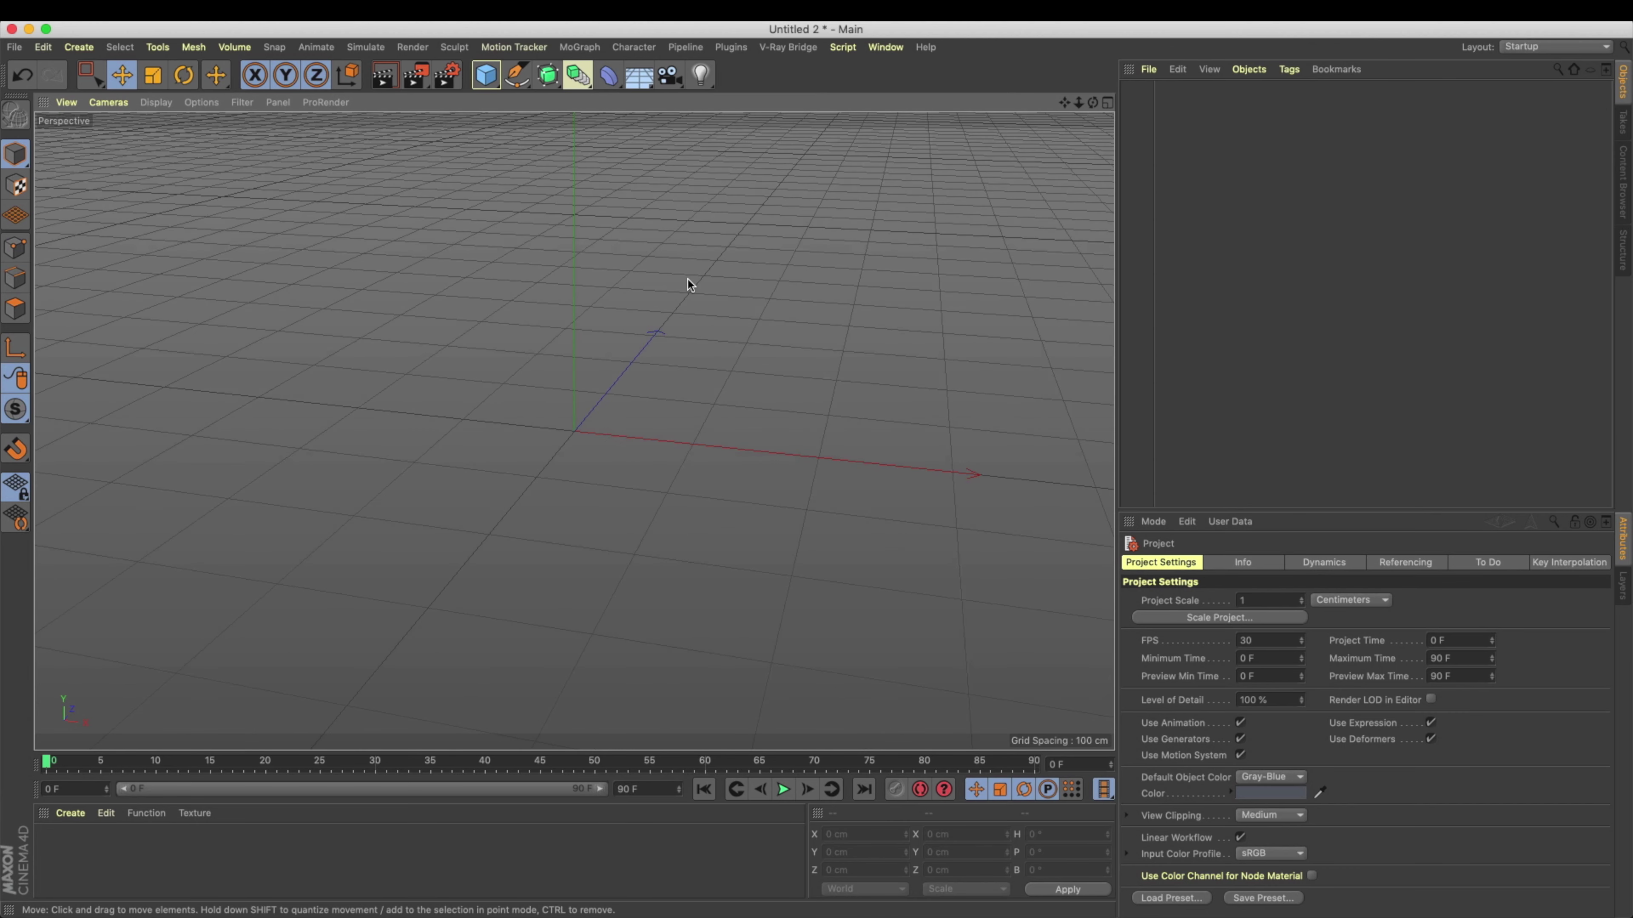
Step: Add a MoText object to the scene and set its text to LOVE
alt+drag(742, 340, 643, 302)
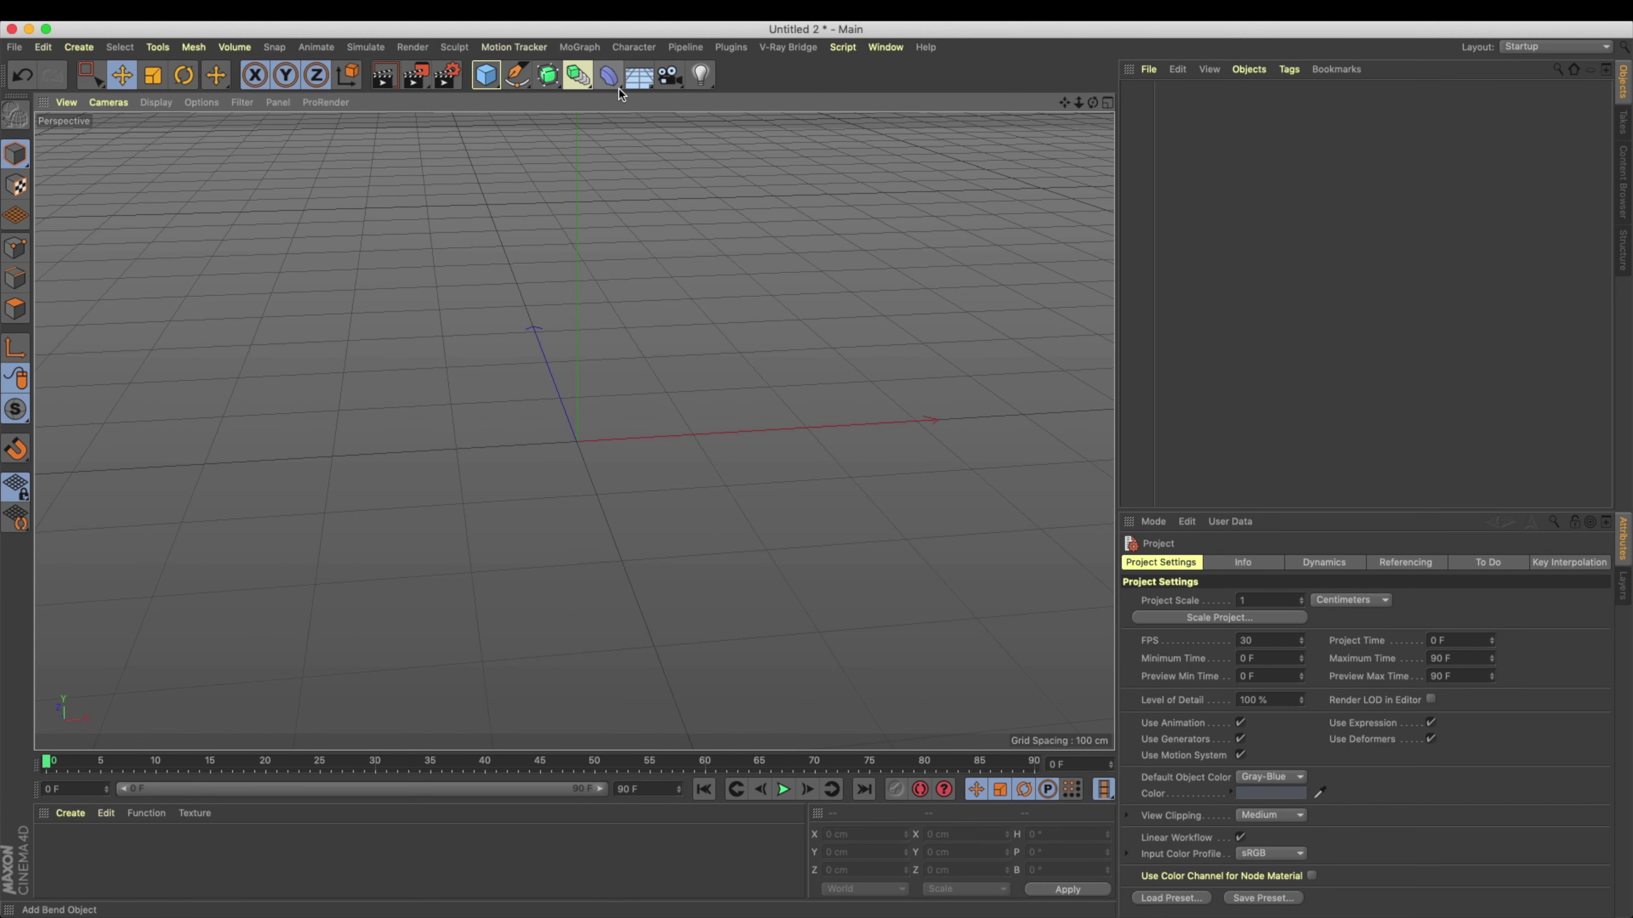
click(580, 46)
click(654, 329)
alt+drag(679, 339, 717, 368)
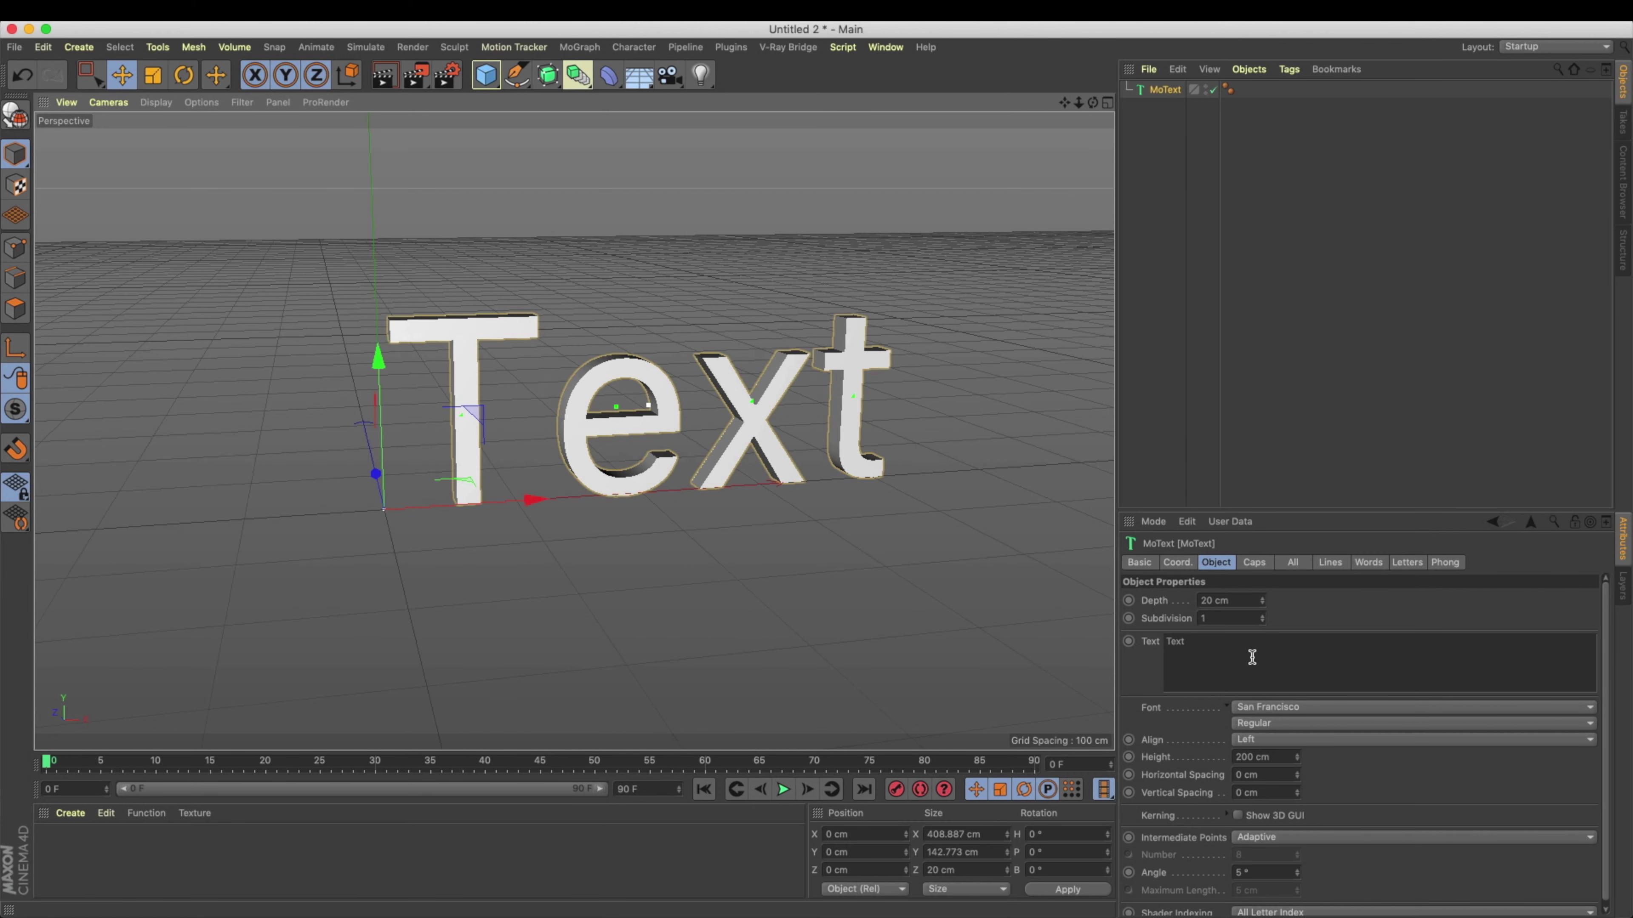
drag(1250, 660, 868, 594)
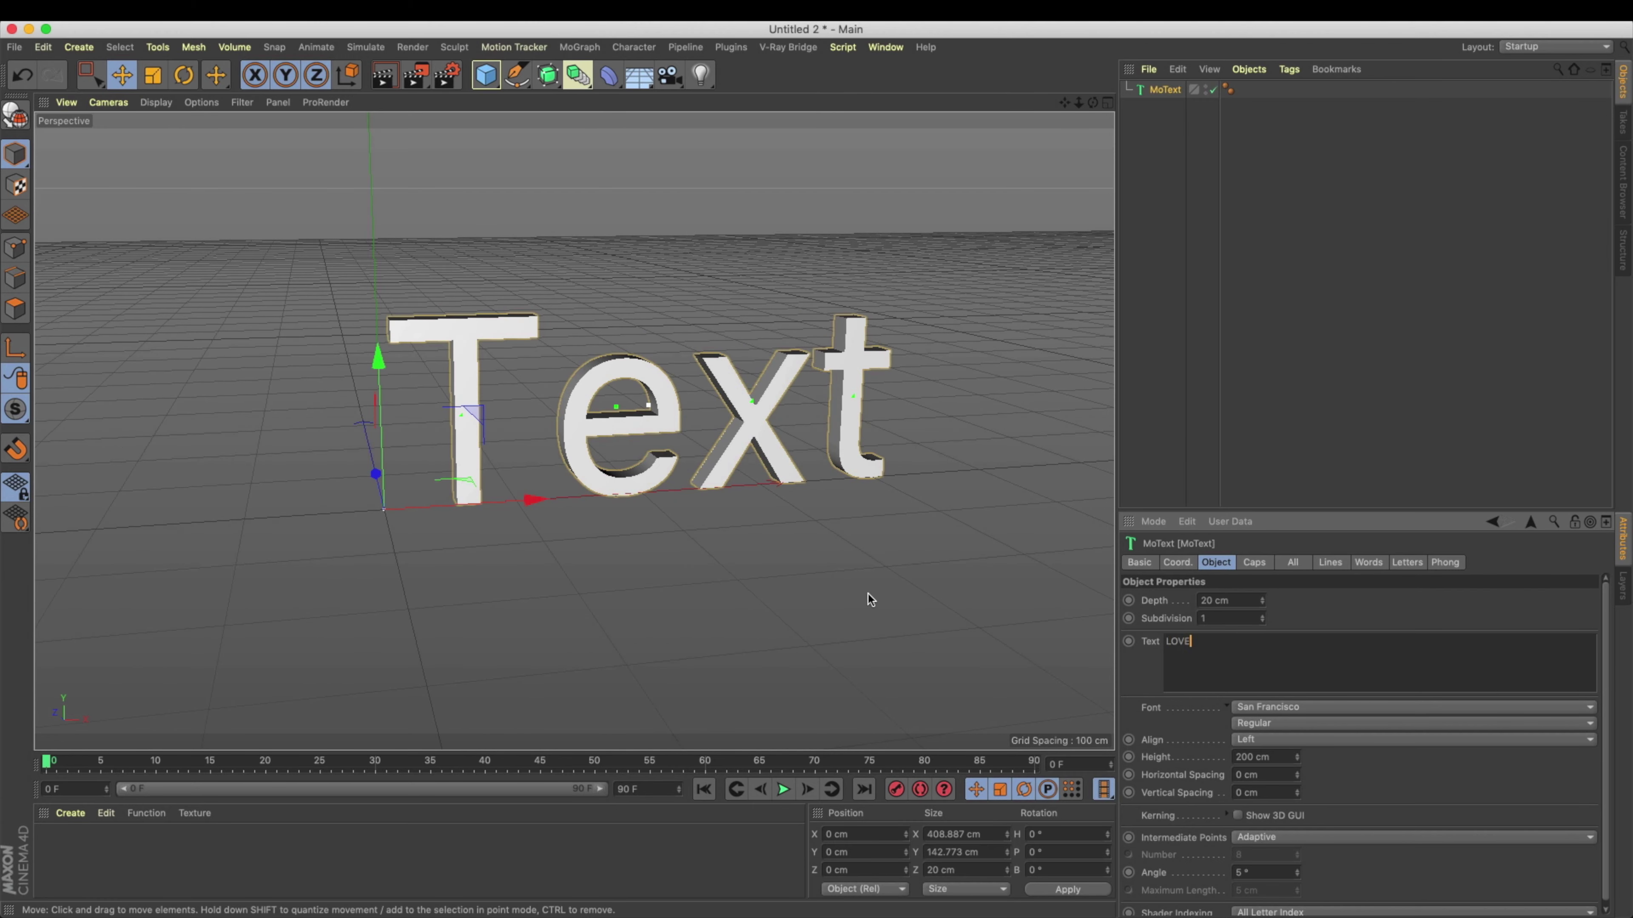
alt+drag(1080, 582, 700, 533)
Step: Set the LOVE text's font to Helvetica Neue
click(1246, 707)
scroll(1399, 411, up, 15)
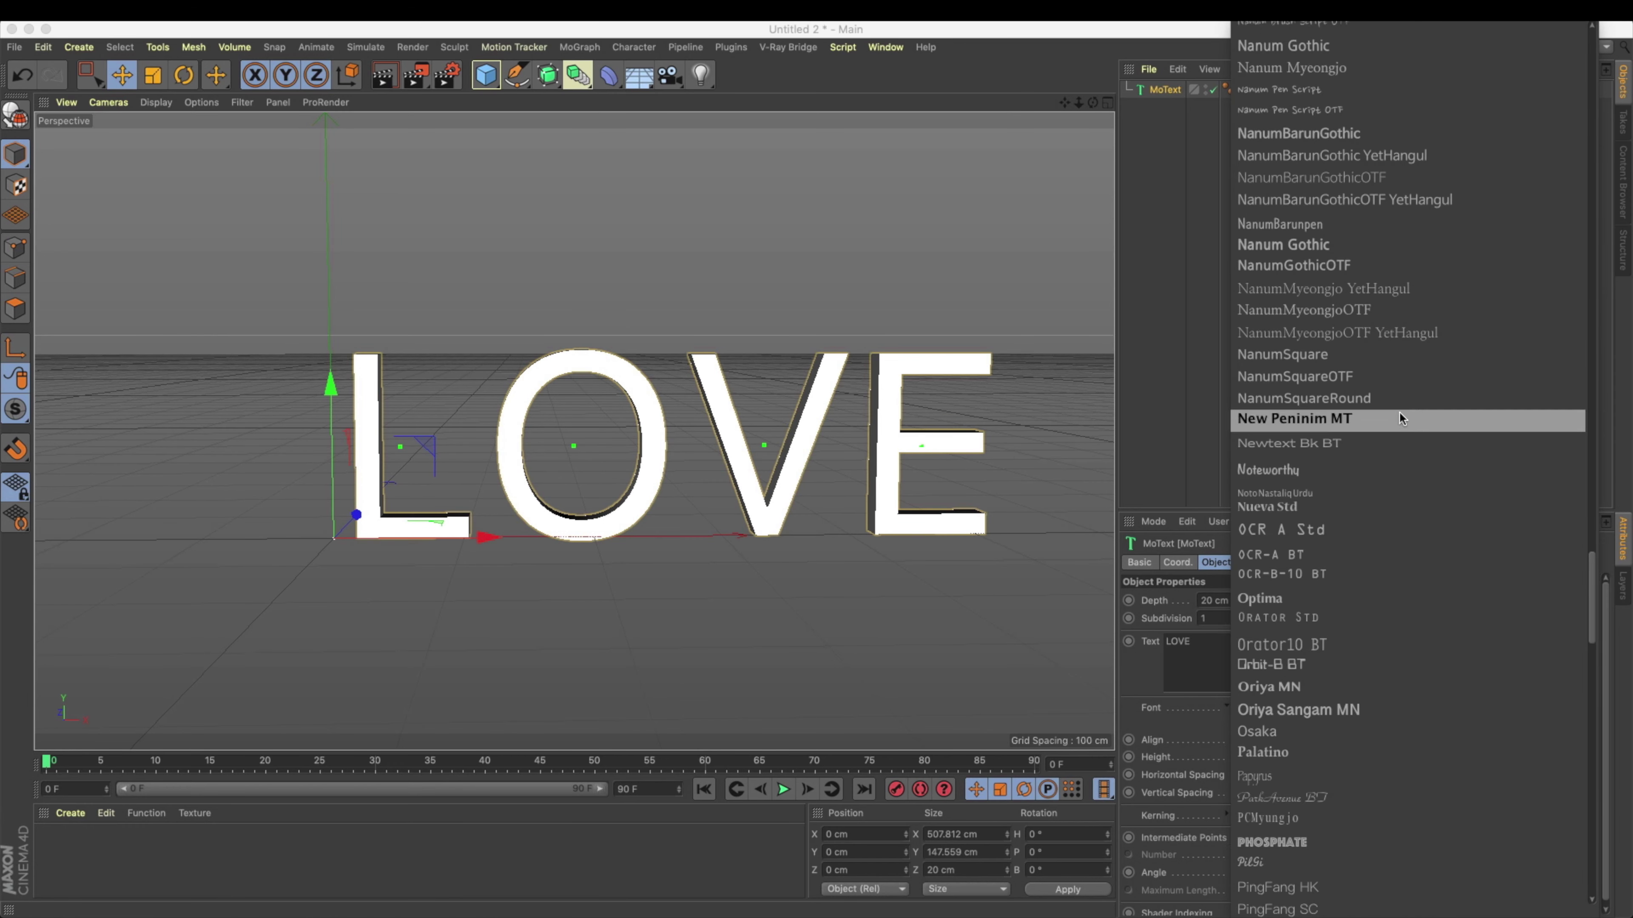
scroll(1400, 415, up, 20)
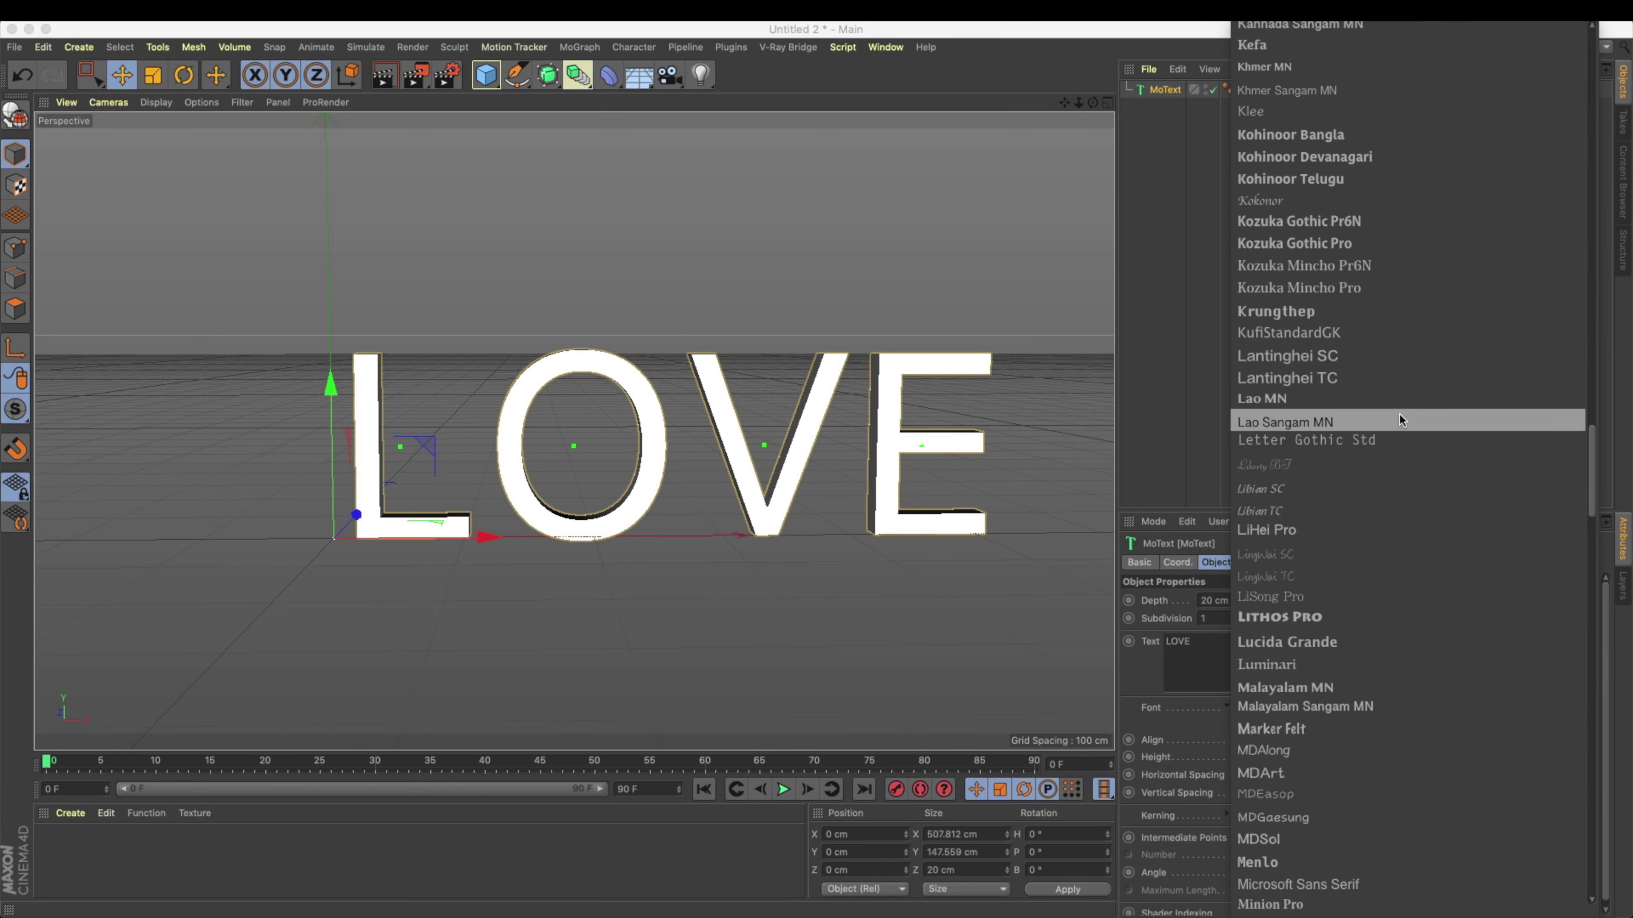
scroll(1399, 415, up, 20)
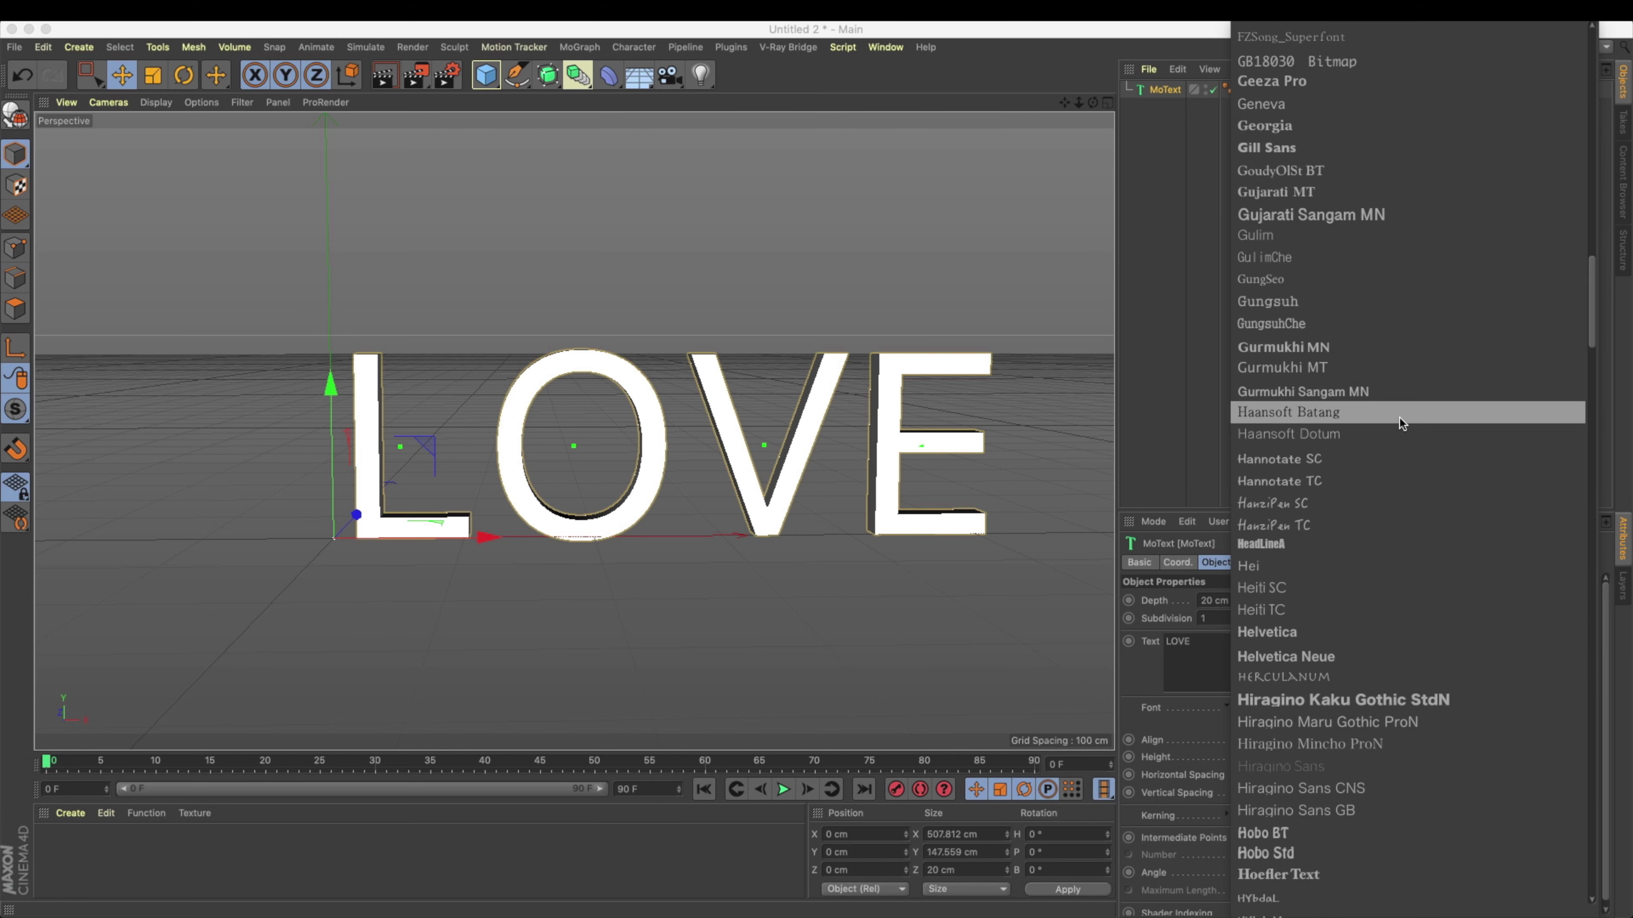
click(1355, 653)
Step: Switch the viewport to shading with visible mesh lines and save the project as Untitled 2.c4d
mouse_move(926, 501)
alt+mouse_down()
mouse_move(889, 529)
mouse_move(657, 463)
mouse_move(497, 345)
alt+mouse_up()
click(156, 102)
click(184, 146)
key(super+s)
key(Return)
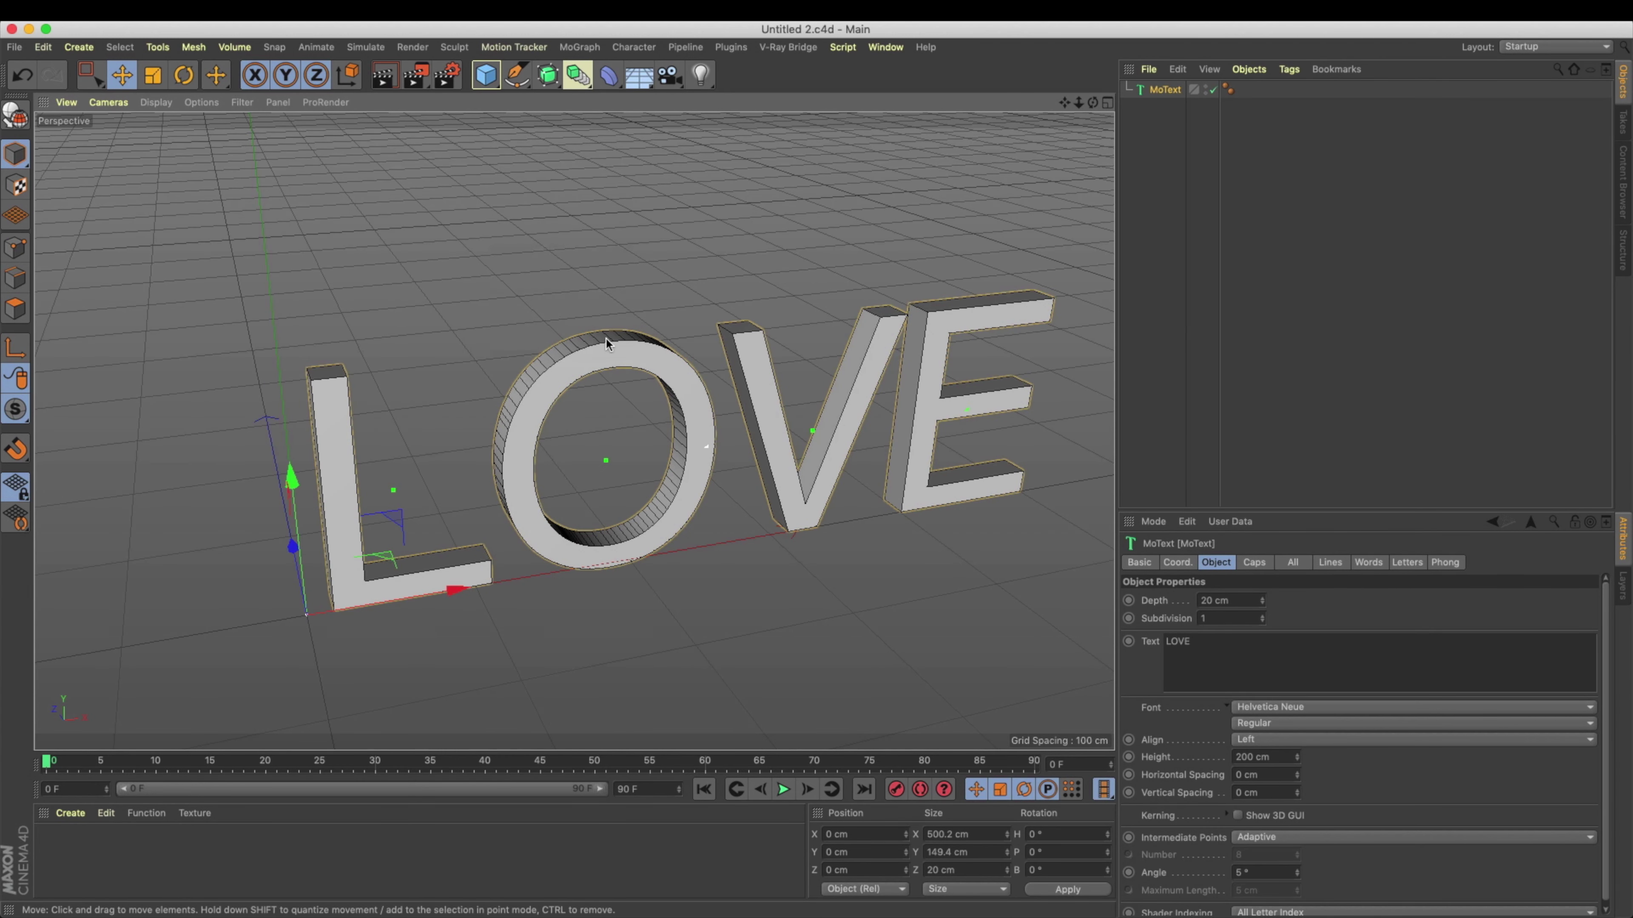
Step: Set the text's intermediate points to Subdivided with a 90° angle and a maximum length of 164 cm
click(1273, 728)
click(1162, 729)
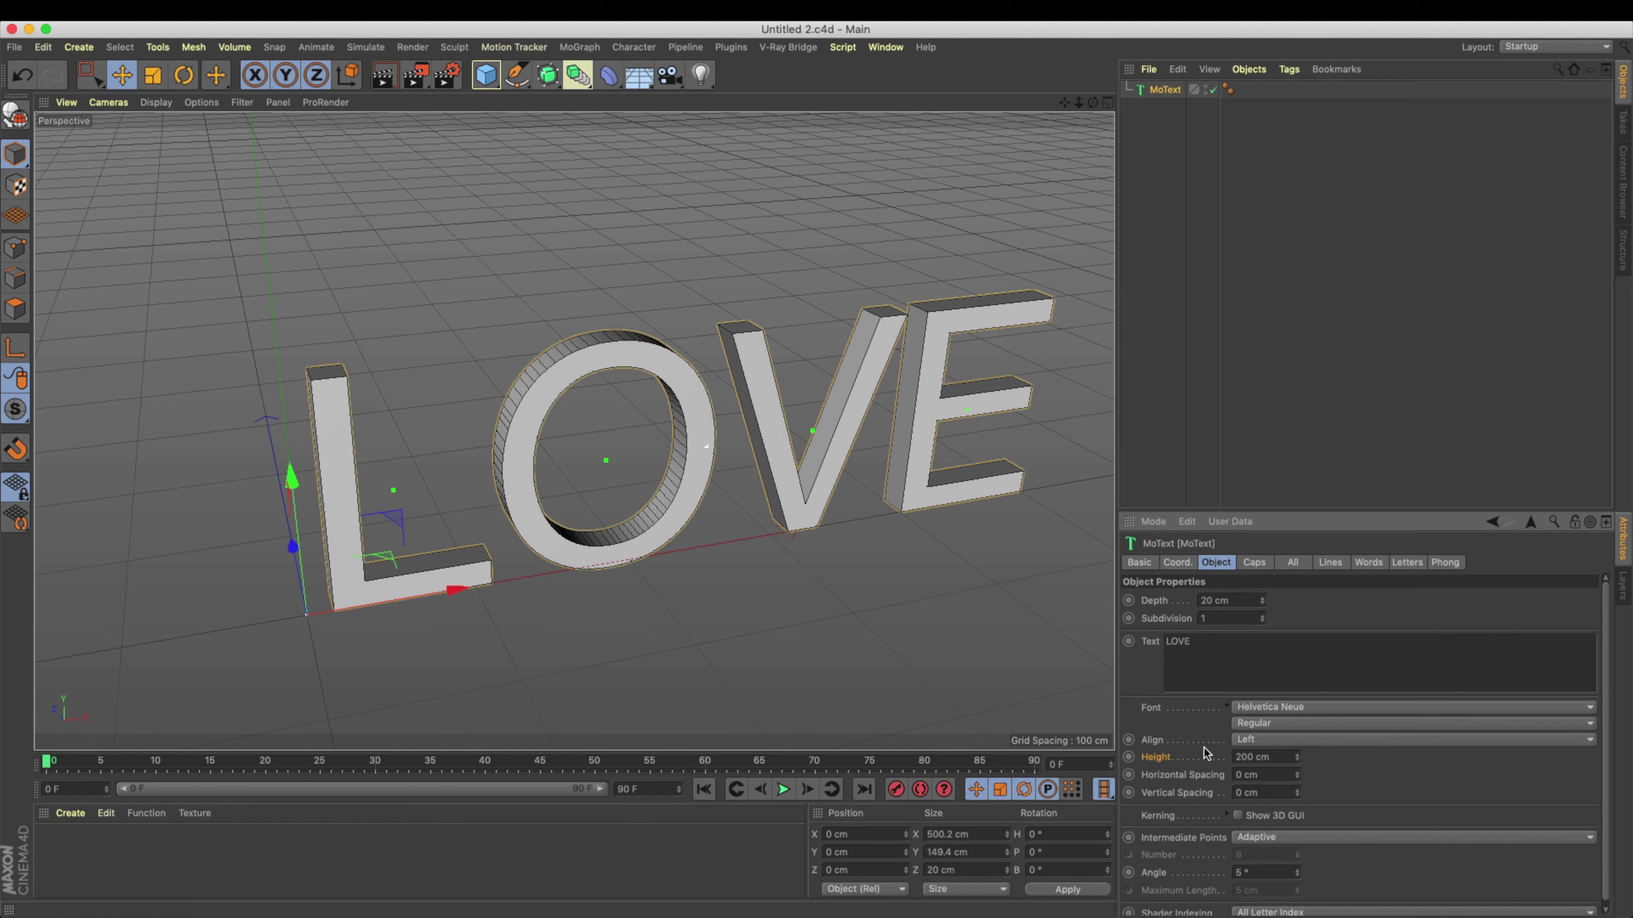
click(1292, 833)
click(1292, 827)
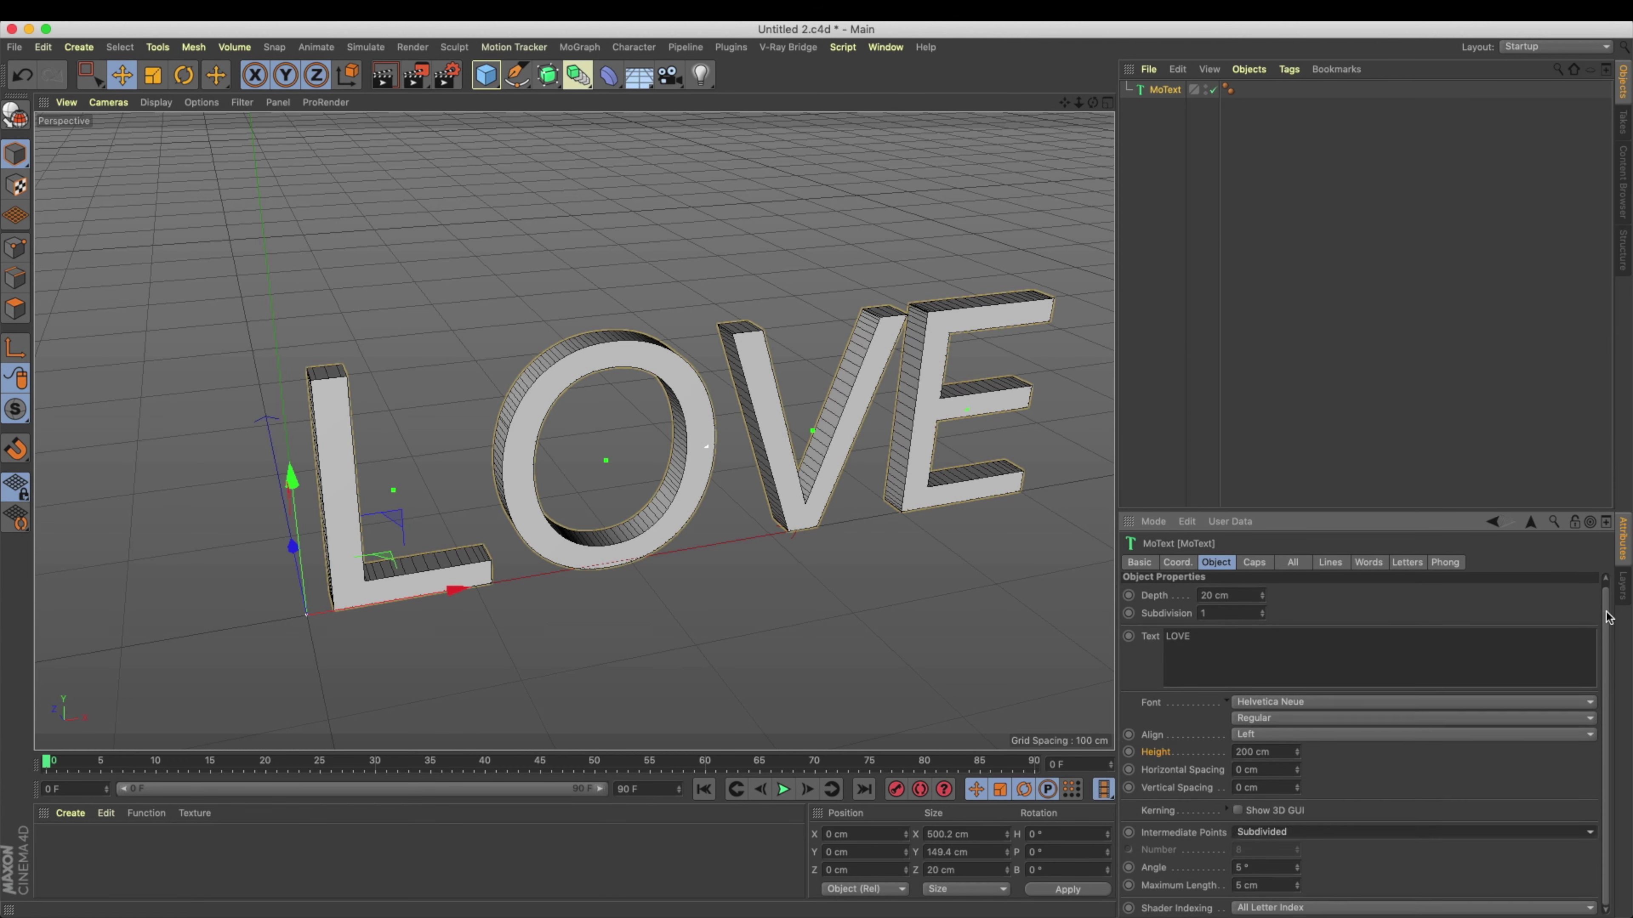
double_click(1250, 863)
text(90)
key(Return)
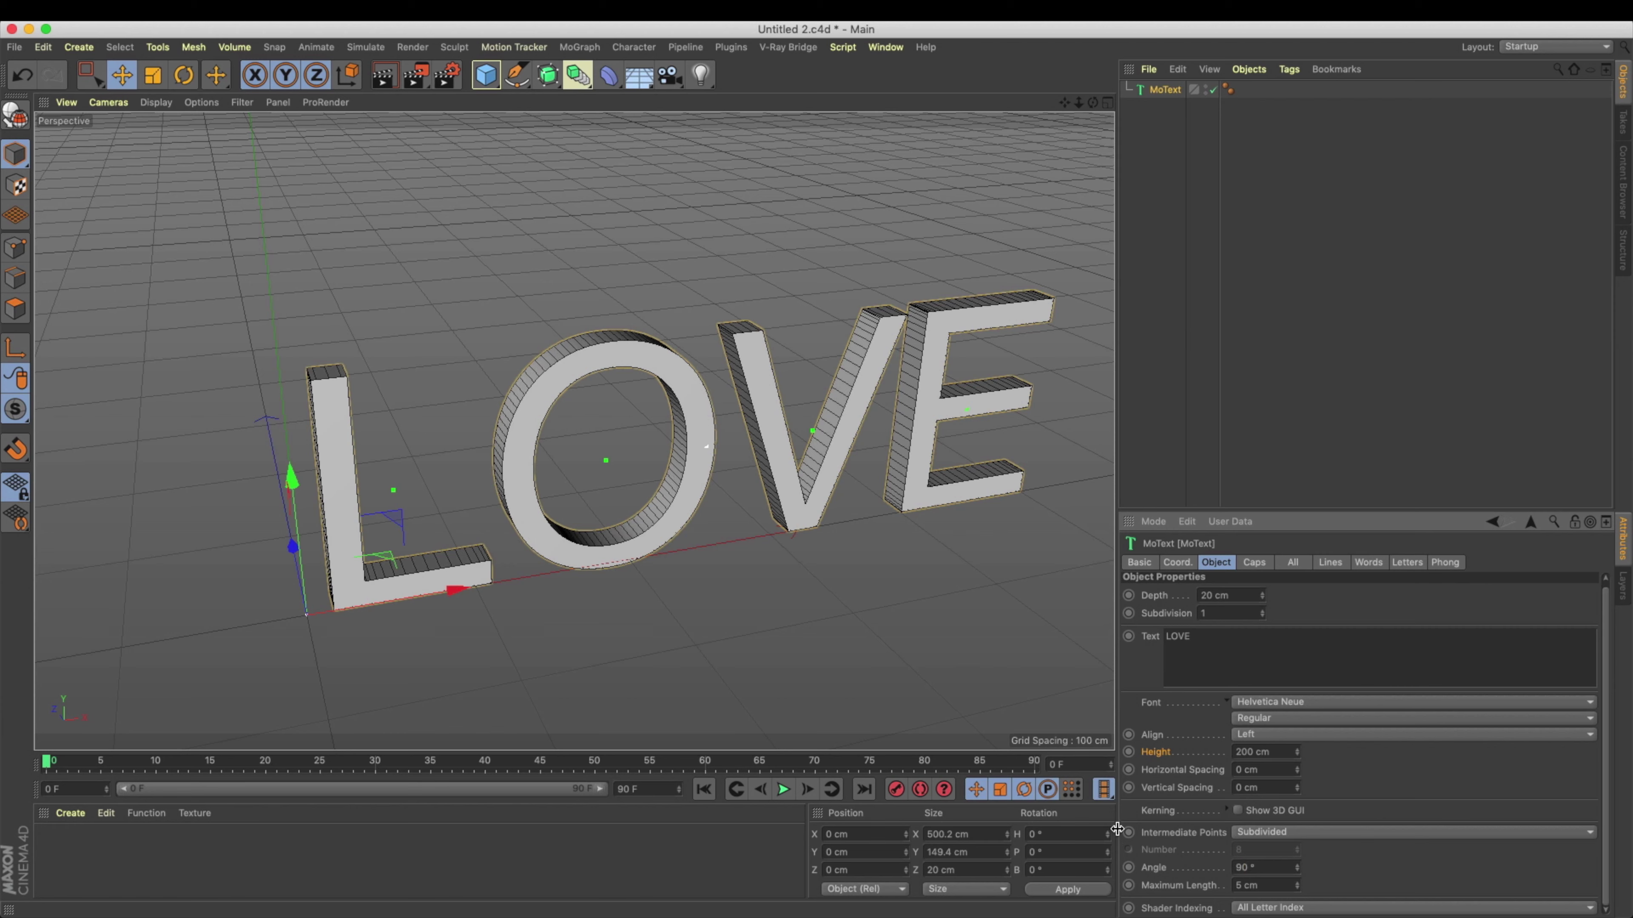
drag(1297, 884, 1300, 883)
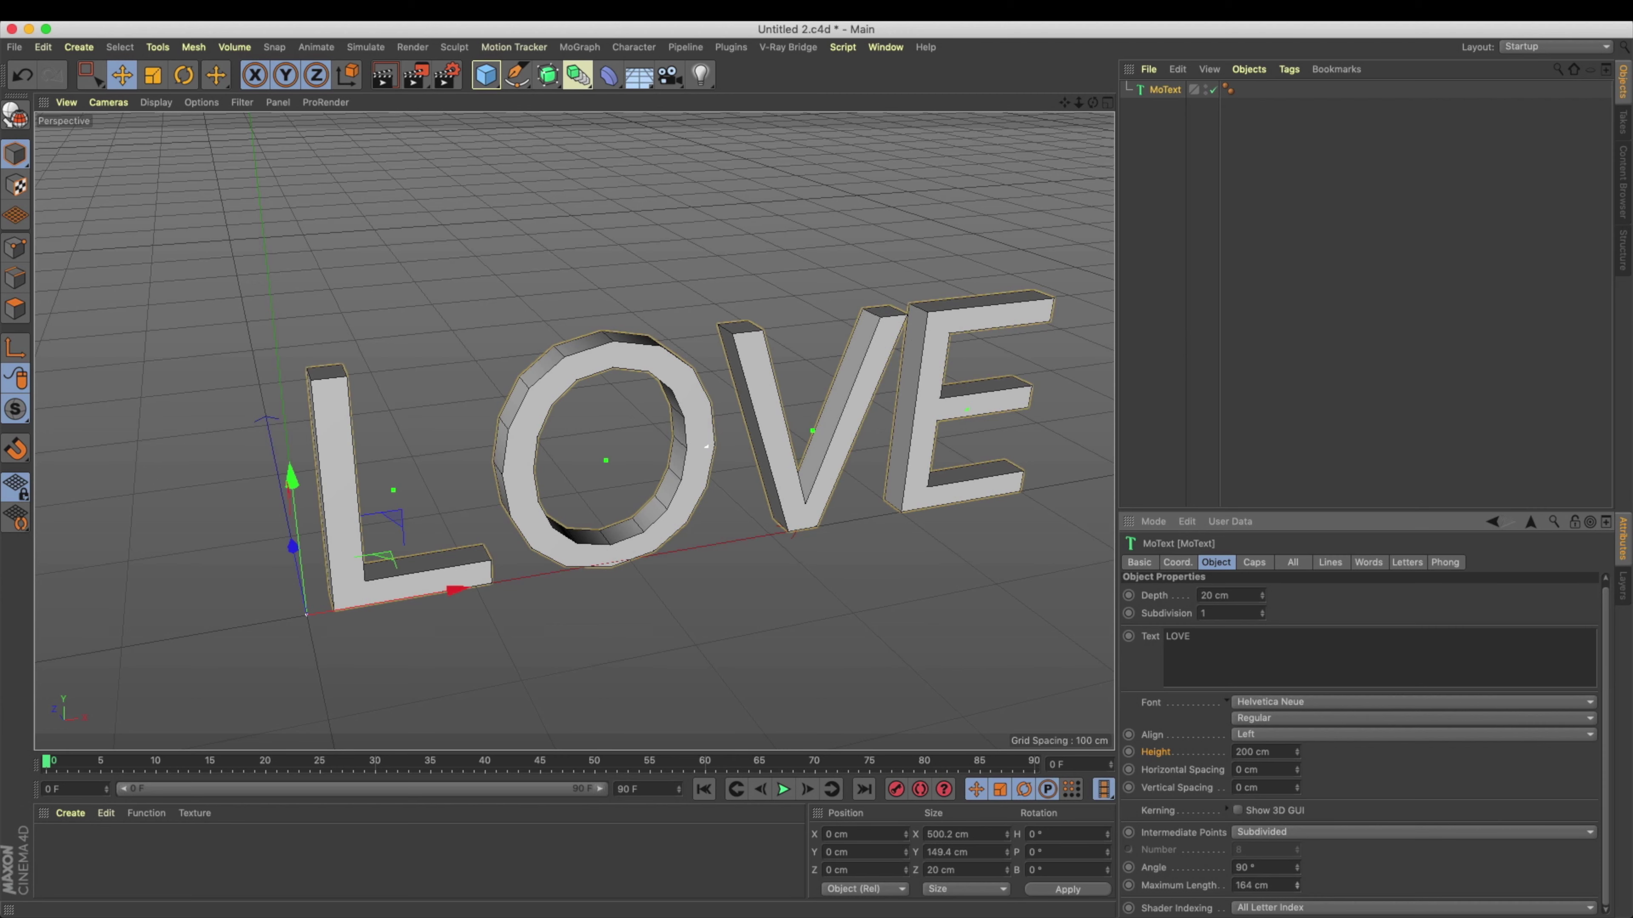
alt+drag(988, 691, 743, 456)
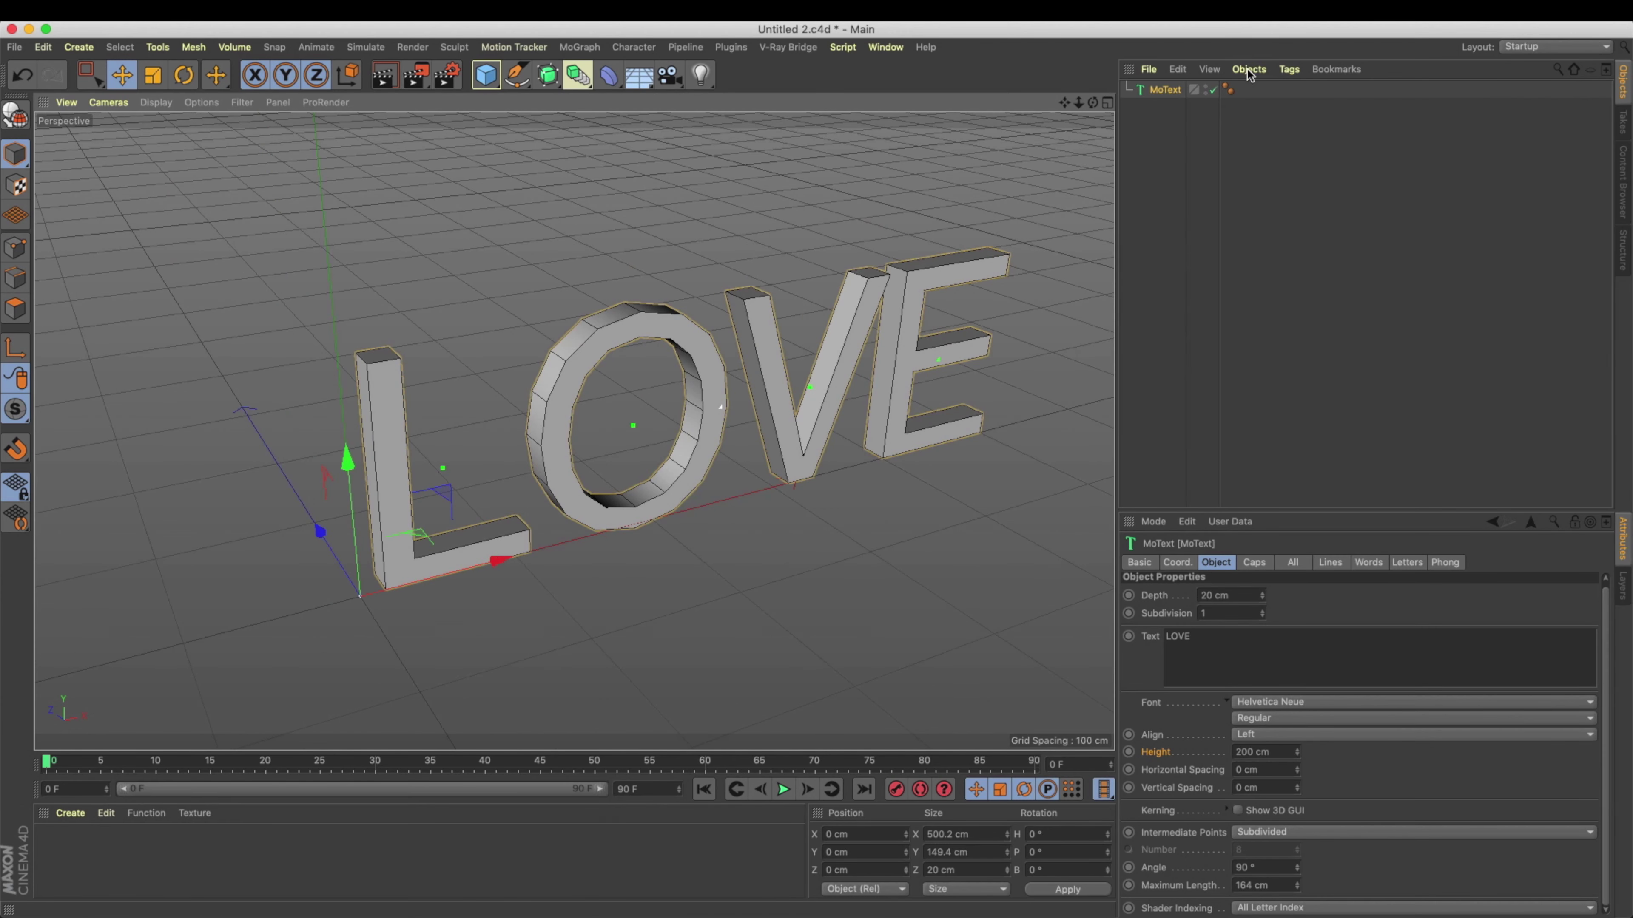
Step: Rename the MoText object as LOVE
double_click(1151, 94)
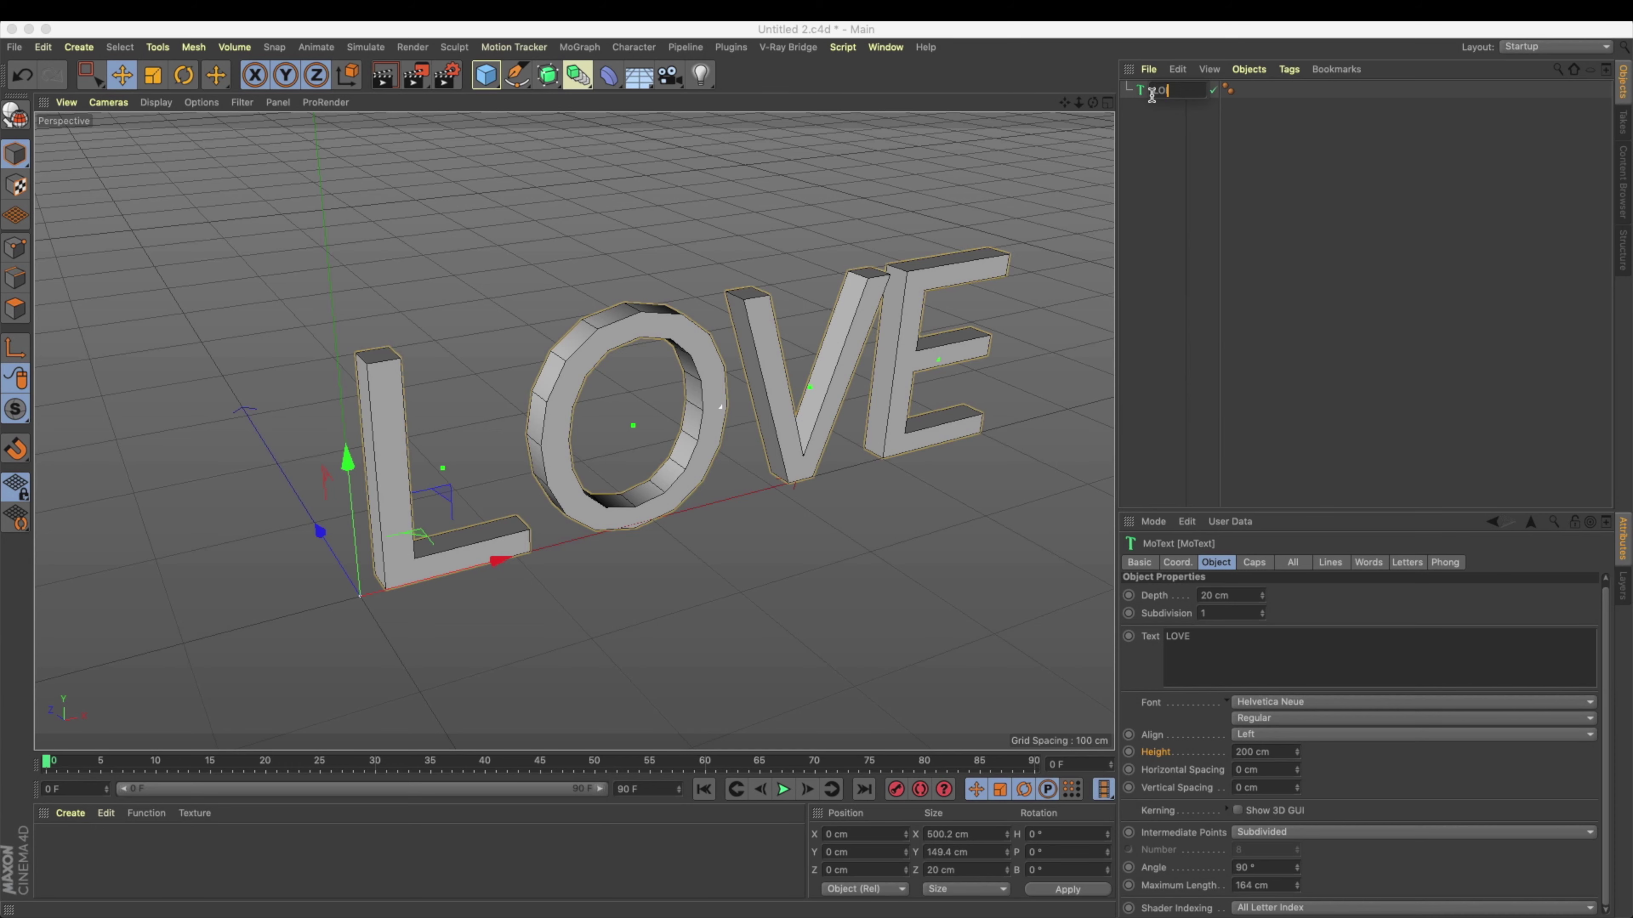
text(LOVE)
key(Return)
alt+drag(781, 183, 741, 230)
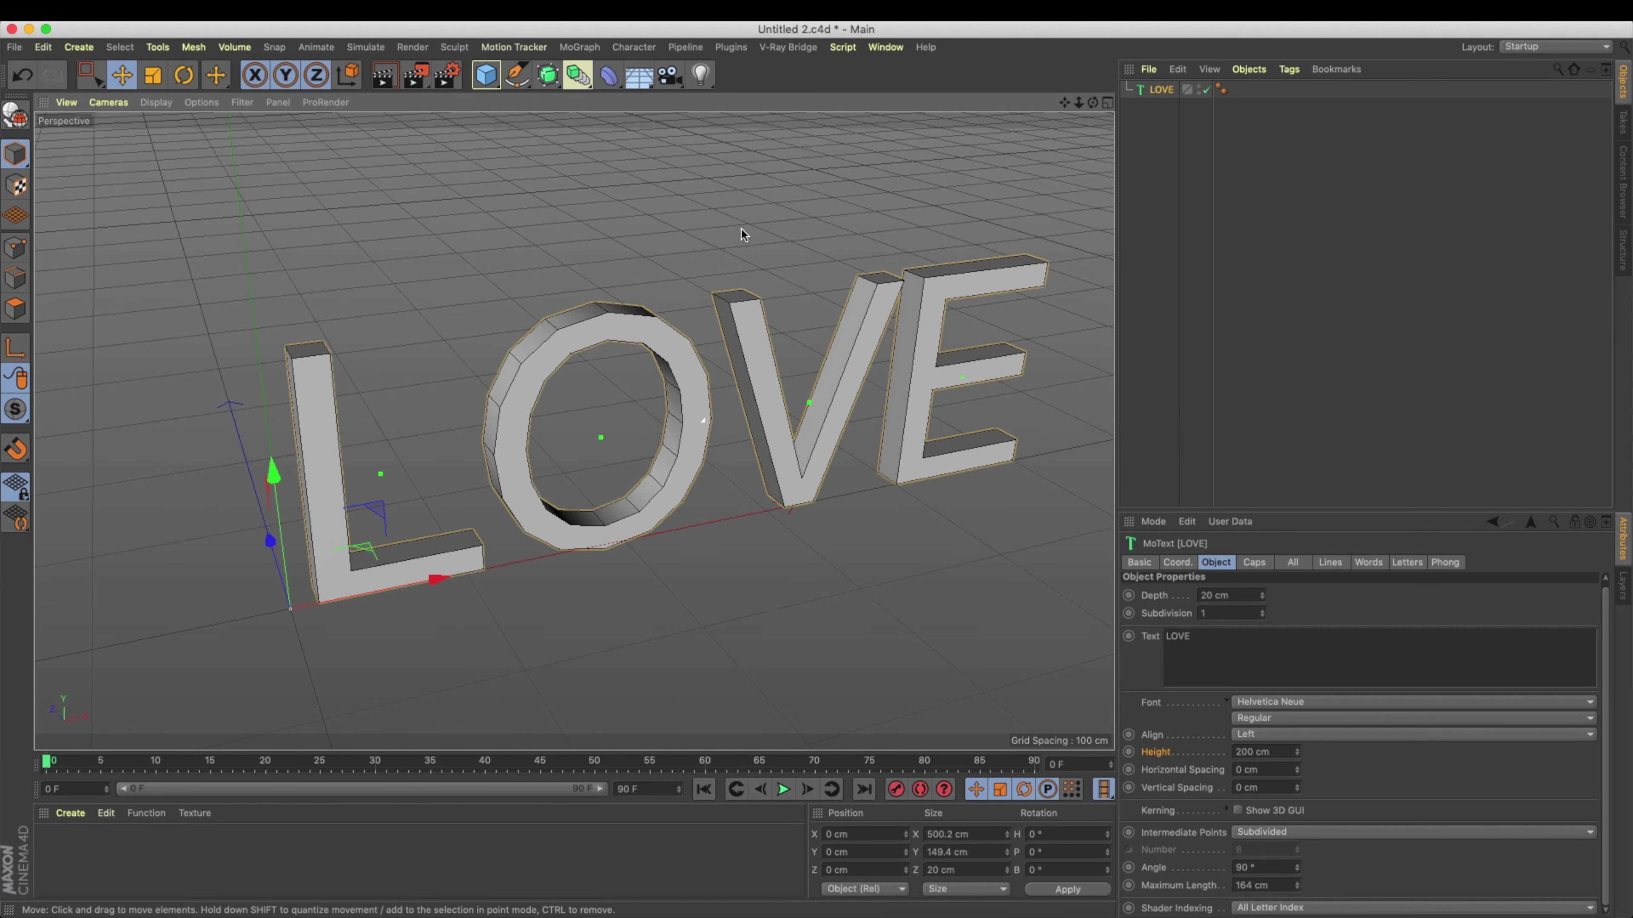
Step: Add a Subdivision Surface as parent of the LOVE text and rename it as LOVE out Subdivision Surface
alt+click(547, 74)
double_click(1196, 90)
text(LOVE ou)
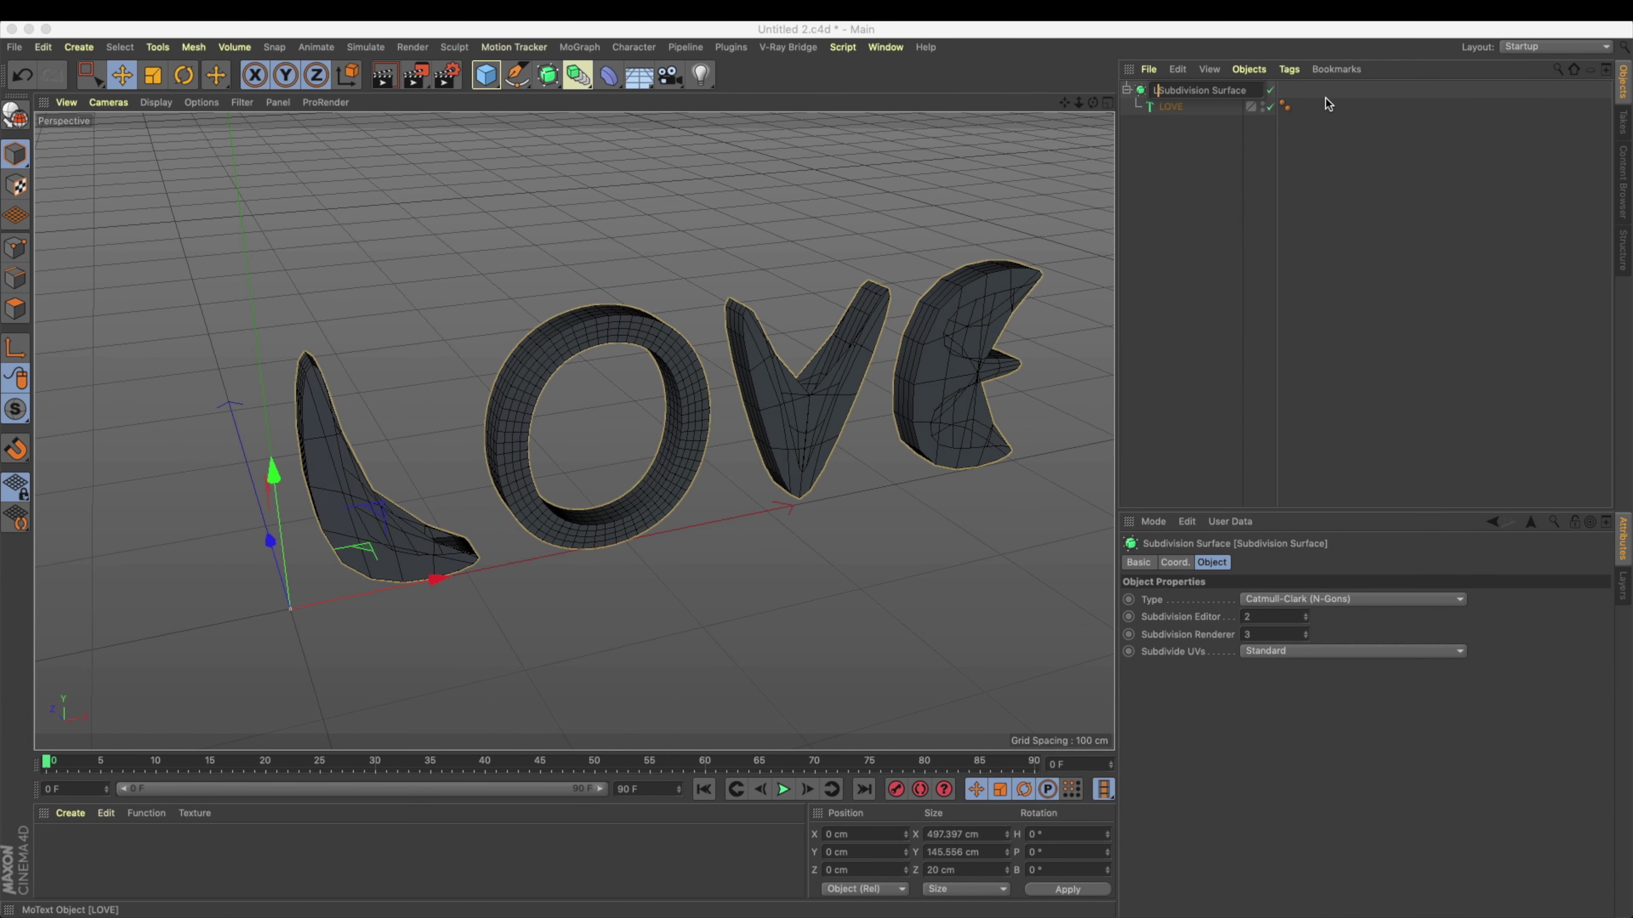
text(t)
key(Return)
Step: Set both the start and end caps of the LOVE text to Fillet Cap
mouse_move(758, 257)
alt+mouse_down()
mouse_move(721, 273)
mouse_move(755, 268)
alt+mouse_up()
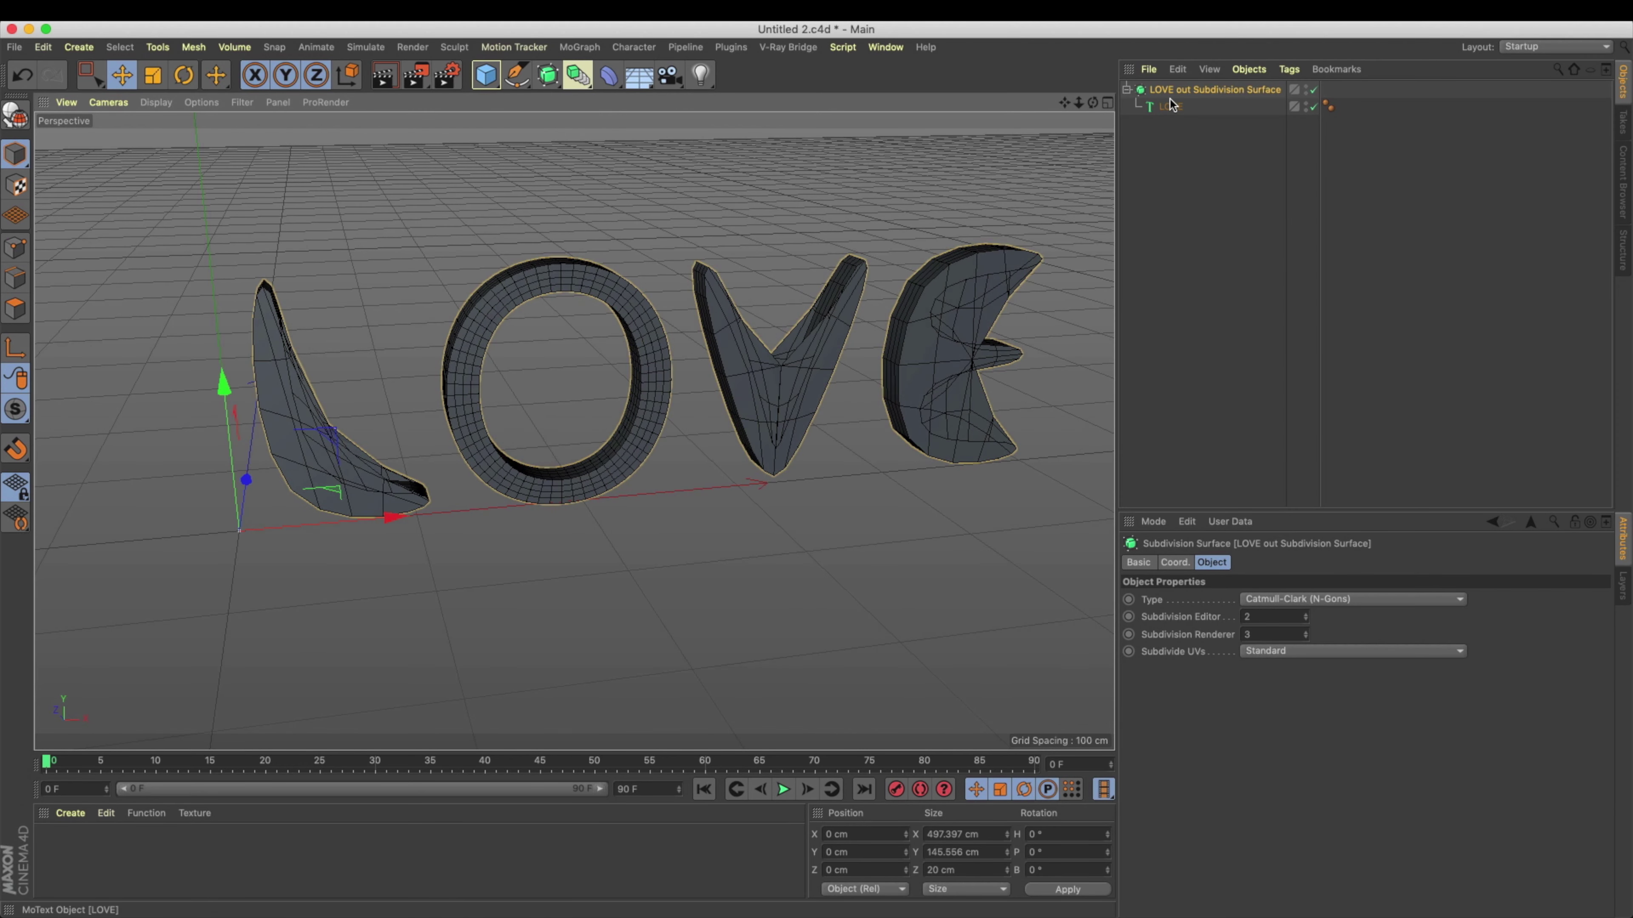
click(1169, 107)
click(1255, 564)
scroll(1292, 601, down, 2)
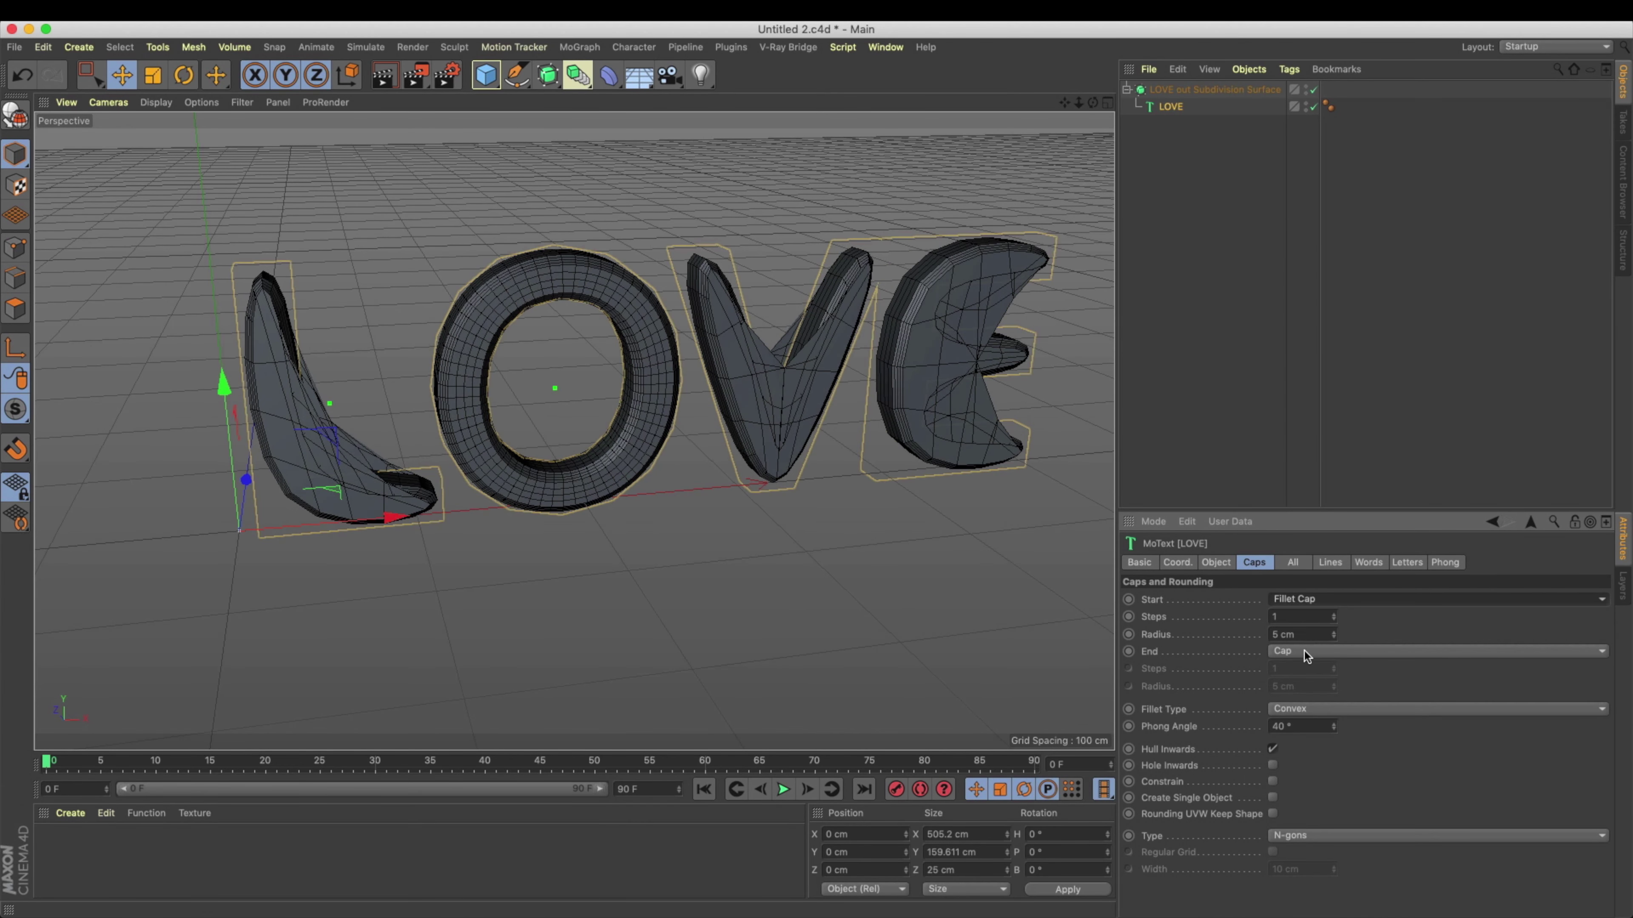
scroll(1306, 653, down, 2)
Step: Set the start and end fillet caps to 3 steps and a 15 cm radius
click(1277, 616)
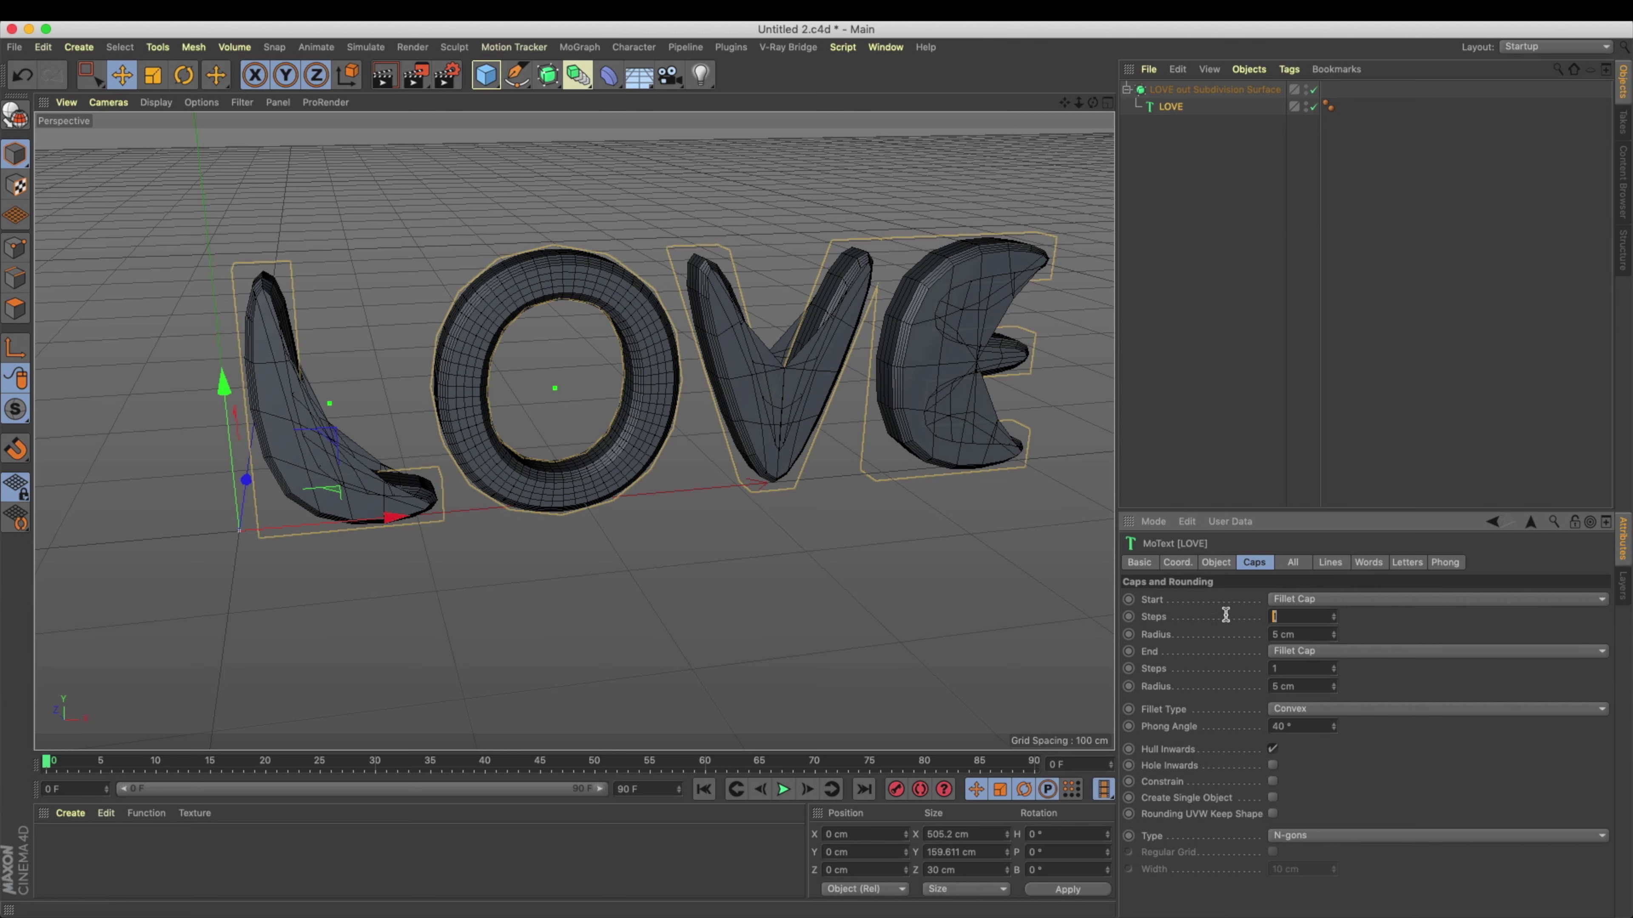
text(3)
key(Tab)
text(15)
key(Tab)
text(3)
key(Tab)
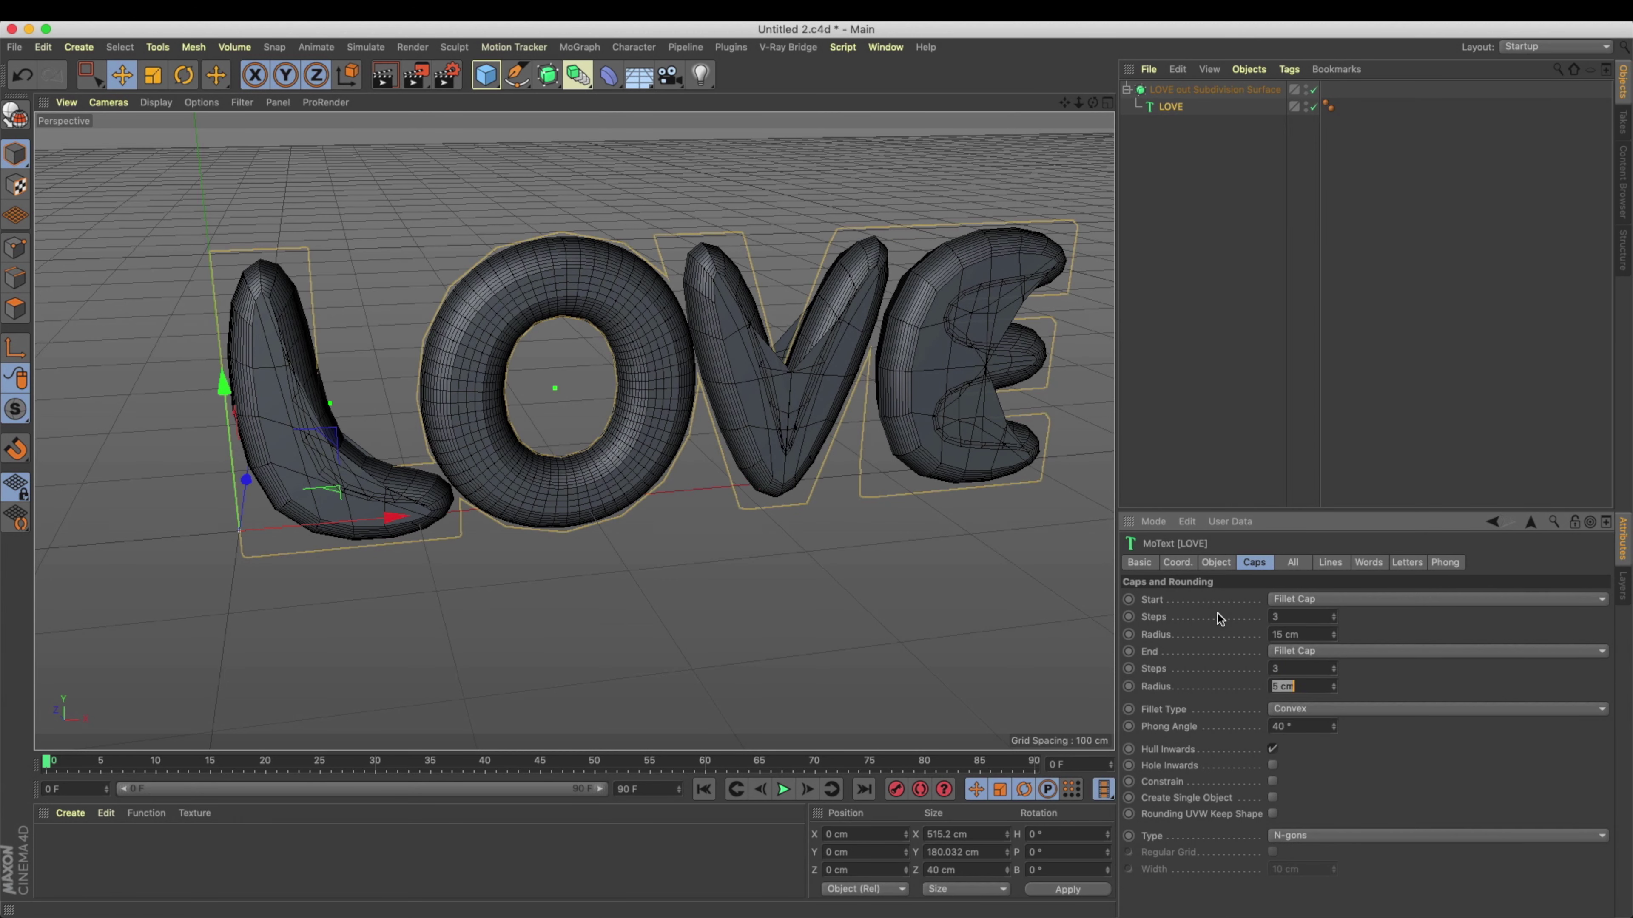
text(15)
key(Tab)
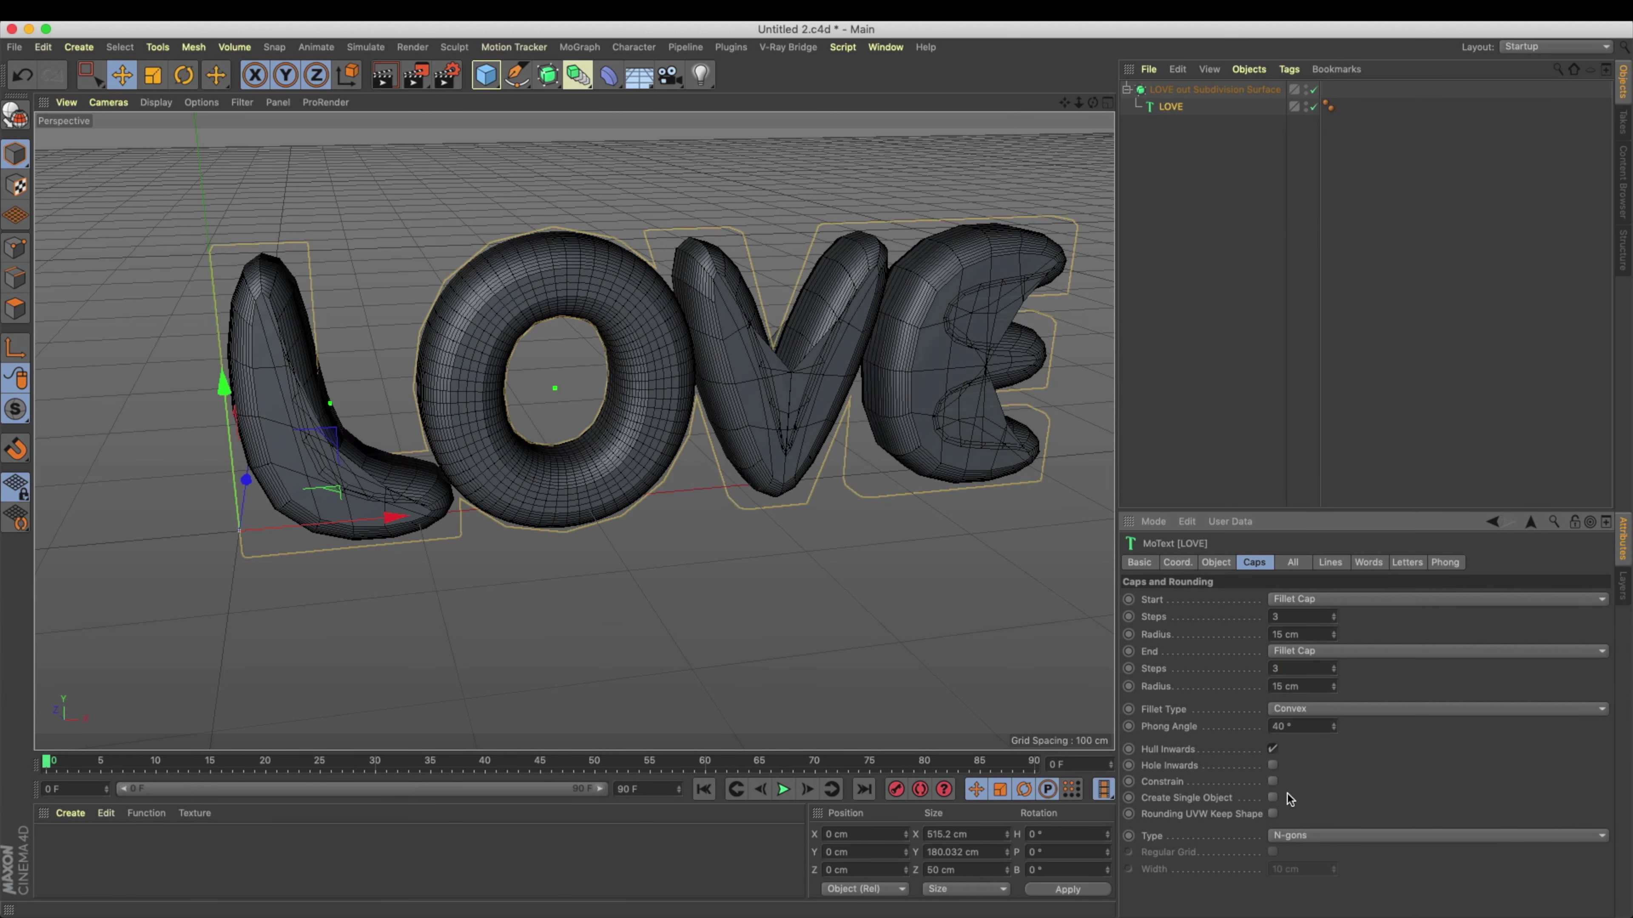
Step: Set the text's cap type to Quadrangles and render the view to check the smoothed letters
click(1301, 836)
click(1307, 862)
alt+drag(894, 503, 726, 450)
alt+right_drag(787, 334, 875, 369)
alt+drag(875, 368, 801, 365)
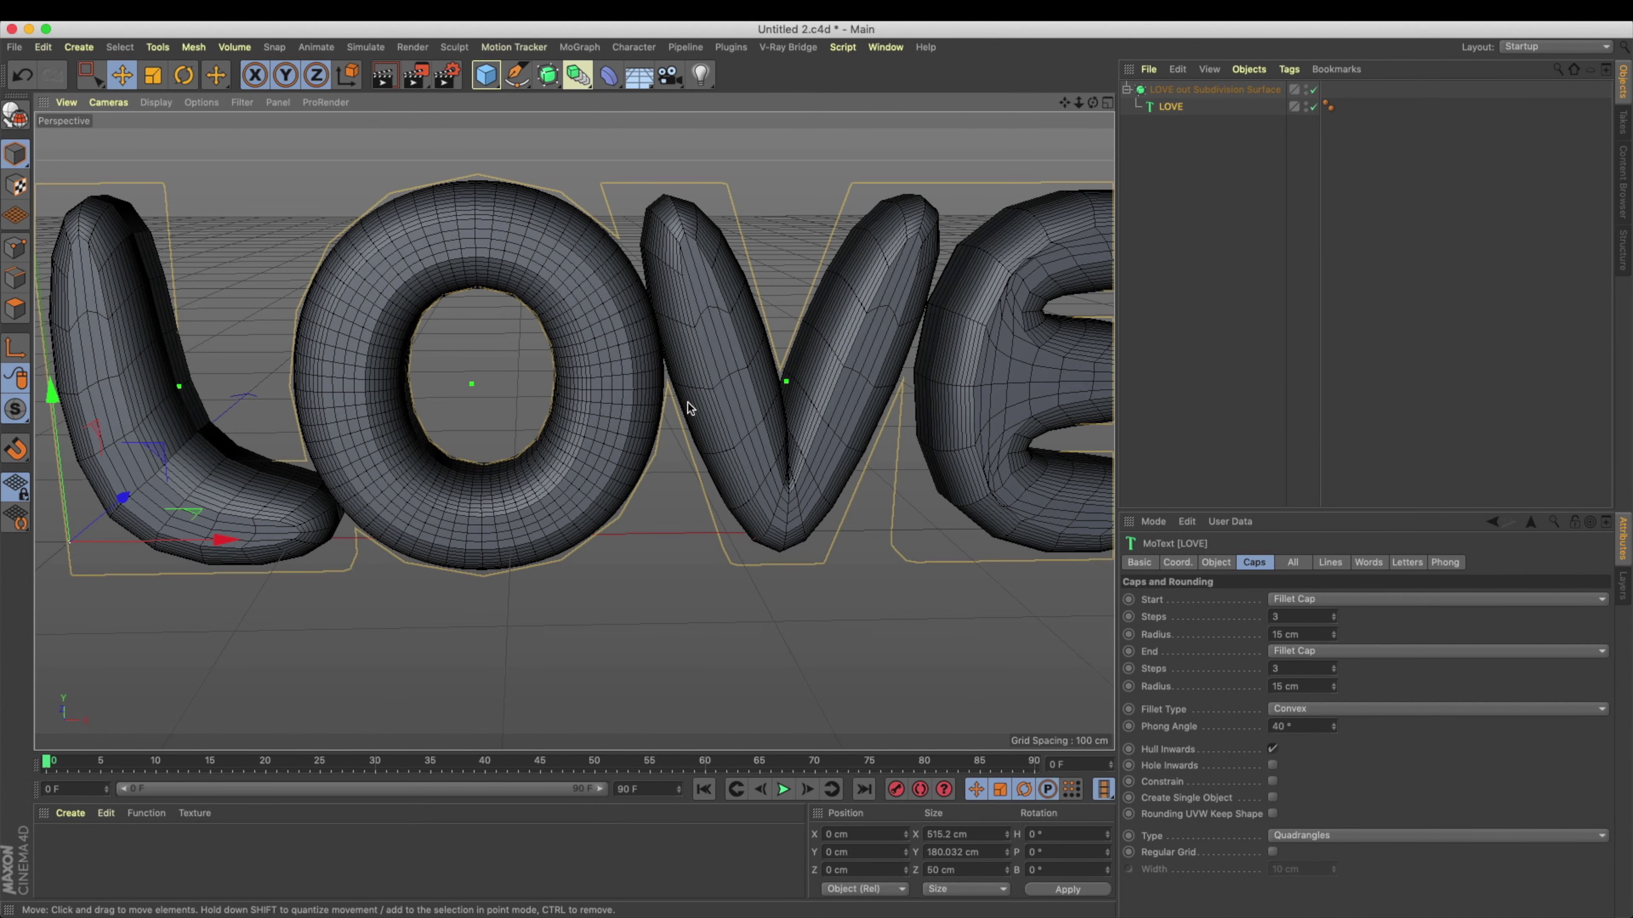
alt+drag(750, 419, 672, 408)
click(382, 77)
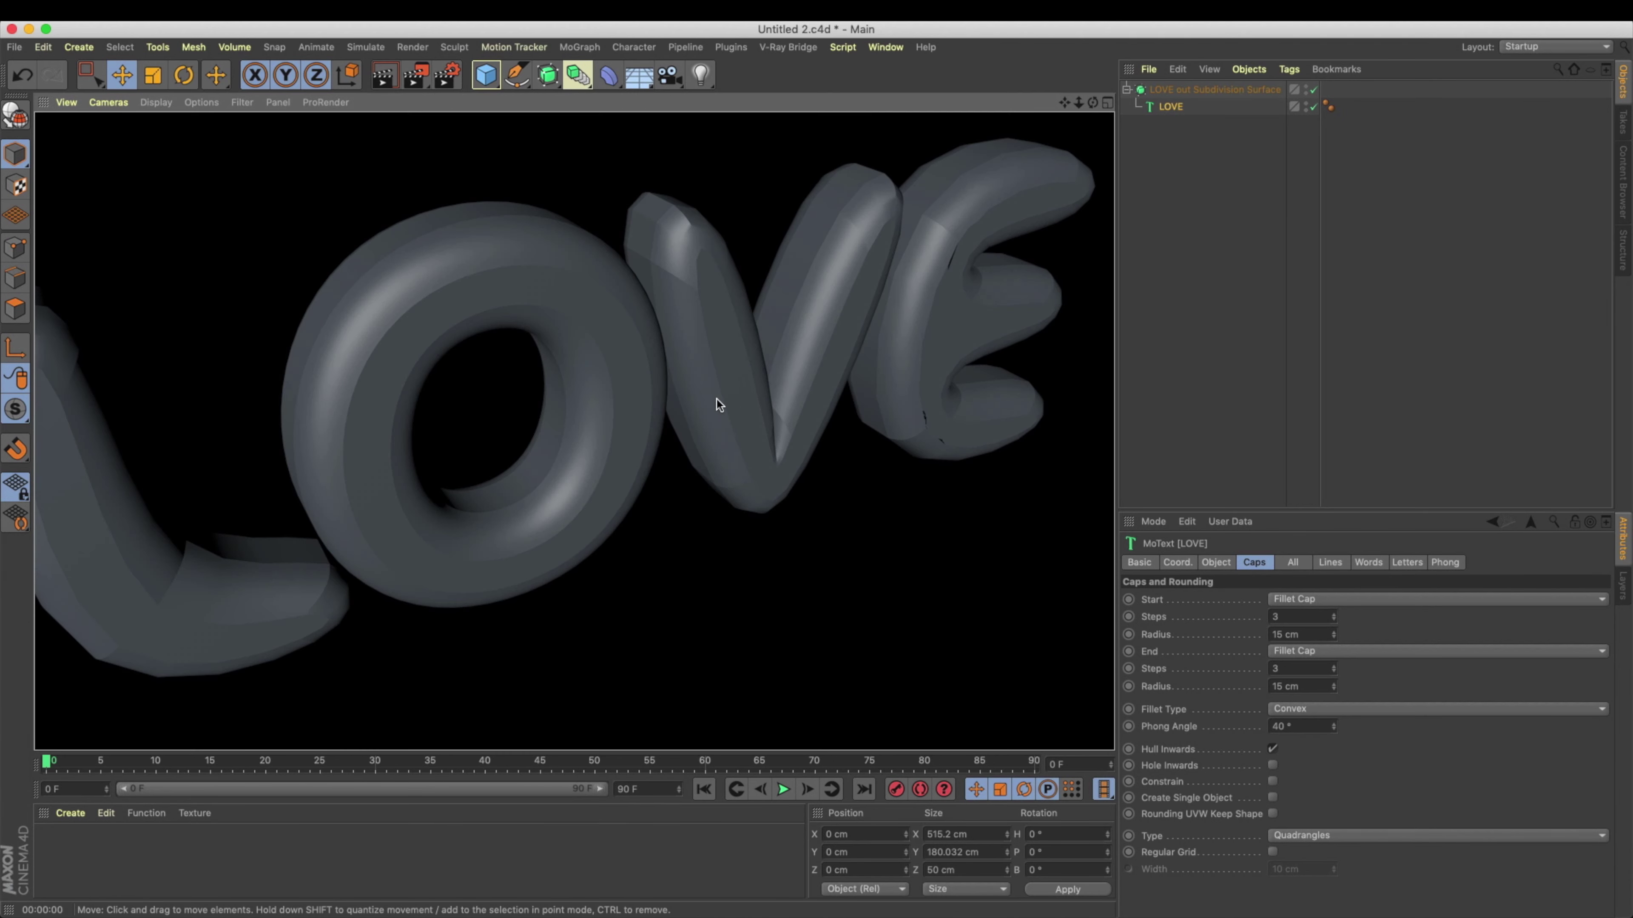
alt+drag(738, 406, 787, 444)
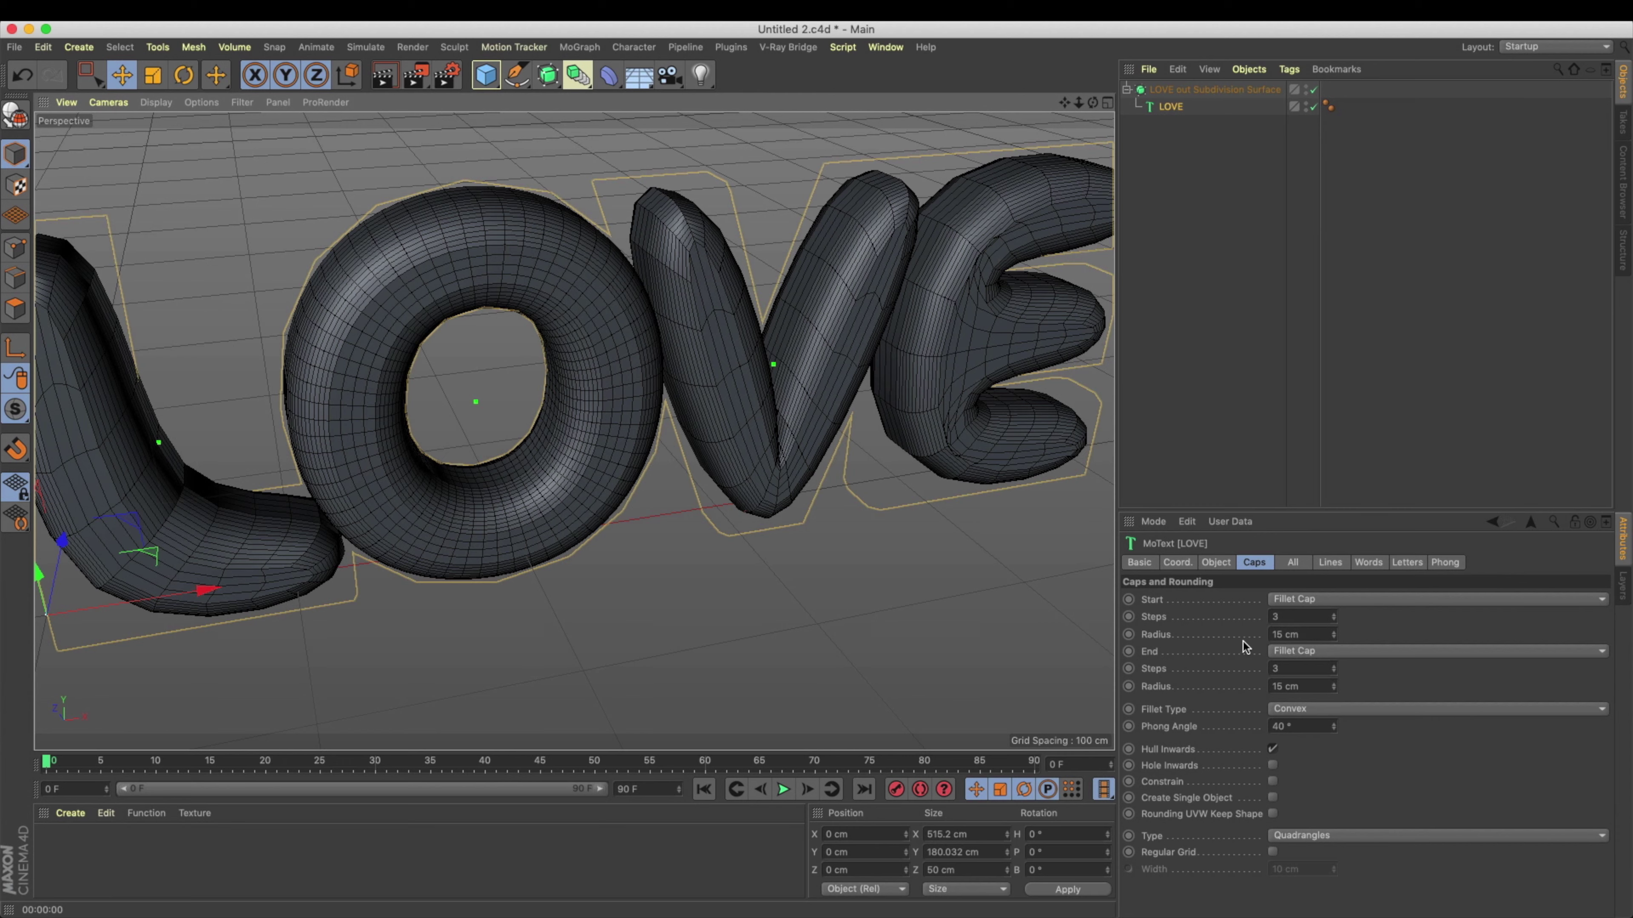
Step: Enable Create Single Object for the LOVE text's caps and render the view to check the letter edges
click(1217, 563)
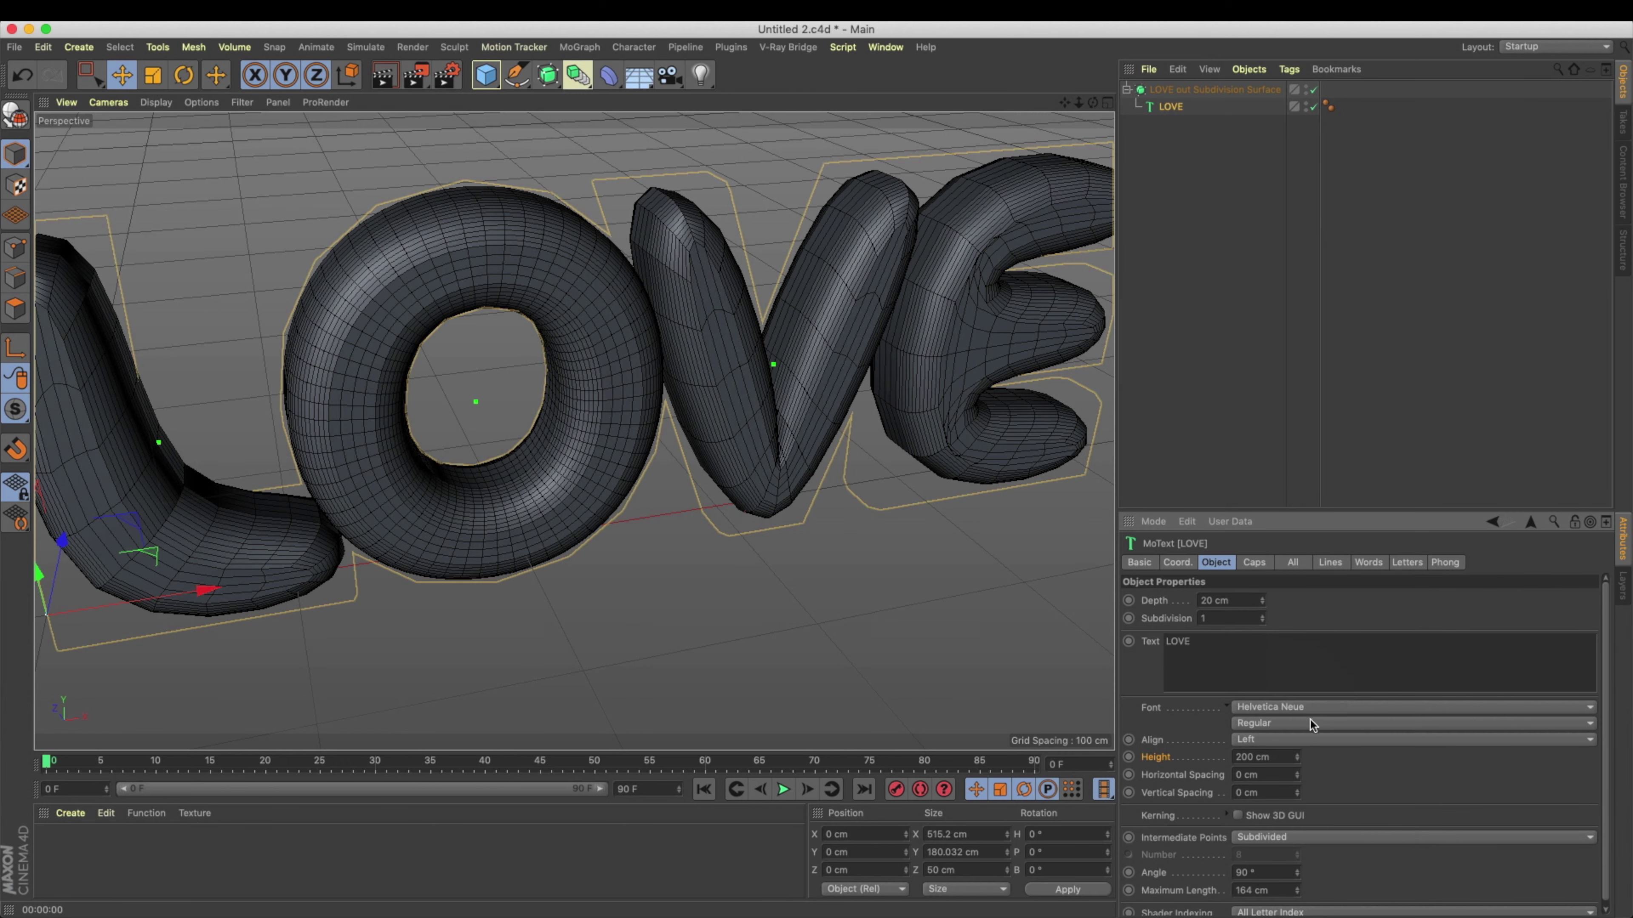
alt+drag(740, 412, 352, 386)
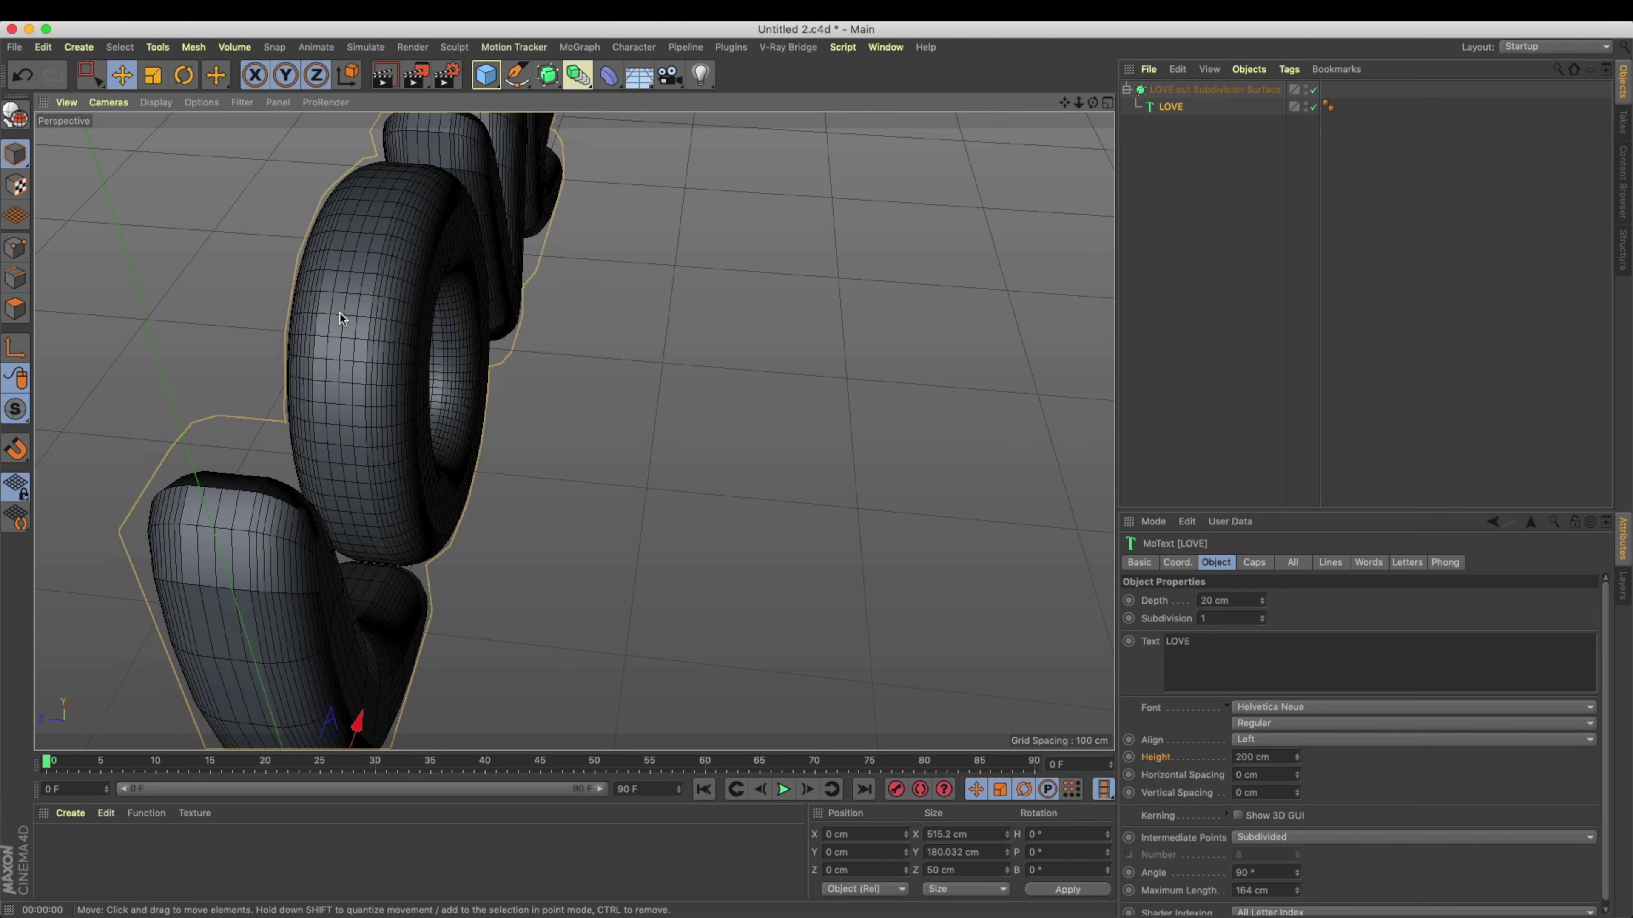
click(1268, 564)
alt+drag(579, 547, 873, 599)
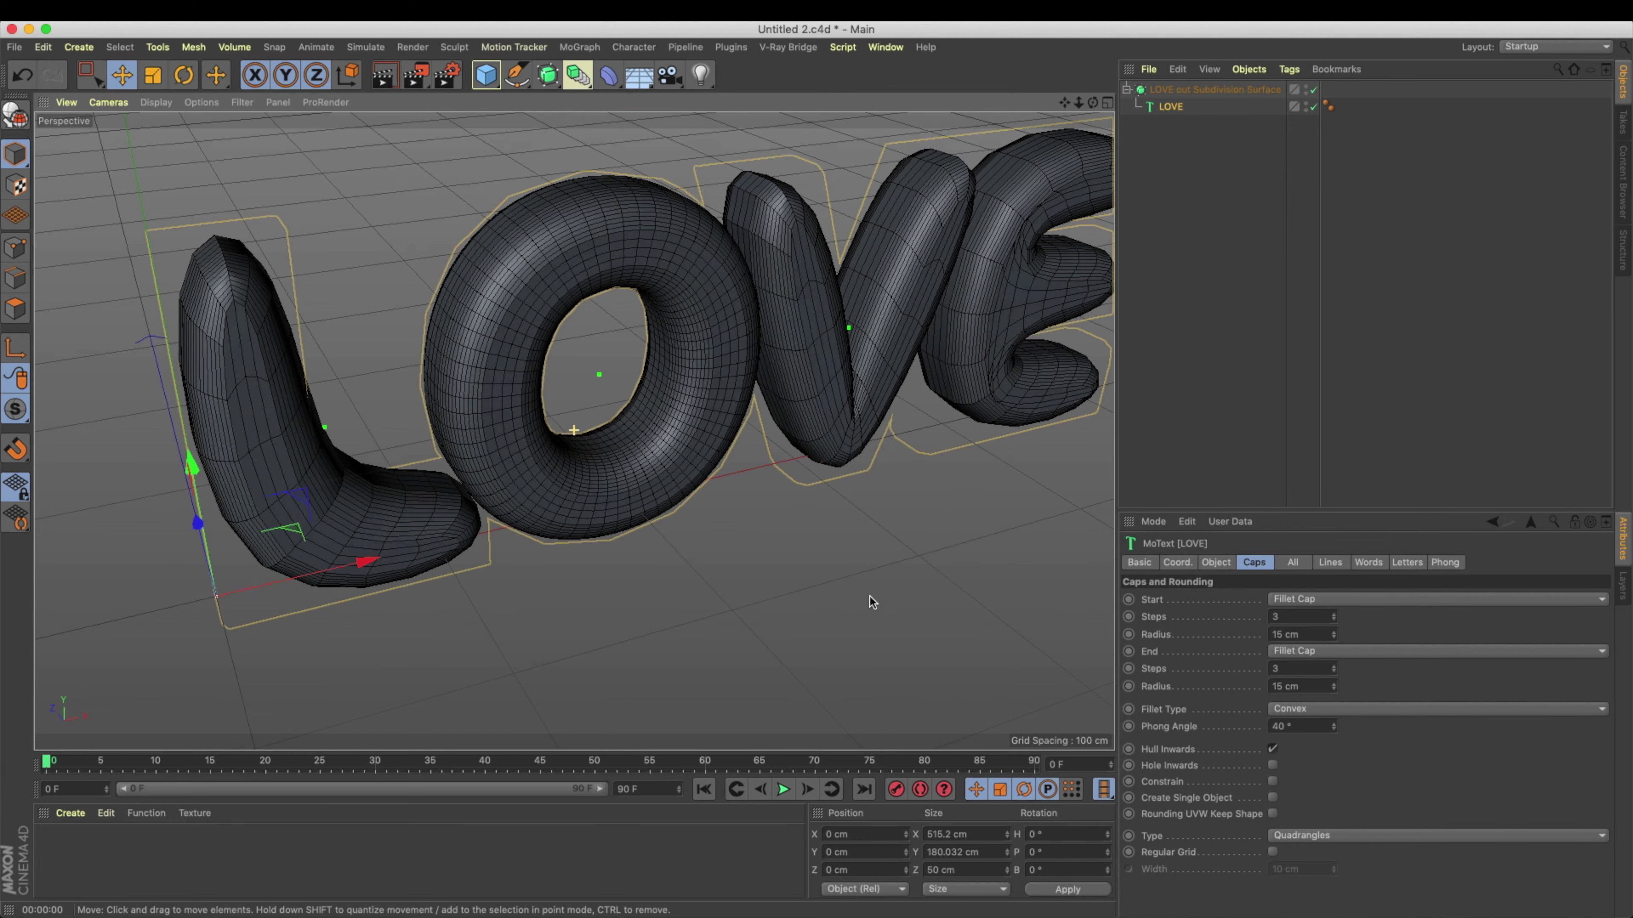
click(1272, 798)
alt+drag(893, 451, 812, 435)
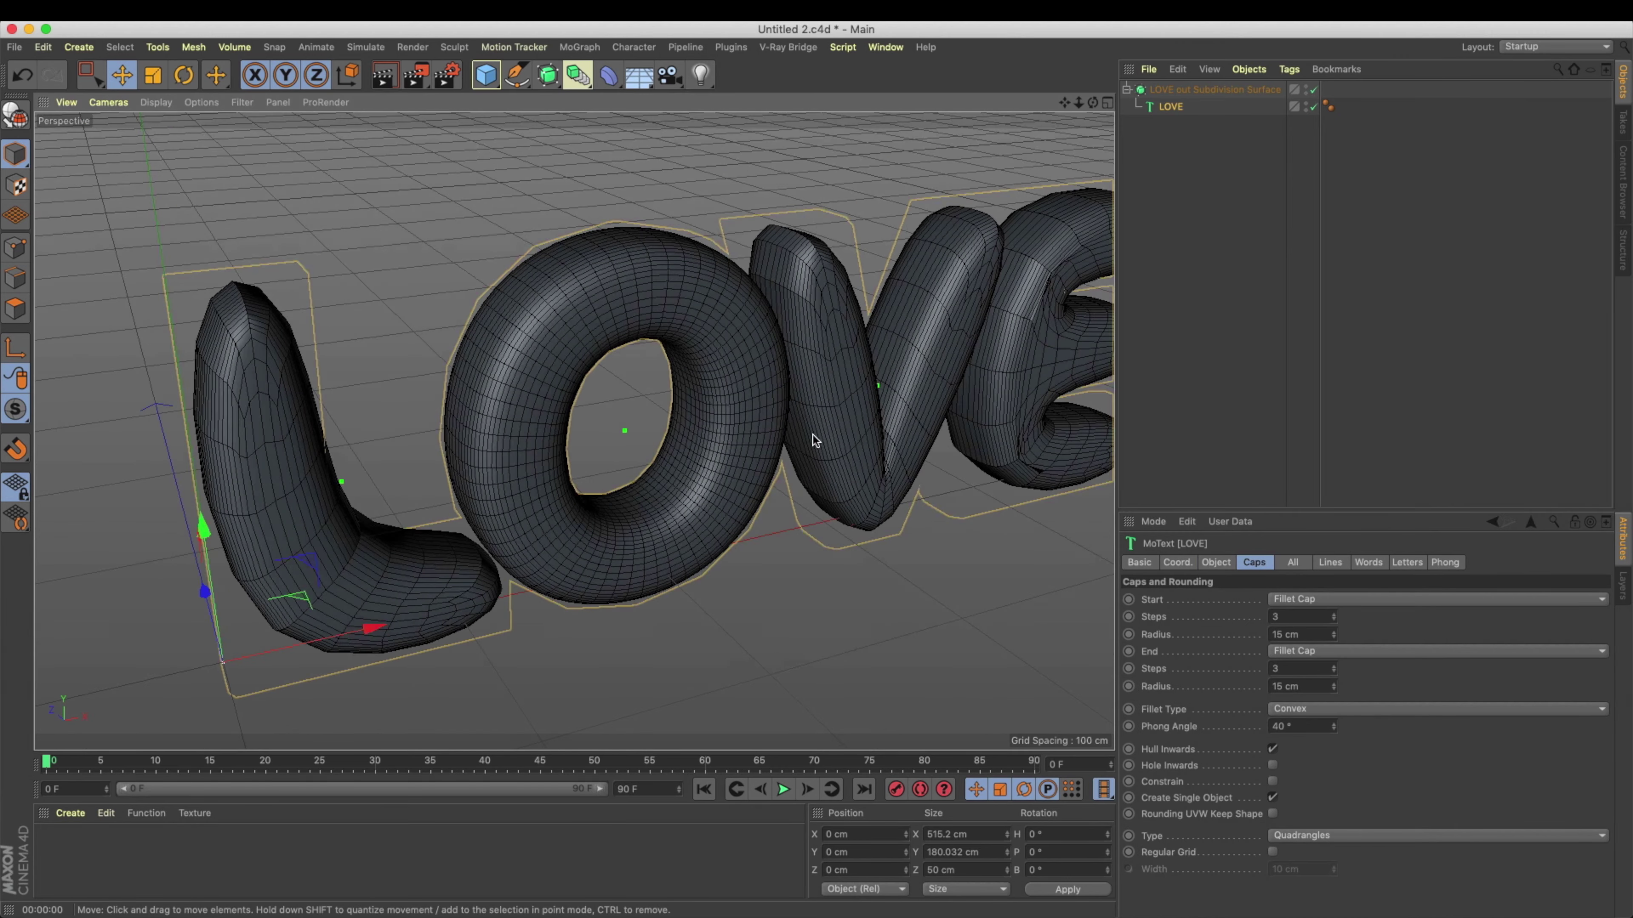
key(super+r)
alt+drag(470, 304, 740, 386)
alt+drag(851, 592, 862, 598)
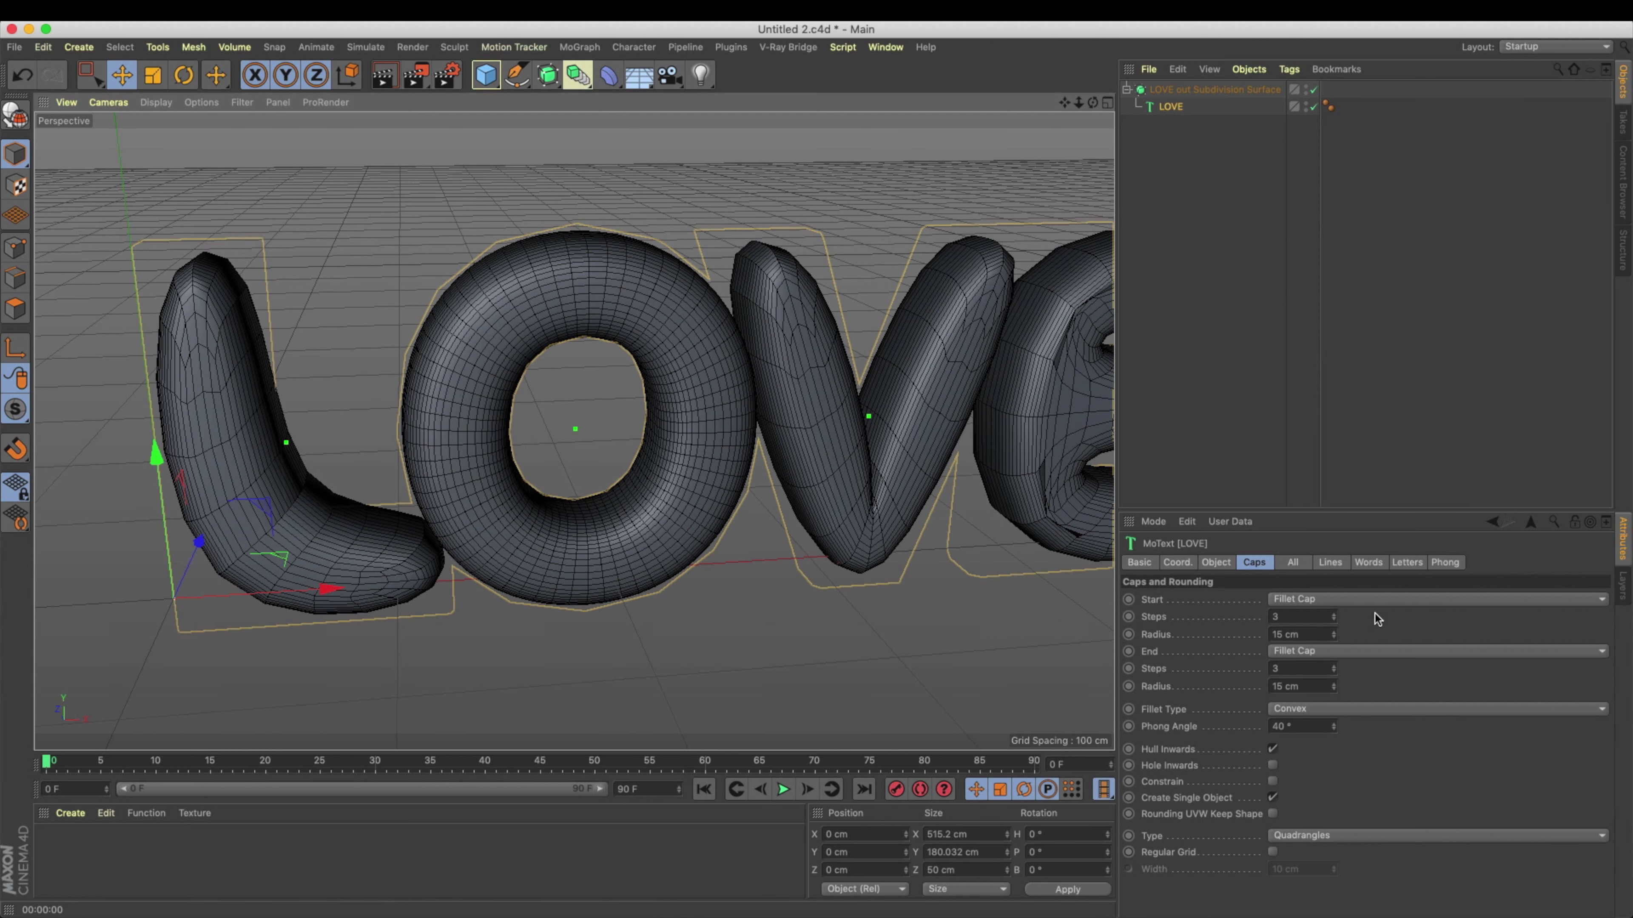
Step: Set both fillet caps of the LOVE text to 4 steps and a 16 cm radius
click(1334, 682)
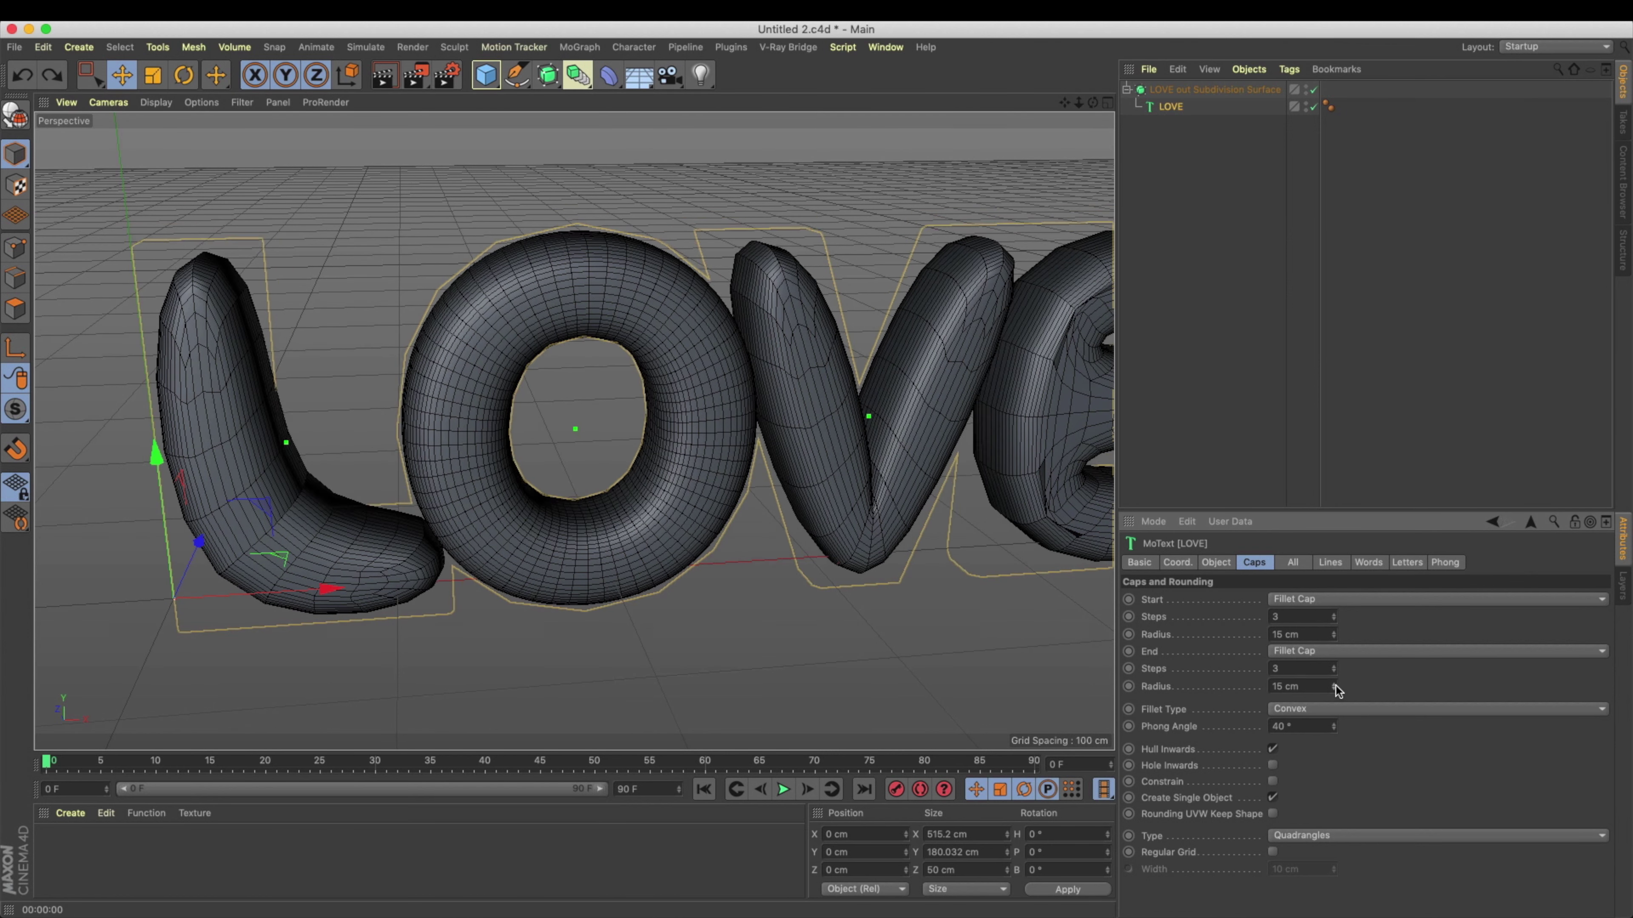
click(1334, 632)
click(1335, 615)
click(1335, 614)
click(1334, 615)
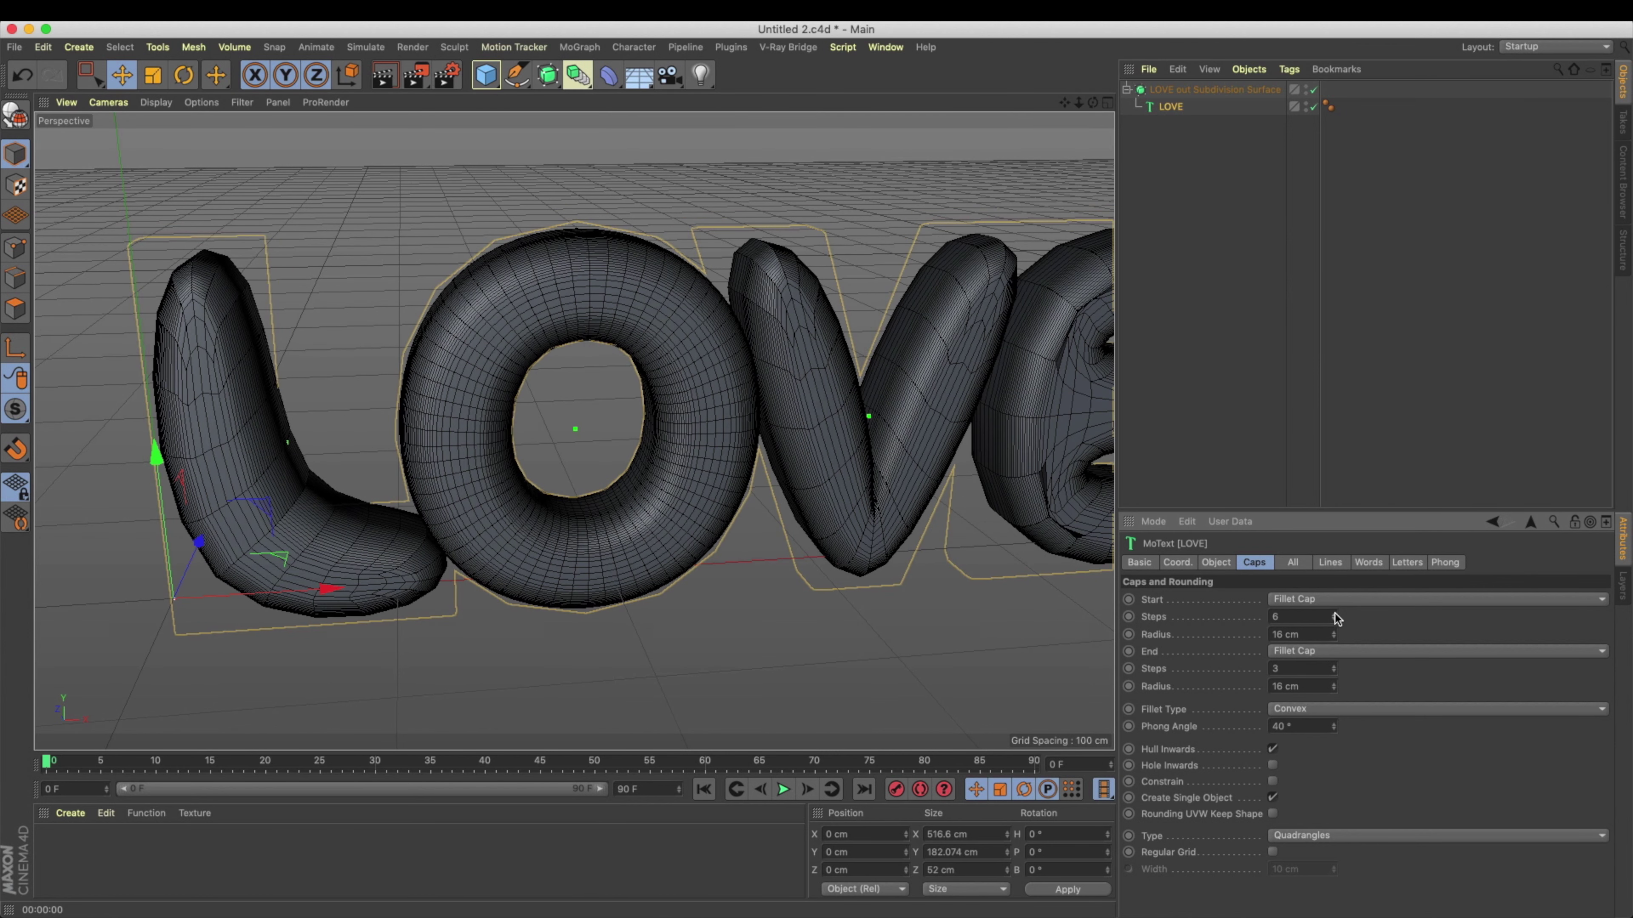
click(1334, 621)
click(1335, 621)
click(1333, 667)
alt+drag(395, 376, 480, 396)
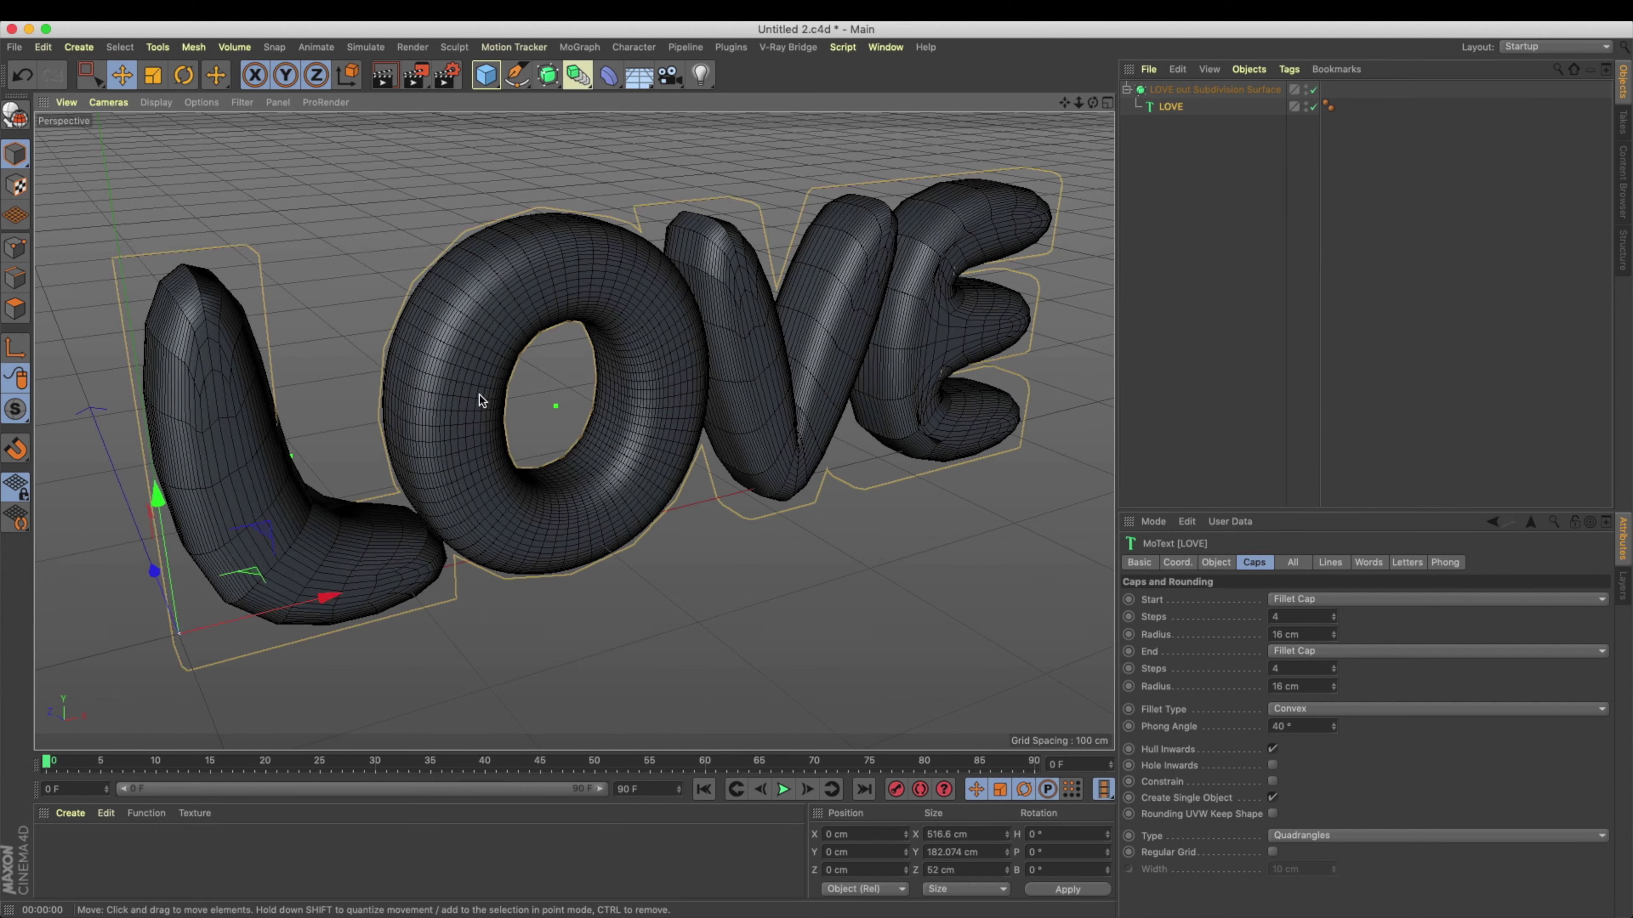
Step: Set the maximum length of the text's intermediate point spacing to 120 cm
click(1215, 562)
drag(1296, 891, 1296, 907)
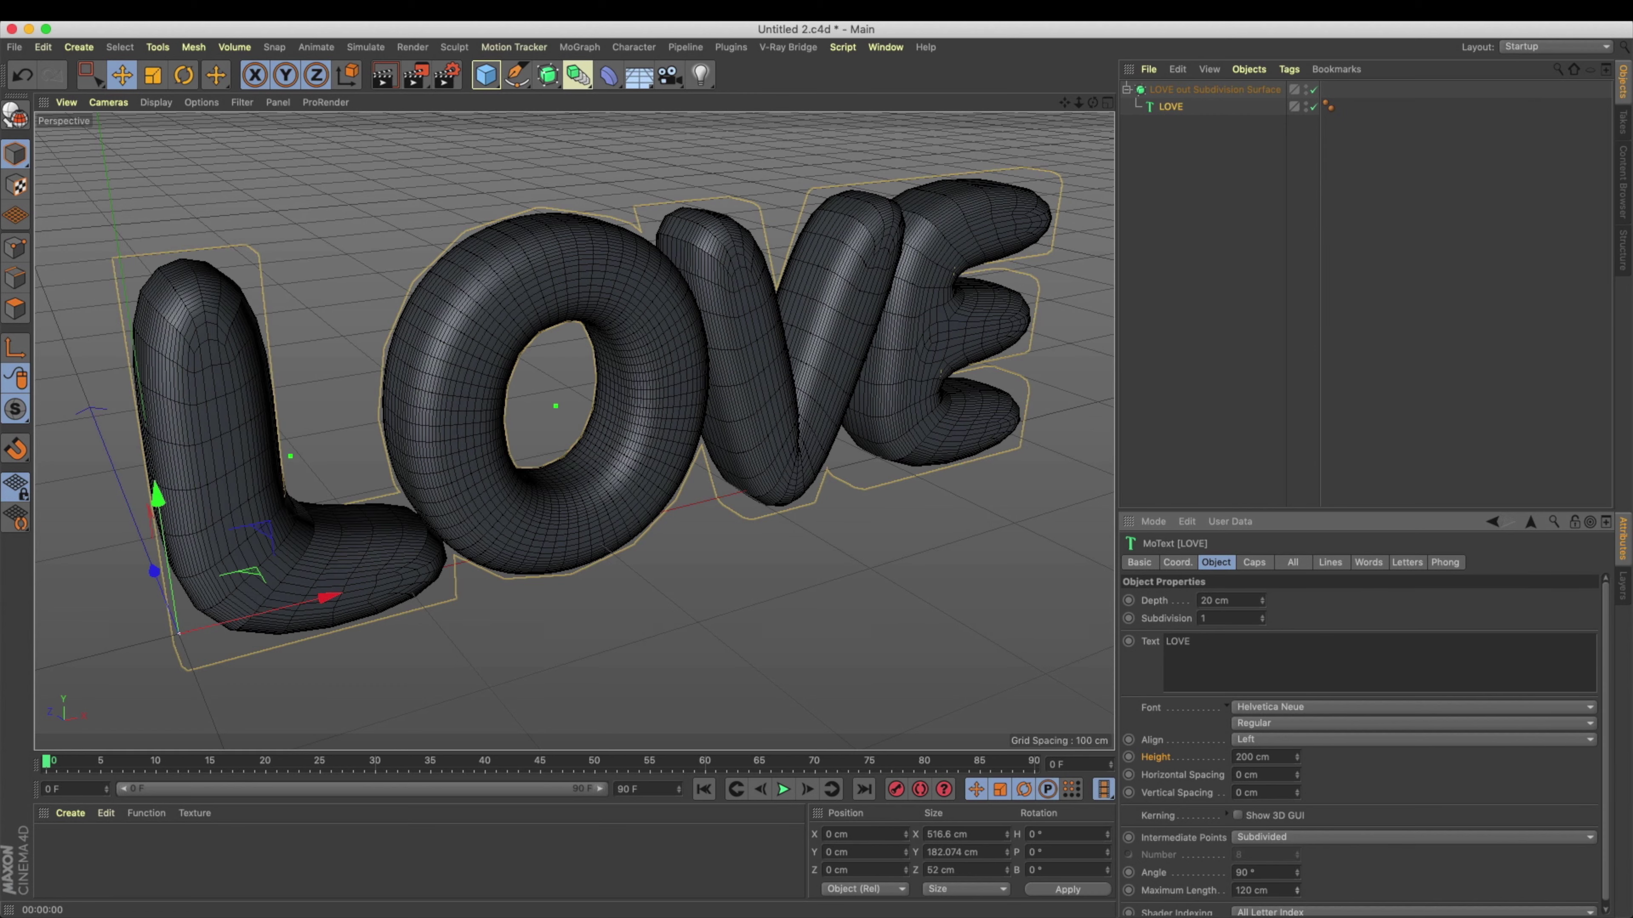
alt+drag(951, 565, 871, 482)
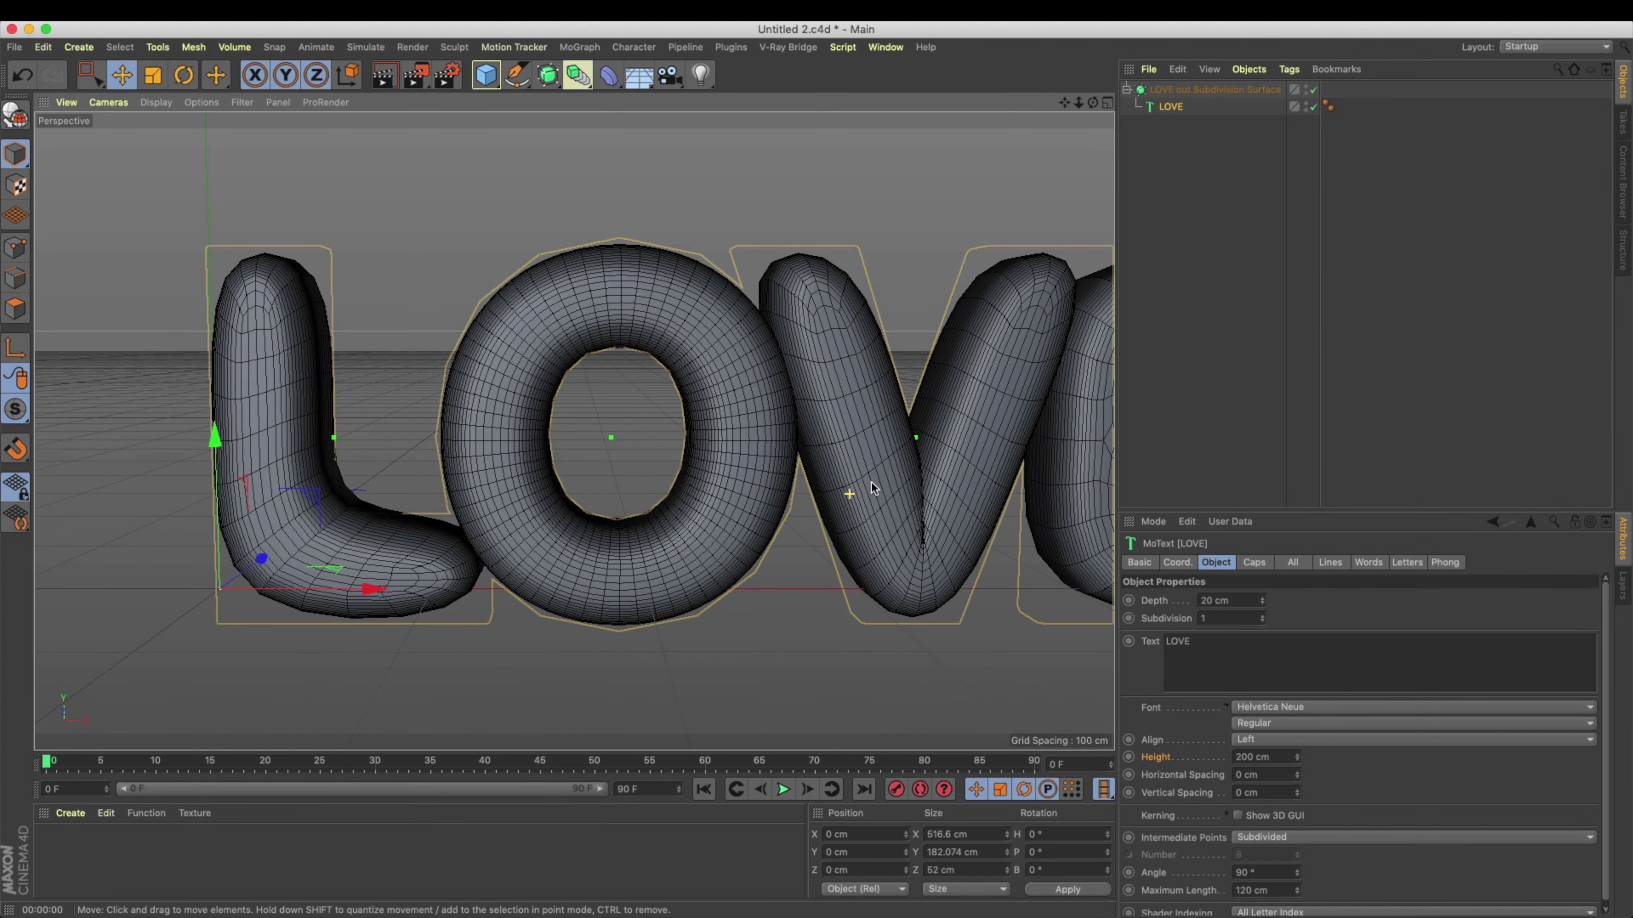
Step: Set the editor subdivision level of the LOVE text's Subdivision Surface to 3
click(1160, 92)
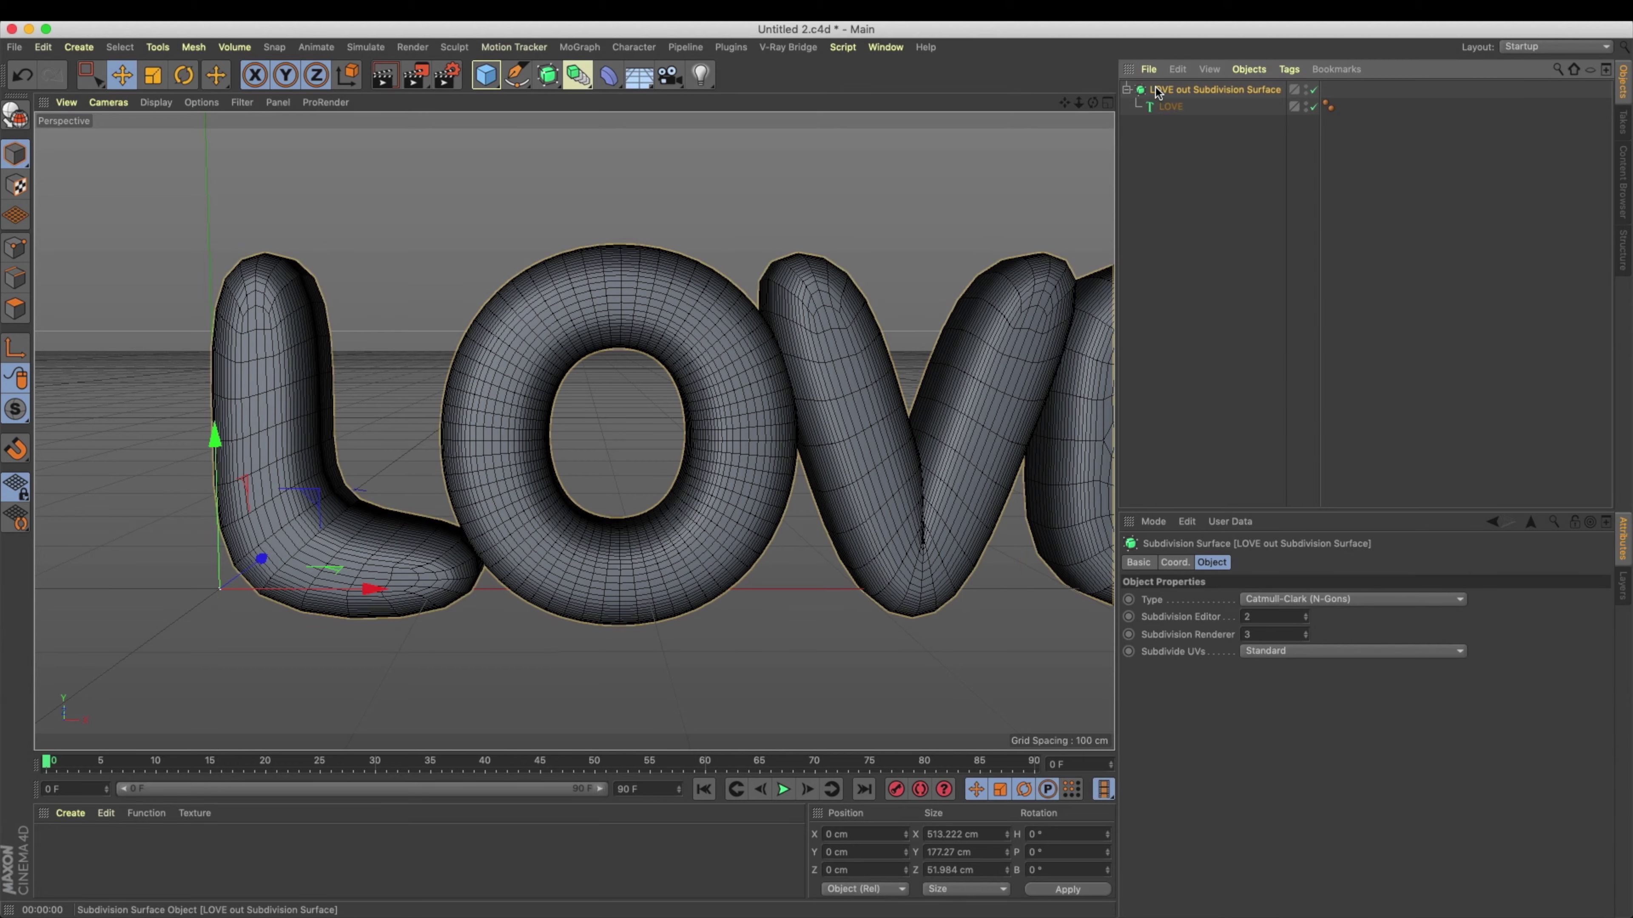
drag(1272, 617, 1160, 615)
text(3)
key(Return)
alt+drag(999, 556, 662, 527)
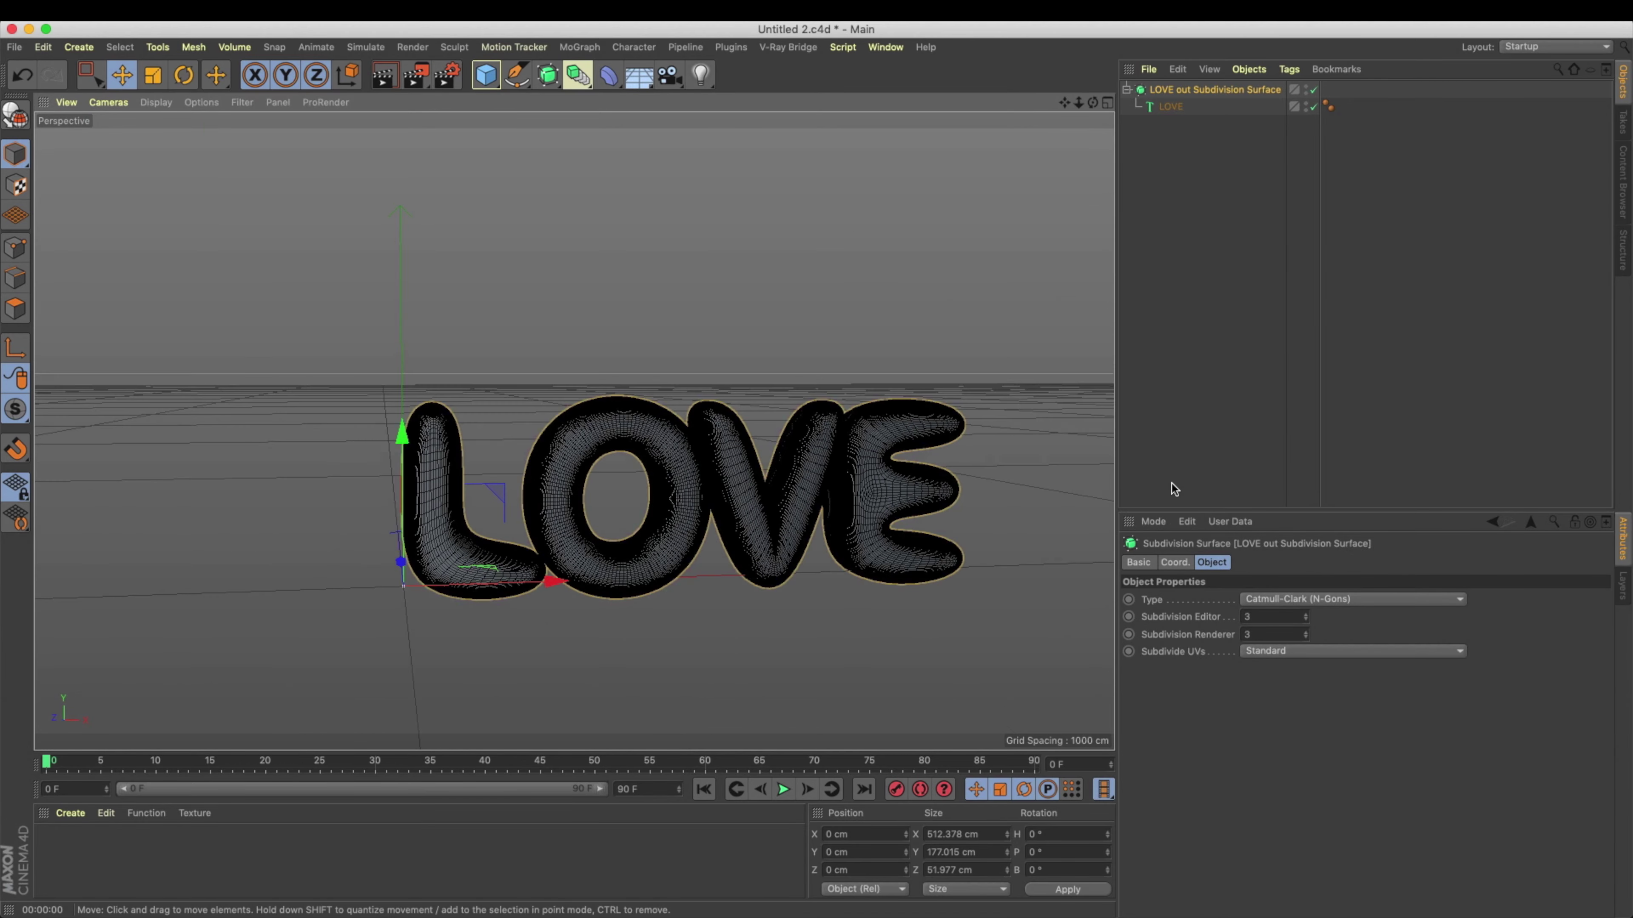
Step: Turn on the 3D kerning handles for the LOVE text
click(1171, 106)
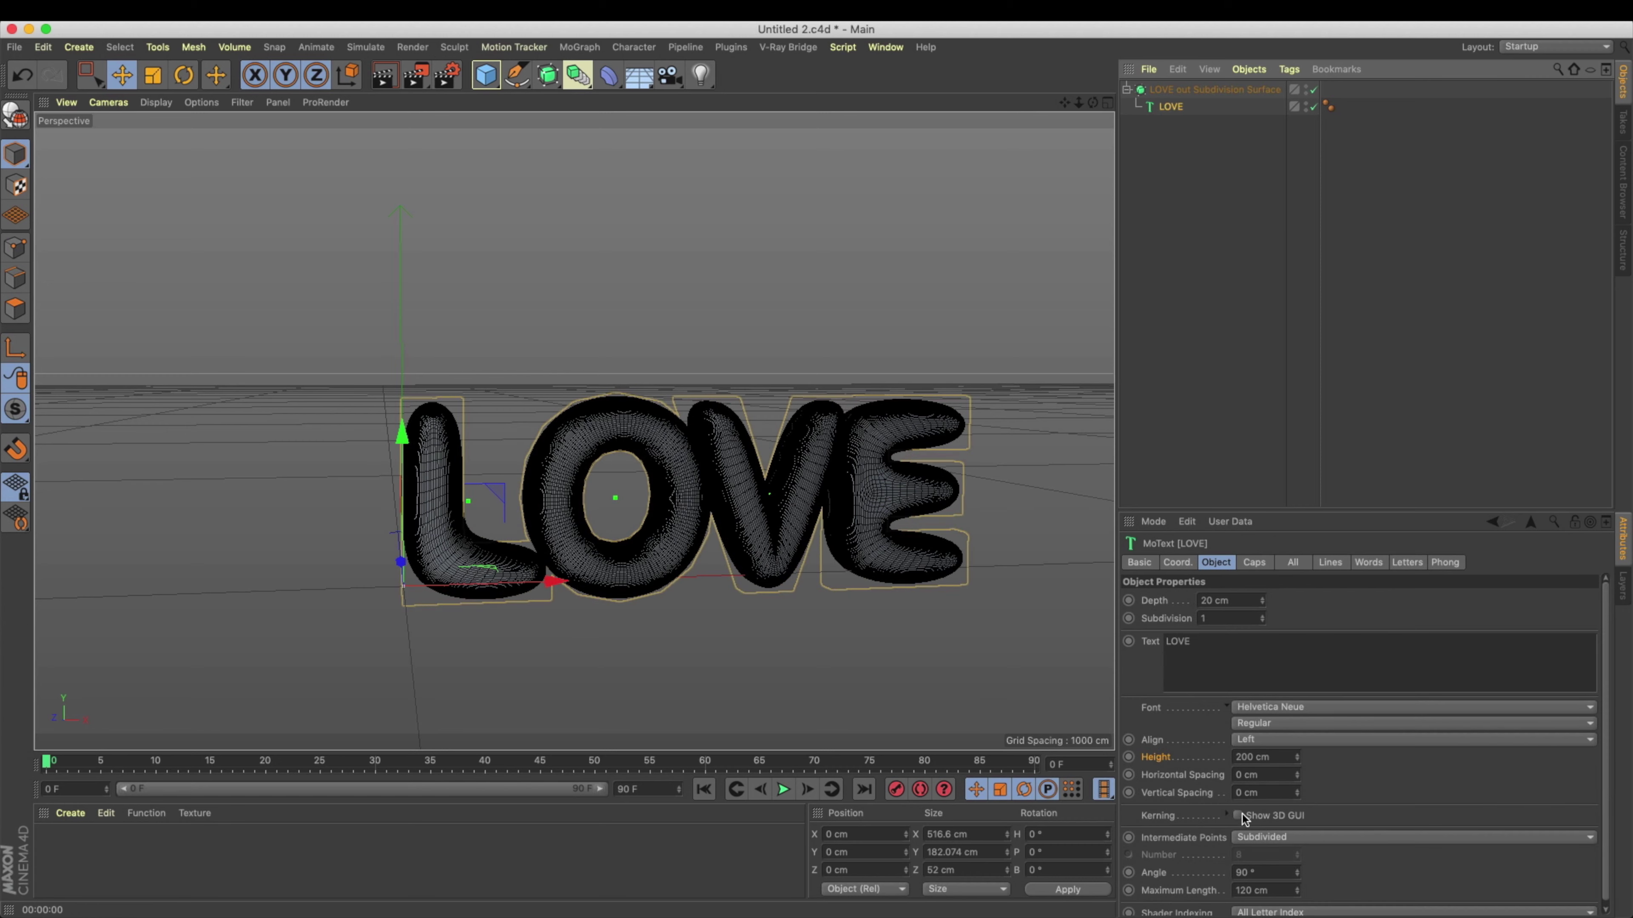
click(1228, 815)
scroll(1322, 693, down, 3)
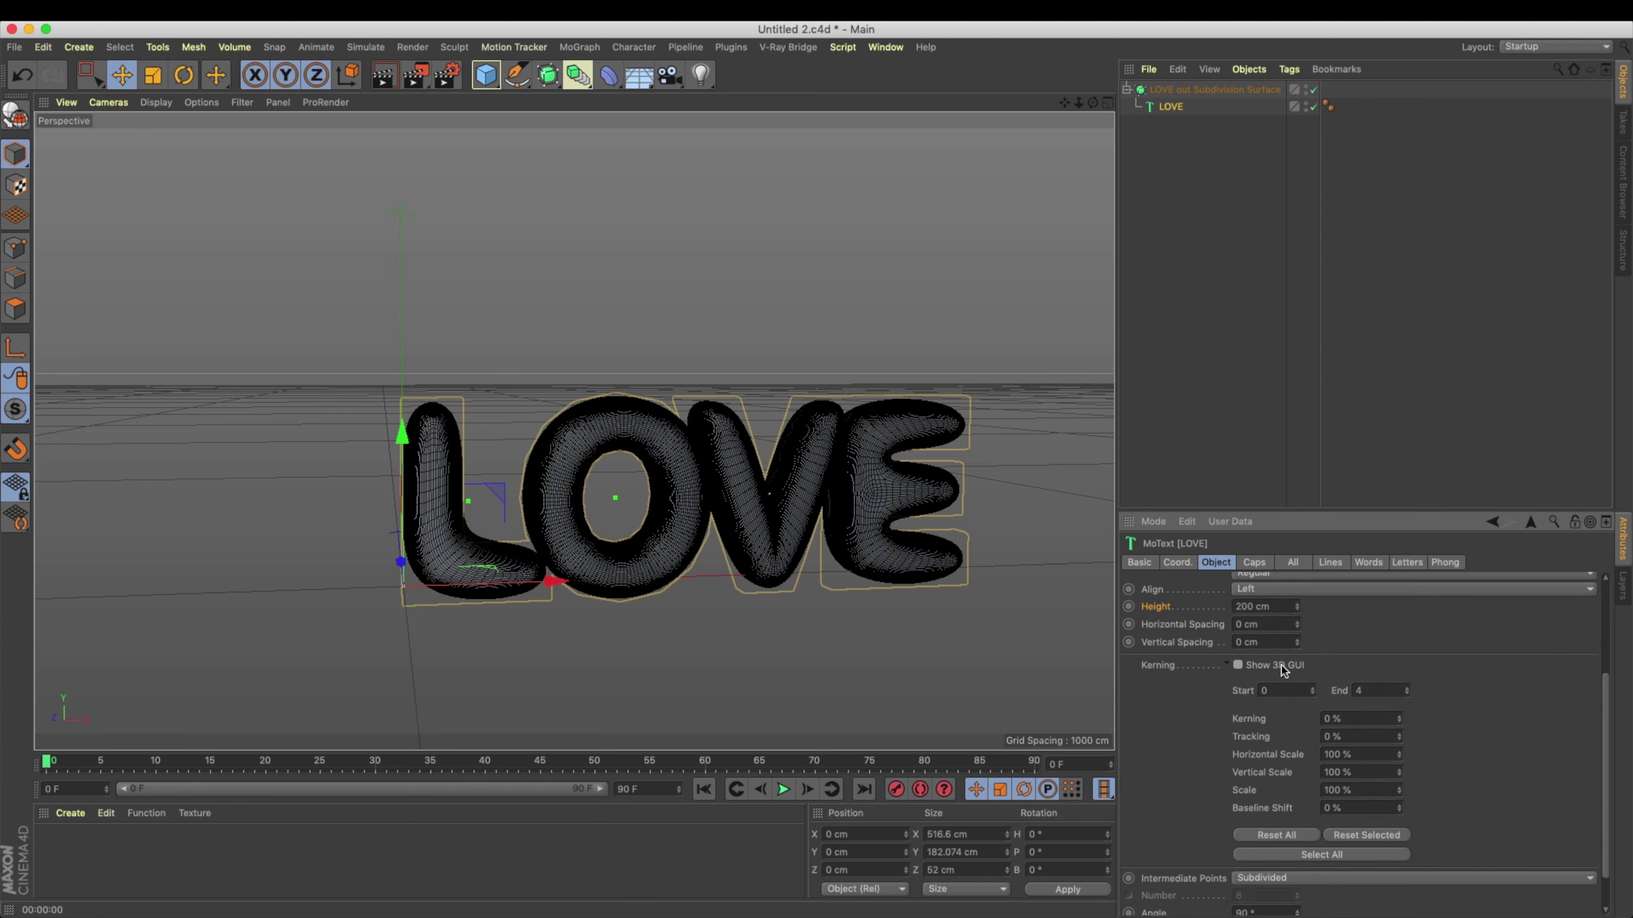
alt+right_drag(682, 448, 777, 464)
alt+drag(777, 465, 723, 453)
click(742, 389)
click(1170, 107)
alt+middle_drag(966, 517, 858, 499)
scroll(1438, 810, down, 2)
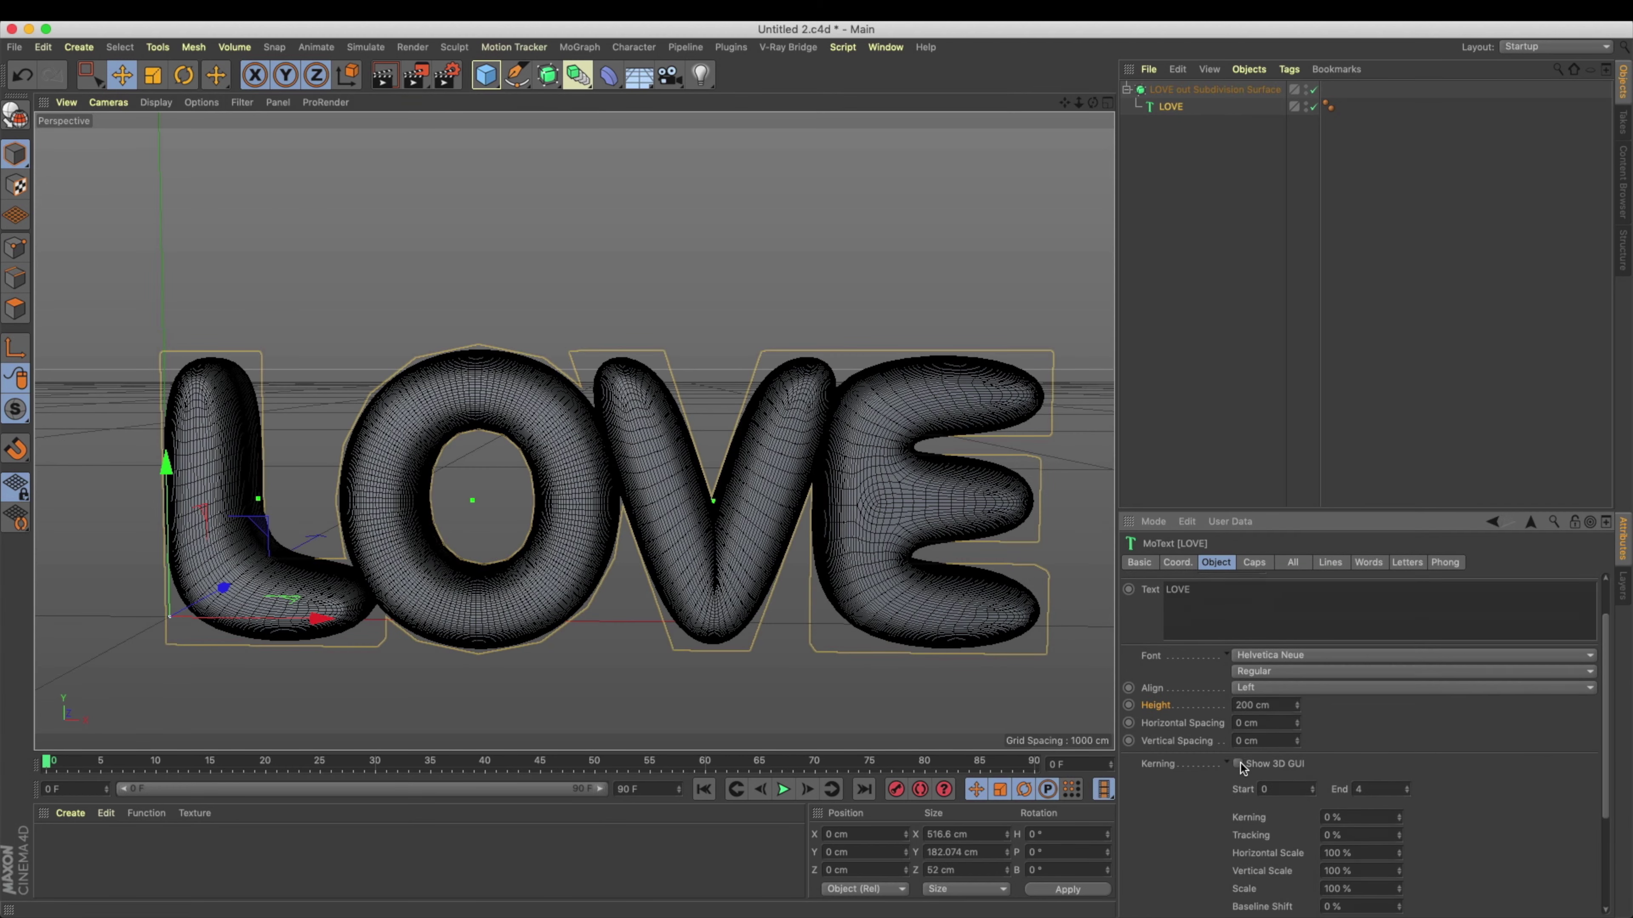
click(1238, 765)
Step: Spread the letters of LOVE apart with the kerning handles until the text is about 545 cm wide
alt+middle_drag(723, 254, 707, 273)
drag(696, 339, 706, 340)
alt+drag(539, 363, 495, 352)
drag(723, 343, 721, 342)
drag(940, 336, 958, 336)
alt+drag(813, 385, 783, 417)
alt+right_drag(782, 413, 712, 438)
mouse_move(712, 438)
alt+mouse_down()
mouse_move(704, 415)
mouse_move(707, 430)
alt+mouse_up()
Step: Render the view to check the letter spacing and hide the 3D kerning handles
key(super+r)
mouse_move(793, 459)
alt+mouse_down()
mouse_move(828, 487)
mouse_move(785, 488)
alt+mouse_up()
alt+right_drag(786, 488, 752, 489)
alt+drag(752, 489, 757, 423)
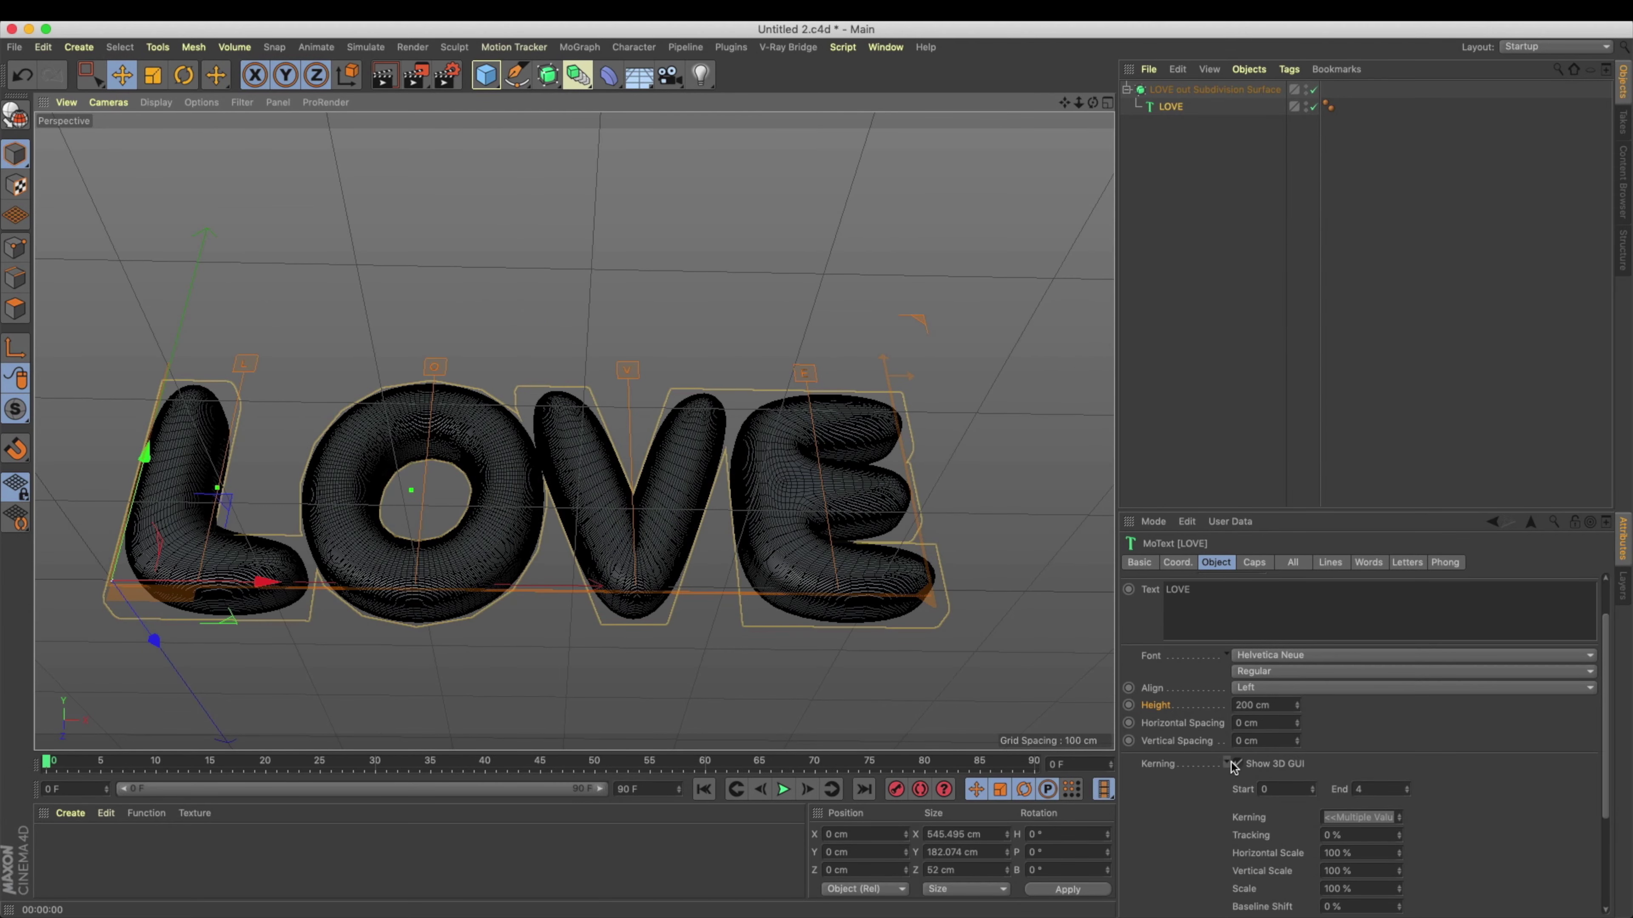
scroll(1229, 765, up, 2)
alt+drag(803, 489, 863, 515)
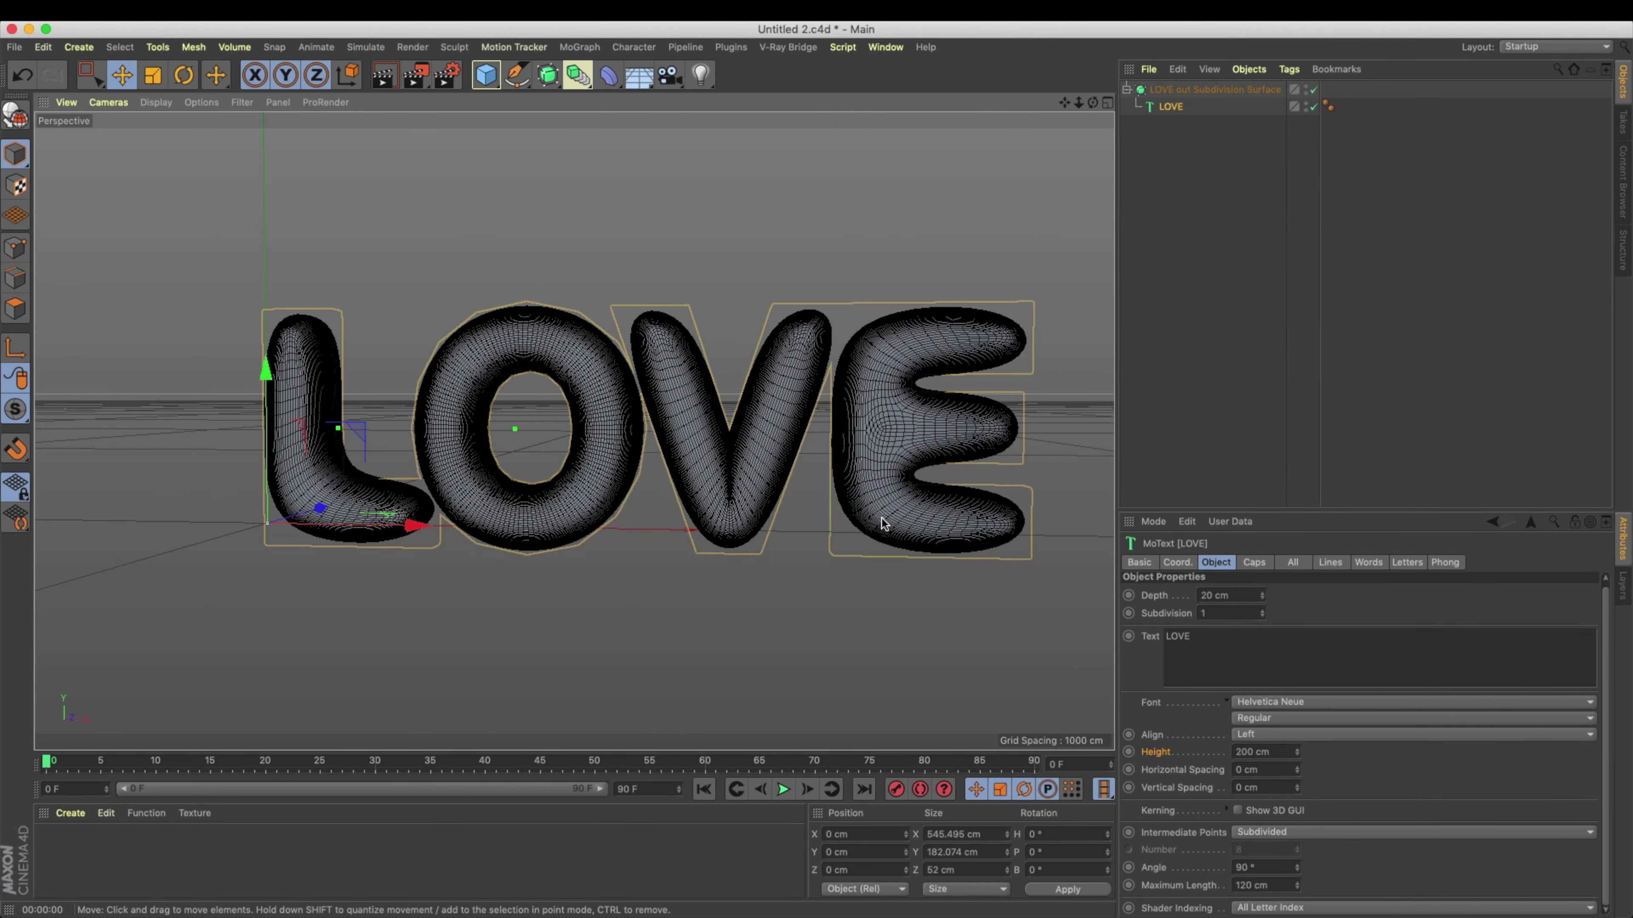
Step: Rotate the LOVE out Subdivision Surface to a pitch of -90° so the lettering lies flat
click(1196, 89)
click(183, 74)
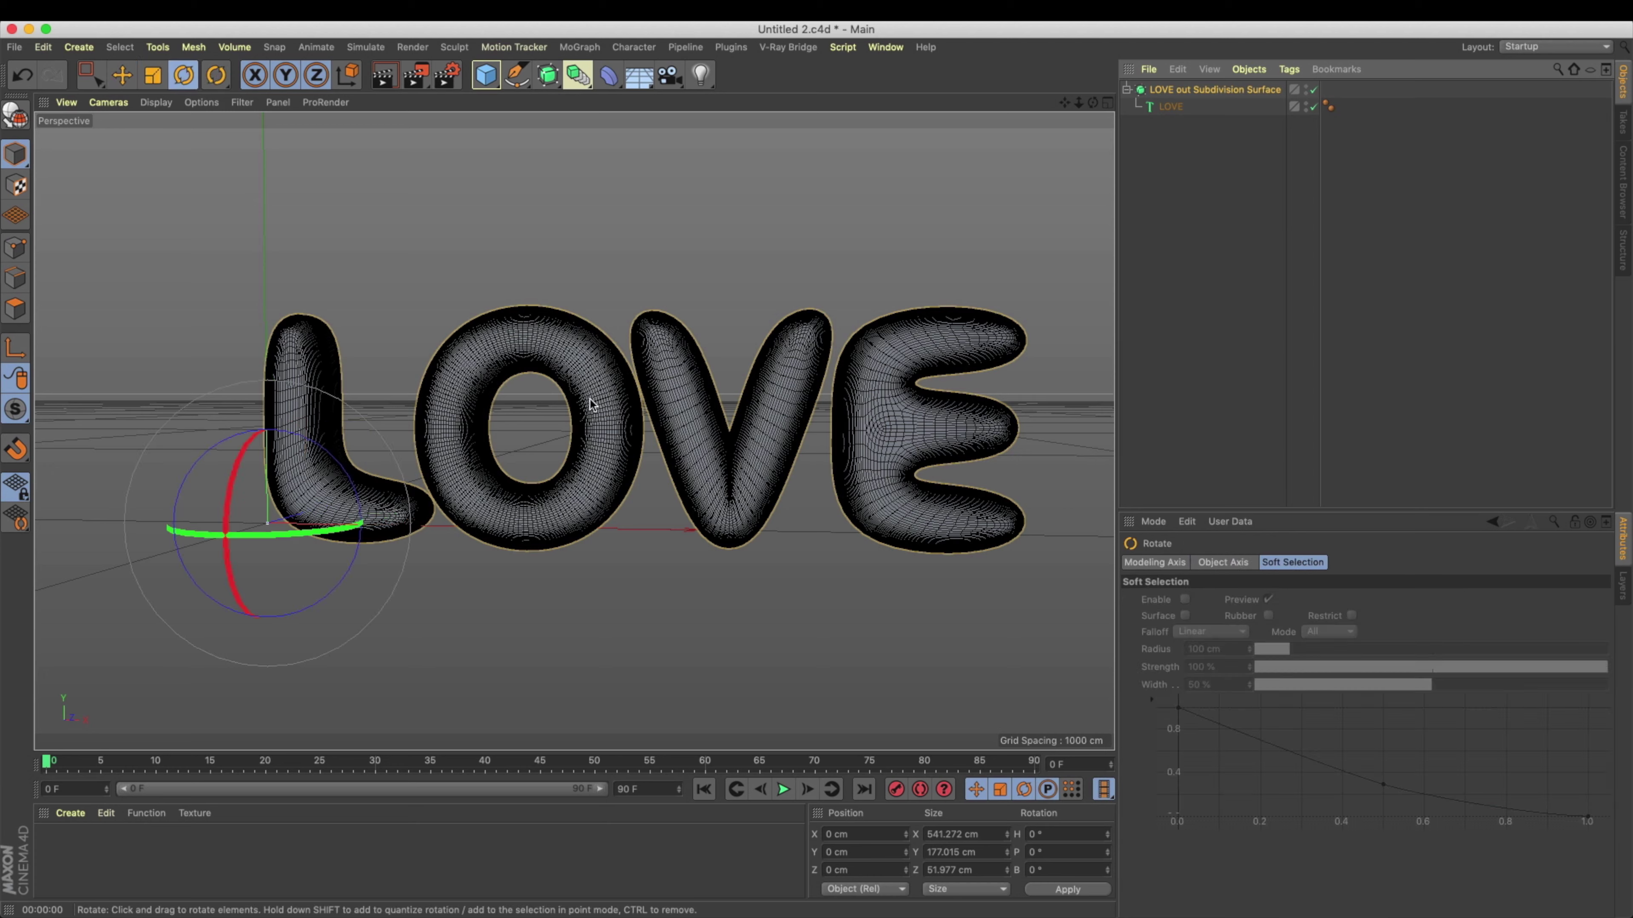
drag(214, 506, 264, 316)
click(128, 75)
click(414, 161)
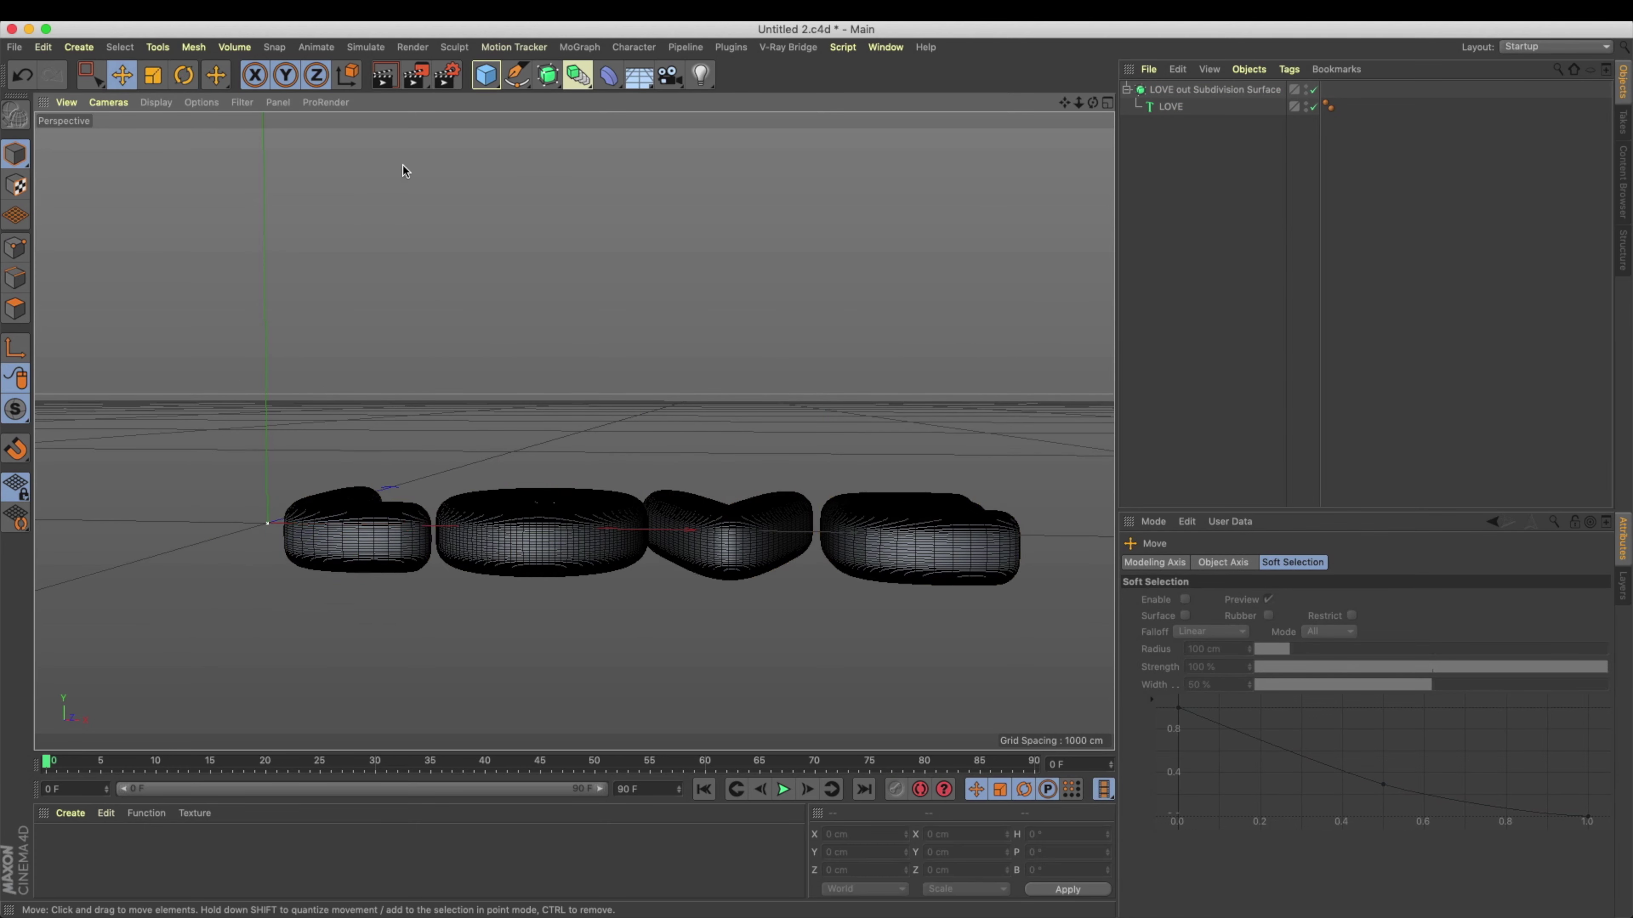
Step: Set the render output size to 1920 by 1080 pixels and lock the ratio
alt+drag(415, 161, 458, 81)
click(450, 76)
click(514, 126)
click(772, 140)
text(1920)
key(Tab)
text(1080)
click(739, 175)
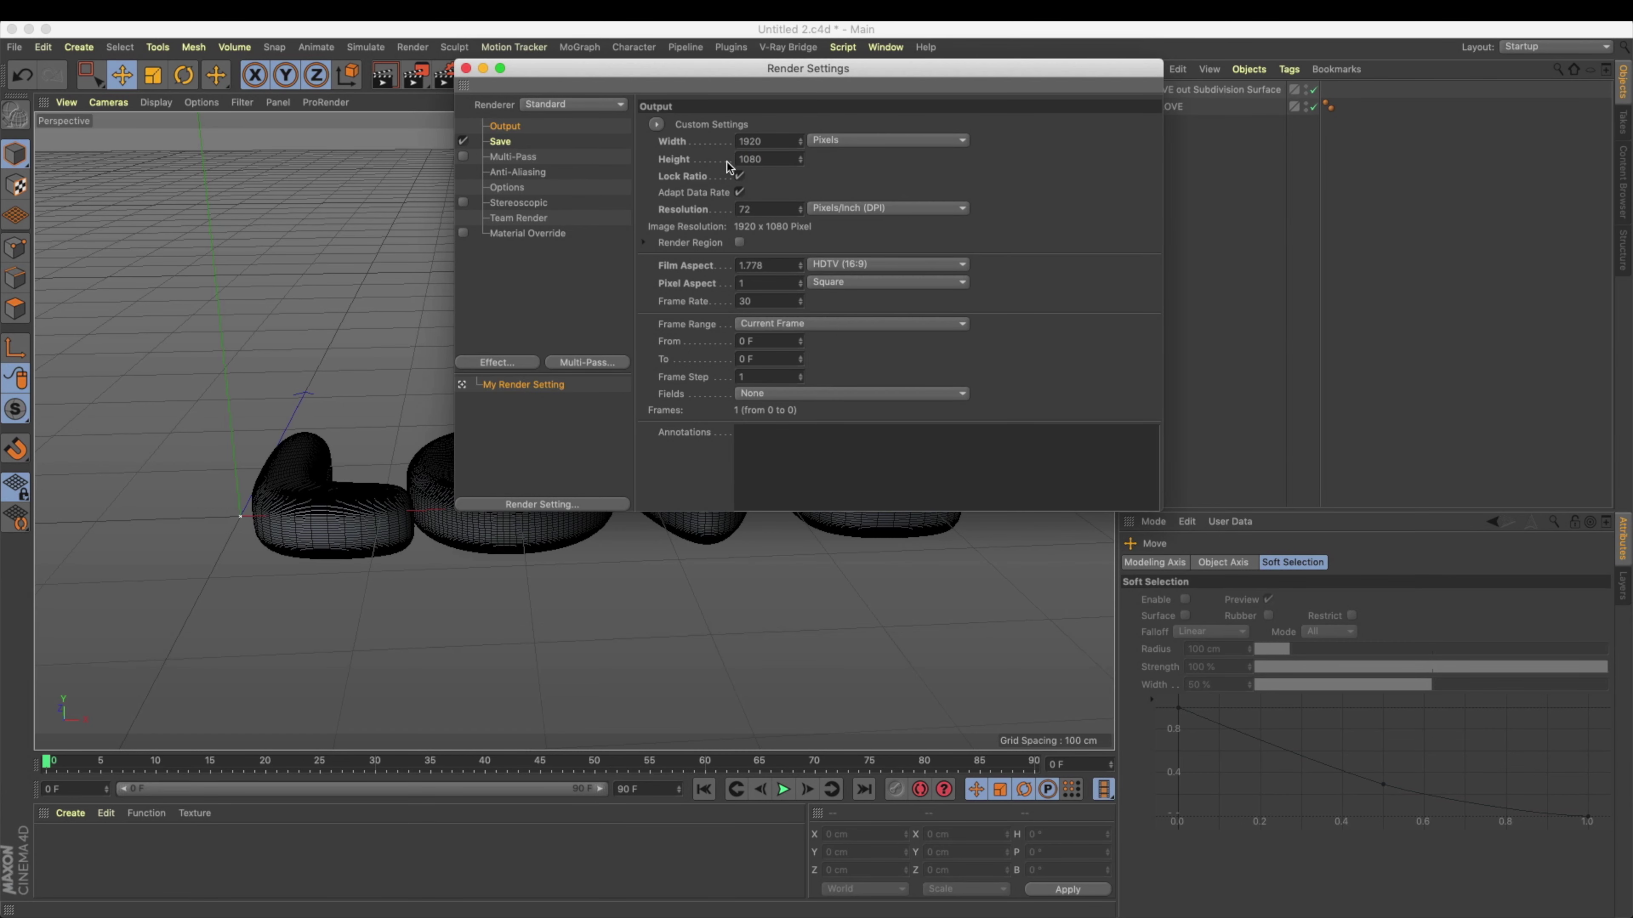
key(super+w)
Step: Add a camera to the scene and frame the LOVE lettering in the perspective view
click(669, 75)
alt+drag(958, 138, 860, 291)
alt+drag(804, 360, 1193, 373)
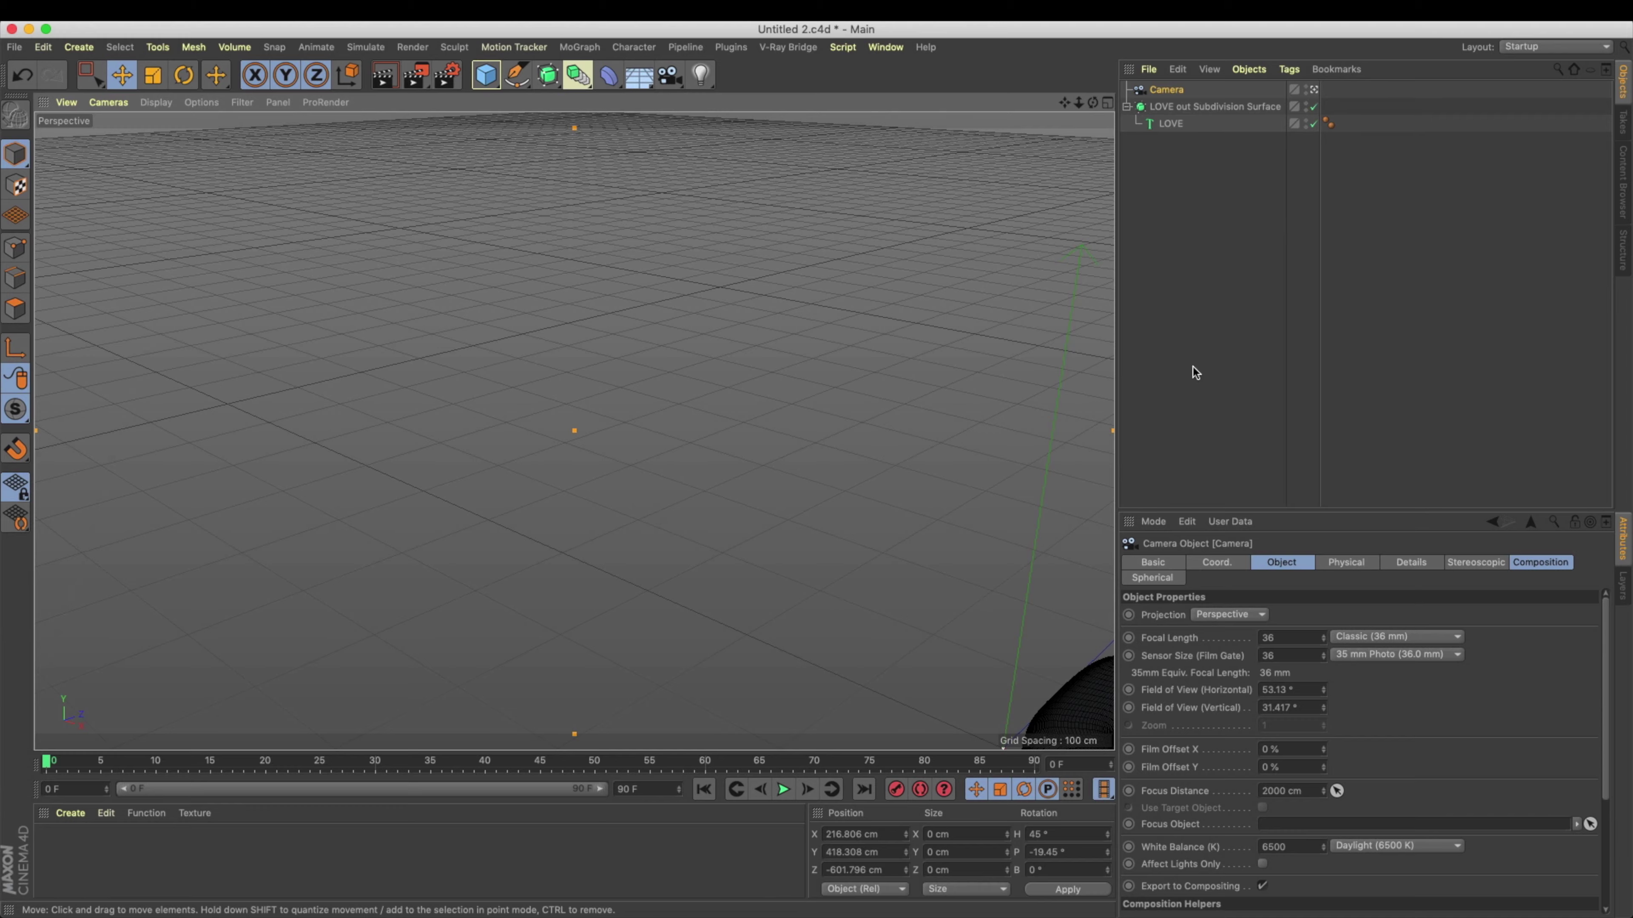
click(1217, 106)
key(s)
alt+drag(749, 394, 650, 394)
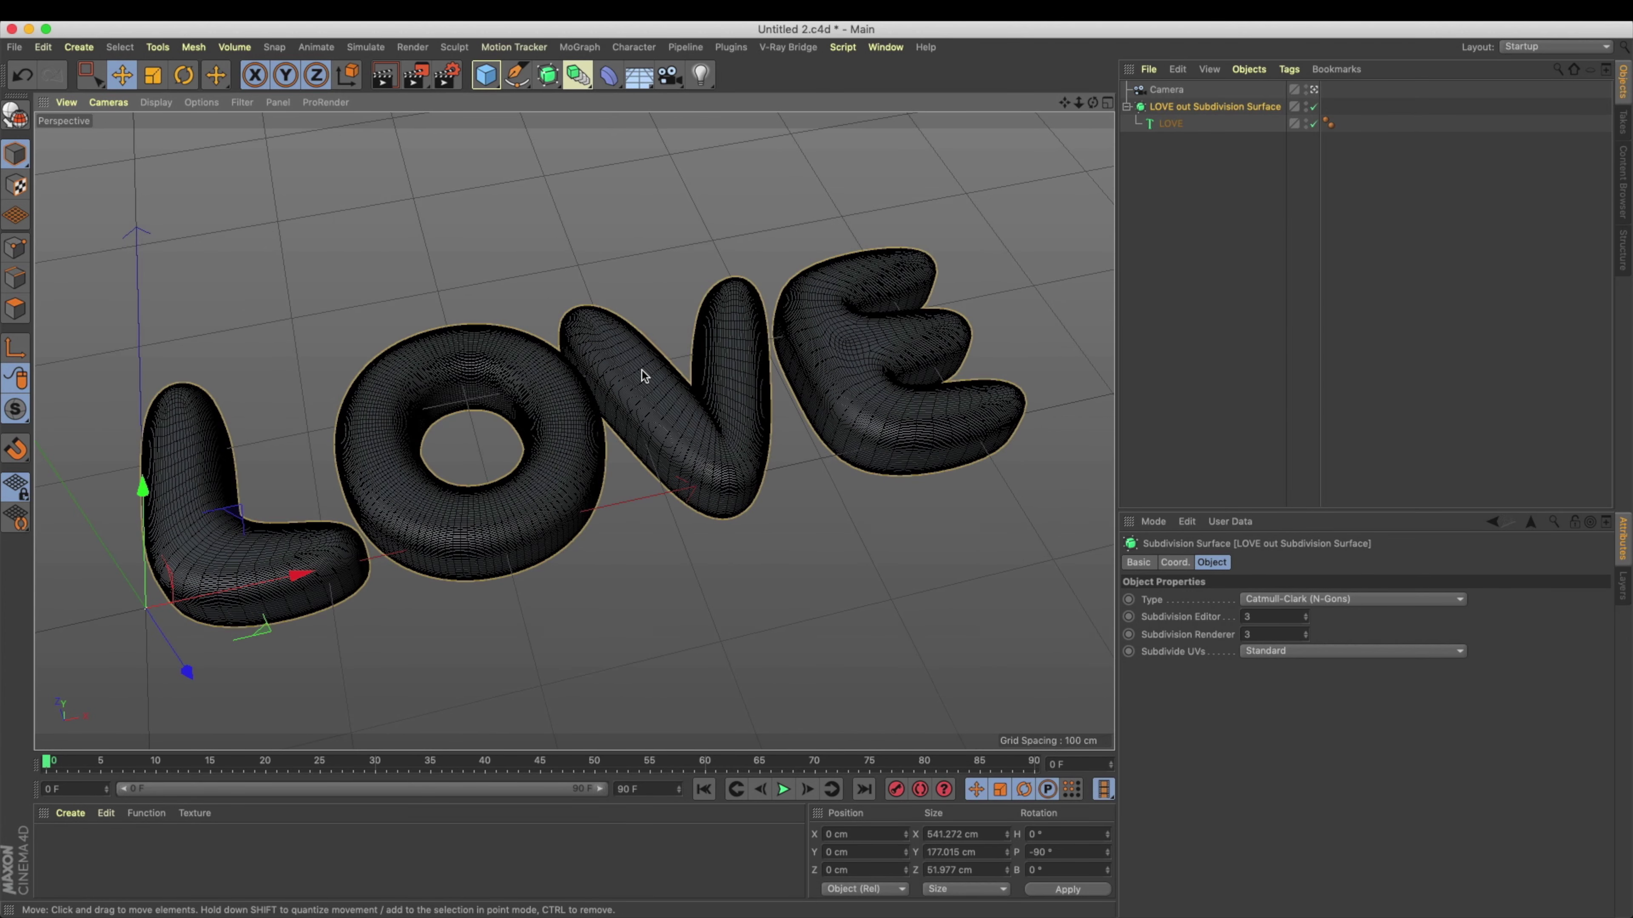
Step: Create a plane and lower it about 36 cm so it sits beneath the lettering
click(486, 75)
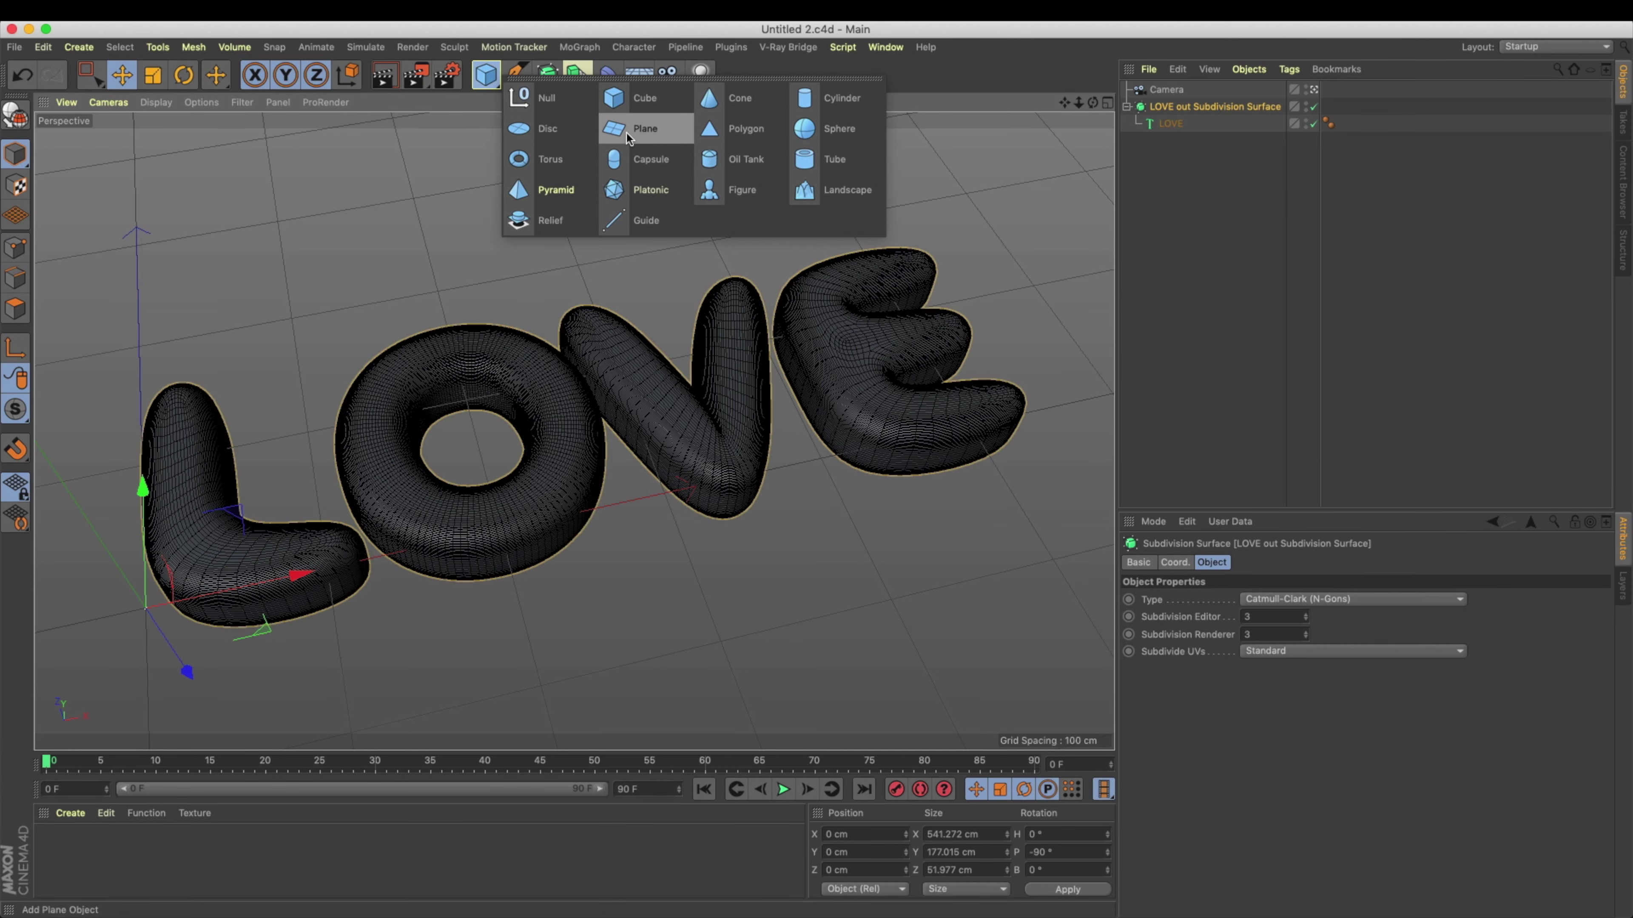
click(636, 163)
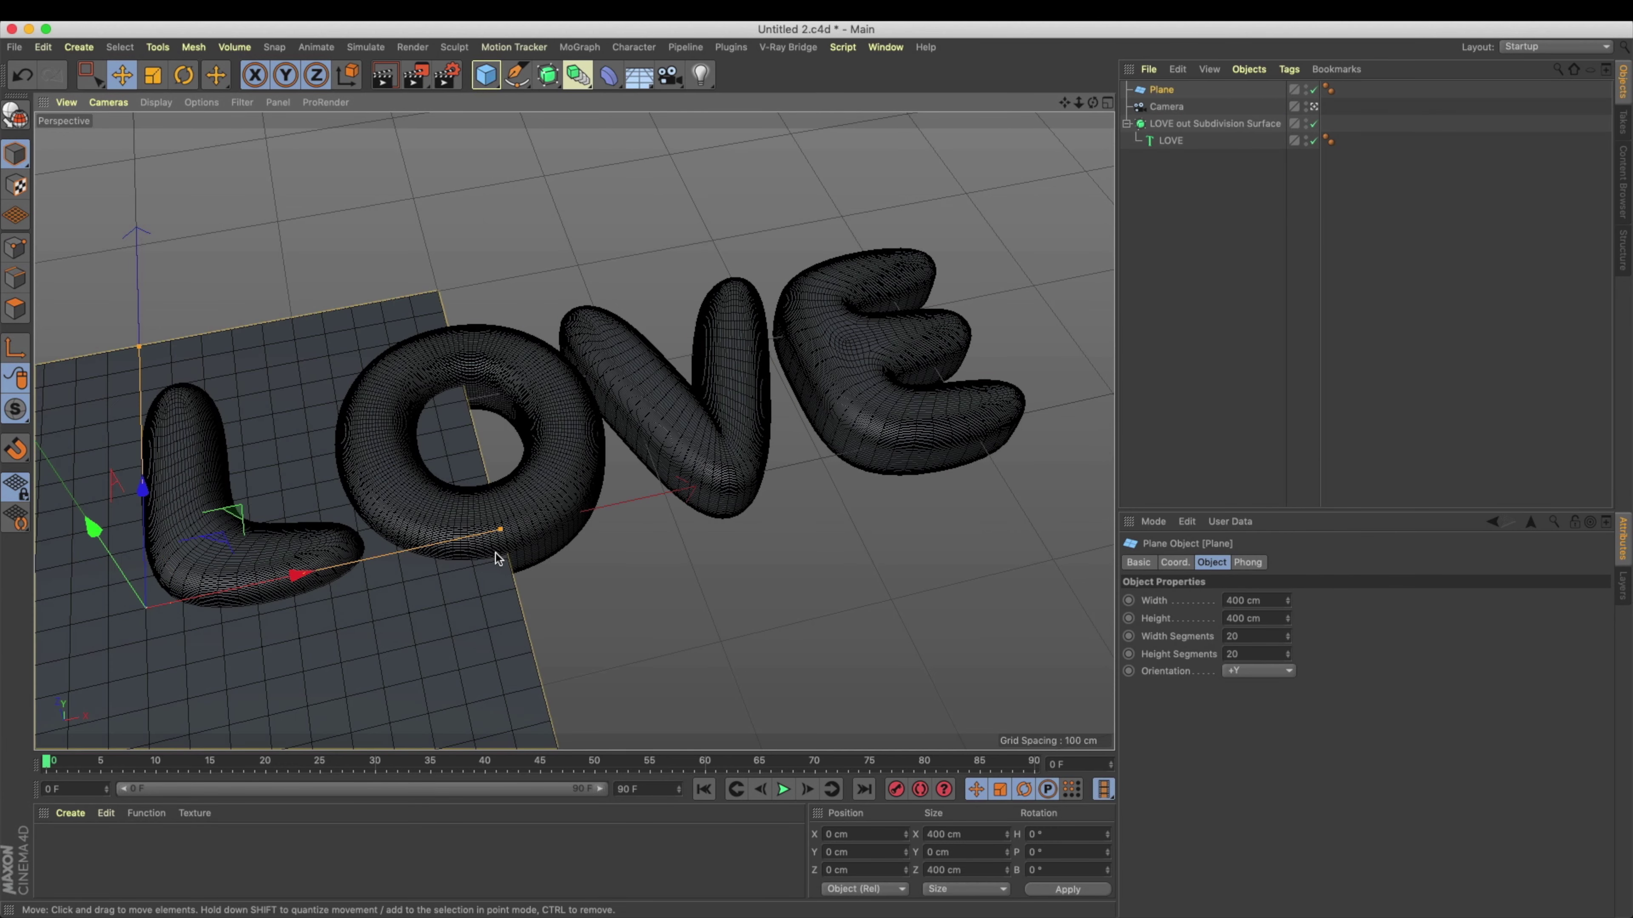
alt+middle_drag(494, 386, 547, 343)
alt+drag(547, 343, 419, 337)
middle_click(491, 460)
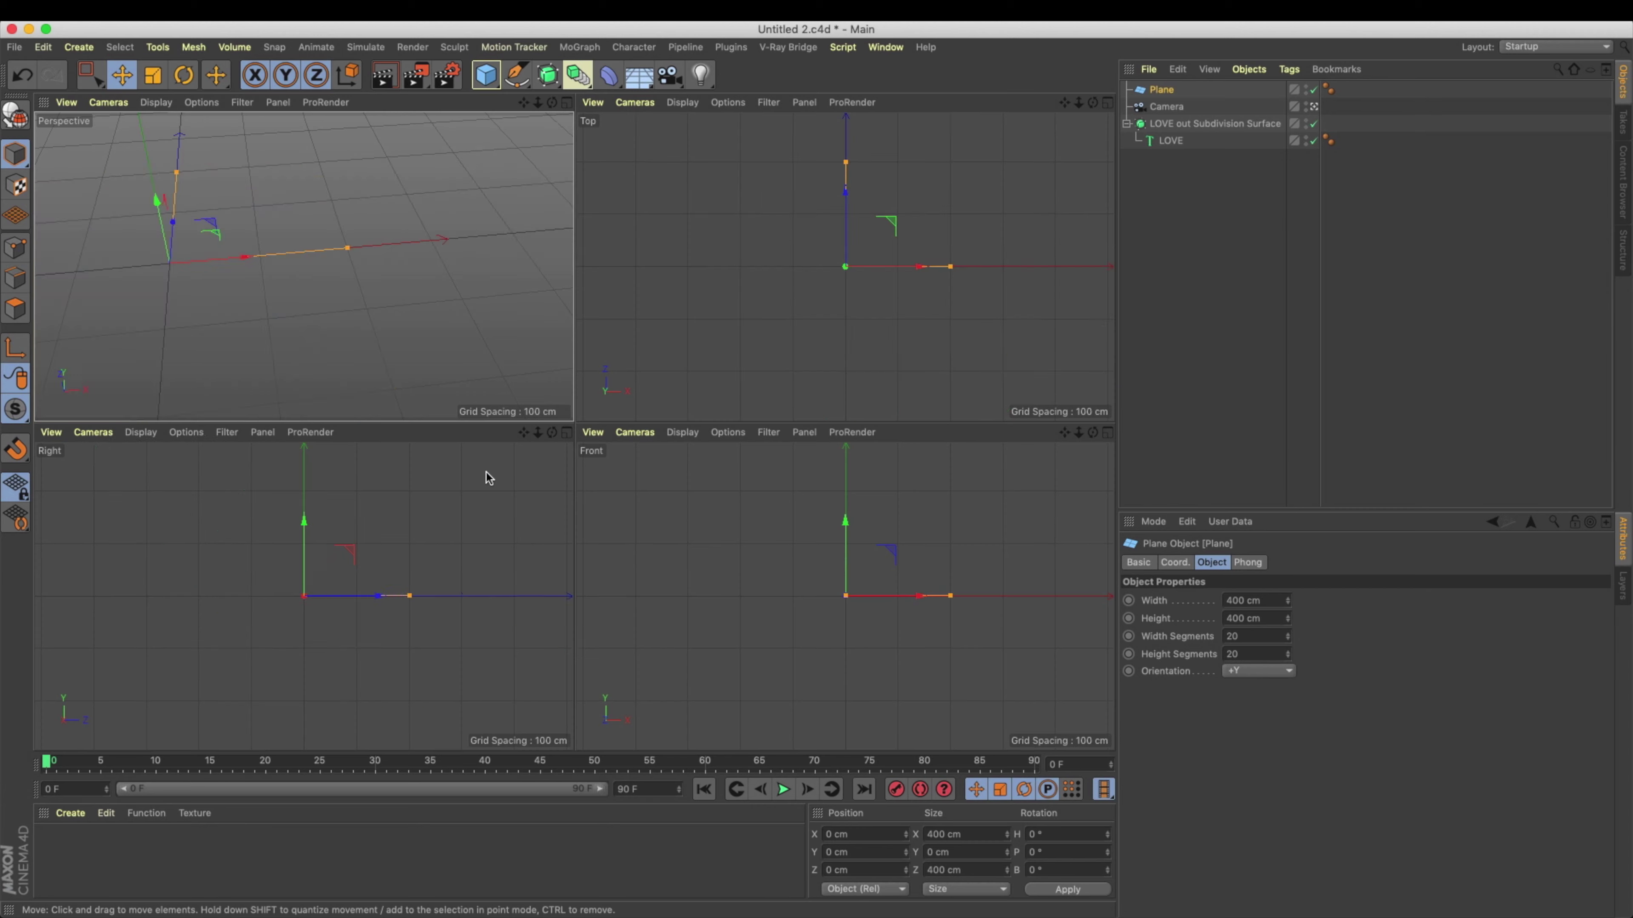
middle_click(524, 546)
scroll(765, 455, up, 3)
drag(420, 258, 415, 366)
middle_click(415, 365)
Step: Move the plane under the letters to about X 208 cm and Z 90 cm
middle_click(345, 295)
drag(510, 429, 816, 444)
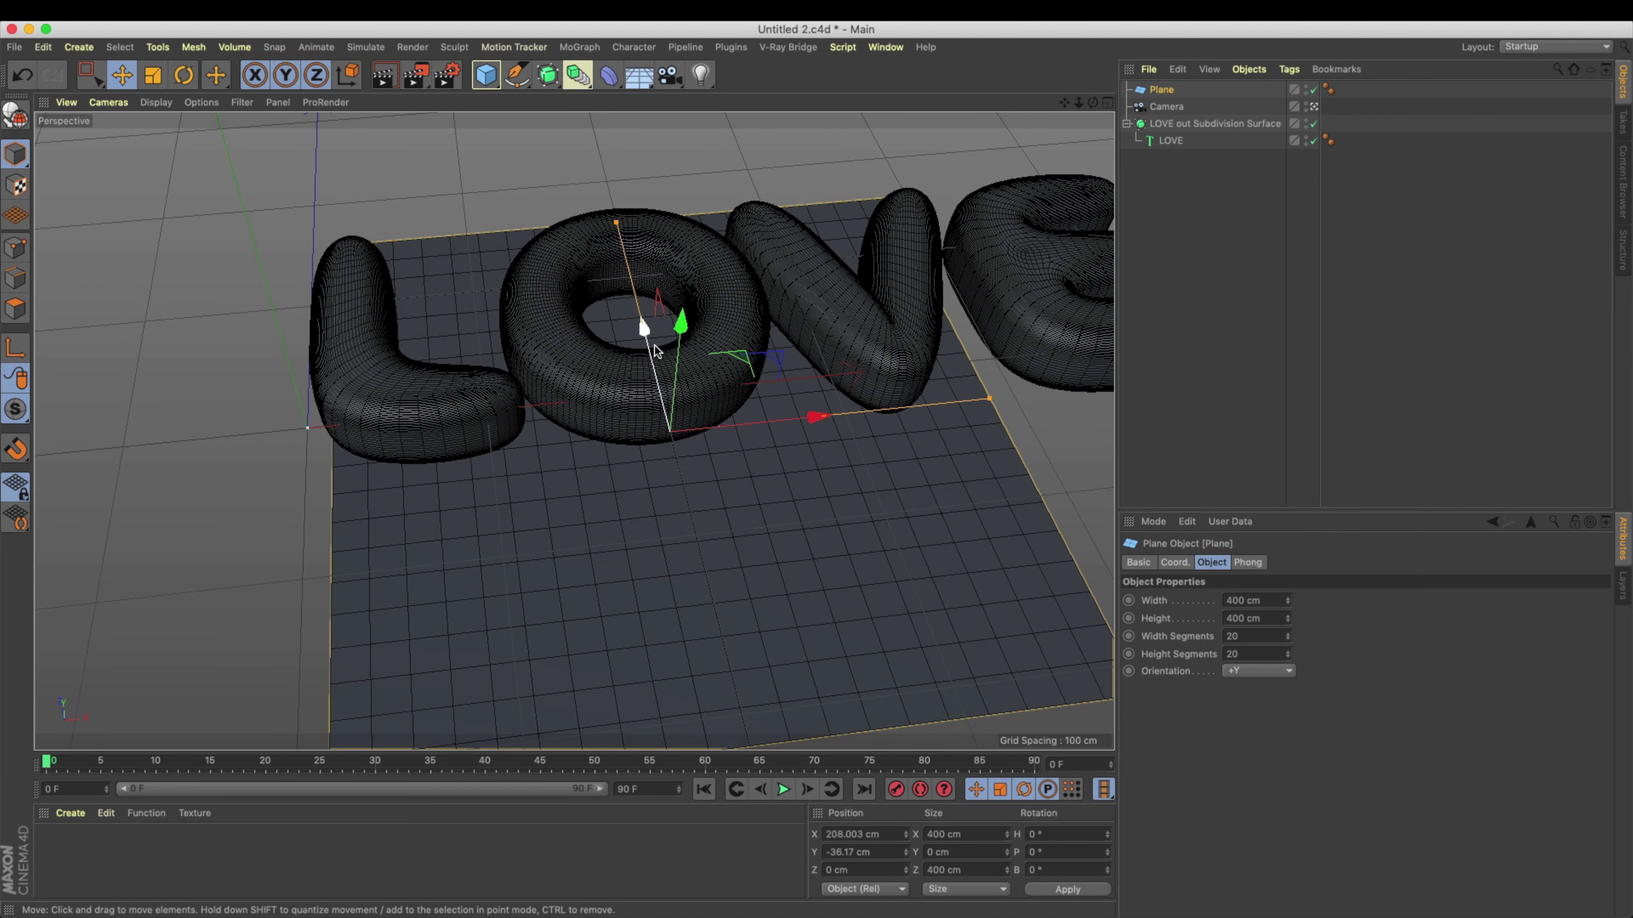
drag(655, 350, 632, 255)
Step: Set the plane's width and height to 4000 cm each
click(1262, 600)
text(4)
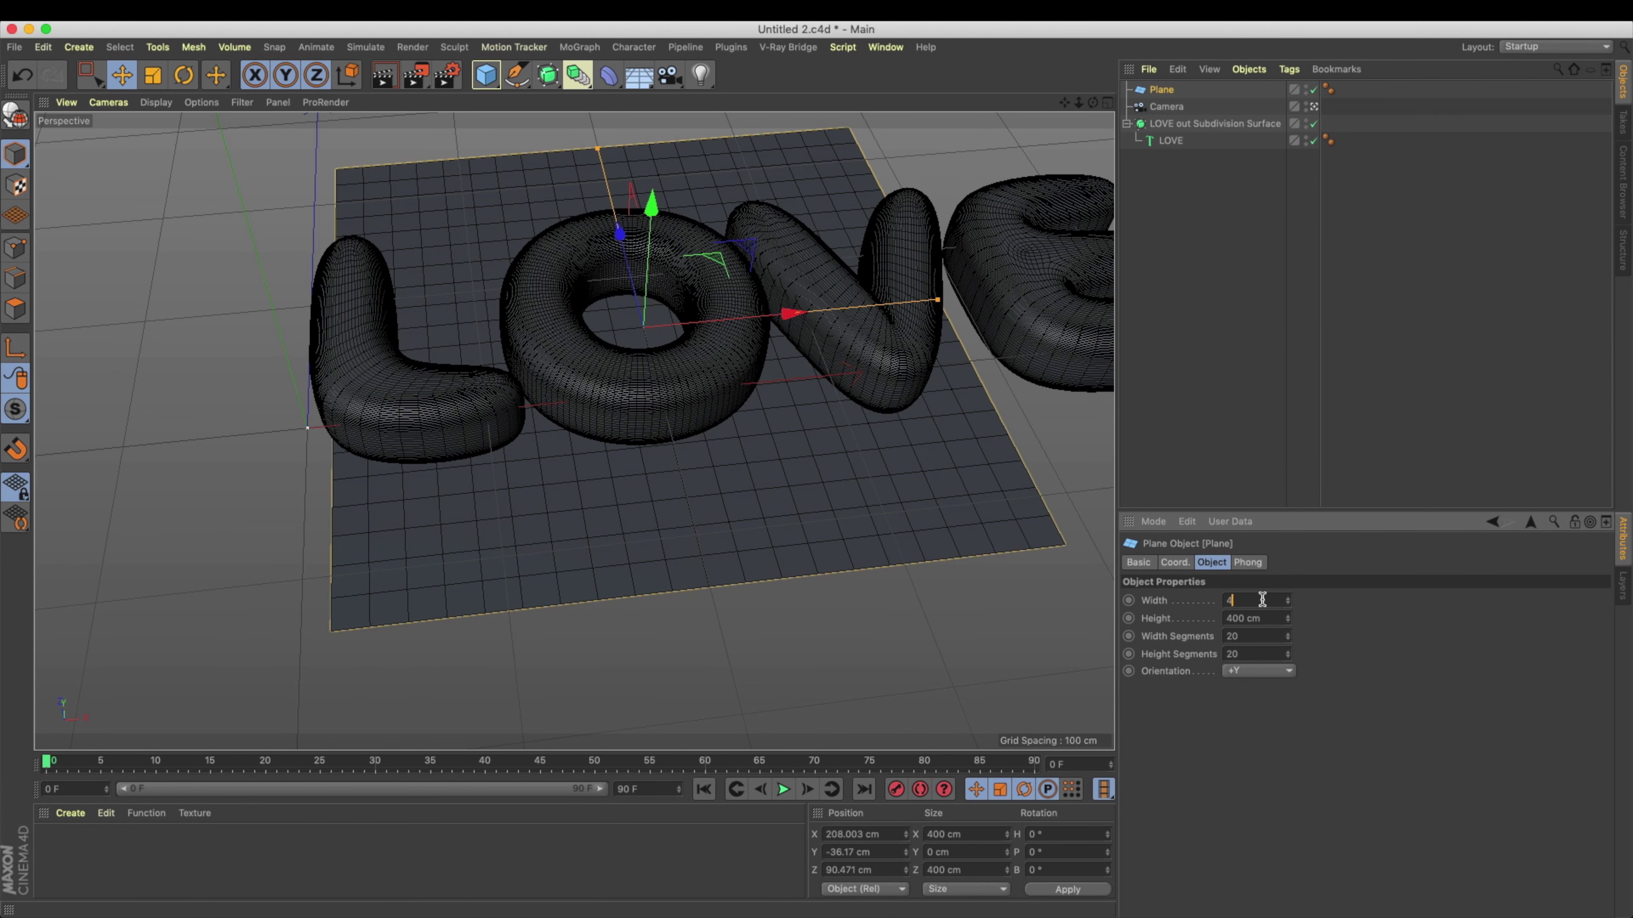
text(000)
key(Tab)
text(4000)
key(Return)
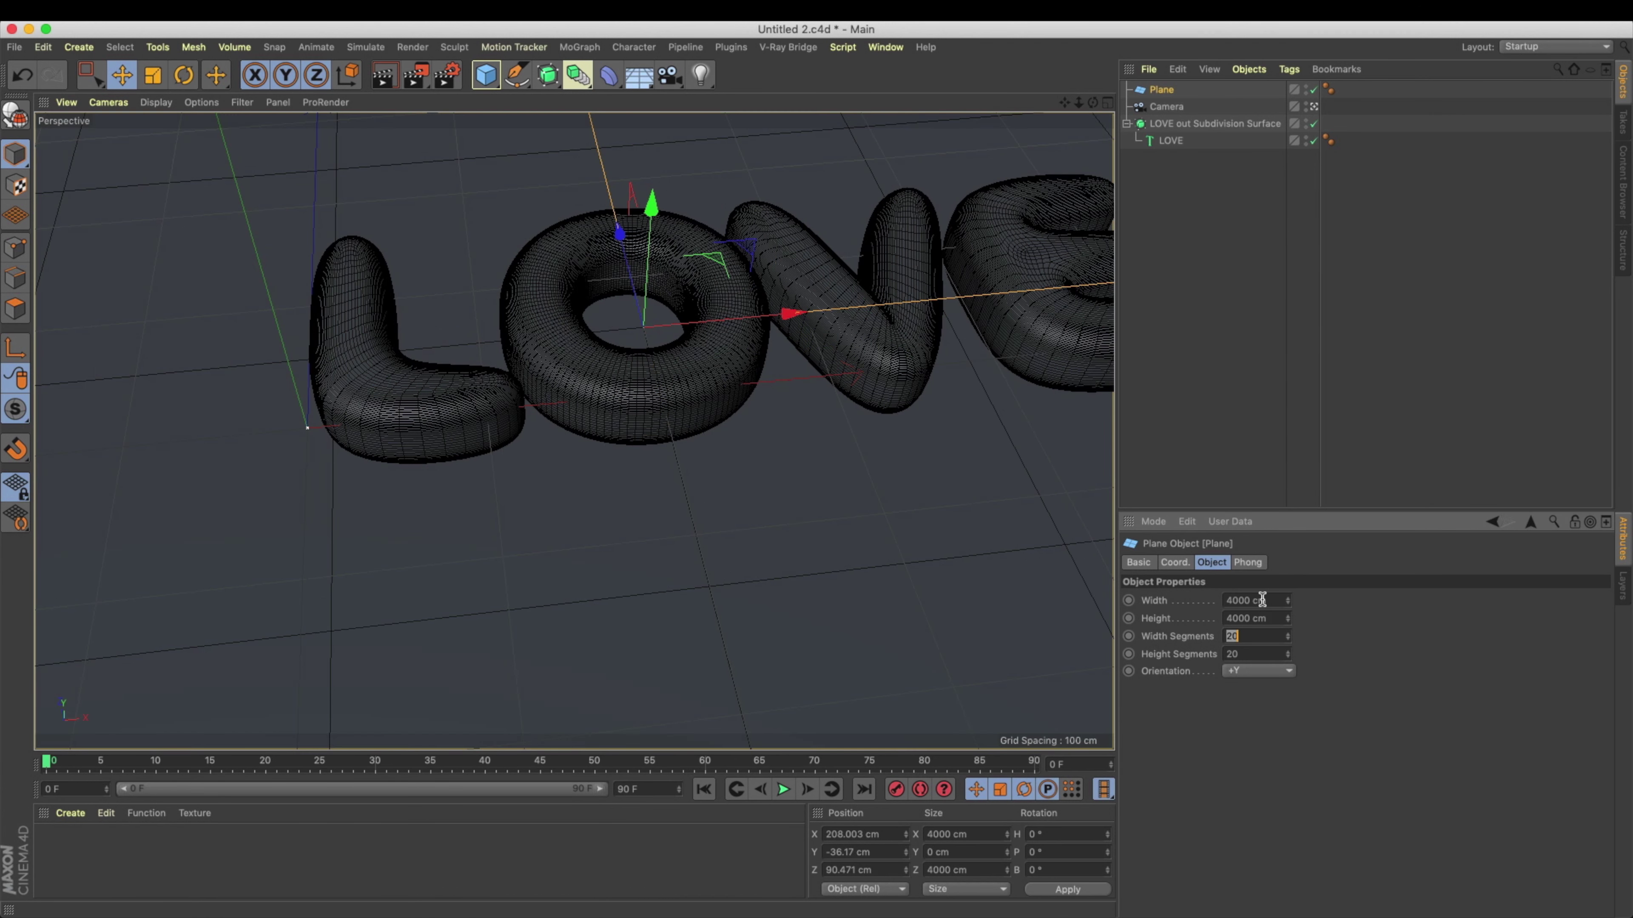
alt+drag(834, 405, 849, 442)
alt+middle_drag(849, 441, 822, 485)
alt+drag(822, 486, 790, 460)
alt+middle_drag(789, 459, 670, 503)
alt+drag(671, 503, 752, 452)
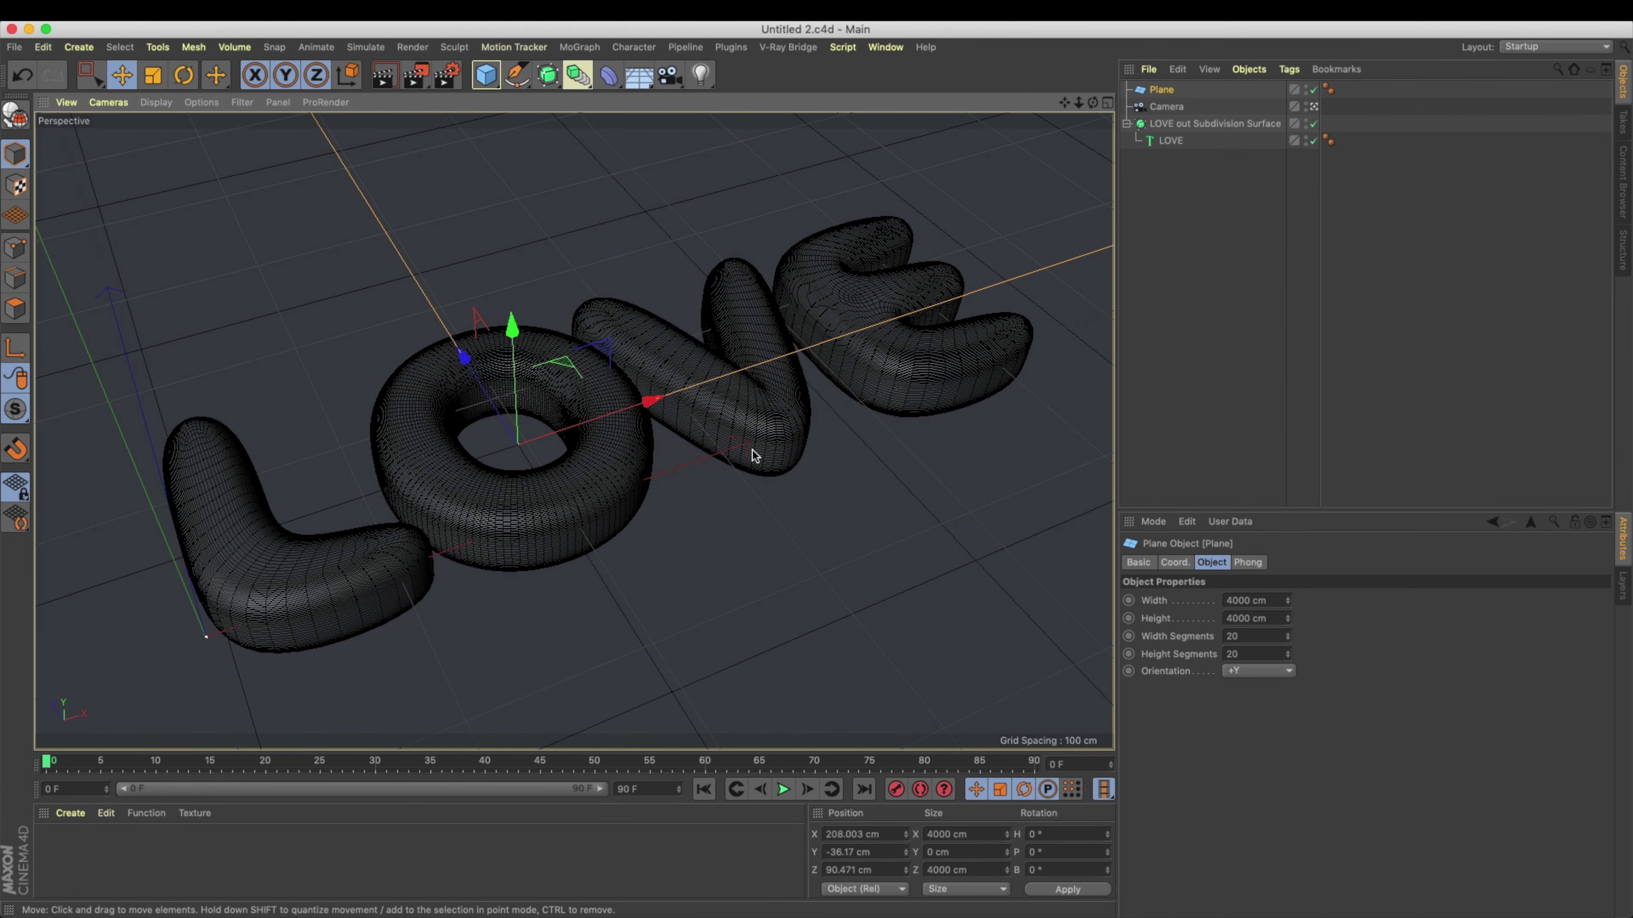
Step: Disable the LOVE out Subdivision Surface and turn off X-Ray for its LOVE text
click(1180, 124)
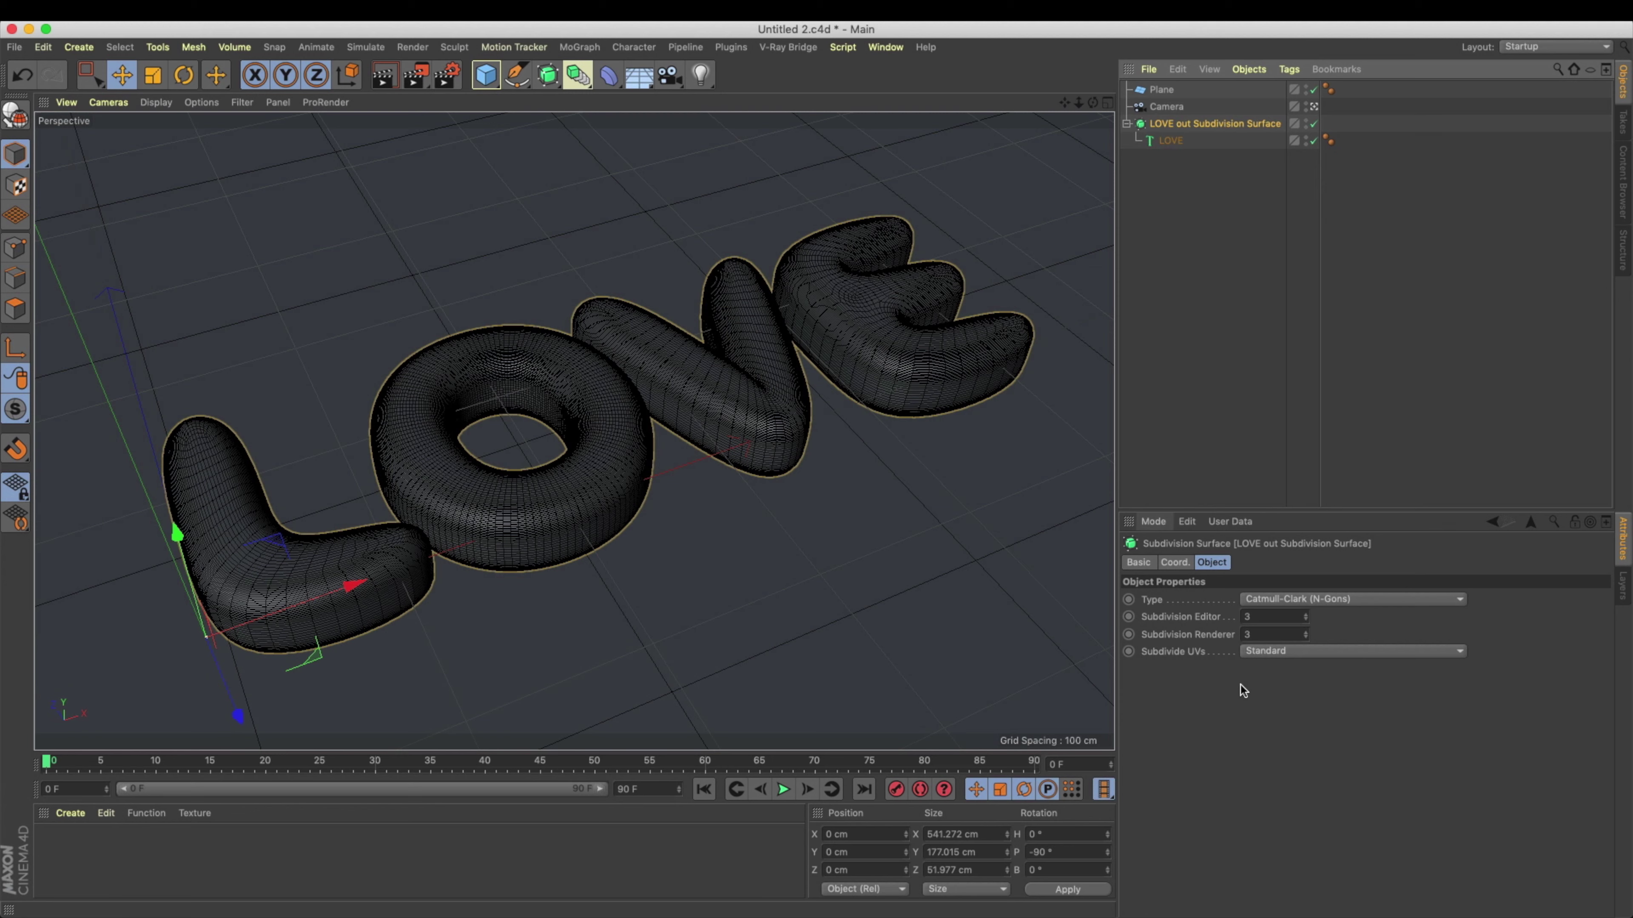
click(1313, 123)
click(1170, 140)
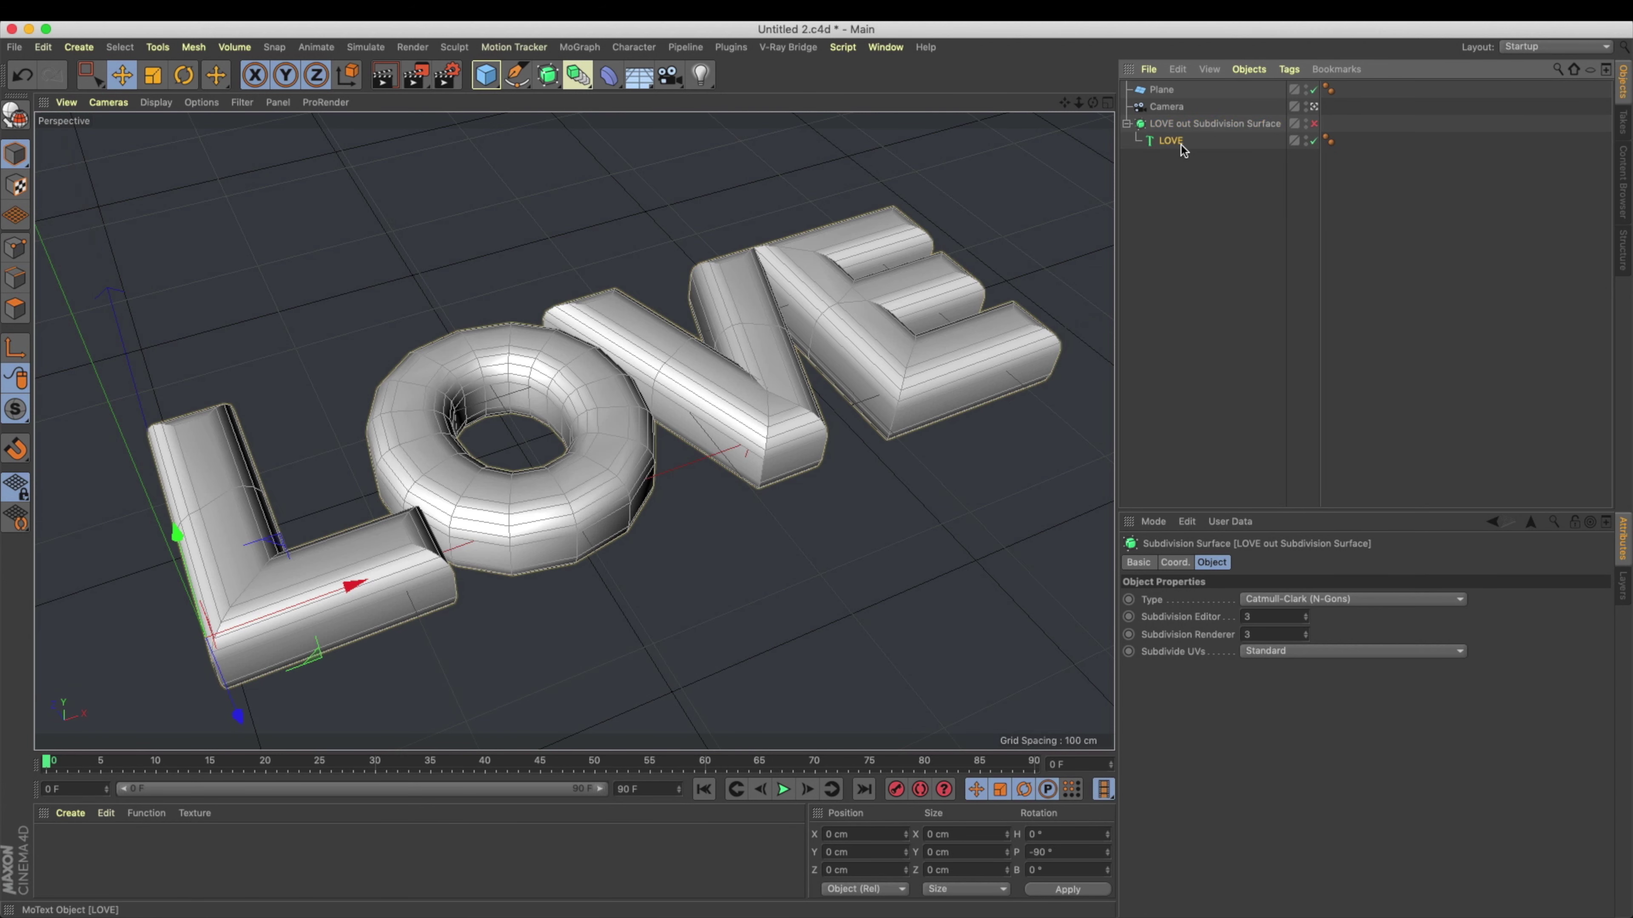
click(1177, 562)
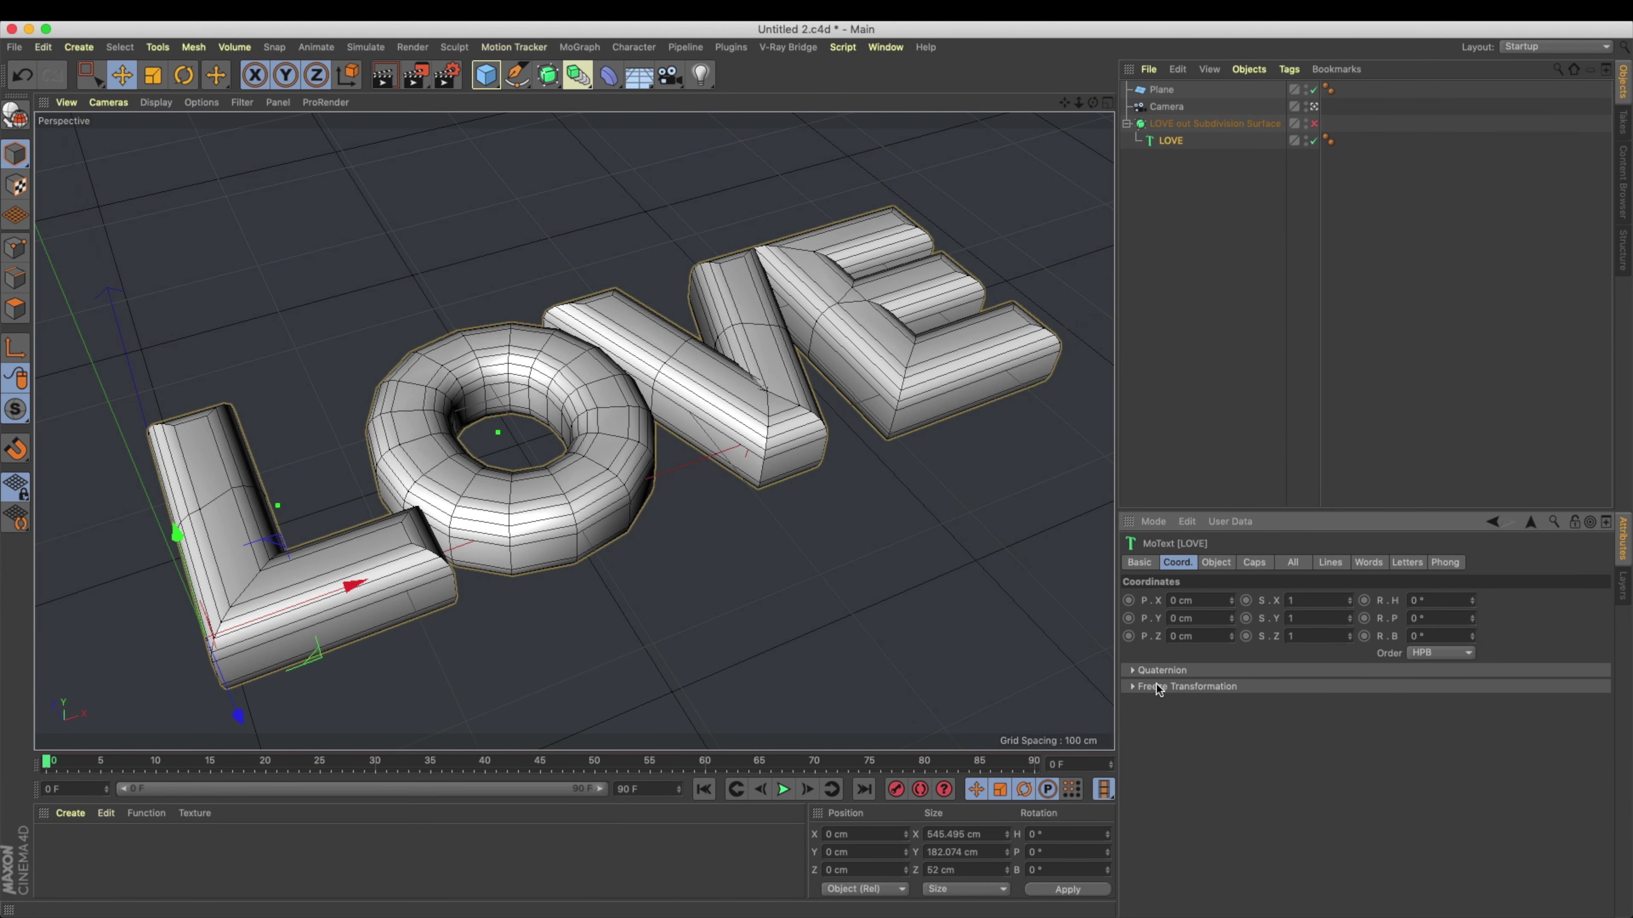
click(1139, 562)
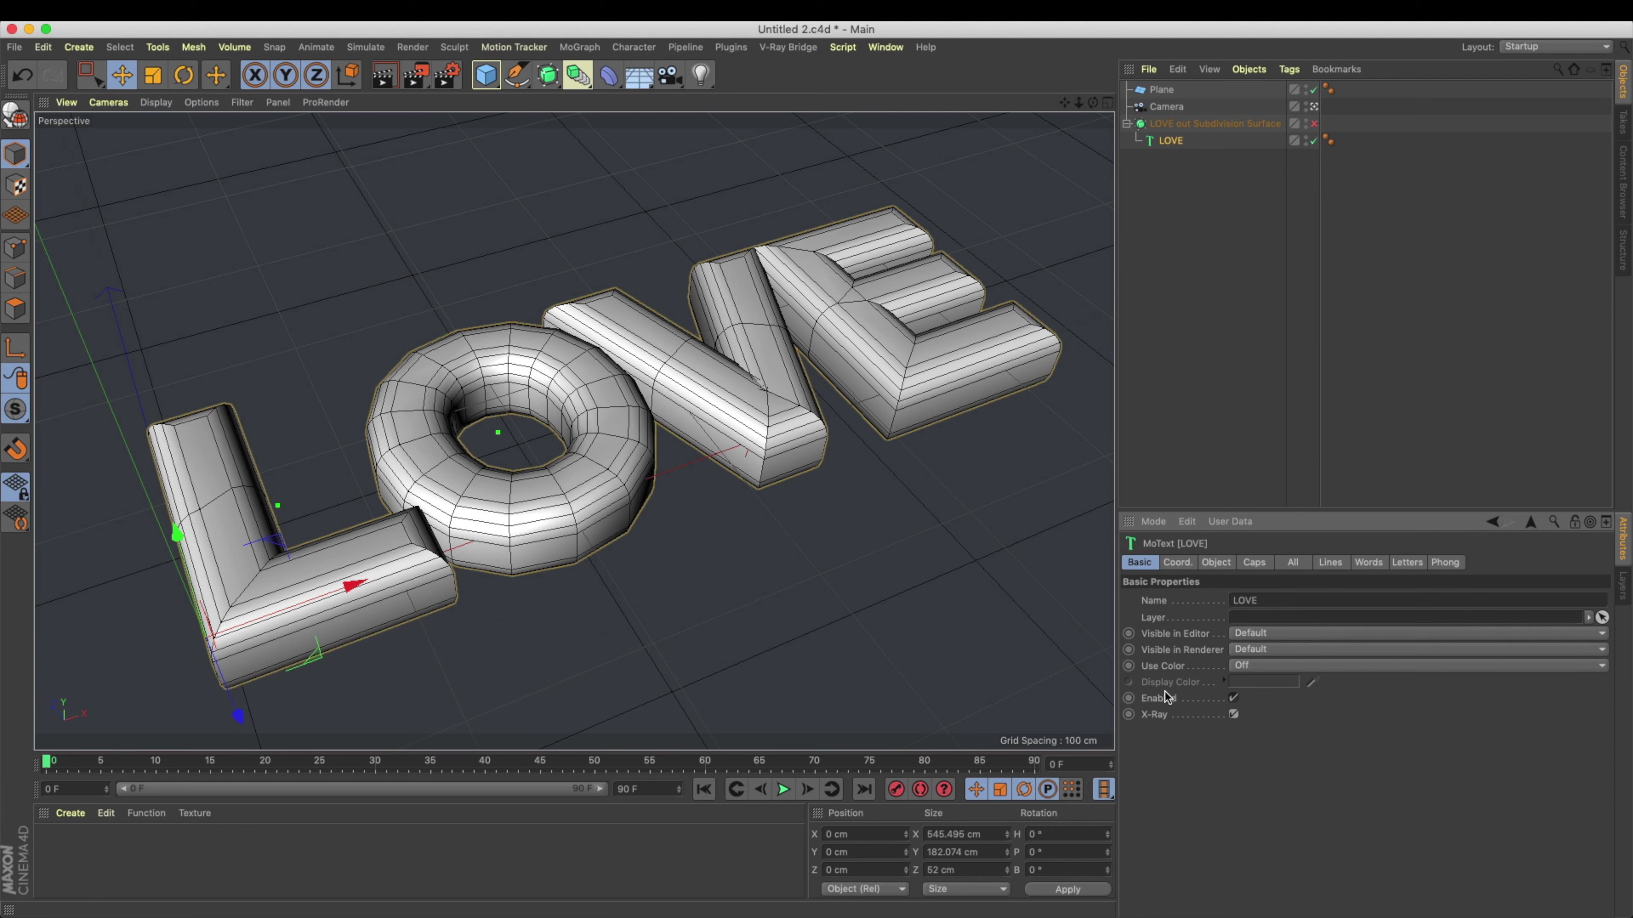
alt+drag(887, 527, 977, 470)
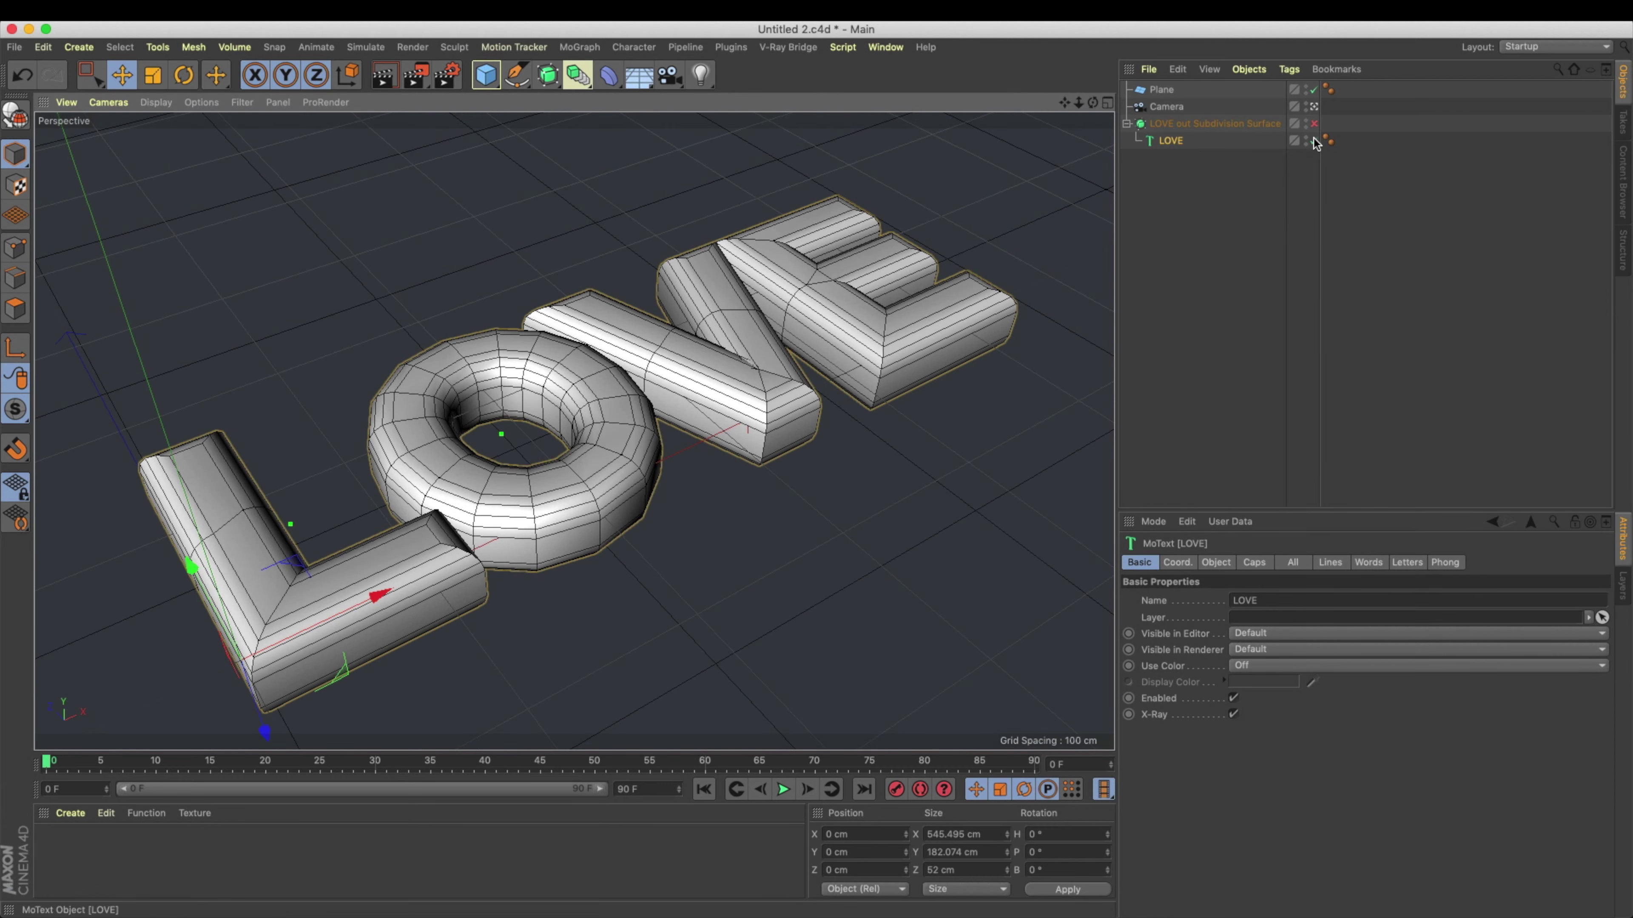
click(1234, 714)
alt+drag(514, 431, 607, 395)
Step: Switch the perspective view's shading to Lines
click(156, 102)
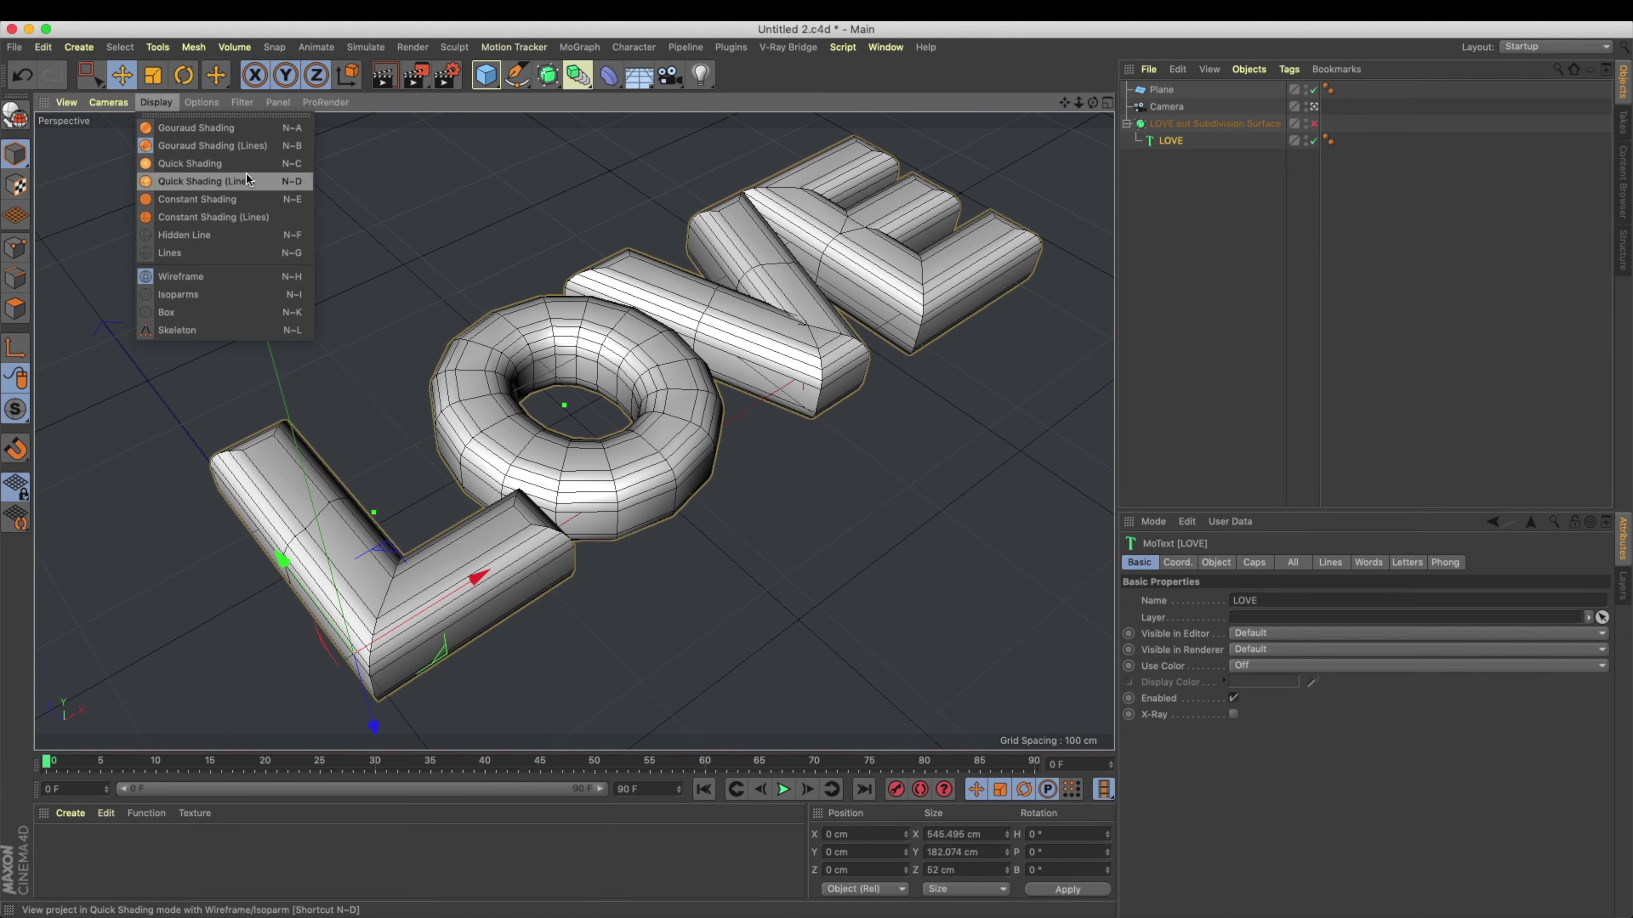
click(256, 253)
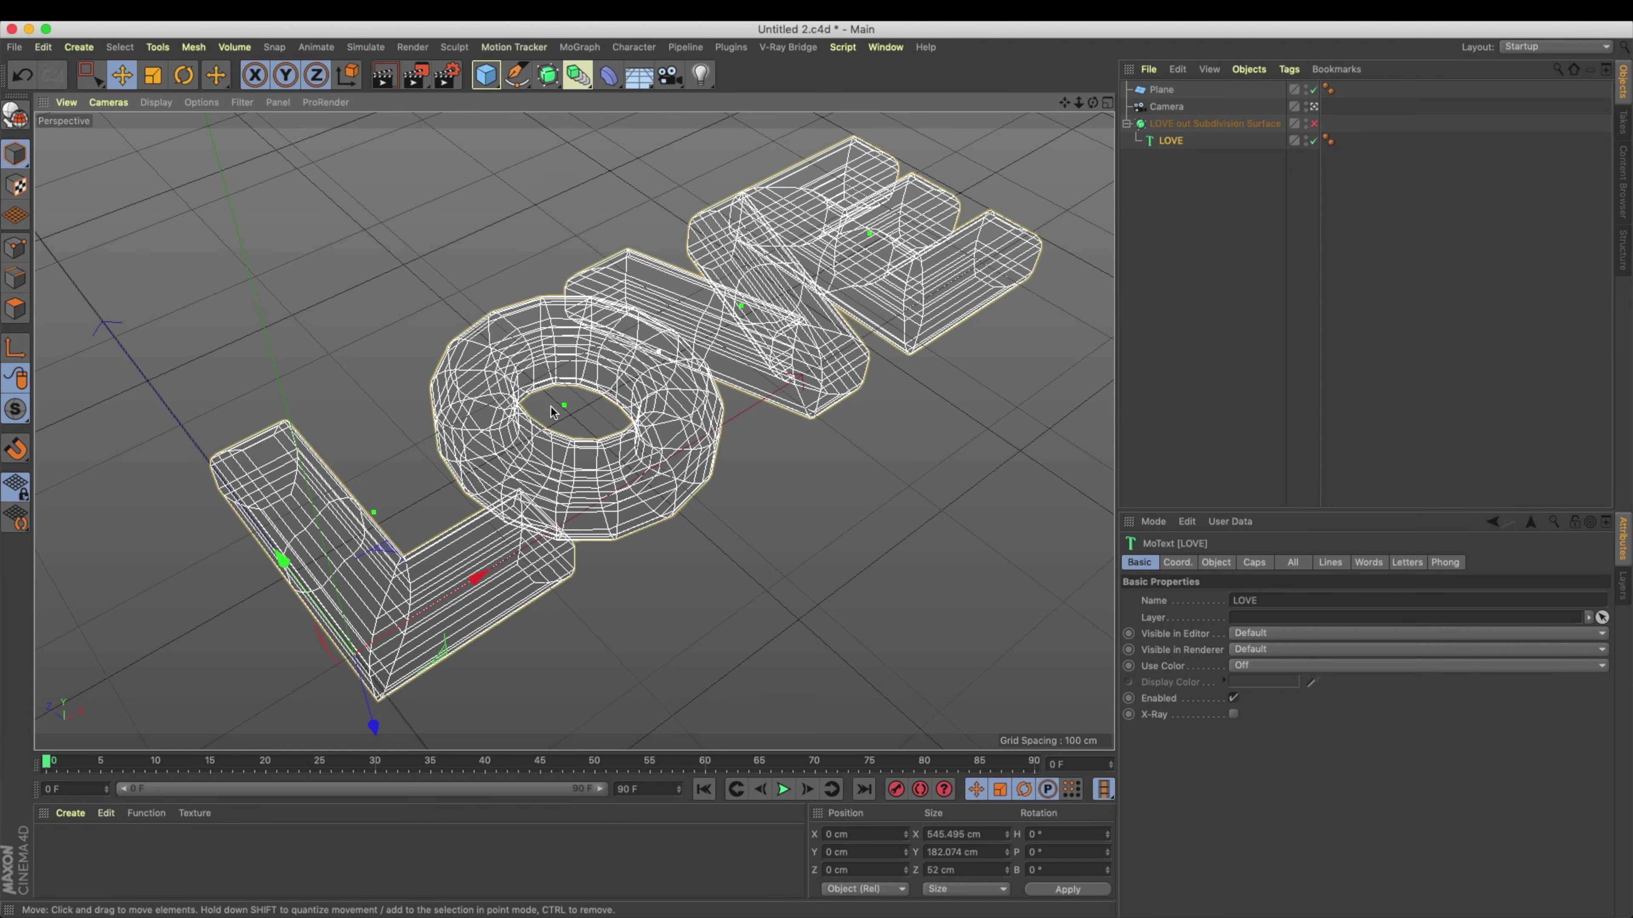
click(1201, 156)
Step: Duplicate the LOVE out Subdivision Surface with its text and rename the copy as LOVE in Subdivision Surface.1
click(1175, 141)
ctrl+drag(1186, 124, 1195, 191)
click(1200, 192)
double_click(1260, 158)
key(Right)
key(Right)
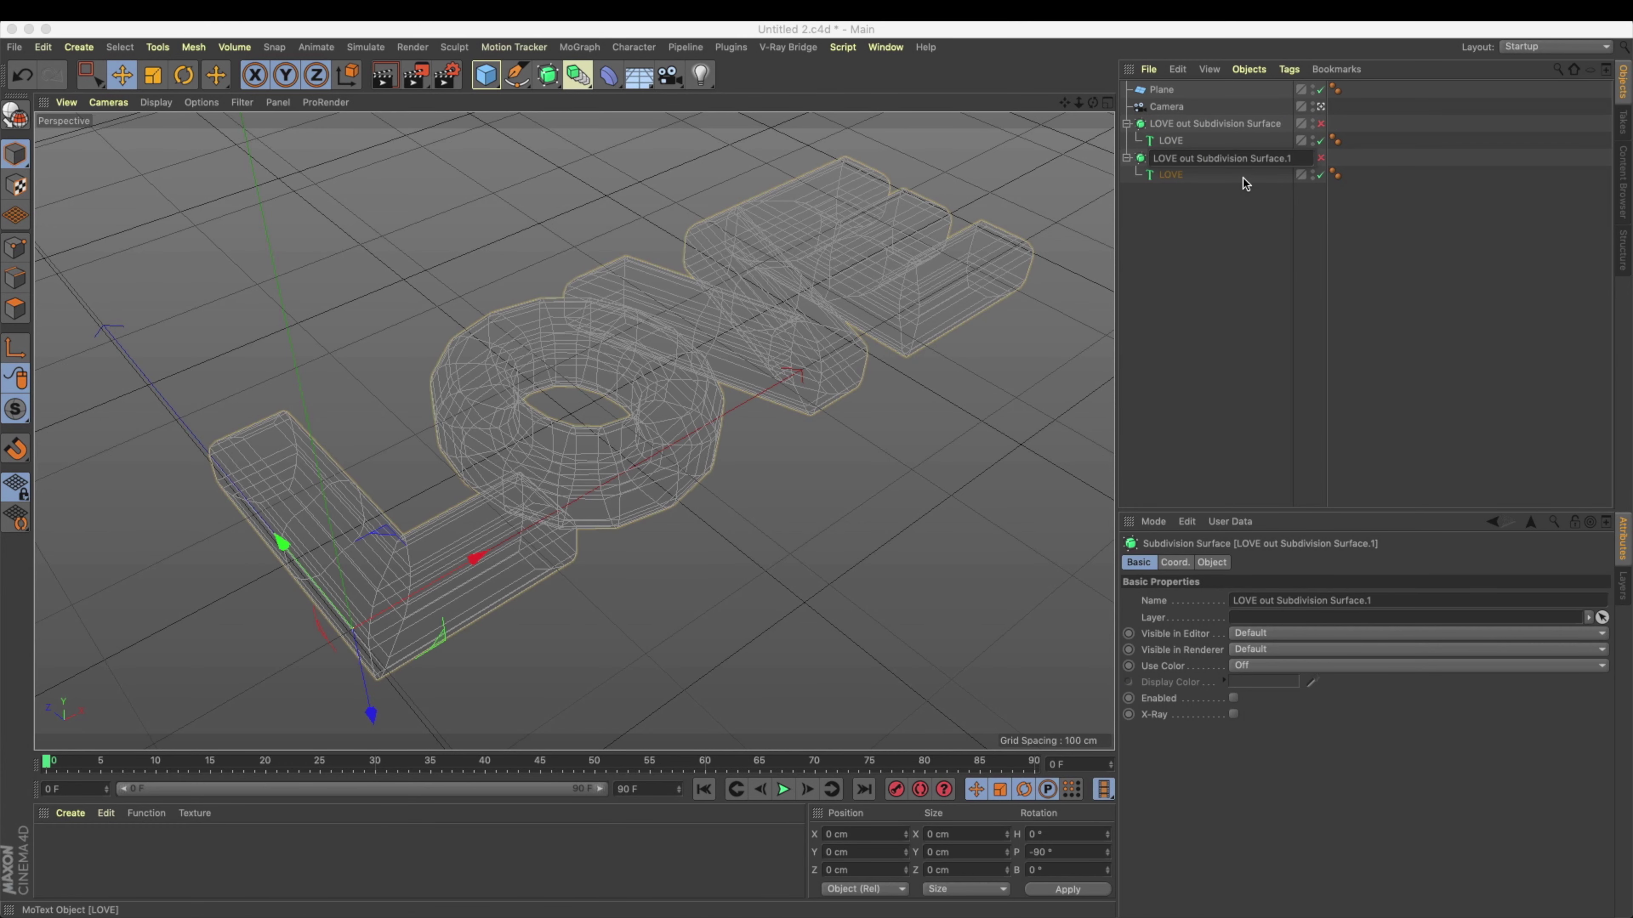
key(BackSpace)
key(BackSpace)
key(BackSpace)
text(in)
key(Return)
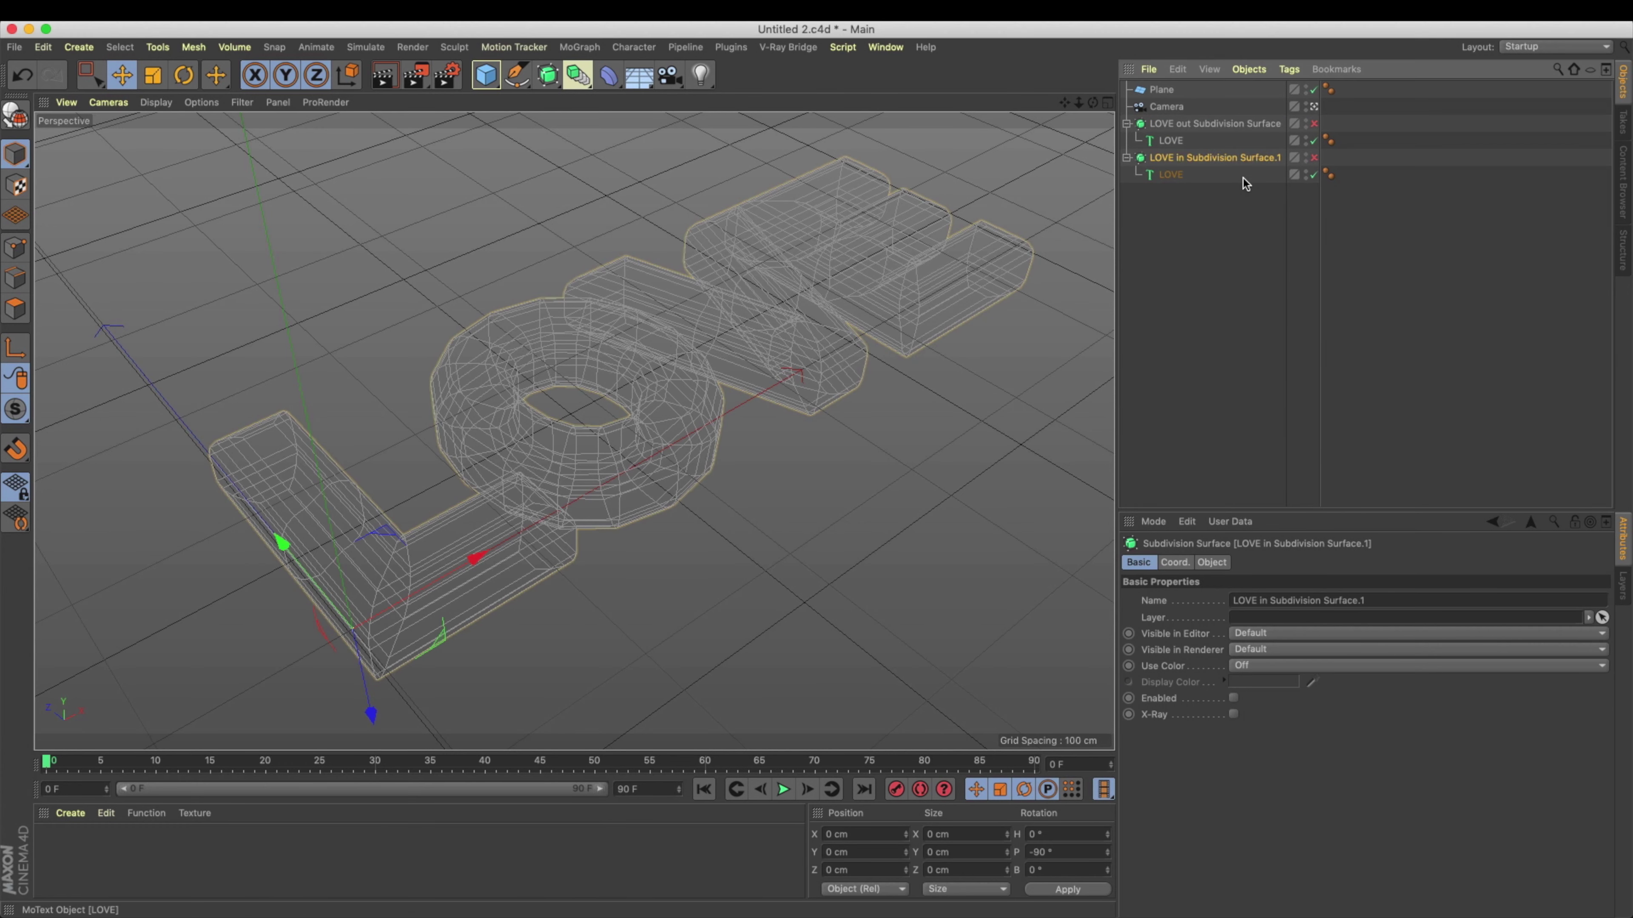
Step: Reduce the depth of the duplicated inner LOVE text to 0 cm
click(1313, 159)
click(1314, 159)
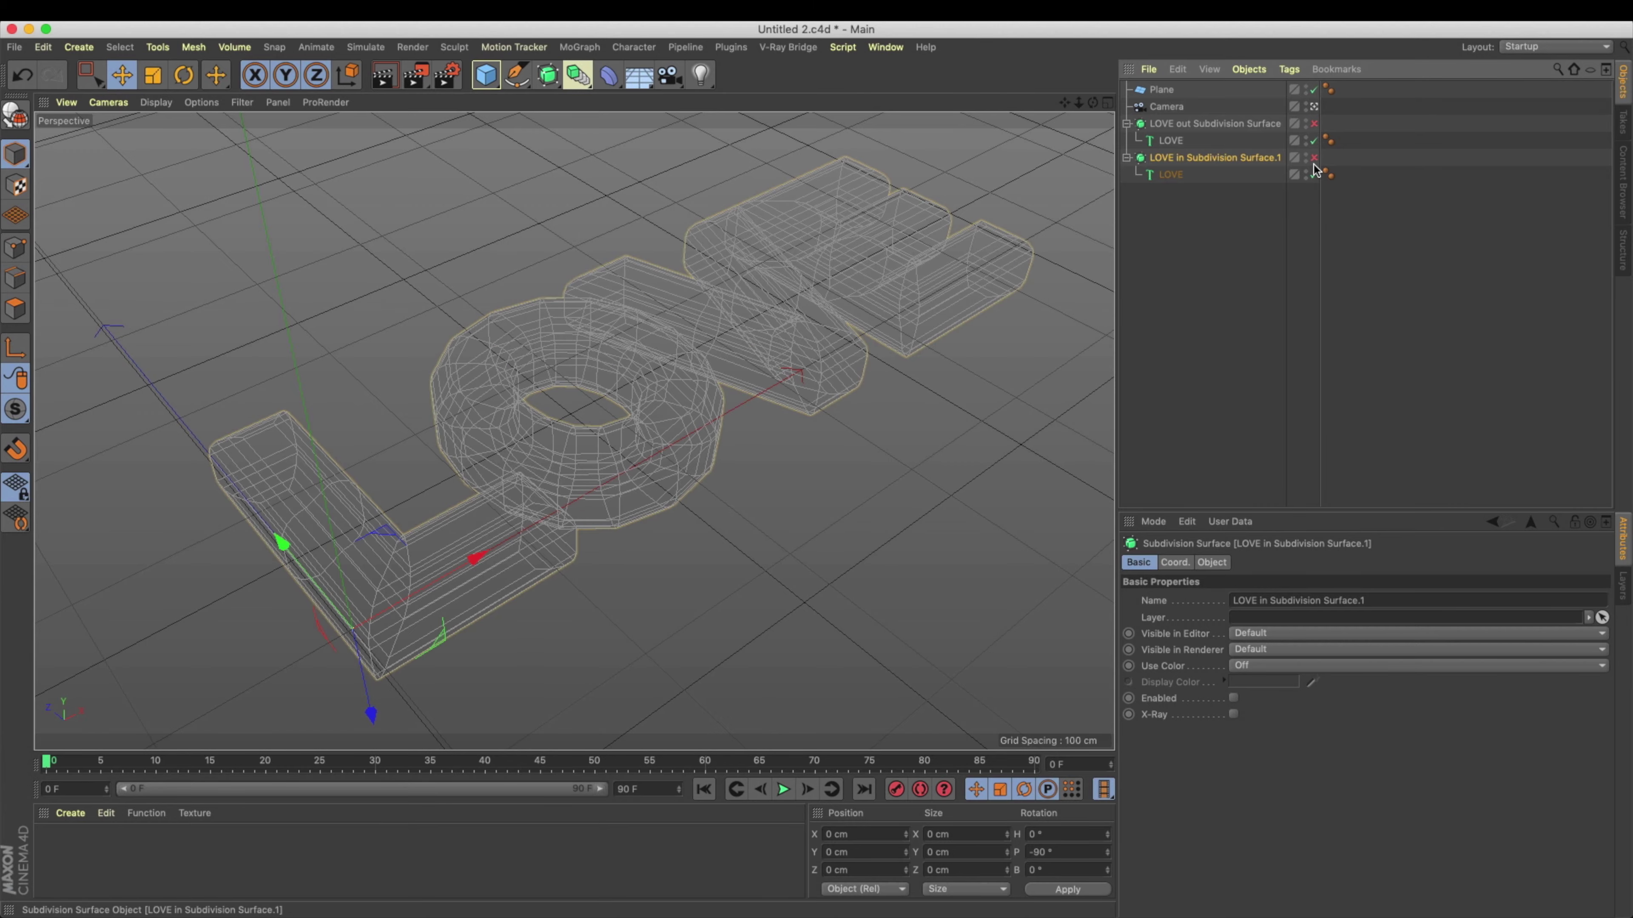
click(1175, 176)
alt+middle_drag(437, 533, 507, 479)
alt+drag(508, 480, 579, 444)
scroll(579, 443, up, 3)
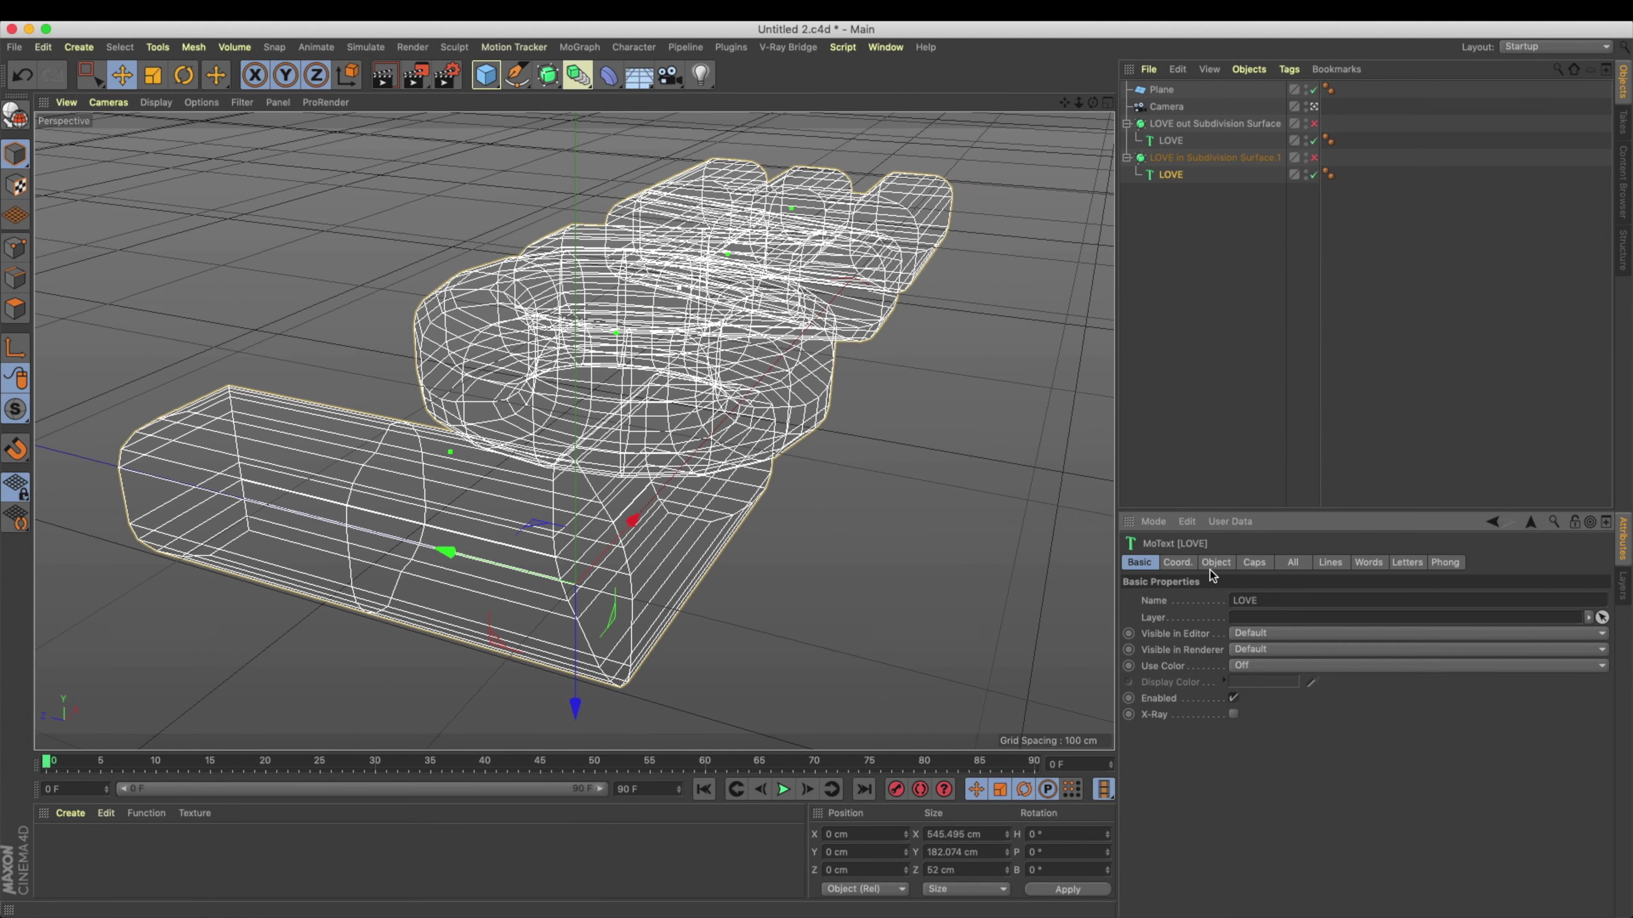
click(1216, 562)
drag(1262, 600, 1262, 565)
key(super+z)
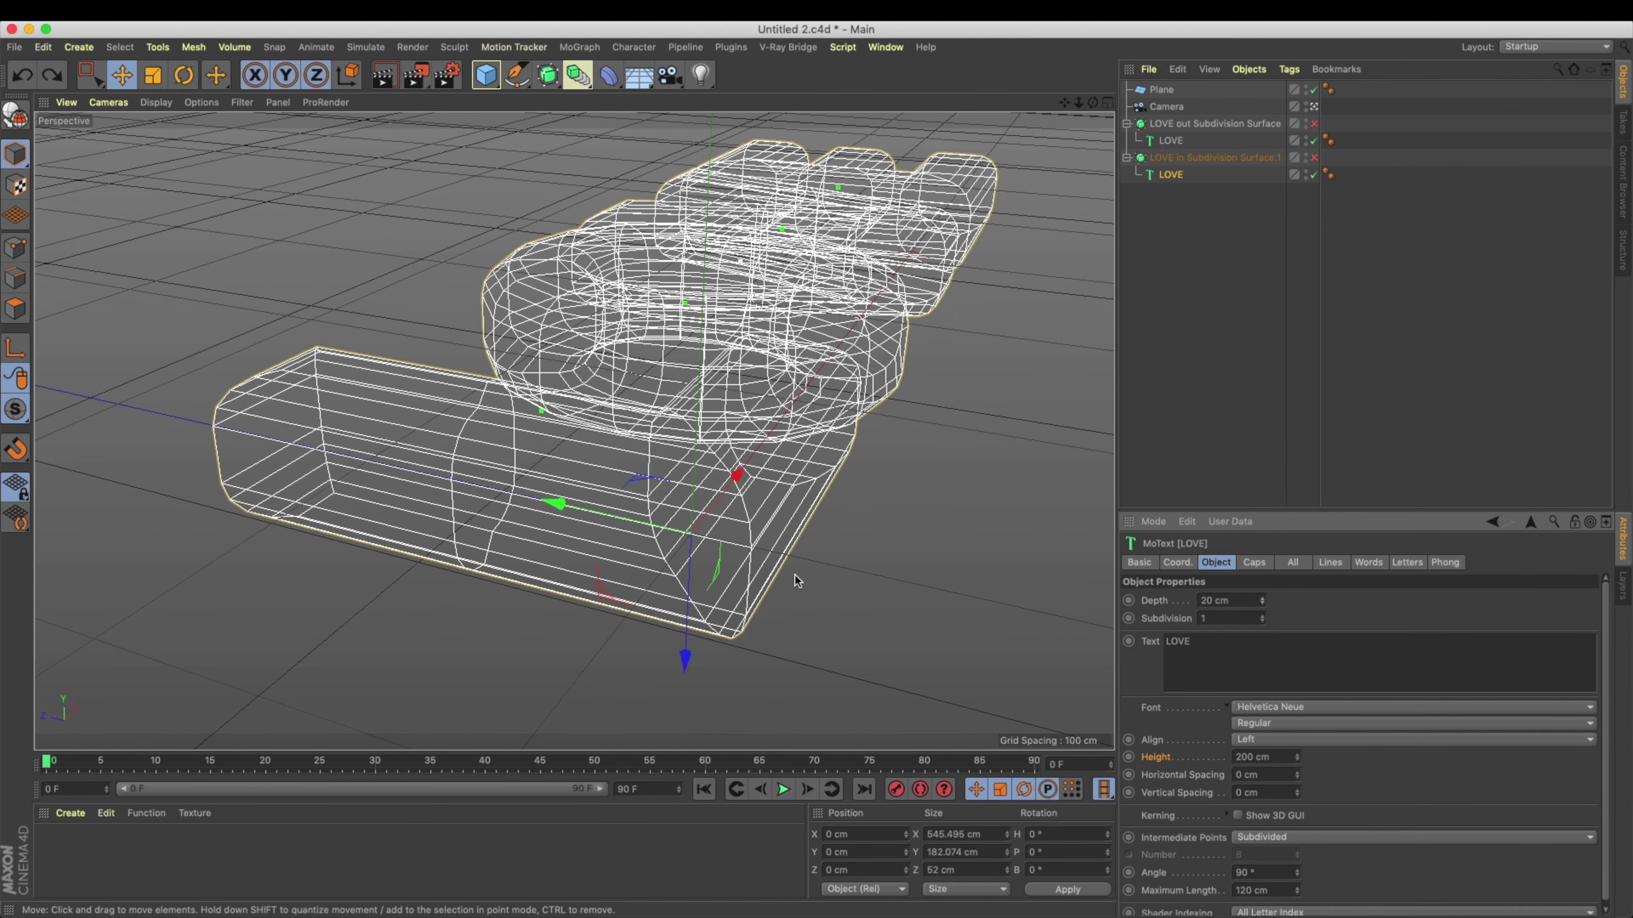
alt+drag(798, 580, 868, 537)
click(1263, 605)
drag(1264, 606, 1264, 611)
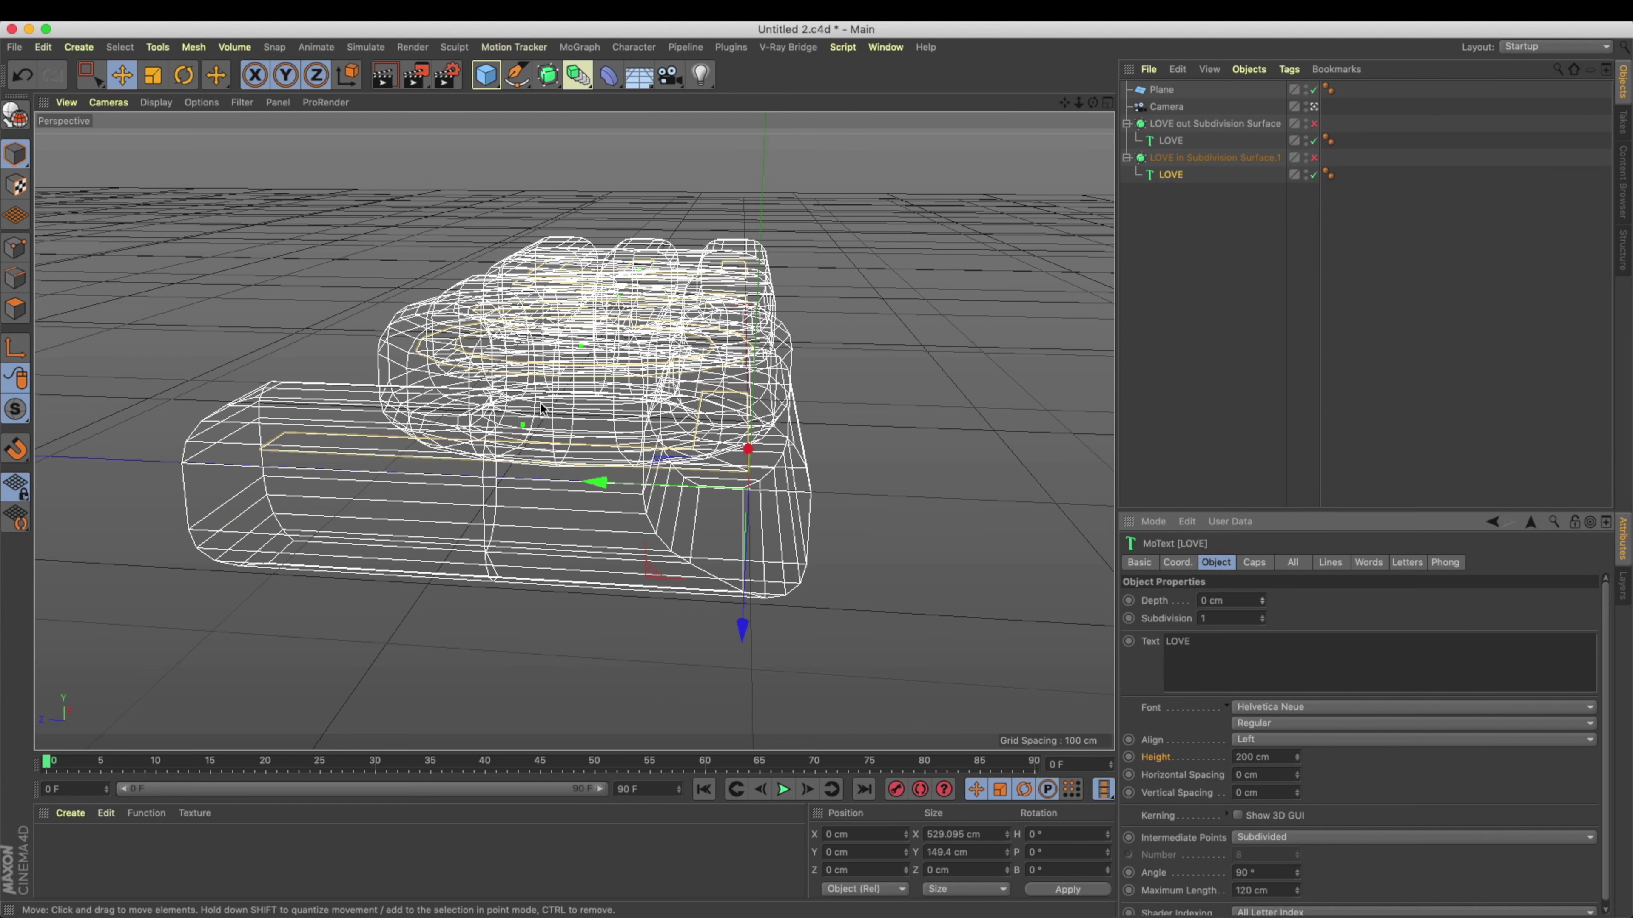
Step: Set the inner LOVE text's subdivision to 3
alt+drag(772, 547, 804, 514)
drag(1264, 615, 1265, 599)
click(1262, 620)
click(1262, 620)
Step: Set the inner LOVE text's depth to 1 cm and shift it inside the outer letters to about Z 9.1 cm
drag(748, 628, 747, 656)
drag(1263, 609, 1264, 610)
click(1264, 599)
click(1263, 598)
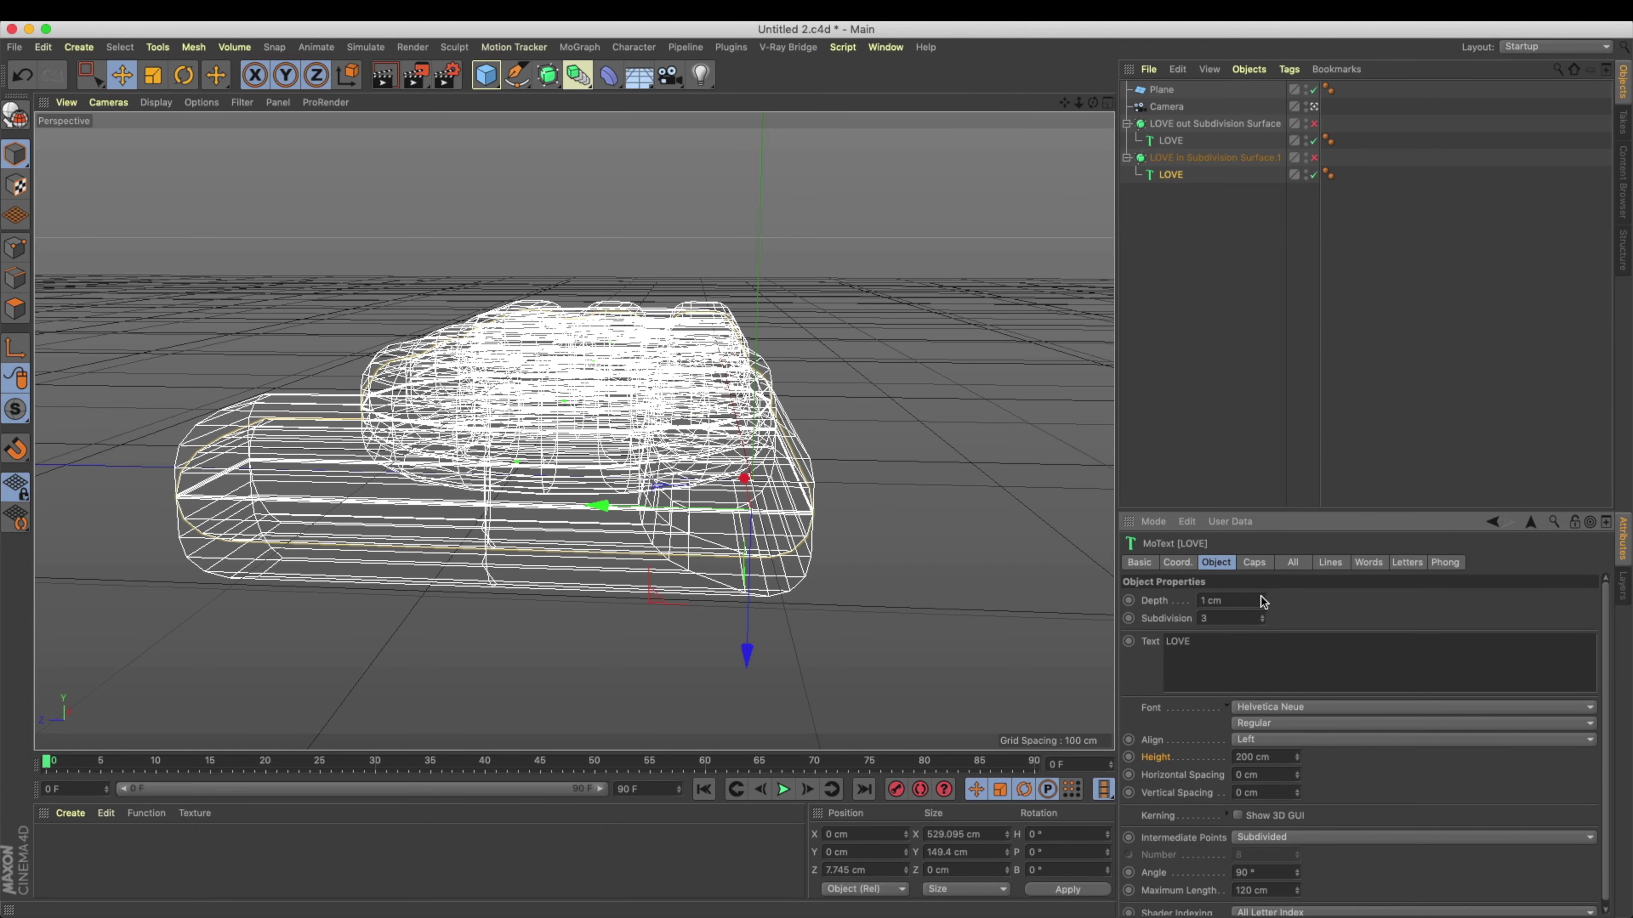
alt+drag(801, 552, 798, 516)
drag(756, 587, 572, 430)
scroll(692, 503, down, 5)
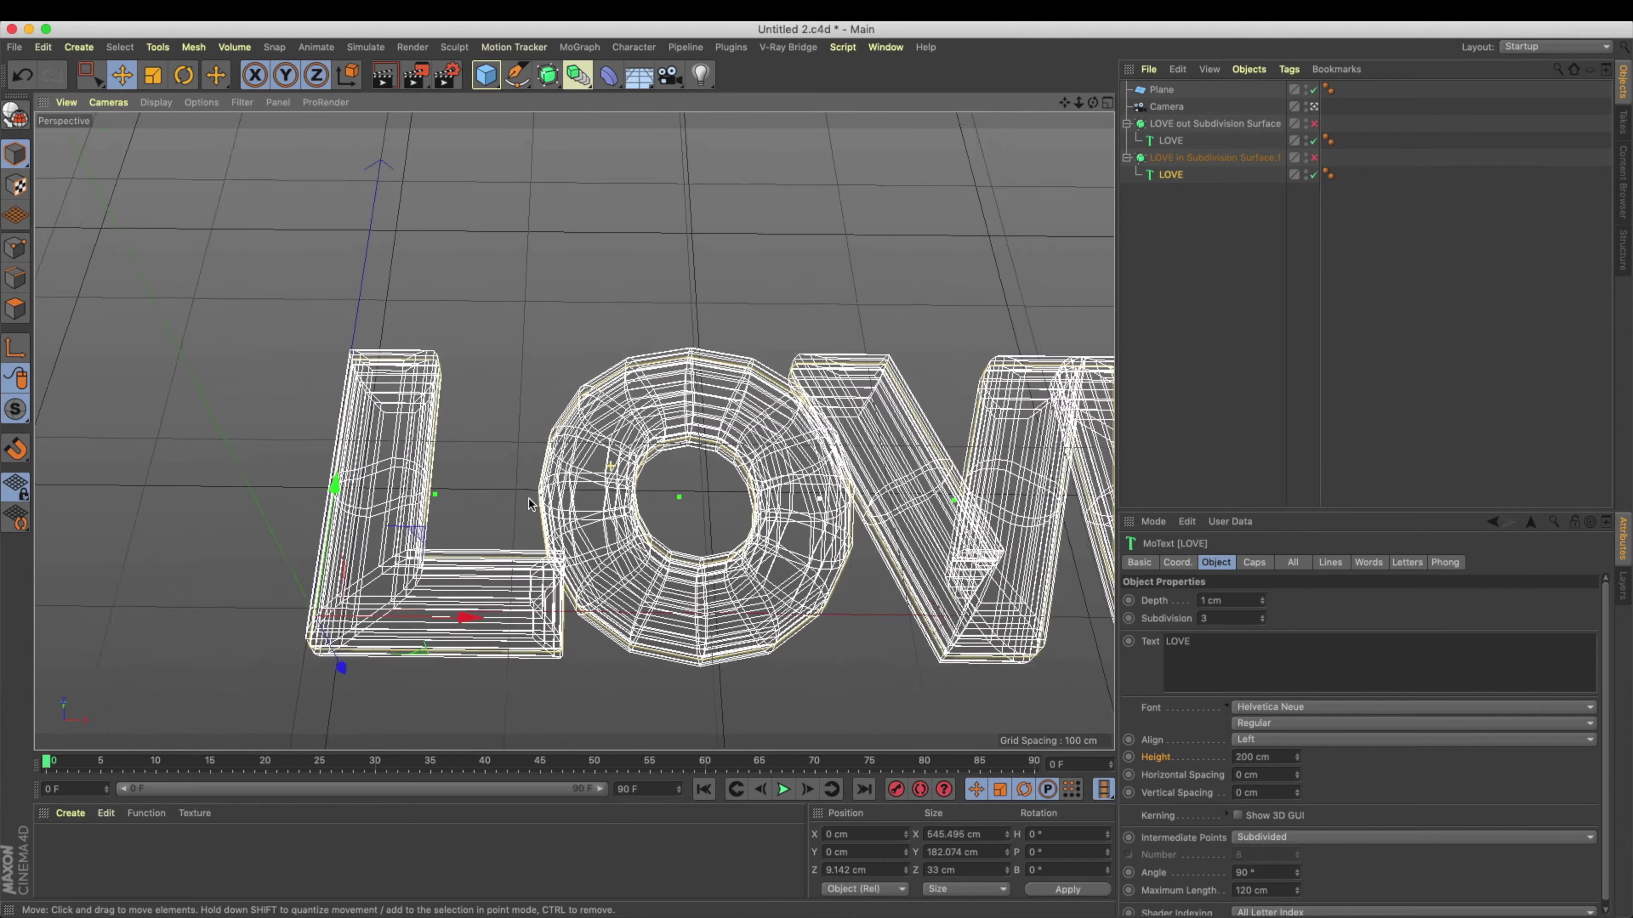
Step: Set both fillet caps of the inner LOVE text to 3 steps and a 12 cm radius
click(1257, 565)
drag(1334, 641, 1335, 641)
click(1333, 691)
click(1333, 691)
click(1333, 691)
click(1333, 690)
click(1334, 672)
click(1334, 621)
alt+drag(643, 508, 675, 479)
alt+drag(1007, 316, 926, 251)
alt+drag(744, 193, 614, 362)
Step: Make the inner LOVE text editable and merge all its parts into one polygon object with Connect Objects + Delete
click(1167, 174)
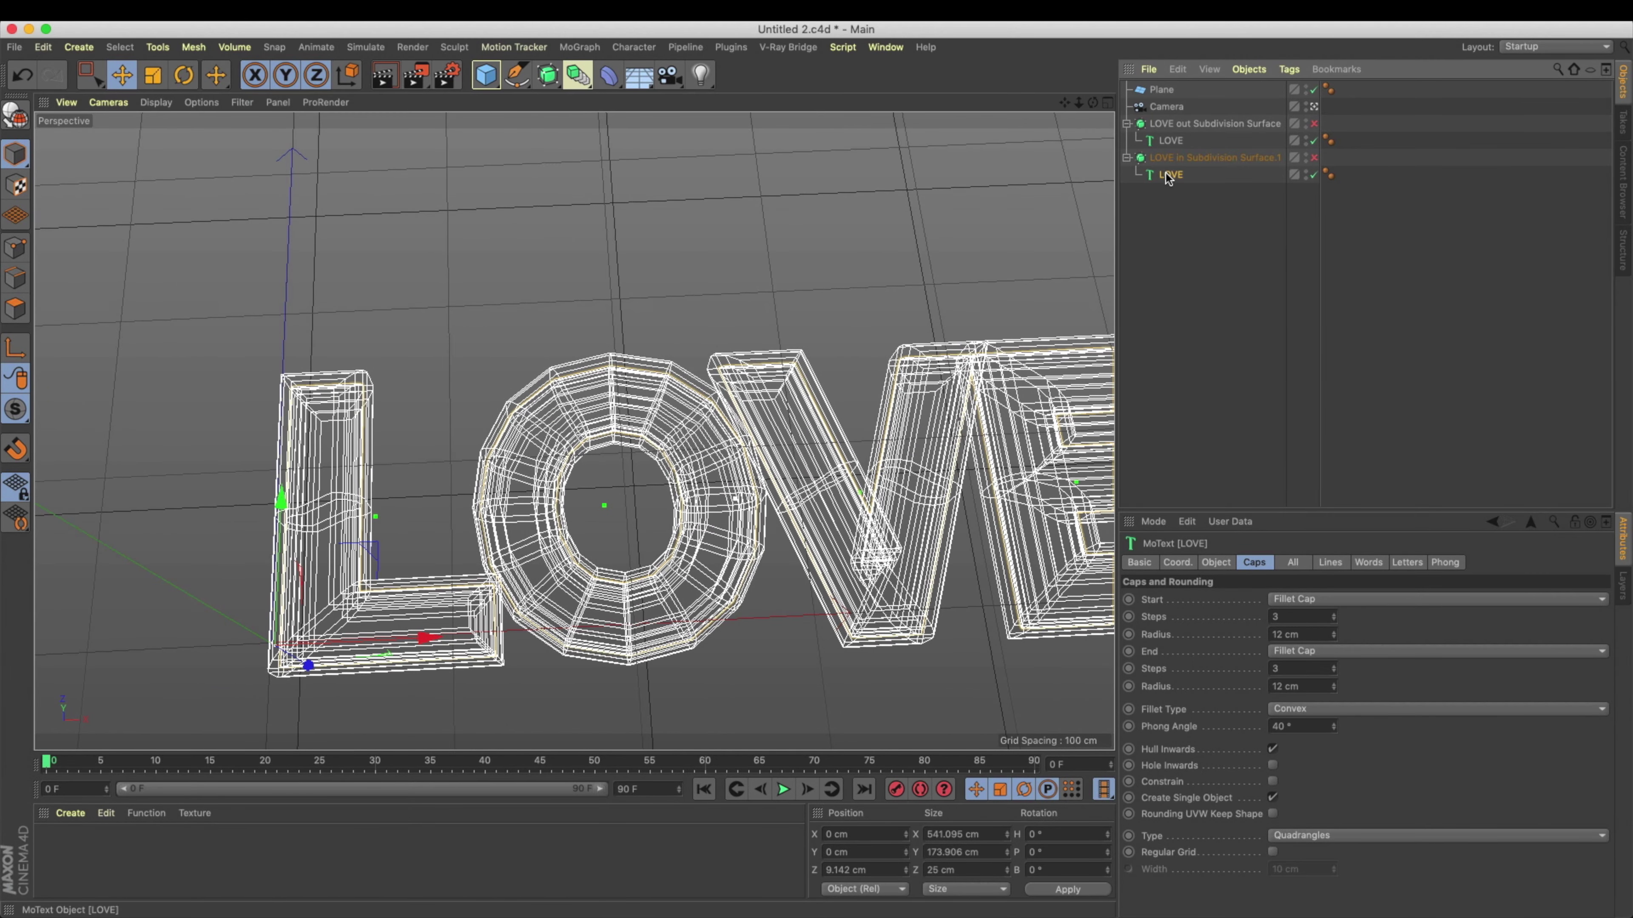
key(c)
click(1136, 174)
drag(1154, 210, 1244, 415)
shift+click(1151, 174)
right_click(1177, 178)
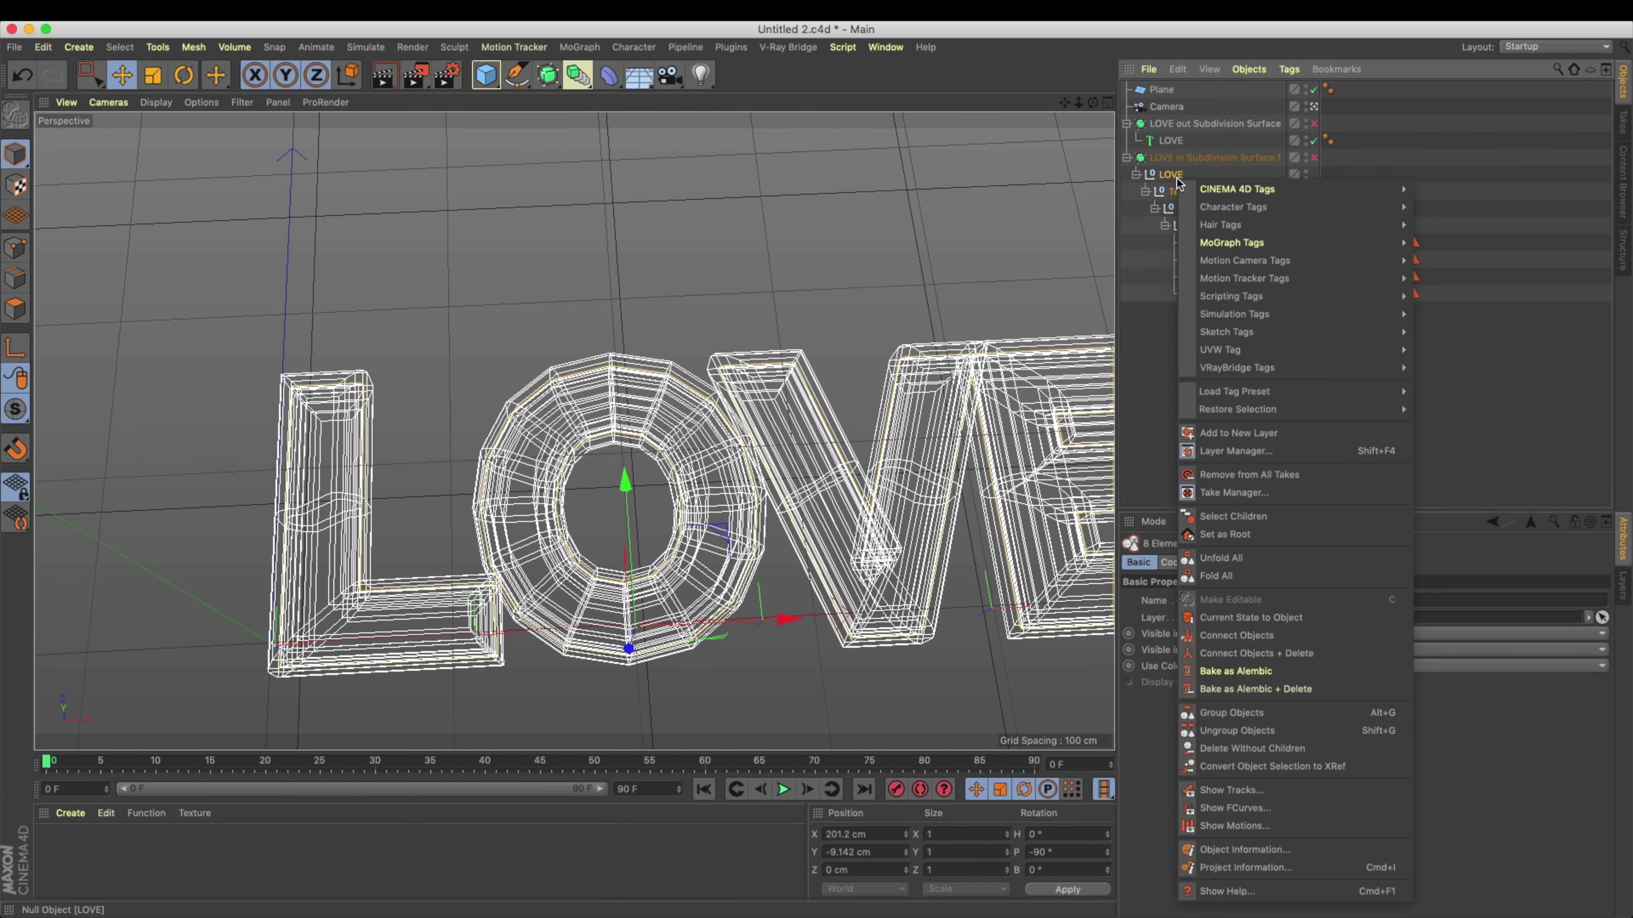
click(1285, 659)
Step: Rename the merged inner text polygon object as LOVE
double_click(1182, 176)
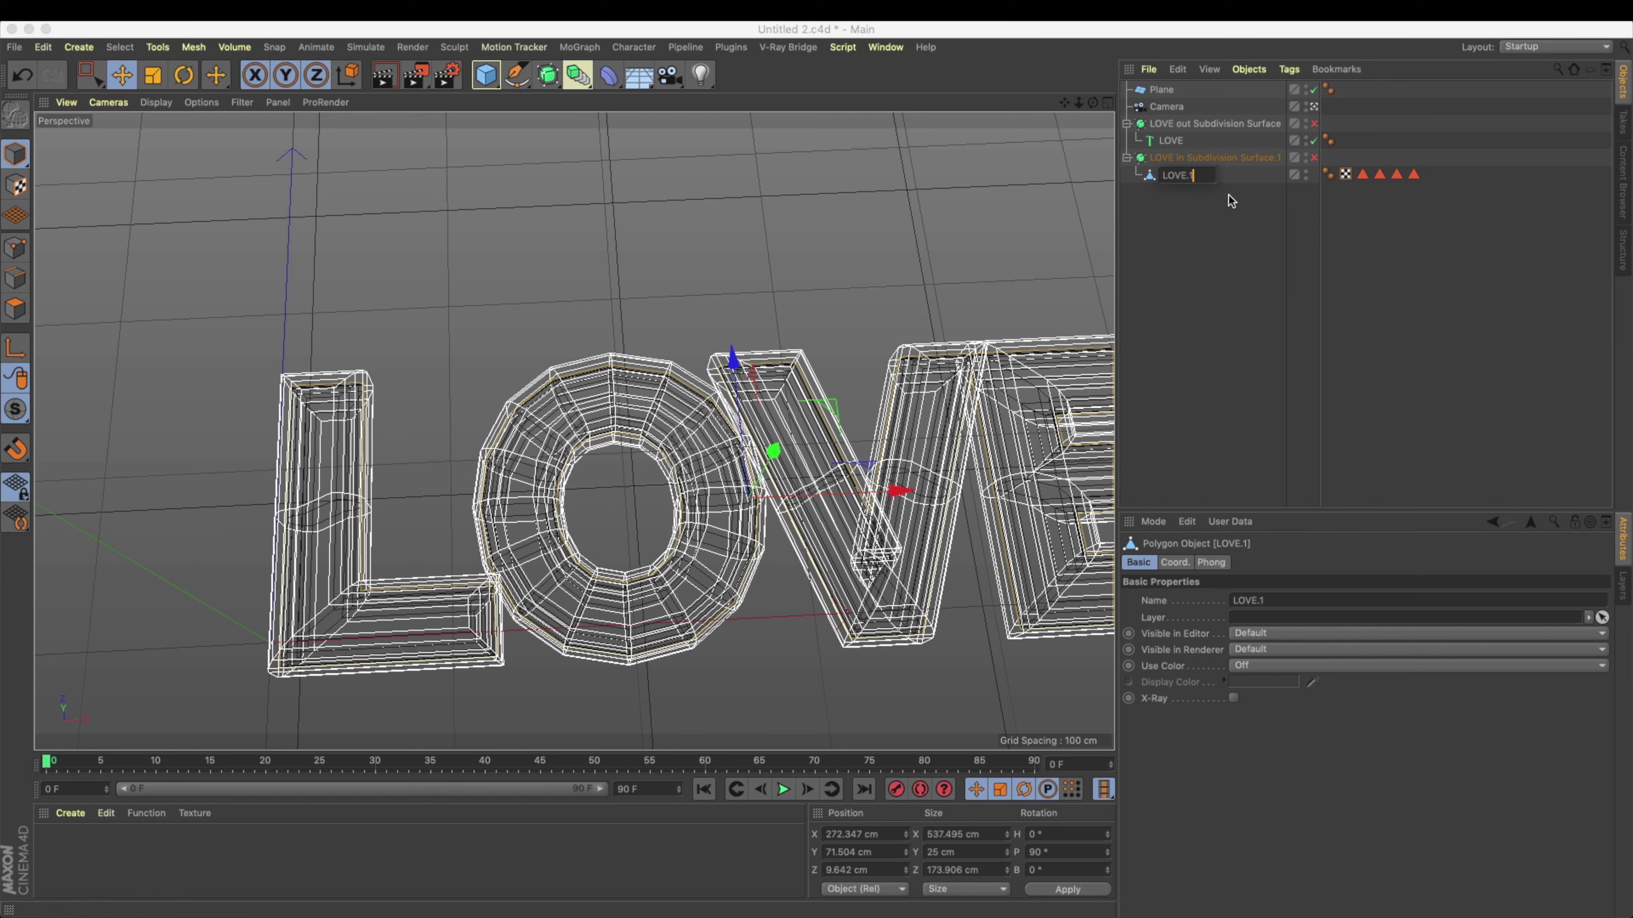
text(LOVE)
click(1225, 209)
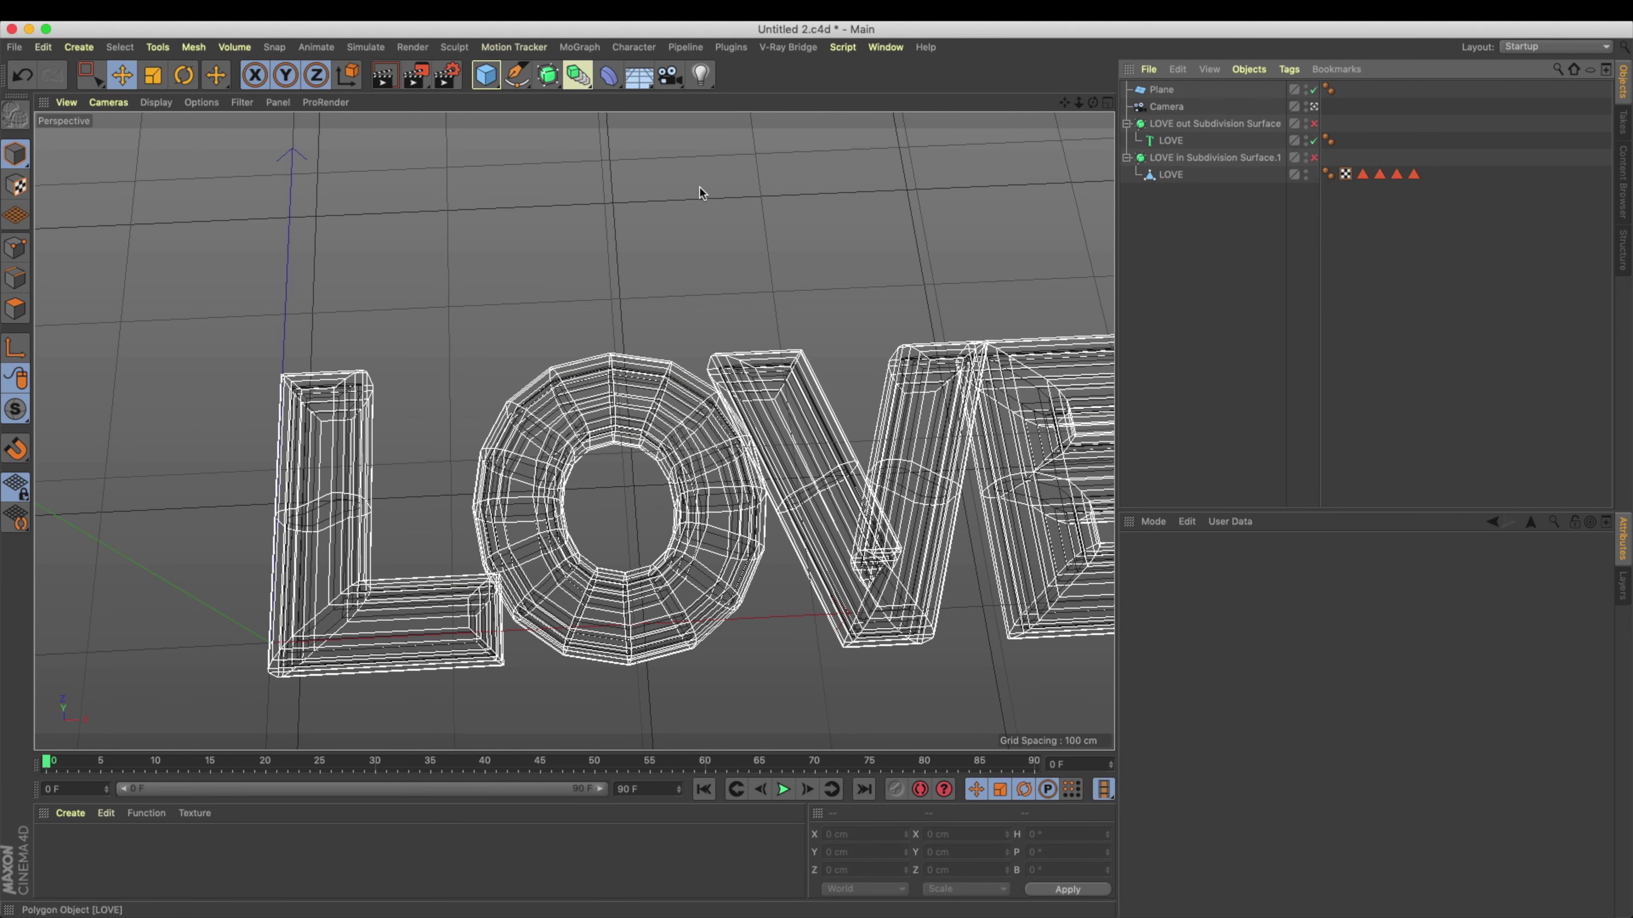
Step: Enter point editing on the inner LOVE polygon object and show the lettering in the top view
click(18, 251)
key(0)
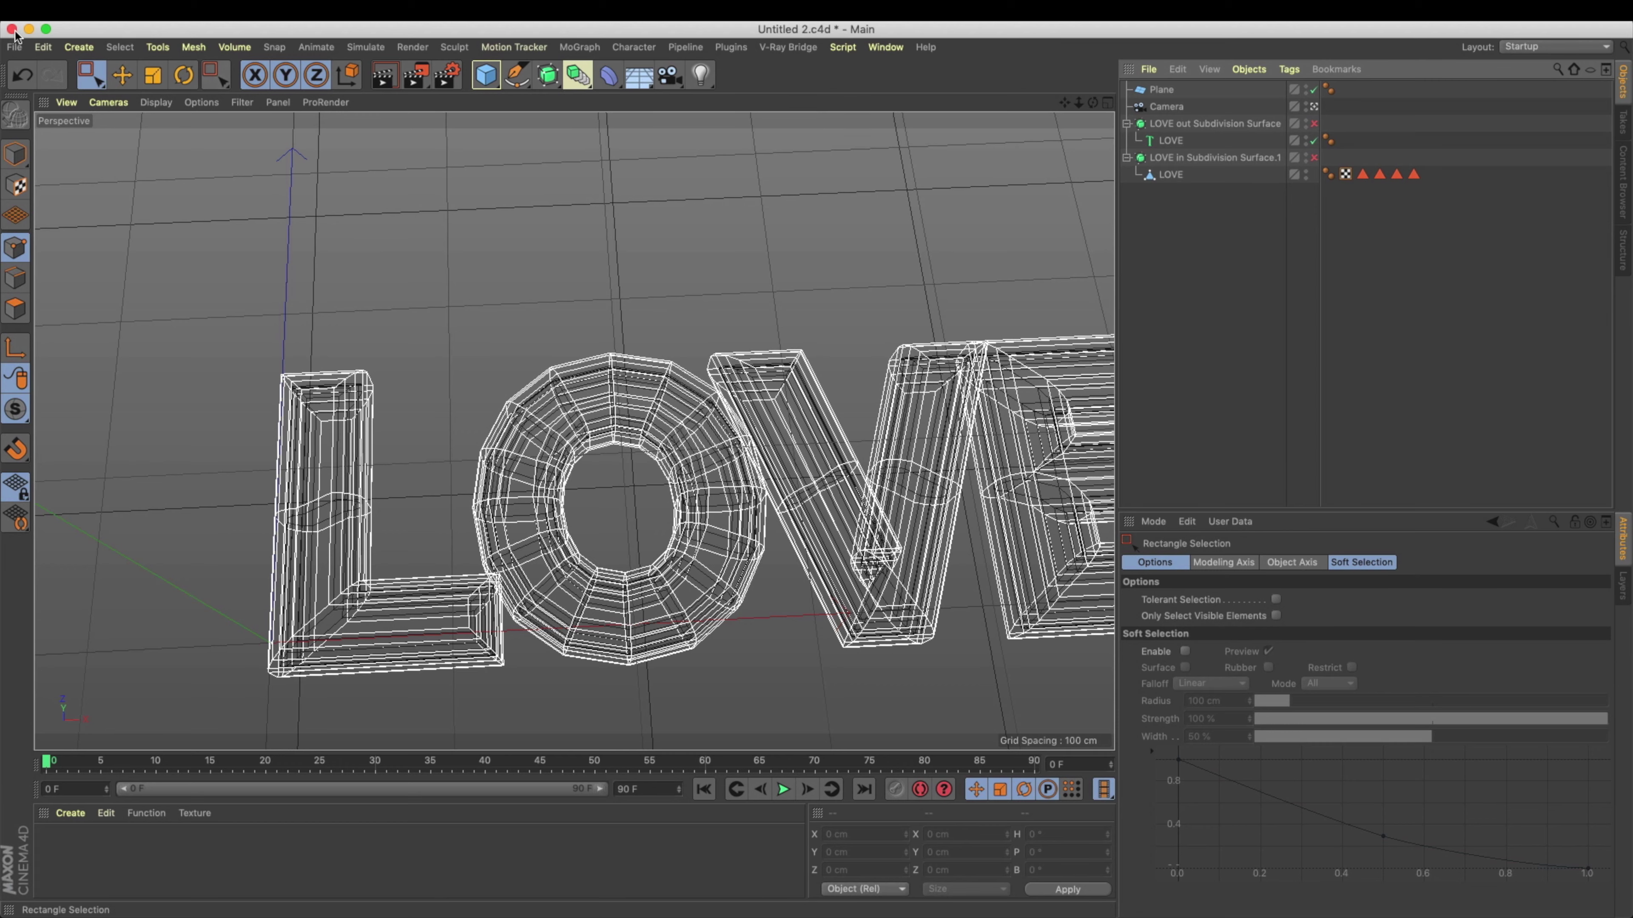
click(1175, 177)
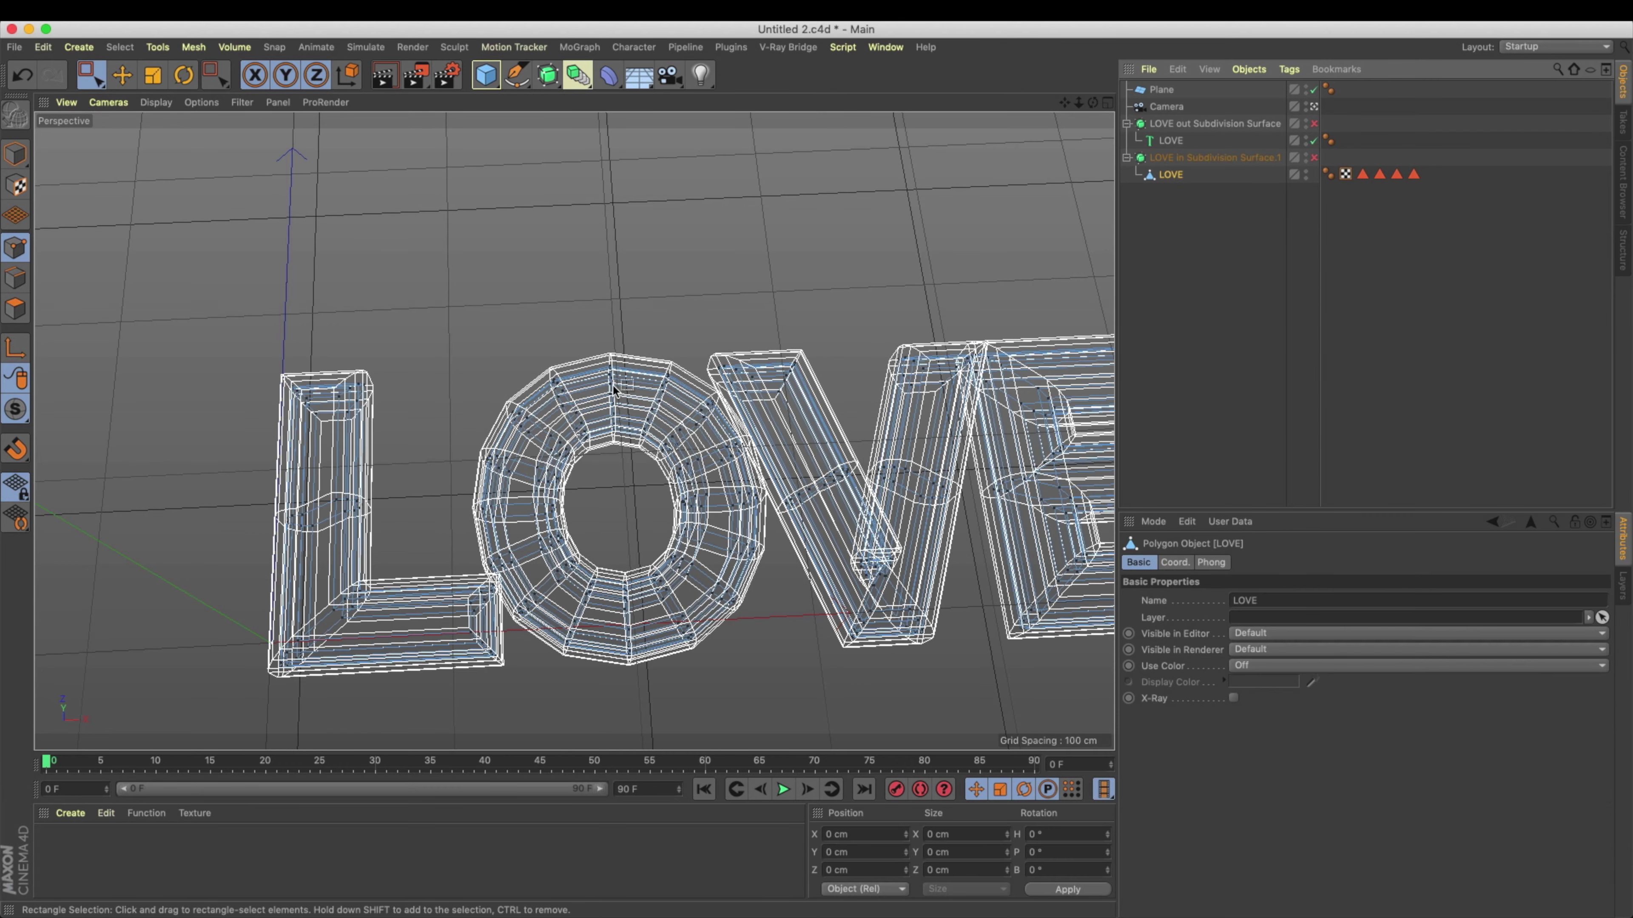
alt+drag(574, 430, 470, 393)
key(F2)
scroll(531, 297, up, 5)
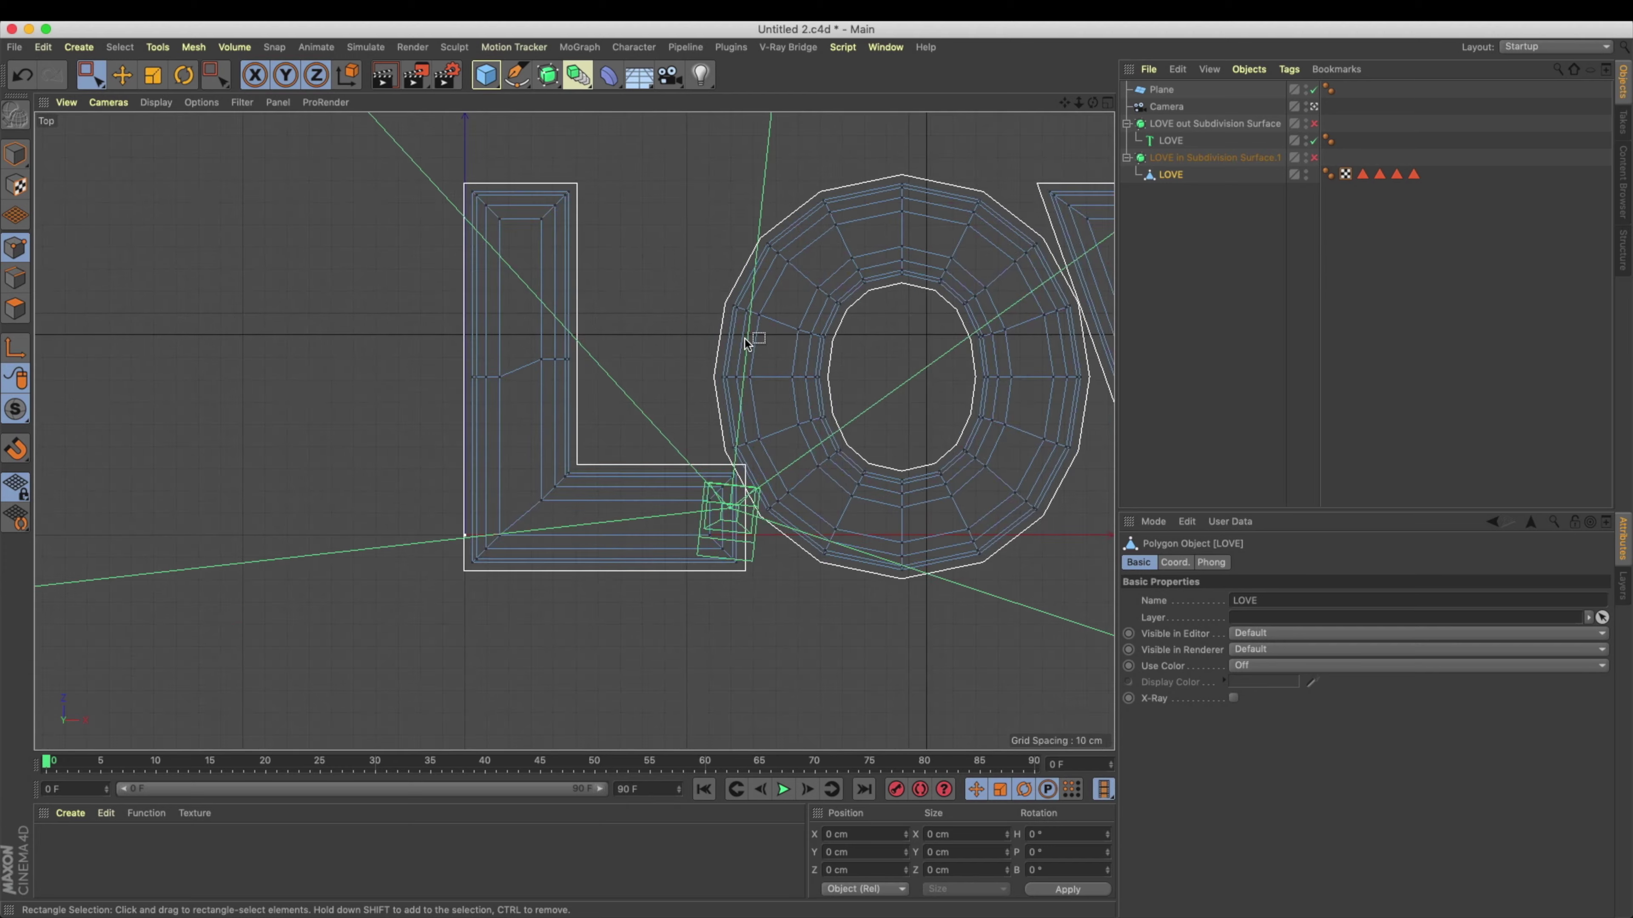
Step: Select the points at the upper end of the inner L's stem and move them about 9 cm down, inside the outer outline
alt+drag(511, 248, 414, 196)
alt+drag(565, 290, 663, 333)
alt+middle_drag(665, 339, 612, 297)
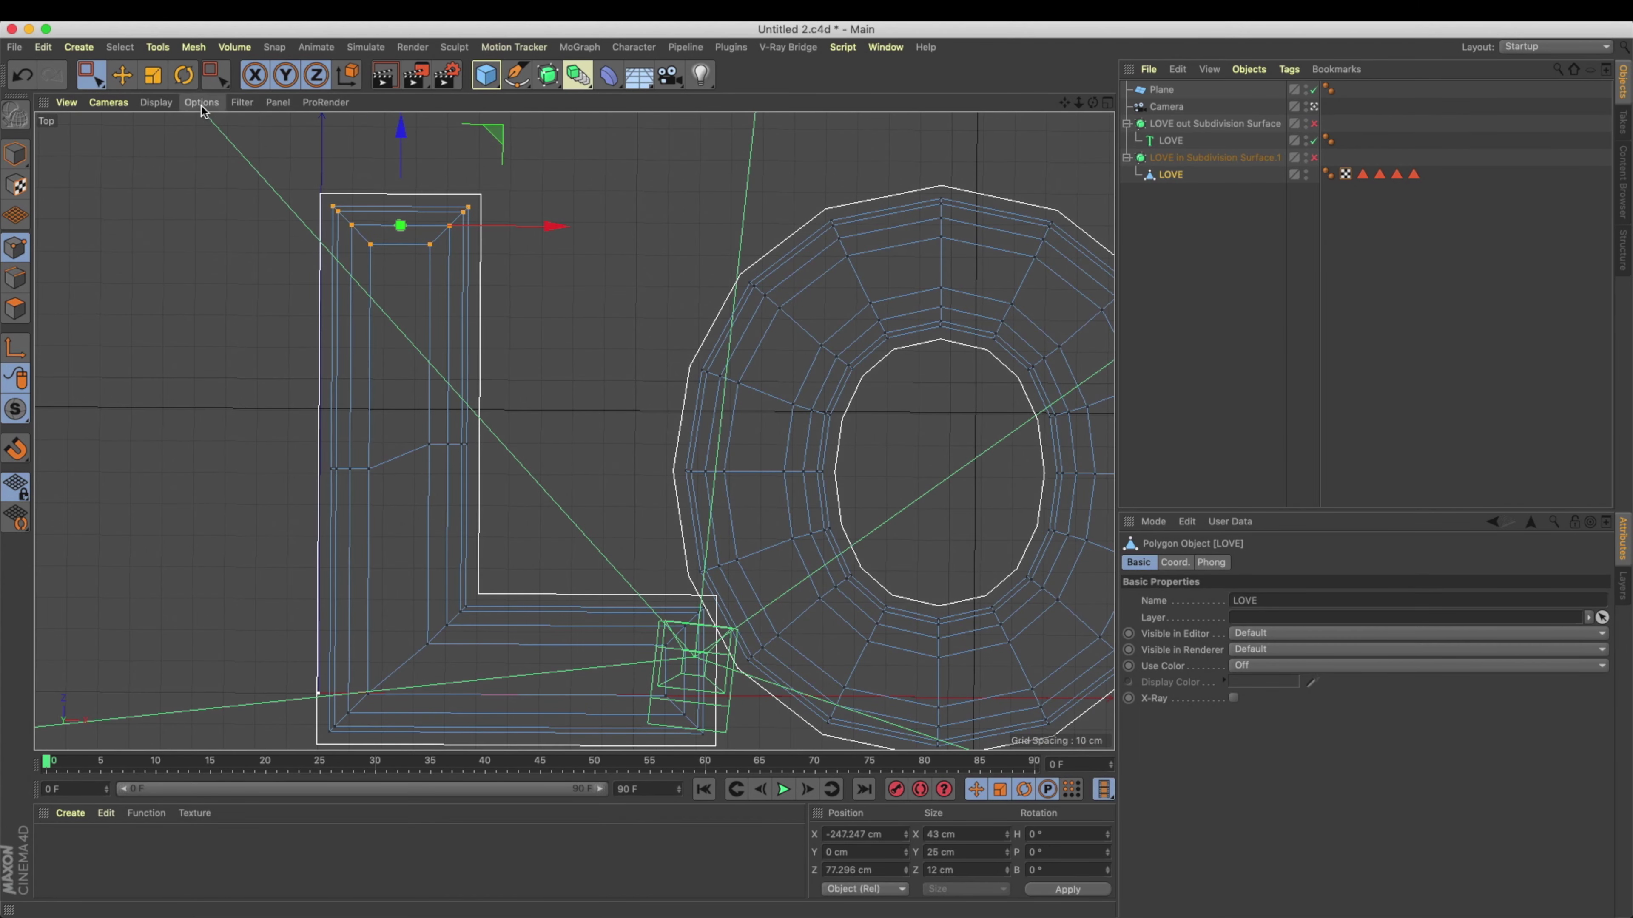
click(108, 102)
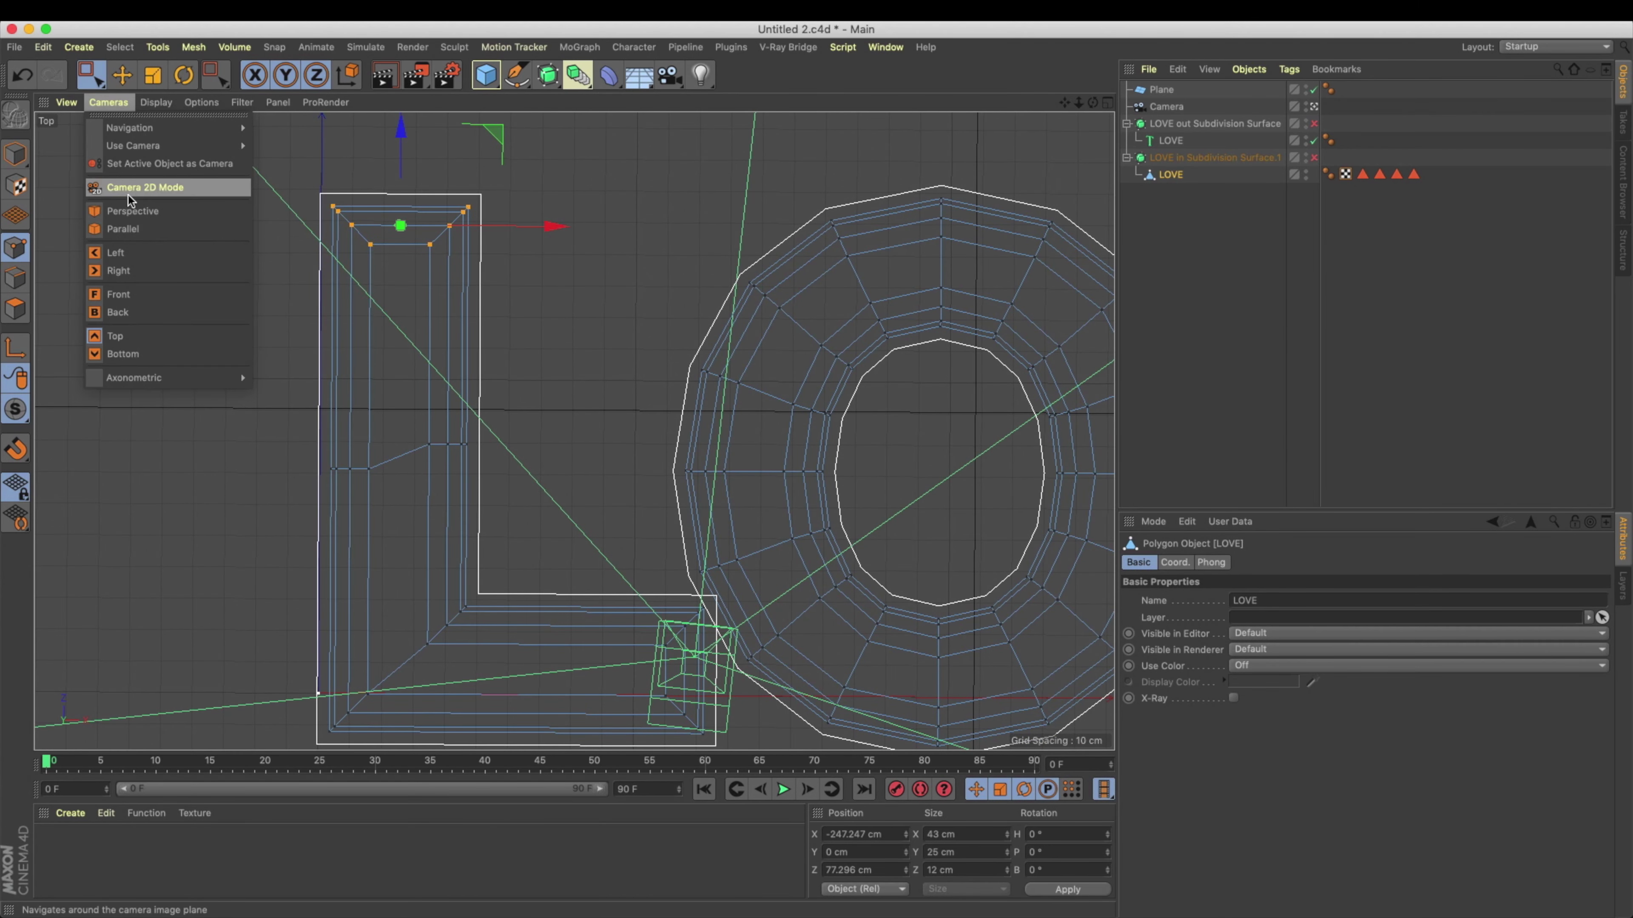
click(198, 253)
click(191, 336)
alt+middle_drag(631, 322, 565, 355)
alt+right_drag(543, 332, 696, 332)
scroll(518, 138, down, 5)
Step: Move the inner L's left edge points about 9 cm inward, and shift the stem's right edge points slightly left
drag(467, 165, 597, 542)
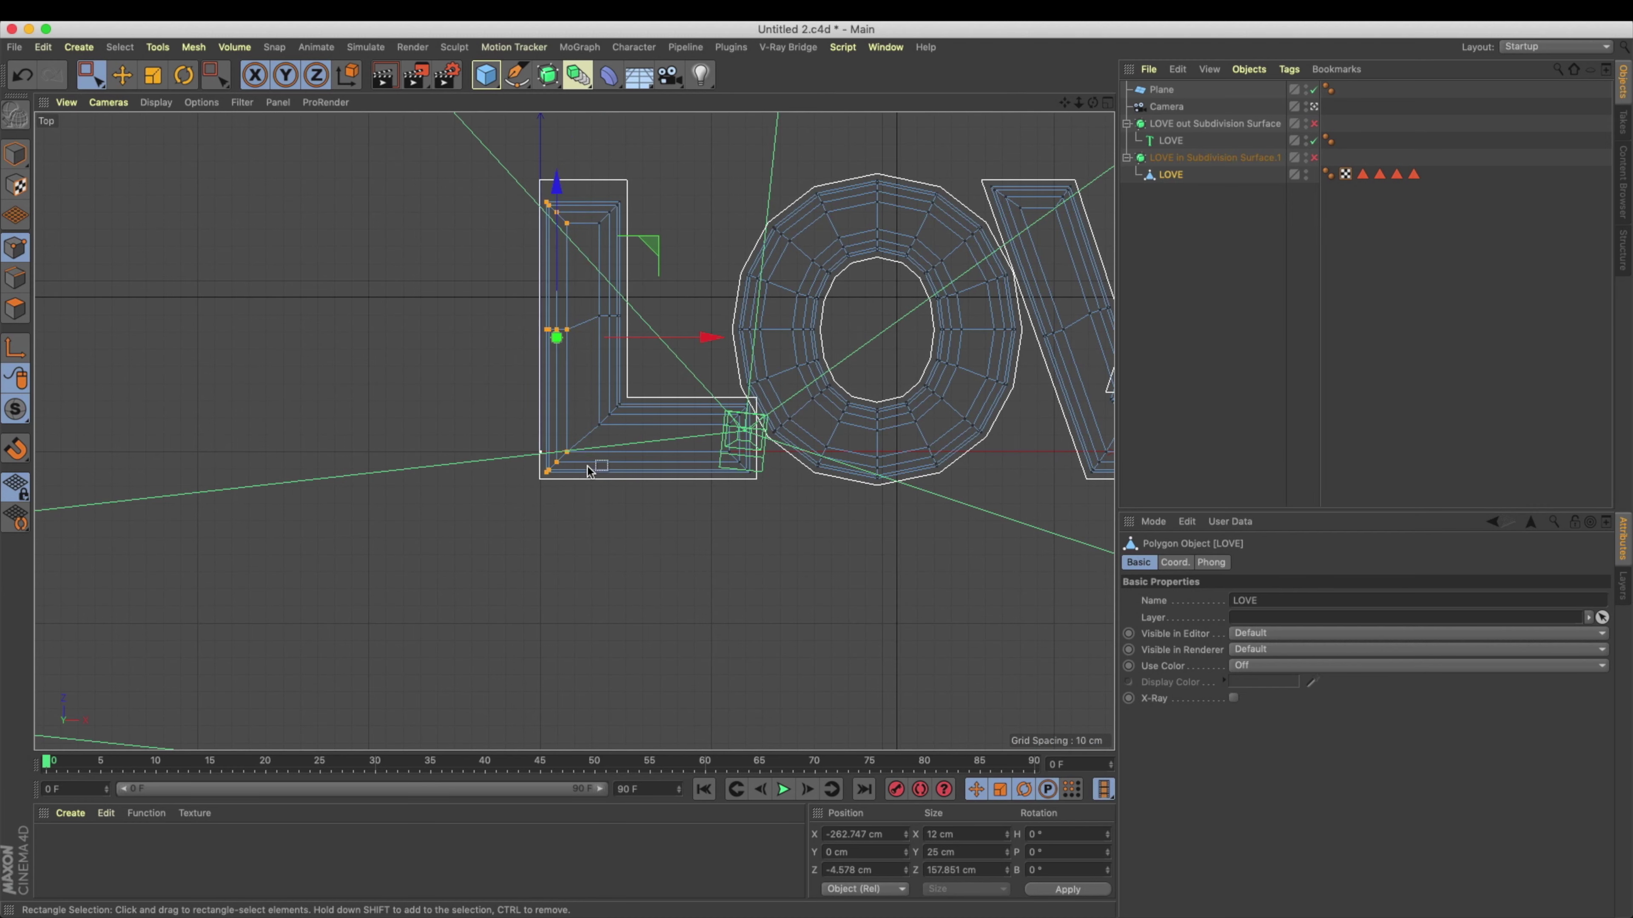
scroll(718, 328, up, 4)
scroll(665, 360, up, 1)
alt+middle_drag(662, 357, 620, 460)
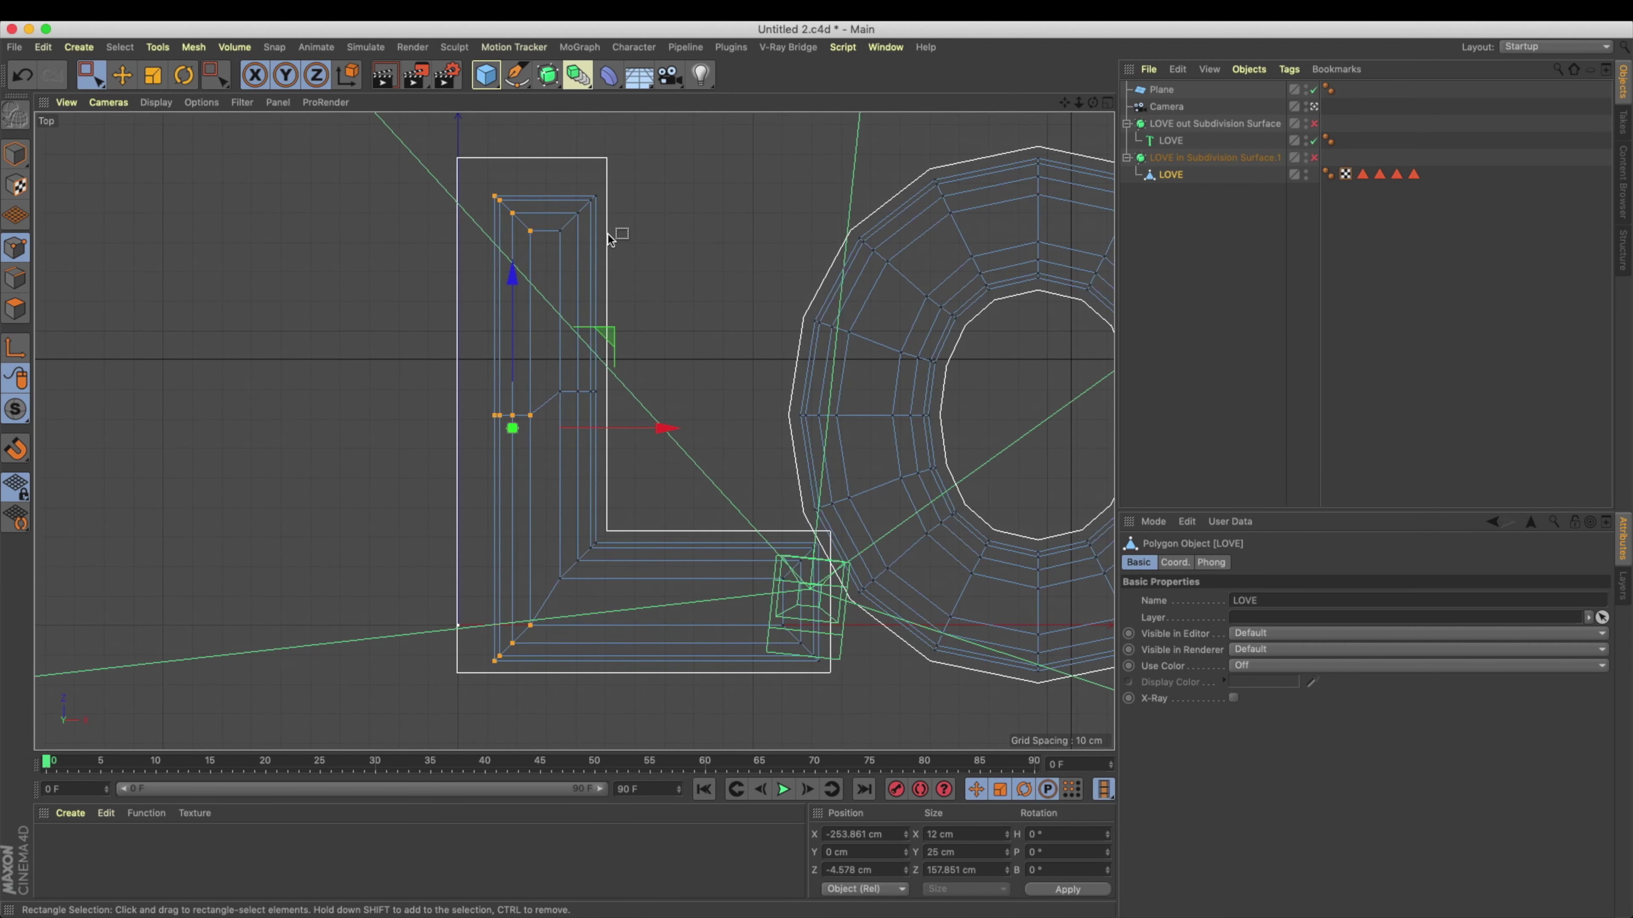
drag(550, 215, 667, 591)
drag(710, 389, 691, 387)
alt+middle_drag(693, 372, 642, 325)
Step: Move the points on the upper edge of the inner L's foot down and pull its right end inward
drag(472, 480, 848, 577)
drag(770, 498, 474, 555)
drag(627, 378, 627, 403)
drag(676, 499, 775, 668)
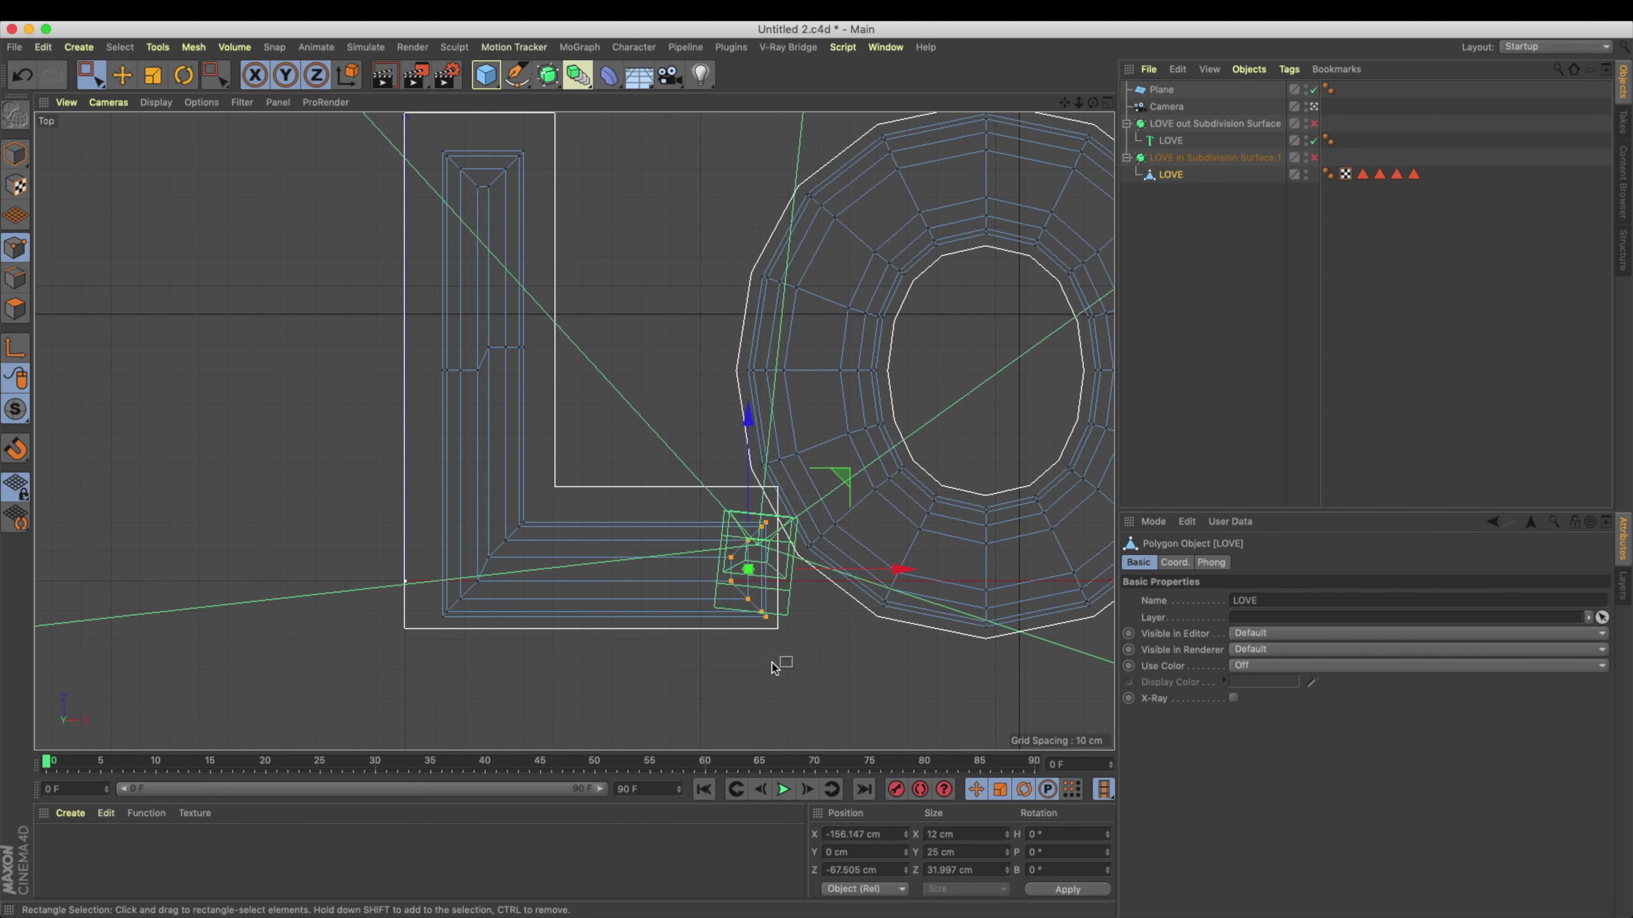
drag(887, 568, 858, 569)
Step: Raise the inner L's bottom edge points to about Z -72.4 cm and level the points across the middle of its stem
drag(795, 668, 383, 557)
drag(591, 531, 589, 514)
alt+middle_drag(588, 515, 417, 550)
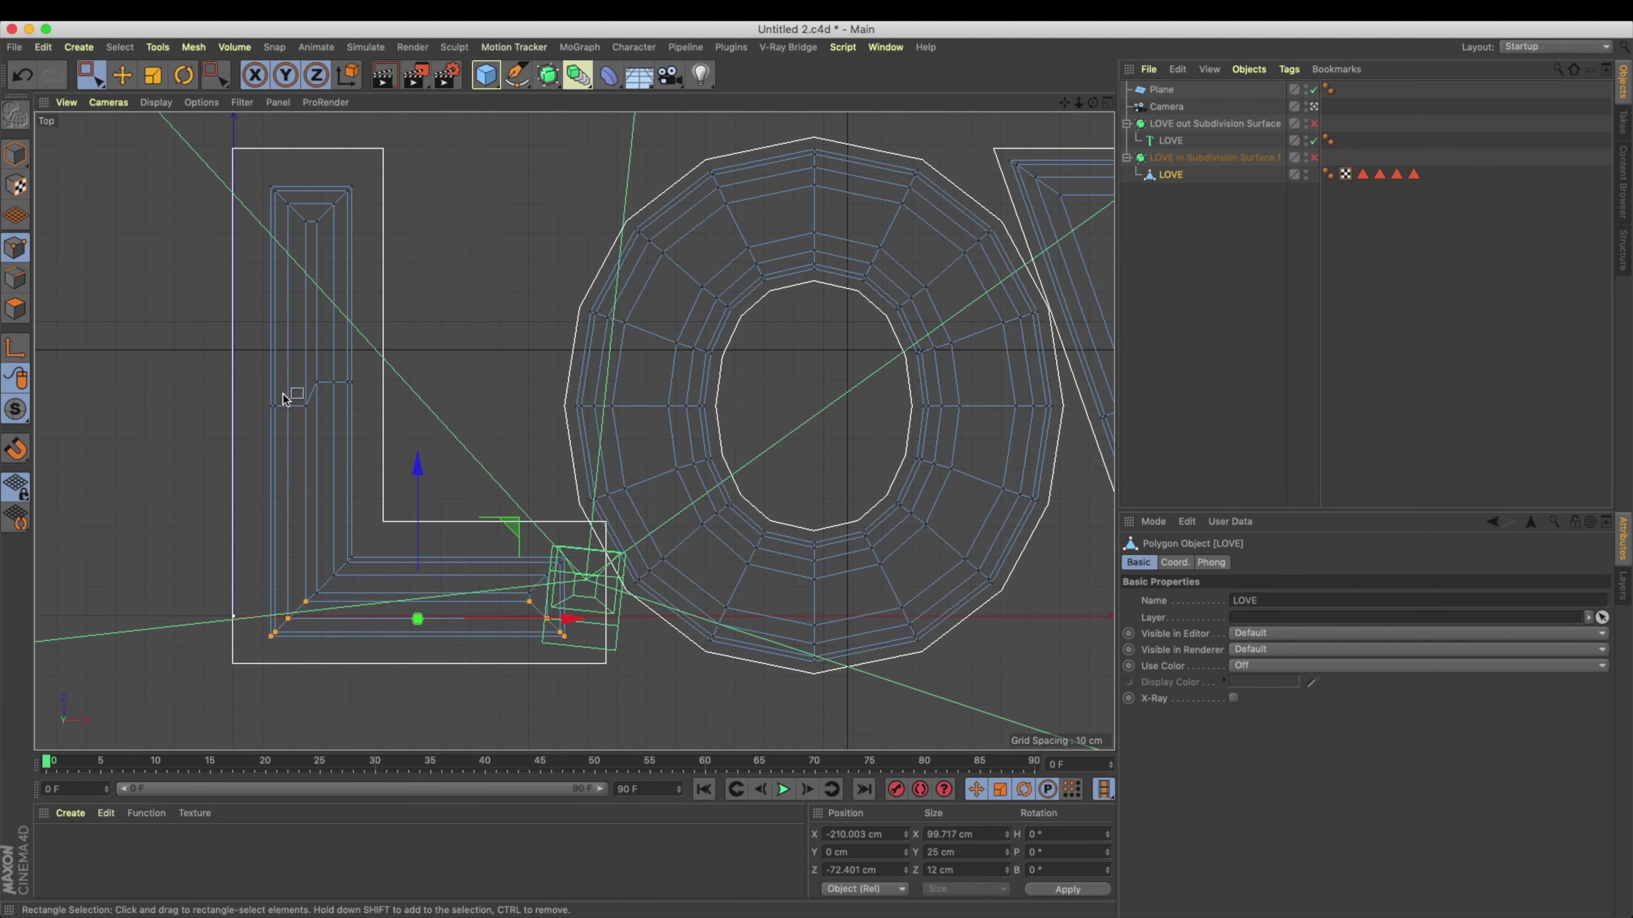
drag(313, 427, 313, 428)
drag(286, 348, 286, 324)
Step: Select all points around the inner O's hole and scale them outward, clear of the outer letter's opening
alt+middle_drag(495, 386, 396, 398)
alt+middle_drag(553, 412, 519, 448)
drag(592, 281, 671, 370)
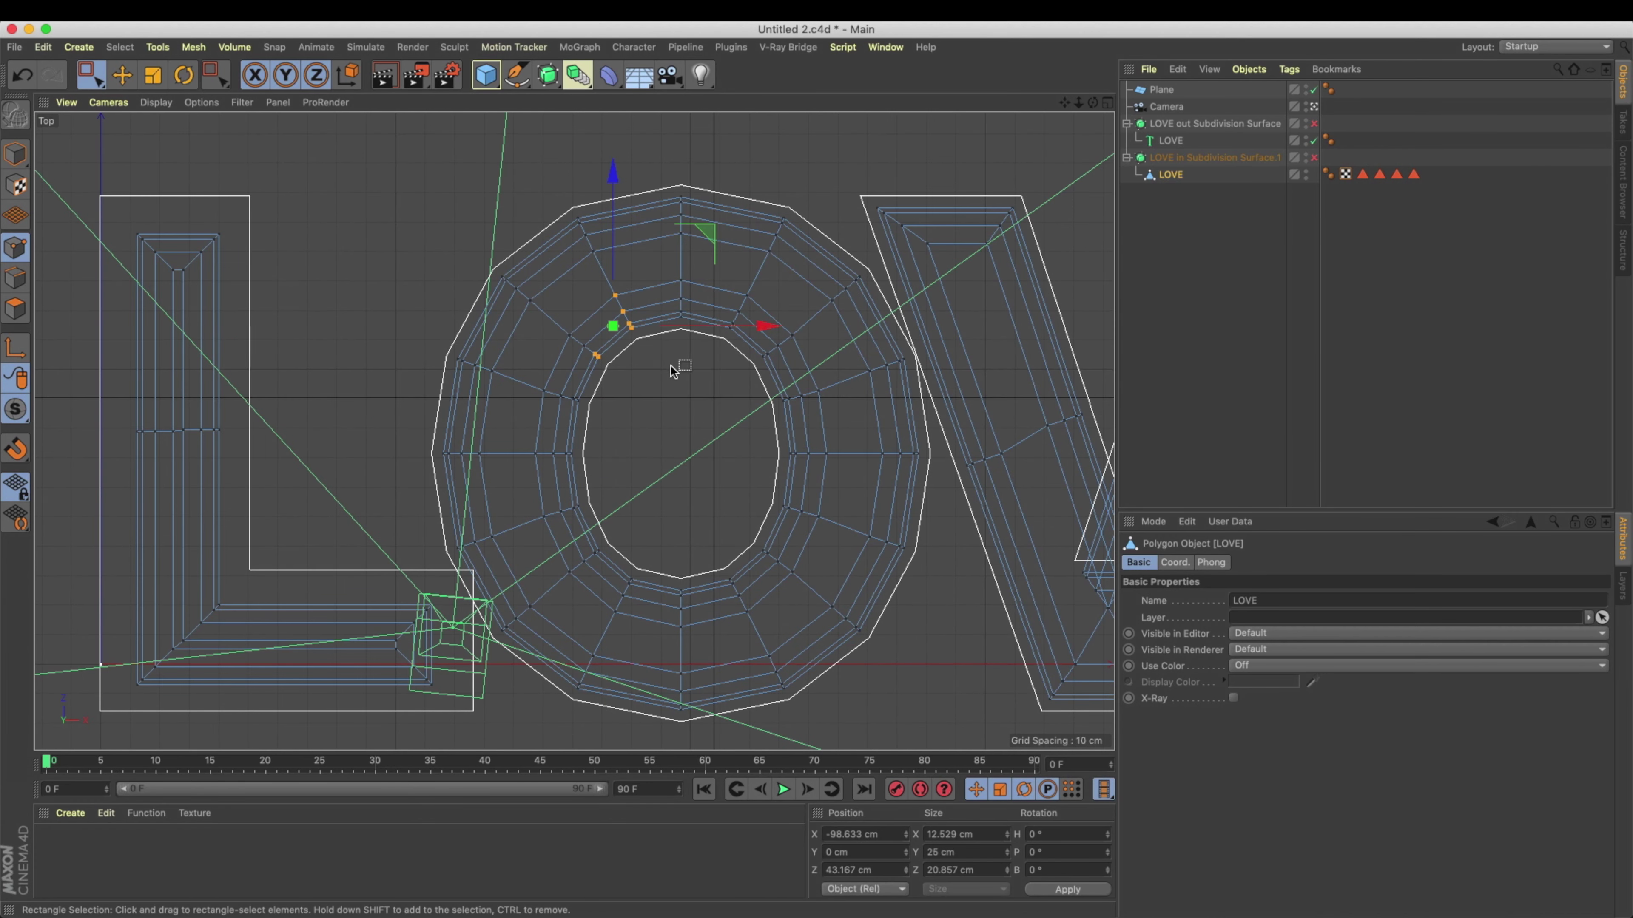
drag(548, 327, 648, 374)
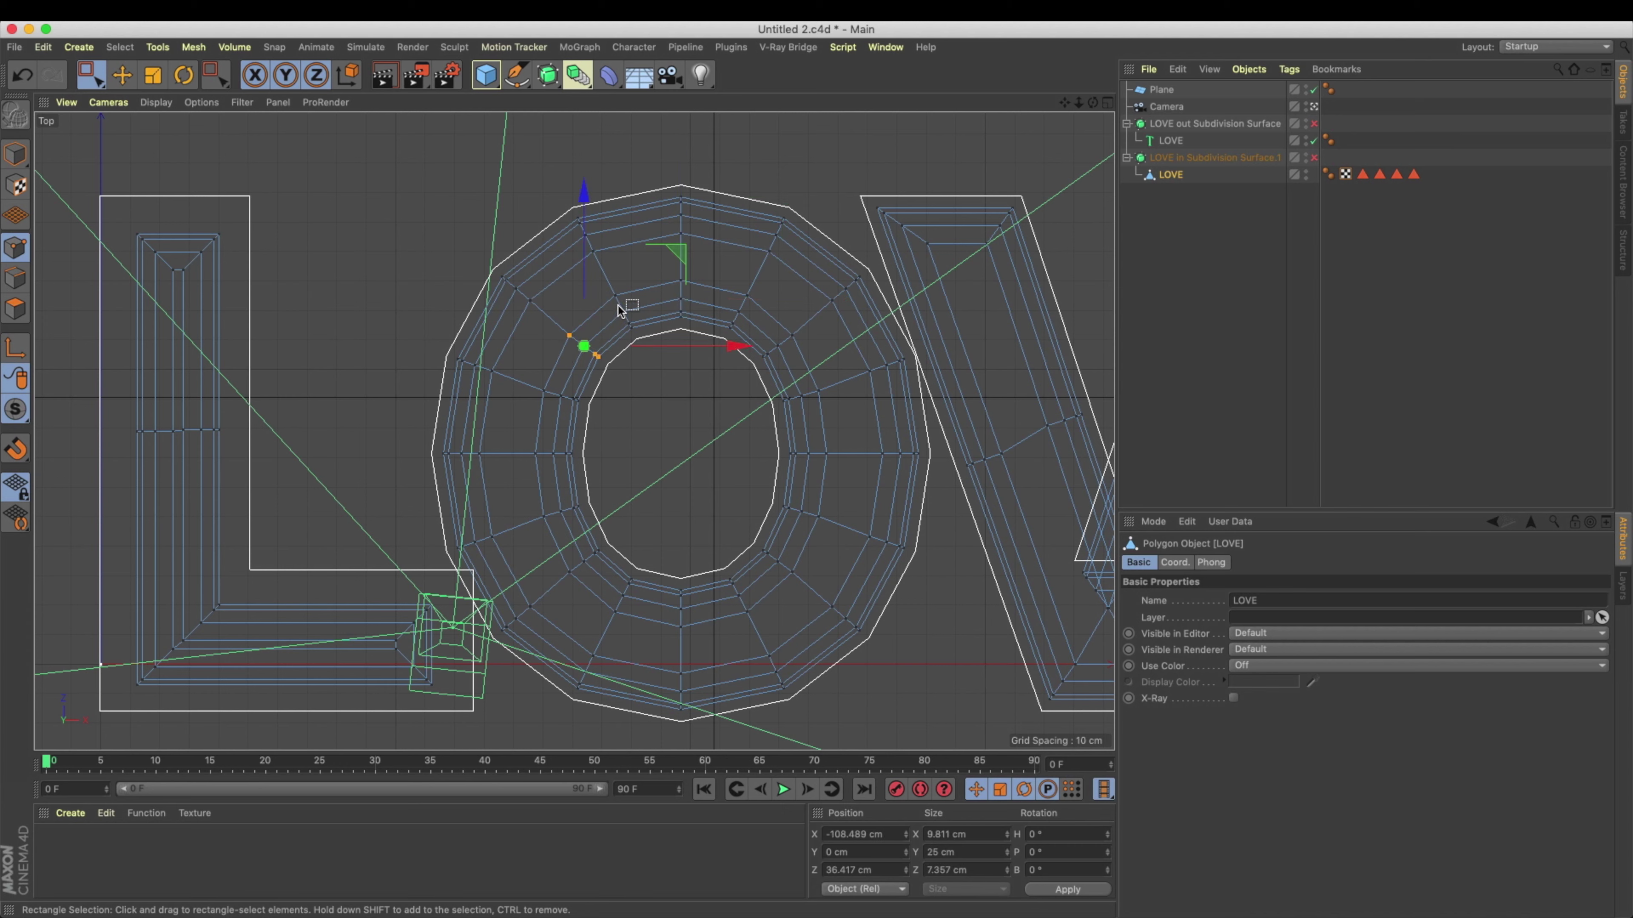
shift+drag(602, 291, 663, 368)
shift+drag(671, 263, 735, 349)
drag(714, 284, 830, 478)
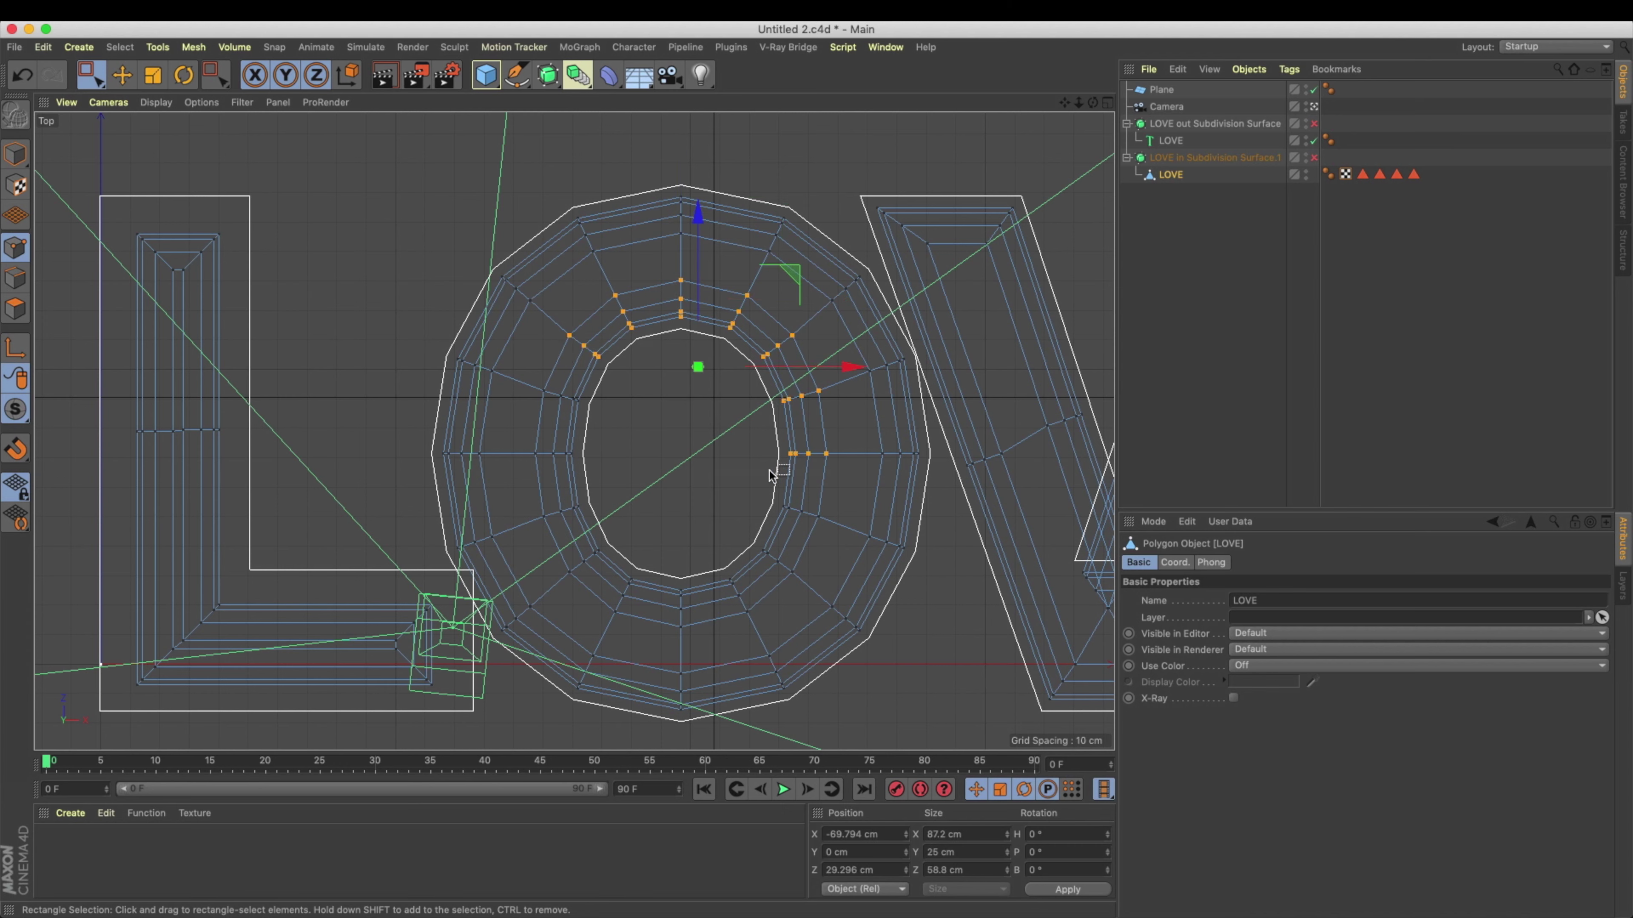
shift+drag(785, 577, 829, 645)
shift+drag(582, 553, 685, 652)
shift+drag(521, 437, 637, 562)
key(t)
drag(633, 446, 860, 409)
Step: Select only the inner O's points and scale the whole letter down to about 140 × 151 cm
key(0)
key(ctrl+a)
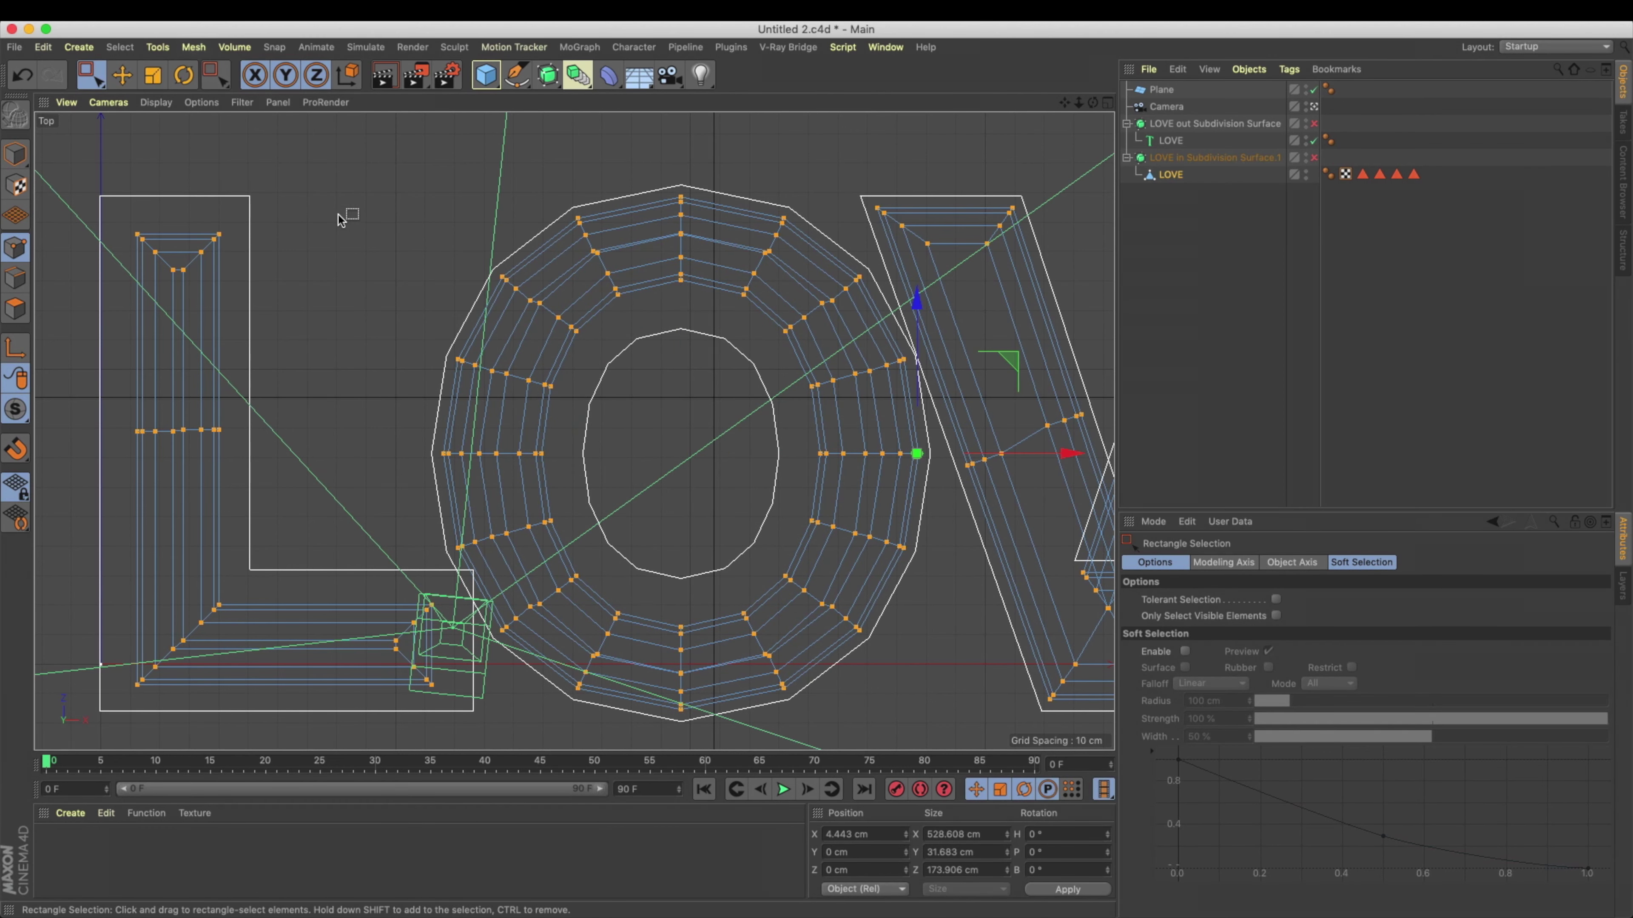
drag(499, 177, 929, 749)
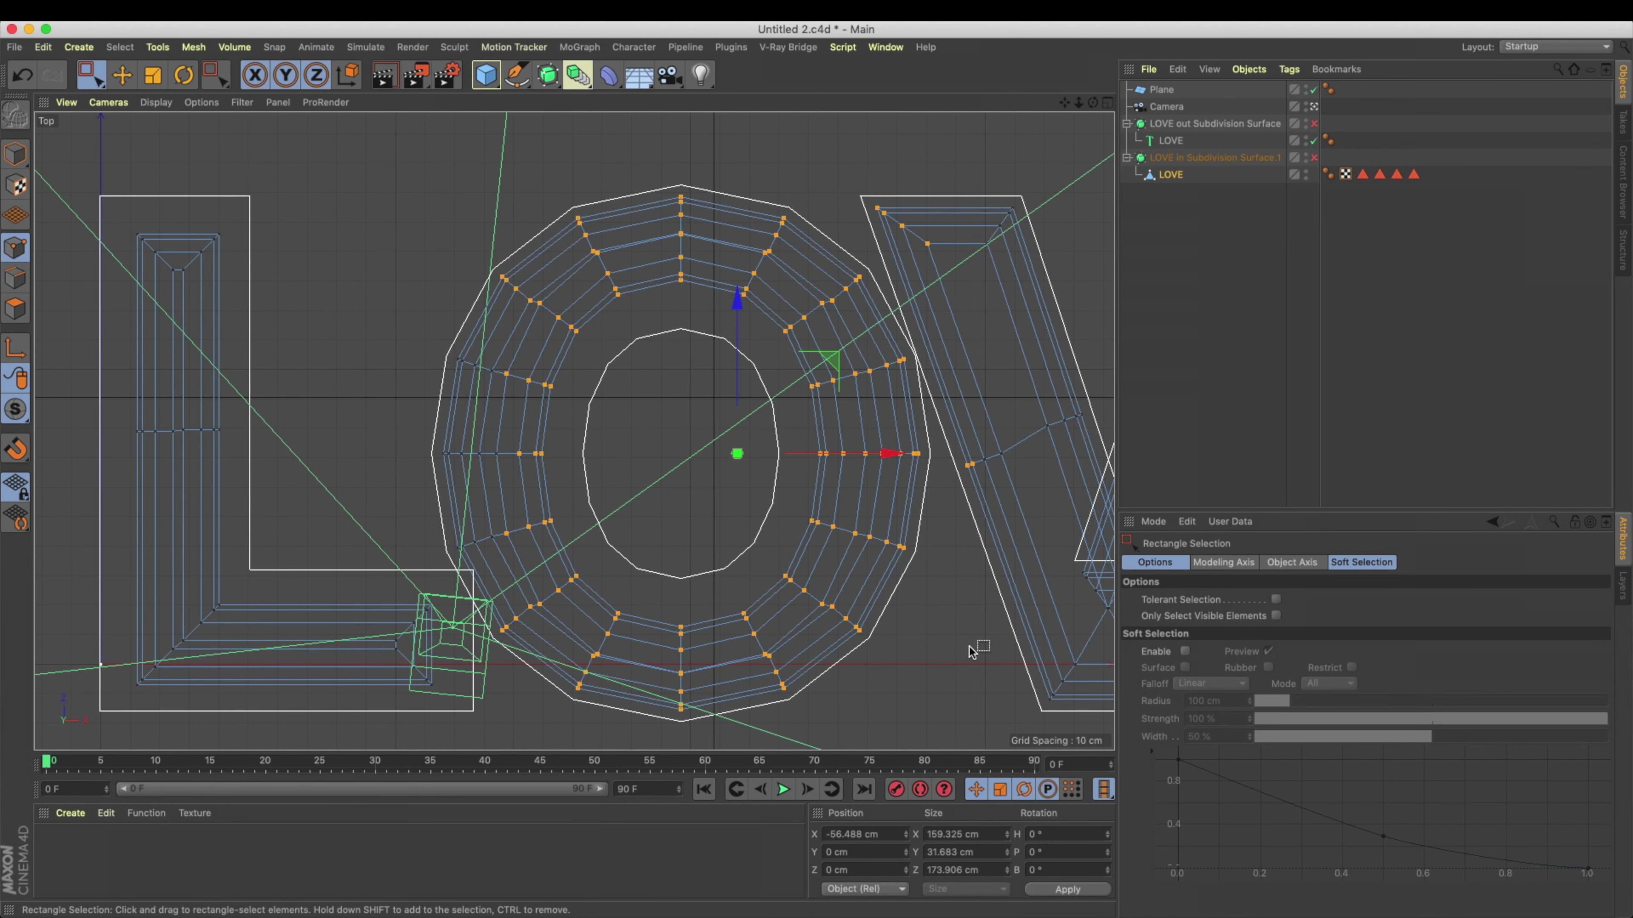
ctrl+drag(953, 267, 846, 172)
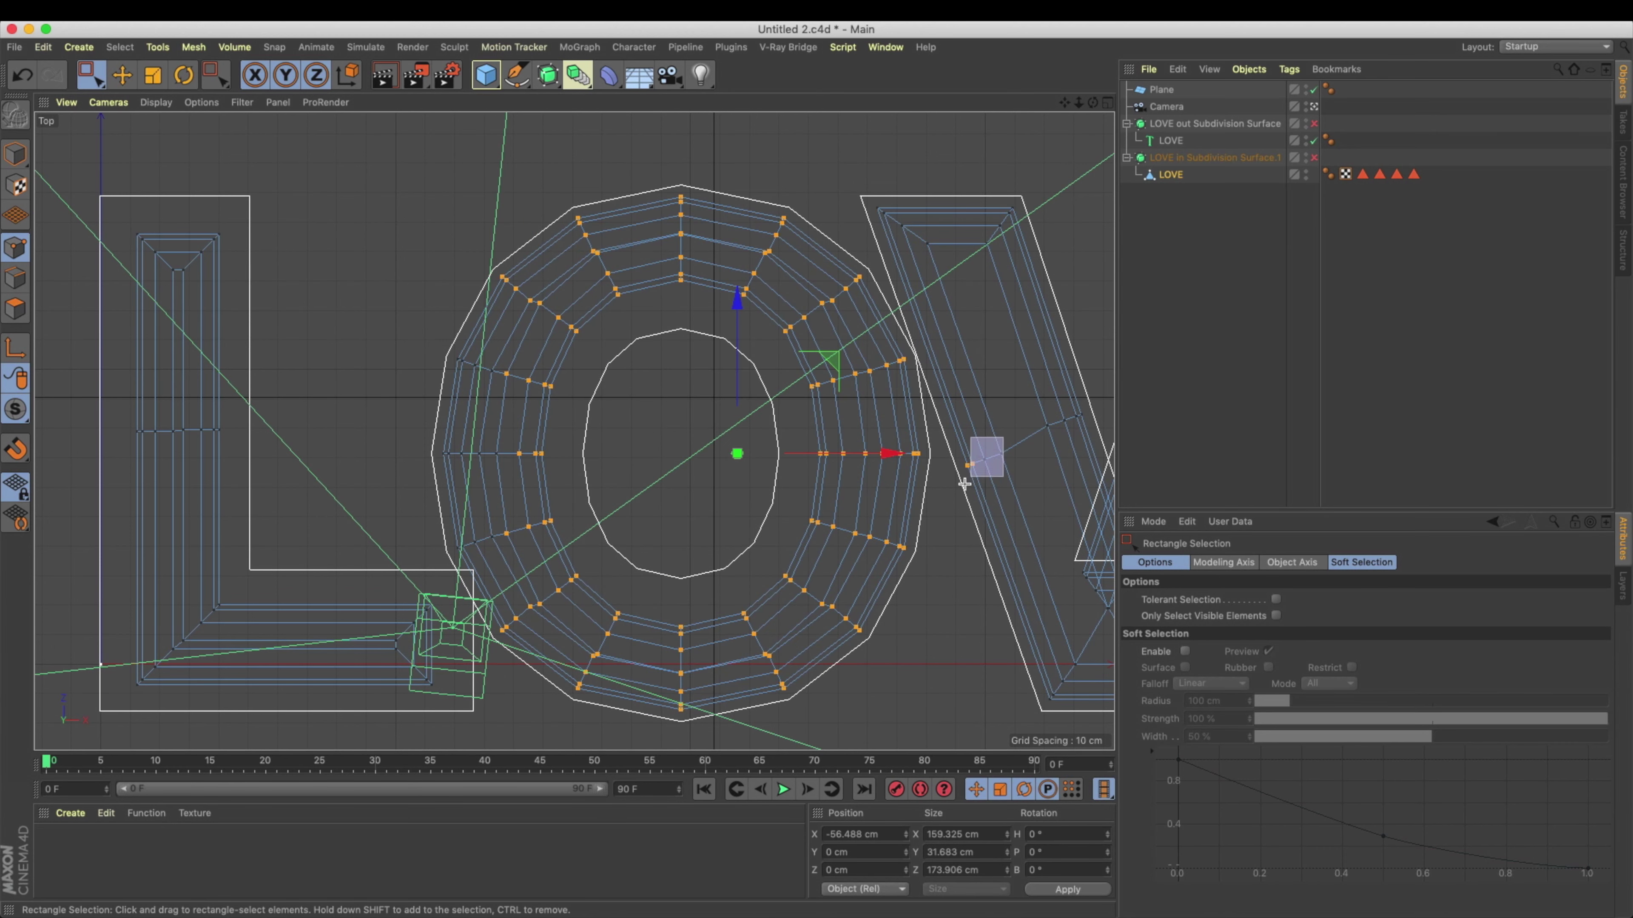
shift+drag(381, 297, 632, 540)
shift+drag(412, 494, 568, 684)
ctrl+drag(457, 683, 387, 614)
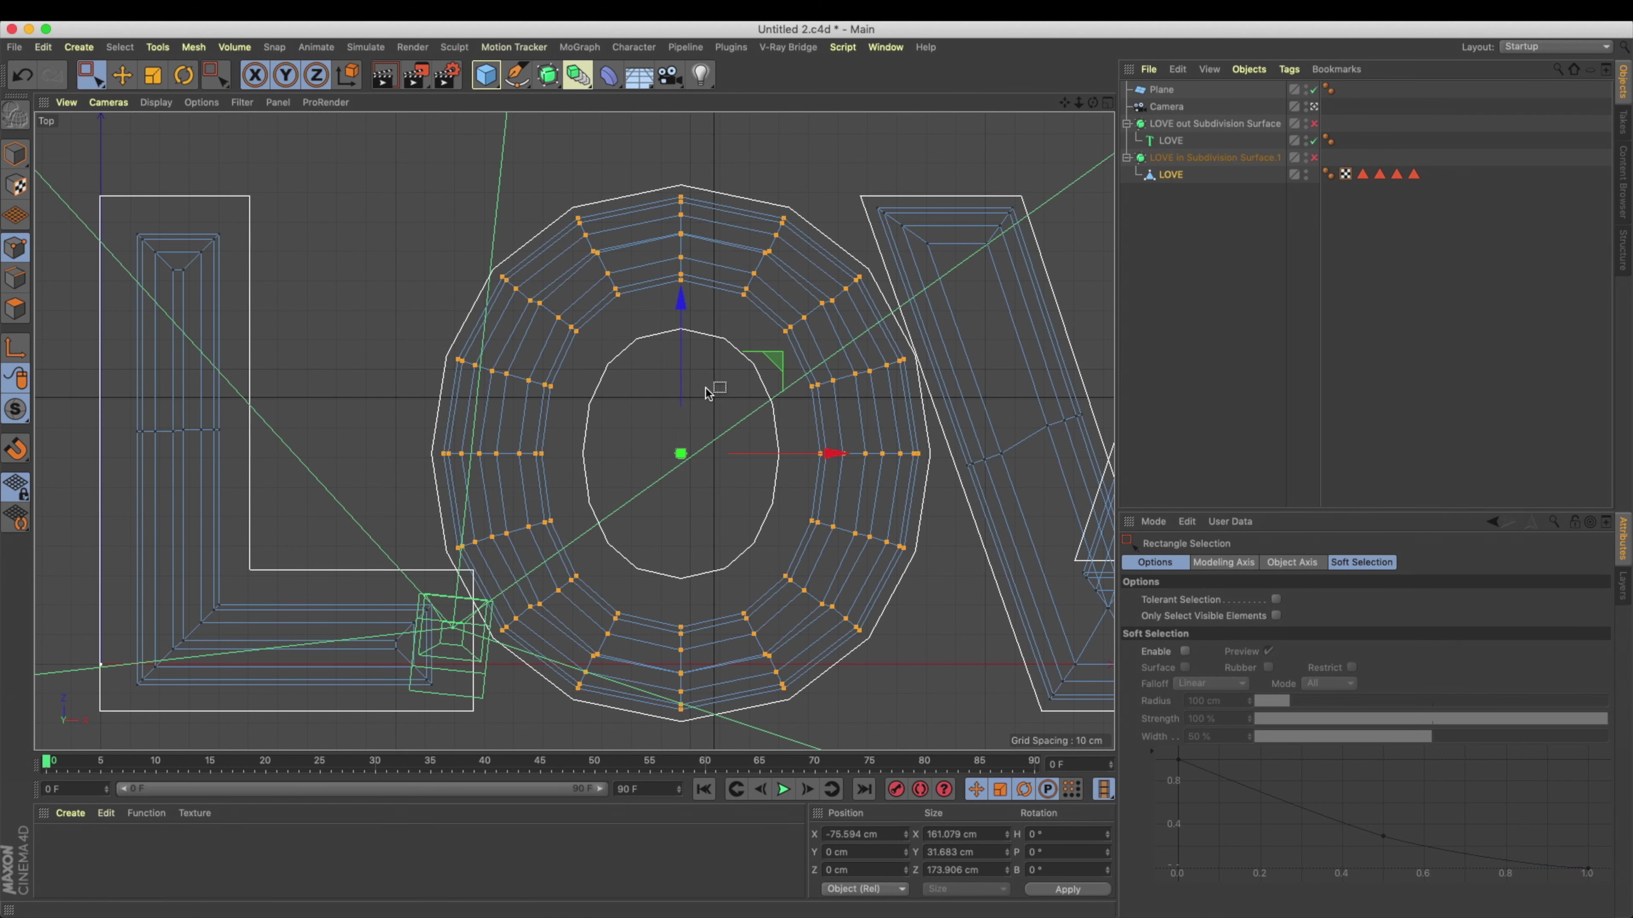
key(t)
drag(897, 467, 856, 493)
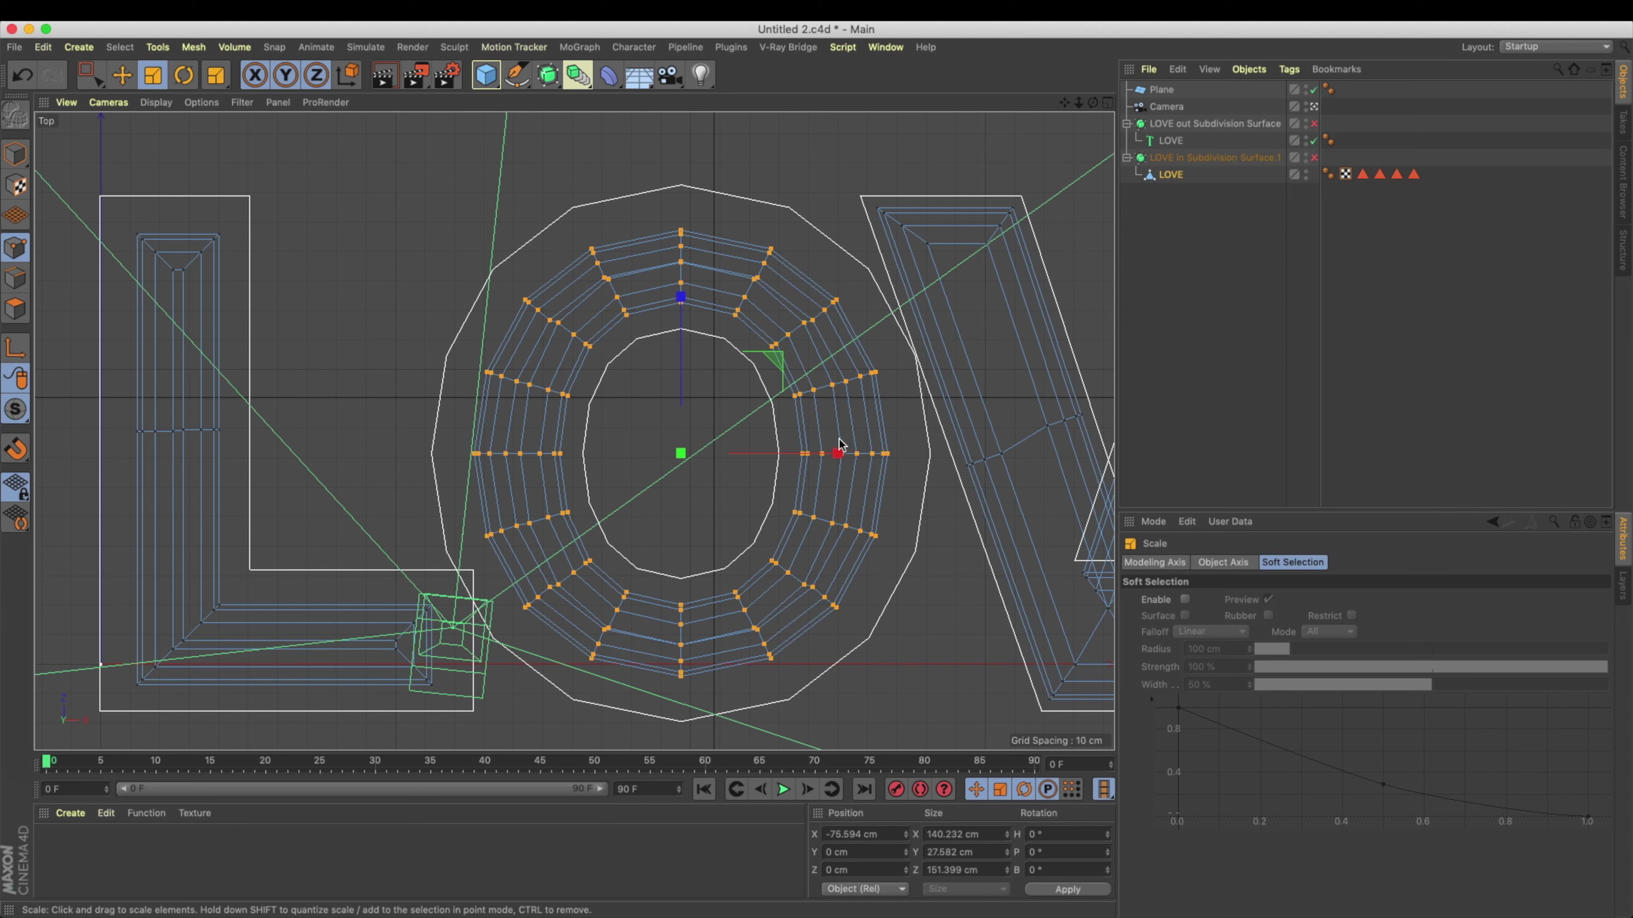
Step: Select the points around the scaled O's hole again and enlarge that ring to about 104.5 × 127 cm
click(90, 73)
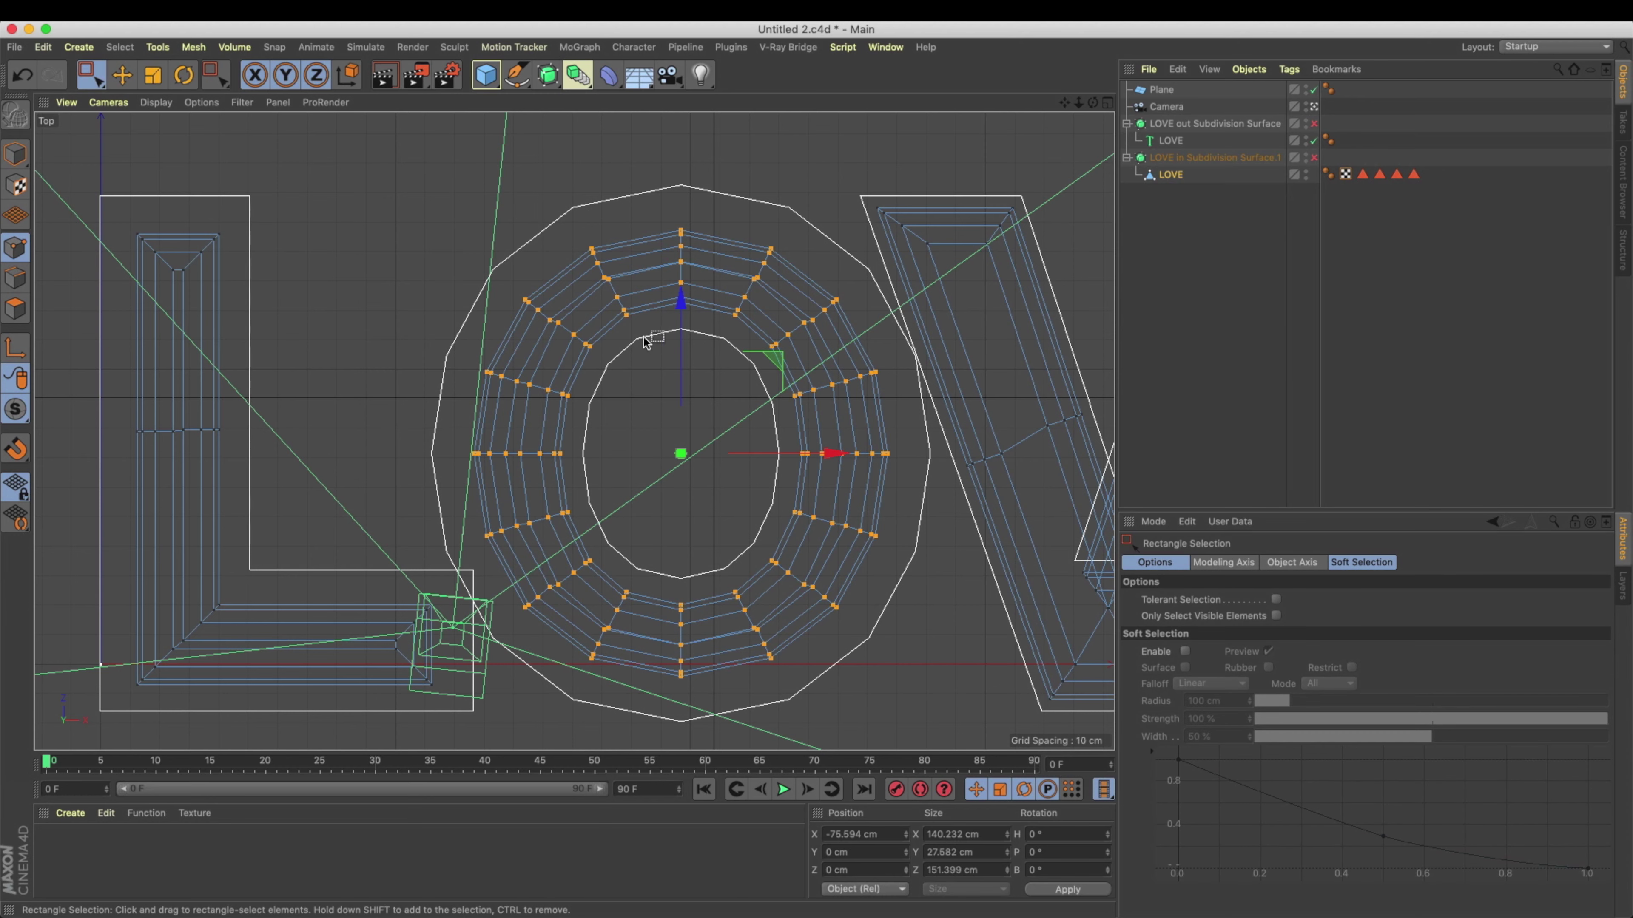
drag(615, 306, 612, 295)
shift+drag(616, 370, 653, 268)
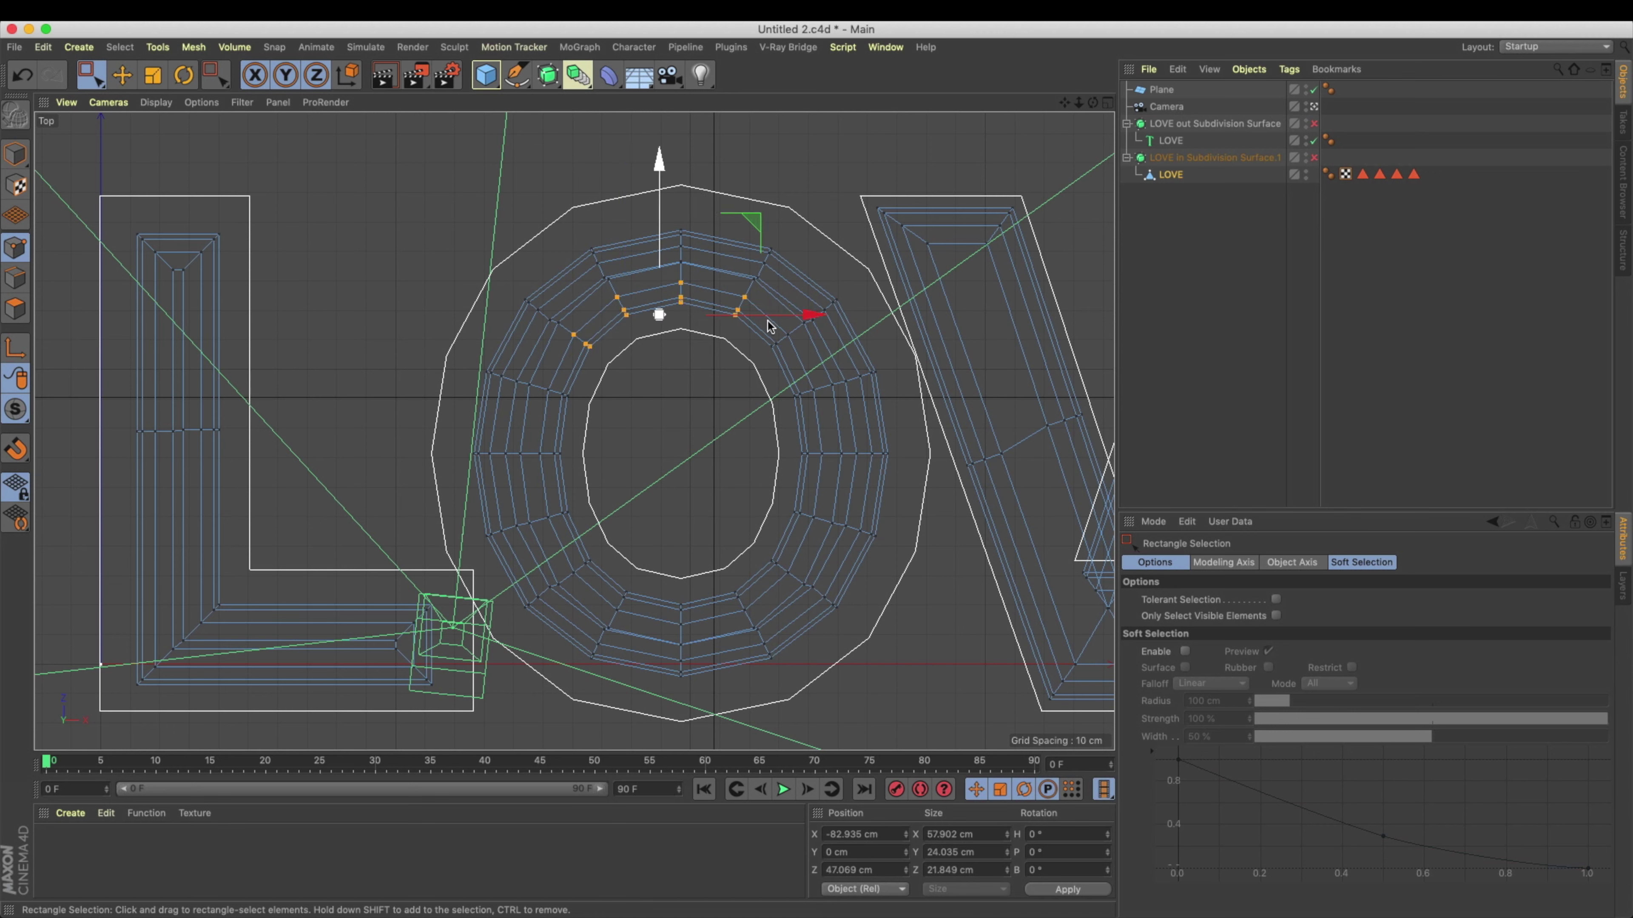
shift+drag(805, 359, 743, 318)
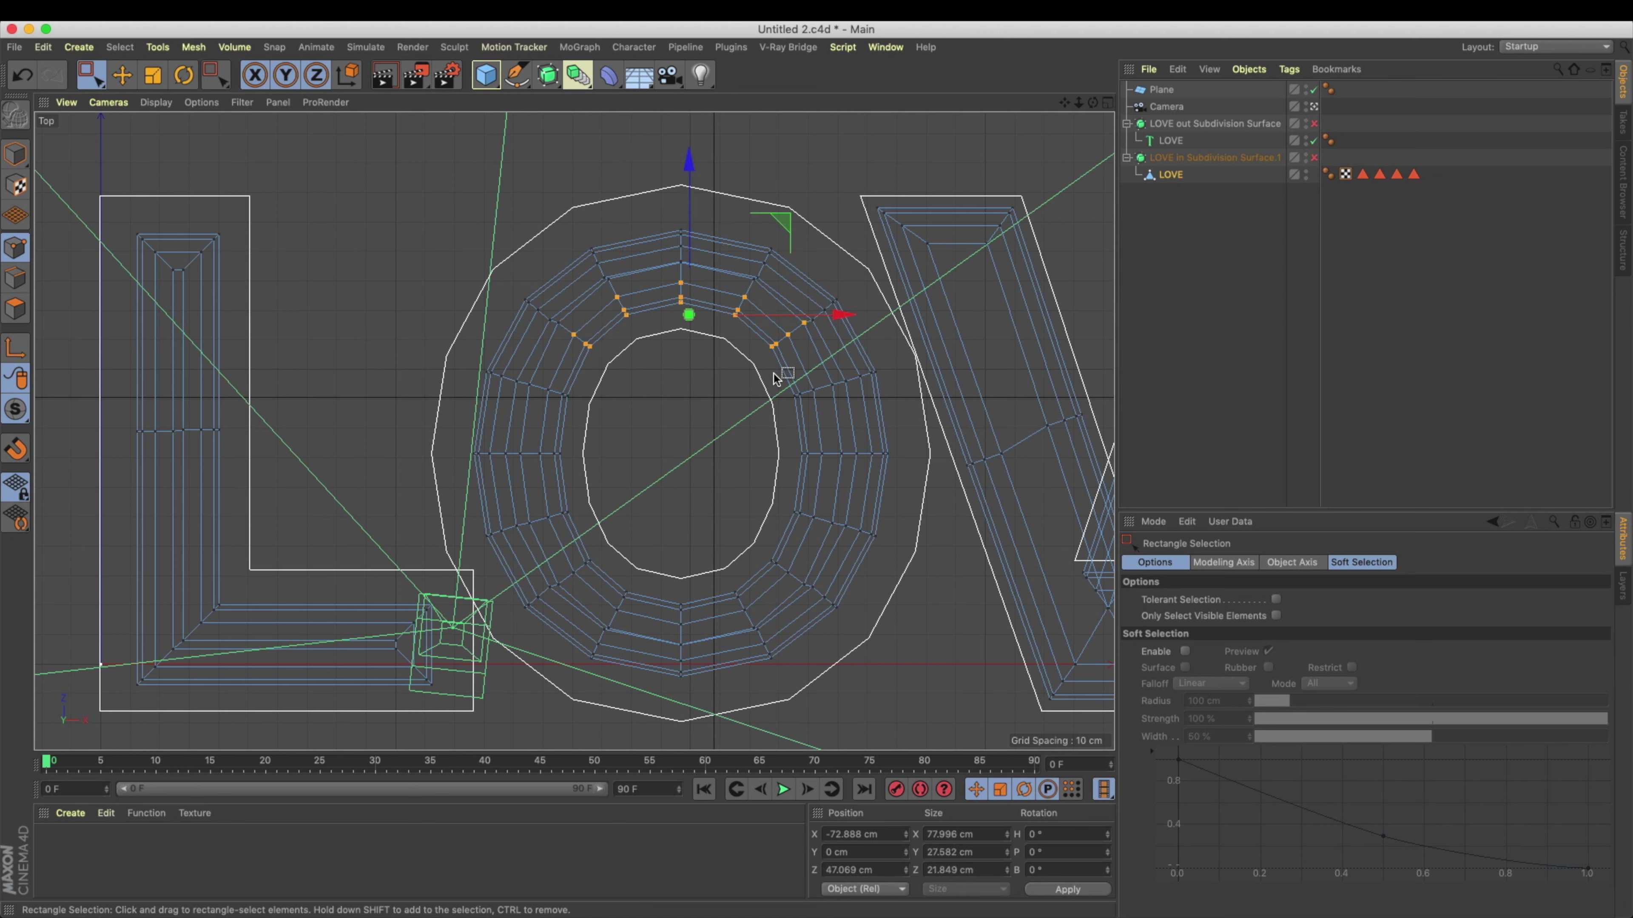
shift+drag(818, 418, 818, 418)
shift+drag(790, 449, 827, 542)
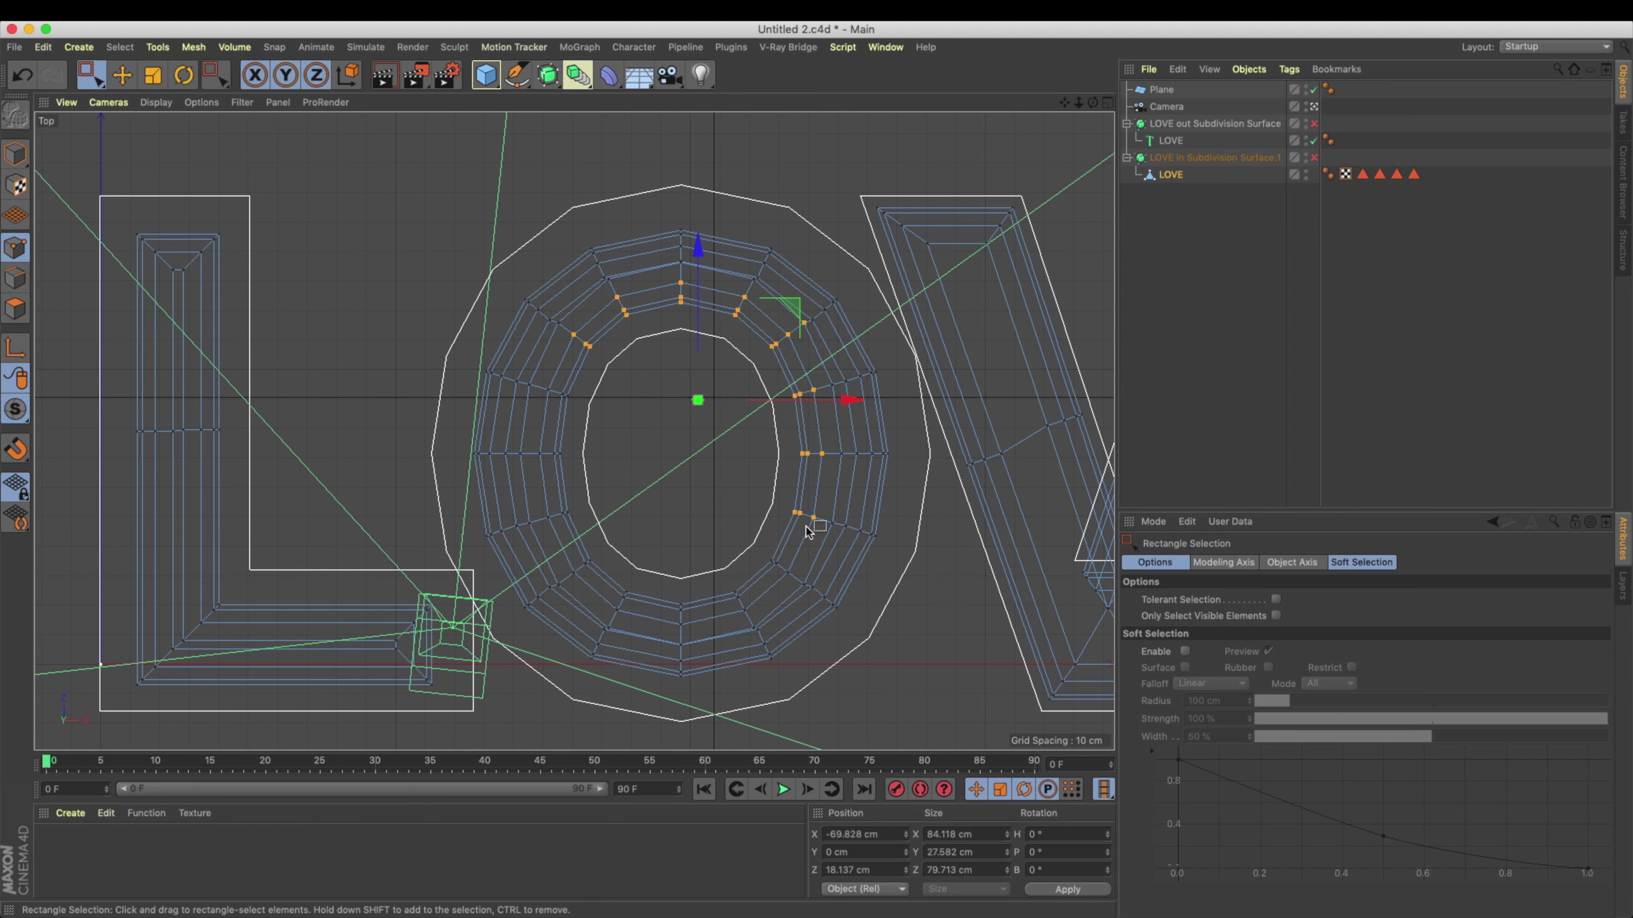
shift+drag(800, 597, 800, 597)
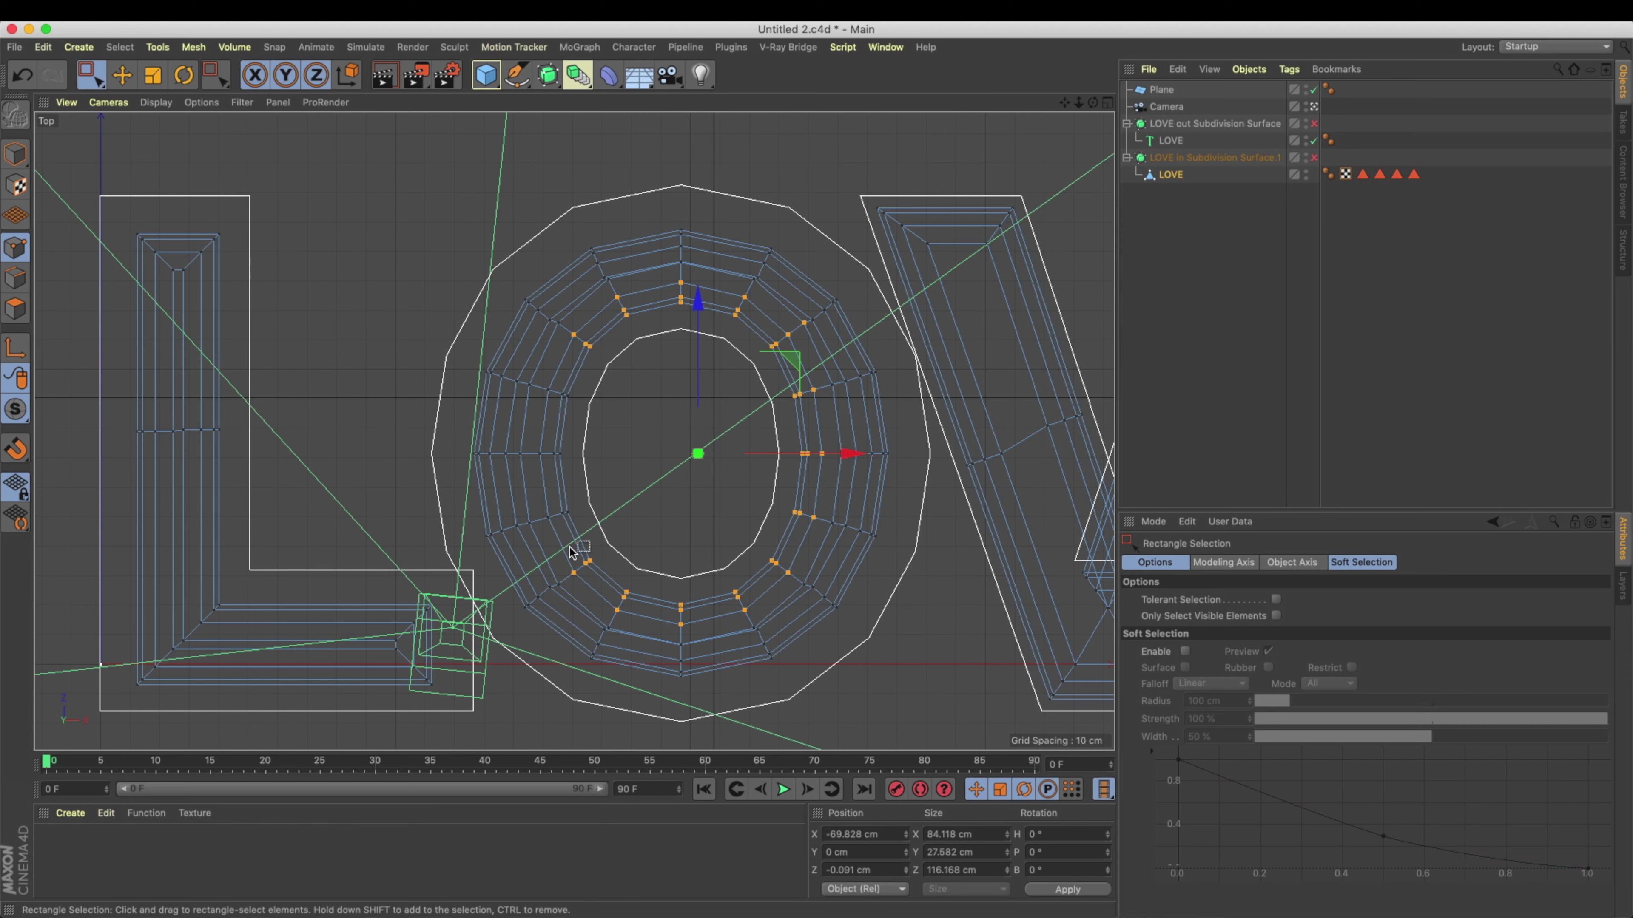
shift+drag(539, 525, 539, 525)
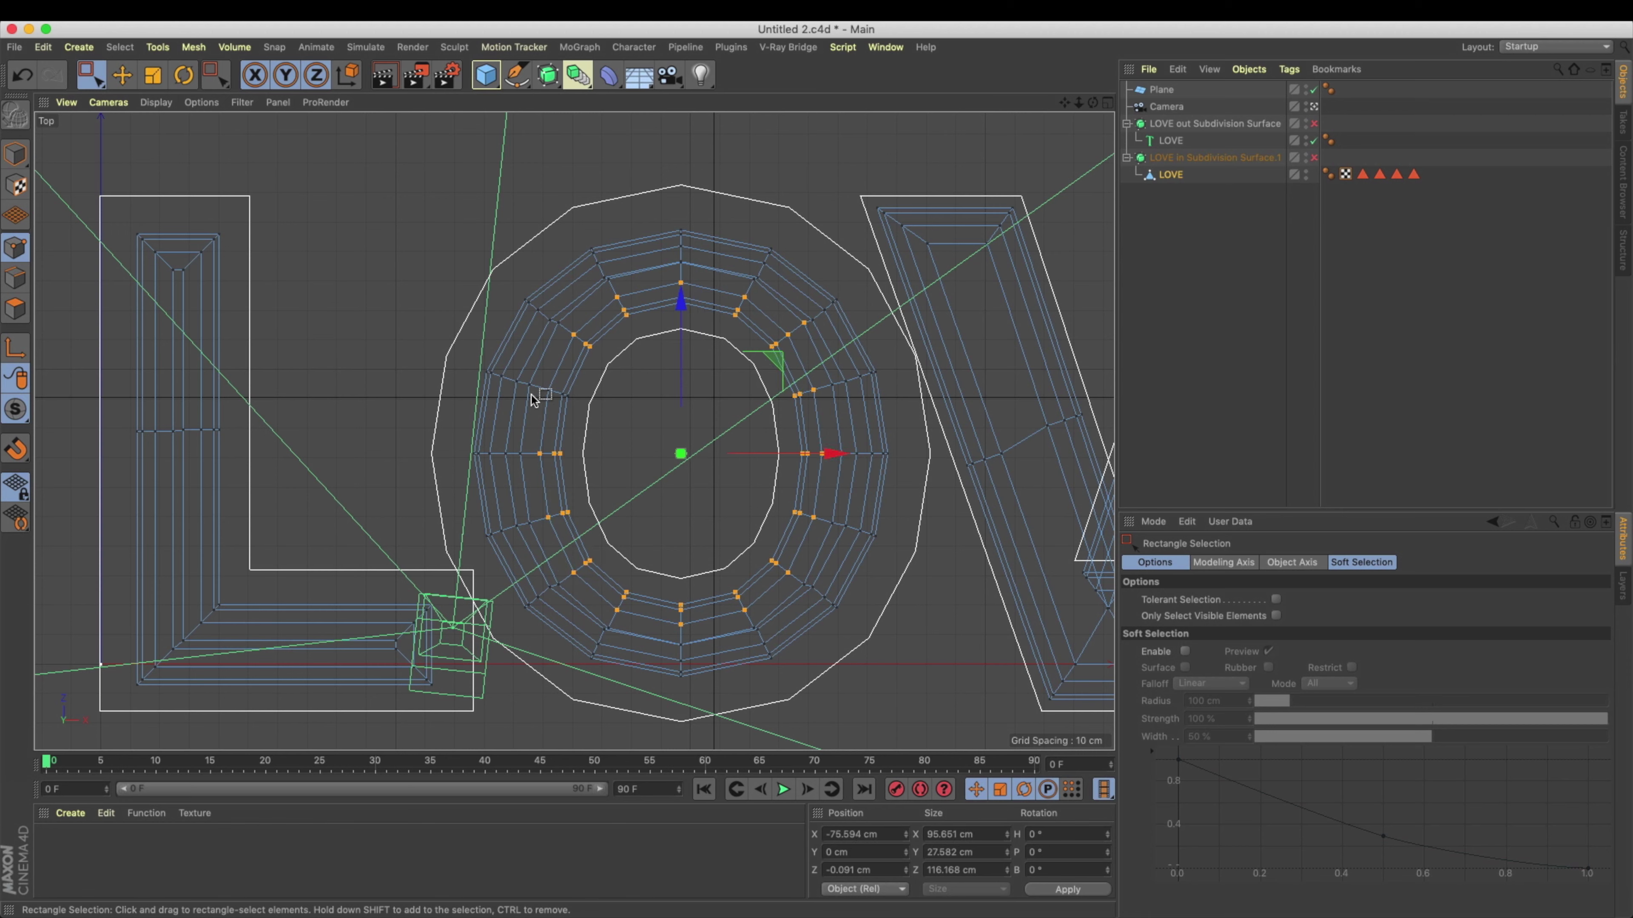
key(t)
drag(655, 444, 749, 432)
click(122, 74)
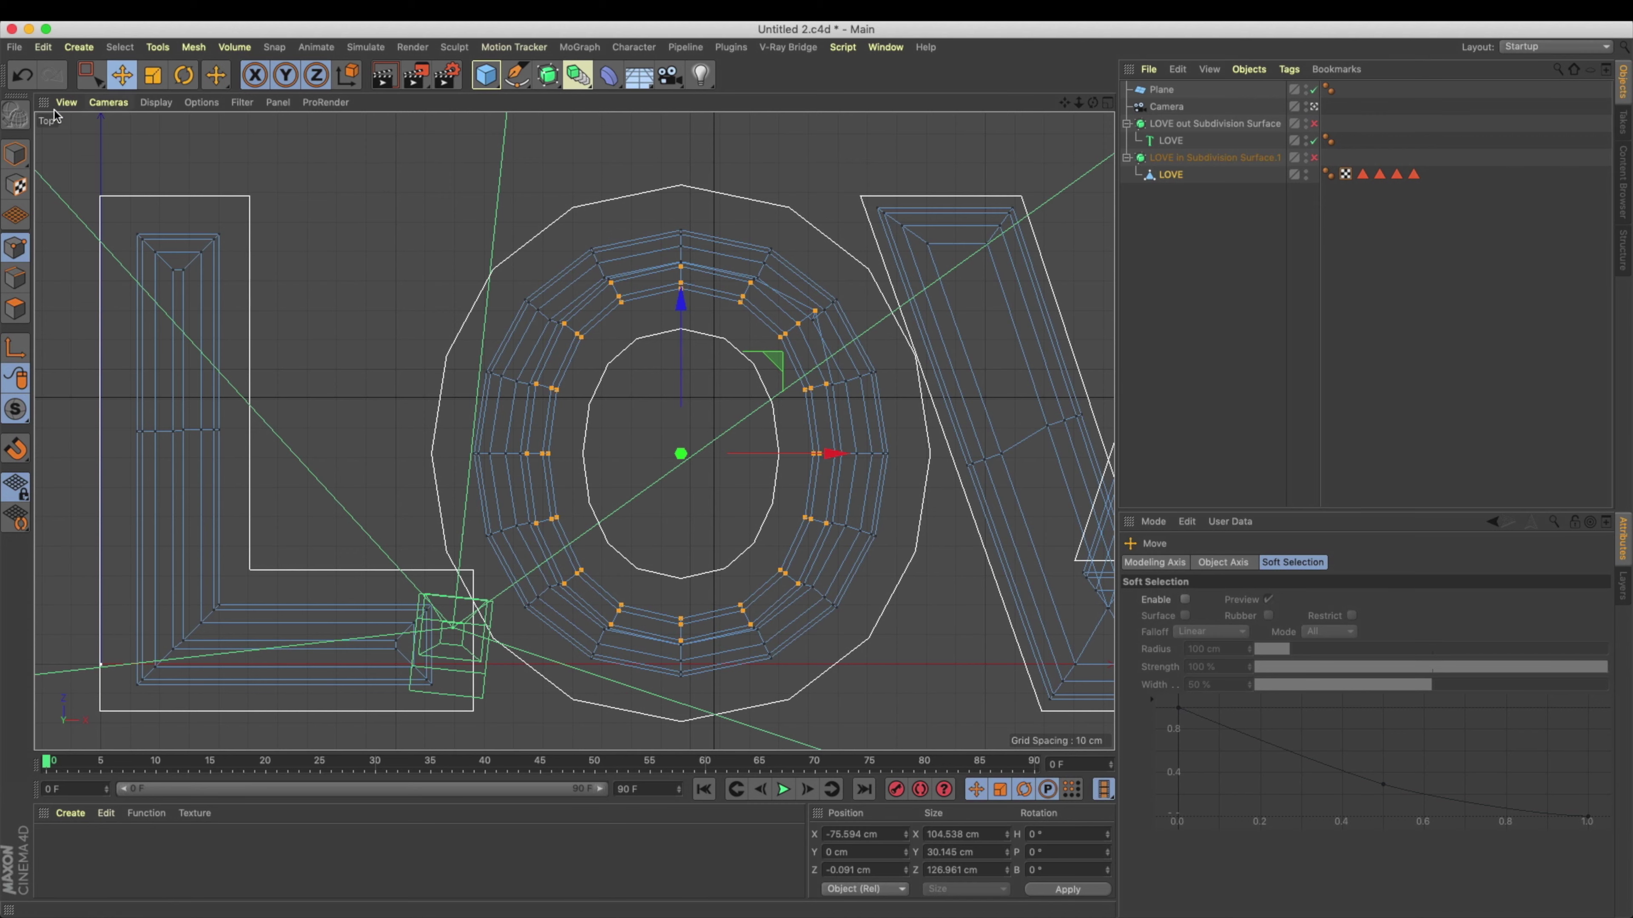
Step: Select all points of the inner V on the LOVE polygon object
click(15, 154)
alt+middle_drag(966, 332, 628, 346)
click(90, 74)
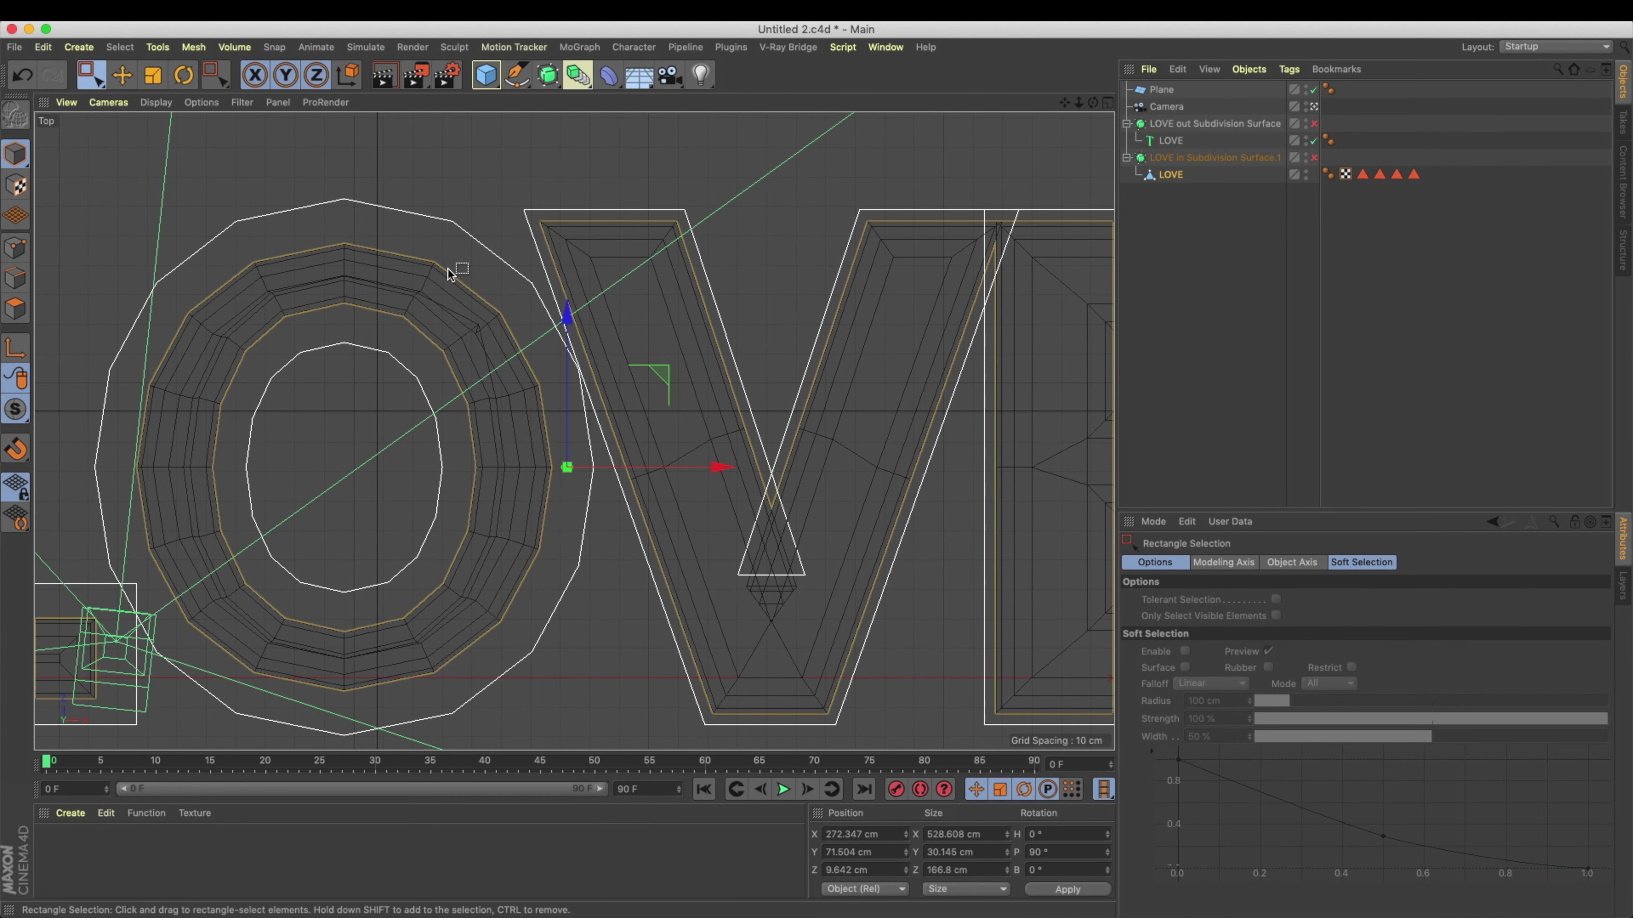
click(1170, 175)
click(16, 248)
drag(500, 178, 746, 283)
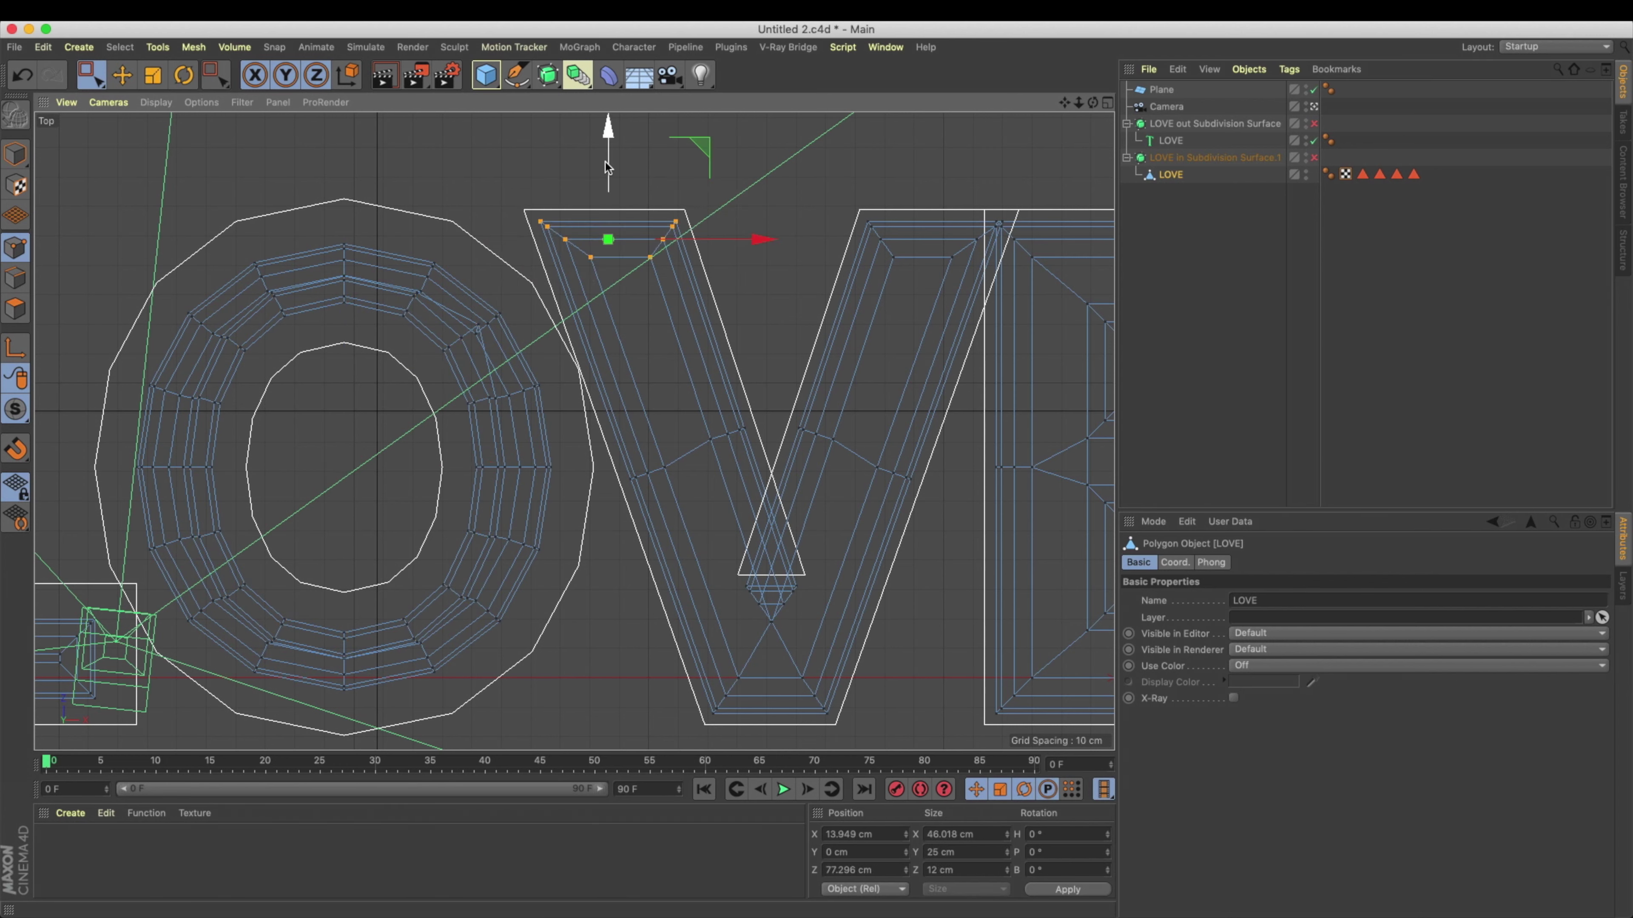
key(super+a)
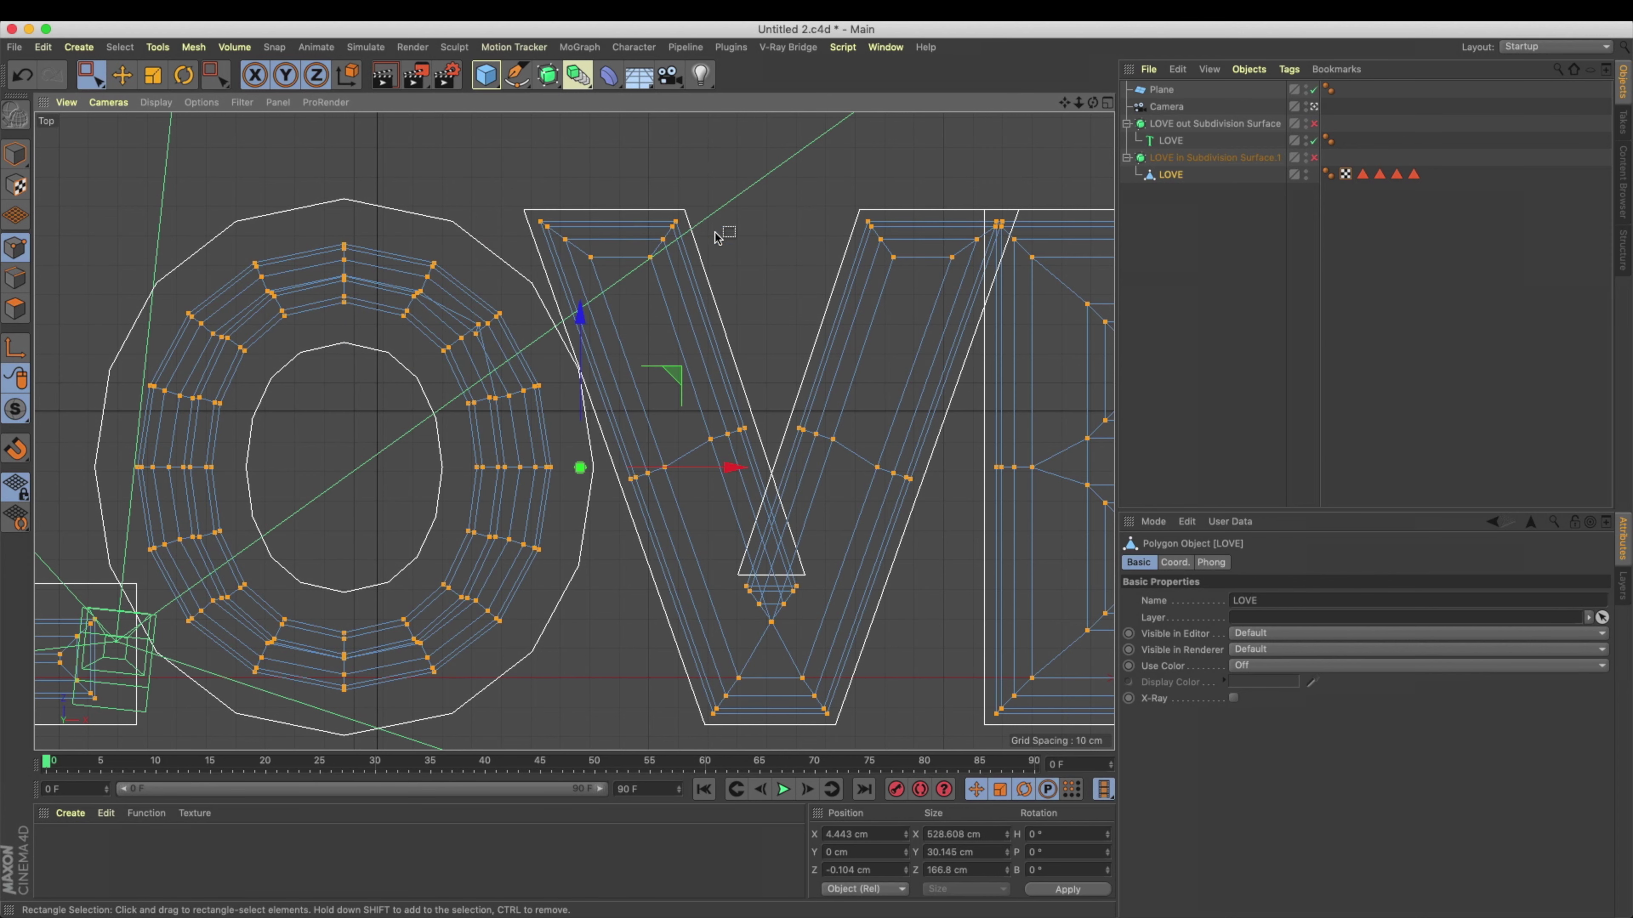
drag(550, 200, 773, 314)
drag(617, 390, 913, 753)
drag(804, 133, 1052, 328)
Step: Remove the neighbouring E's corner points from the selection and scale the inner V down to about 135 × 144 cm
ctrl+drag(1029, 261, 1007, 231)
right_click(1005, 217)
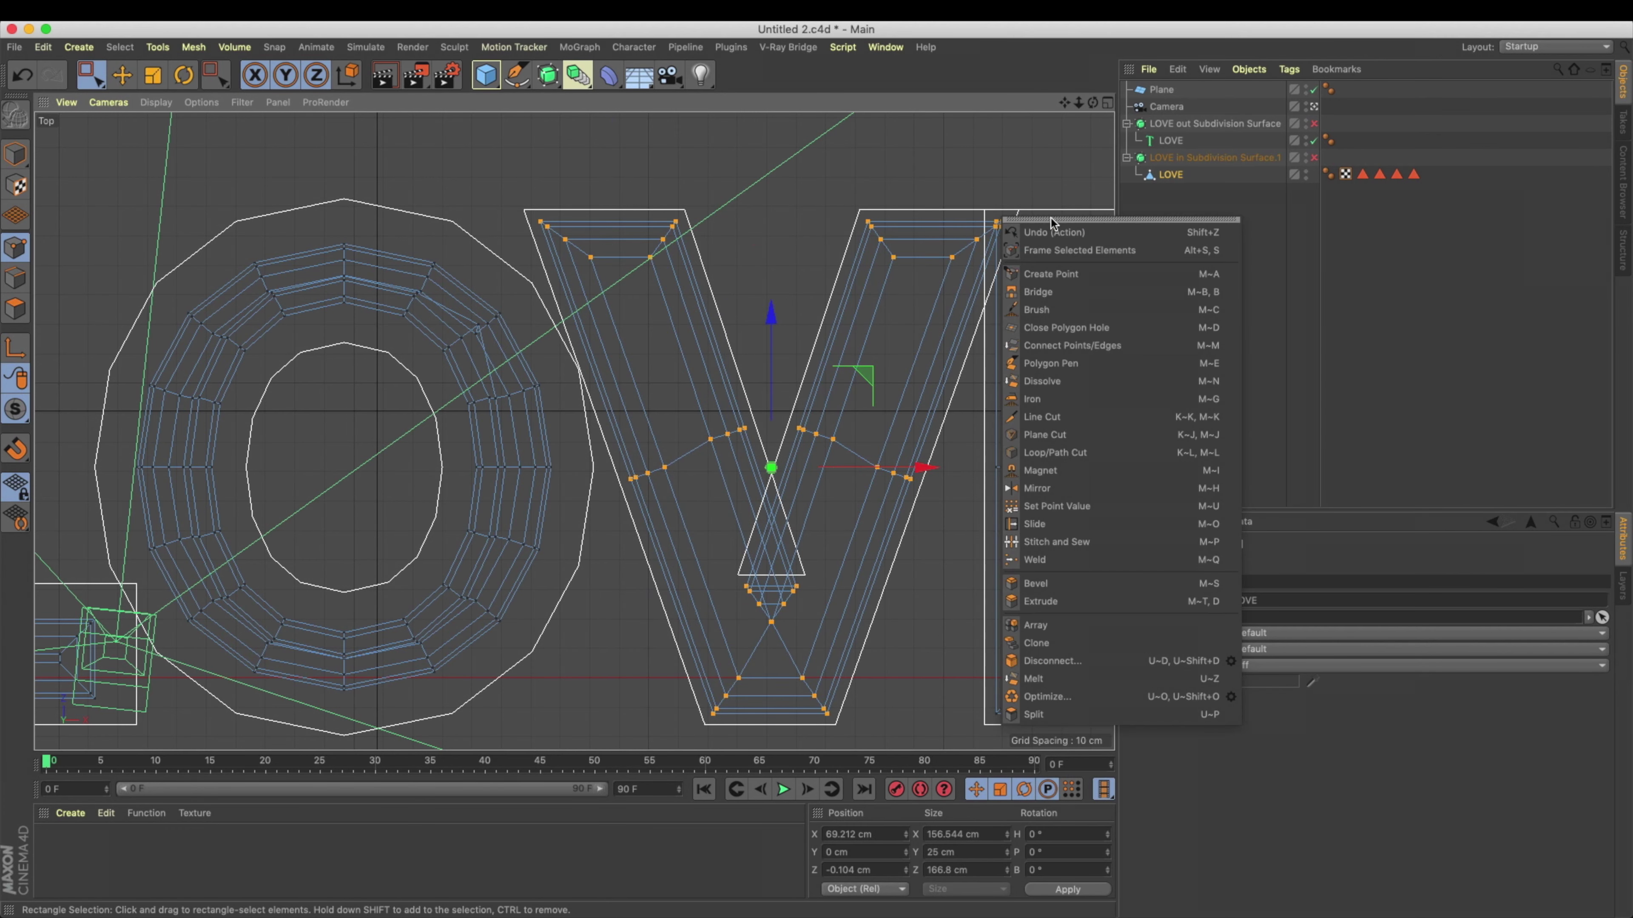
click(1021, 219)
click(1010, 209)
scroll(936, 228, up, 10)
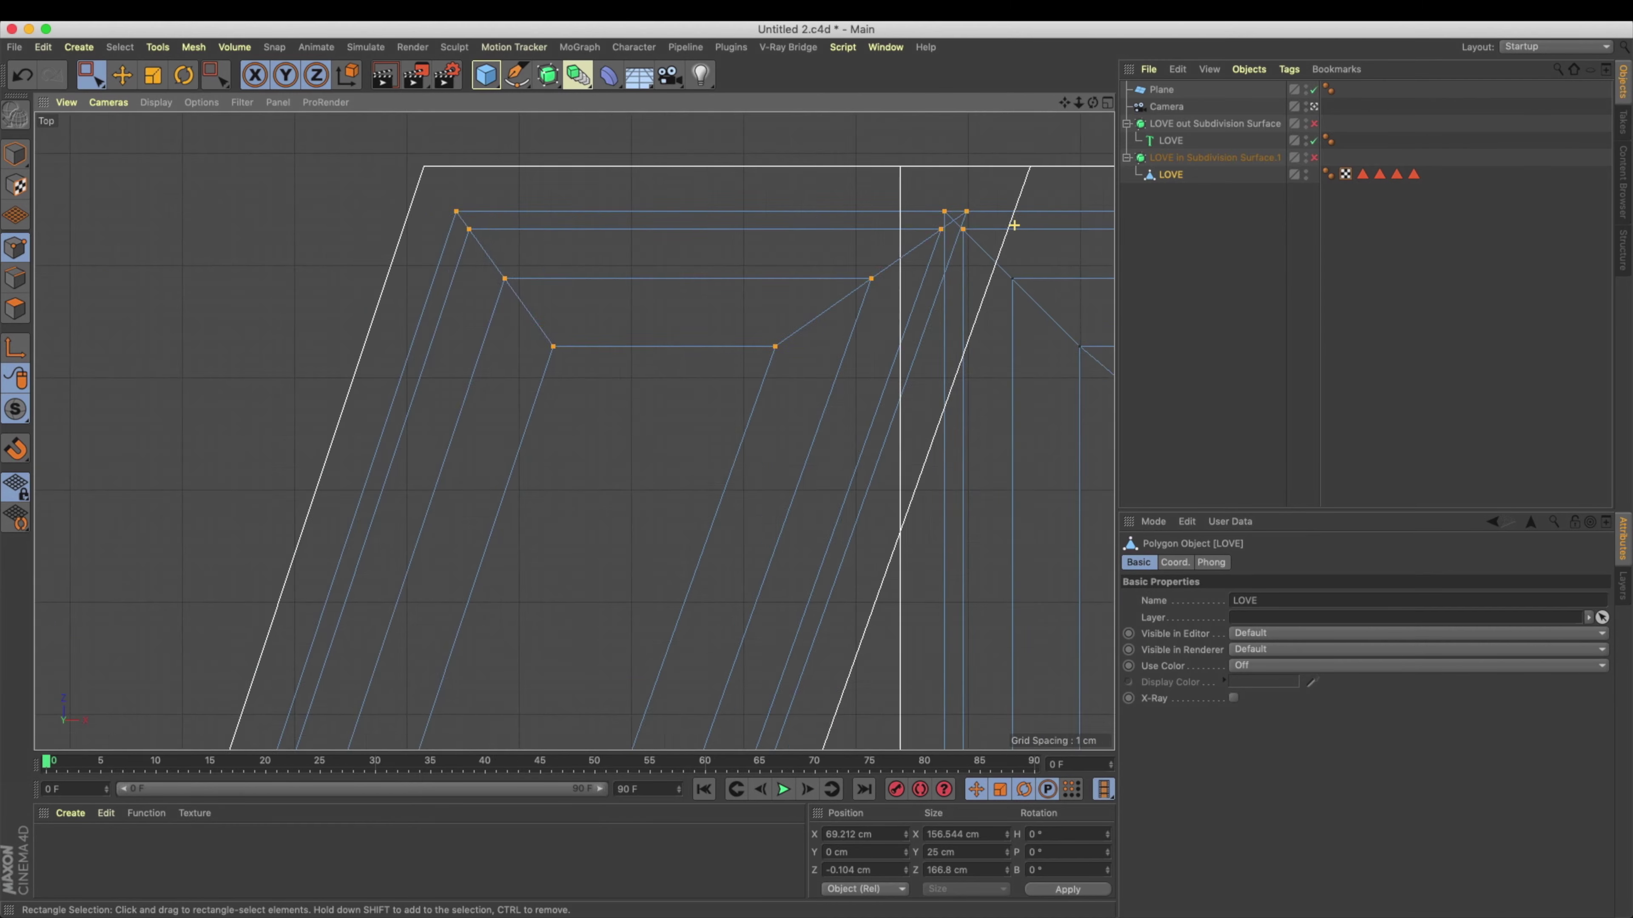
scroll(866, 247, down, 10)
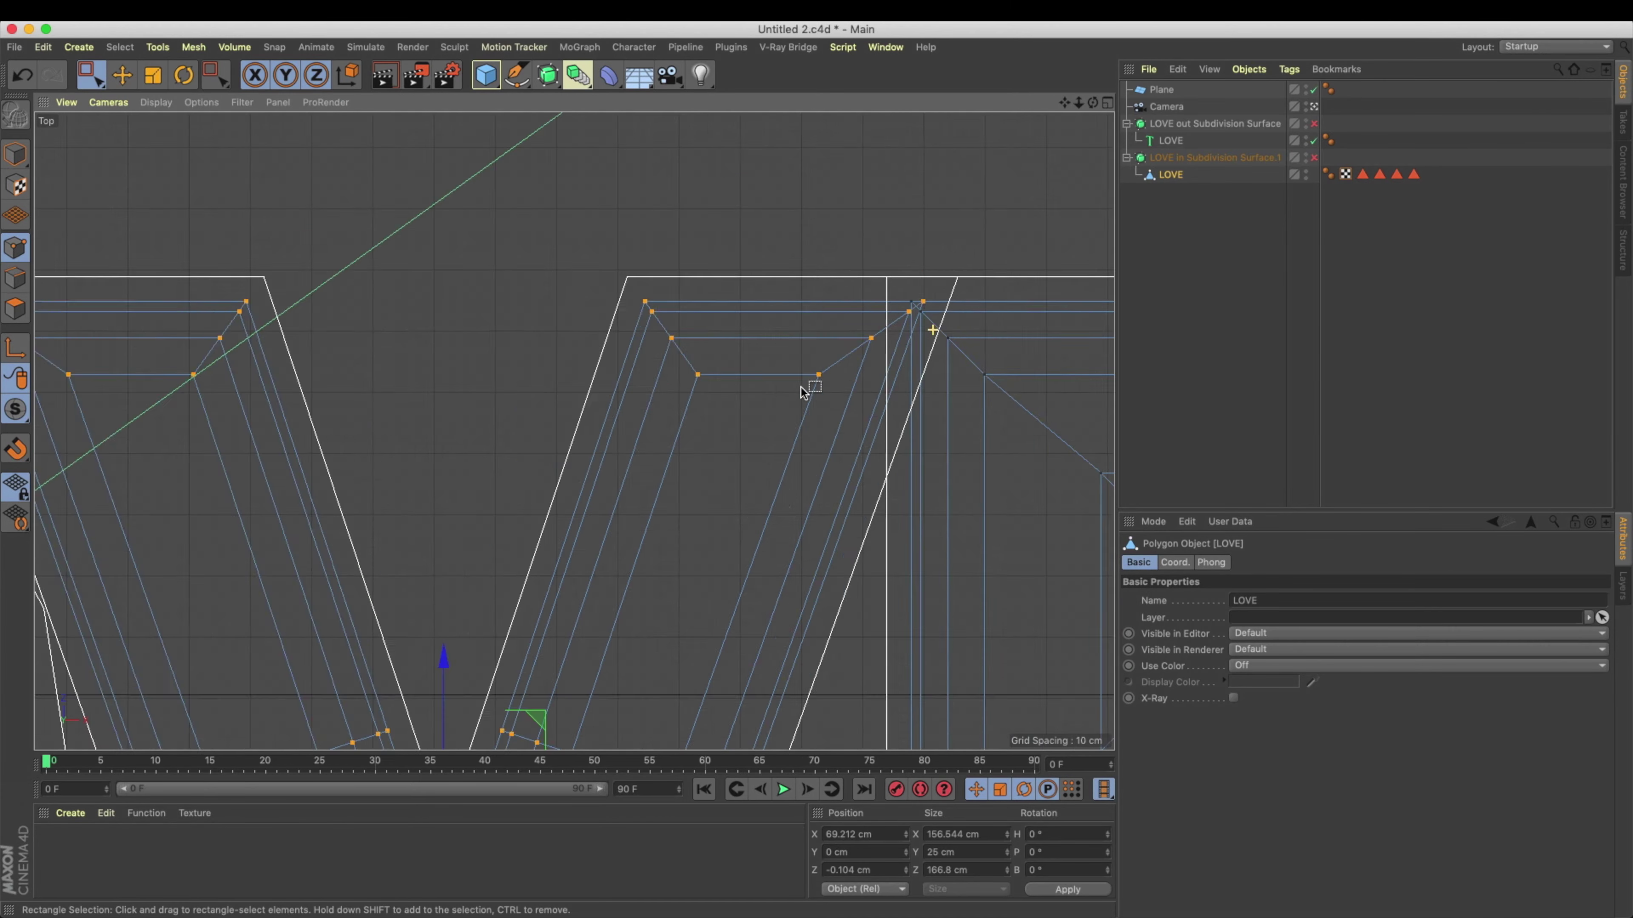
key(r)
key(t)
drag(839, 361, 757, 399)
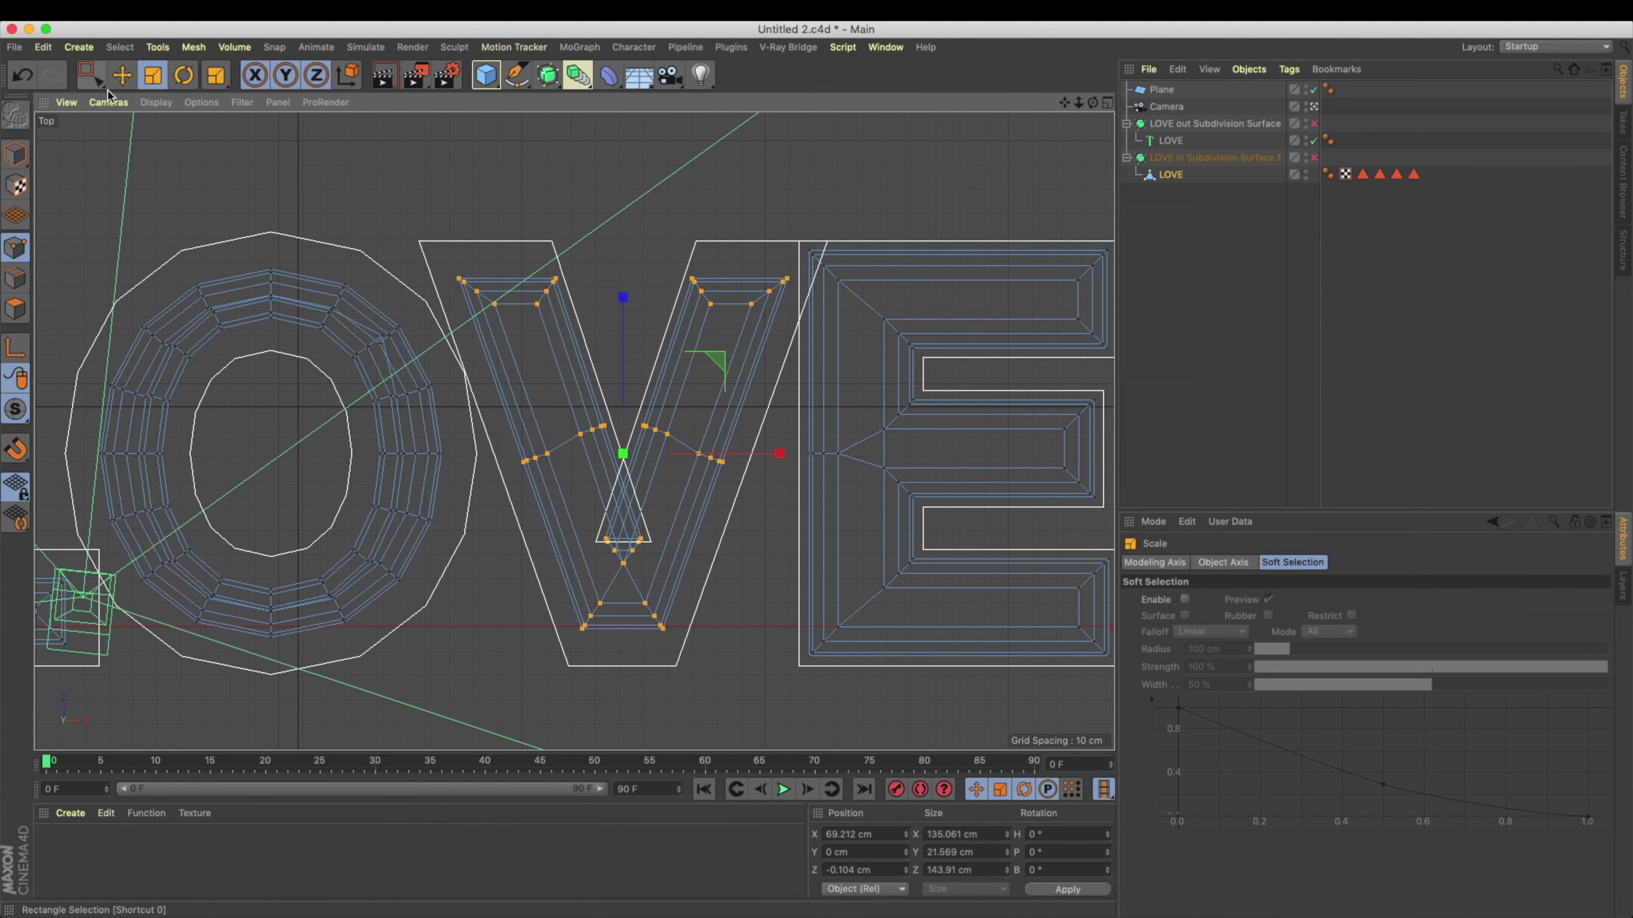
Step: Select the points along the inner V's inside edges and notch and move them down
click(100, 79)
drag(515, 260, 606, 389)
shift+drag(600, 466, 601, 468)
shift+drag(662, 566, 594, 524)
shift+drag(683, 254, 757, 307)
drag(642, 277, 642, 300)
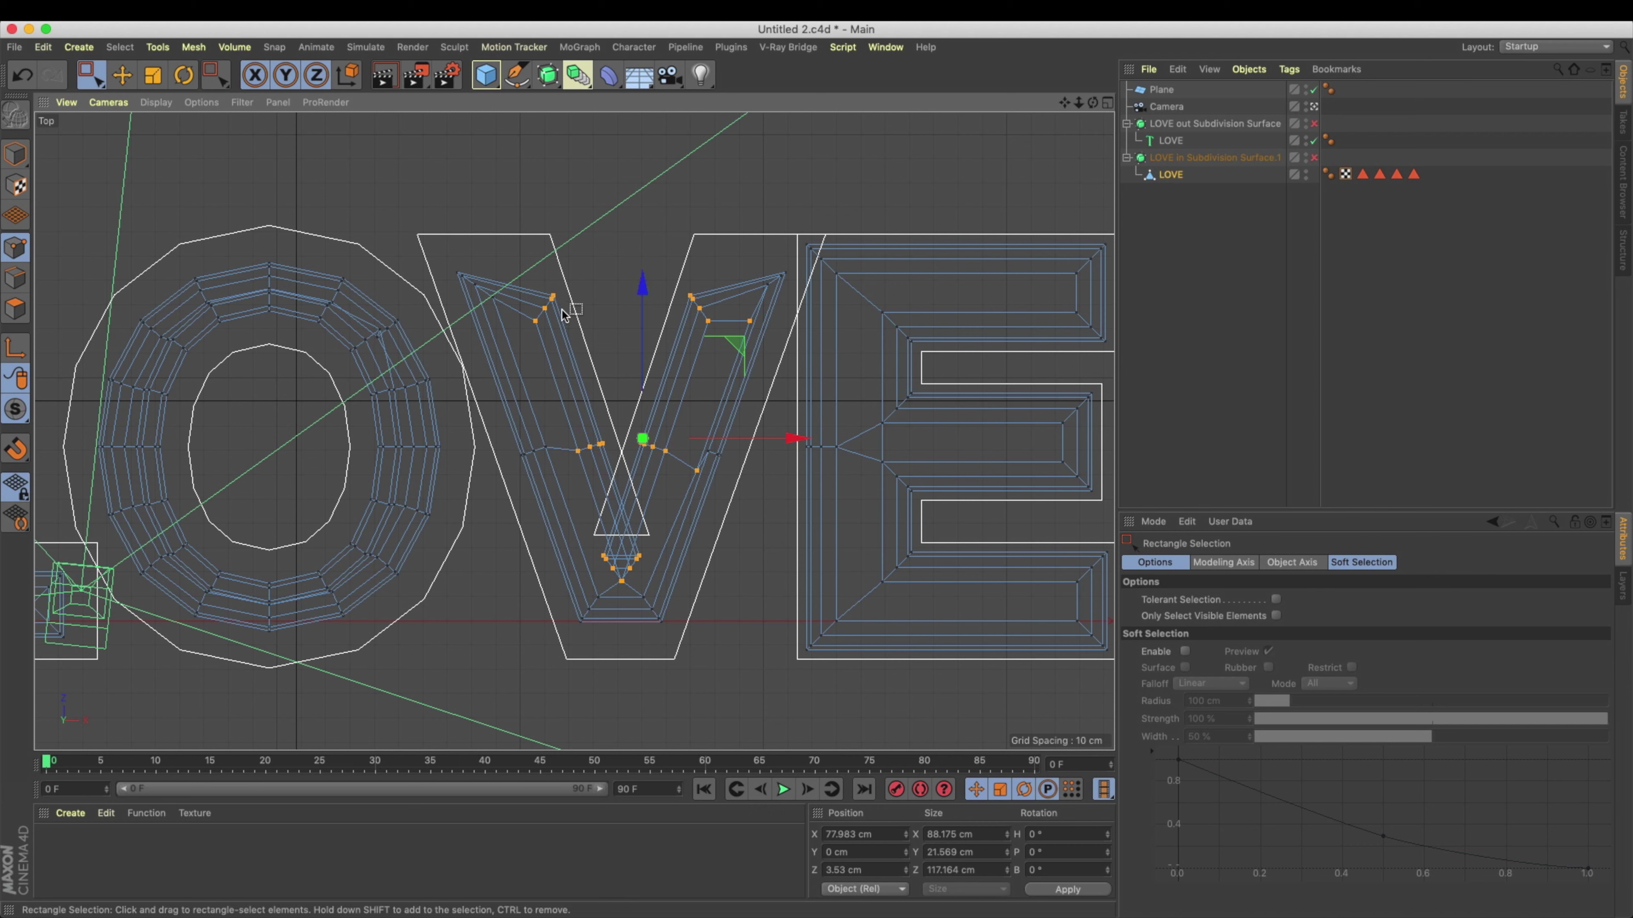
Step: Move the inside top corner points of the inner V's left arm up and those of its right arm up and outward
drag(510, 270, 648, 370)
drag(547, 246, 546, 218)
drag(659, 238, 727, 342)
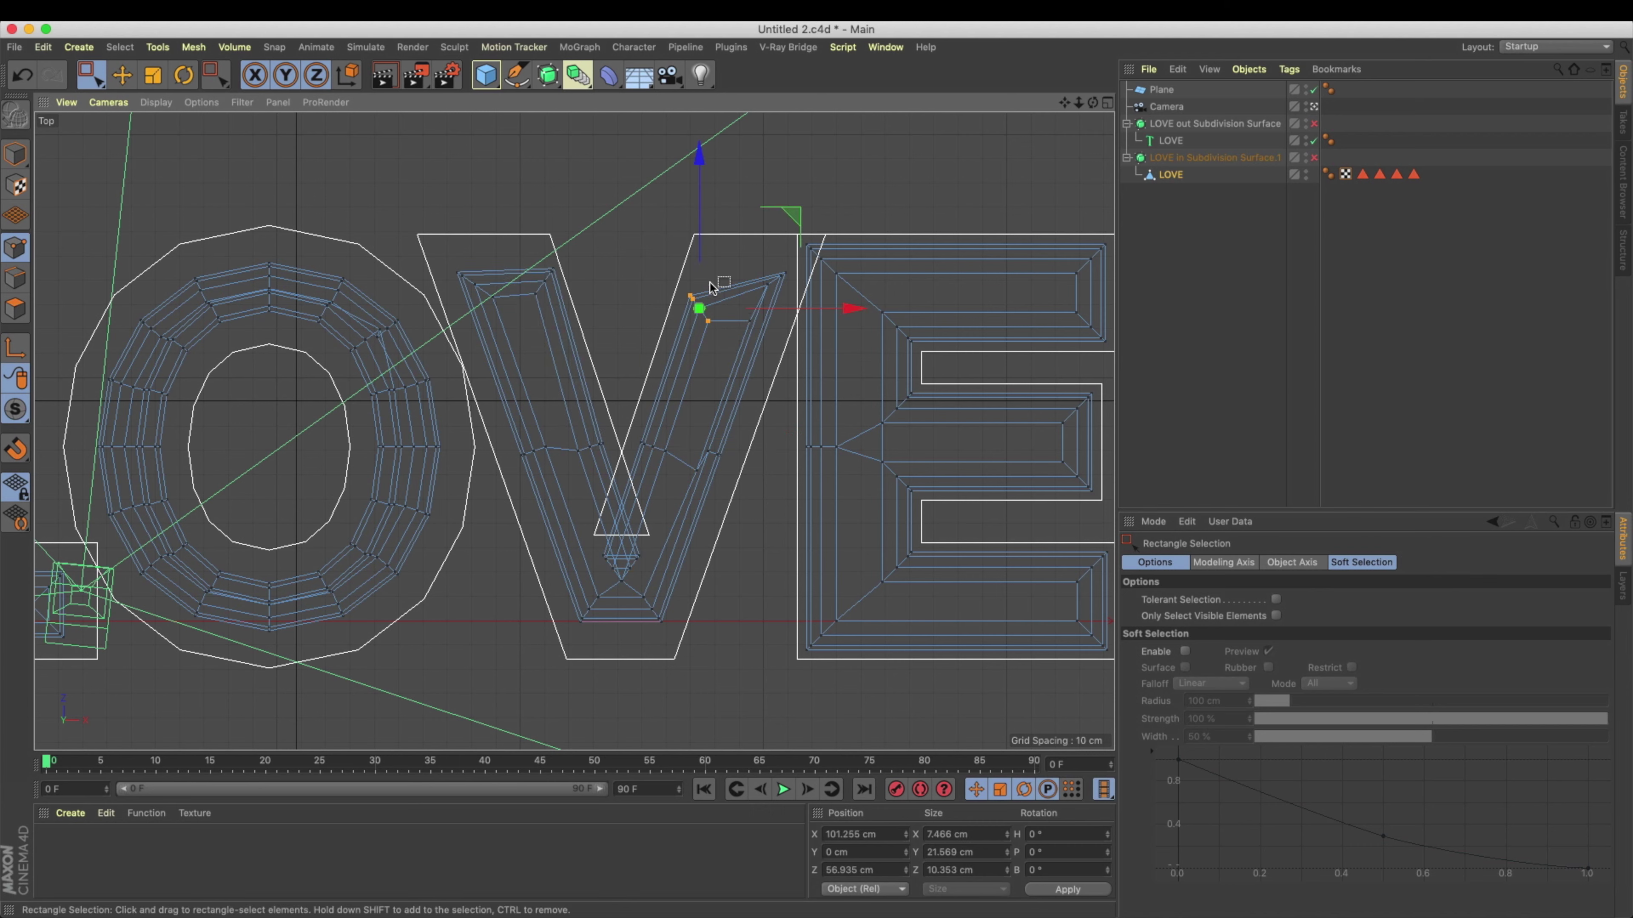
drag(705, 207, 705, 185)
drag(830, 295, 855, 295)
Step: Shift the middle points of the inner V's right arm to the right and those of its left arm to the left
drag(626, 408, 673, 494)
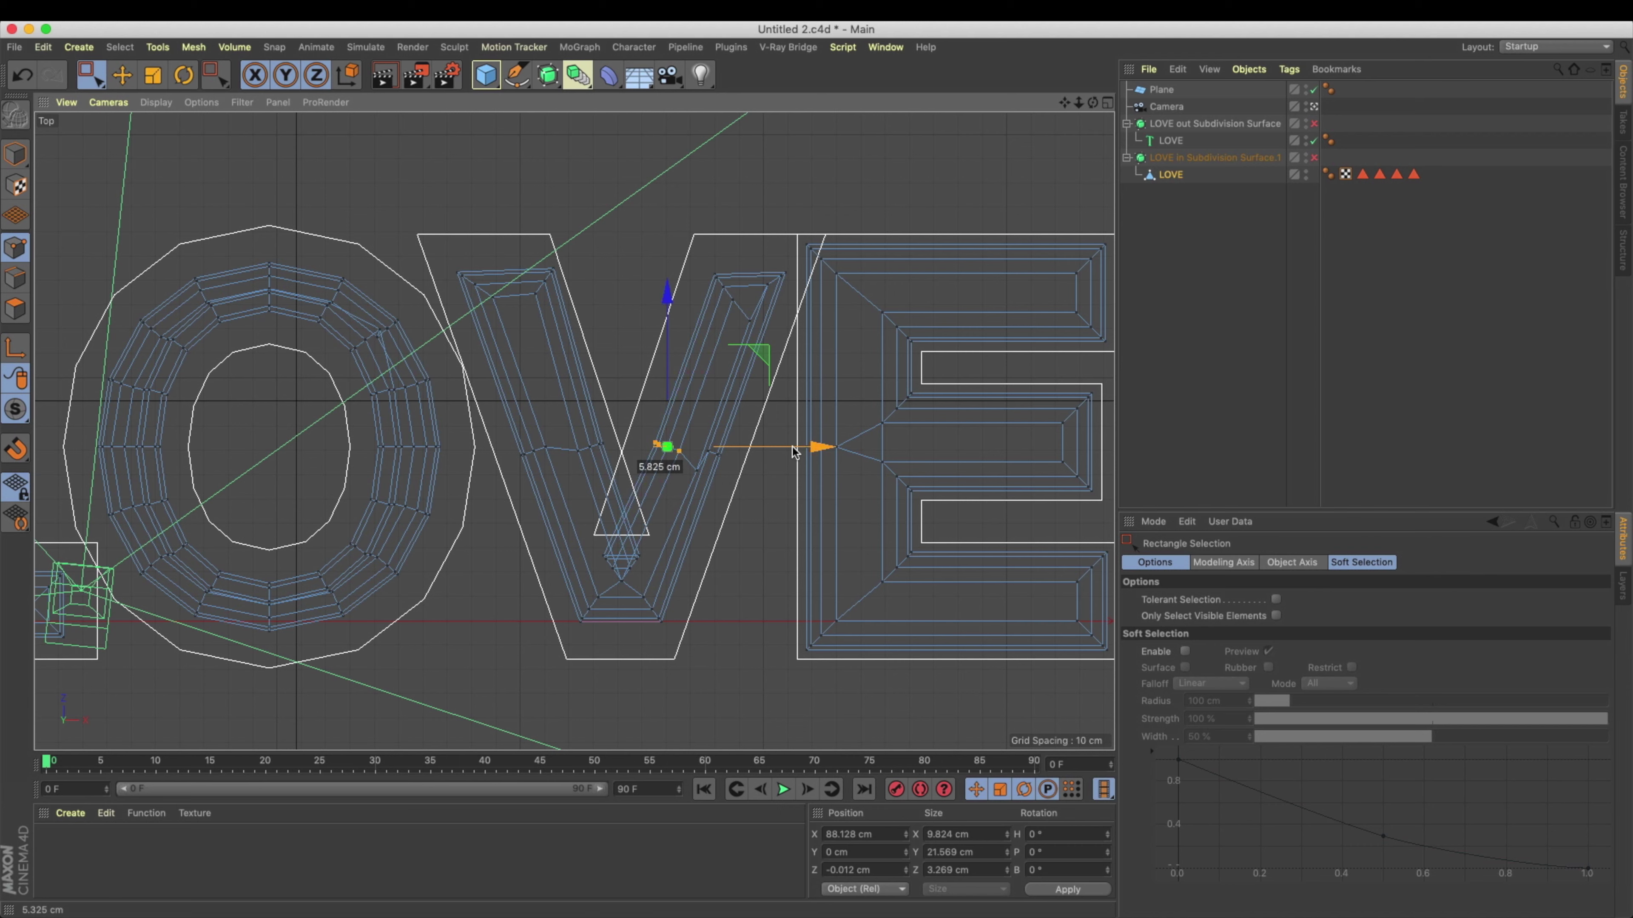
drag(541, 382, 611, 464)
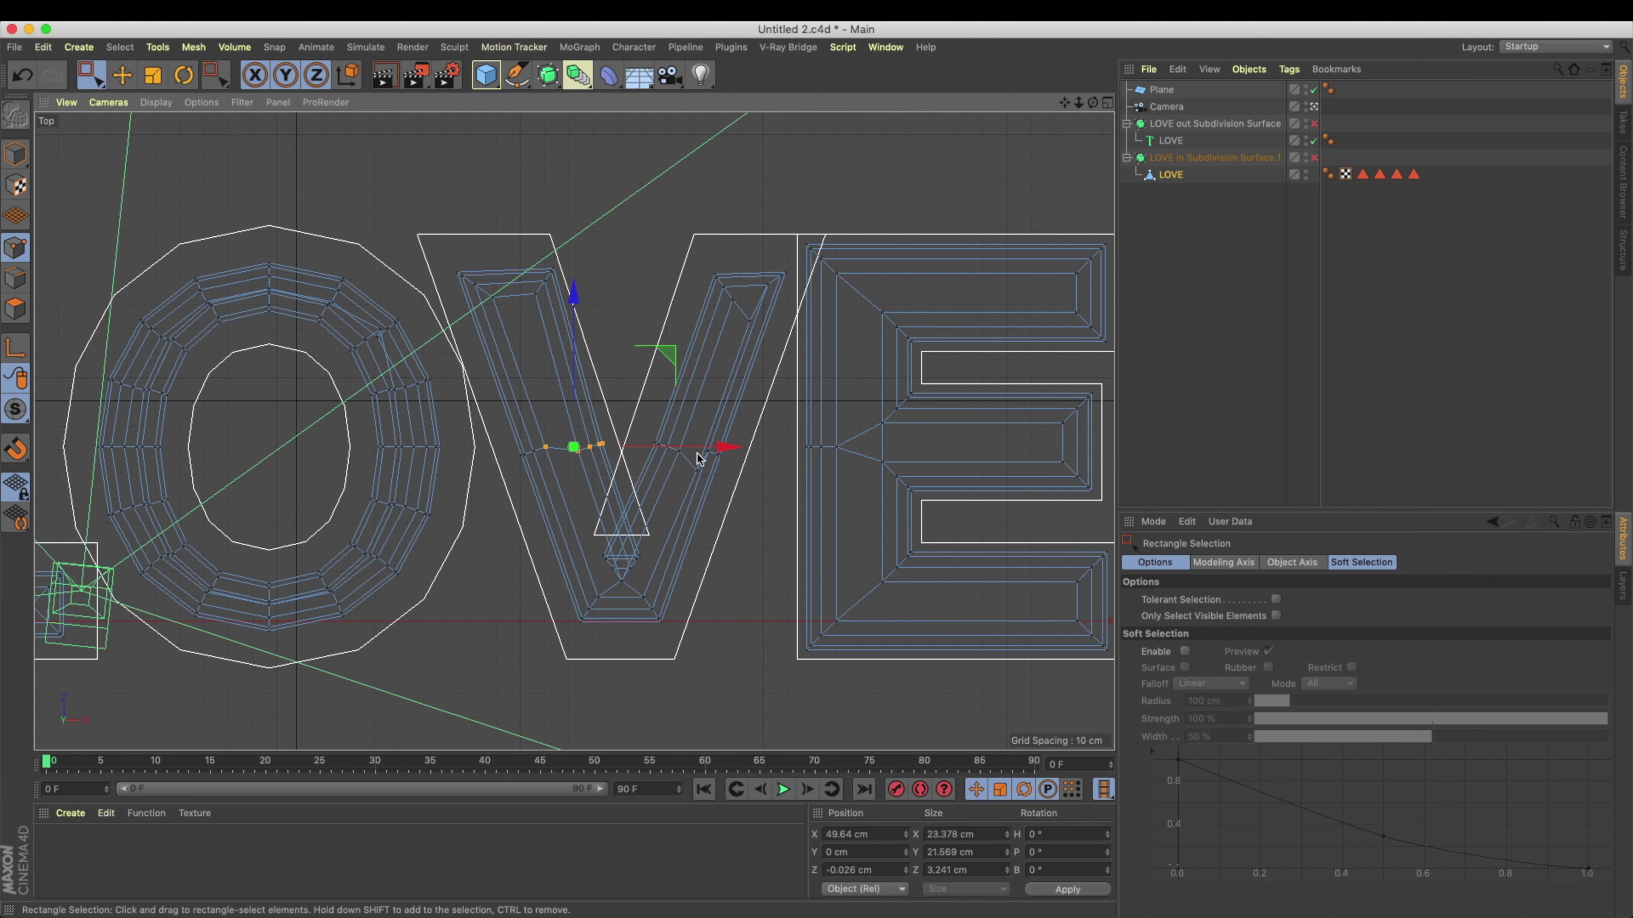
mouse_move(534, 415)
mouse_down()
mouse_move(627, 469)
mouse_move(615, 473)
mouse_up()
drag(727, 451, 714, 451)
Step: Nudge the inner V's left arm inside middle points down and shift its top inside points to the left
drag(564, 438, 613, 485)
drag(579, 330, 578, 327)
drag(559, 257, 511, 298)
drag(674, 281, 658, 287)
Step: Move the inner V's notch and tip points down and raise its bottom edge points
alt+middle_drag(670, 409, 660, 346)
drag(514, 421, 697, 615)
drag(612, 371, 616, 393)
drag(543, 538, 679, 623)
drag(611, 517, 611, 494)
Step: Pull the inner E's outline inward by moving its left edge points right and its top edge points down
alt+middle_drag(763, 238, 635, 291)
drag(655, 194, 723, 716)
drag(621, 188, 998, 276)
drag(829, 196, 825, 218)
Step: Shorten the inner E's upper bar by moving its end points left and raise the bar's lower edge points
drag(969, 312, 1021, 301)
drag(956, 349, 1032, 357)
drag(838, 182, 838, 171)
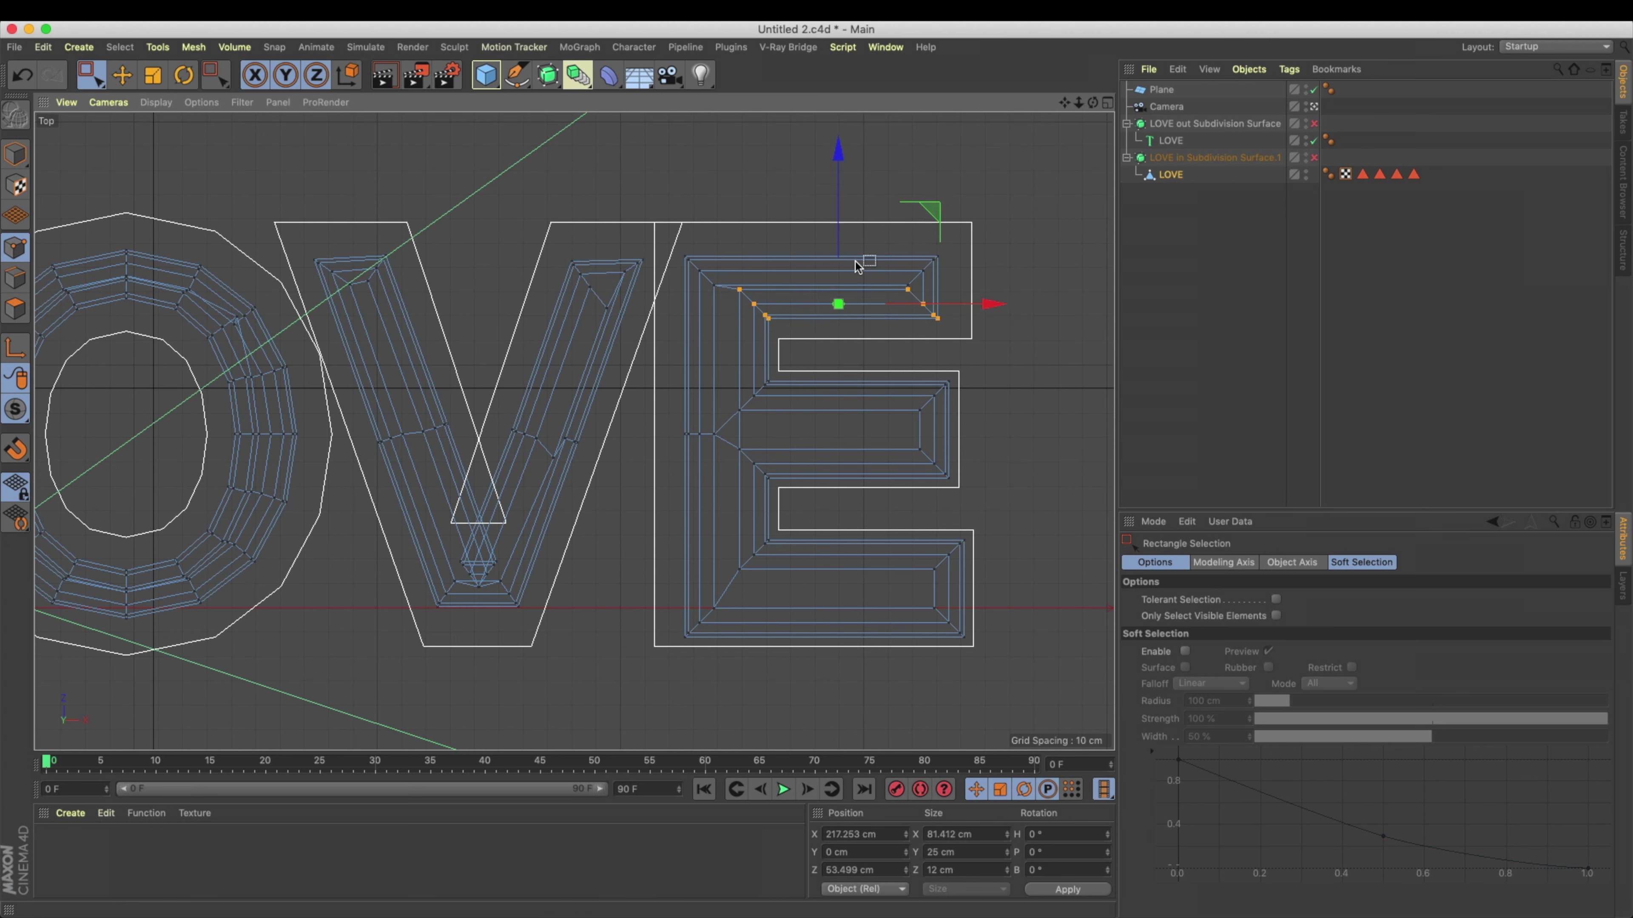
drag(761, 310, 1022, 358)
drag(851, 193, 851, 188)
Step: Shift the inner corner and vertical edge points of the E's upper notch to the left
drag(782, 295, 756, 389)
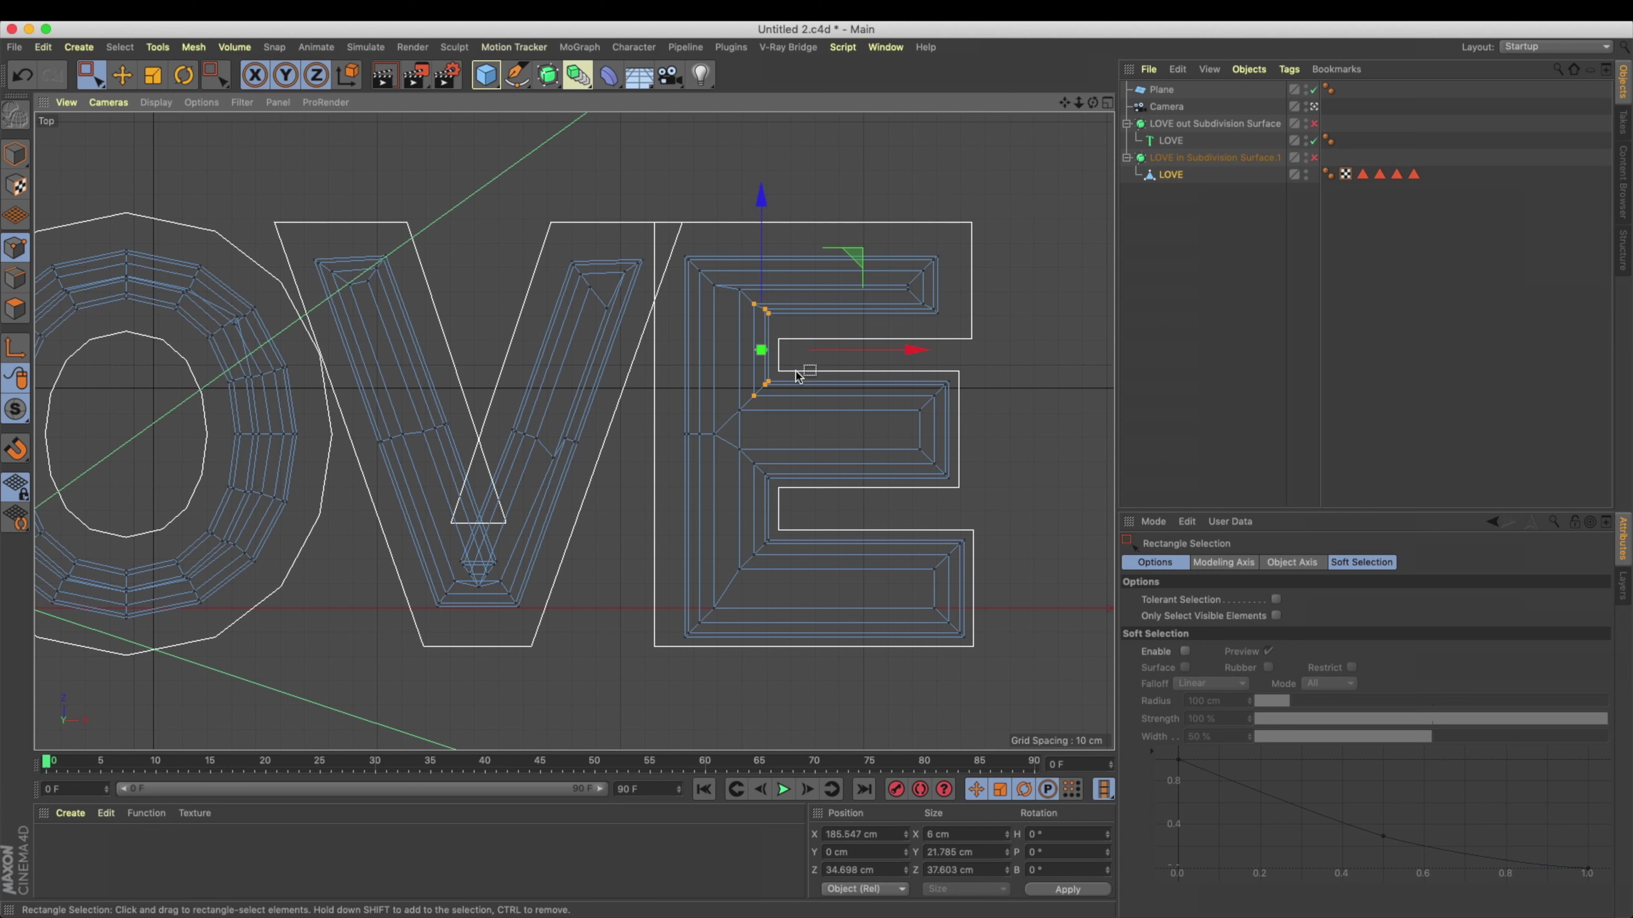
drag(855, 353, 848, 354)
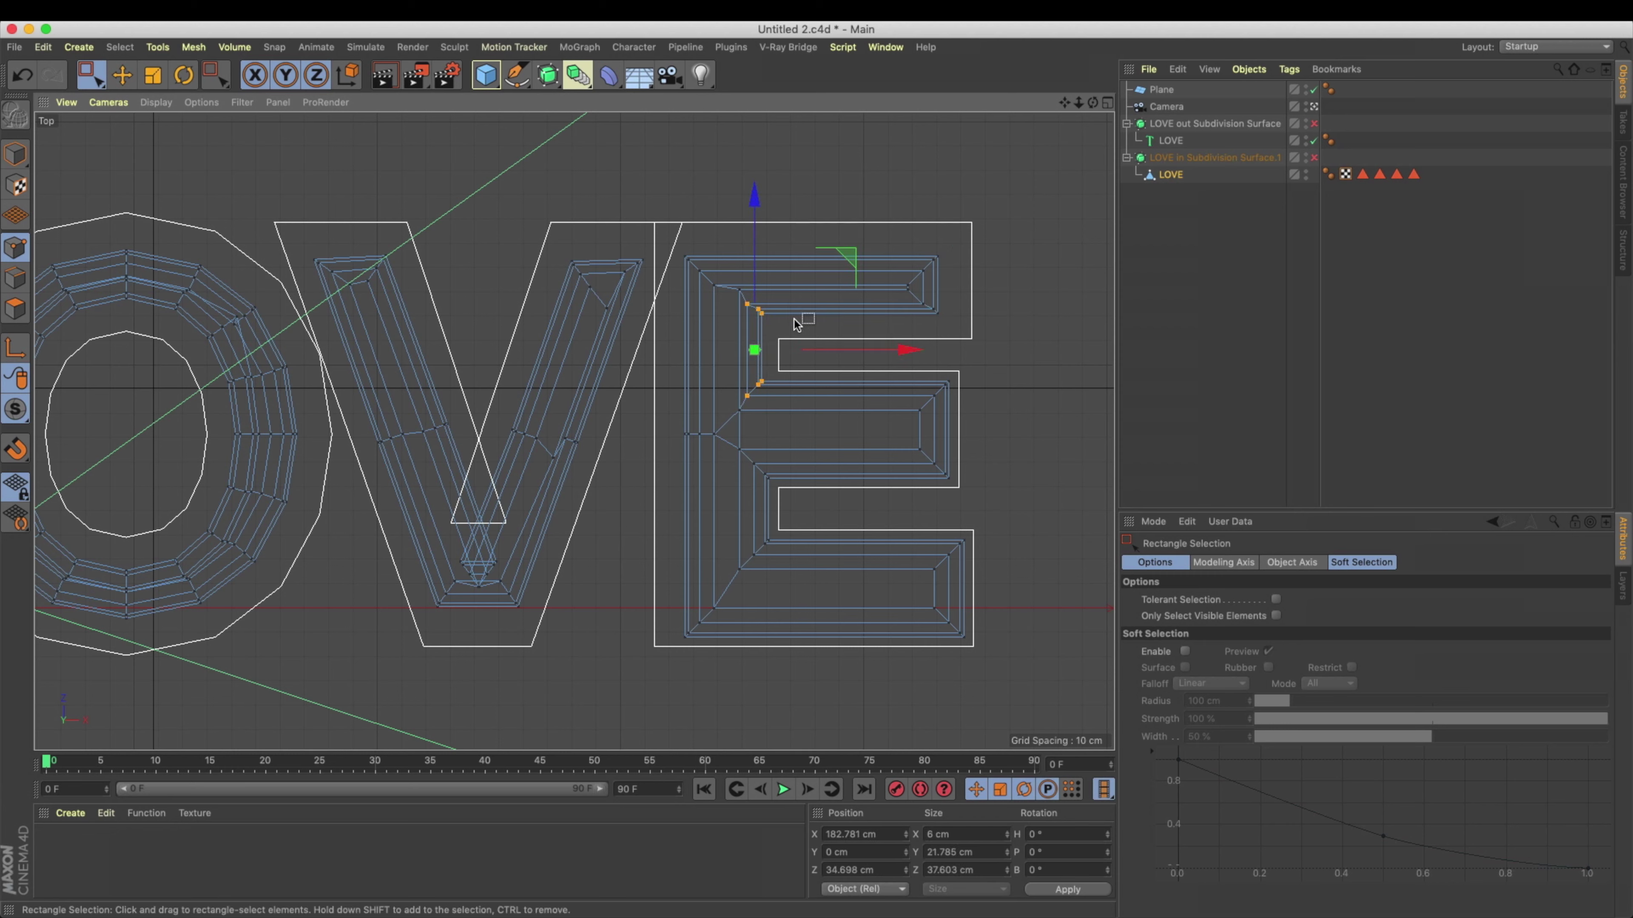
drag(717, 264, 775, 418)
drag(872, 357, 864, 358)
Step: Slim and shorten the inner E's middle bar, moving its upper edge down, its end left and its lower edge up
drag(726, 371, 1052, 410)
drag(829, 274, 840, 290)
drag(896, 377, 1030, 445)
drag(739, 457, 1054, 511)
drag(841, 407, 841, 401)
drag(711, 431, 1026, 505)
drag(823, 344, 823, 329)
Step: Shift the inner corner and vertical edge points of the E's lower notch to the left, undoing the misplaced attempt
drag(749, 429, 811, 589)
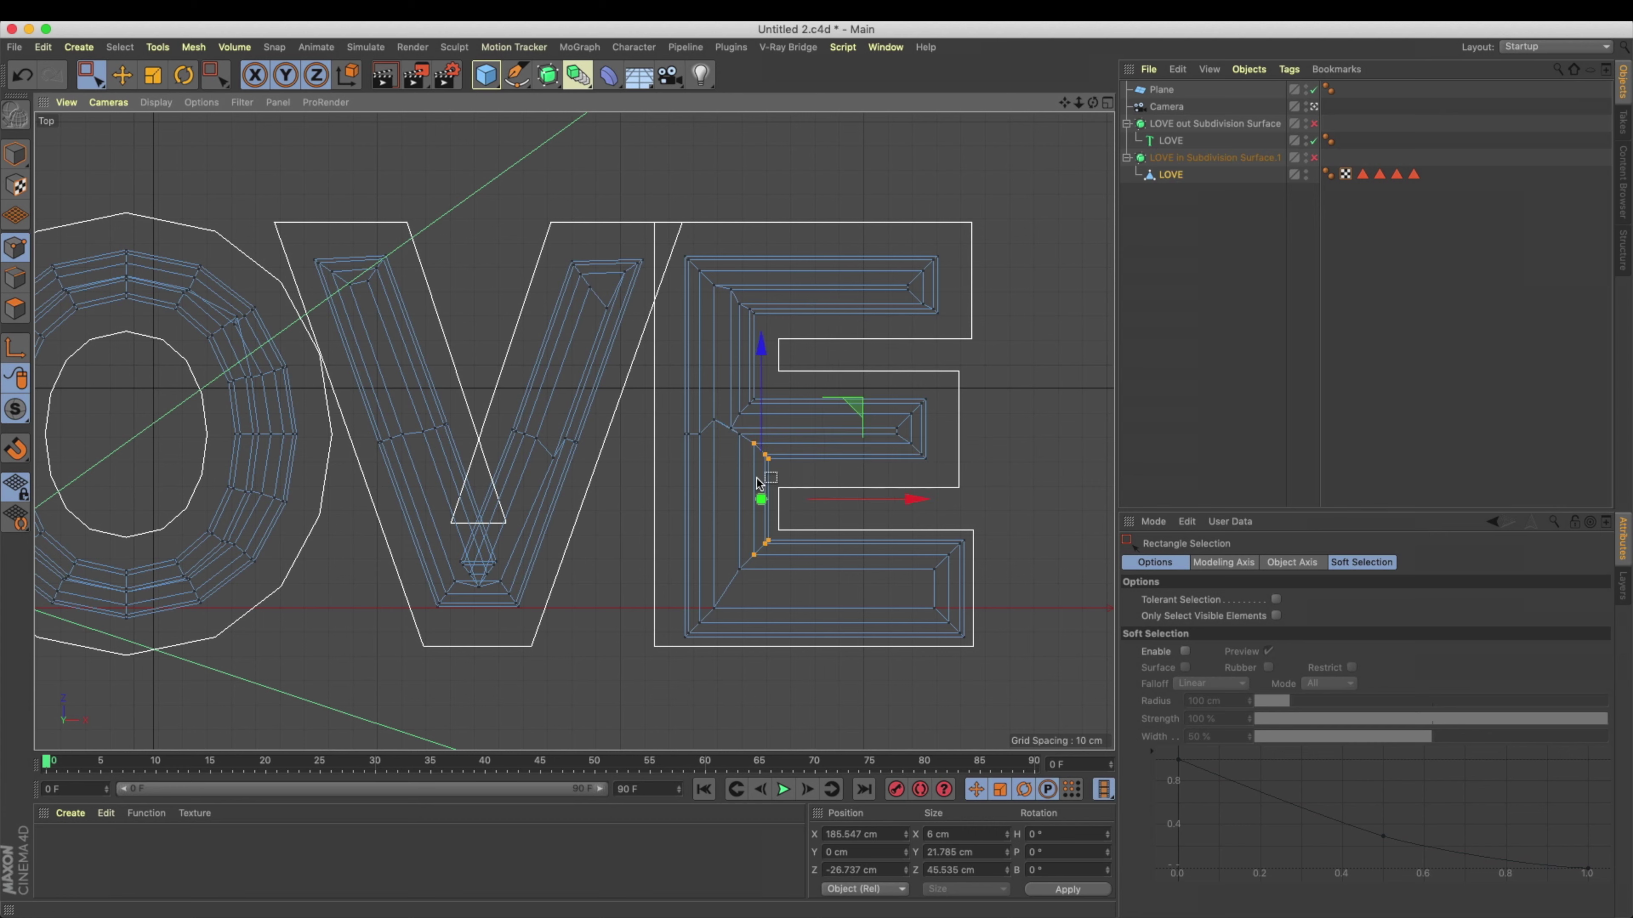
drag(736, 423, 812, 613)
drag(903, 502, 897, 501)
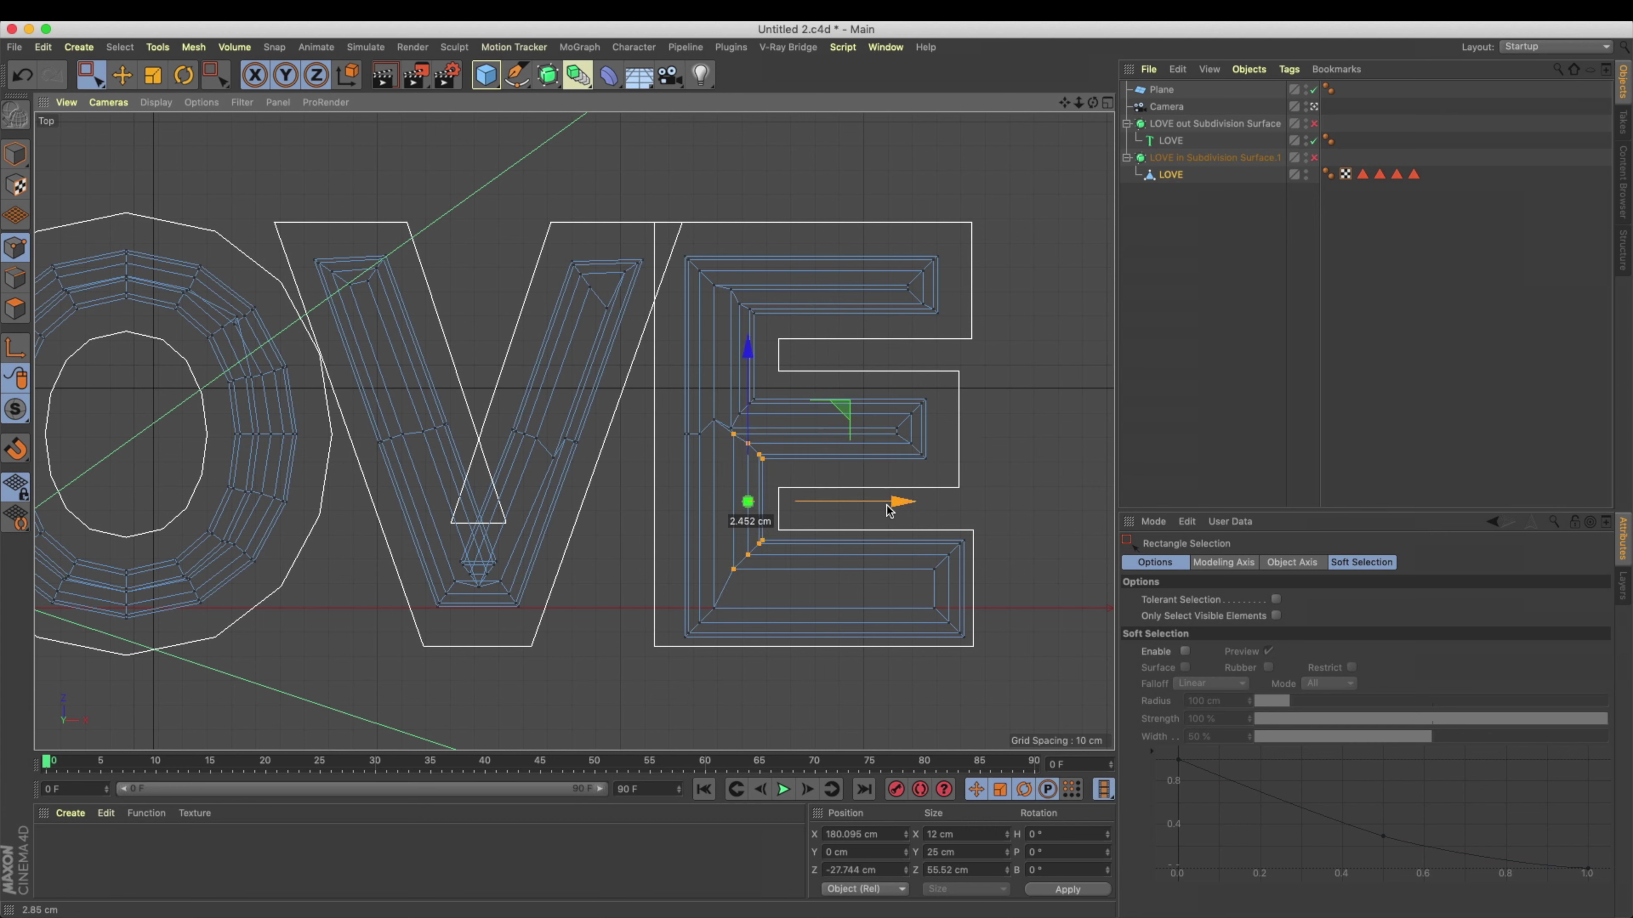
mouse_move(744, 430)
mouse_down()
mouse_move(816, 555)
mouse_move(744, 433)
mouse_up()
key(super+z)
drag(893, 500, 886, 501)
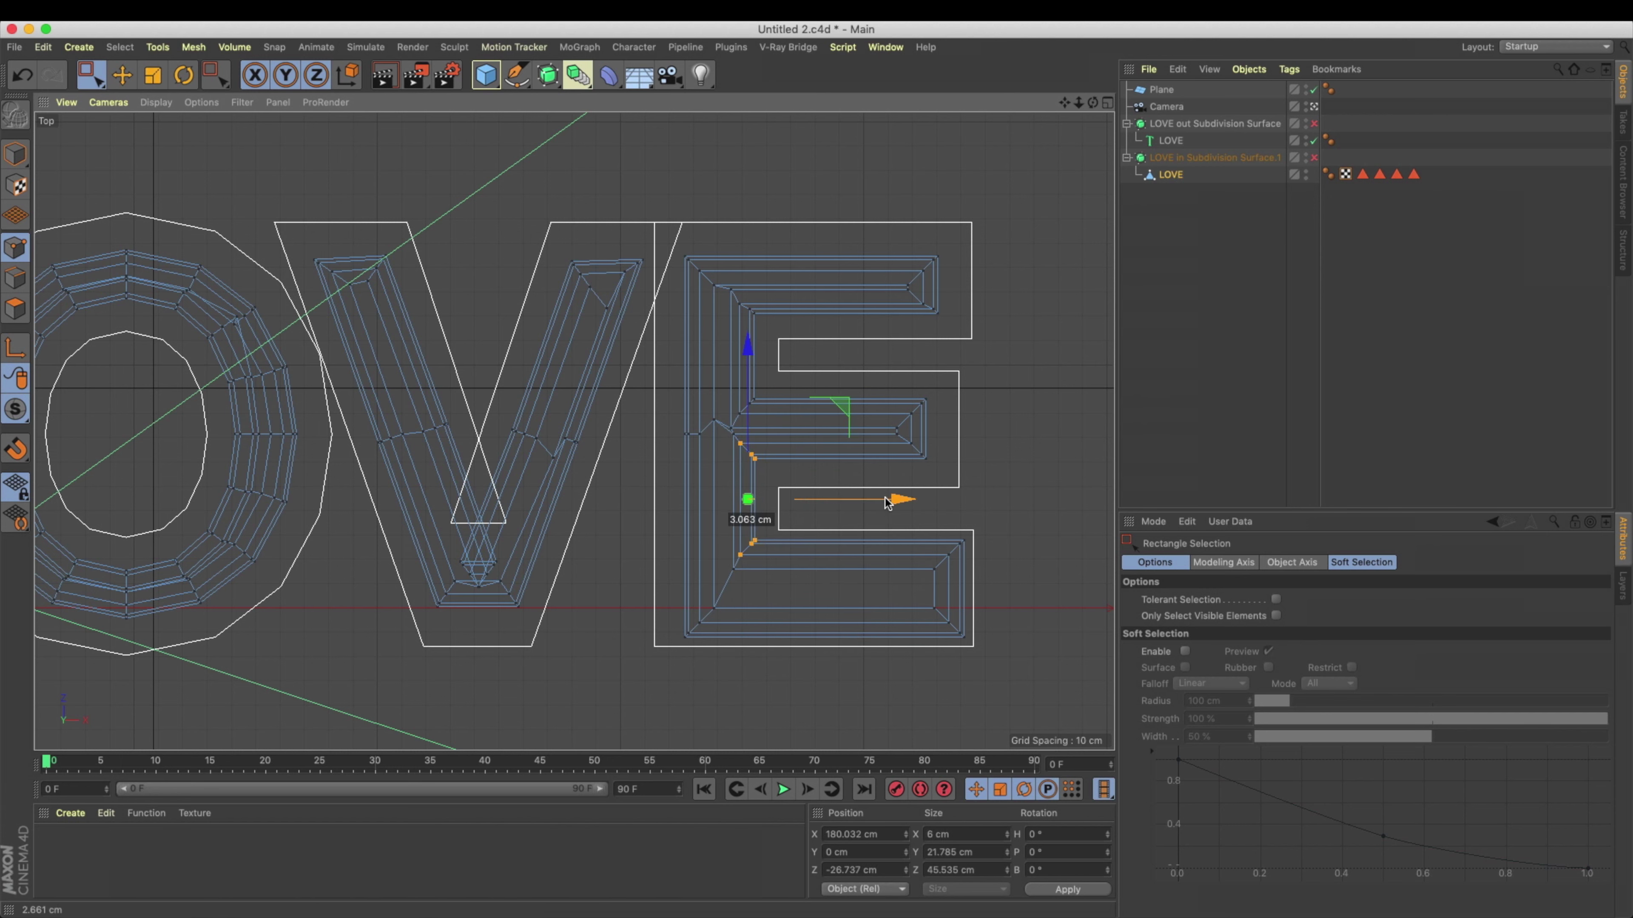
drag(813, 587, 746, 440)
drag(885, 502, 882, 503)
Step: Slim and shorten the inner E's lower bar, moving its upper edge down, its end left and its bottom edge up
scroll(913, 508, down, 2)
drag(1056, 482, 704, 576)
drag(846, 417, 848, 435)
drag(1012, 495, 910, 618)
drag(1047, 571, 645, 558)
Step: Raise the inner E's lower bar corner points and its end centre points slightly to even out the bar
drag(808, 531, 729, 563)
drag(797, 506, 712, 582)
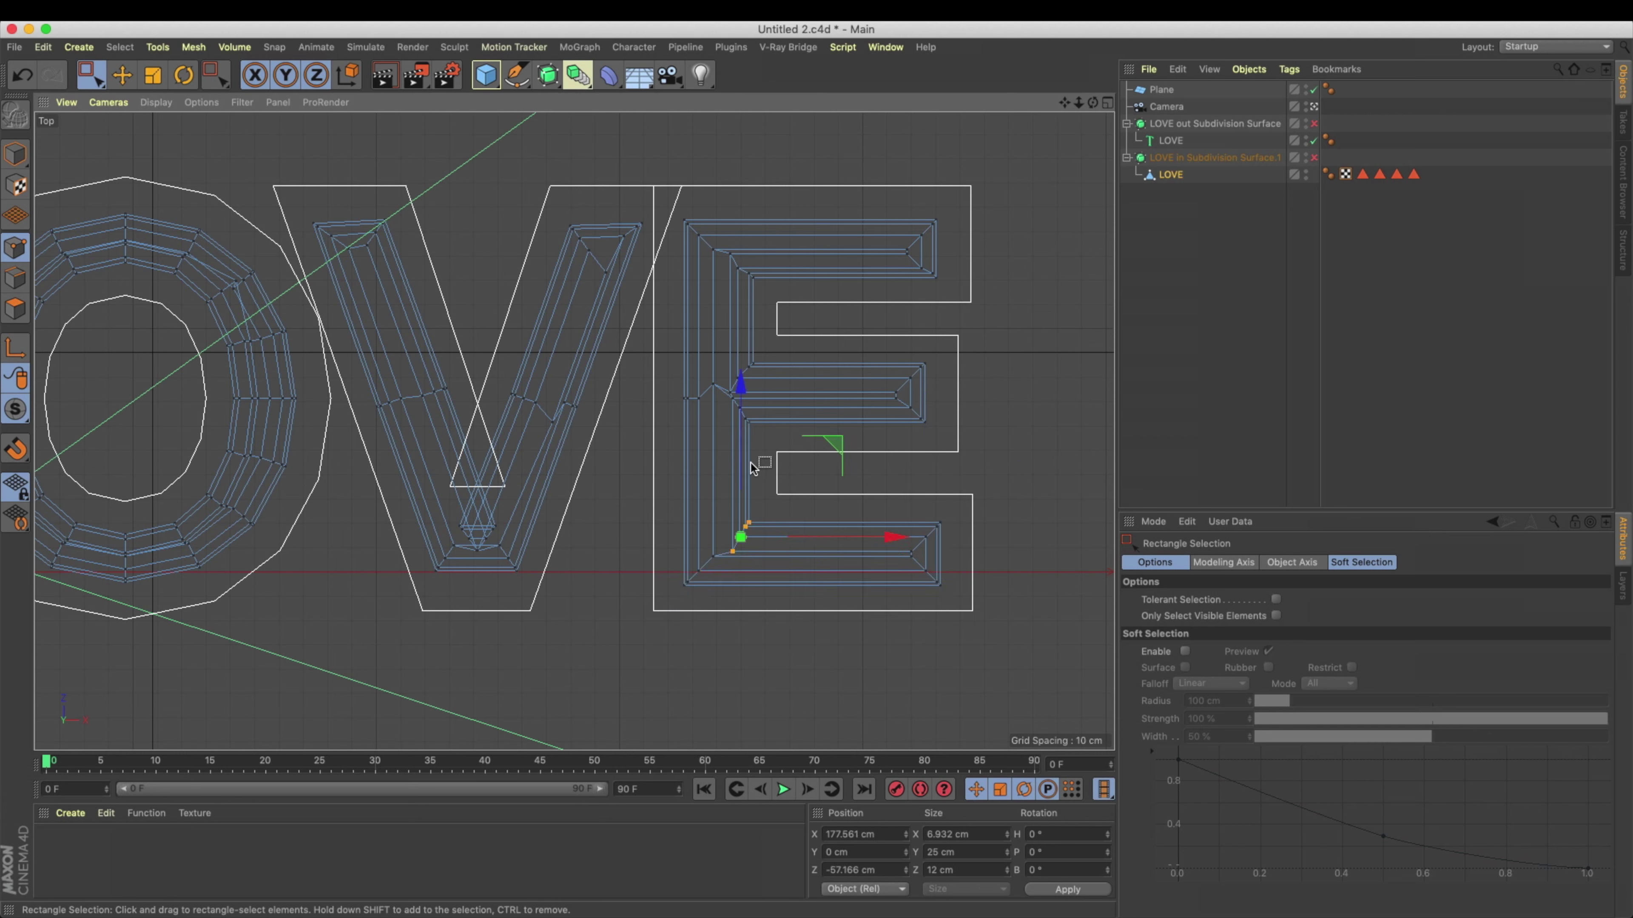
drag(733, 466, 733, 456)
drag(906, 544, 924, 553)
drag(913, 476, 913, 468)
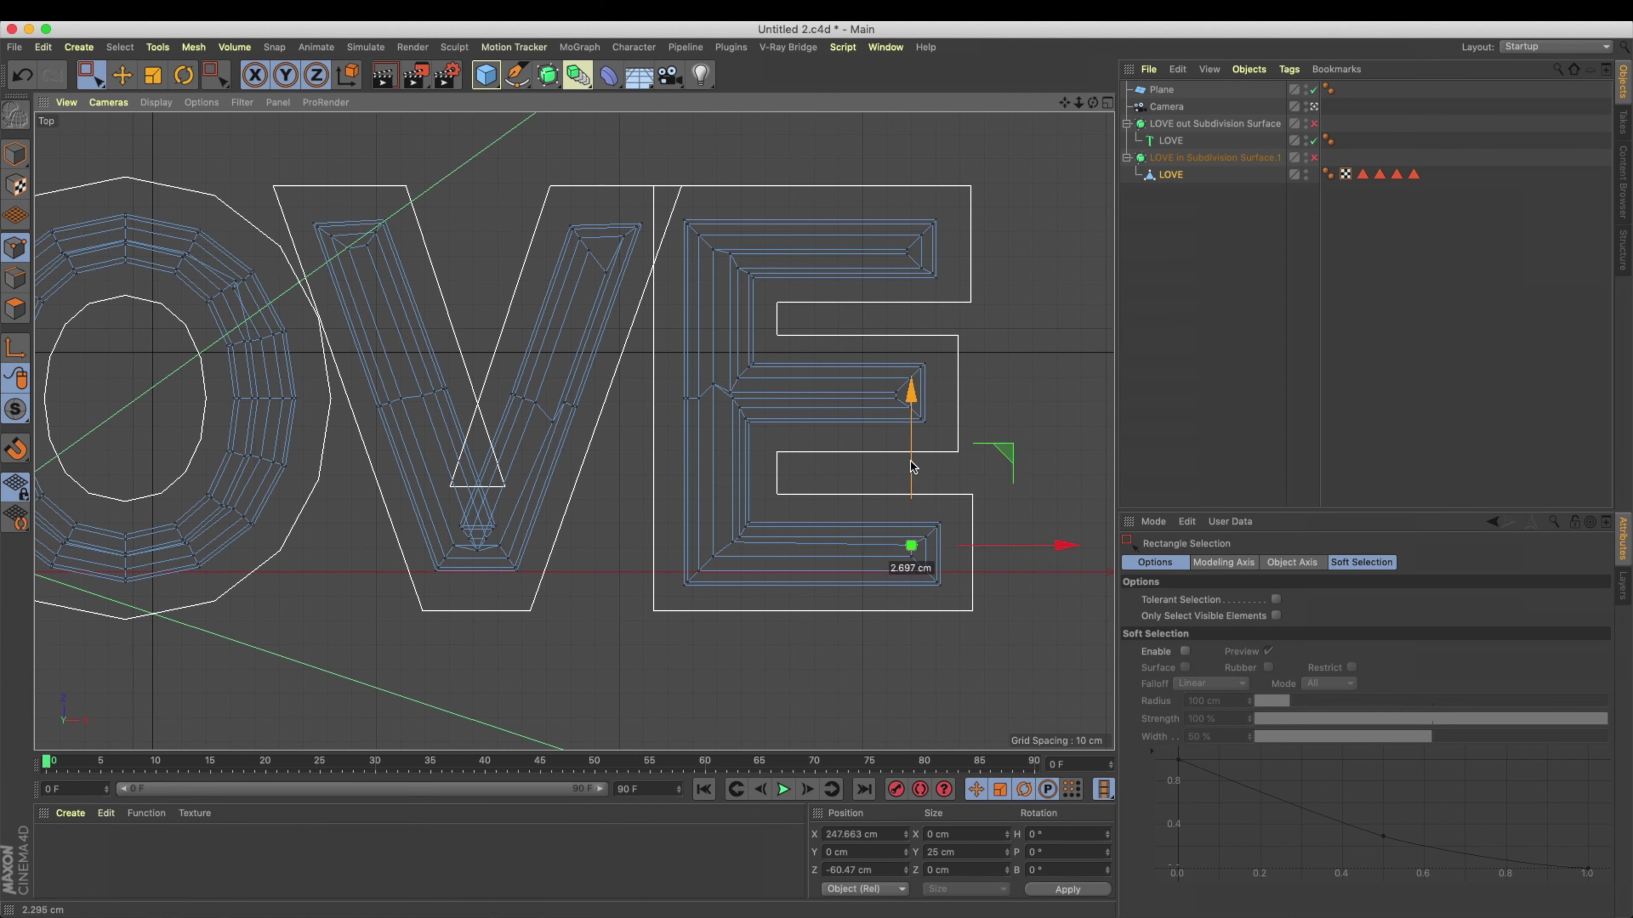
alt+middle_drag(782, 588, 782, 591)
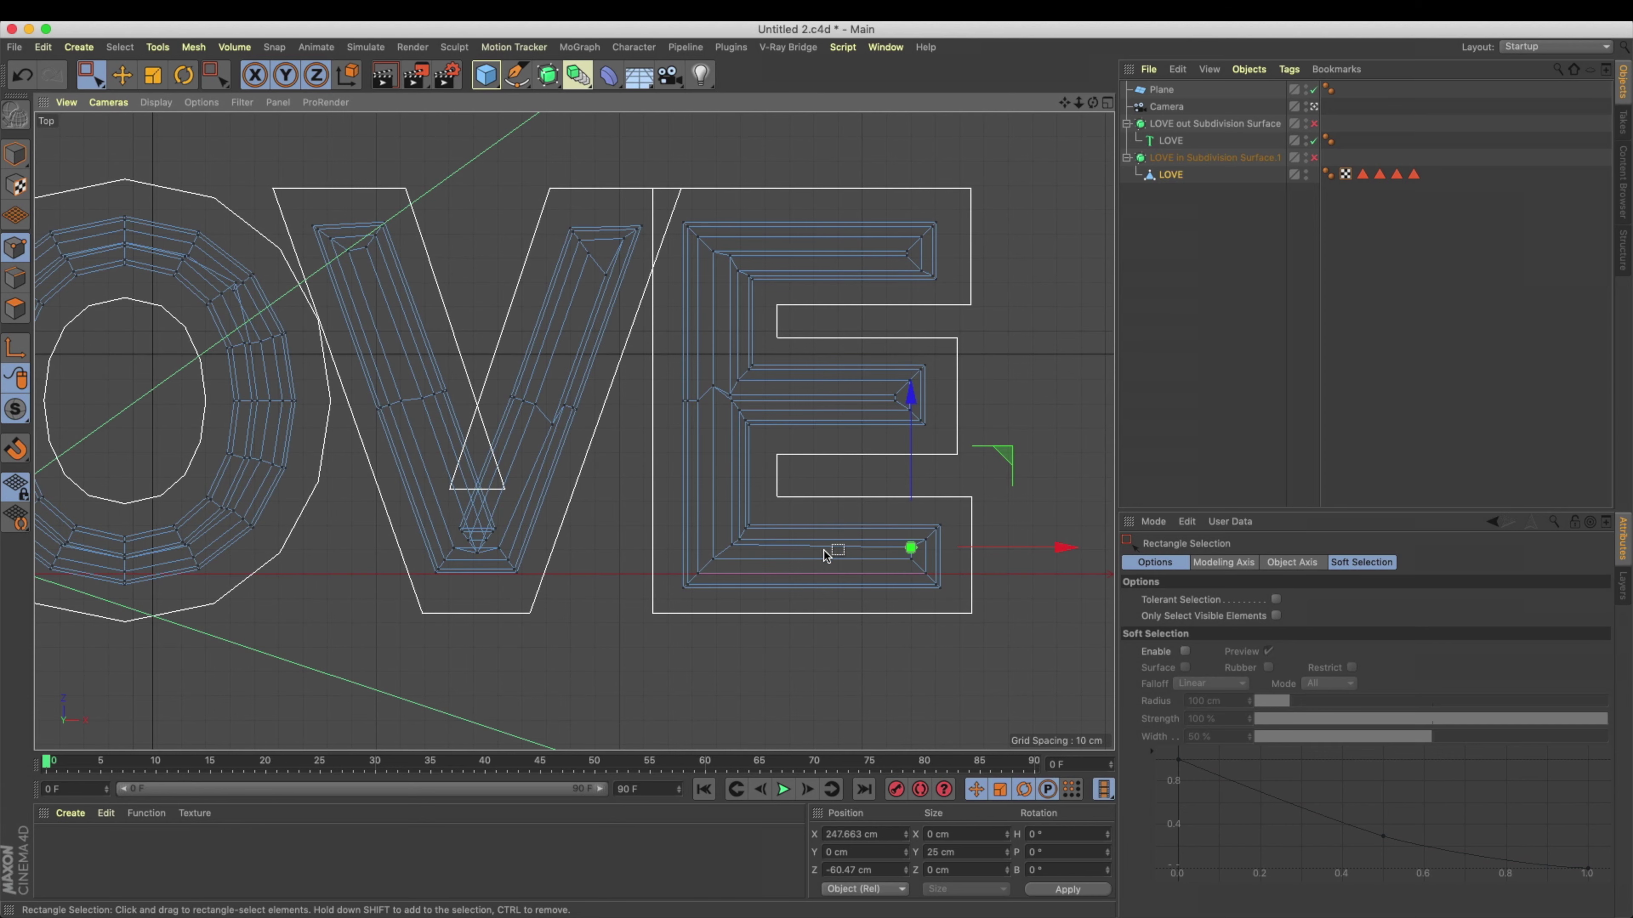
Step: In the Right view, select all points of the LOVE polygon object and scale its thickness down to about 16 cm
click(16, 154)
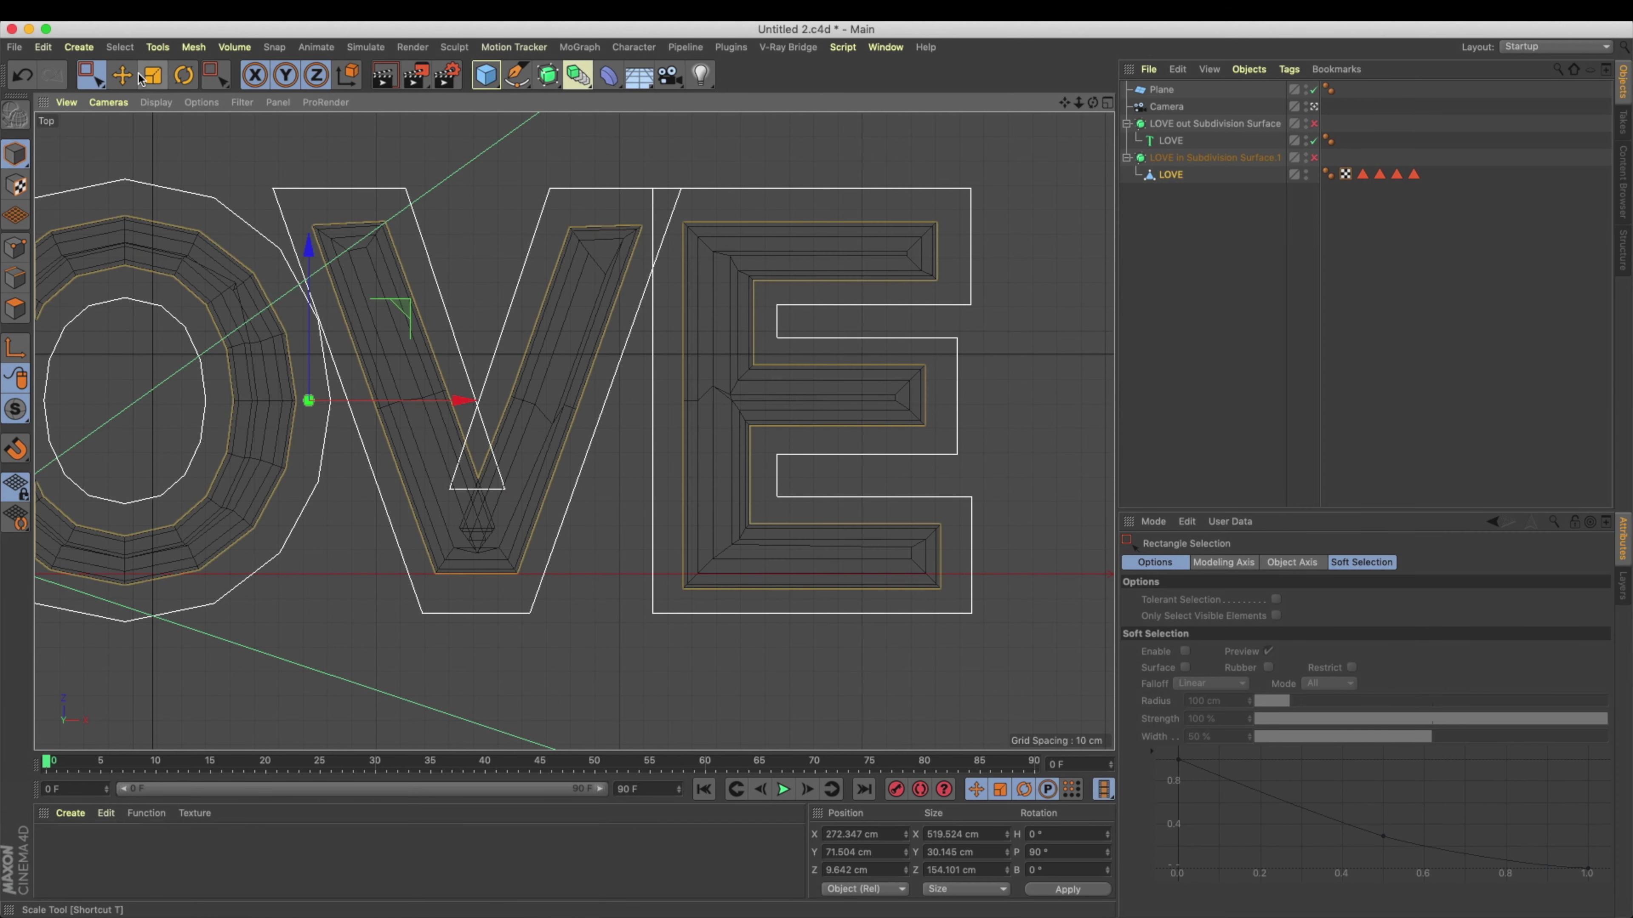
middle_click(451, 500)
middle_click(451, 501)
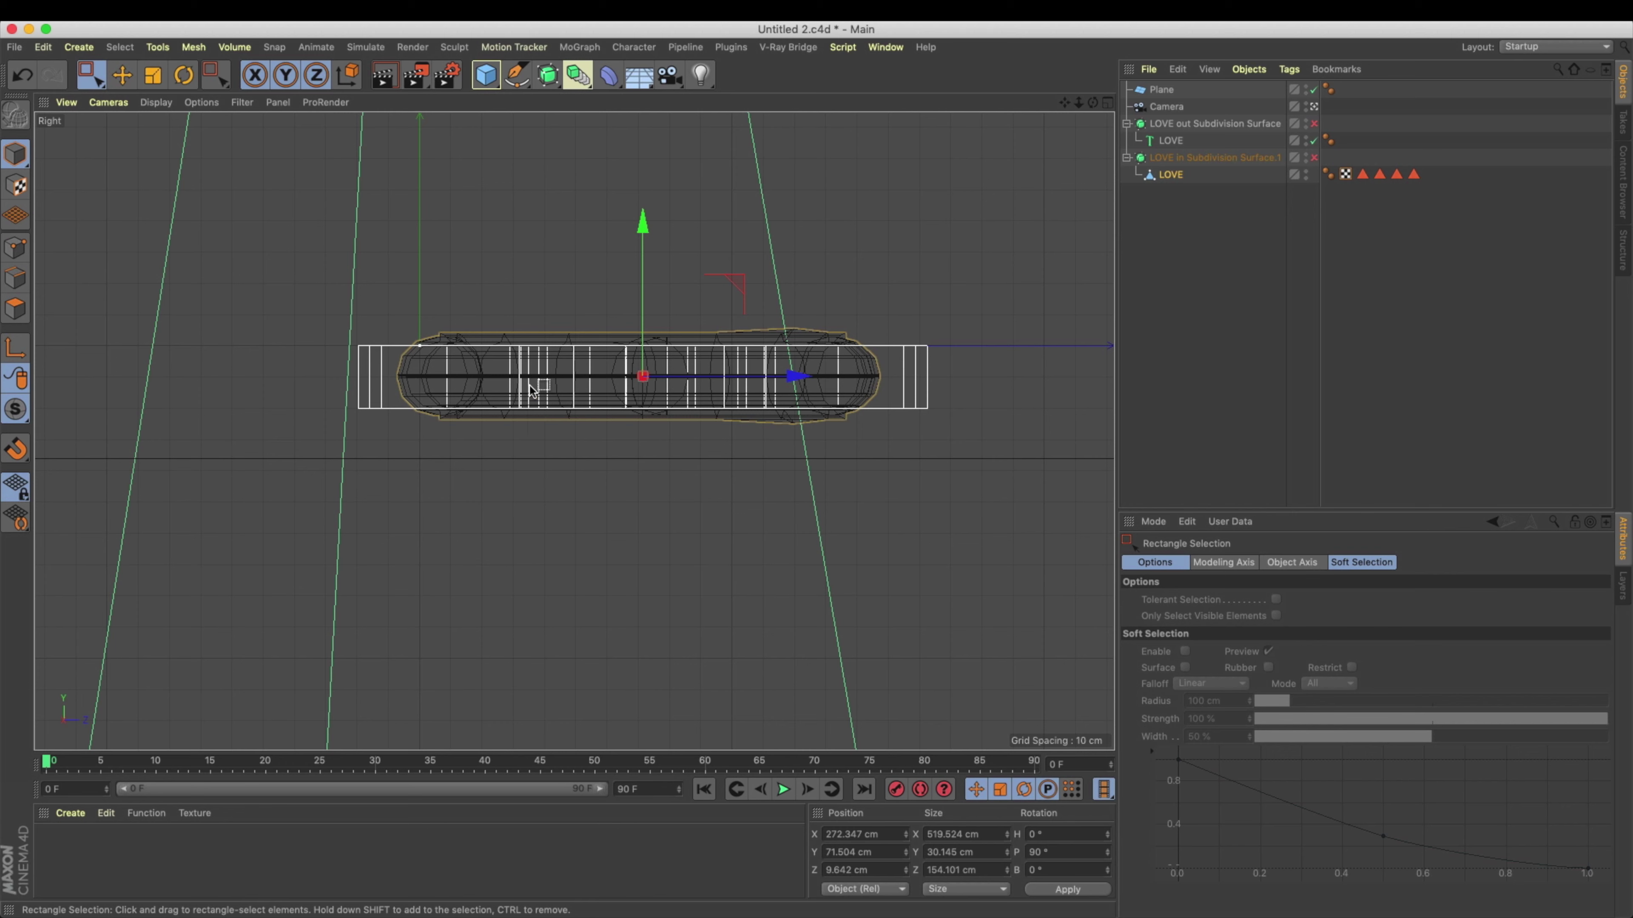
alt+middle_drag(524, 408, 495, 449)
click(1168, 175)
click(15, 248)
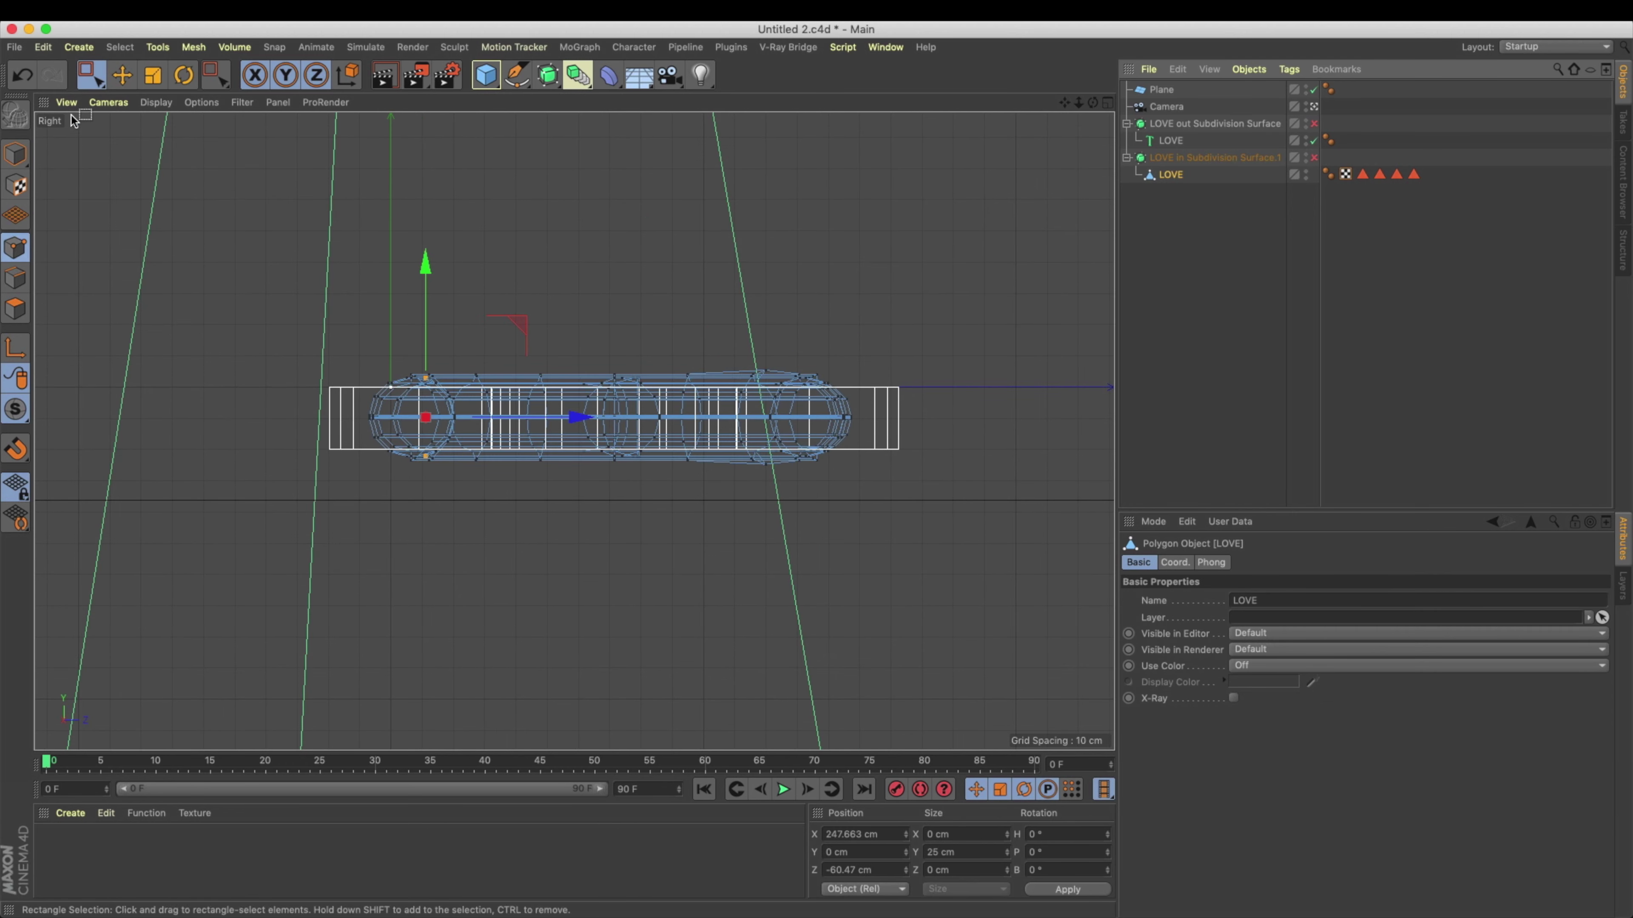
click(91, 75)
alt+middle_drag(359, 381, 305, 405)
drag(276, 360, 976, 533)
key(t)
drag(555, 291, 563, 364)
click(15, 155)
click(122, 76)
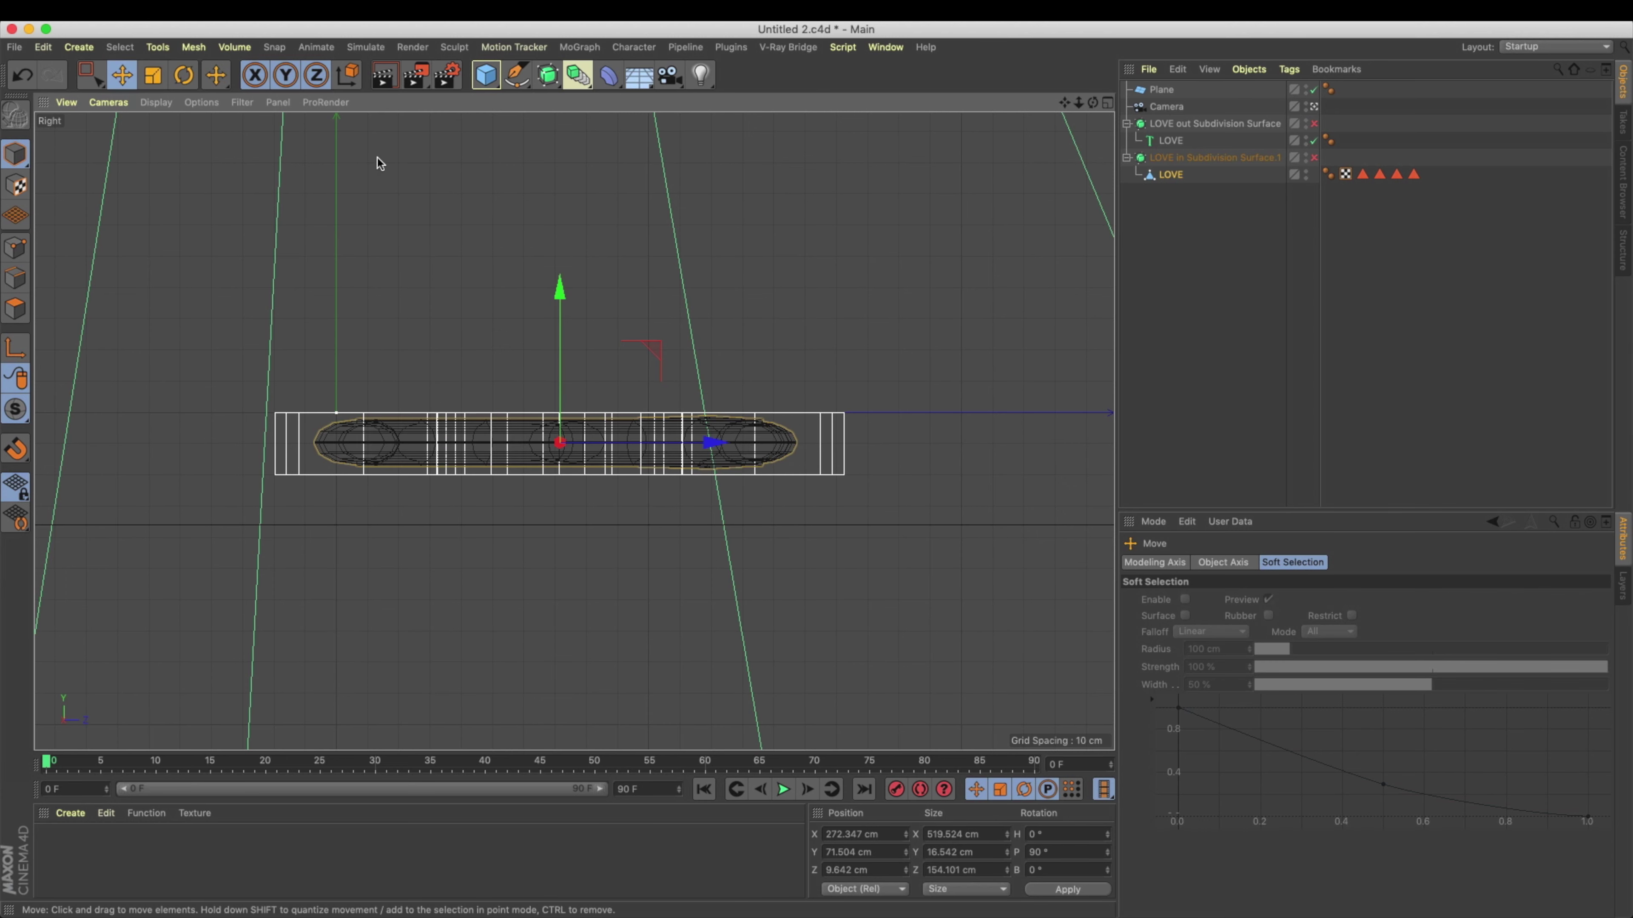
Step: Enable both LOVE Subdivision Surfaces and display the perspective view with smooth shading and no wireframe lines
key(F1)
click(1314, 158)
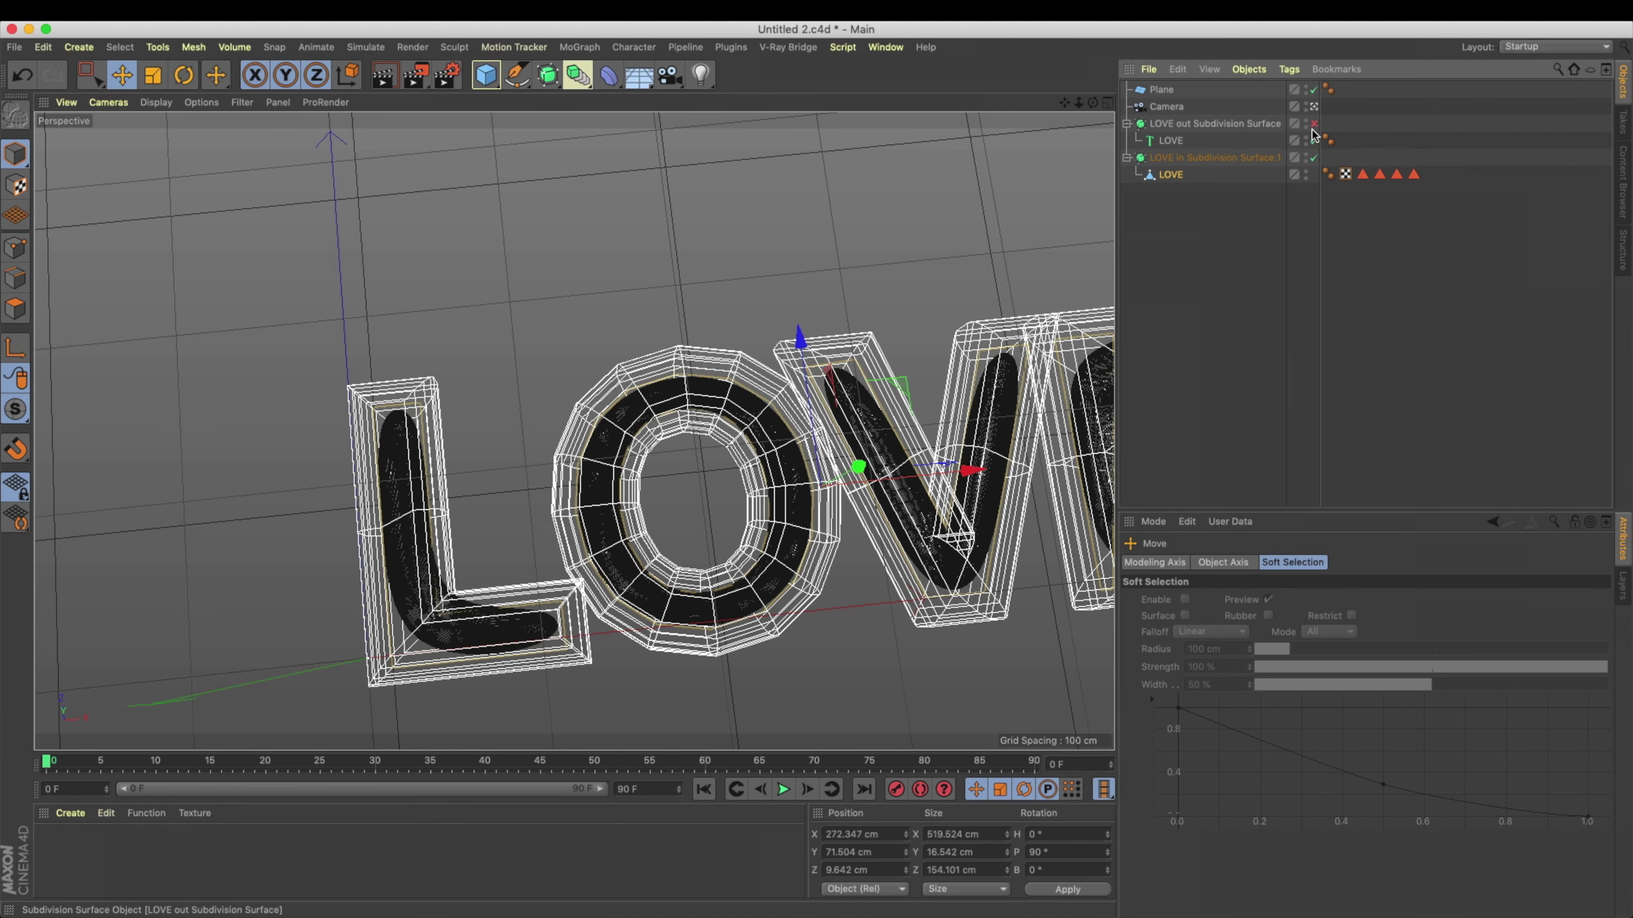
click(1314, 123)
click(156, 102)
click(184, 127)
mouse_move(659, 357)
alt+mouse_down()
mouse_move(496, 274)
mouse_move(556, 362)
mouse_move(538, 375)
alt+mouse_up()
scroll(566, 400, down, 2)
scroll(572, 429, up, 5)
alt+middle_drag(573, 429, 522, 393)
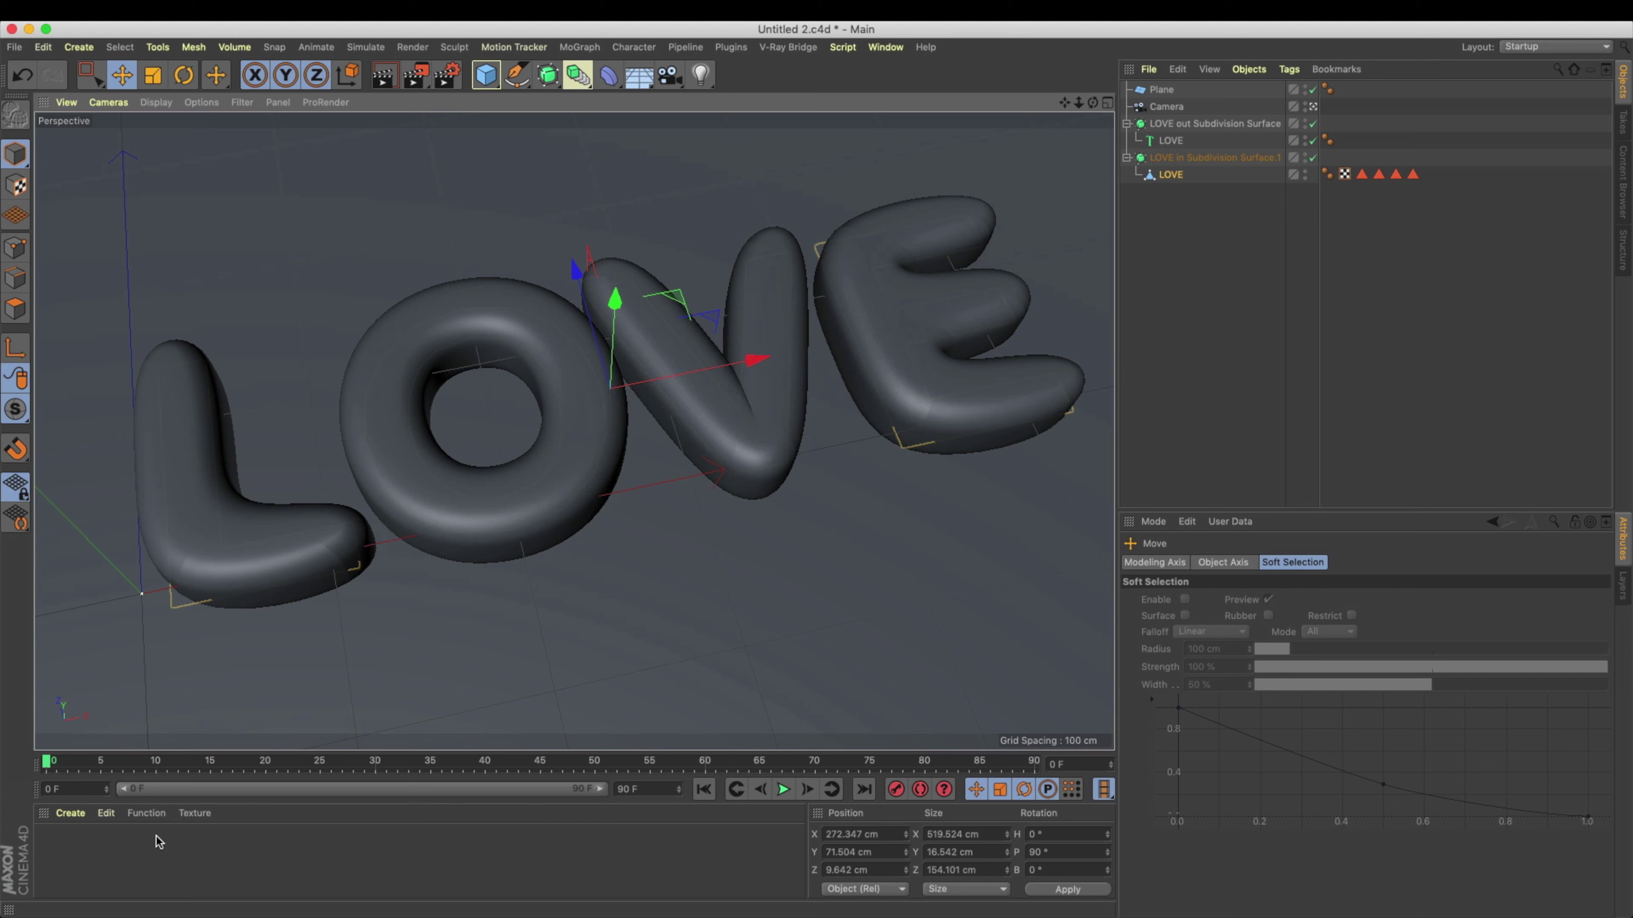
Step: Create a new material and name it floor
double_click(87, 850)
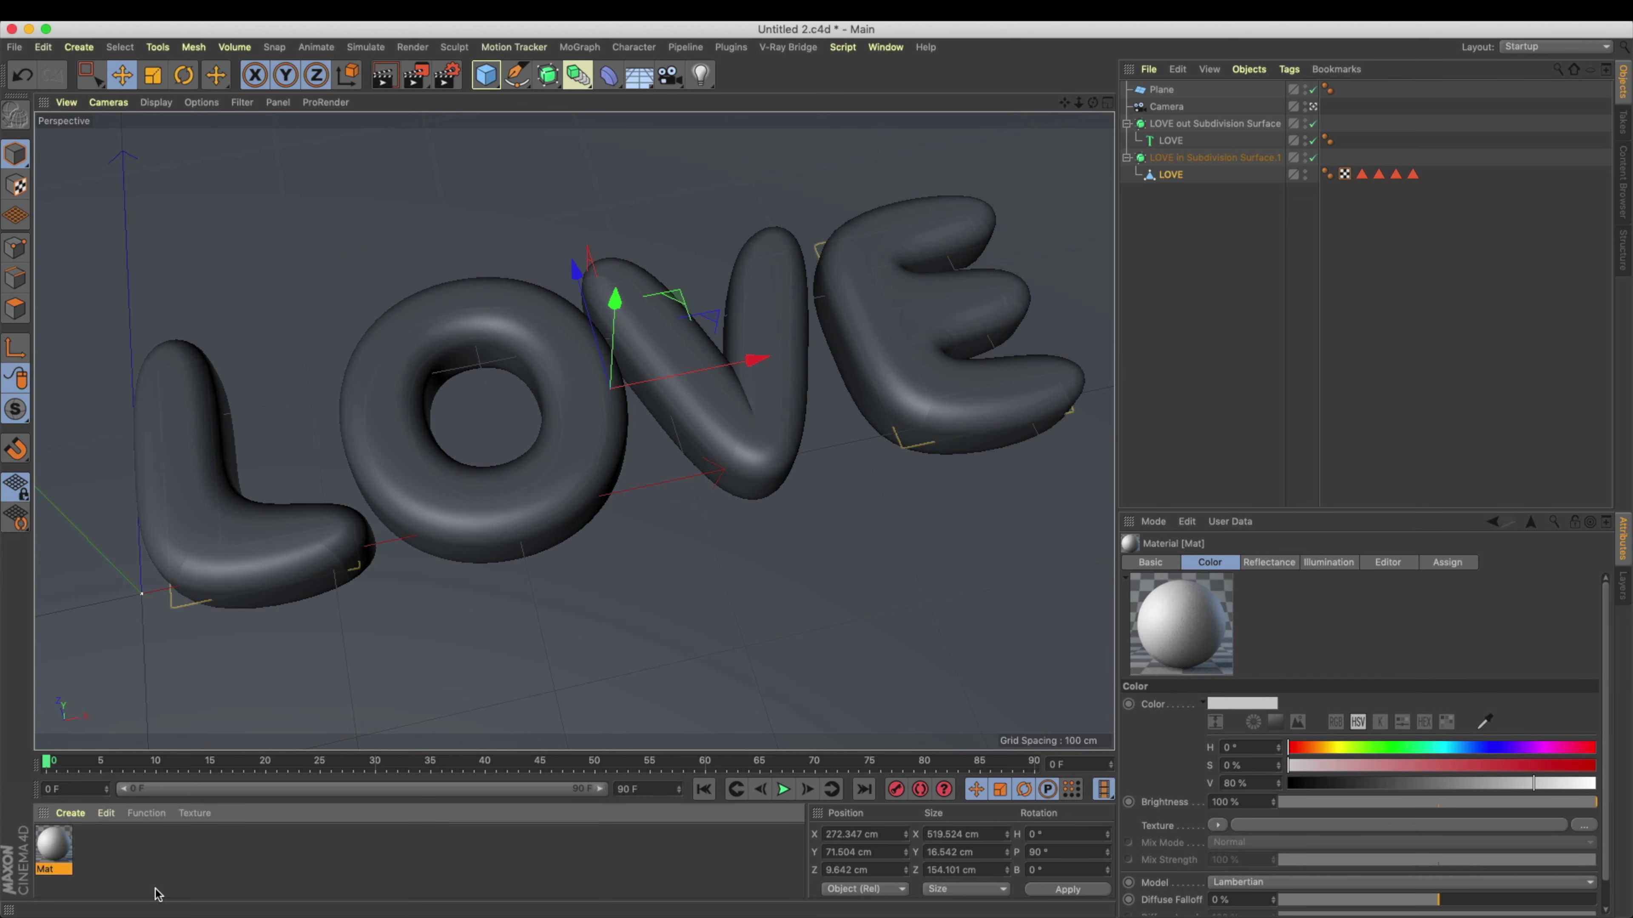
double_click(48, 870)
text(리)
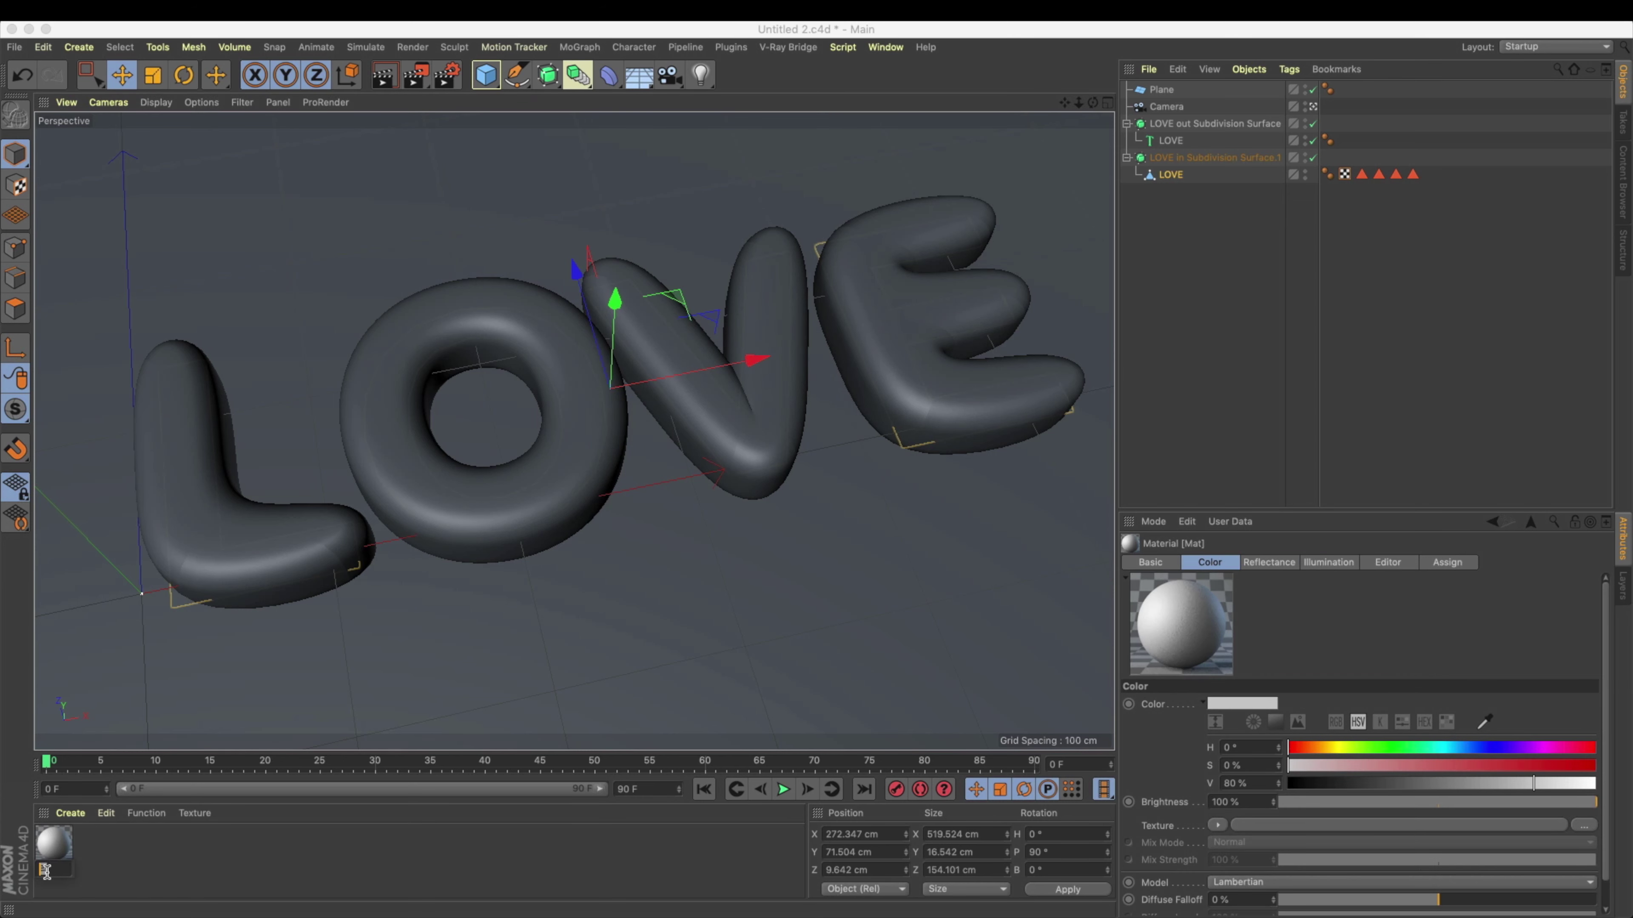
text(ㅐㅐㄱ)
key(Return)
double_click(47, 872)
text(floor)
key(Return)
double_click(51, 860)
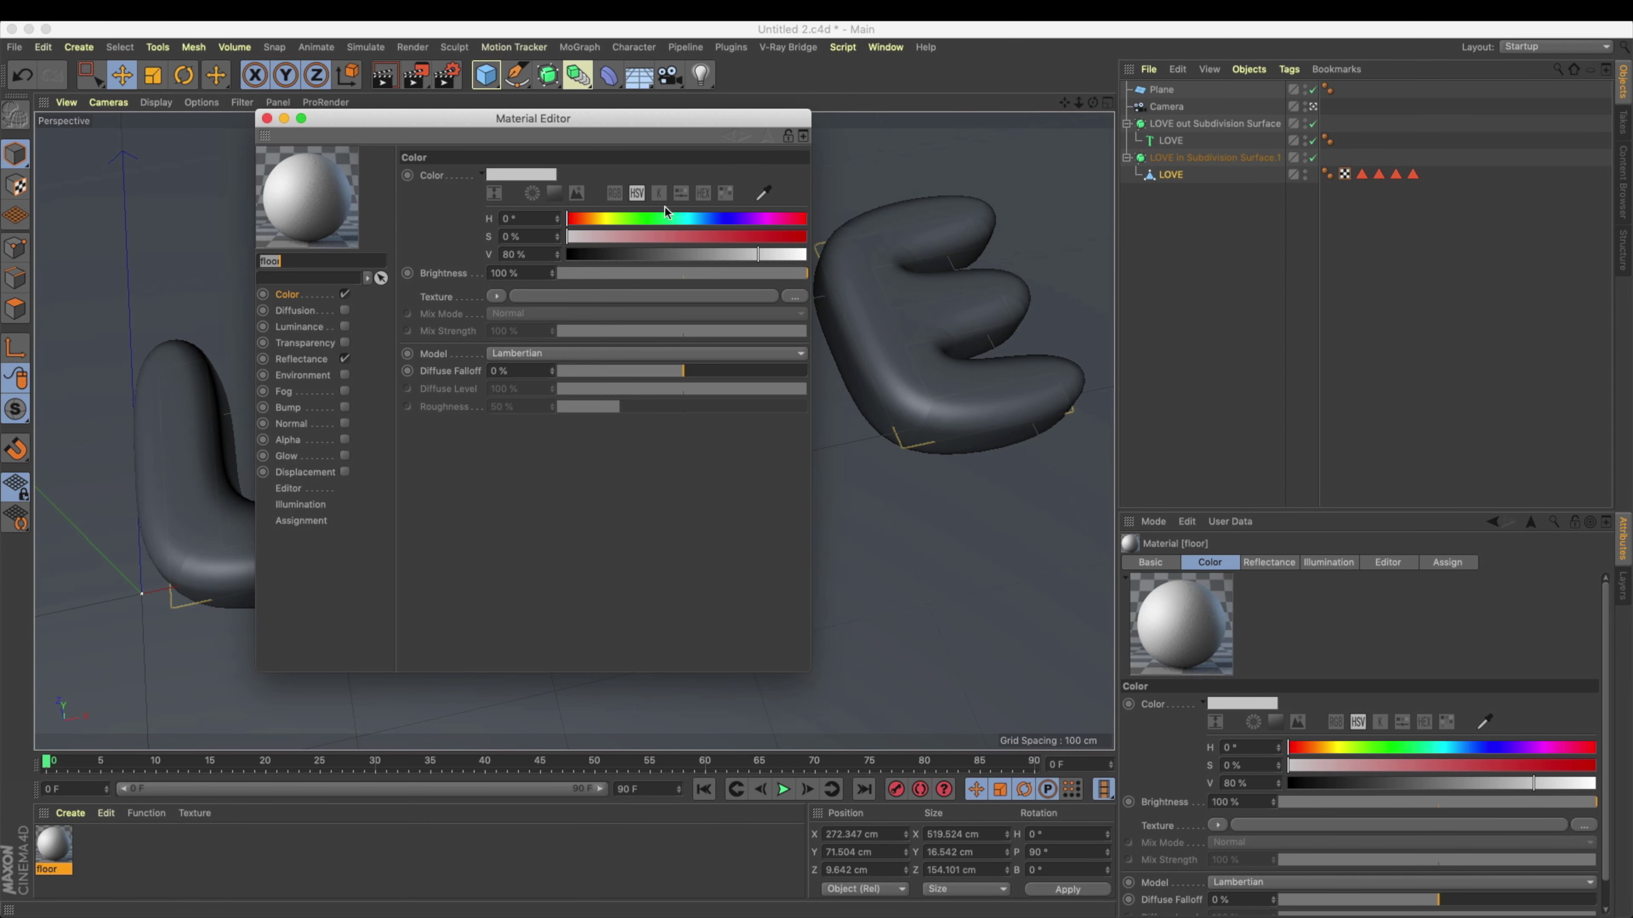
drag(360, 115, 569, 182)
click(111, 869)
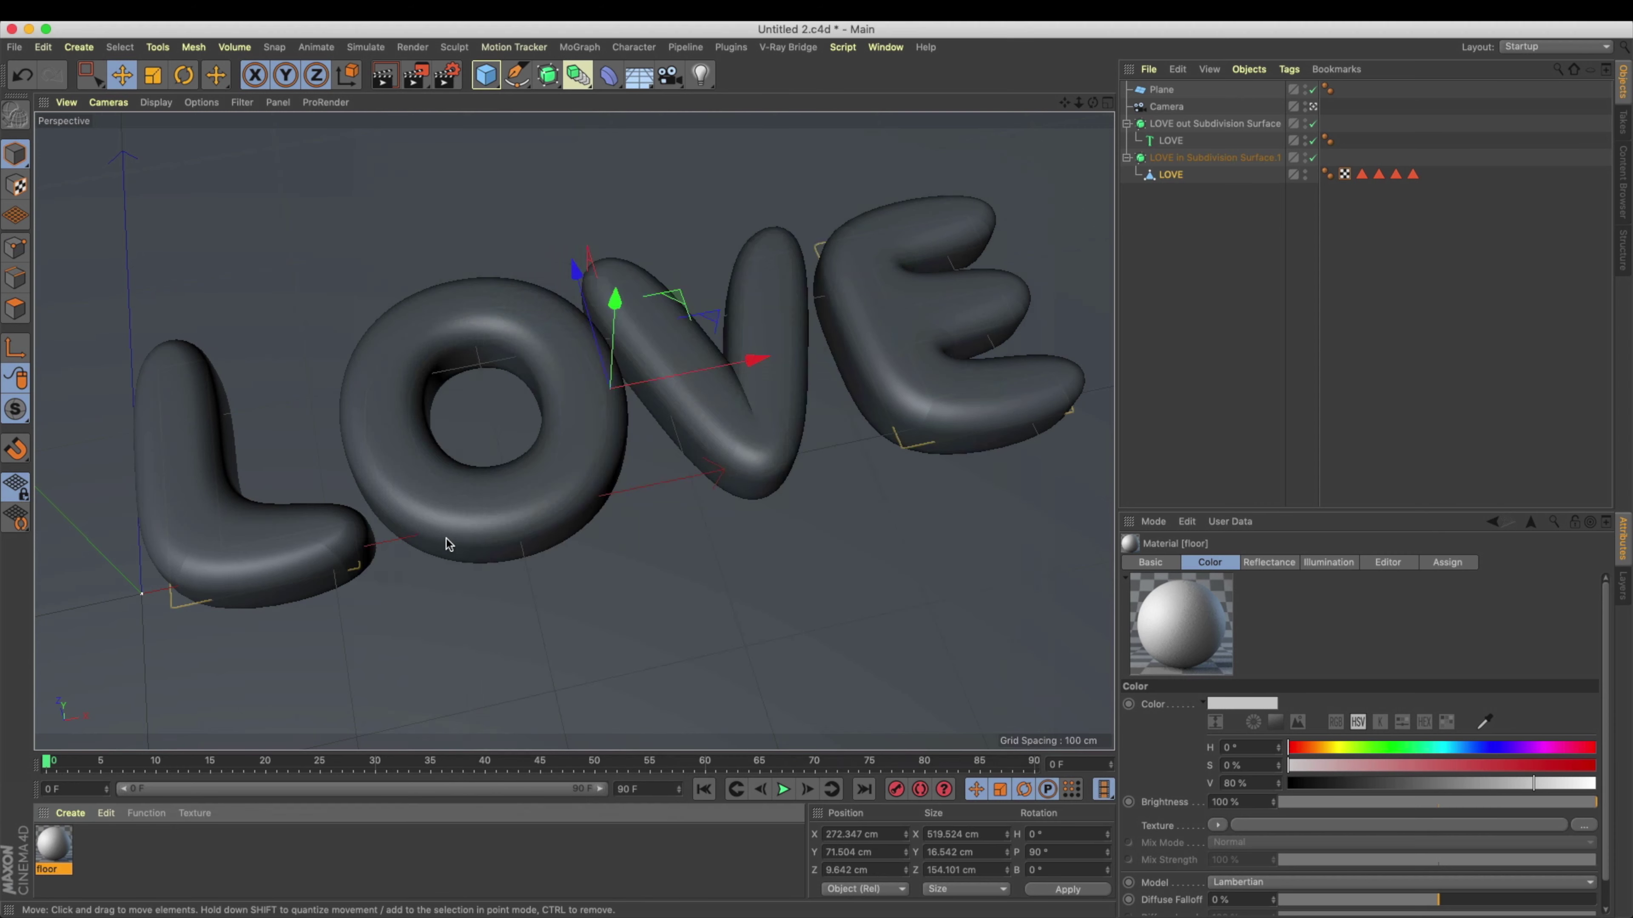
Step: Duplicate the floor material and name the copy in
ctrl+drag(142, 860, 129, 860)
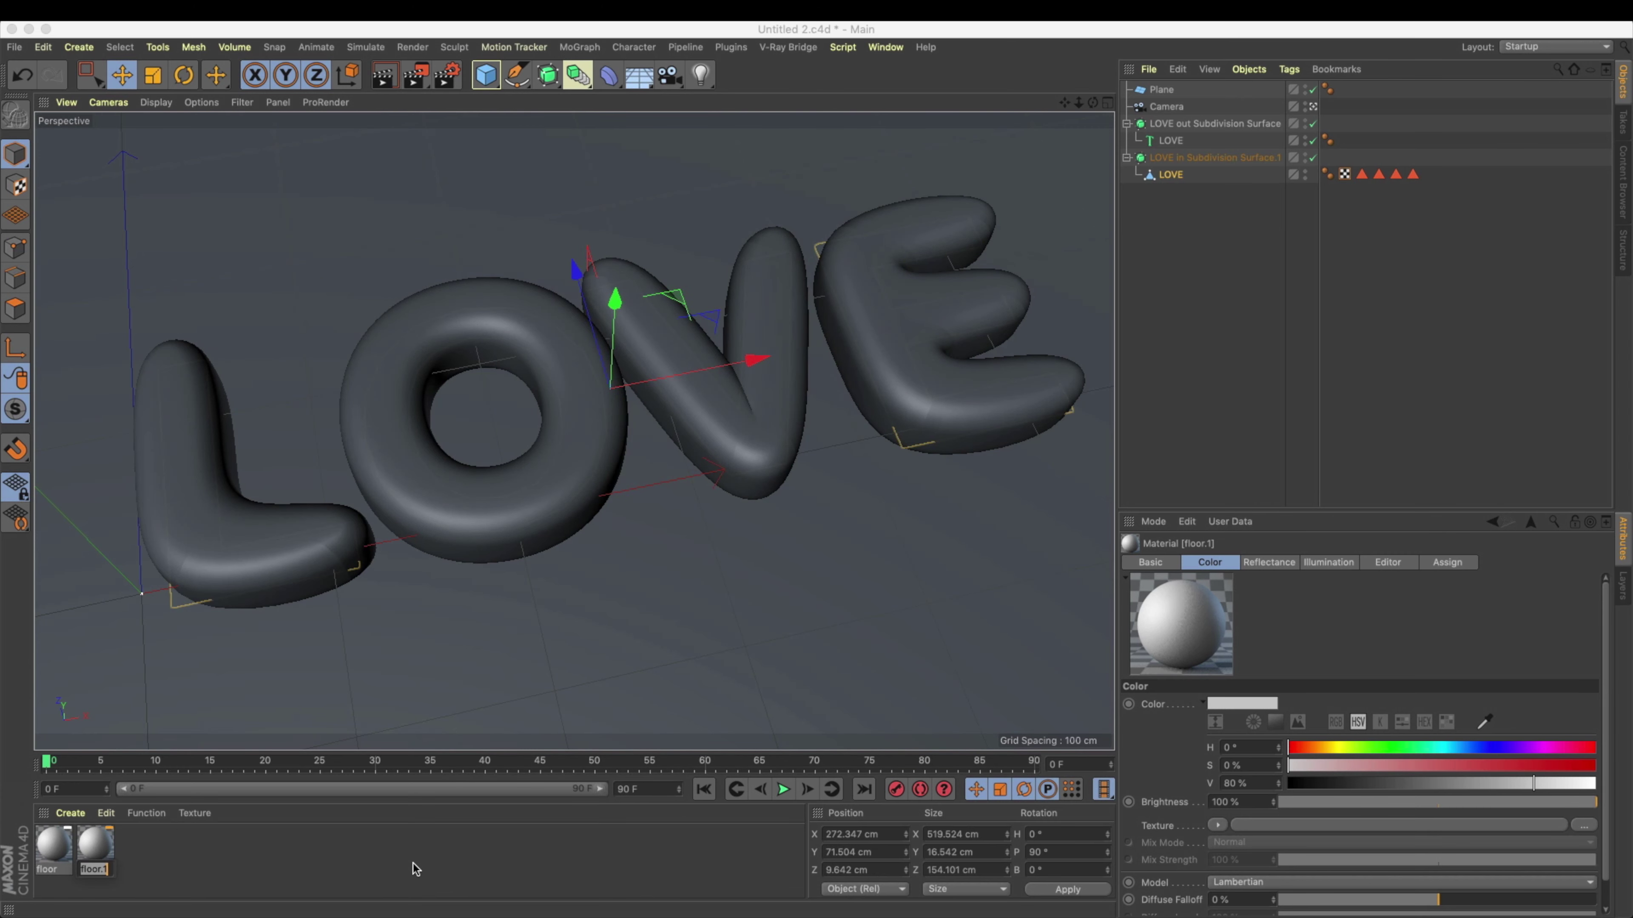
text(in)
key(Return)
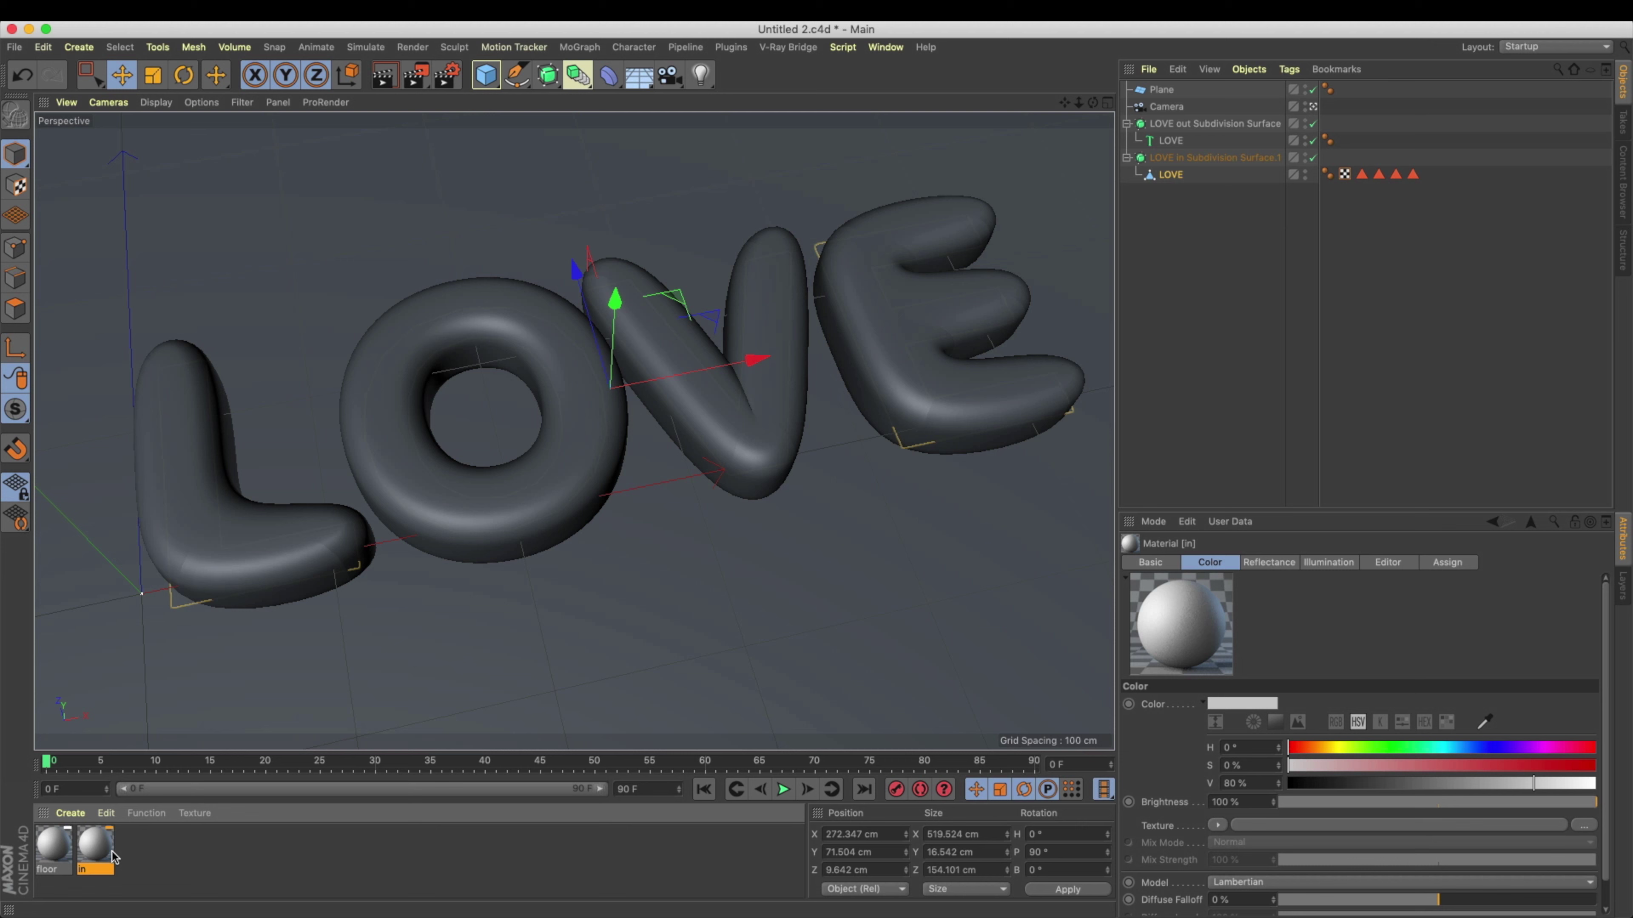
Step: Duplicate the in material, name the copy out, and keep its Material Editor open
double_click(95, 852)
ctrl+drag(103, 858, 173, 860)
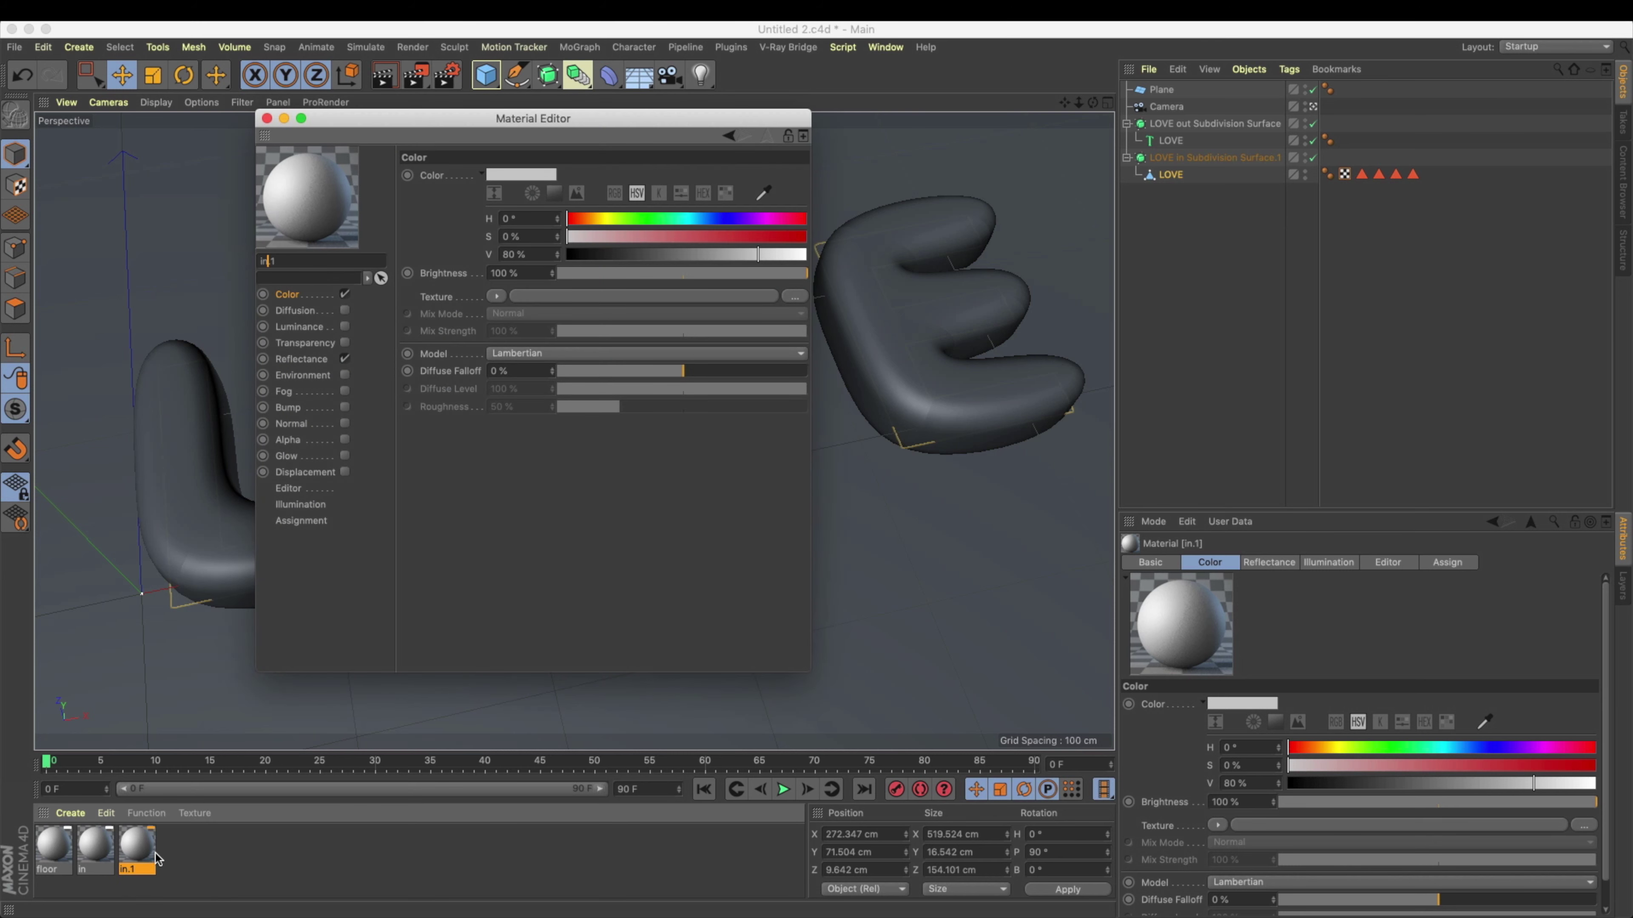
double_click(132, 869)
text(o)
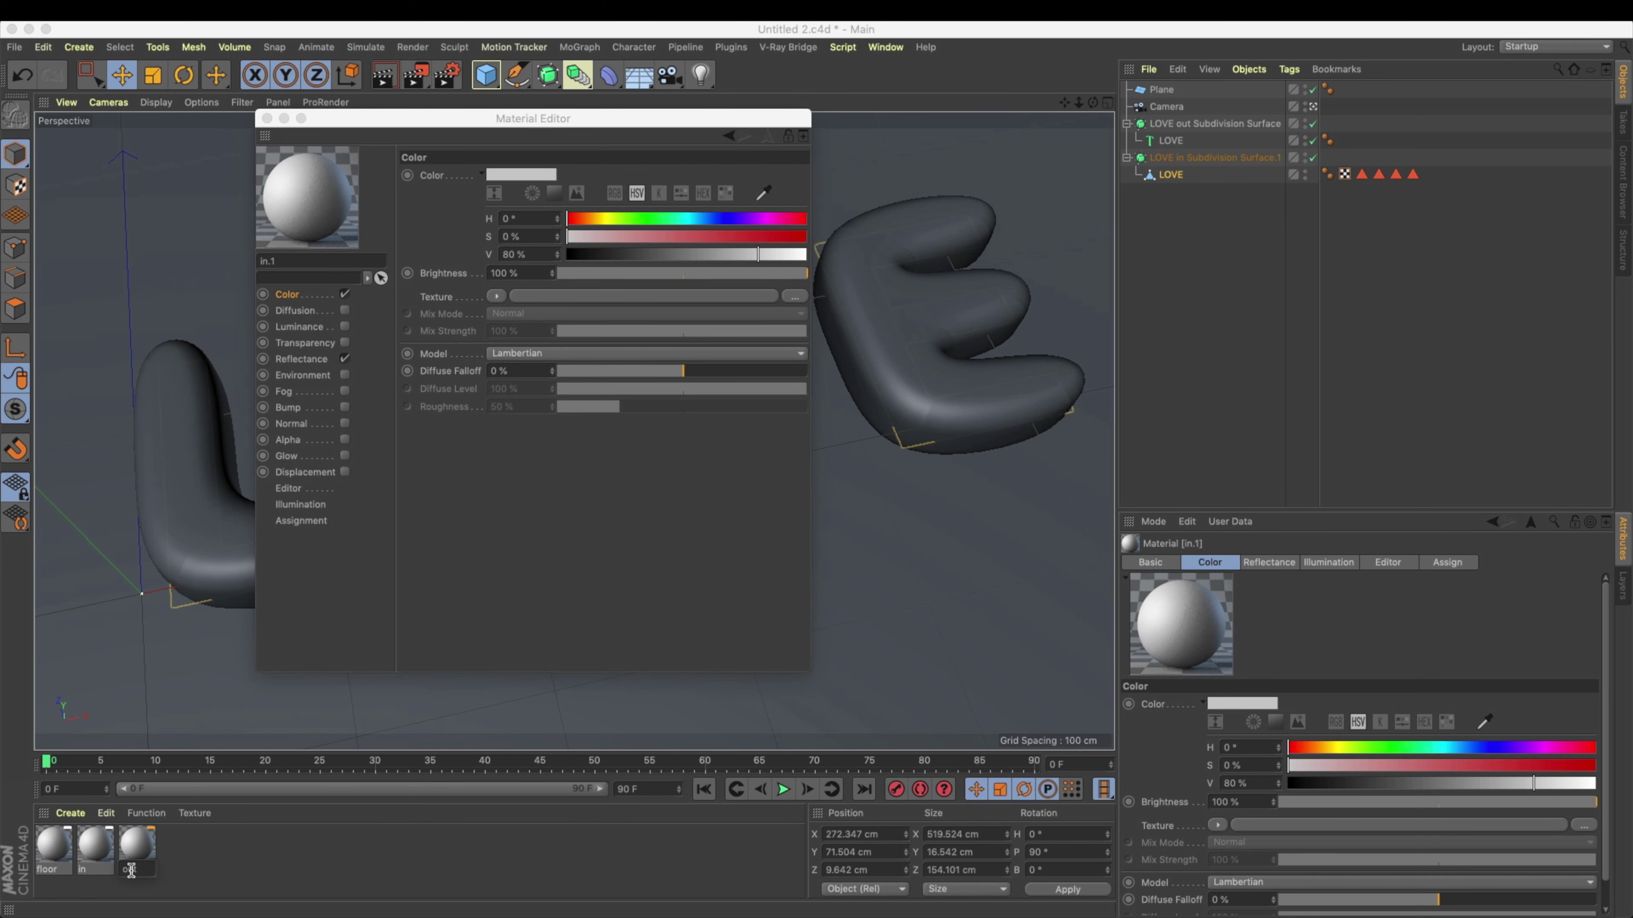
text(ut)
key(Return)
drag(582, 118, 1033, 271)
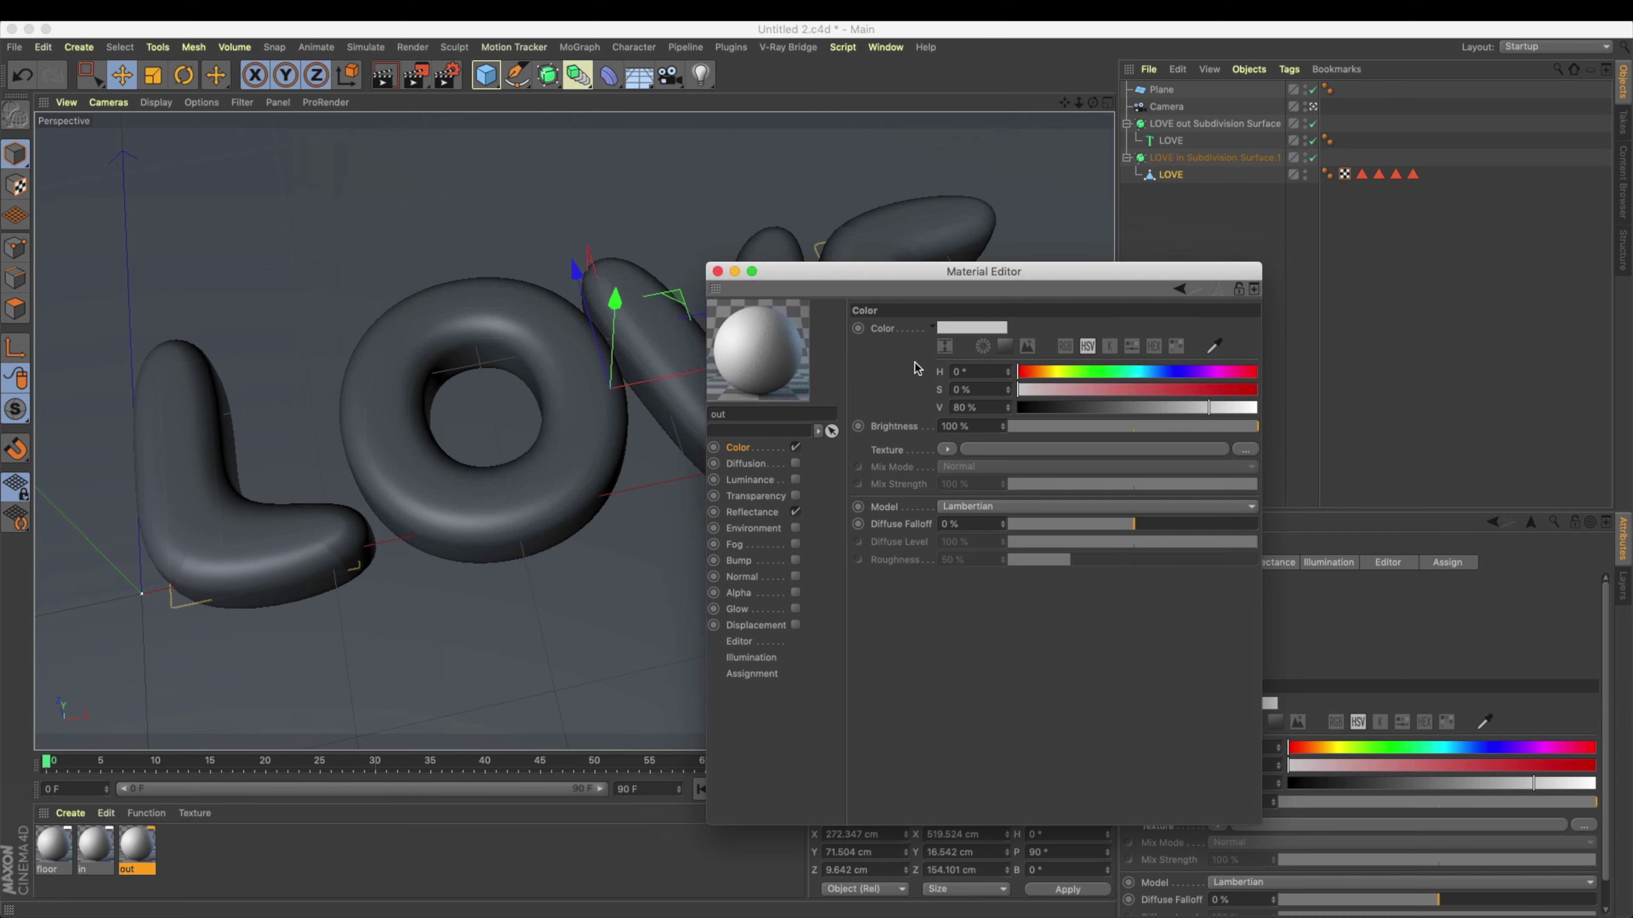
Step: Enable transparency on the out material with the Glass refraction preset
click(795, 495)
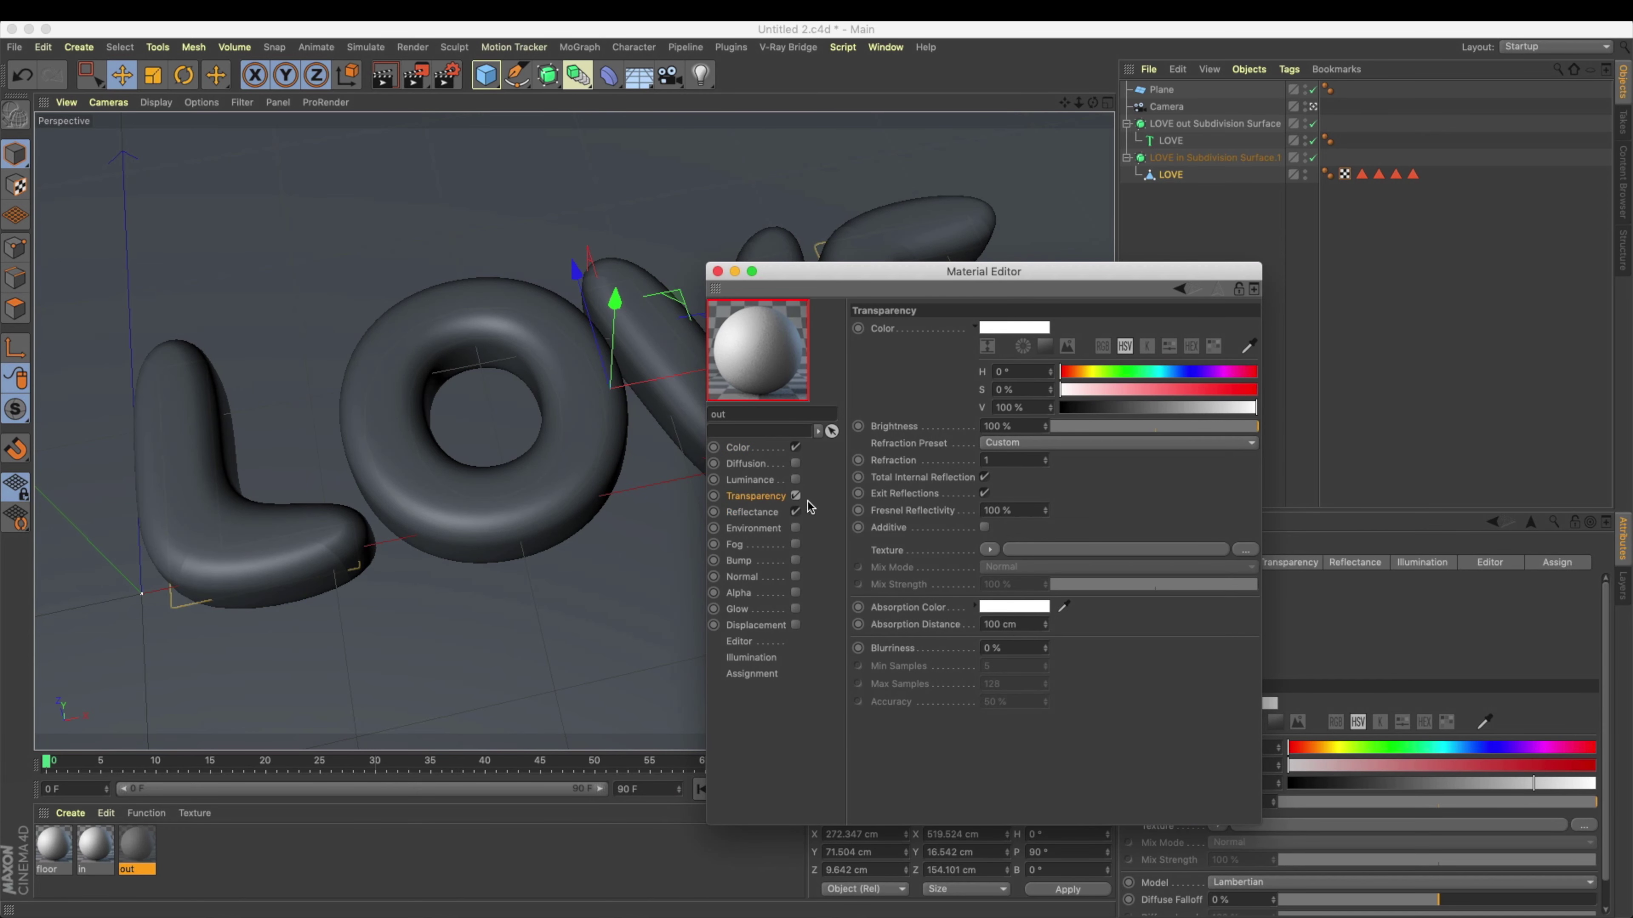
click(1028, 443)
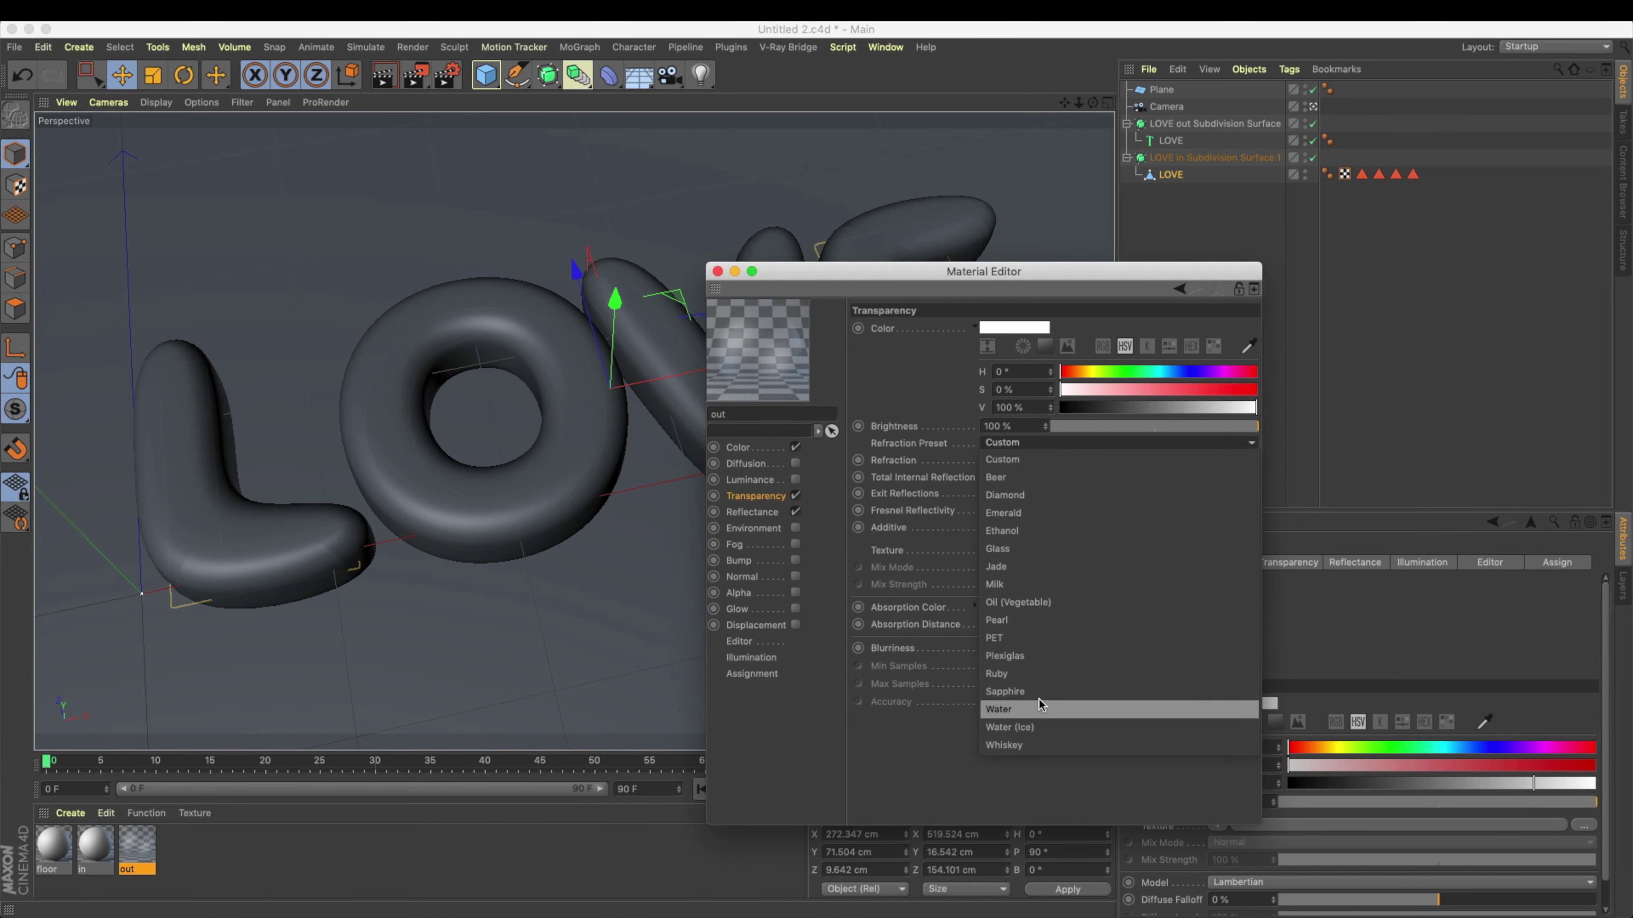
click(1082, 549)
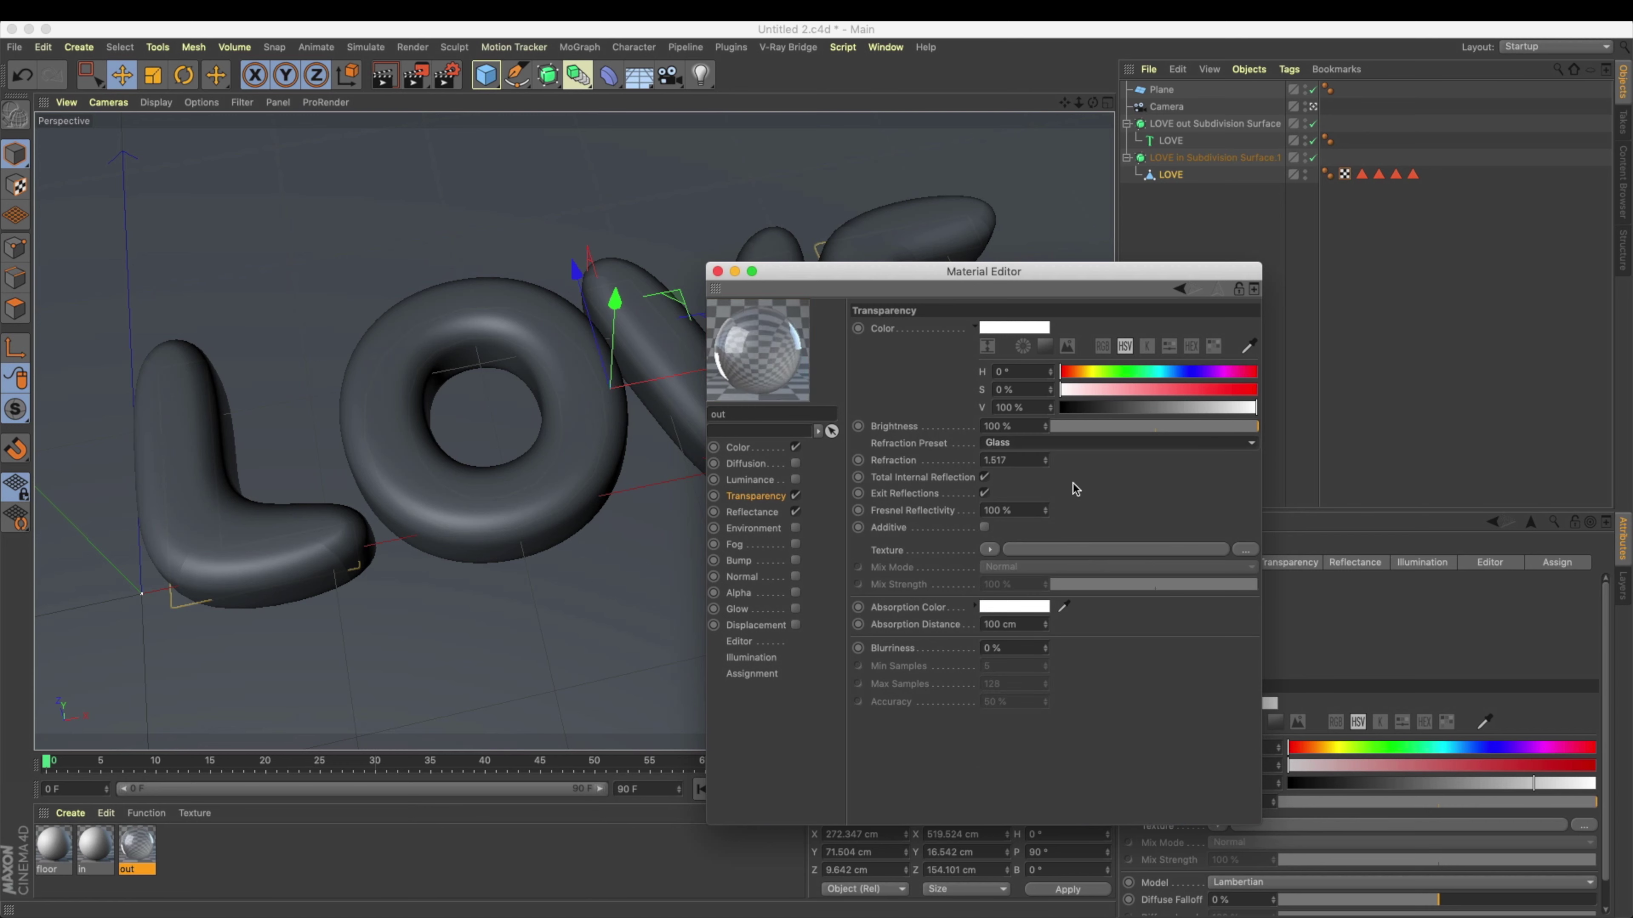
Step: Set the out material's default specular to 27% inner width and 37% specular strength
click(779, 512)
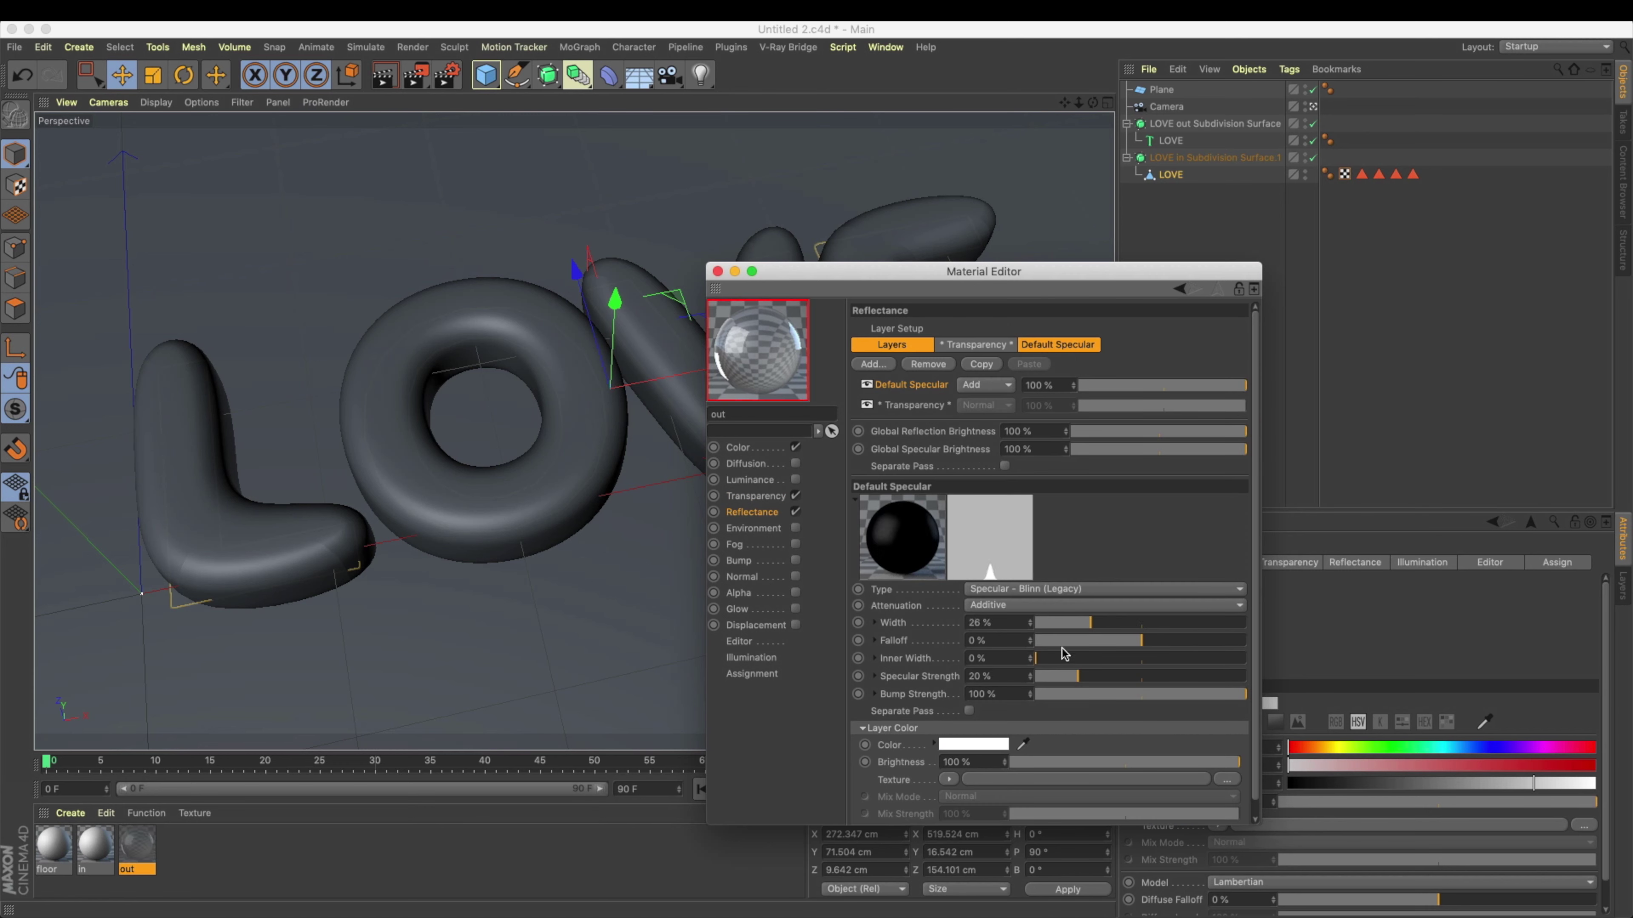
click(1082, 658)
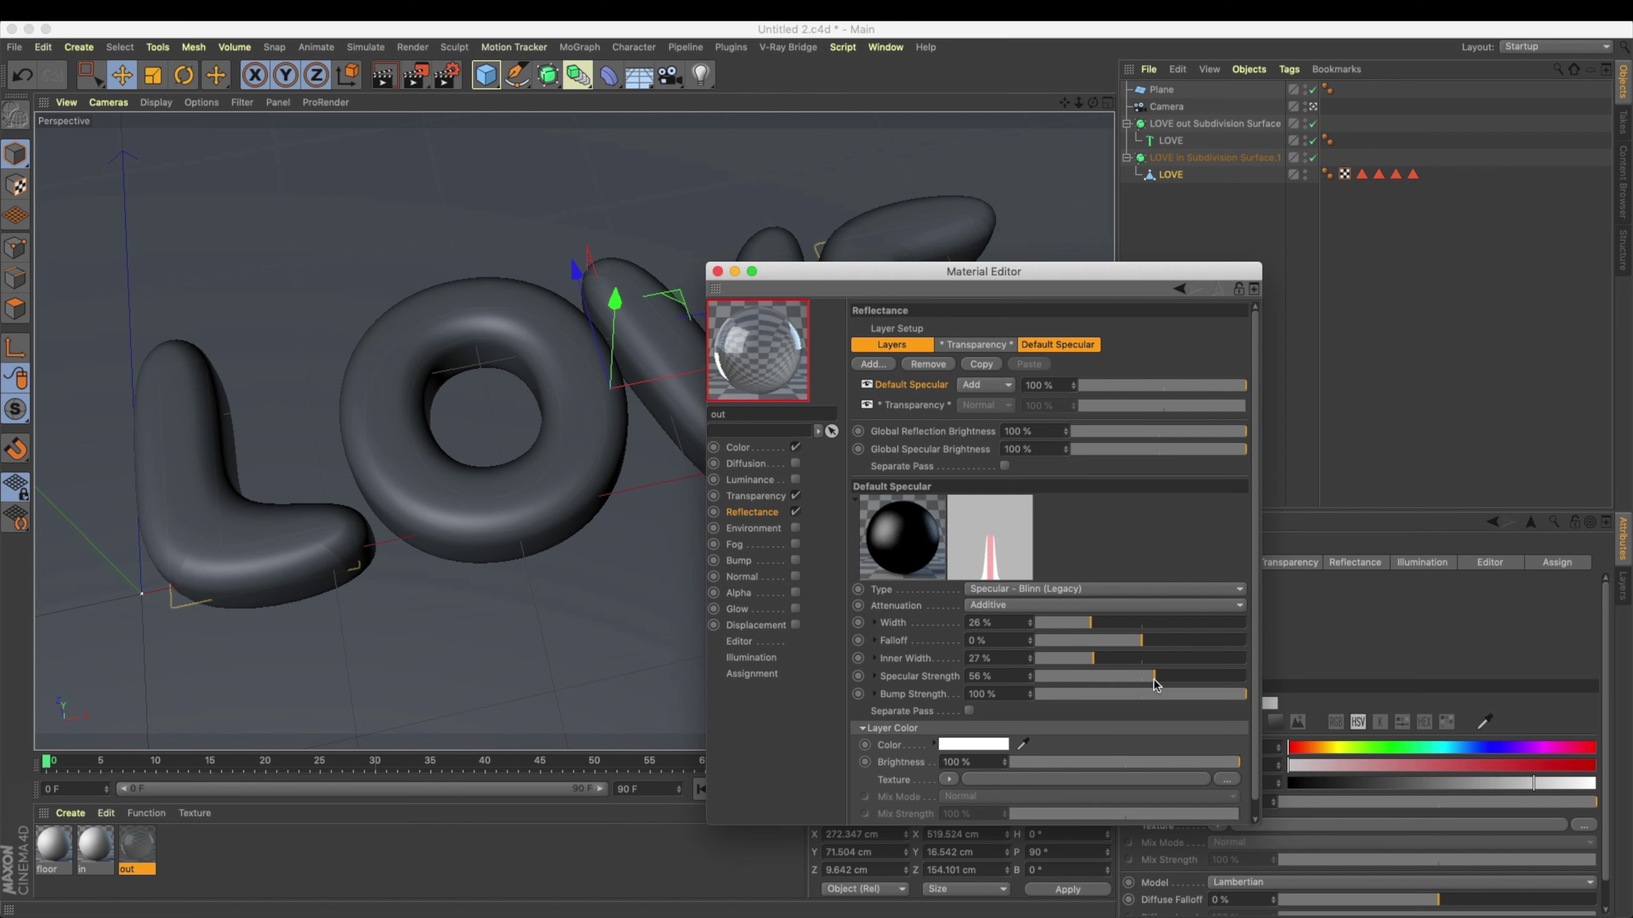
click(1114, 676)
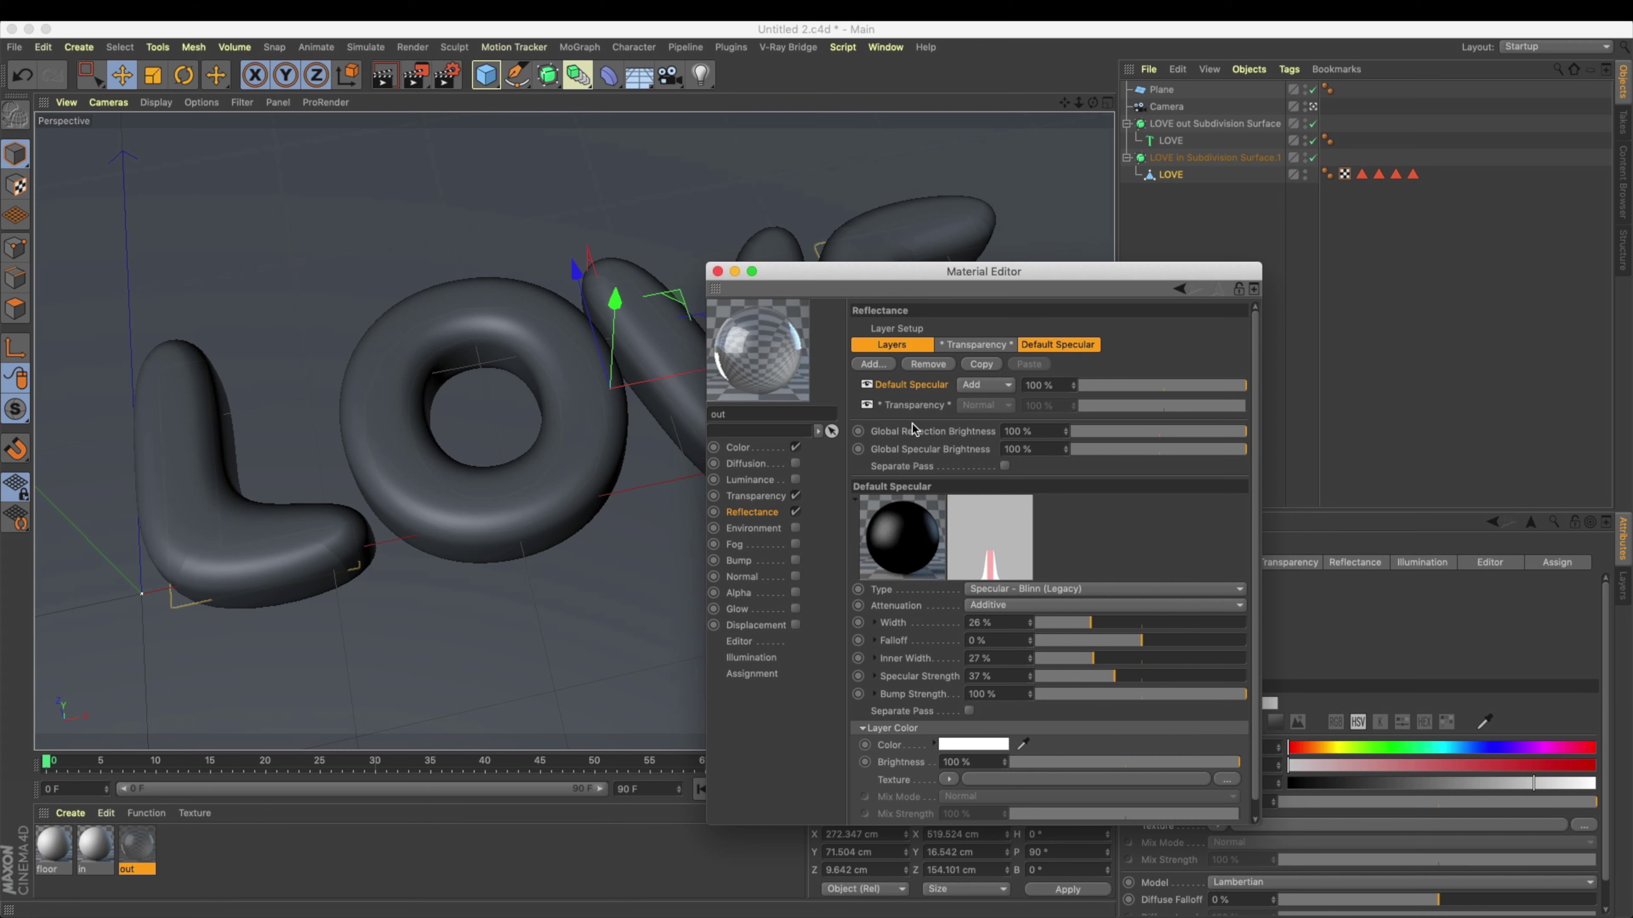
Step: Apply the out material to the LOVE out Subdivision Surface and render the view
click(717, 271)
drag(315, 714, 1199, 124)
click(379, 81)
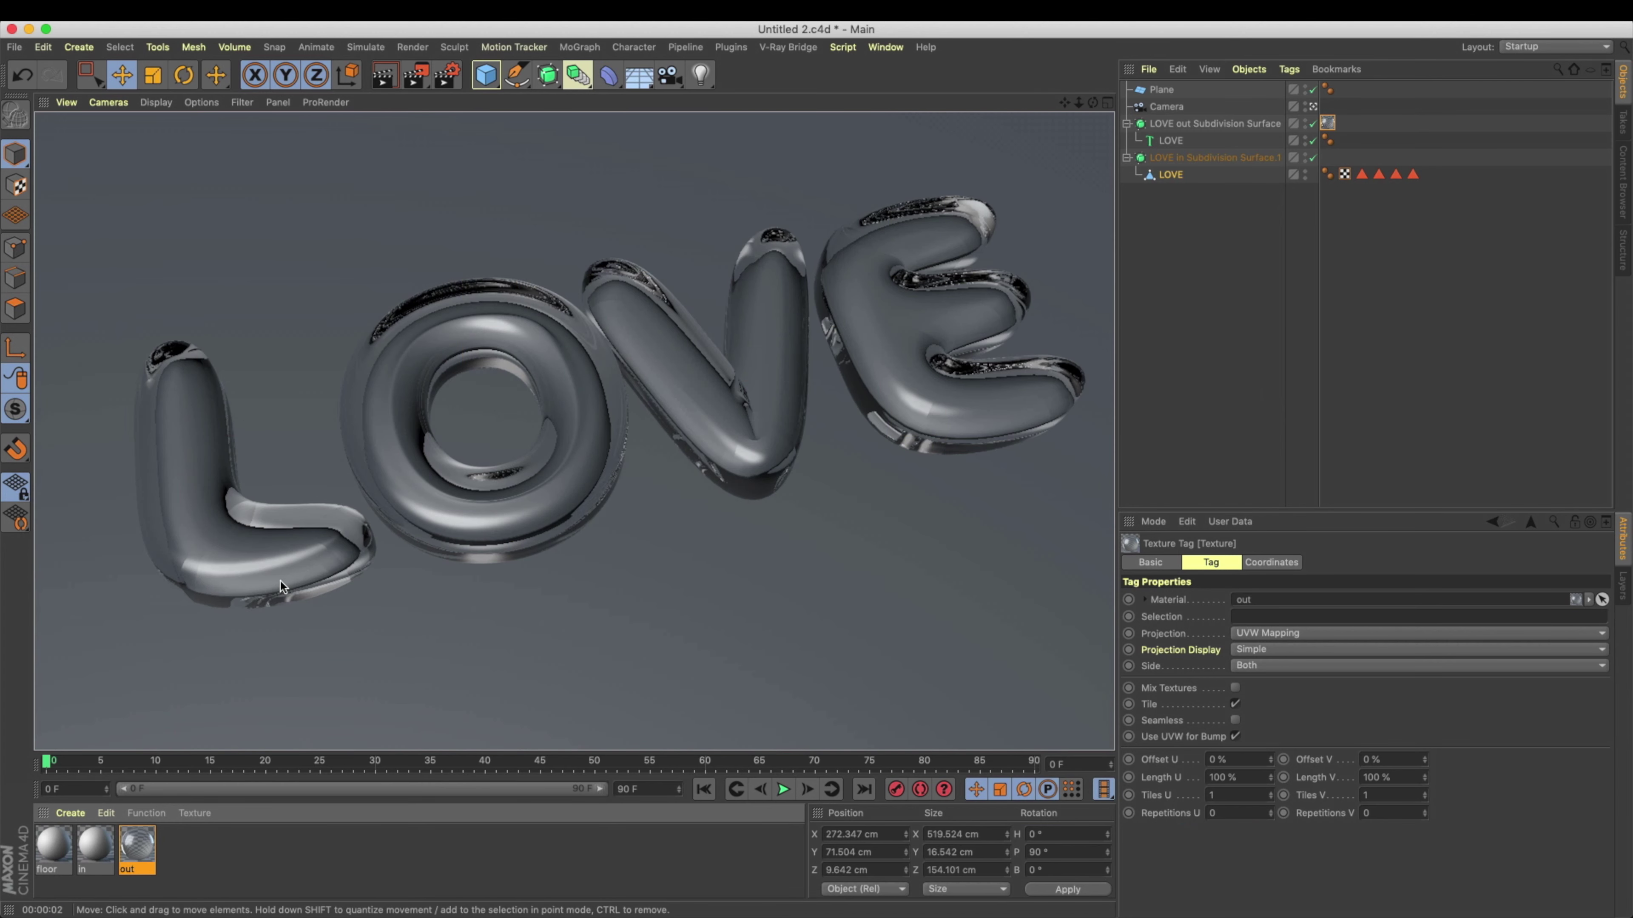
Step: Turn off Color on the in material and enable Transparency with the Water refraction preset
double_click(96, 846)
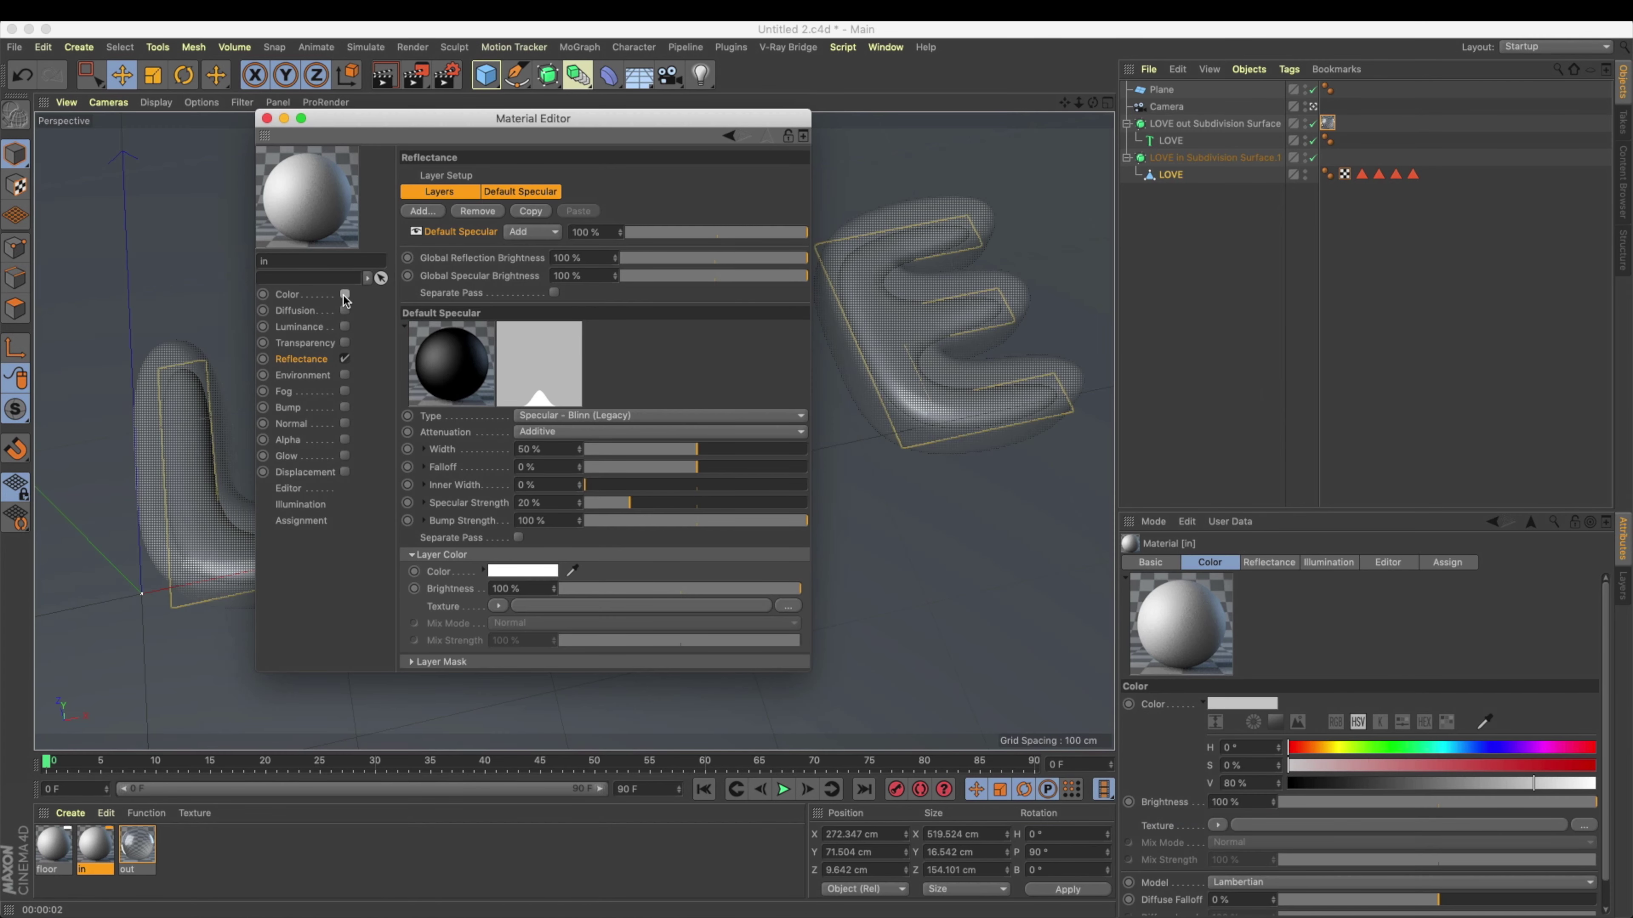
click(345, 295)
drag(477, 118, 852, 208)
click(718, 433)
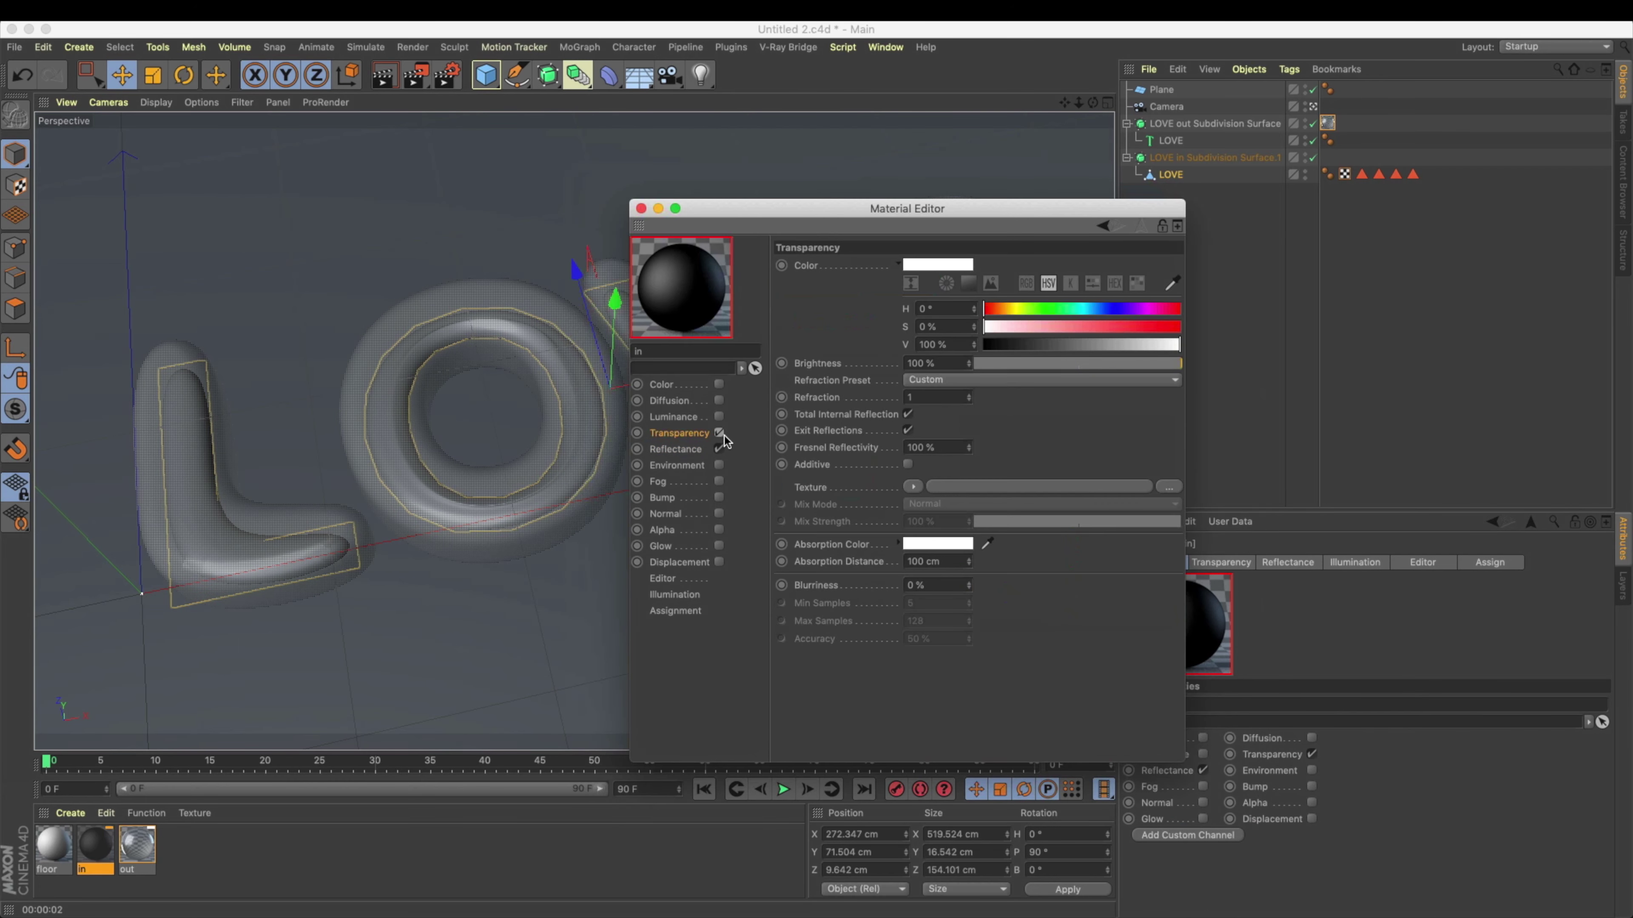
click(929, 389)
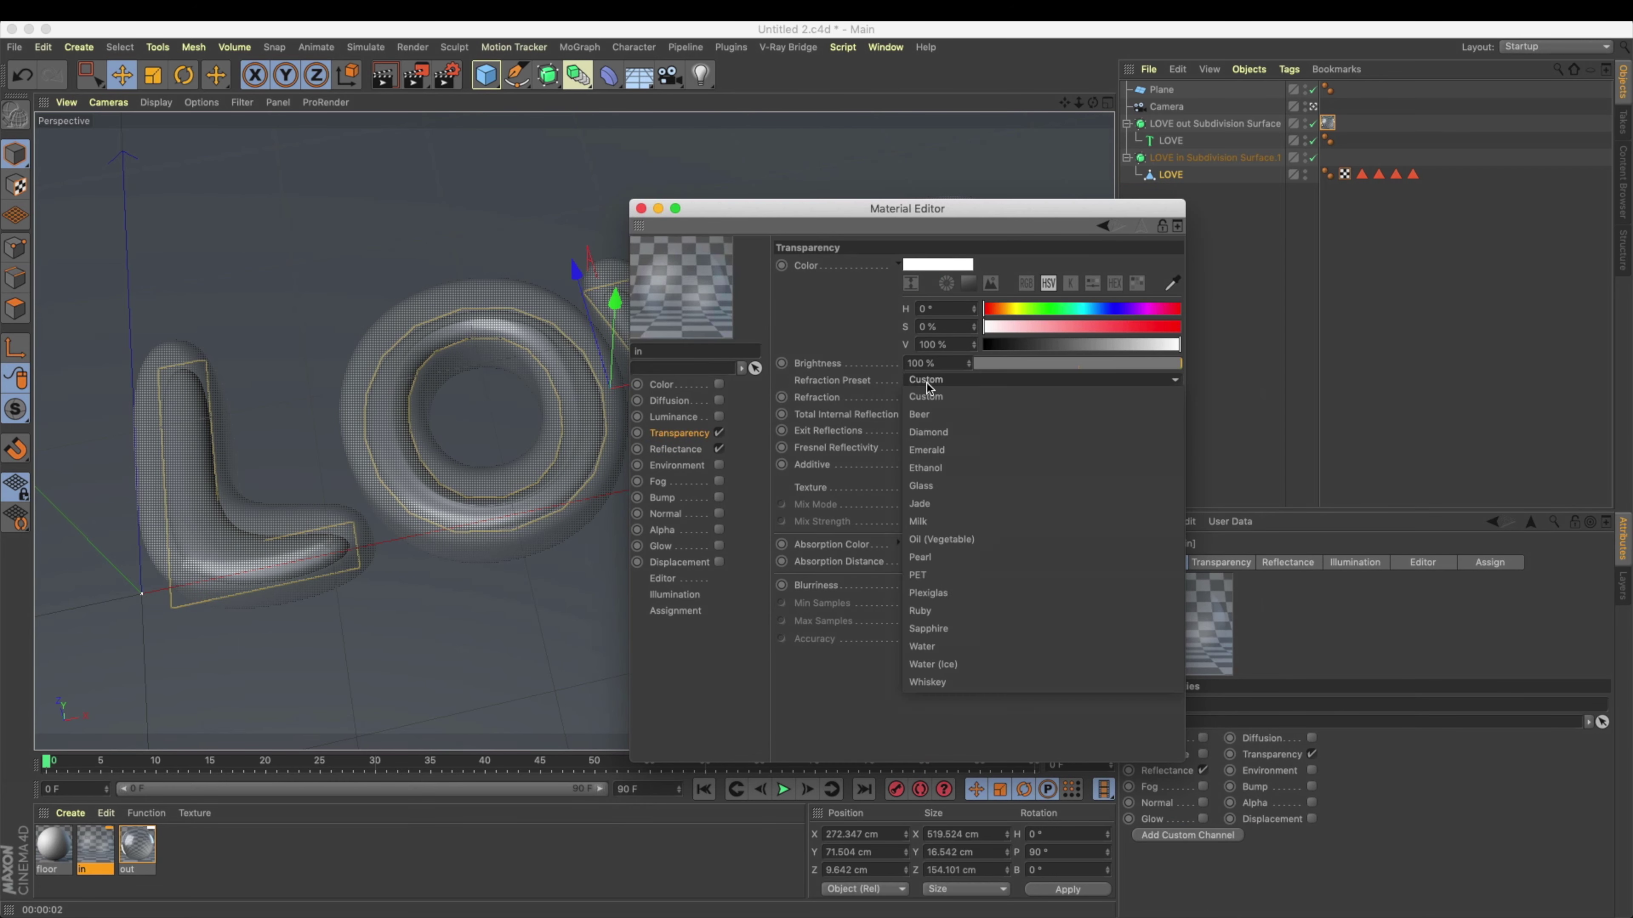
click(1022, 651)
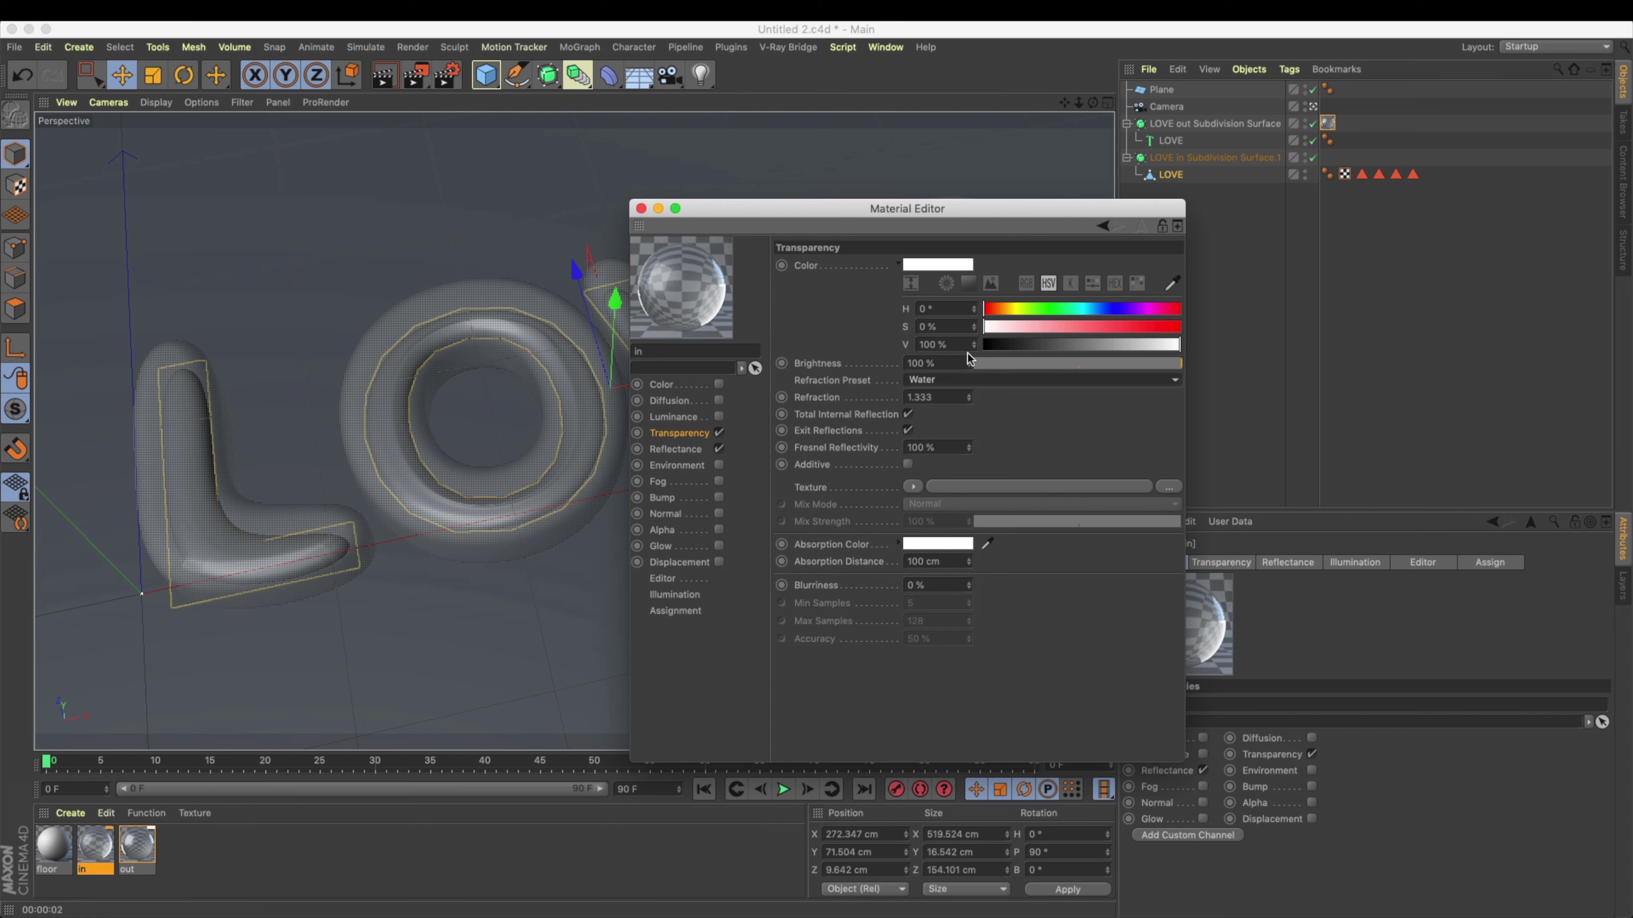
Step: Set the in material's transparency color to orange with H 41°, S 91% and V 100%
click(947, 266)
drag(864, 265, 880, 269)
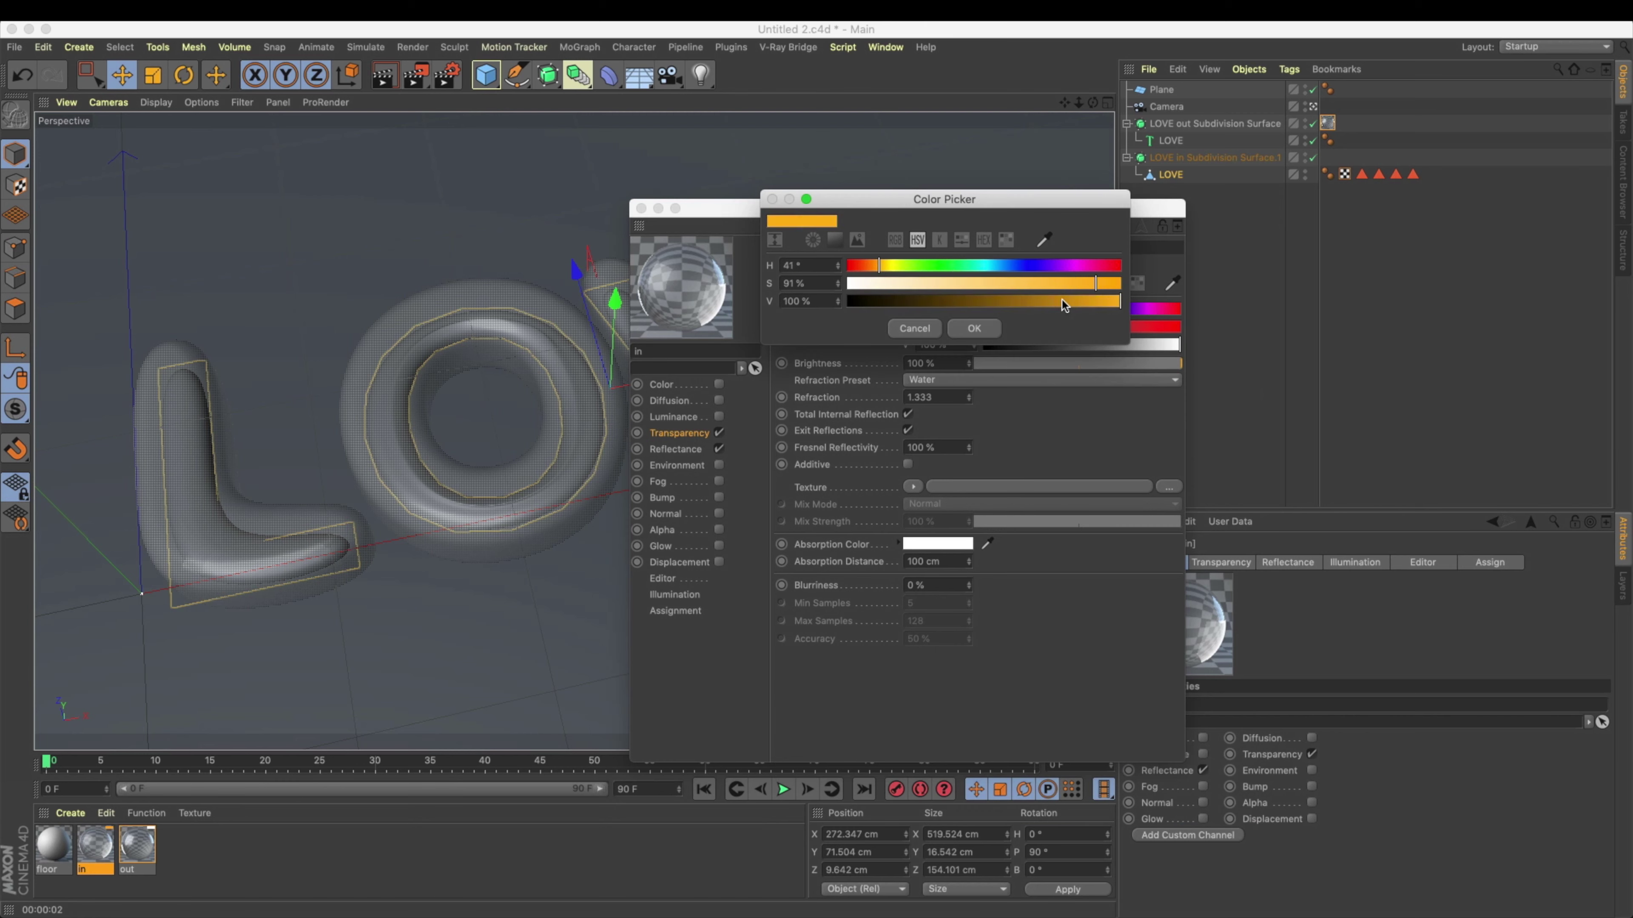
click(974, 328)
Step: Apply the in material to the LOVE in Subdivision Surface, render the view and close the Material Editor
drag(873, 213, 990, 619)
drag(105, 851, 1213, 159)
click(392, 83)
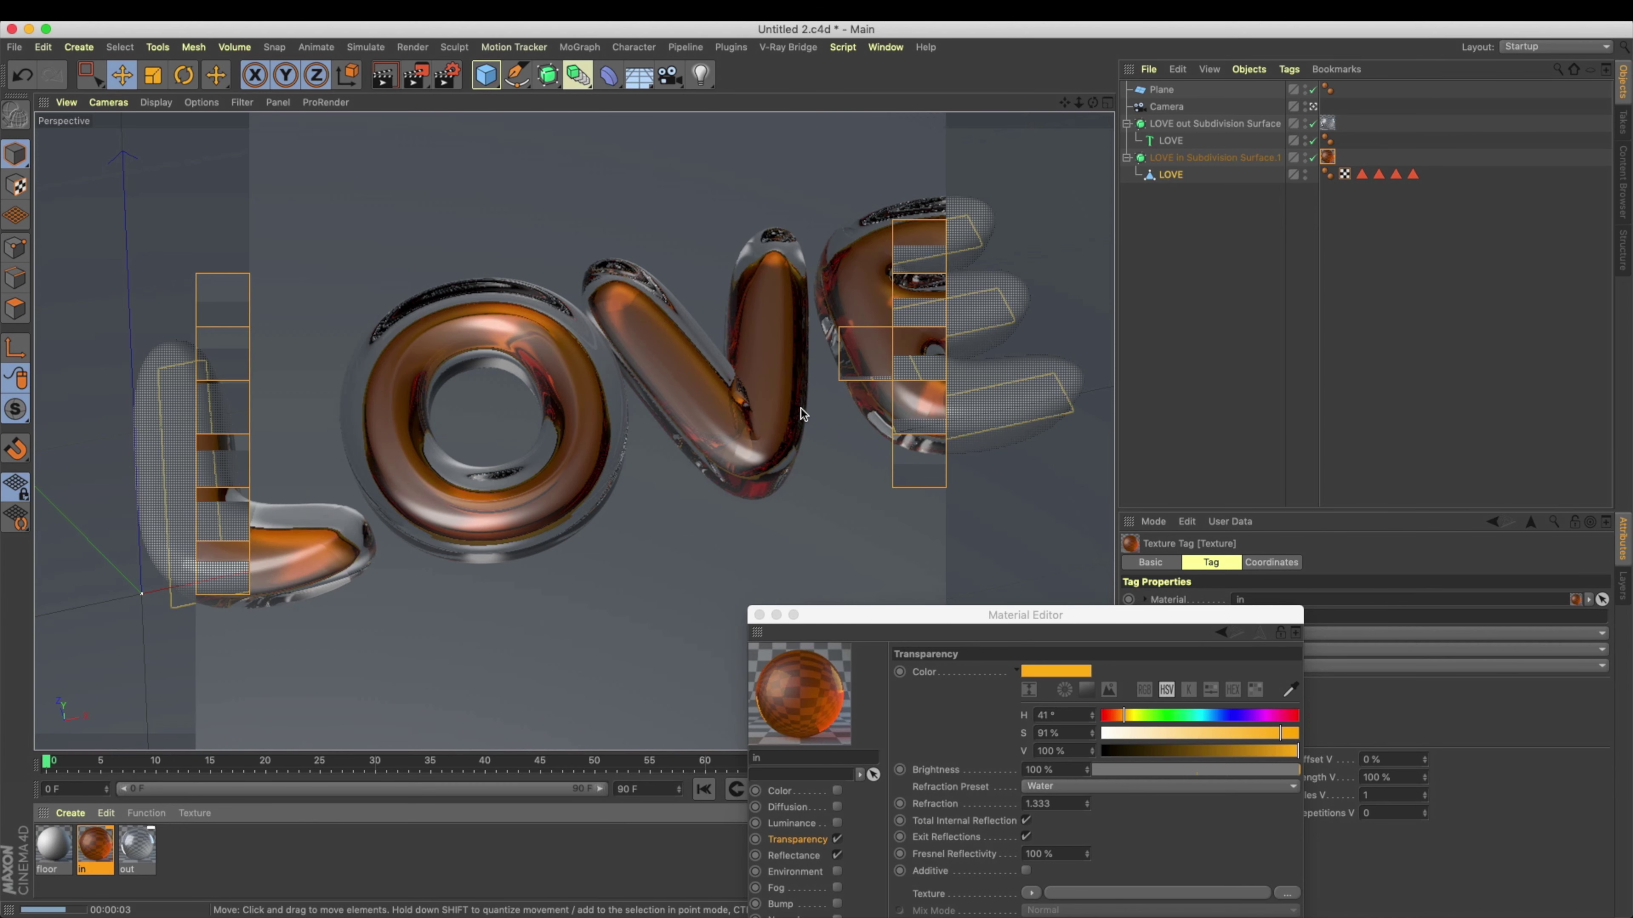
click(759, 614)
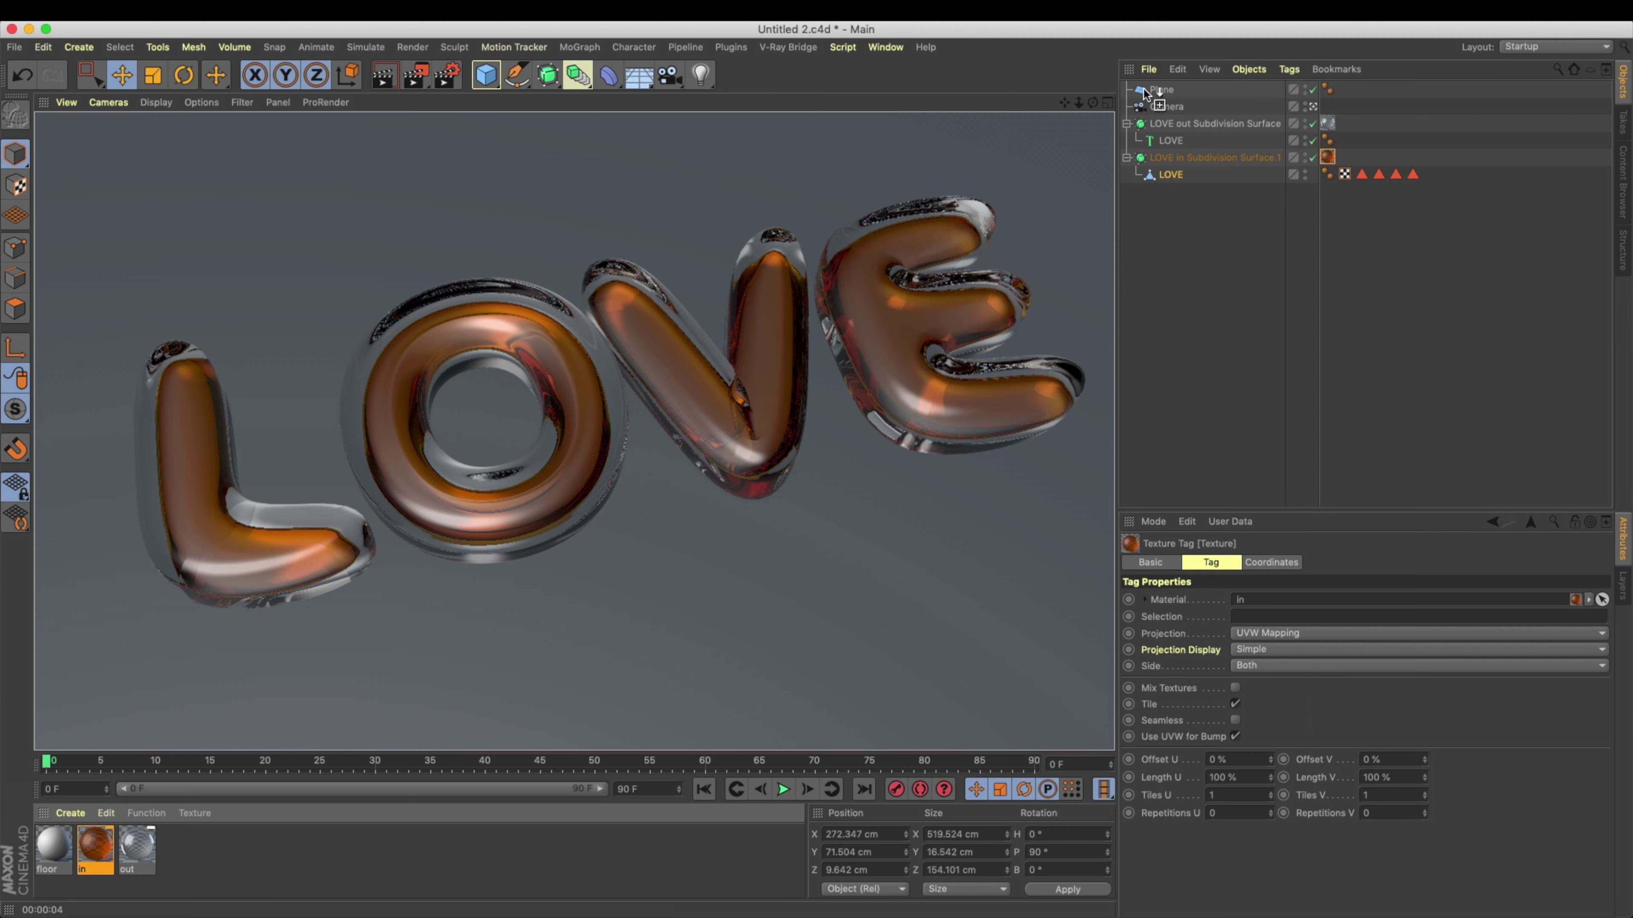
Step: Apply the floor material to the Plane and rename the object floor
drag(1143, 89, 1148, 90)
double_click(1162, 90)
text(floor)
key(Return)
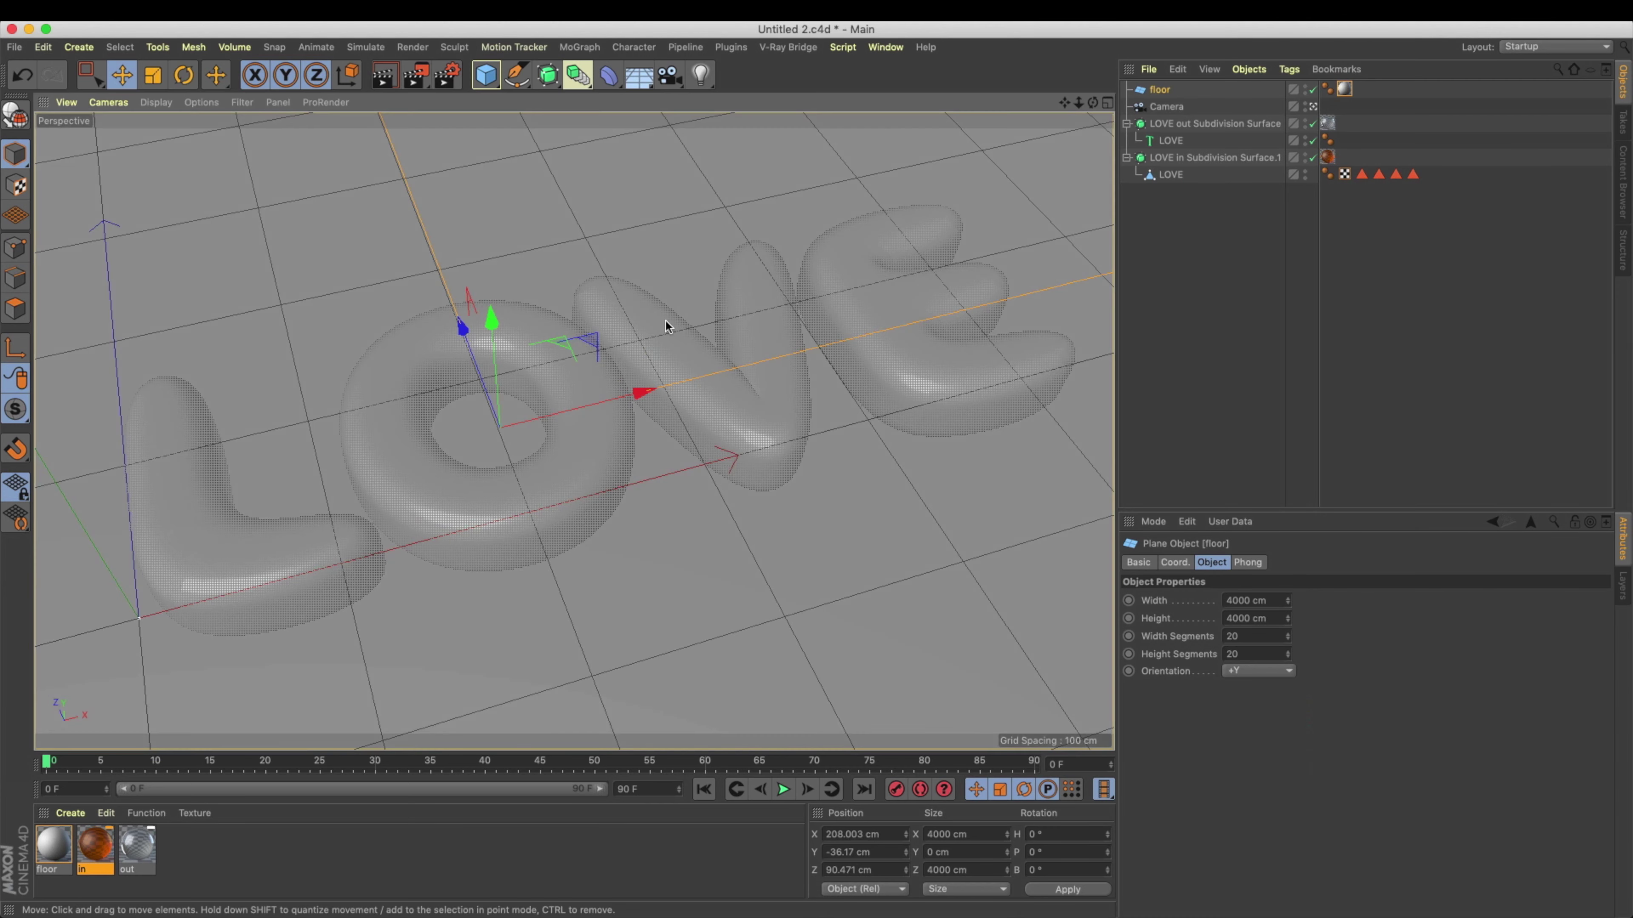
Step: Add a light and move it above and behind the letters, to about X 216, Y 230, Z -18 cm
alt+drag(663, 328, 669, 294)
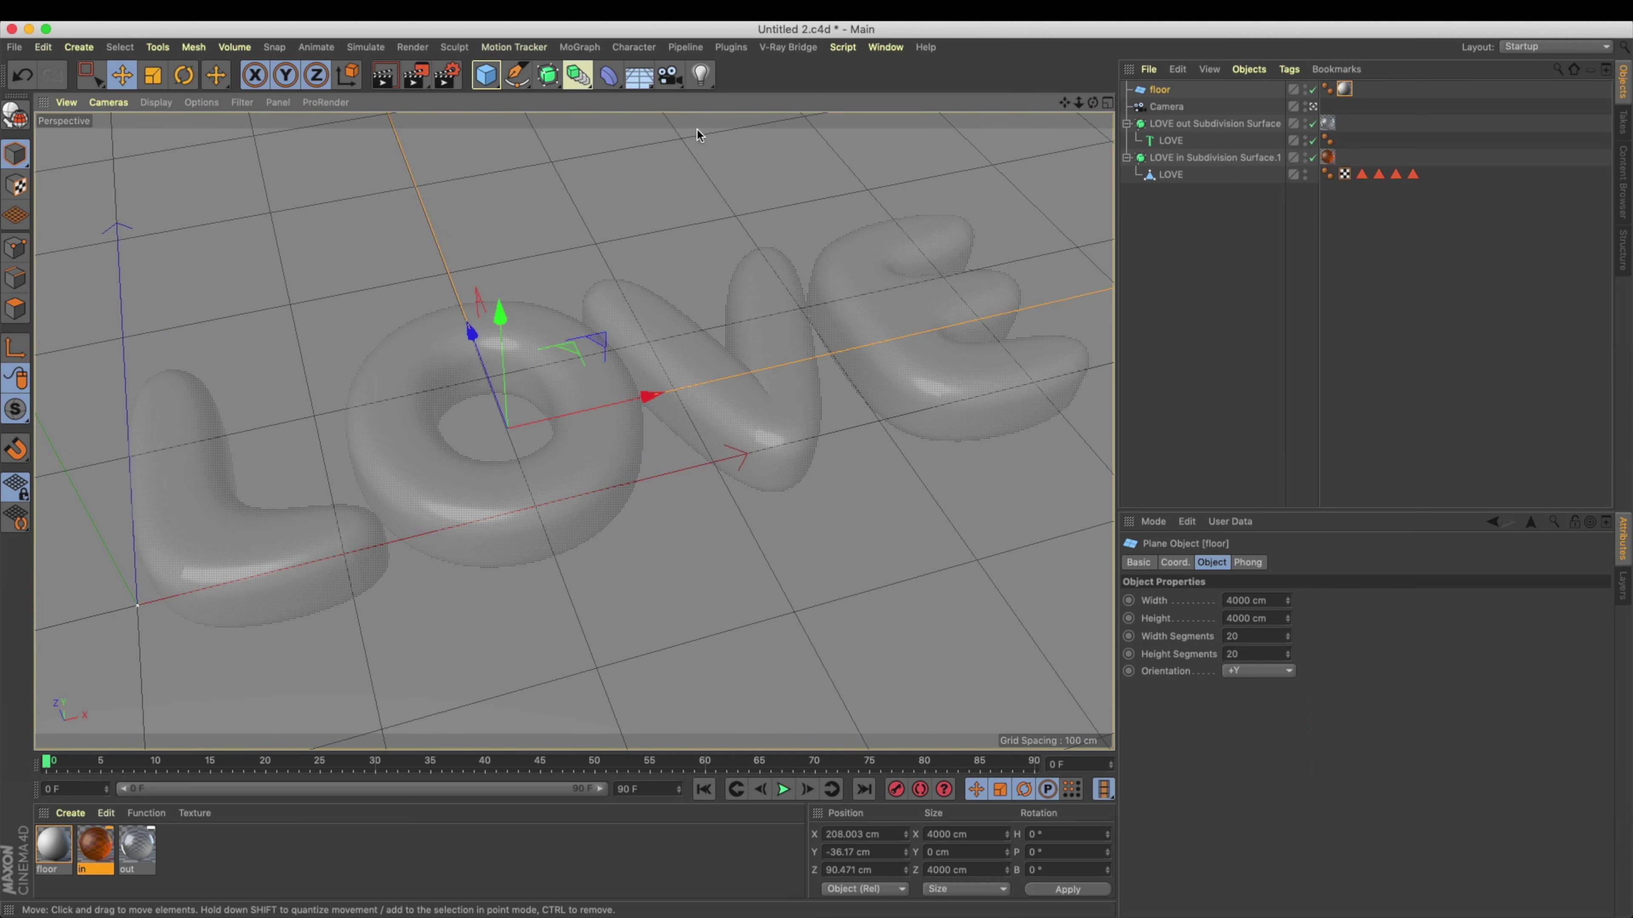
click(701, 74)
drag(367, 430, 765, 309)
drag(576, 393, 576, 128)
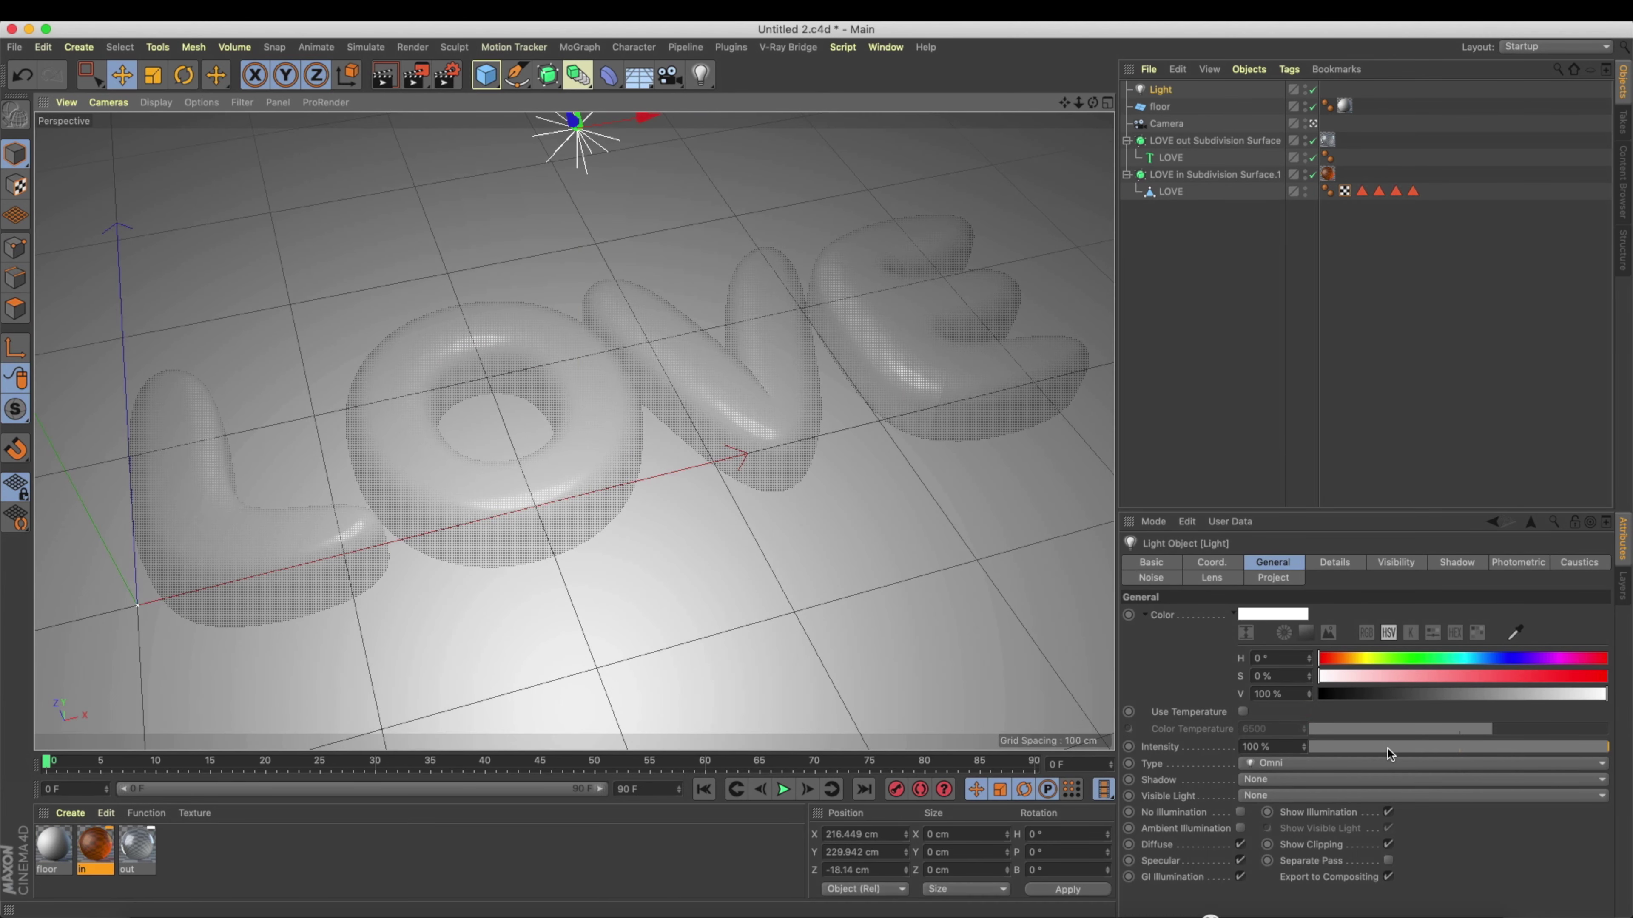
Step: Render the scene to the Picture Viewer and zoom out to see the whole image
key(shift+r)
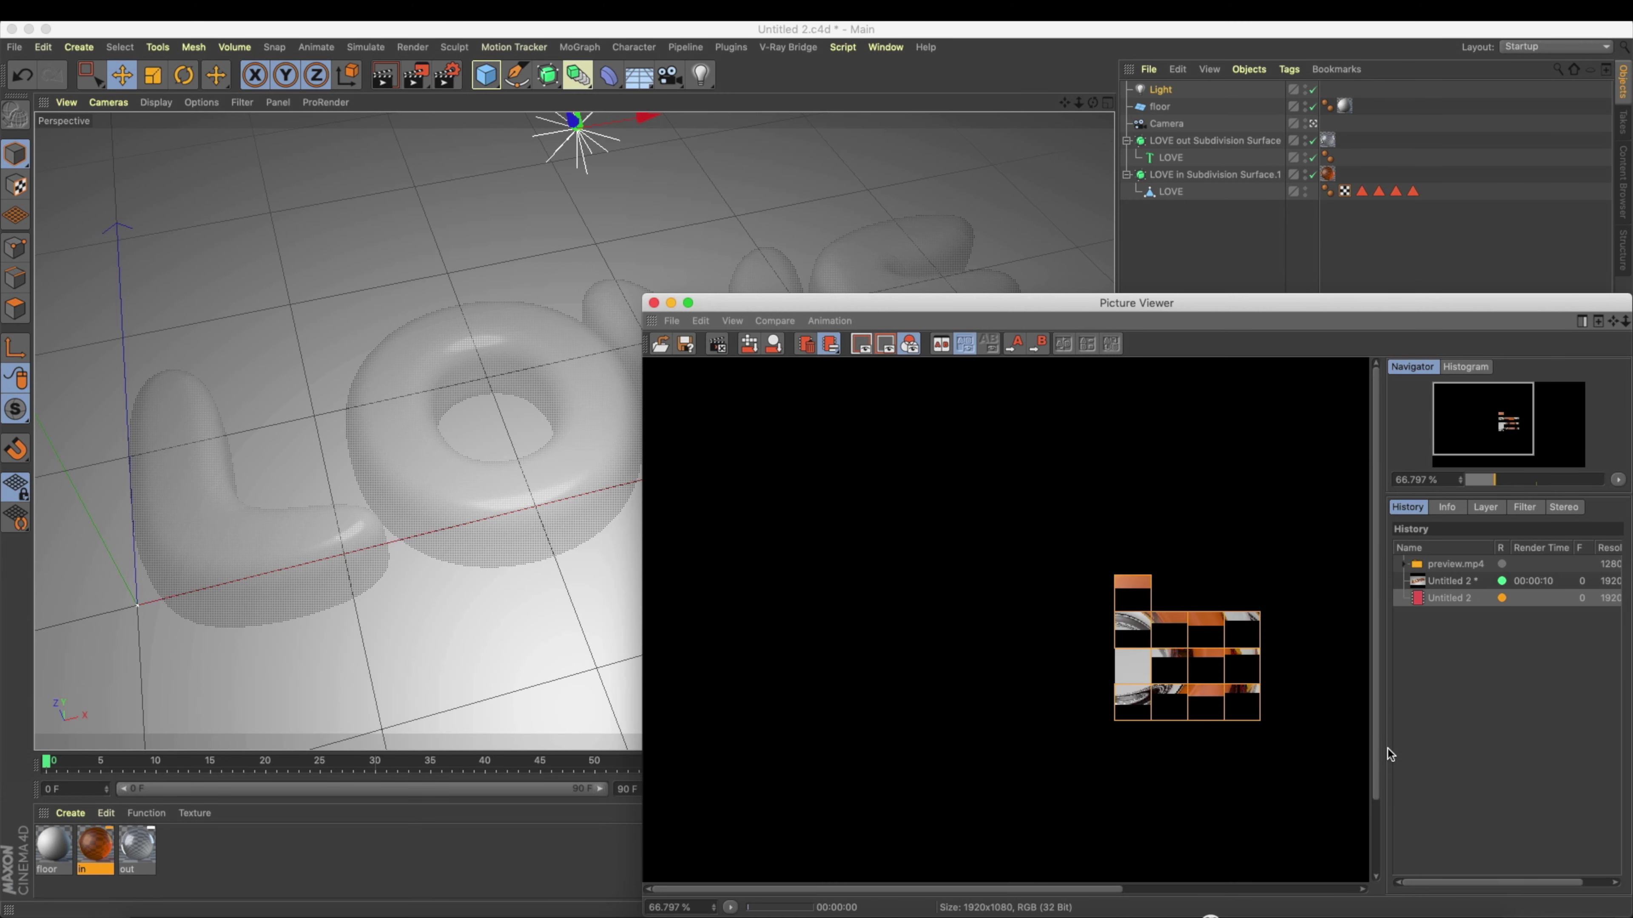
drag(1352, 301, 1237, 194)
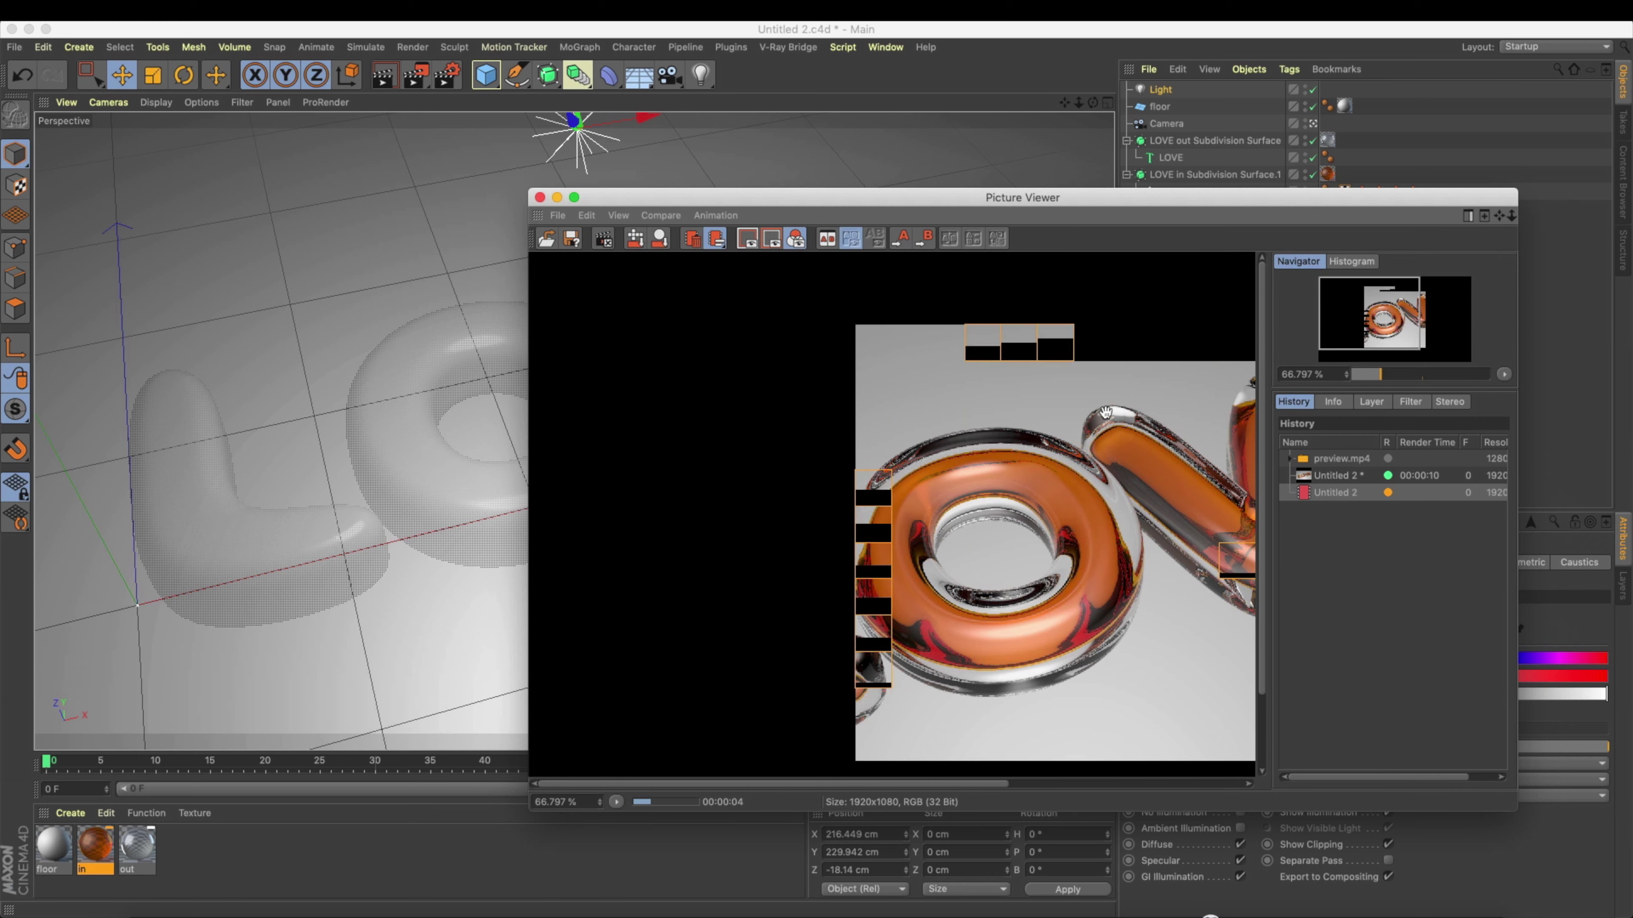
scroll(847, 476, down, 5)
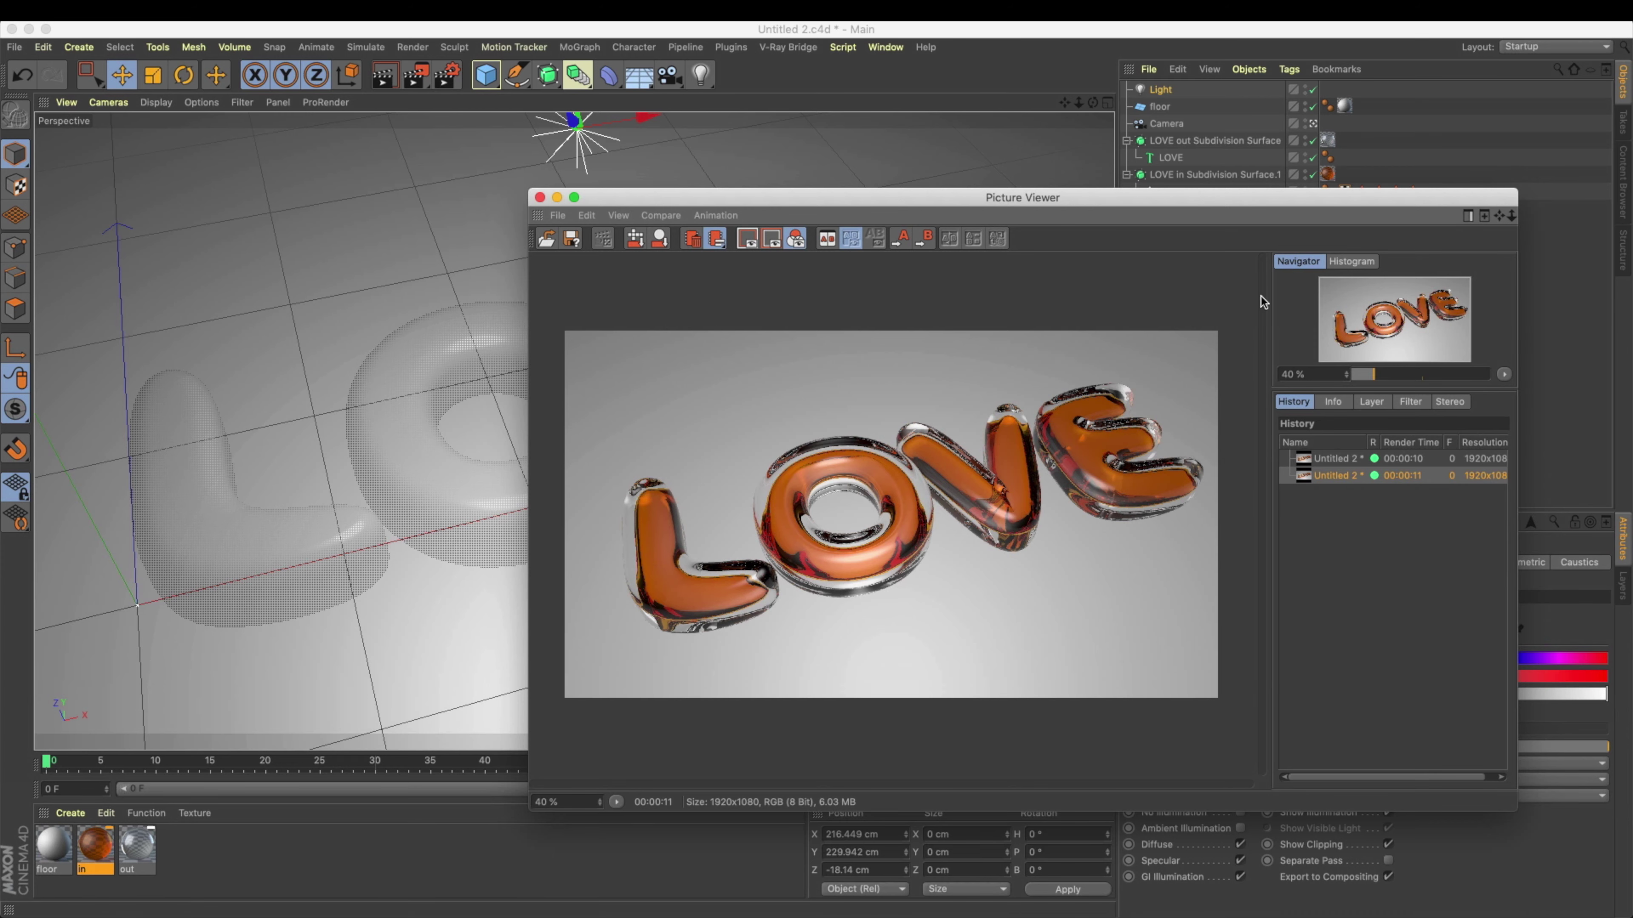
drag(1268, 198, 956, 199)
drag(963, 207, 1061, 260)
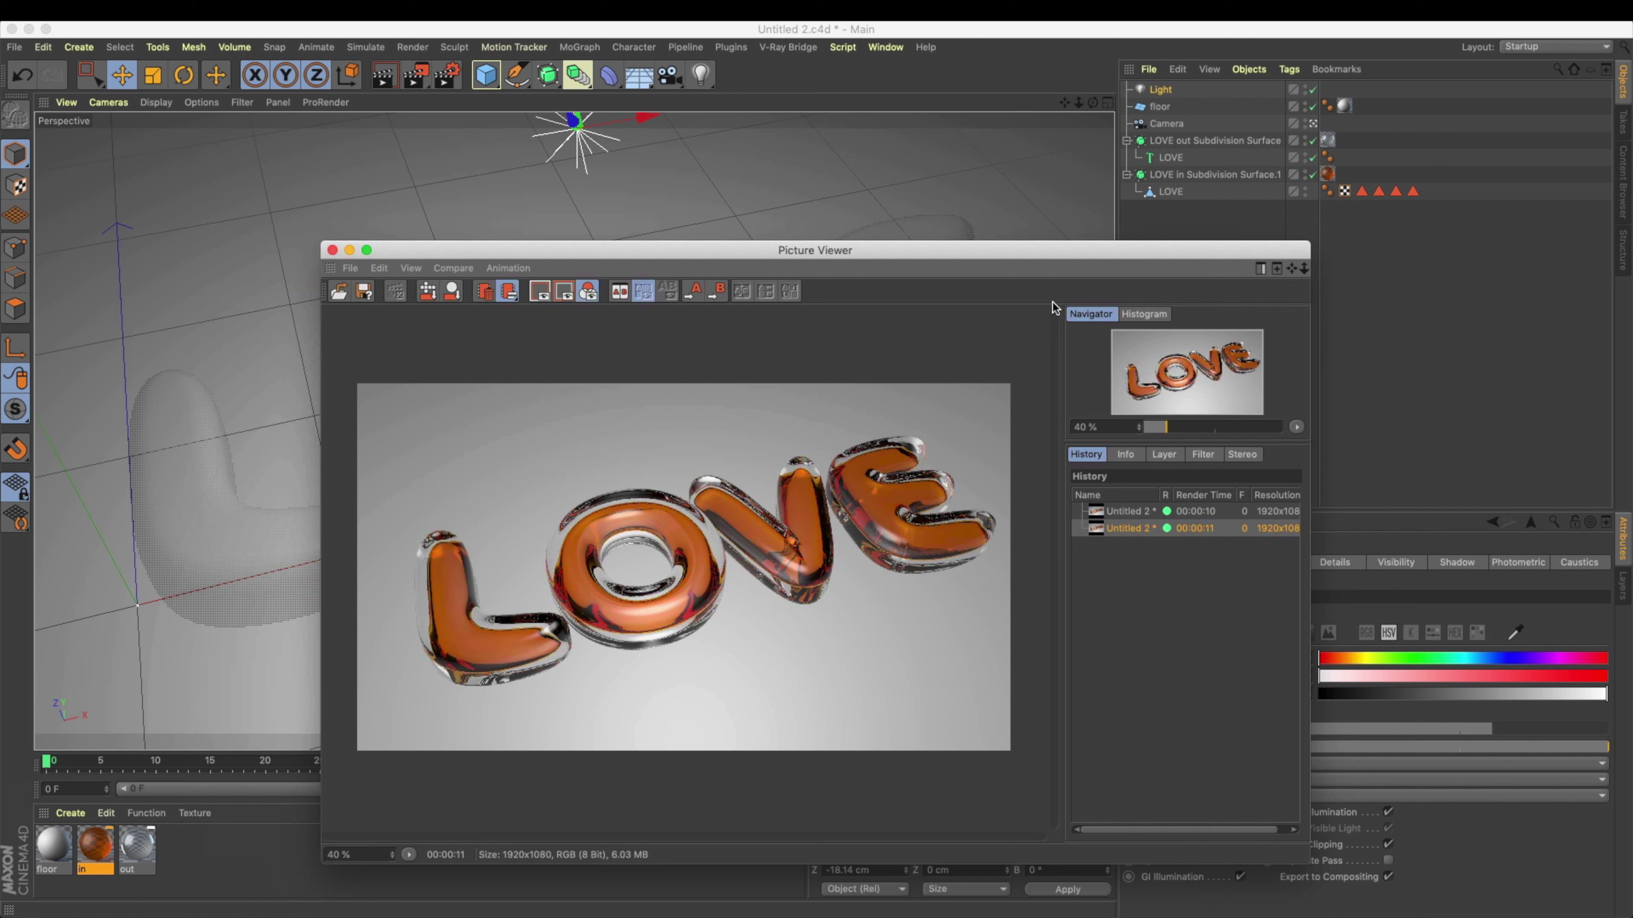
drag(1086, 259, 1115, 187)
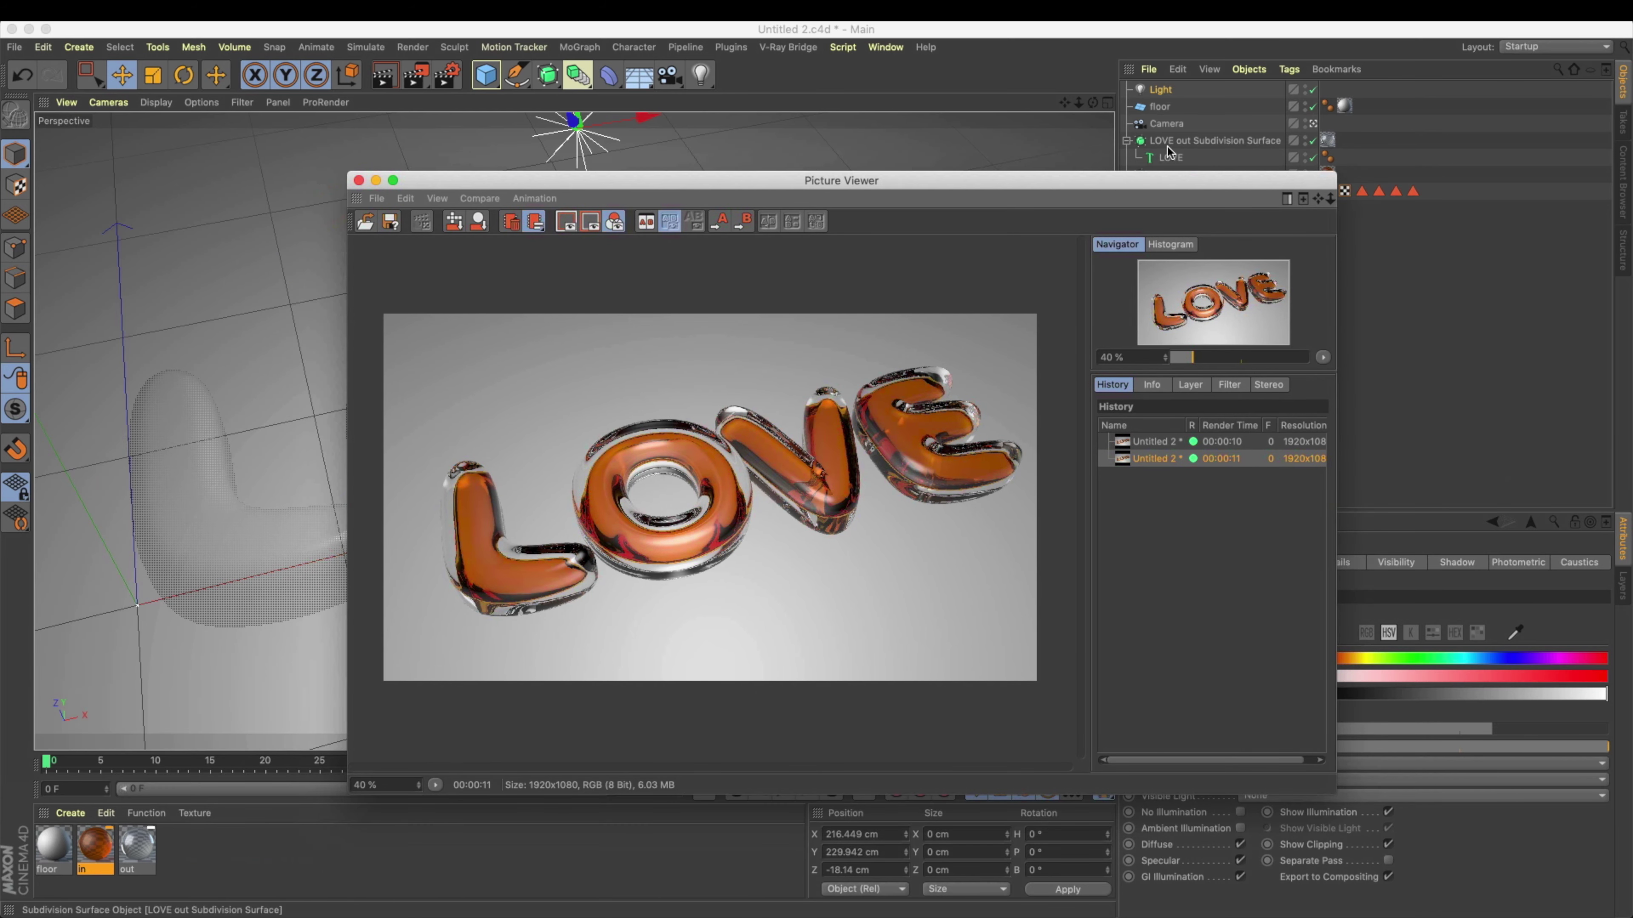
drag(701, 74, 846, 168)
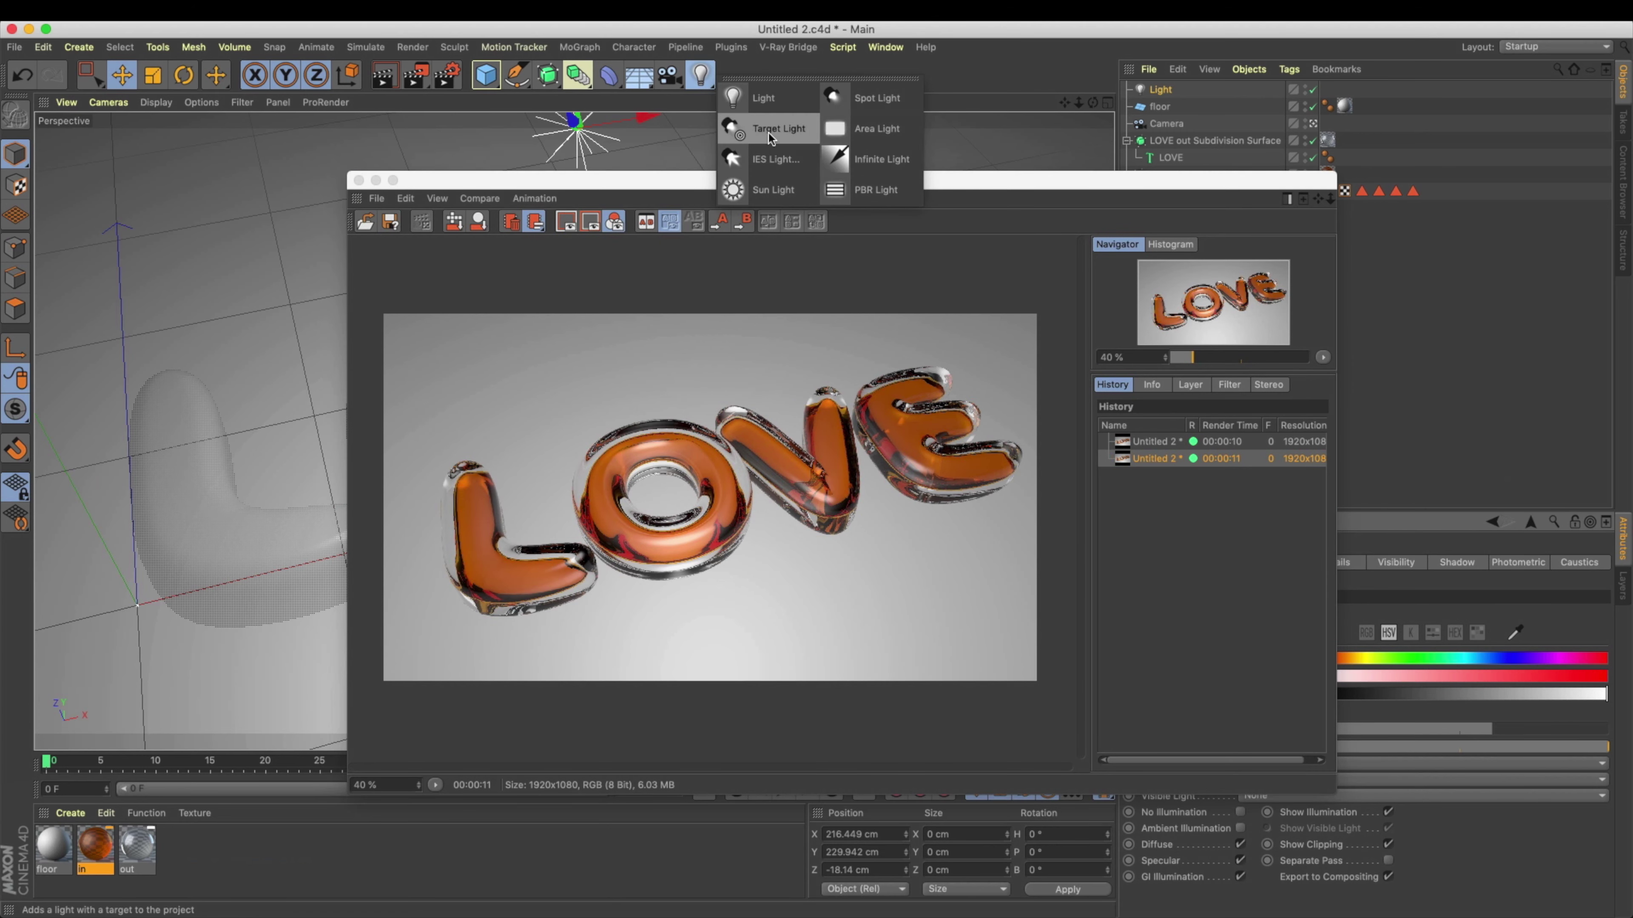
drag(1066, 186, 1063, 242)
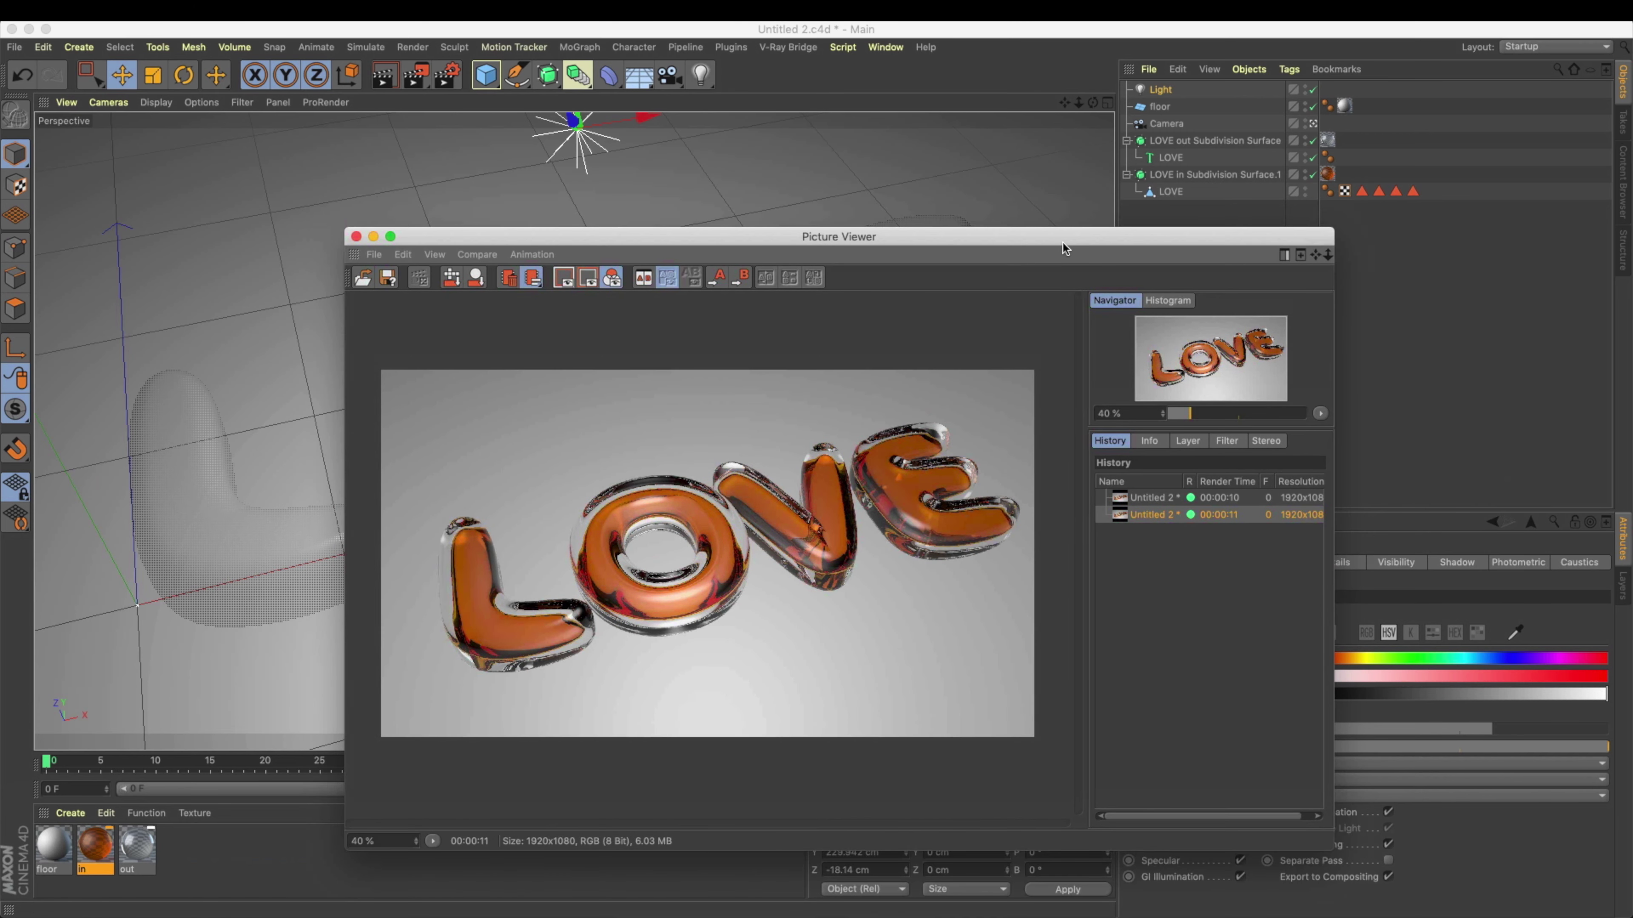
drag(1062, 242, 878, 238)
Step: Set the light's shadow type to Shadow Maps (Soft)
click(1166, 95)
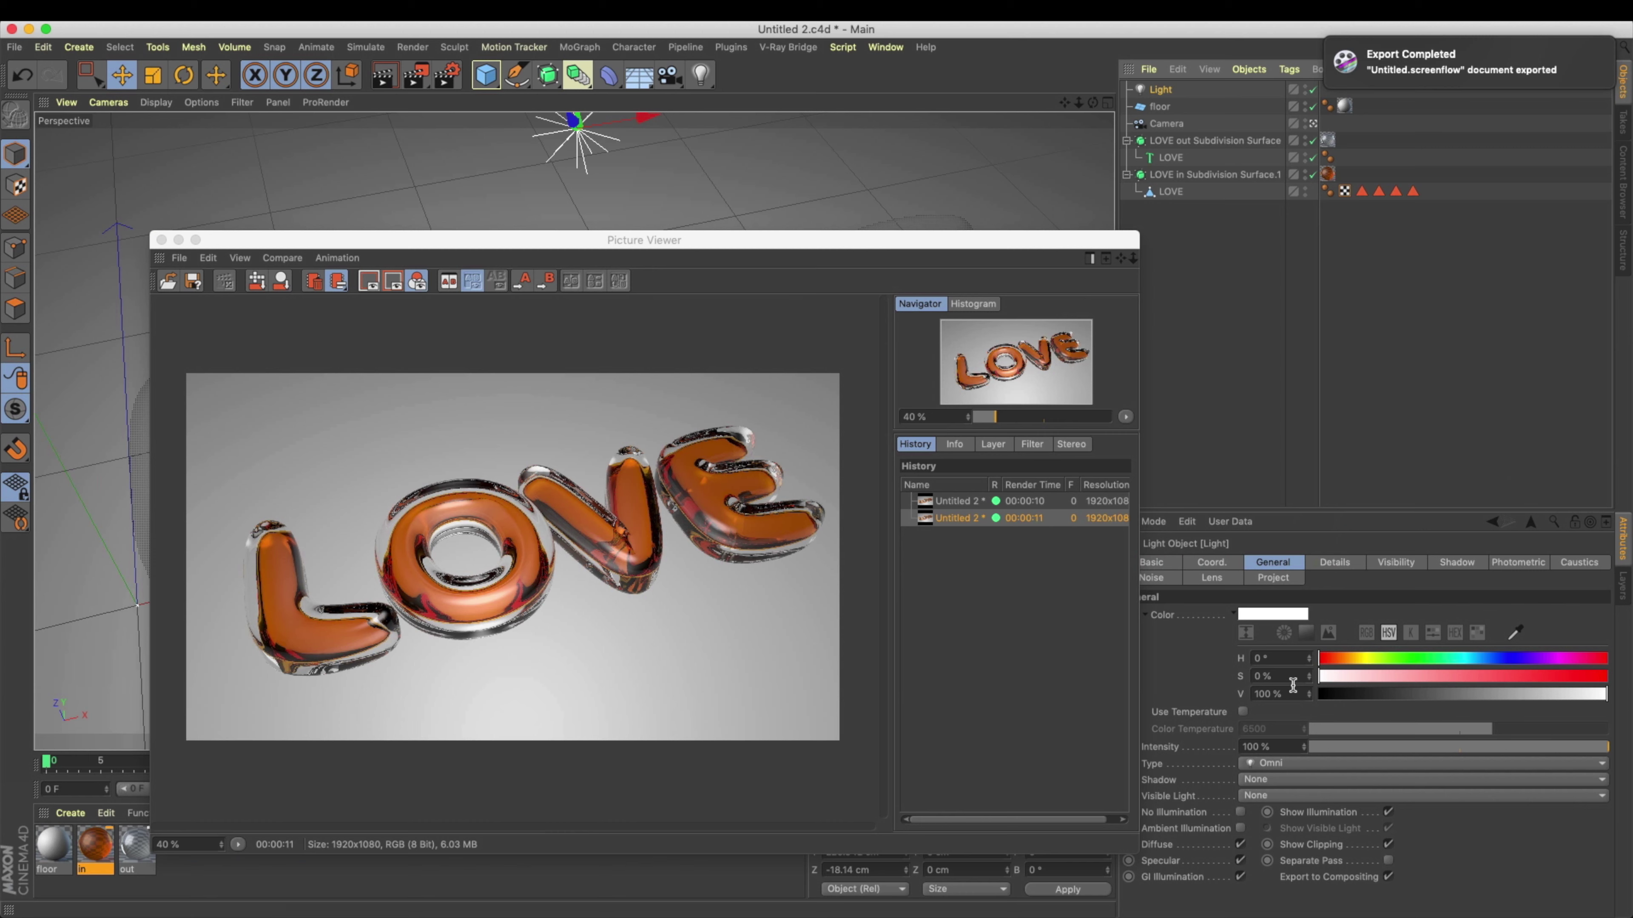
click(1385, 564)
click(1443, 564)
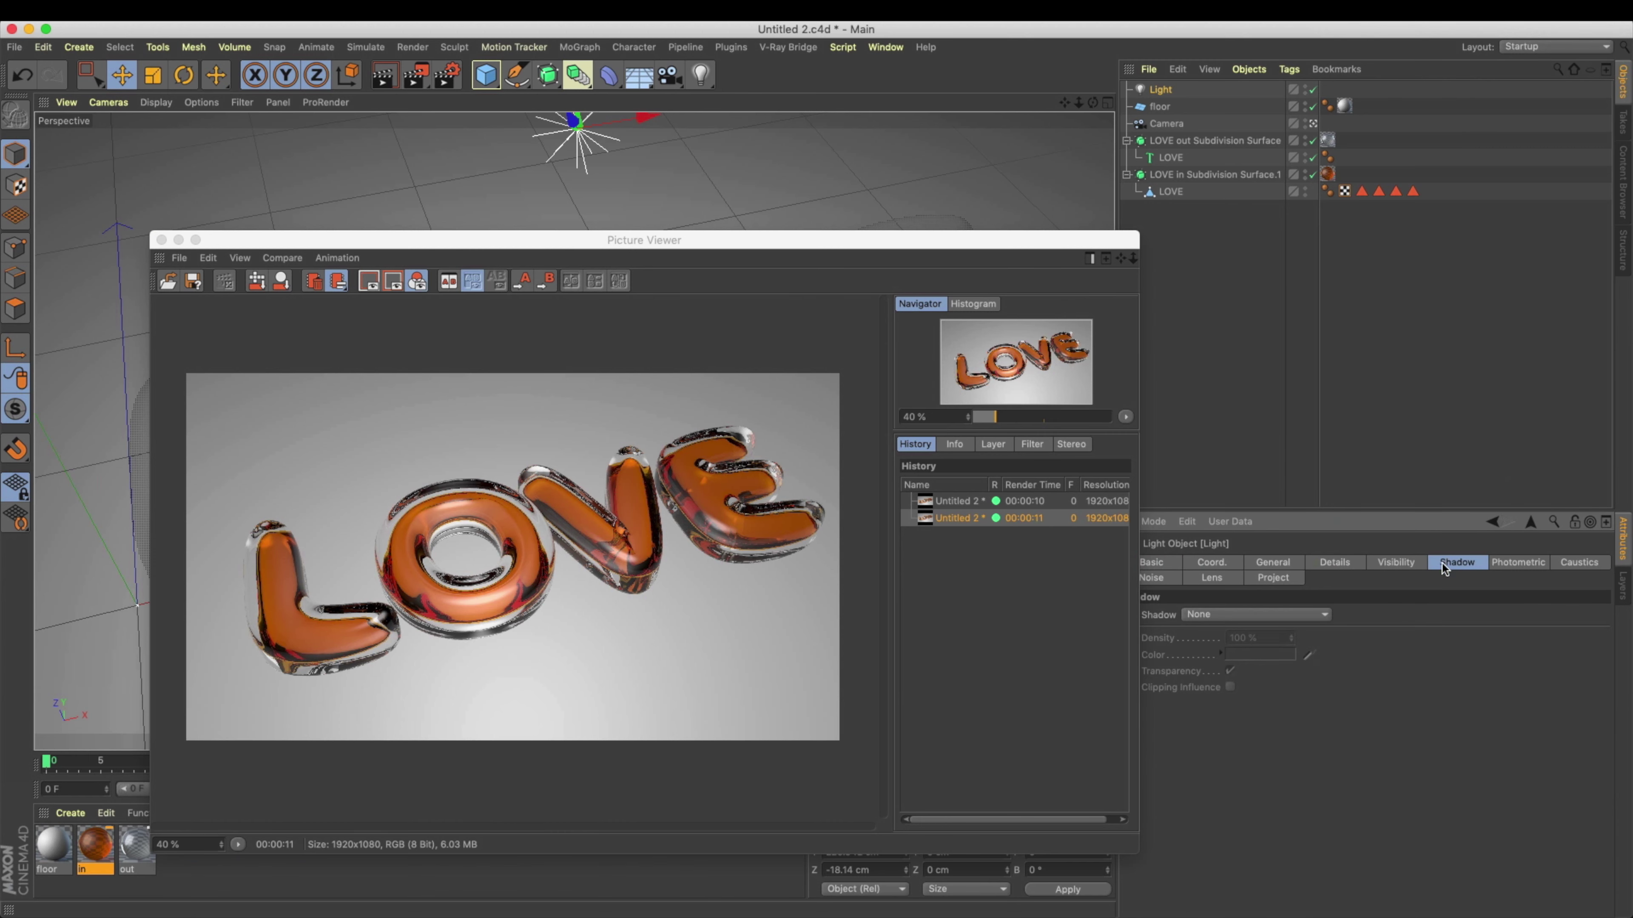
click(1278, 615)
click(1278, 642)
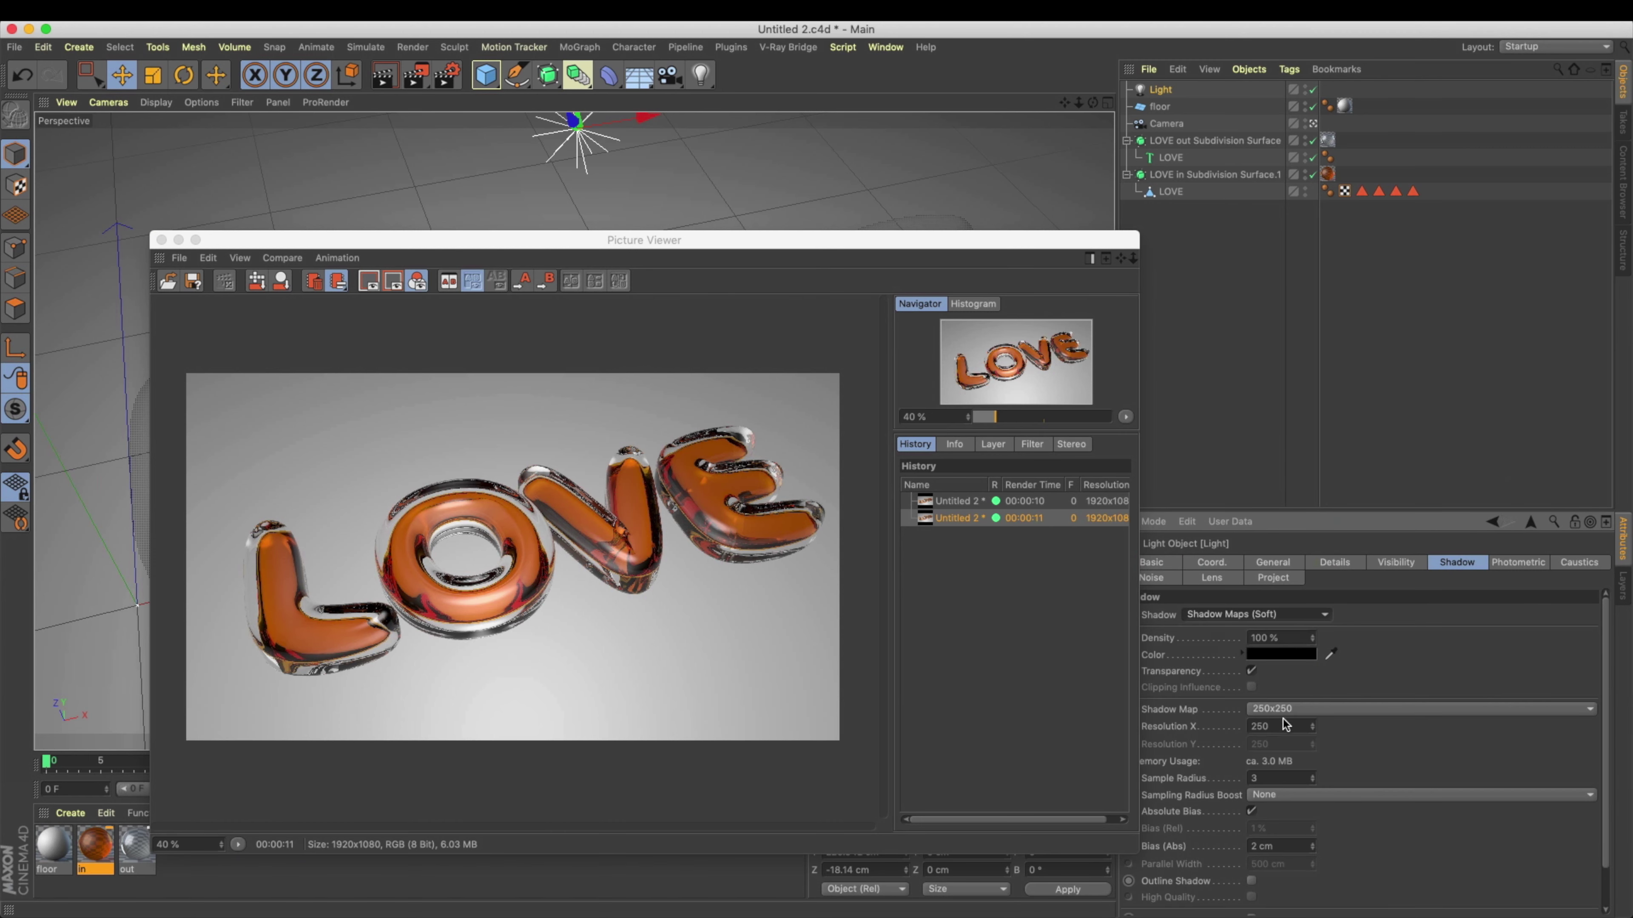
Step: Set the light's shadow map to 1500x1500 and its sample radius to 9
click(1297, 708)
click(1302, 824)
drag(1277, 779, 1199, 780)
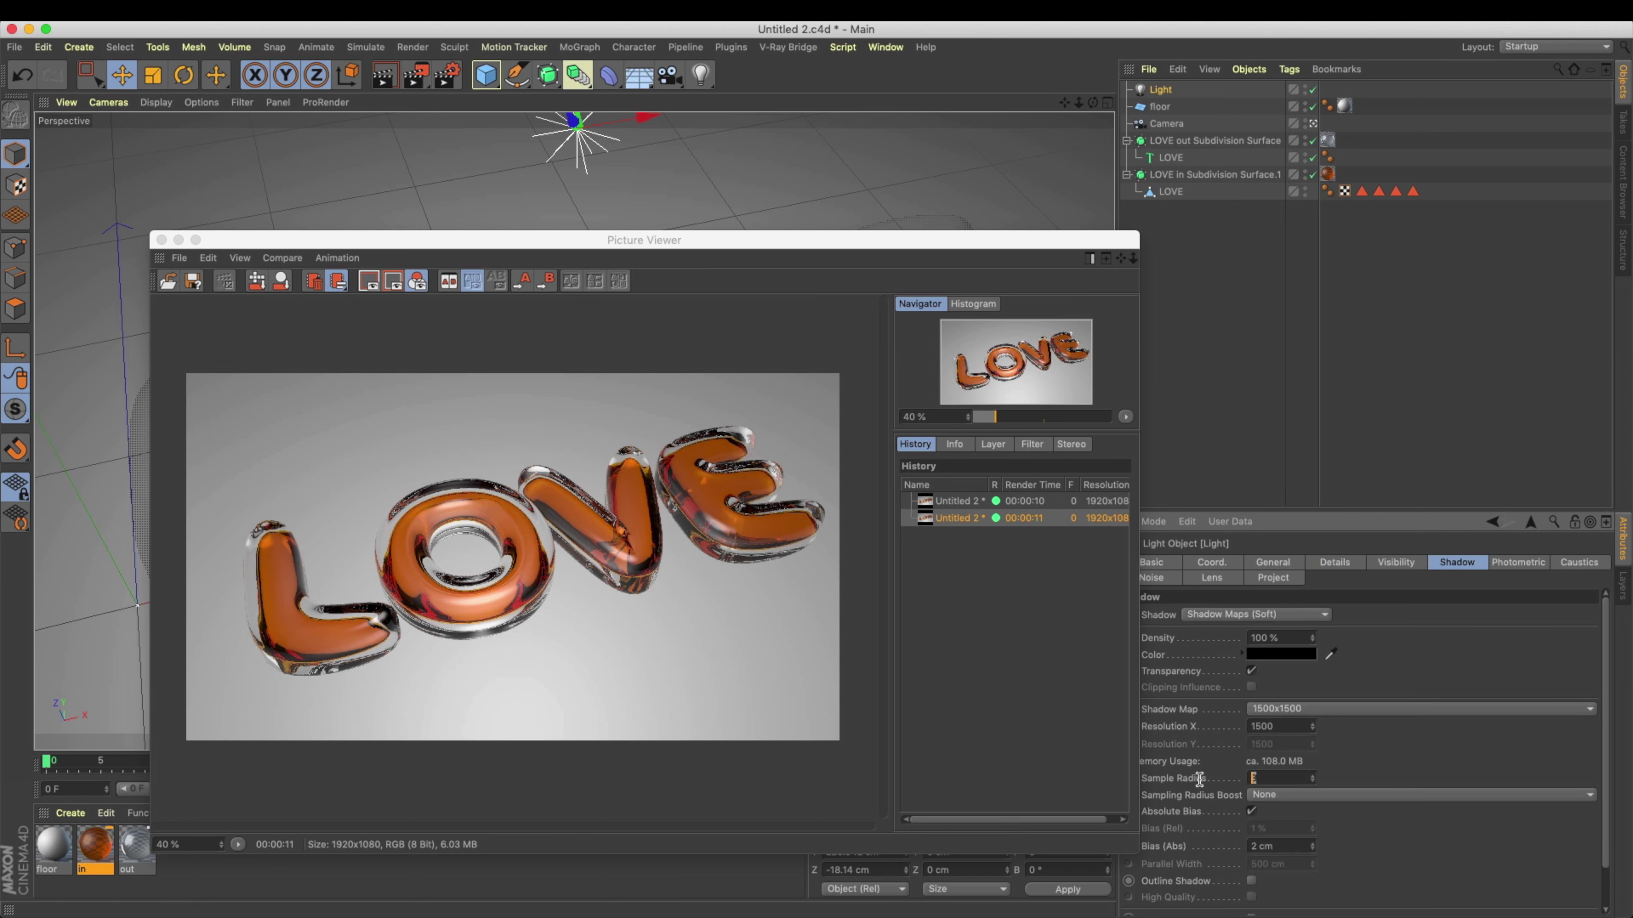
text(9)
Step: Render the shadowed scene to the Picture Viewer and inspect the O and V edges at 100% zoom
key(shift+r)
drag(717, 236, 924, 247)
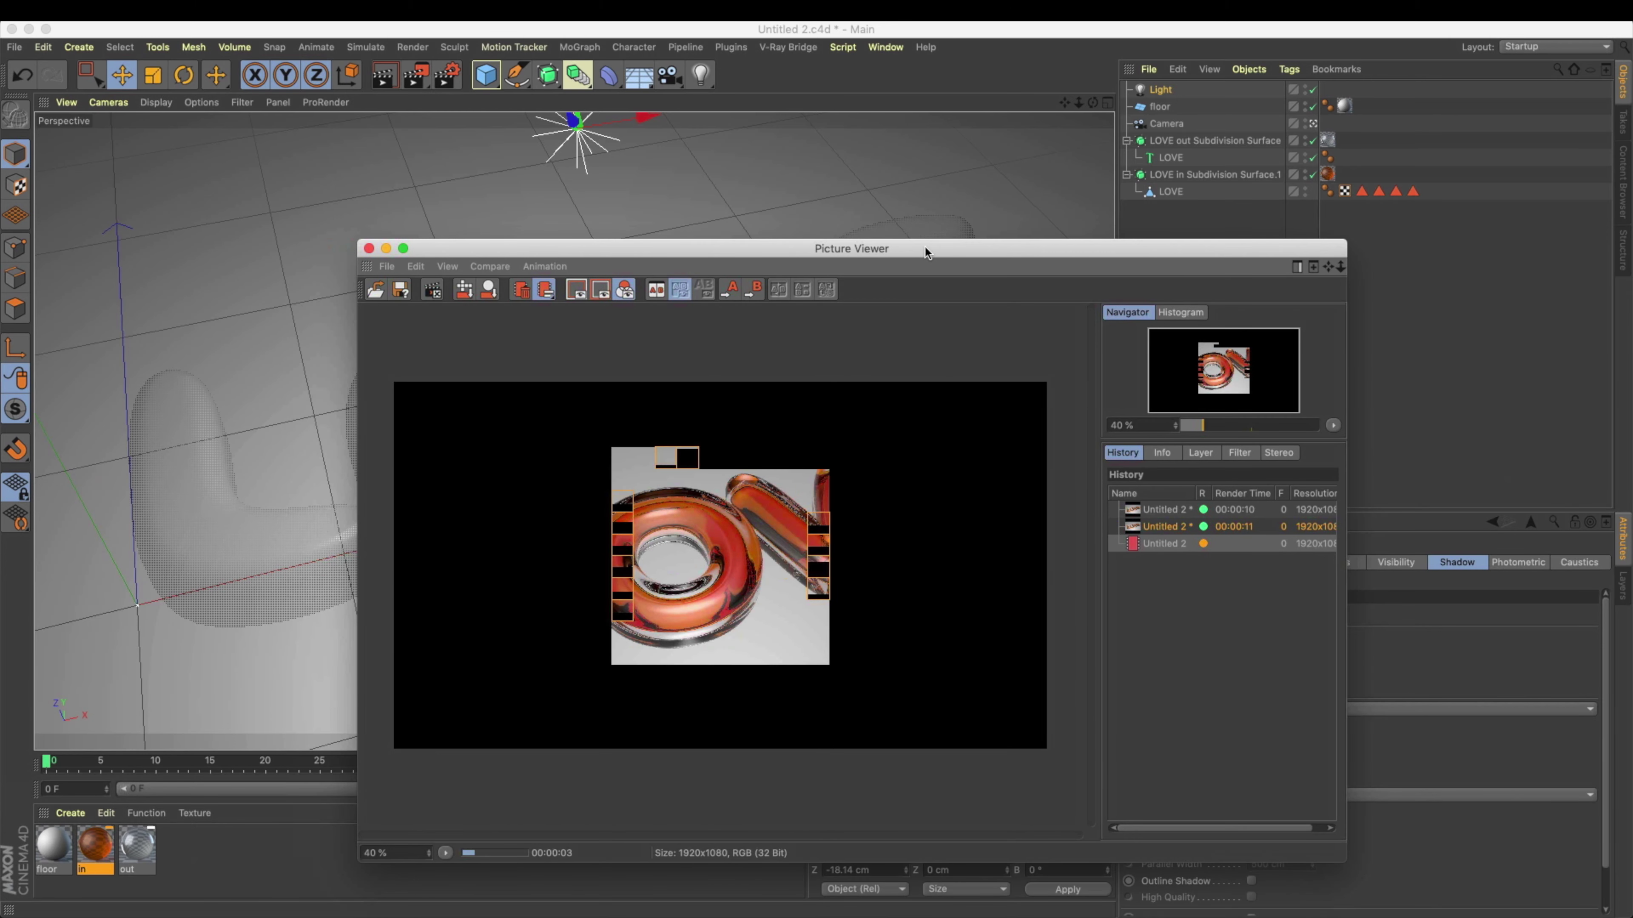
drag(925, 246, 878, 255)
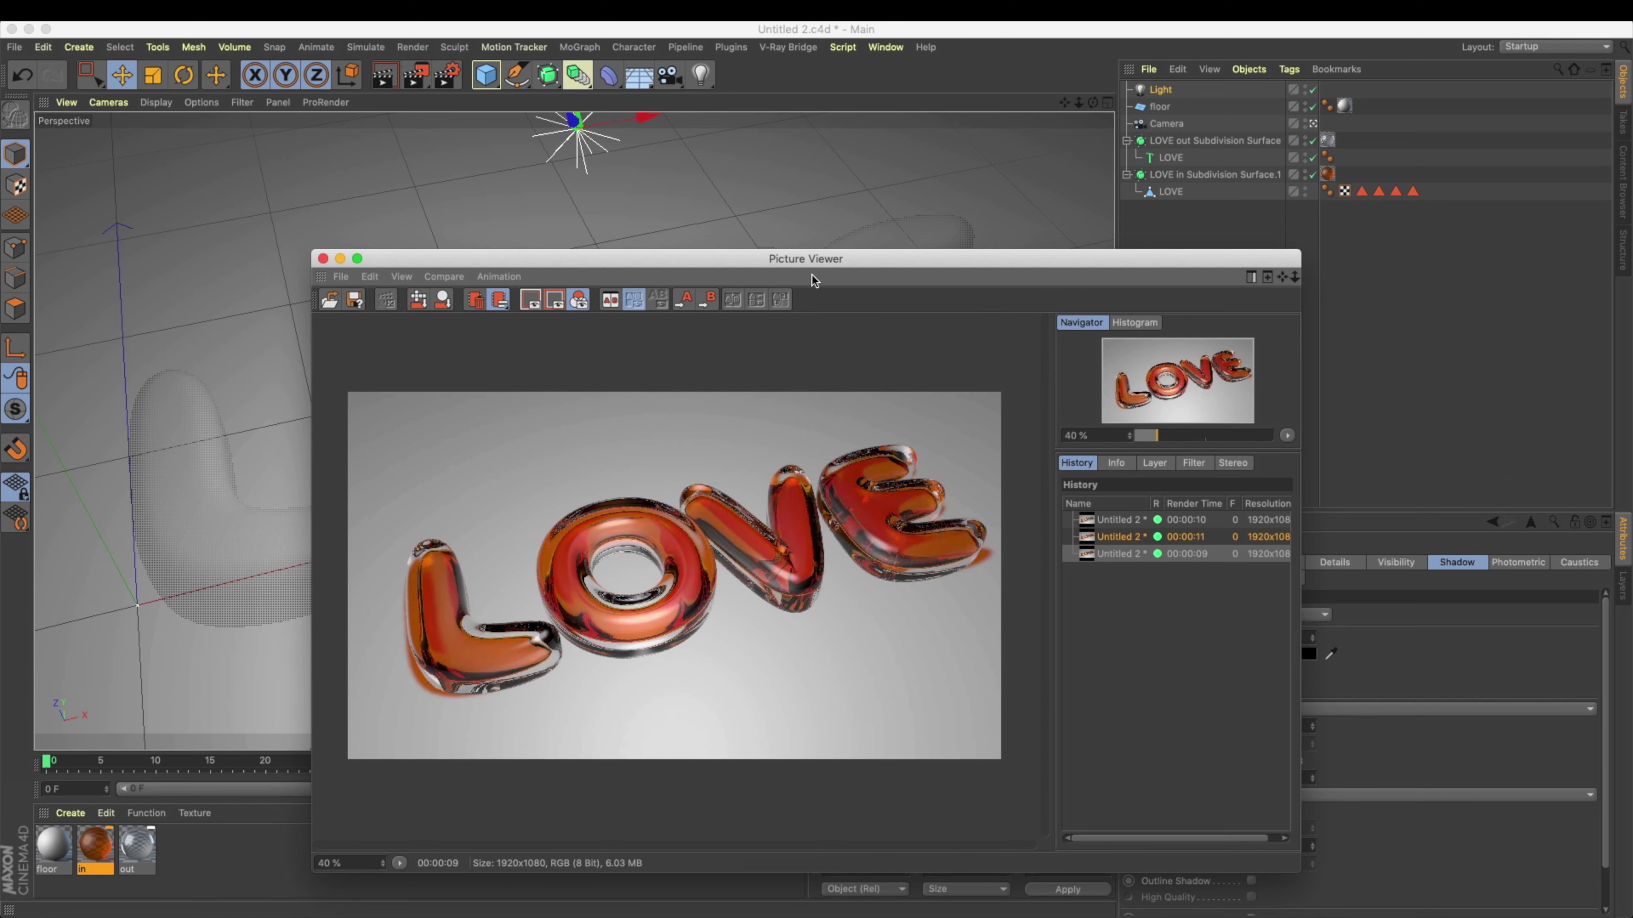
drag(838, 260, 518, 241)
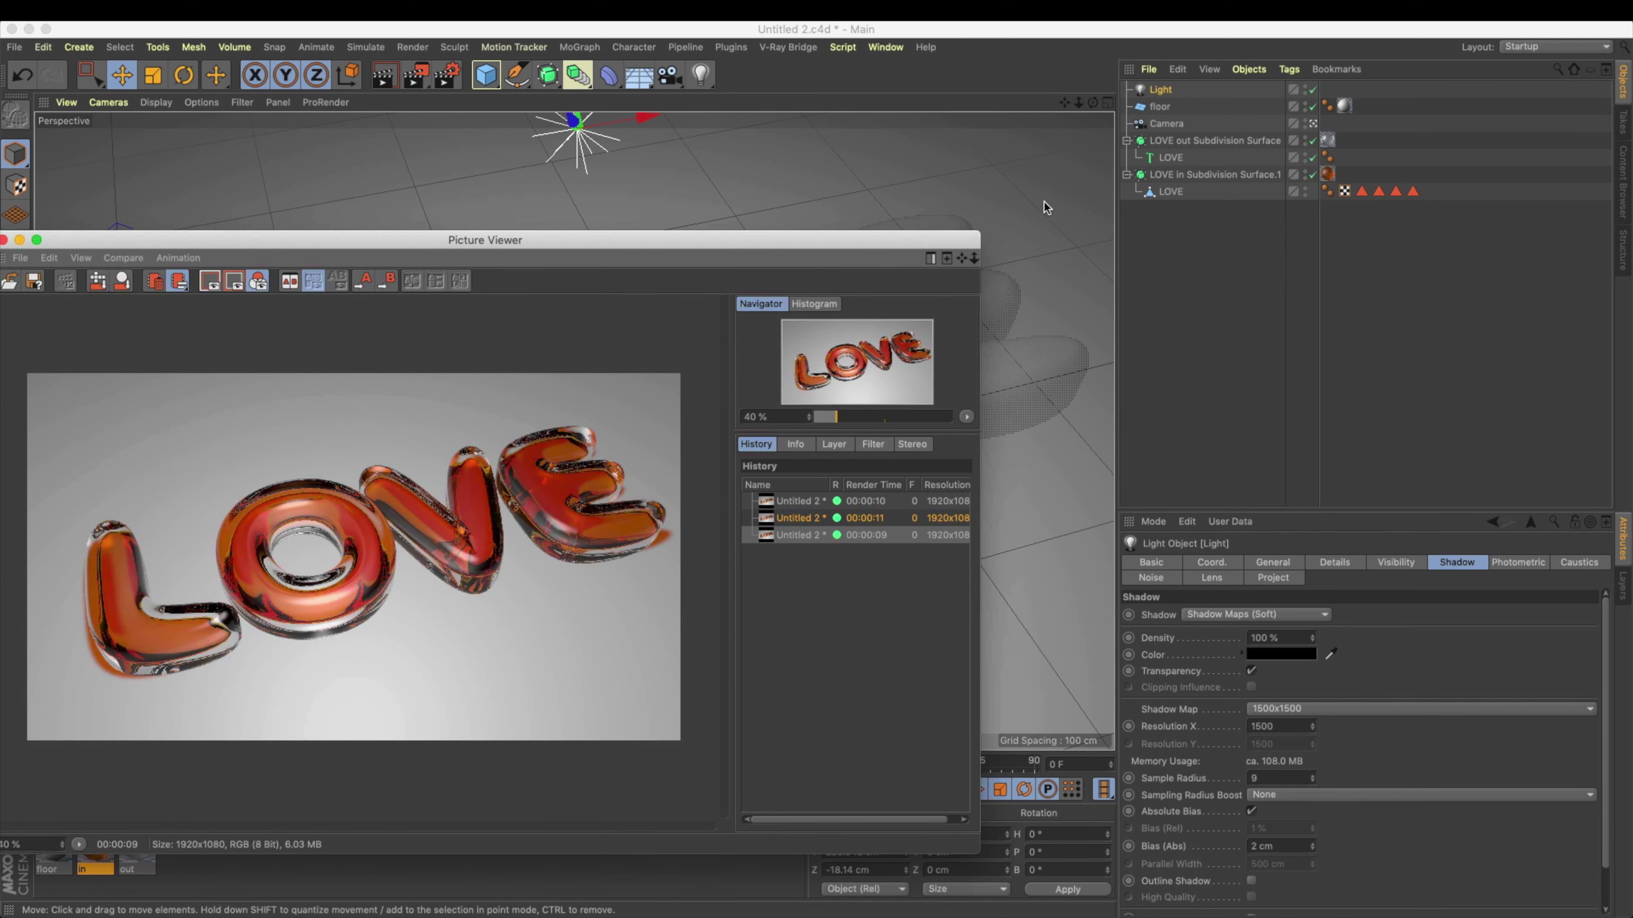
click(1164, 106)
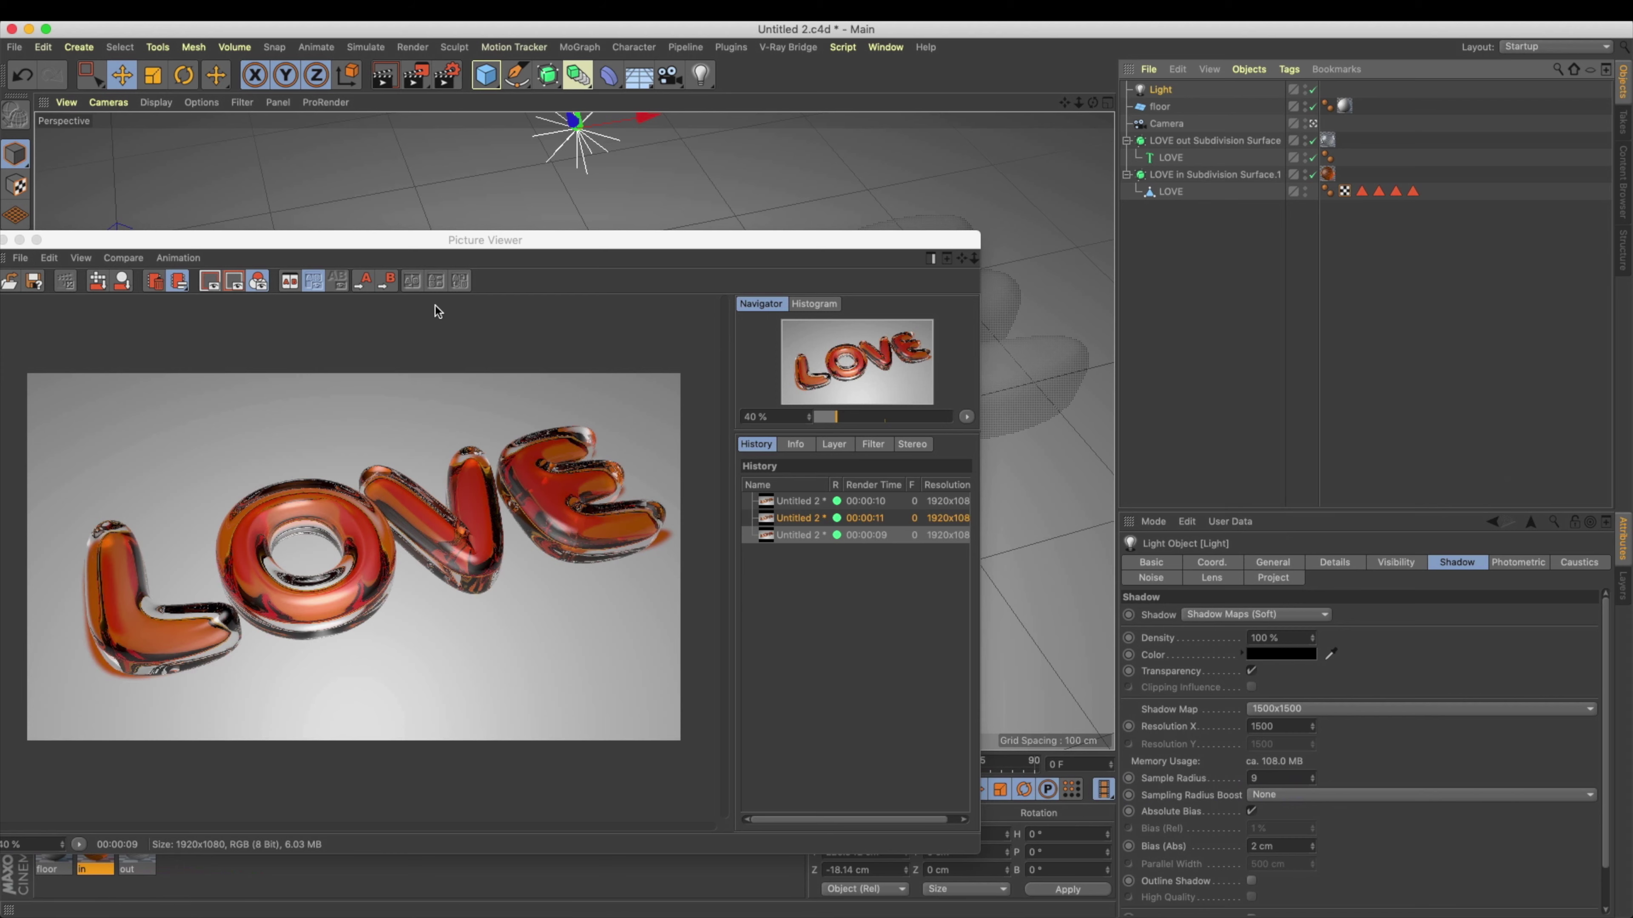
click(444, 400)
double_click(442, 394)
drag(499, 240, 817, 262)
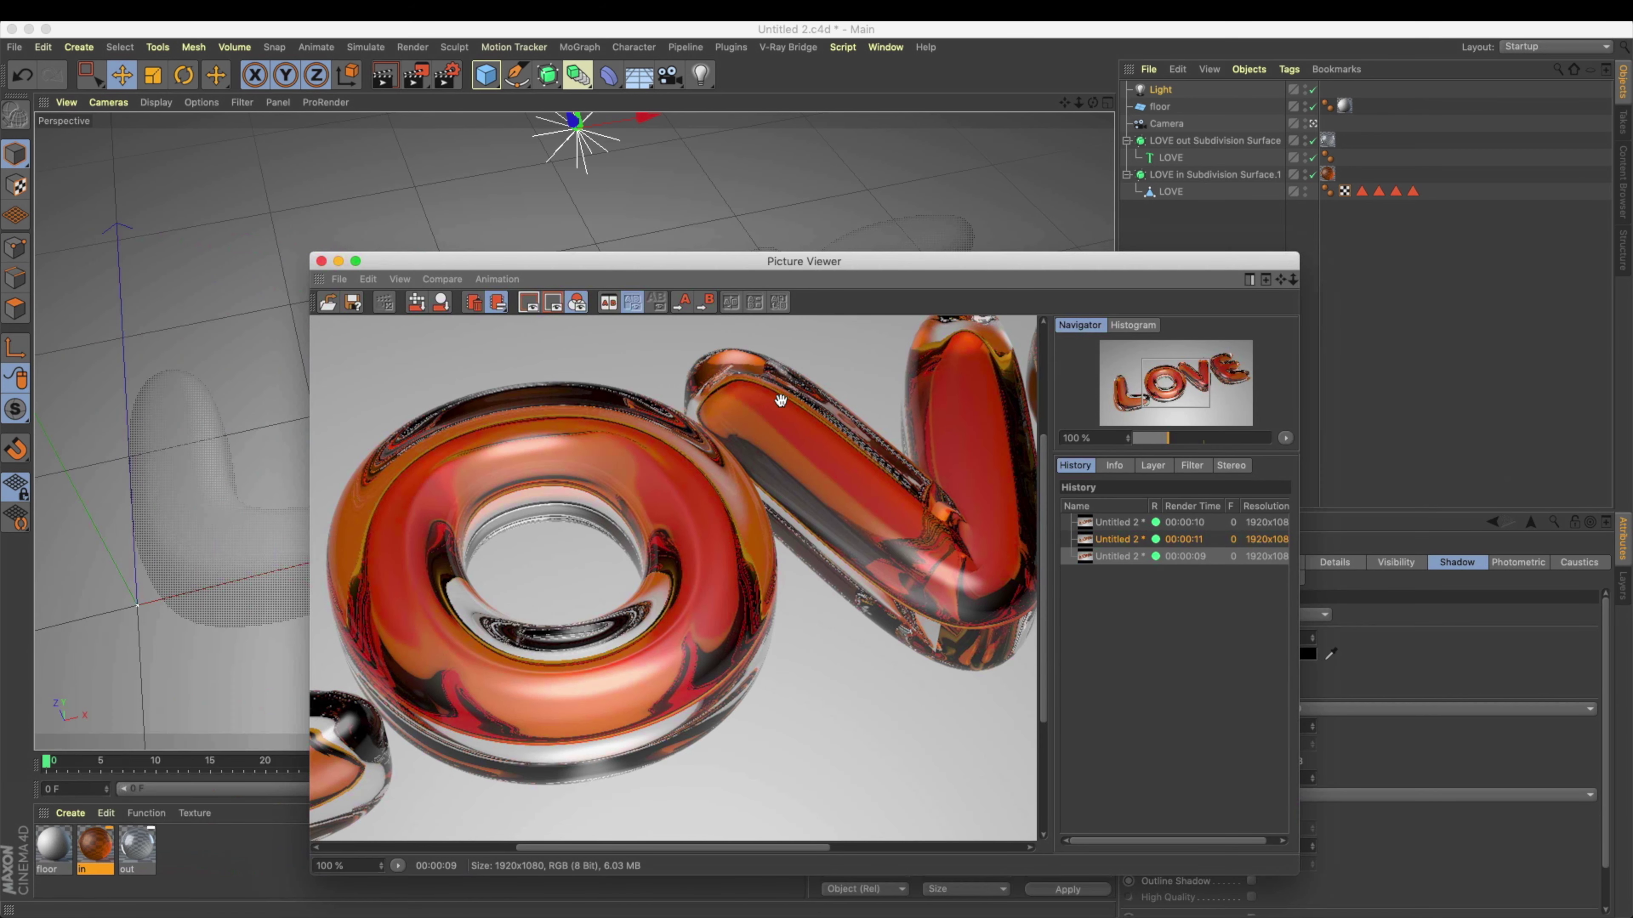
Step: Set the render's anti-aliasing to Best and close the Render Settings
click(445, 75)
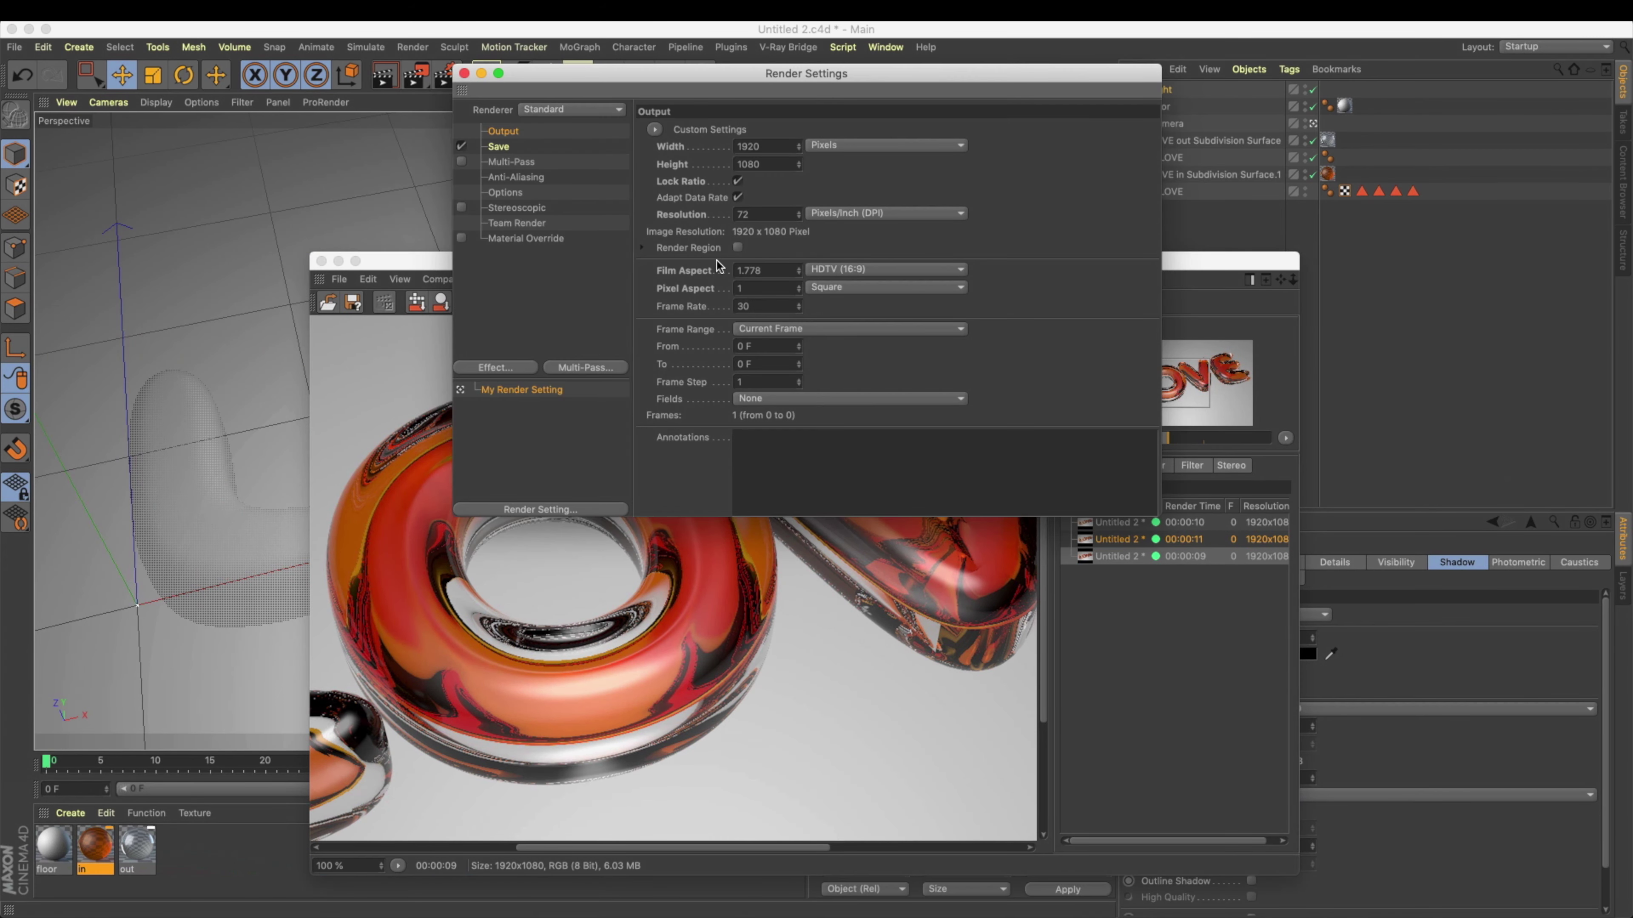
click(517, 180)
click(808, 130)
click(807, 161)
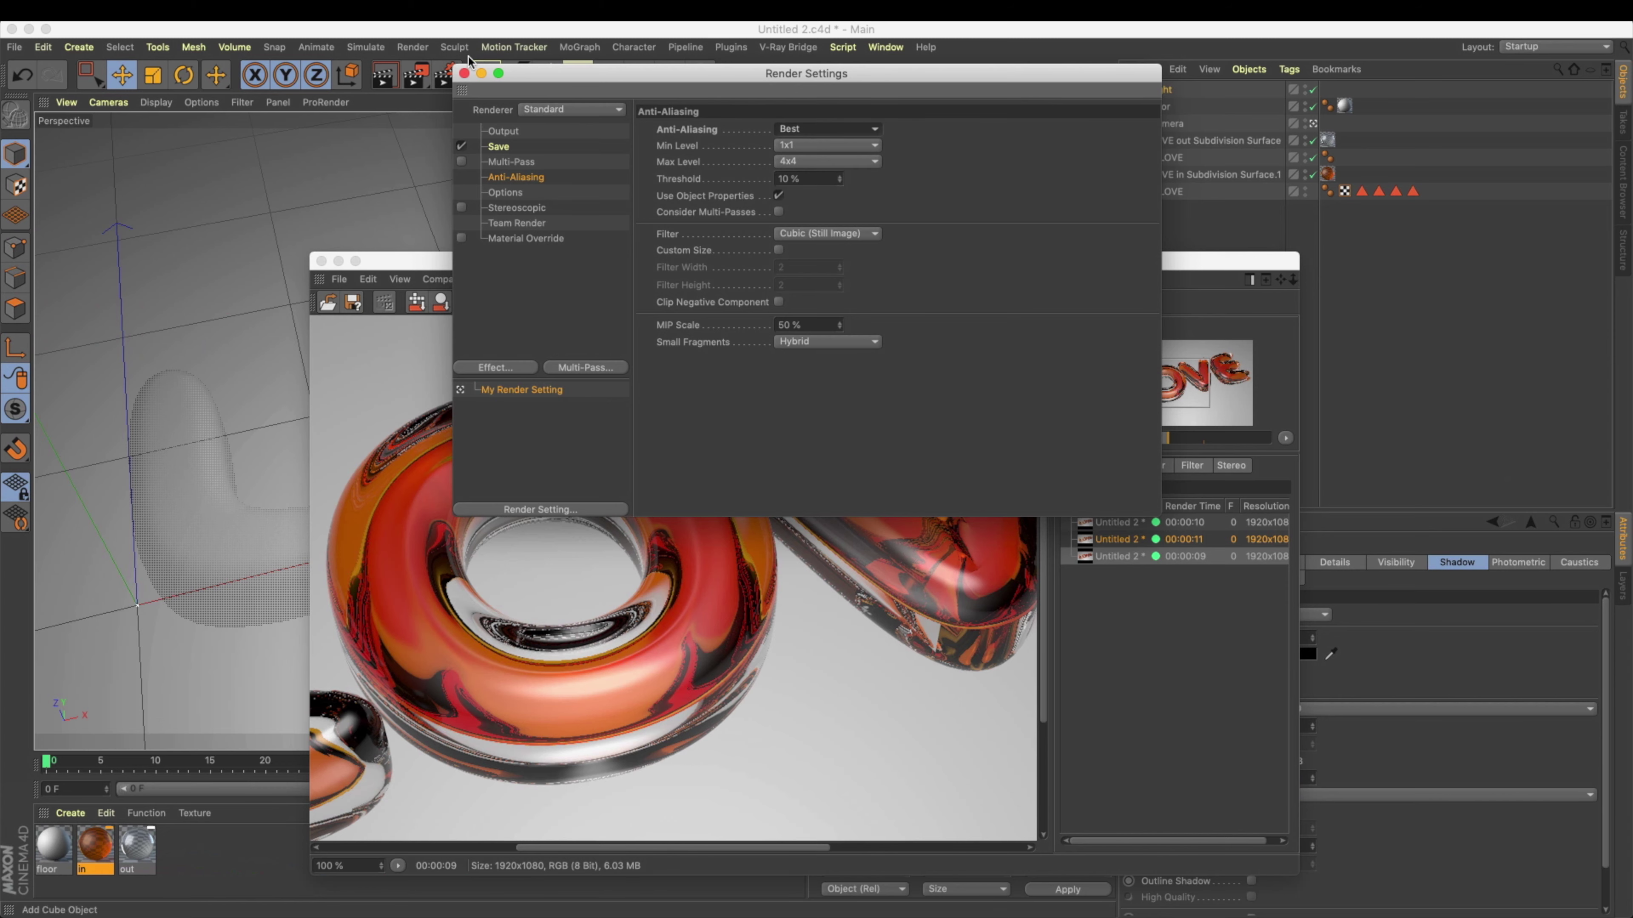
click(463, 75)
Step: Render with the Best anti-aliasing, compare the result with the previous render, and close the Picture Viewer
key(shift+r)
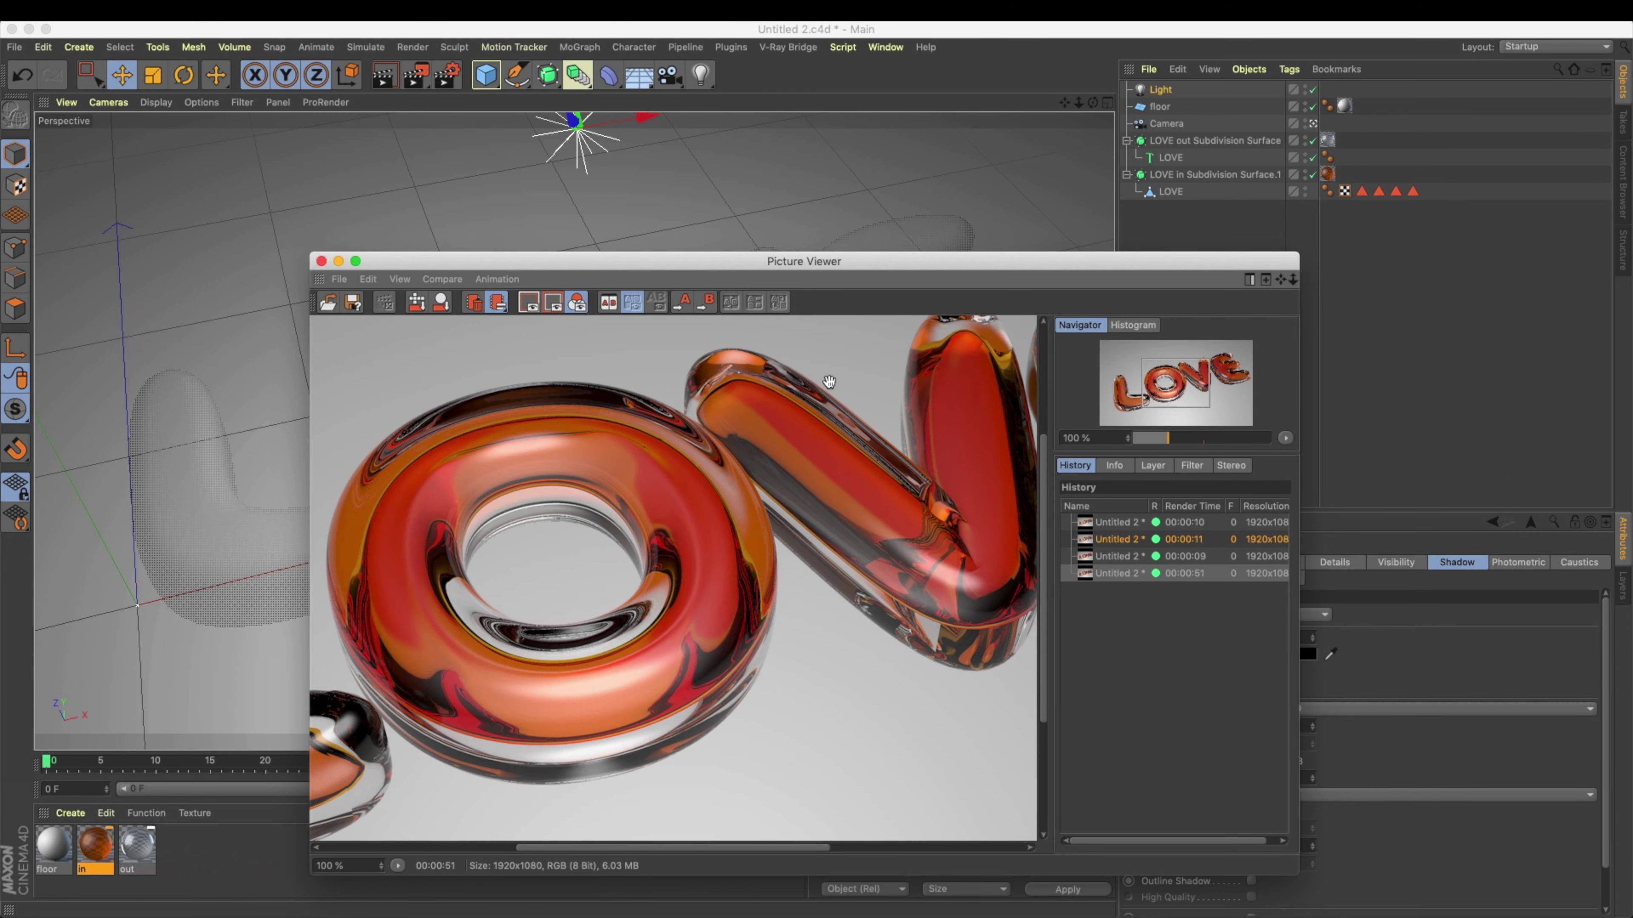
click(1098, 556)
click(1097, 573)
key(super+w)
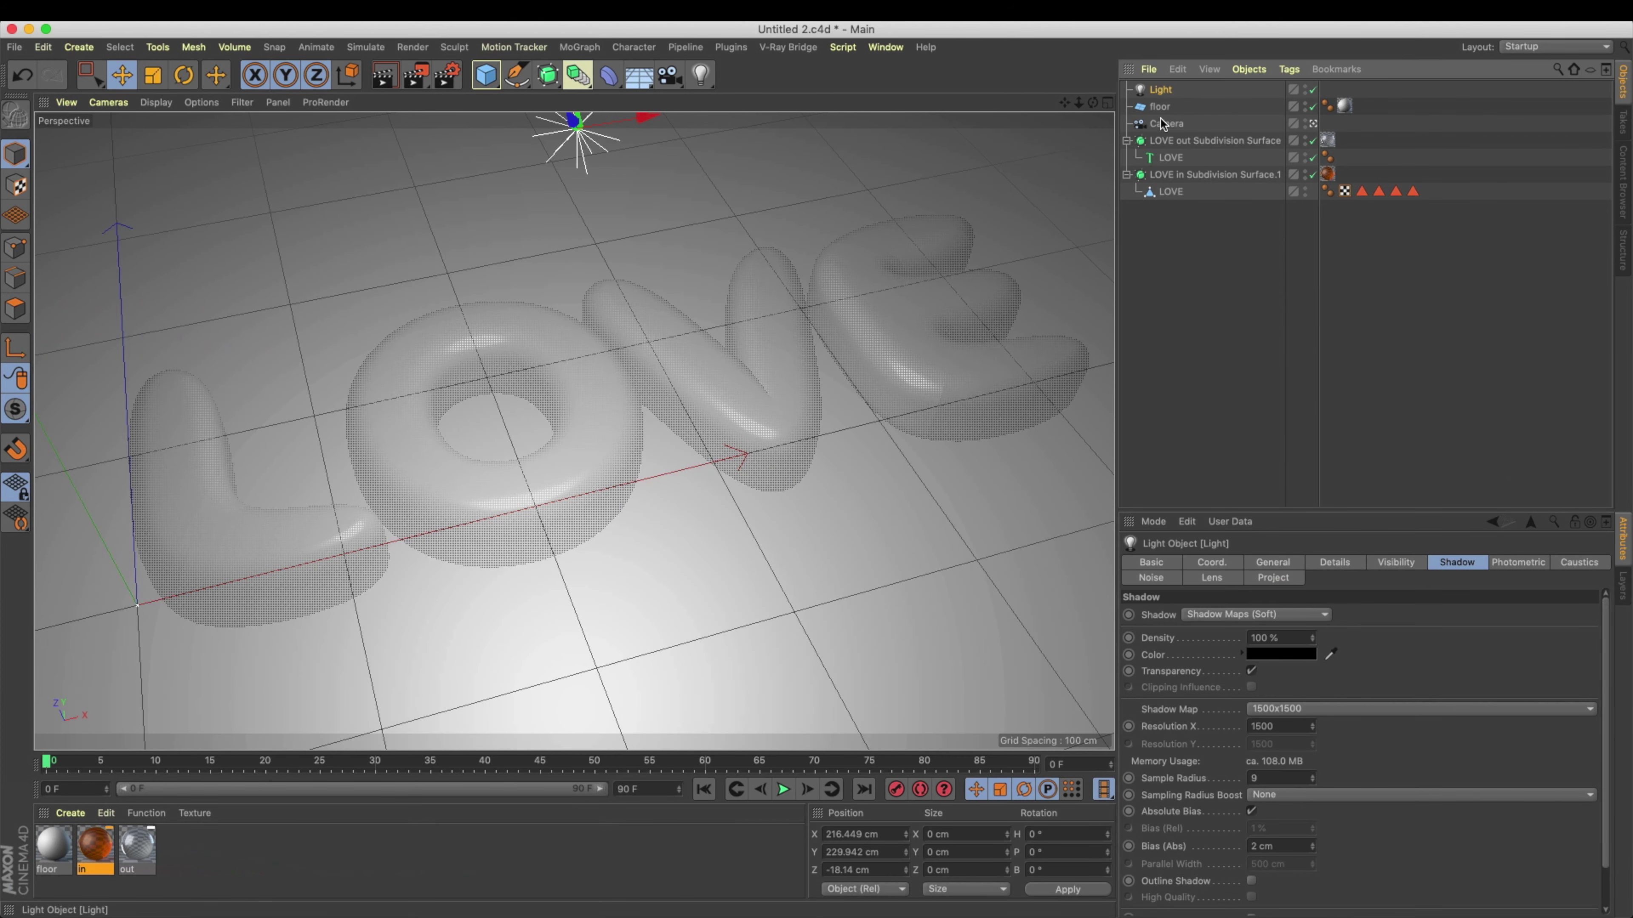
Step: Change the light's type to Area and move it to about X 221, Y 200, Z -53 cm
click(1270, 563)
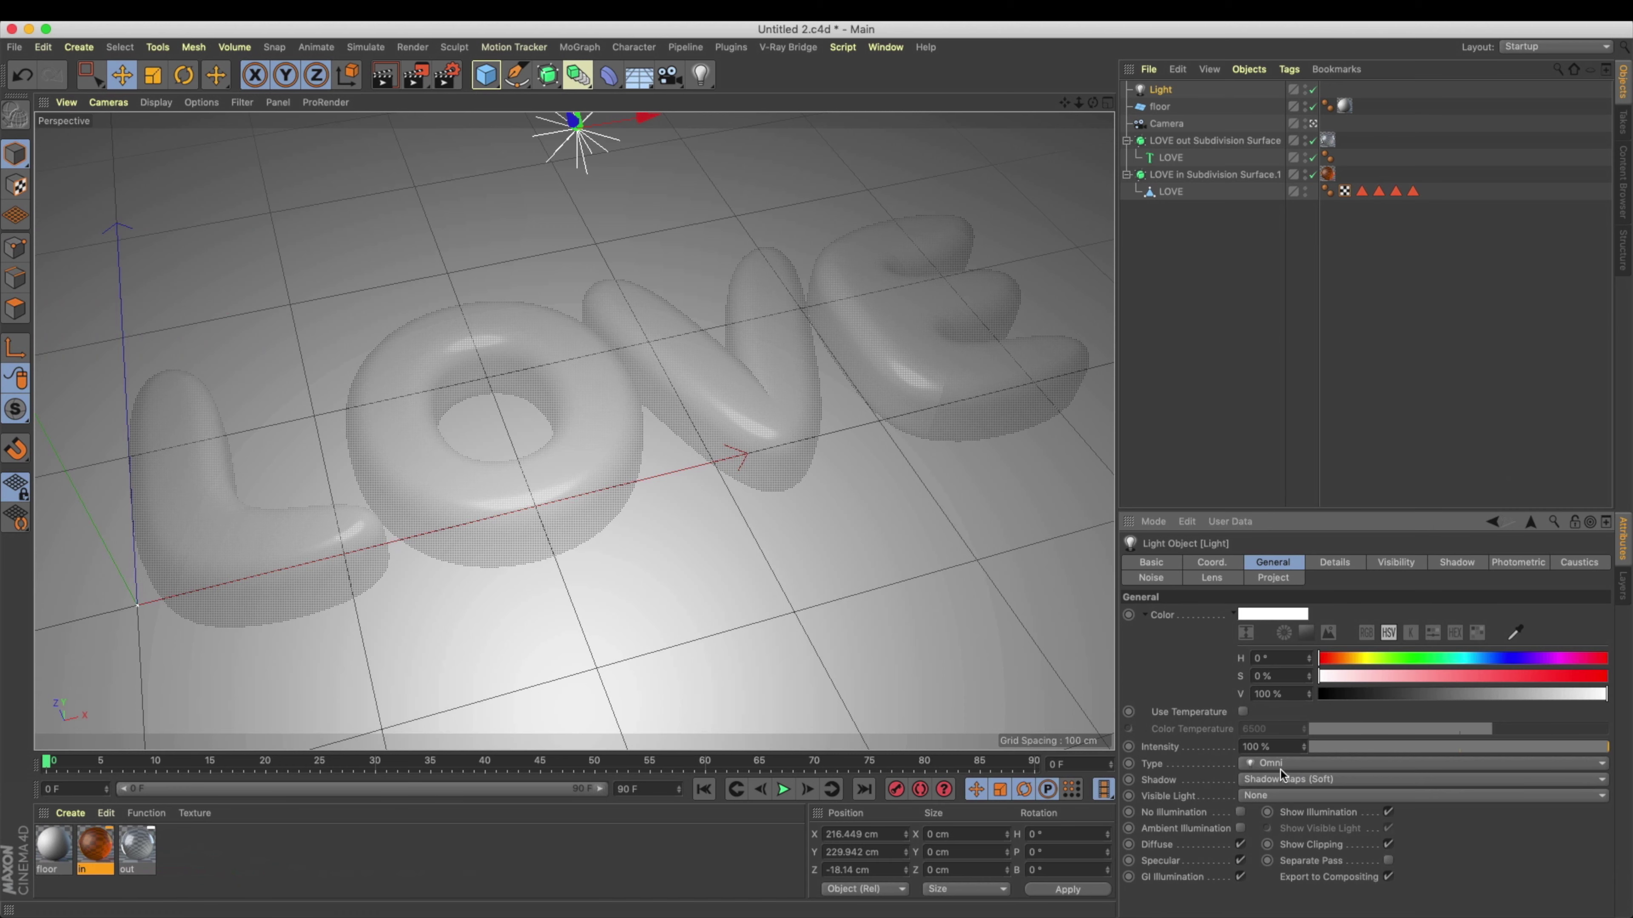
click(1280, 764)
click(1314, 646)
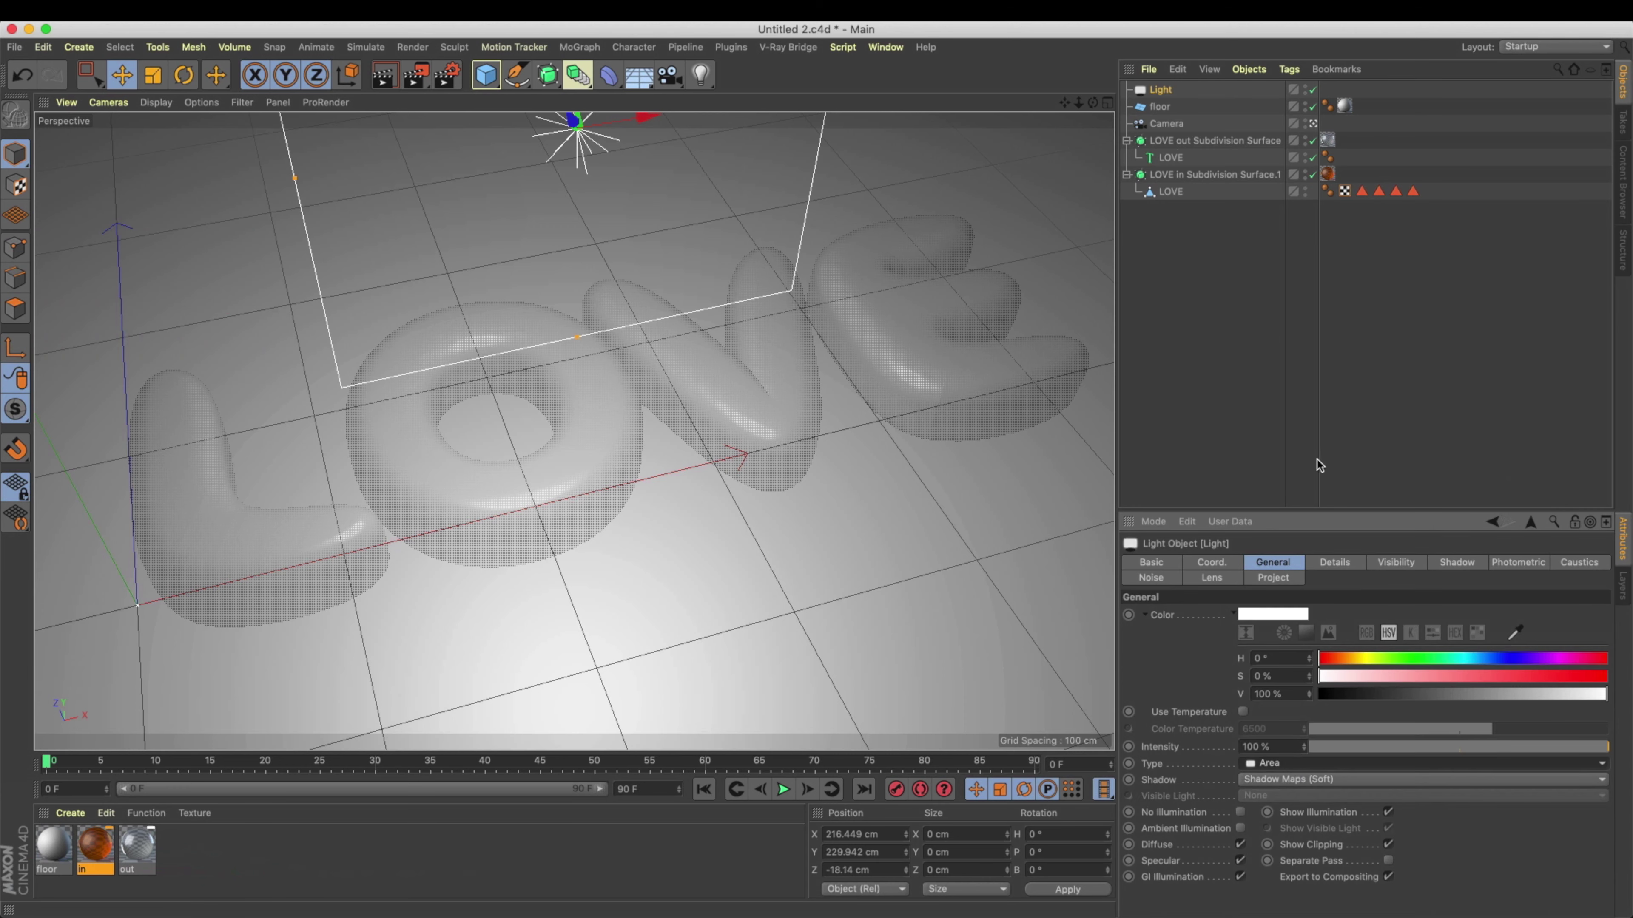
drag(577, 127, 617, 251)
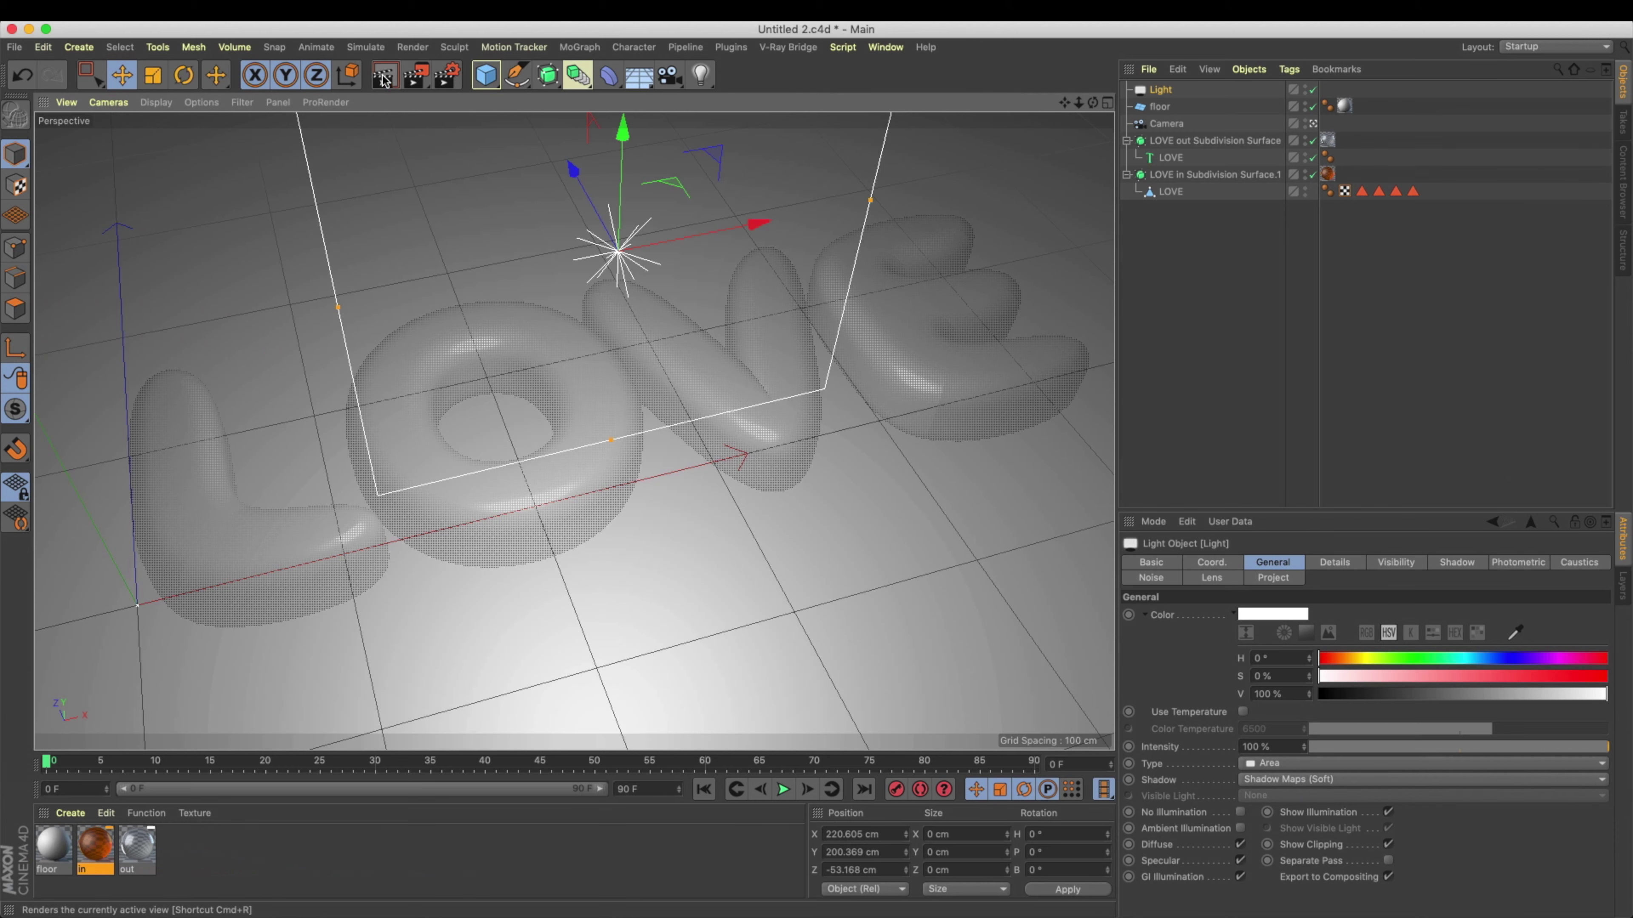
Step: Set the render's anti-aliasing to None and render the view with the area light
click(447, 74)
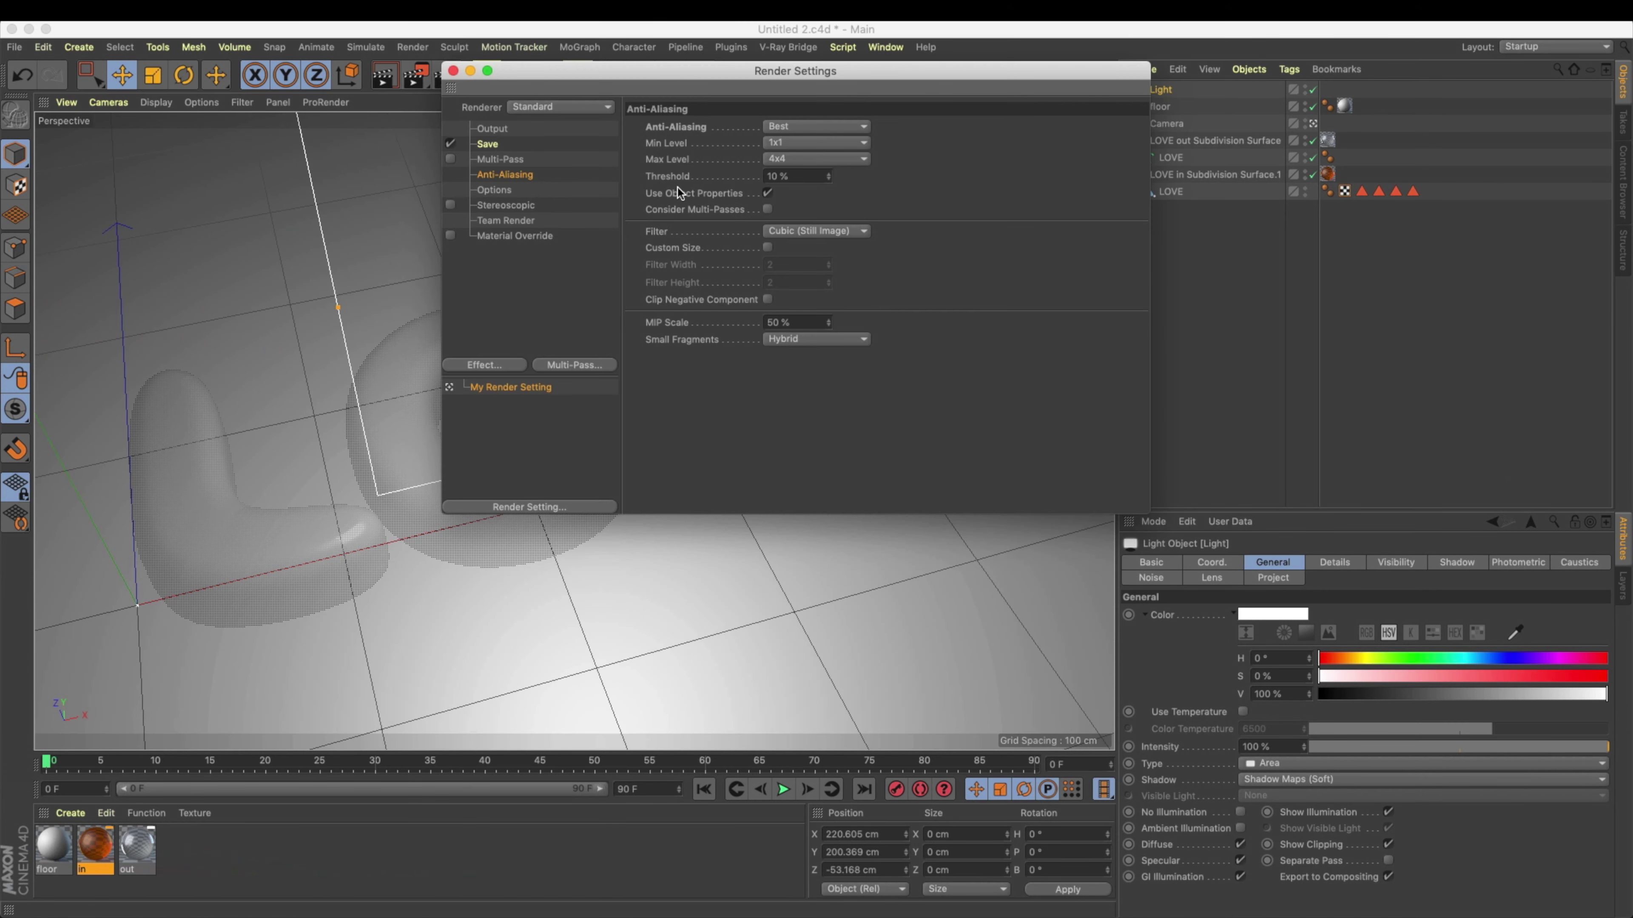
click(816, 126)
click(806, 128)
drag(737, 76, 1285, 242)
click(382, 74)
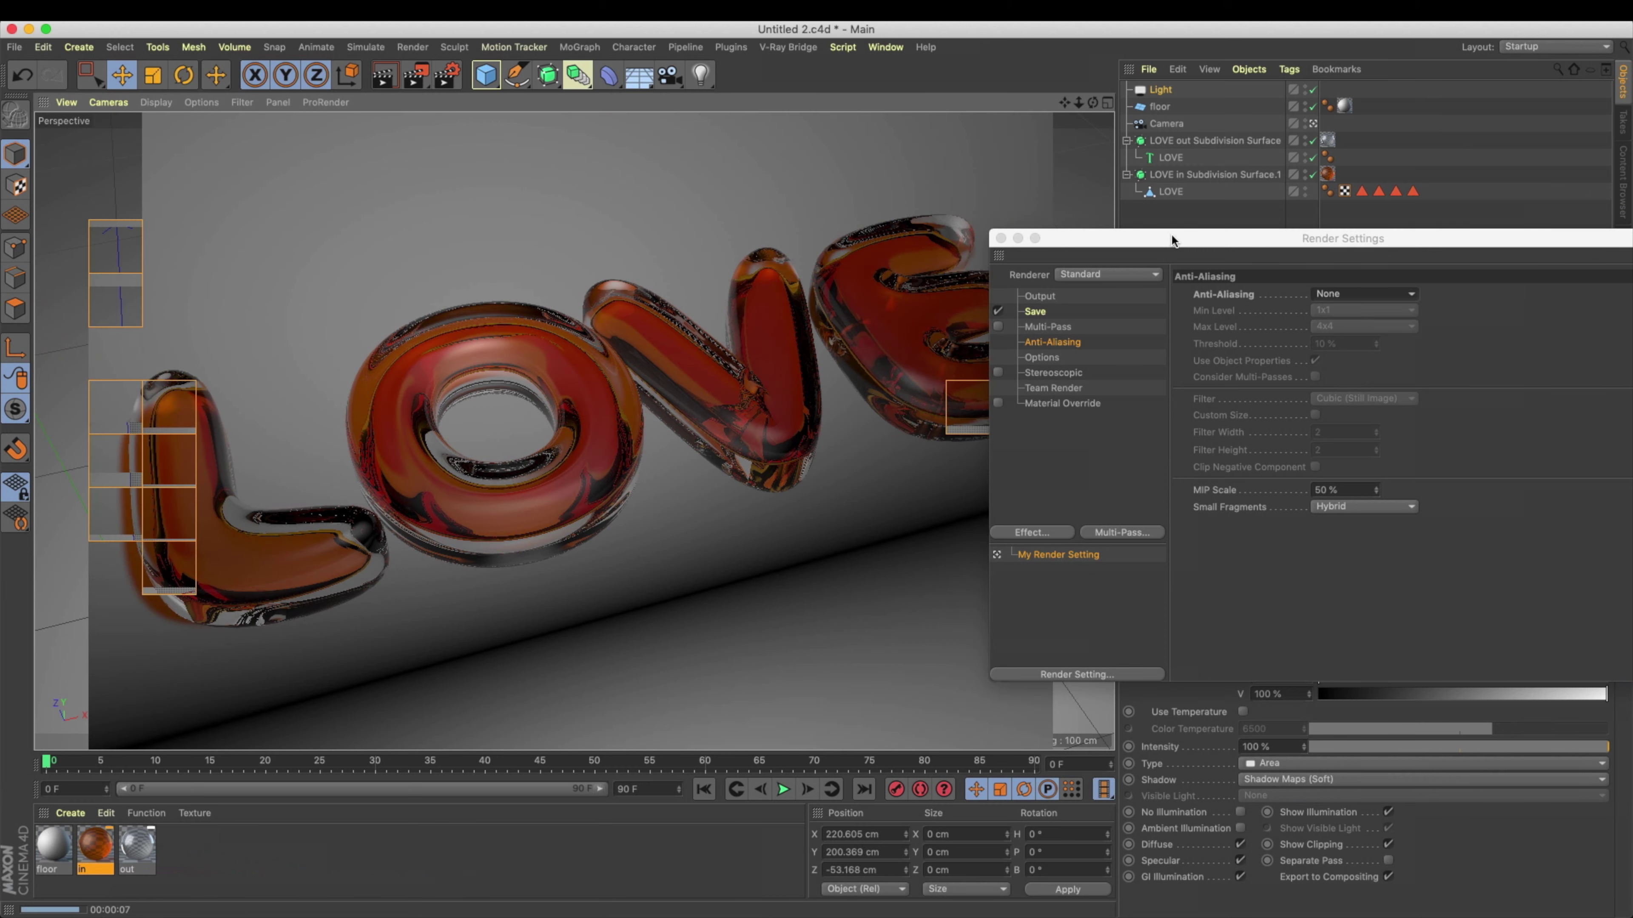
Step: Move the Render Settings window clear of the light's attributes and set the light's shadow to Area
drag(1172, 237, 328, 517)
click(1178, 780)
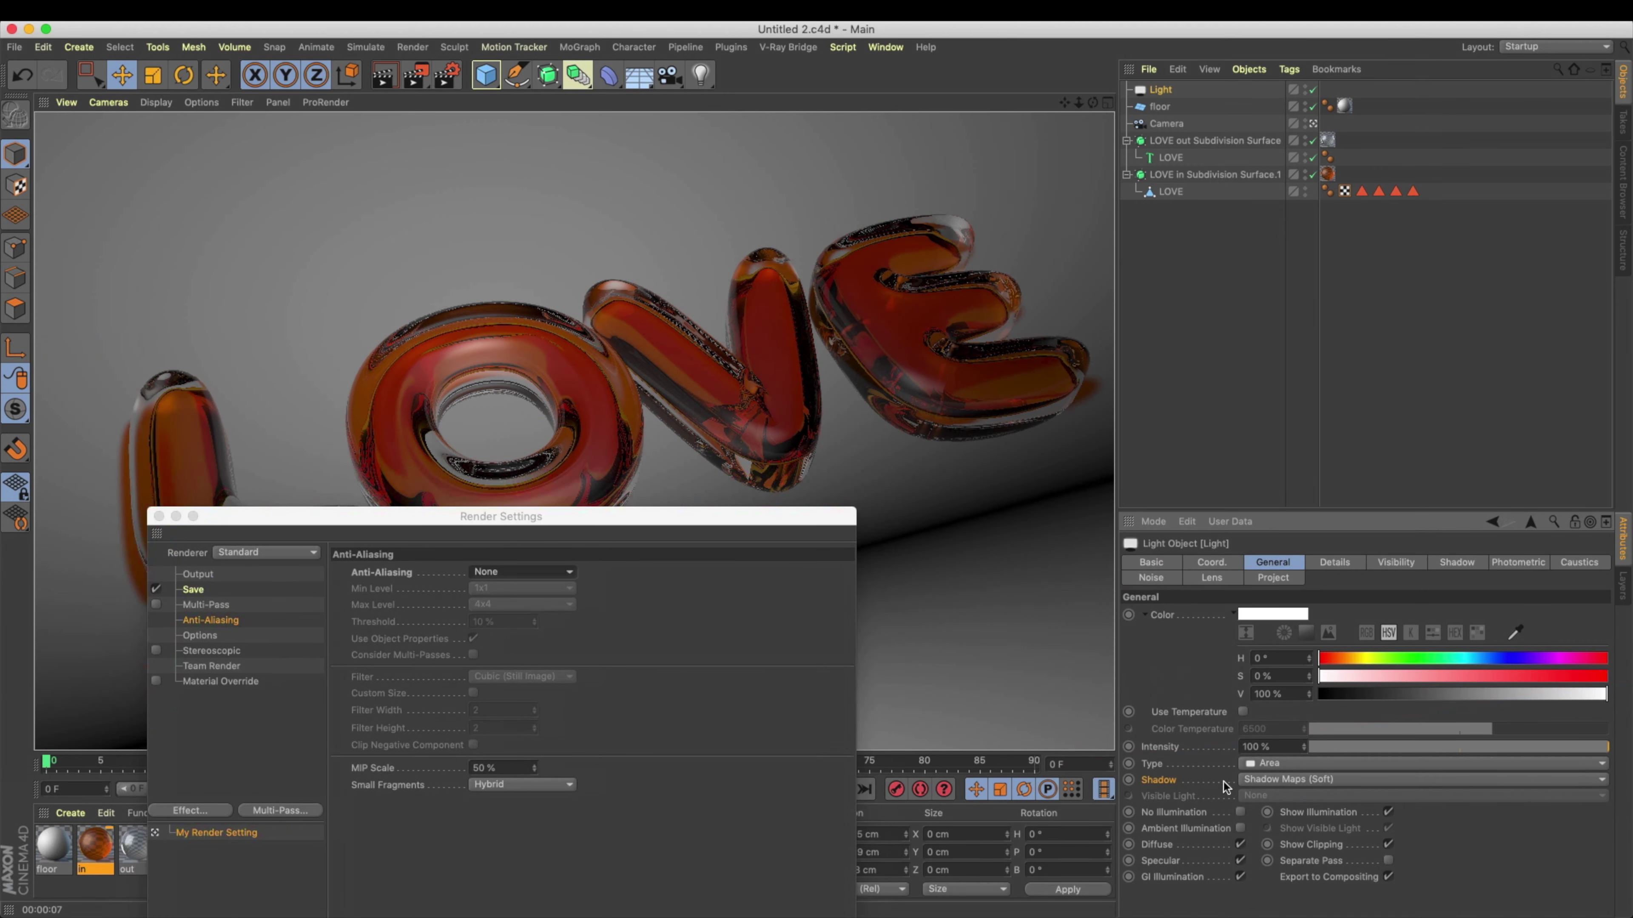
click(1278, 778)
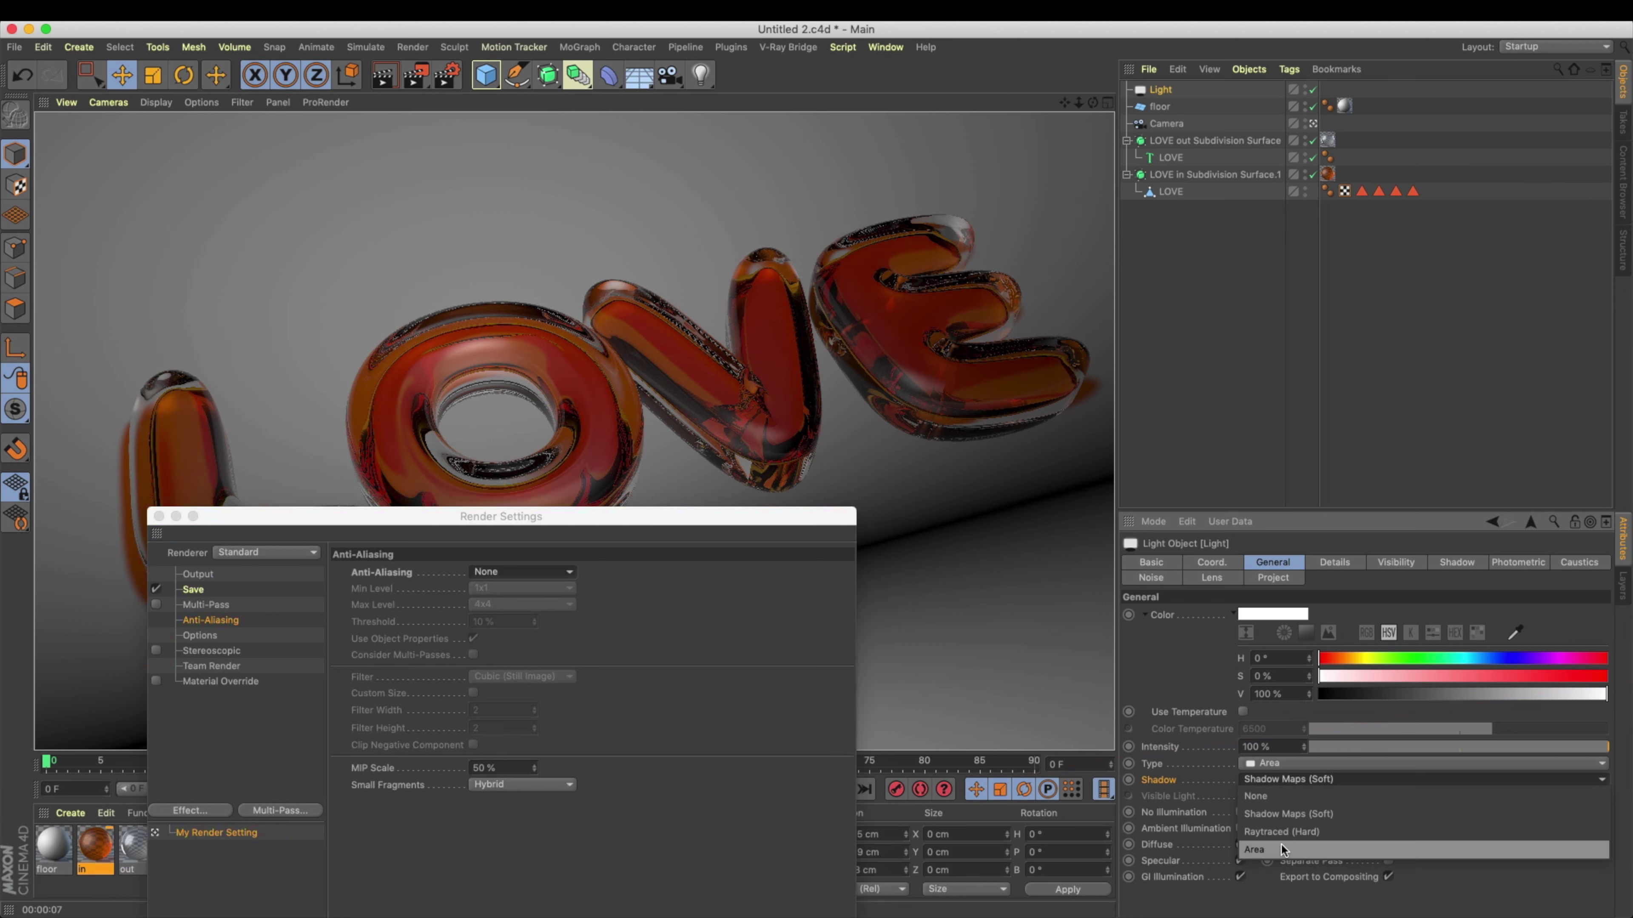
click(1281, 844)
Step: Set the area light's Size X and Size Y to 300 cm each
click(1334, 562)
scroll(1452, 666, down, 1)
double_click(1294, 740)
text(300)
key(Tab)
text(300)
key(Return)
Step: Set the light's falloff to Inverse Square (Physically Accurate) and move the Render Settings window off the letters
scroll(1472, 749, down, 5)
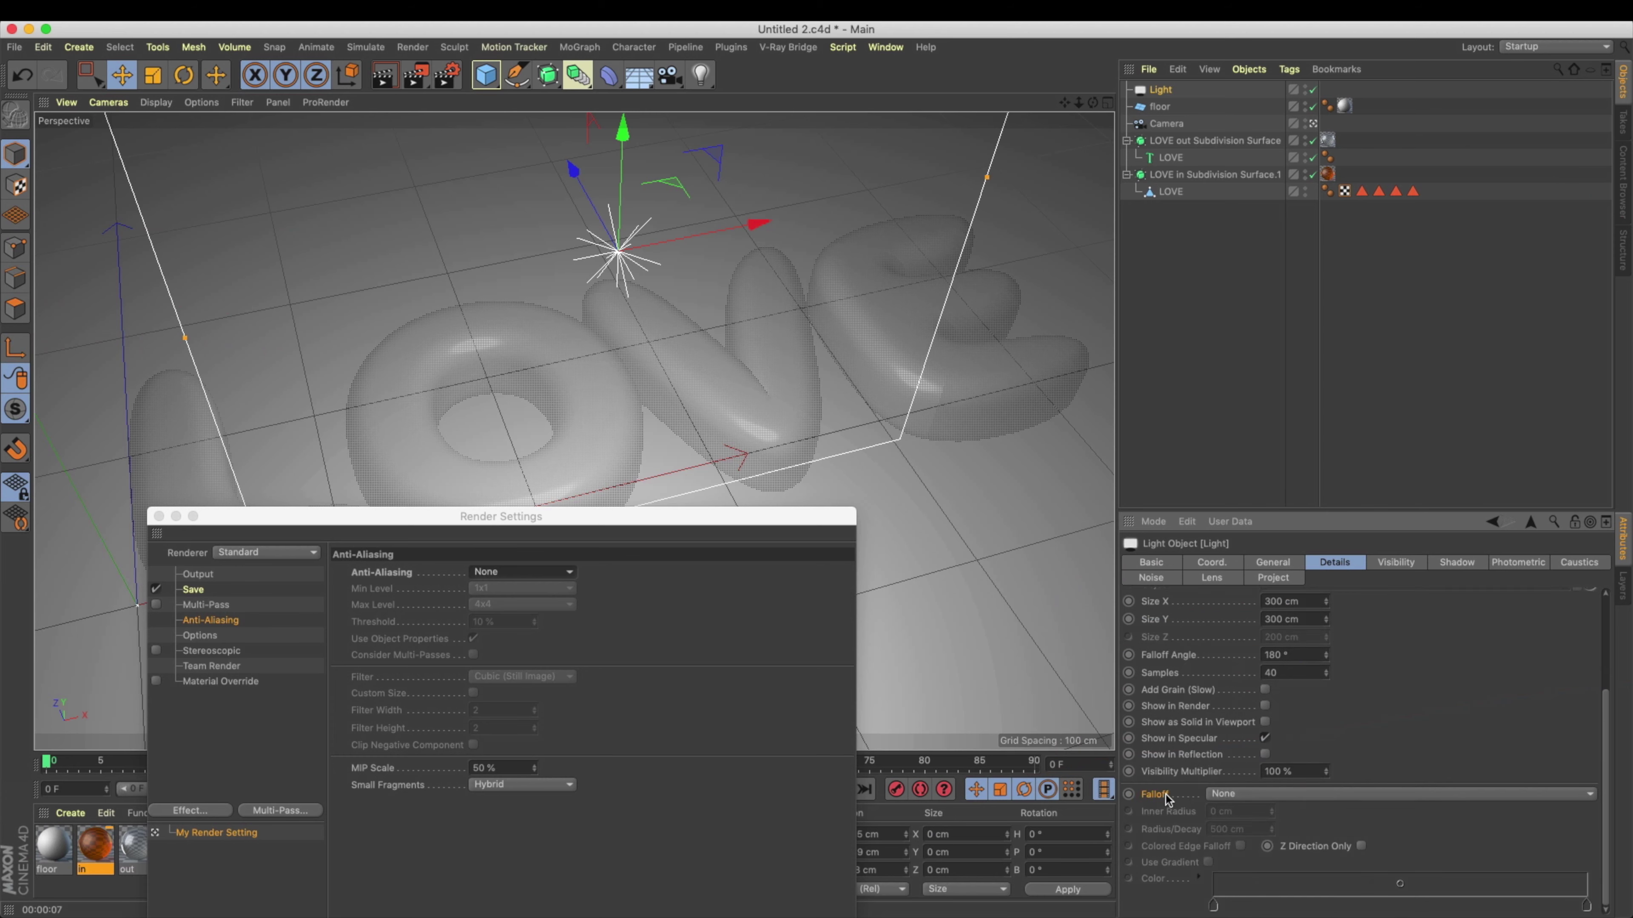
click(1228, 795)
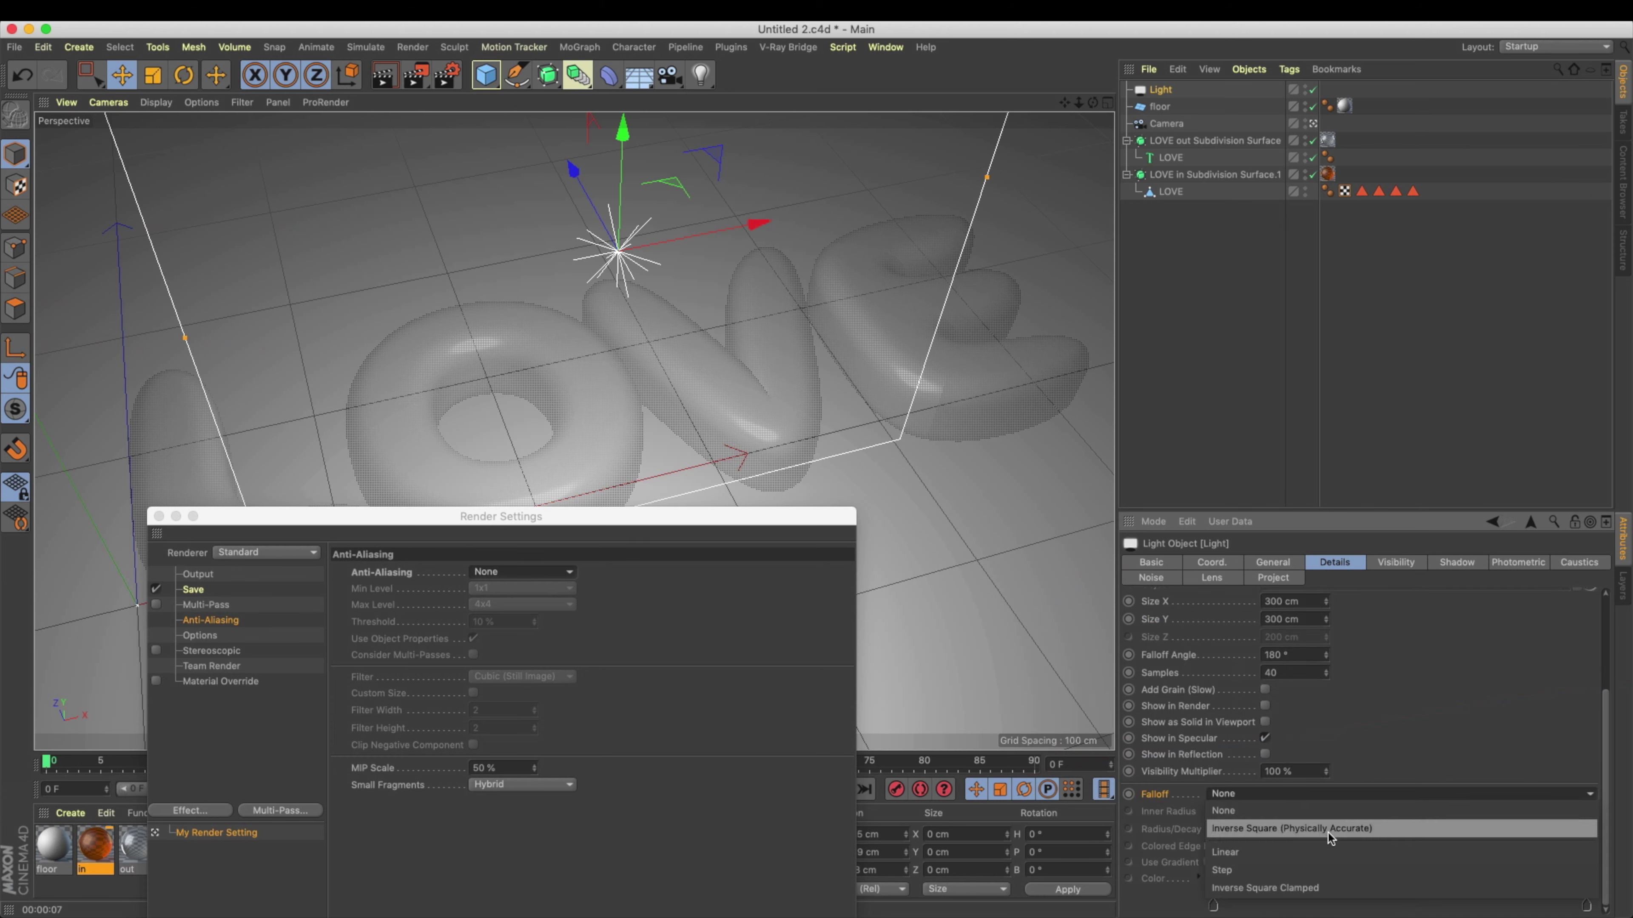
click(1386, 834)
drag(761, 533, 760, 676)
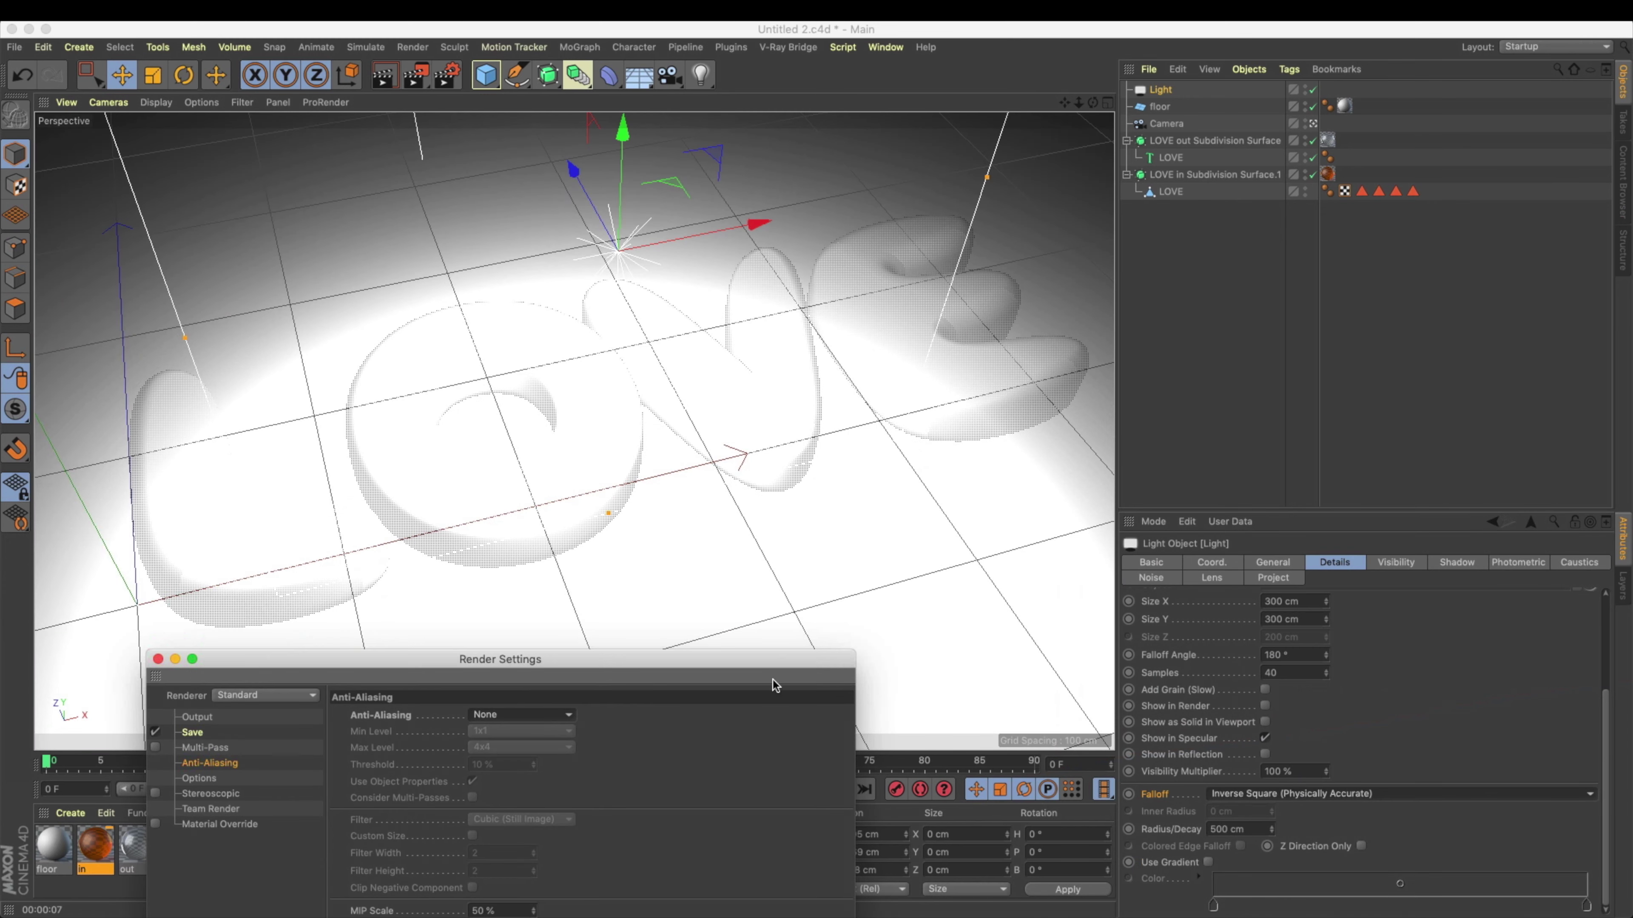
Step: Show all four views and turn the front view into a Gouraud-shaded perspective view with lines, angled toward the light and letters
middle_click(953, 464)
middle_click(895, 468)
scroll(847, 481, down, 7)
middle_click(840, 413)
middle_click(775, 325)
scroll(864, 392, down, 9)
middle_click(781, 437)
middle_click(806, 488)
middle_click(452, 232)
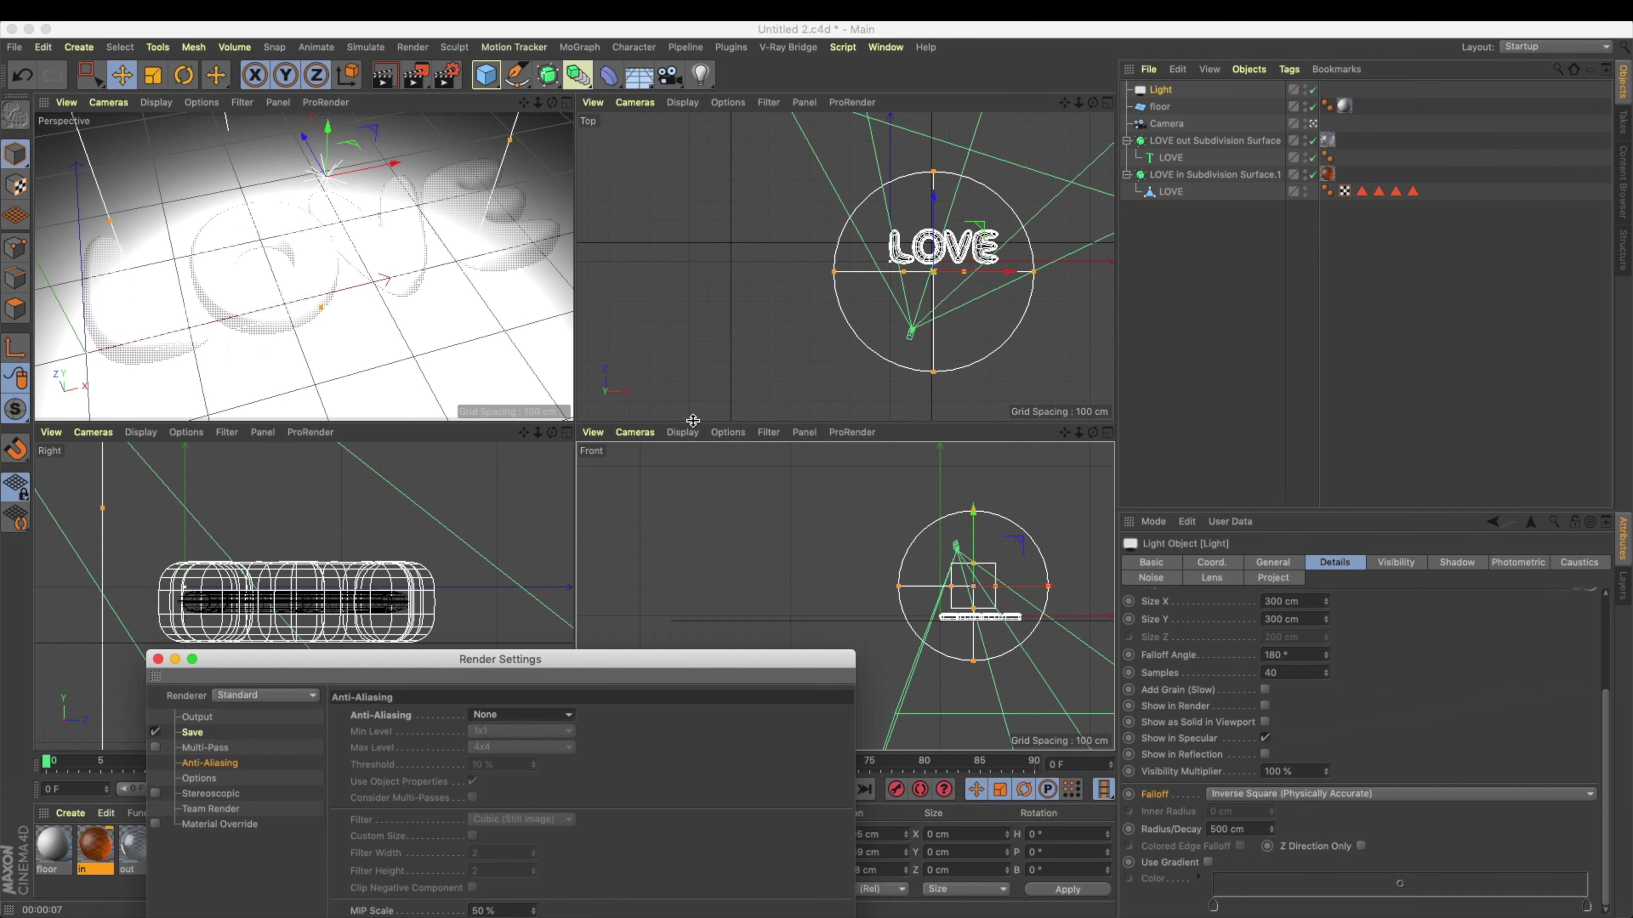
click(681, 432)
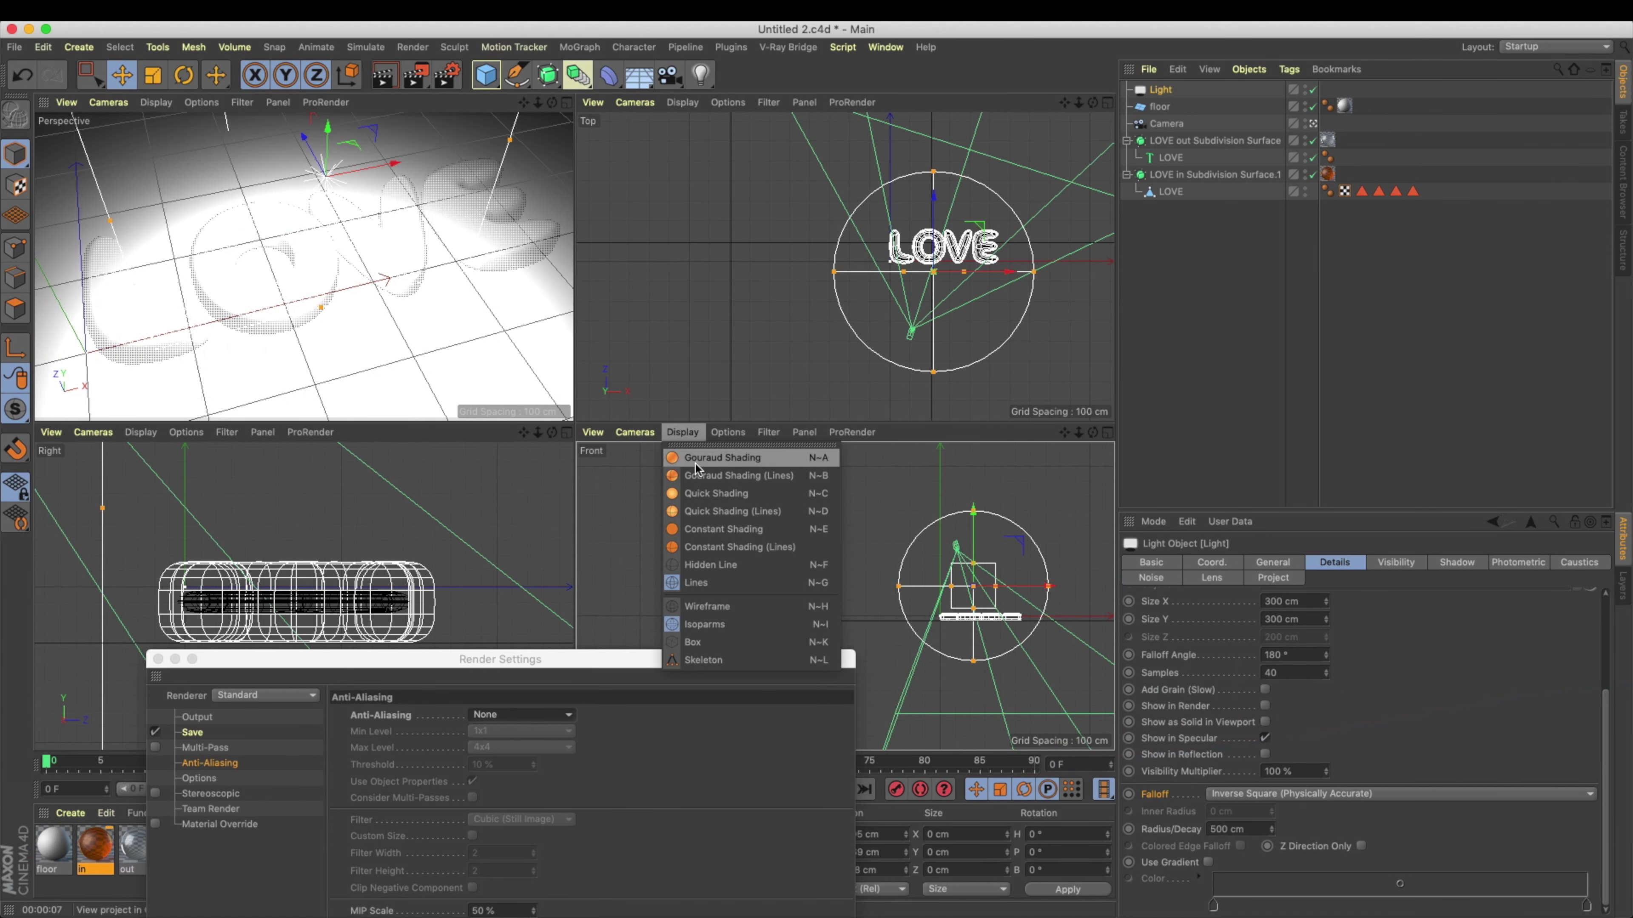
click(701, 476)
click(634, 432)
click(696, 537)
alt+drag(864, 511, 713, 592)
alt+drag(807, 565, 891, 564)
alt+right_drag(891, 559, 851, 563)
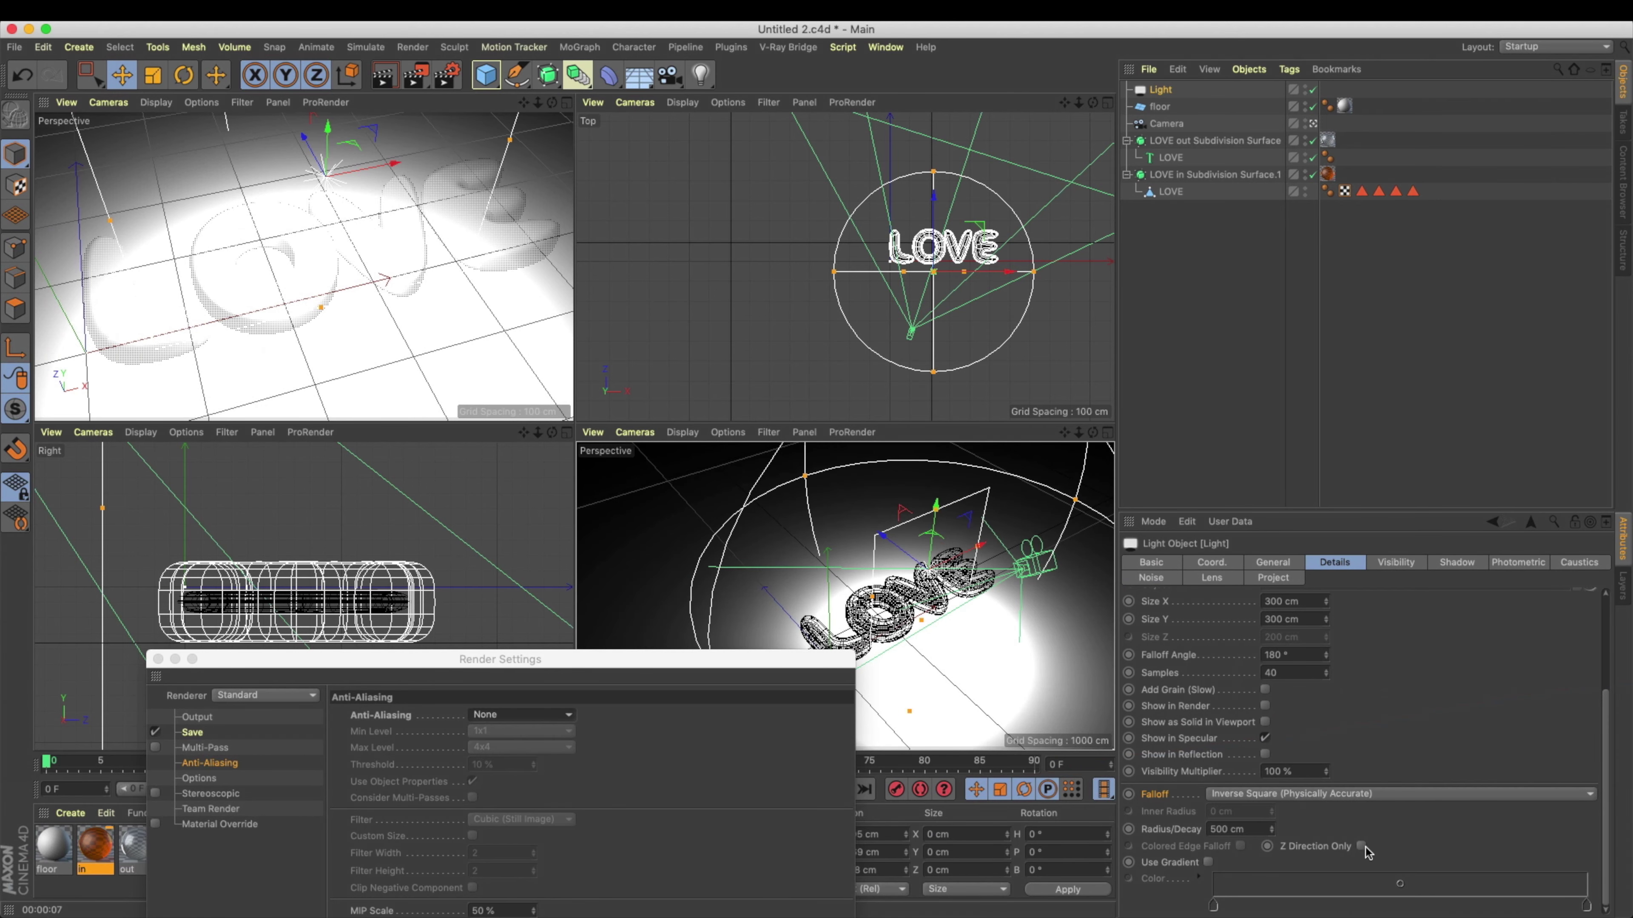
Step: Restrict the light to Z Direction Only and rotate it to about H 44°, P -48°, B 35°, aiming at the letters
click(1363, 847)
drag(740, 667, 600, 720)
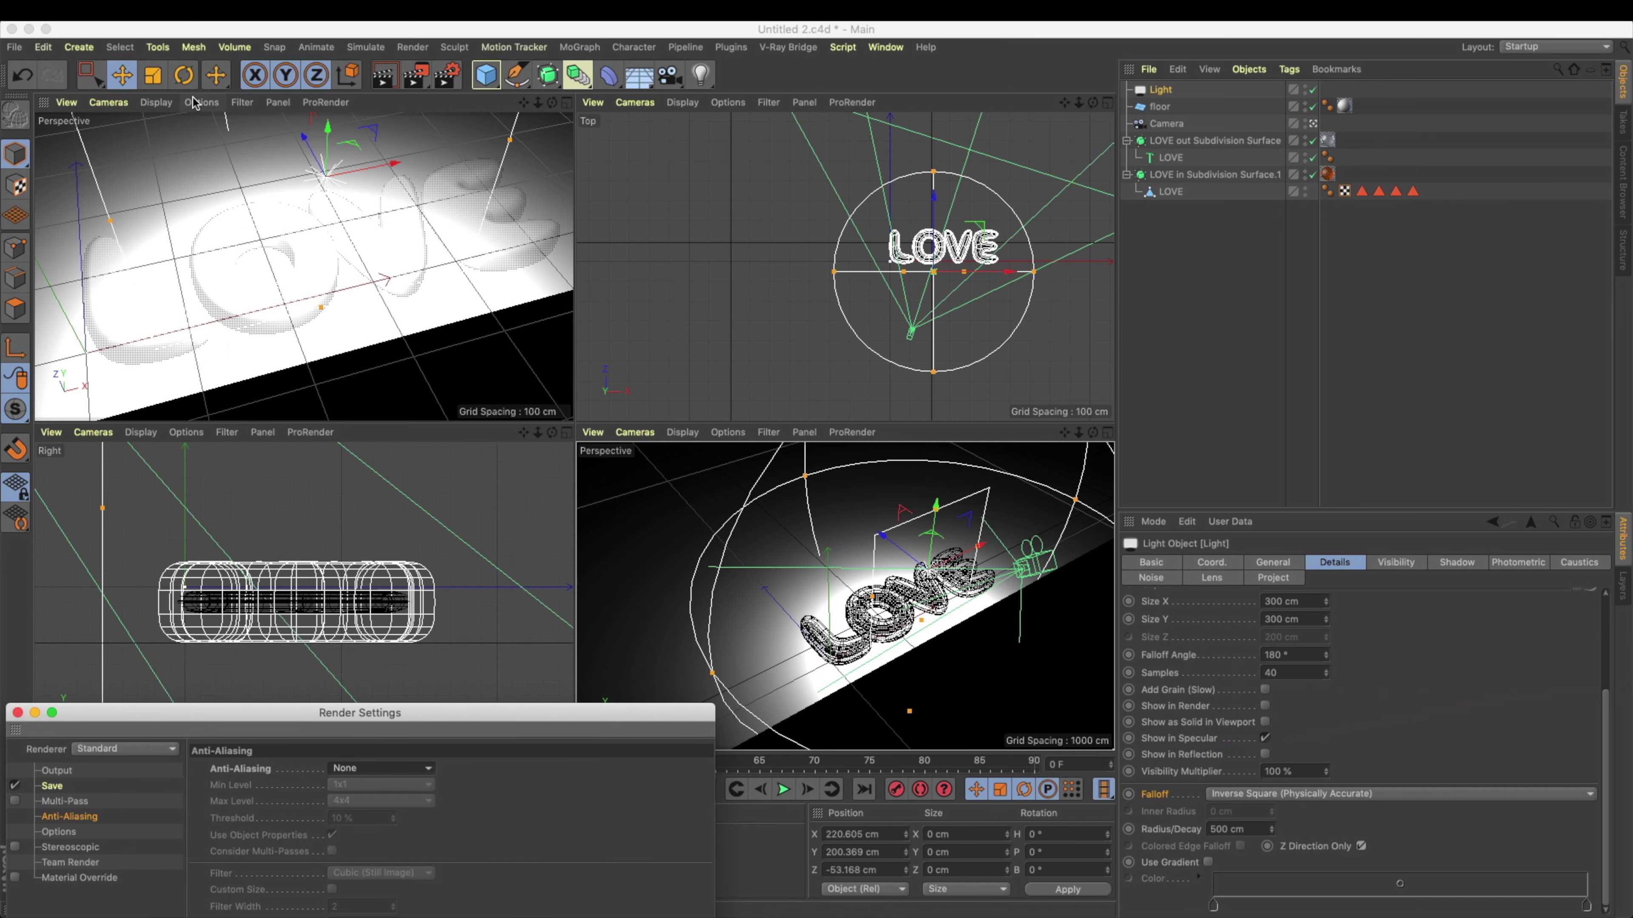
click(184, 75)
drag(938, 533, 852, 513)
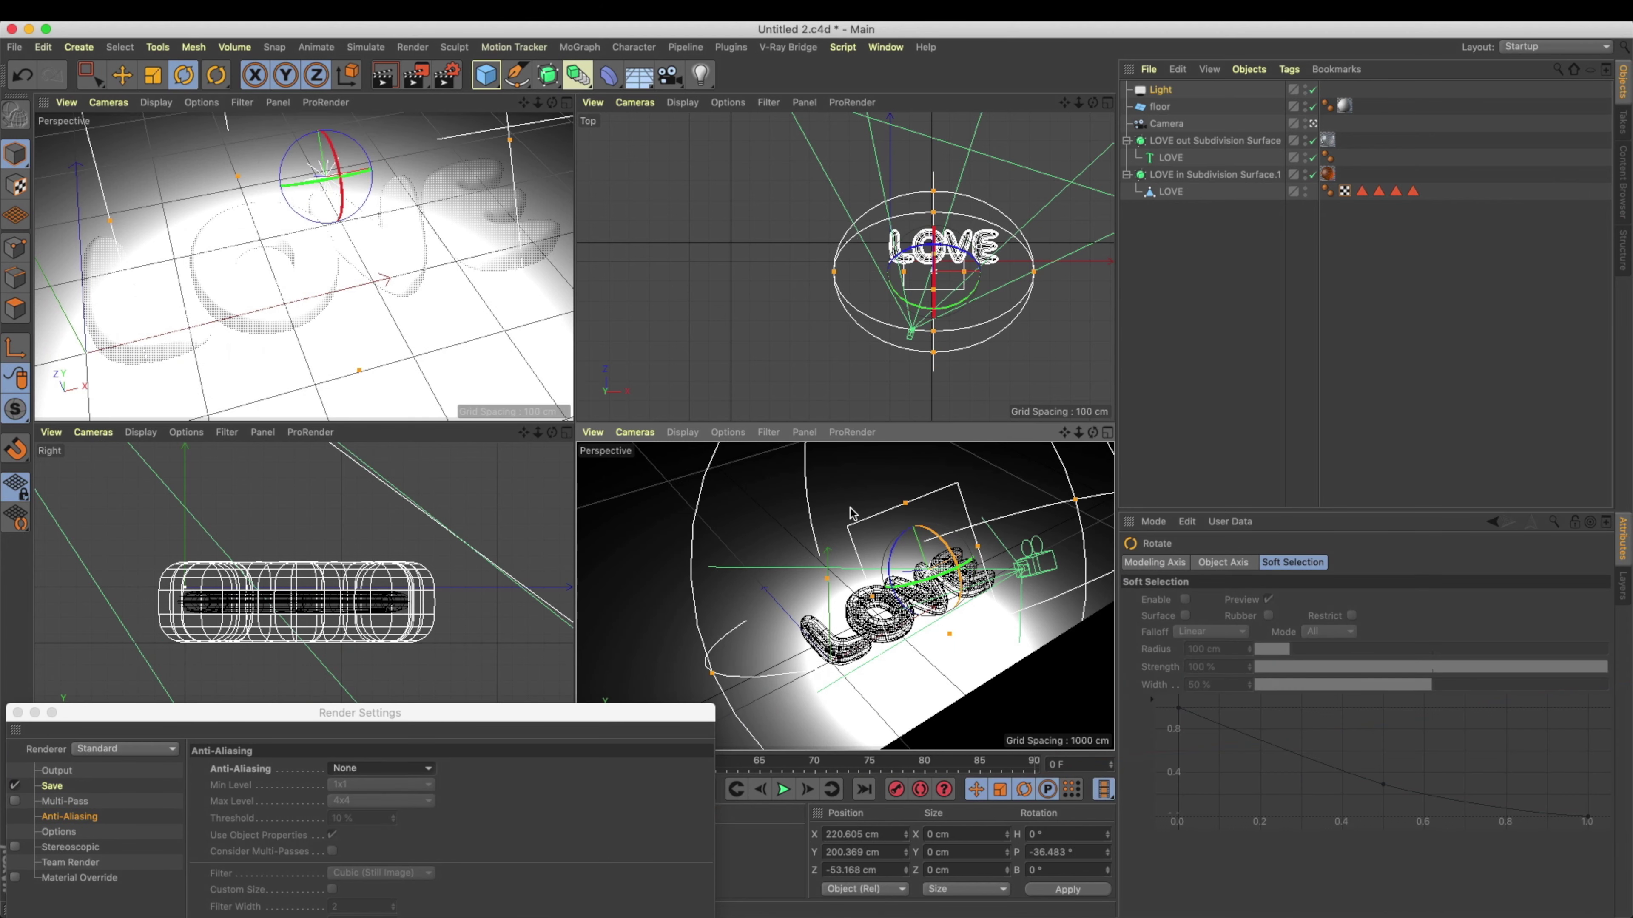
drag(937, 595, 959, 553)
Step: Move the light up and away from the lettering to about X 344, Y 409, Z 38 cm
click(121, 75)
drag(325, 180, 440, 98)
alt+drag(1005, 531, 995, 520)
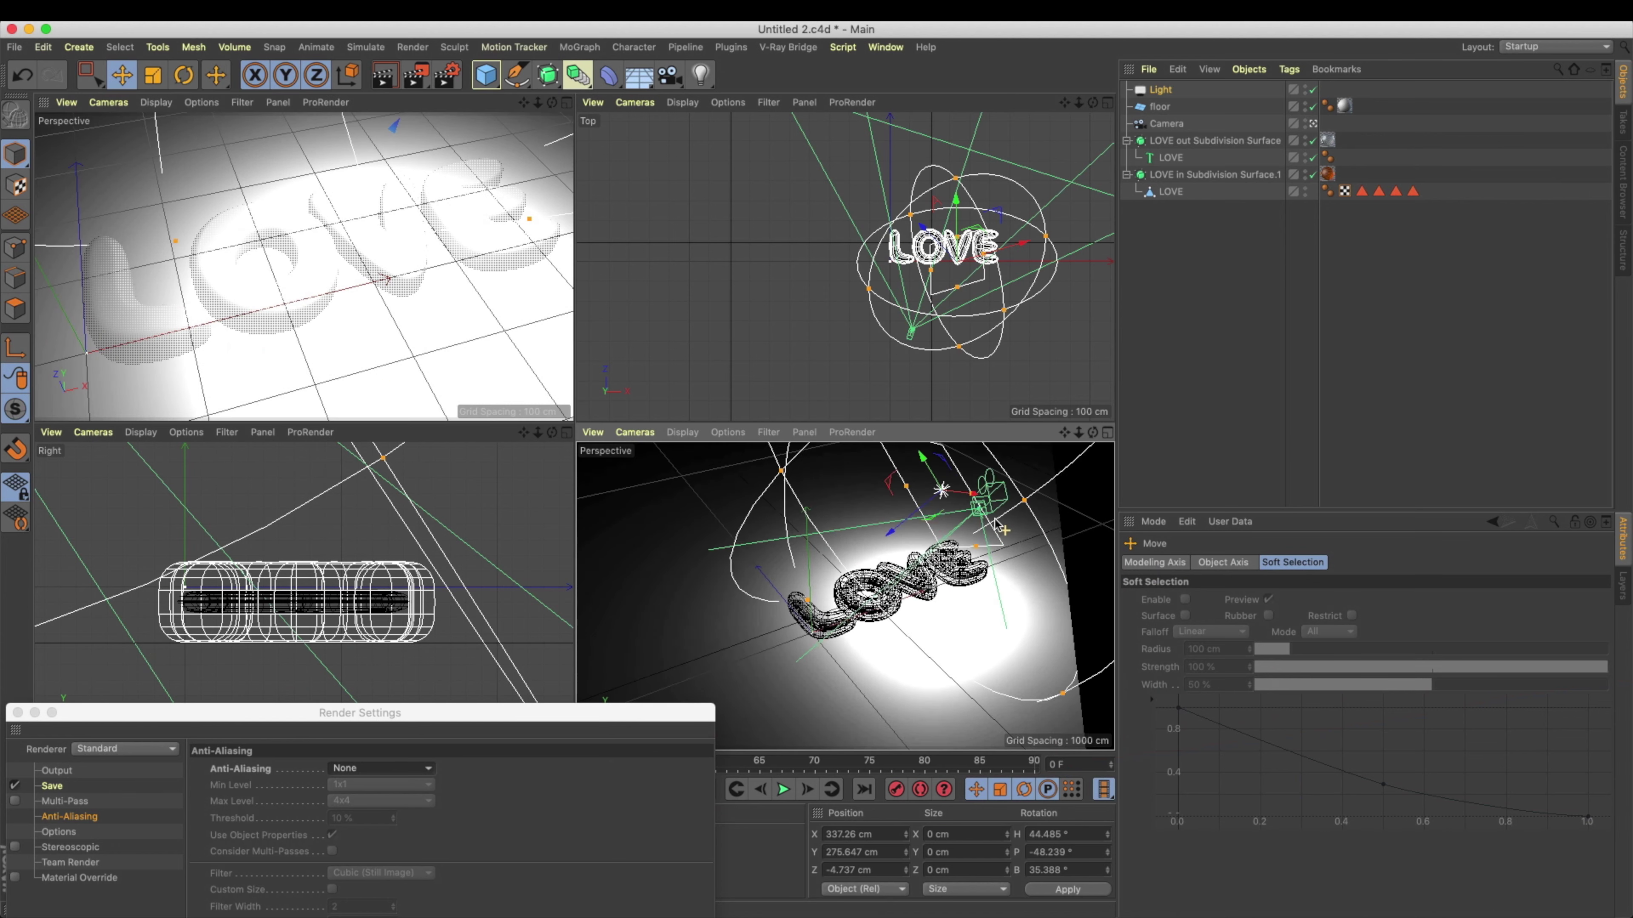
scroll(995, 519, down, 5)
alt+middle_drag(995, 520, 949, 560)
drag(867, 589, 926, 556)
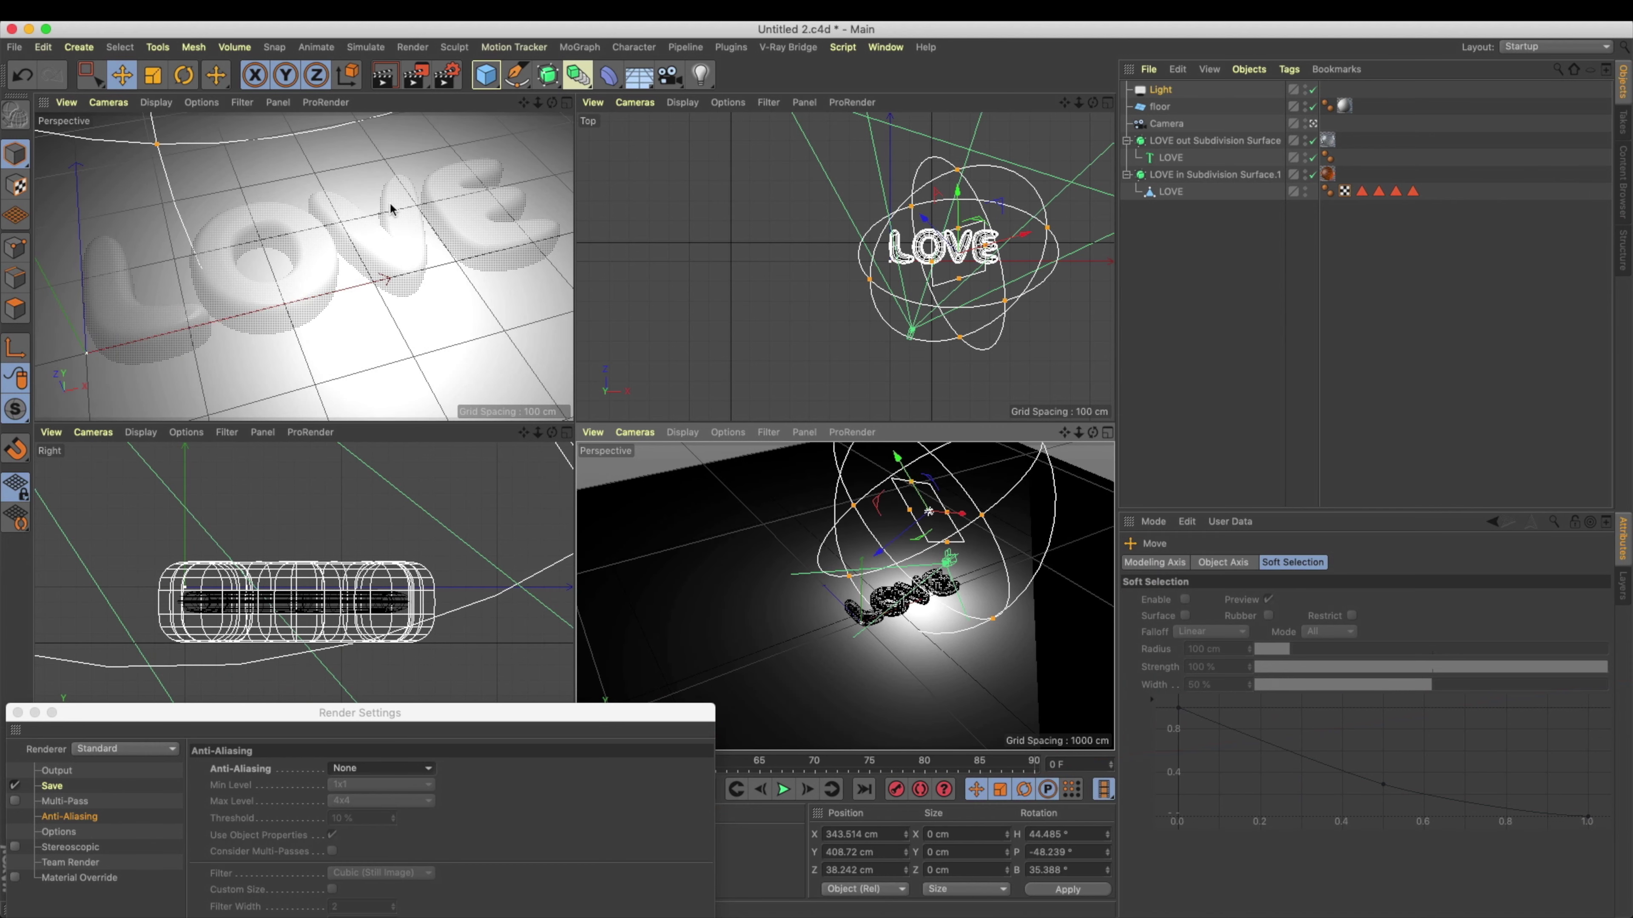
Step: Review the light's size and falloff details and render the camera view to the Picture Viewer
middle_click(391, 208)
click(1162, 91)
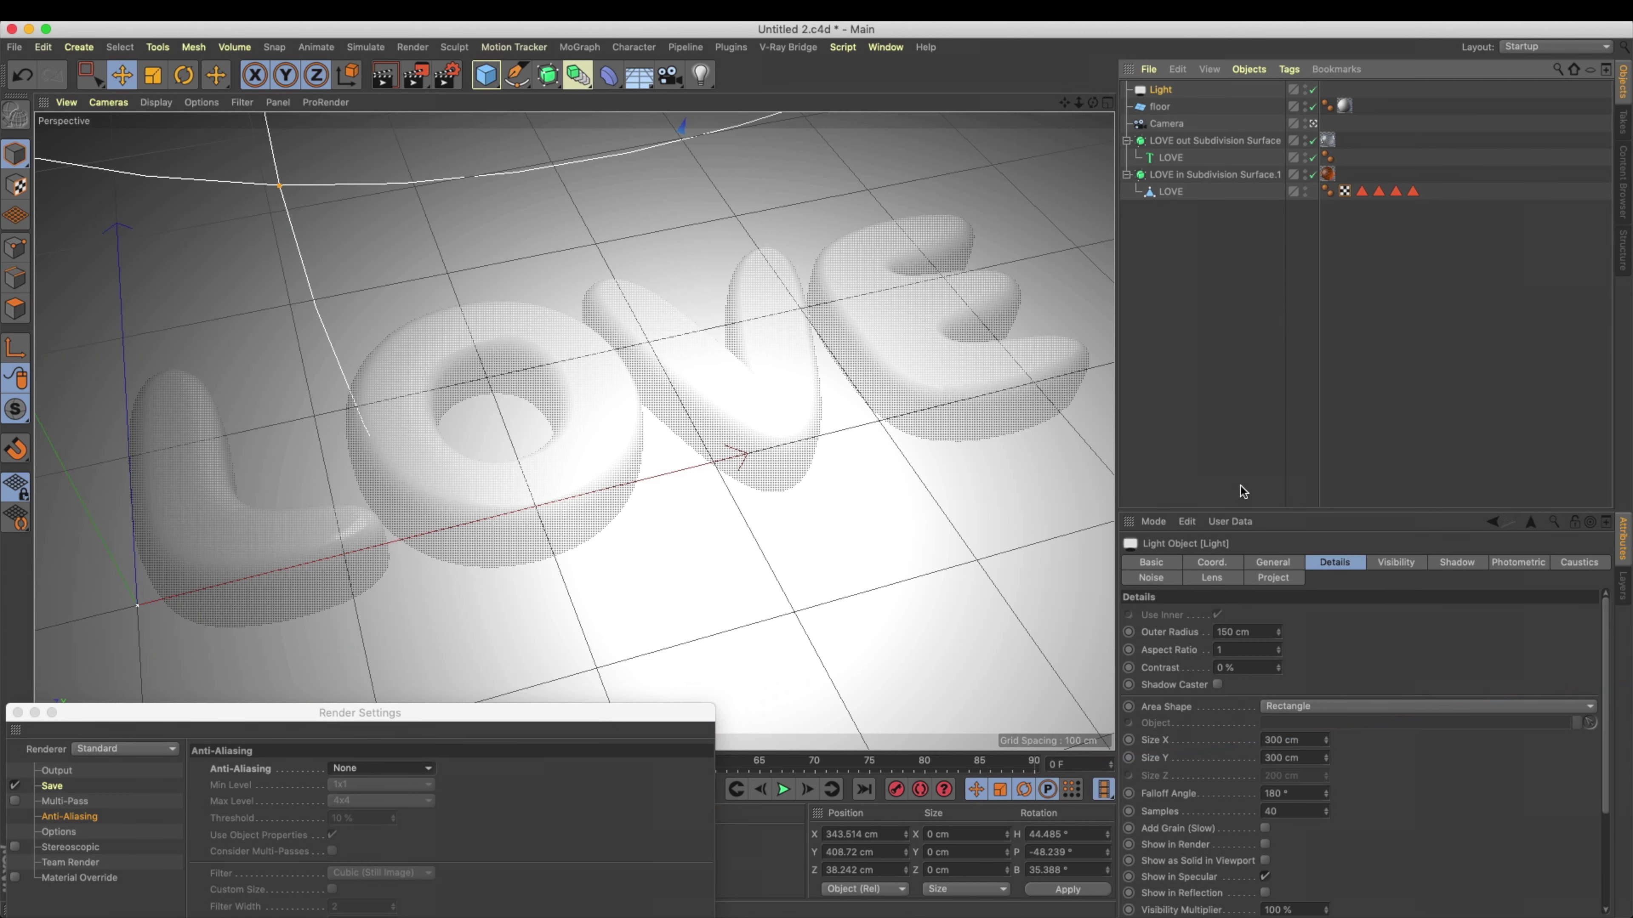
scroll(1457, 791, down, 5)
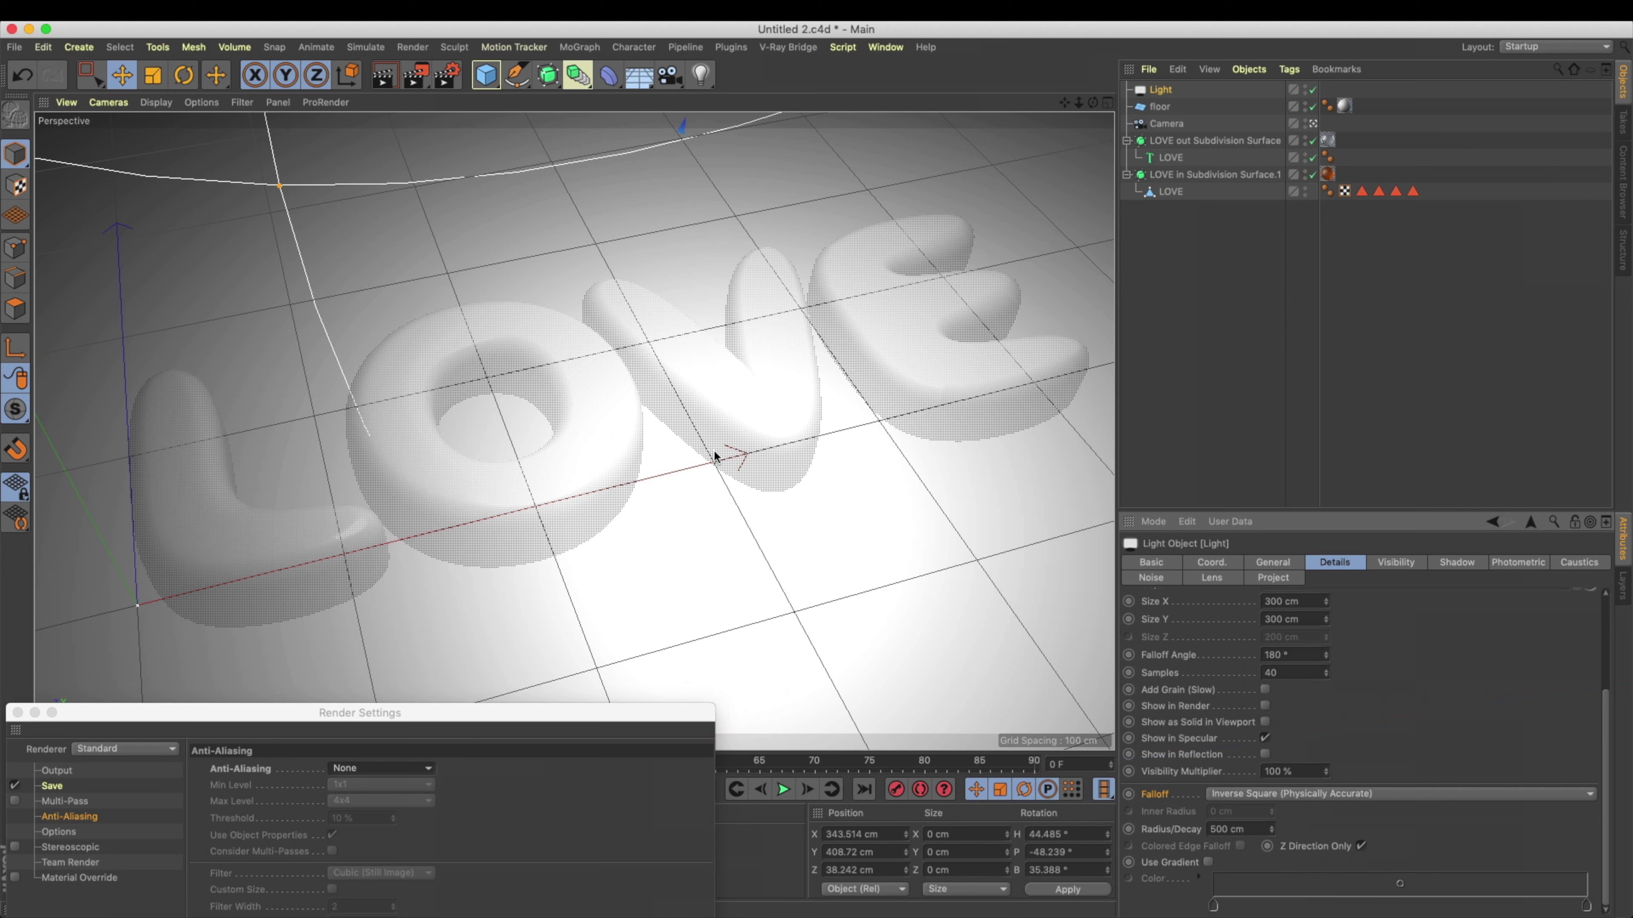
middle_click(620, 465)
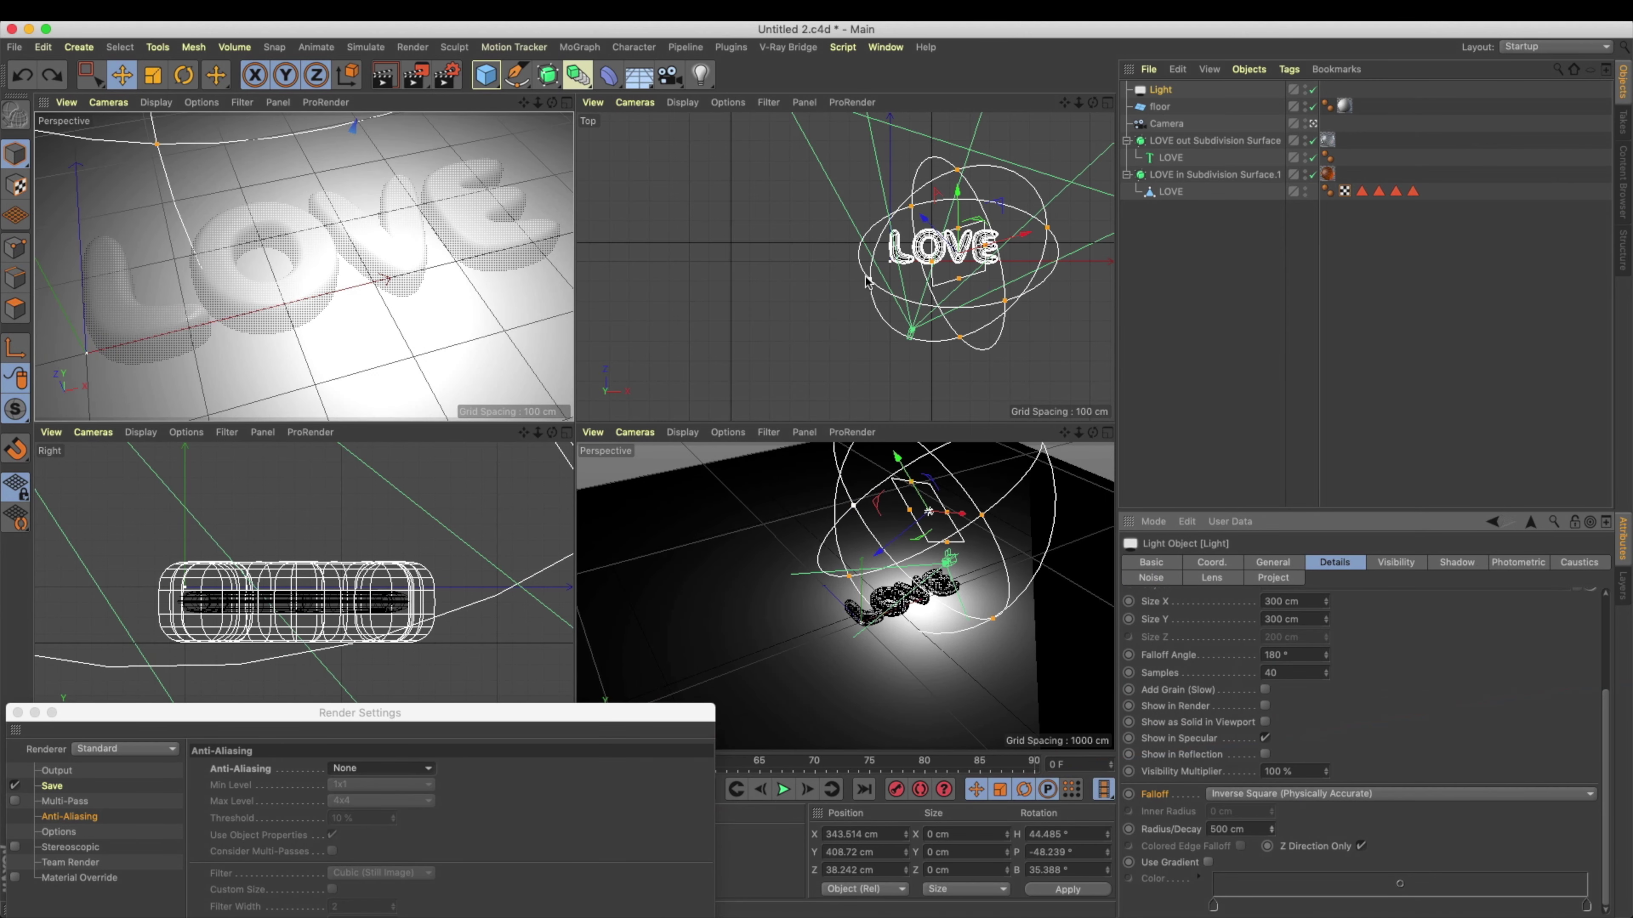
middle_click(473, 193)
click(416, 76)
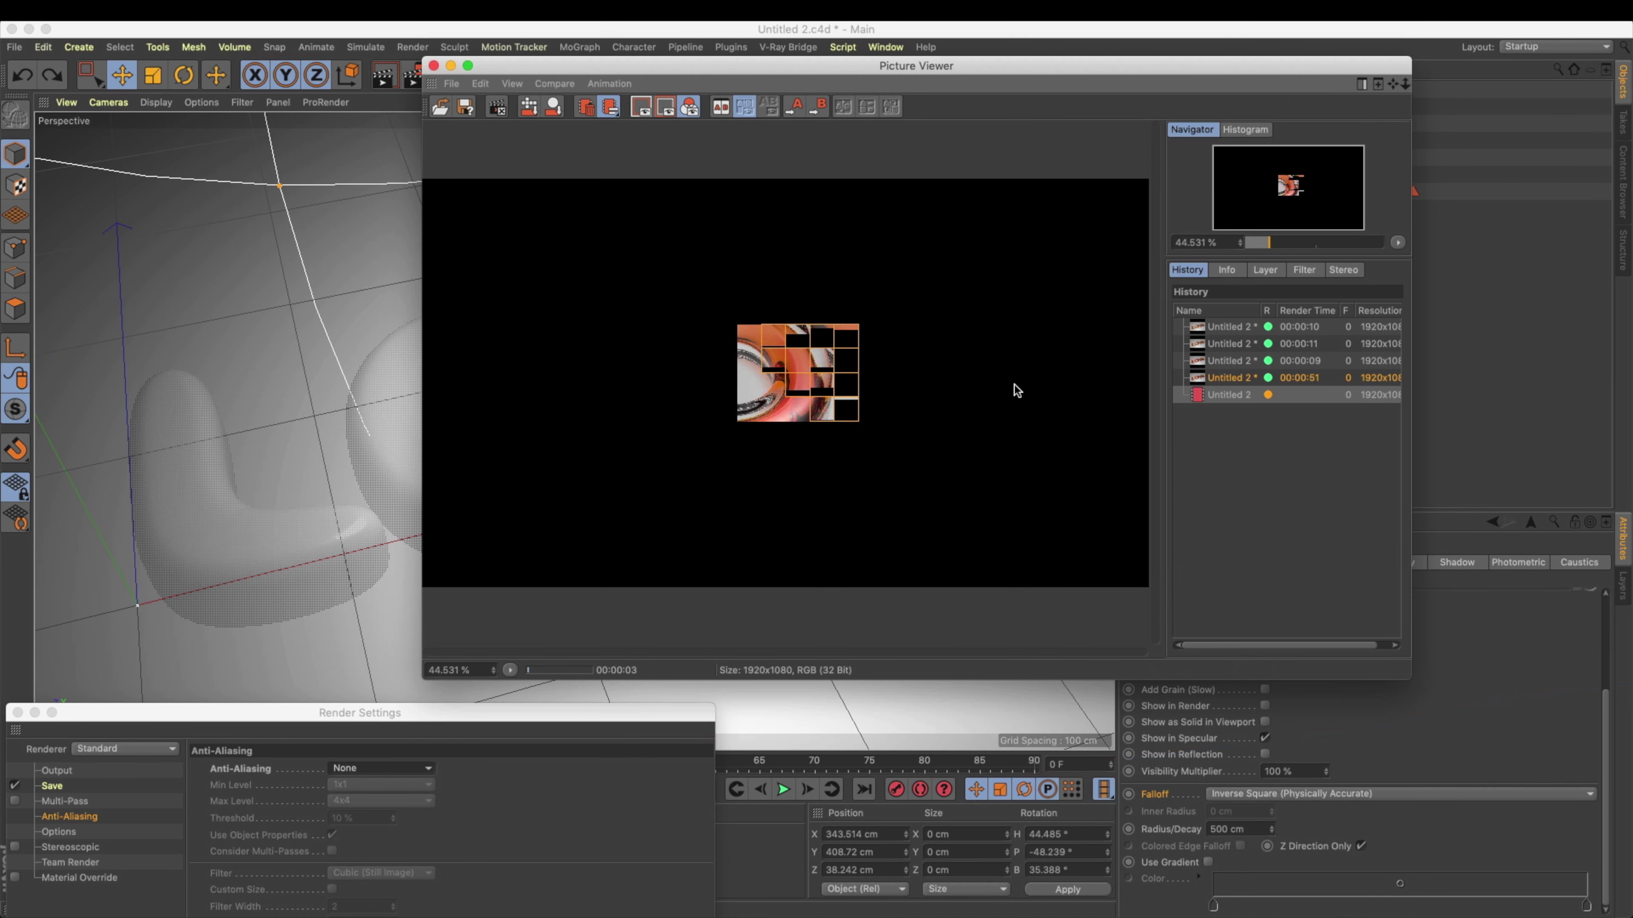
Step: Compare the new render with the previous one in the render history and close the Picture Viewer
drag(811, 62, 726, 134)
click(1108, 452)
click(1108, 466)
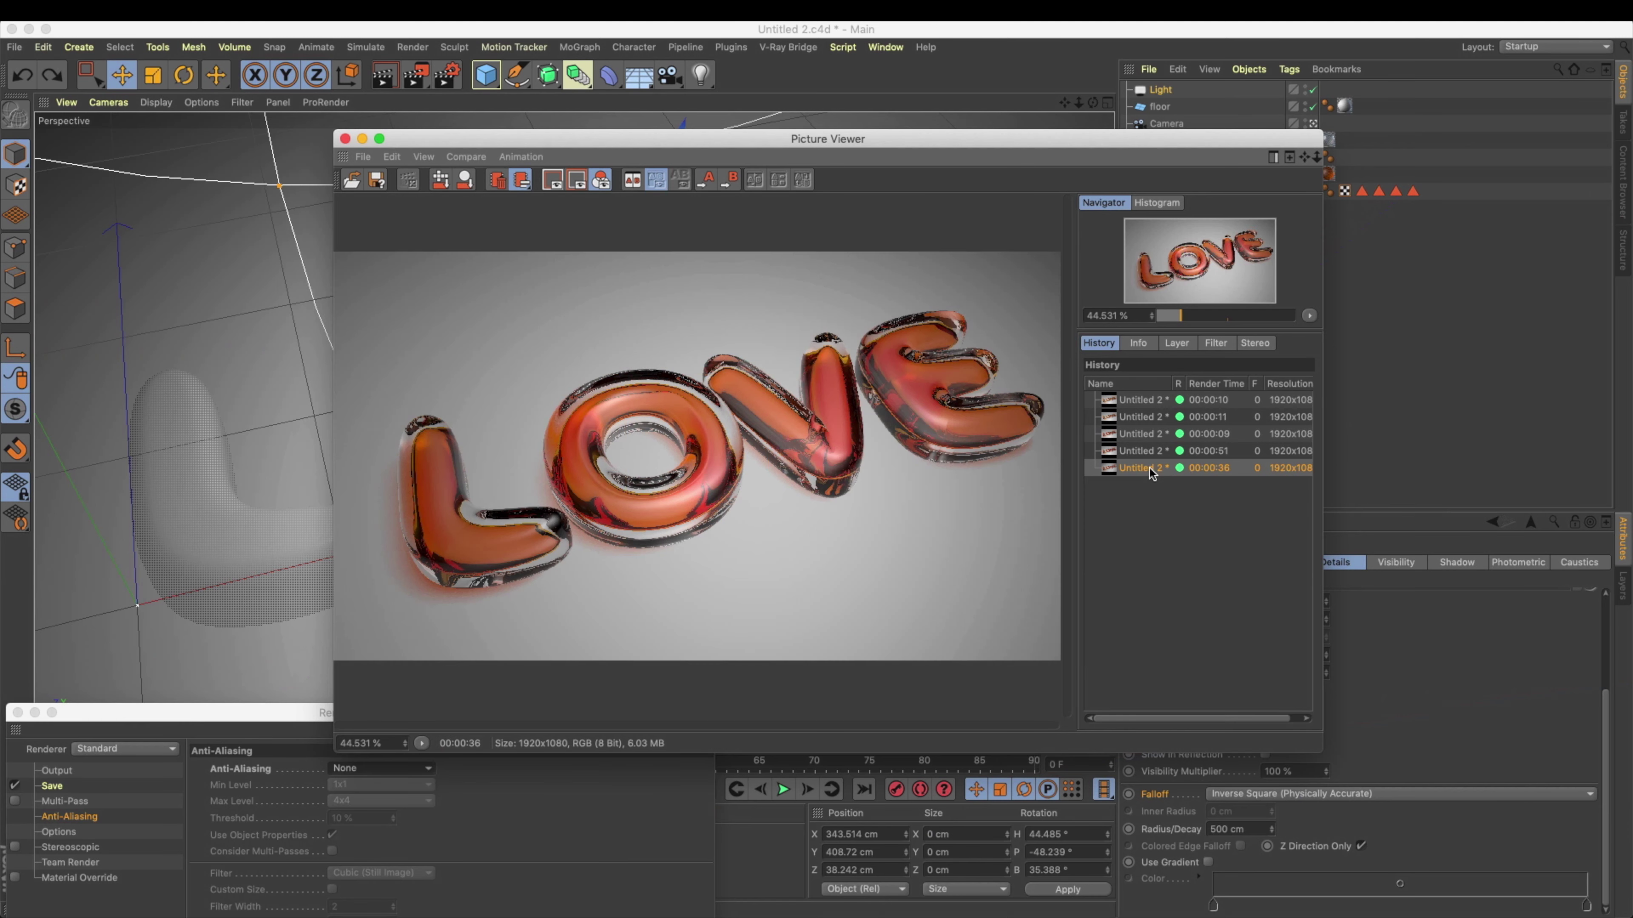
click(1154, 452)
click(1152, 469)
click(1155, 452)
click(1152, 469)
click(1155, 451)
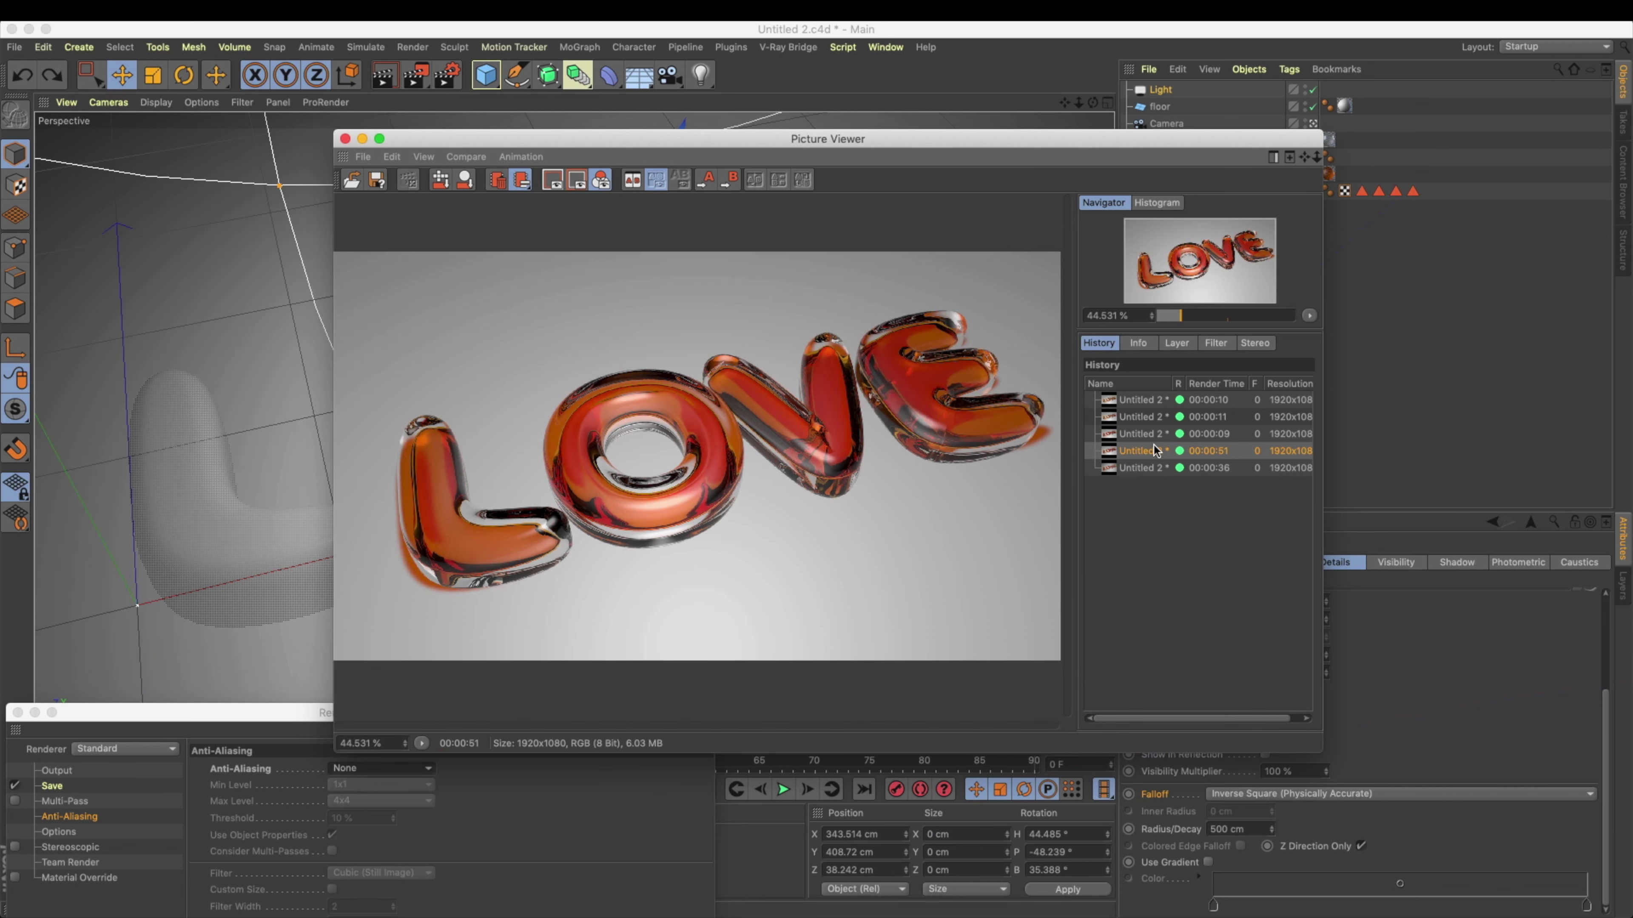
click(1150, 463)
click(1150, 456)
click(1140, 472)
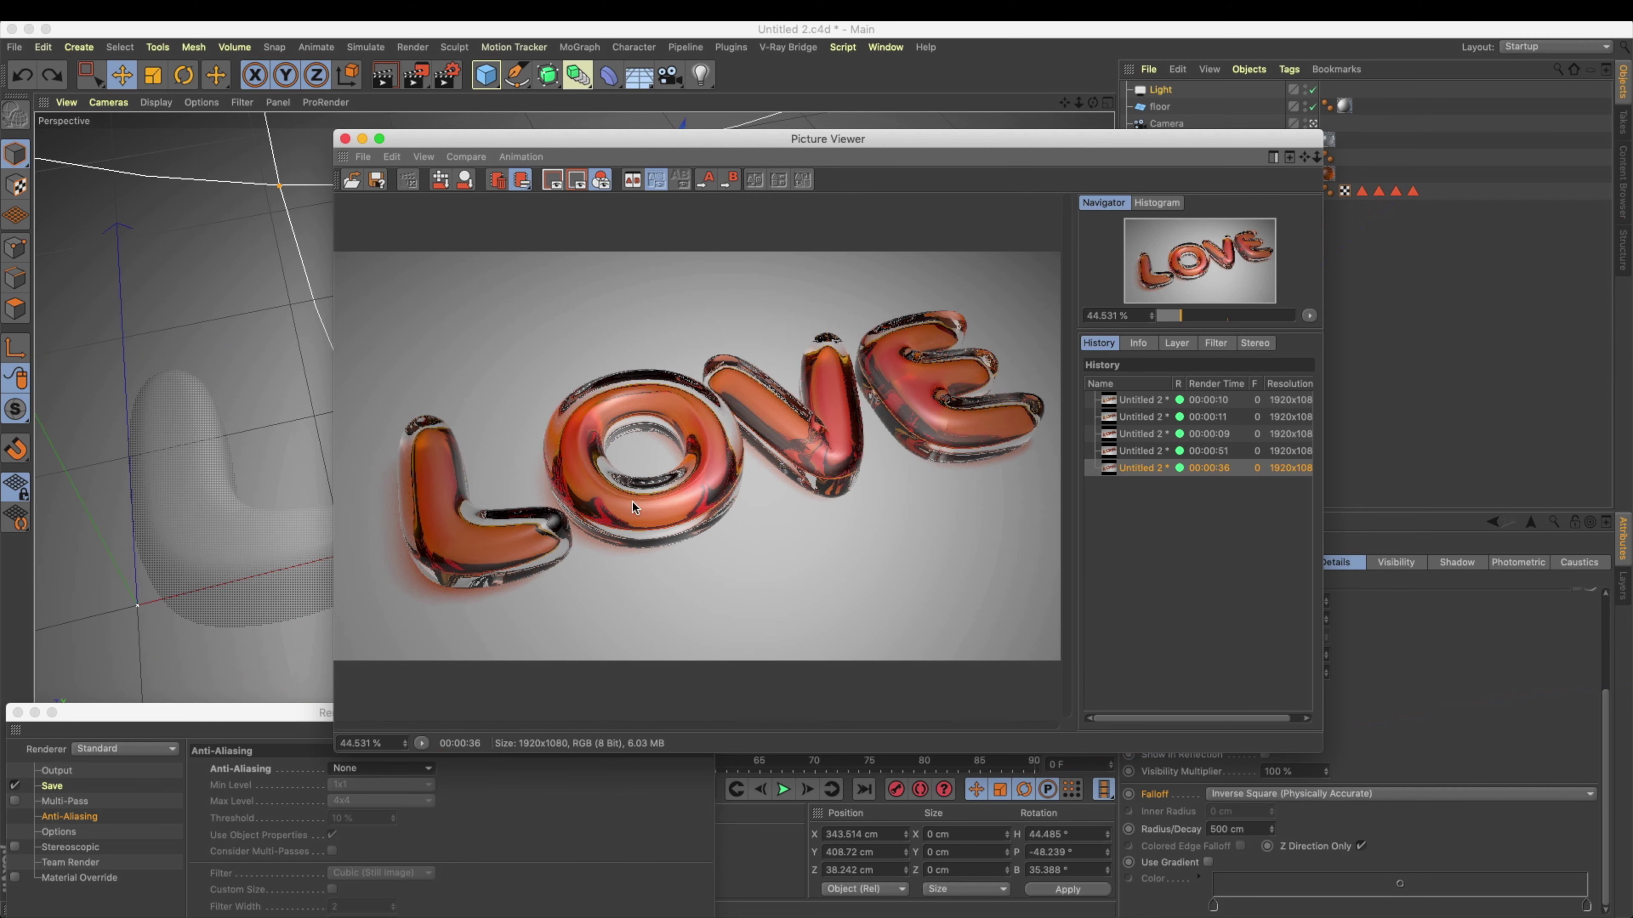
click(344, 138)
Step: Move the light higher to about X 342, Y 581, Z 60 cm and return to the full-size camera view
middle_click(820, 613)
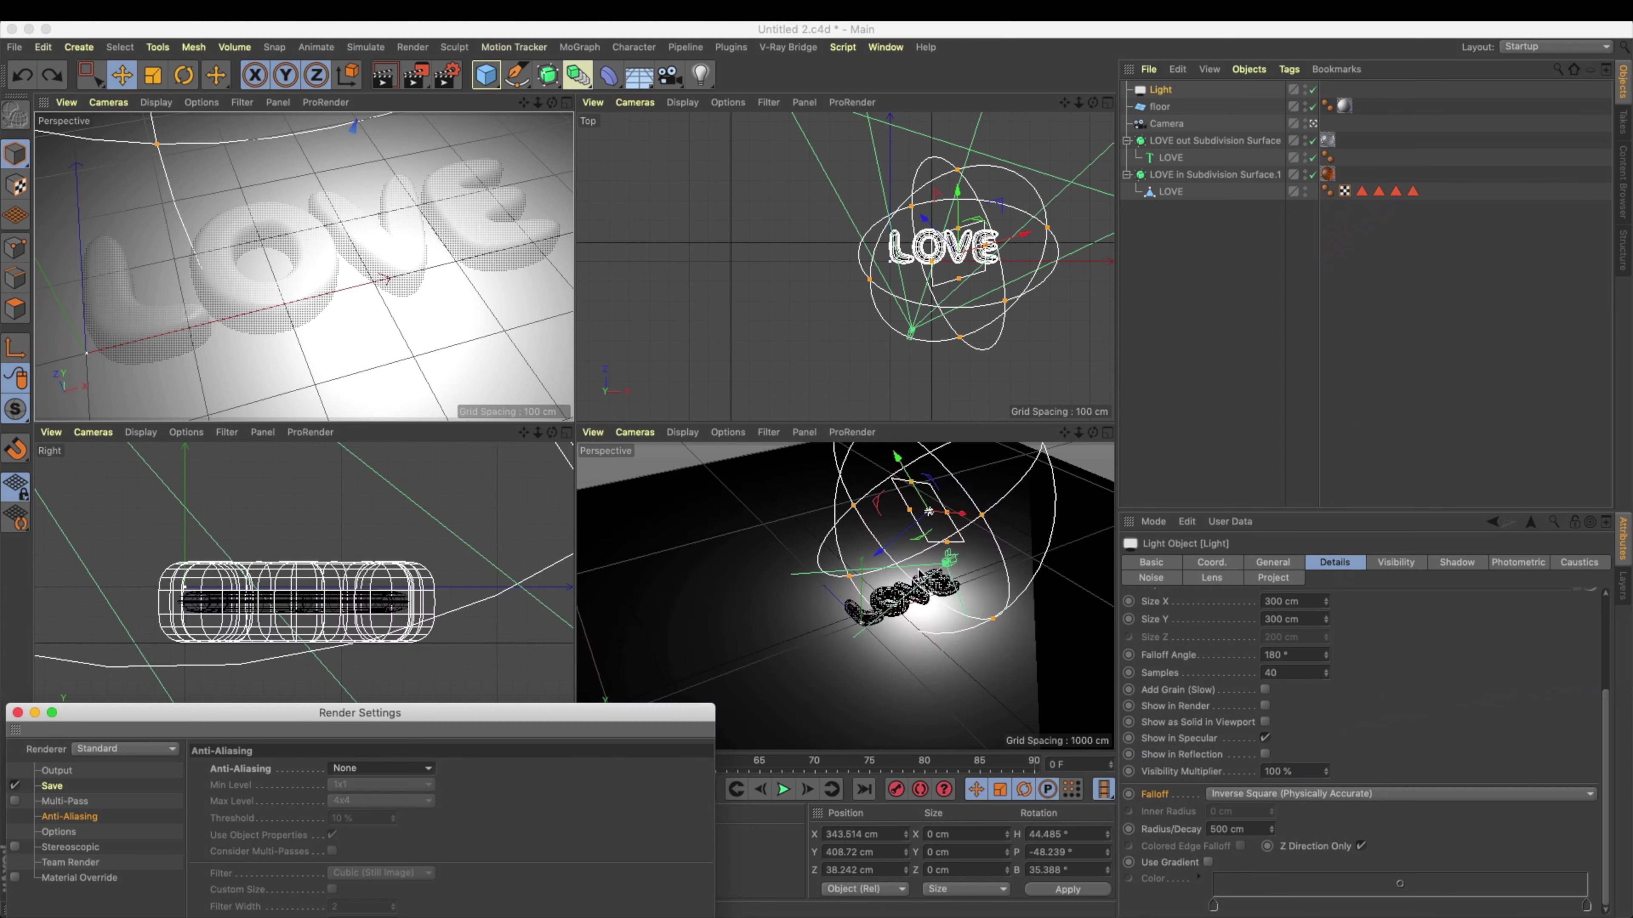
alt+drag(918, 558, 985, 495)
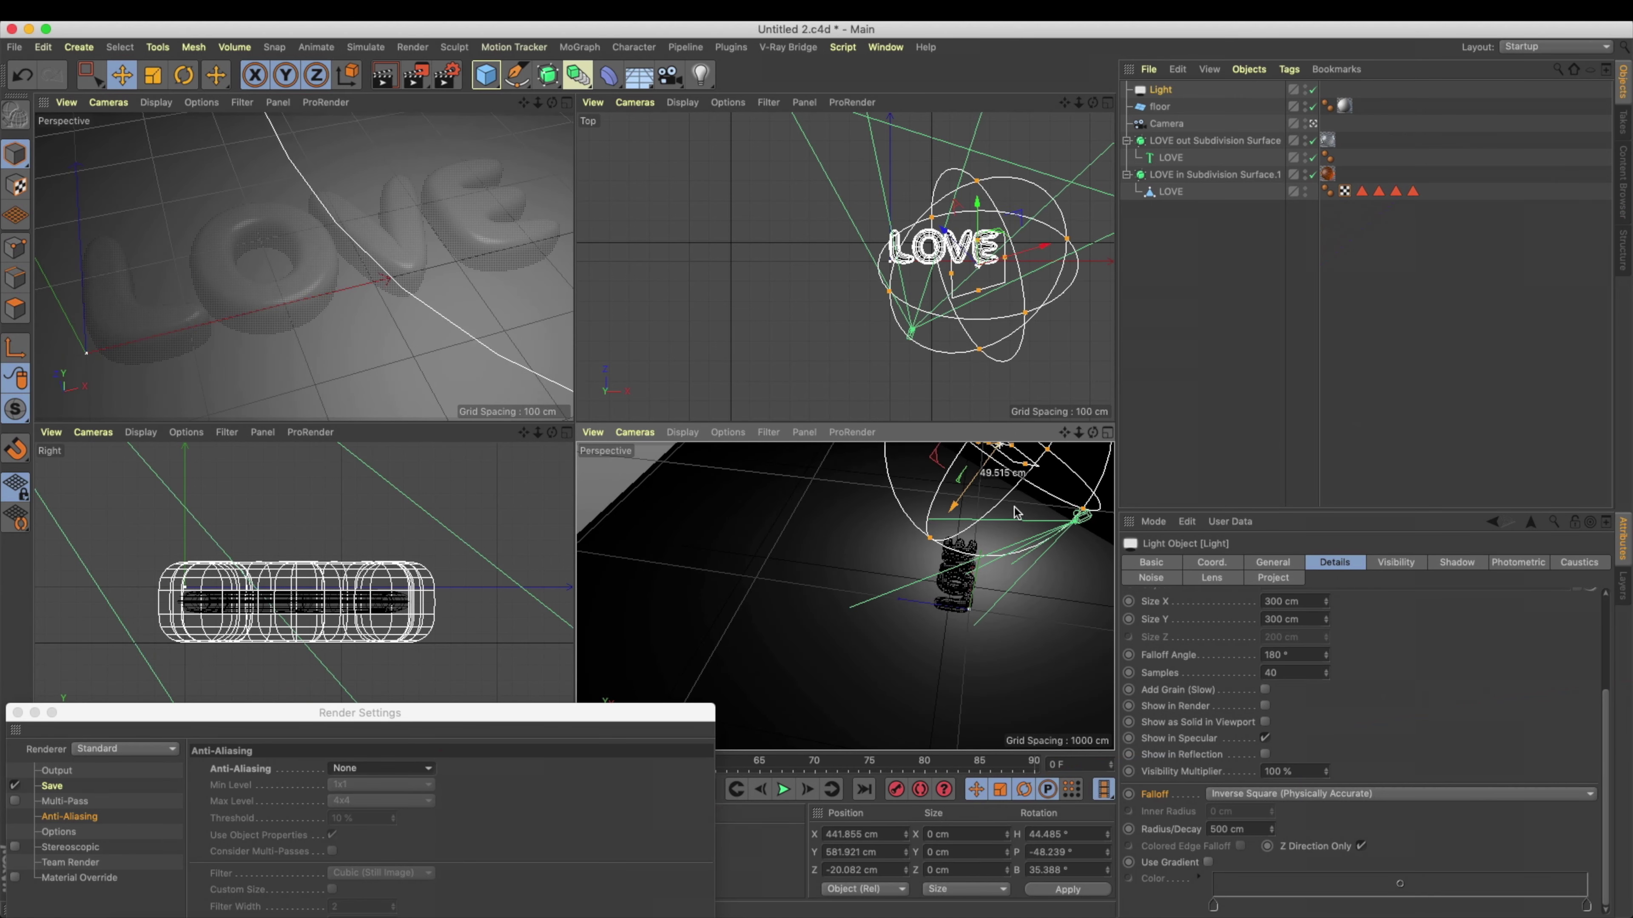
drag(998, 313, 973, 294)
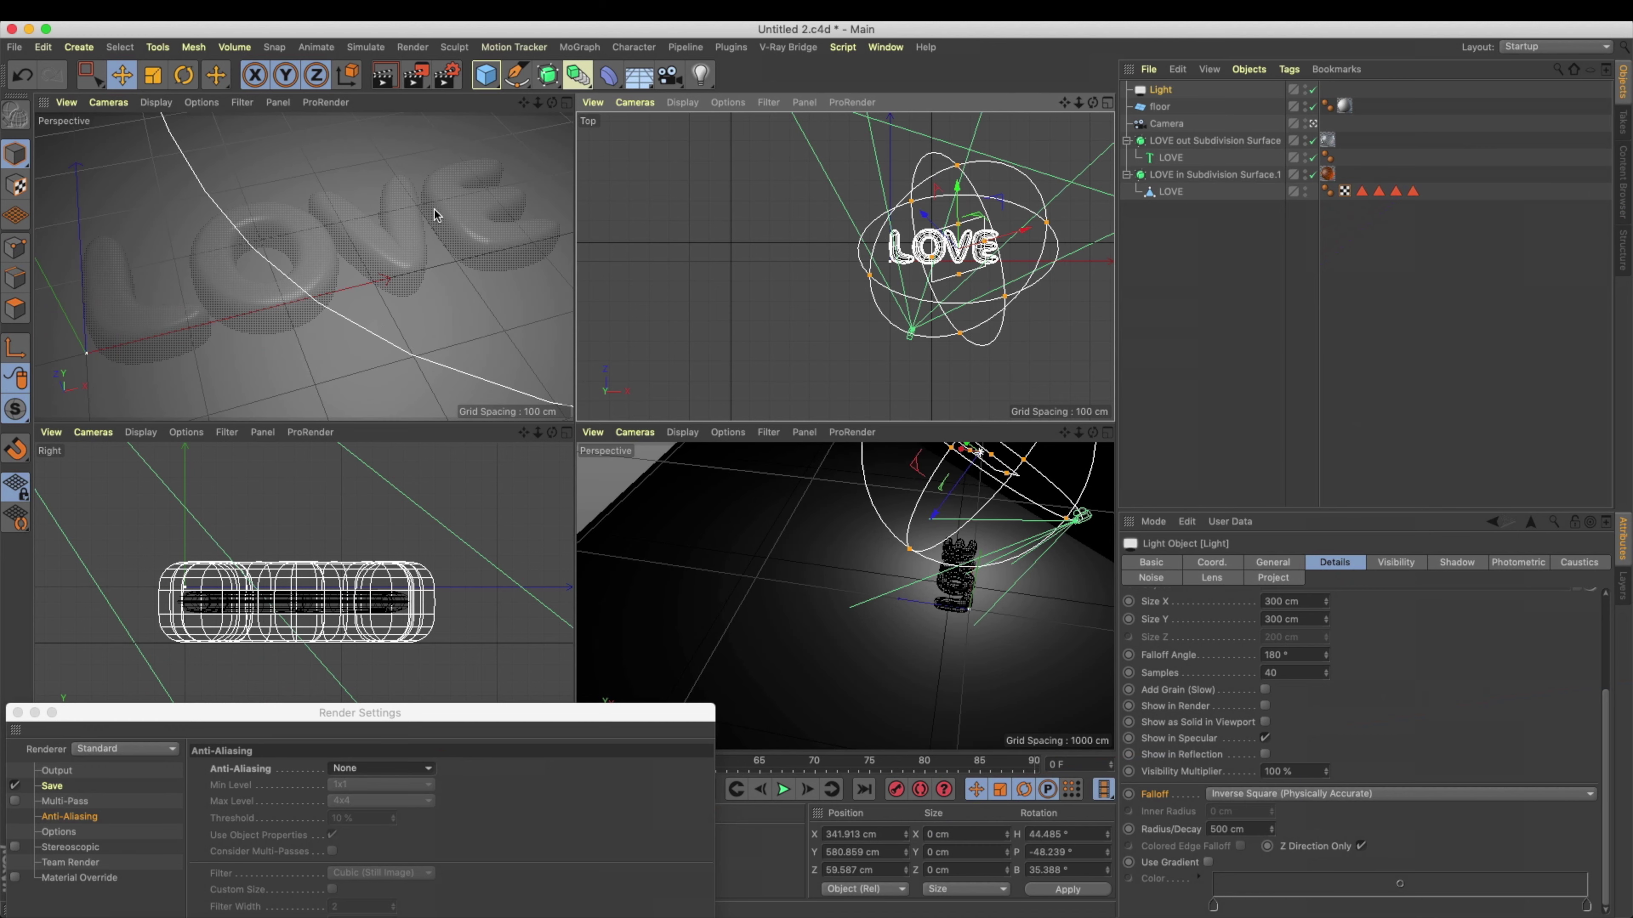
key(F1)
Step: Display the light's shadow settings and reopen the Picture Viewer, placed clear of the light's attributes
click(1449, 563)
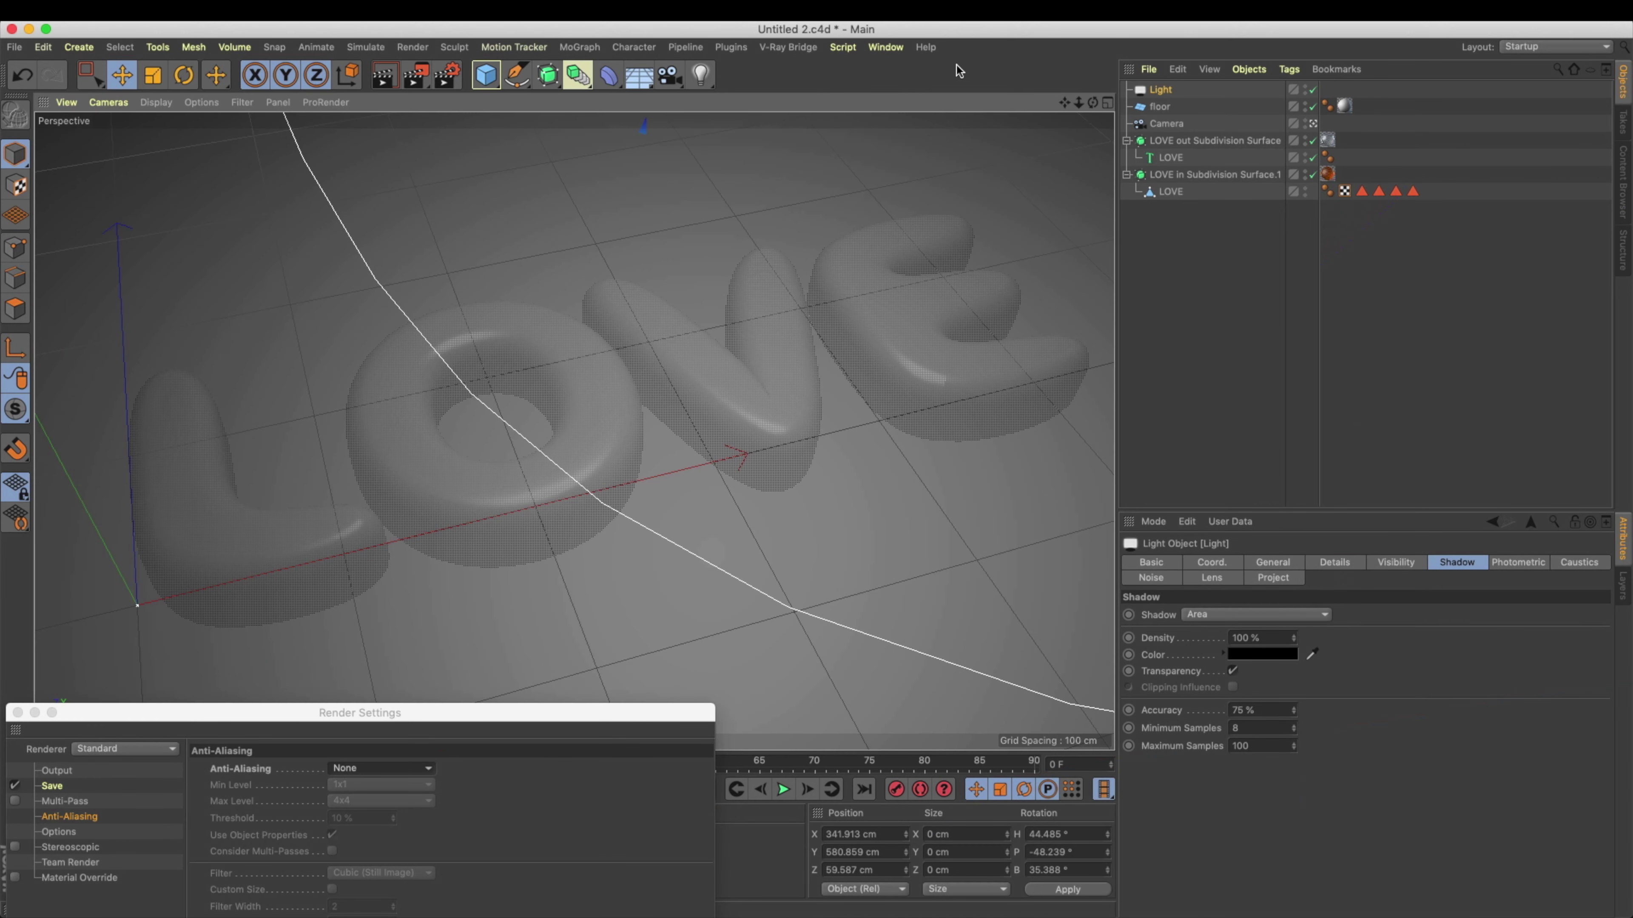
click(885, 47)
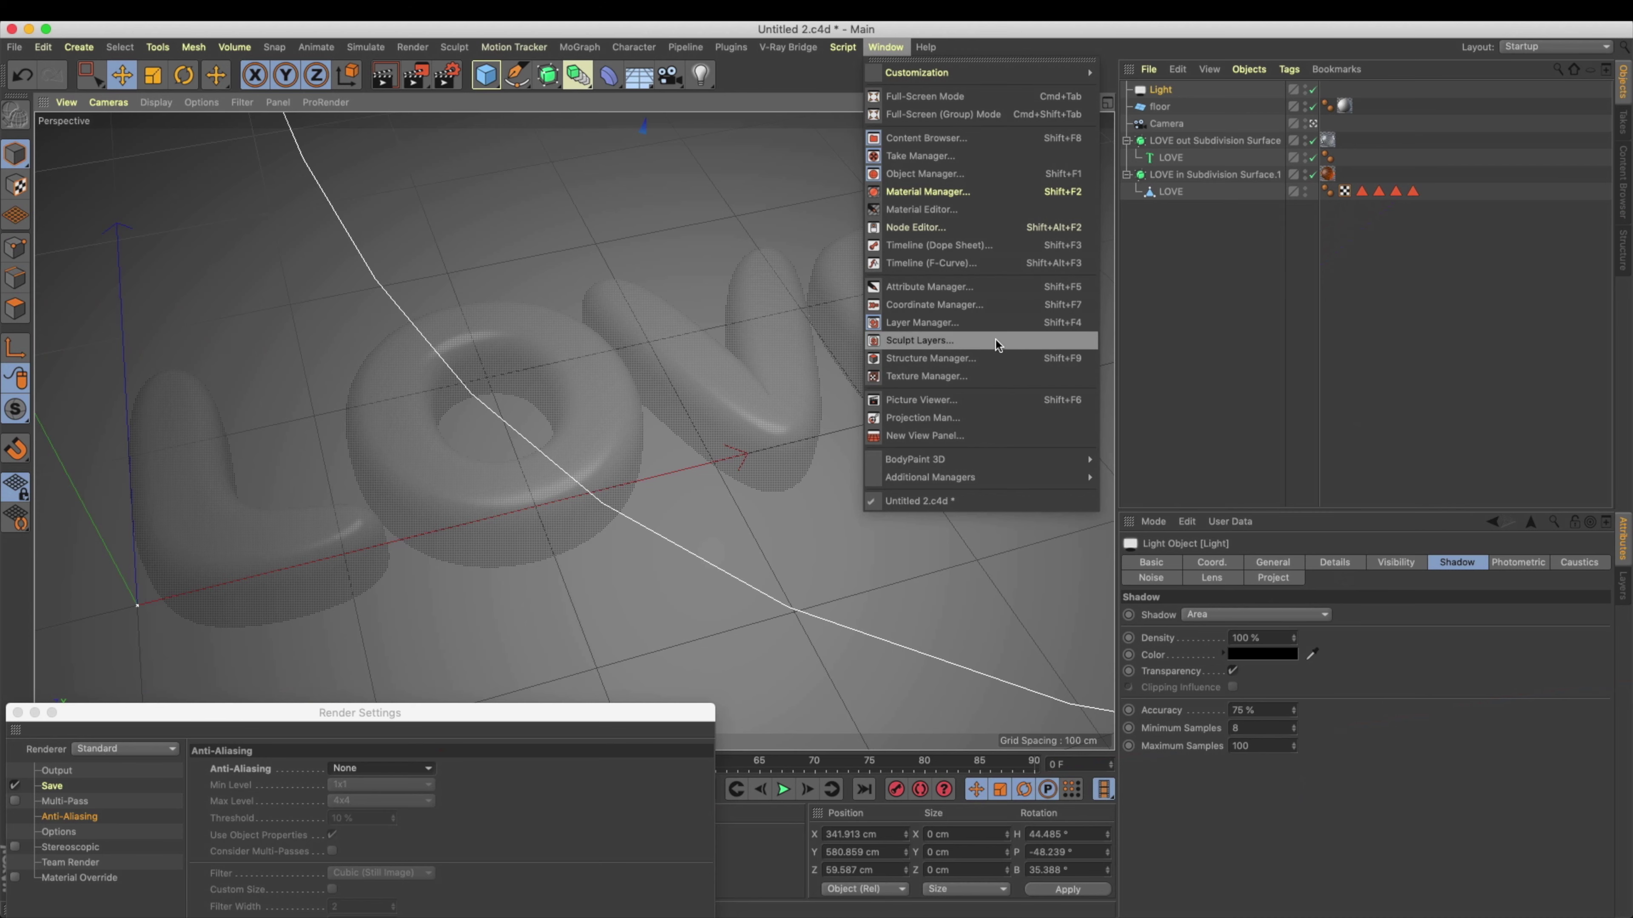
click(1004, 400)
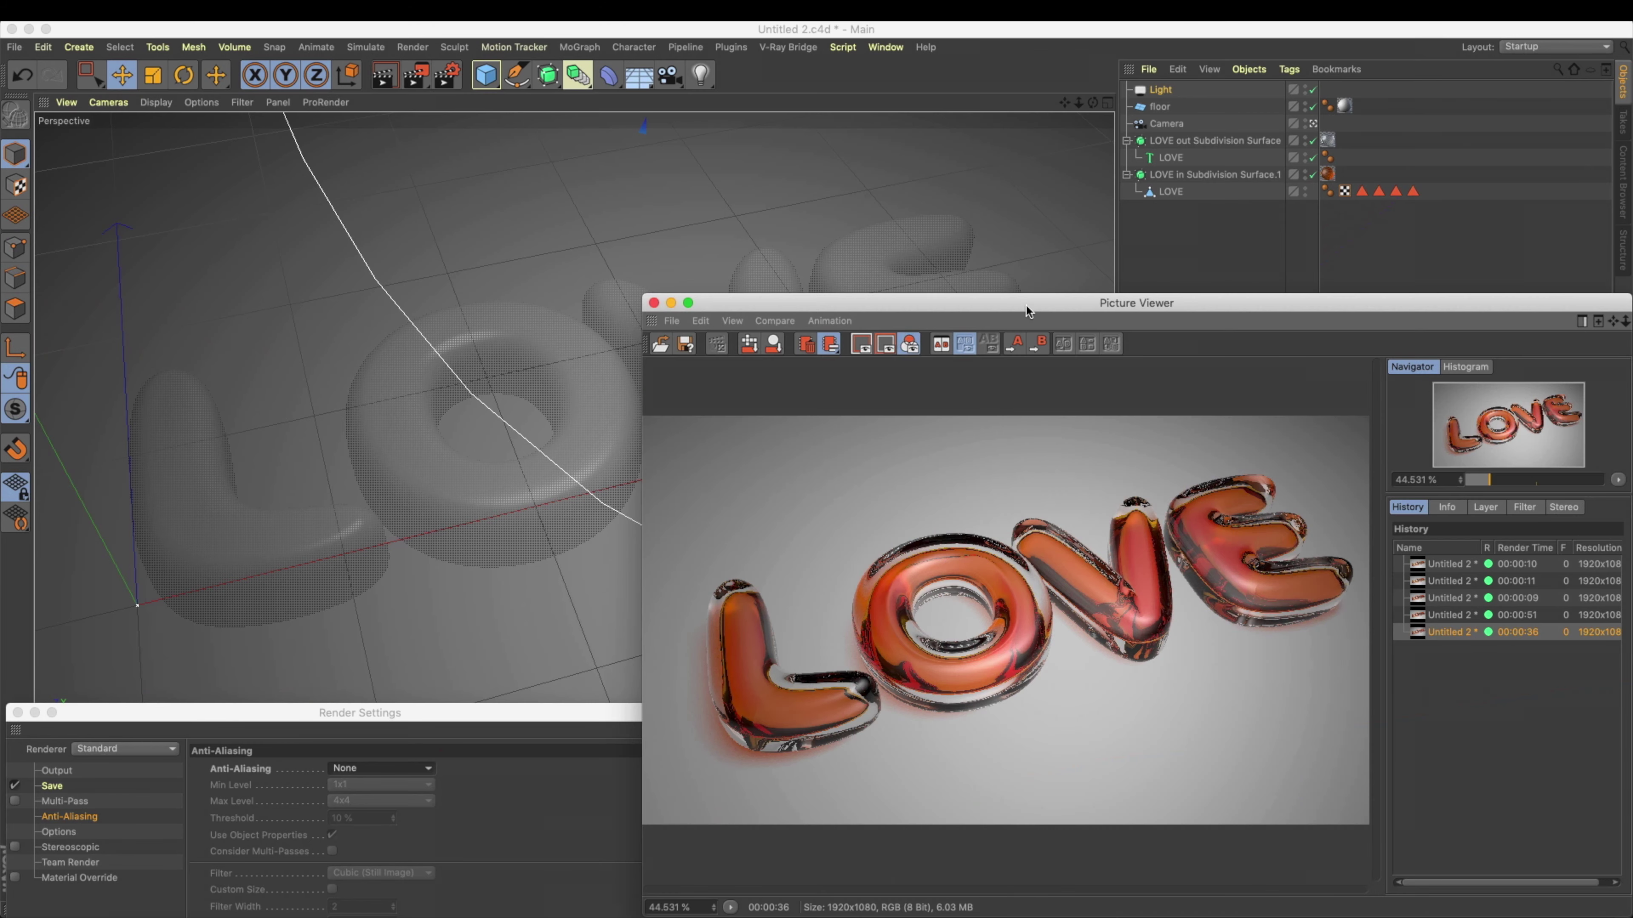
drag(1025, 304, 490, 248)
Step: Examine the shadows and glass edges of the O and L up close across the earlier renders
scroll(728, 559, up, 10)
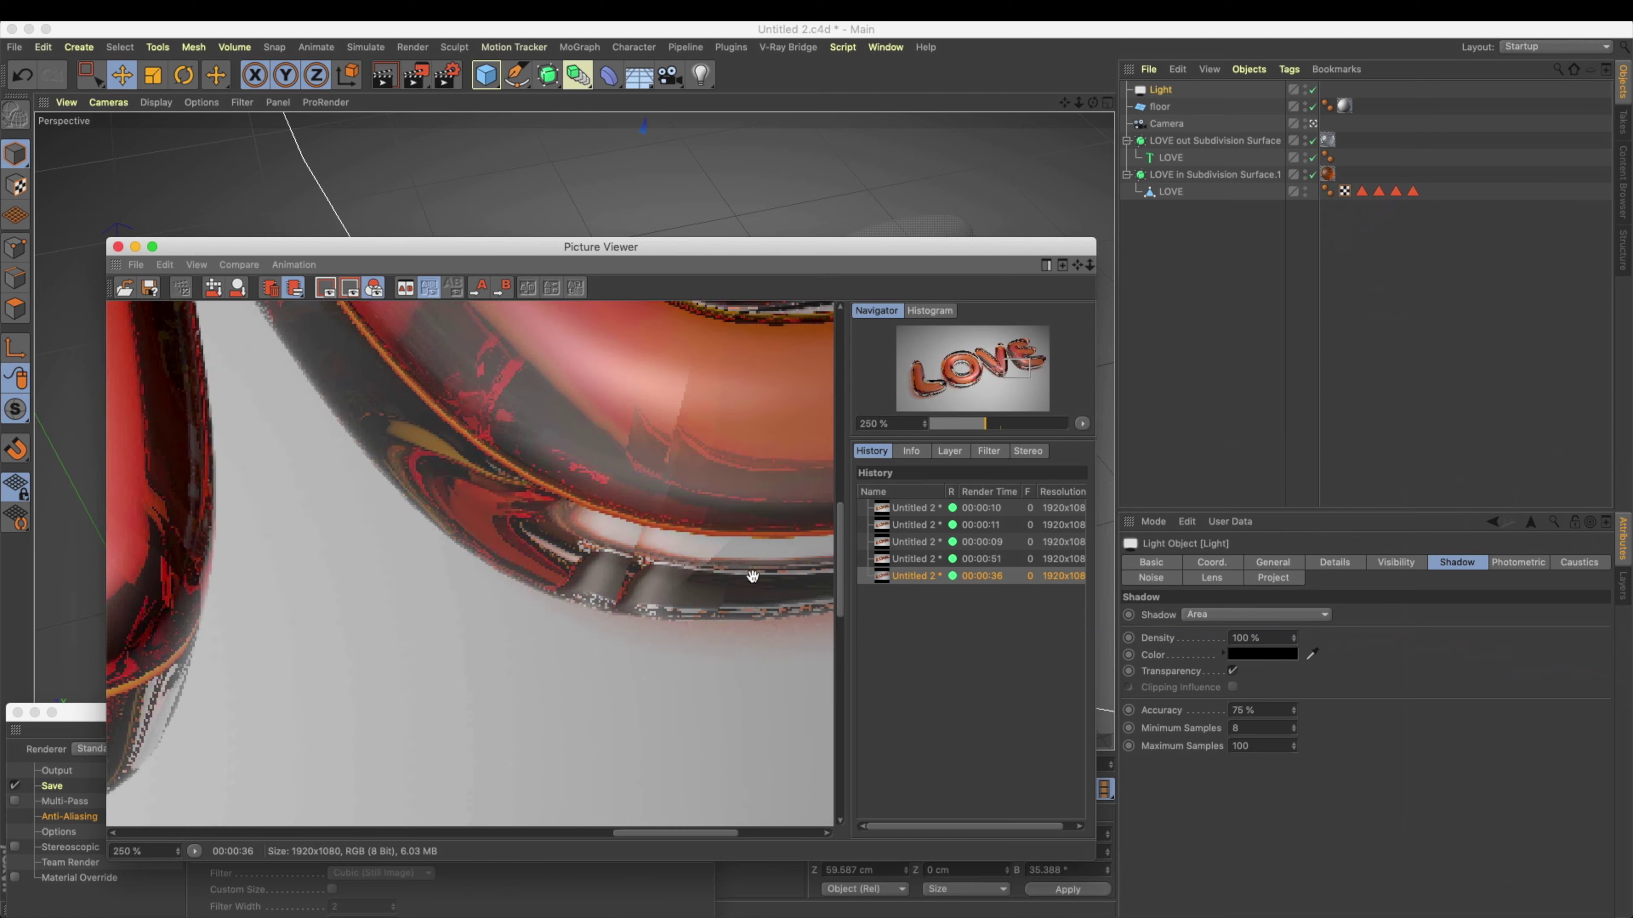
click(907, 558)
click(909, 542)
click(905, 525)
click(907, 508)
scroll(401, 518, down, 4)
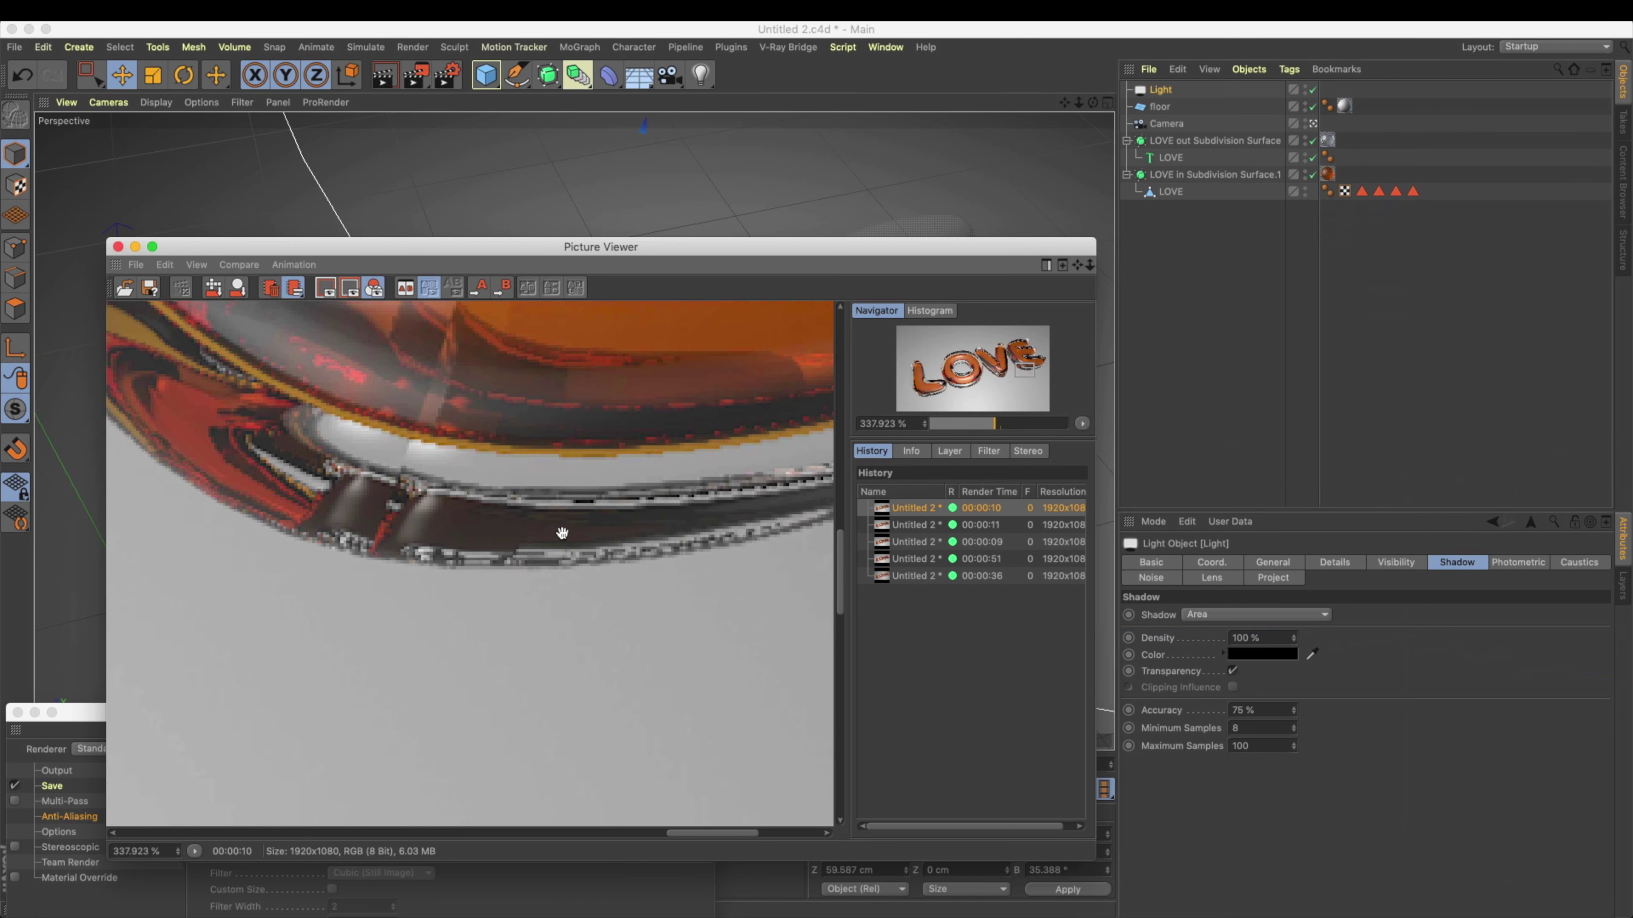
drag(238, 513, 1404, 419)
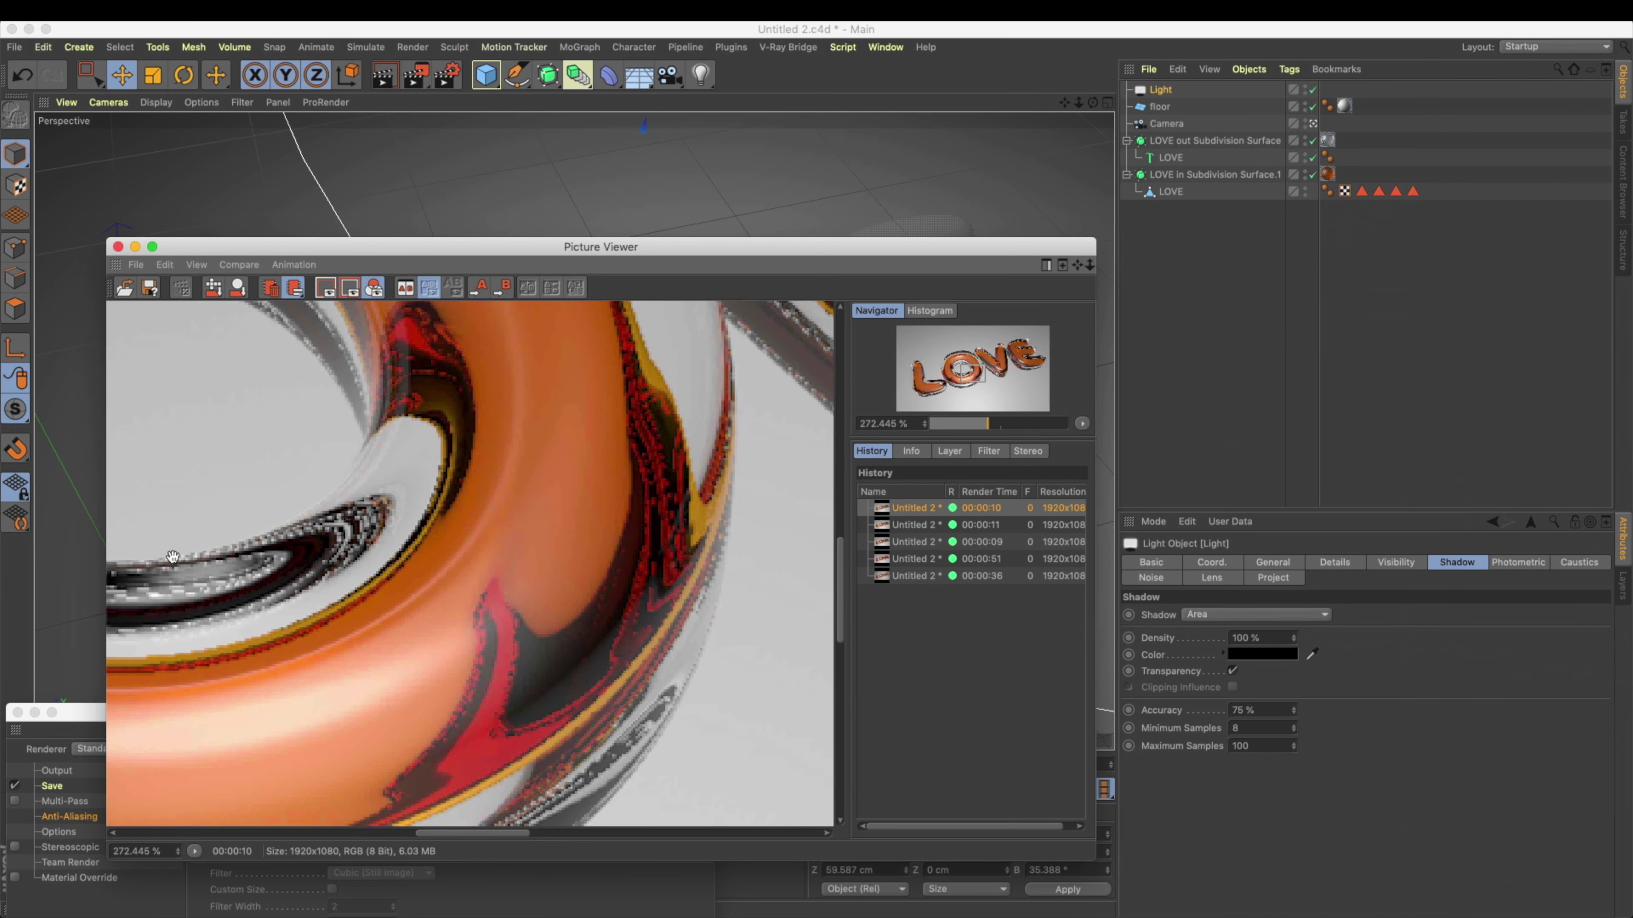
drag(176, 536, 738, 227)
drag(8, 707, 78, 683)
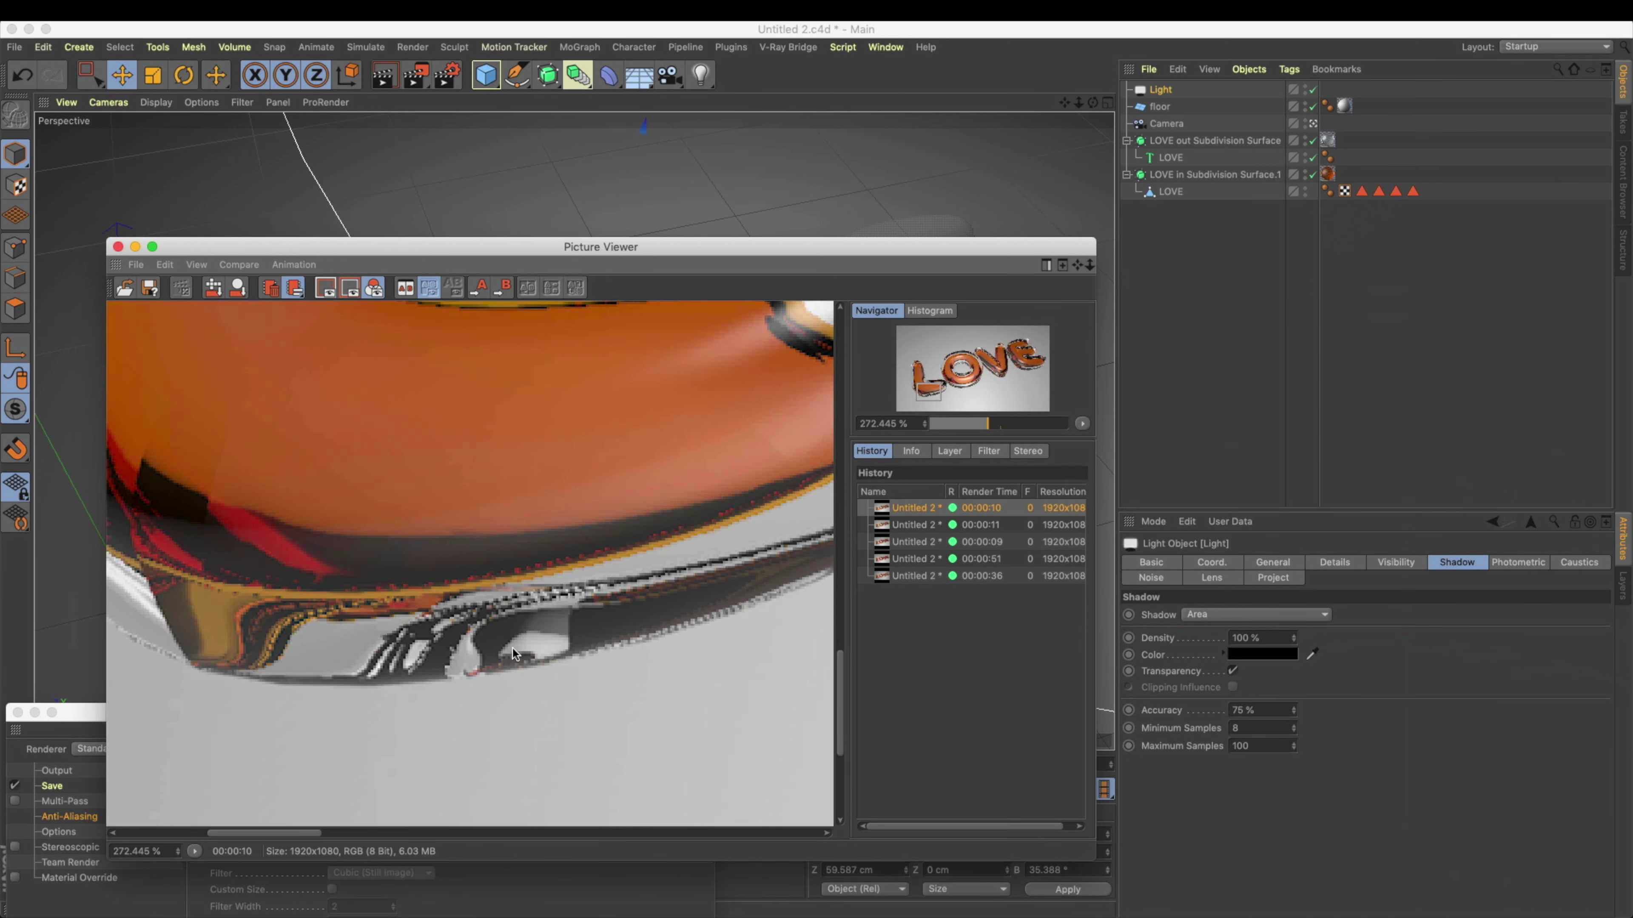
scroll(302, 540, down, 15)
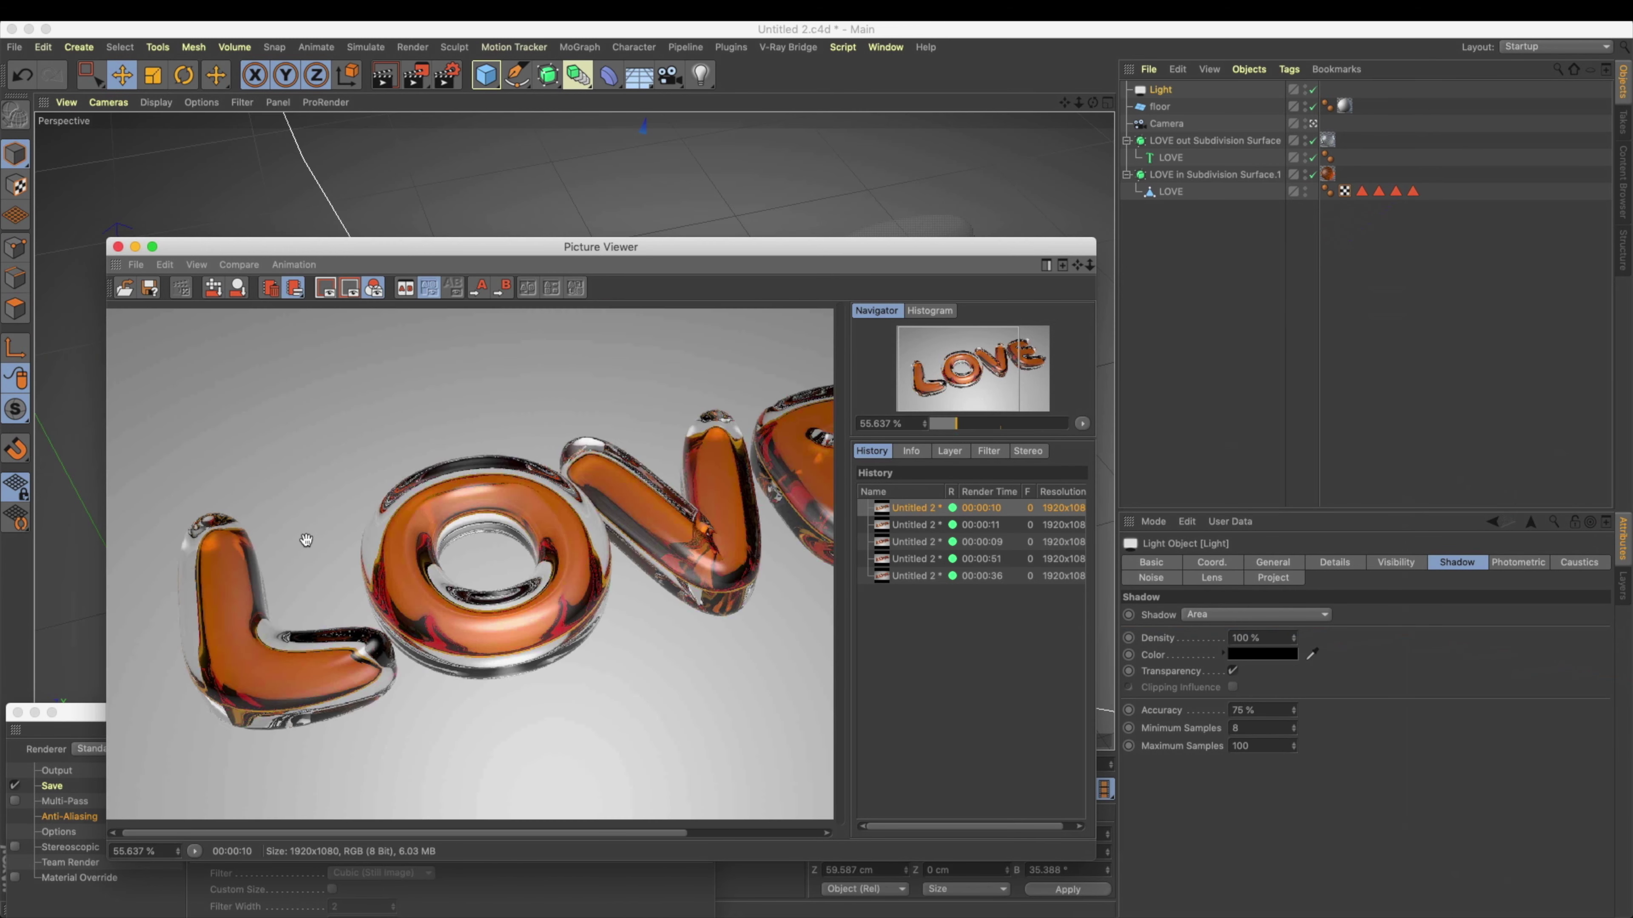
scroll(487, 515, down, 5)
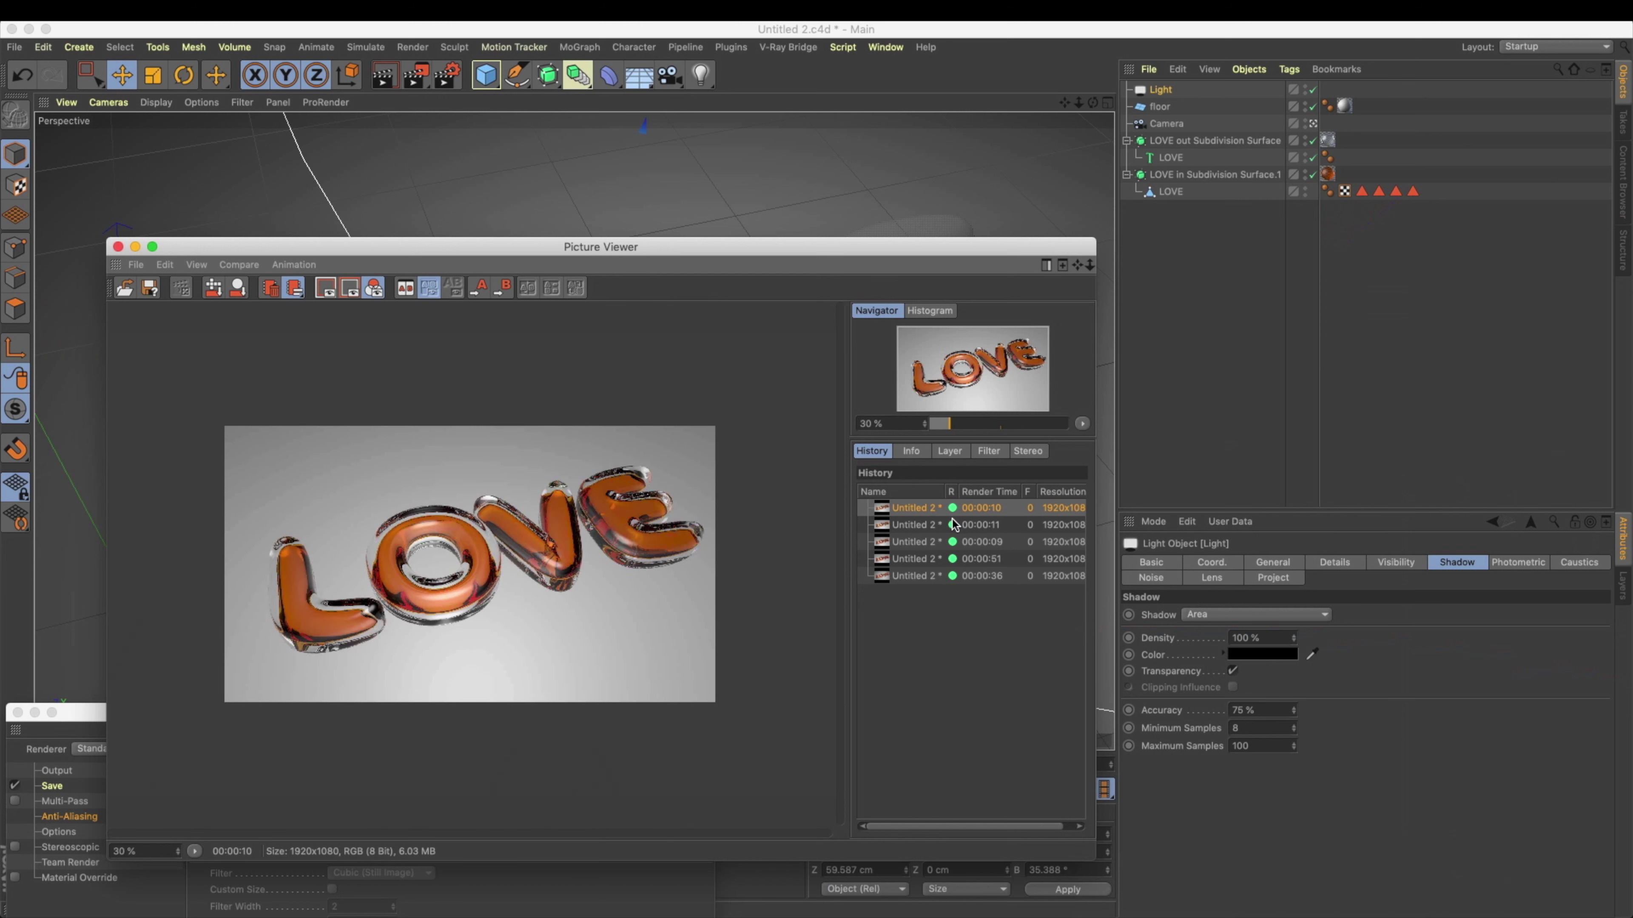
Step: View the second and third renders in the history and magnify the L's lower corner in the third
click(954, 525)
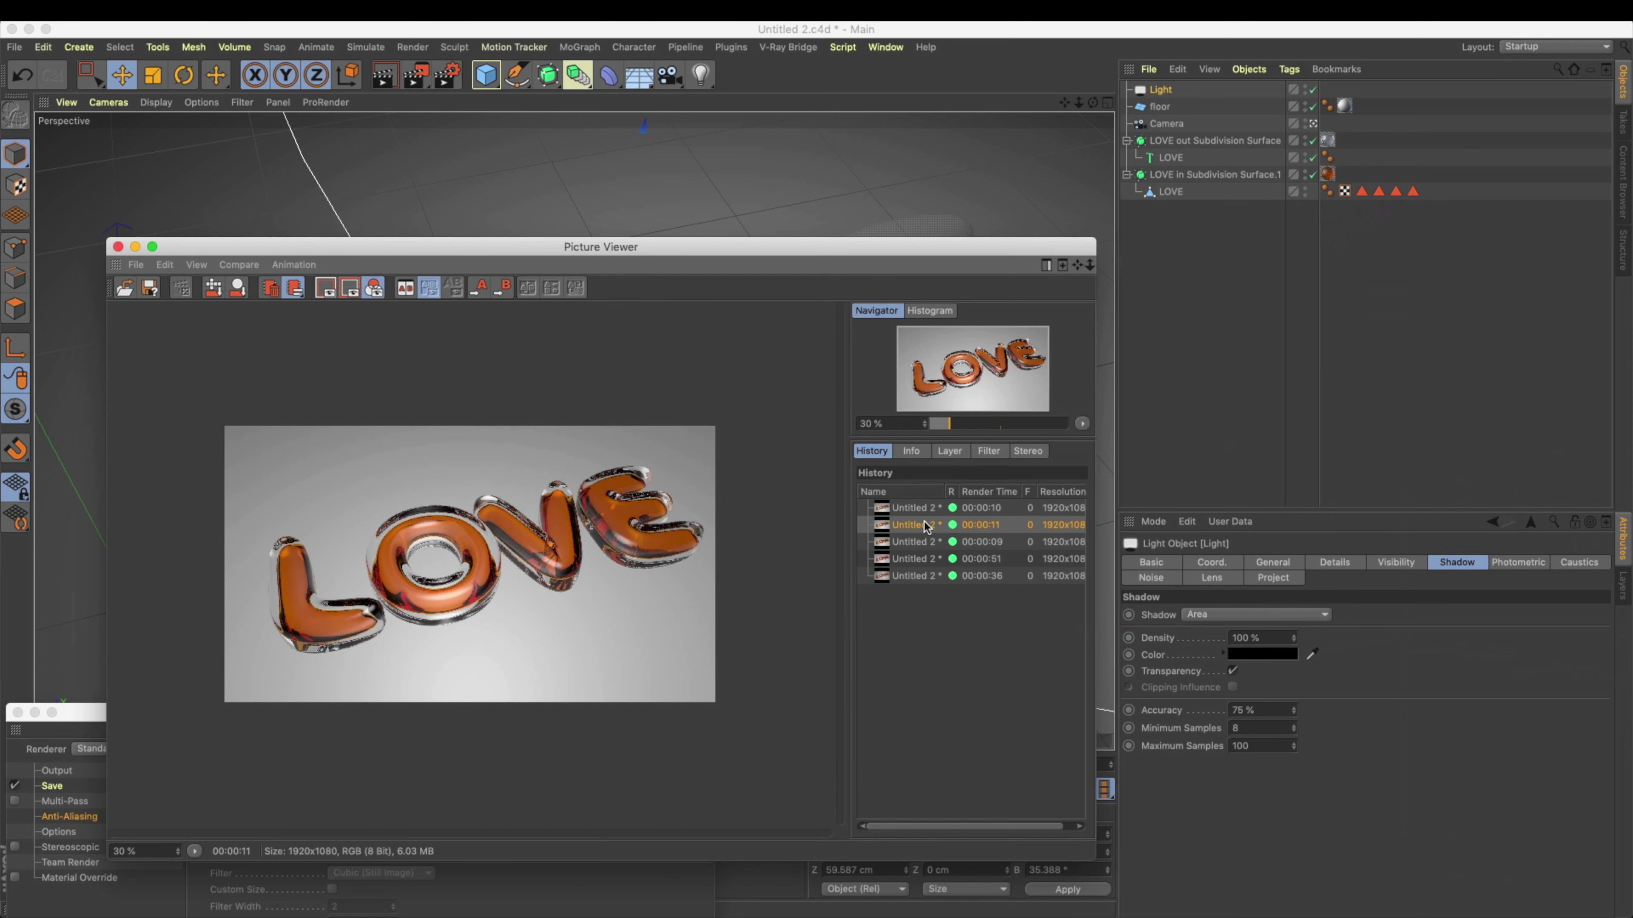
click(924, 543)
scroll(279, 656, up, 10)
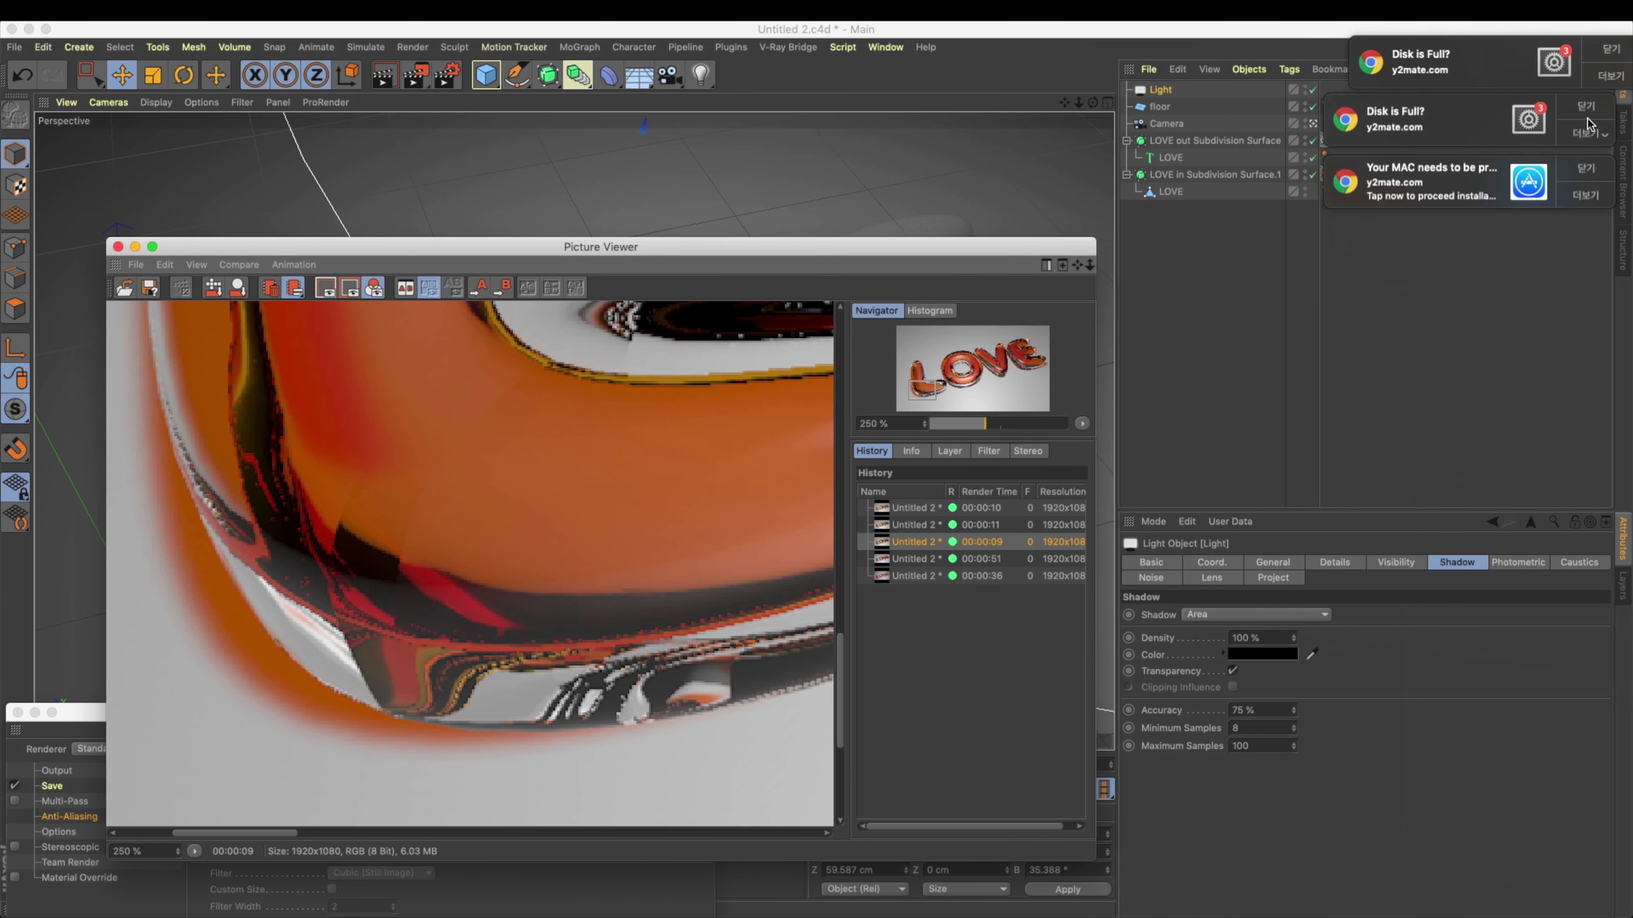
Step: Dismiss the browser notifications covering the object list
click(1586, 112)
click(1588, 105)
click(1583, 108)
click(1588, 54)
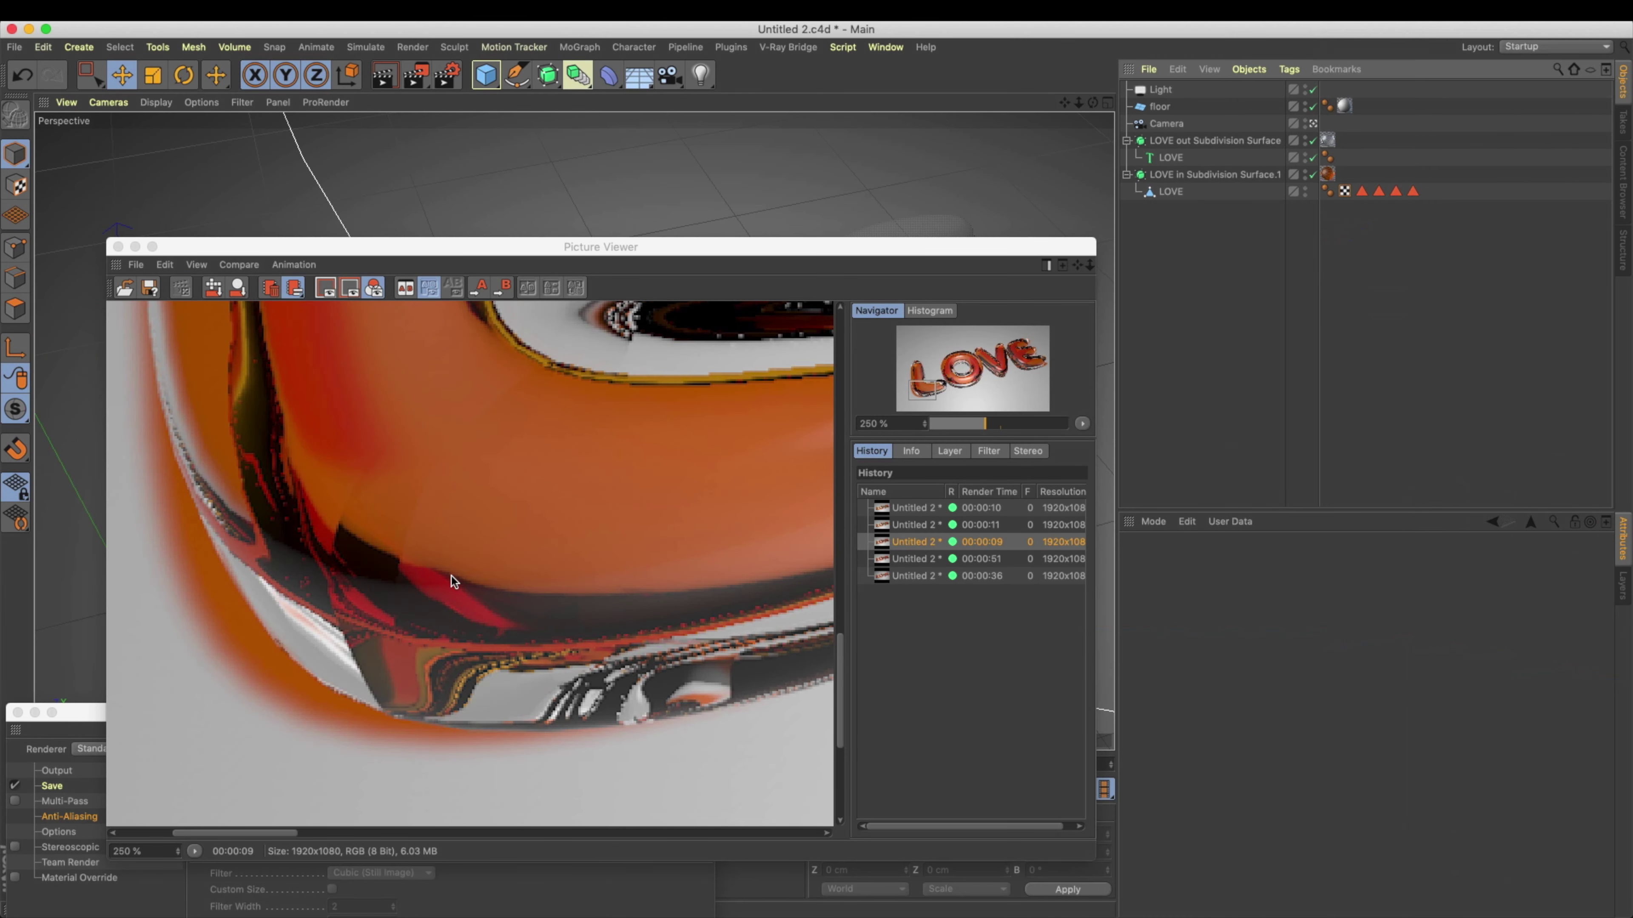
Step: Inspect the shadow edge around the L's lower corner in the third render at about 550% zoom
click(207, 661)
scroll(208, 661, up, 4)
drag(167, 675, 468, 613)
scroll(470, 607, up, 5)
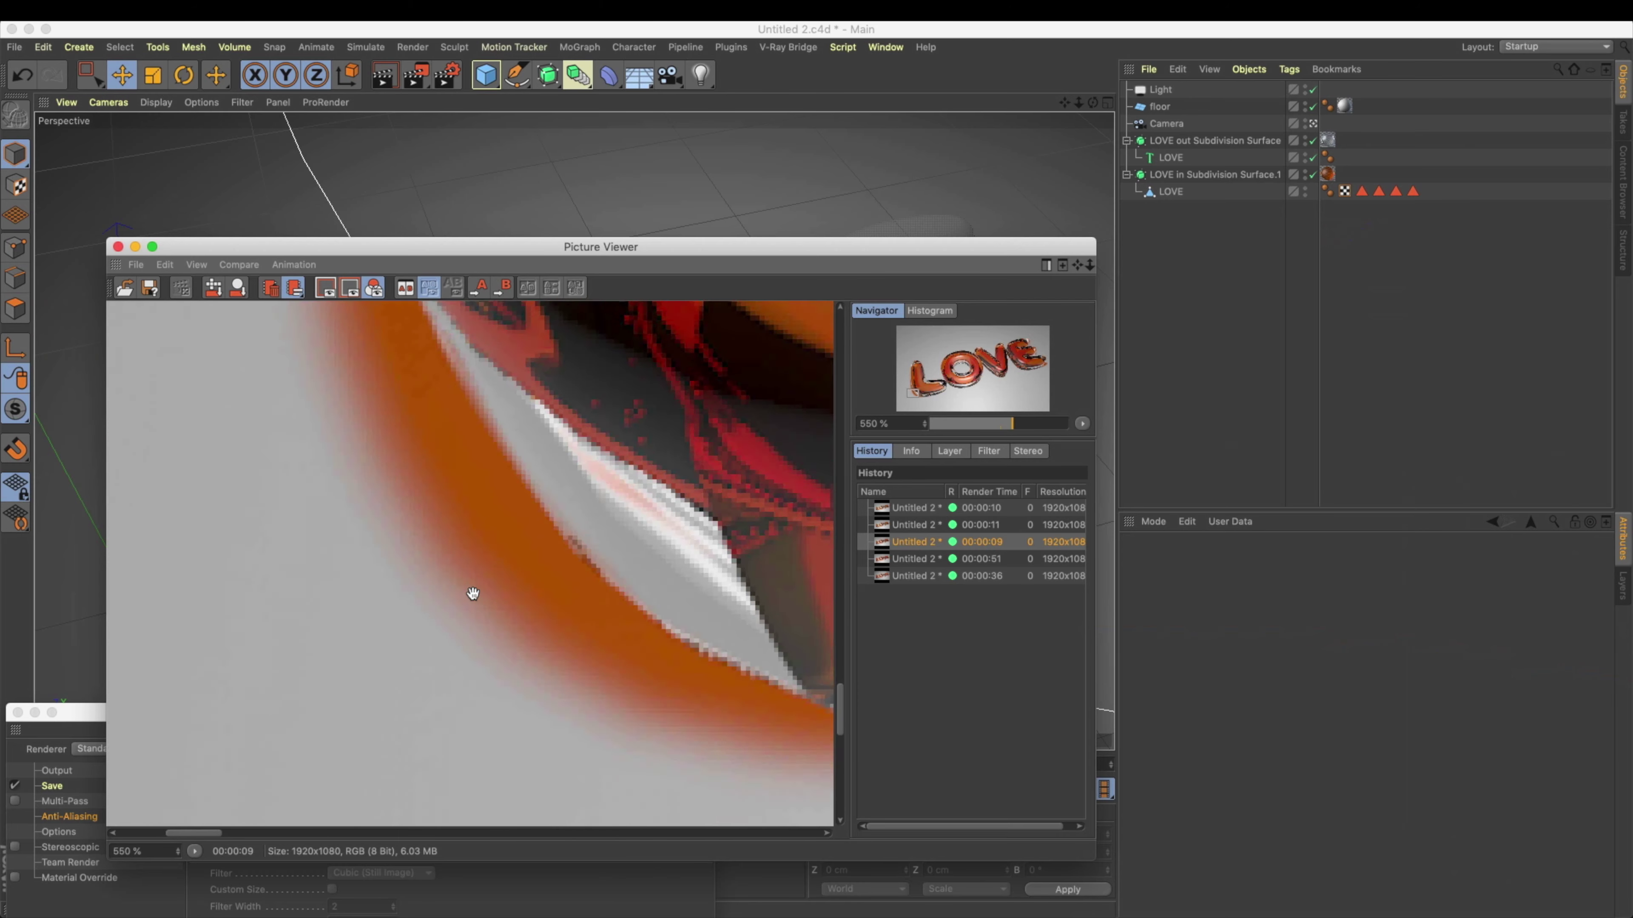
Step: View the fifth render in the history and magnify the L's lower corner to 700%
click(910, 577)
drag(704, 566, 566, 555)
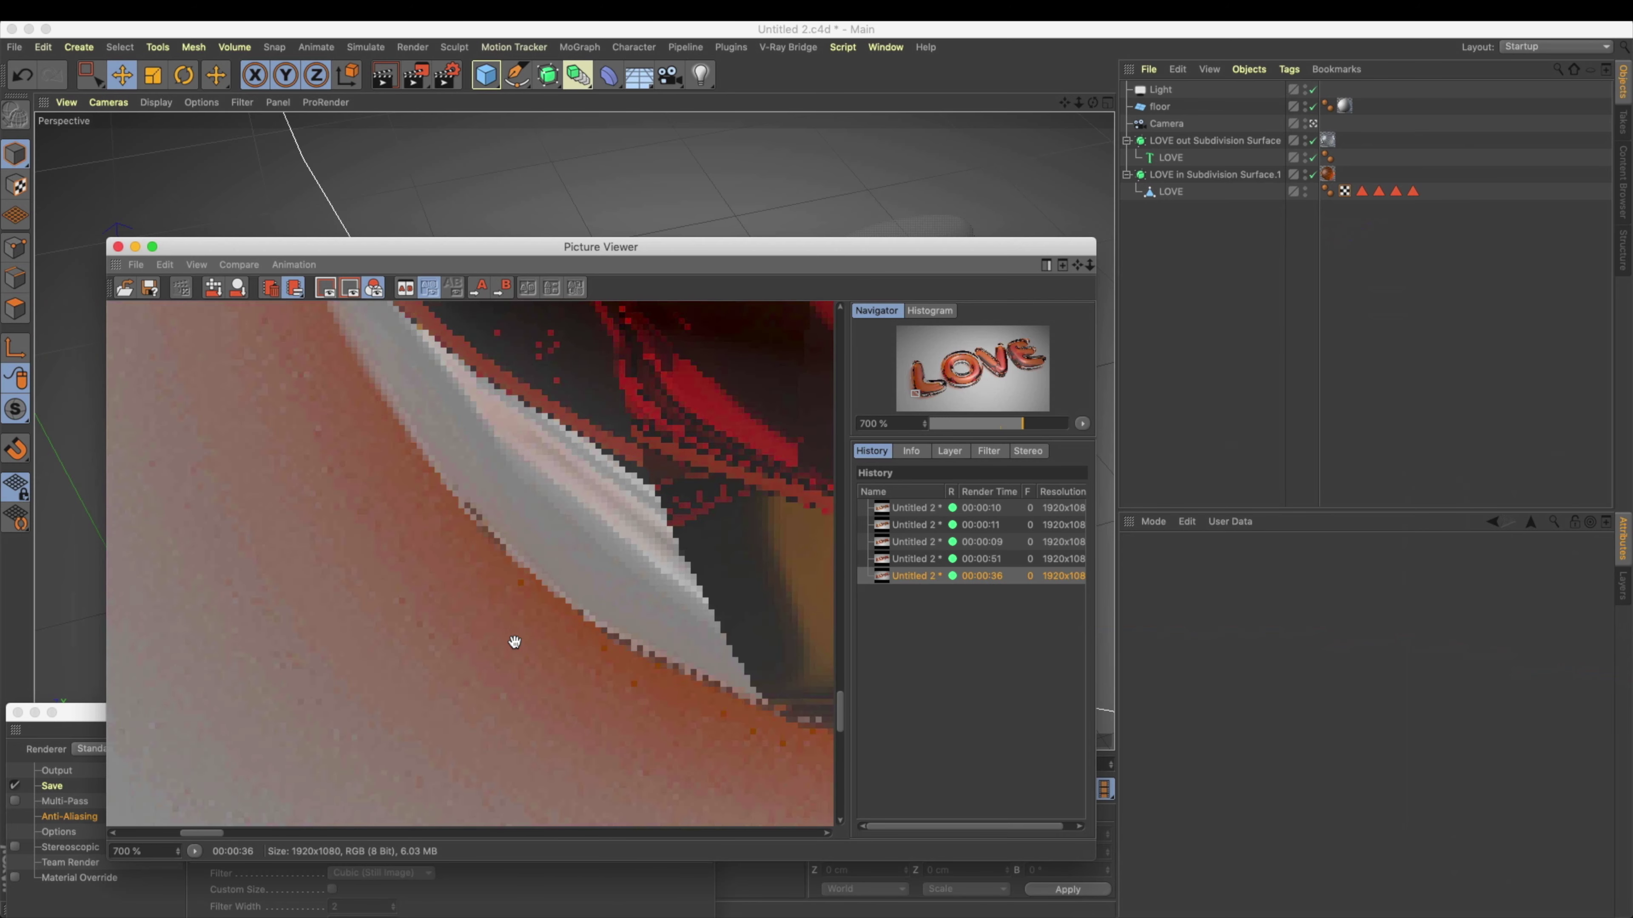
drag(938, 260, 882, 224)
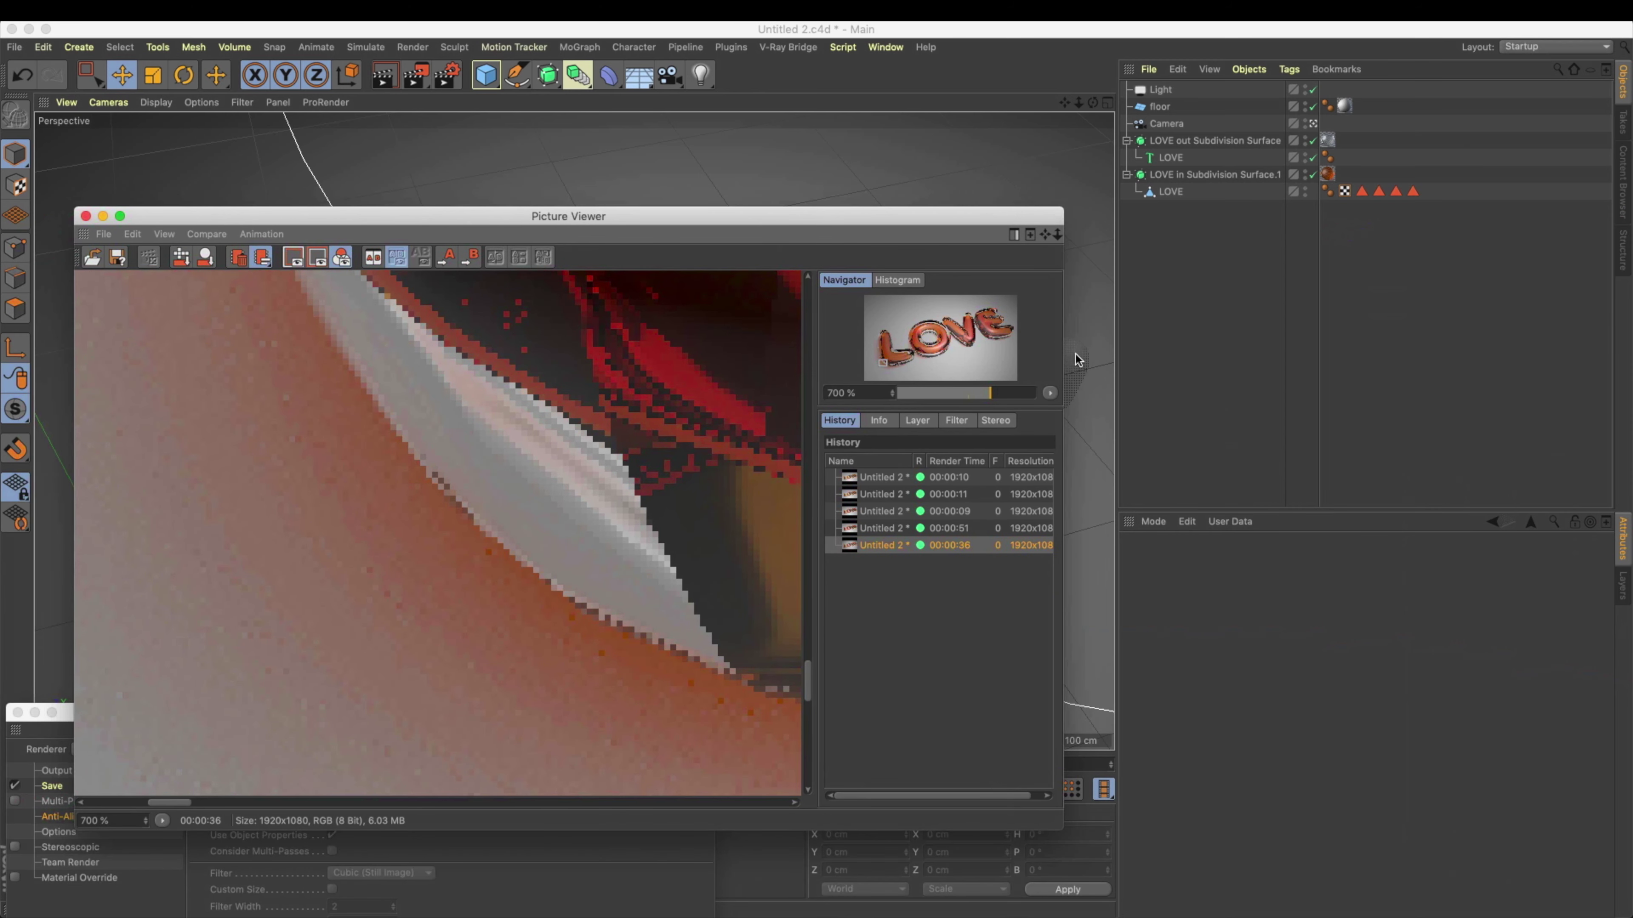
Step: Set the light's area shadow Accuracy to 100% and Maximum Samples to 200, and render the scene to the Picture Viewer
click(1187, 95)
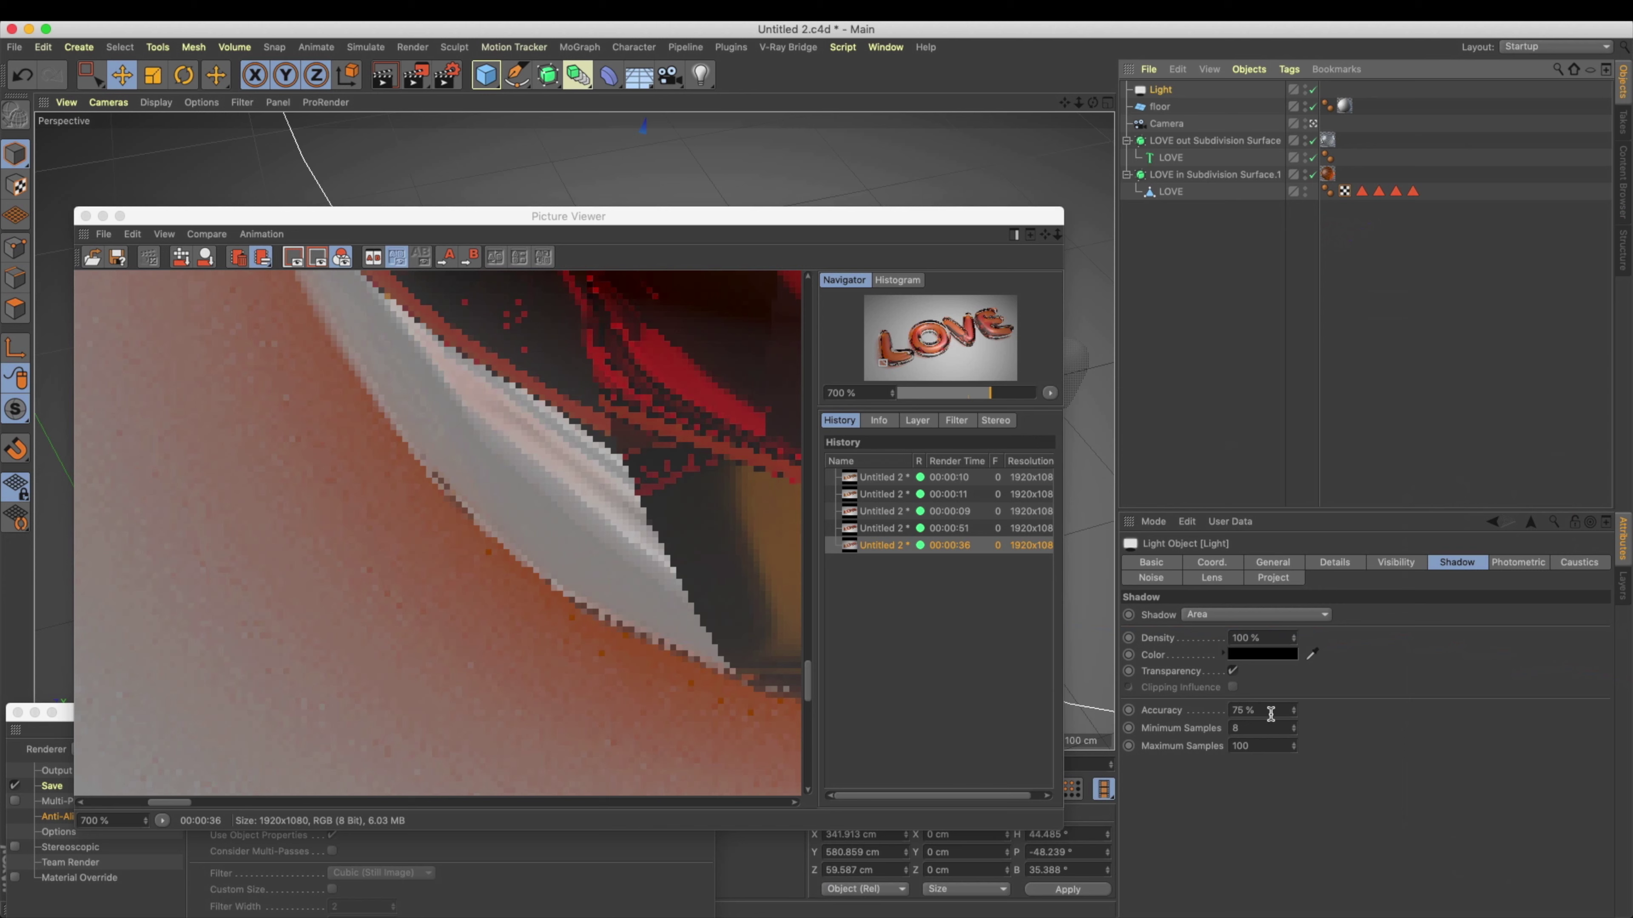
drag(1268, 712, 1128, 709)
text(100)
key(Tab)
key(Tab)
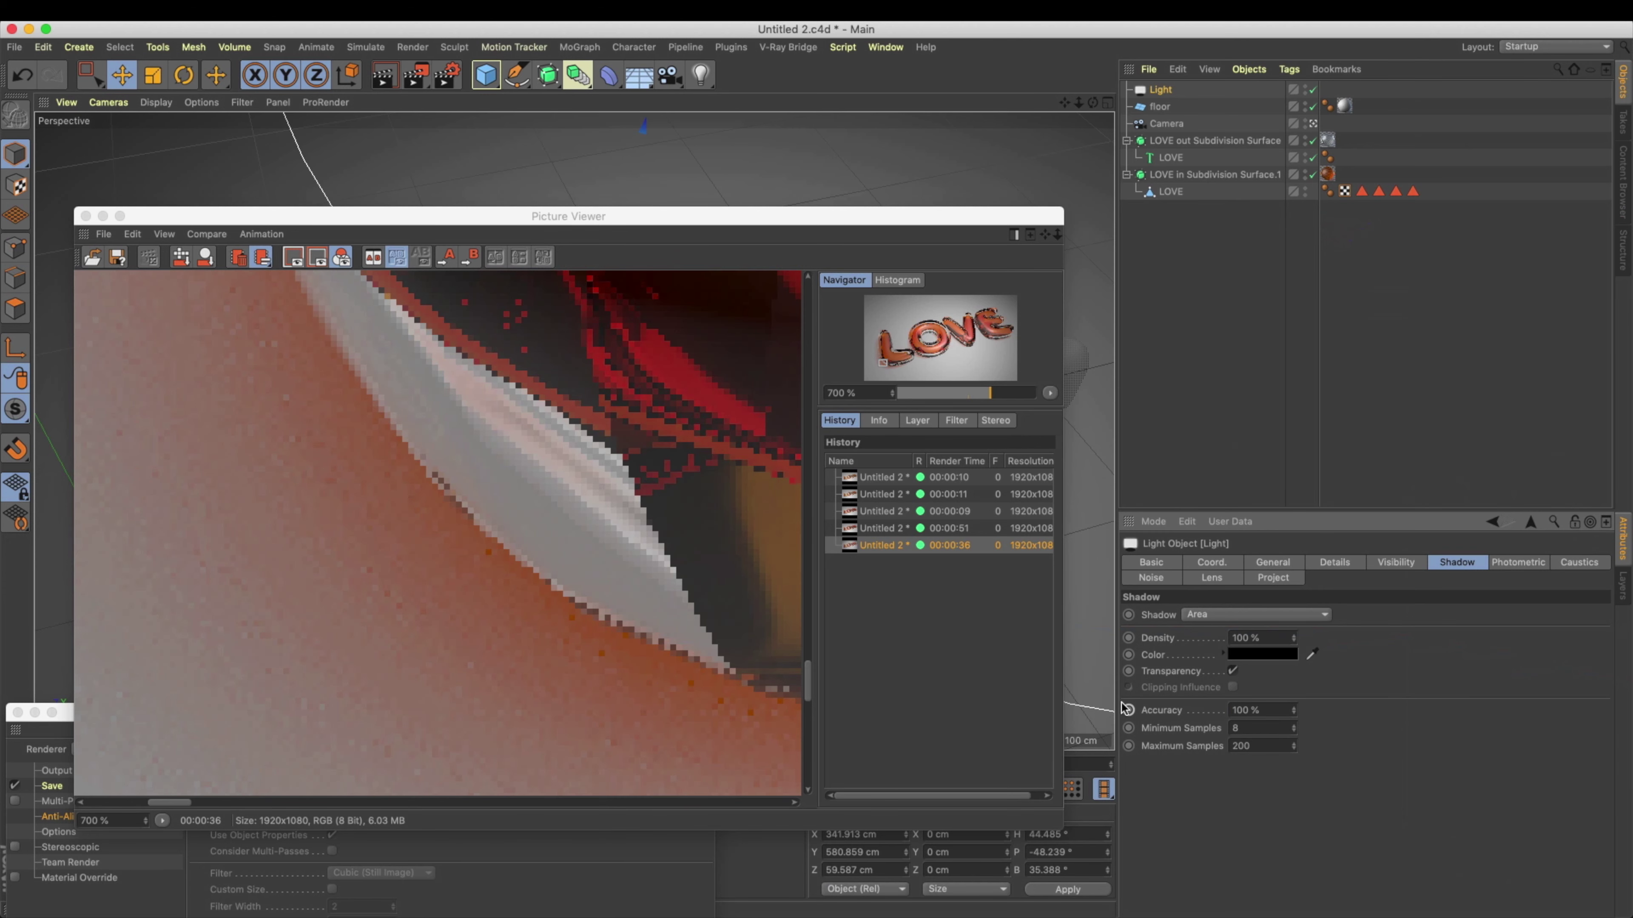
key(shift+r)
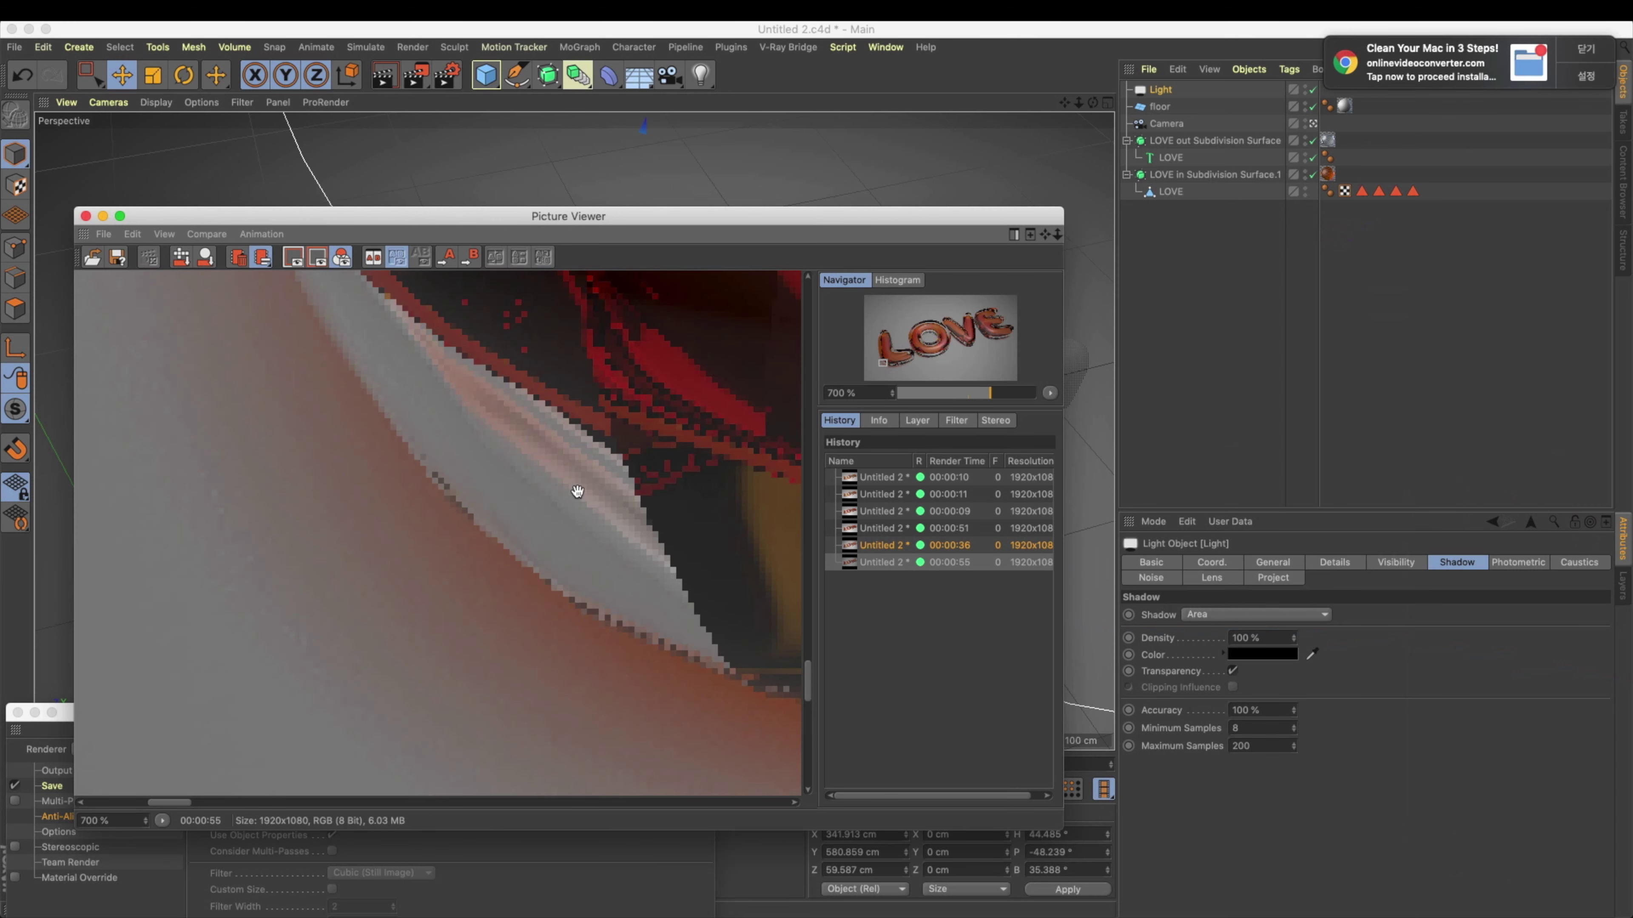
Step: Dismiss the browser notification and compare the shadow grain around the L between the last two renders
click(1587, 58)
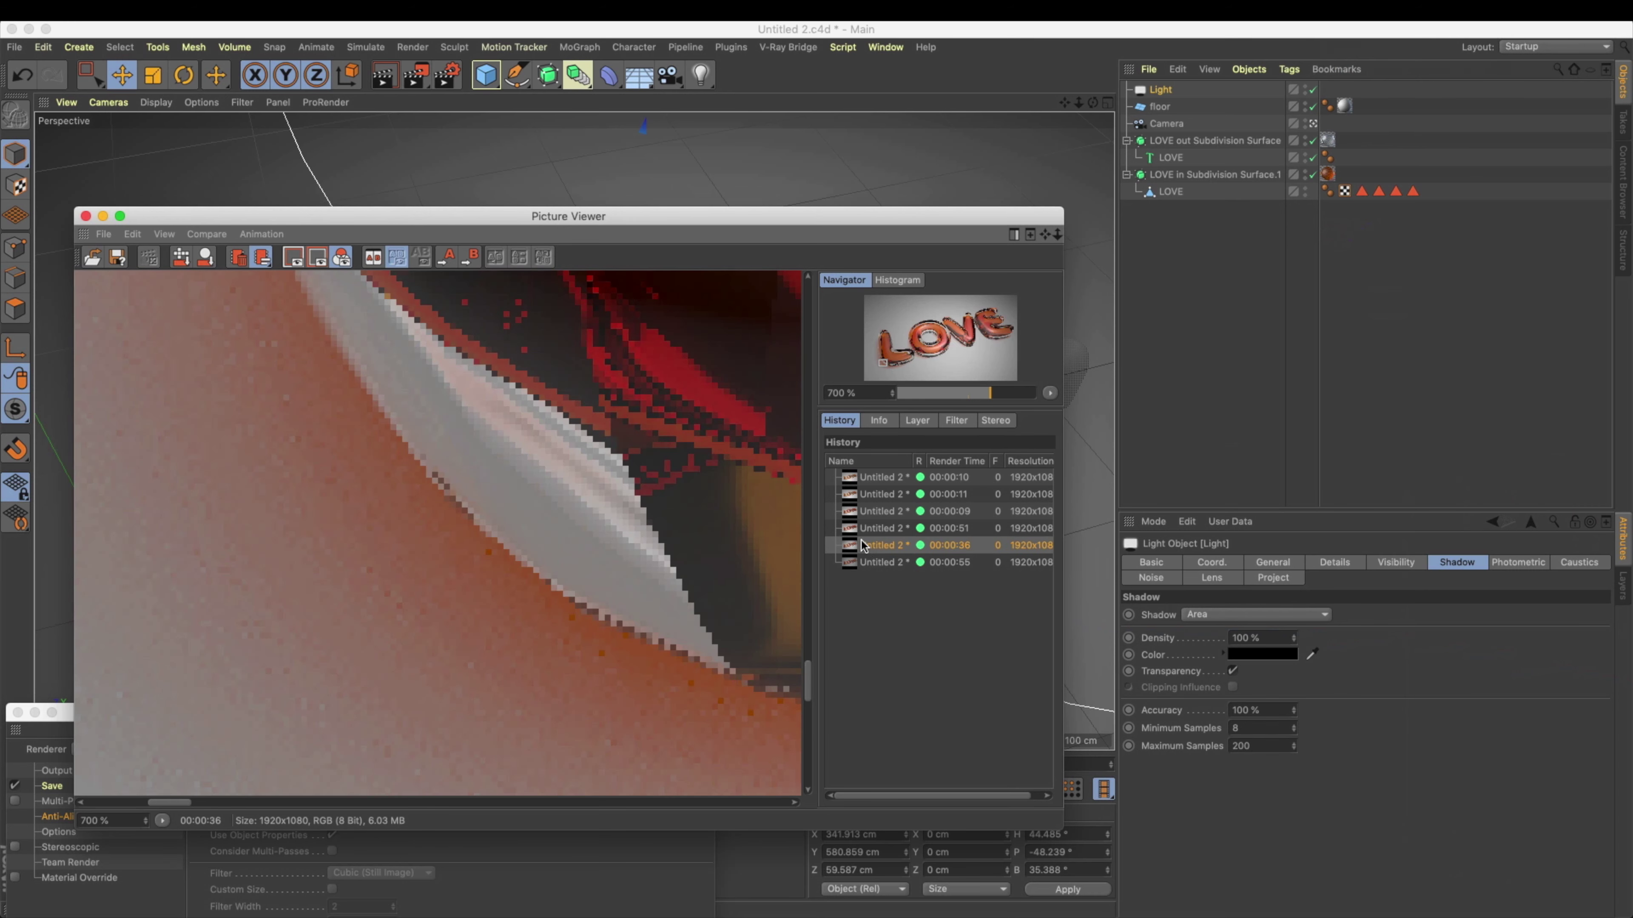
click(863, 560)
click(867, 549)
click(857, 563)
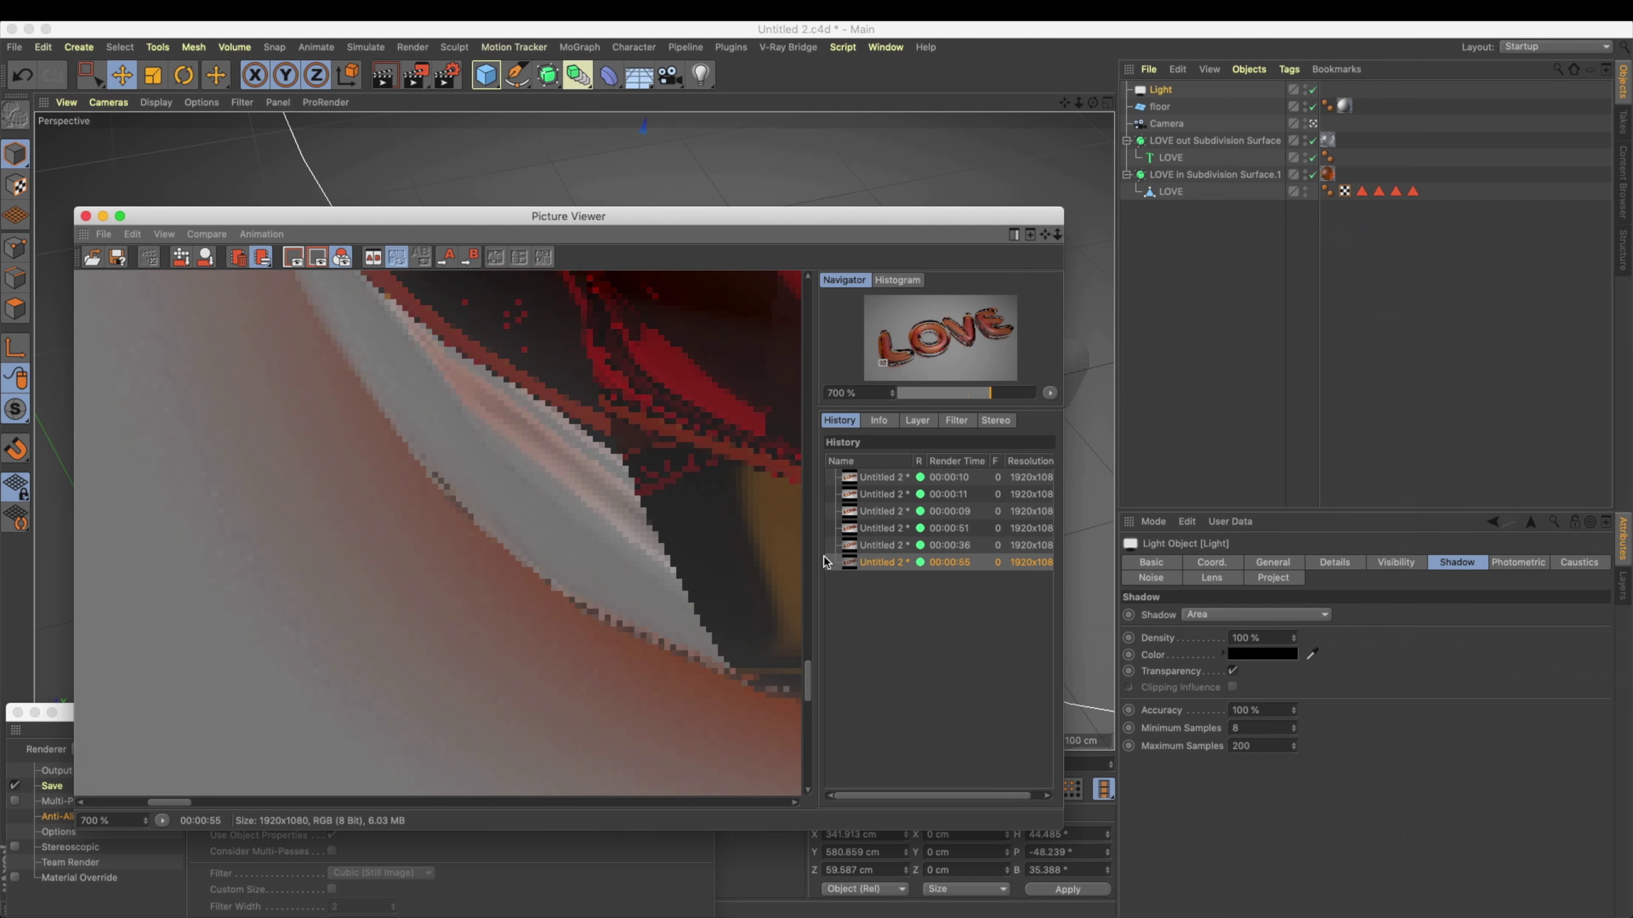
Step: Close the Picture Viewer and the Render Settings window
key(super+w)
click(1242, 313)
drag(613, 707, 1015, 504)
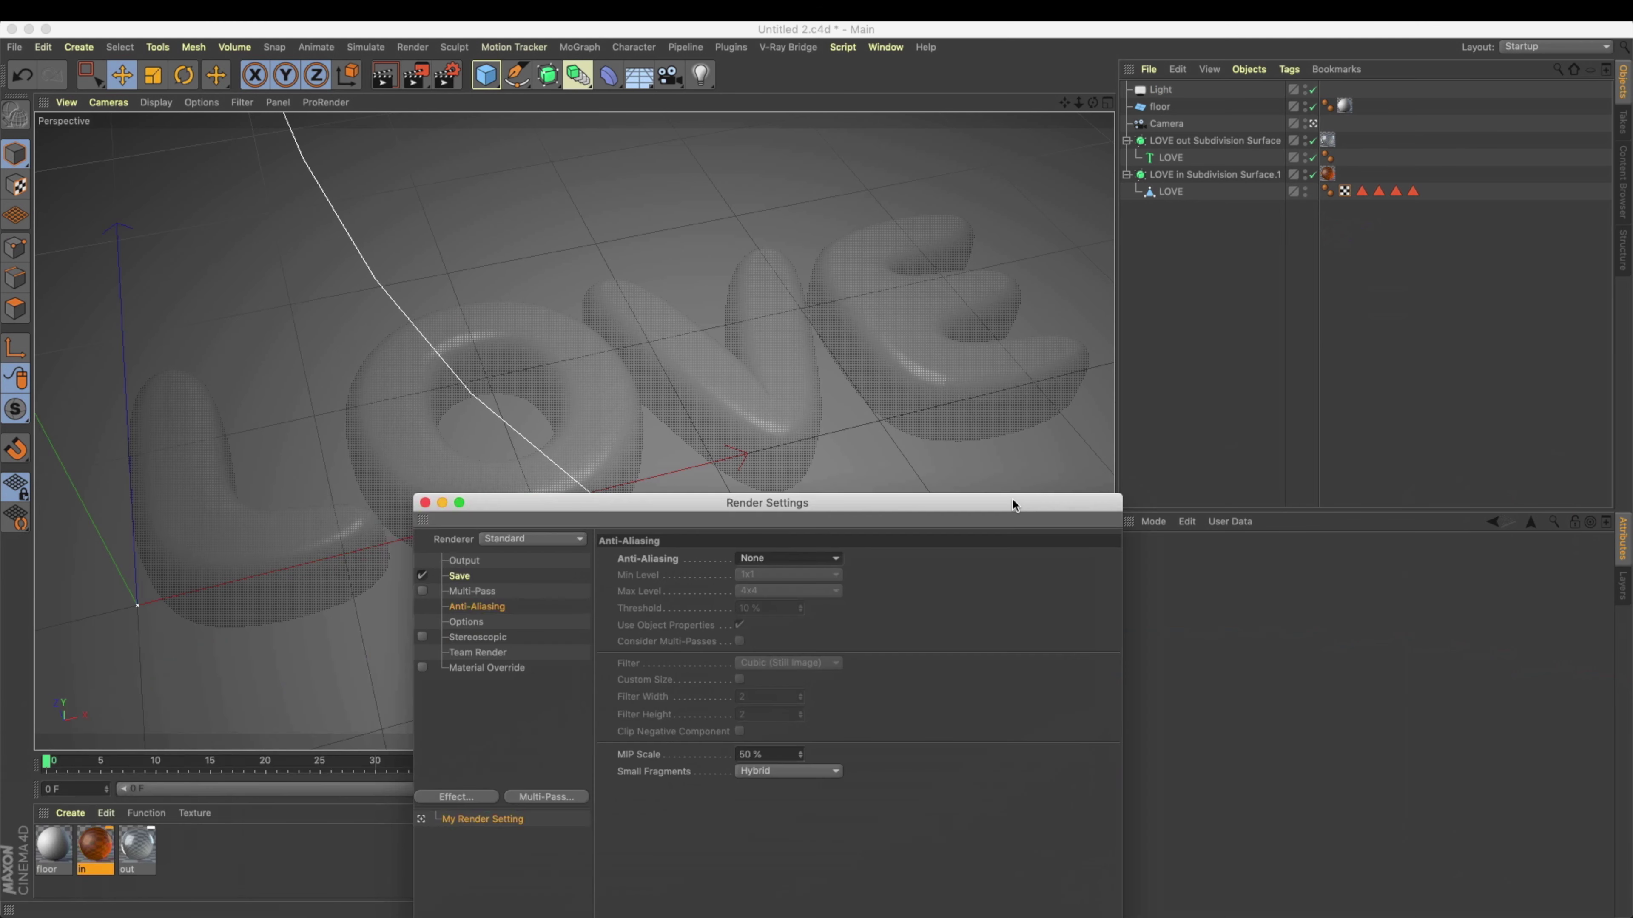
key(super+w)
Step: Set the light's area Samples to 65 and its falloff Radius/Decay to 550 cm
click(1170, 90)
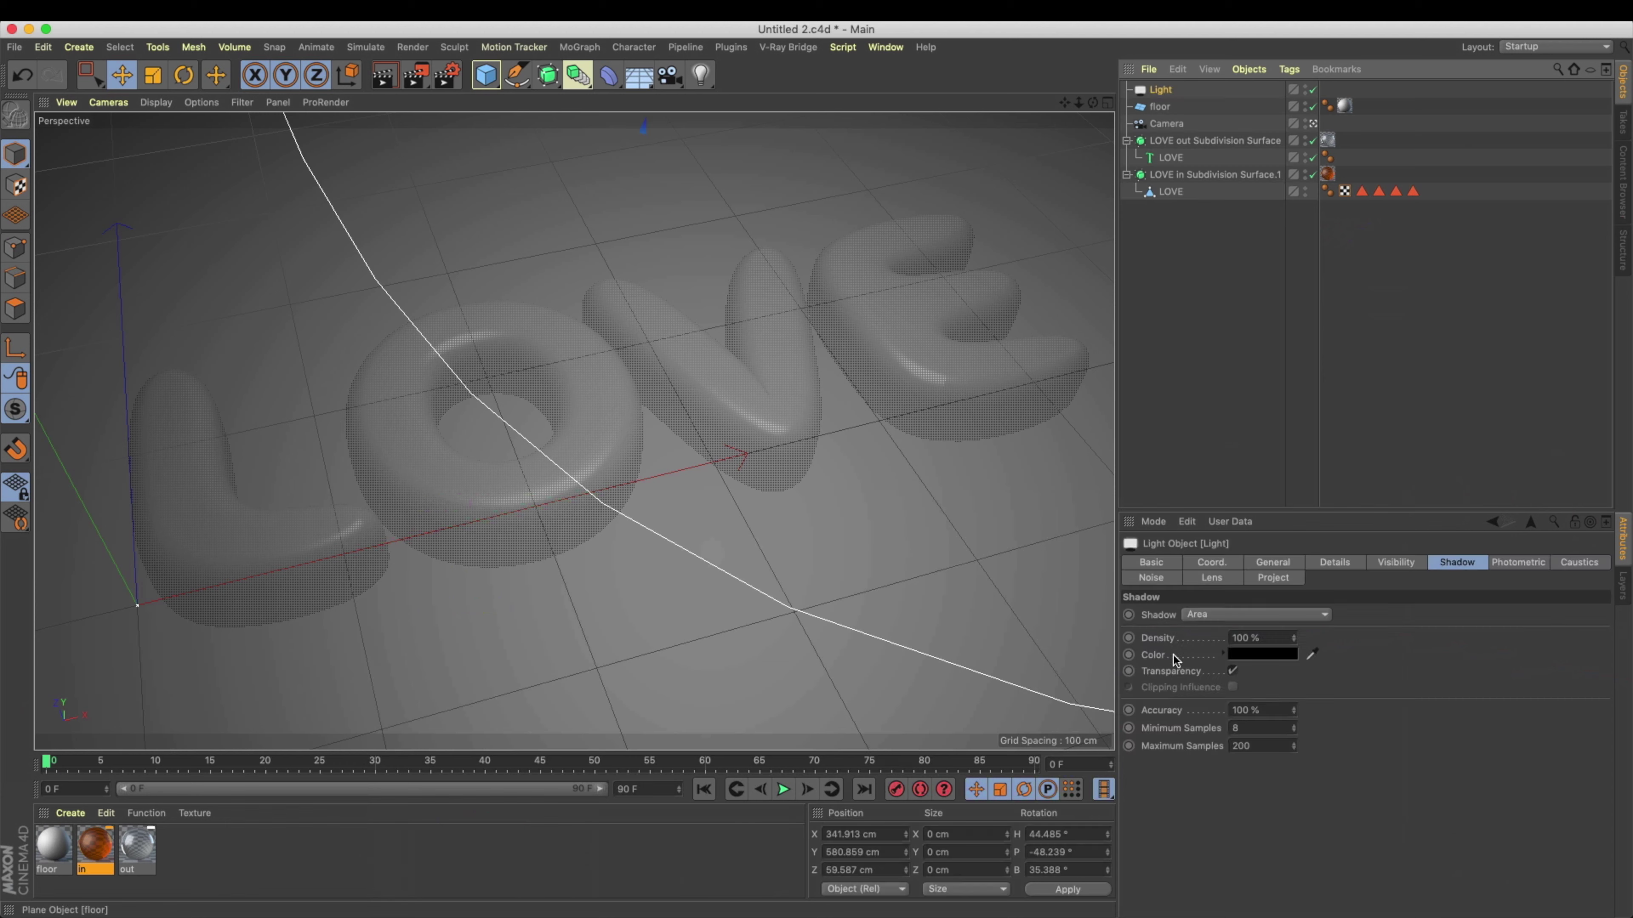
click(1382, 564)
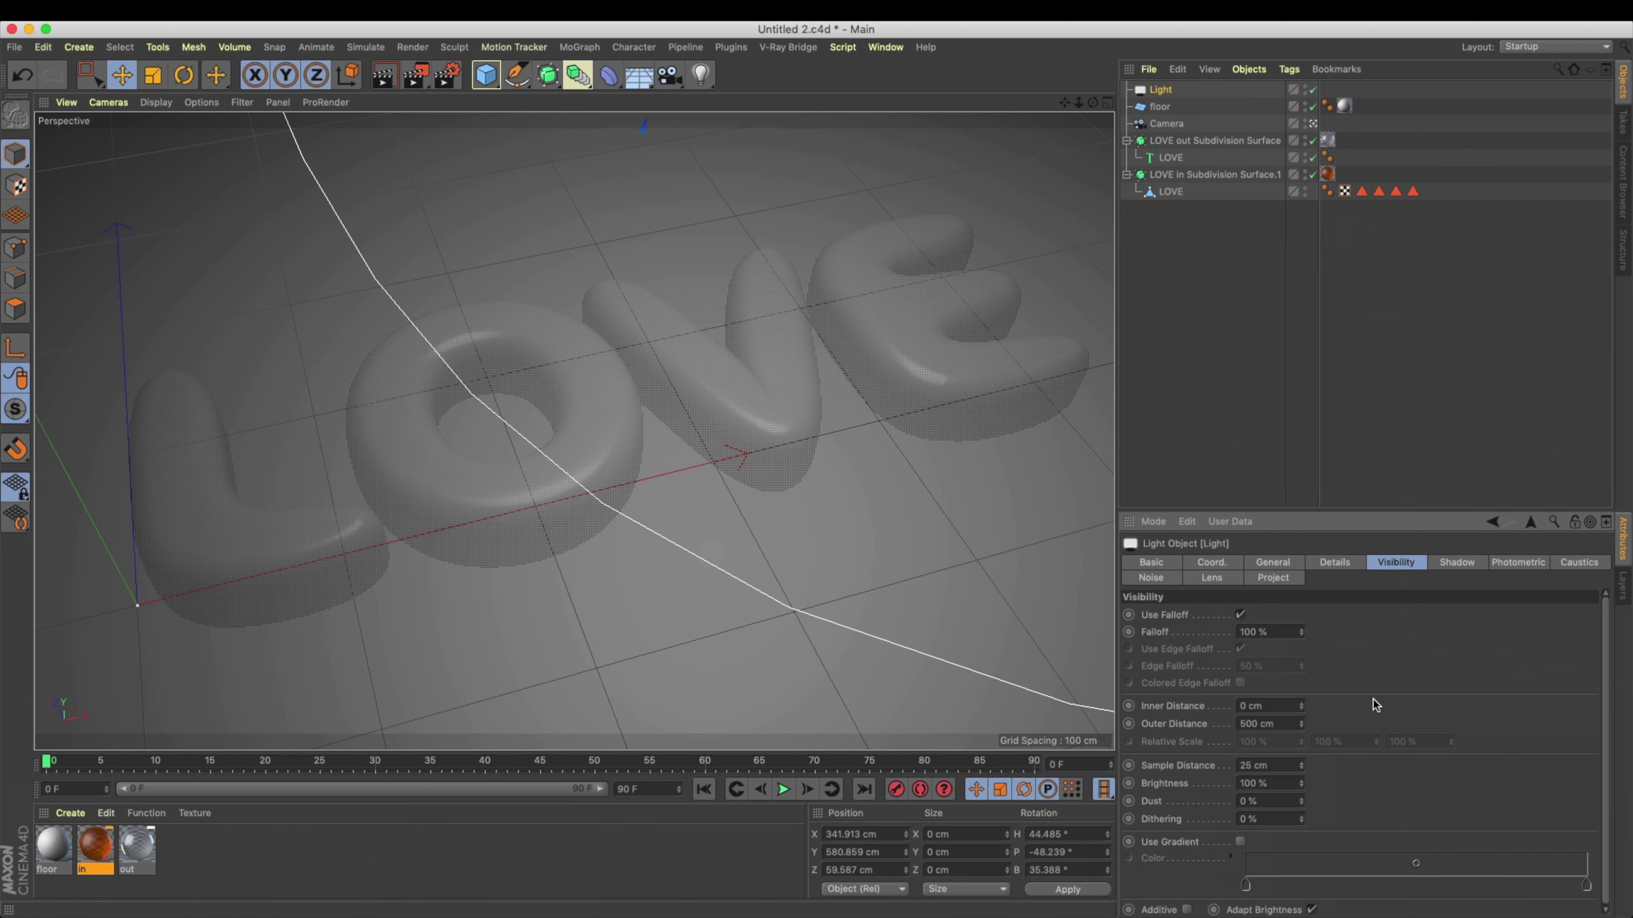
click(1447, 570)
click(1313, 564)
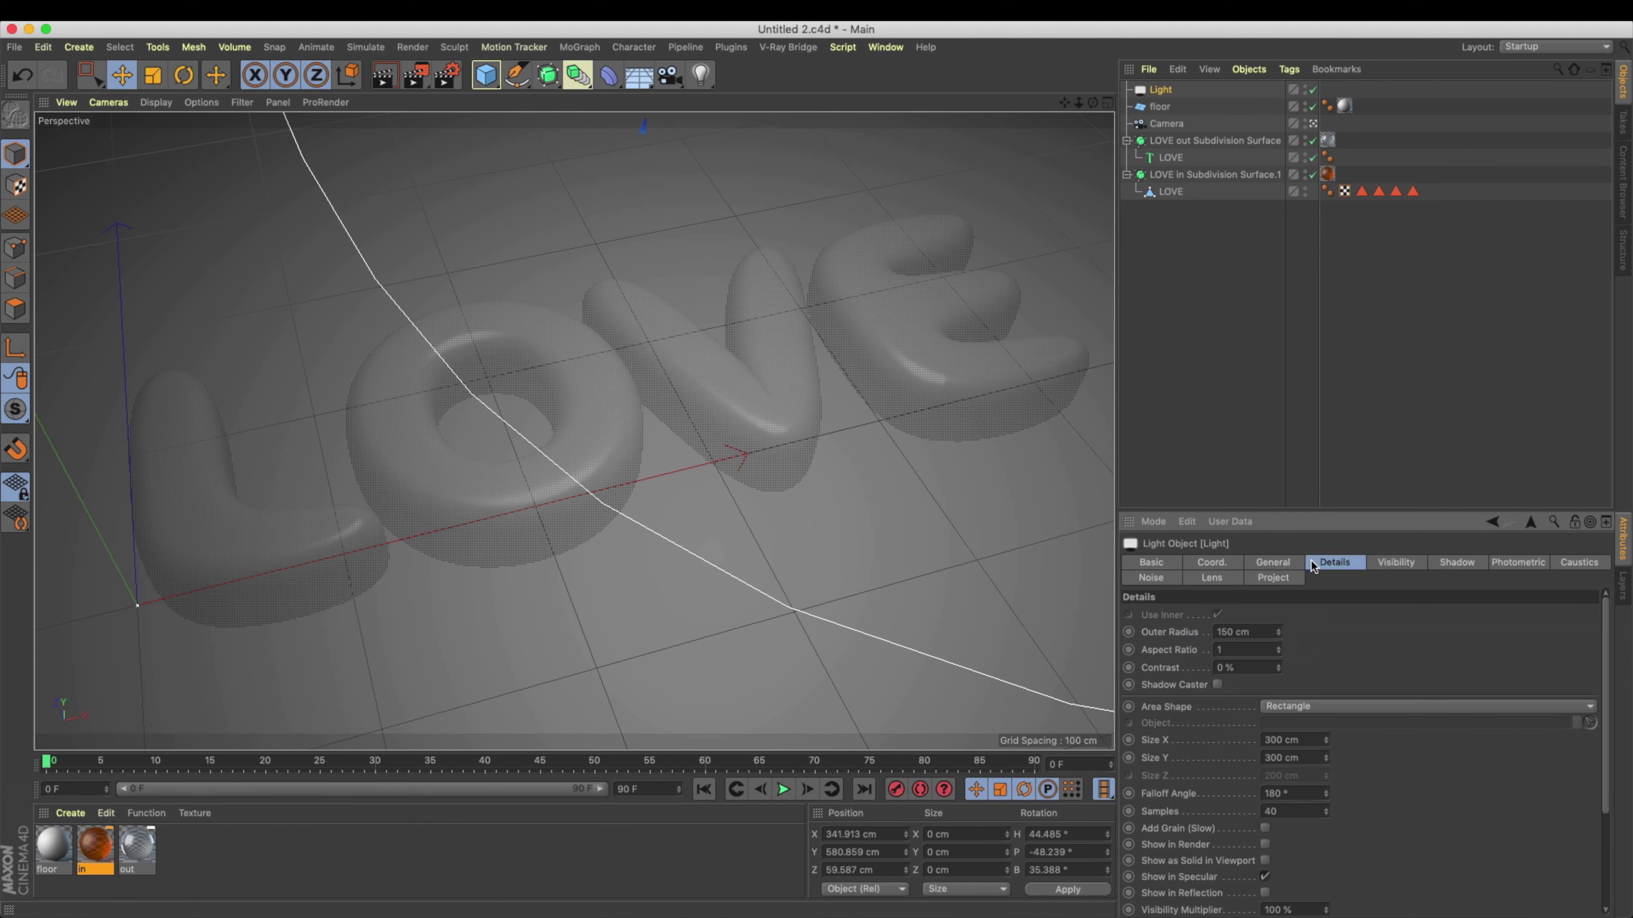
drag(1604, 799, 1605, 847)
click(1288, 735)
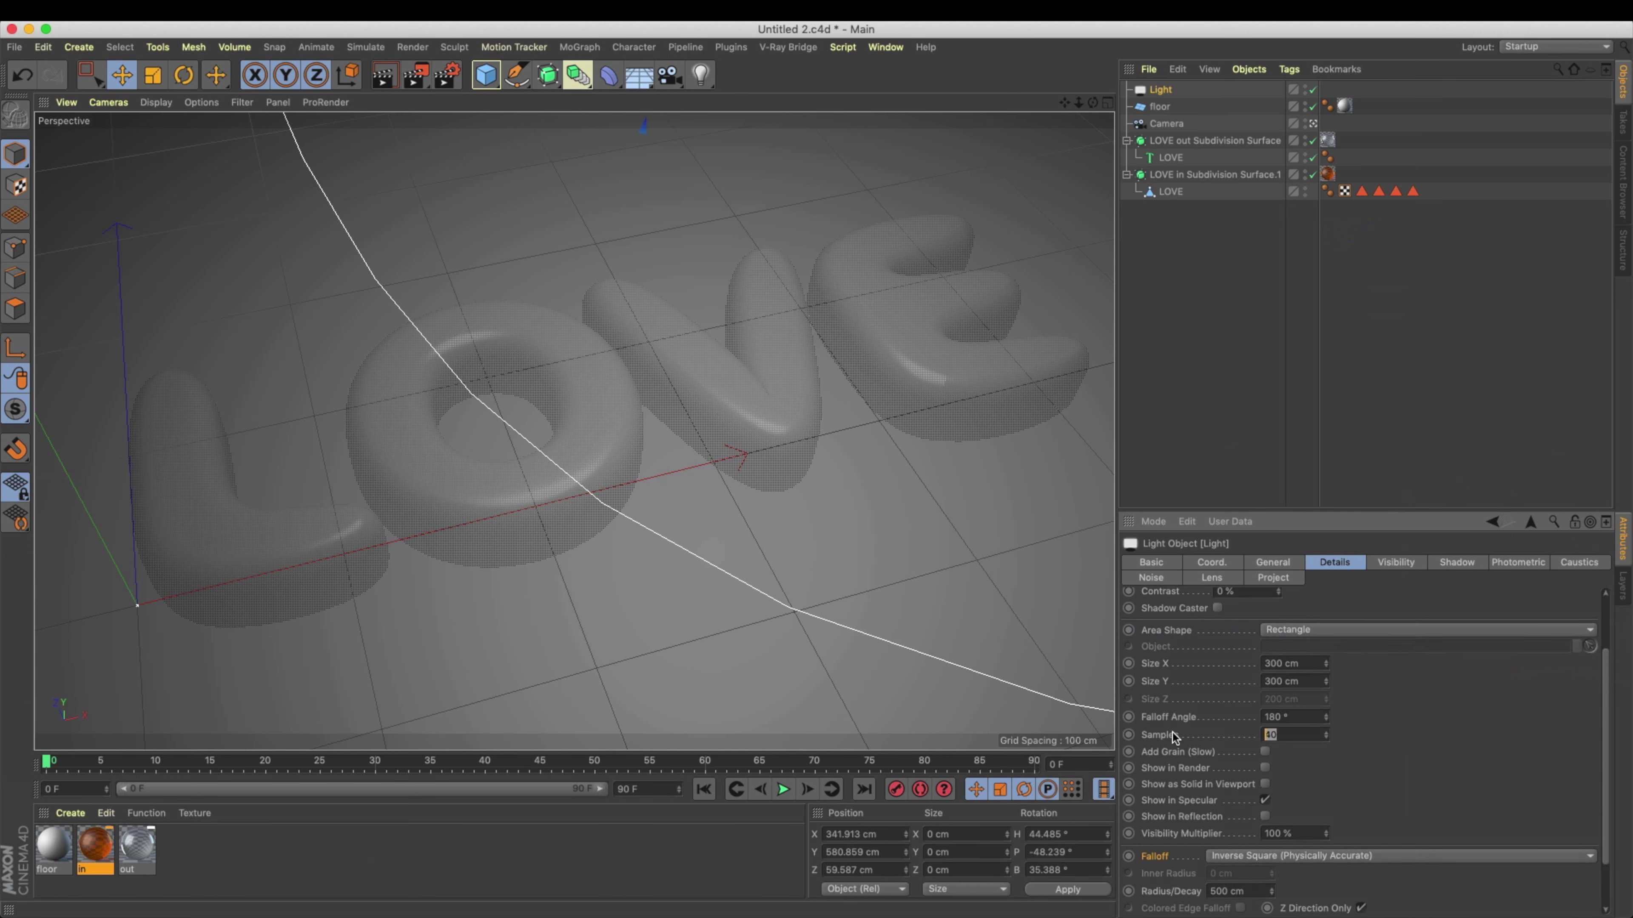
text(65)
key(Return)
scroll(1367, 725, up, 4)
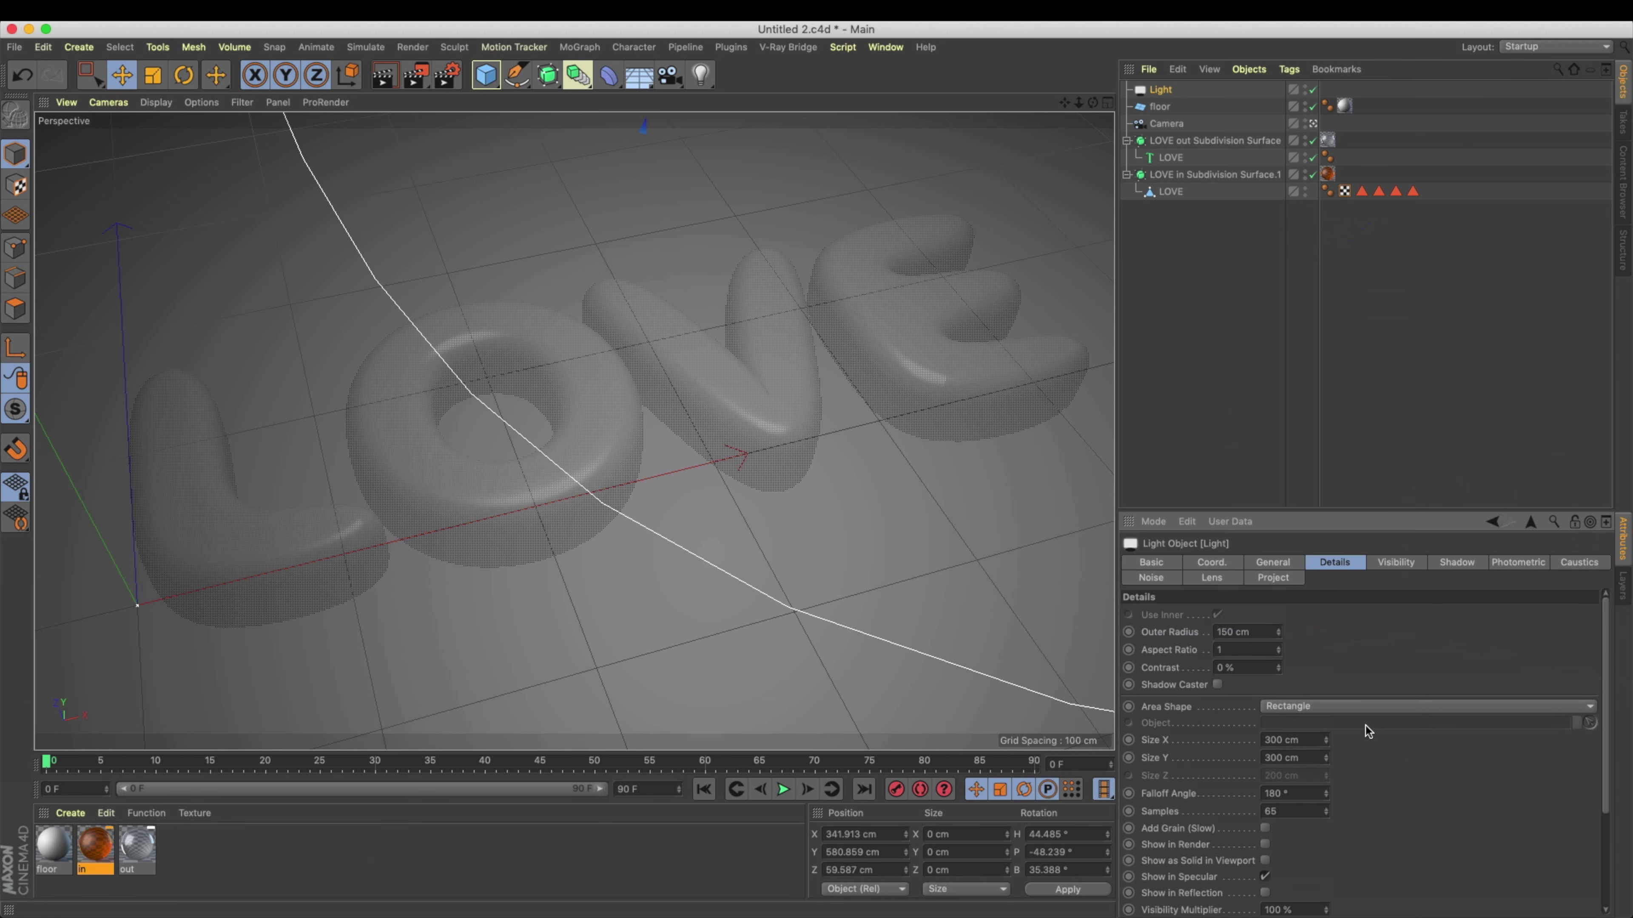
scroll(1364, 742, down, 6)
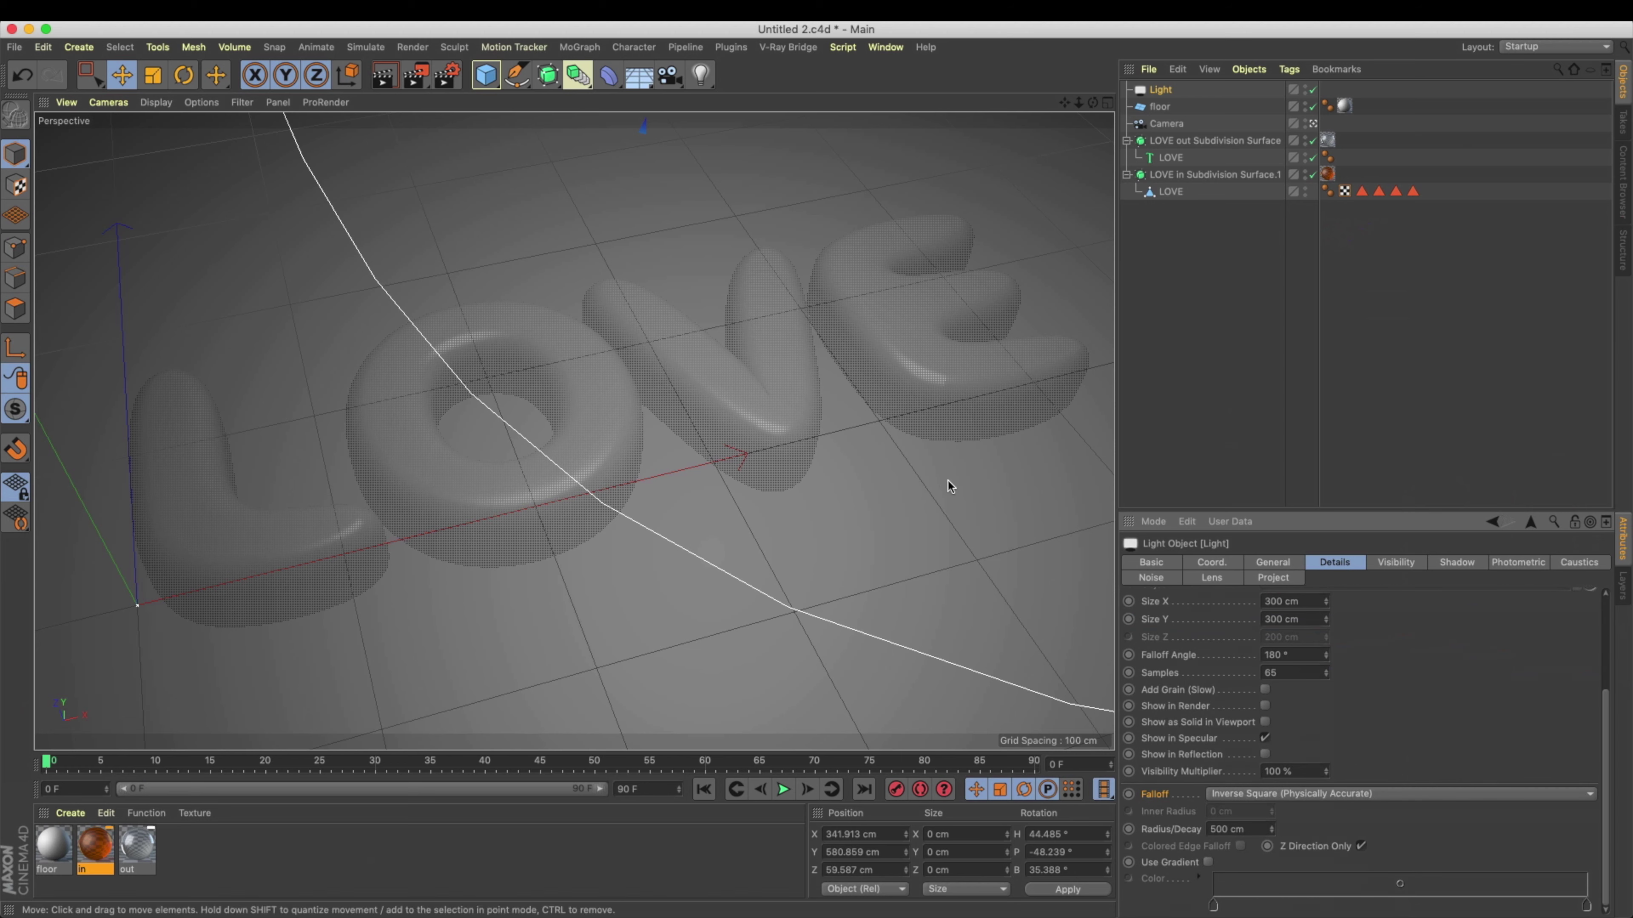
drag(1181, 829, 1057, 835)
text(550)
key(Return)
Step: Duplicate the light and rename the original as Main Light
ctrl+drag(1160, 91, 1160, 98)
double_click(1157, 92)
text(Main Light)
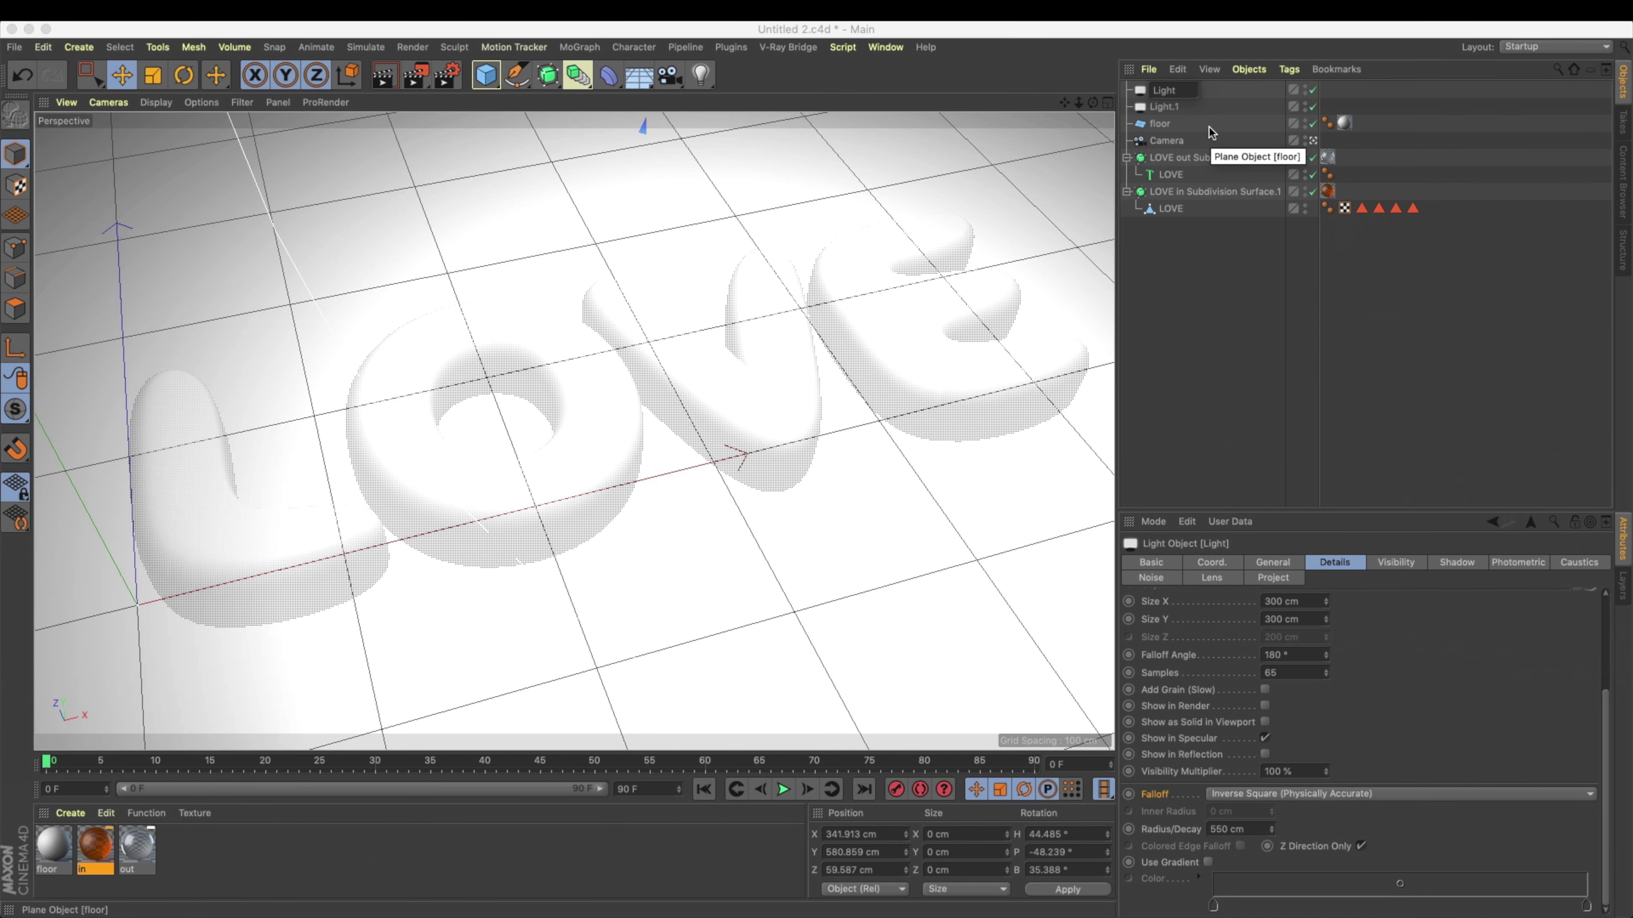
key(Return)
Step: Rename the duplicated light as Sub Light
key(Down)
key(Return)
key(Right)
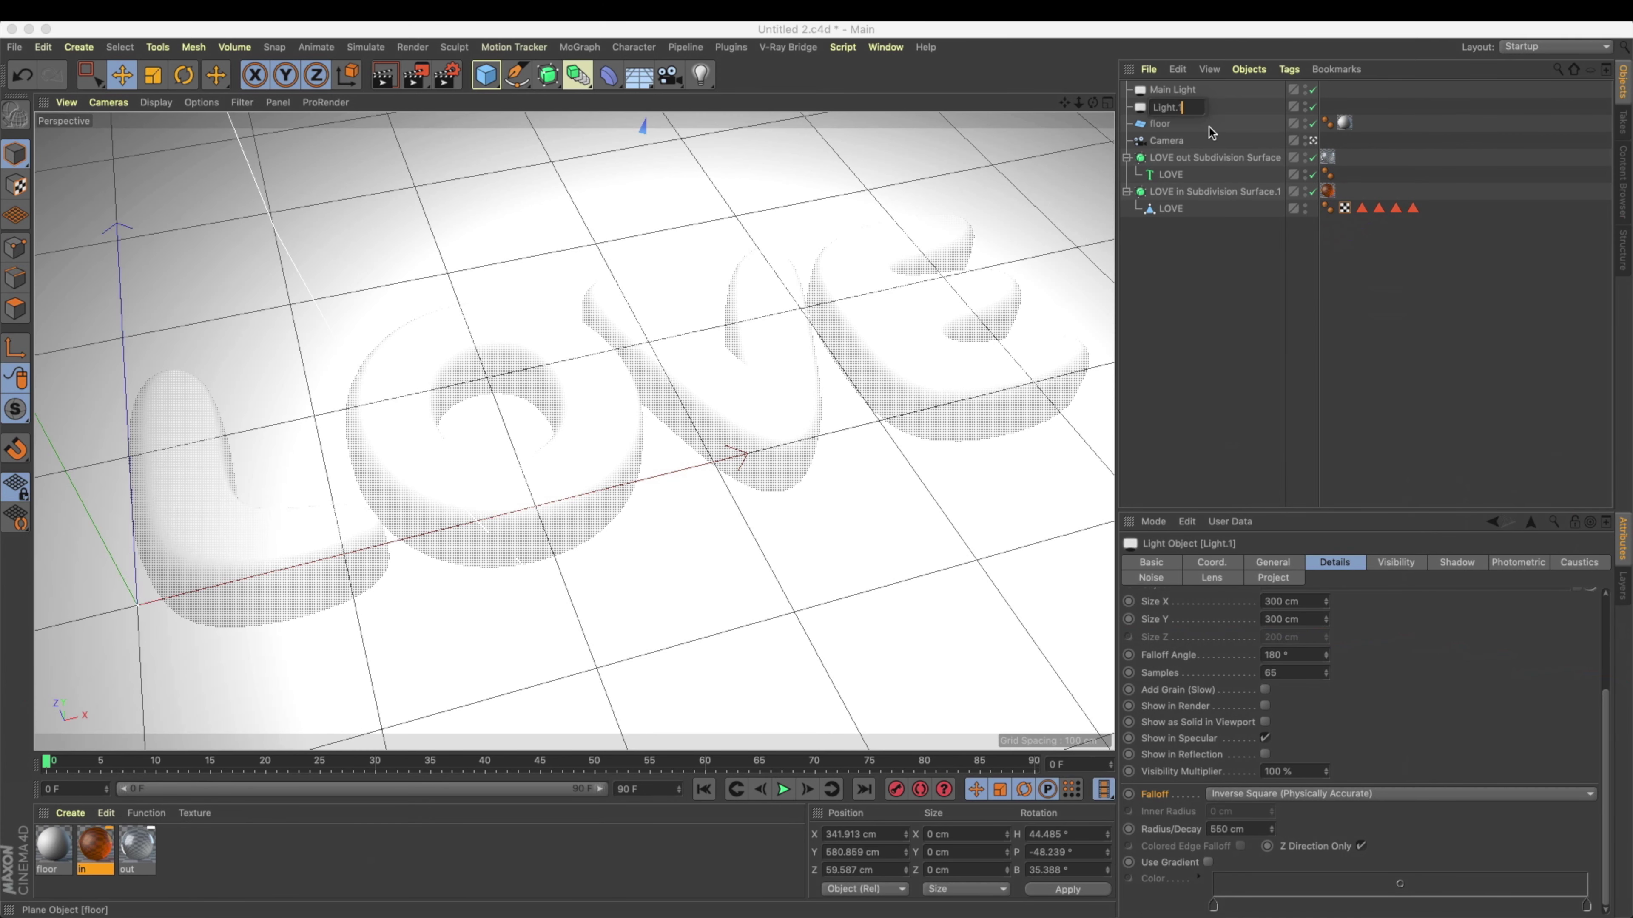
text(SUb)
key(Left)
key(BackSpace)
text(u)
key(Return)
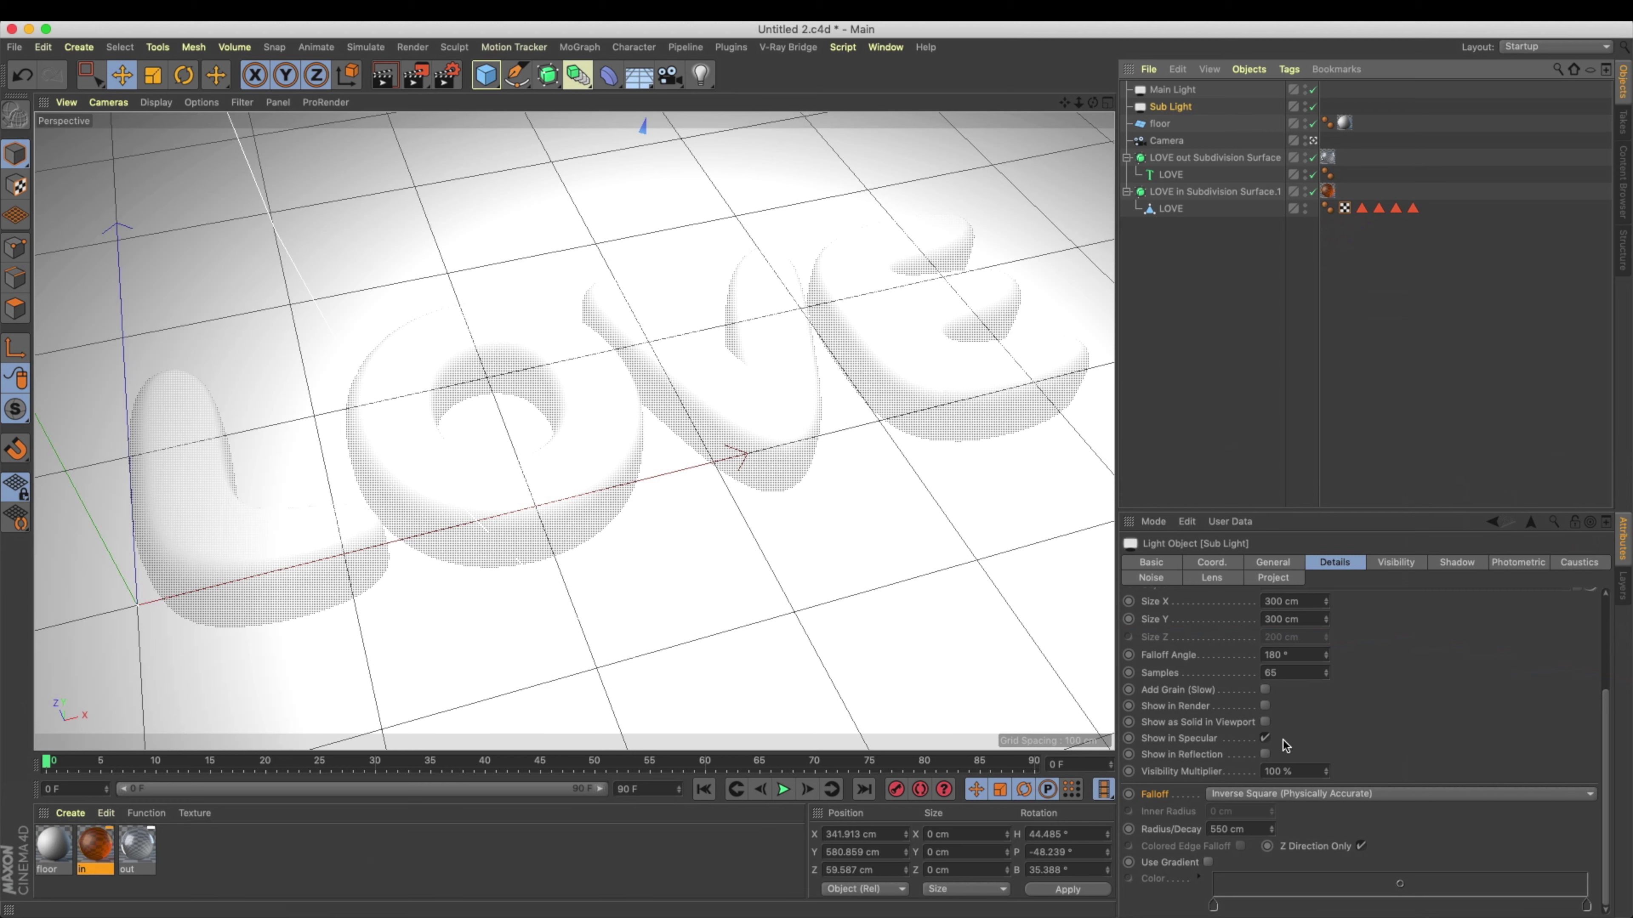
Step: Set the Sub Light's falloff Radius/Decay to 500 cm and its area Samples to 40
click(1237, 830)
text(500)
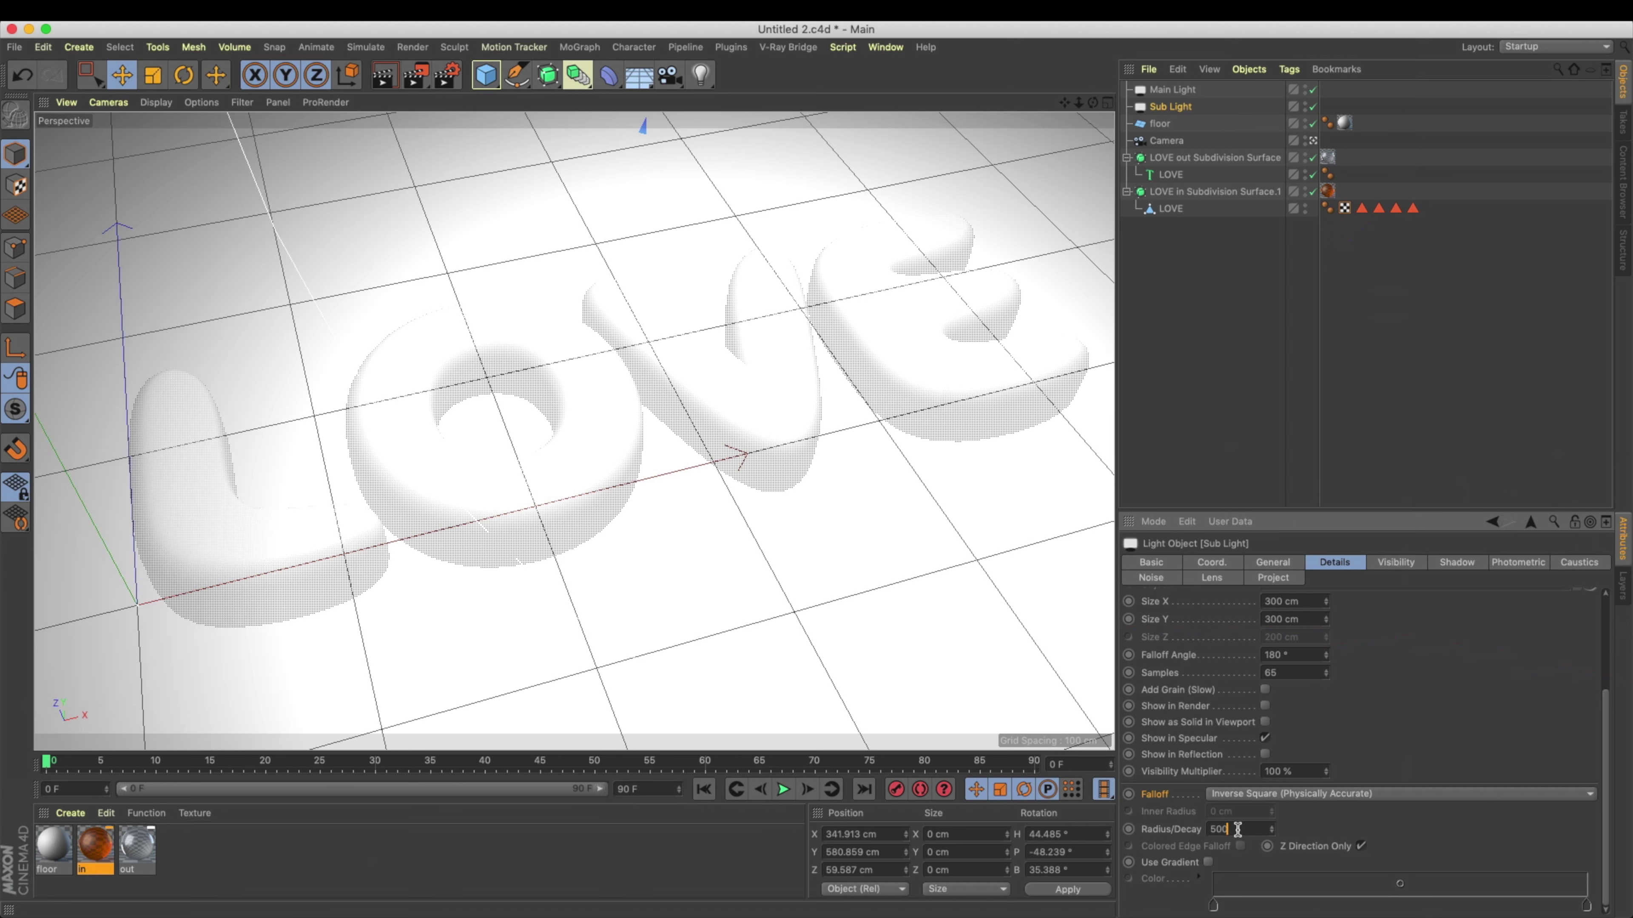
key(Return)
click(1289, 672)
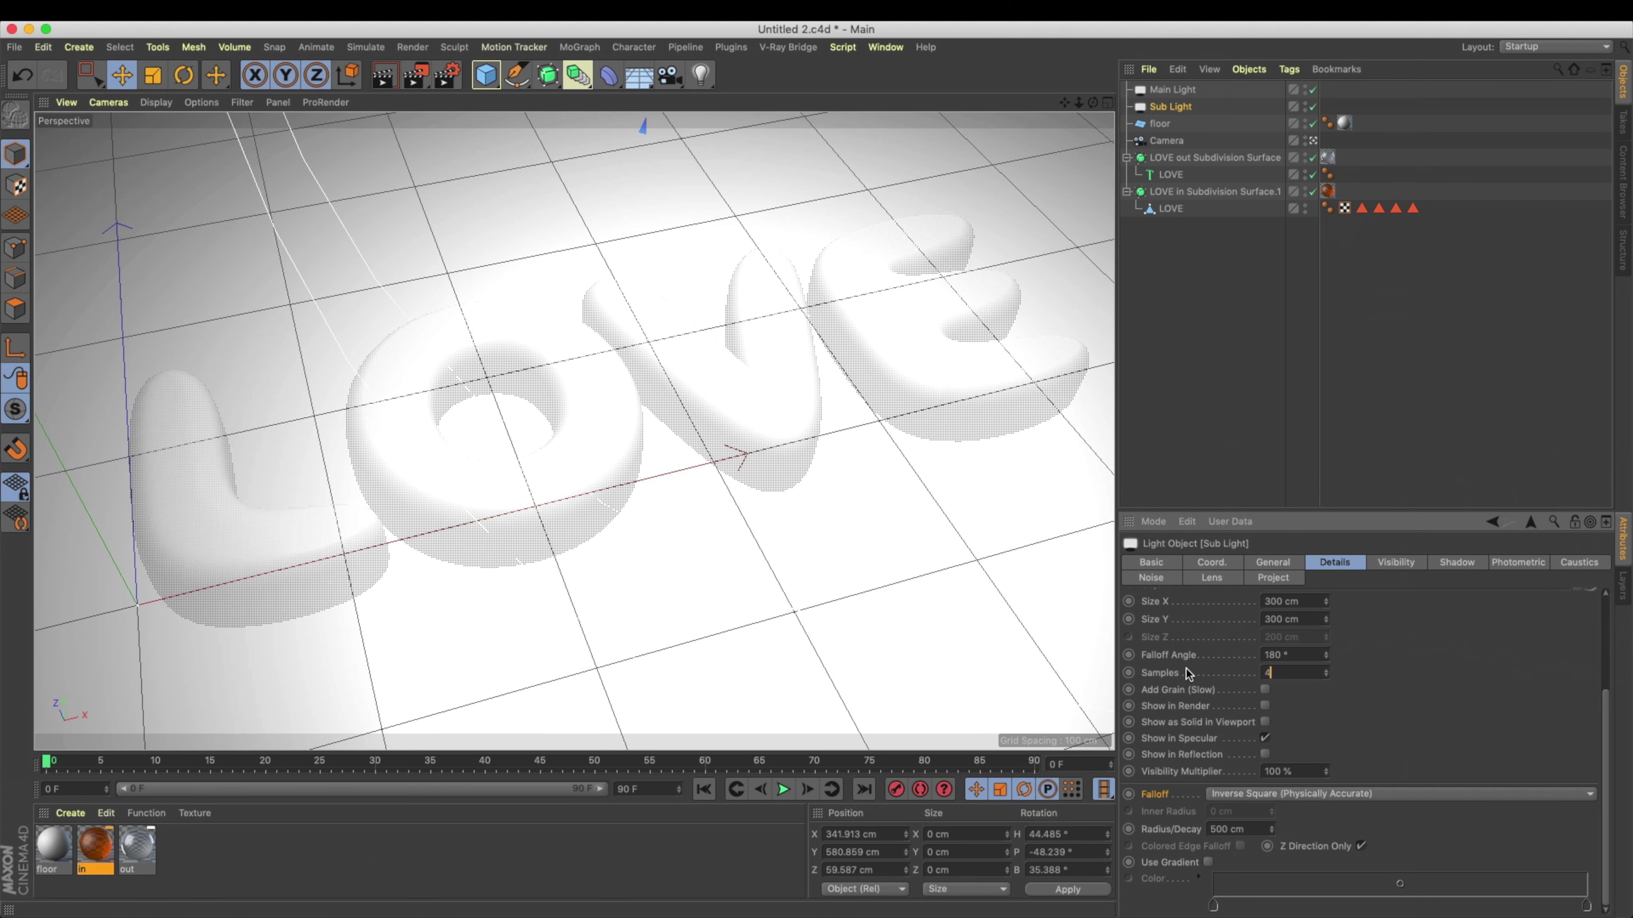
click(1295, 602)
Step: Tint the Sub Light a pale warm cream with hue 42°, saturation 17% and value 99%
click(1273, 563)
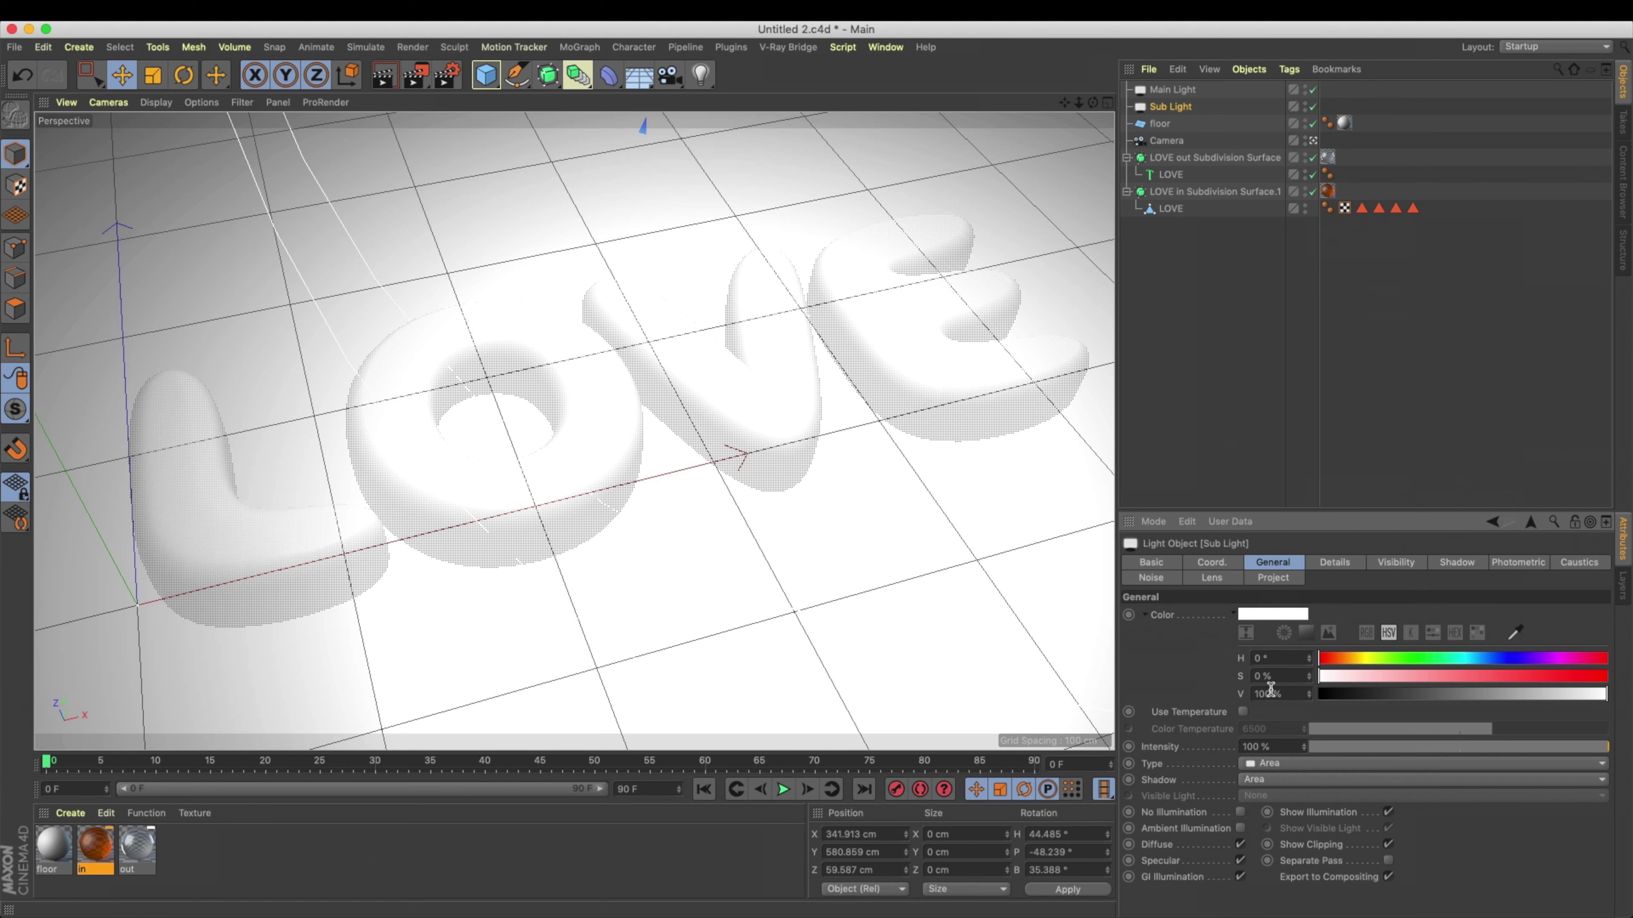
click(1278, 628)
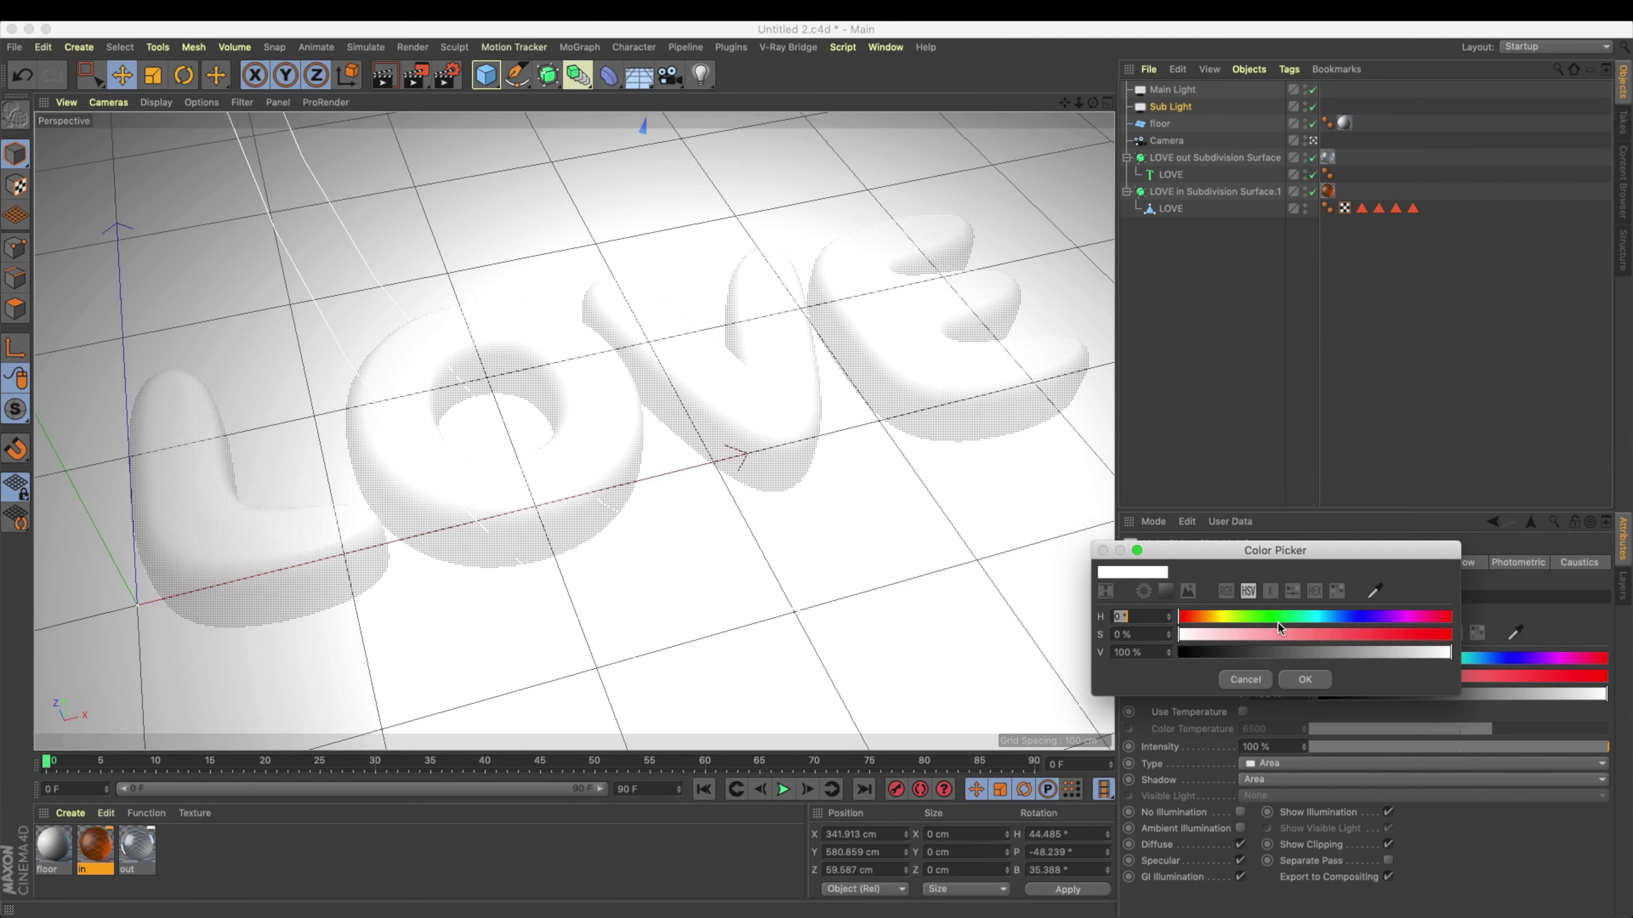
drag(1181, 638, 1225, 635)
drag(1323, 653, 1449, 652)
drag(1189, 615, 1211, 617)
click(1298, 679)
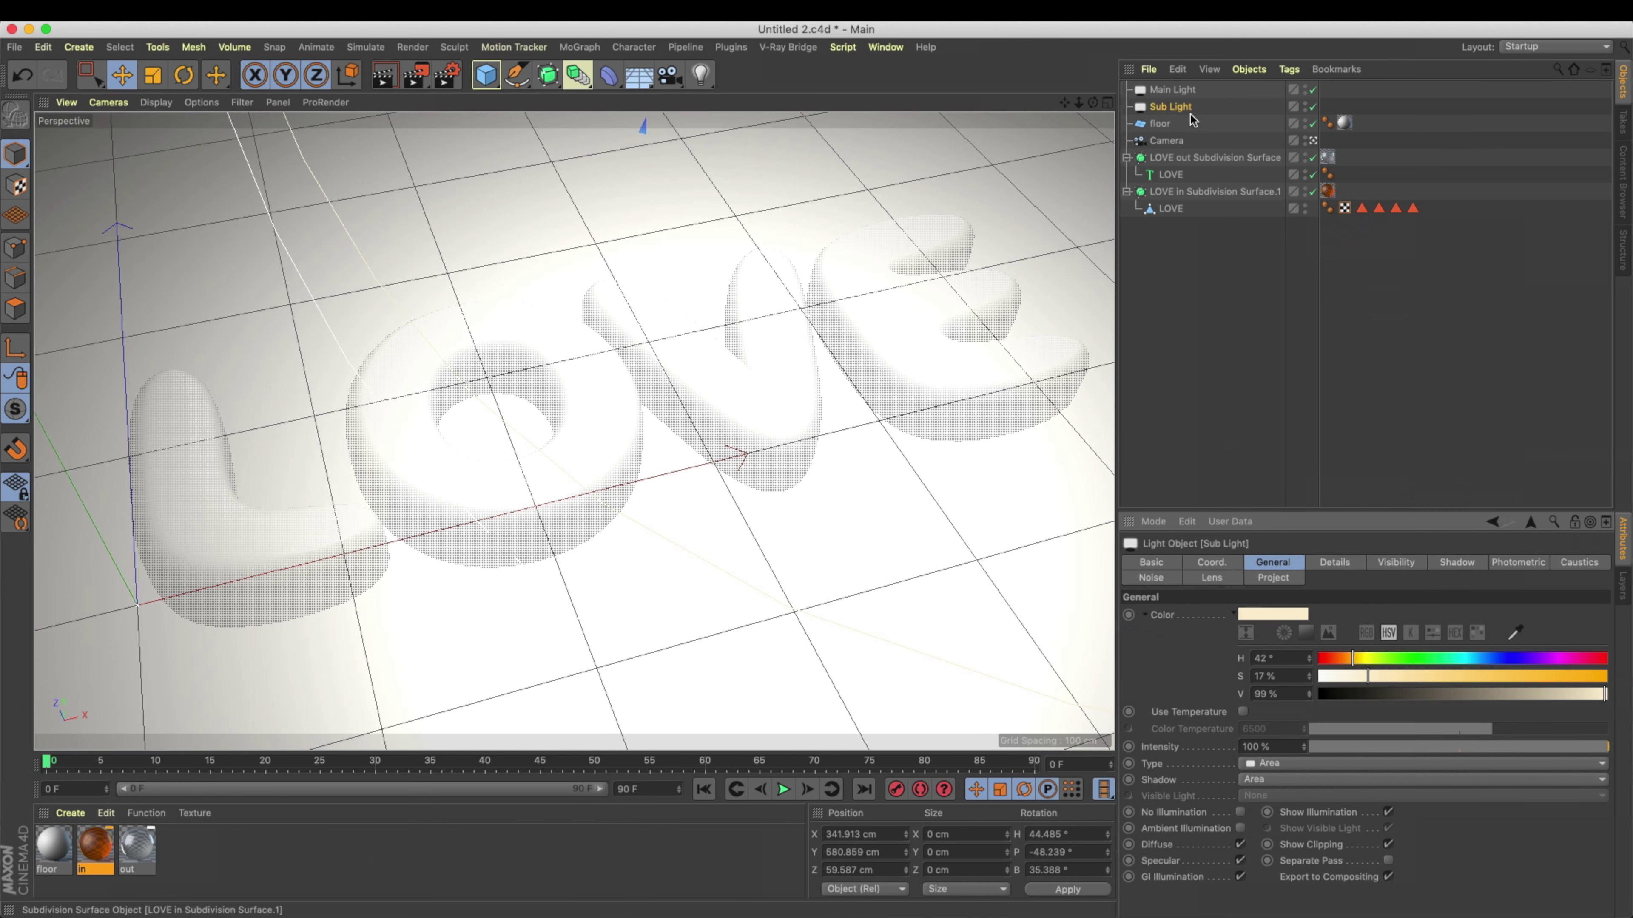
Step: Move the Sub Light across the lettering to about X -52 cm and rotate it to about H 190°, P -64°, B 194°
middle_click(1002, 294)
drag(911, 278, 826, 281)
alt+drag(918, 489, 823, 624)
click(183, 74)
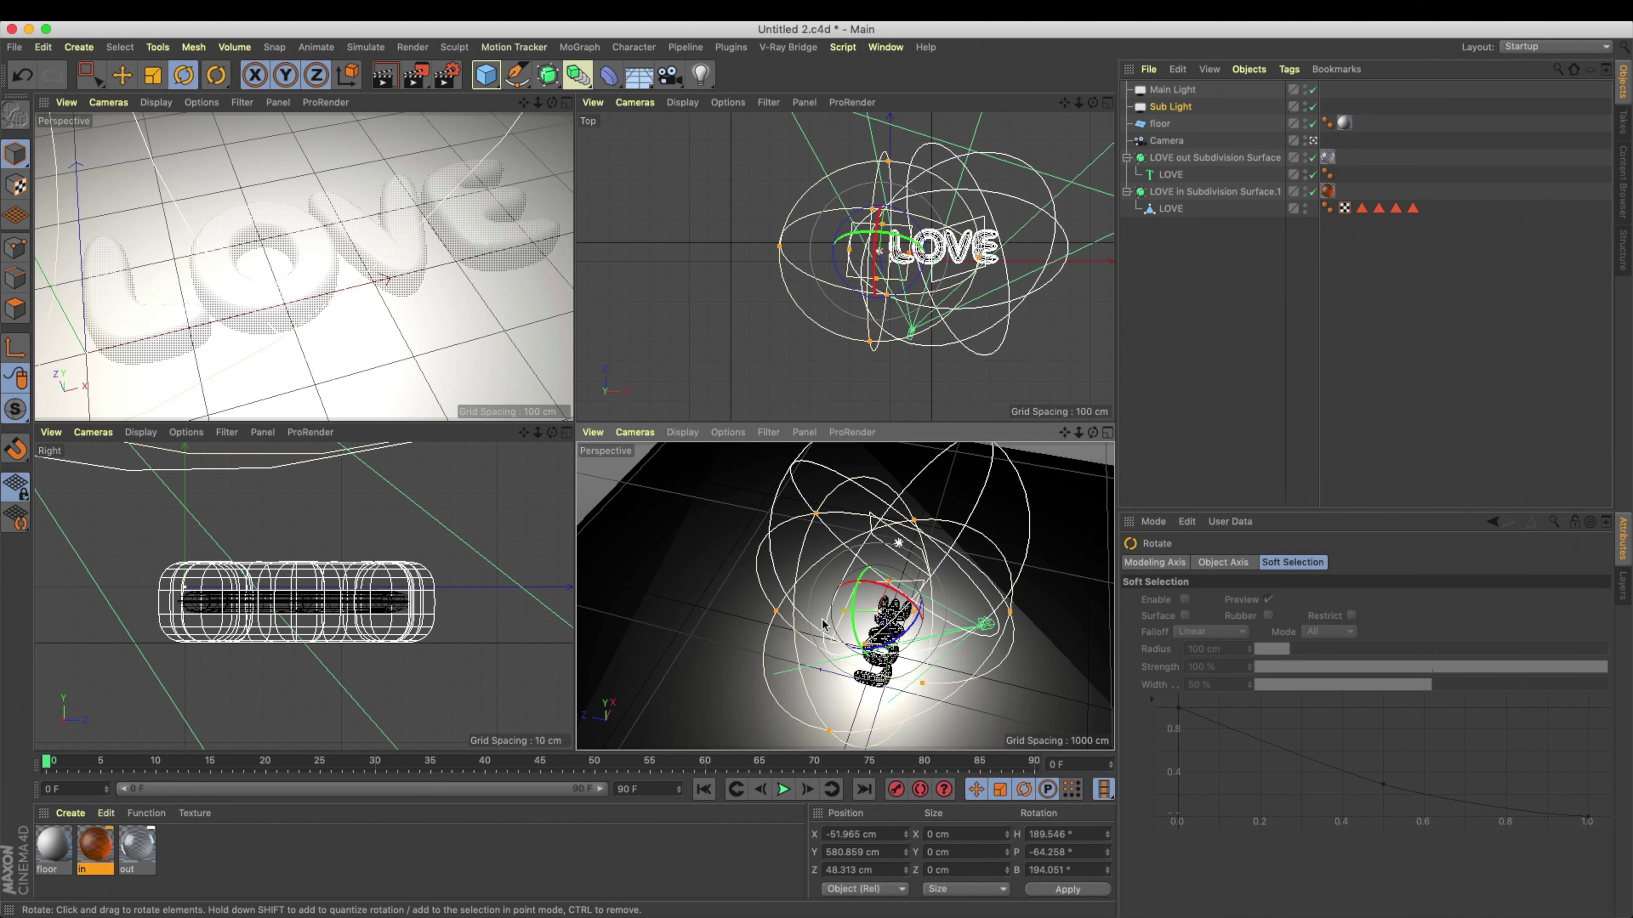
key(e)
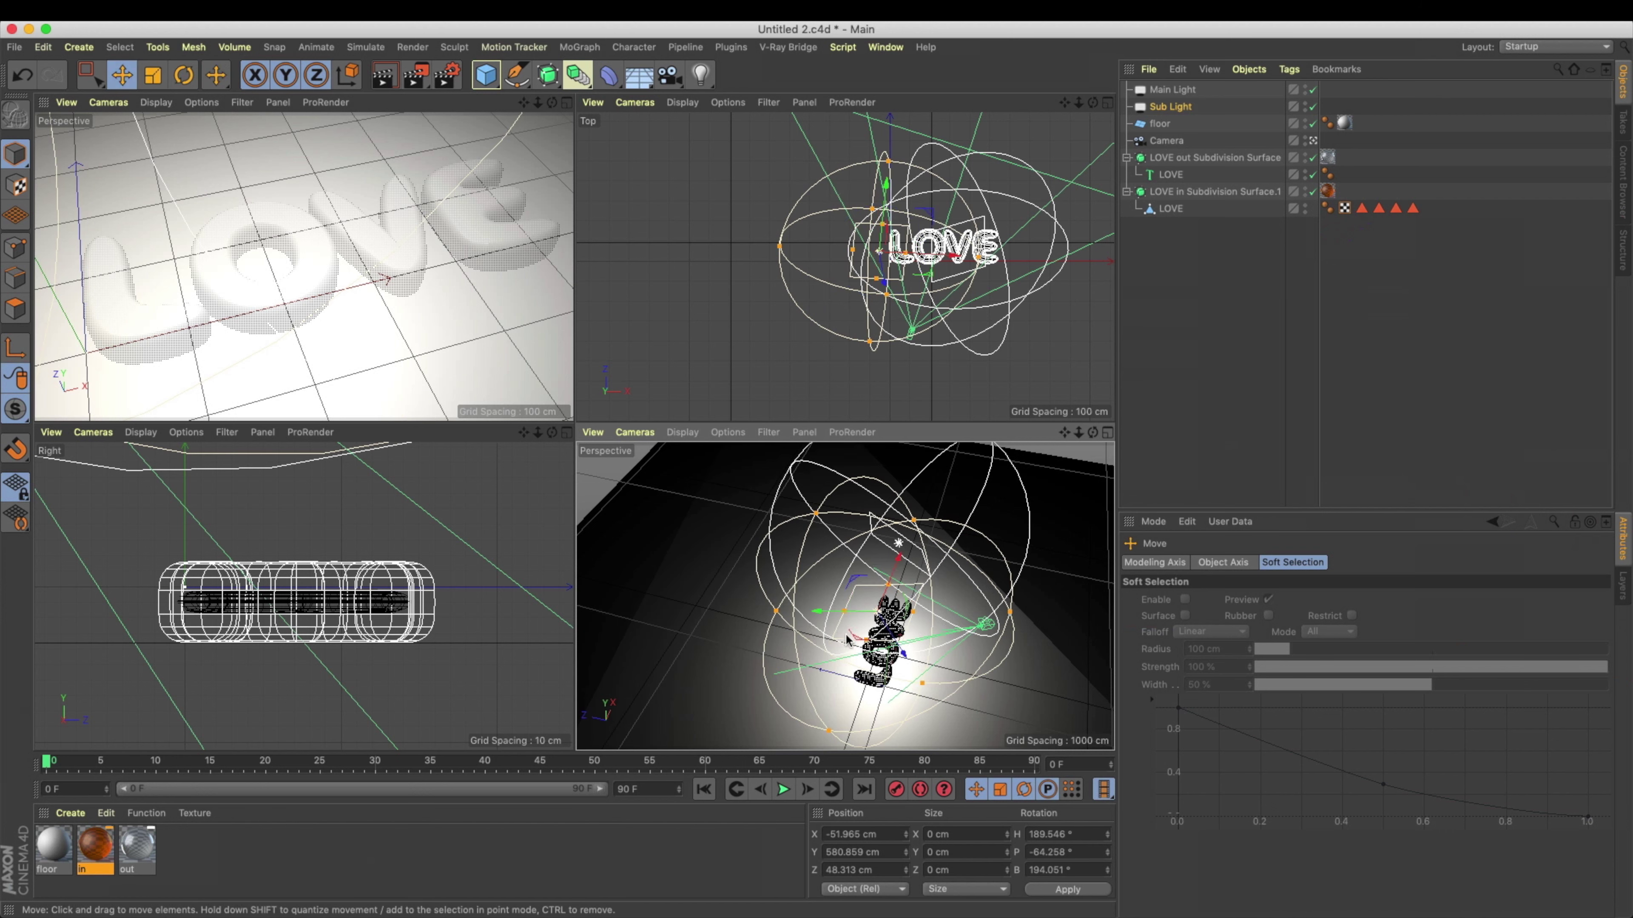
Step: Turn off the Sub Light's shadow and specular, and move it to about X 6, Y 682, Z 135 cm
click(1172, 107)
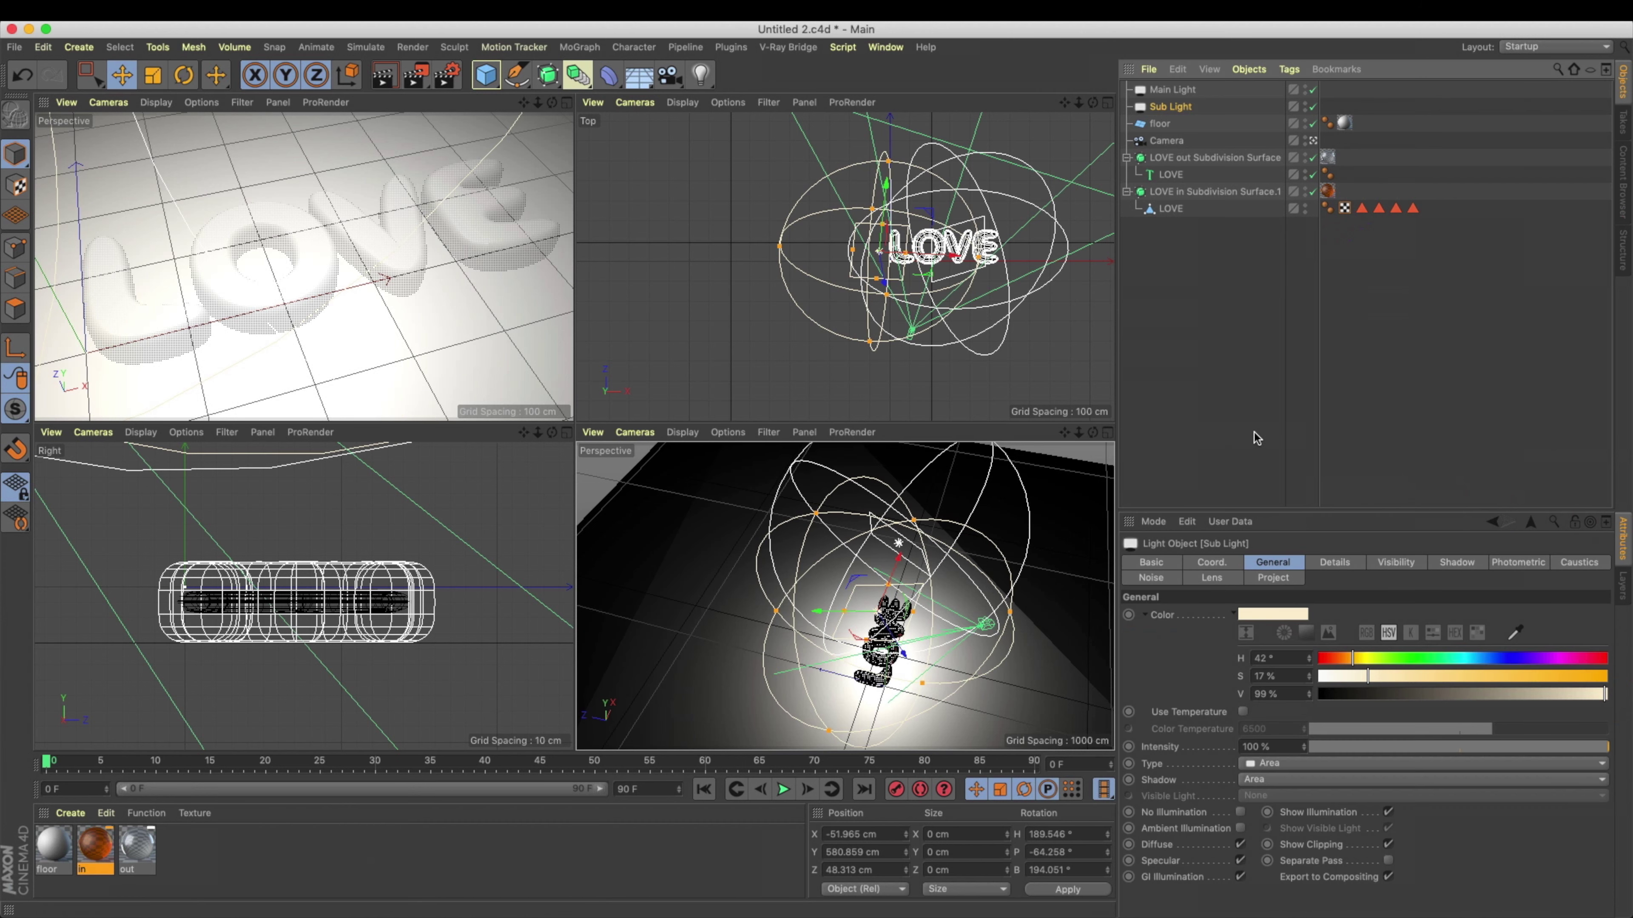
click(1286, 781)
click(1280, 788)
alt+drag(829, 565, 830, 495)
click(1239, 861)
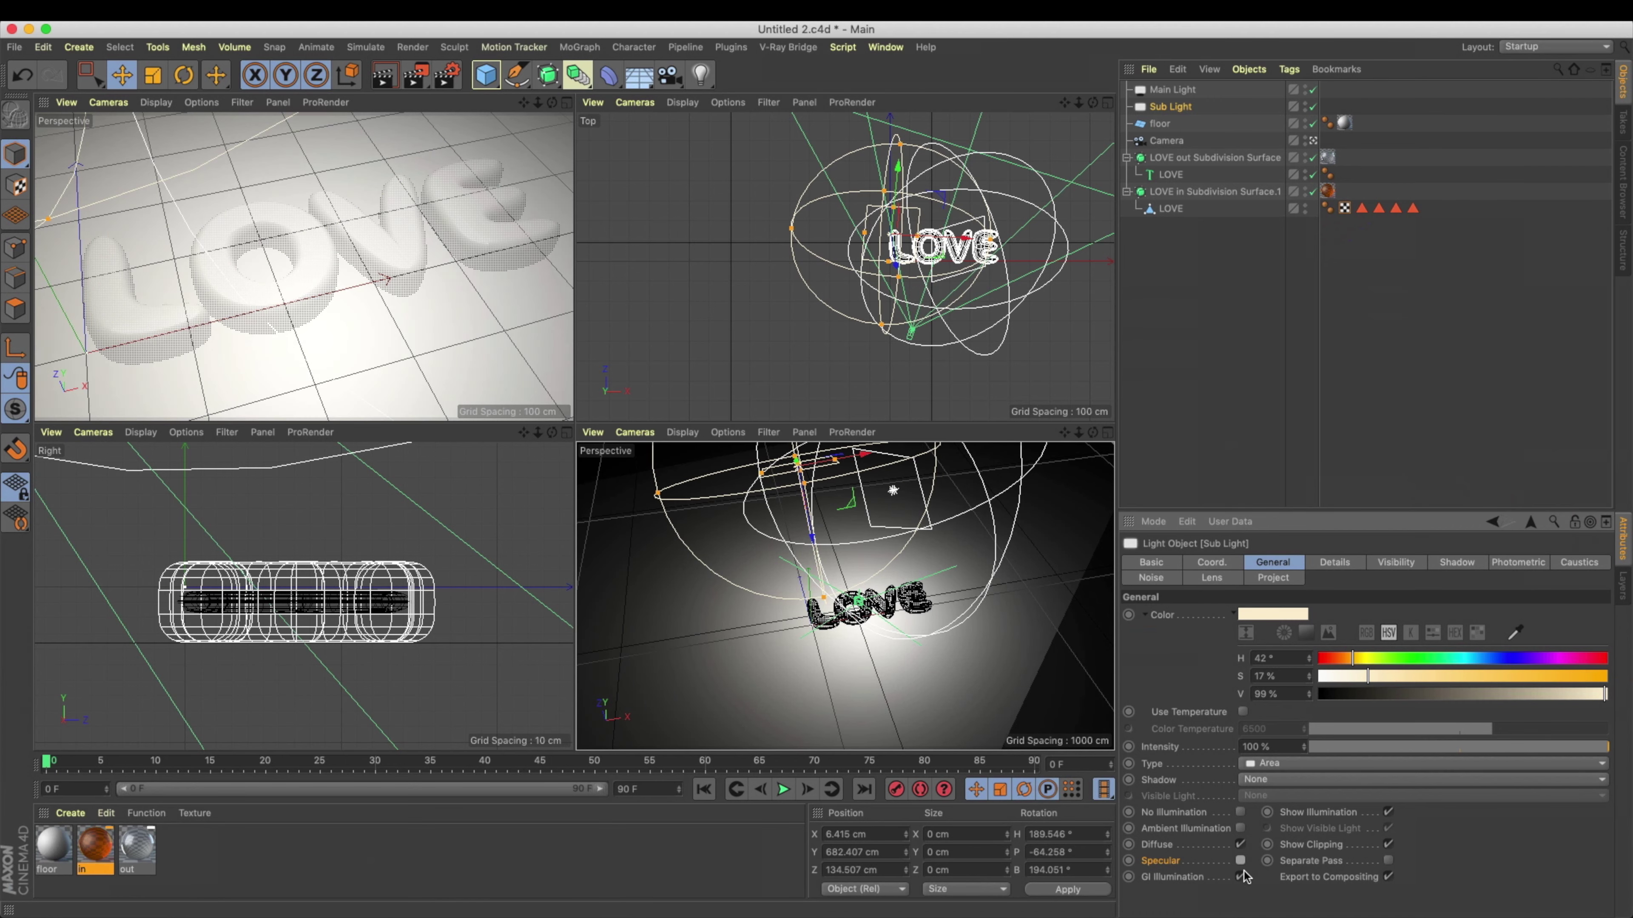
Step: Render the scene with both lights to the Picture Viewer and inspect the image
middle_click(472, 300)
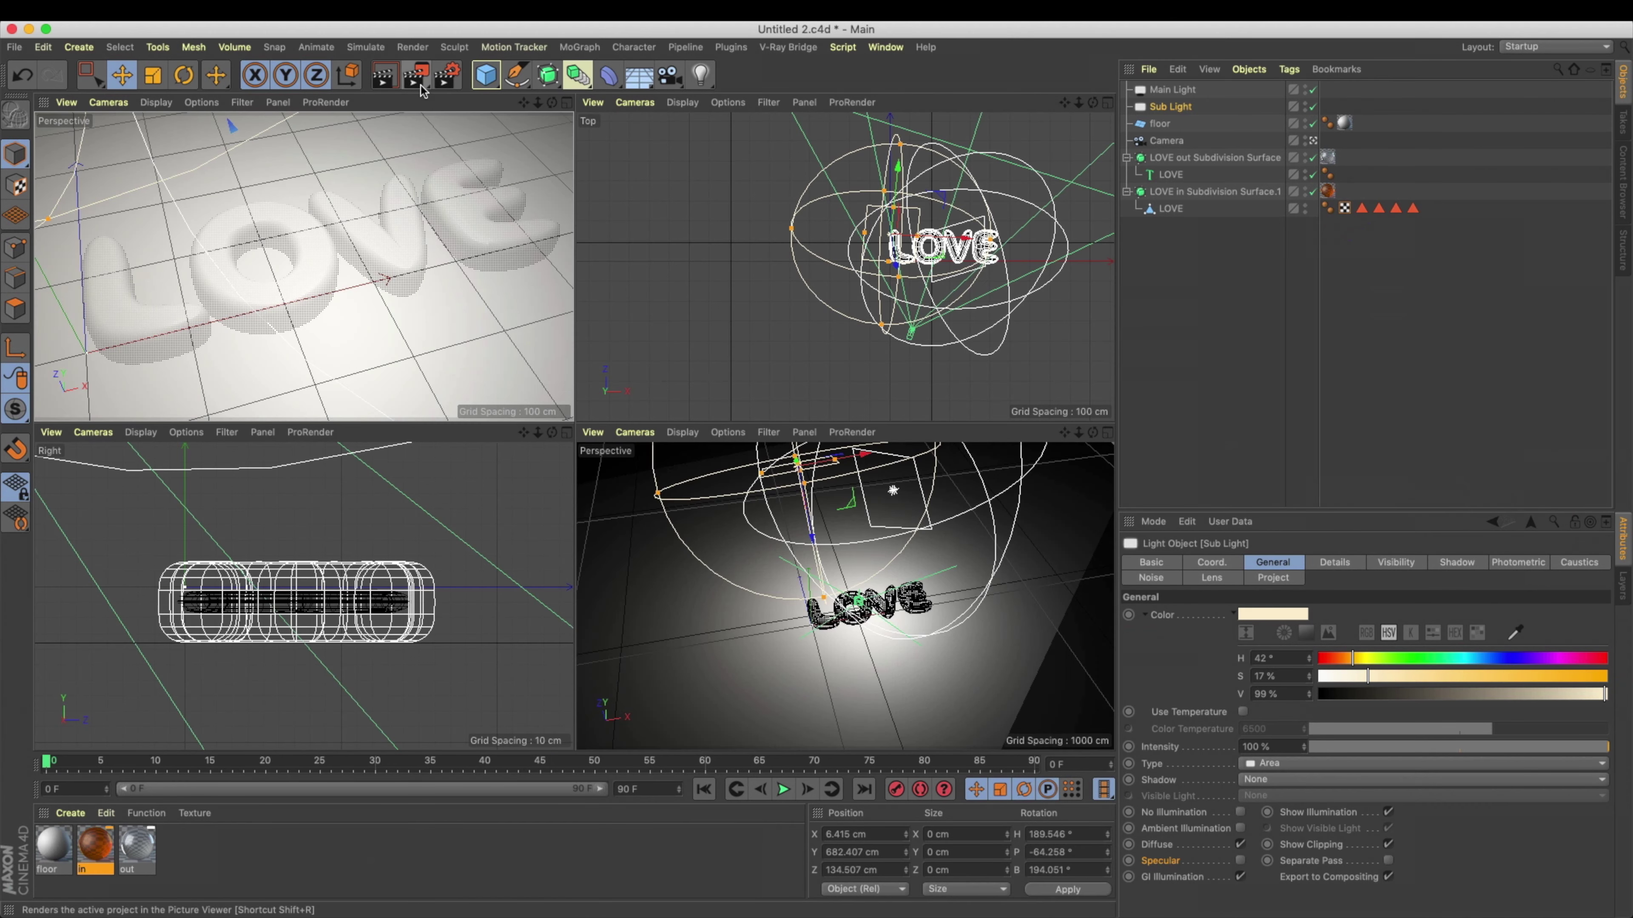
click(416, 75)
scroll(869, 365, down, 6)
drag(930, 73, 800, 190)
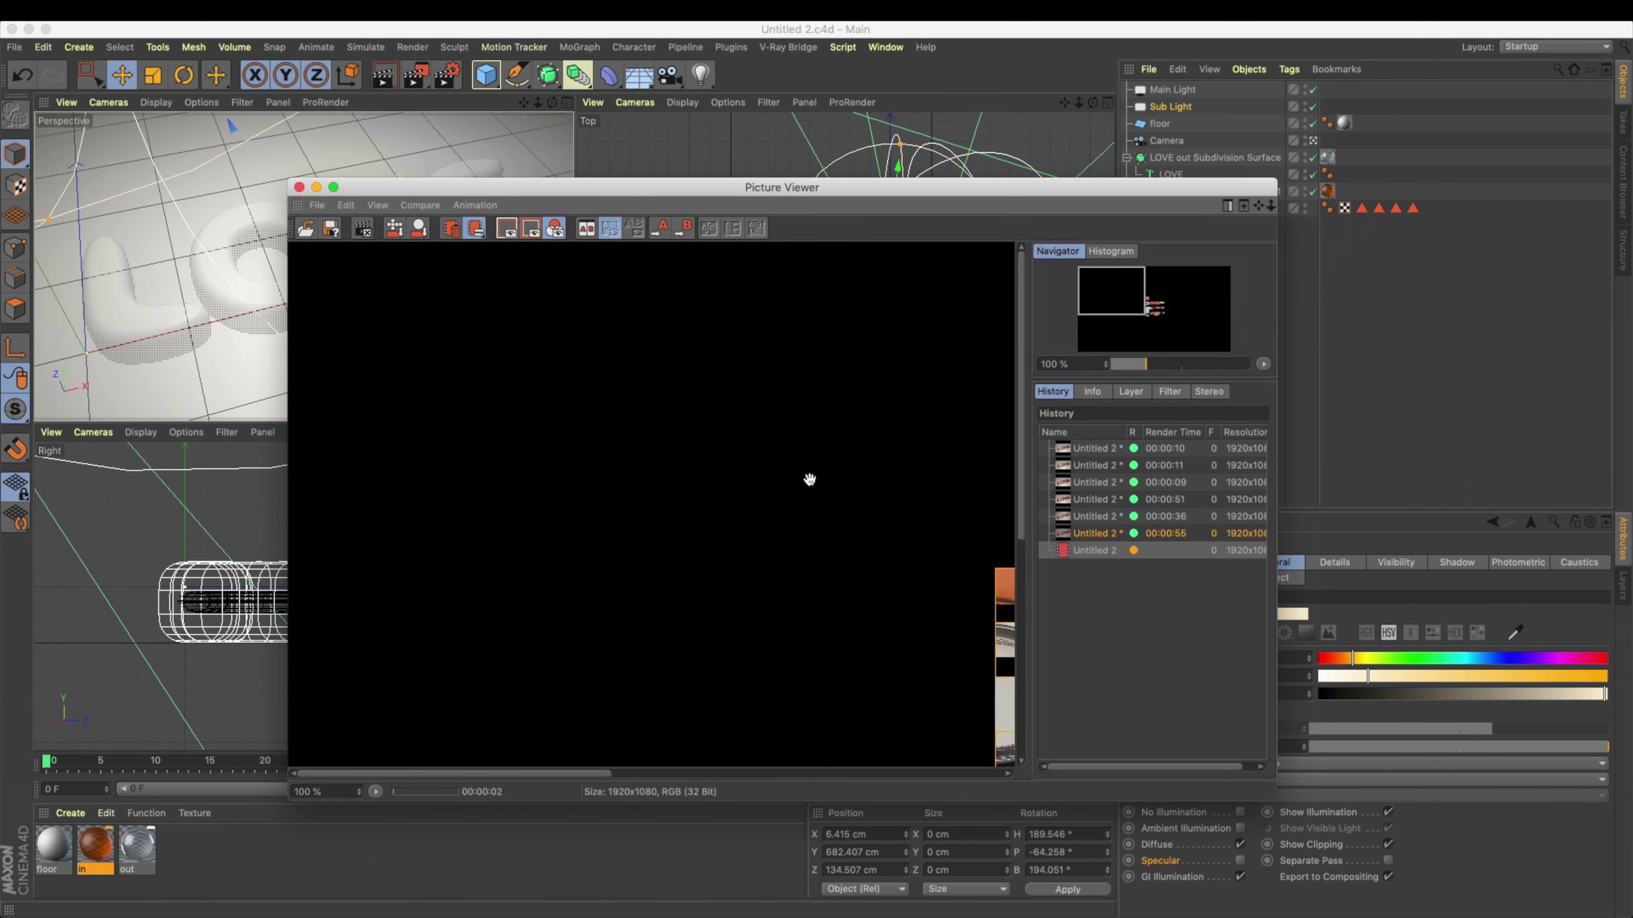
scroll(830, 536, down, 3)
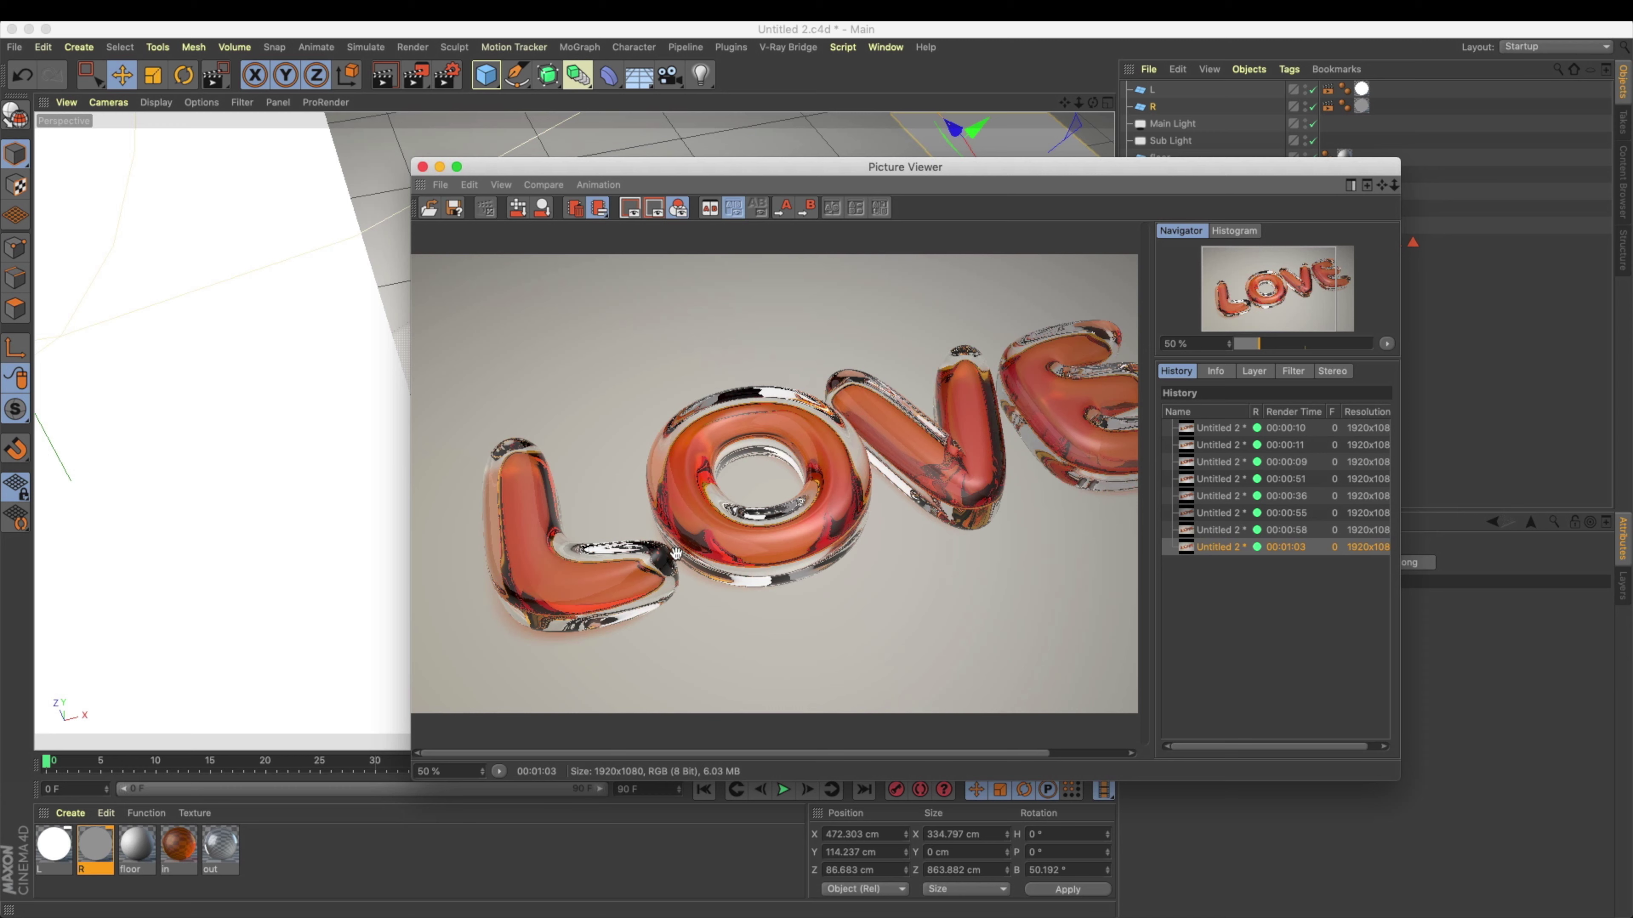
Step: Close the Picture Viewer and set the falloff Radius/Decay to 450 cm on the Main Light and 400 cm on the Sub Light
key(super+w)
click(1171, 123)
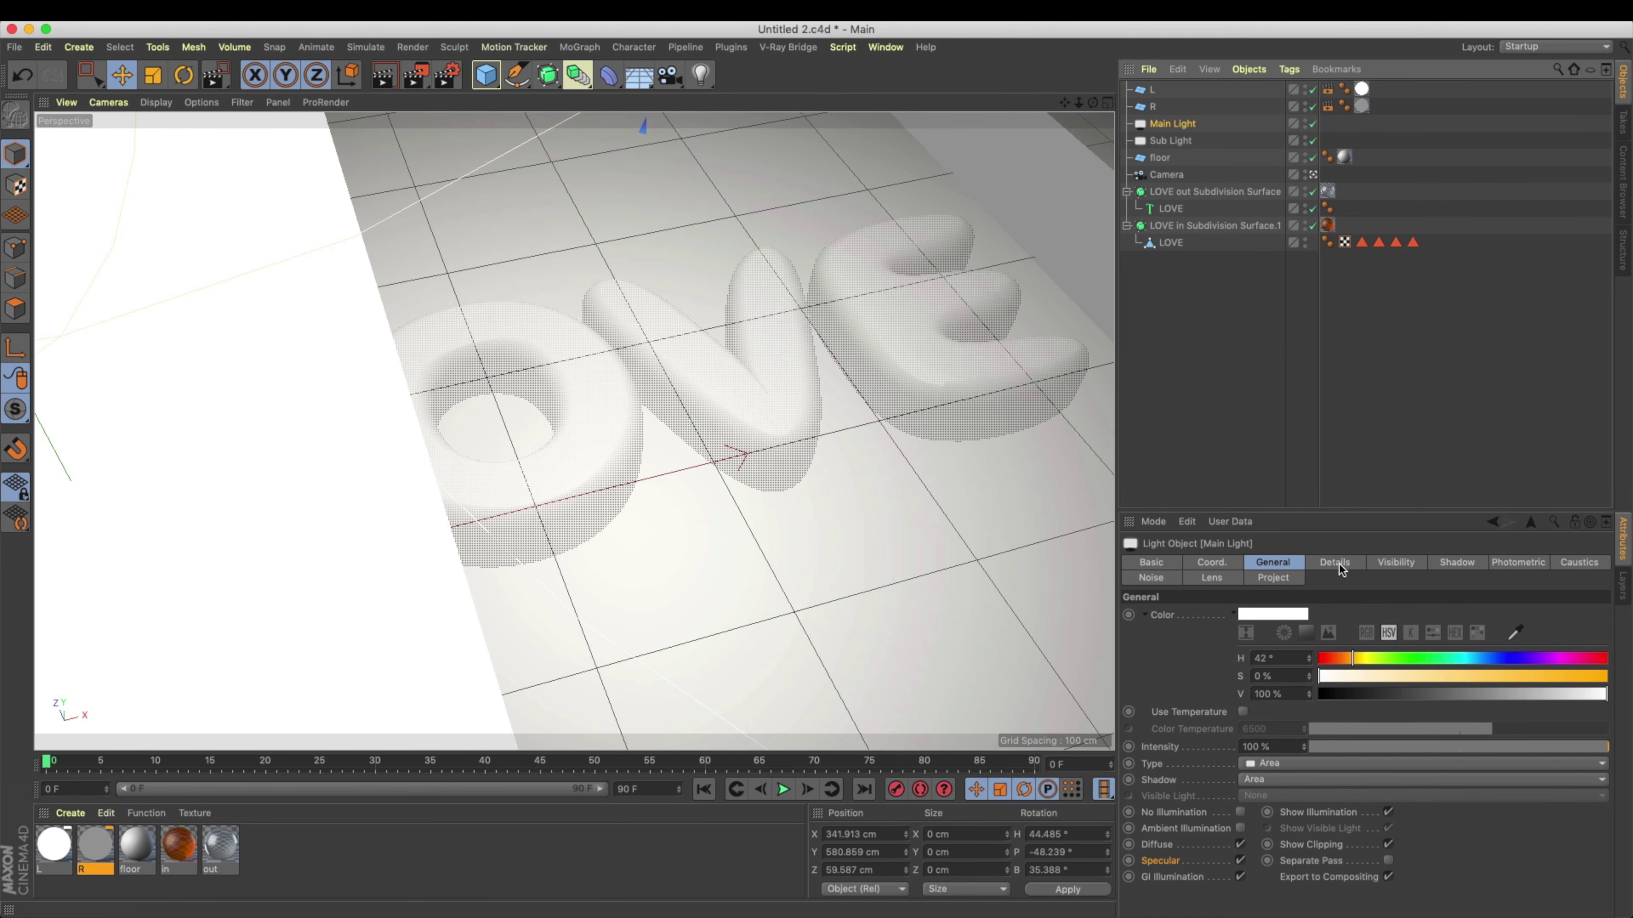
click(1335, 563)
scroll(1402, 799, down, 5)
drag(1253, 830, 1097, 831)
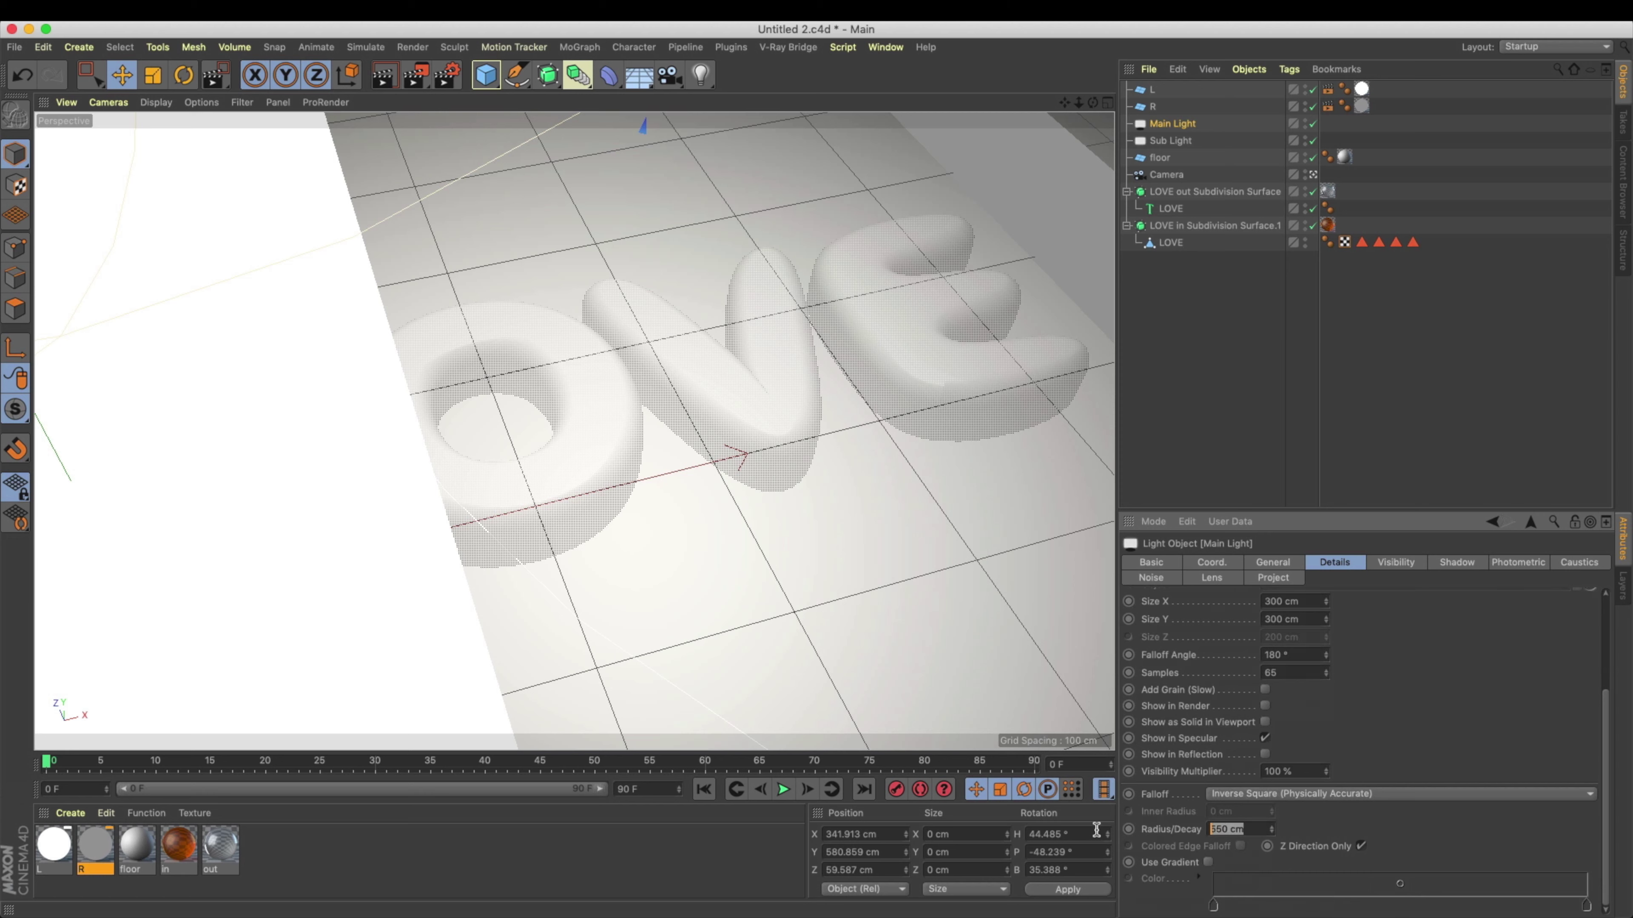
text(450)
key(Return)
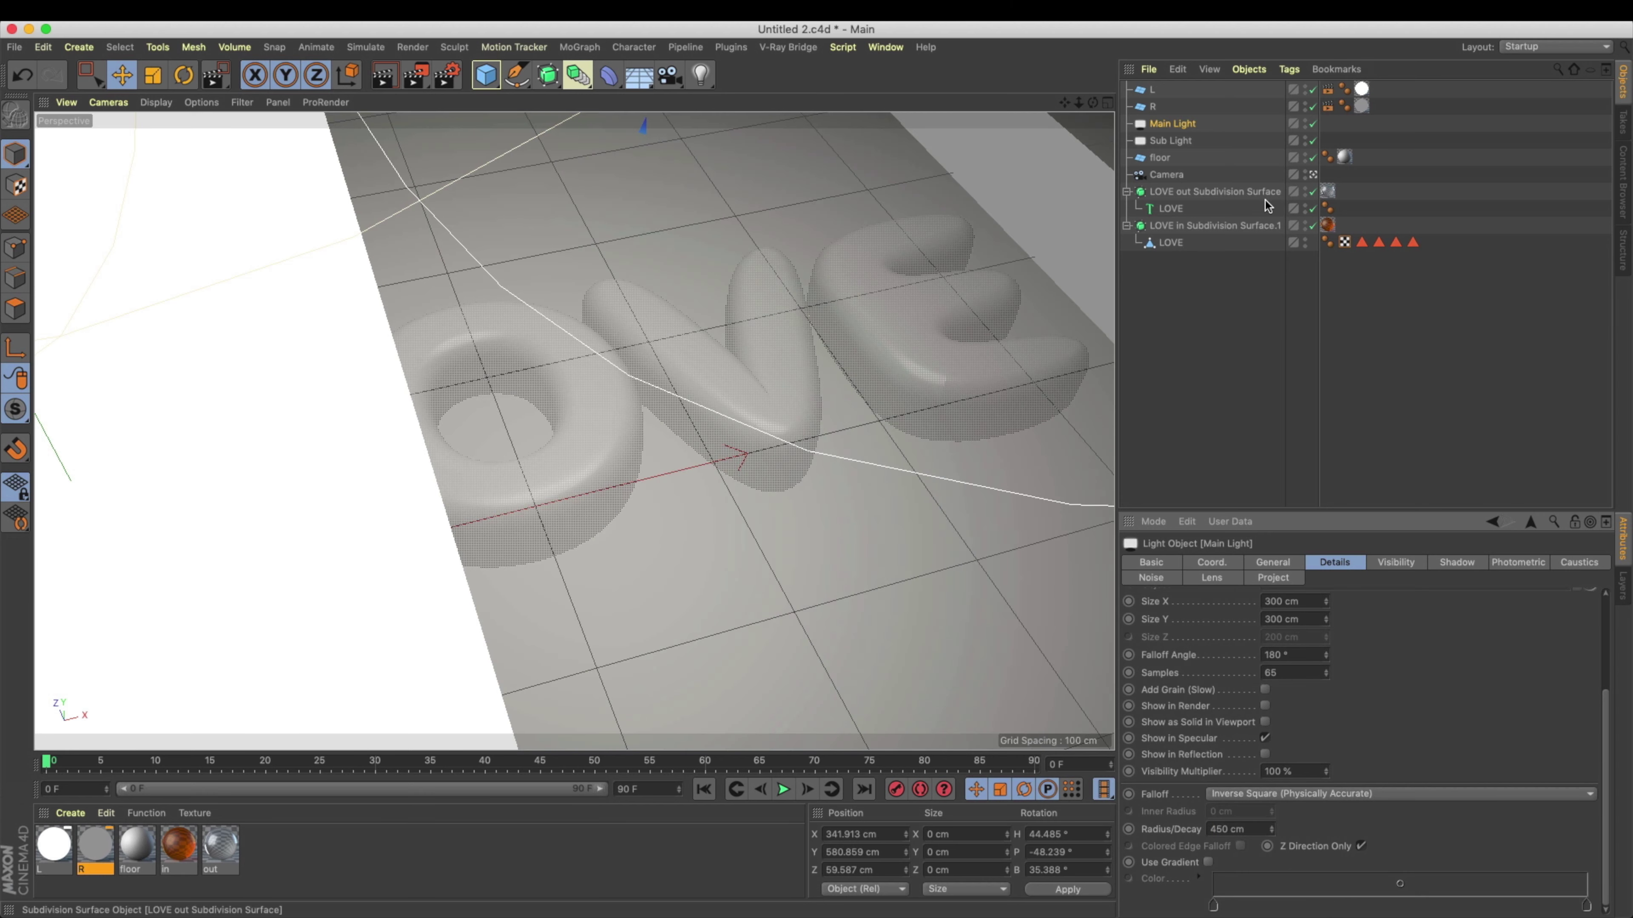
click(1170, 140)
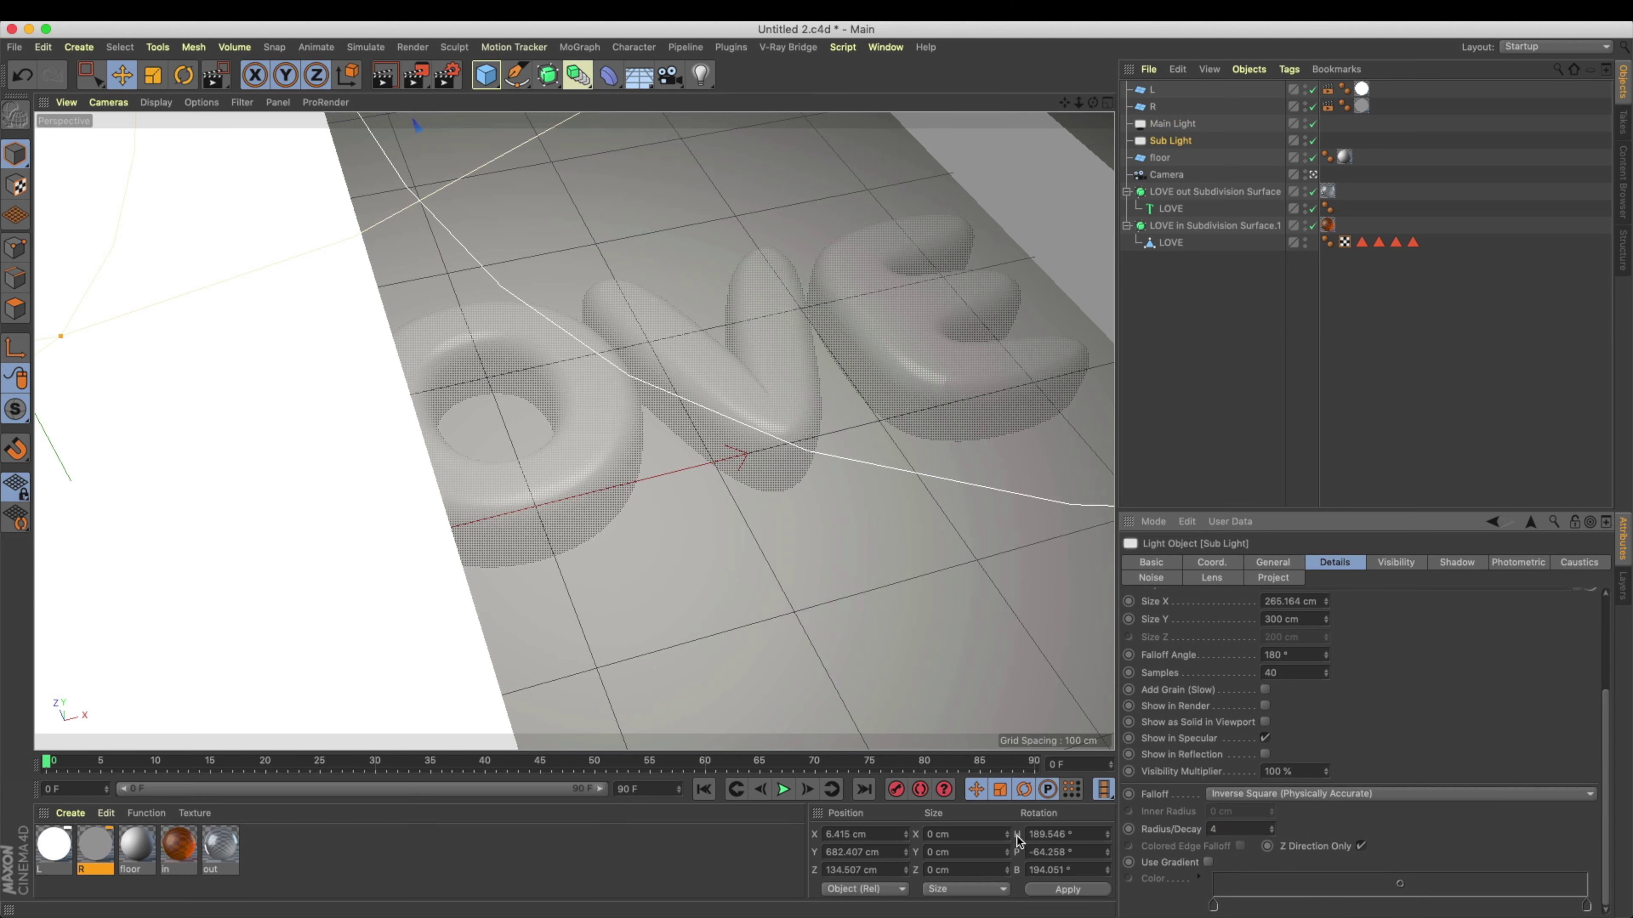
Step: Set the luminance brightness of the L material to 150
double_click(54, 848)
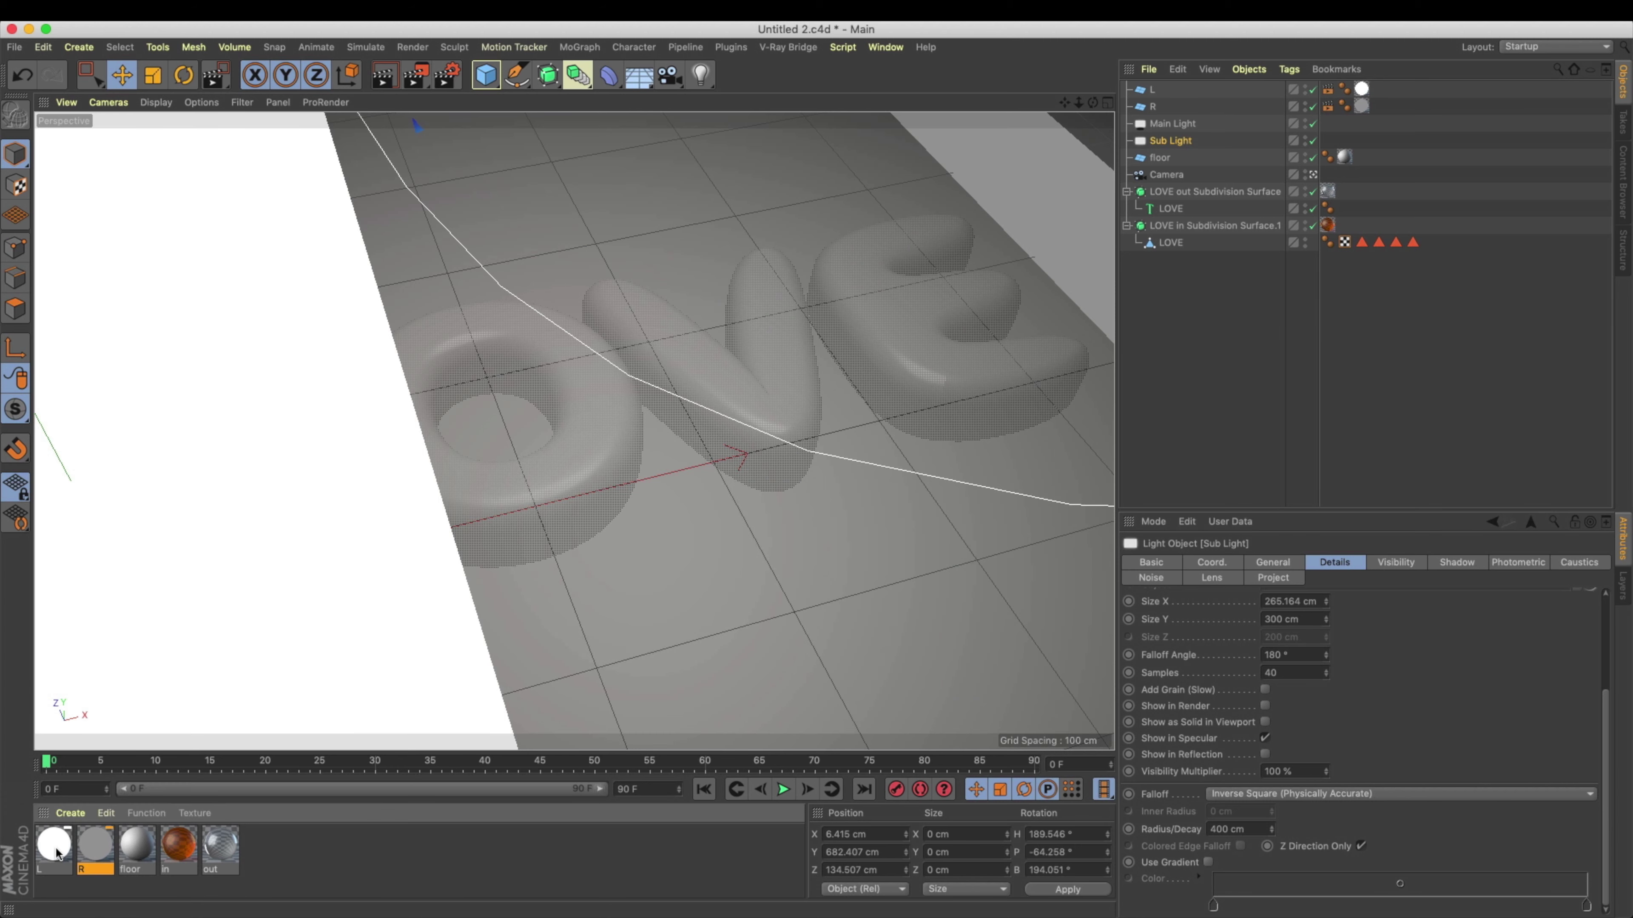
drag(494, 275, 280, 275)
text(150)
key(Return)
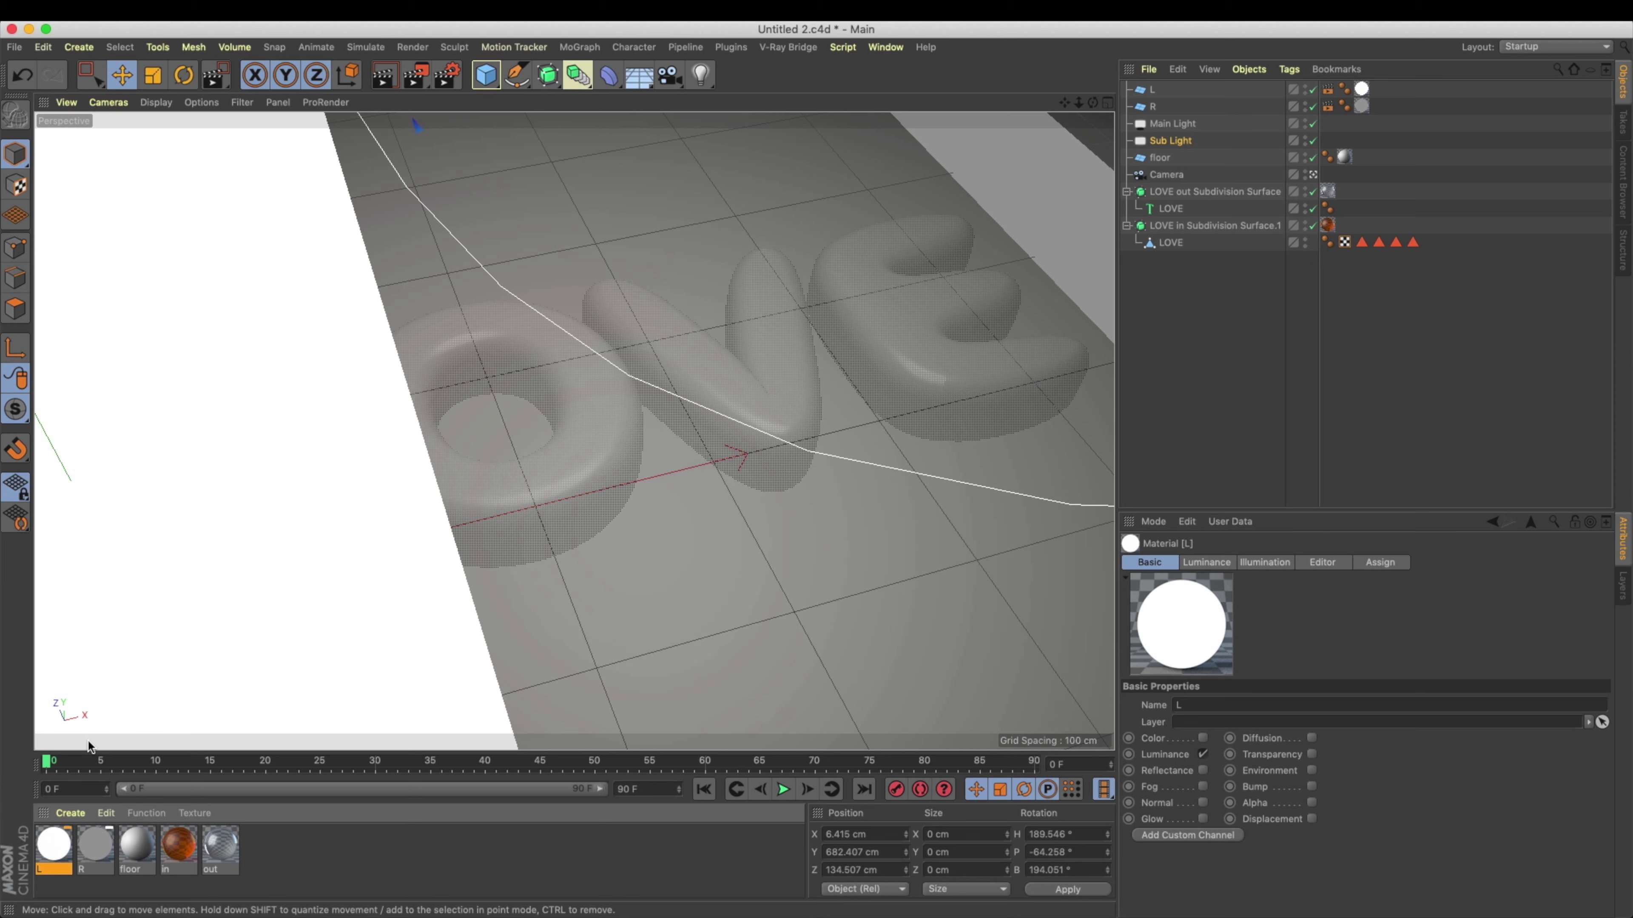
Step: Set the luminance brightness of the R material to 77% and close the material editor
double_click(109, 838)
drag(711, 273, 749, 275)
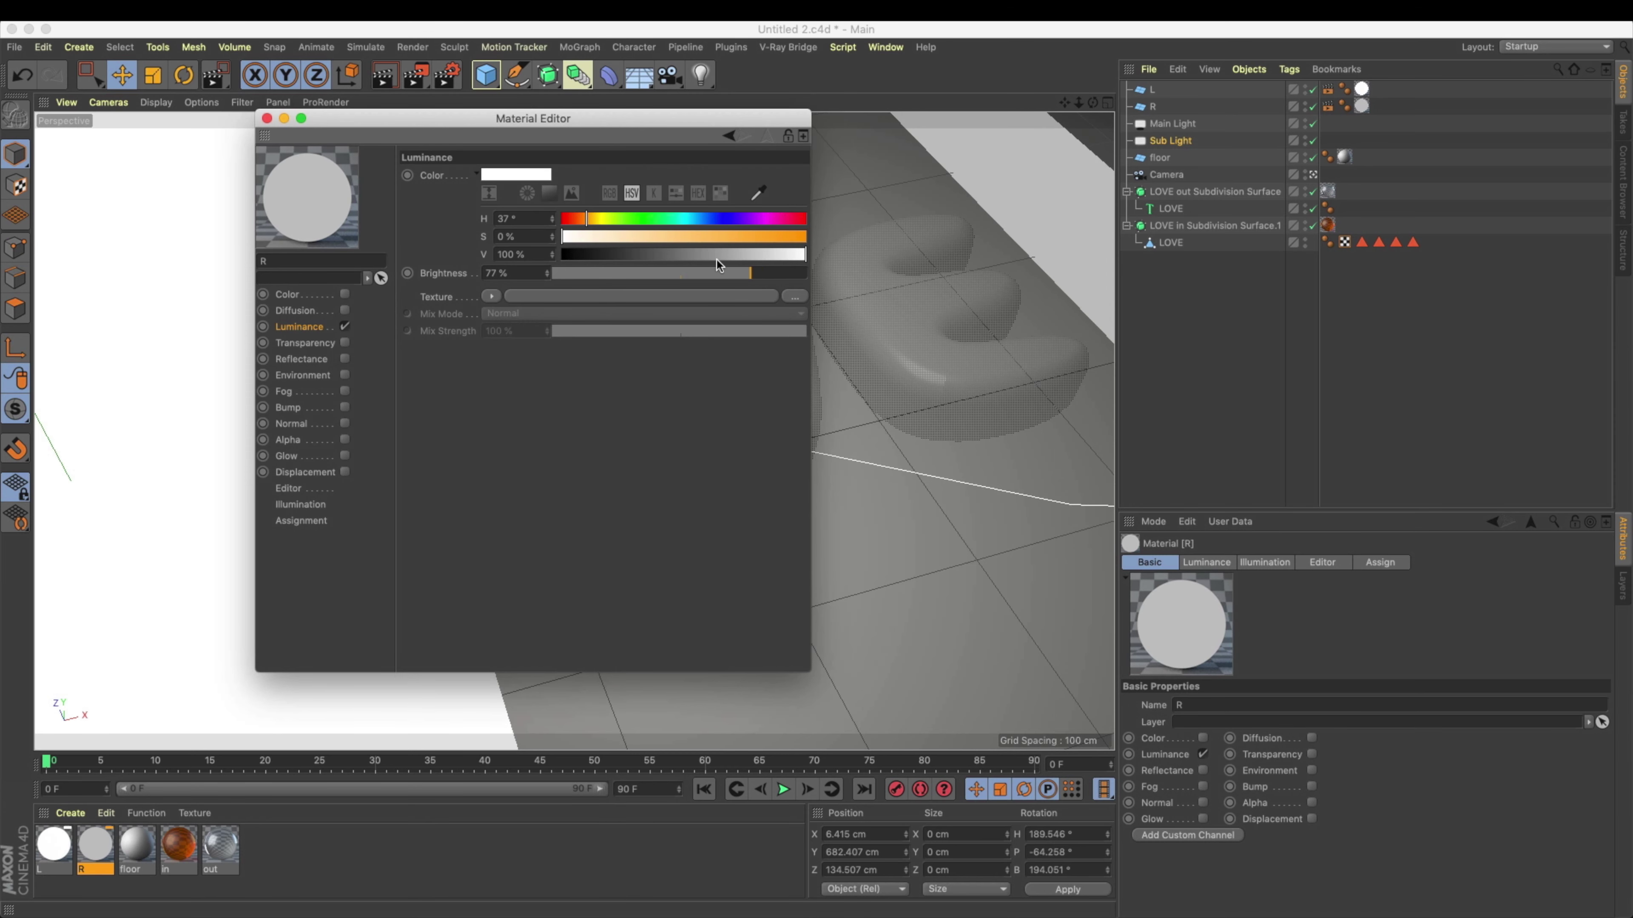
key(super+w)
click(302, 381)
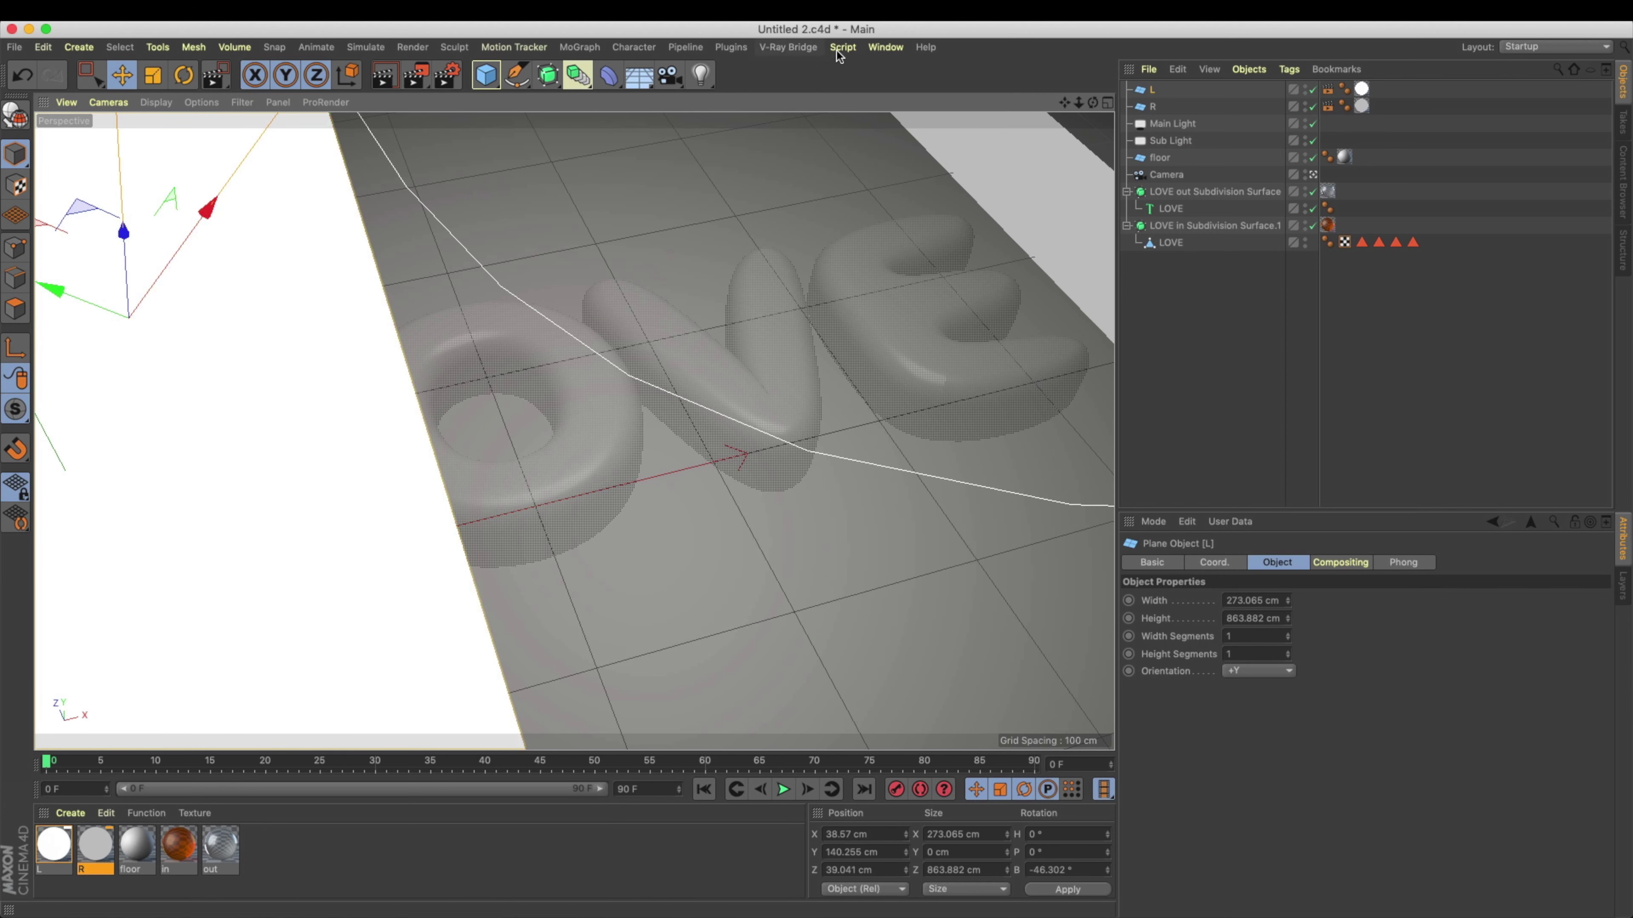
Step: Reopen the Picture Viewer, examine the latest LOVE render up close and as a whole, and close it
click(886, 47)
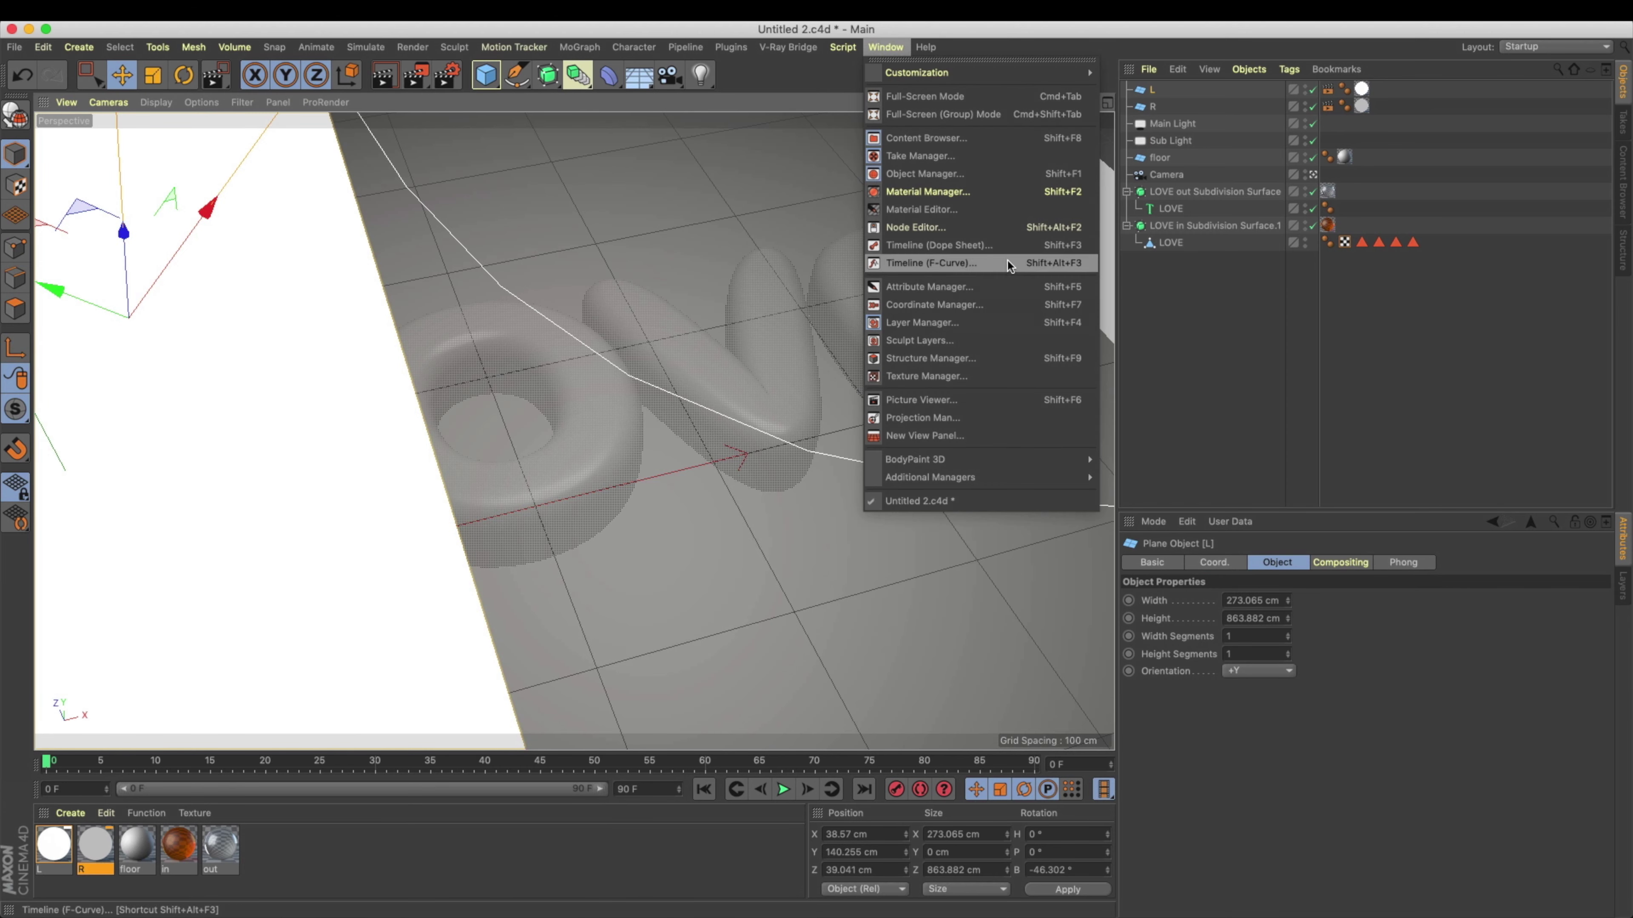
click(995, 400)
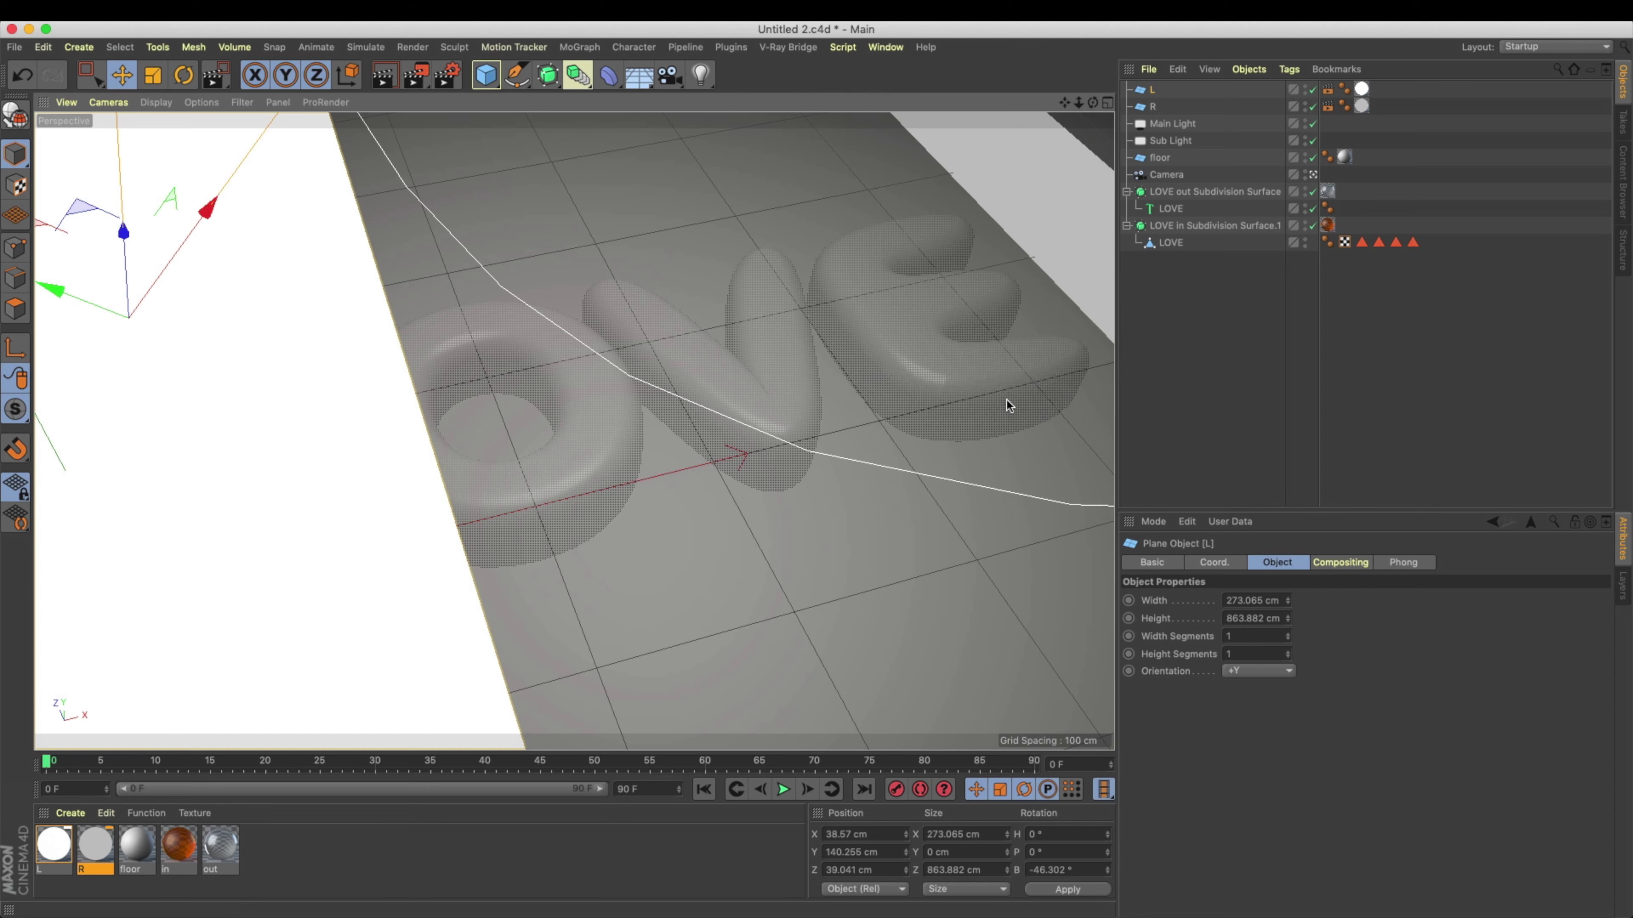
scroll(957, 678, up, 4)
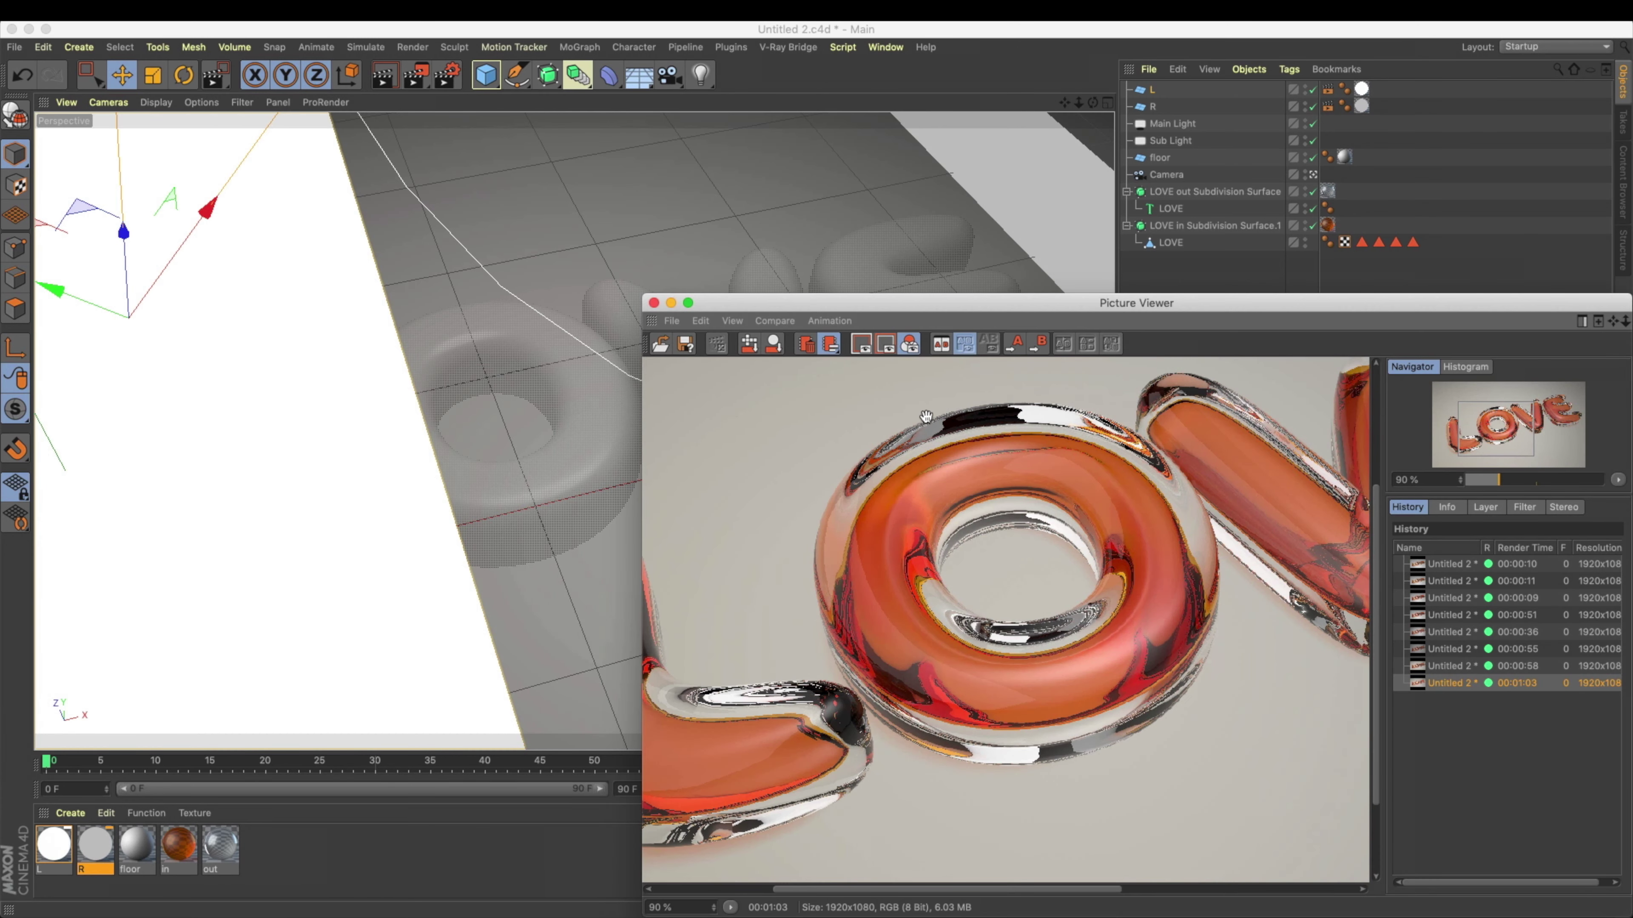
scroll(1031, 777, down, 5)
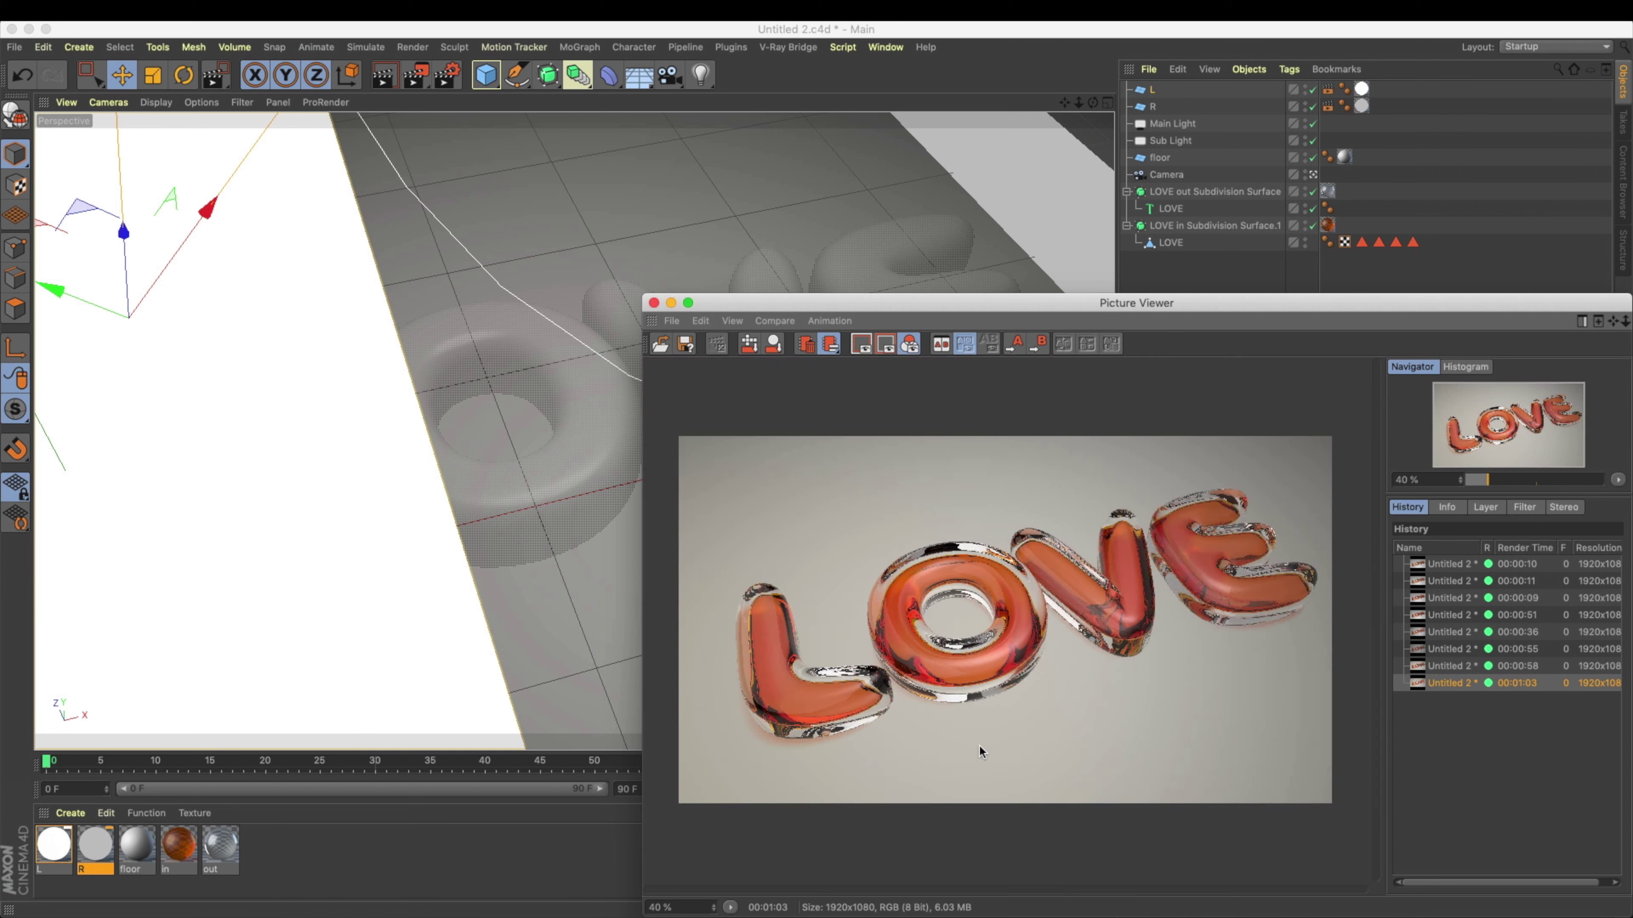
scroll(889, 473, up, 4)
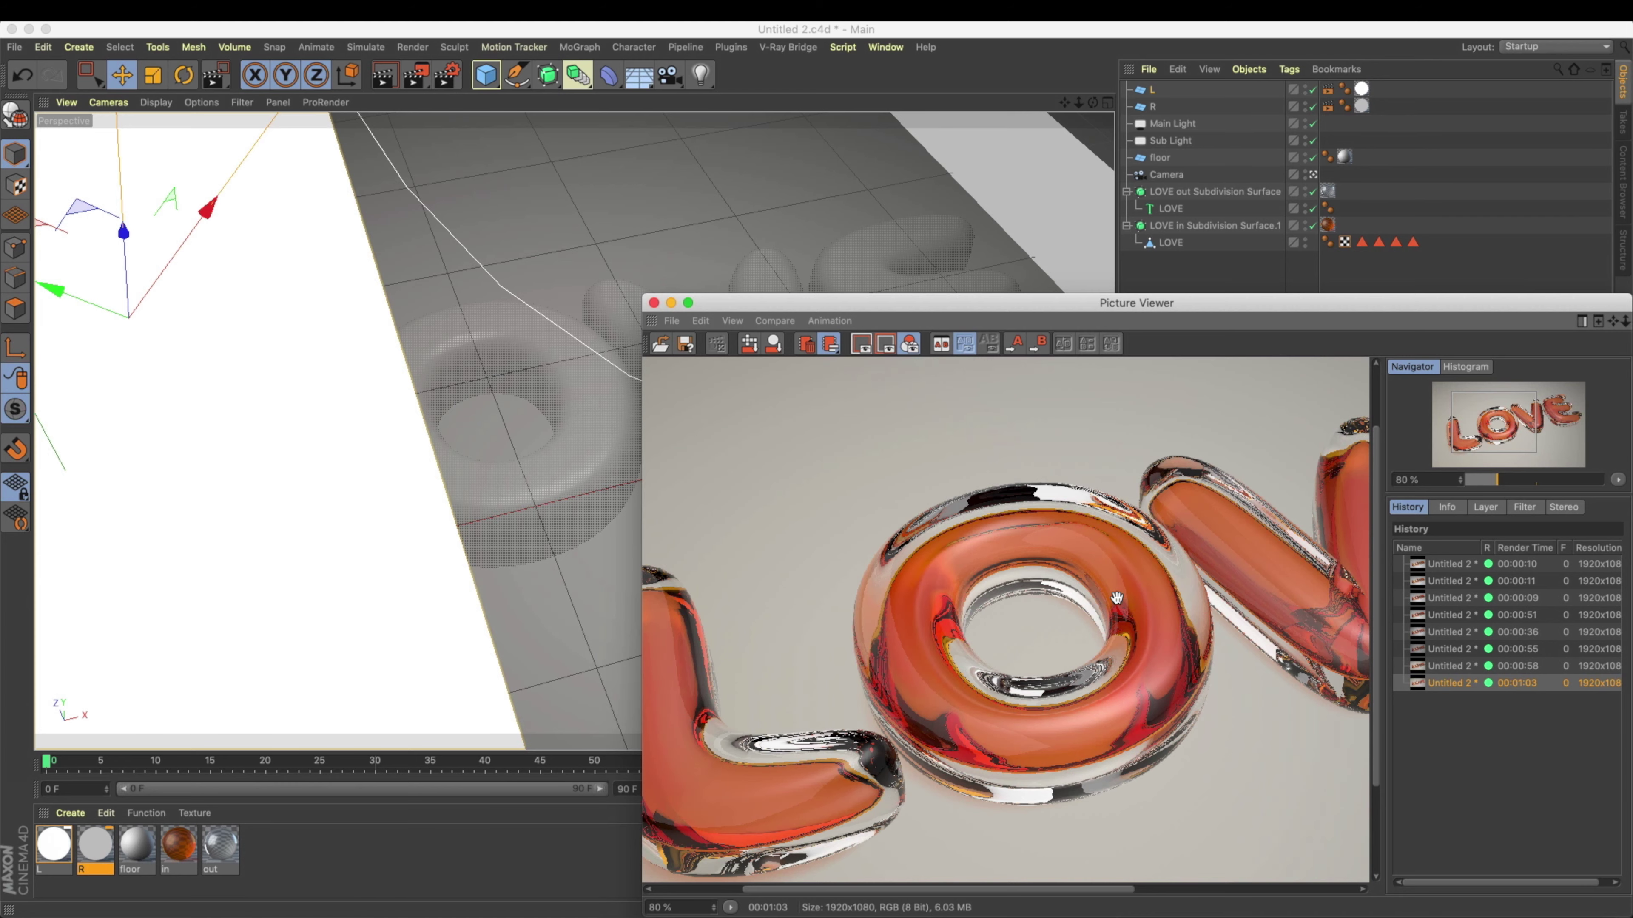
click(653, 303)
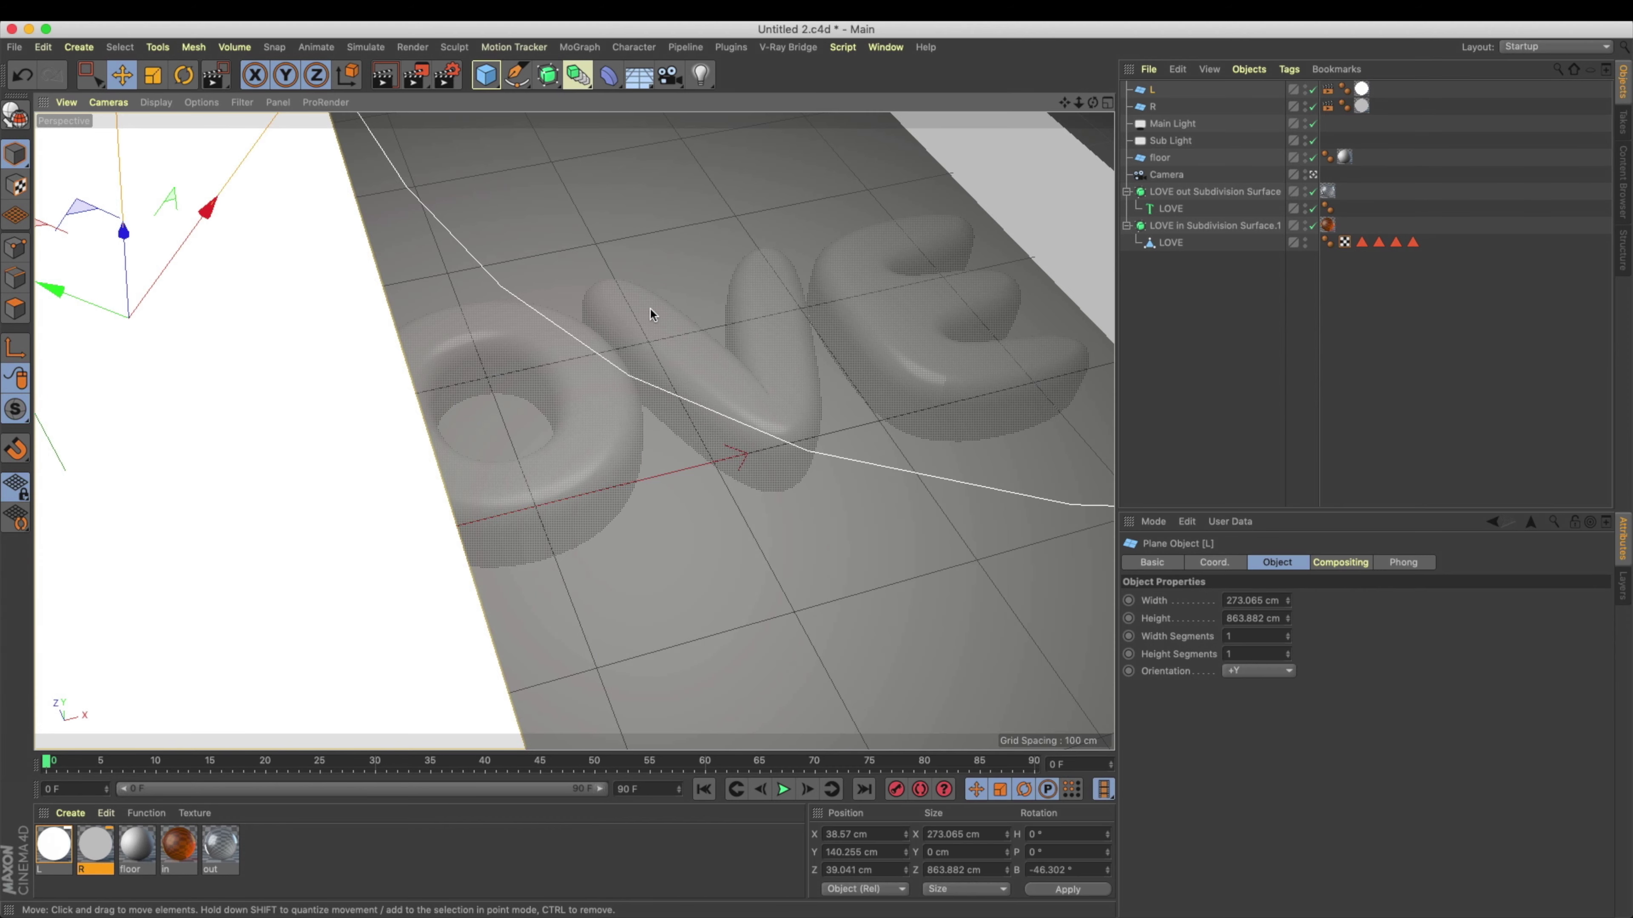
Step: Save the project, add an infinite light to the scene and rename it Global Light
key(super+s)
click(701, 74)
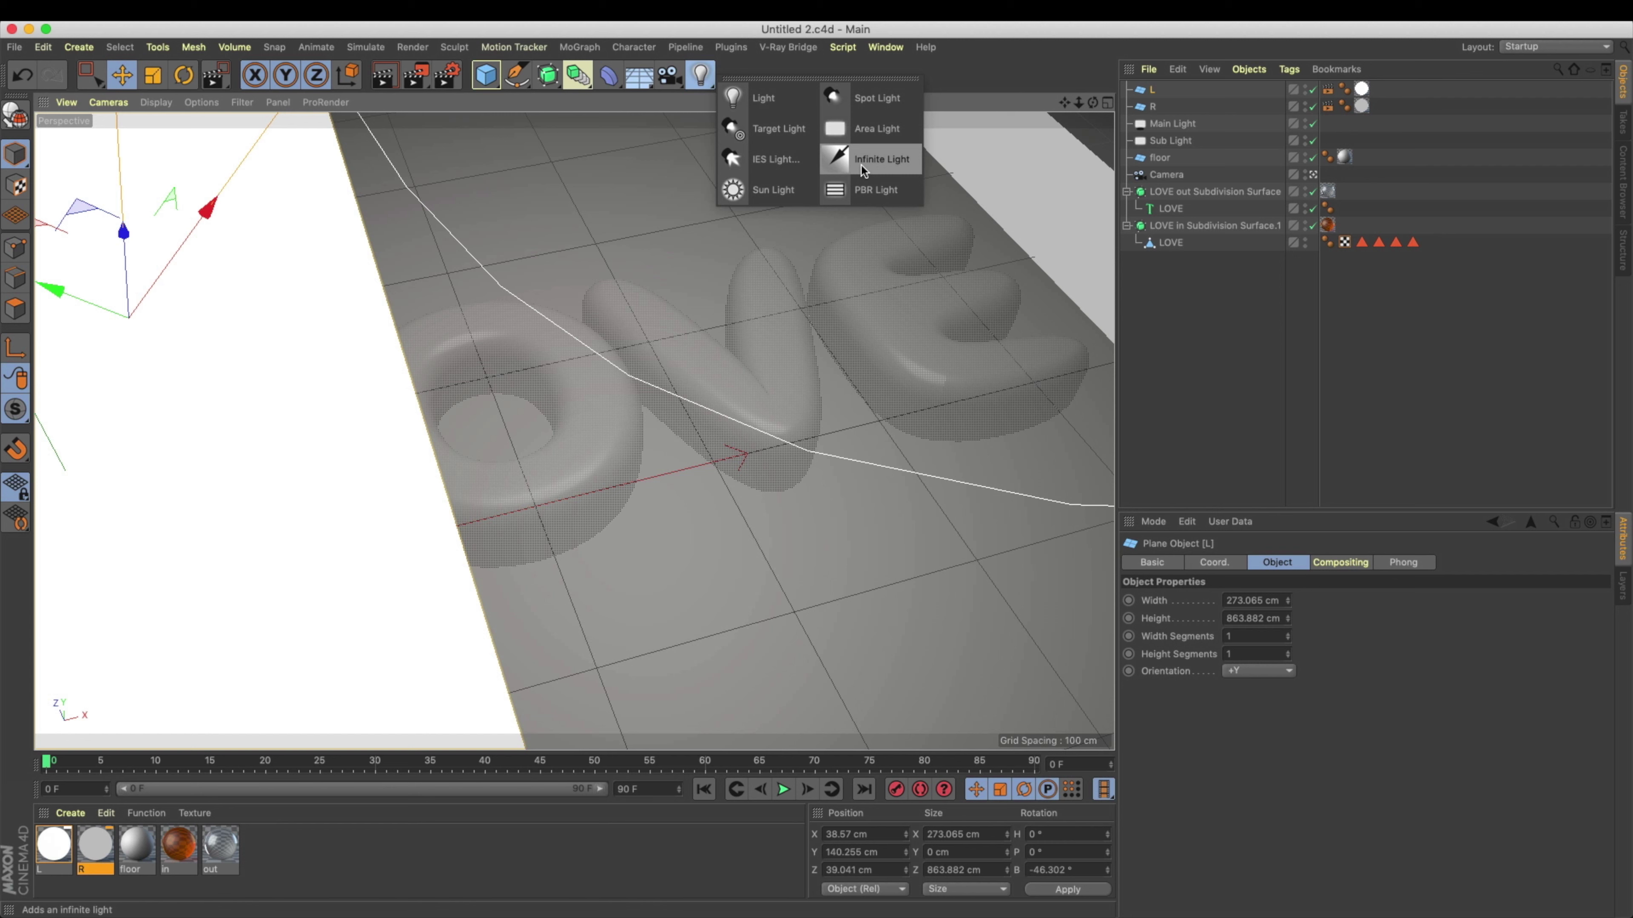
click(861, 166)
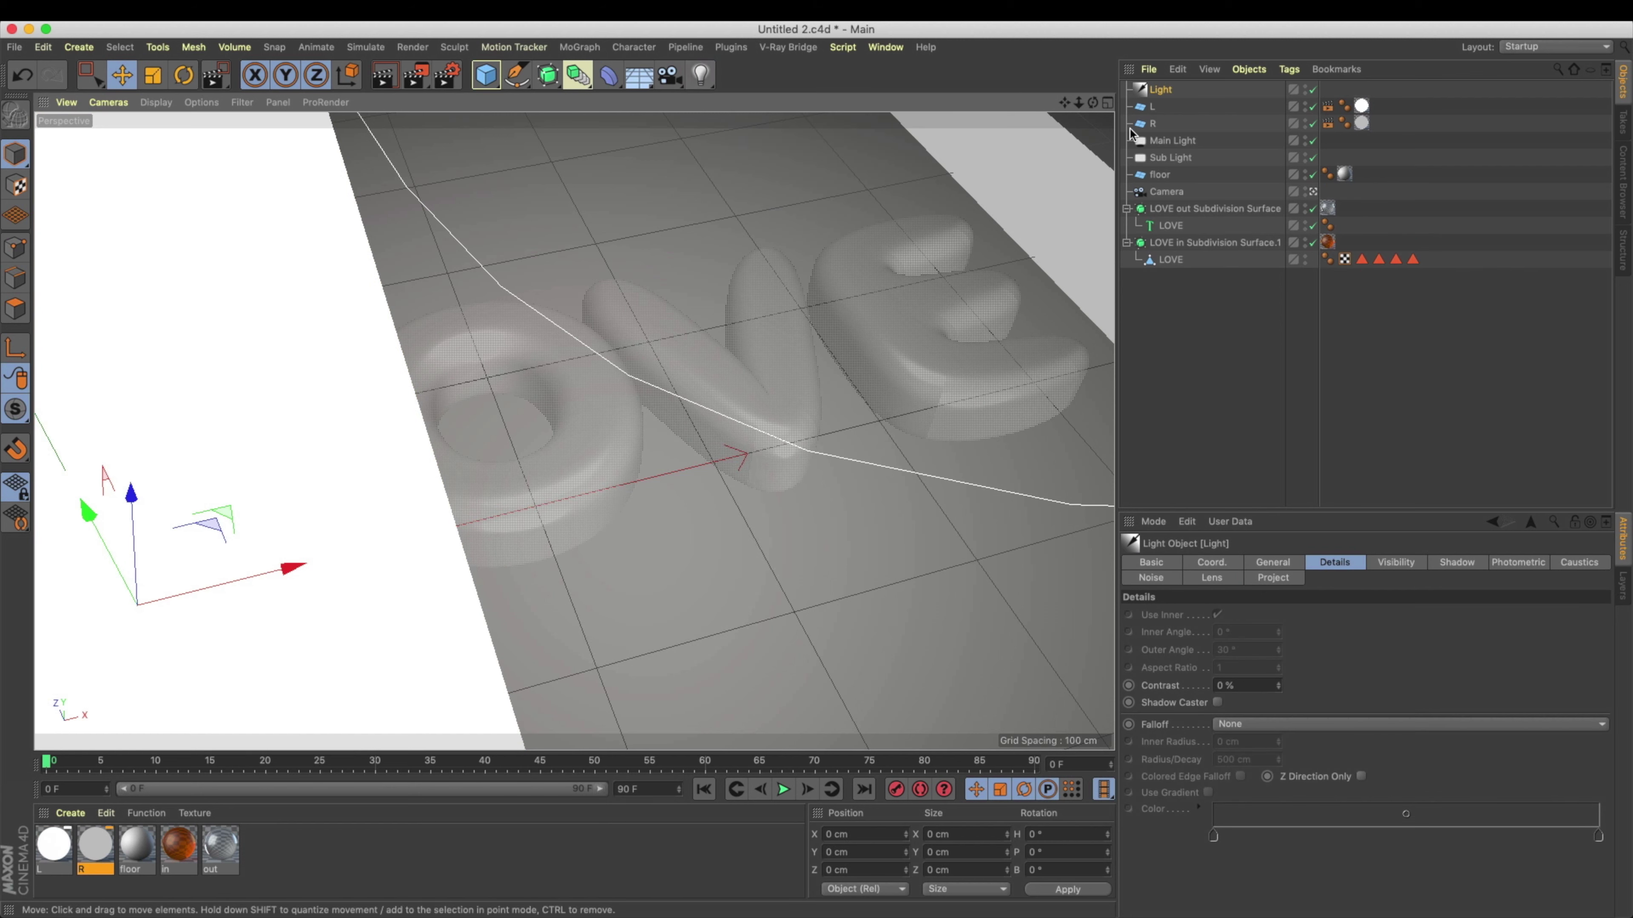
double_click(1157, 90)
text(Global)
key(Return)
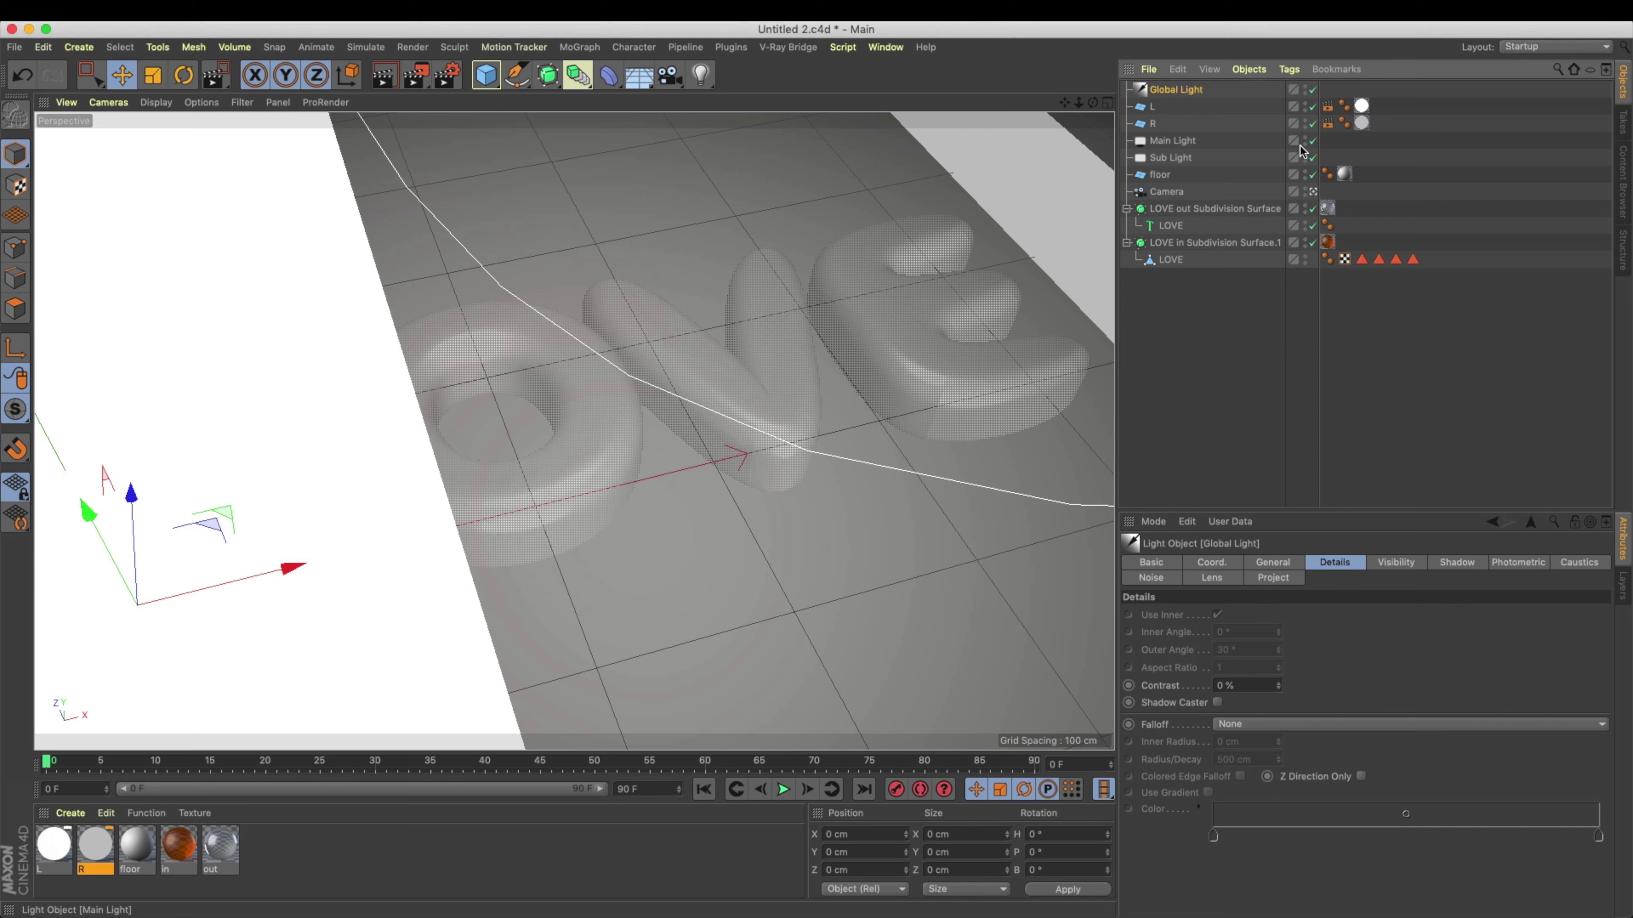
Step: Turn off the Global Light's specular and set its intensity to 50%
click(1272, 562)
drag(1332, 747, 1488, 785)
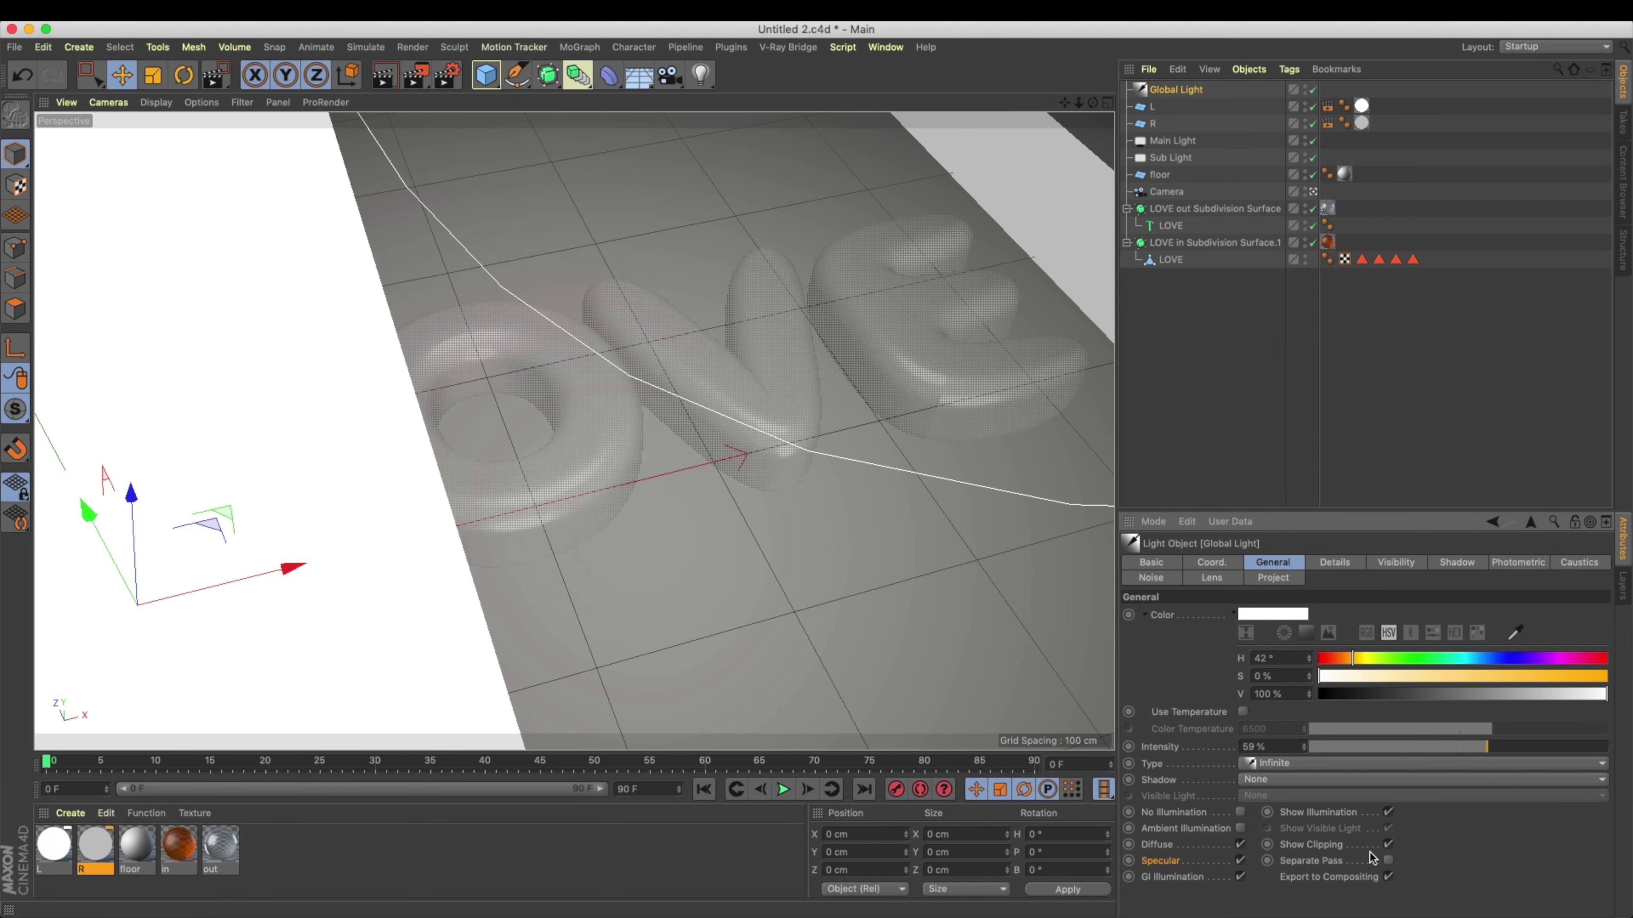
click(1240, 861)
drag(1272, 752, 1134, 751)
text(50)
key(Return)
Step: Tint the Global Light cyan with hue 186° and saturation 47%, and test-render a region over the letter E
click(1455, 679)
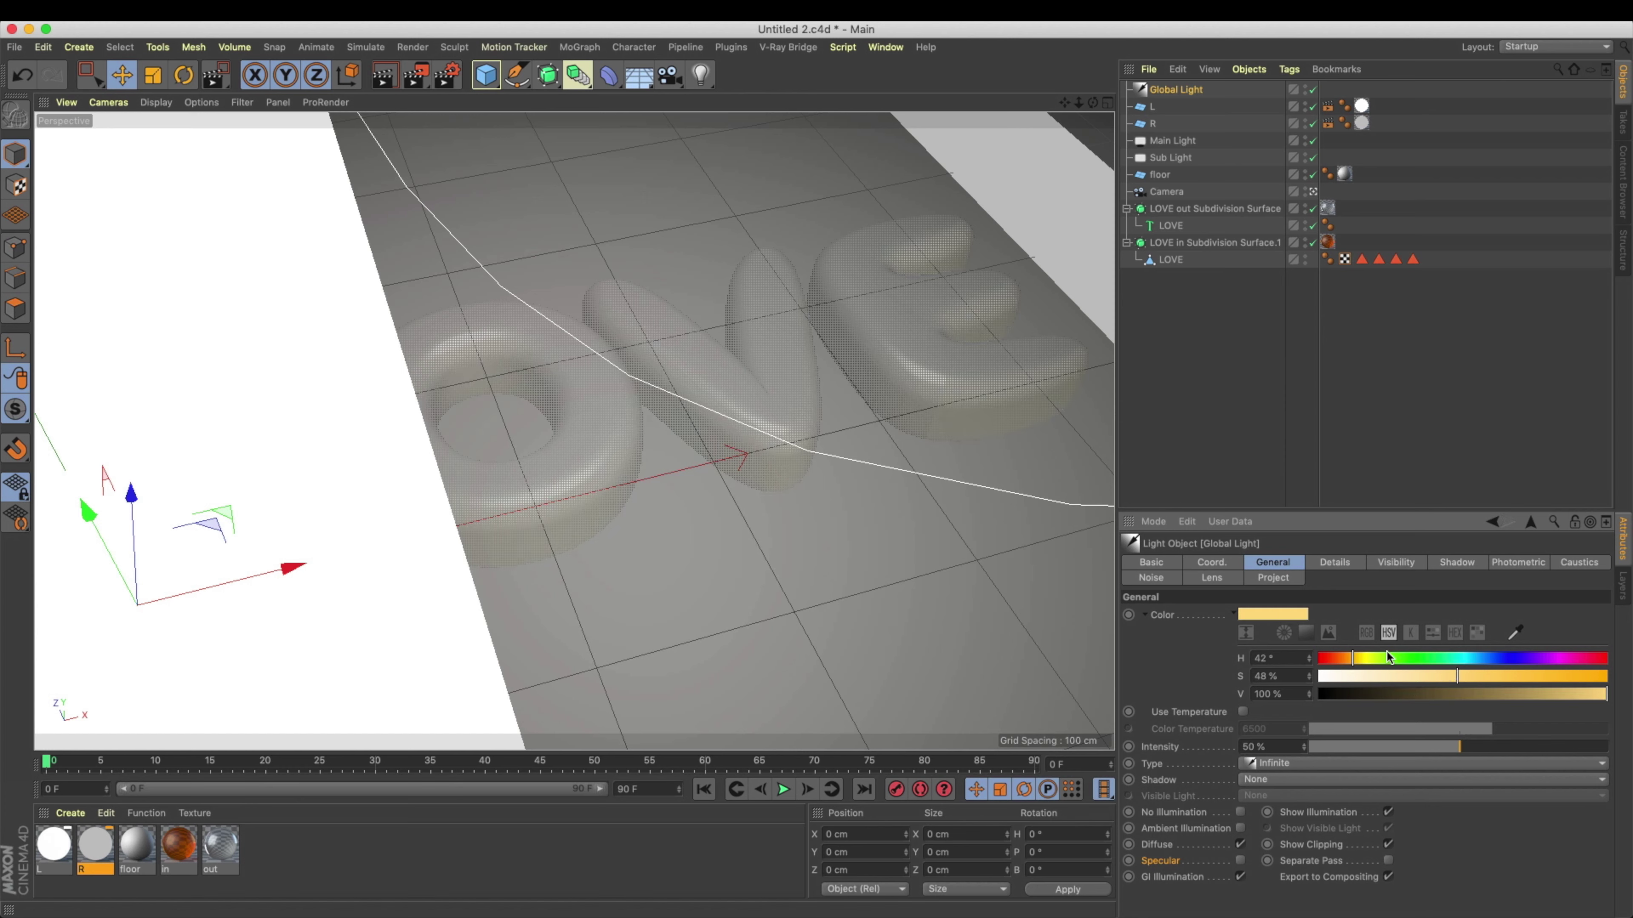
click(1348, 659)
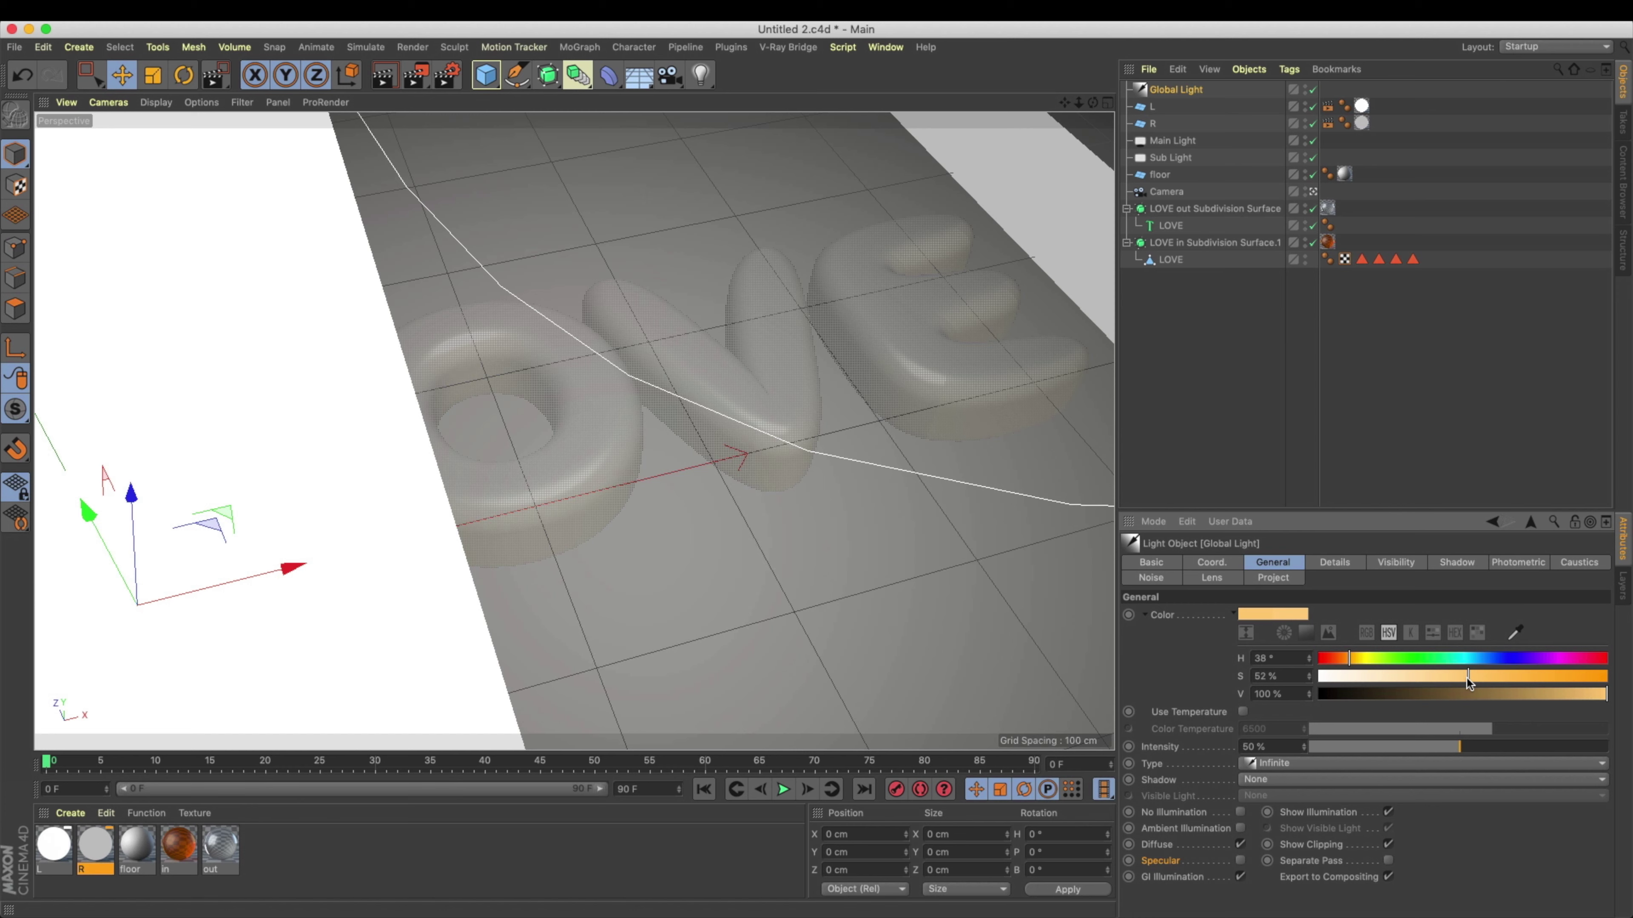
drag(1364, 664, 1468, 671)
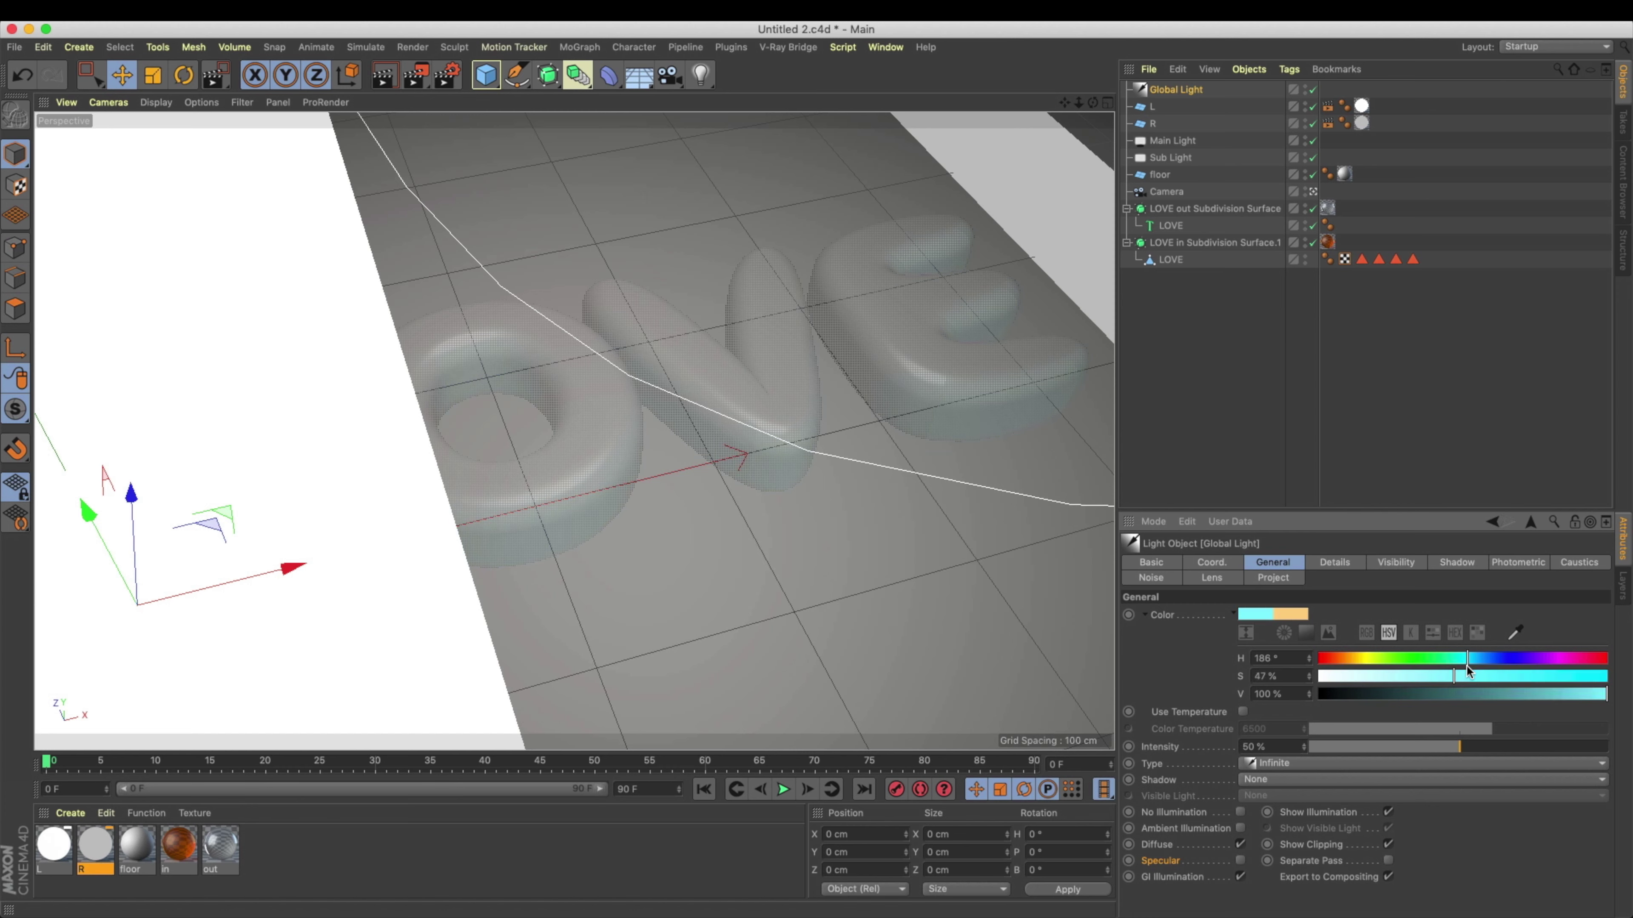
click(423, 80)
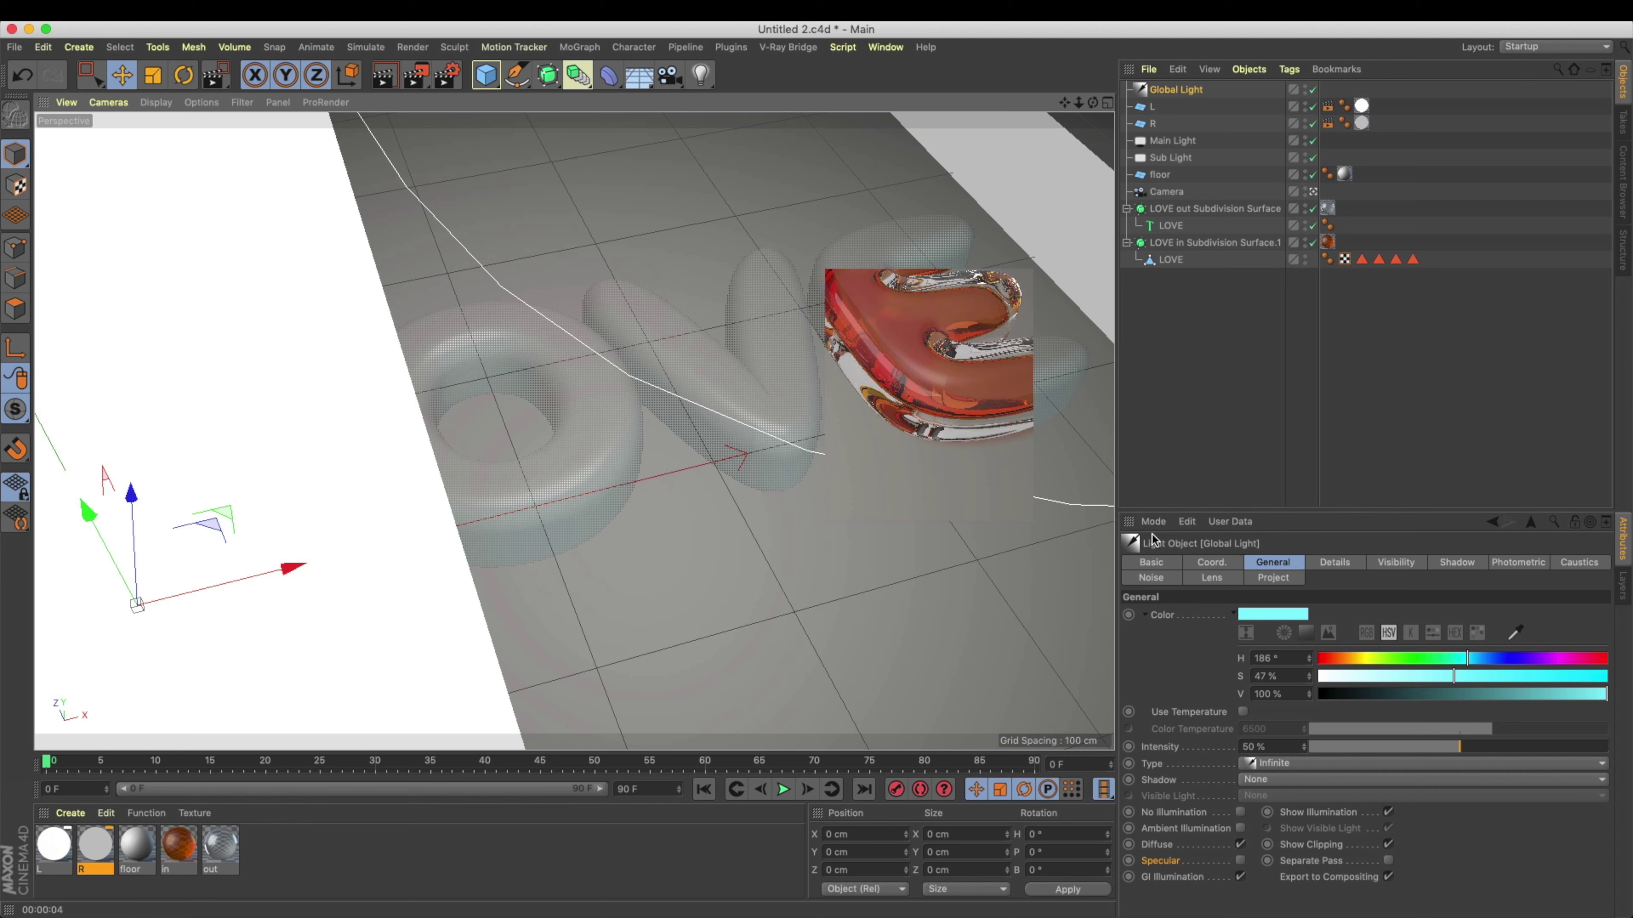
Step: Change the Global Light's hue to 308° for a pink tint and test-render a region over the lower part of the O
drag(1479, 666, 1565, 662)
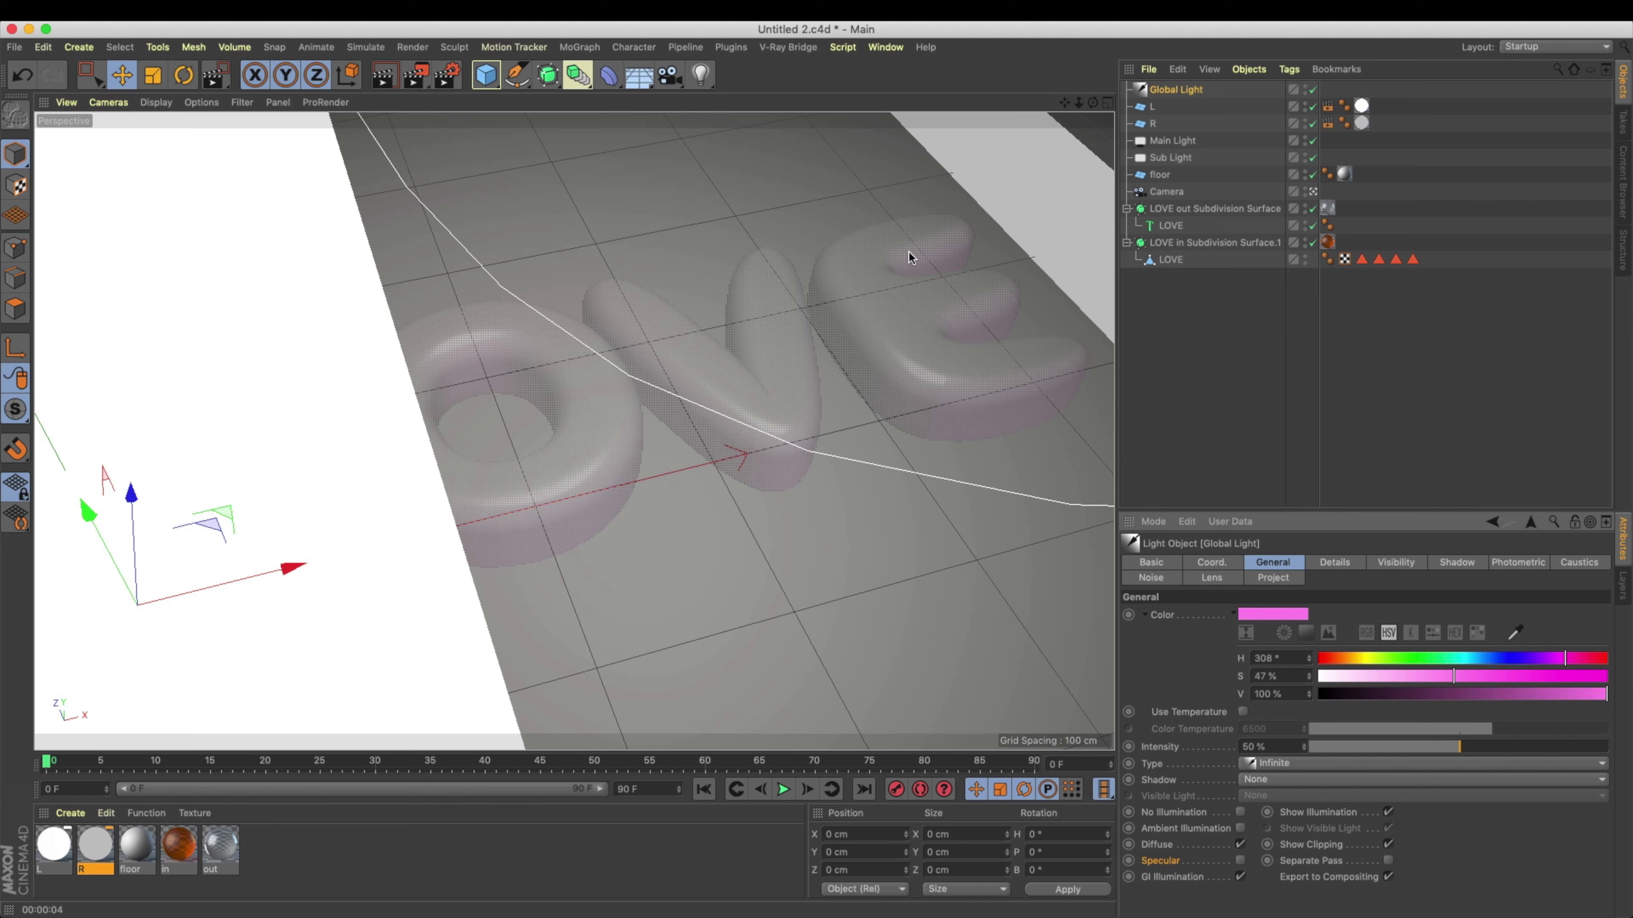
click(421, 78)
click(489, 98)
drag(515, 452, 720, 689)
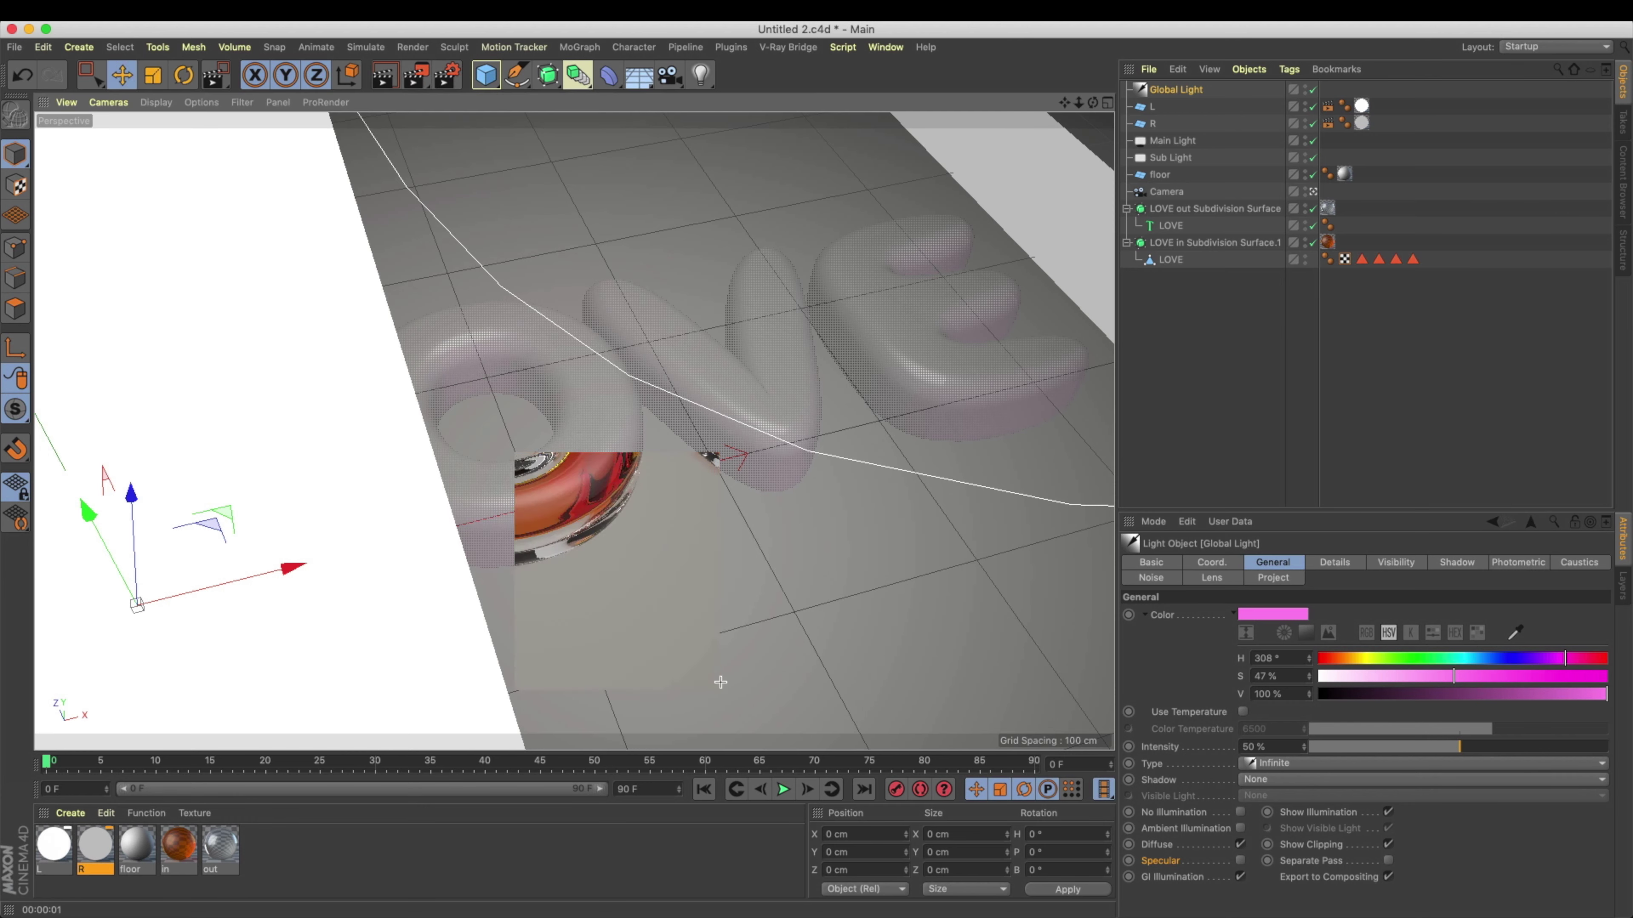
Step: Render the scene to the Picture Viewer and compare the new render with the previous one in the history
click(415, 75)
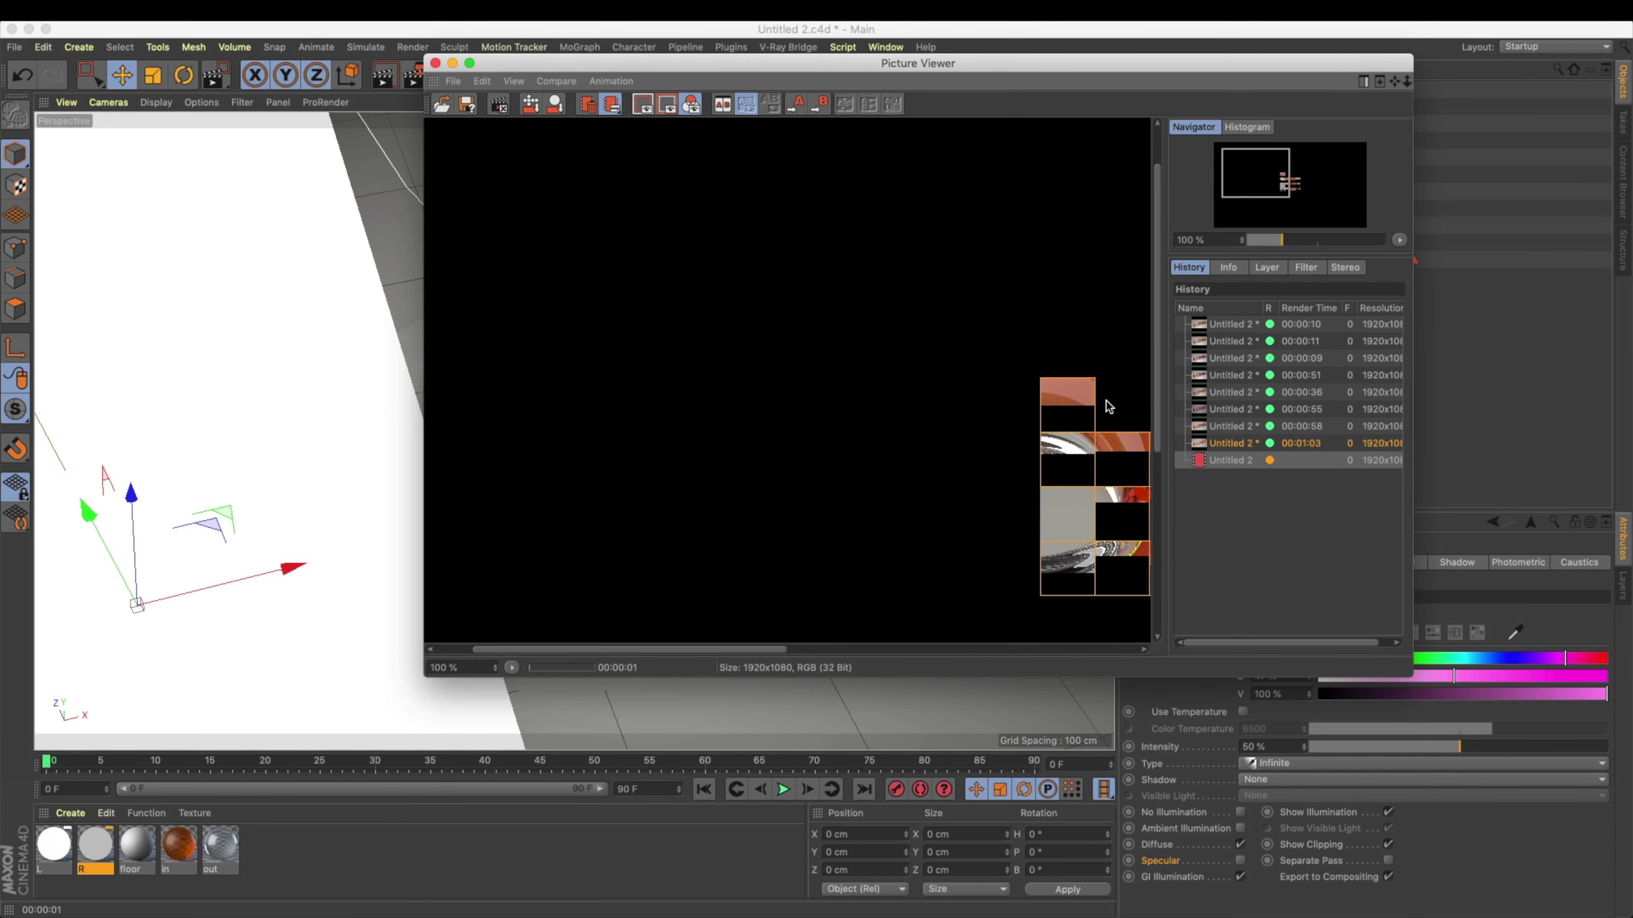
scroll(1106, 401, down, 2)
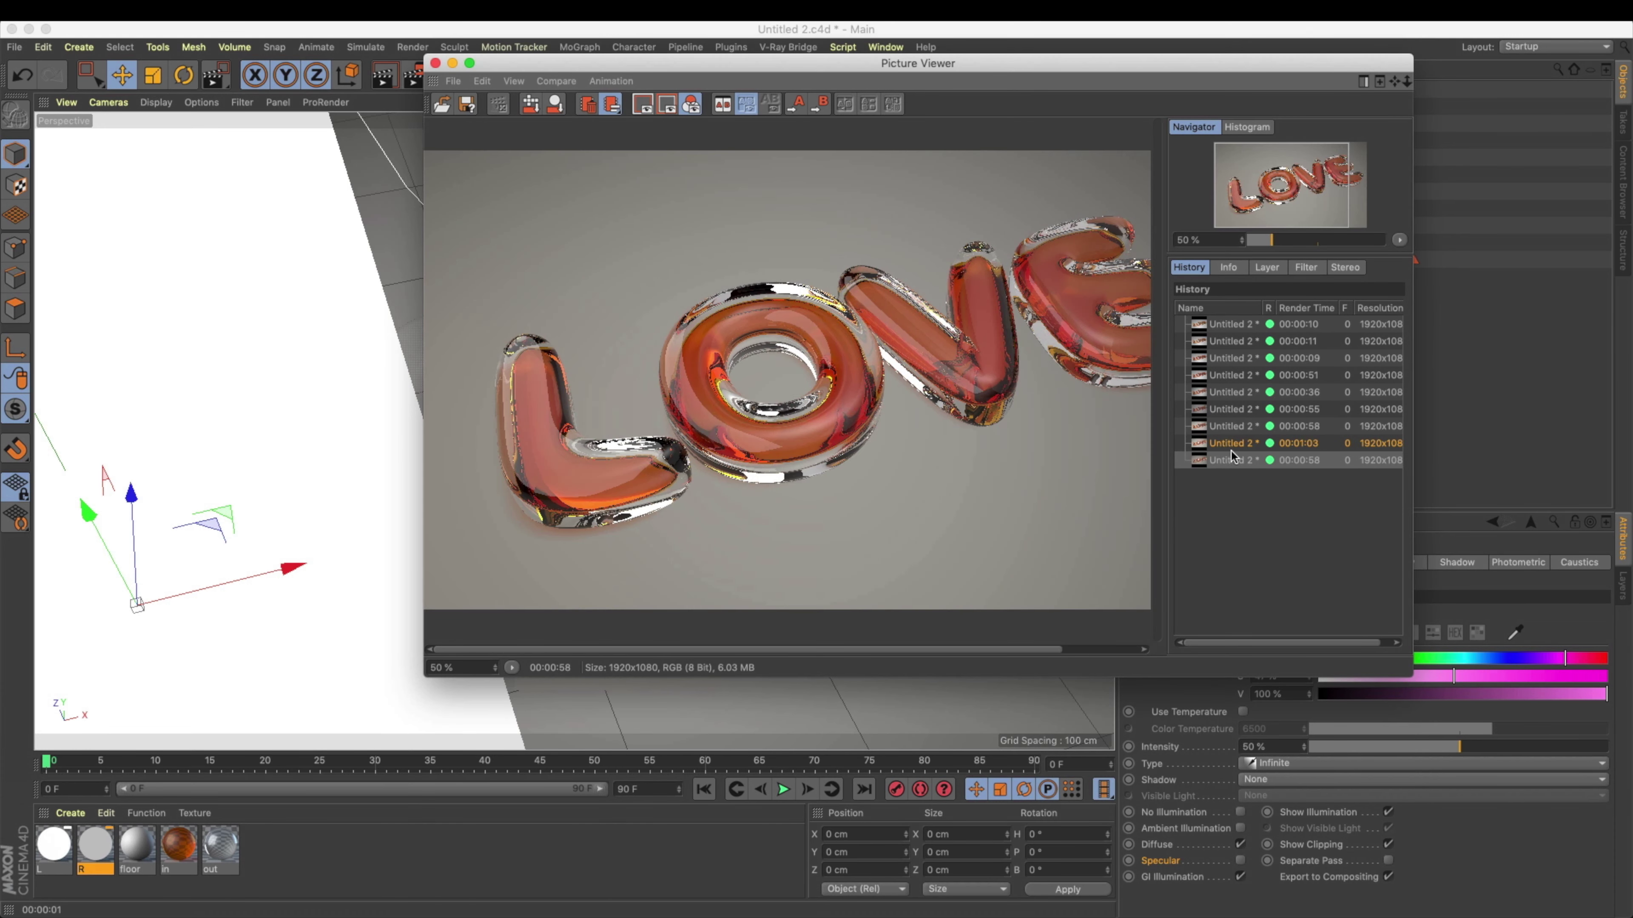
click(1227, 447)
click(1229, 464)
click(1227, 446)
click(1223, 461)
click(1221, 444)
click(1210, 462)
key(super+w)
Step: Hide the L and R planes in the viewport and save the project
click(1281, 401)
click(339, 401)
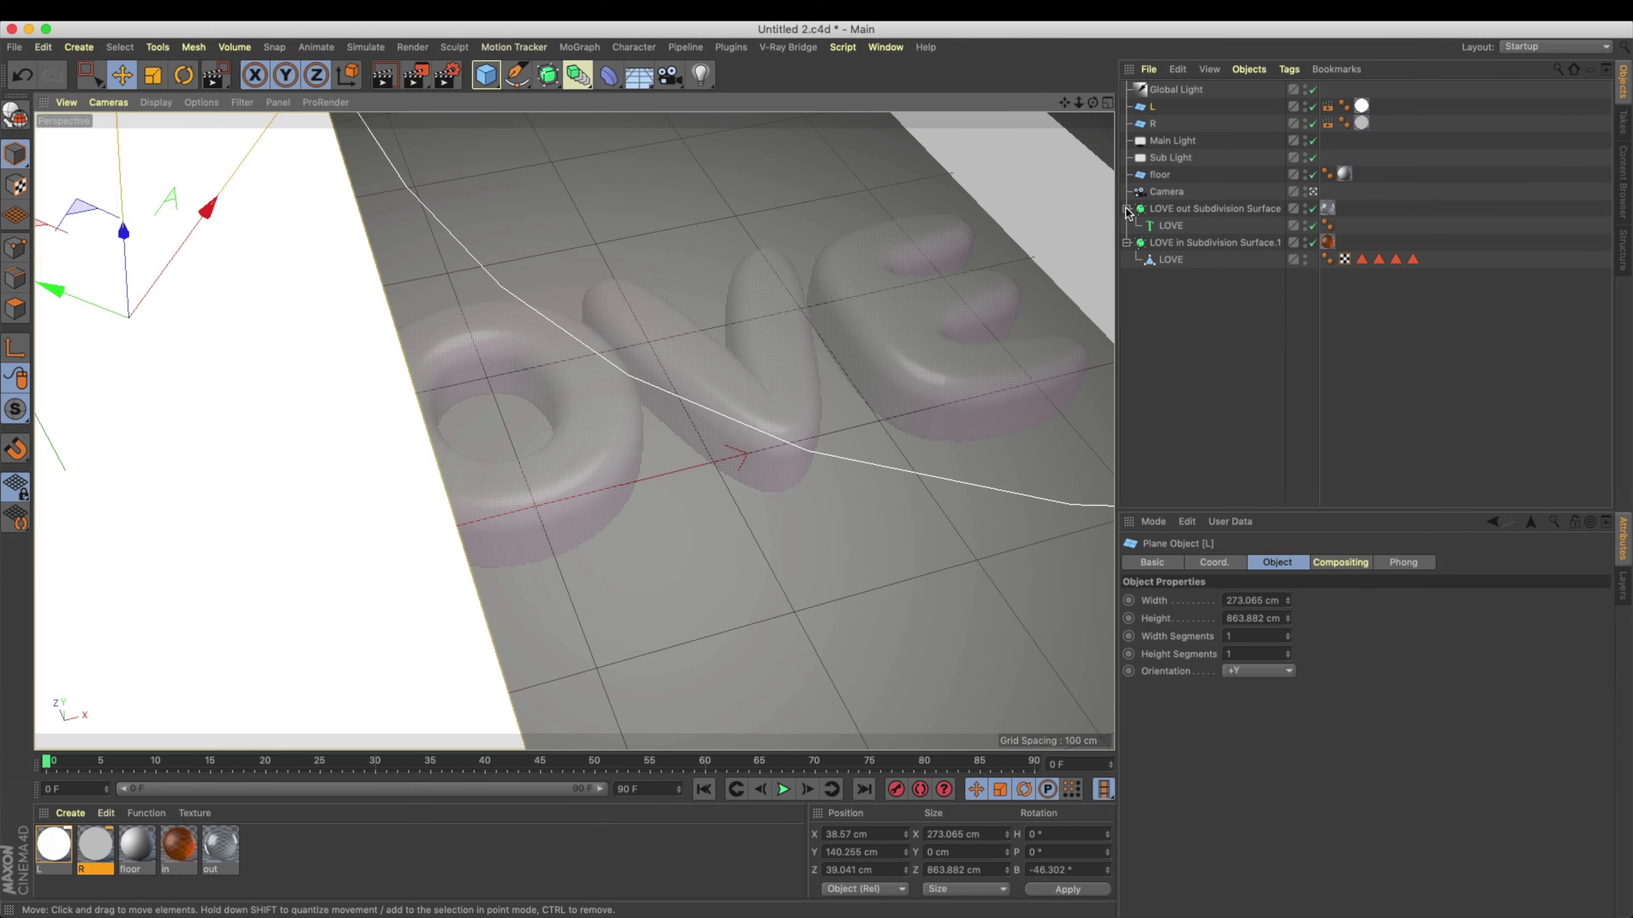
click(1306, 104)
click(1305, 104)
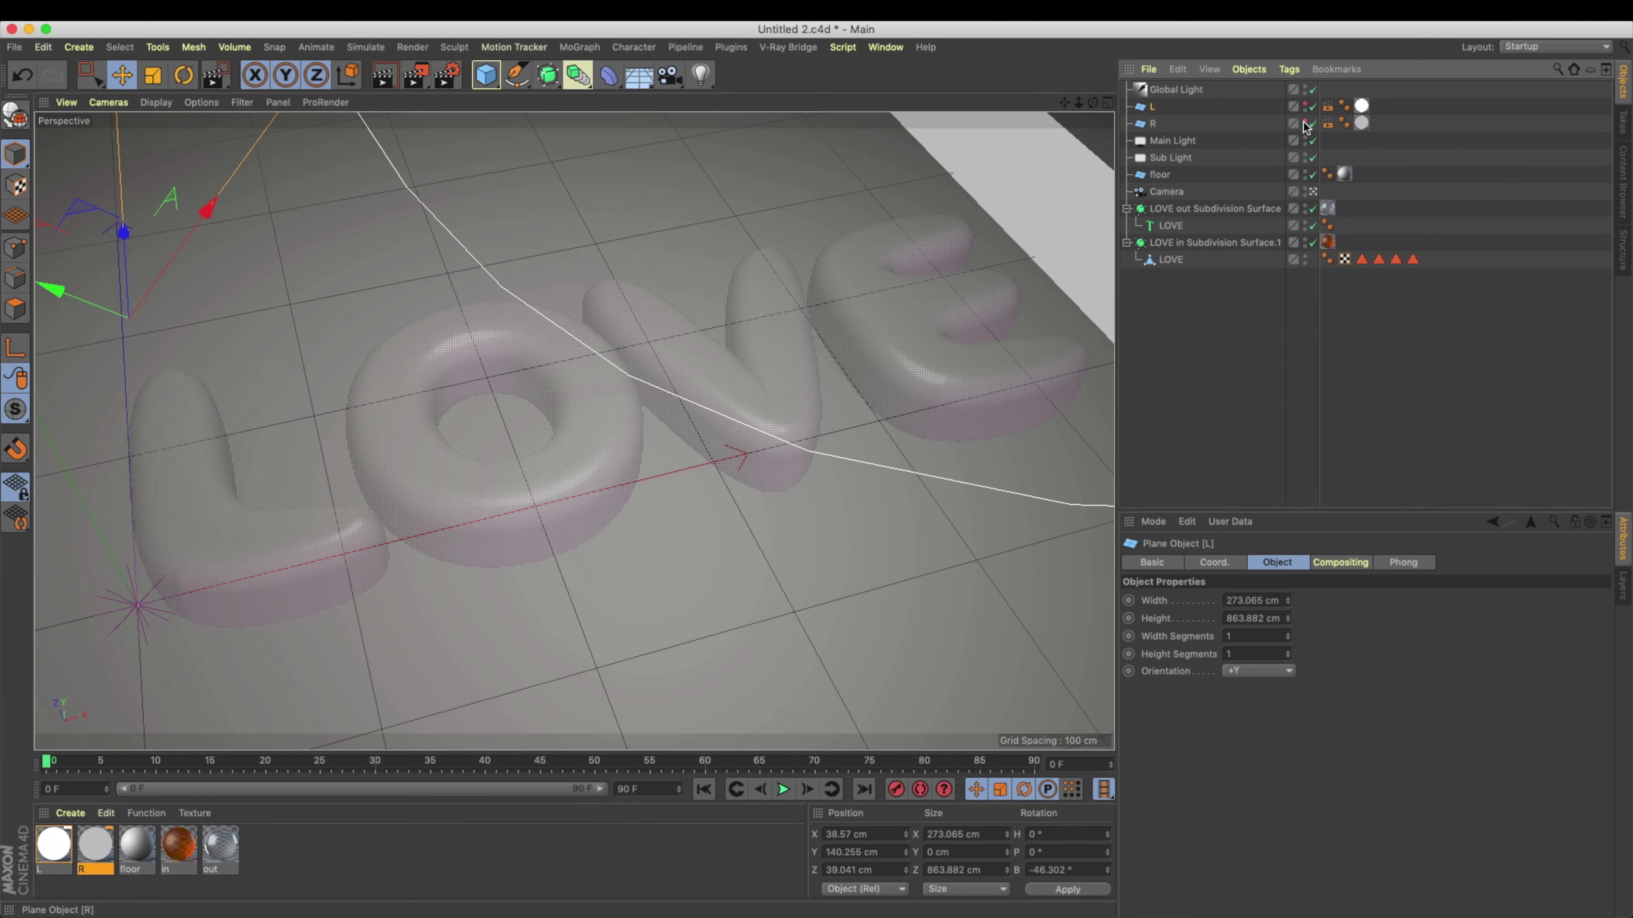
click(1305, 124)
key(super+s)
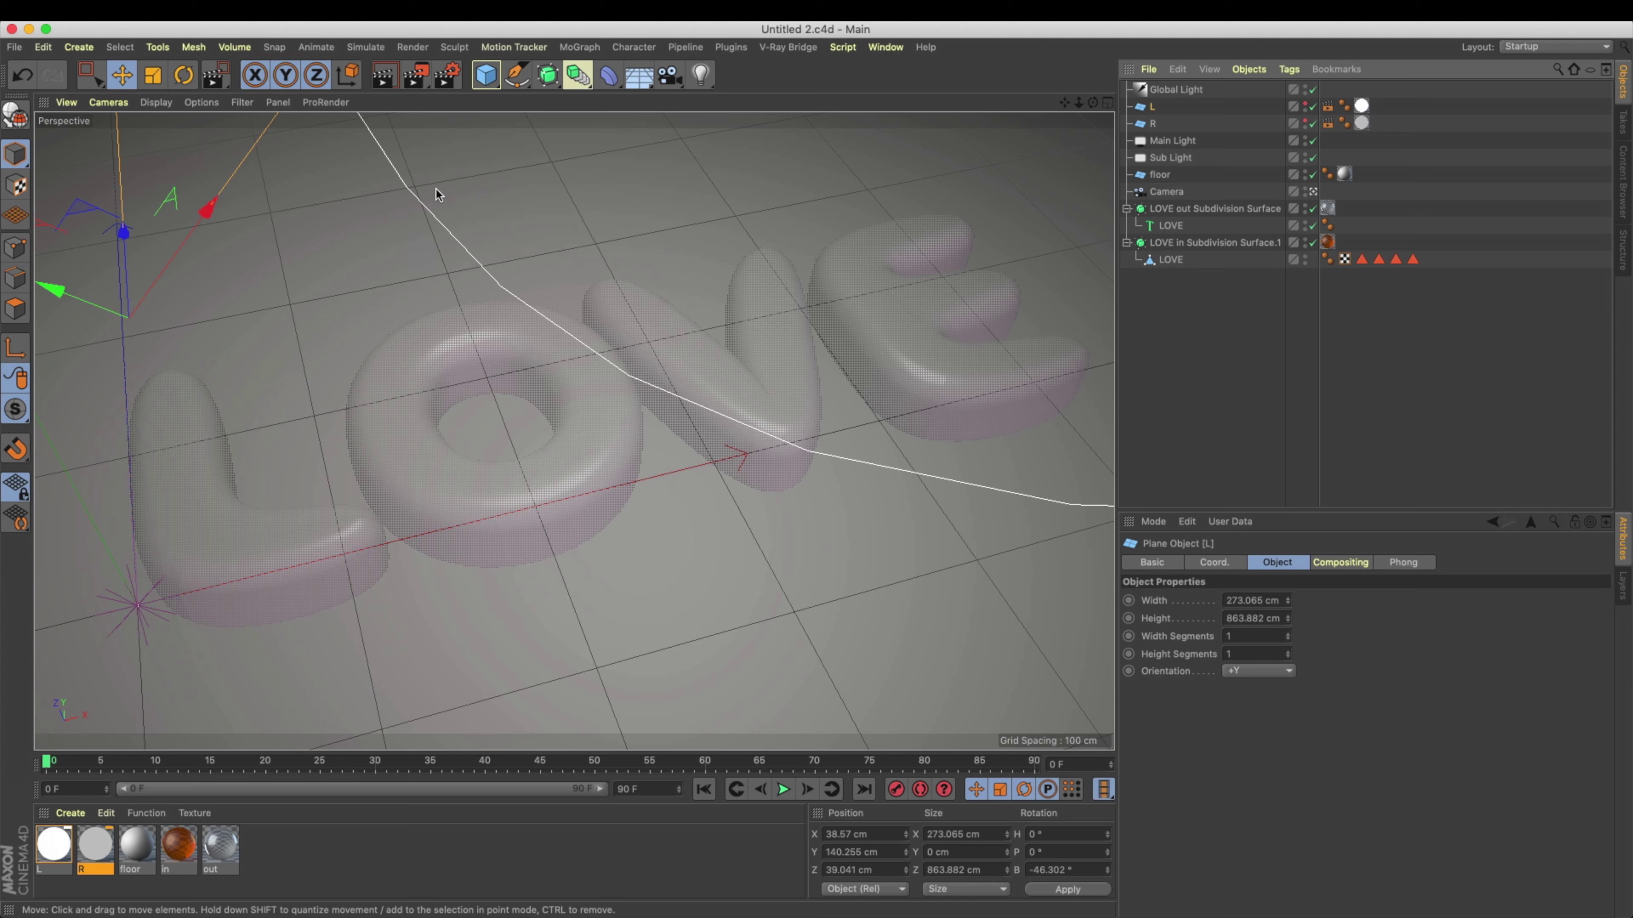
Step: Open the render settings and the Picture Viewer, and arrange the two windows next to each other
click(447, 74)
drag(647, 84, 945, 294)
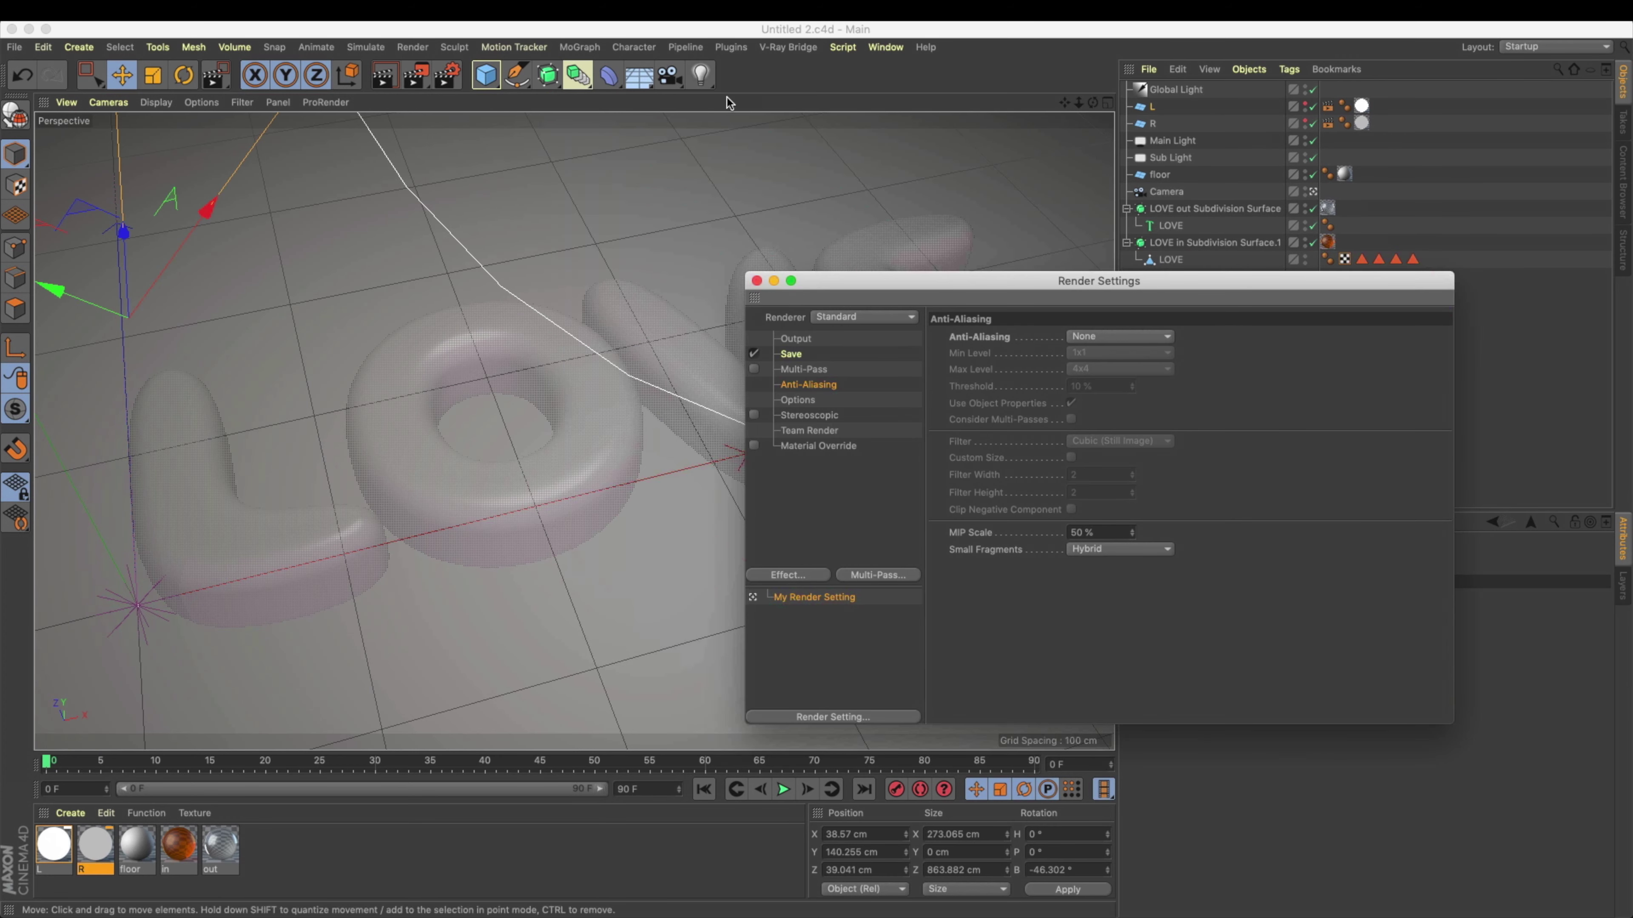
click(885, 47)
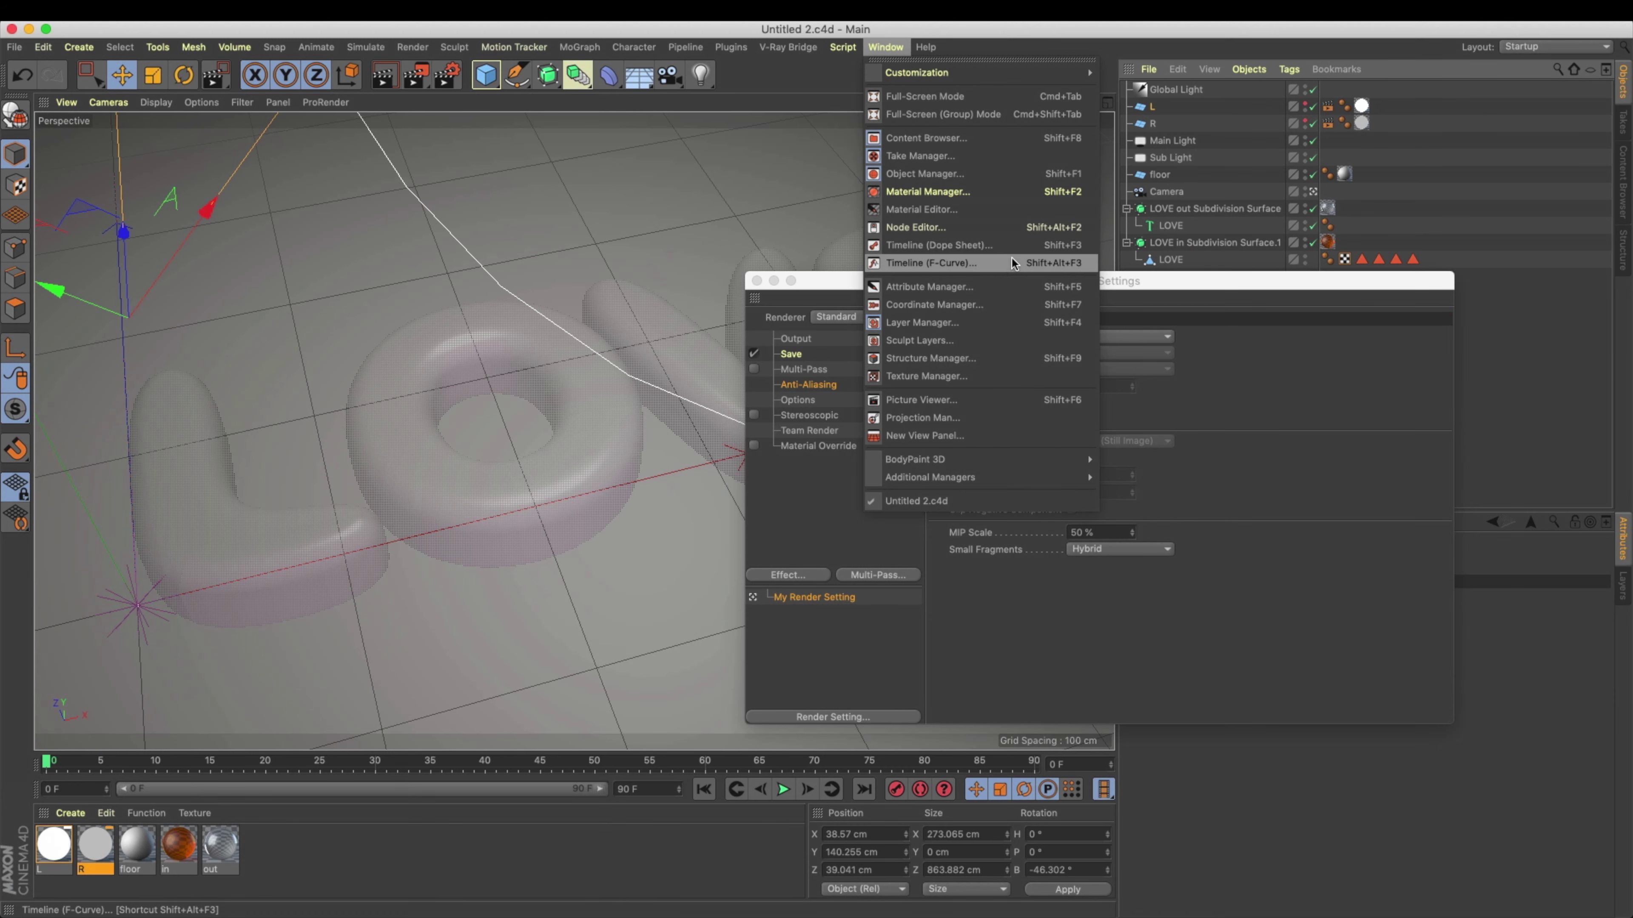
click(995, 400)
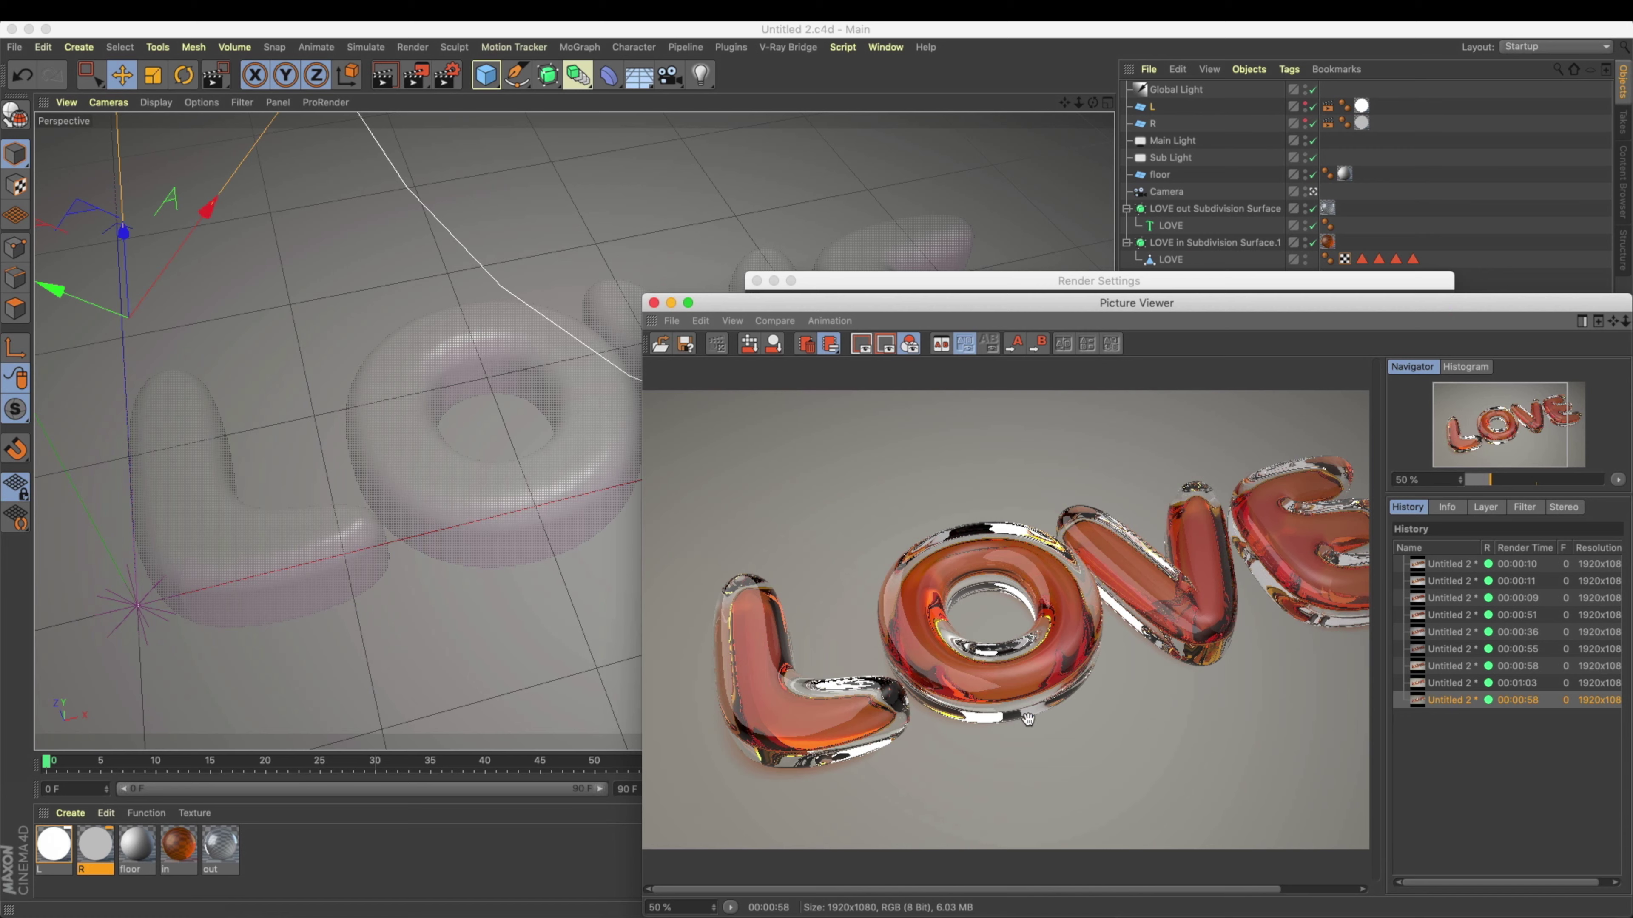
drag(1049, 315, 559, 316)
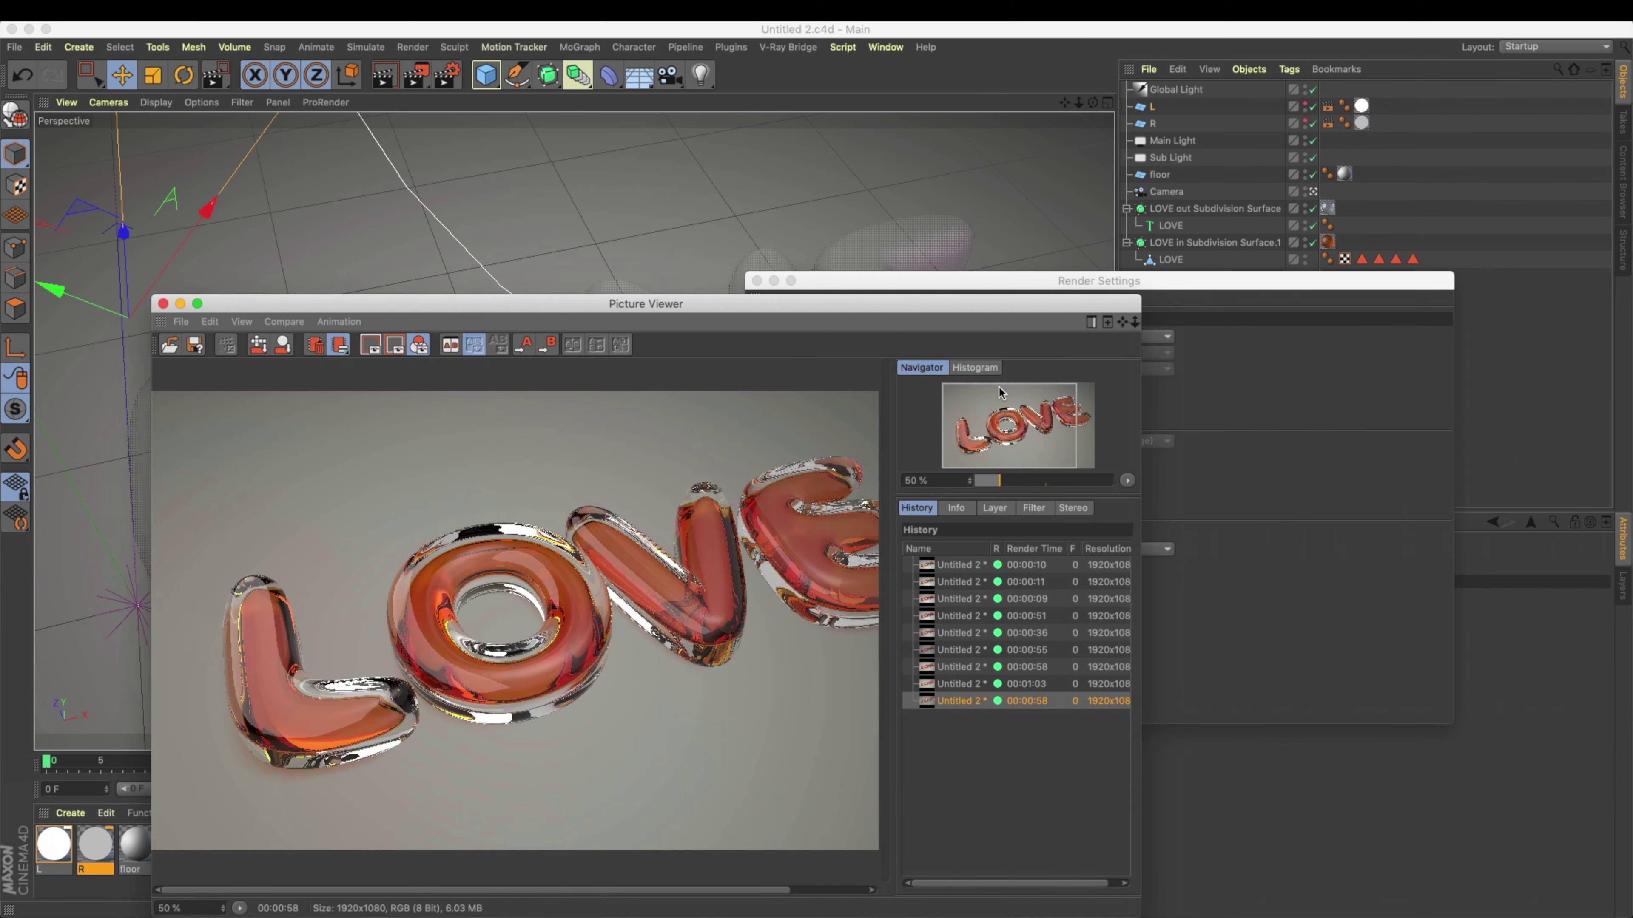
click(1242, 473)
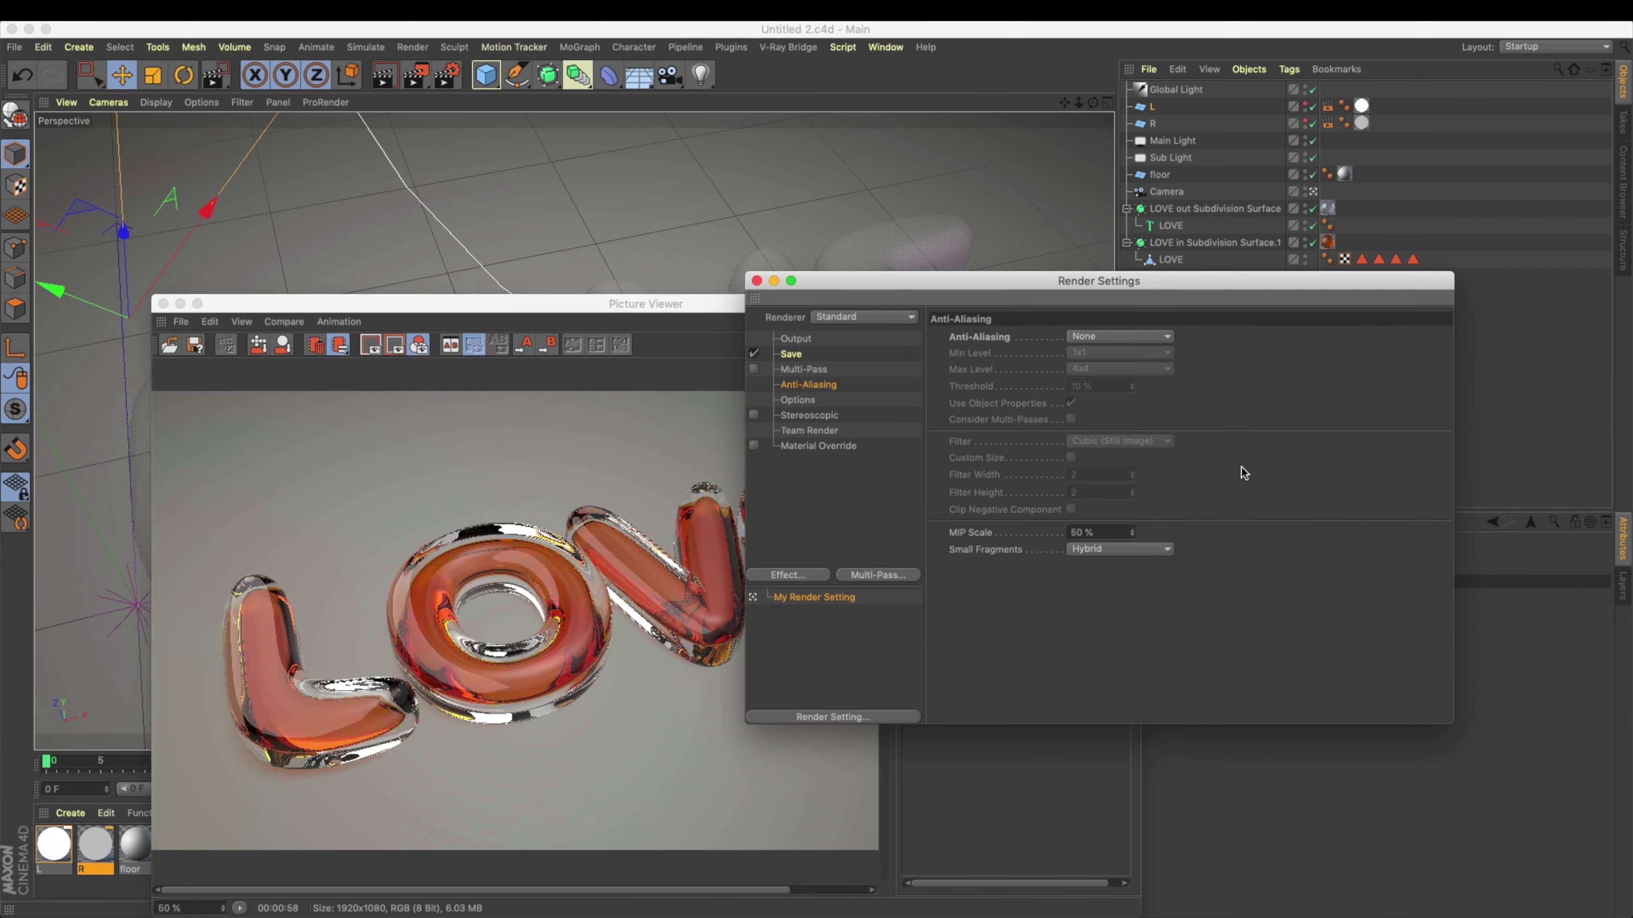
Step: Add the Ambient Occlusion effect to the render settings
click(786, 572)
click(868, 480)
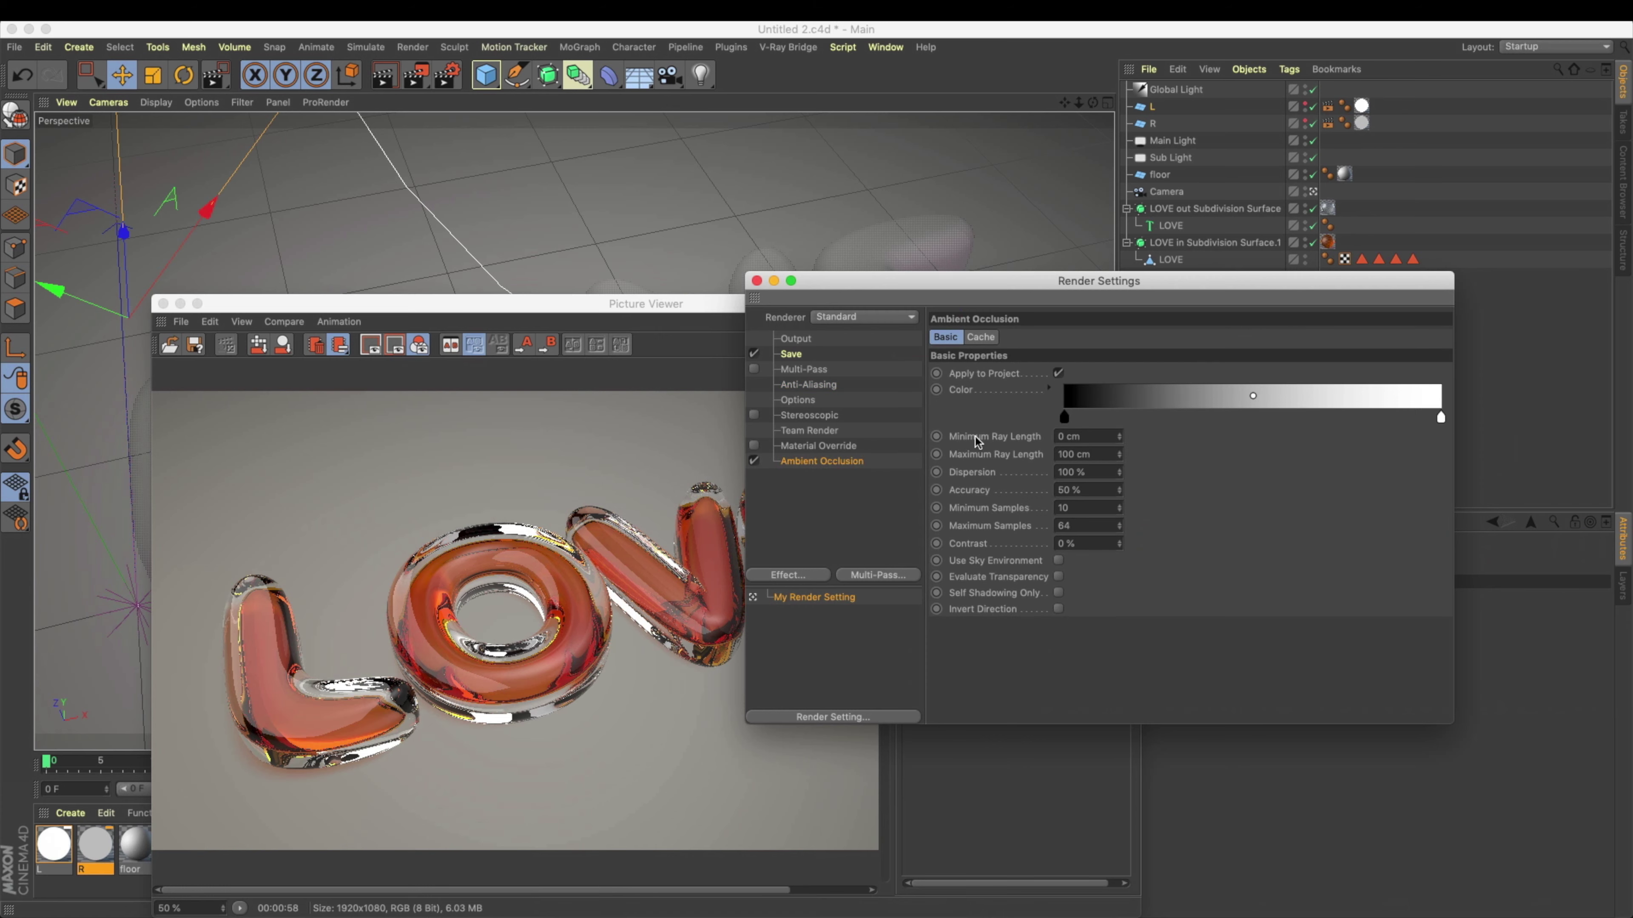
click(1057, 490)
click(1298, 518)
Step: Test-render the ambient occlusion in the Picture Viewer, examine the letter O up close, and stop the render
drag(630, 306, 783, 208)
click(424, 80)
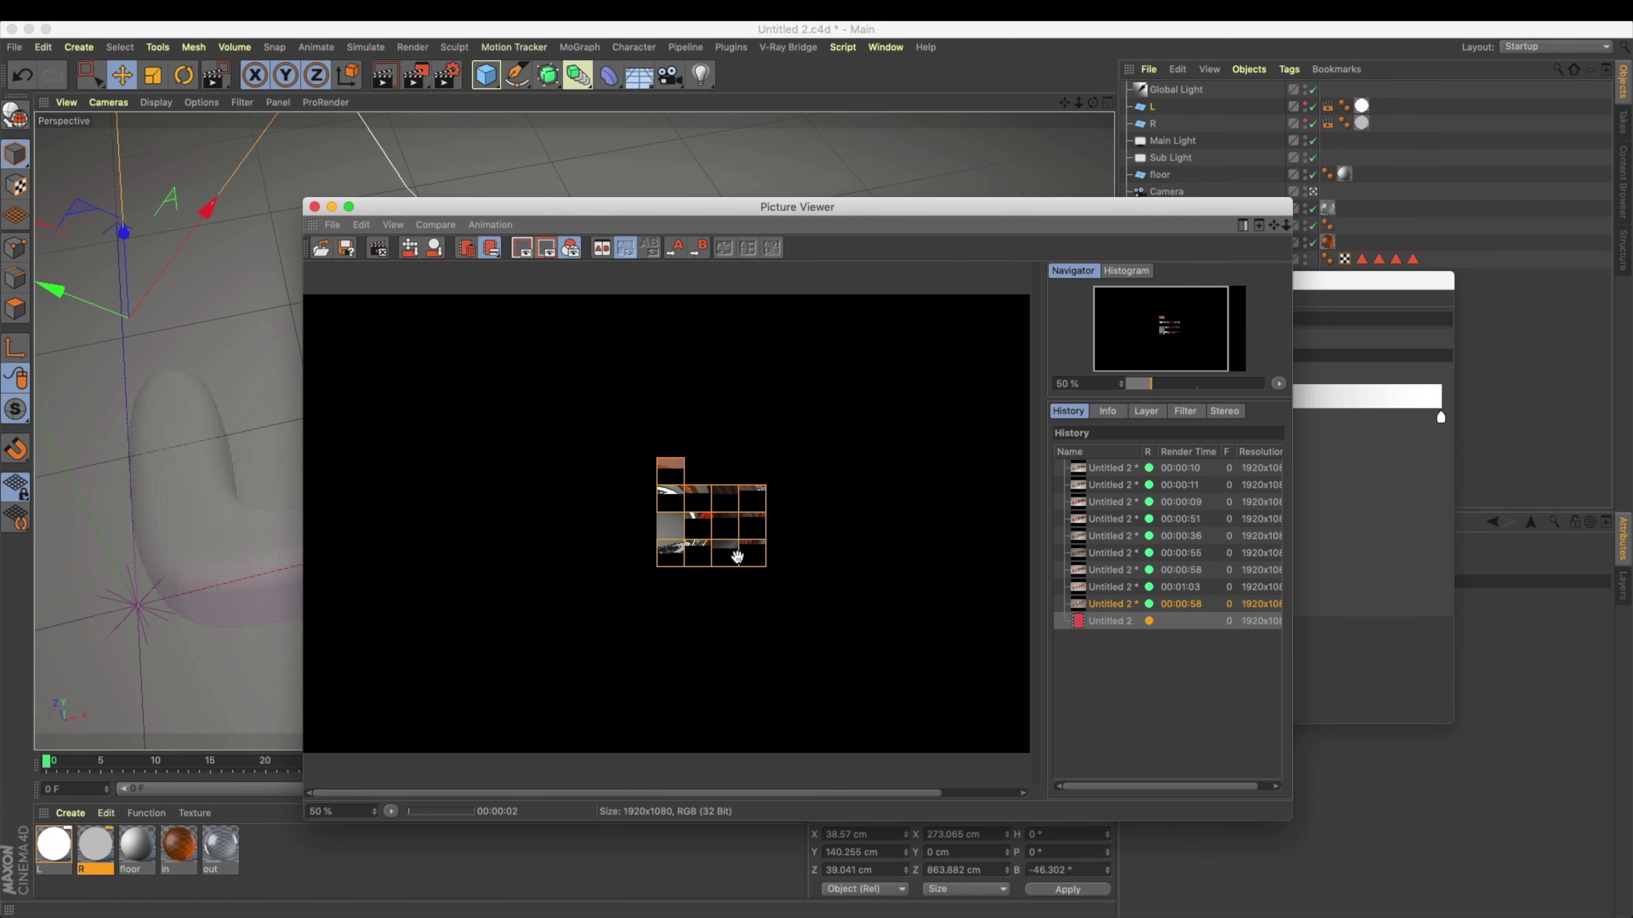
scroll(737, 557, up, 5)
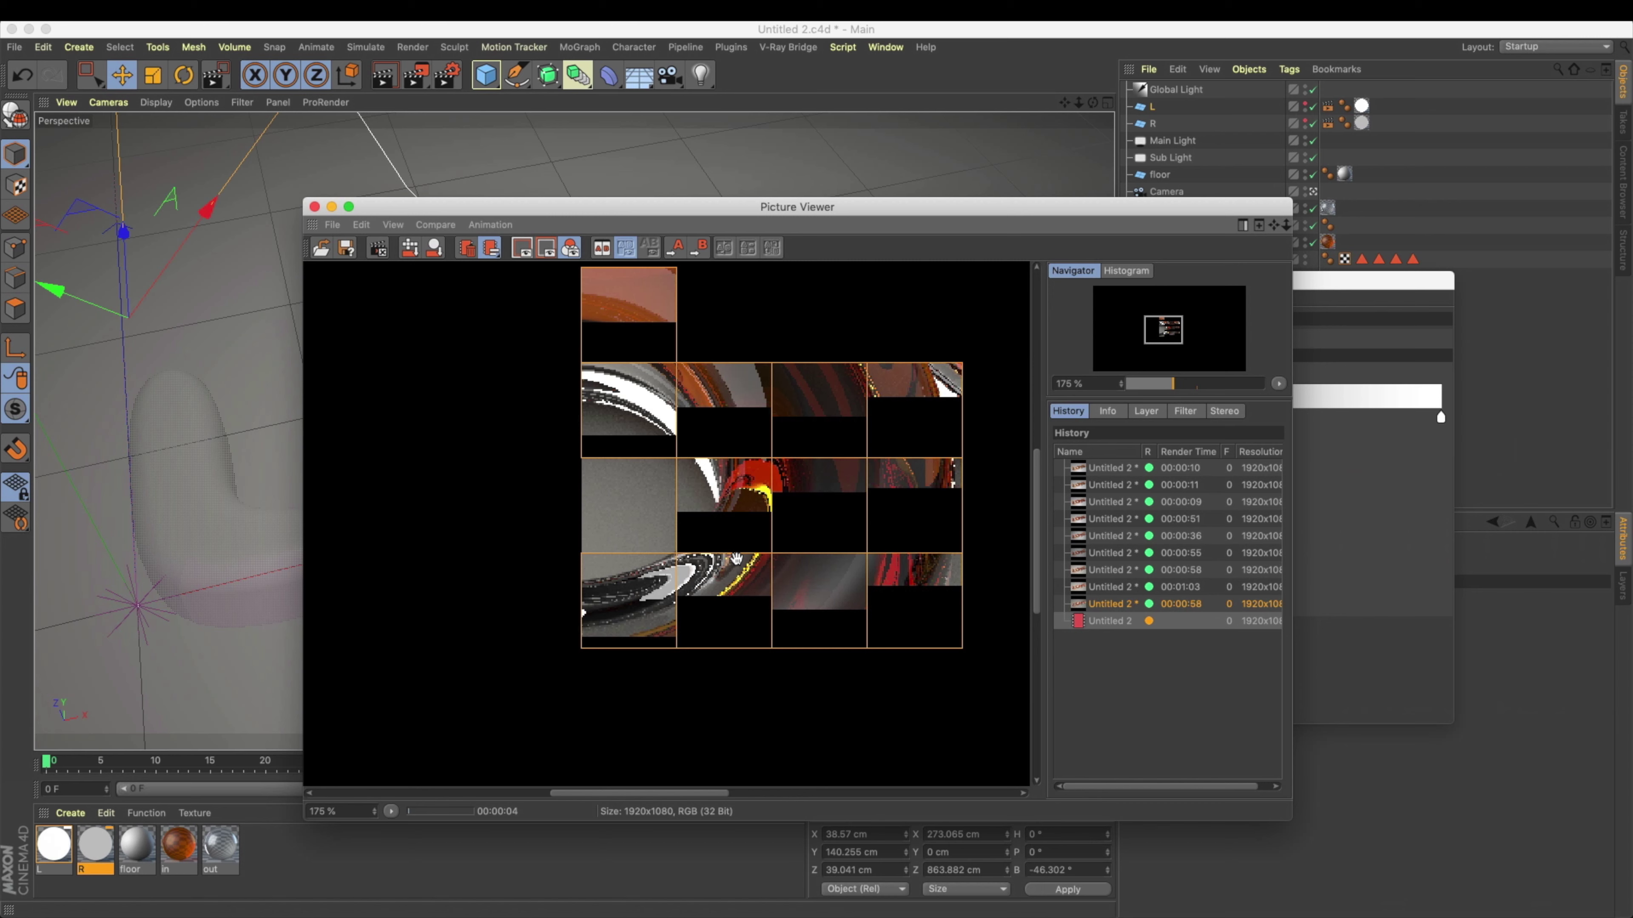
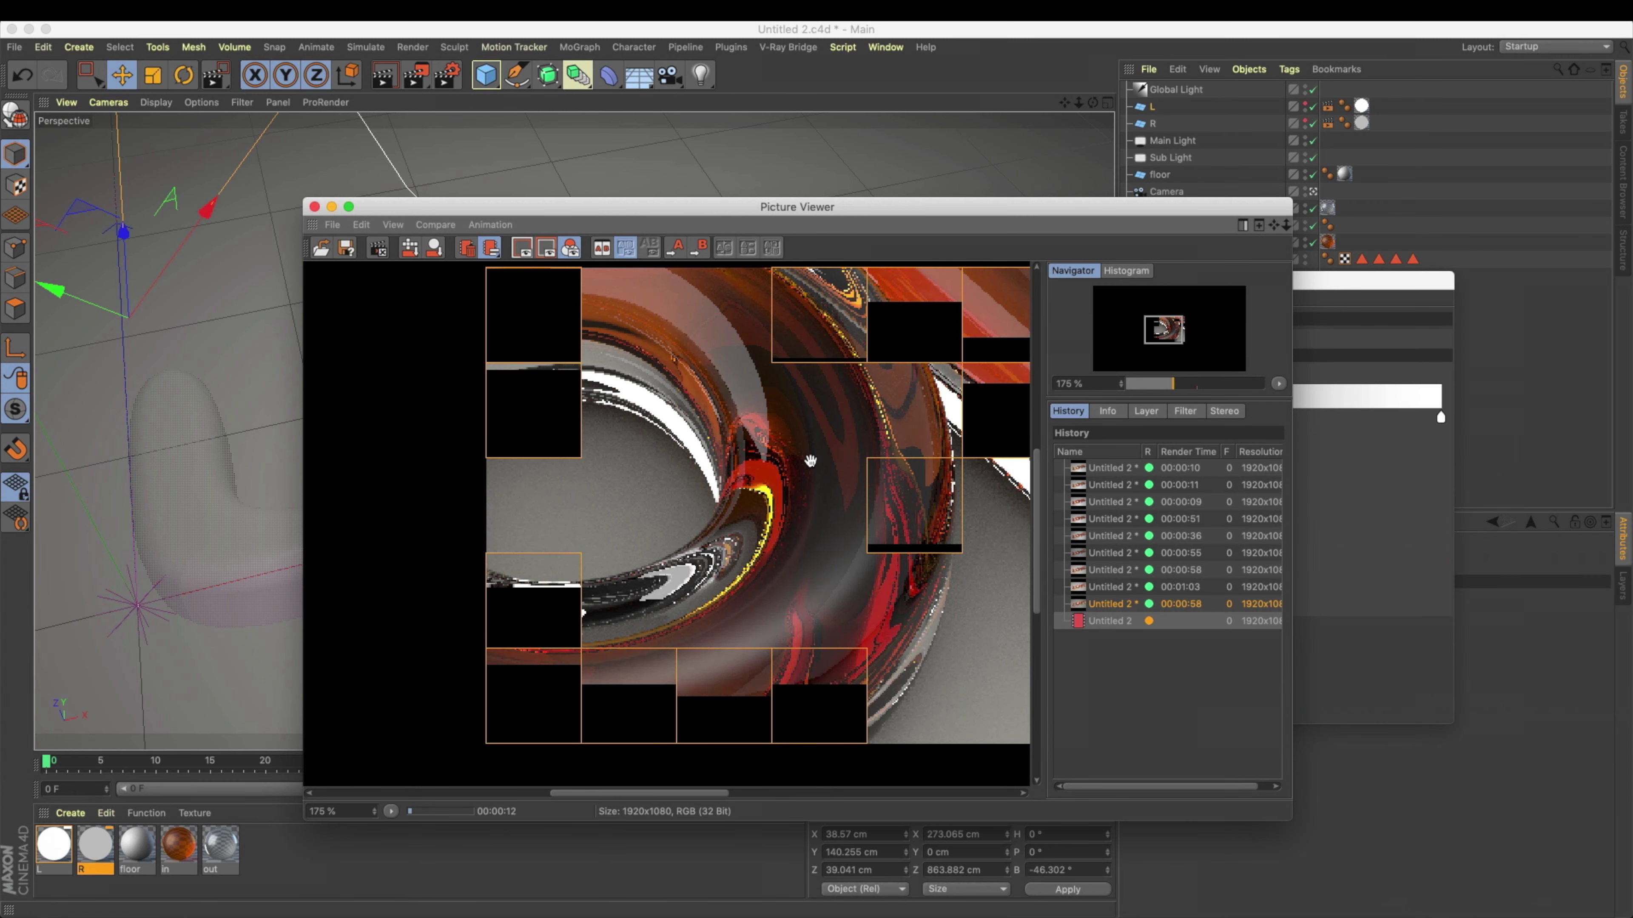
key(shift+r)
click(945, 315)
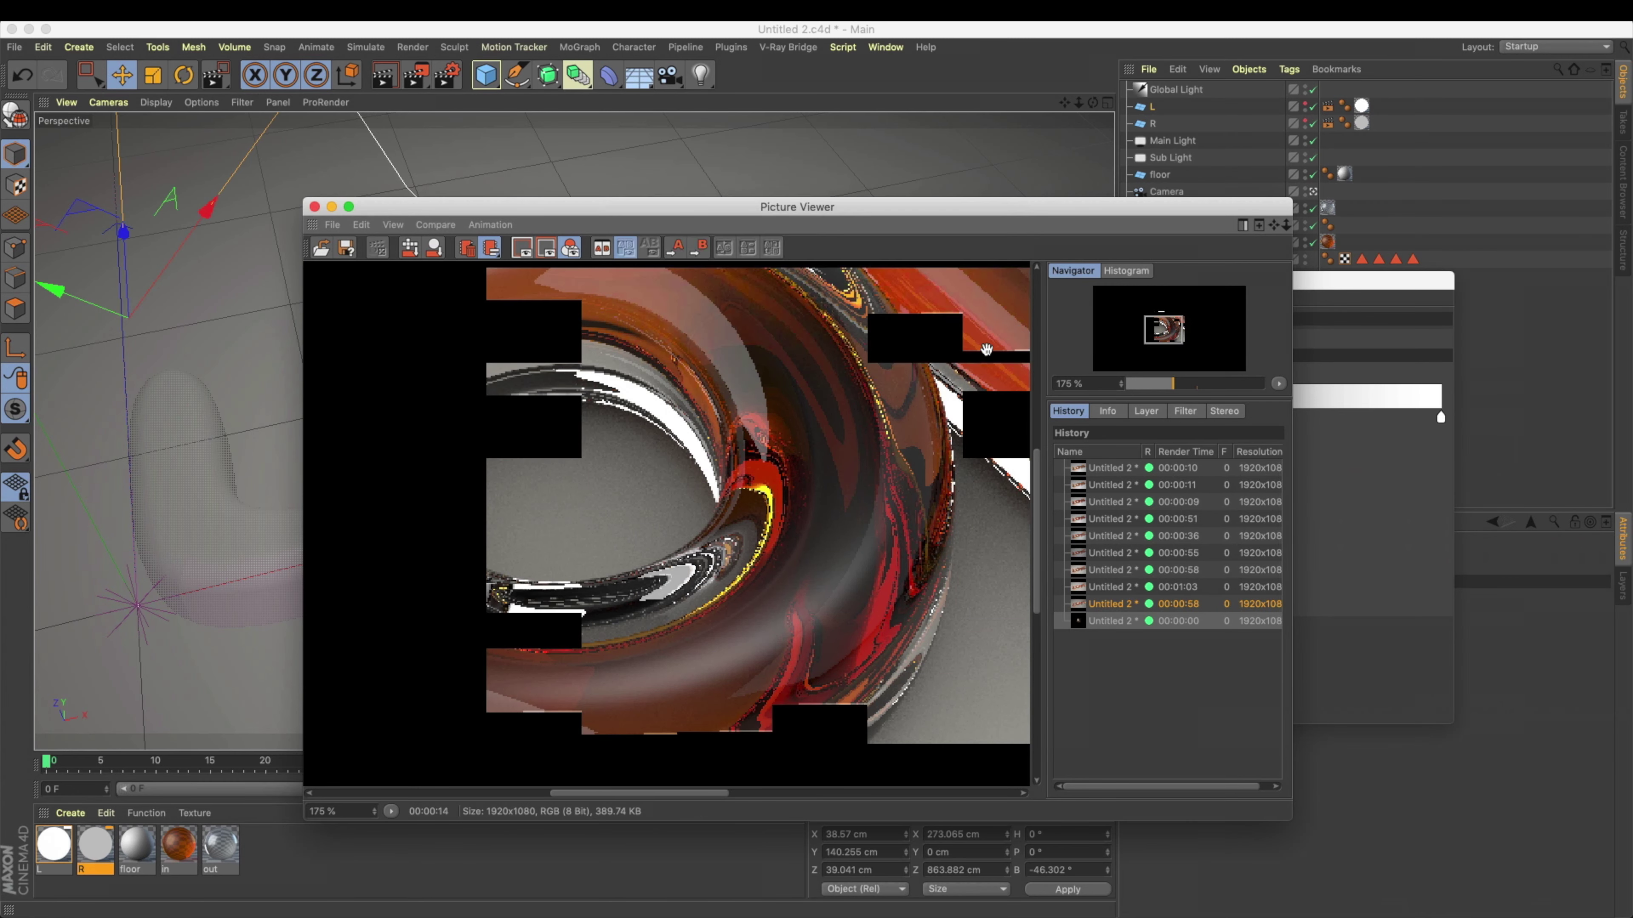
Step: Set the Ambient Occlusion accuracy to 100 % and its maximum samples to 128
key(ctrl+b)
drag(1087, 491, 1005, 493)
text(100)
key(Tab)
key(Tab)
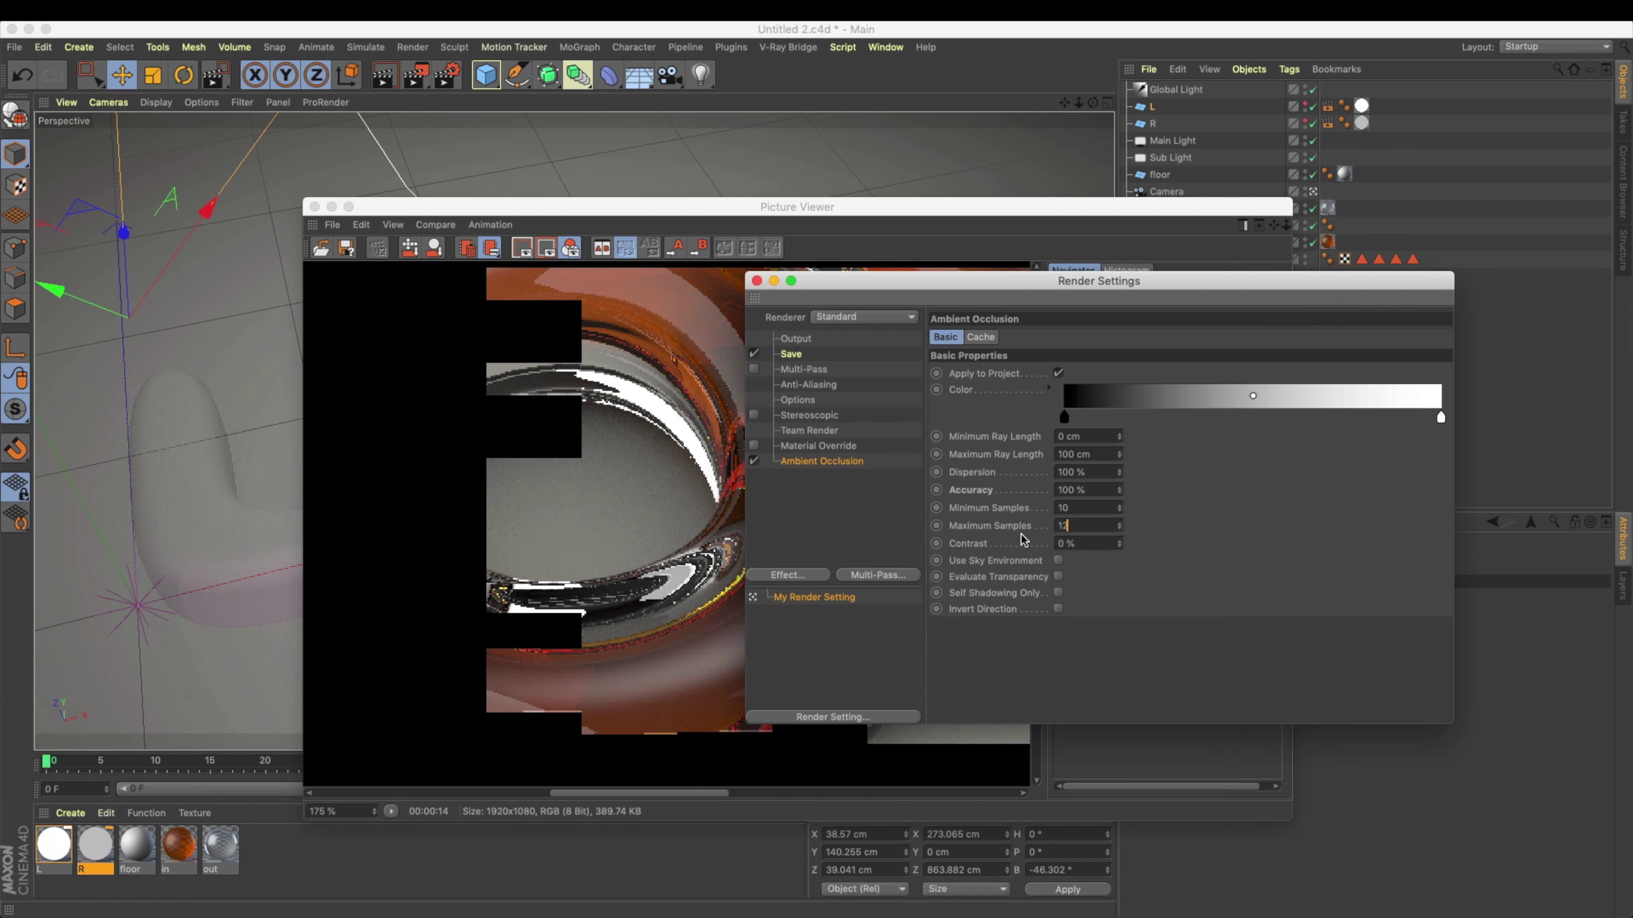
key(Return)
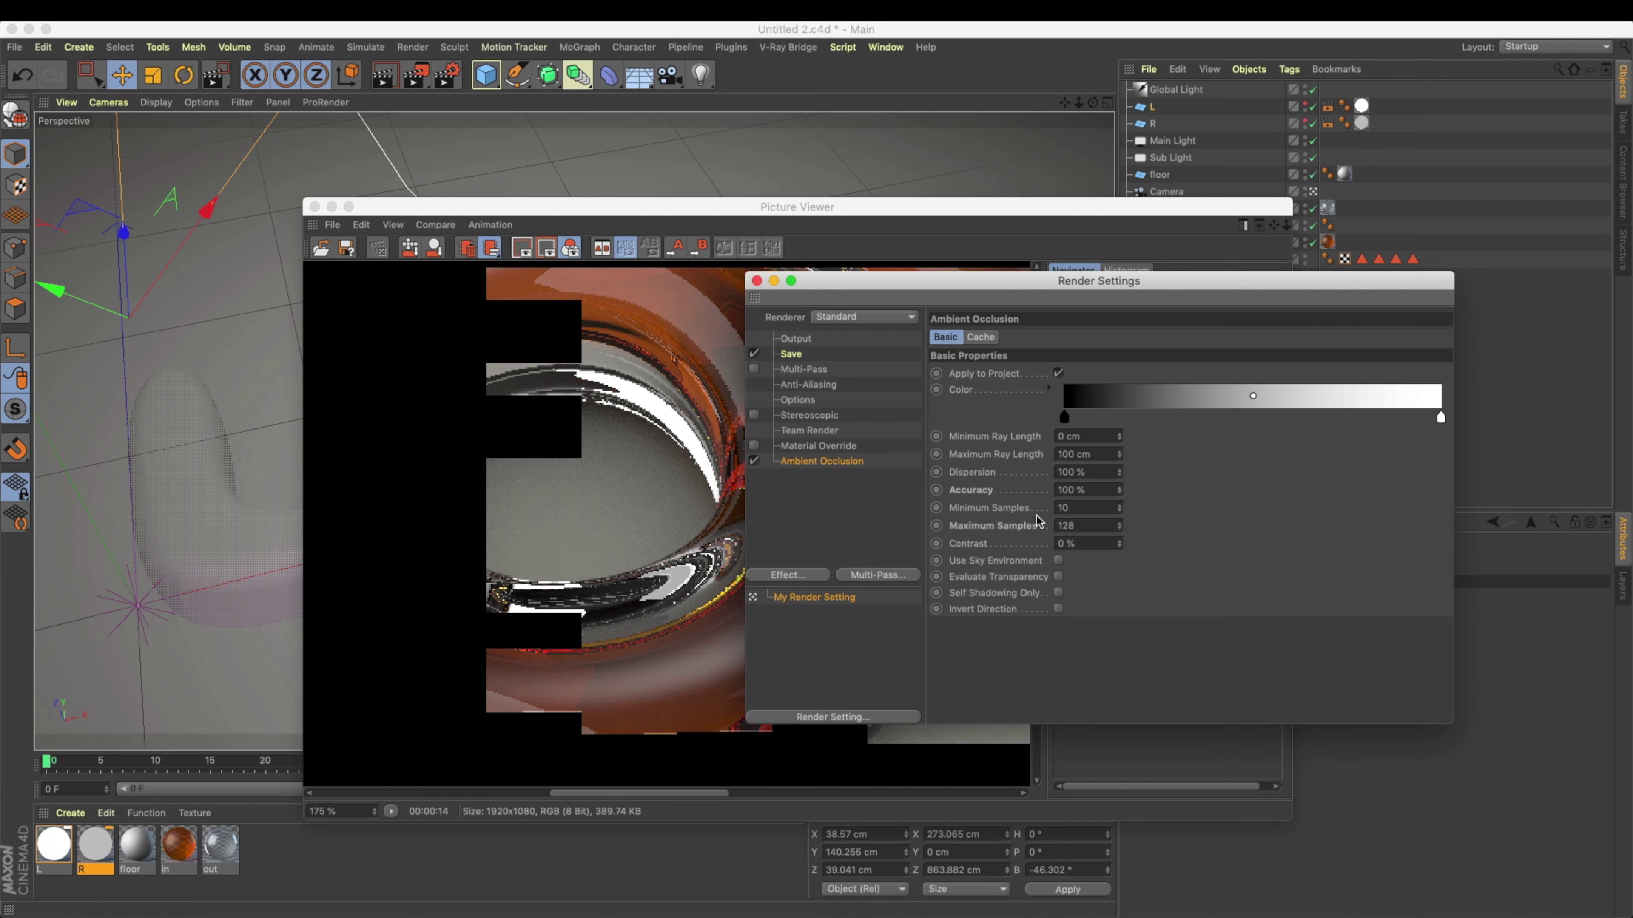
Step: Test-render the scene with the refined ambient occlusion, inspect the partial image, stop the render and close the Picture Viewer
click(416, 76)
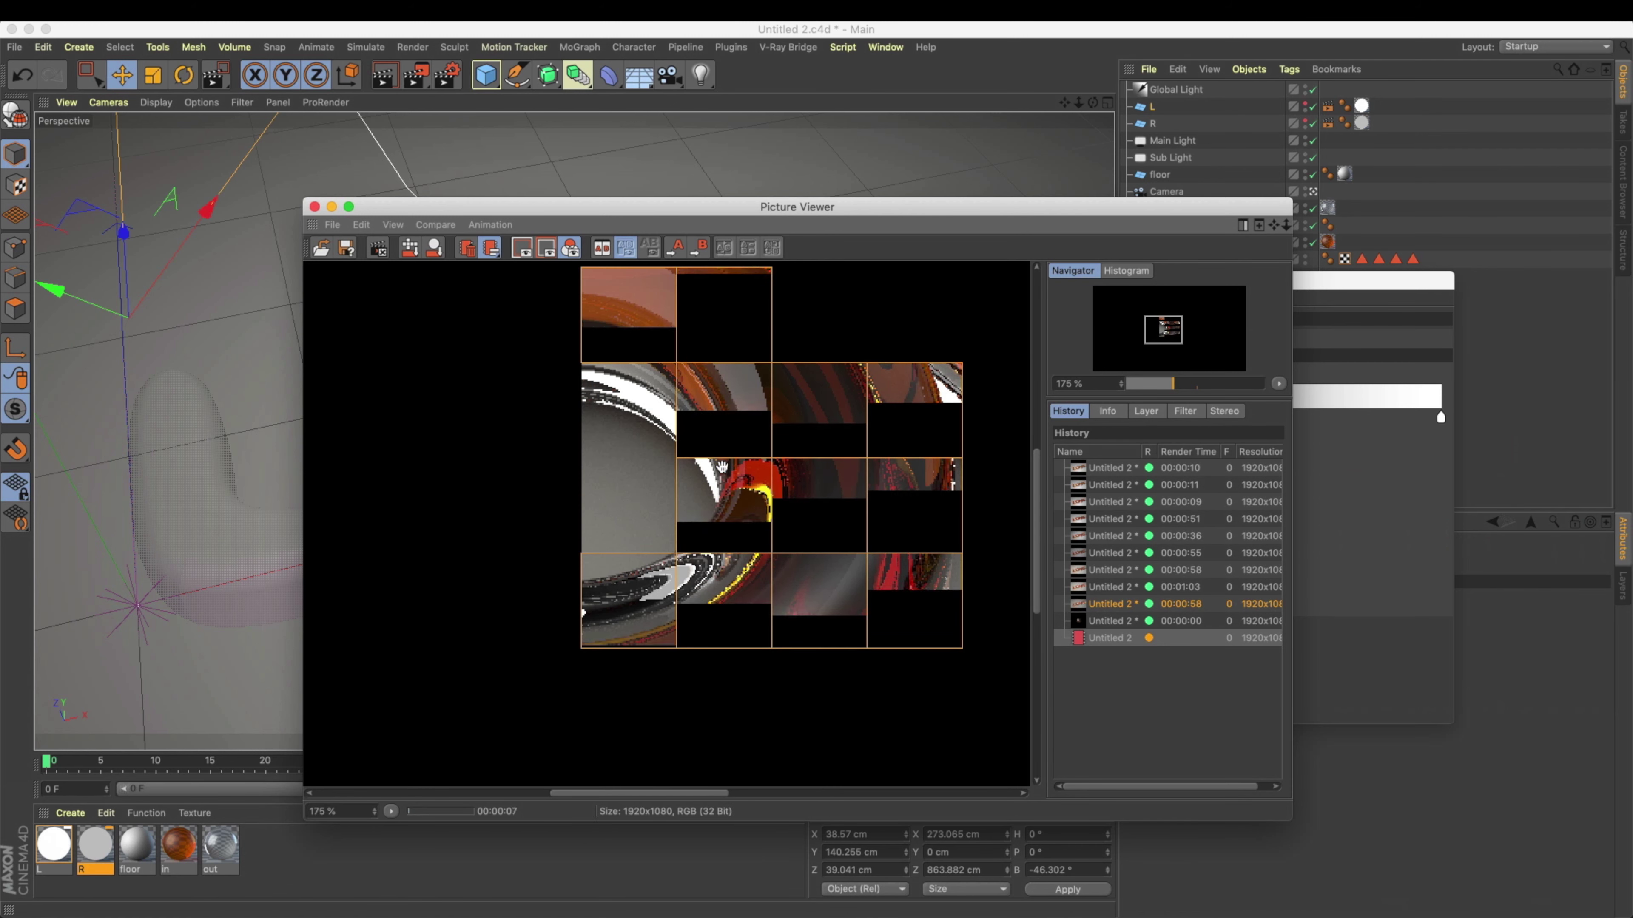
scroll(687, 480, down, 3)
click(1097, 623)
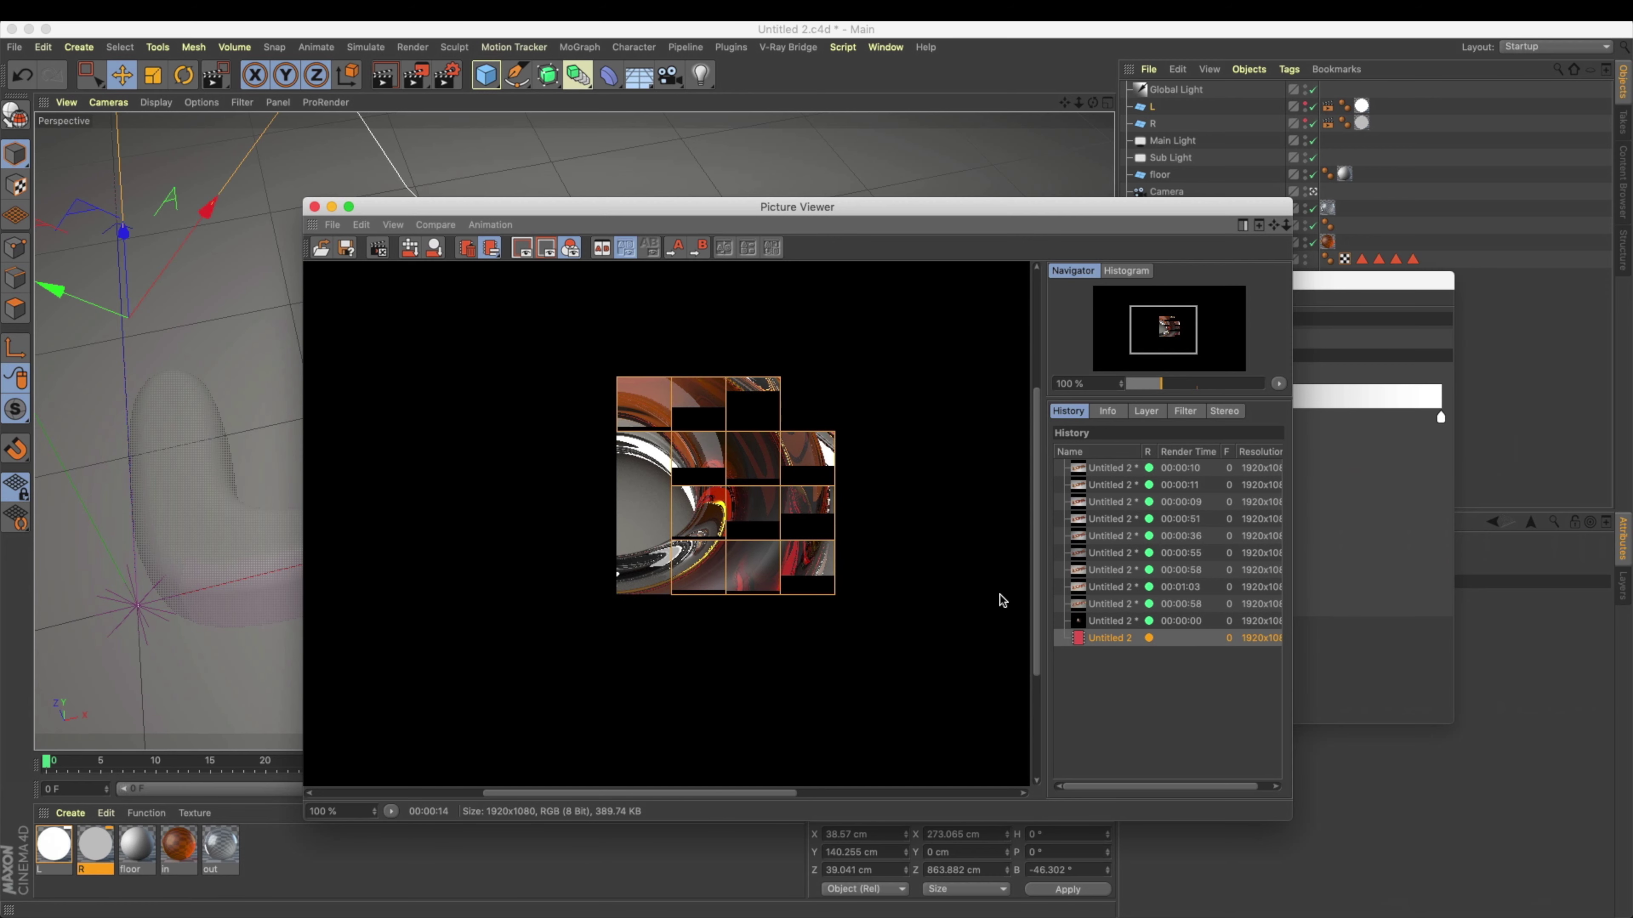
key(Escape)
click(943, 318)
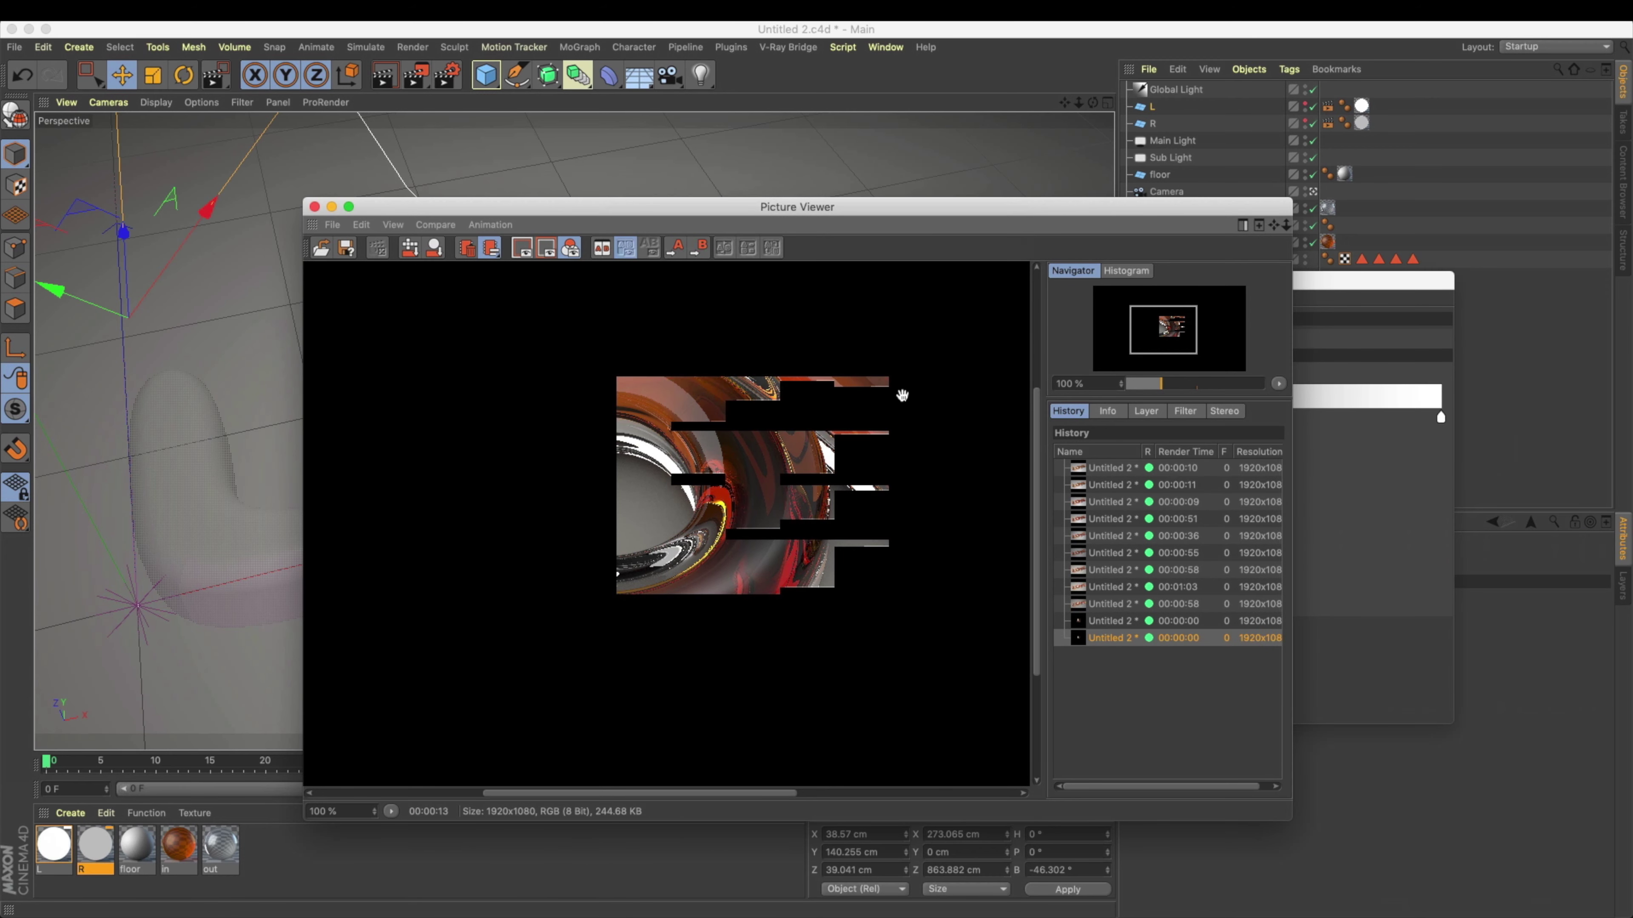
key(super+w)
Step: Check the Save page of the render settings, render the scene in an enlarged Picture Viewer and stop before completion
click(1260, 555)
click(809, 384)
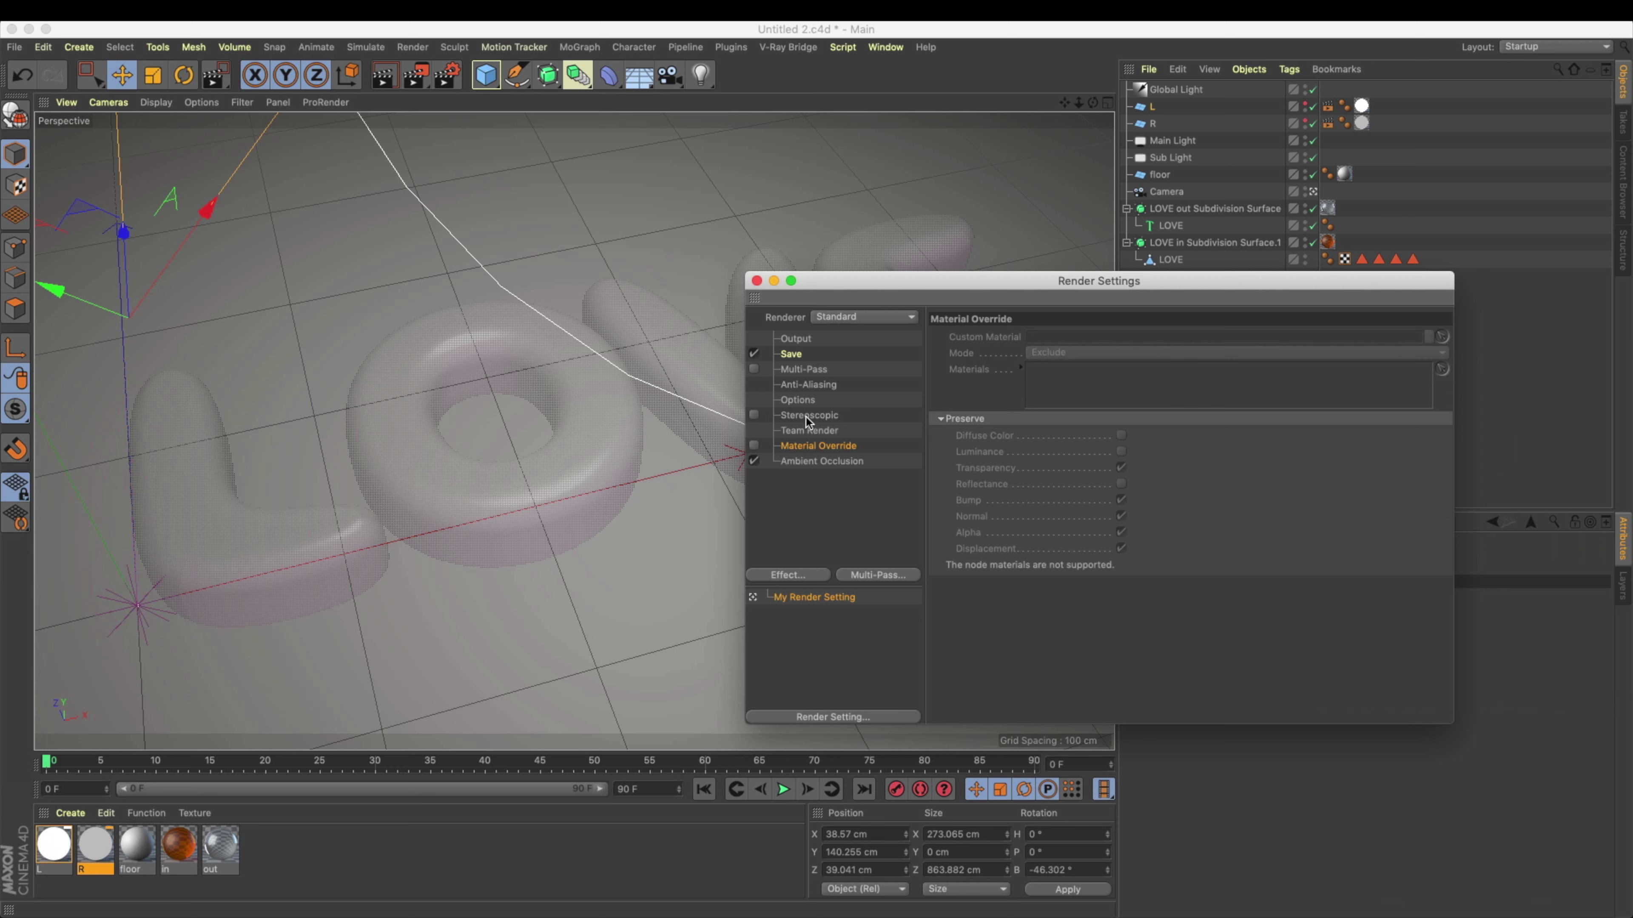
click(792, 354)
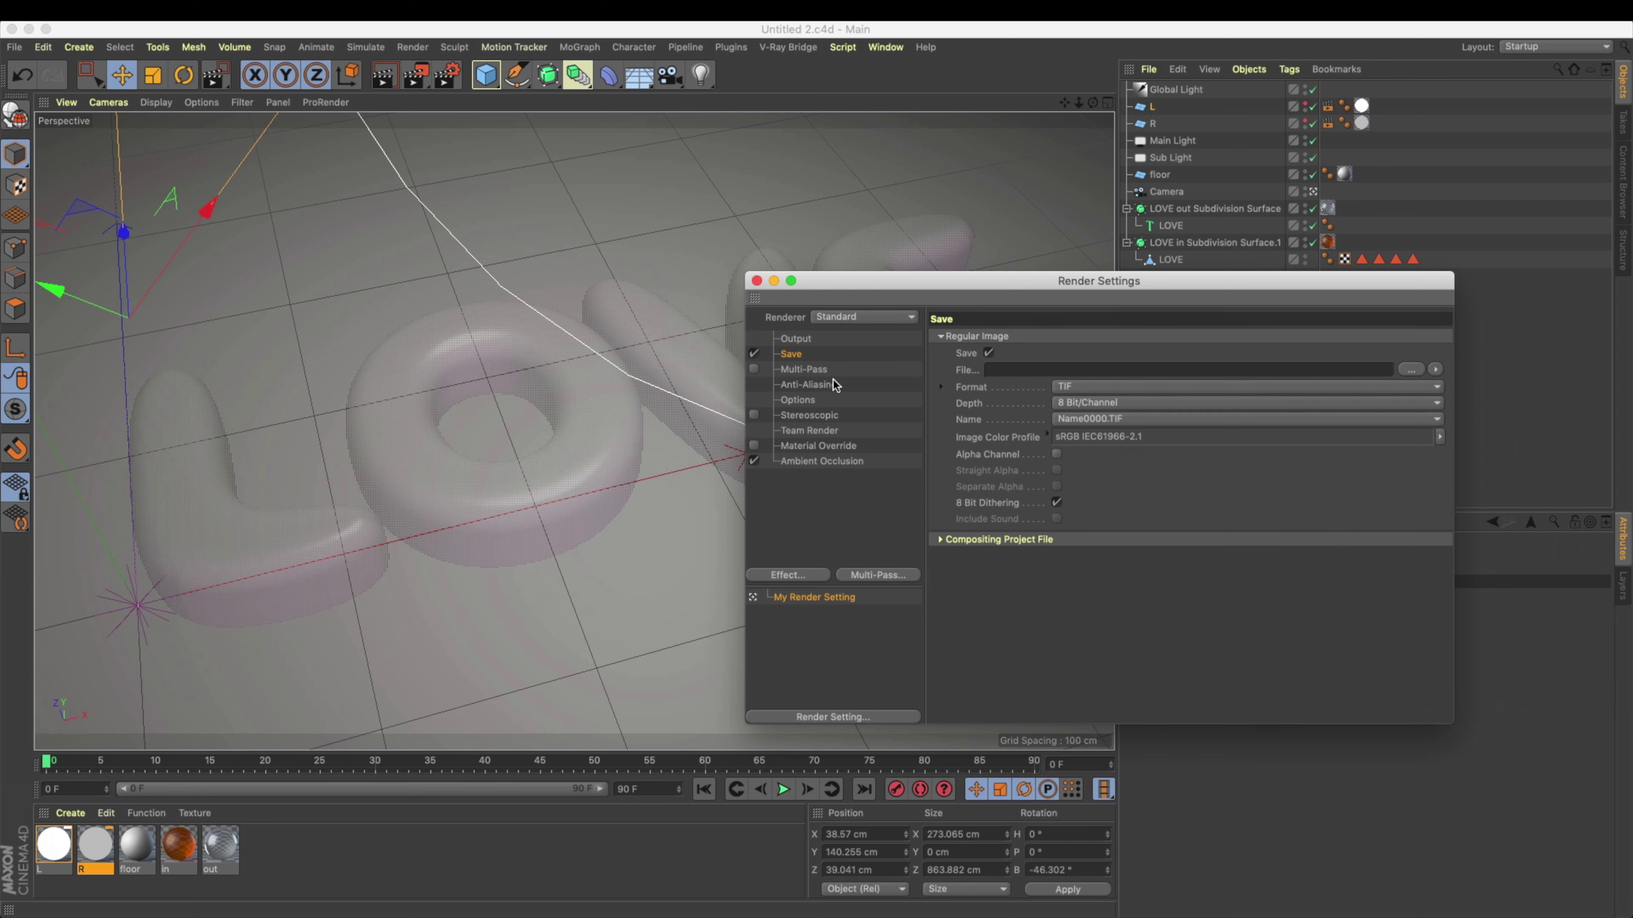
key(shift+r)
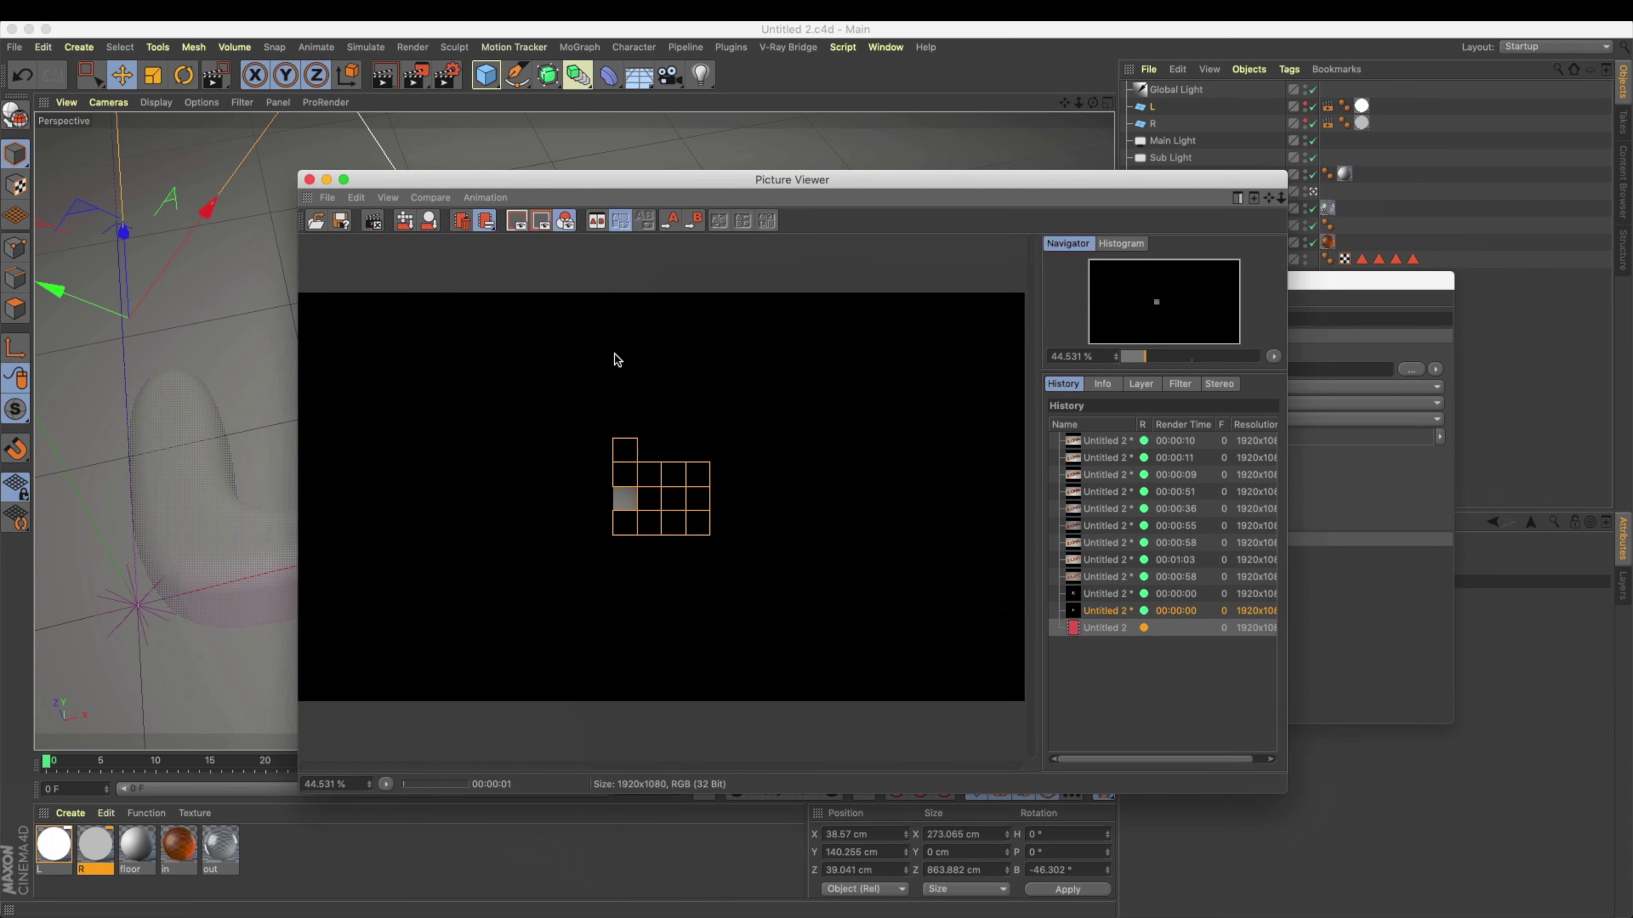
drag(1283, 792, 1515, 880)
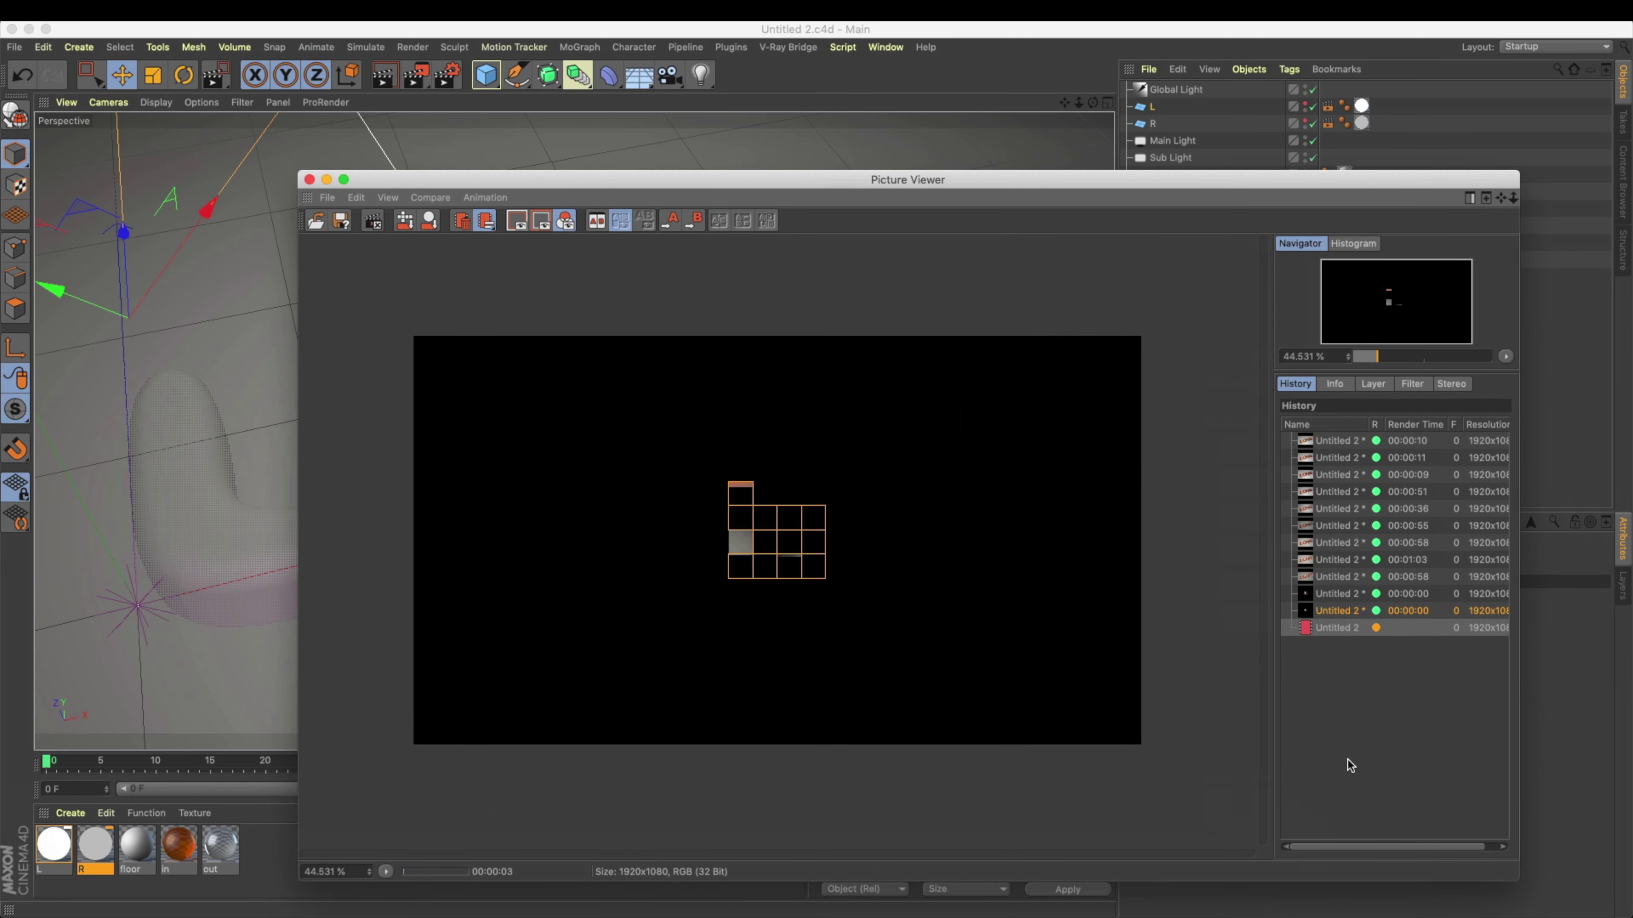
drag(1272, 740, 1202, 741)
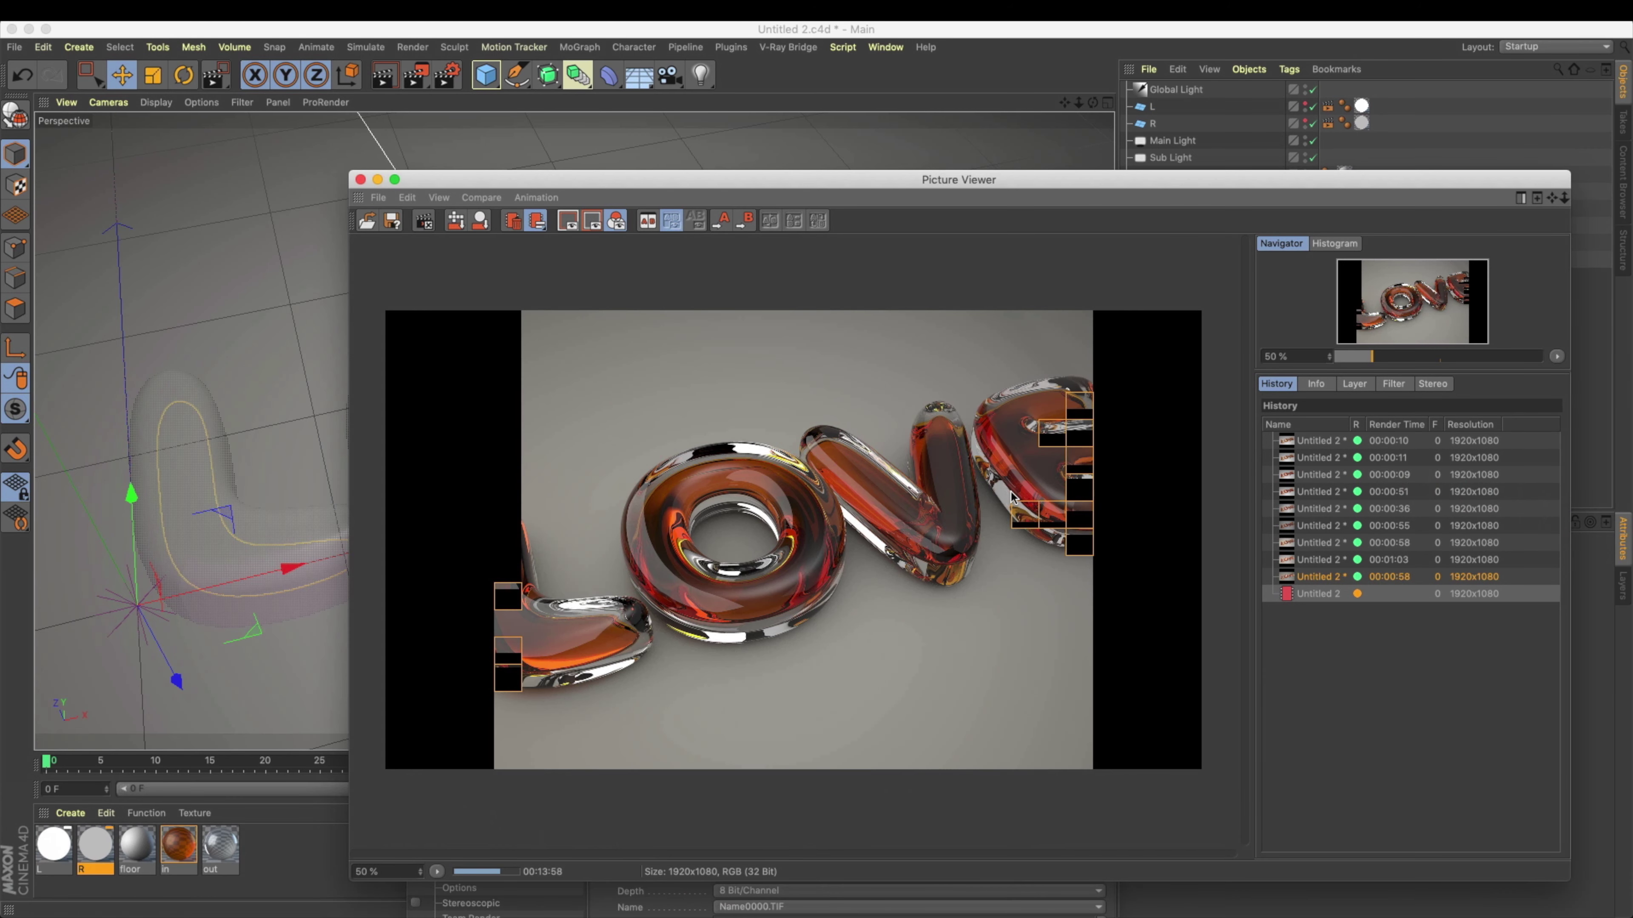
key(Escape)
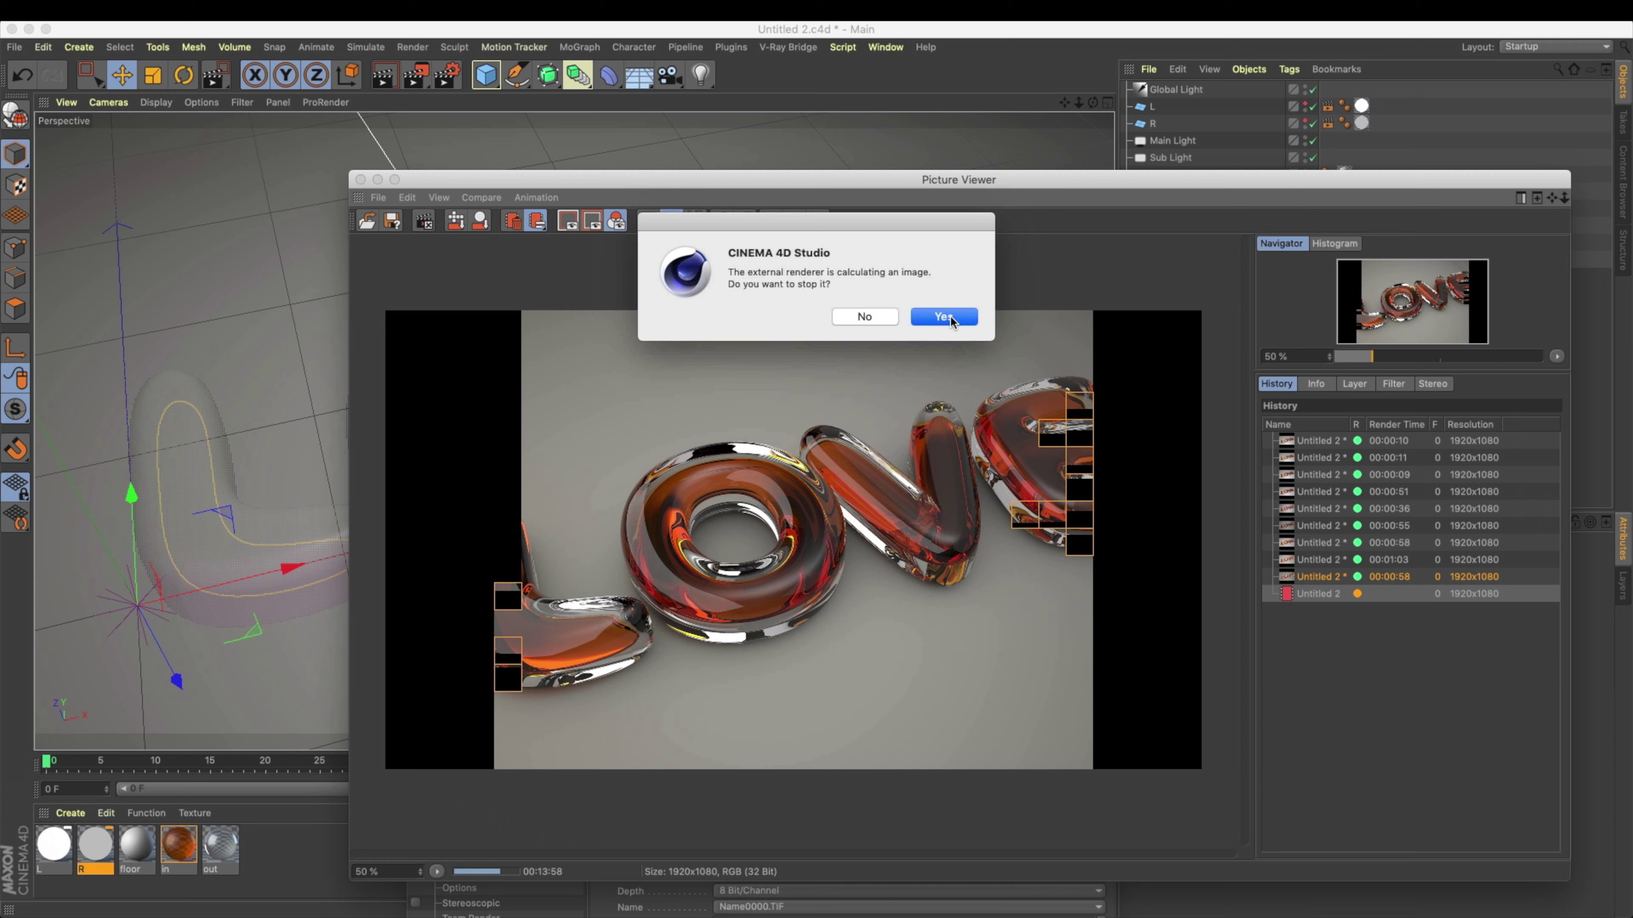
click(945, 317)
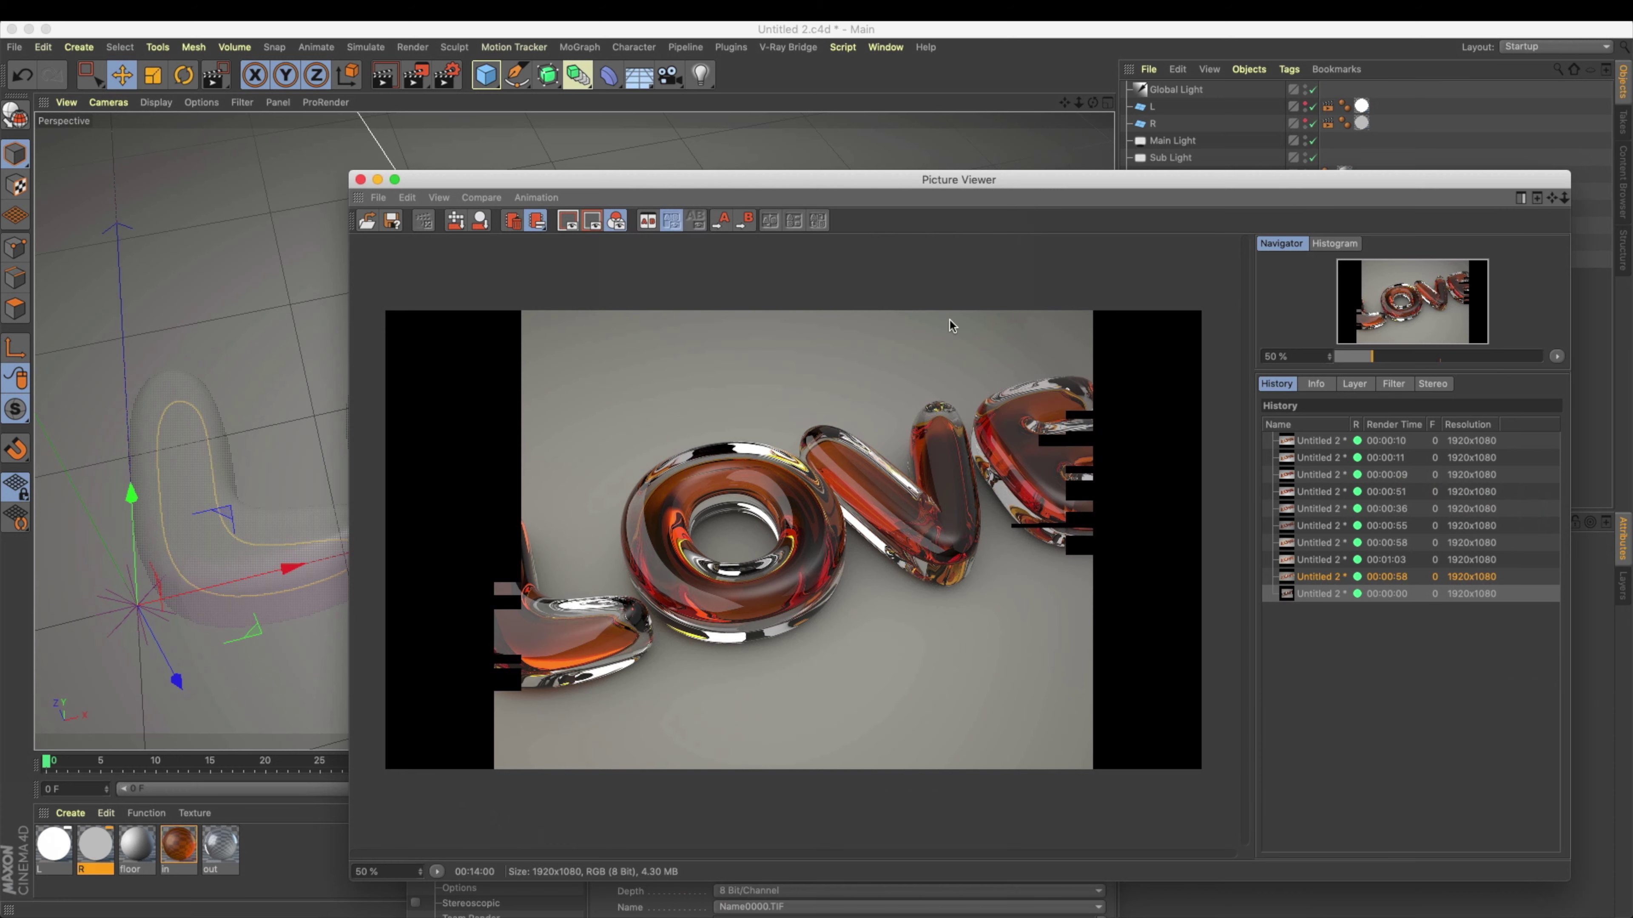
Step: Compare the ambient occlusion render with the previous render, examine the letter O up close, and close the Picture Viewer
click(1319, 579)
click(1319, 589)
click(1319, 580)
click(1320, 588)
scroll(951, 568, up, 4)
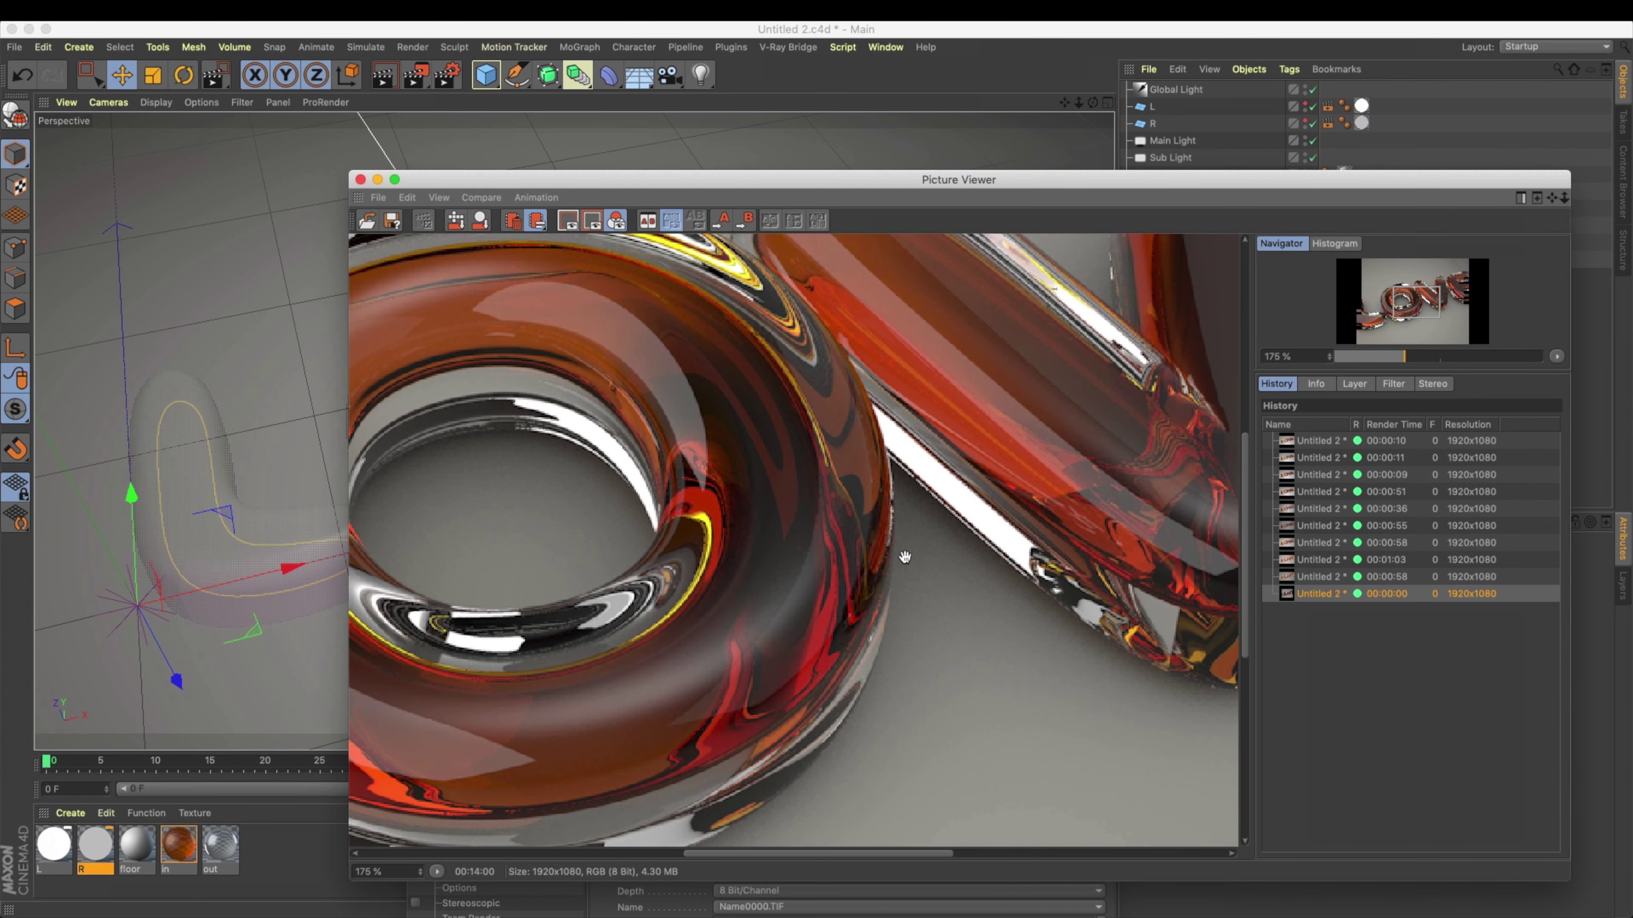
click(1337, 578)
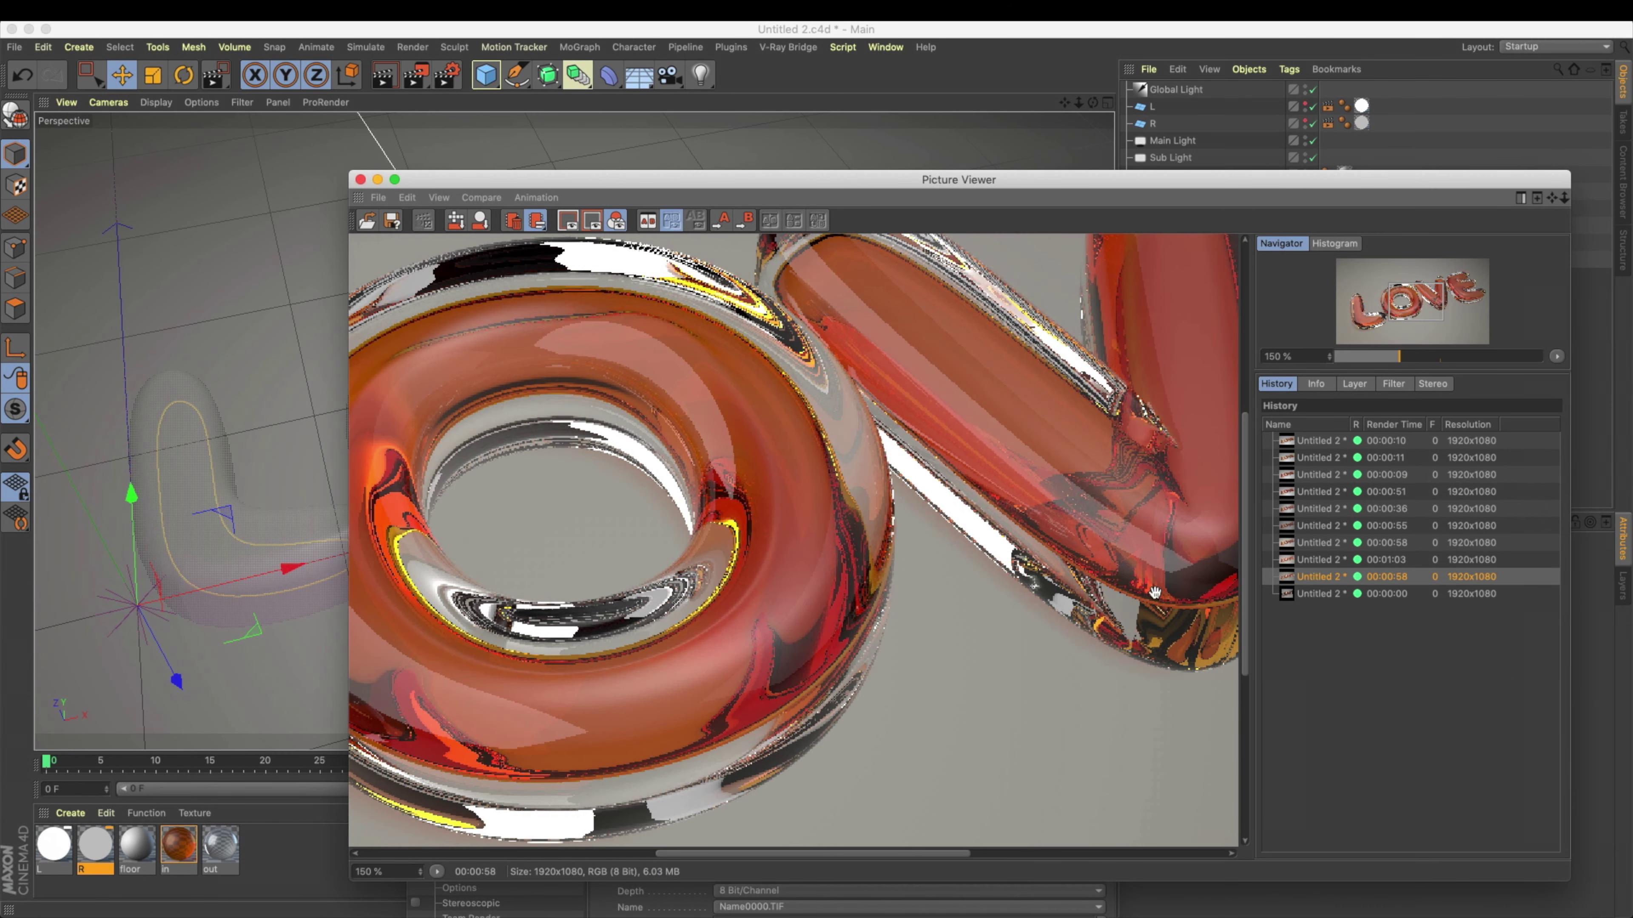
click(1314, 593)
scroll(926, 559, down, 2)
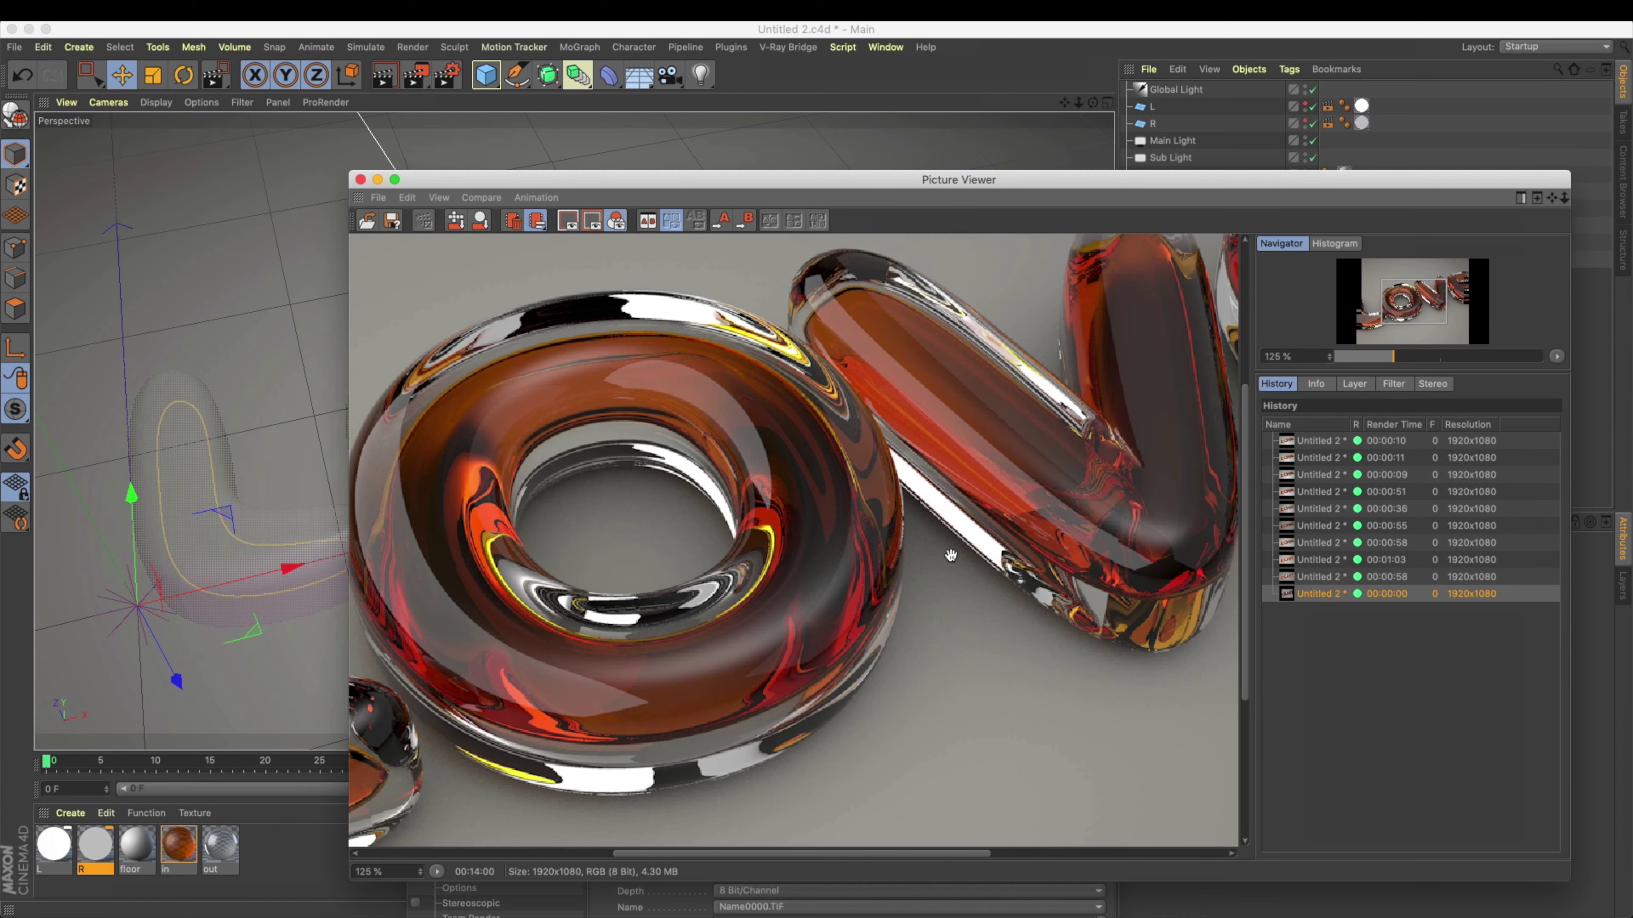
scroll(931, 551, up, 6)
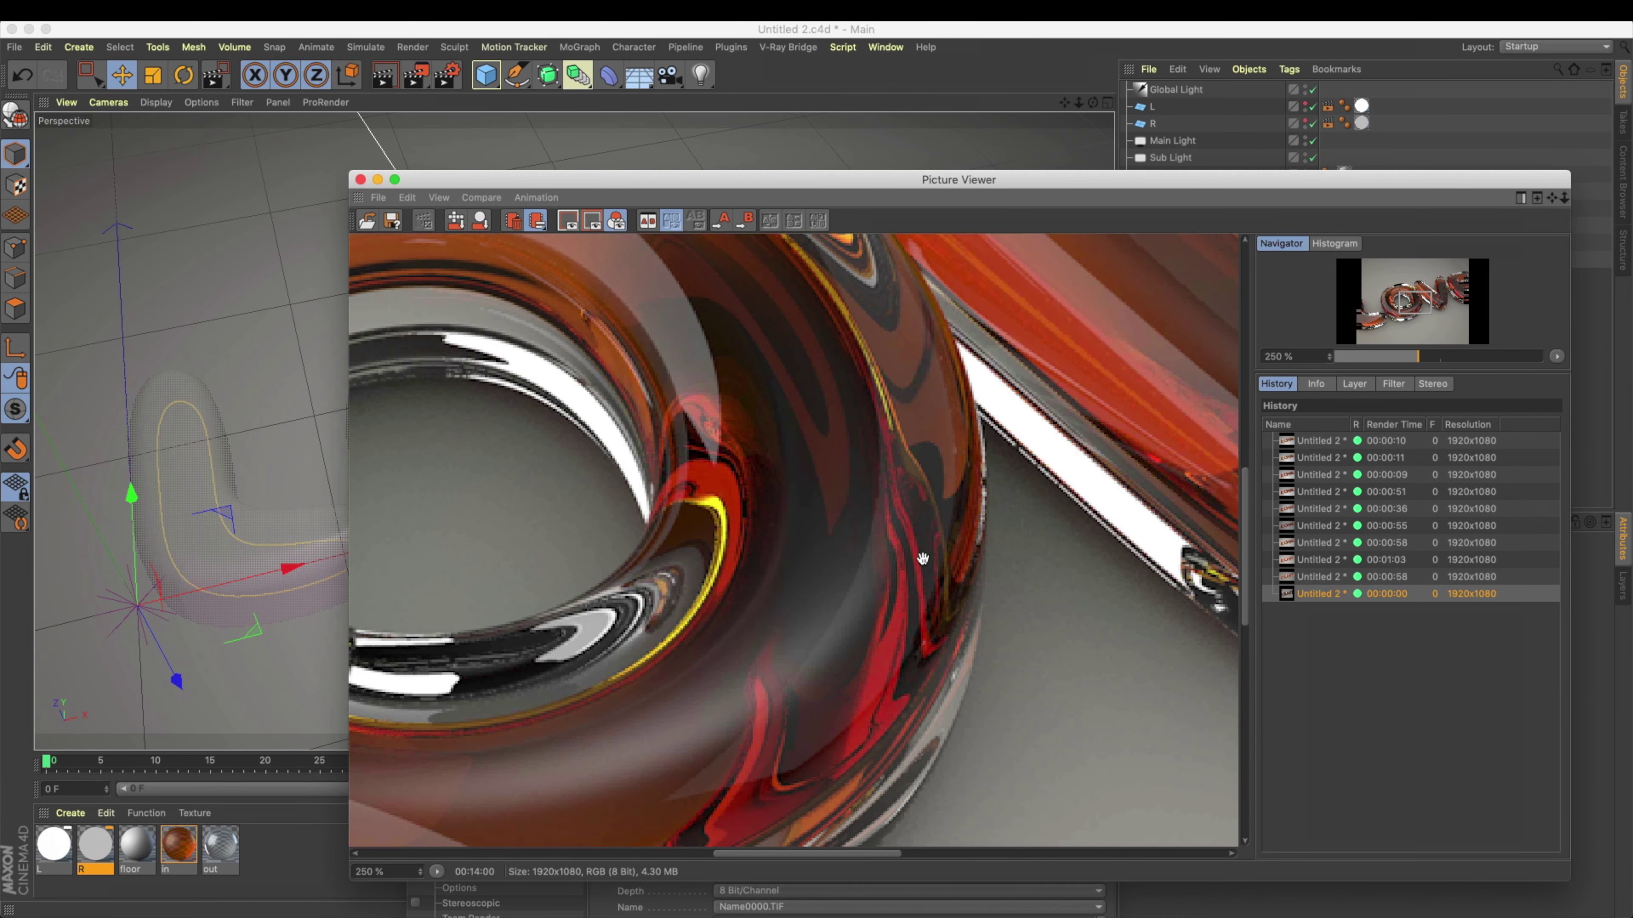
scroll(938, 447, down, 2)
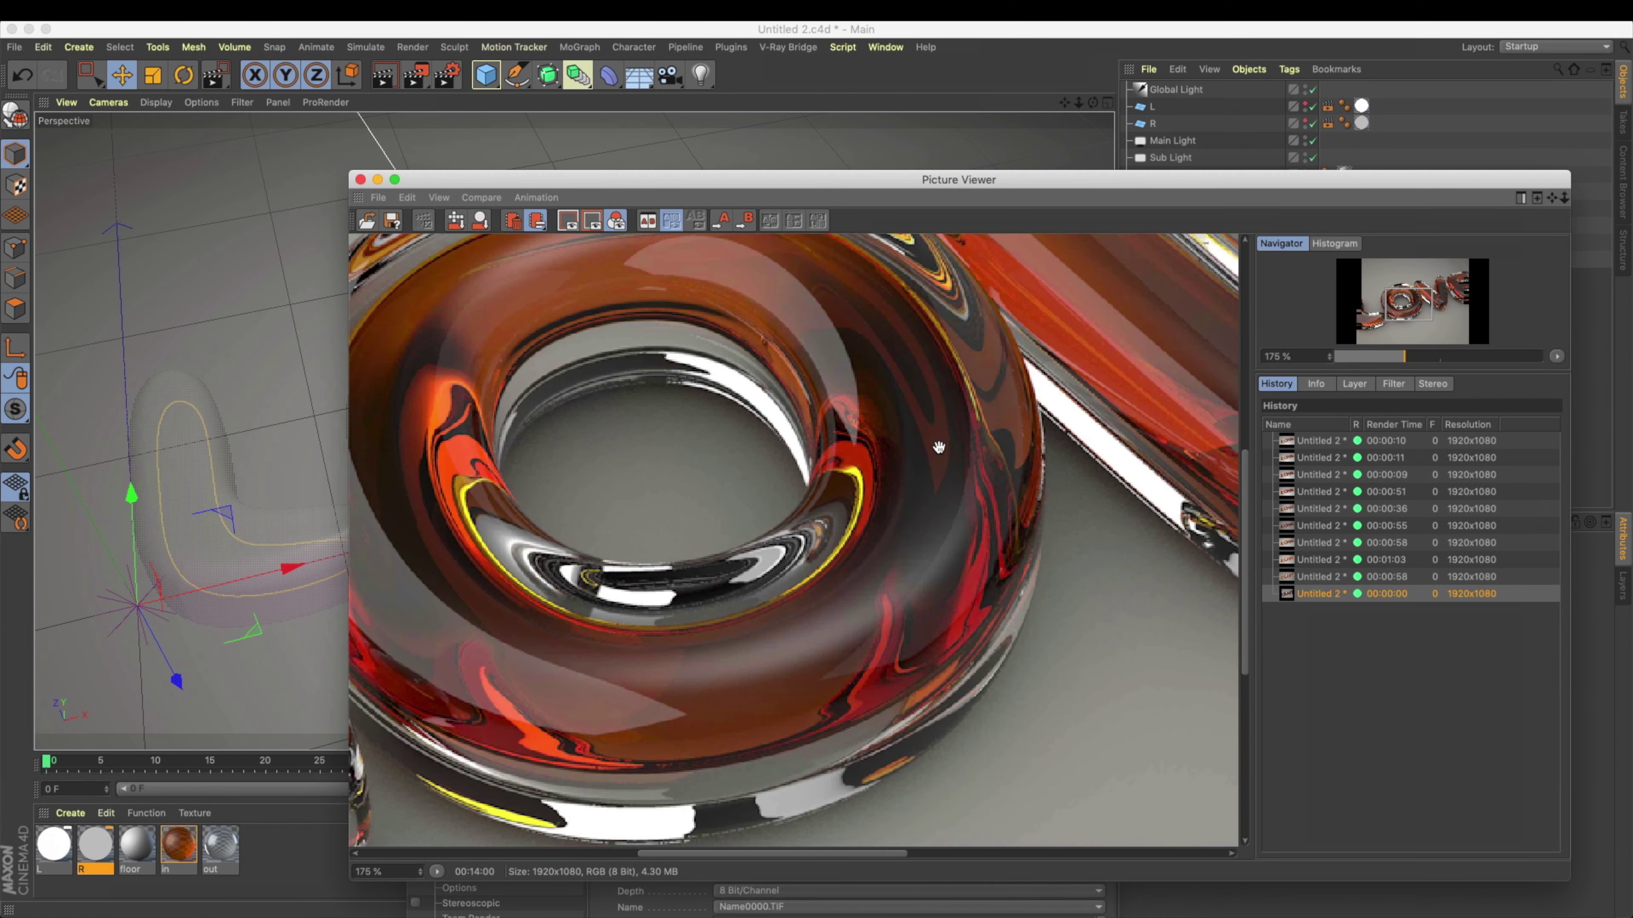
key(super+w)
Step: Add a Compositing tag to LOVE in Subdivision Surface.1 and turn off Seen by AO
right_click(1181, 244)
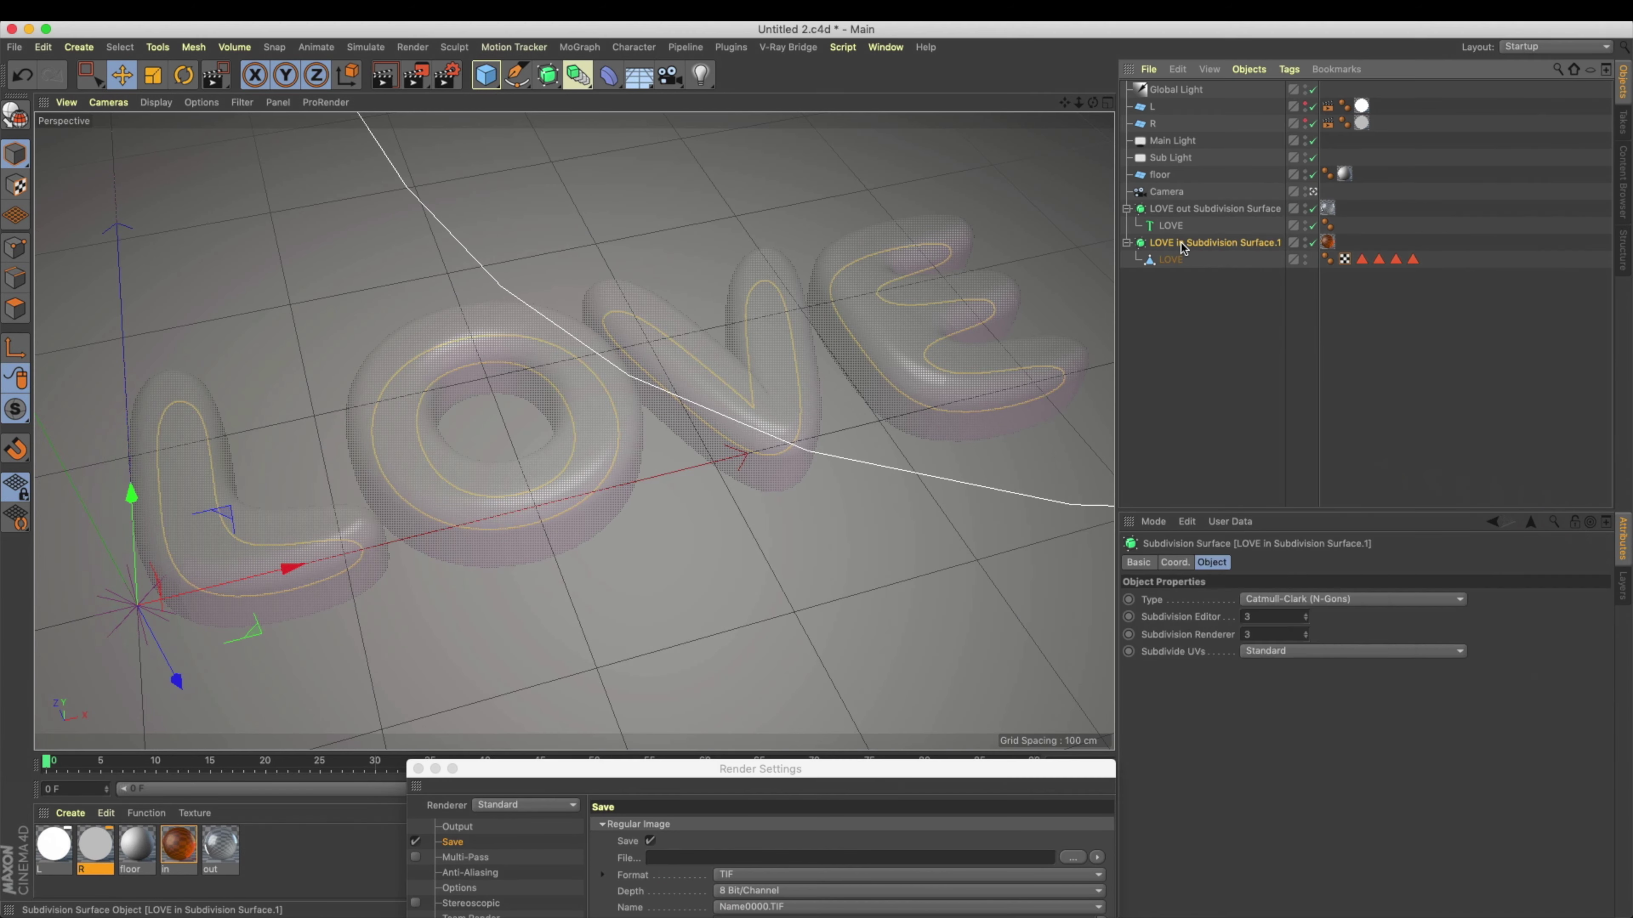
mouse_move(1350, 203)
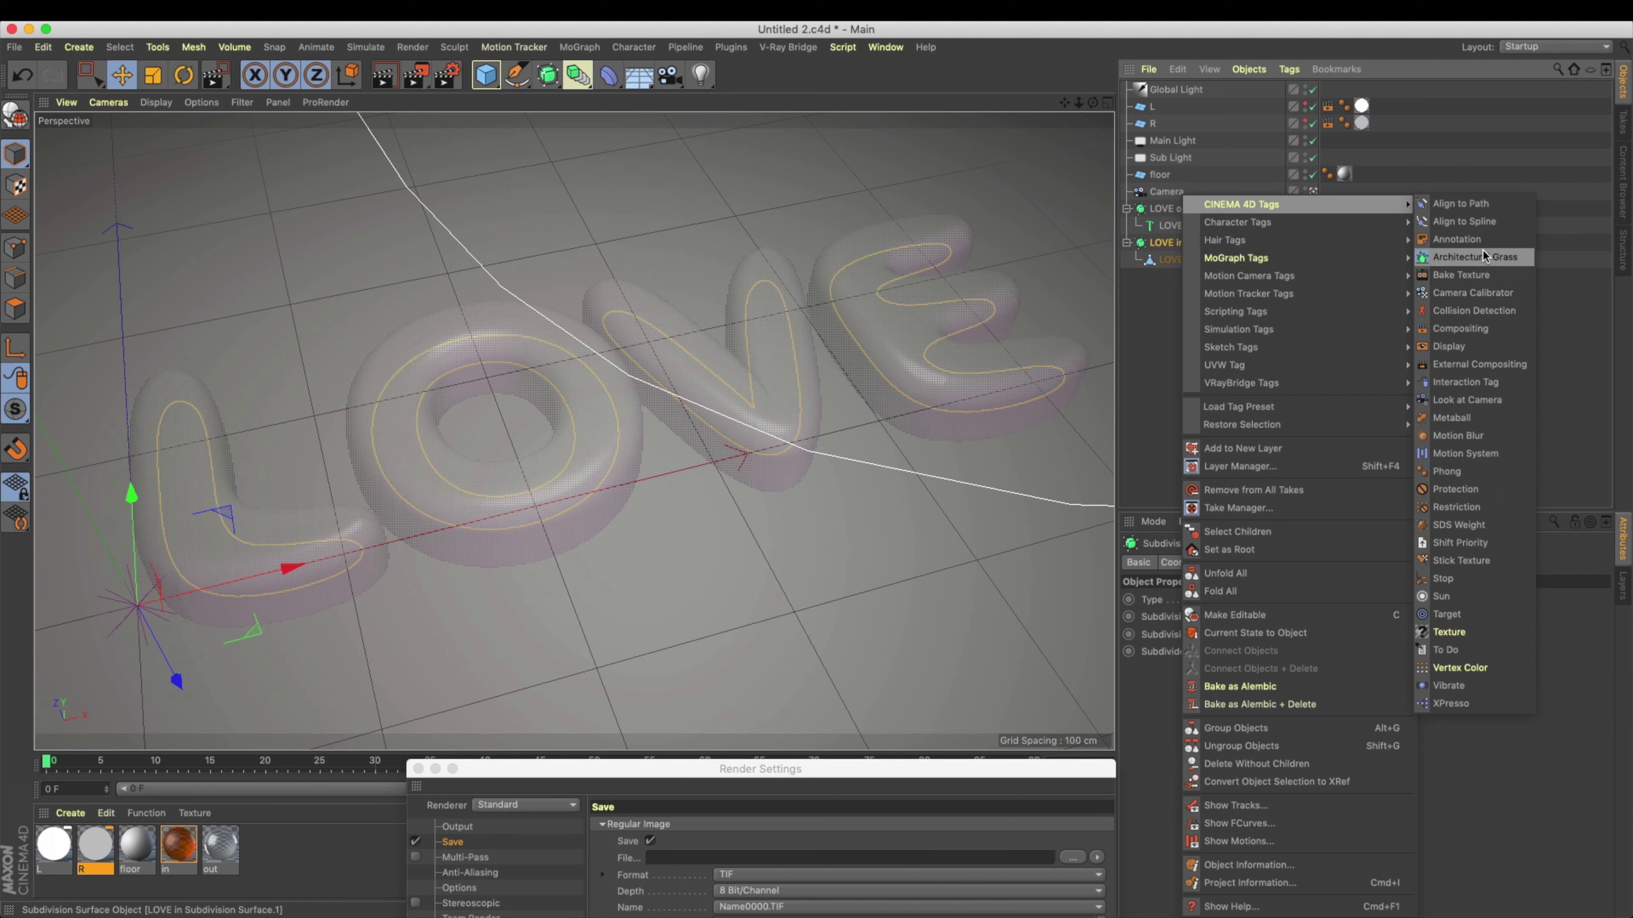
click(1485, 332)
click(1453, 703)
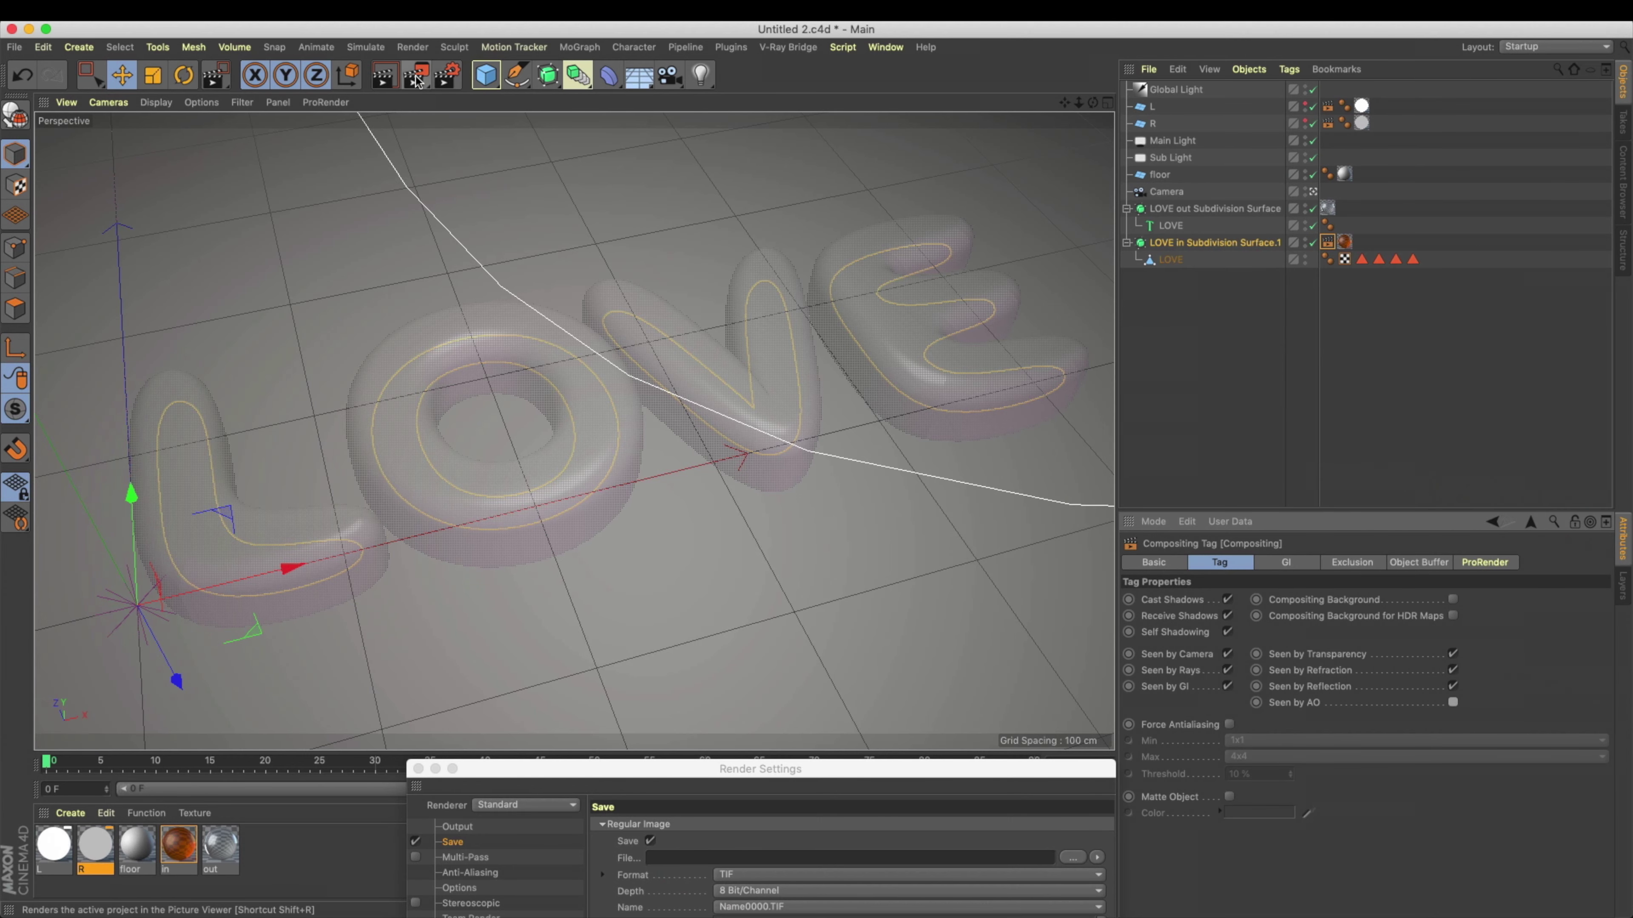
Step: Render the scene in the Picture Viewer, compare the partial result with the previous render, then close the viewer
key(shift+r)
scroll(1054, 445, down, 5)
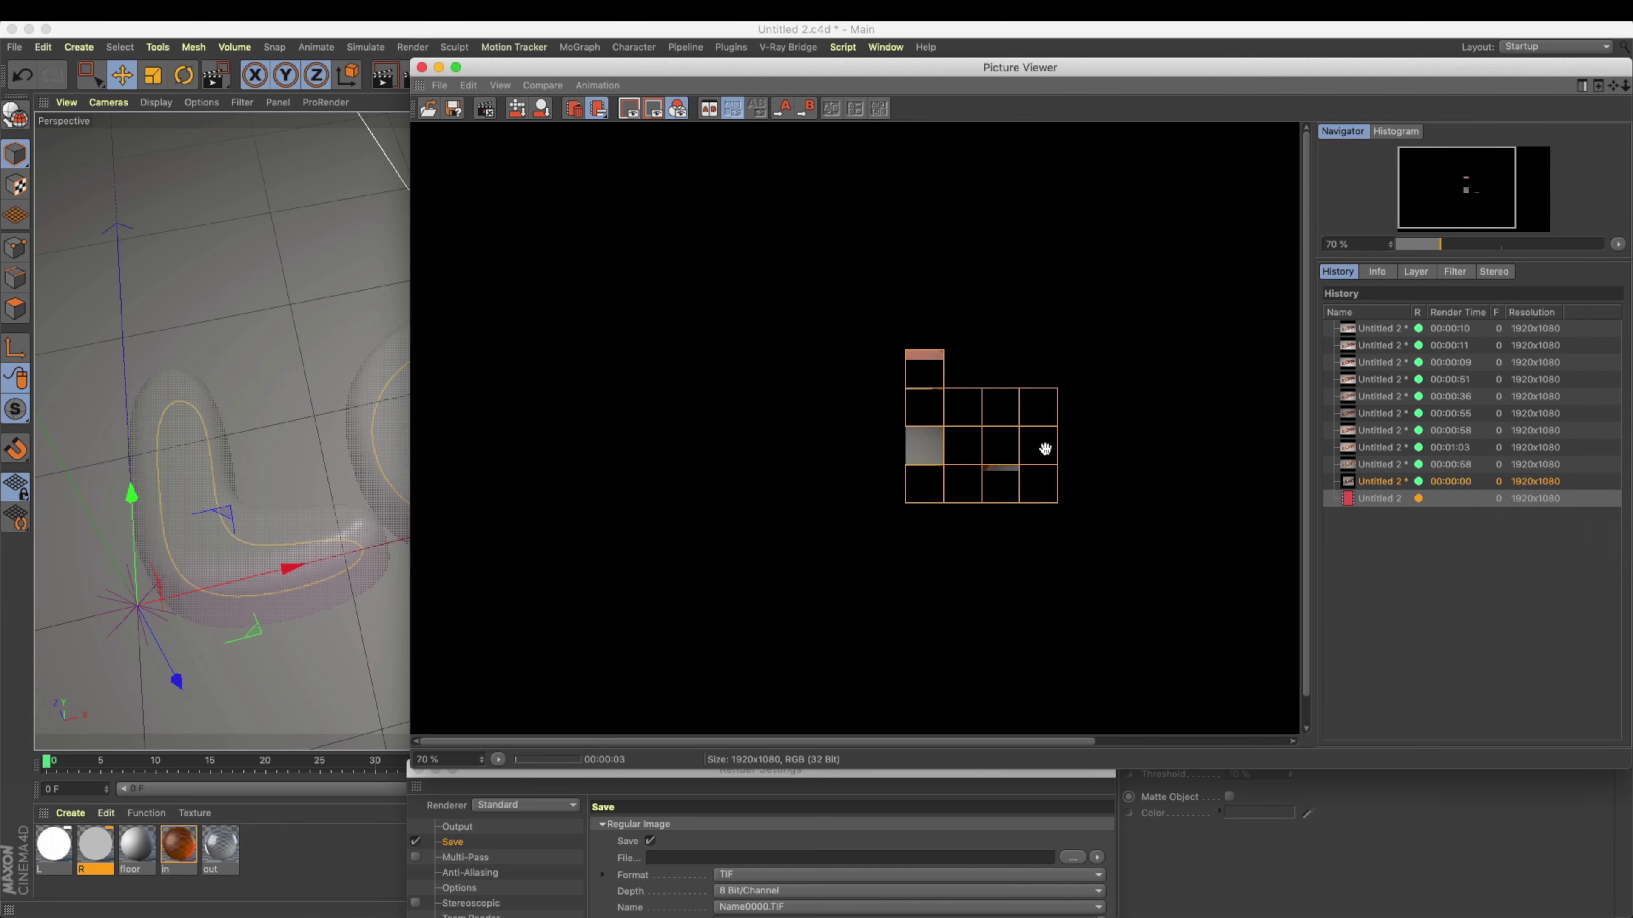
scroll(1051, 473, up, 1)
scroll(1051, 473, up, 5)
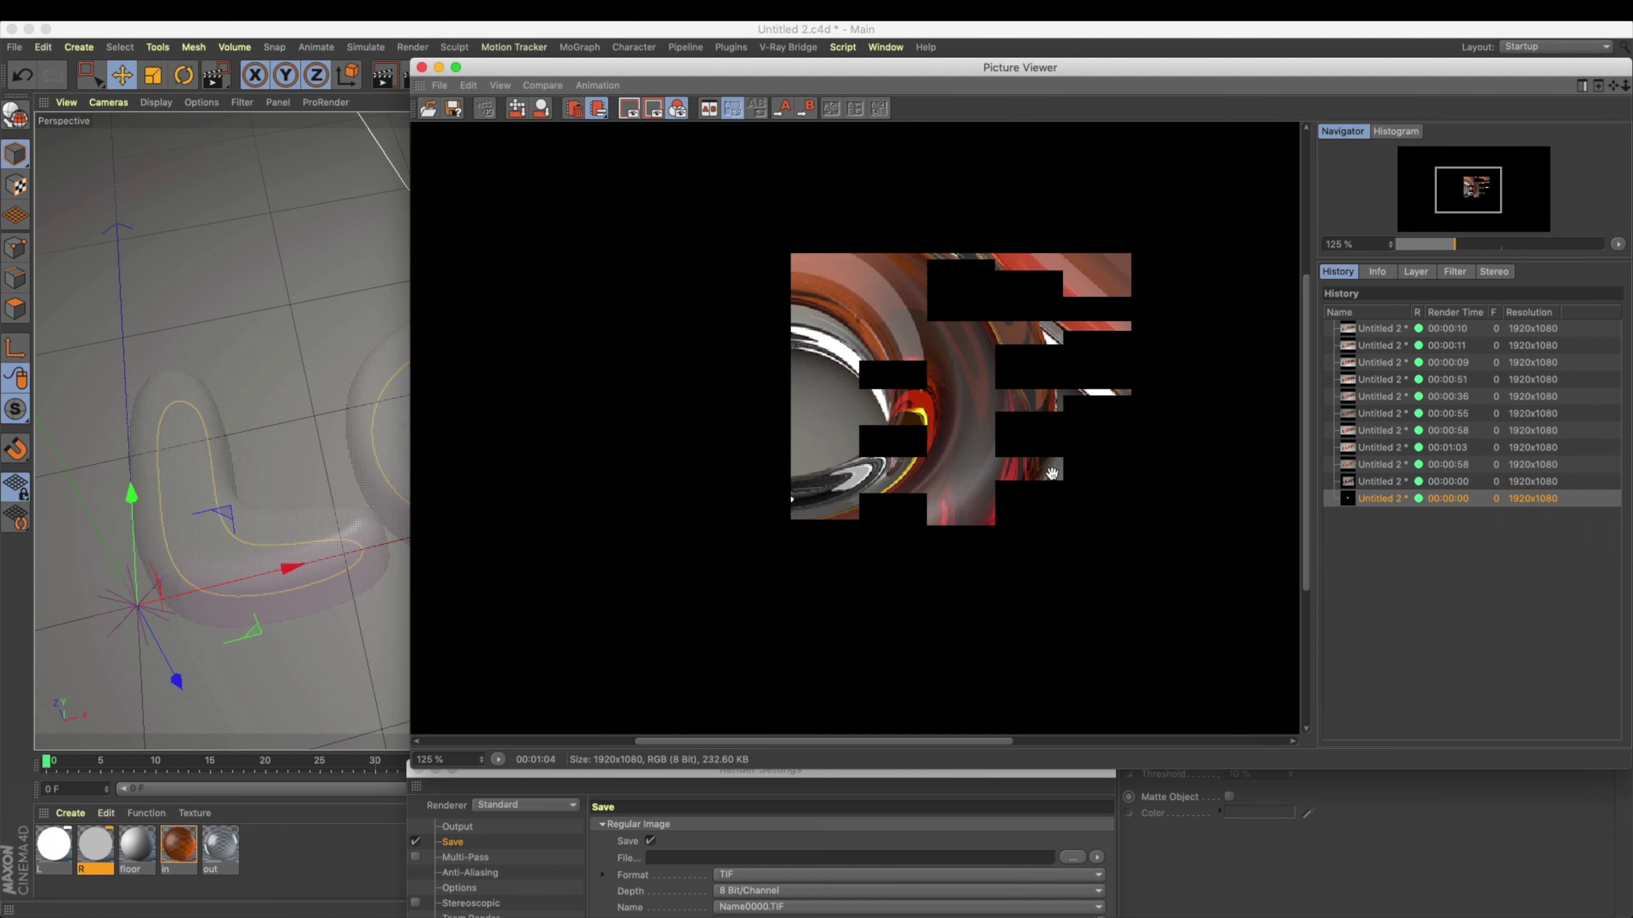
click(1368, 482)
click(1371, 498)
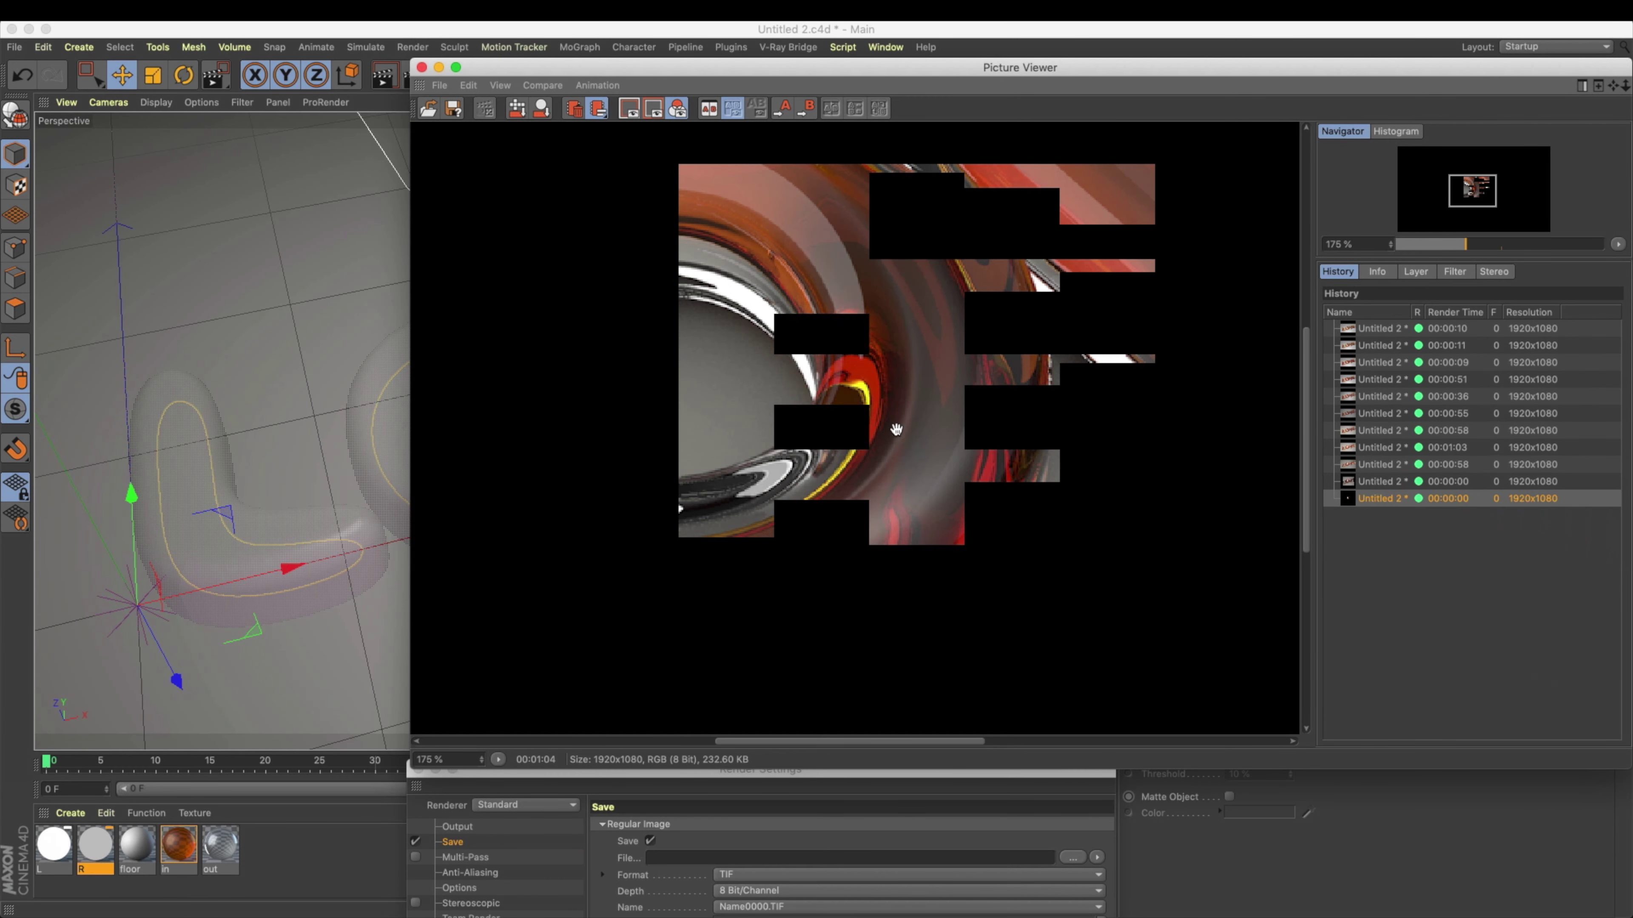
click(1387, 482)
click(1381, 499)
scroll(1158, 331, down, 3)
key(super+w)
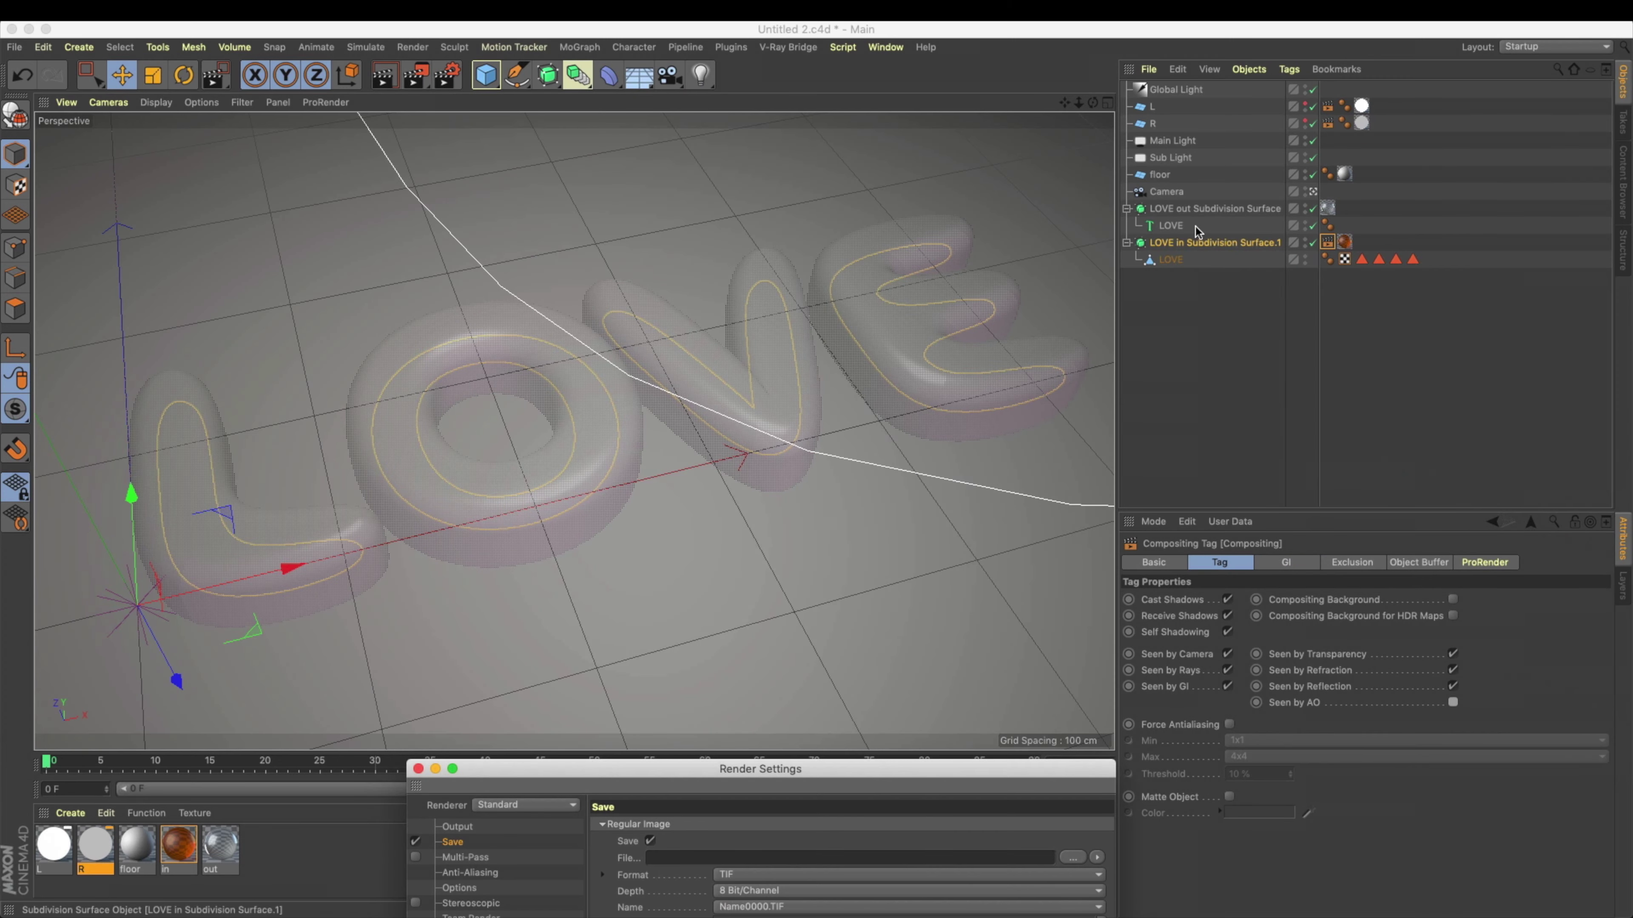
Step: Copy the Compositing tag from LOVE in Subdivision Surface.1 onto LOVE out Subdivision Surface
click(1190, 209)
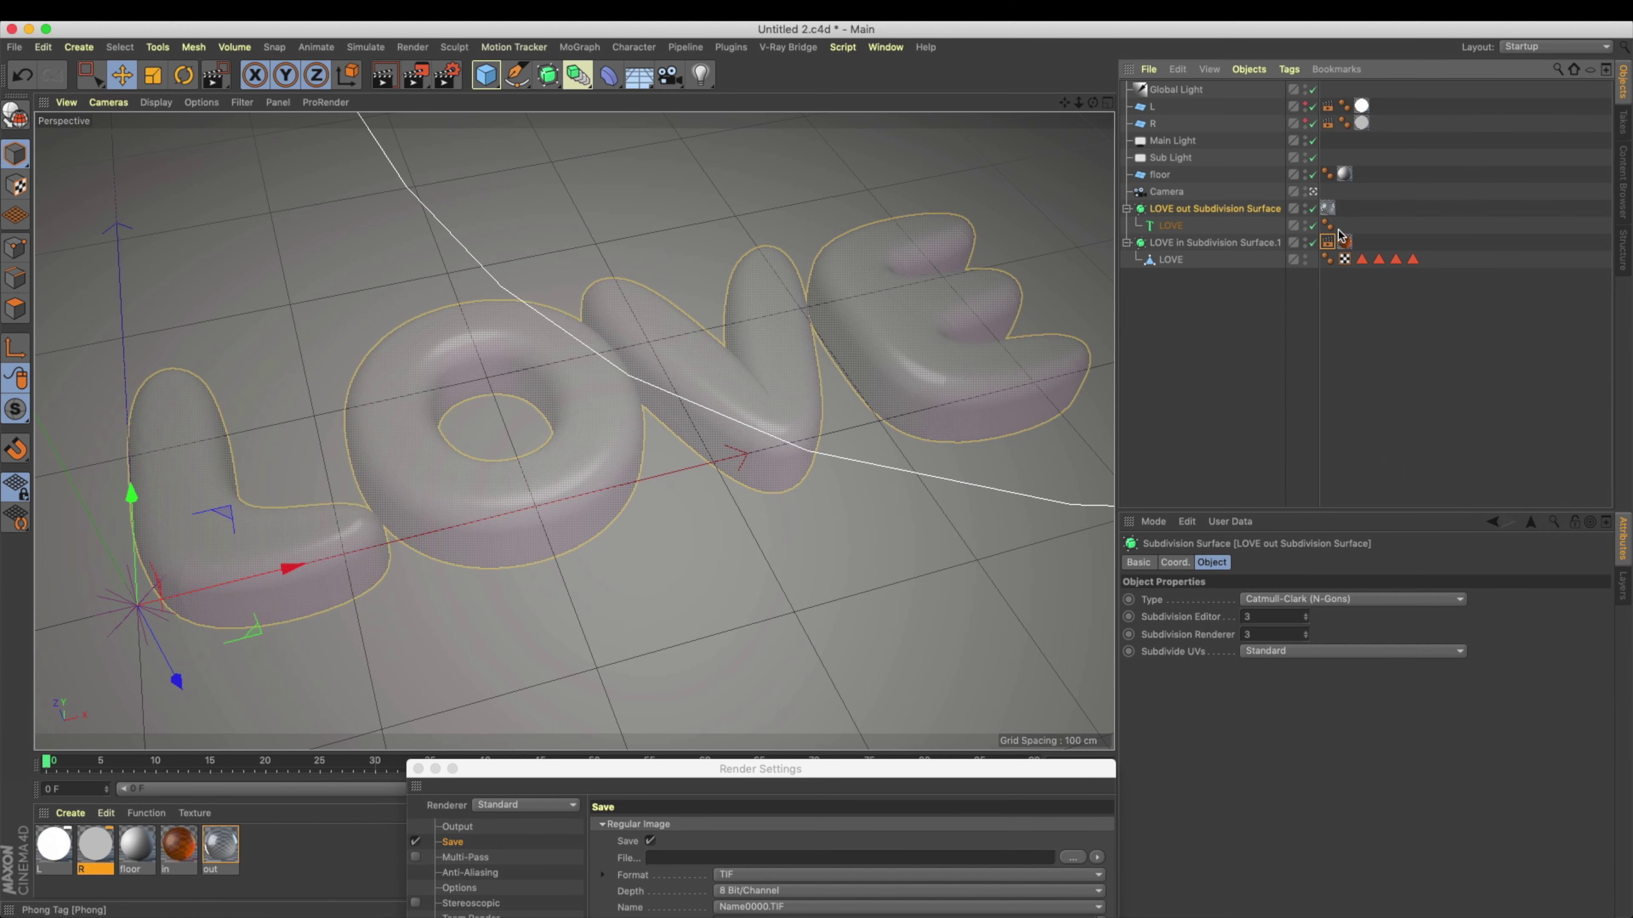
click(1328, 241)
click(1202, 209)
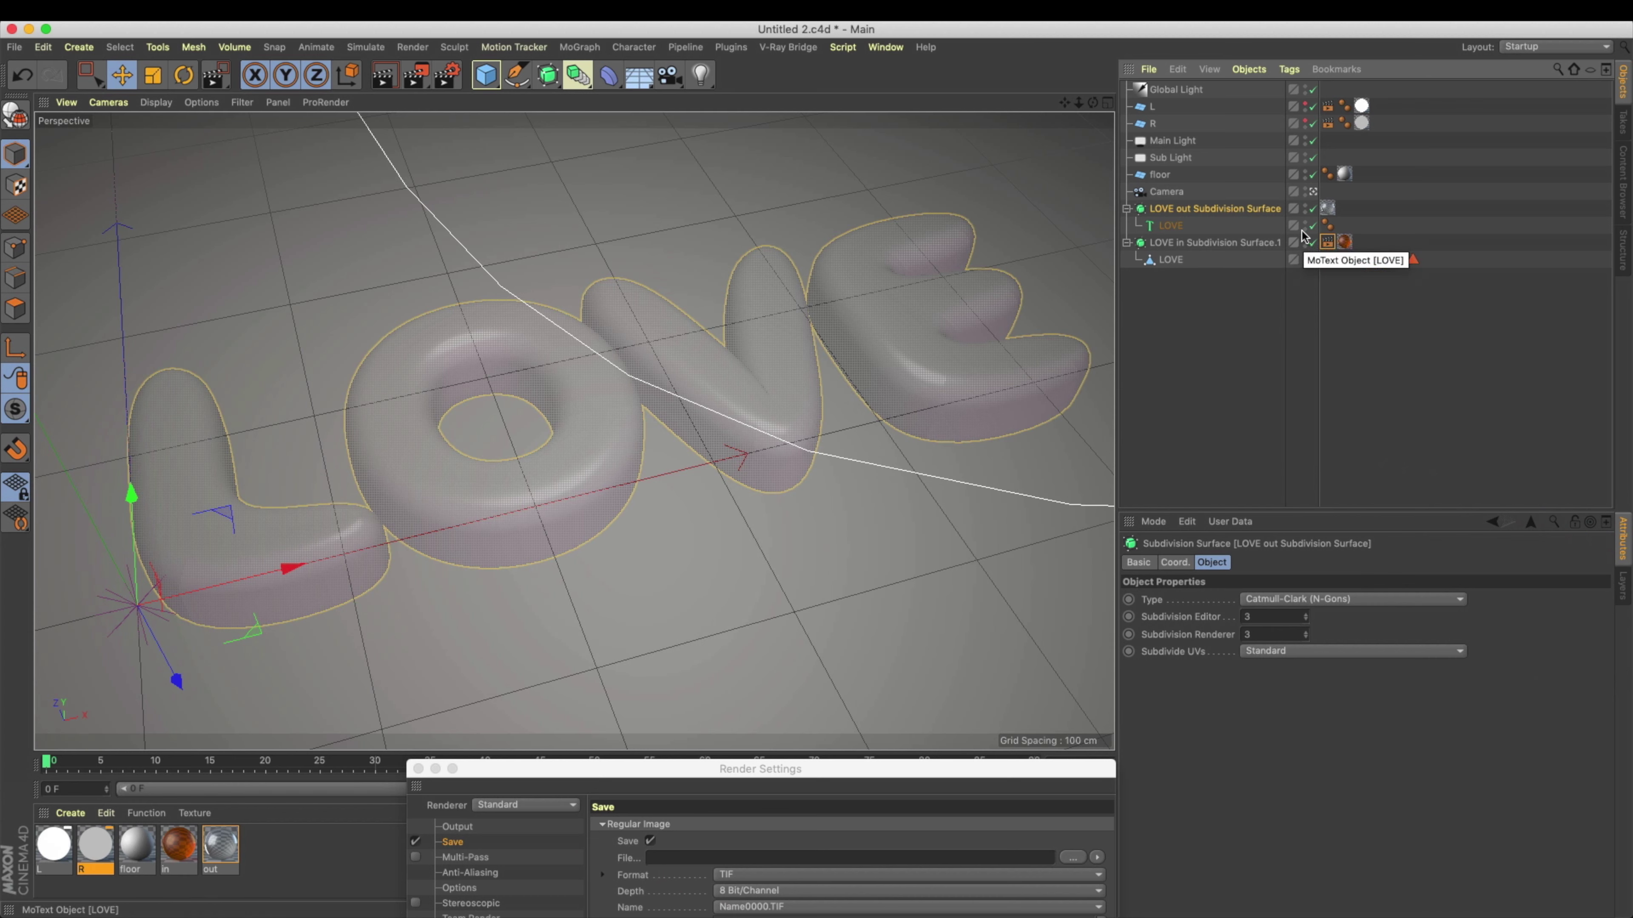
drag(880, 761, 1076, 449)
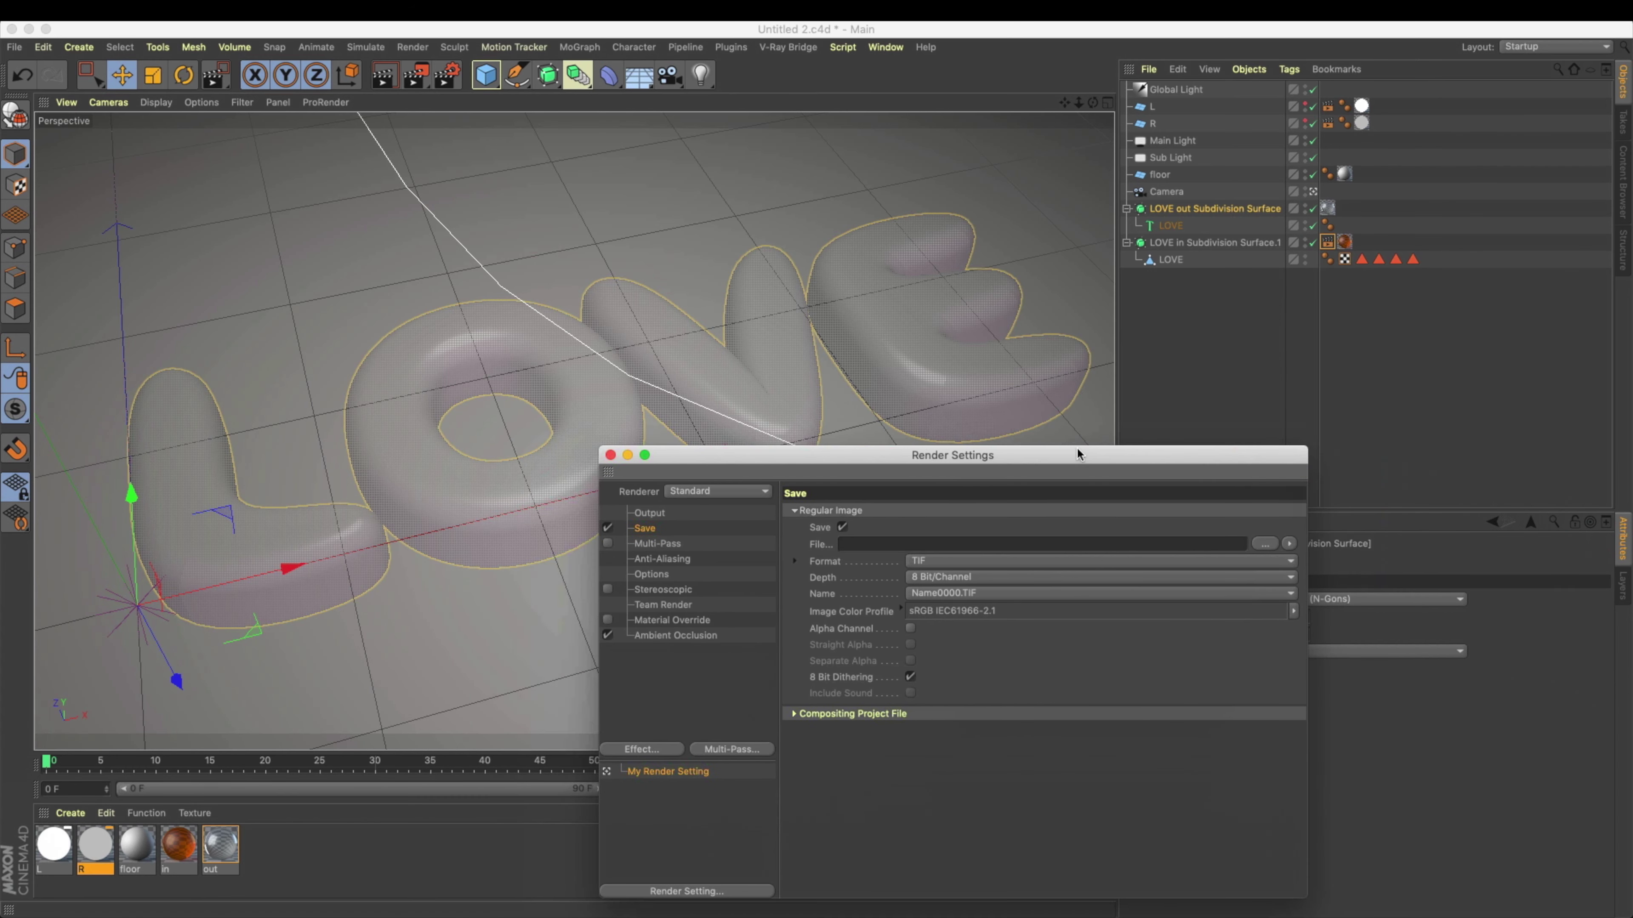
ctrl+drag(1327, 244, 1257, 211)
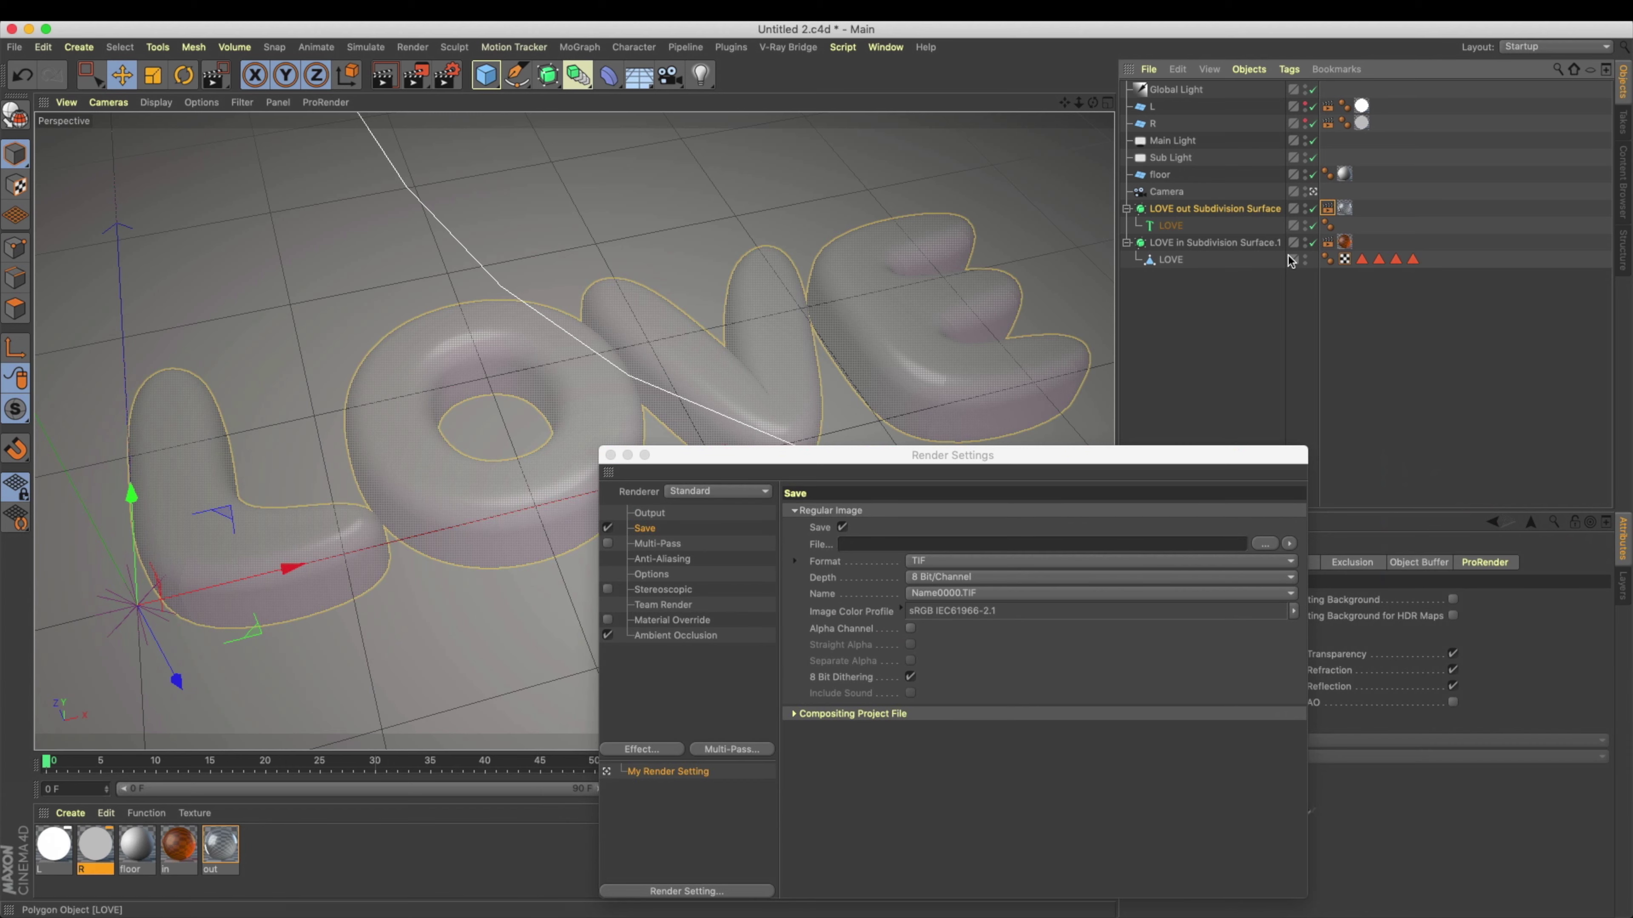
Step: Test-render the scene again, compare the letter detail with the previous partial render, stop the render and close the Picture Viewer
click(418, 77)
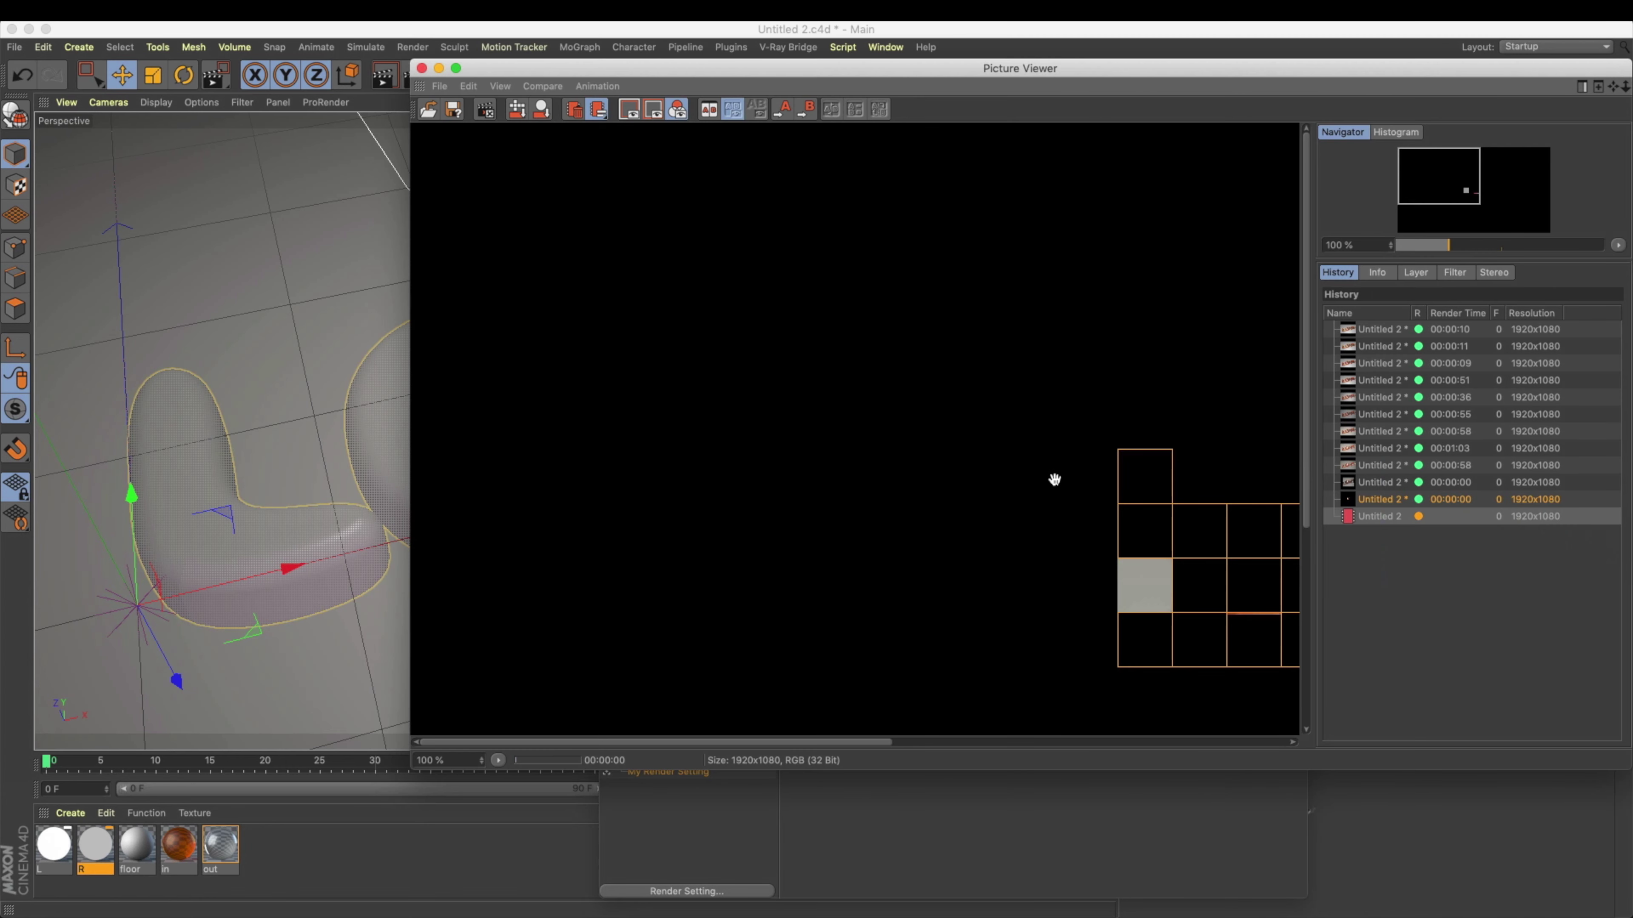
drag(1127, 539, 831, 478)
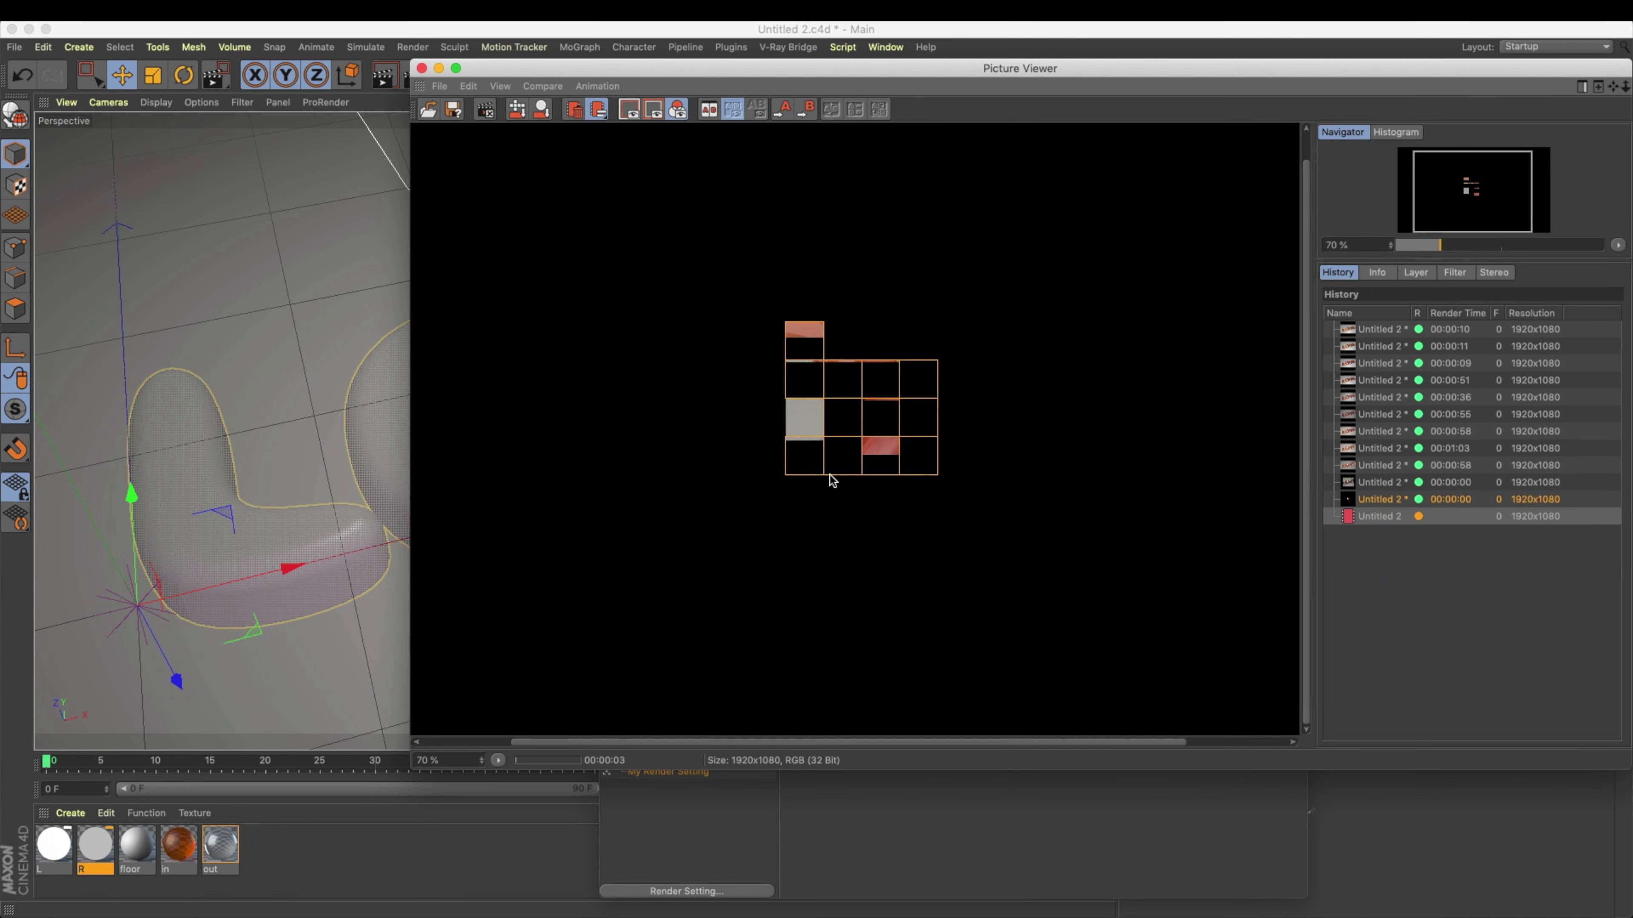
scroll(835, 371, up, 1)
drag(835, 371, 914, 465)
click(1336, 499)
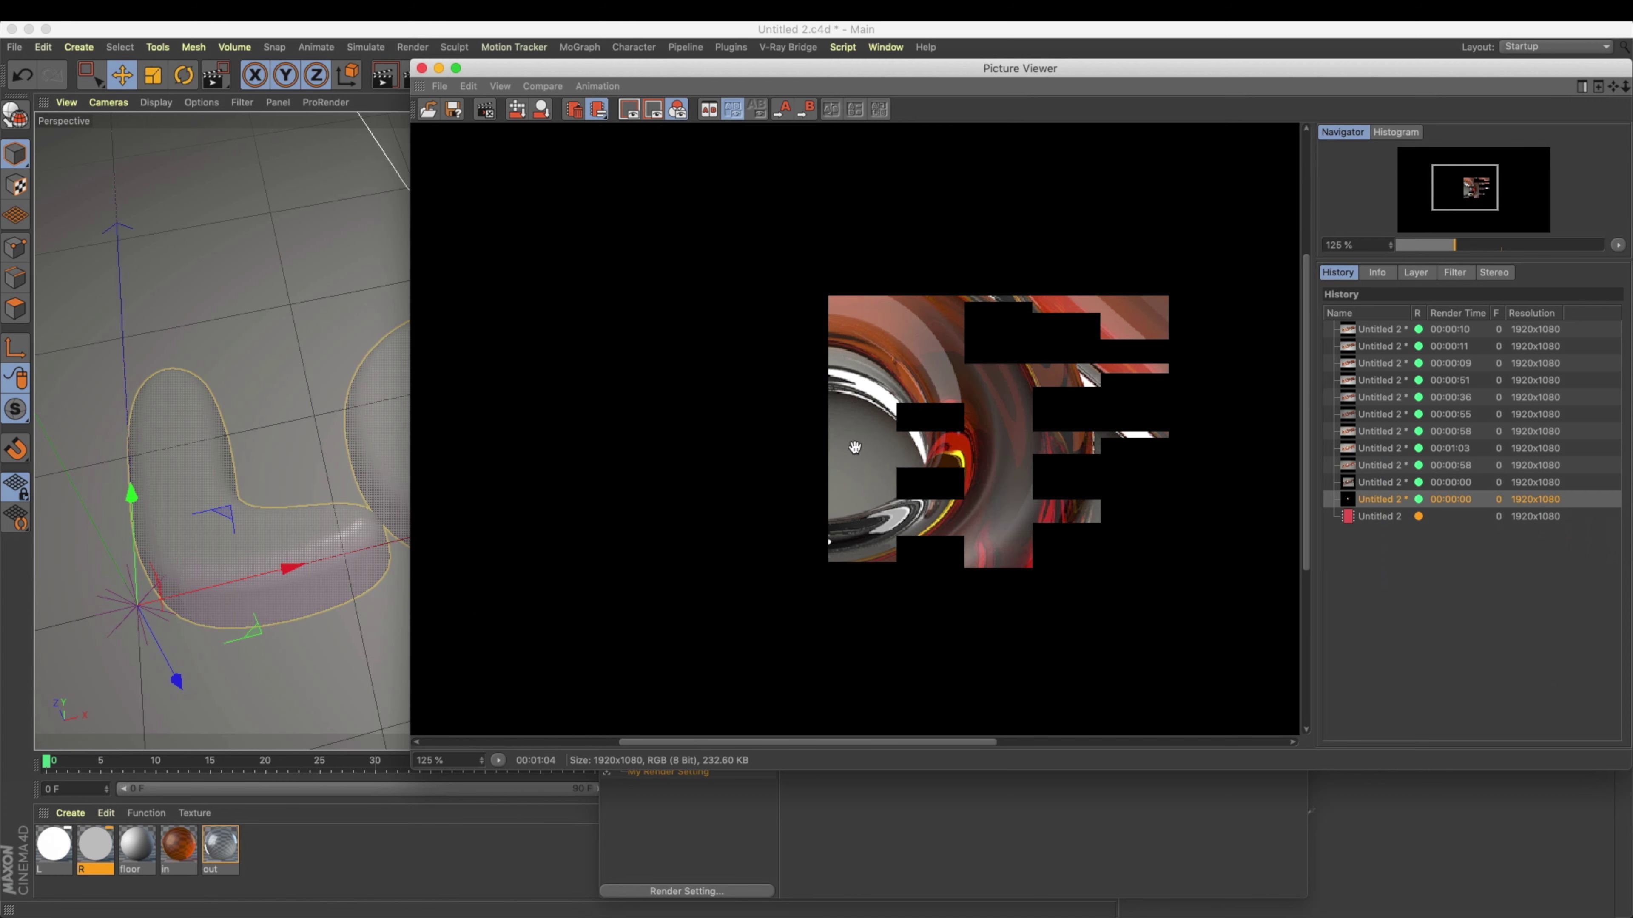
click(1446, 518)
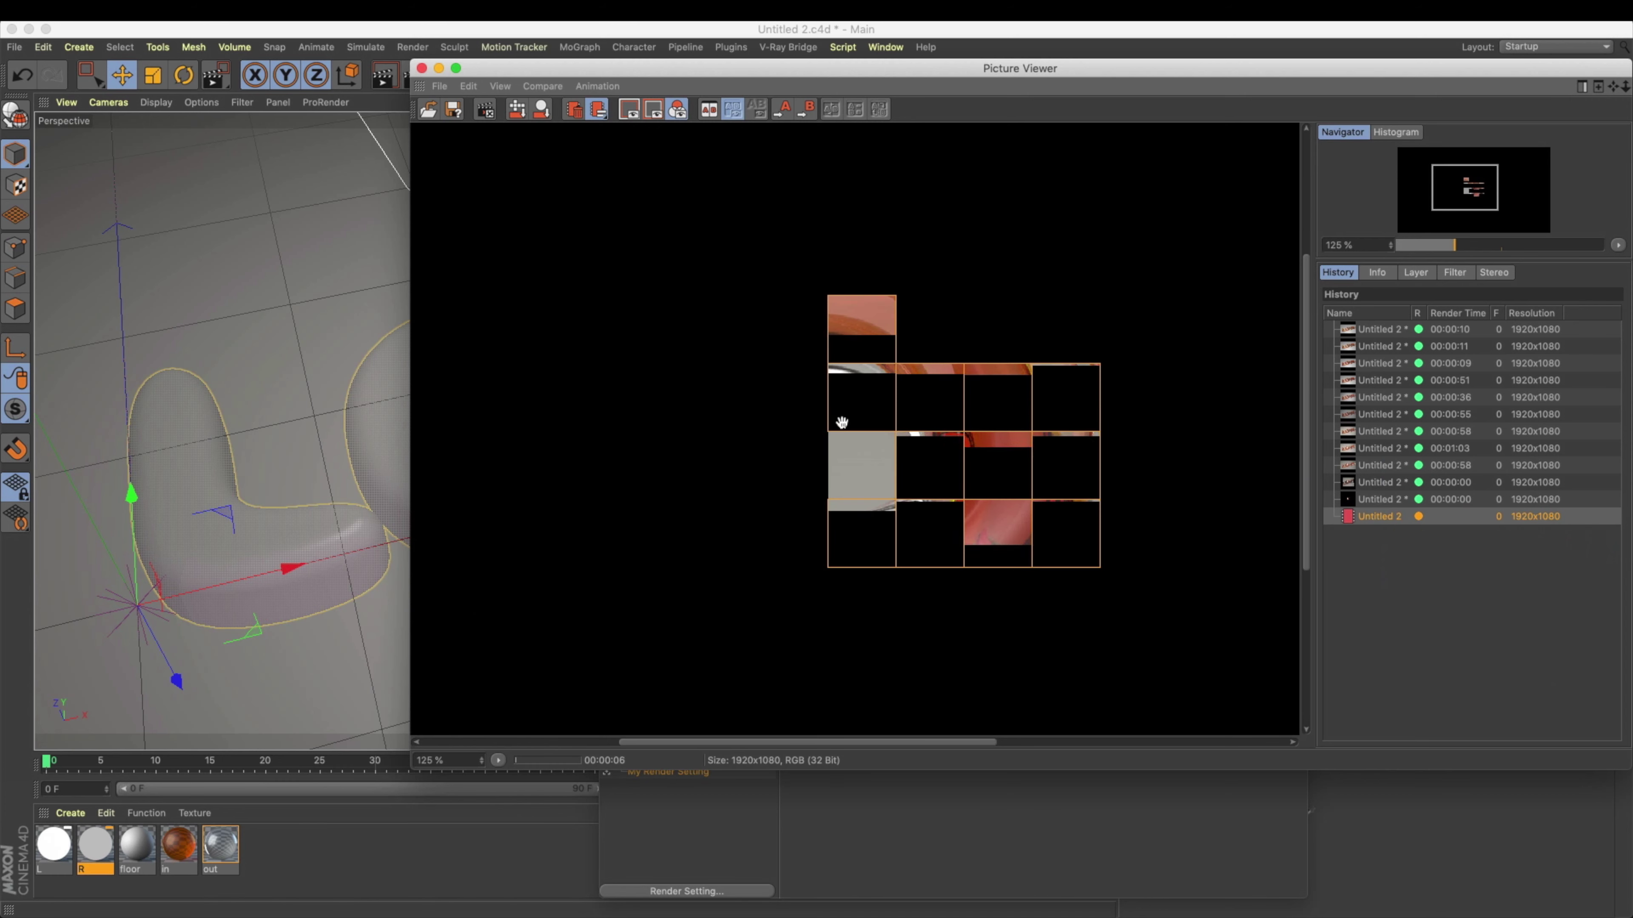
key(Escape)
click(958, 318)
key(super+w)
Step: Turn Seen by AO back on in the Compositing tag of LOVE out Subdivision Surface
click(1328, 208)
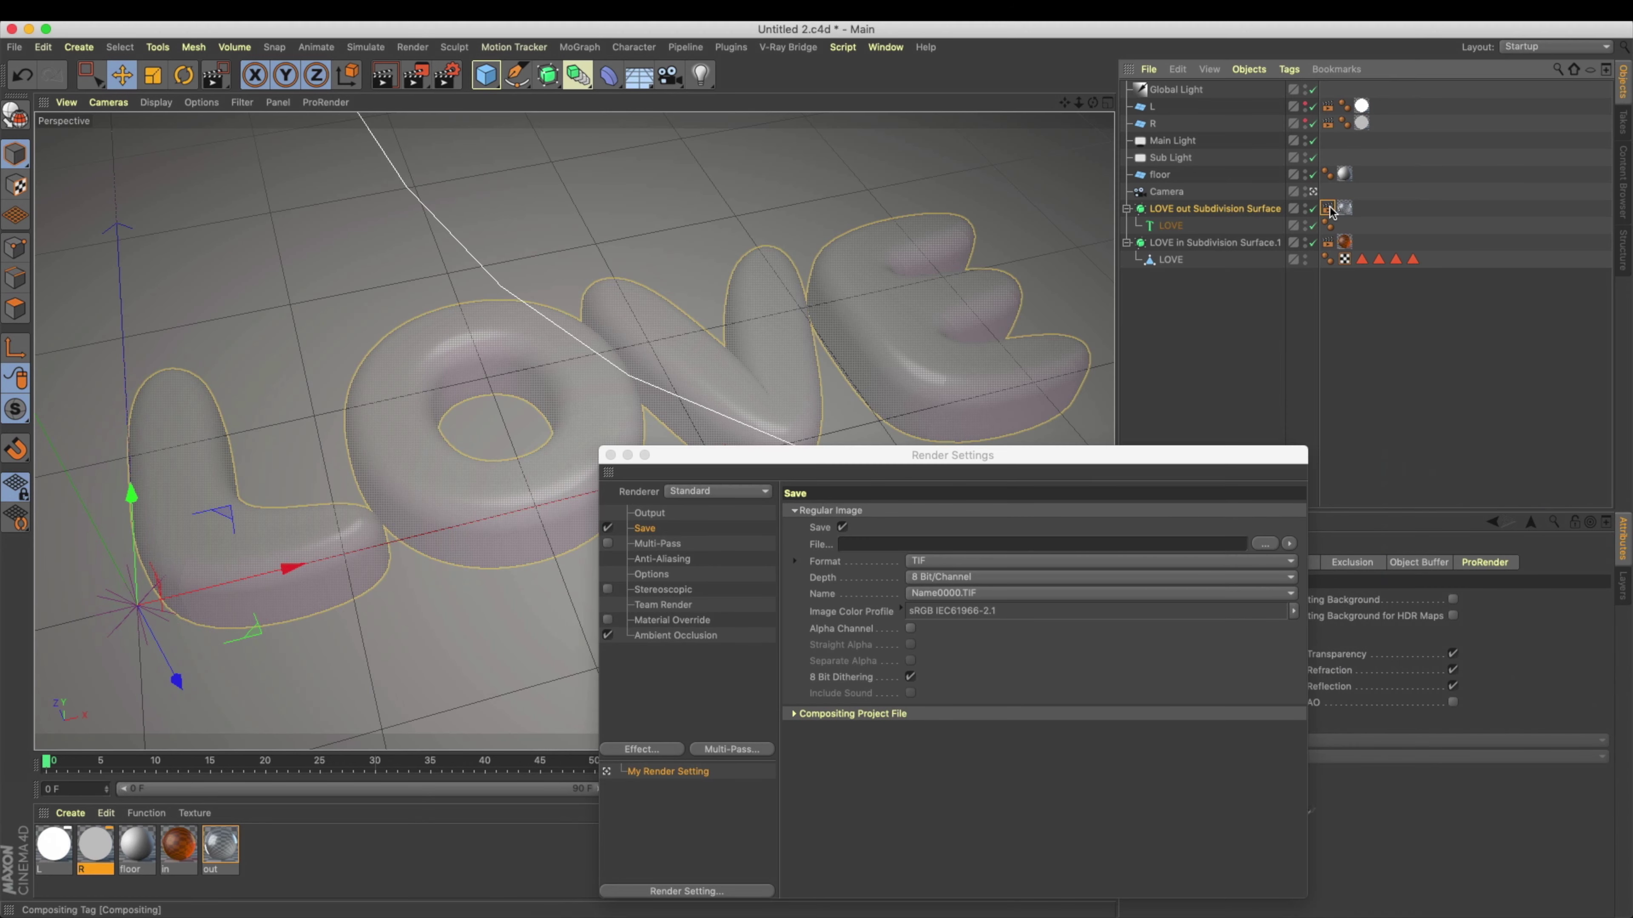
click(1453, 702)
Step: Set the regular image's save format to TGA with Alpha Channel enabled in the render settings
drag(1151, 458, 1065, 297)
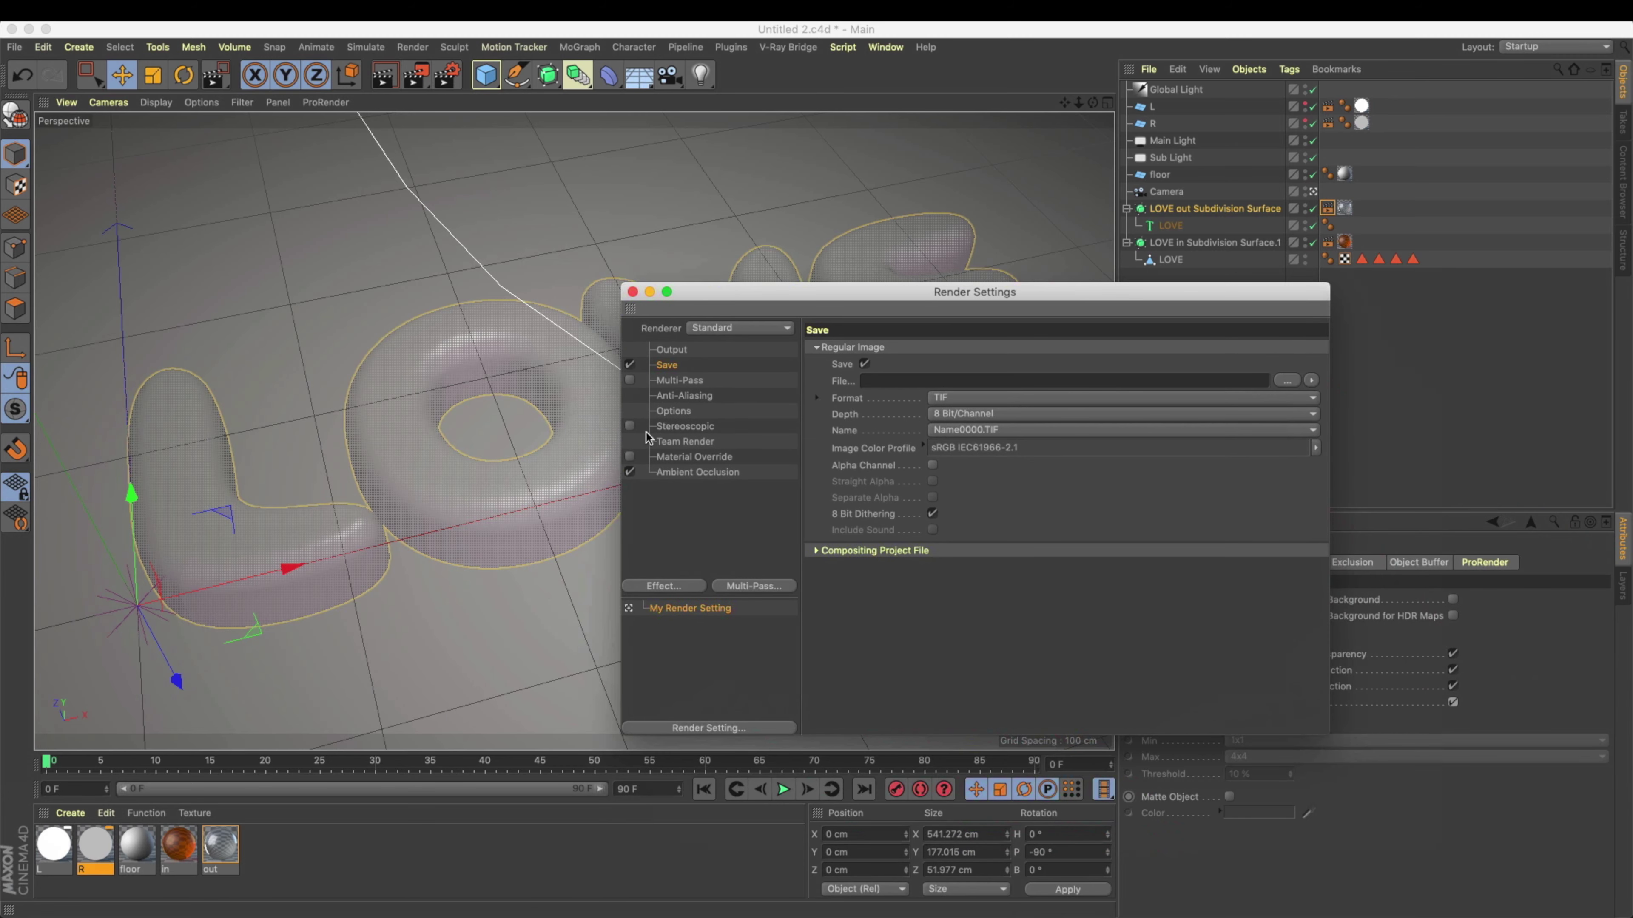
click(988, 398)
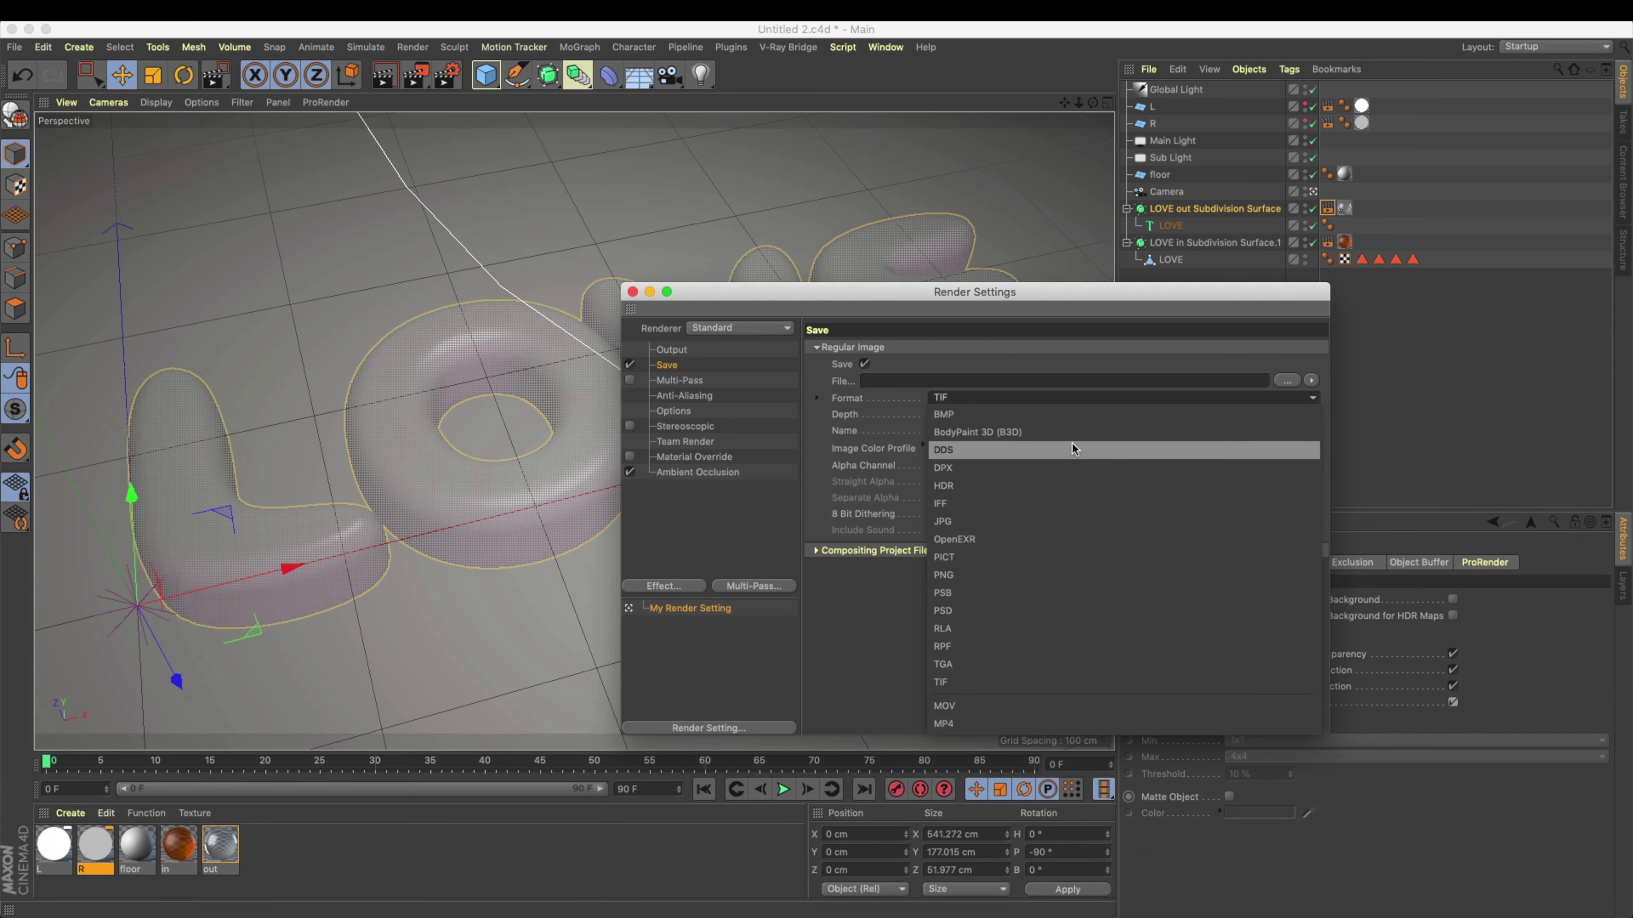
click(1056, 662)
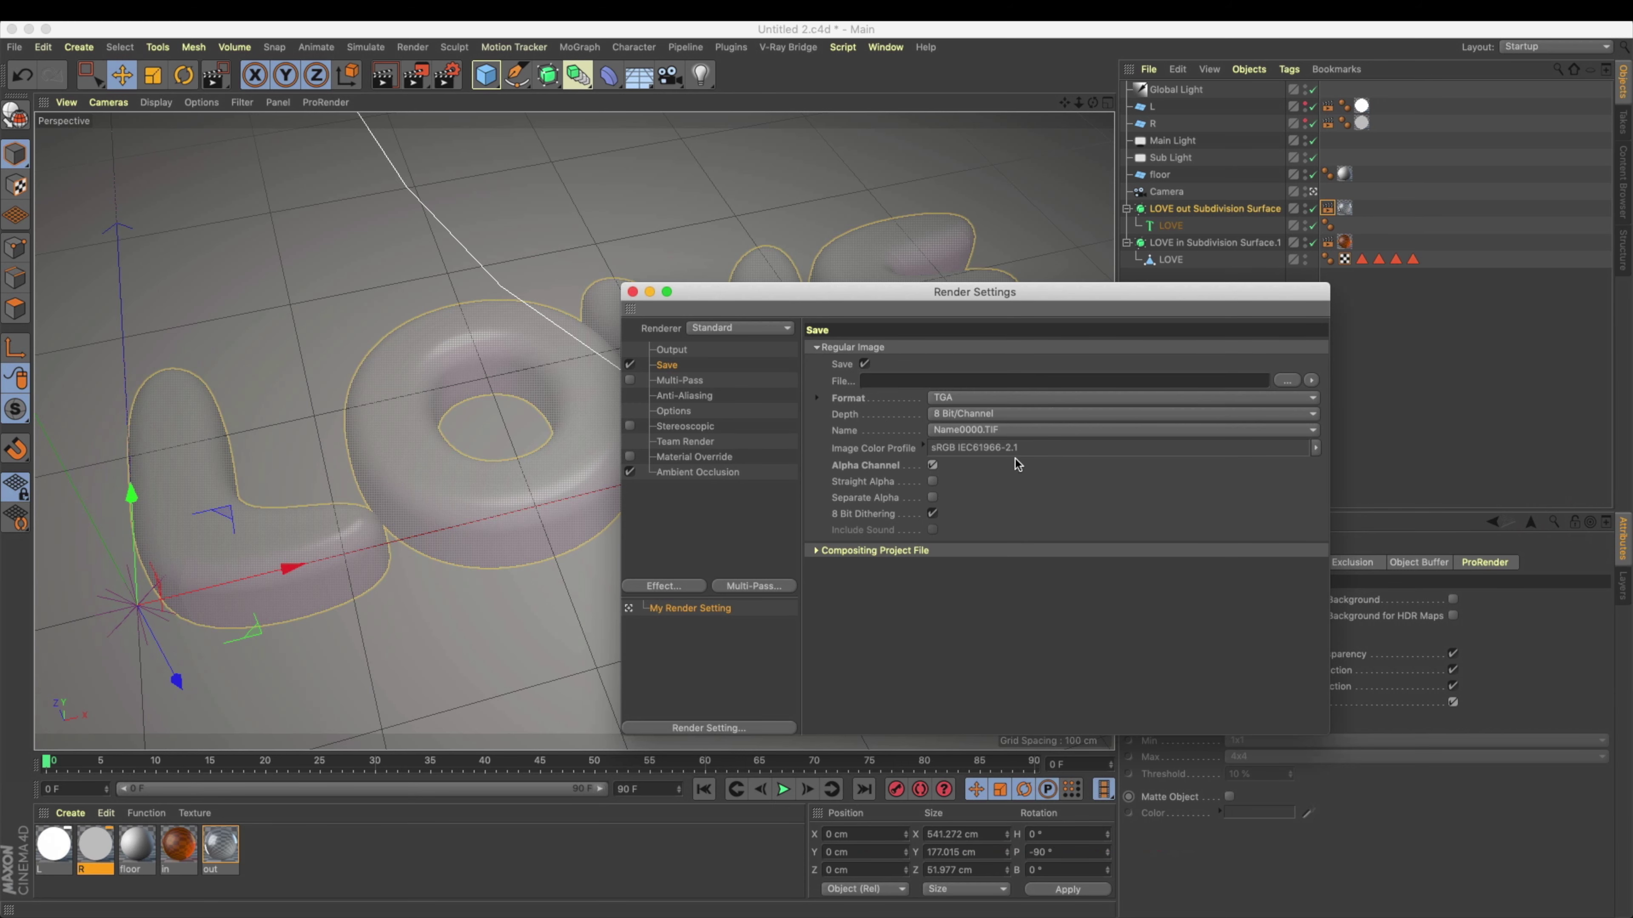
Step: Create a folder named ren on the Desktop and set the regular image's output file there as glass
click(1286, 380)
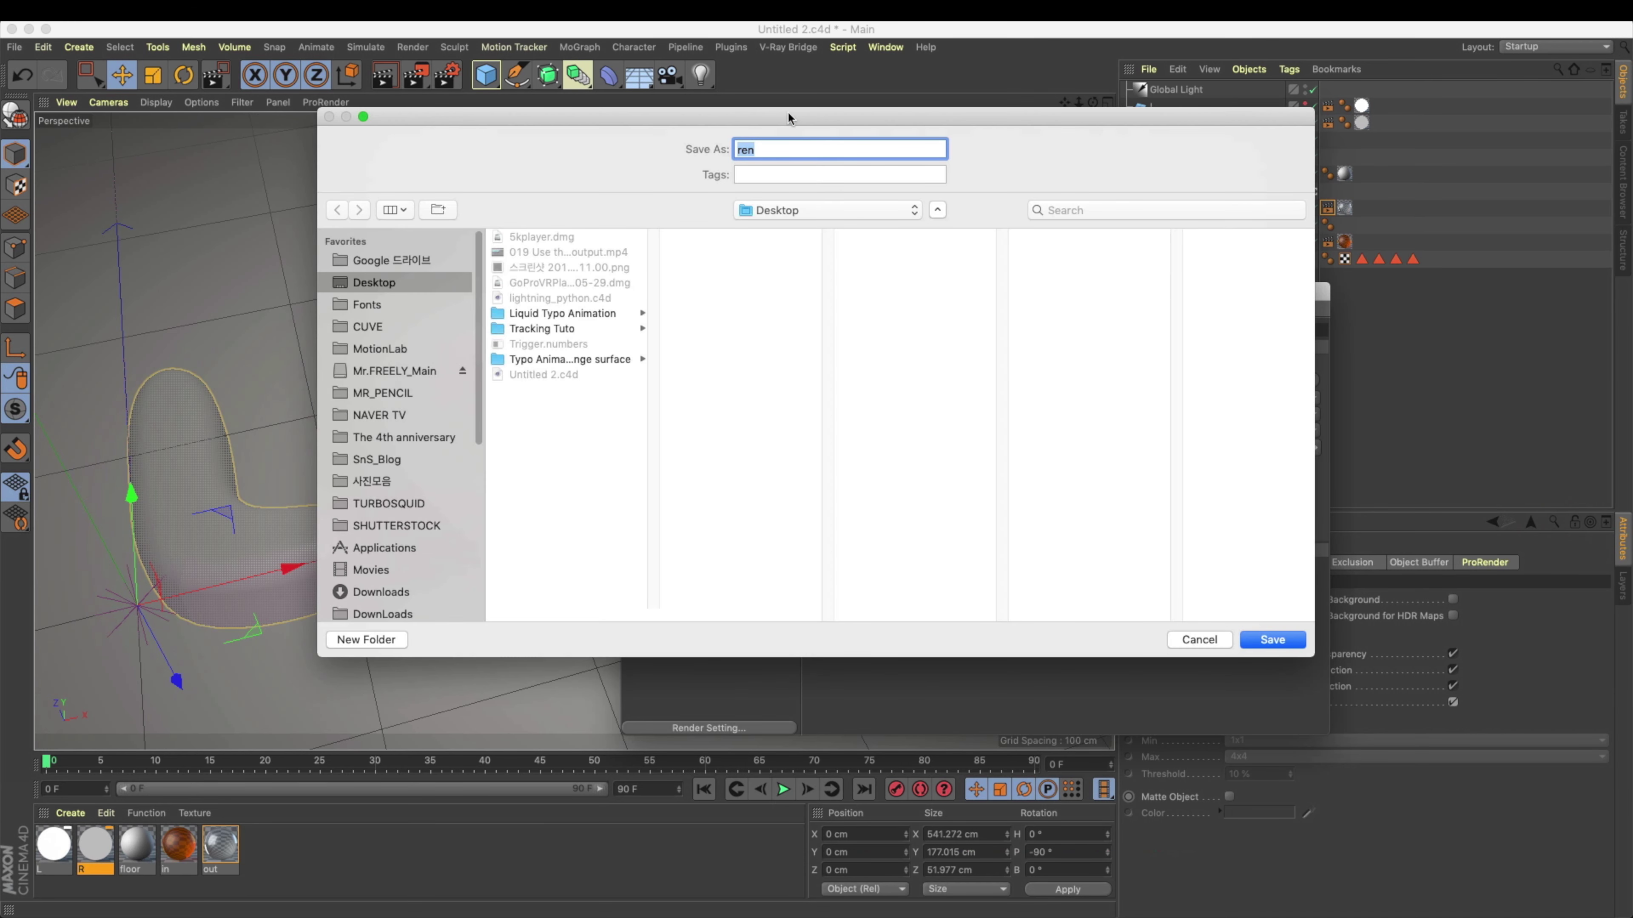
drag(789, 115, 899, 166)
click(496, 686)
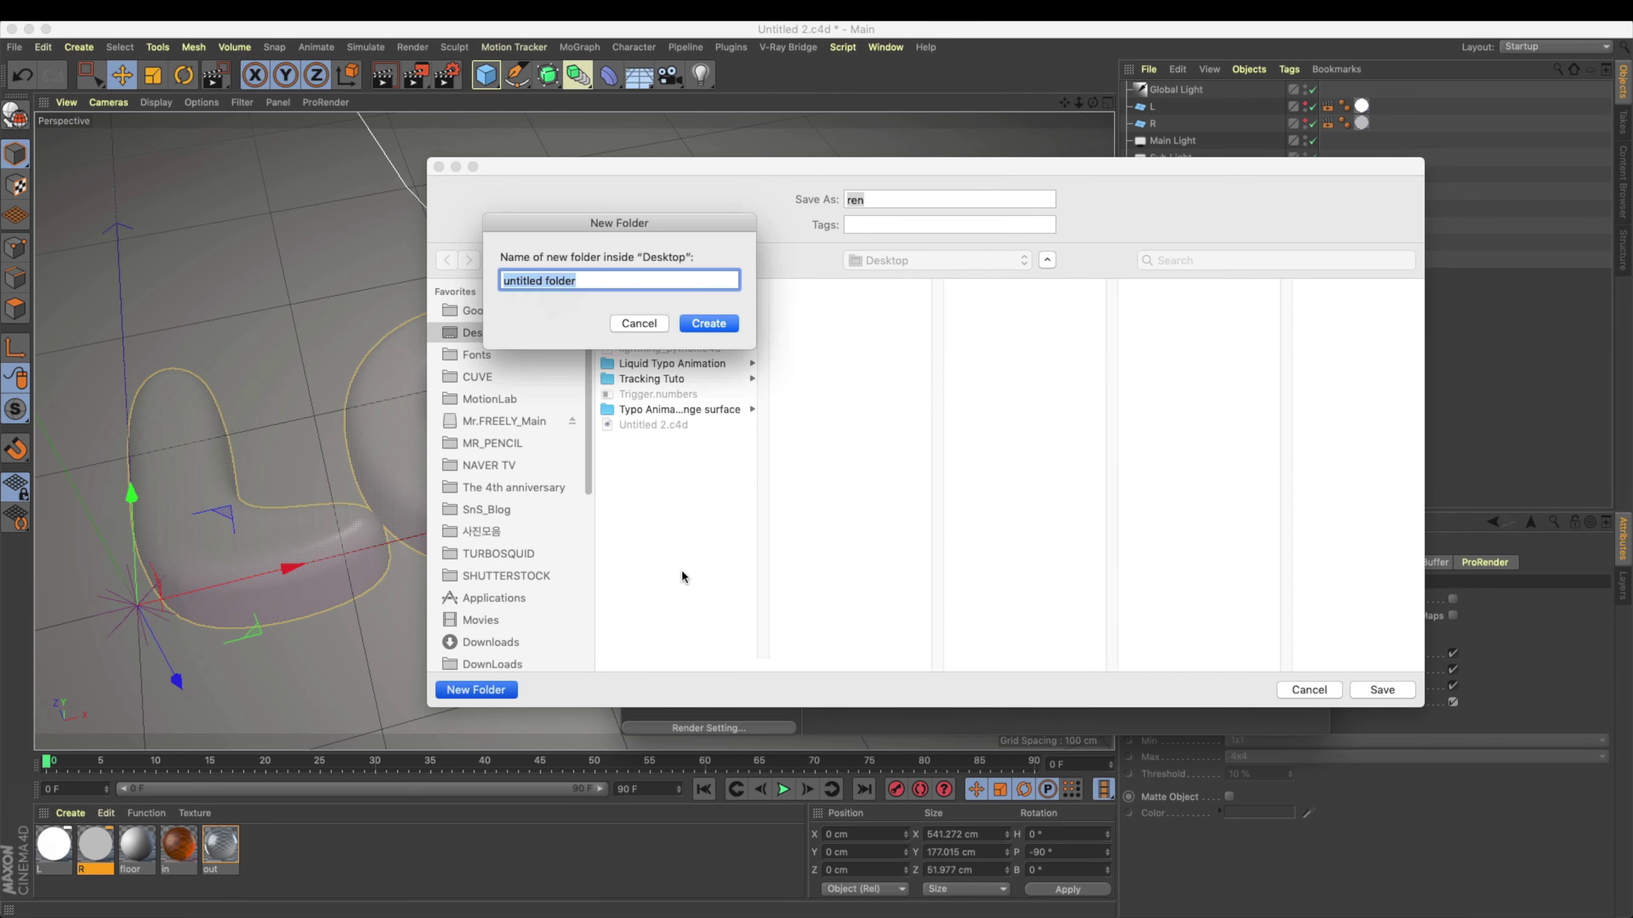
text(ren)
key(Return)
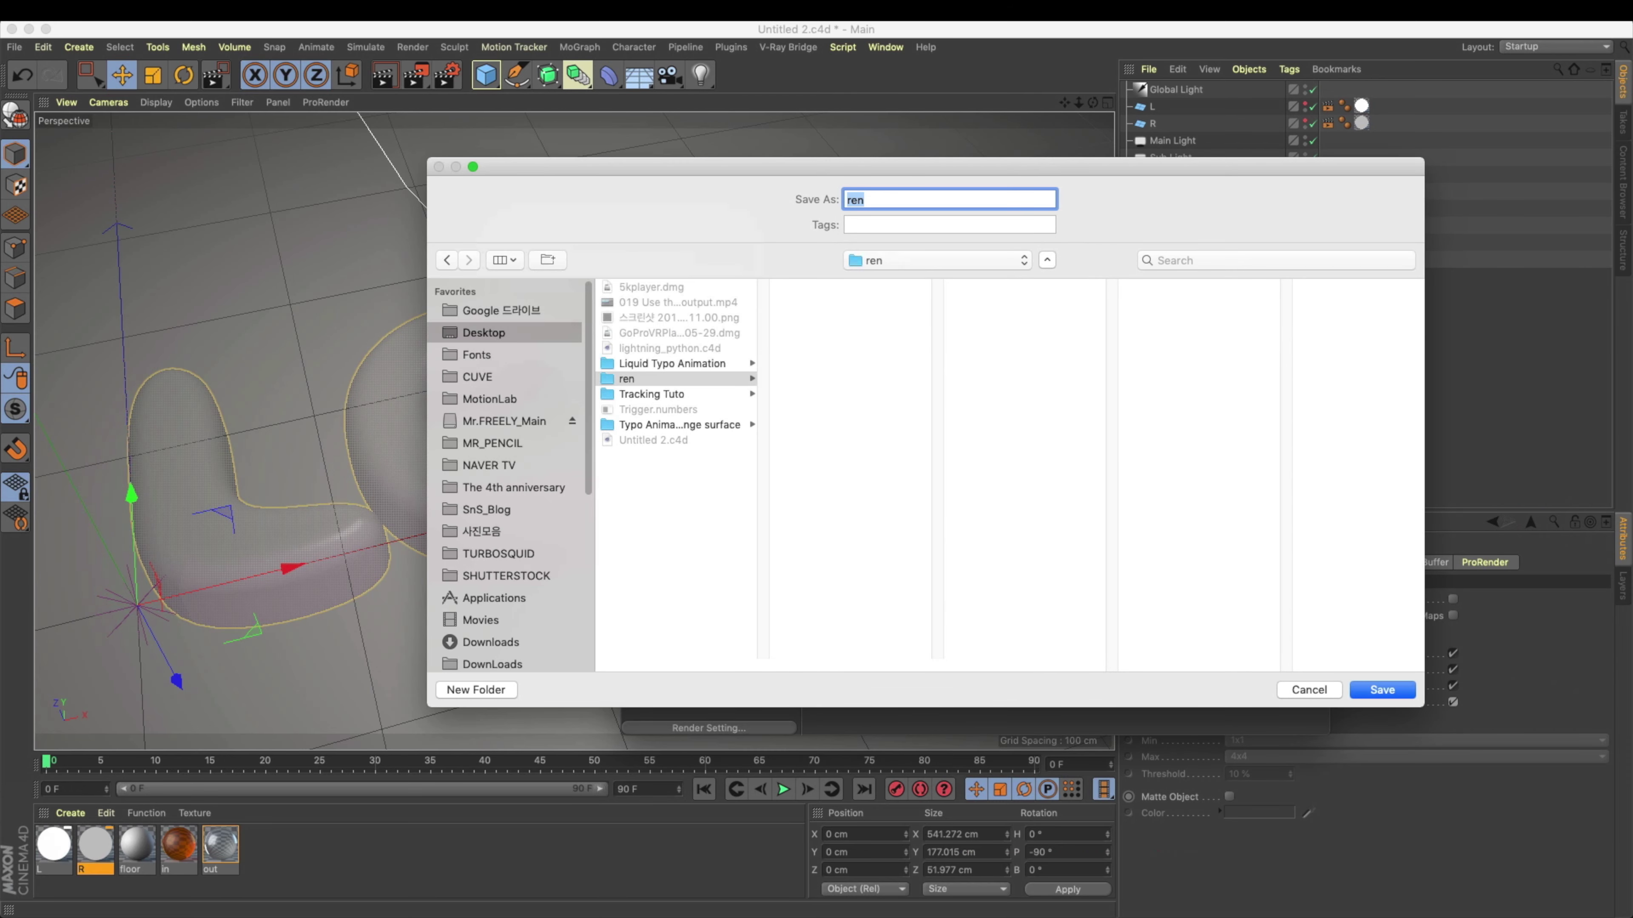
click(664, 377)
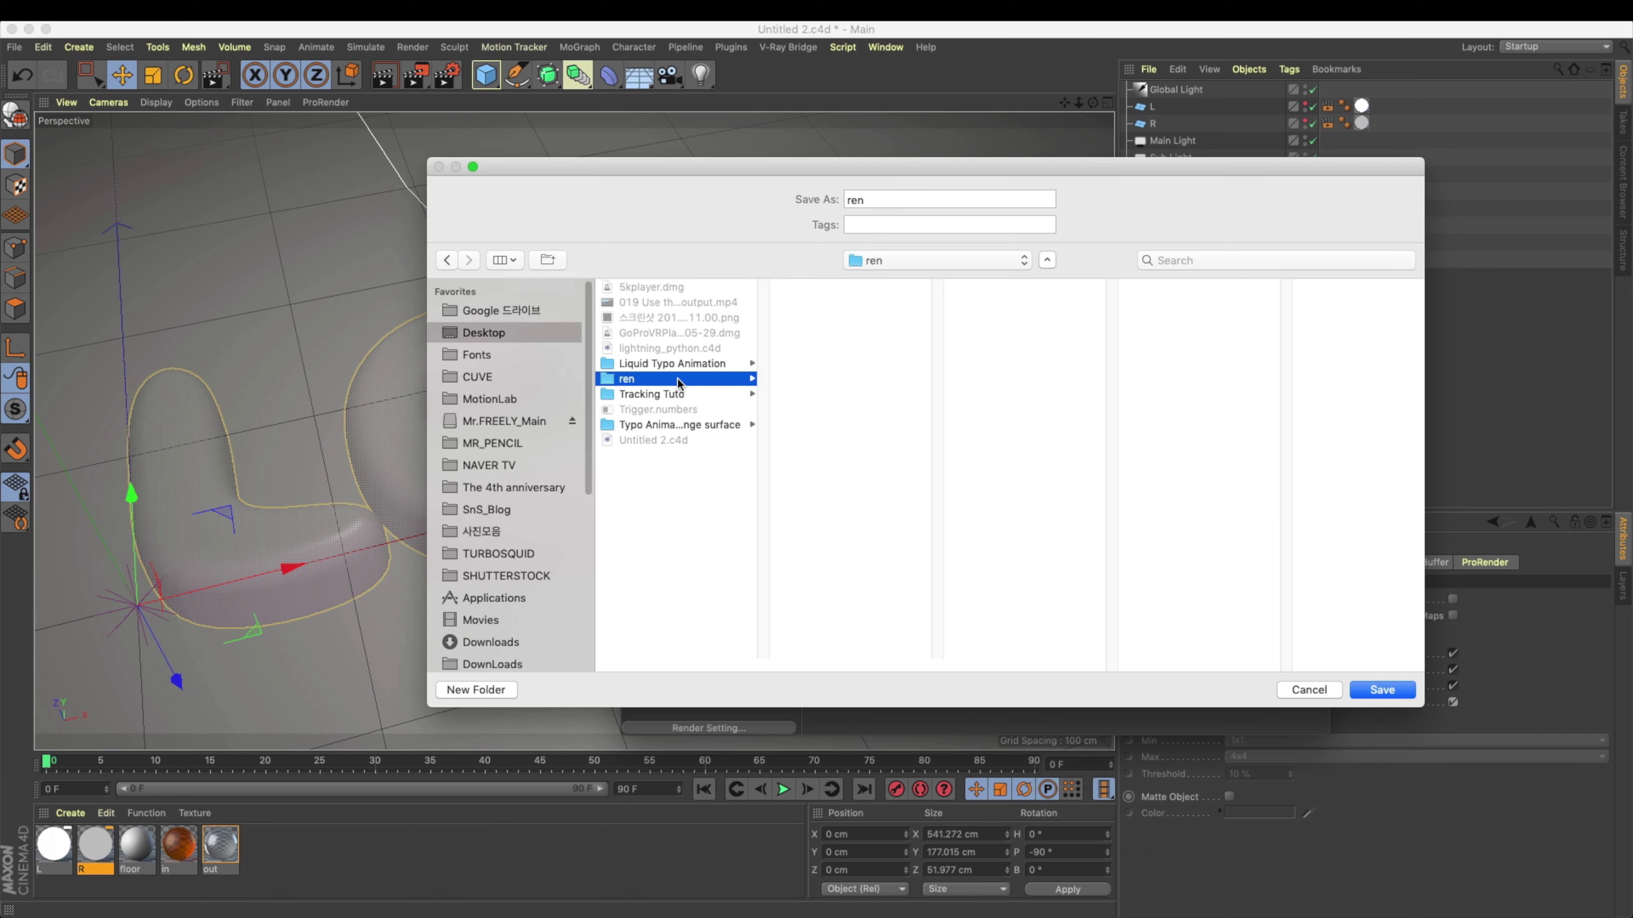
double_click(855, 200)
text(glass)
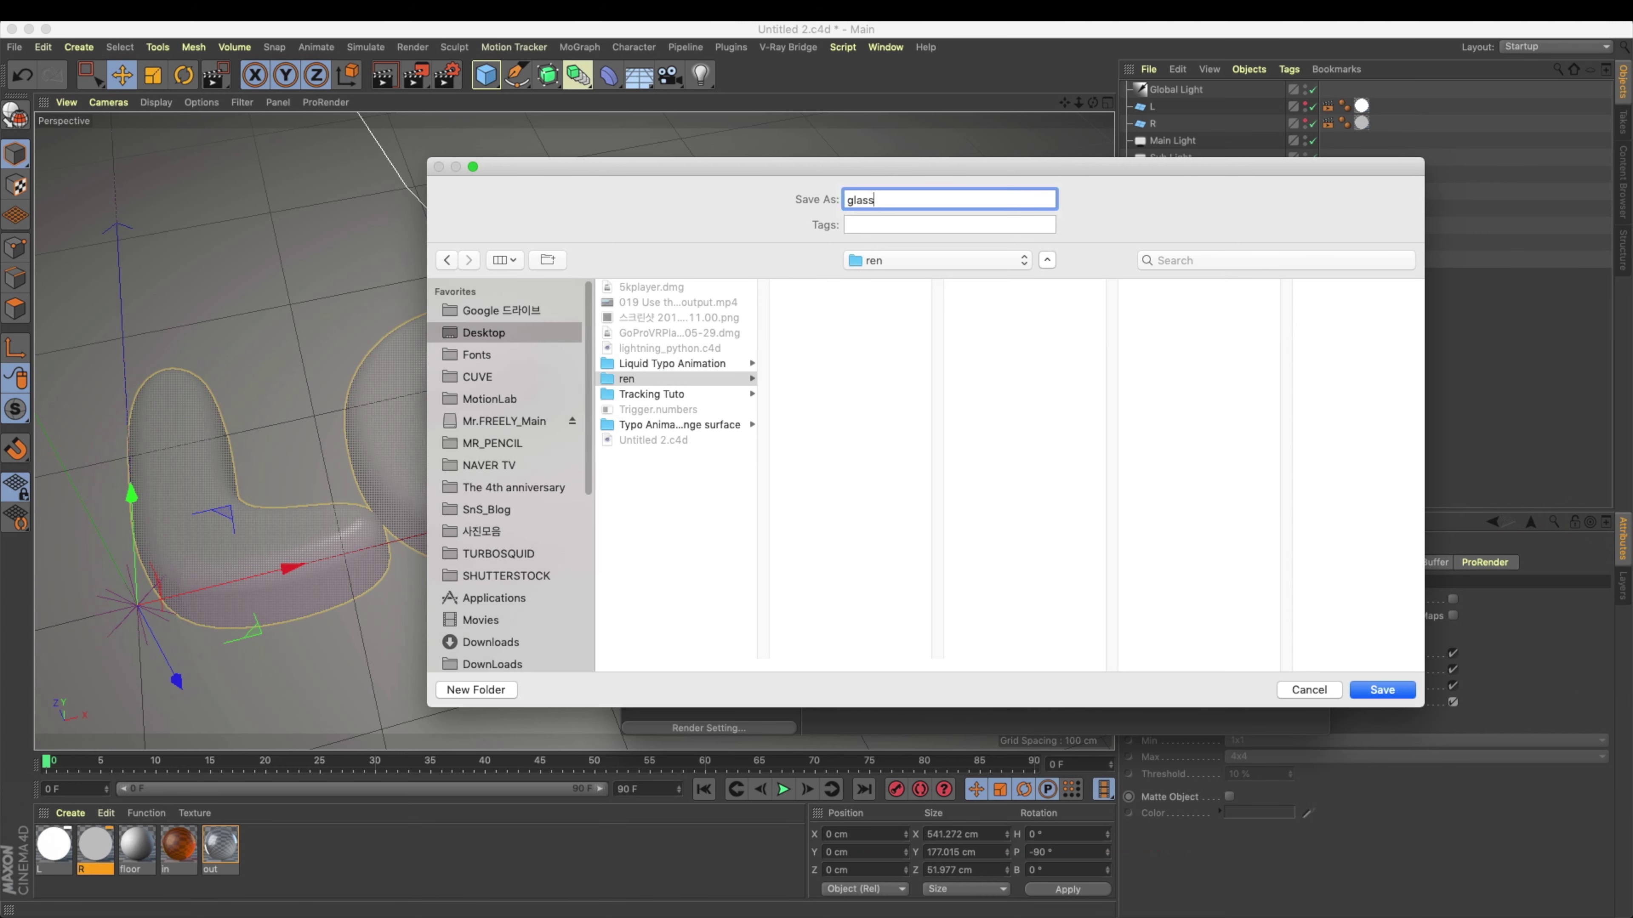
key(Return)
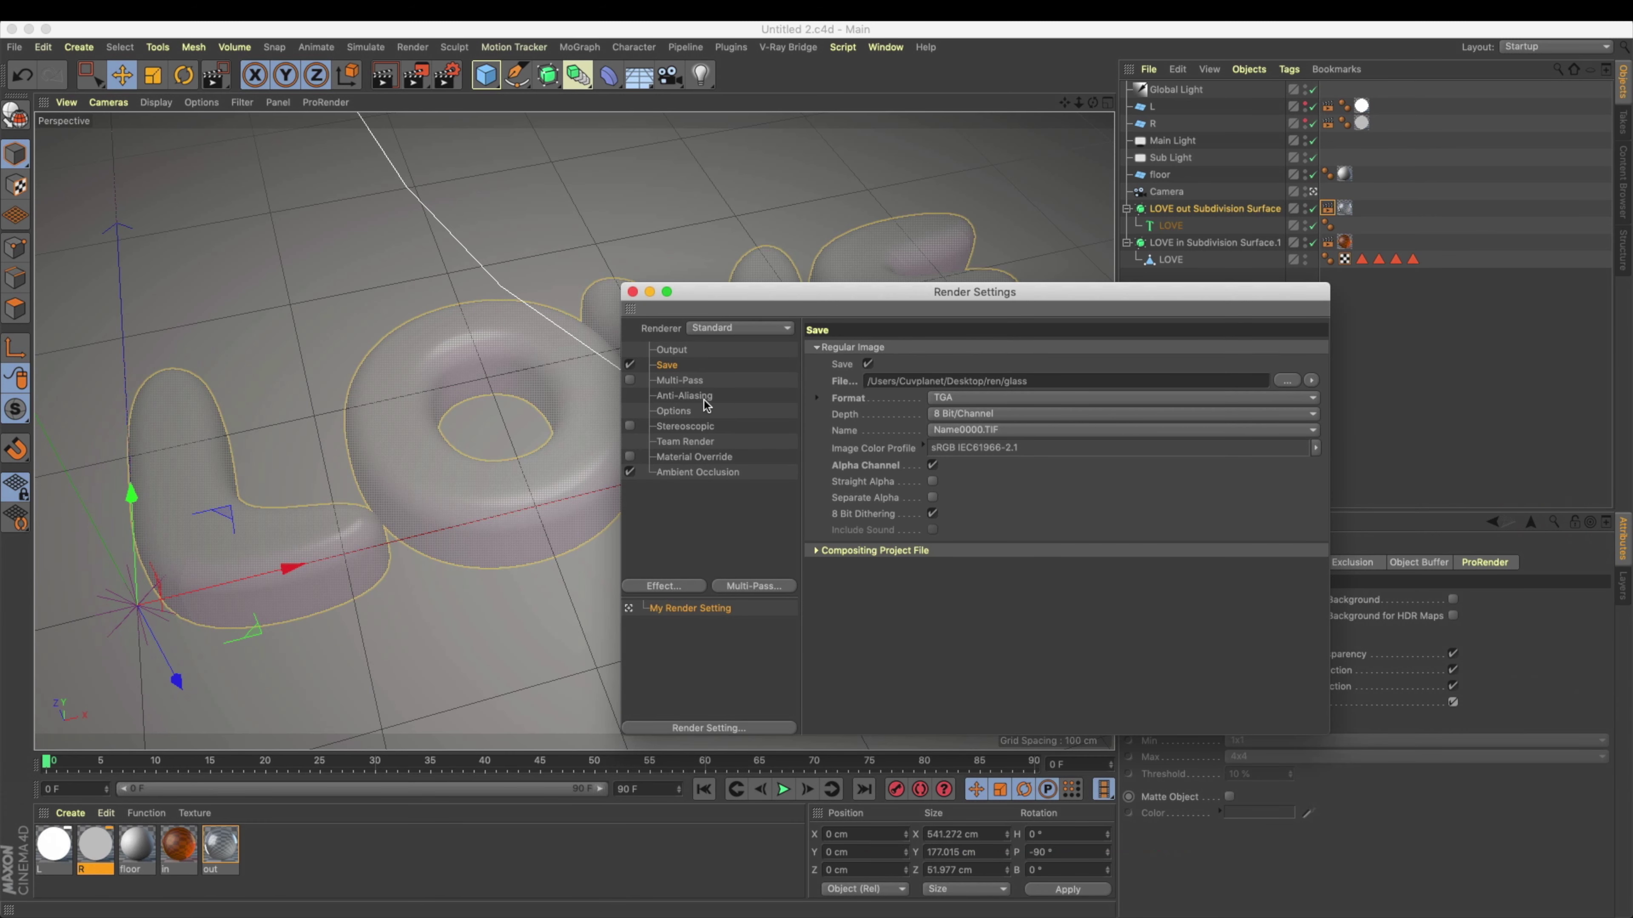
Step: Enable Multi-Pass rendering and set the multi-pass output file to glass in the ren folder
click(629, 380)
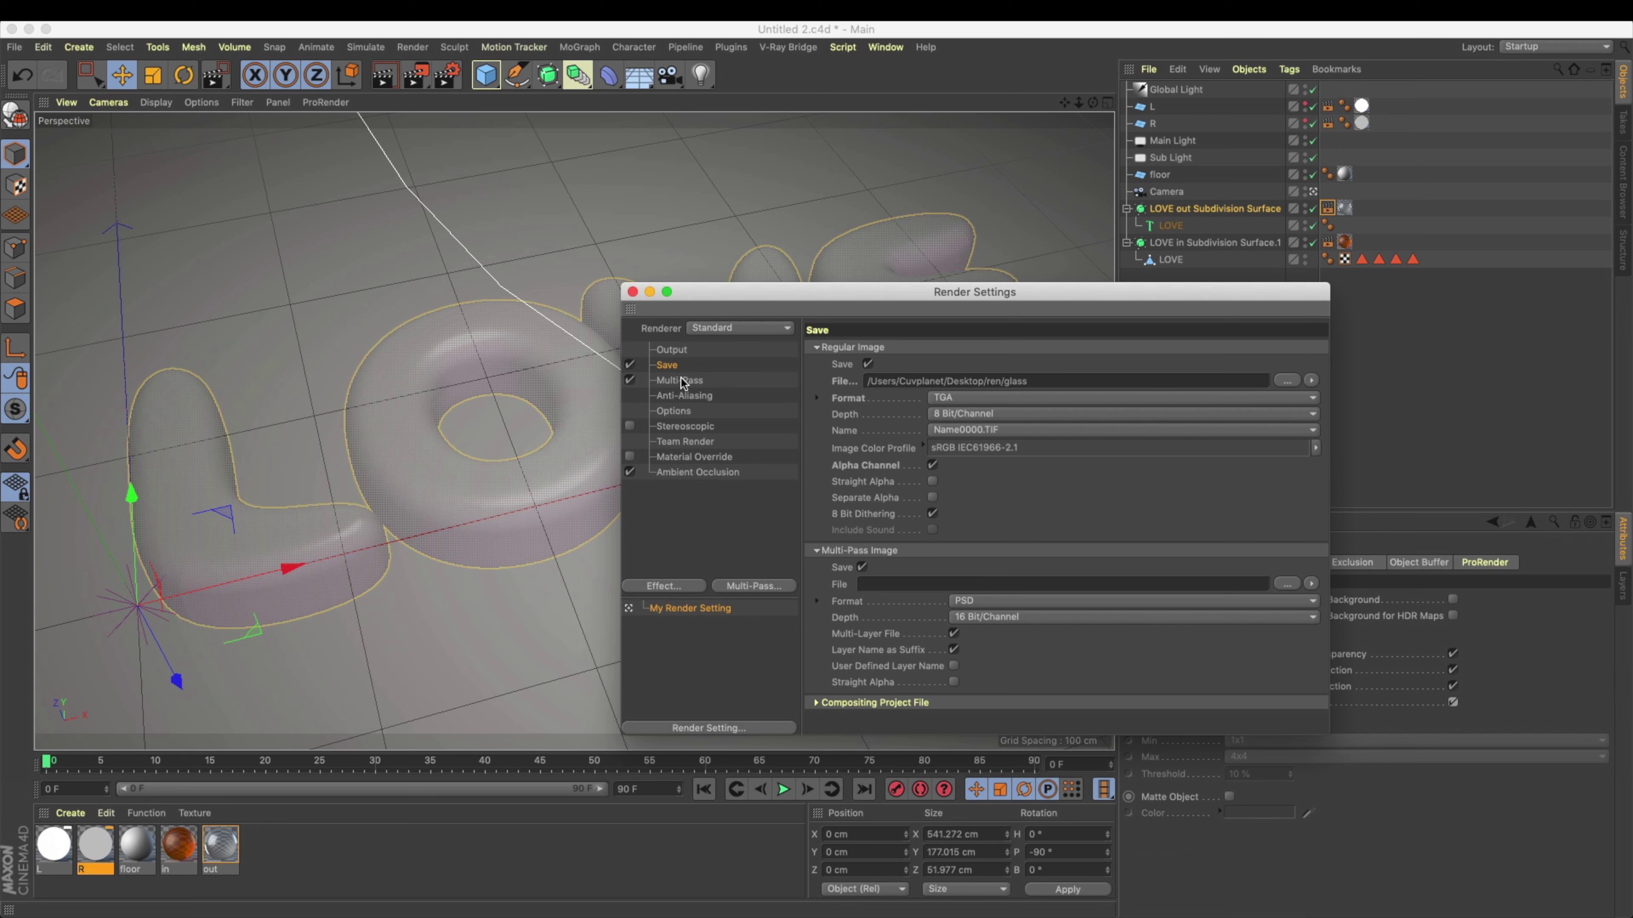
click(1274, 581)
text(glass)
key(Return)
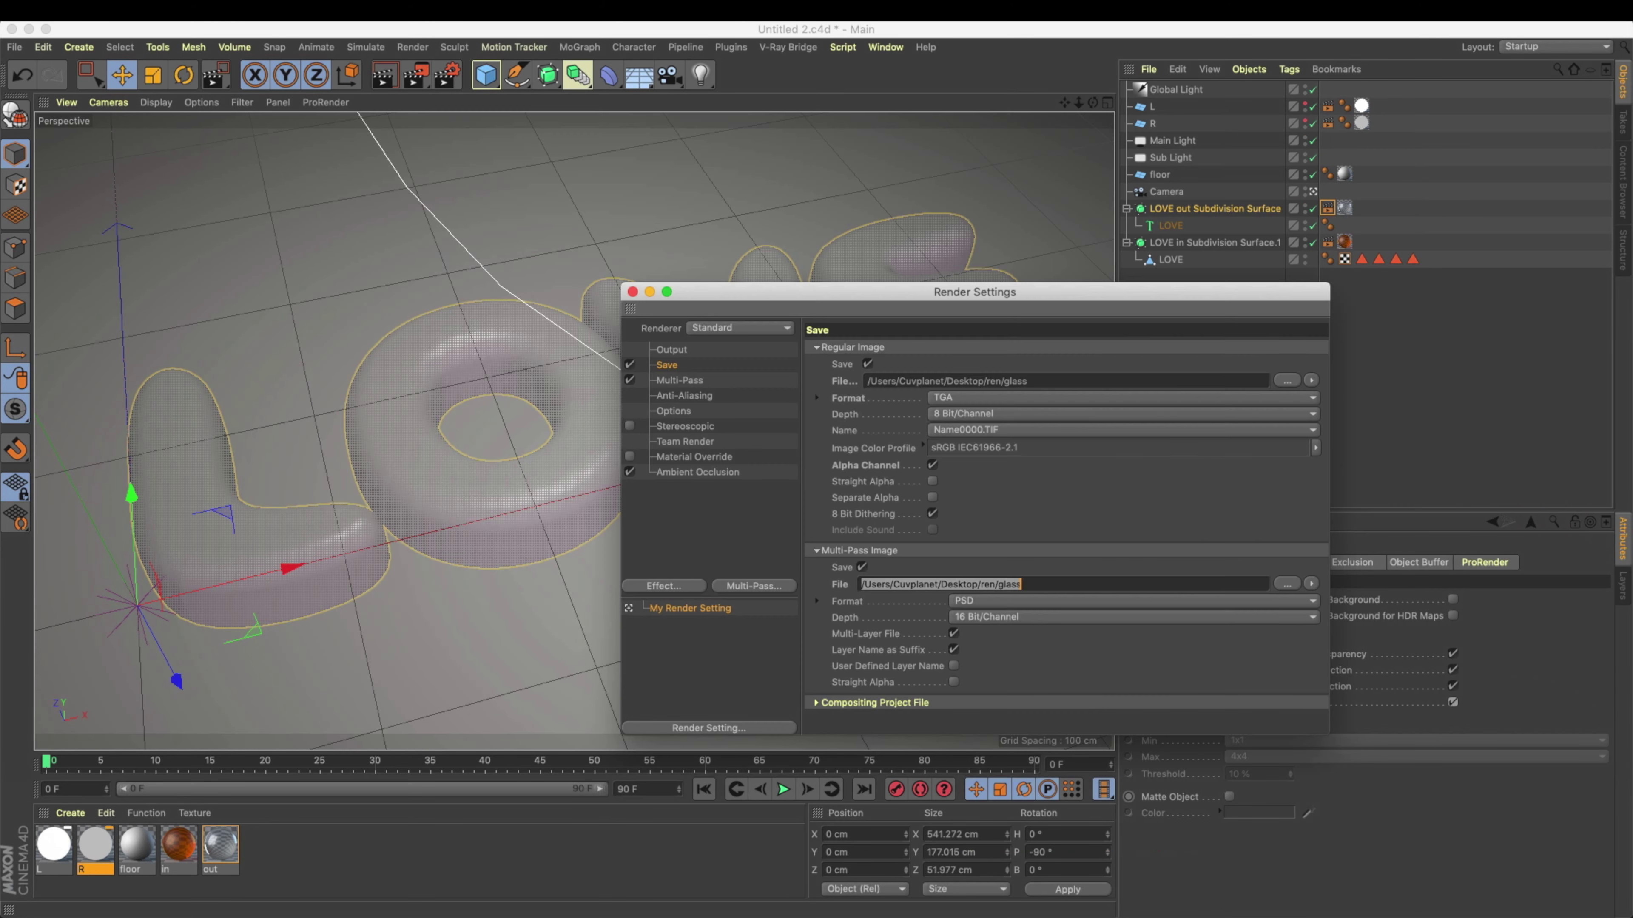
Step: Set the multi-pass image format to TGA at 8 Bit/Channel and keep the regular image at 8 Bit/Channel
click(996, 619)
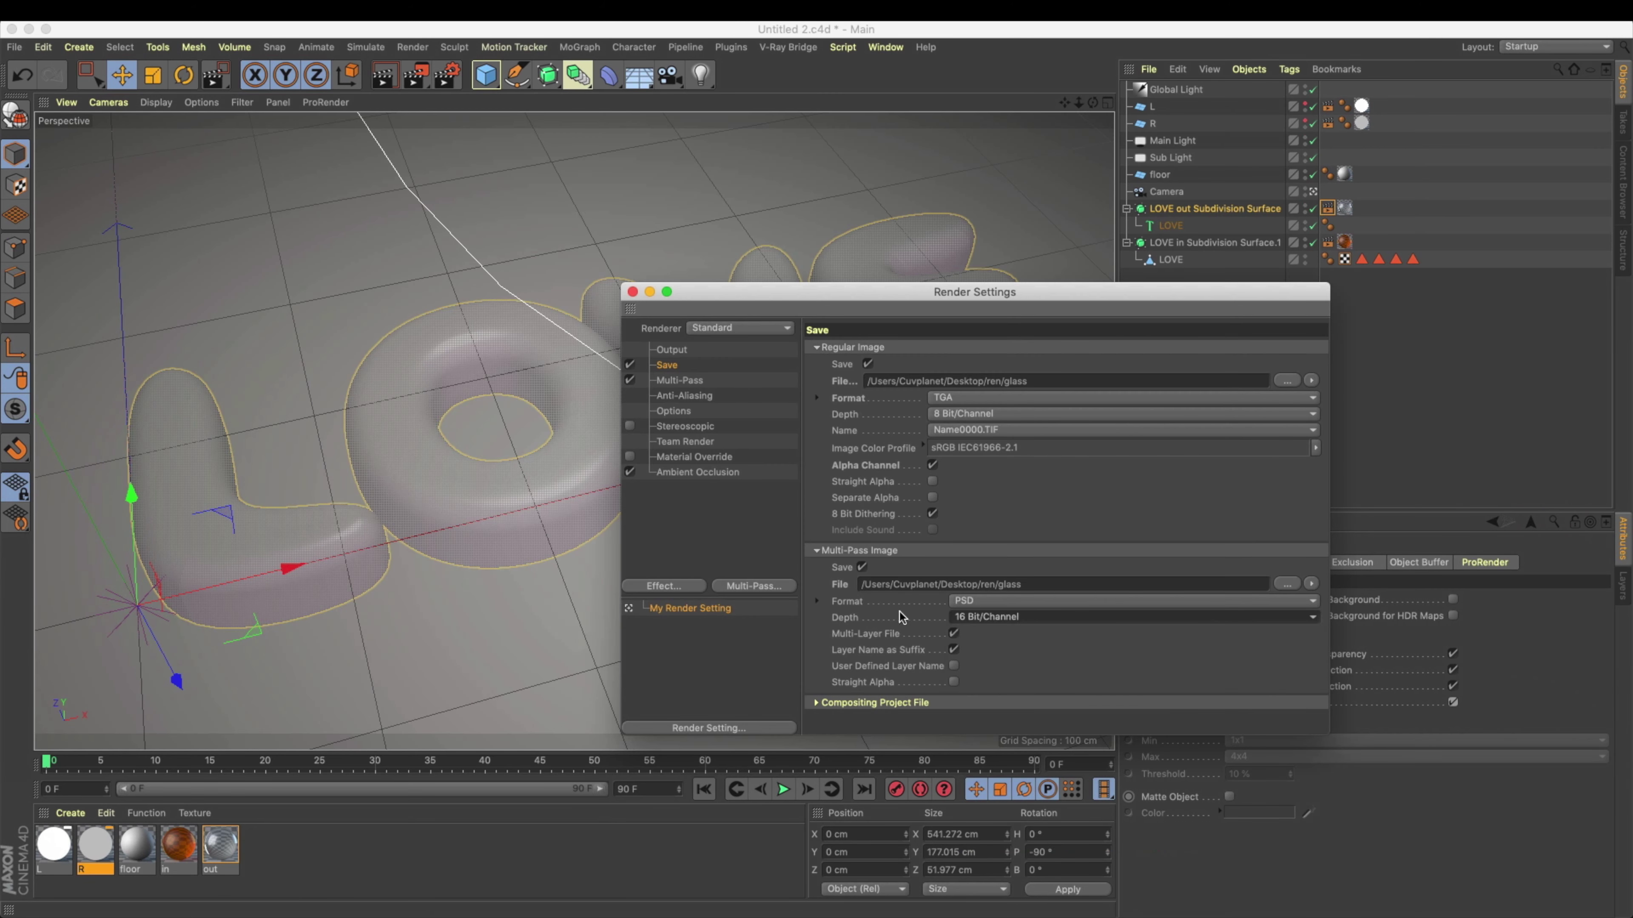
click(986, 600)
click(1016, 526)
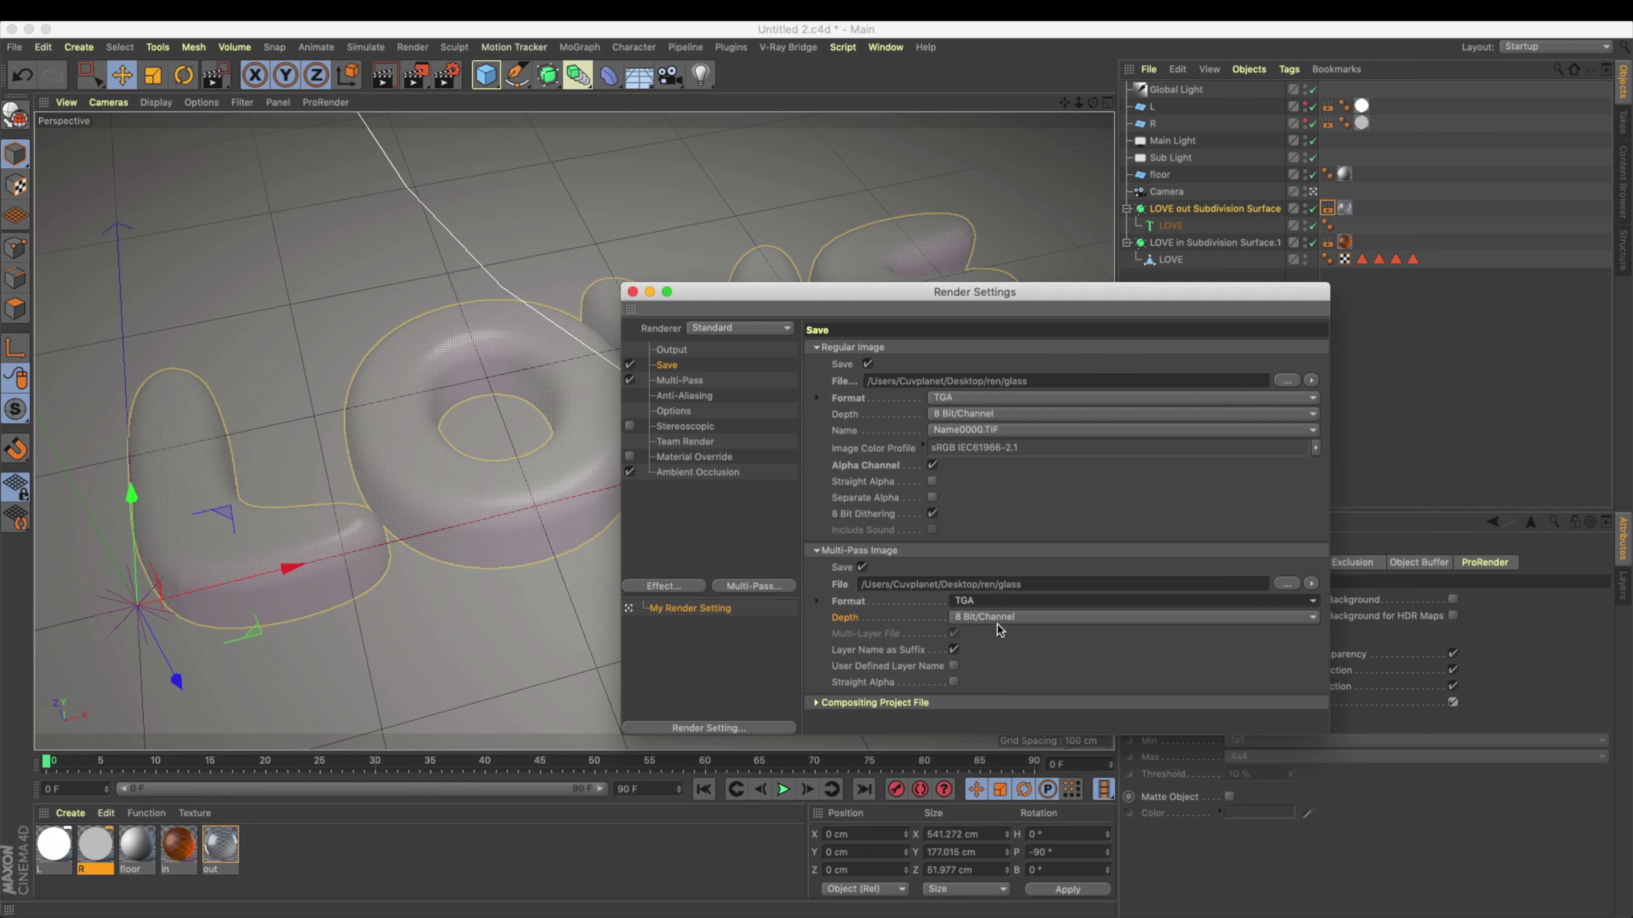
click(994, 620)
click(995, 637)
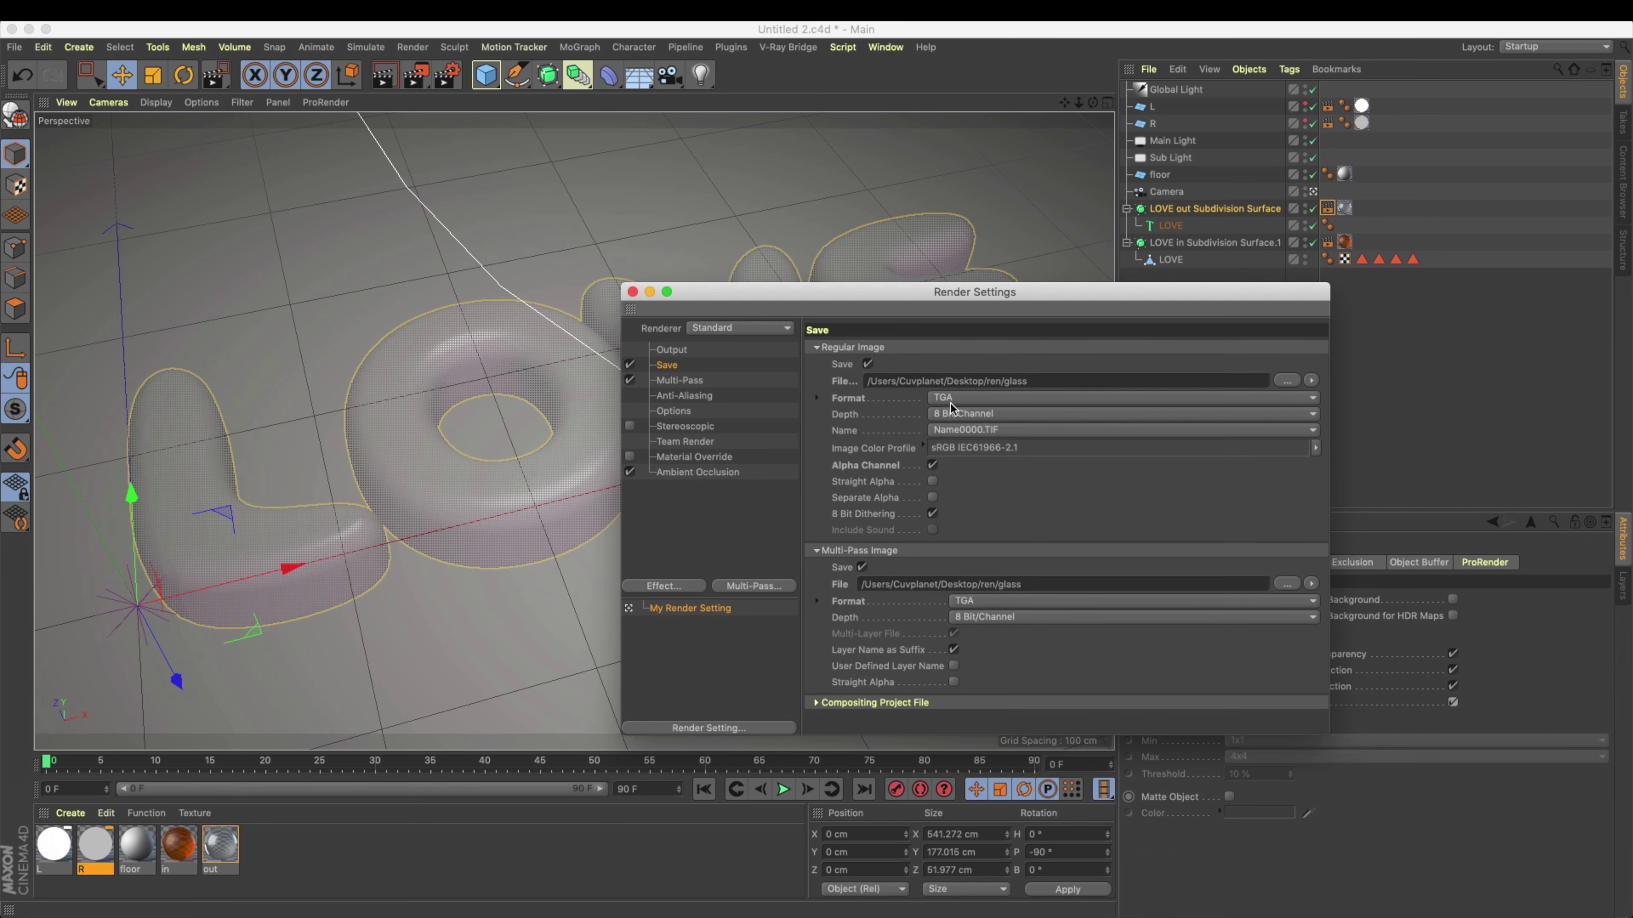
click(964, 414)
click(977, 417)
Step: Turn off Apply to Project in the Ambient Occlusion render settings
click(686, 396)
click(684, 412)
click(684, 380)
click(687, 472)
click(934, 384)
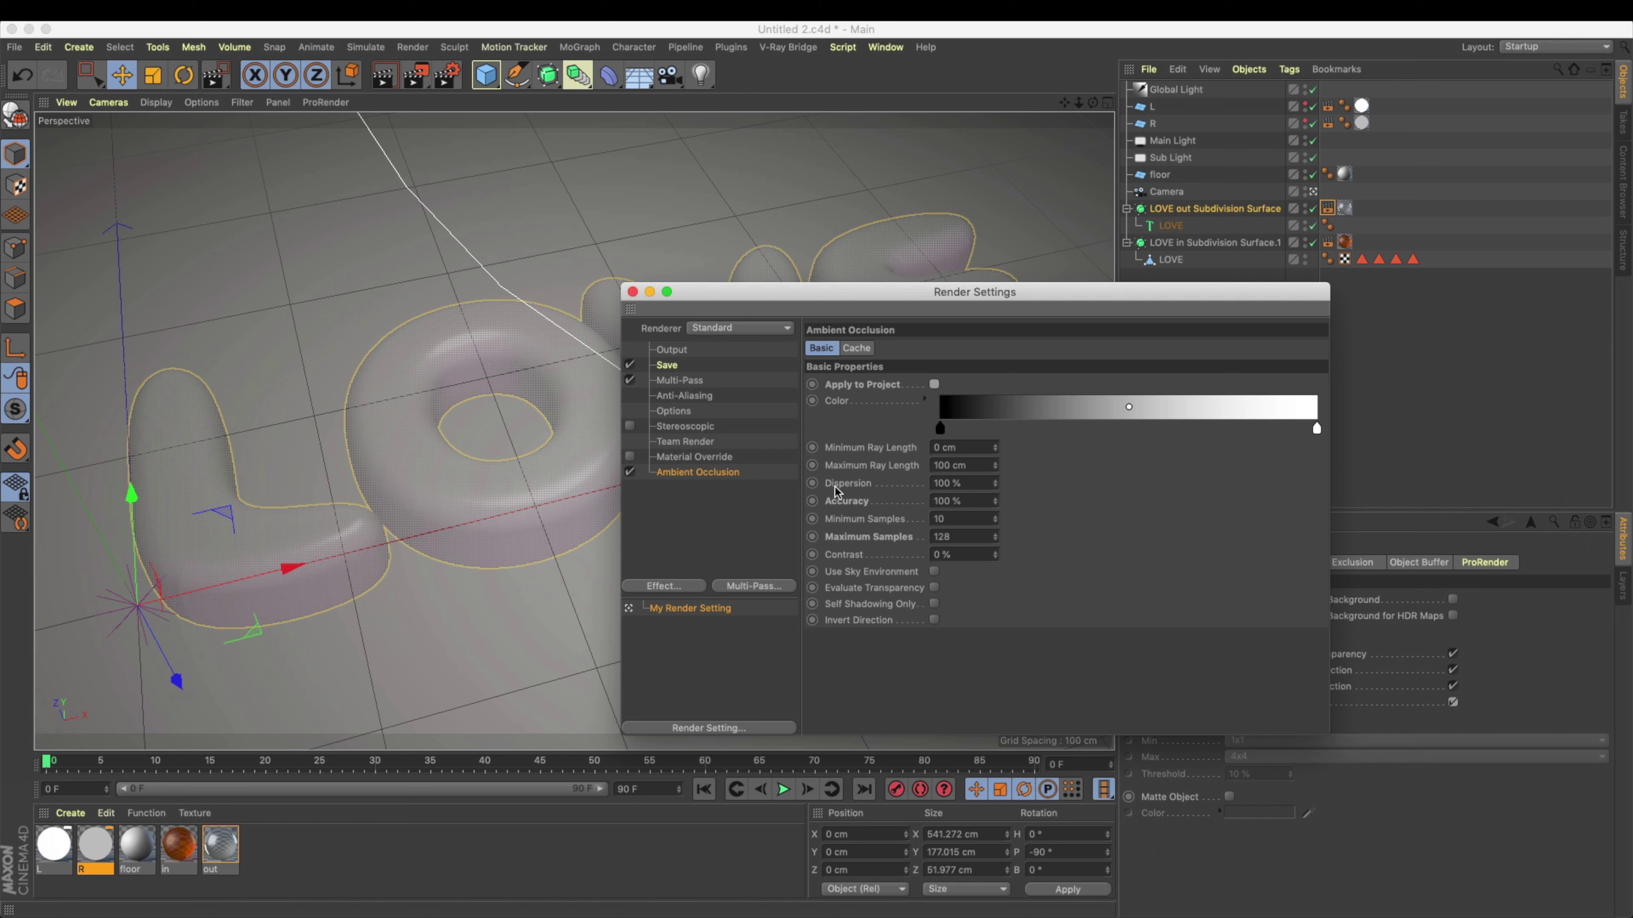
click(684, 395)
click(680, 380)
click(675, 366)
click(679, 381)
click(700, 473)
click(683, 395)
Step: Add Specular, Shadow, Reflection and Refraction passes to the Multi-Pass render settings
click(680, 381)
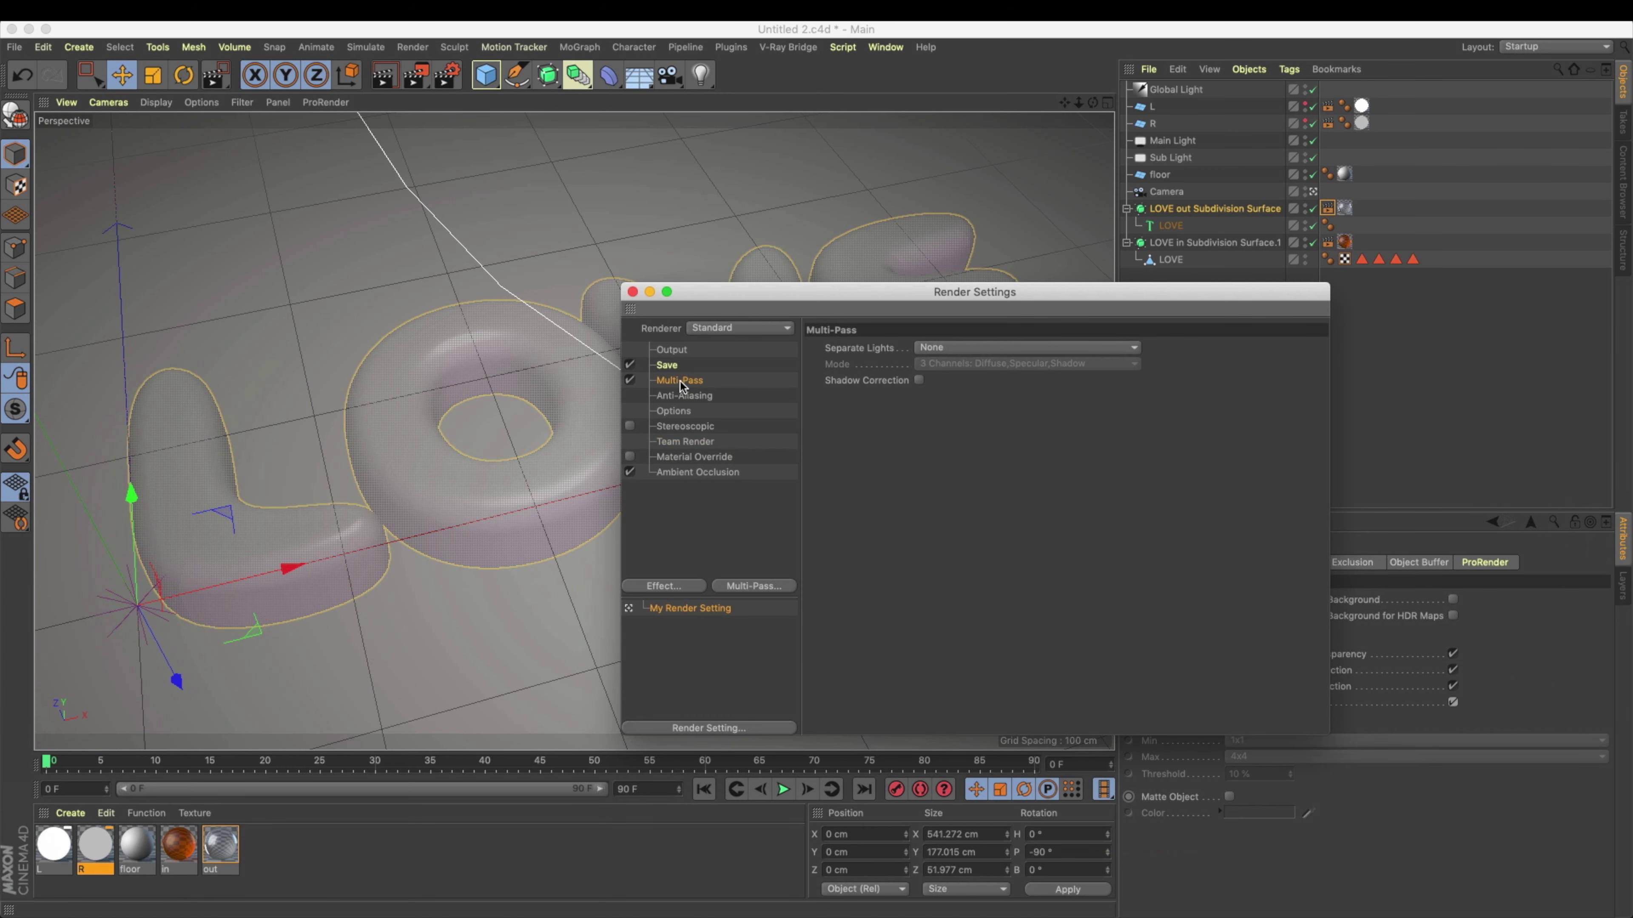
right_click(680, 381)
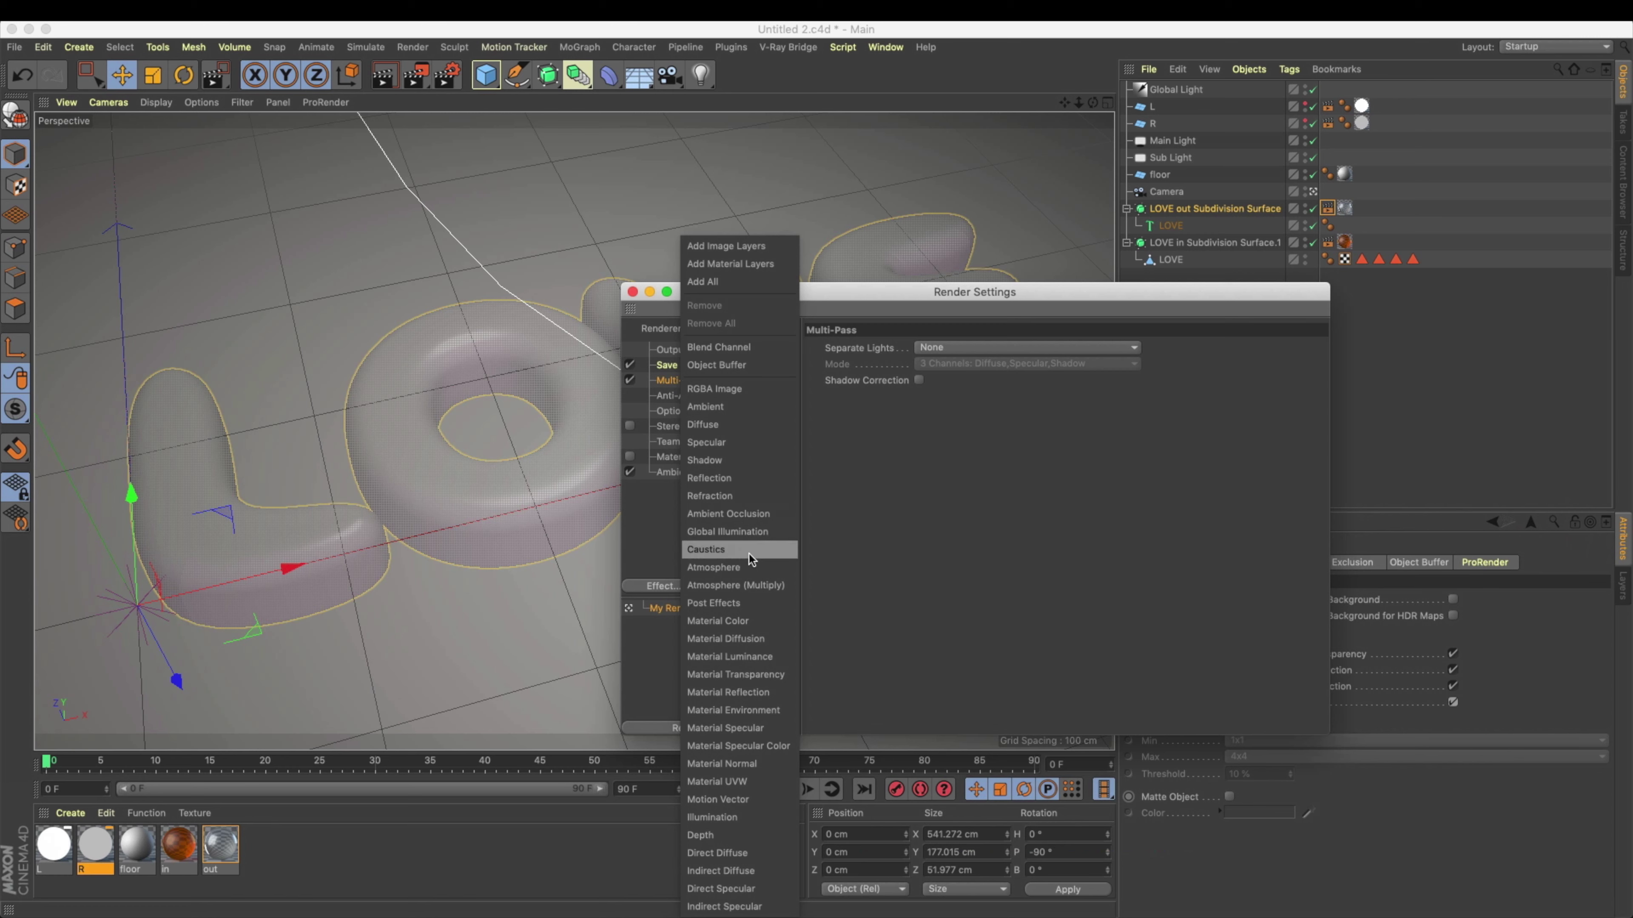
click(741, 442)
right_click(681, 381)
click(745, 460)
right_click(681, 380)
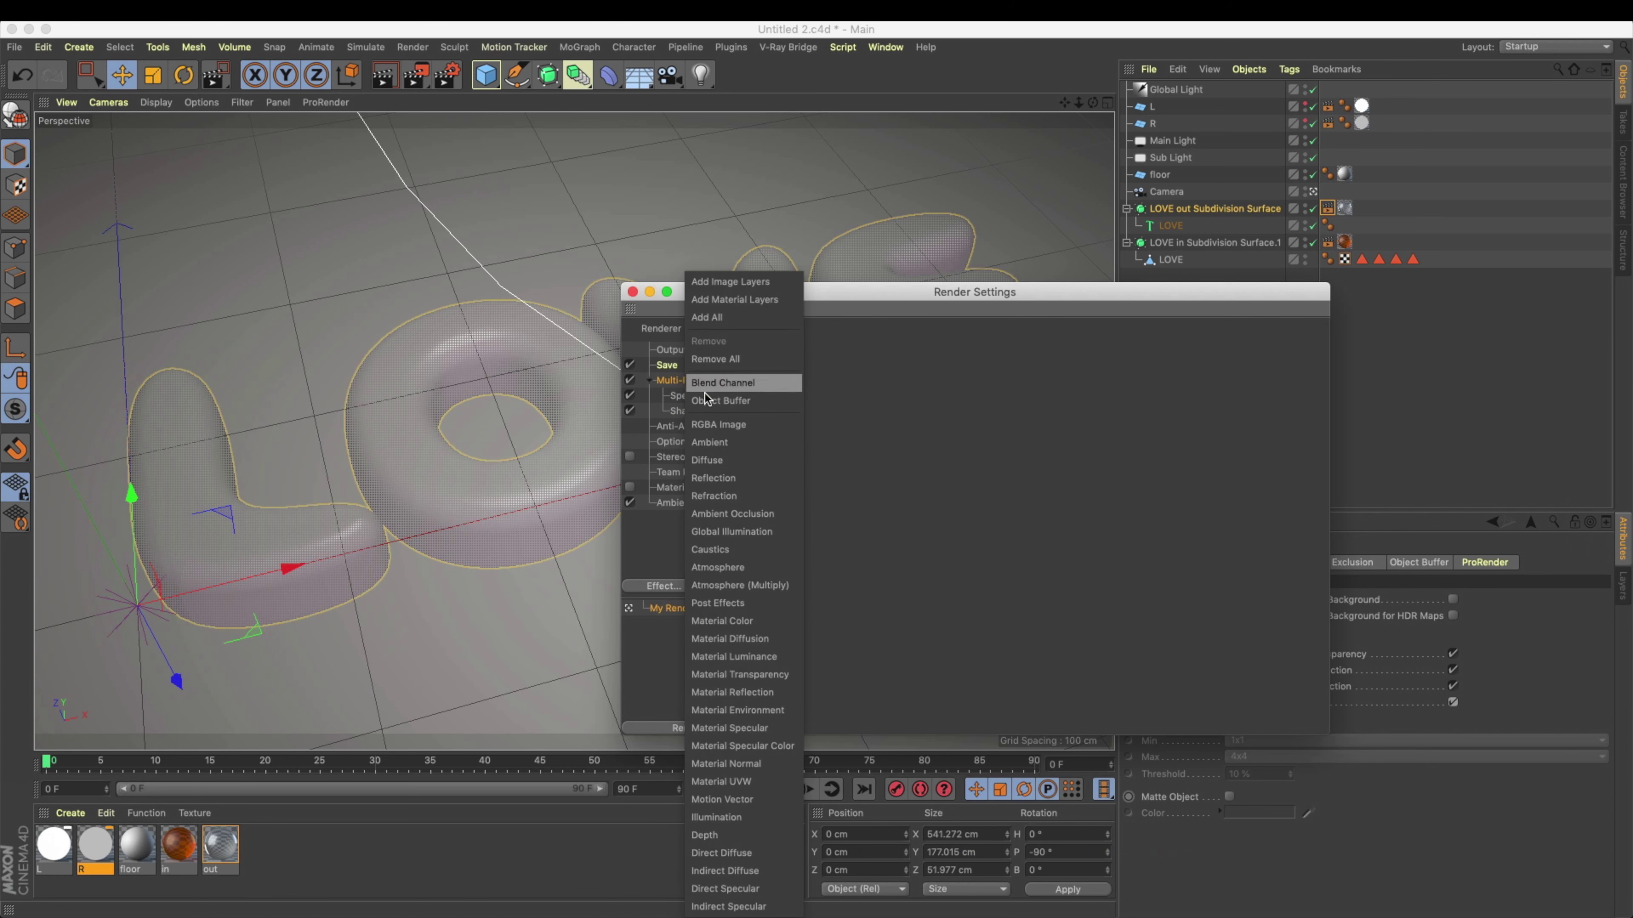
click(733, 496)
right_click(682, 381)
click(727, 496)
Step: Add three Object Buffer passes to Multi-Pass and move the render settings window clear of the object attributes
right_click(689, 383)
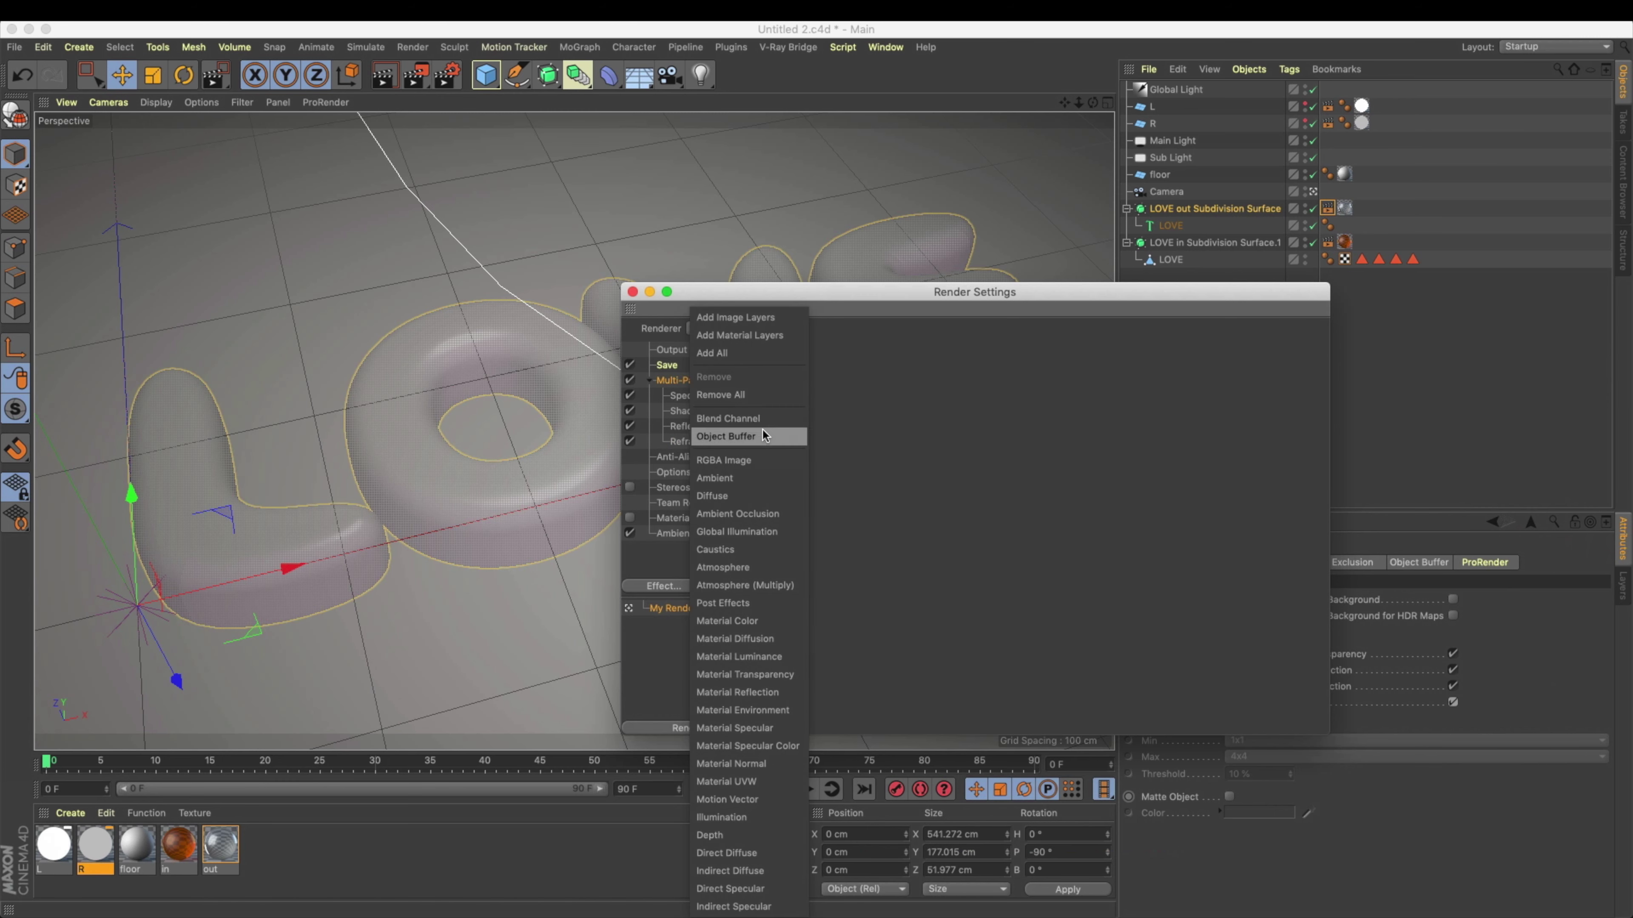
click(760, 434)
right_click(688, 381)
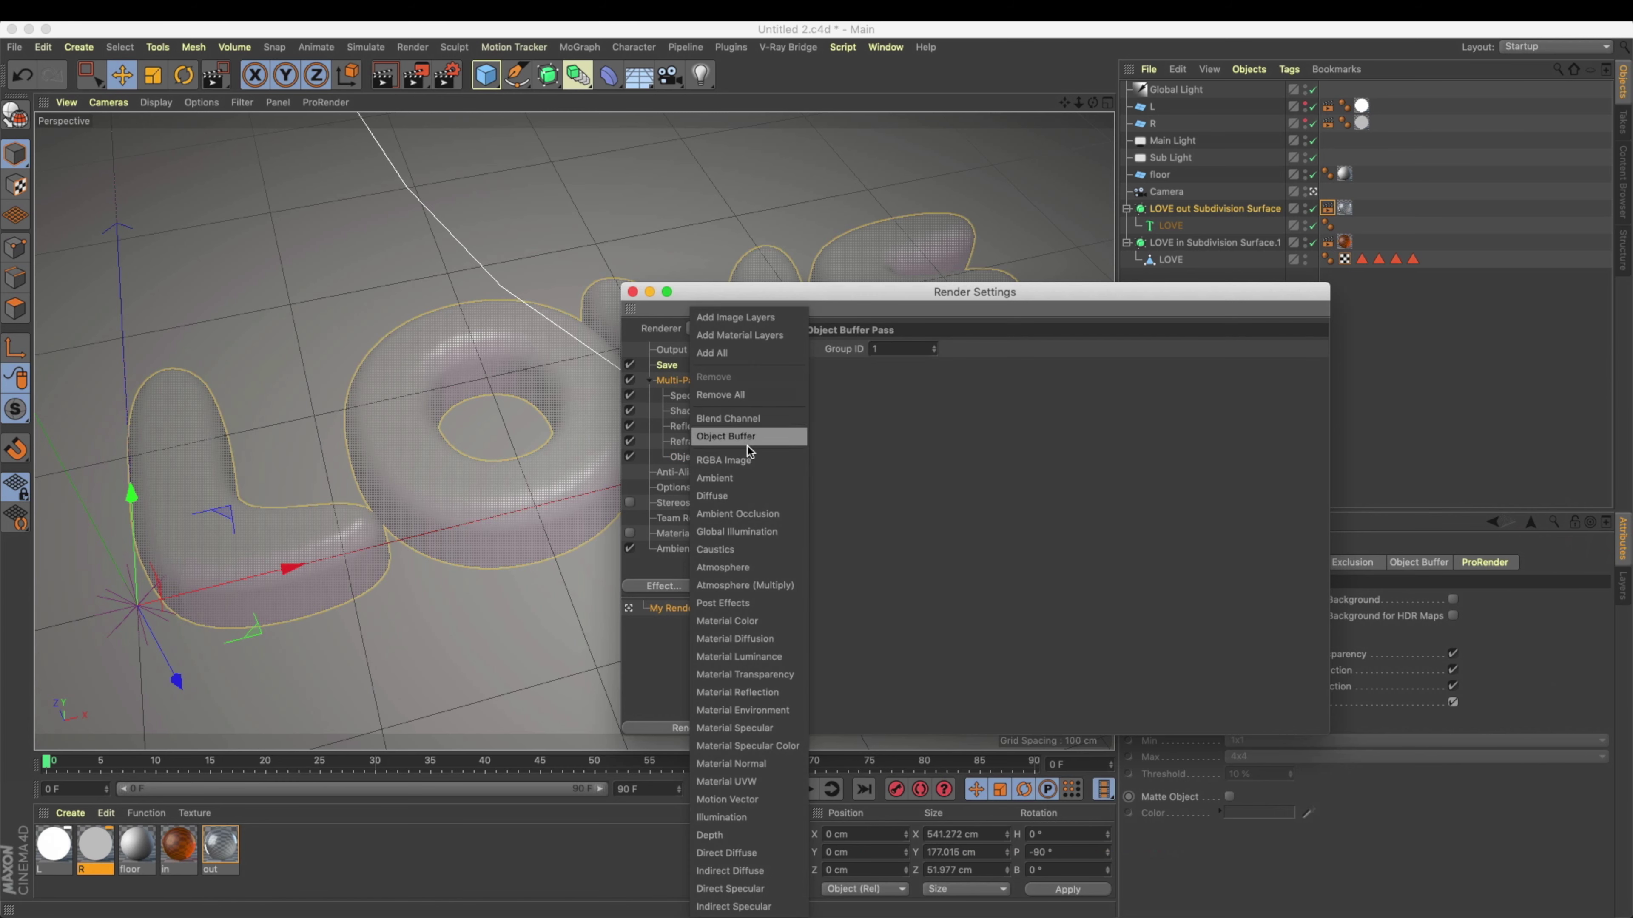
click(754, 438)
right_click(690, 380)
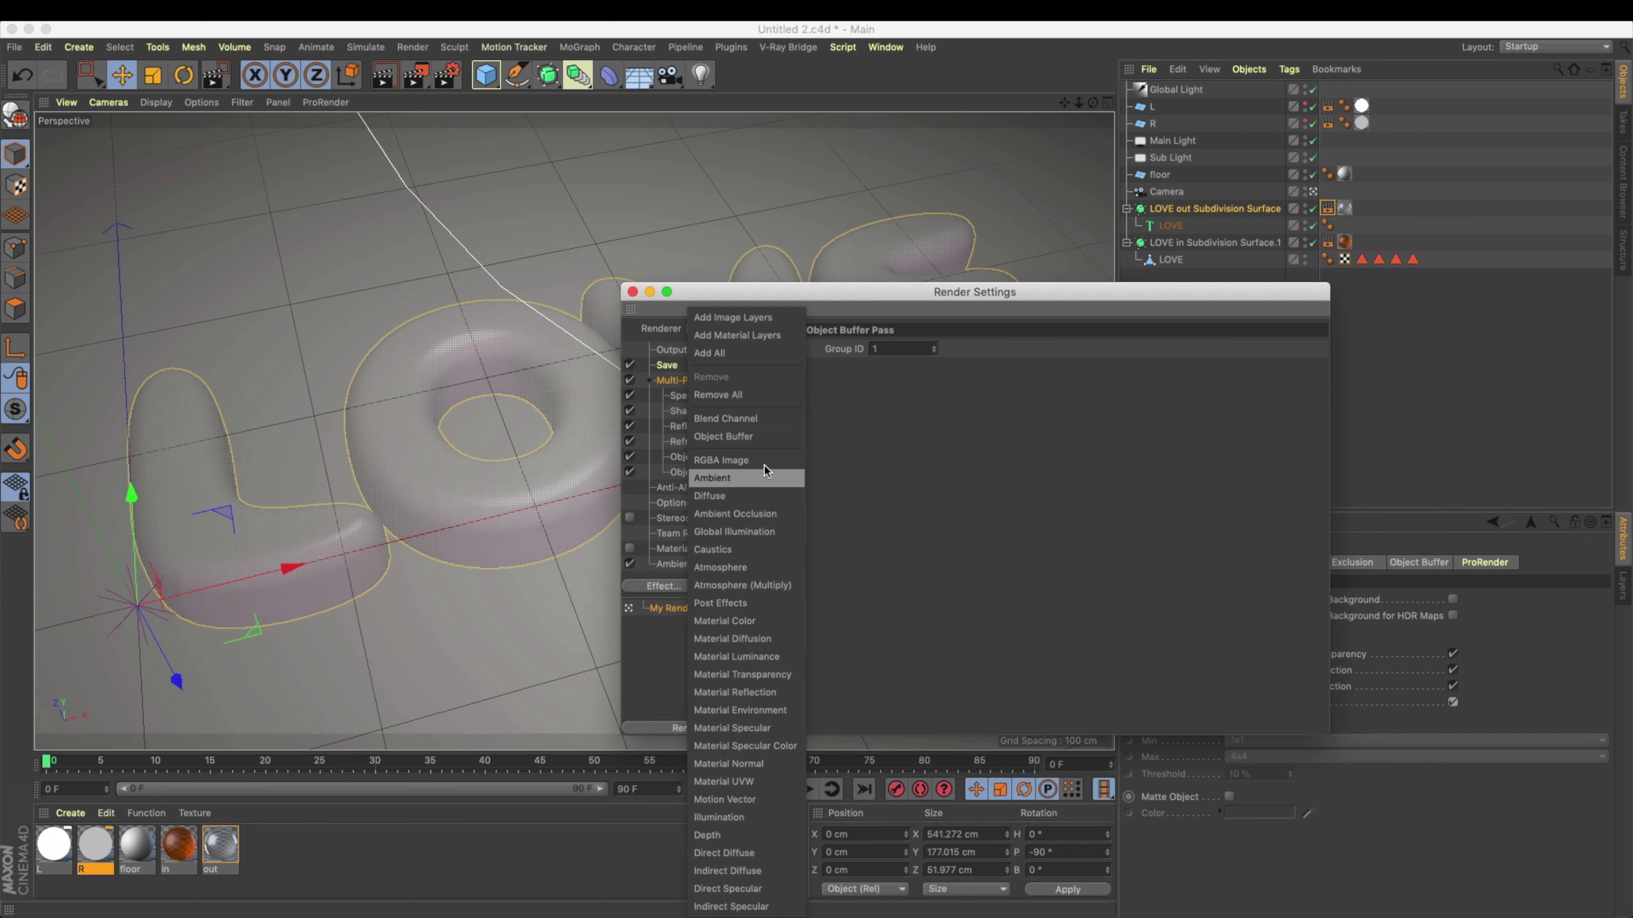
click(756, 430)
drag(933, 296, 594, 304)
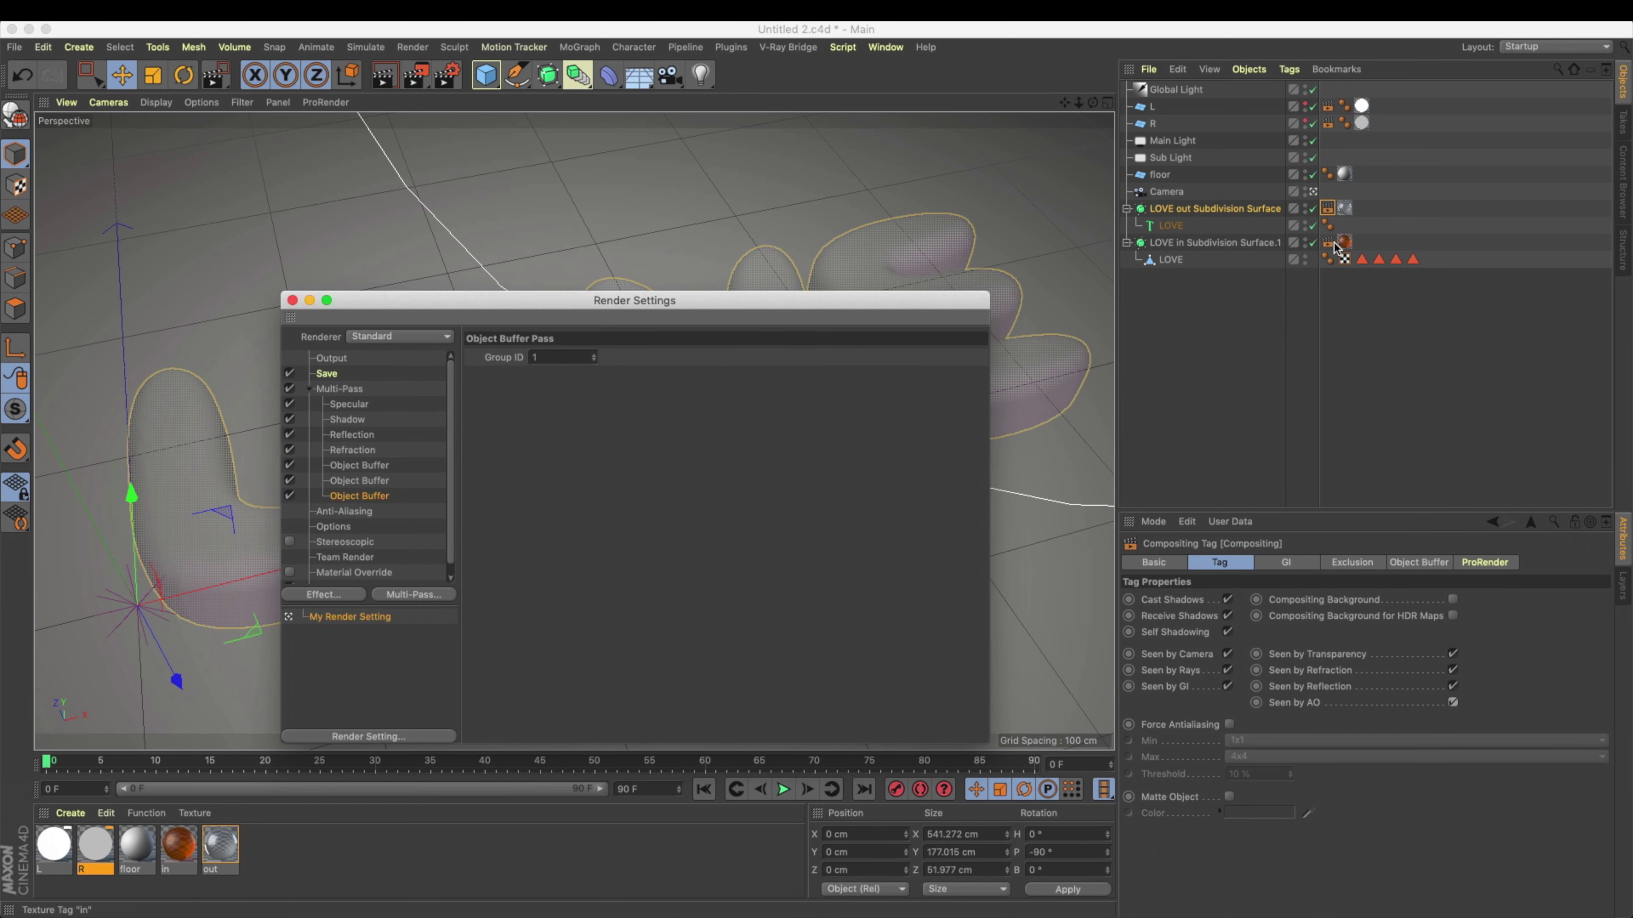
Step: Open the Object Buffer settings of the LOVE compositing tags and add a Compositing tag to the floor
click(1328, 209)
click(1419, 562)
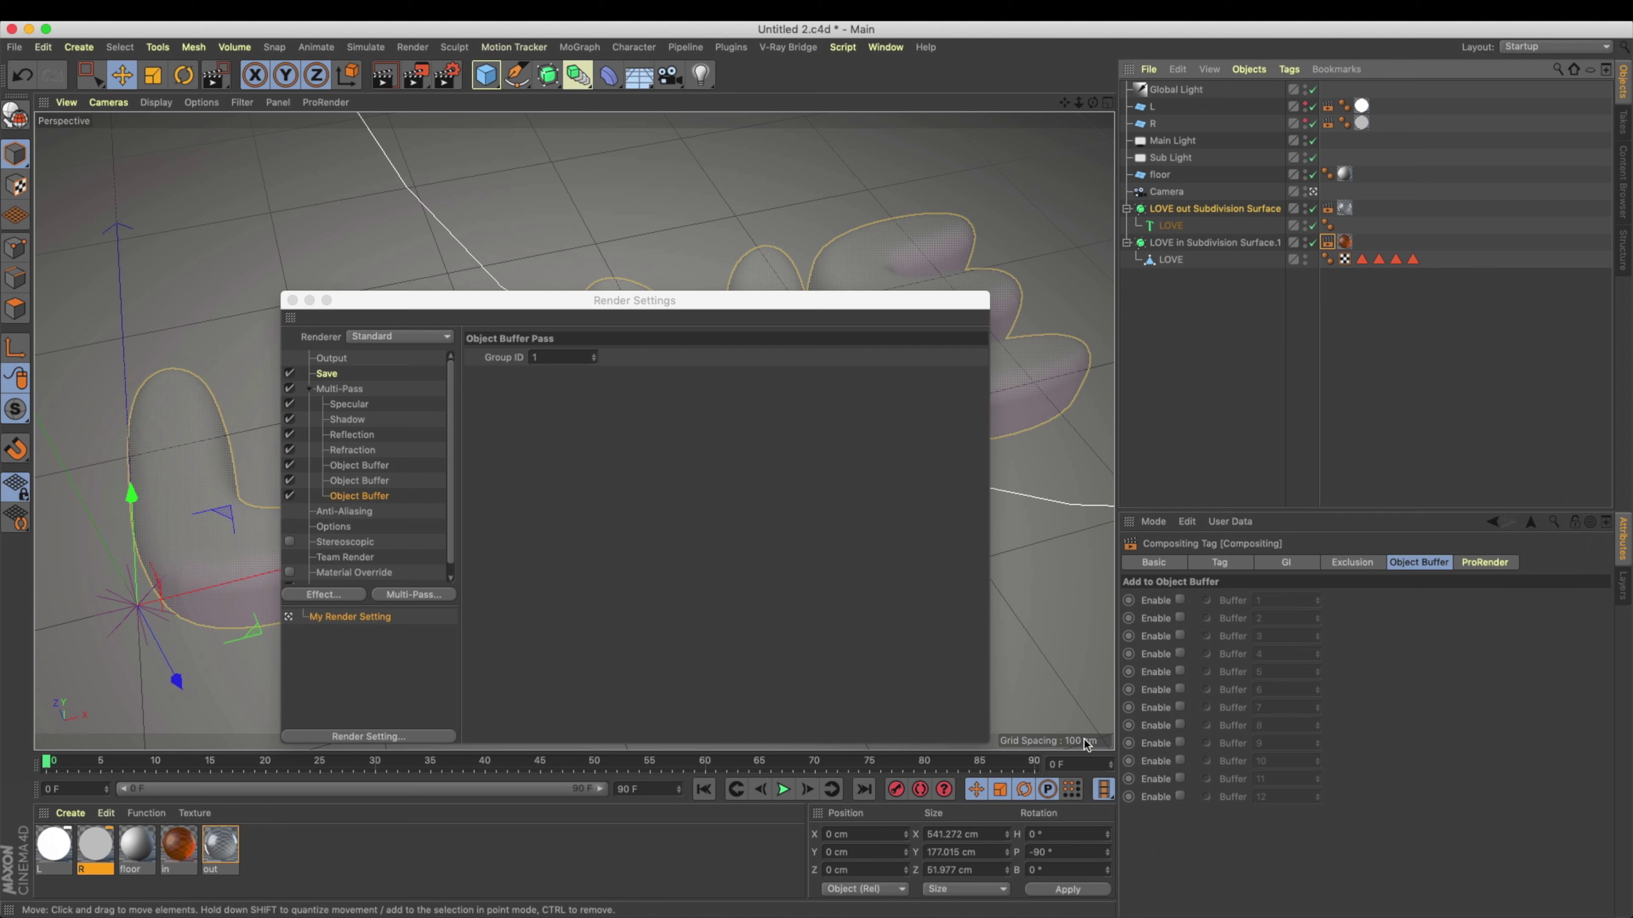
click(1160, 175)
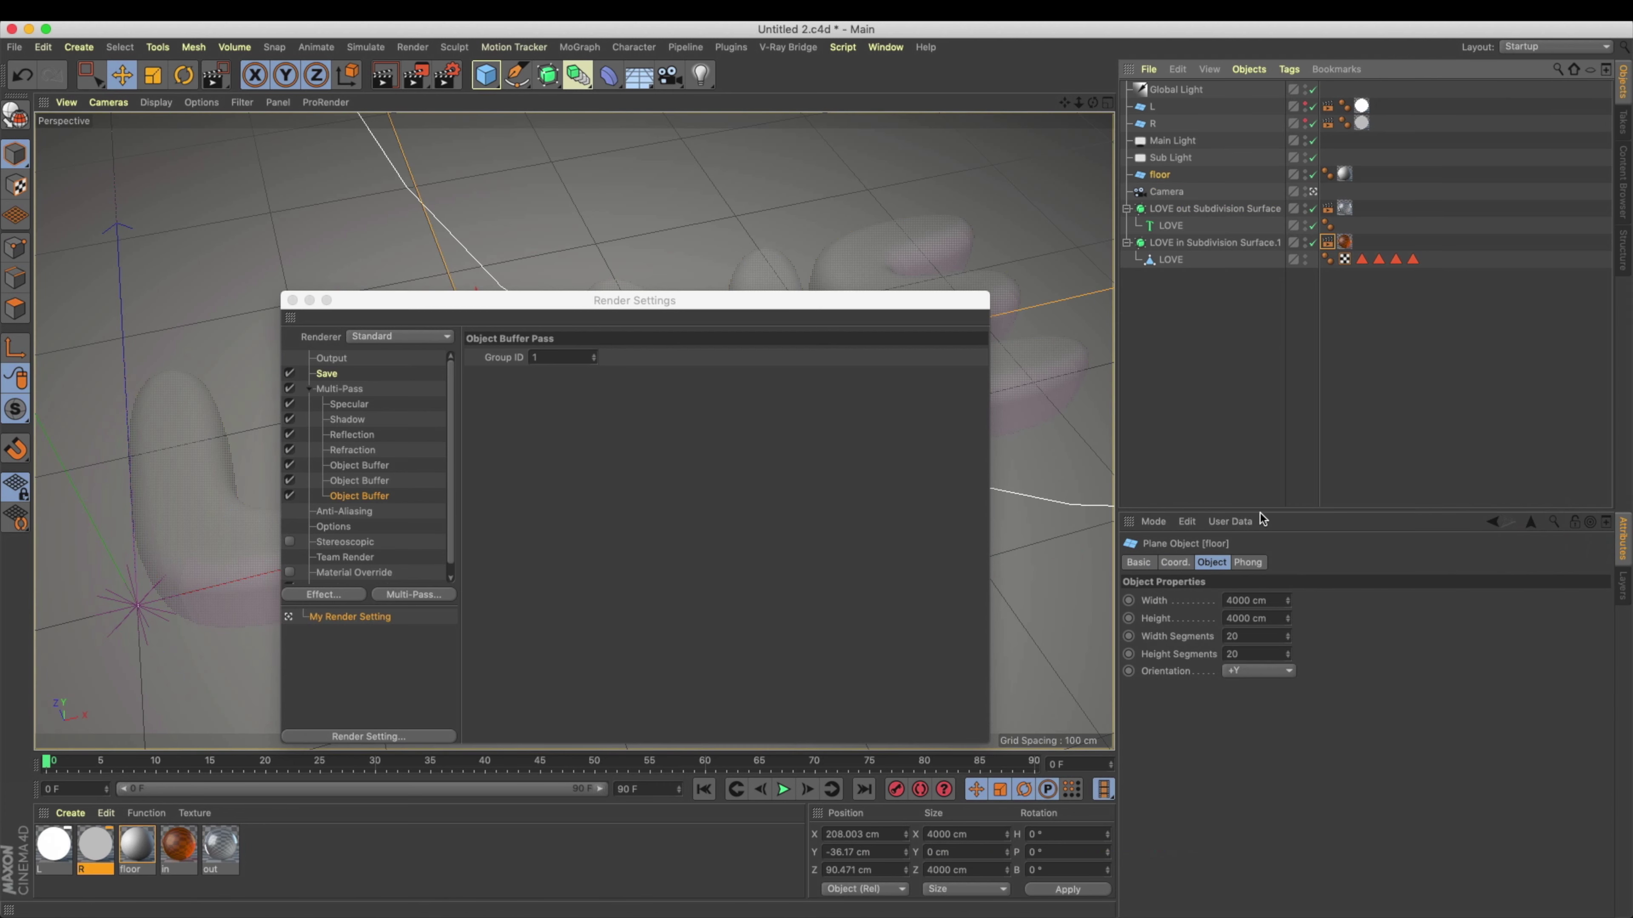
right_click(1178, 183)
mouse_move(1220, 191)
click(1451, 314)
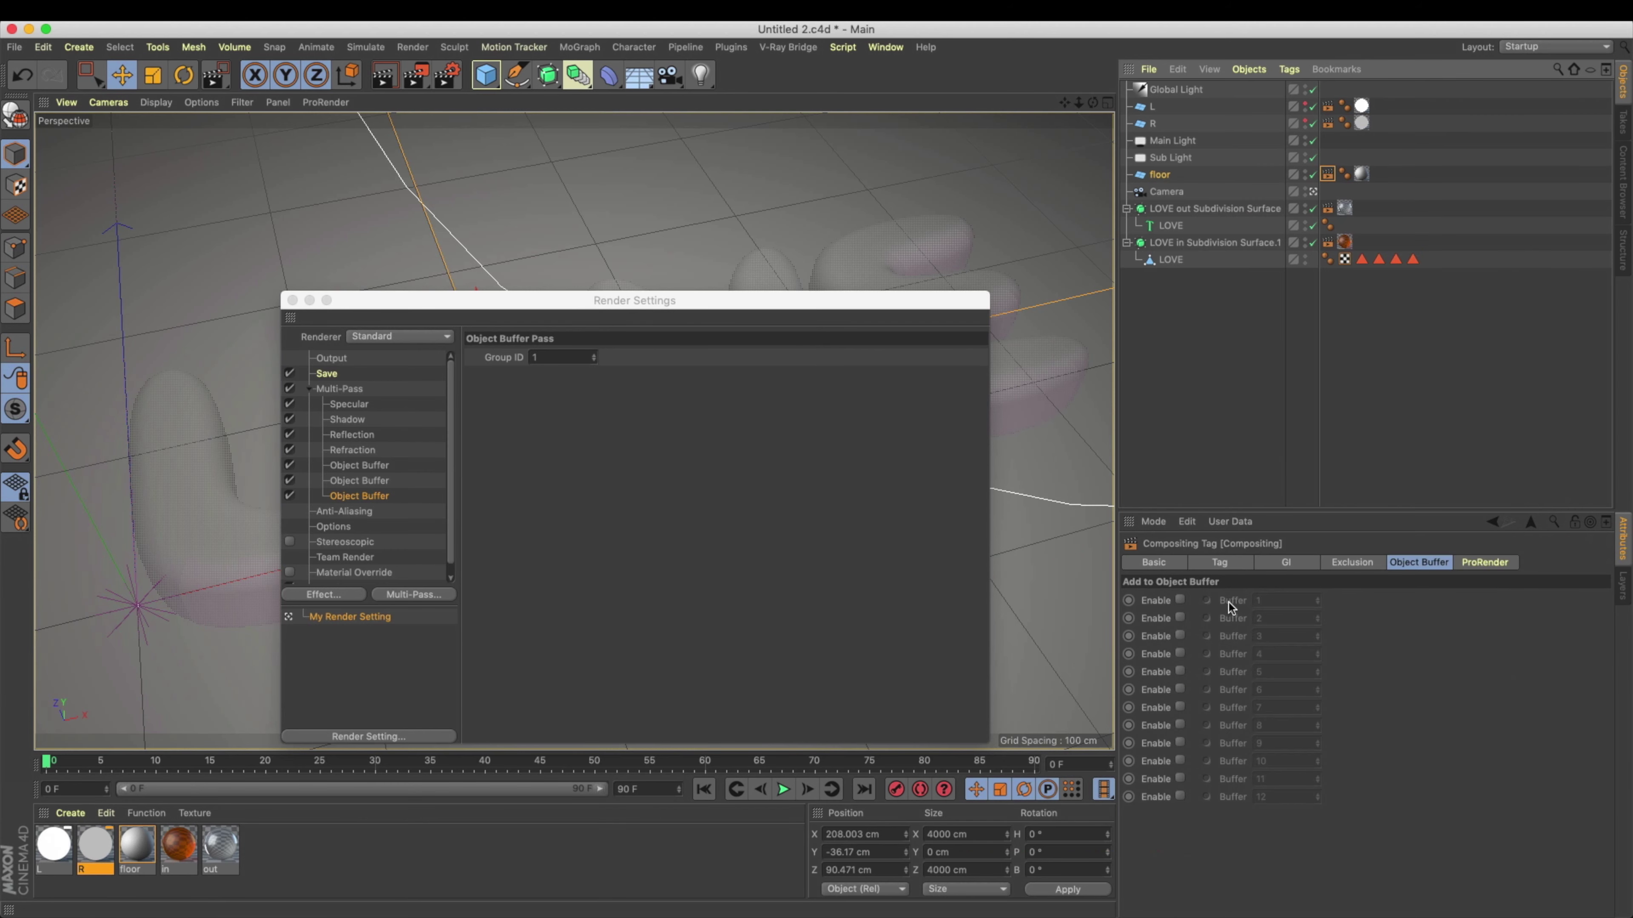
Step: Add an Ambient Occlusion pass to the Multi-Pass render settings
drag(815, 300, 1277, 286)
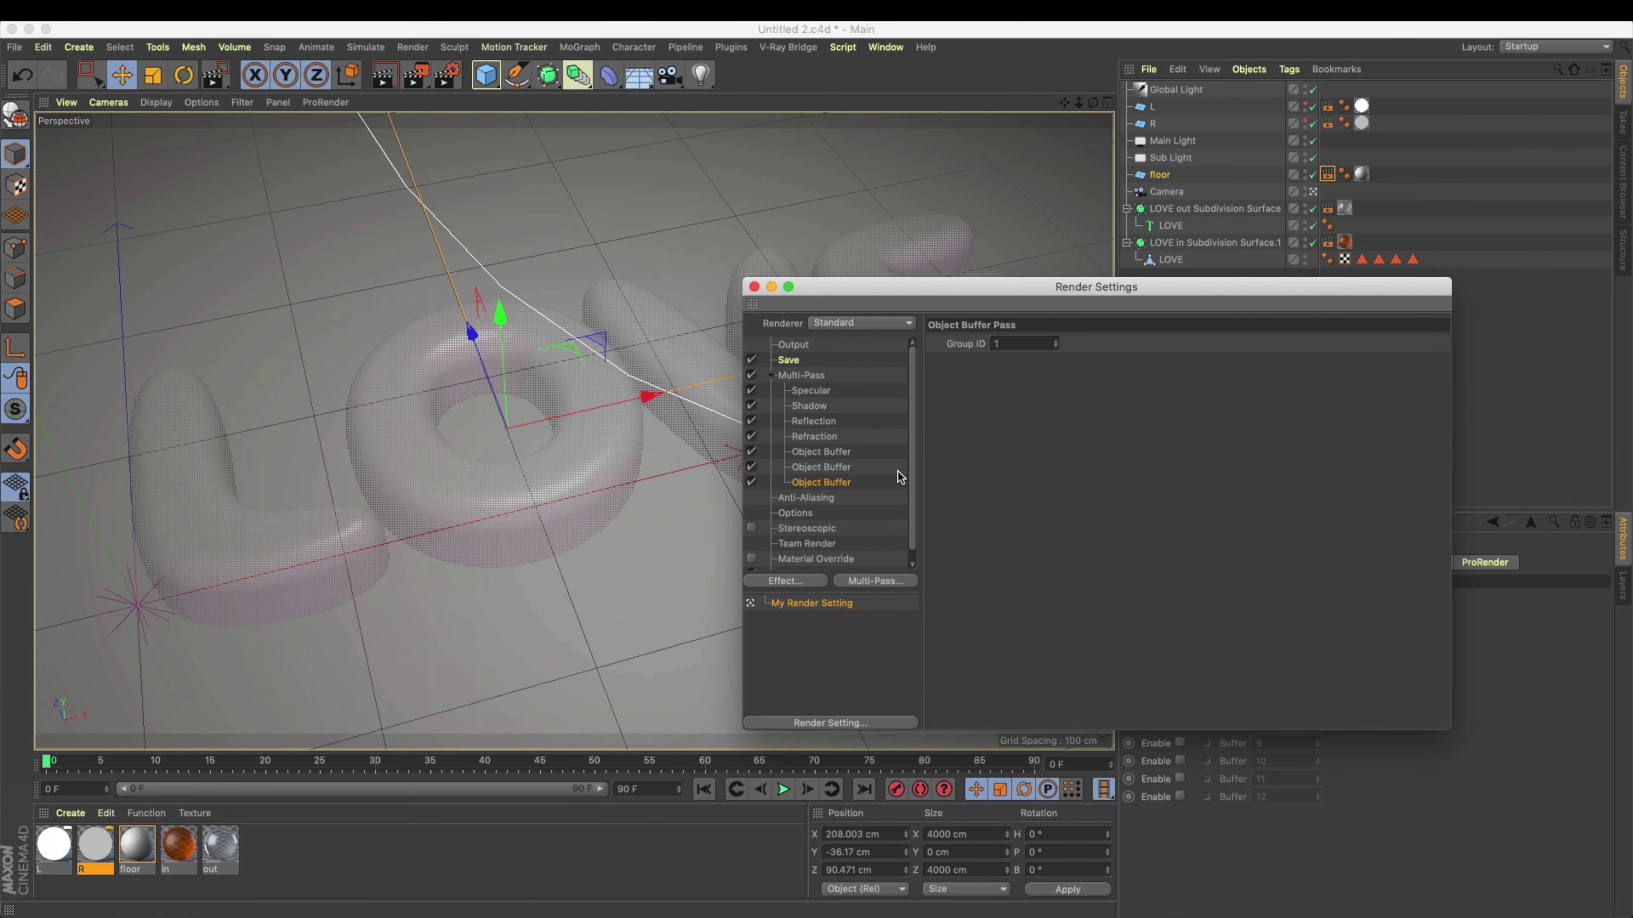
click(835, 468)
click(810, 498)
click(822, 483)
click(804, 375)
right_click(809, 375)
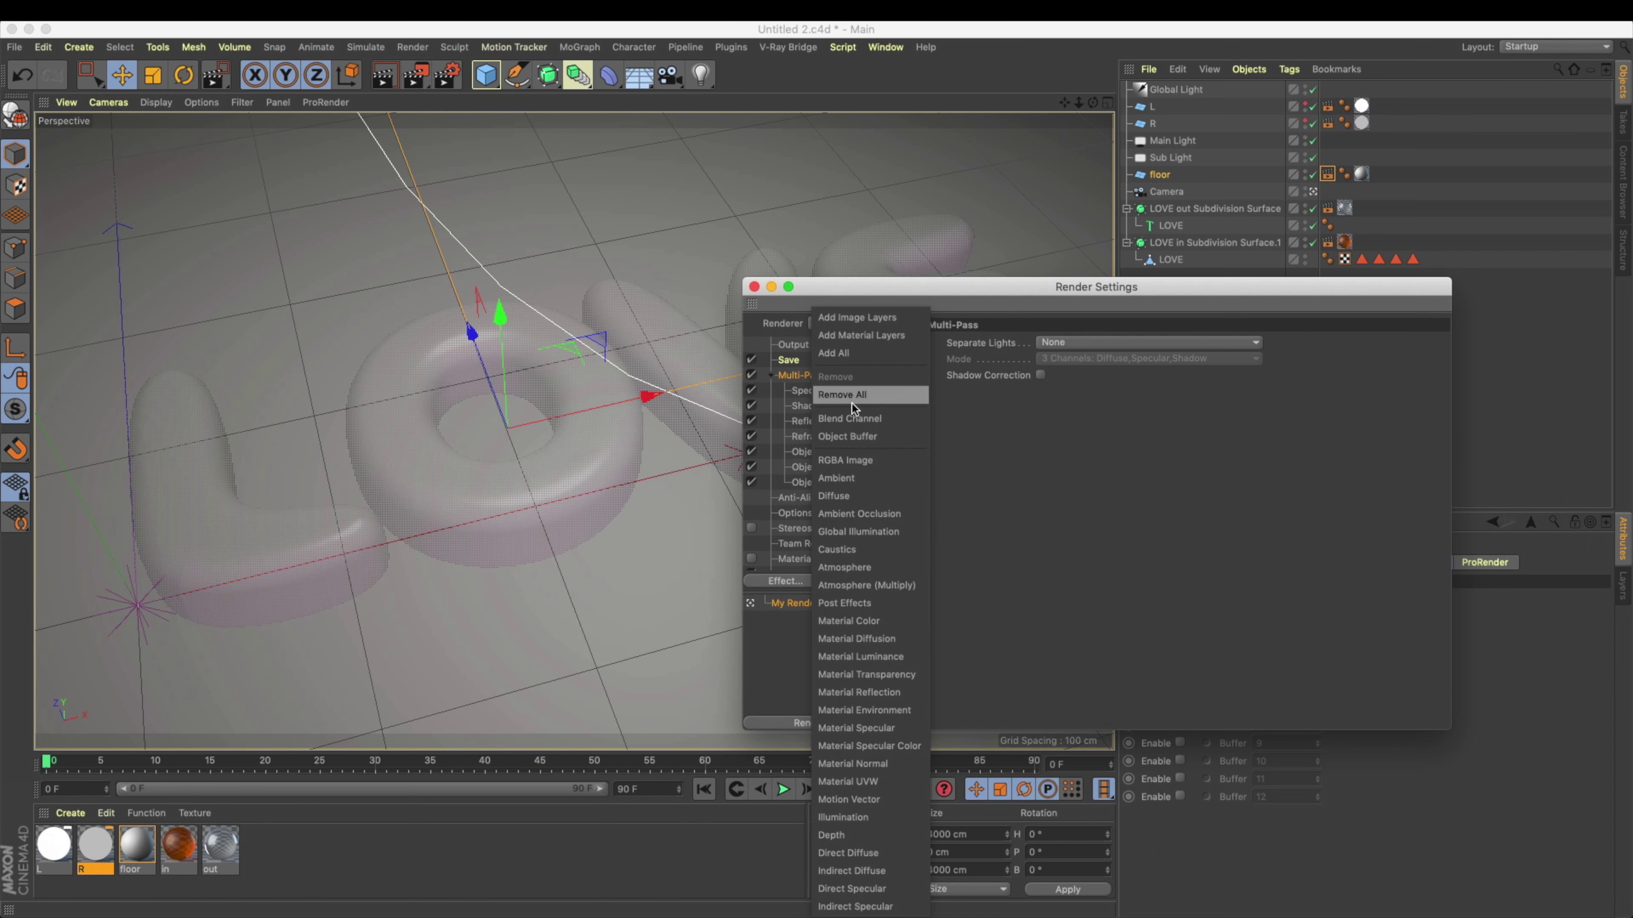
click(872, 513)
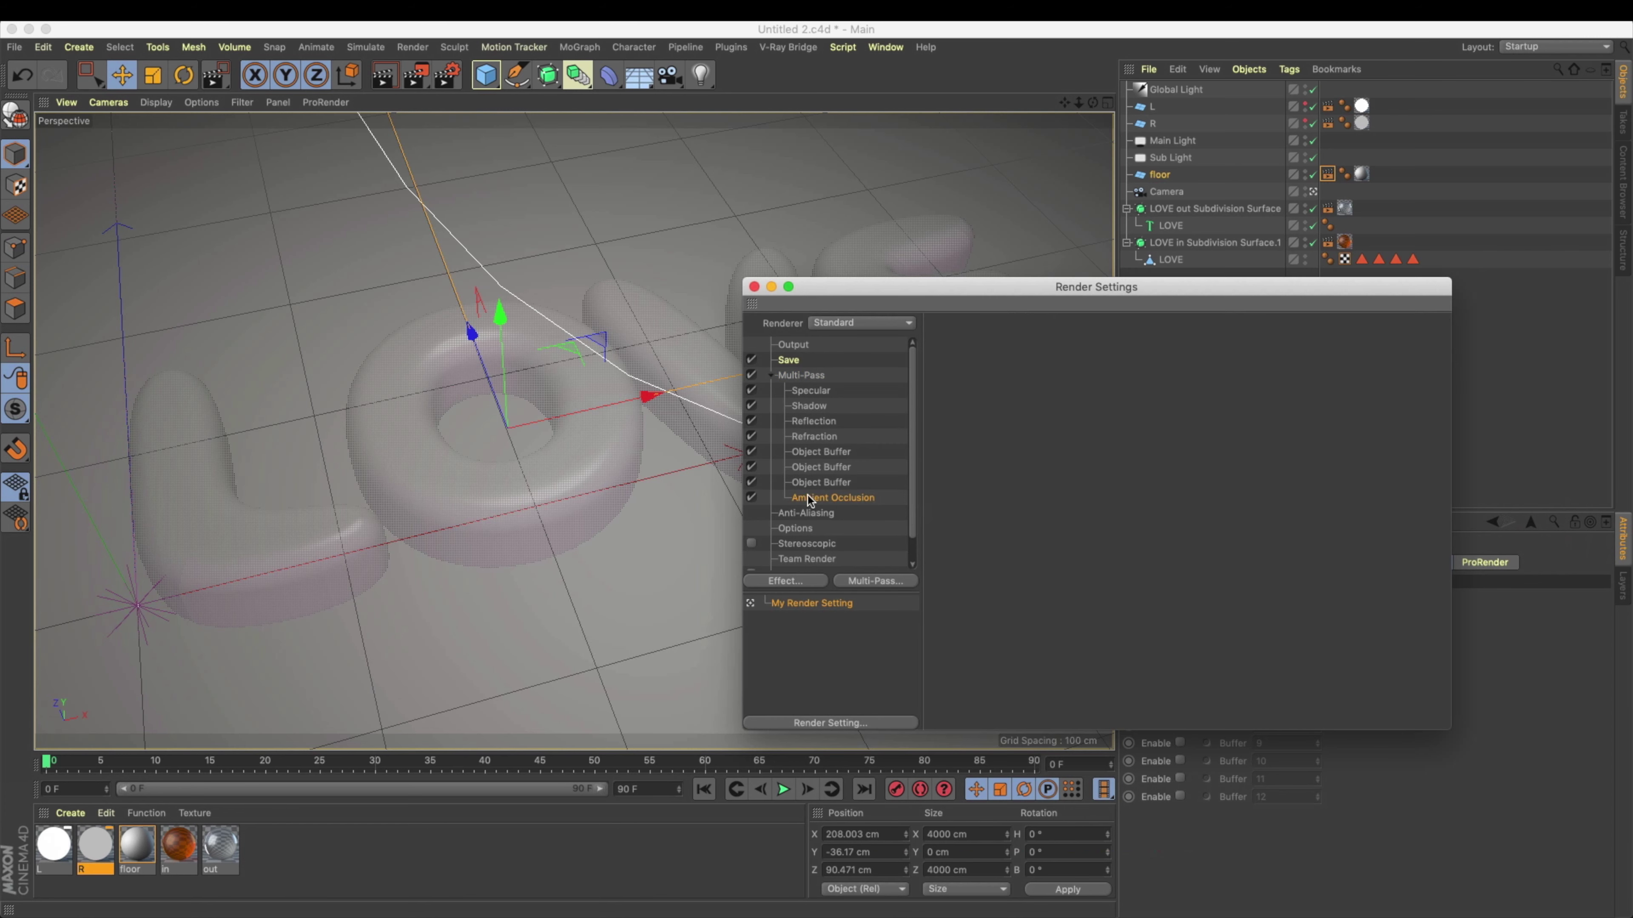
Step: Review the Multi-Pass entries, Save, Anti-Aliasing and Options pages of the render settings
click(815, 390)
click(816, 406)
click(816, 421)
click(818, 435)
click(837, 495)
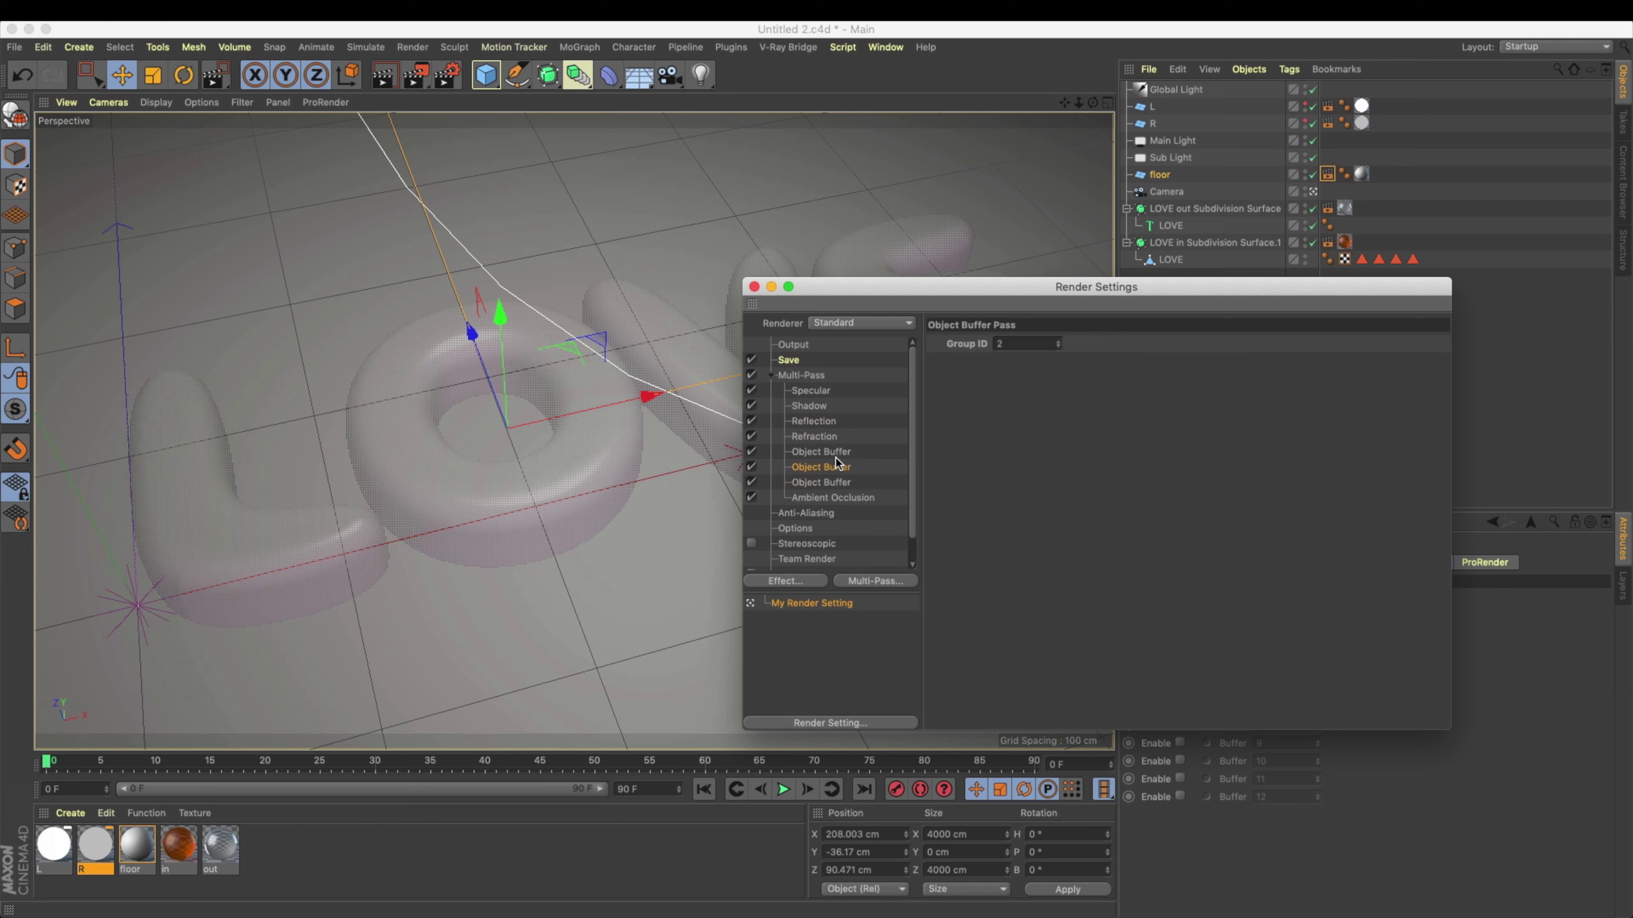
click(788, 360)
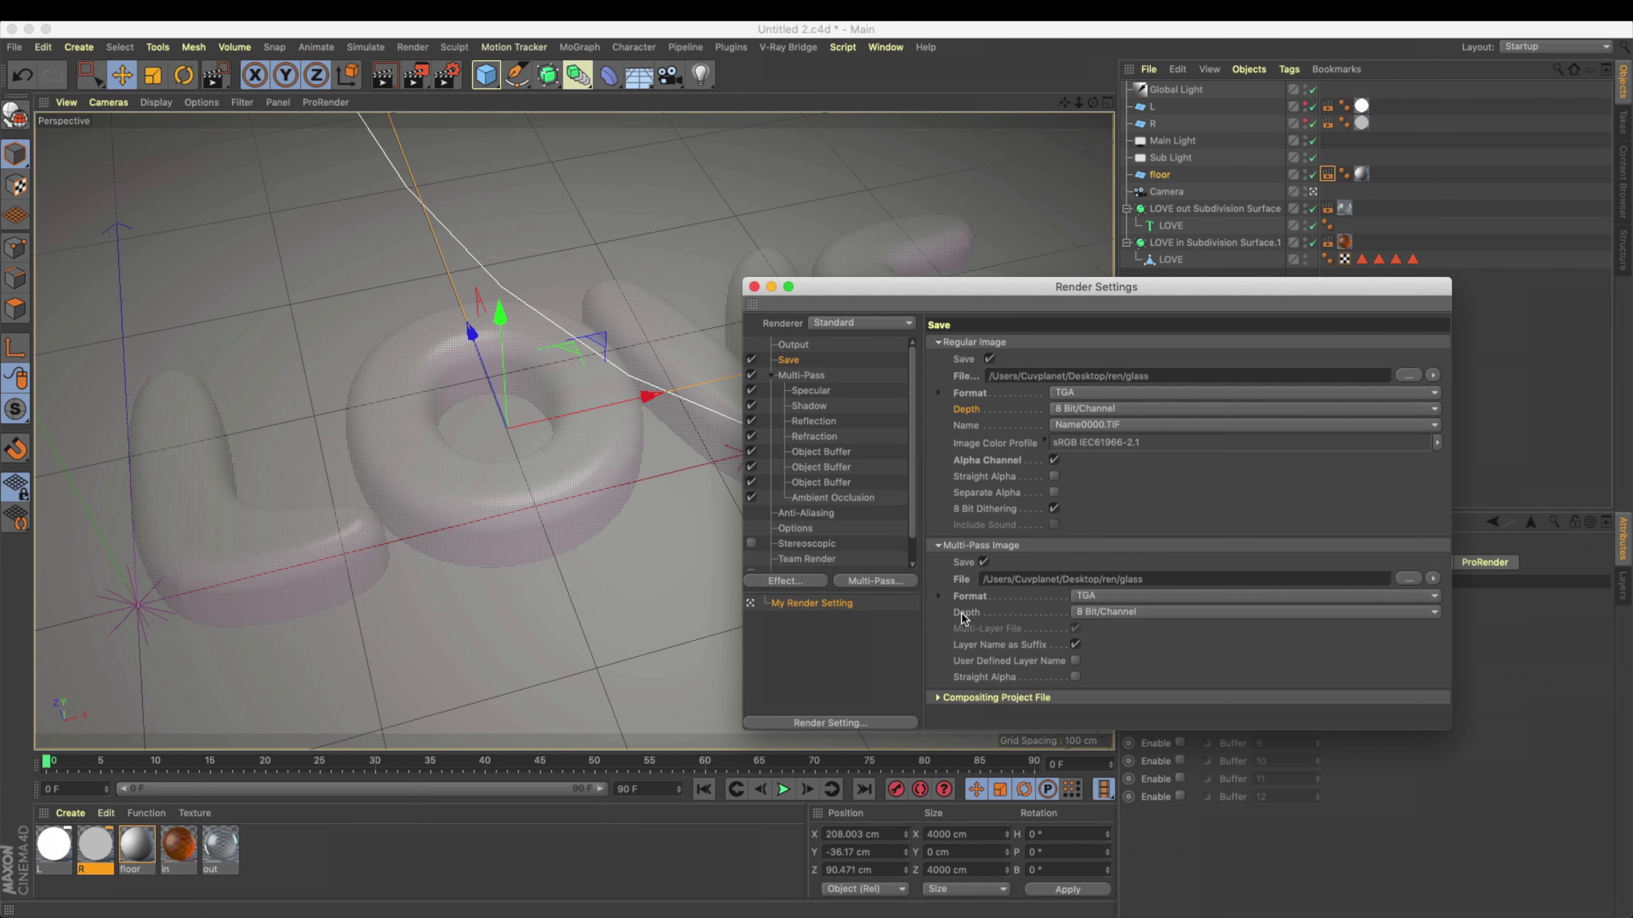
click(811, 514)
scroll(820, 523, down, 1)
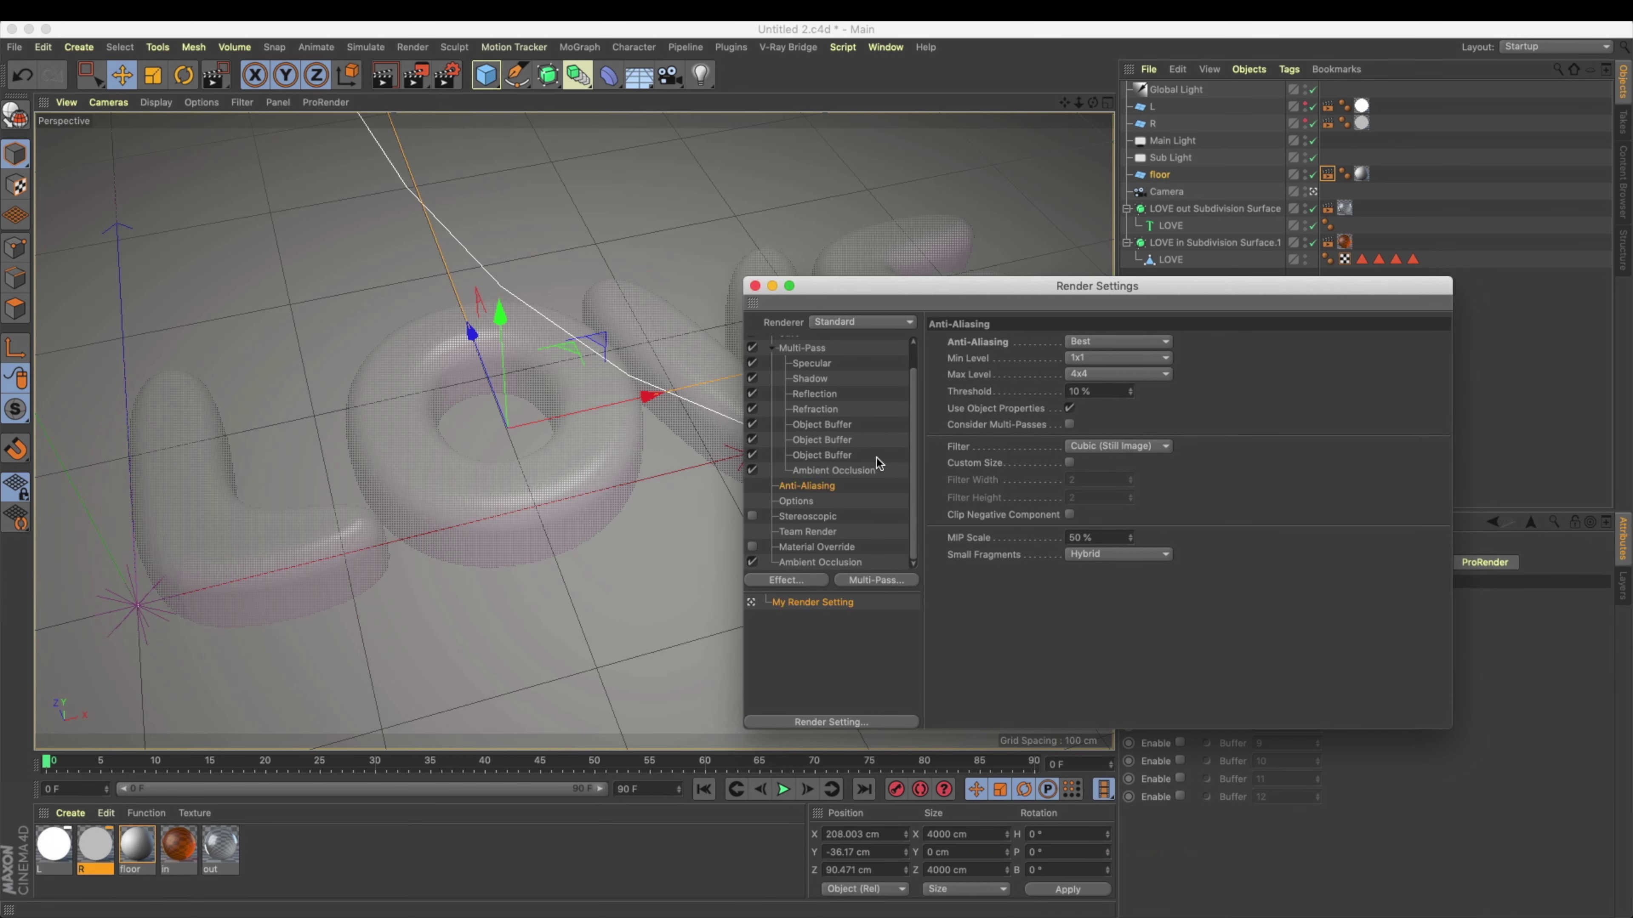
drag(880, 290, 818, 295)
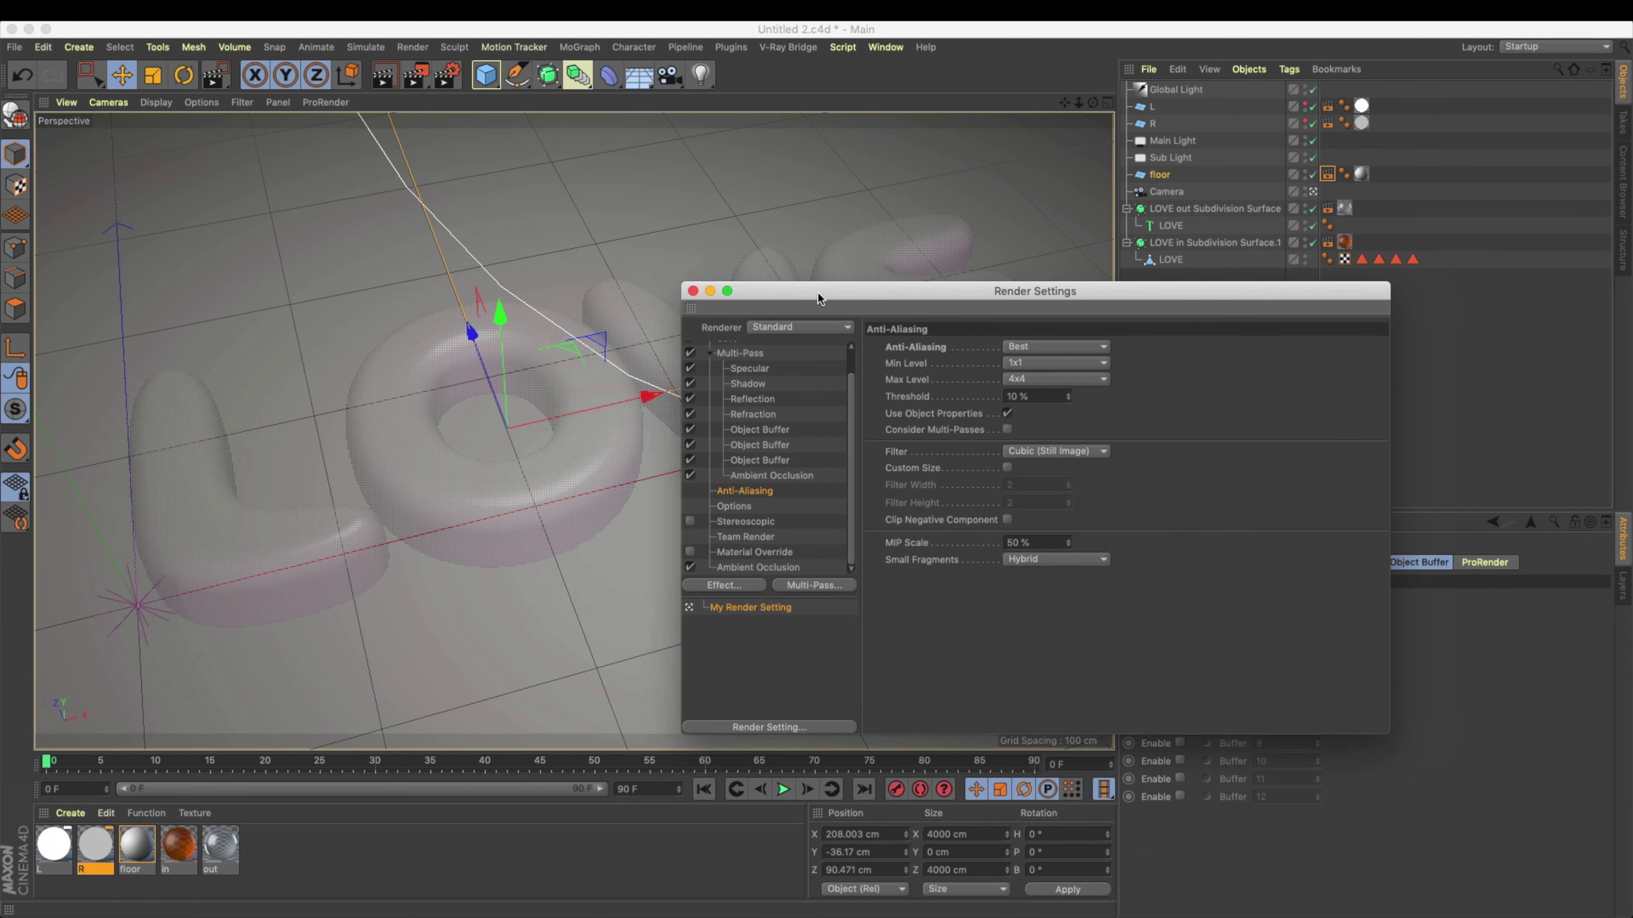
click(746, 506)
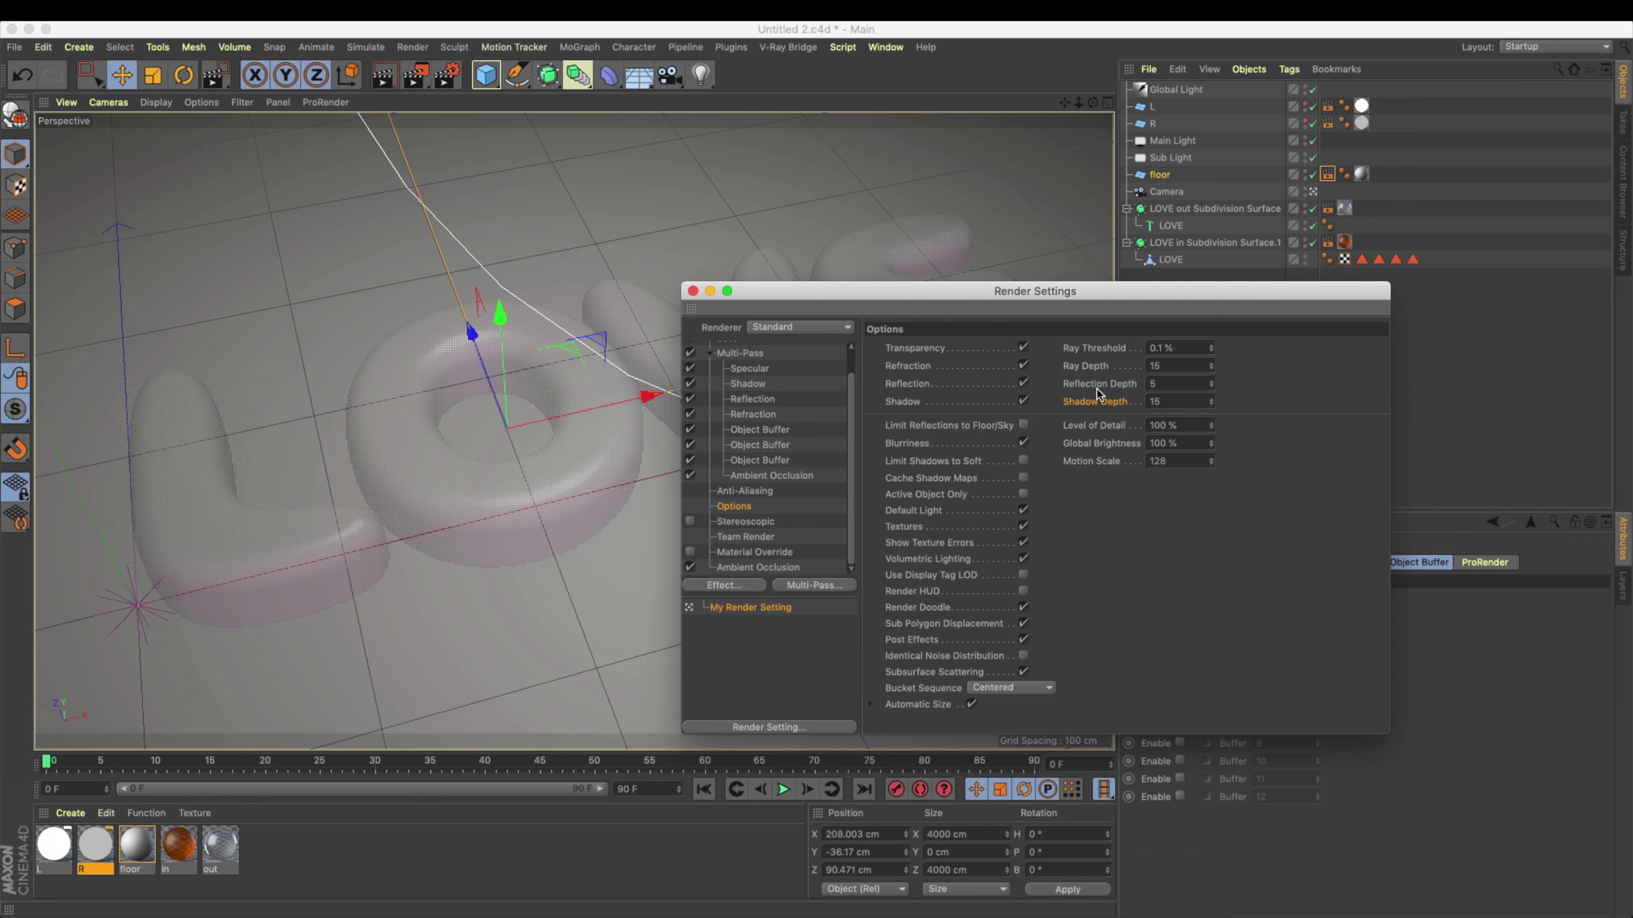
Step: Turn off Save and Multi-Pass in the render settings and start a test render in the Picture Viewer
click(690, 353)
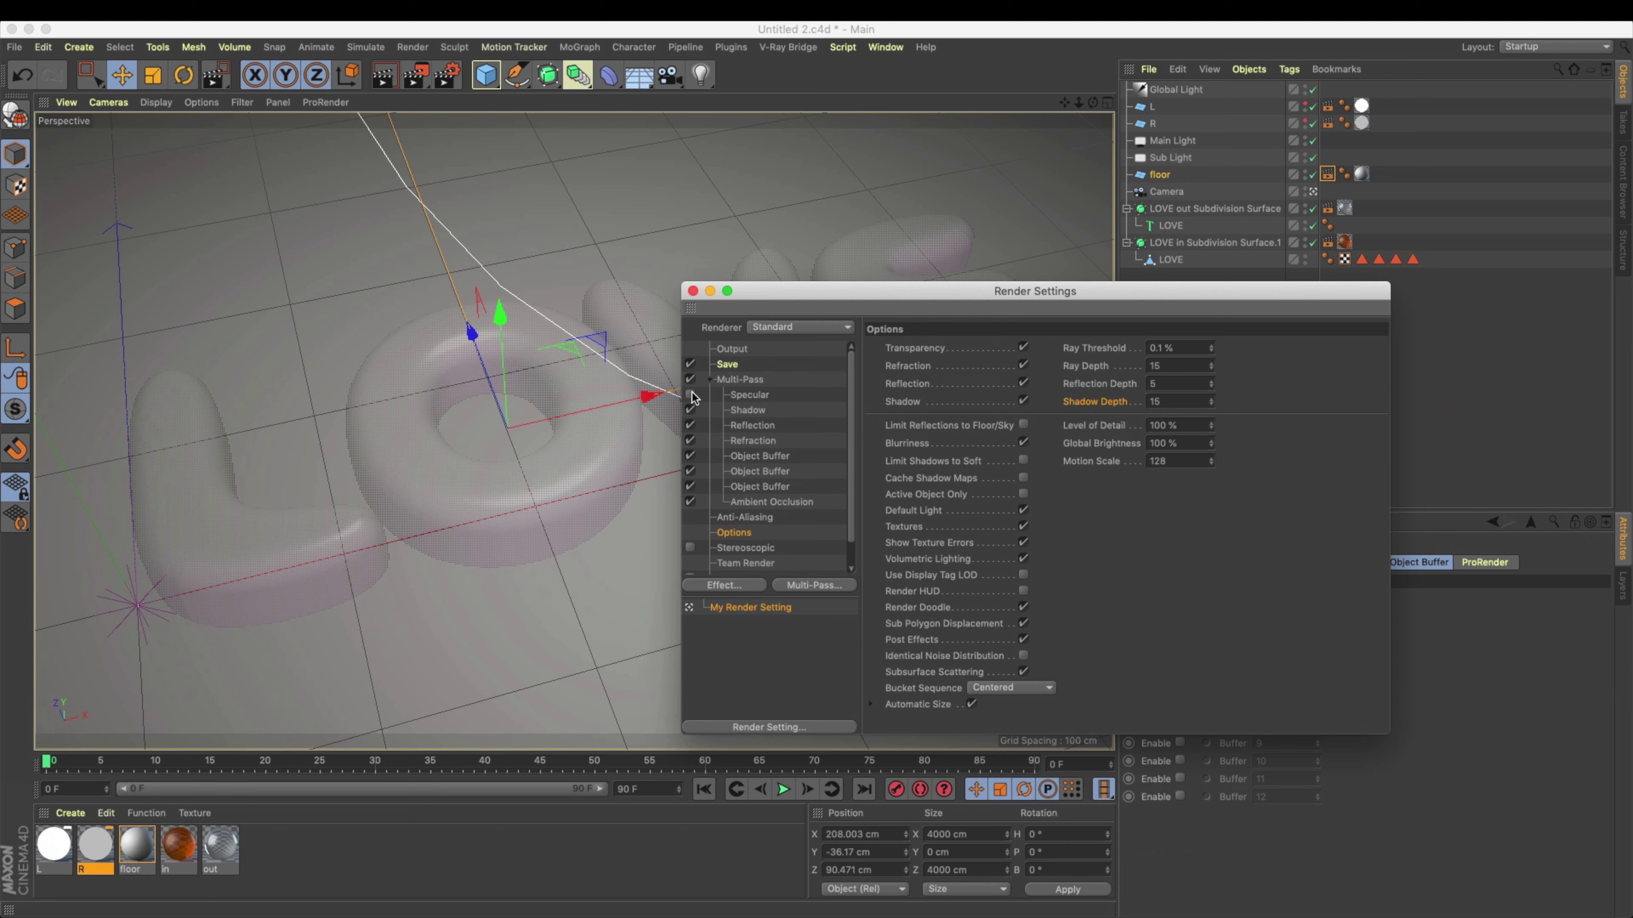
click(690, 364)
click(417, 78)
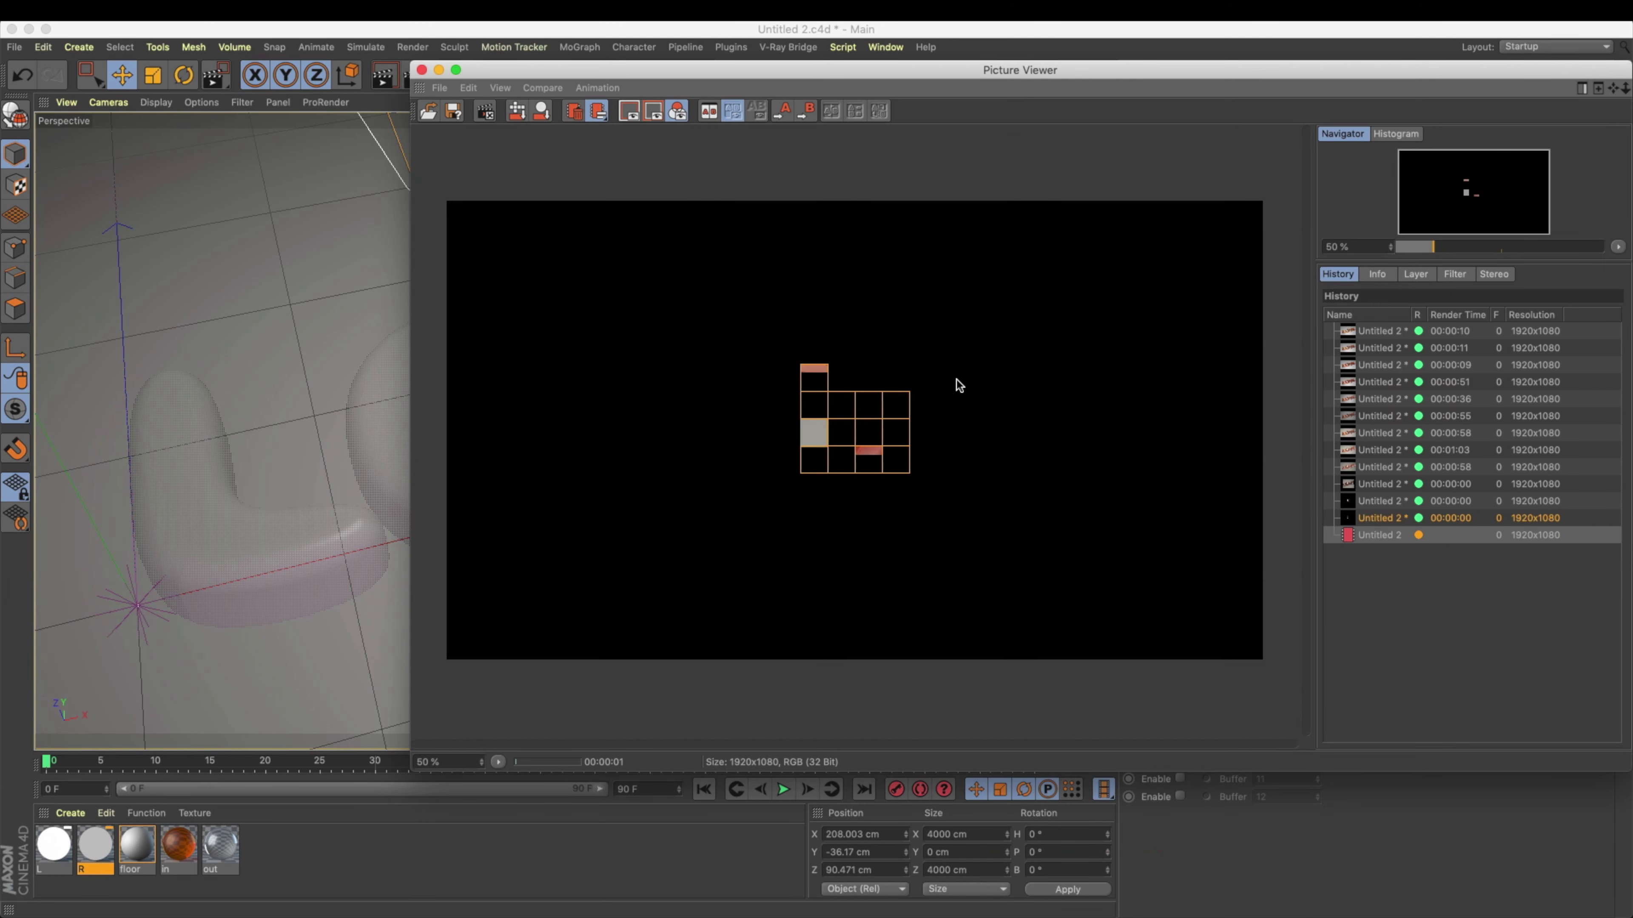
drag(989, 70, 917, 117)
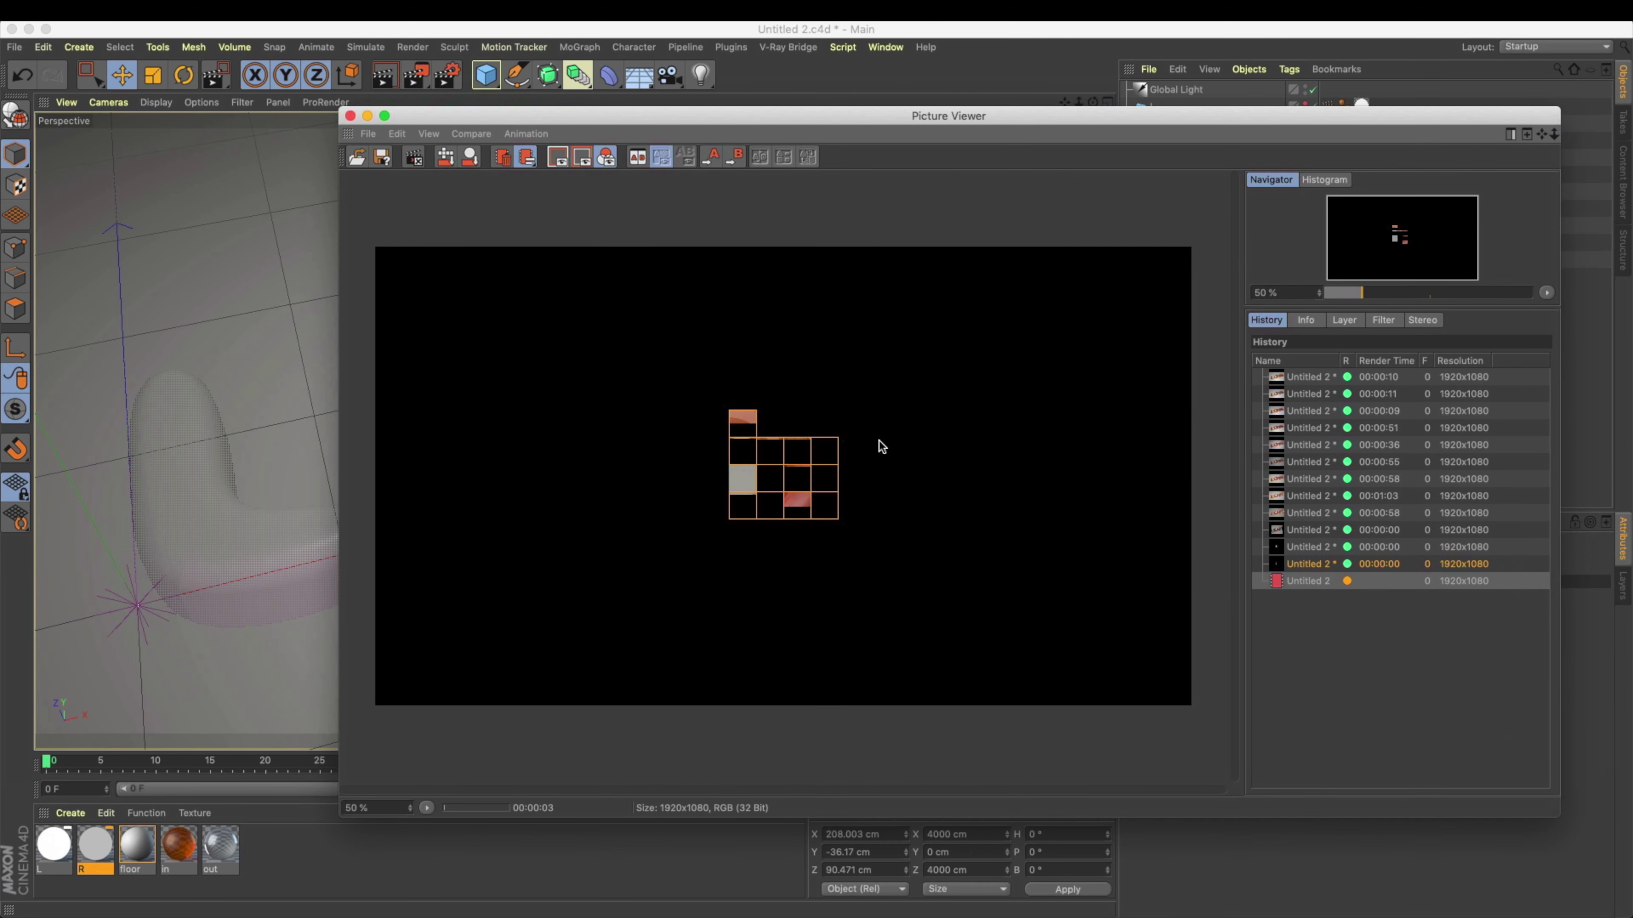
scroll(849, 454, up, 2)
Step: Stop the test render and check the tag properties of the outer LOVE and floor Compositing tags
key(shift+r)
click(933, 318)
drag(1086, 115, 589, 131)
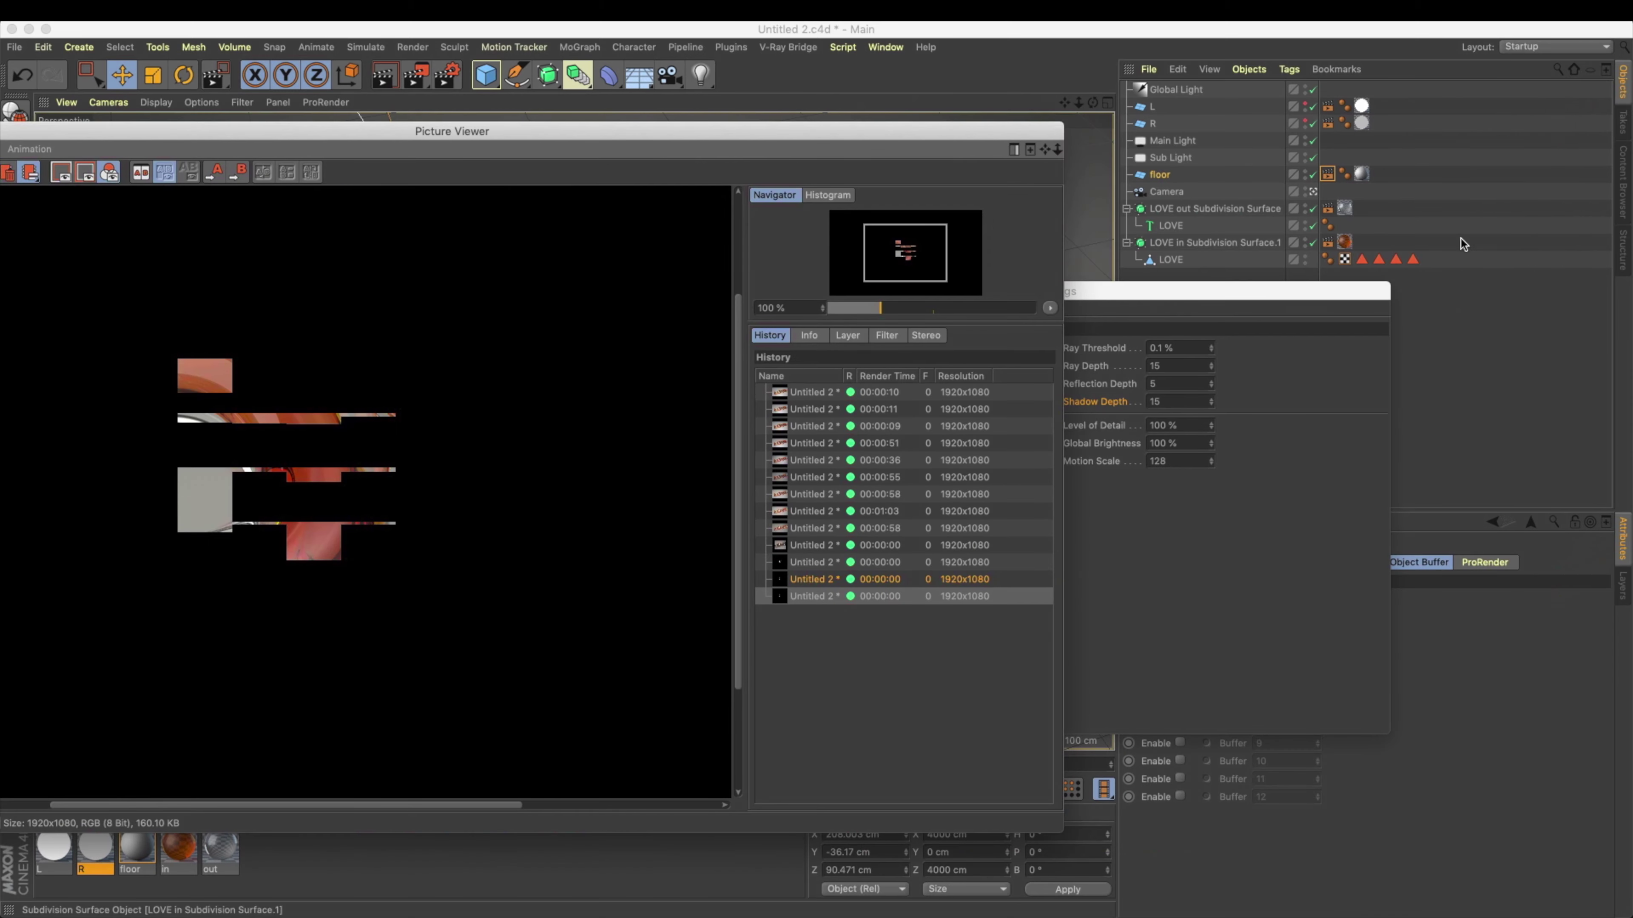
click(1328, 209)
drag(1270, 292, 1018, 611)
click(1220, 563)
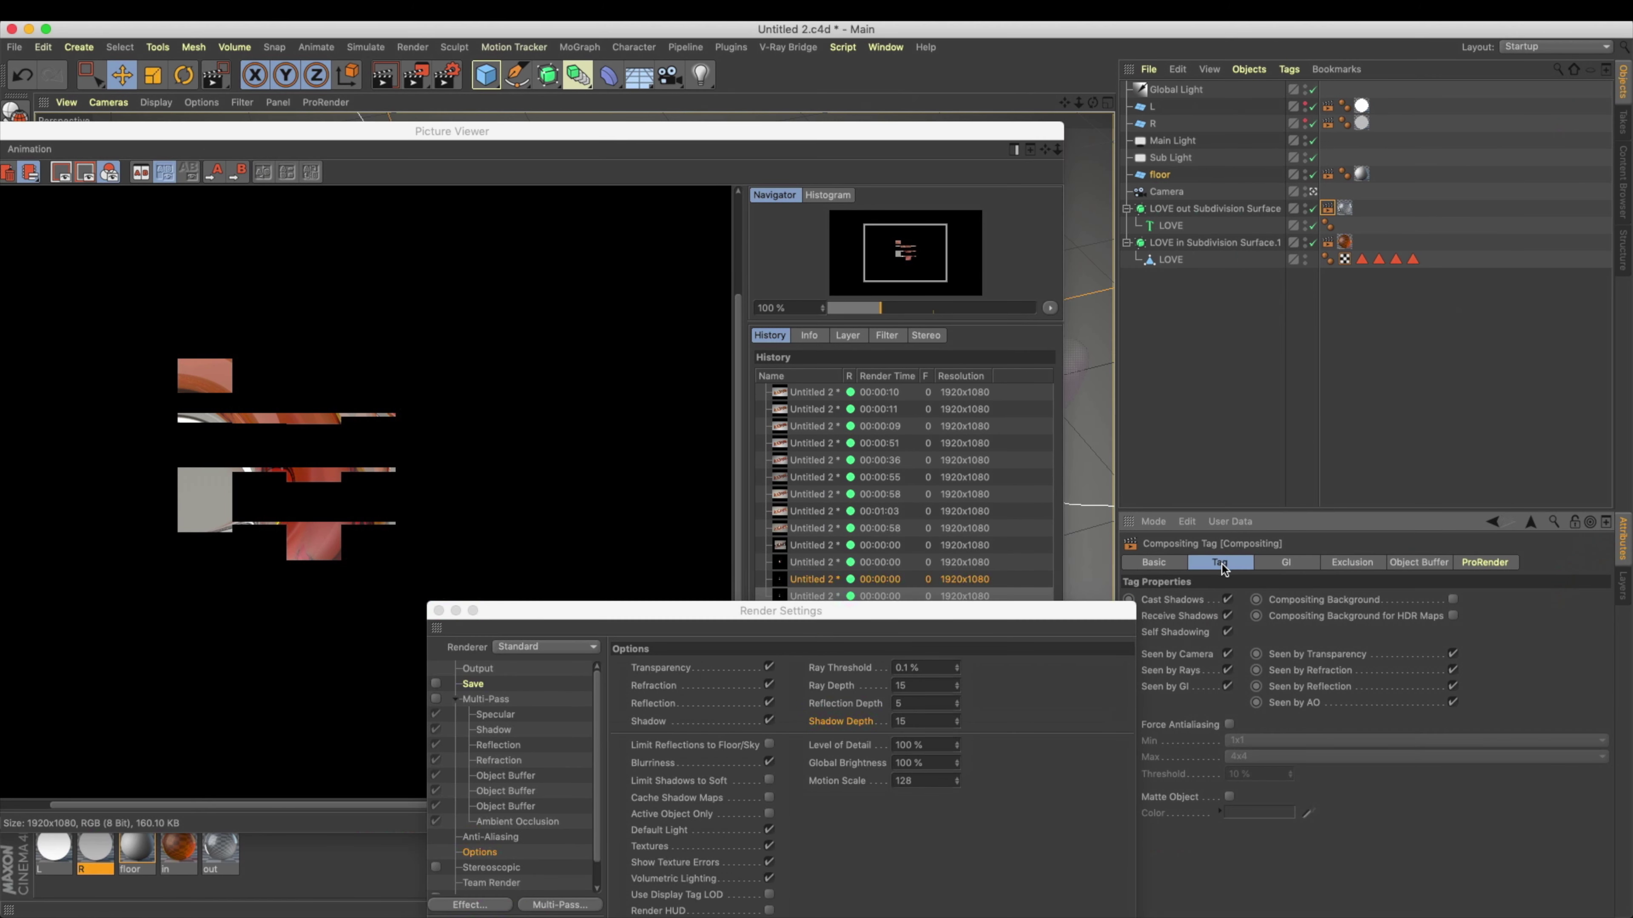
click(1327, 174)
Step: Inspect the partial test render at 200% in the Picture Viewer
drag(874, 135, 1230, 135)
scroll(659, 535, up, 2)
drag(578, 478, 676, 508)
mouse_move(755, 135)
mouse_down()
mouse_move(950, 579)
mouse_move(736, 152)
mouse_move(751, 127)
mouse_up()
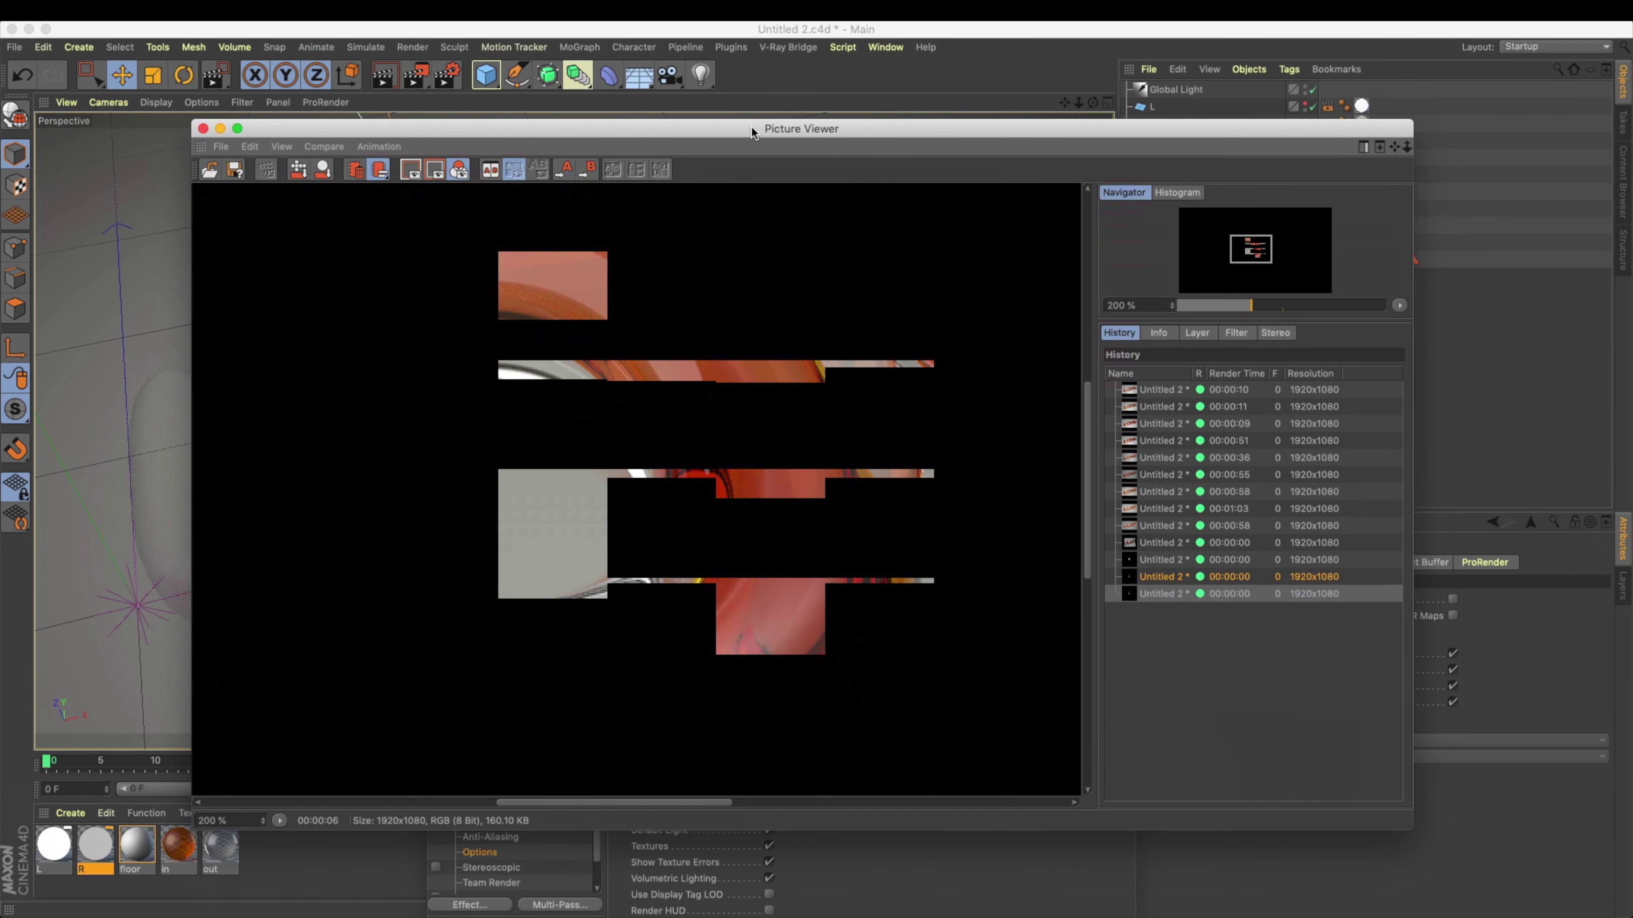
Step: Check the Ambient Occlusion render settings and render the full scene to the Picture Viewer
click(448, 74)
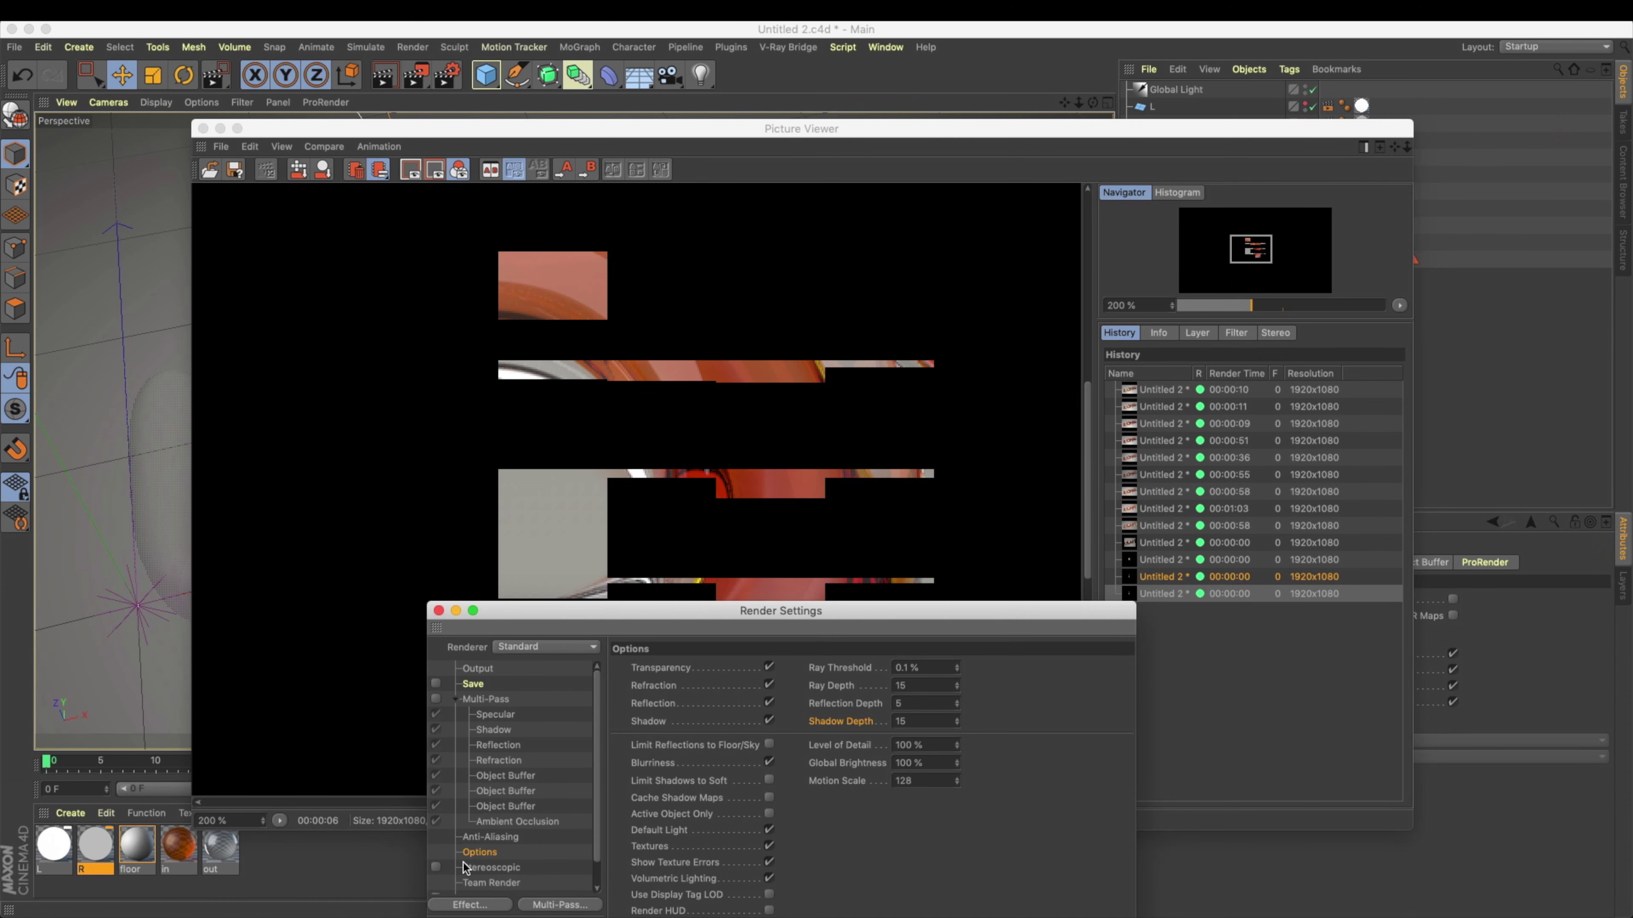
scroll(454, 866, down, 2)
click(502, 887)
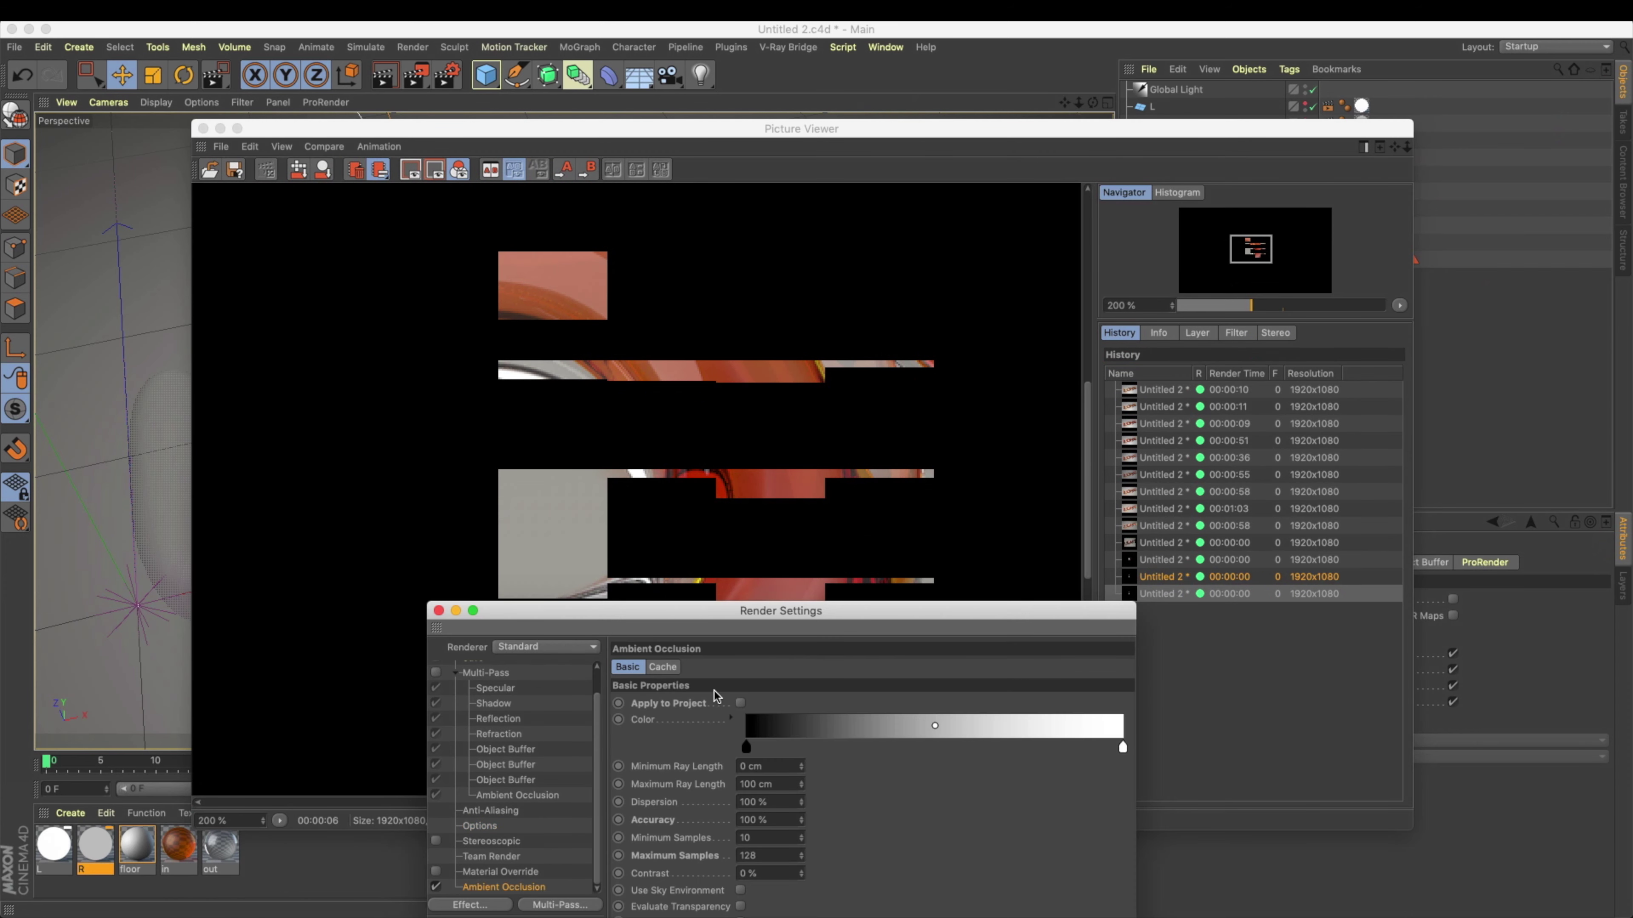
click(718, 403)
click(412, 76)
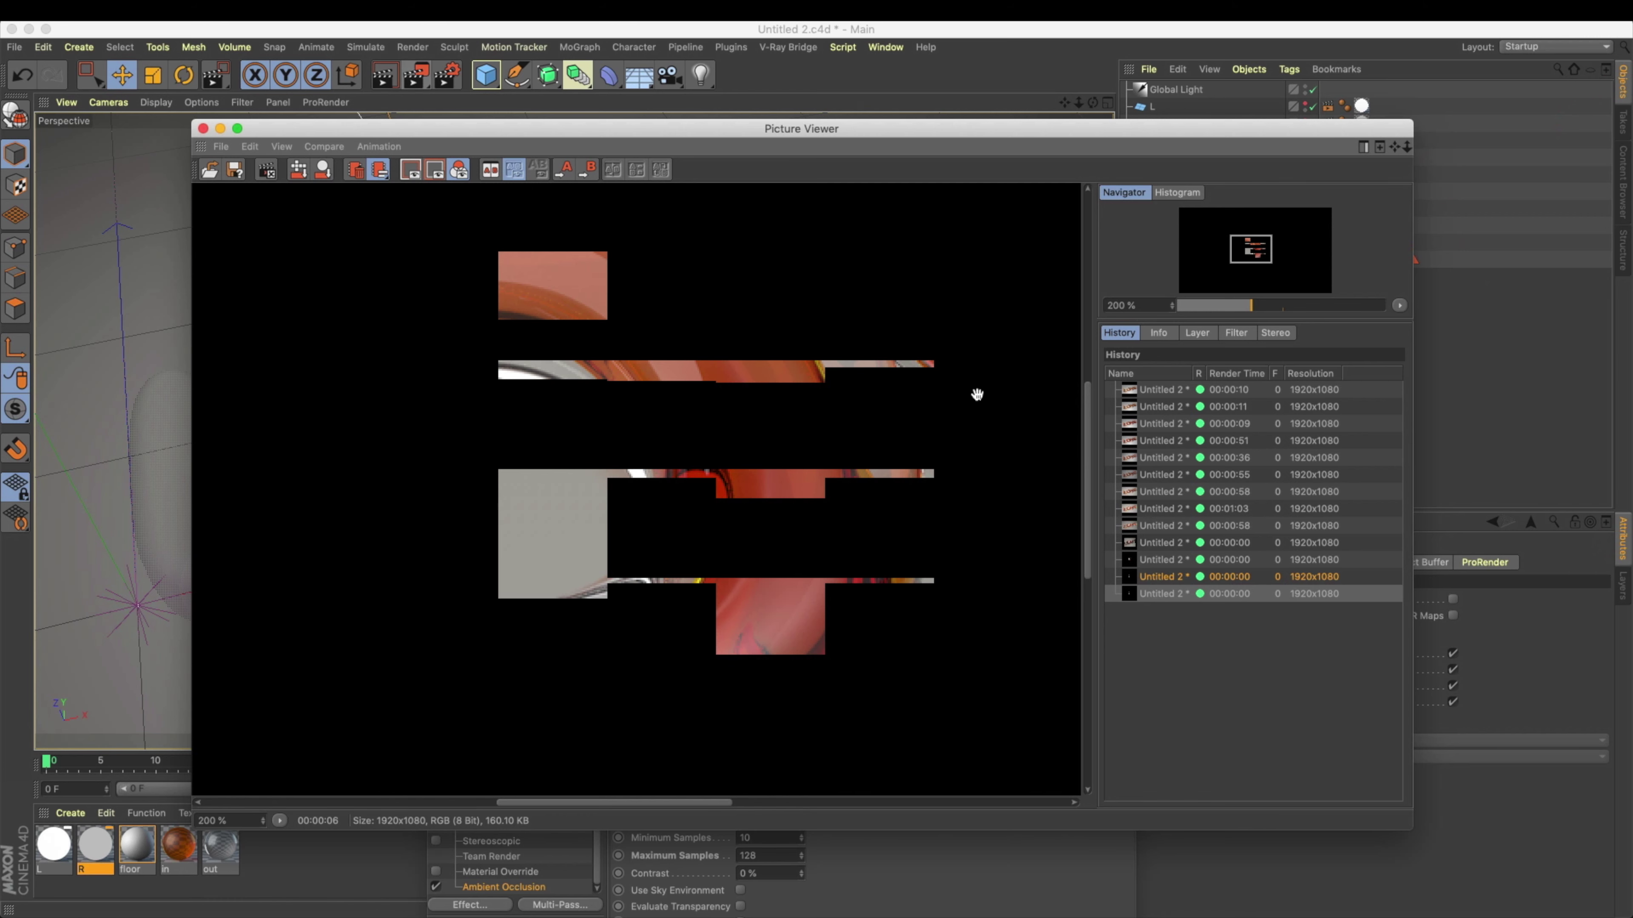
scroll(867, 555, down, 3)
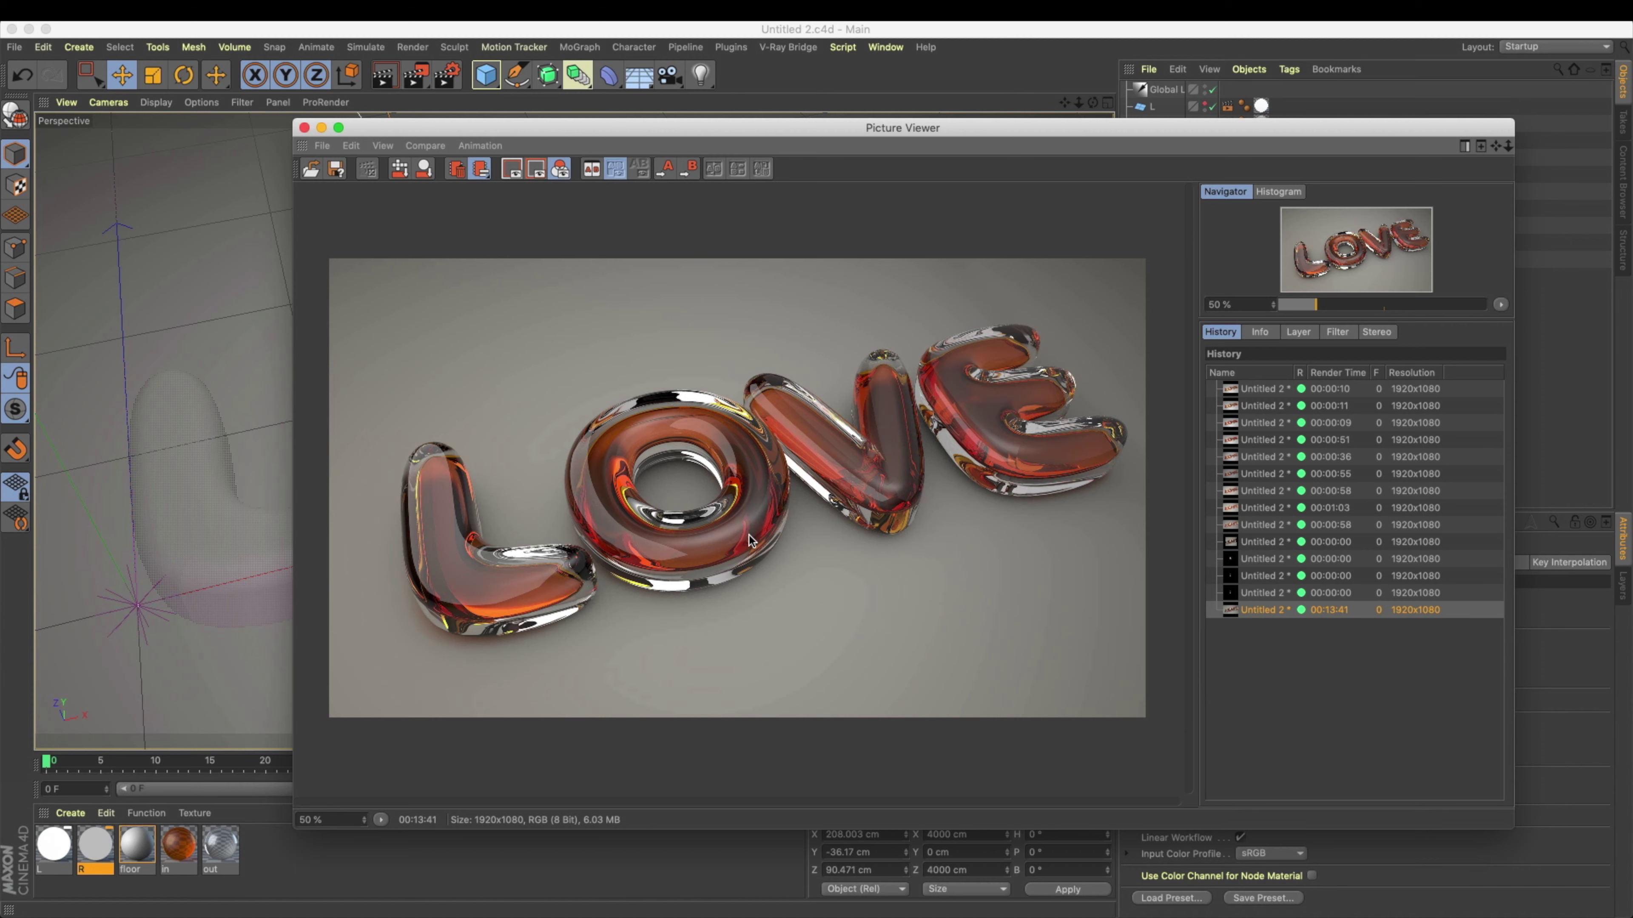
Step: Set Ray Depth to 8, Reflection Depth to 3 and Shadow Depth to 10 in the render options
click(447, 74)
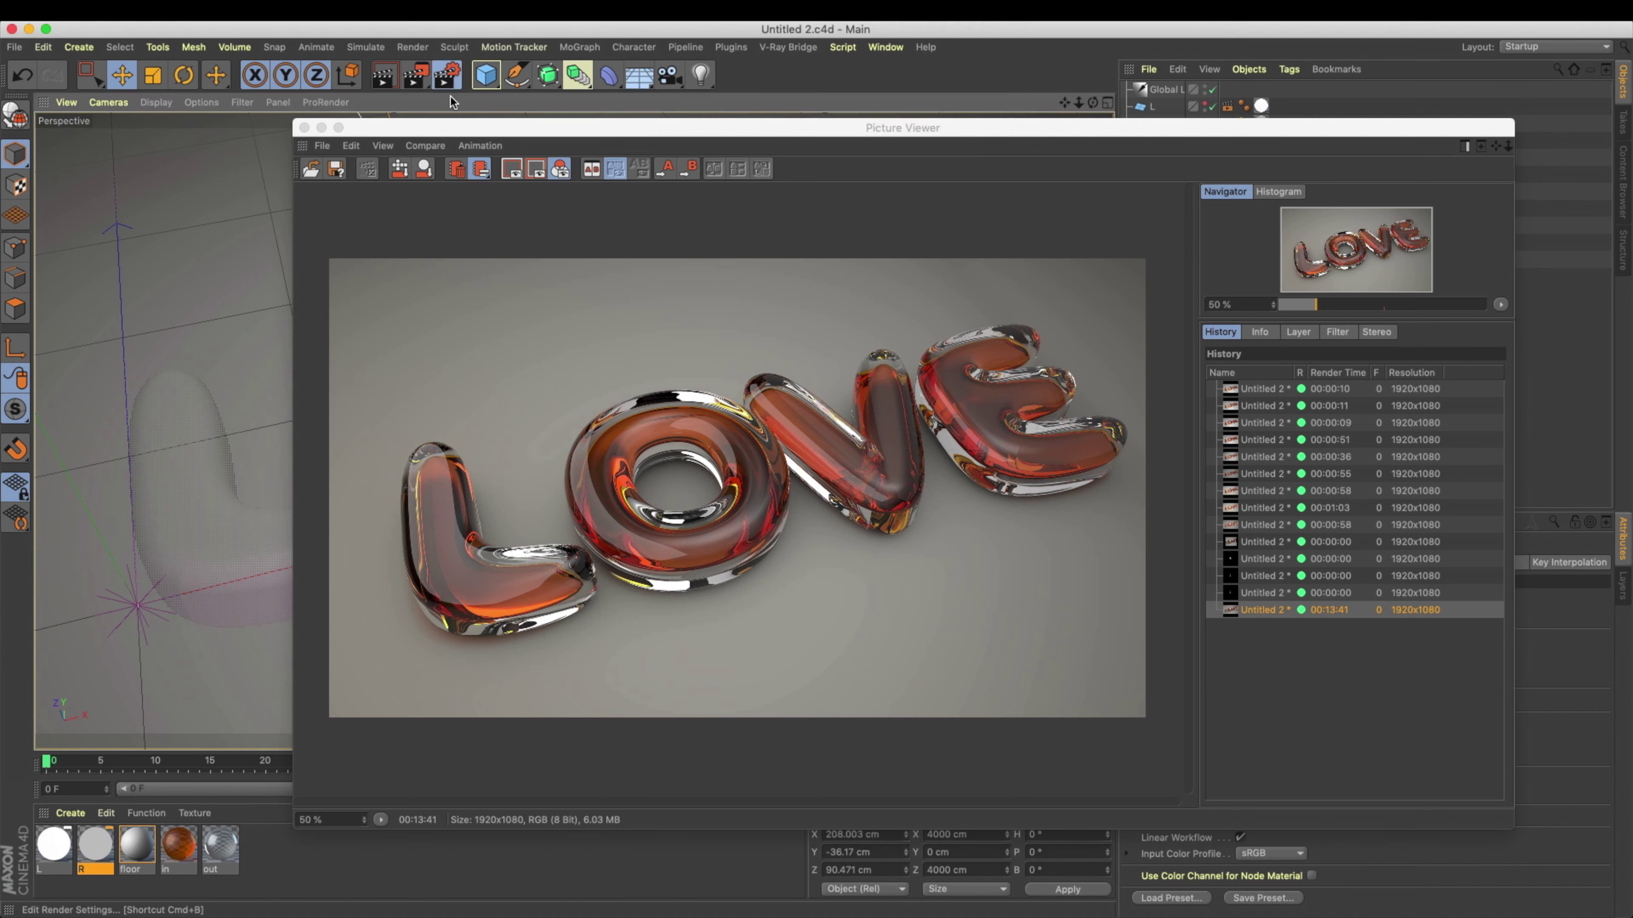
drag(892, 96, 1145, 205)
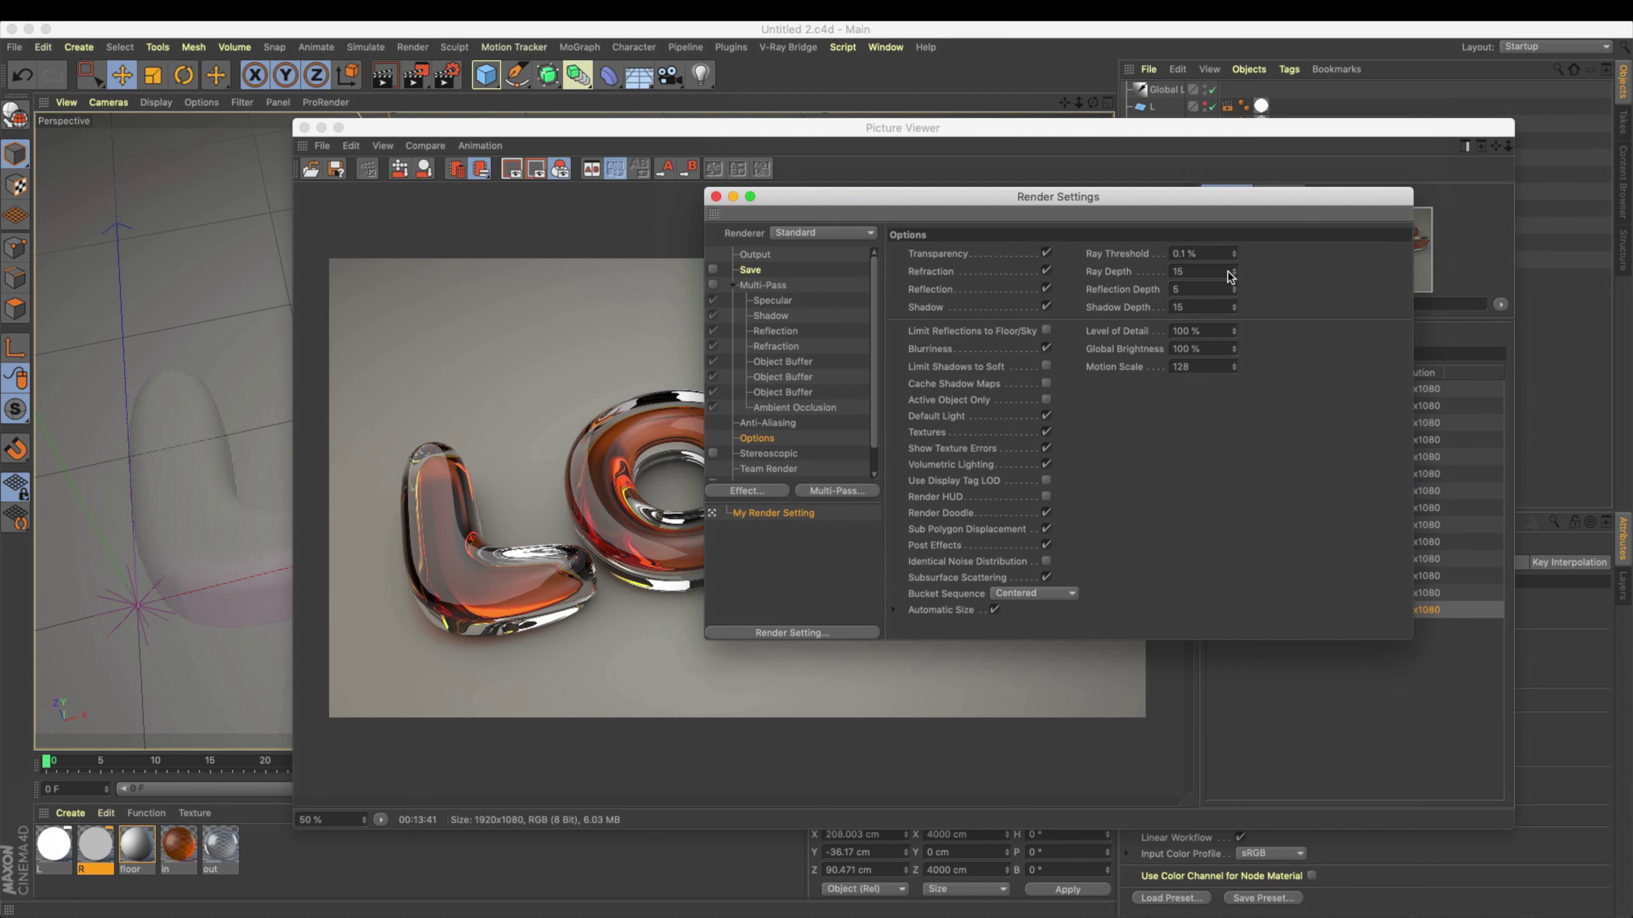
double_click(1208, 271)
text(8)
key(Return)
text(3)
key(Return)
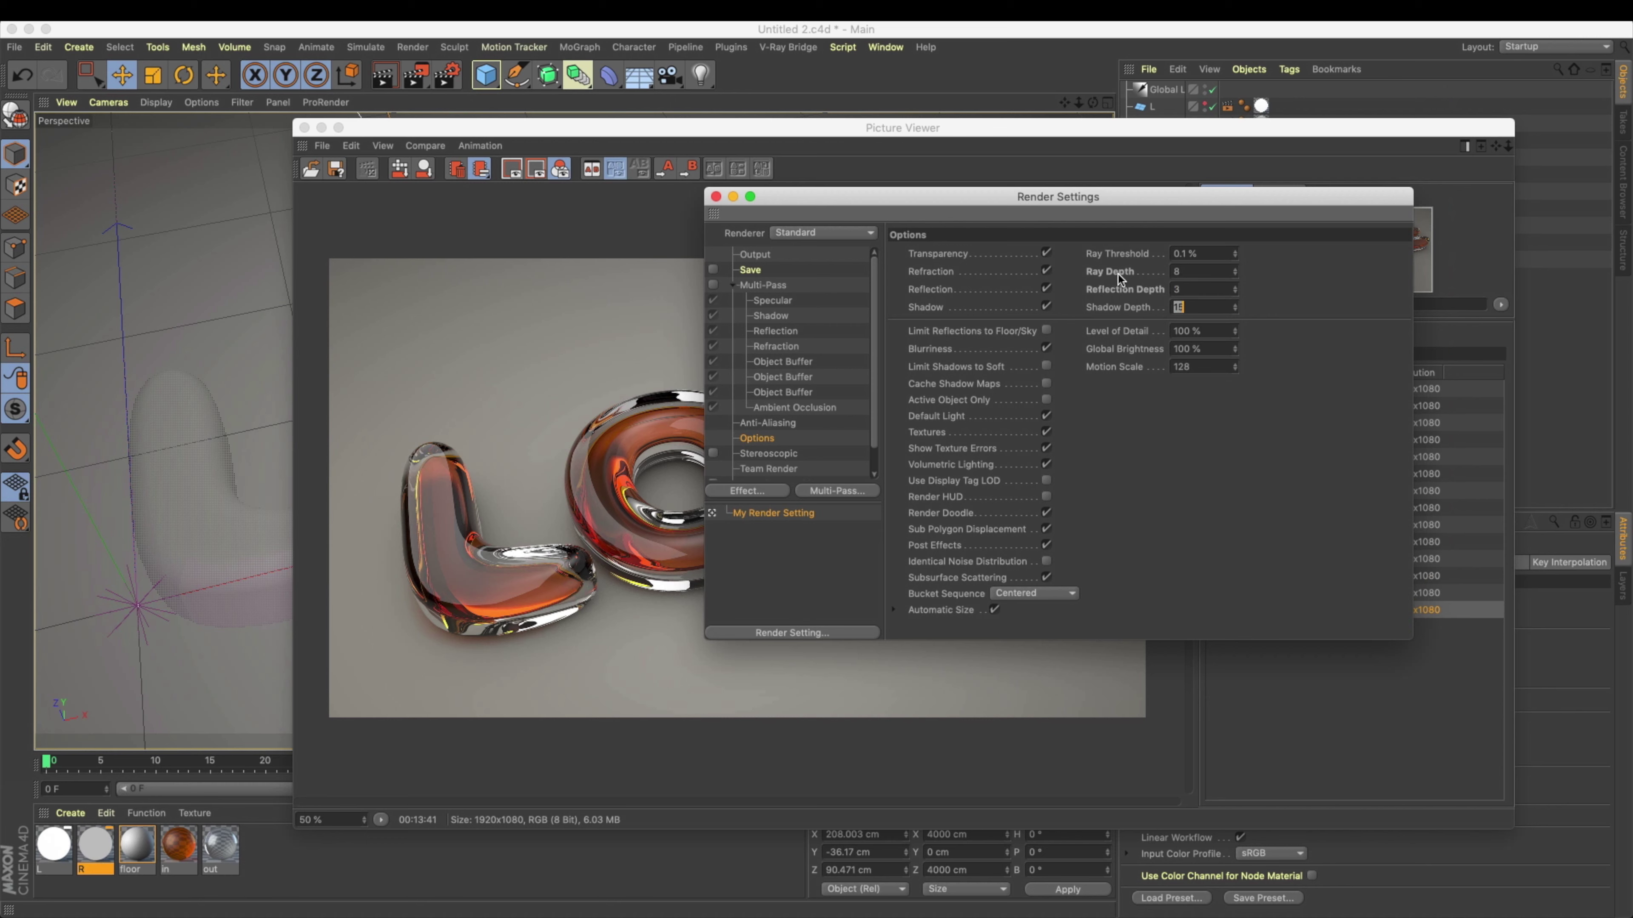
text(0)
key(Return)
Step: Try a Ray Depth of 5 in the render options and undo the change
double_click(1196, 272)
text(5)
key(Tab)
key(Tab)
key(Tab)
text(5)
key(super+z)
Step: Render the scene to the Picture Viewer again with the reduced depth settings
drag(795, 201, 775, 224)
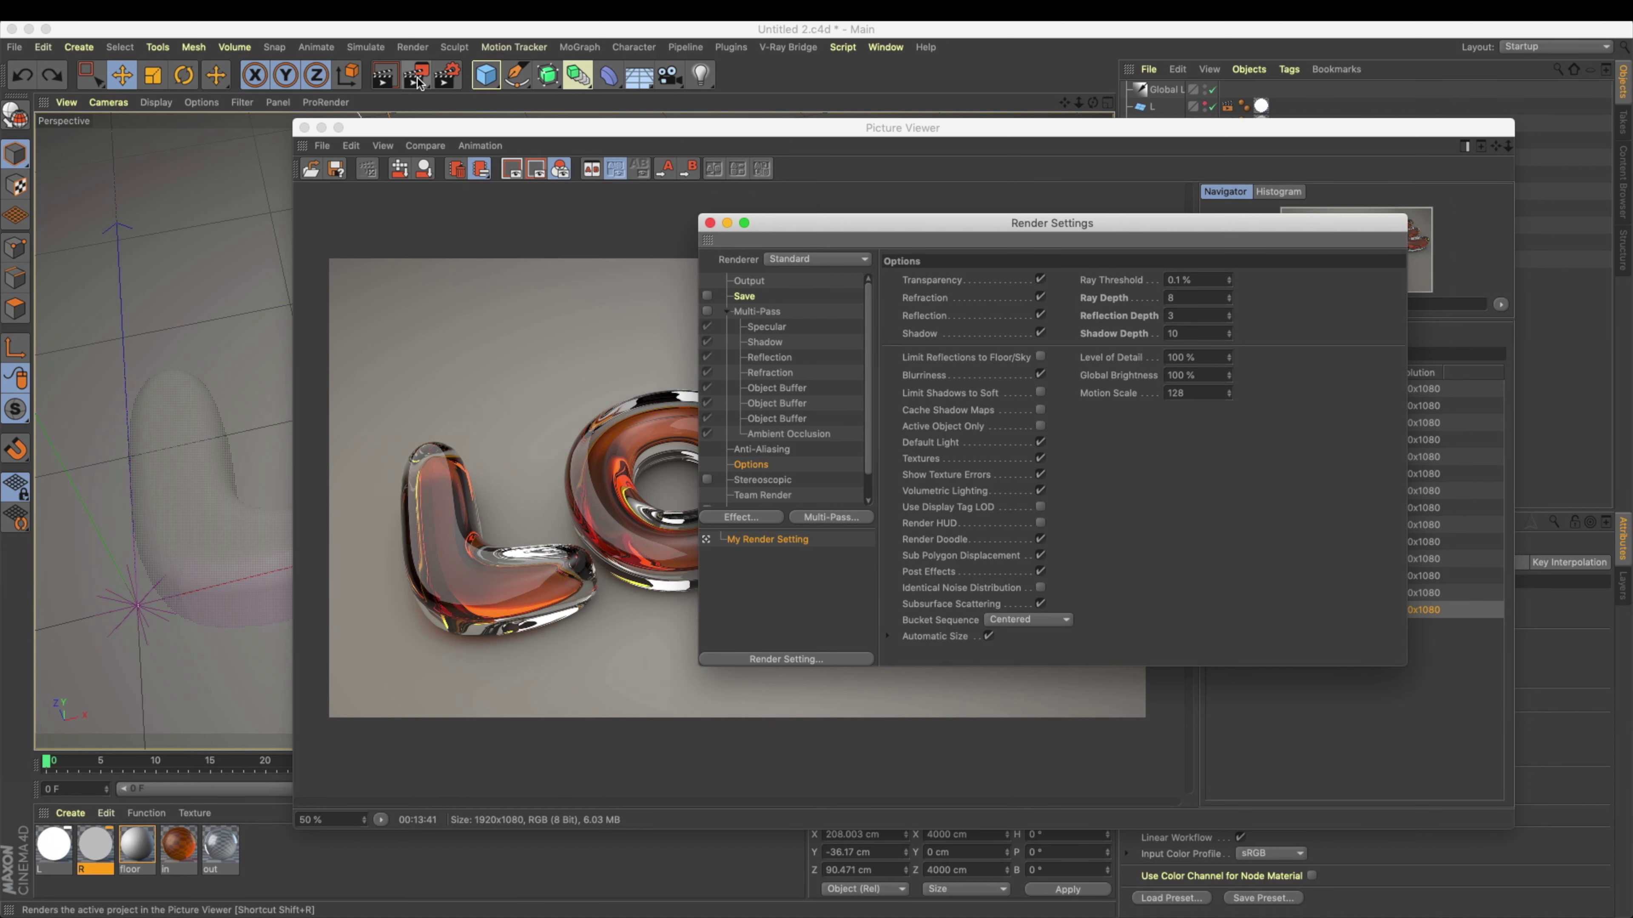
click(791, 208)
key(shift+r)
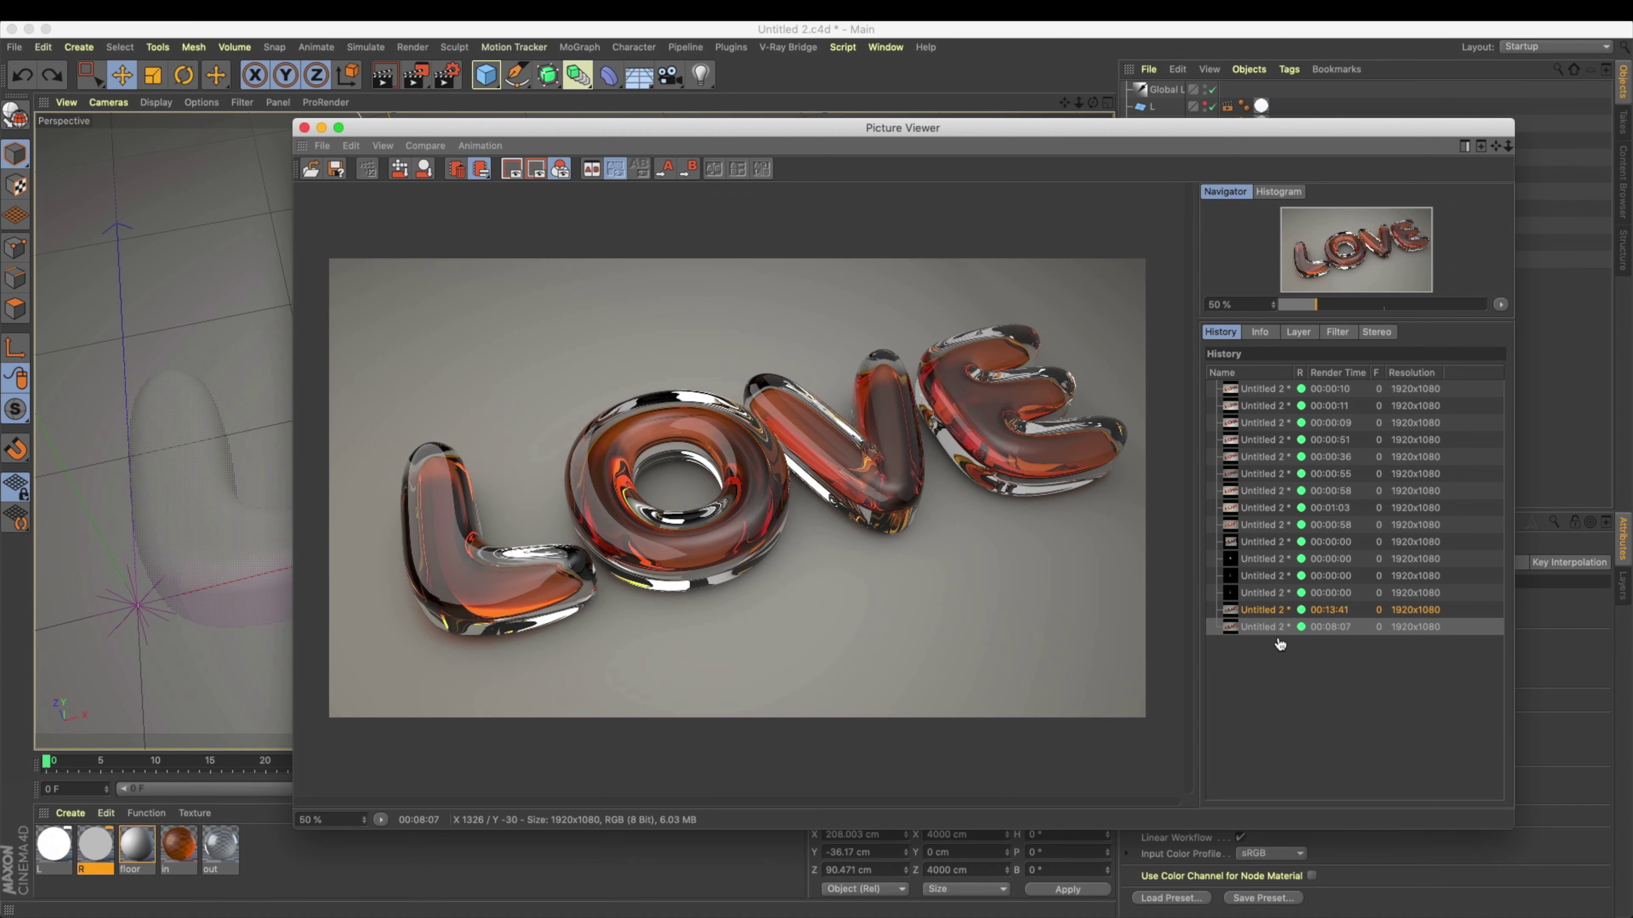
Step: Compare the glass details of the L, O and V between the two latest renders at 80% zoom
click(1238, 629)
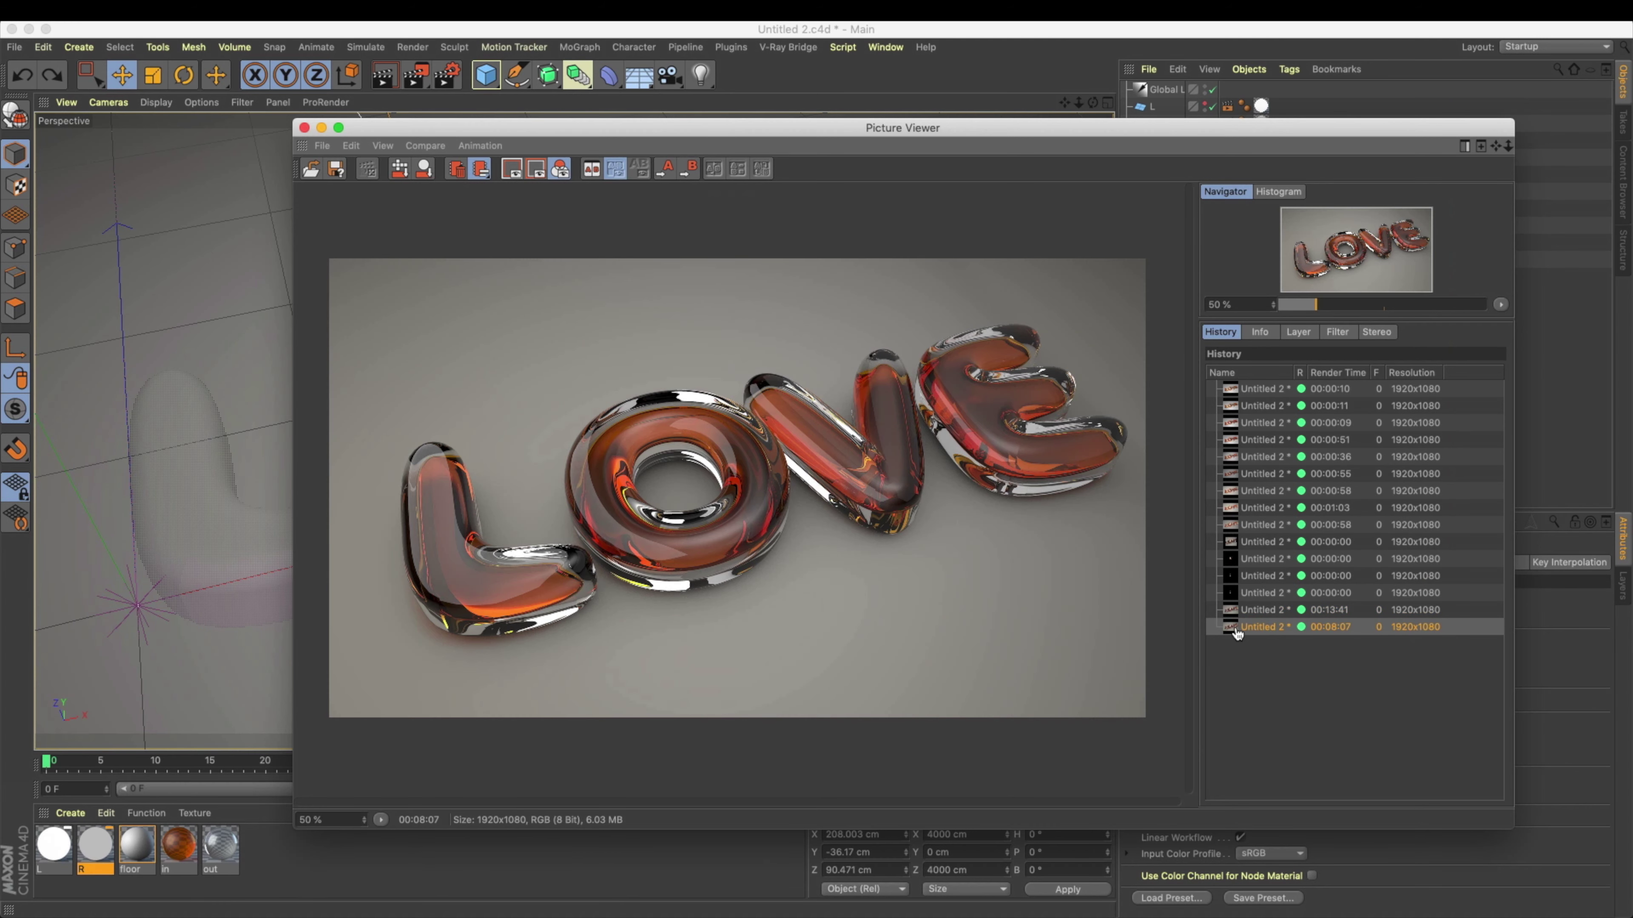
scroll(638, 525, up, 3)
key(Up)
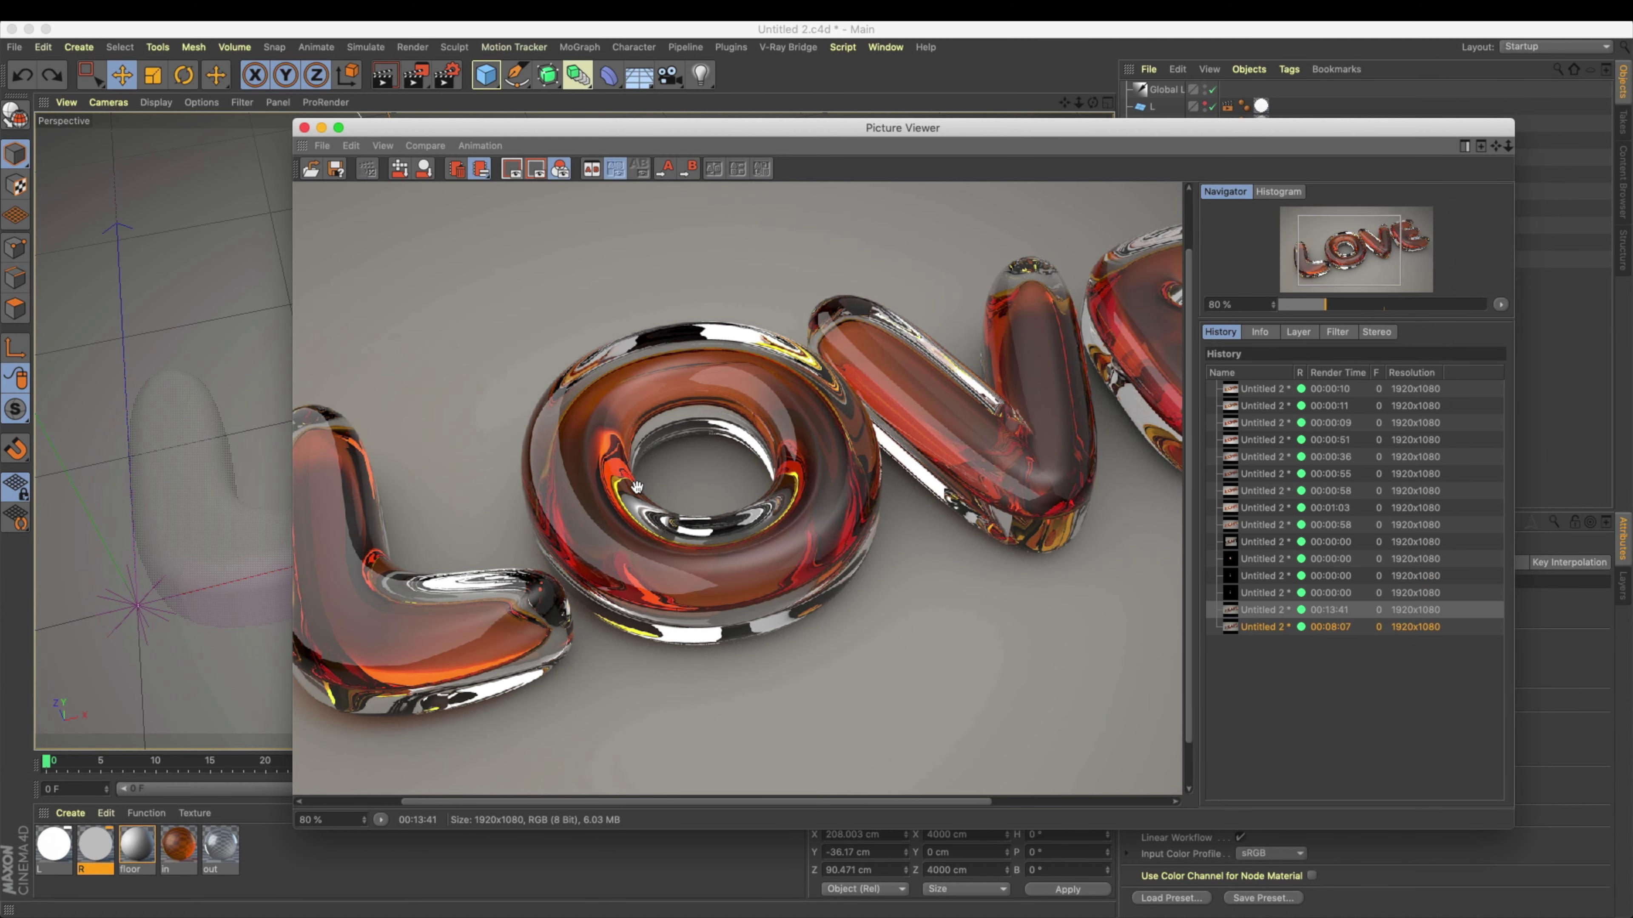
drag(302, 505, 400, 504)
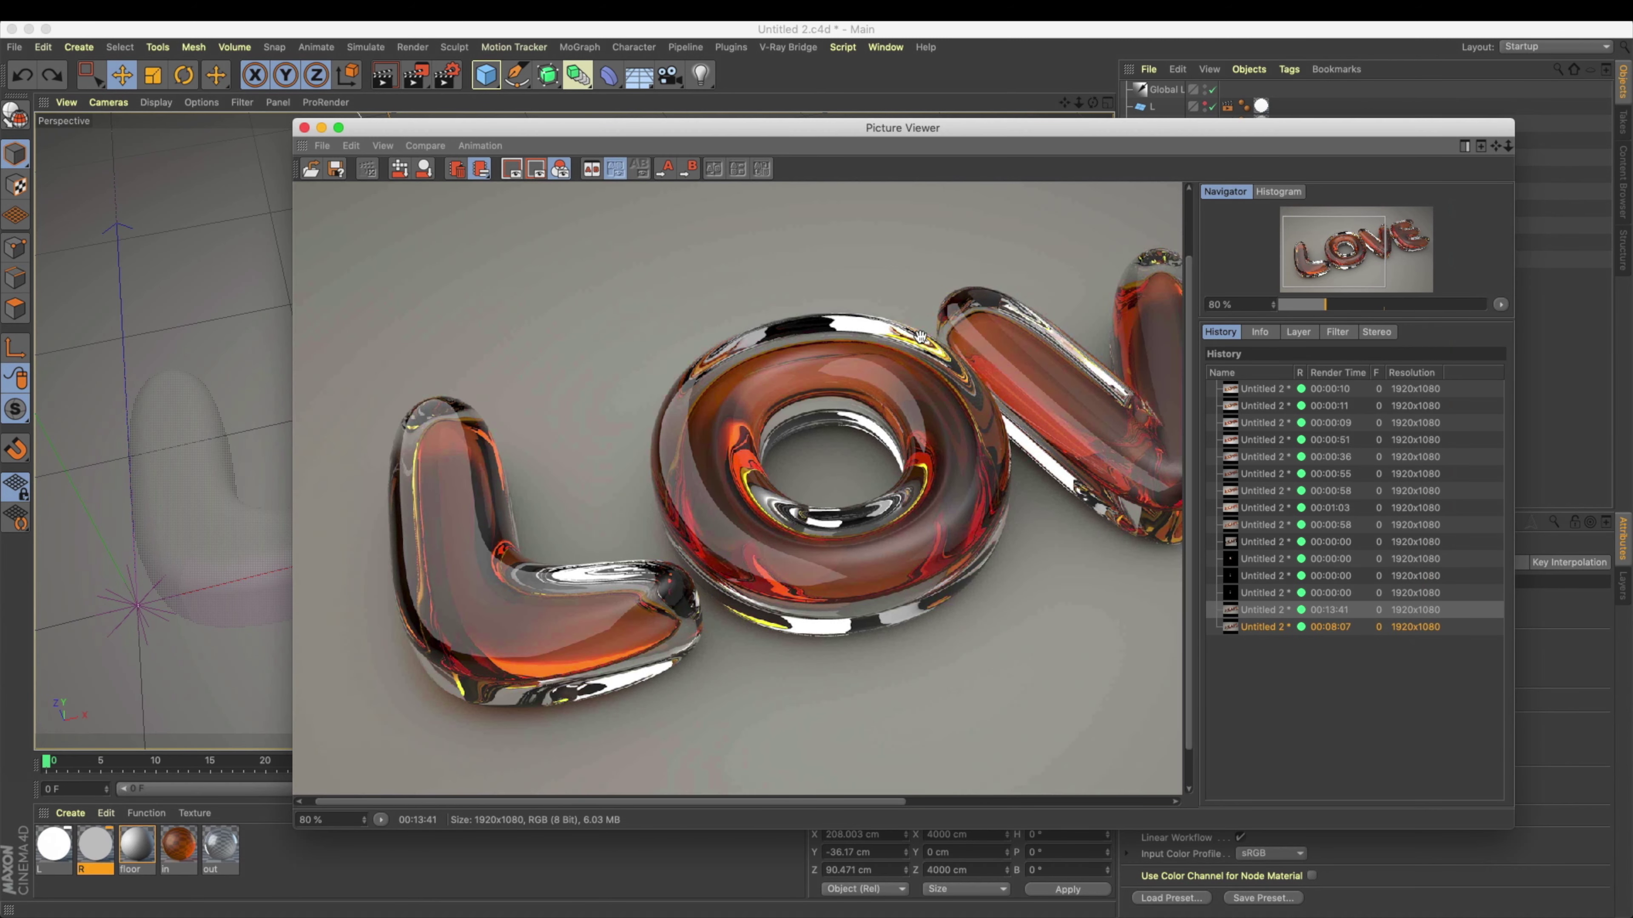
drag(932, 354, 853, 364)
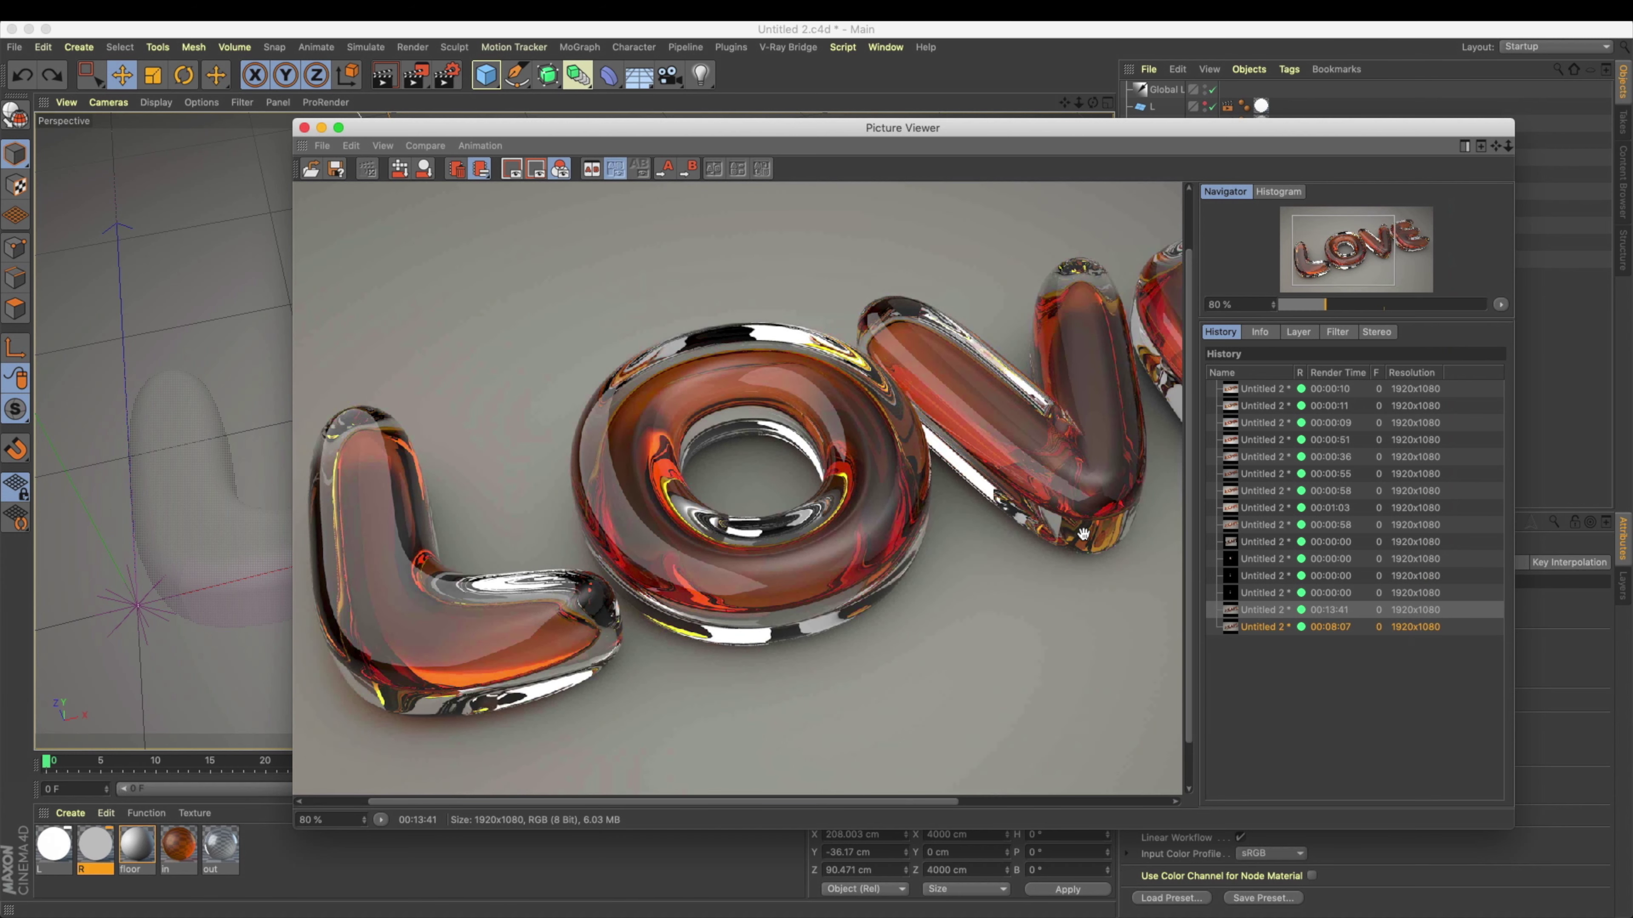
key(Down)
key(Up)
key(Down)
key(Up)
key(Down)
key(Up)
drag(1002, 472, 875, 502)
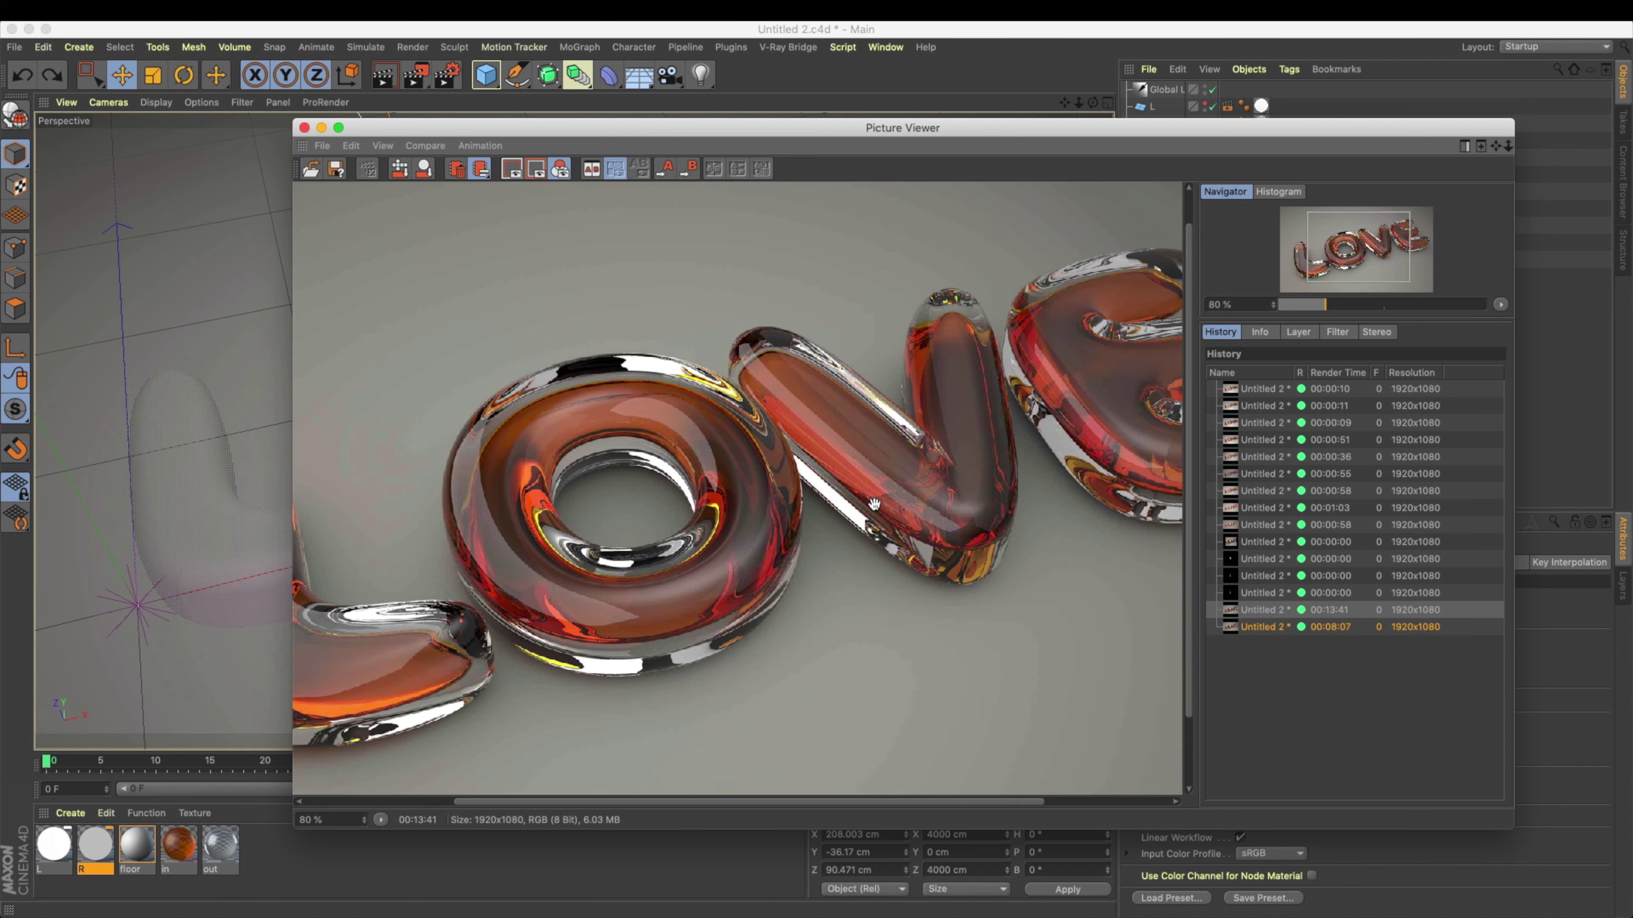
scroll(875, 502, up, 1)
double_click(880, 497)
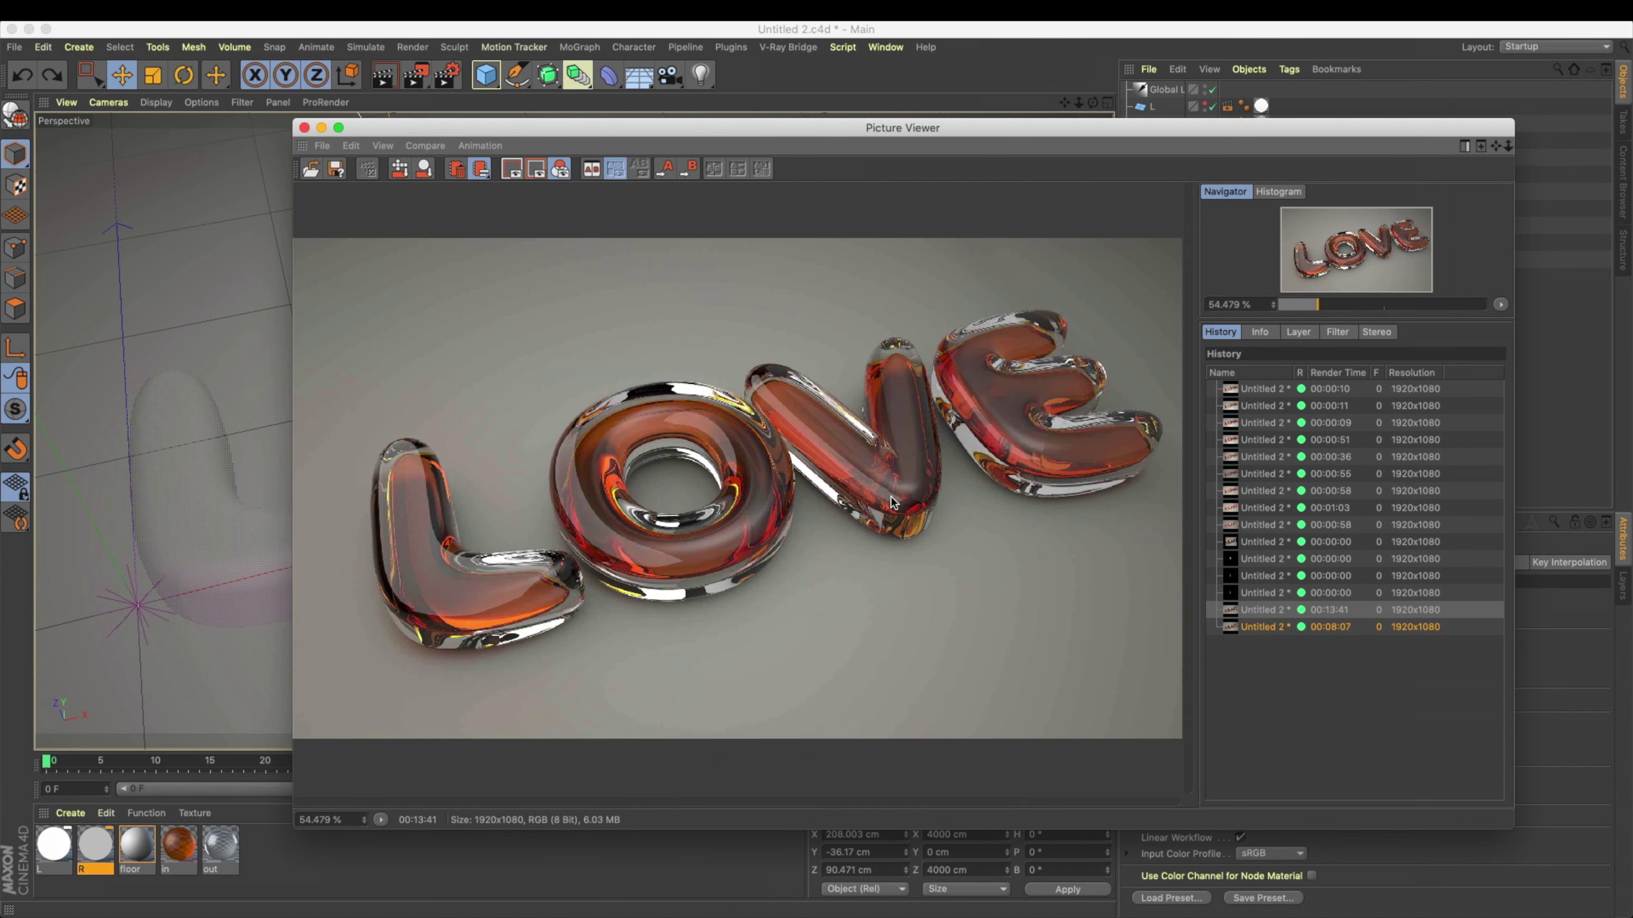
Step: Compare the two latest LOVE renders as whole images in the render history
click(1237, 626)
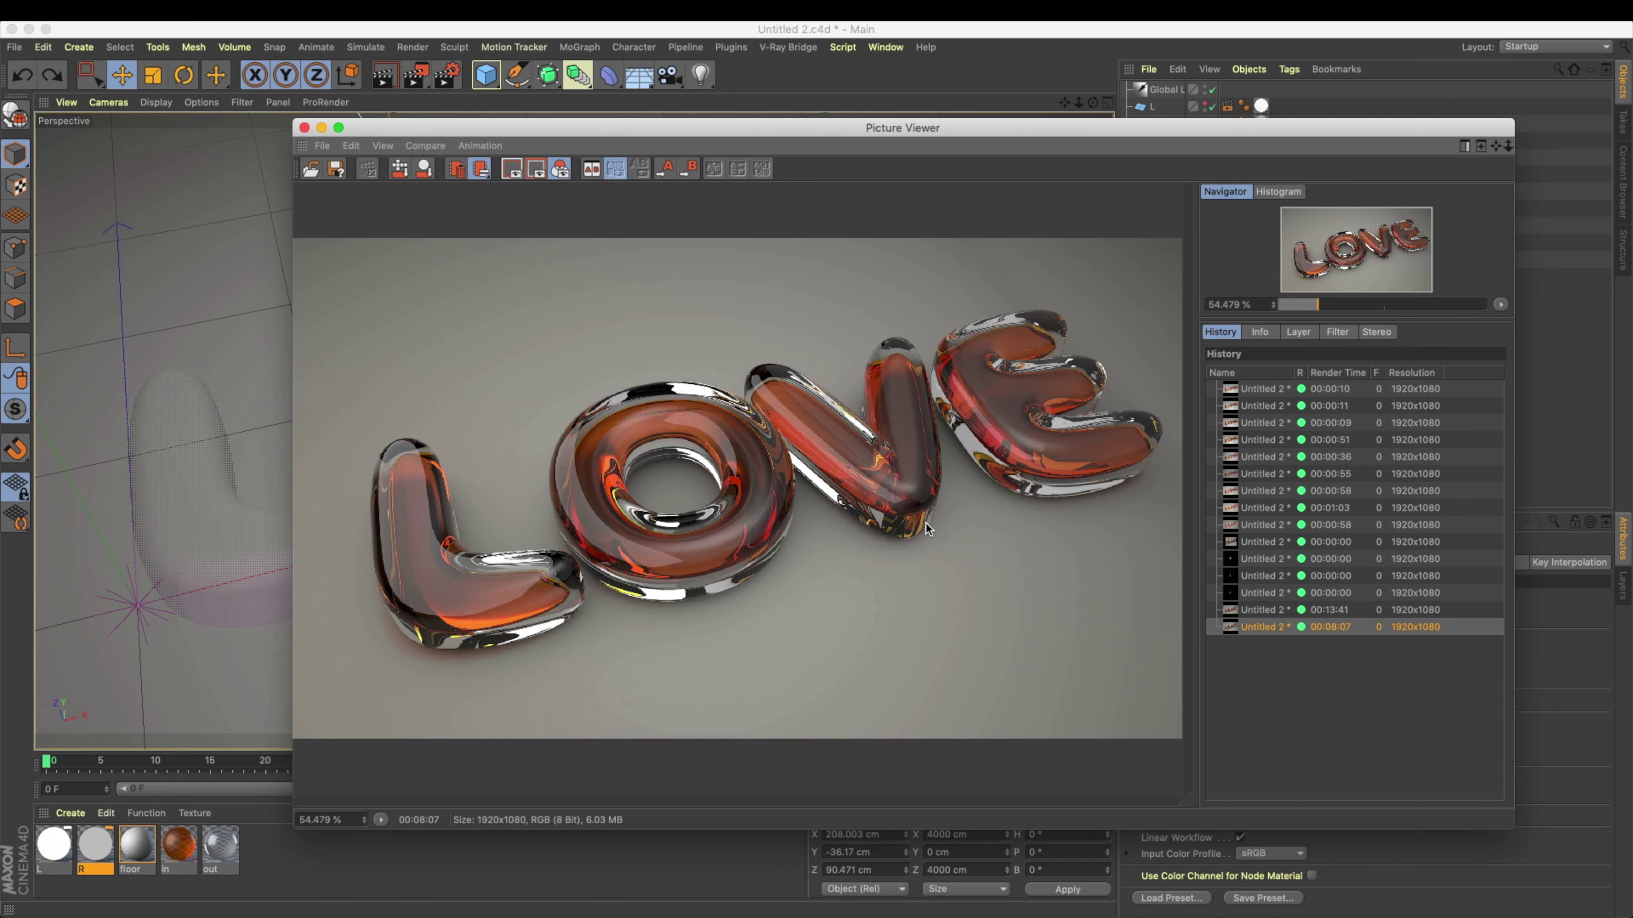
key(Up)
key(Down)
key(Up)
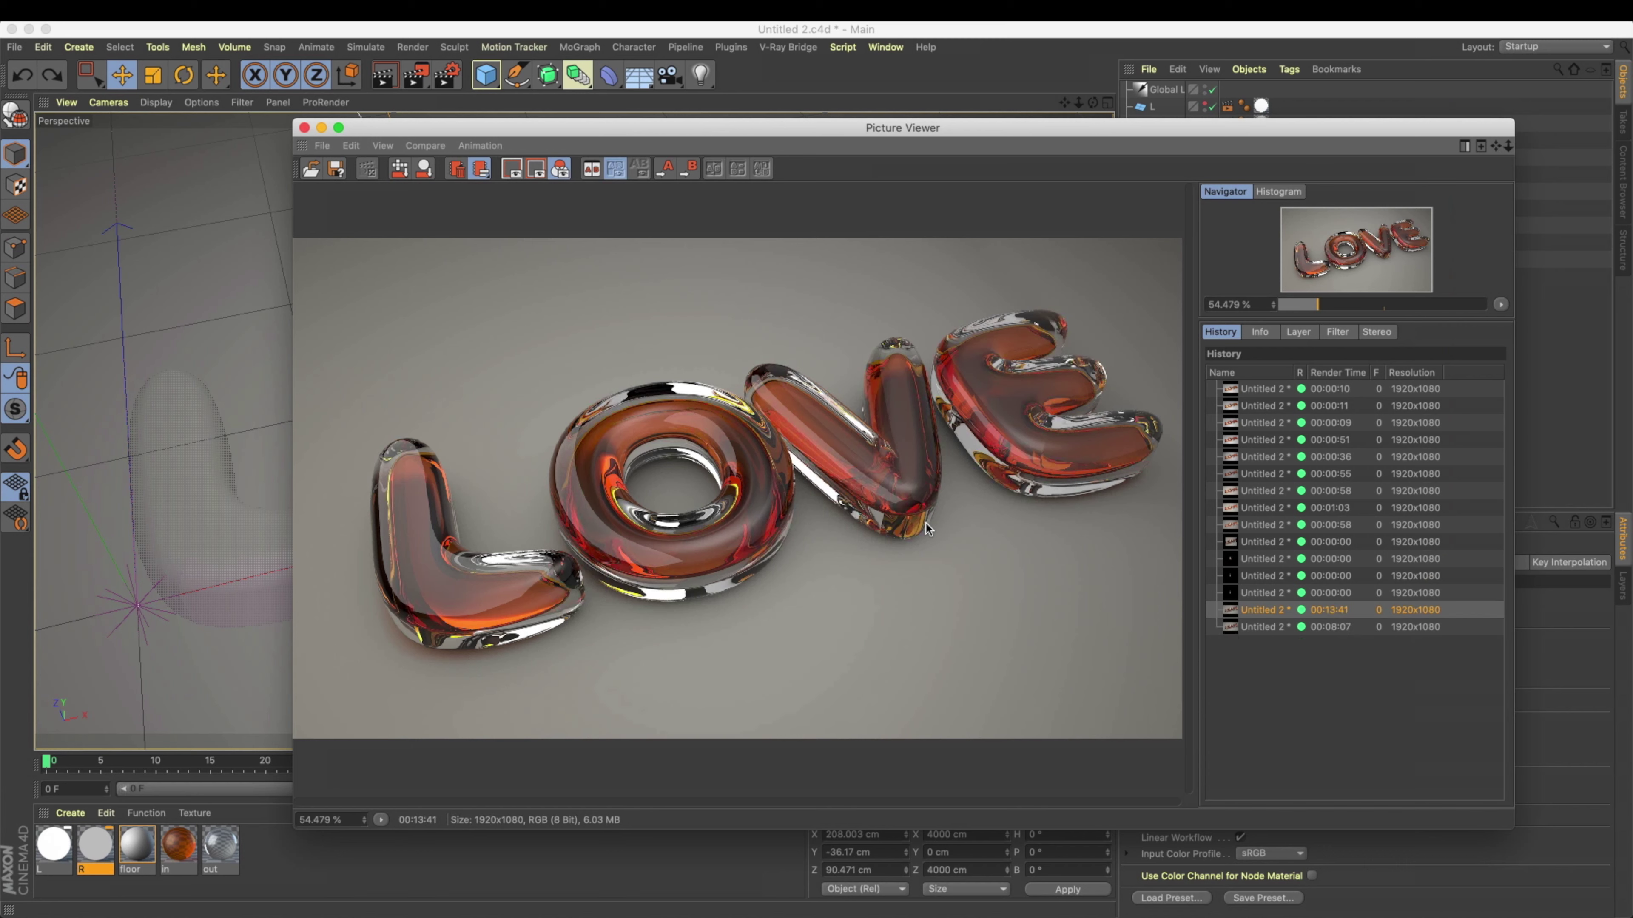
key(Down)
key(Up)
key(Down)
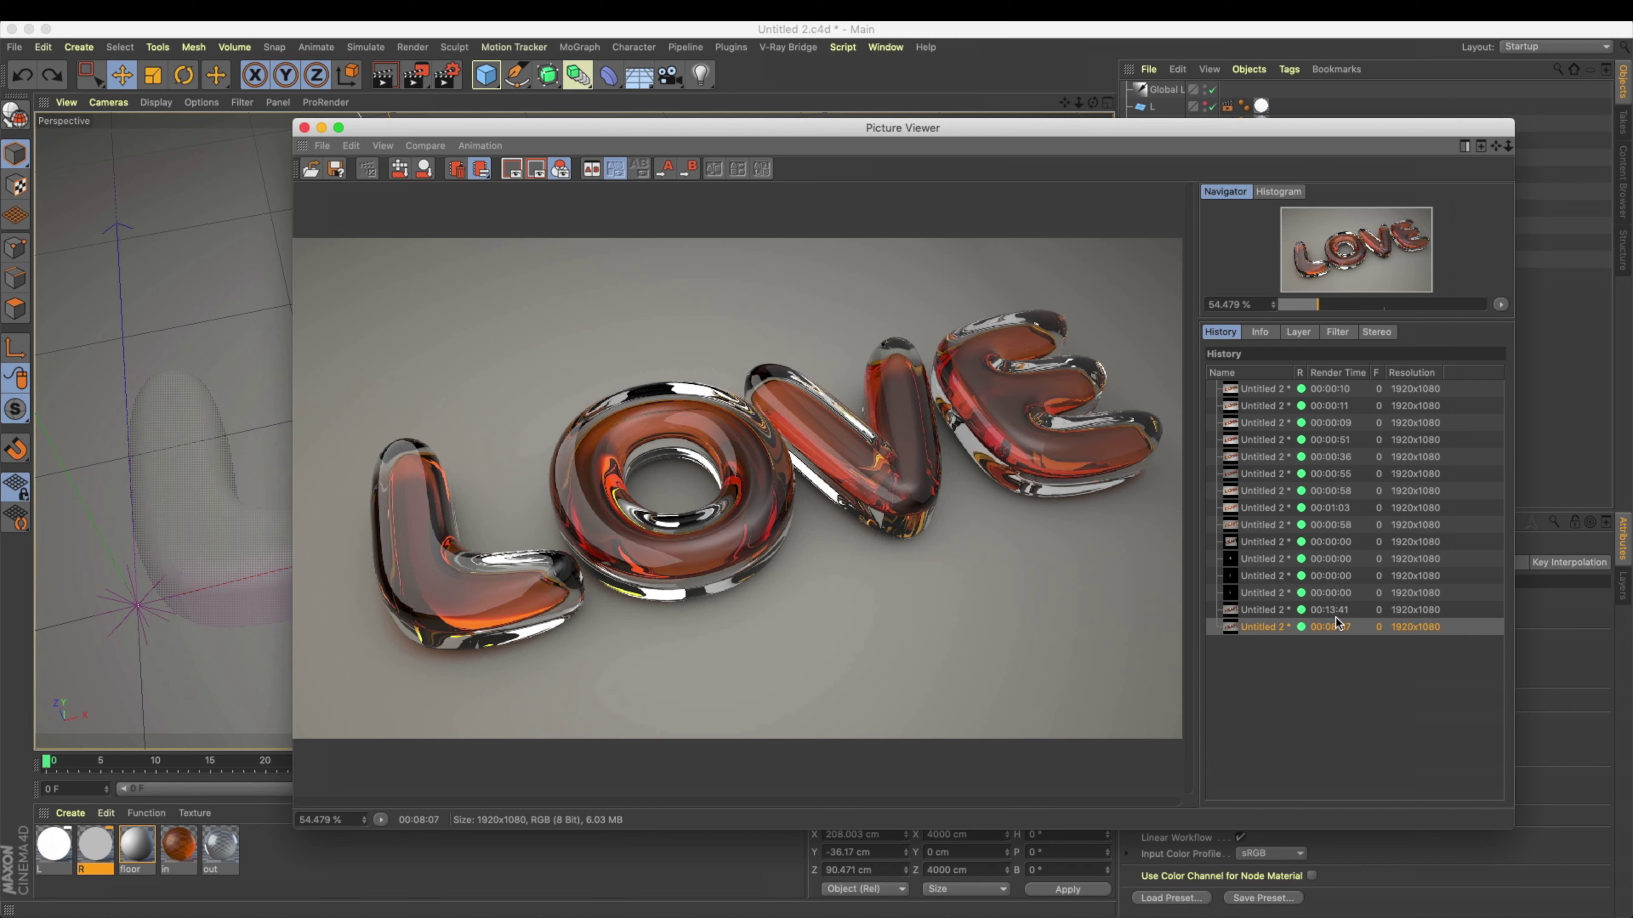
Step: Flip repeatedly between the 13:41 and 08:07 renders to weigh glass quality against render time
key(Up)
key(Down)
key(Up)
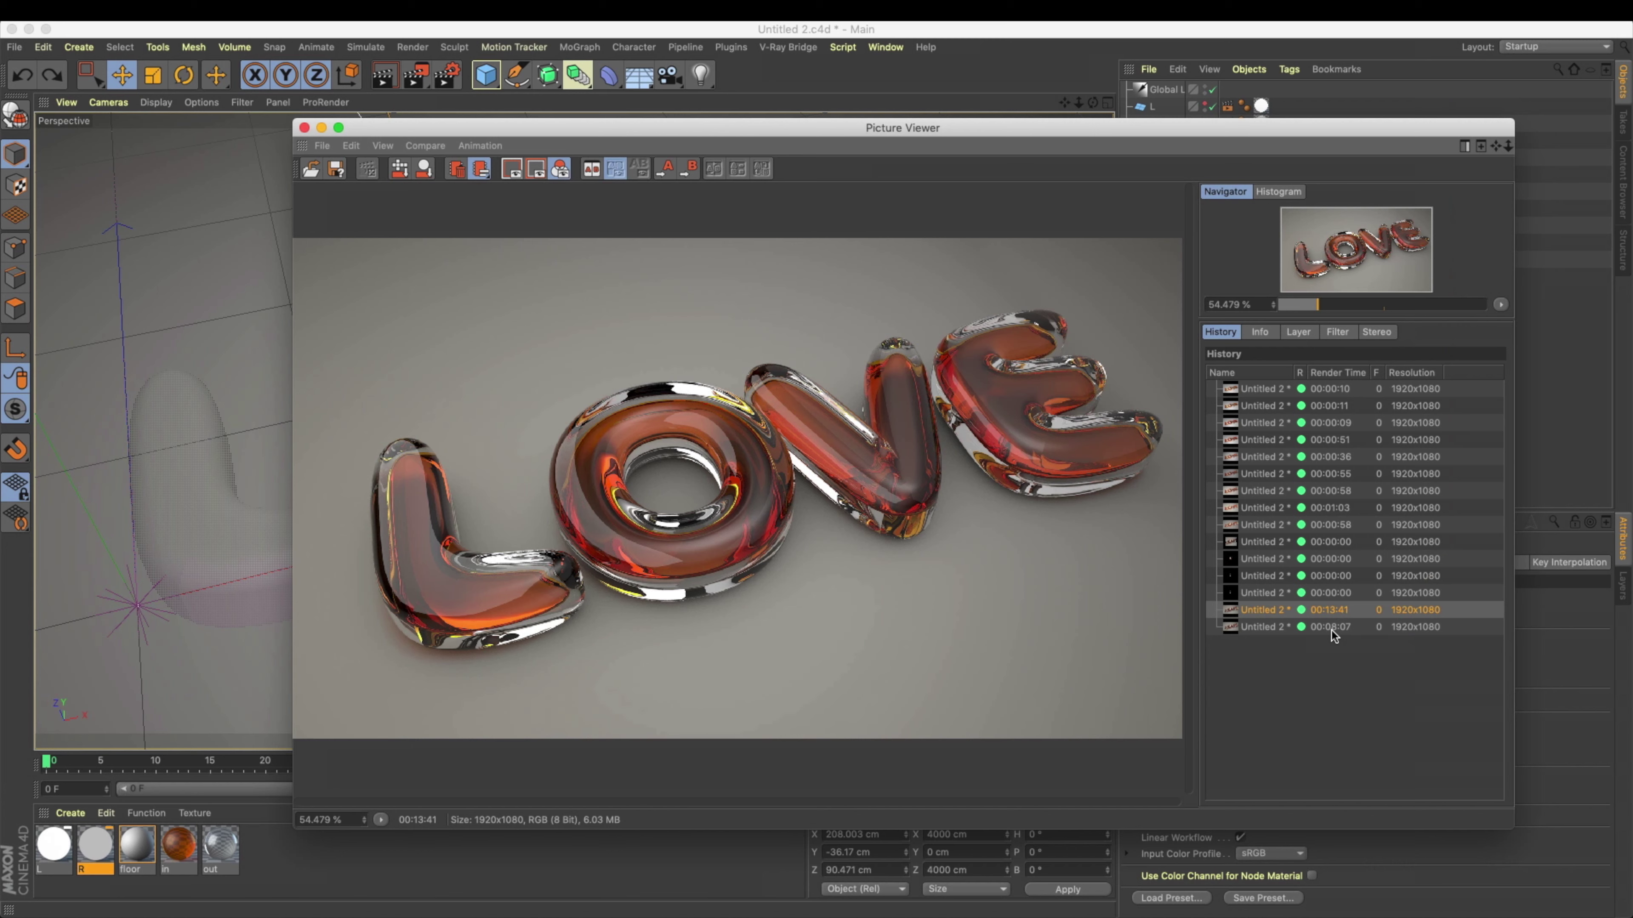
key(Down)
key(Up)
key(Down)
key(Up)
key(Down)
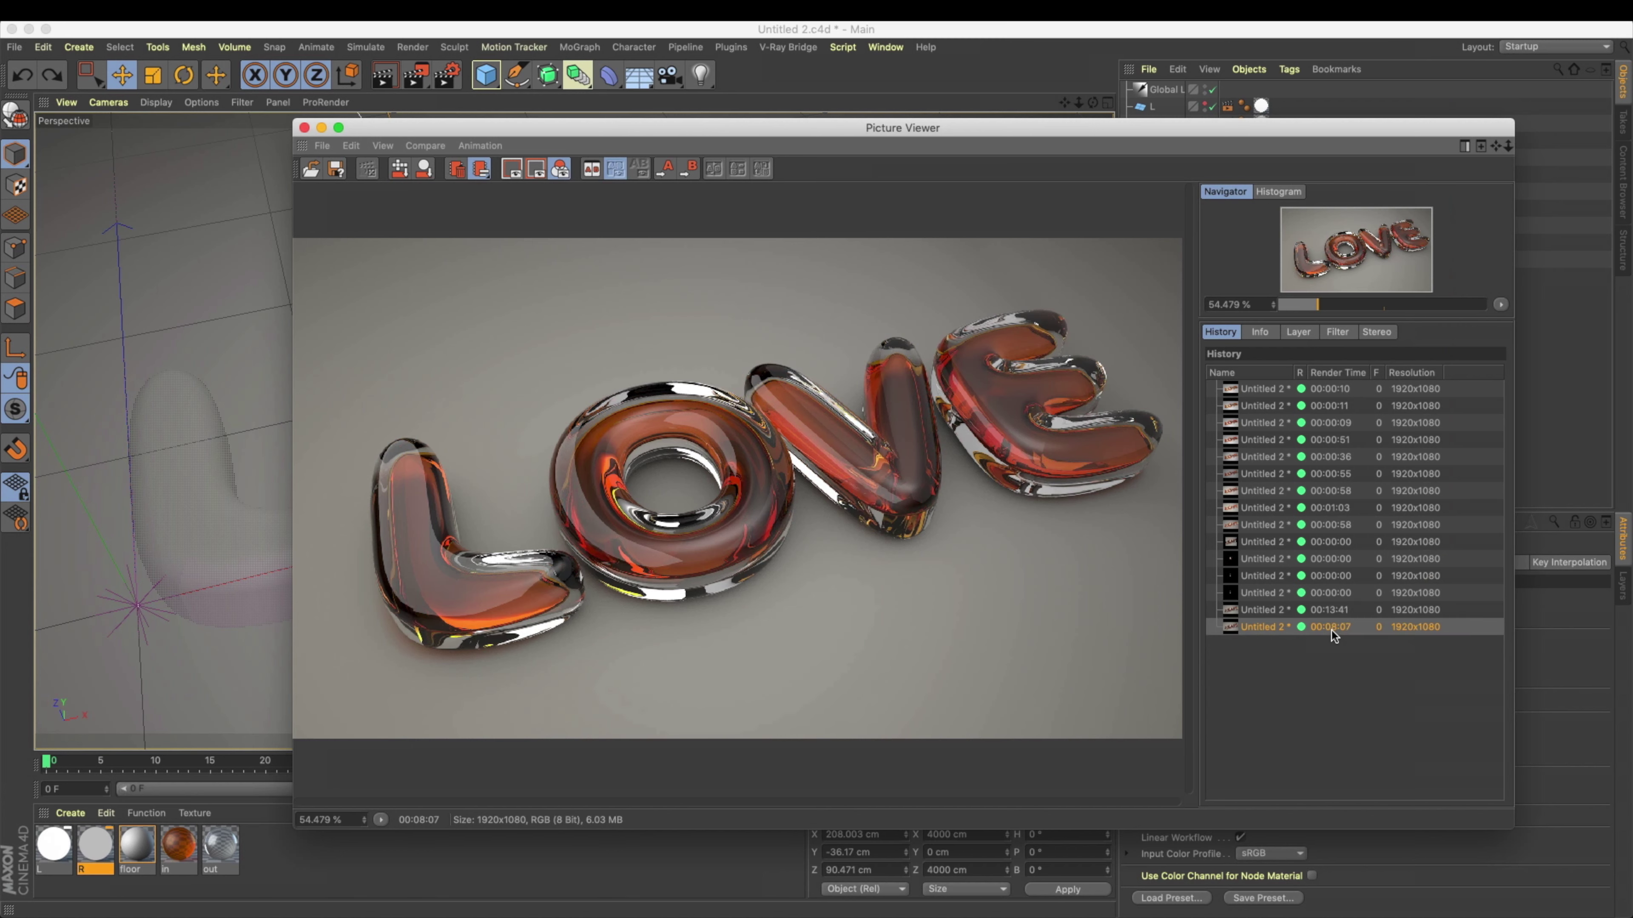
key(Up)
key(Down)
Step: Enable Save and Multi-Pass in the render settings and set Ray Depth 15, Reflection Depth 5 and Shadow Depth 15
click(305, 128)
click(447, 76)
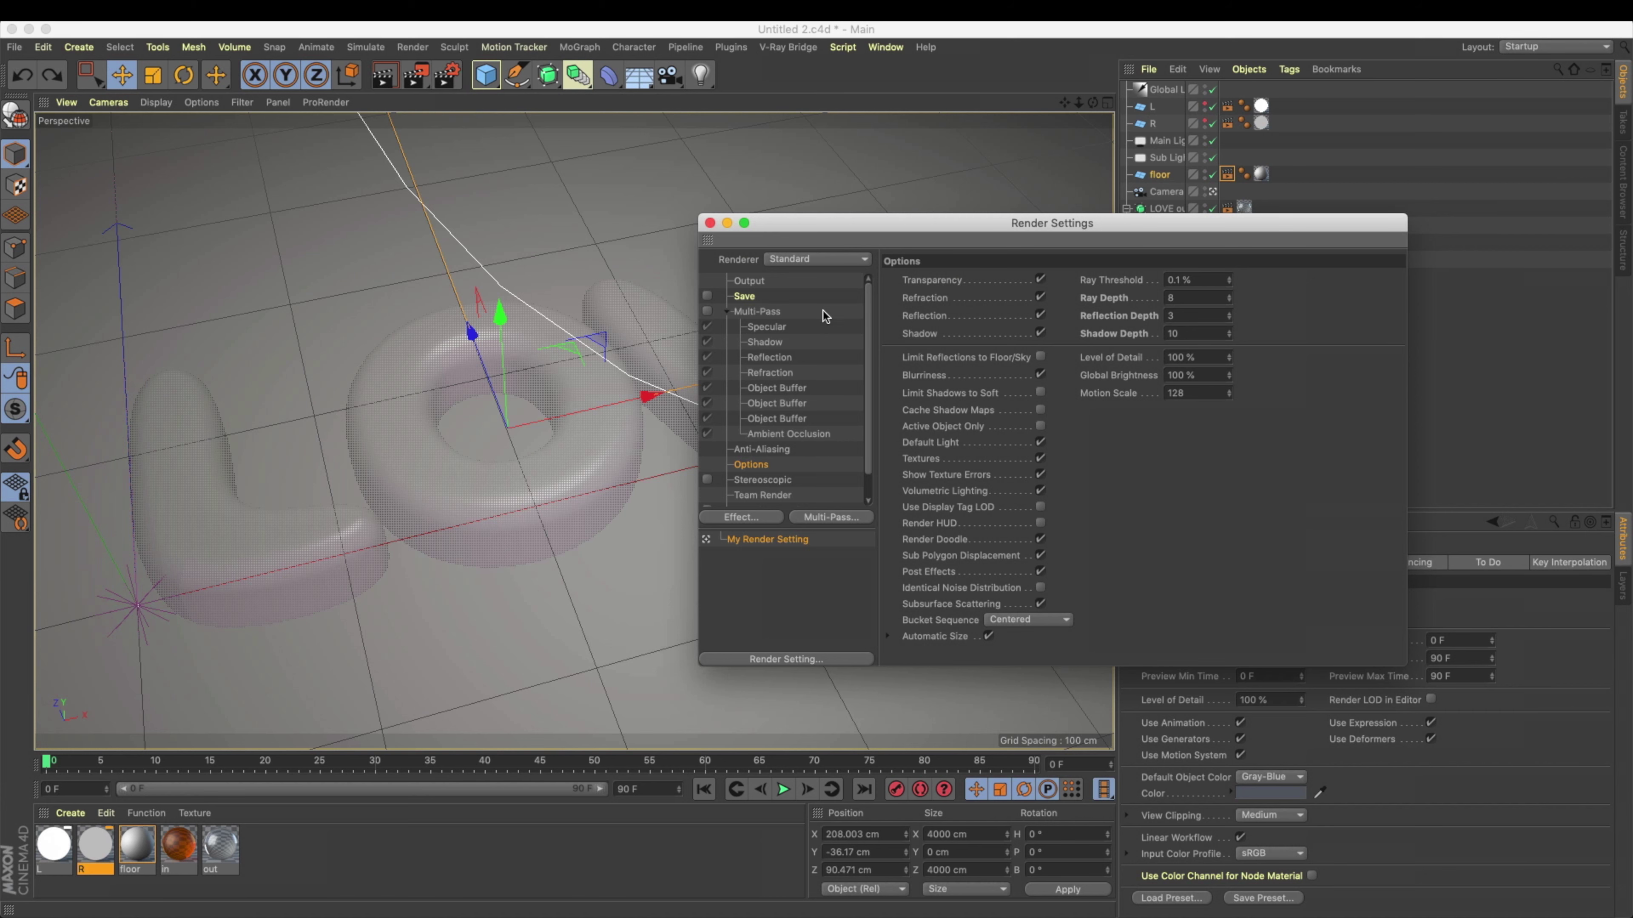
click(706, 311)
click(706, 296)
click(1173, 299)
key(Tab)
text(5)
drag(1134, 225, 1277, 282)
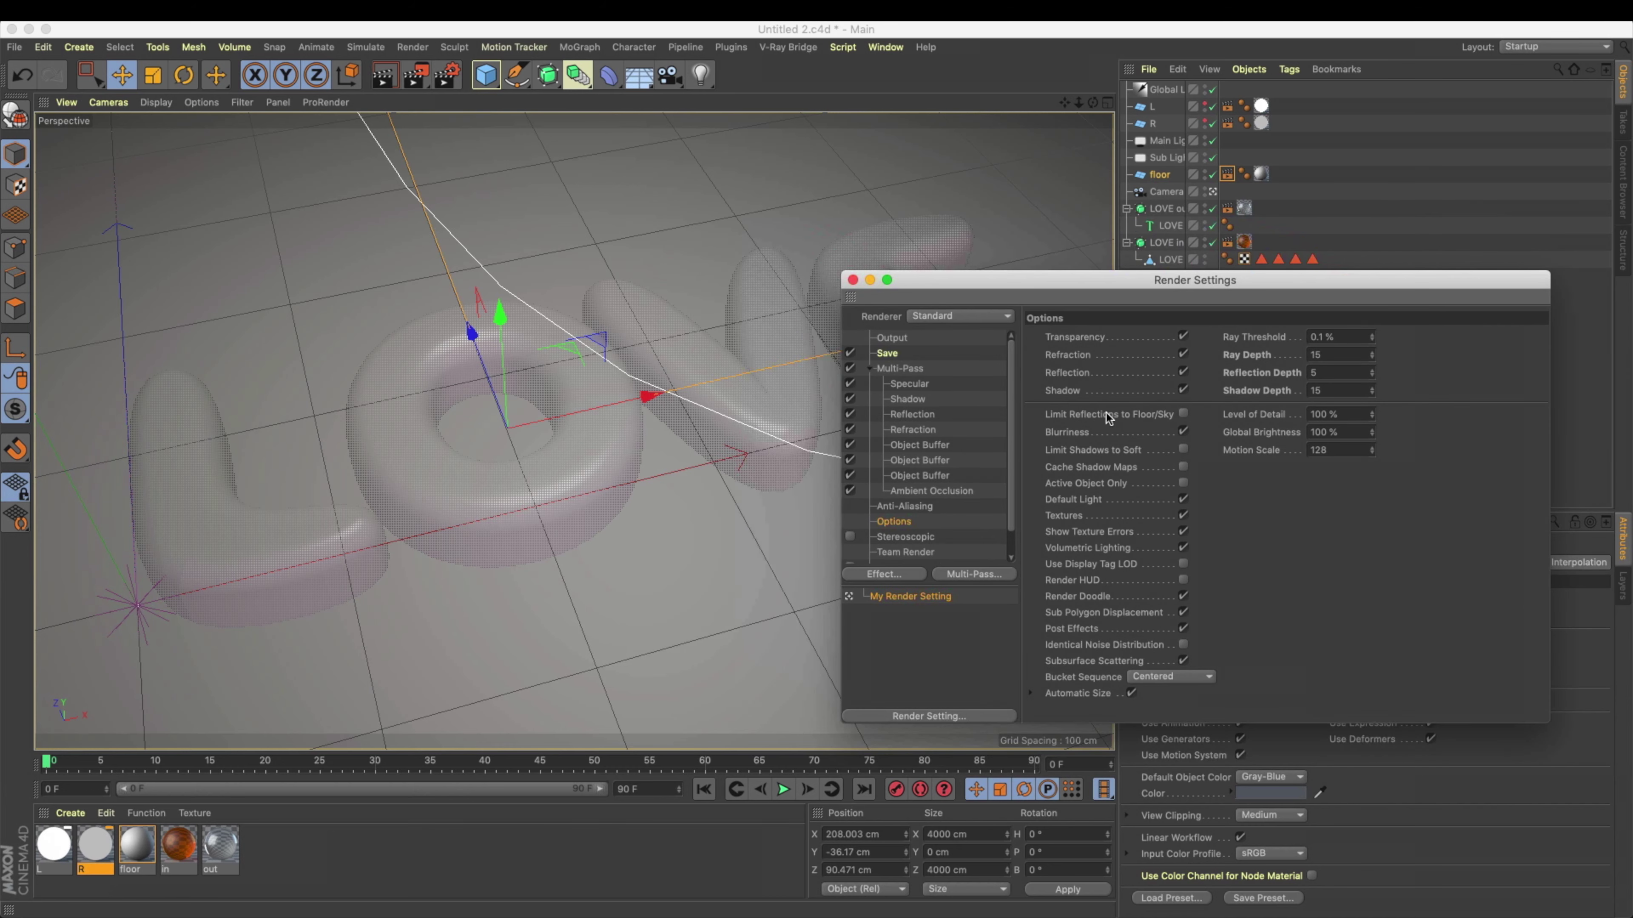
Step: Check the Ambient Occlusion, Anti-Aliasing and Save pages of the render settings before the final render
scroll(915, 541, down, 1)
click(913, 556)
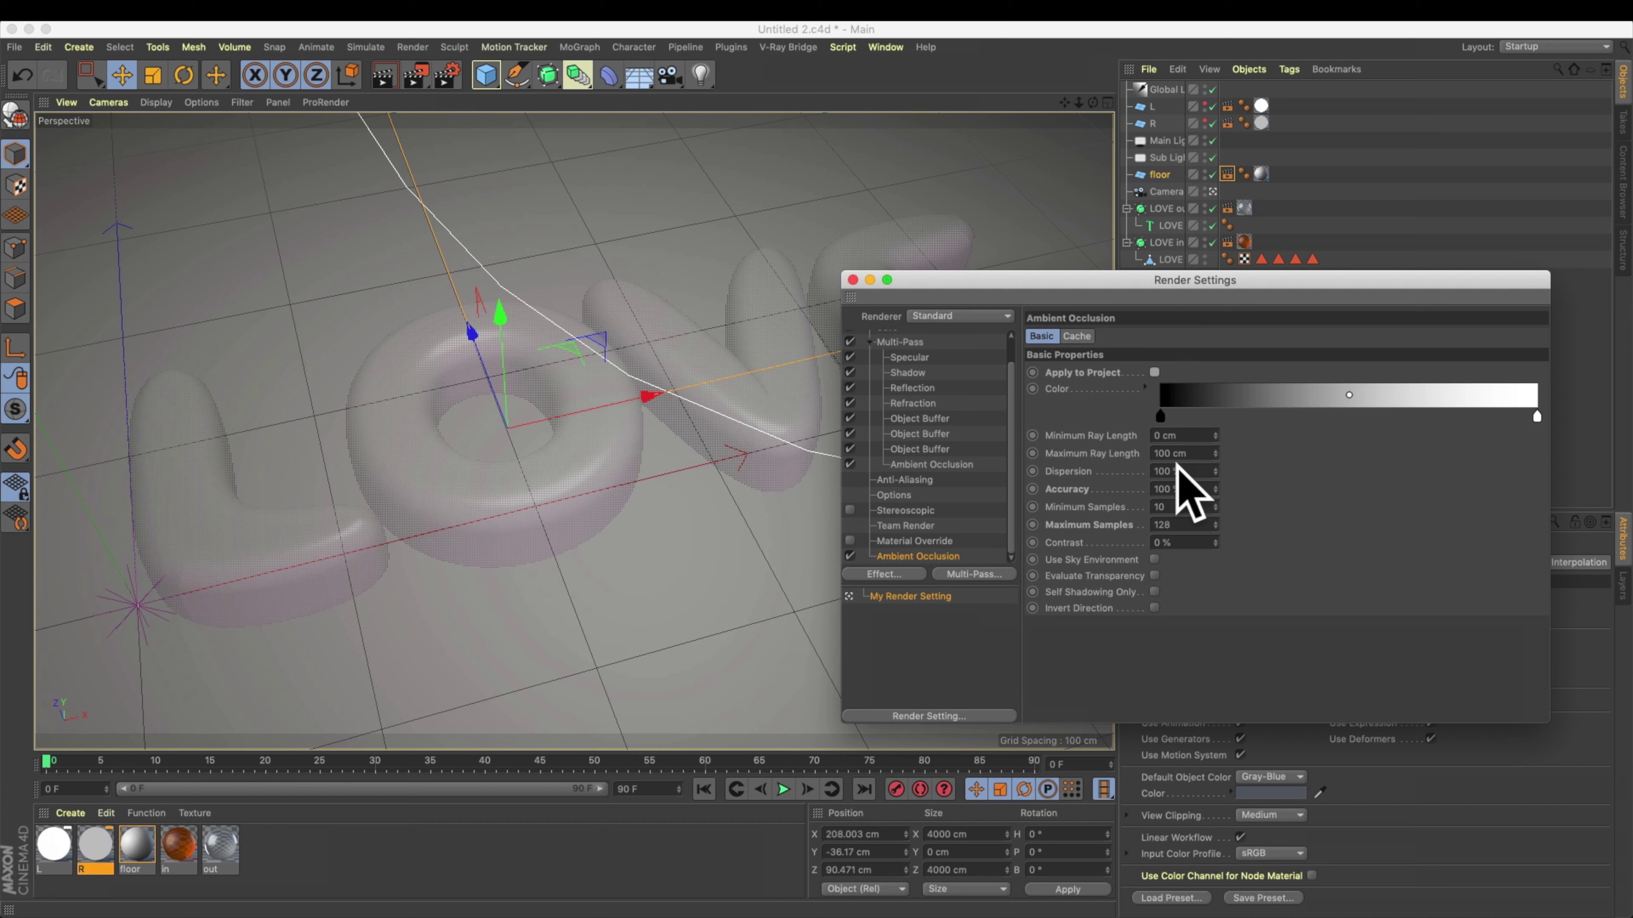
click(902, 496)
click(904, 481)
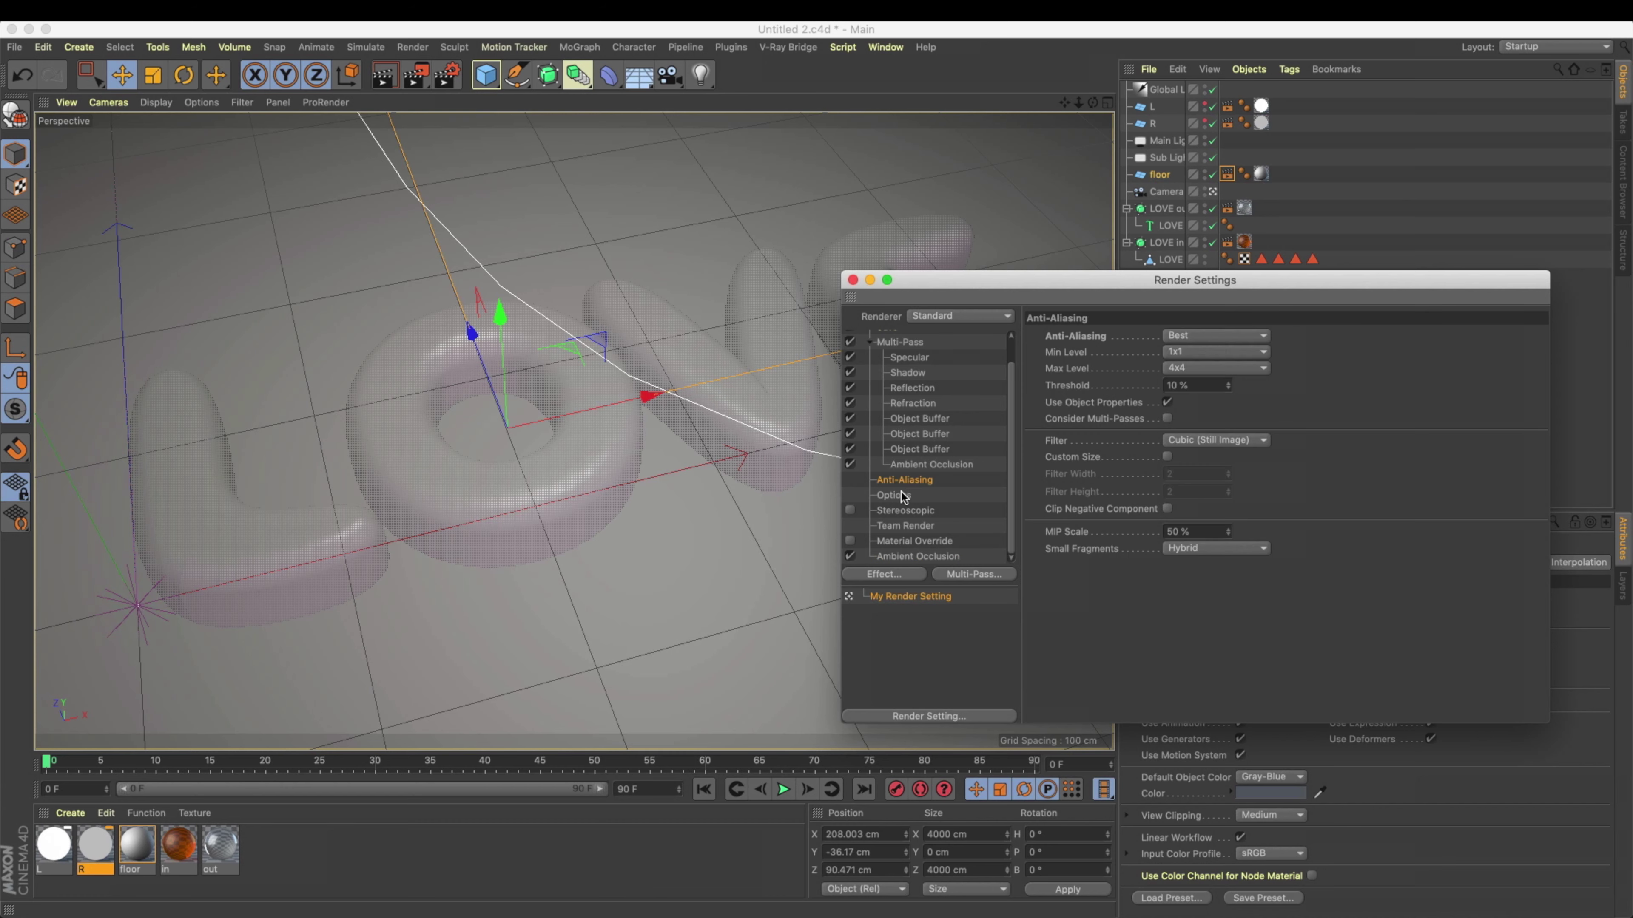
scroll(902, 495, up, 1)
click(888, 355)
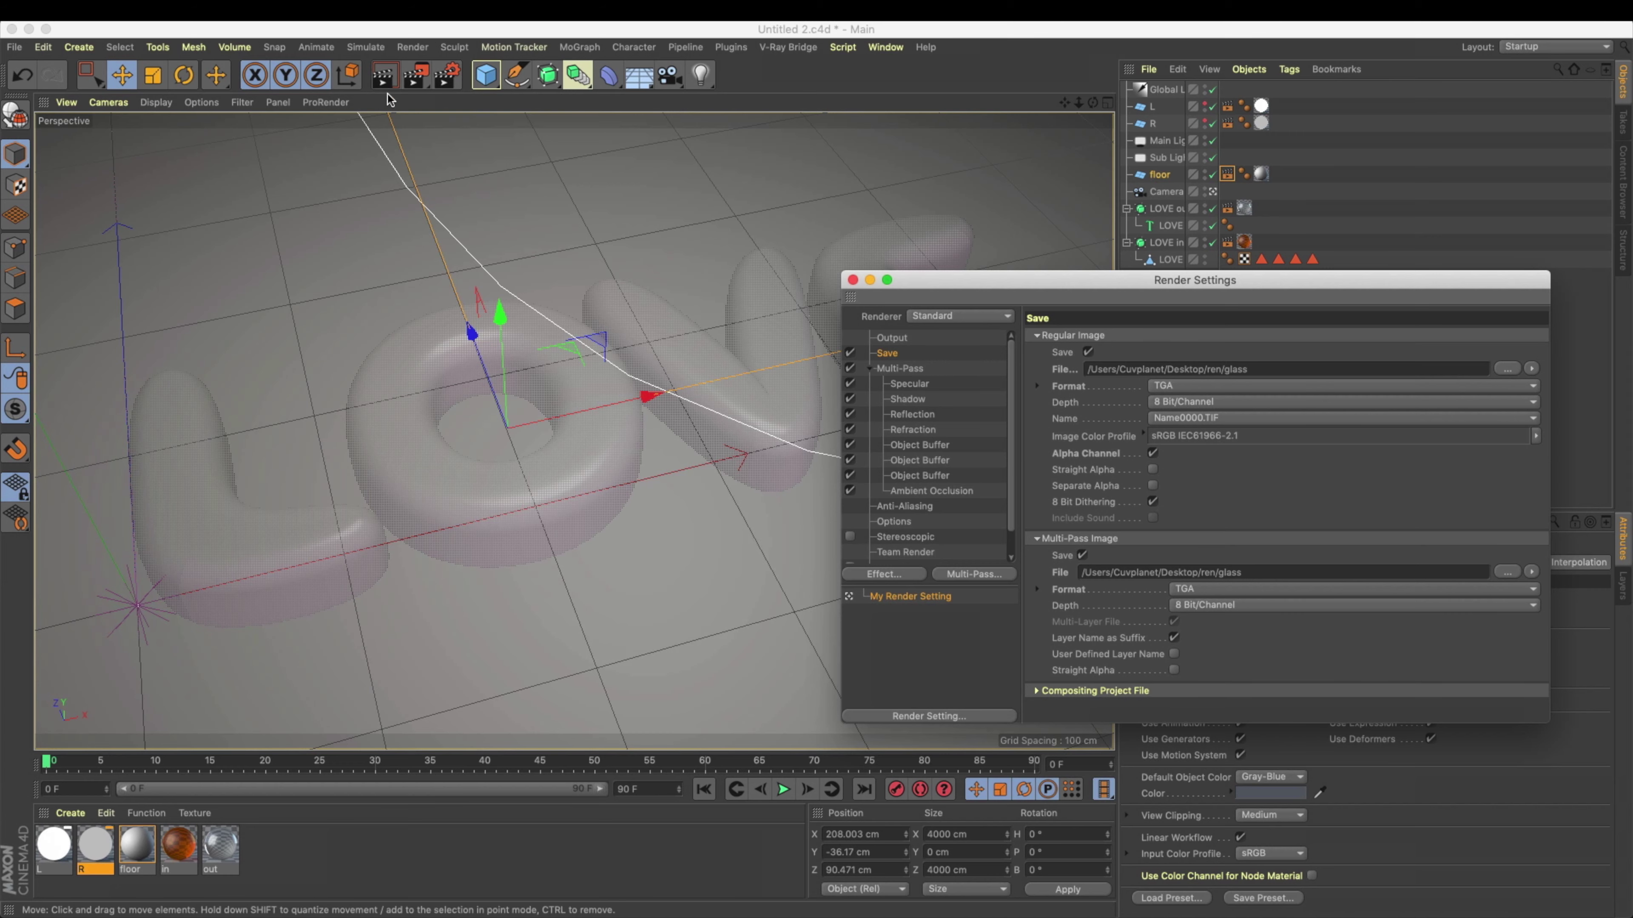
Step: Save the project and render the scene with its passes to the Picture Viewer
key(super+s)
click(412, 77)
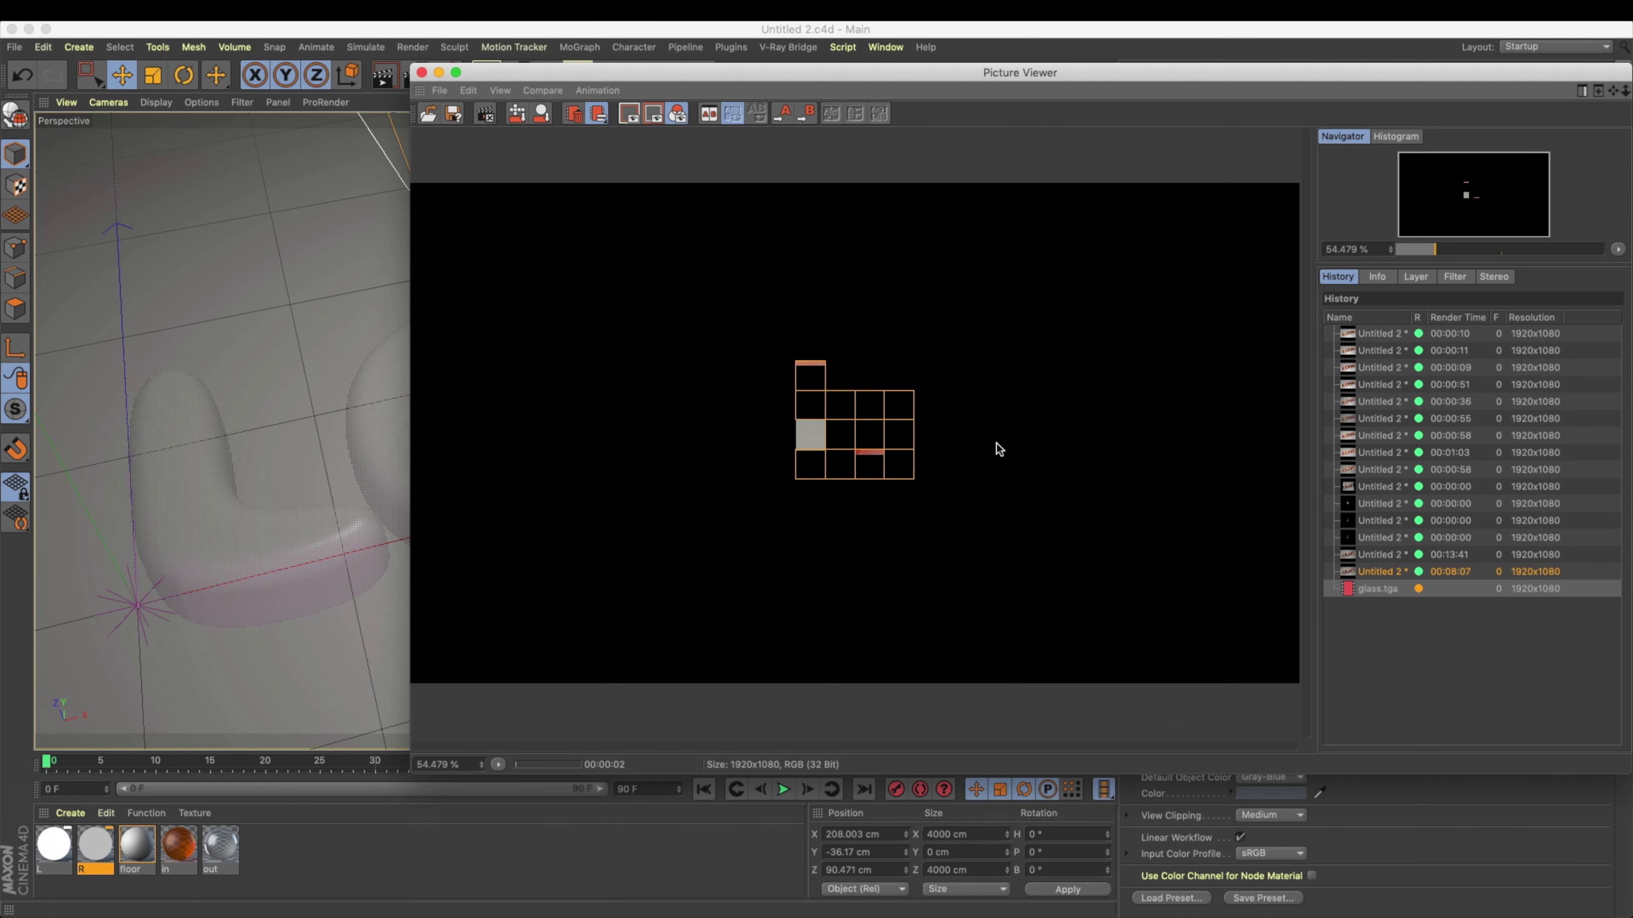
scroll(996, 443, down, 3)
scroll(997, 440, up, 2)
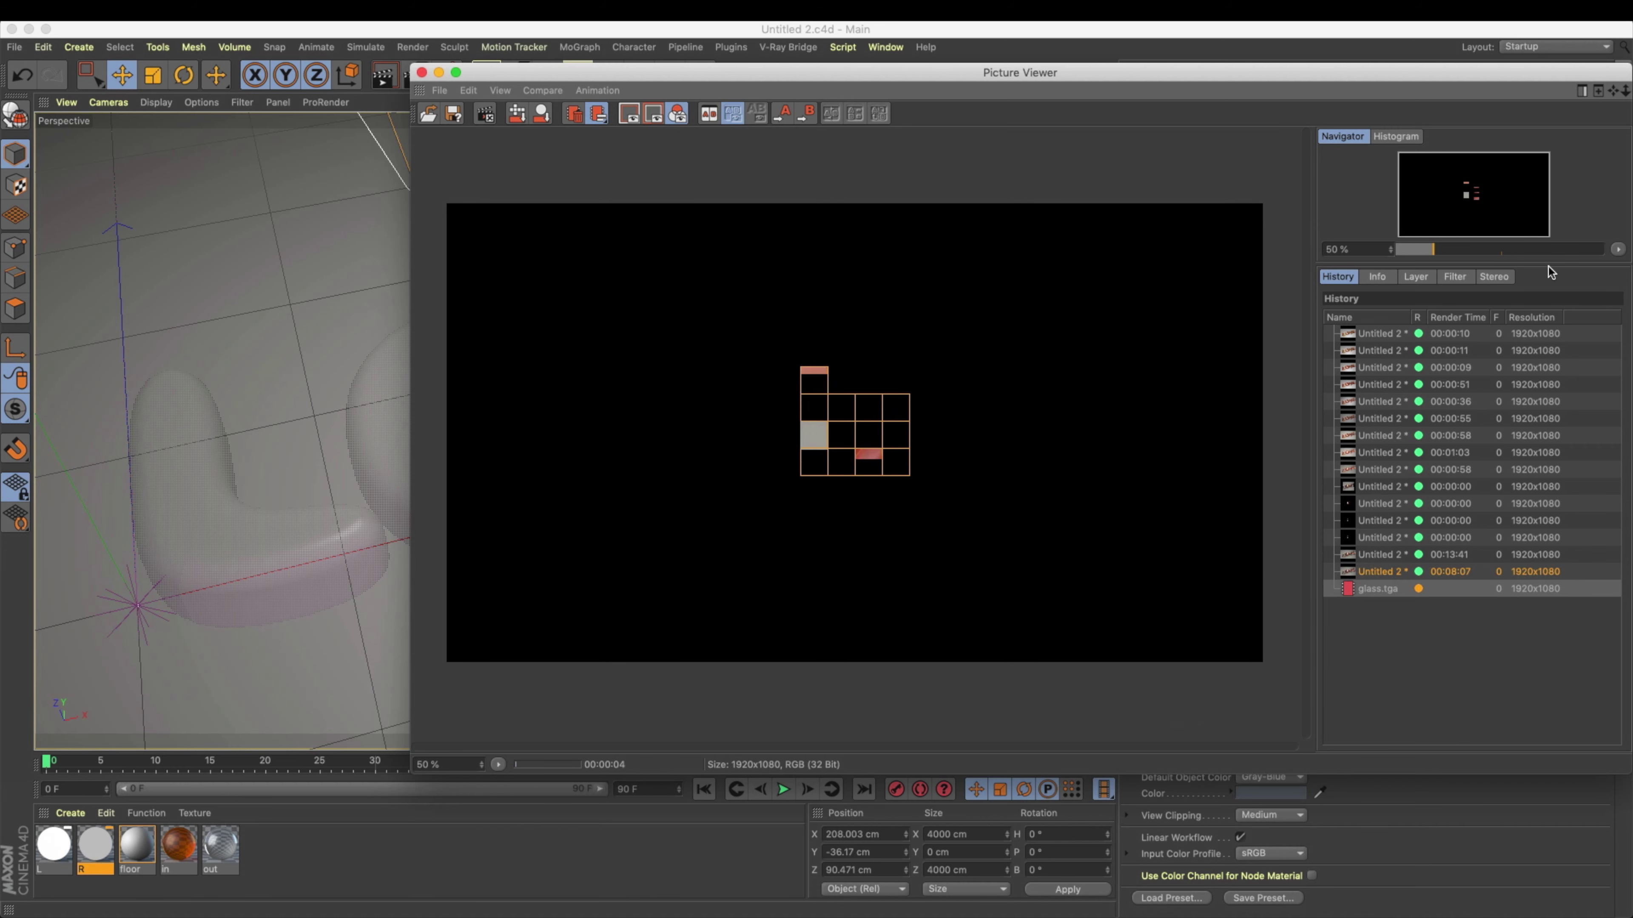
Step: Switch the running render to single-pass display and inspect the Refraction pass
click(1416, 276)
click(1406, 312)
click(1420, 357)
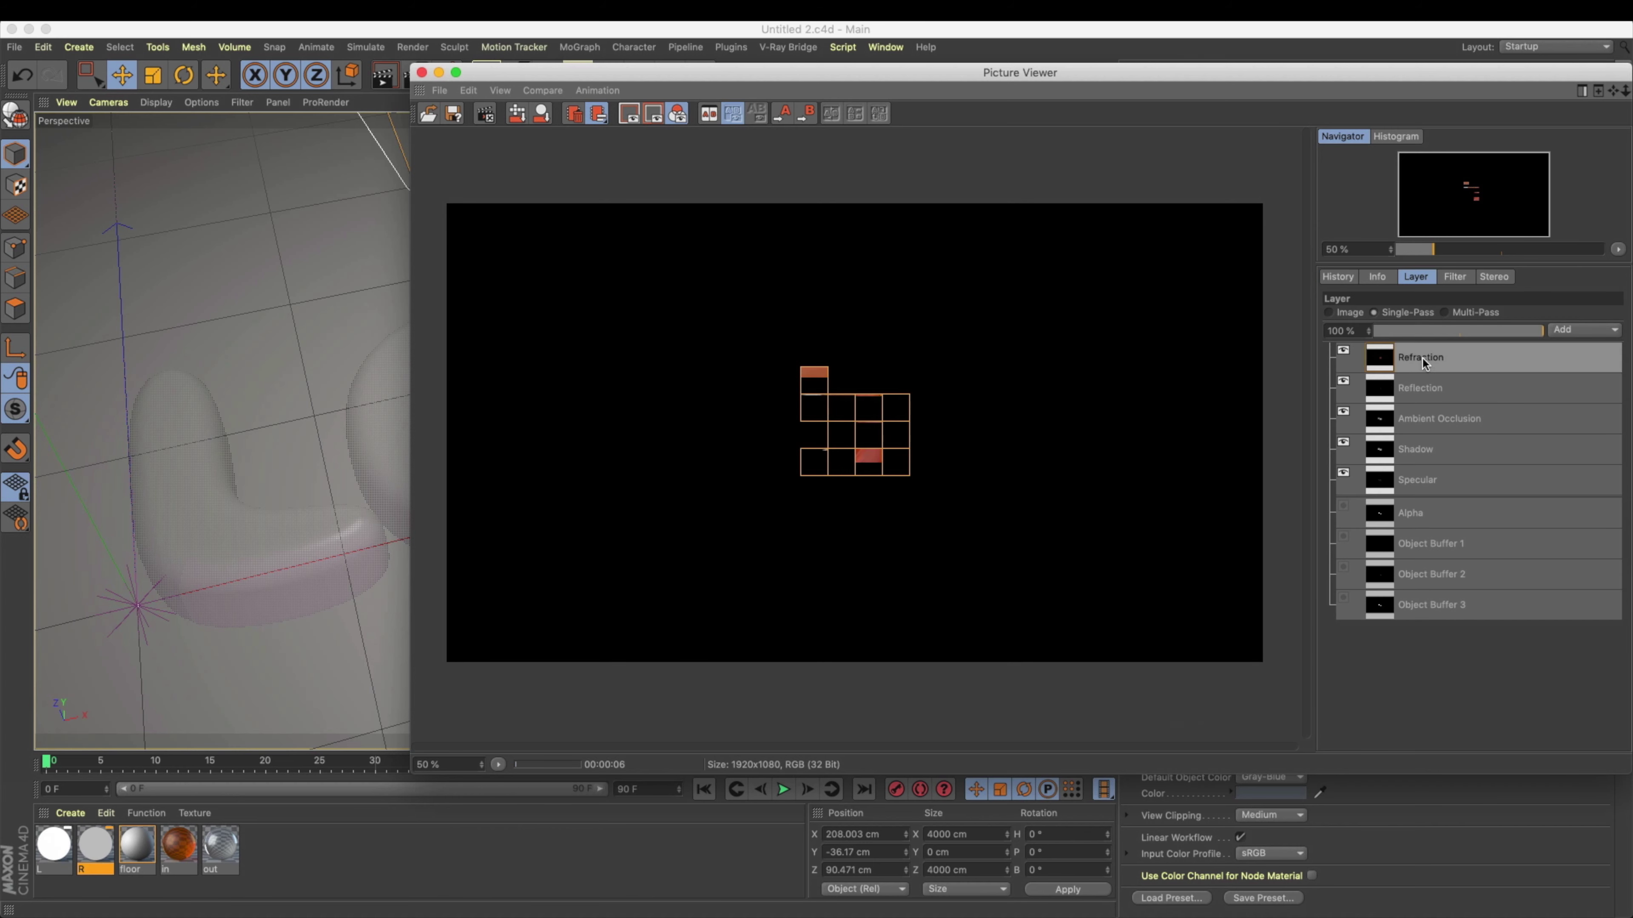
scroll(845, 399, up, 3)
scroll(843, 394, up, 2)
scroll(842, 390, down, 3)
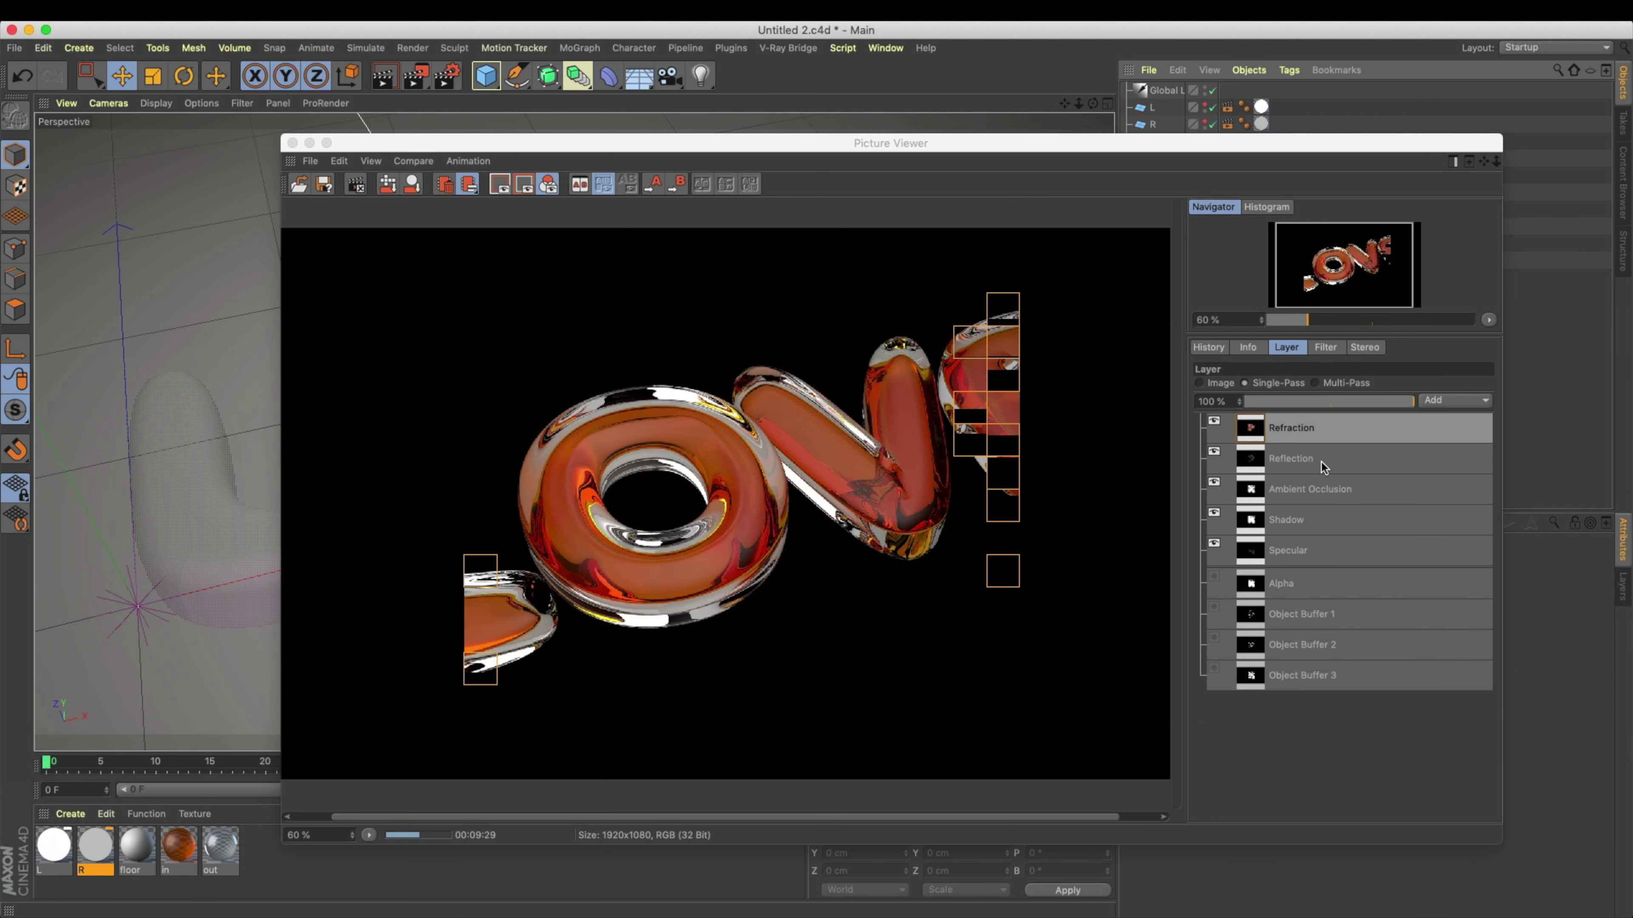
Step: Examine the Reflection, Ambient Occlusion, Shadow, Specular, Alpha and three Object Buffer passes one by one
click(1278, 460)
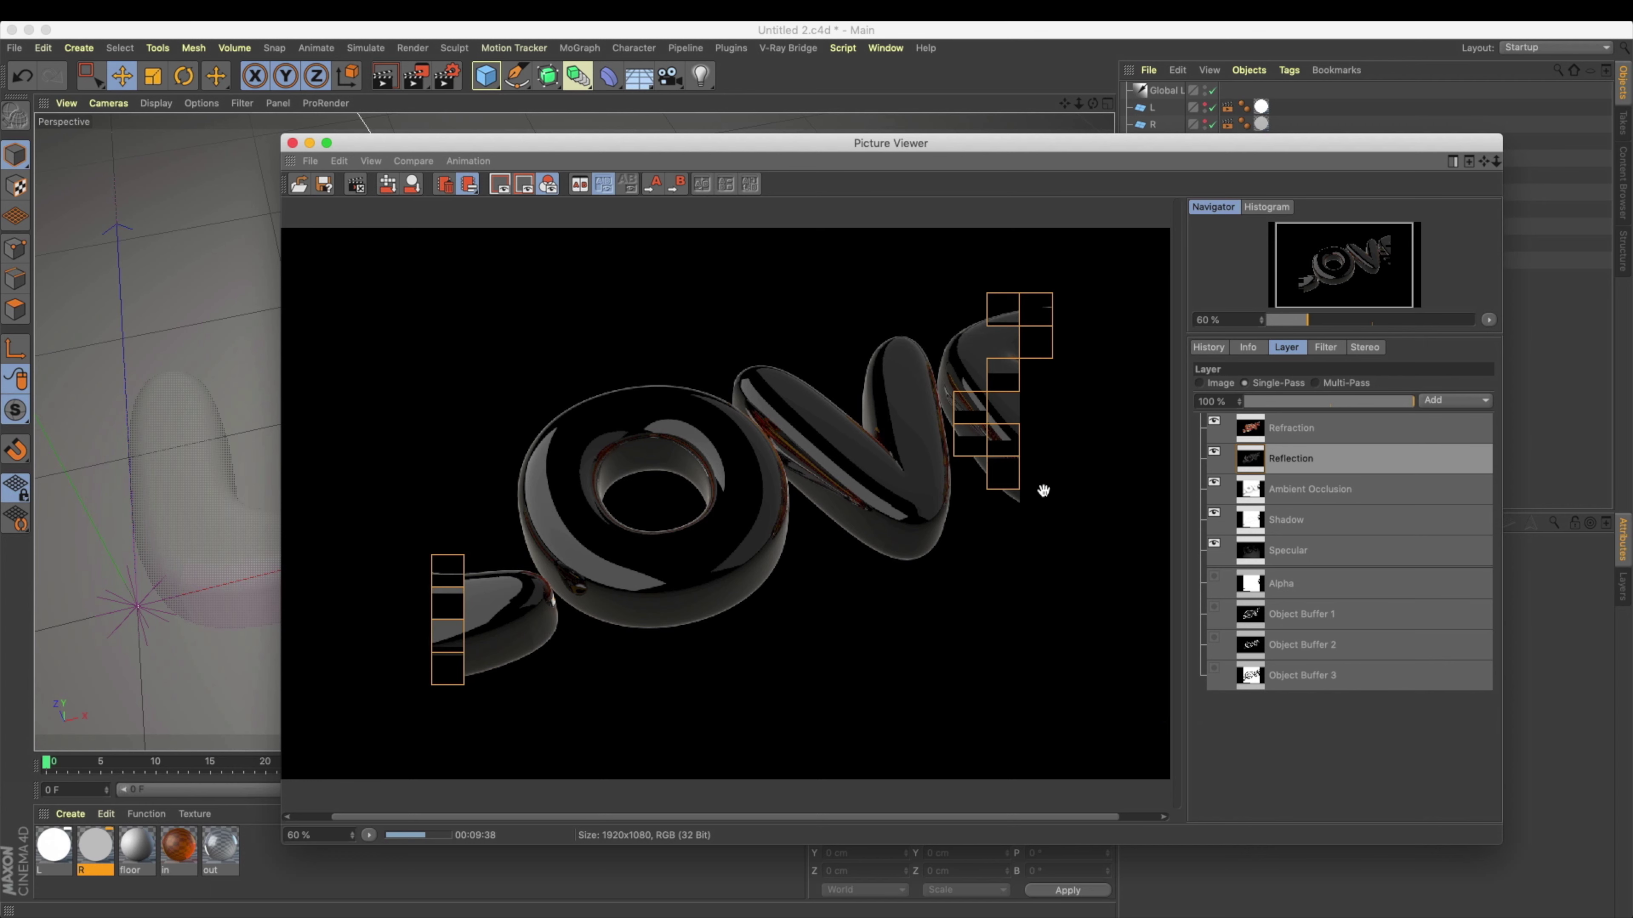
click(1365, 490)
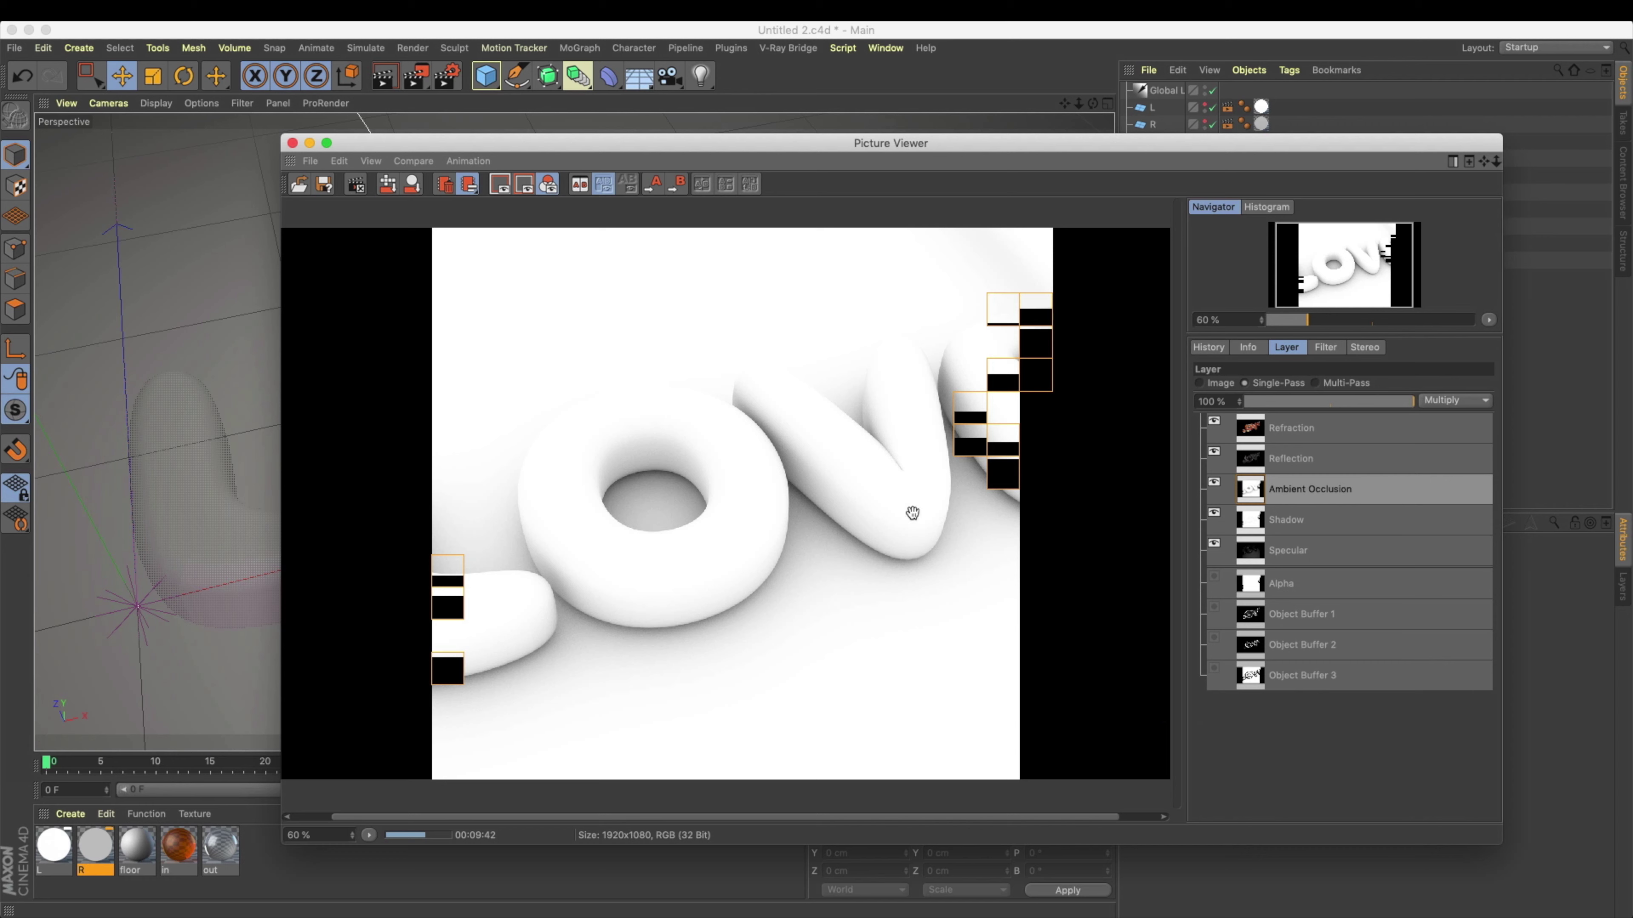
click(1323, 521)
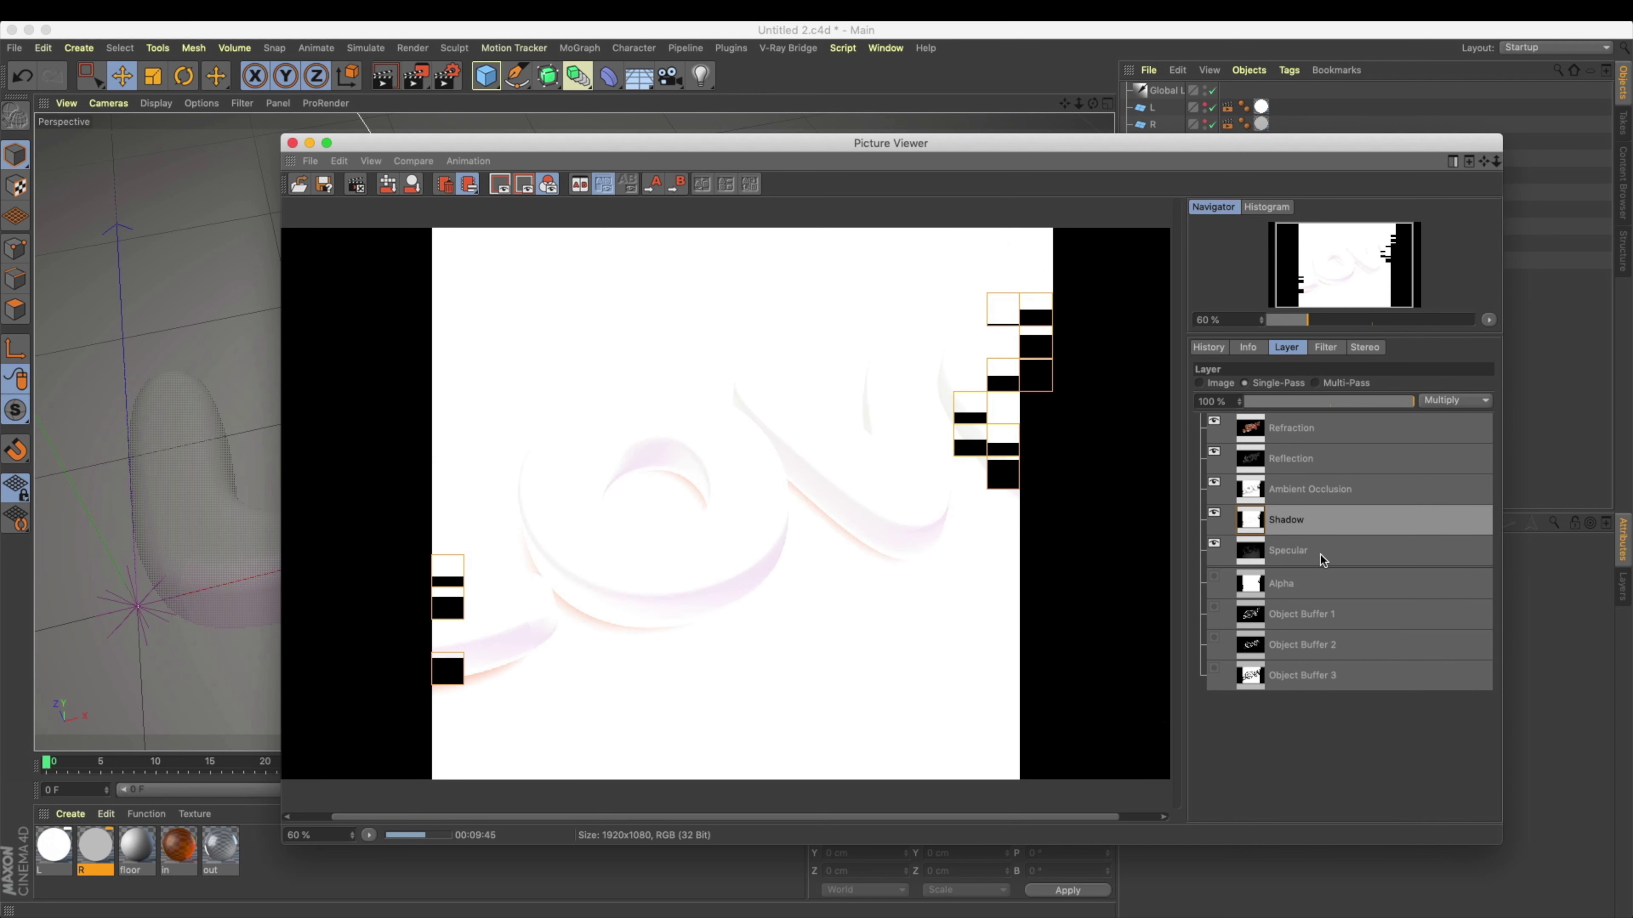
click(1323, 554)
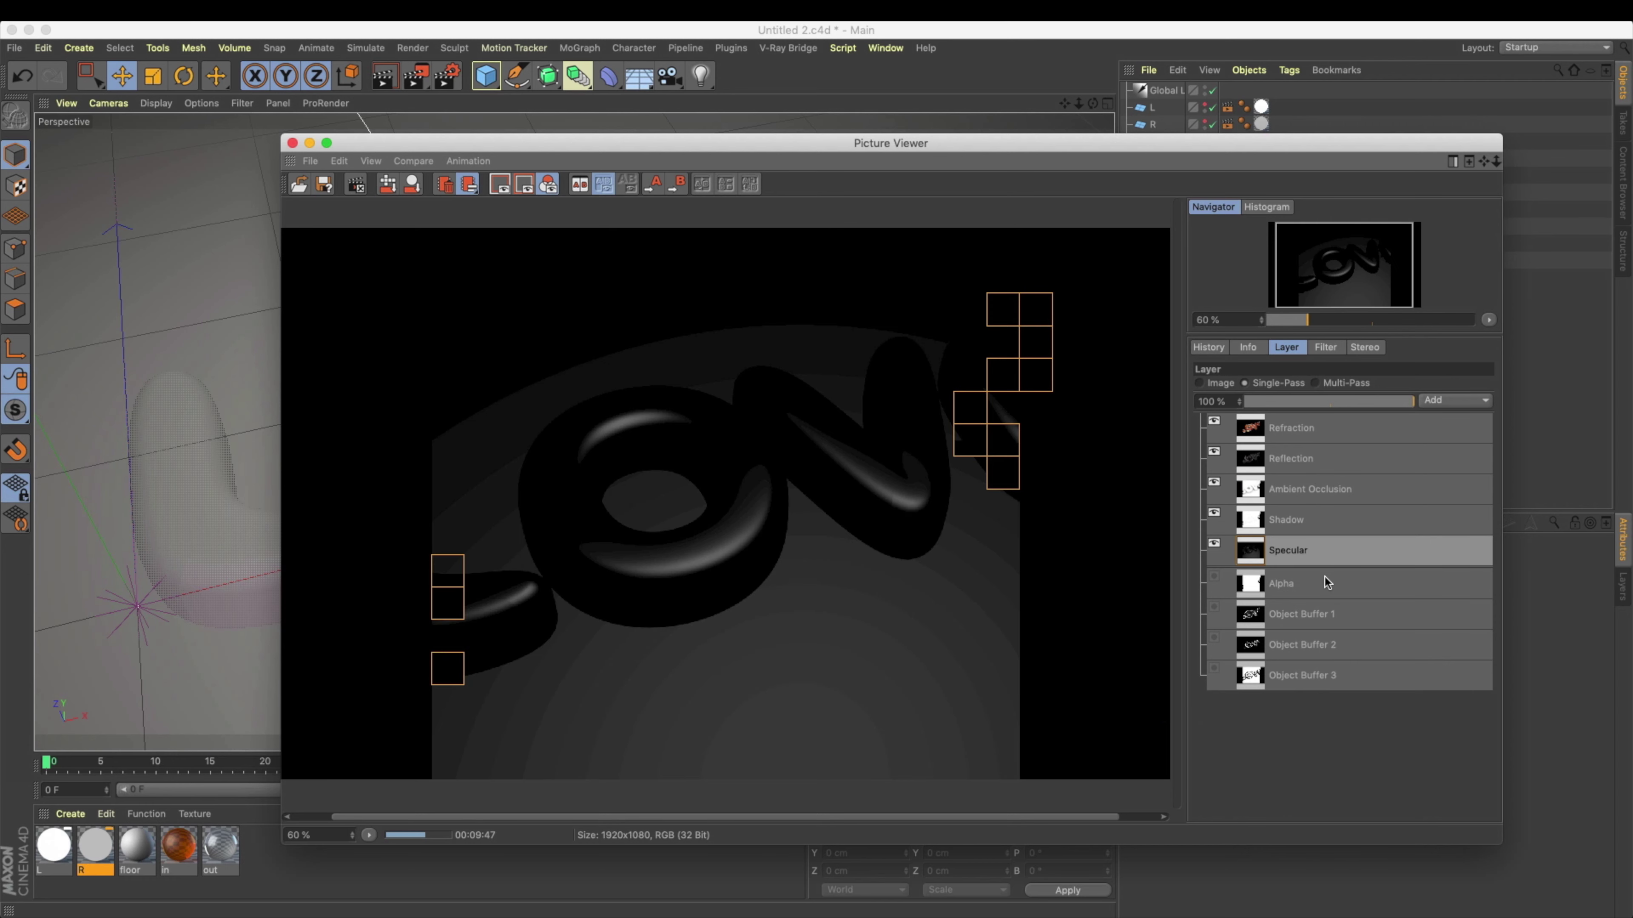
click(1326, 584)
click(1333, 612)
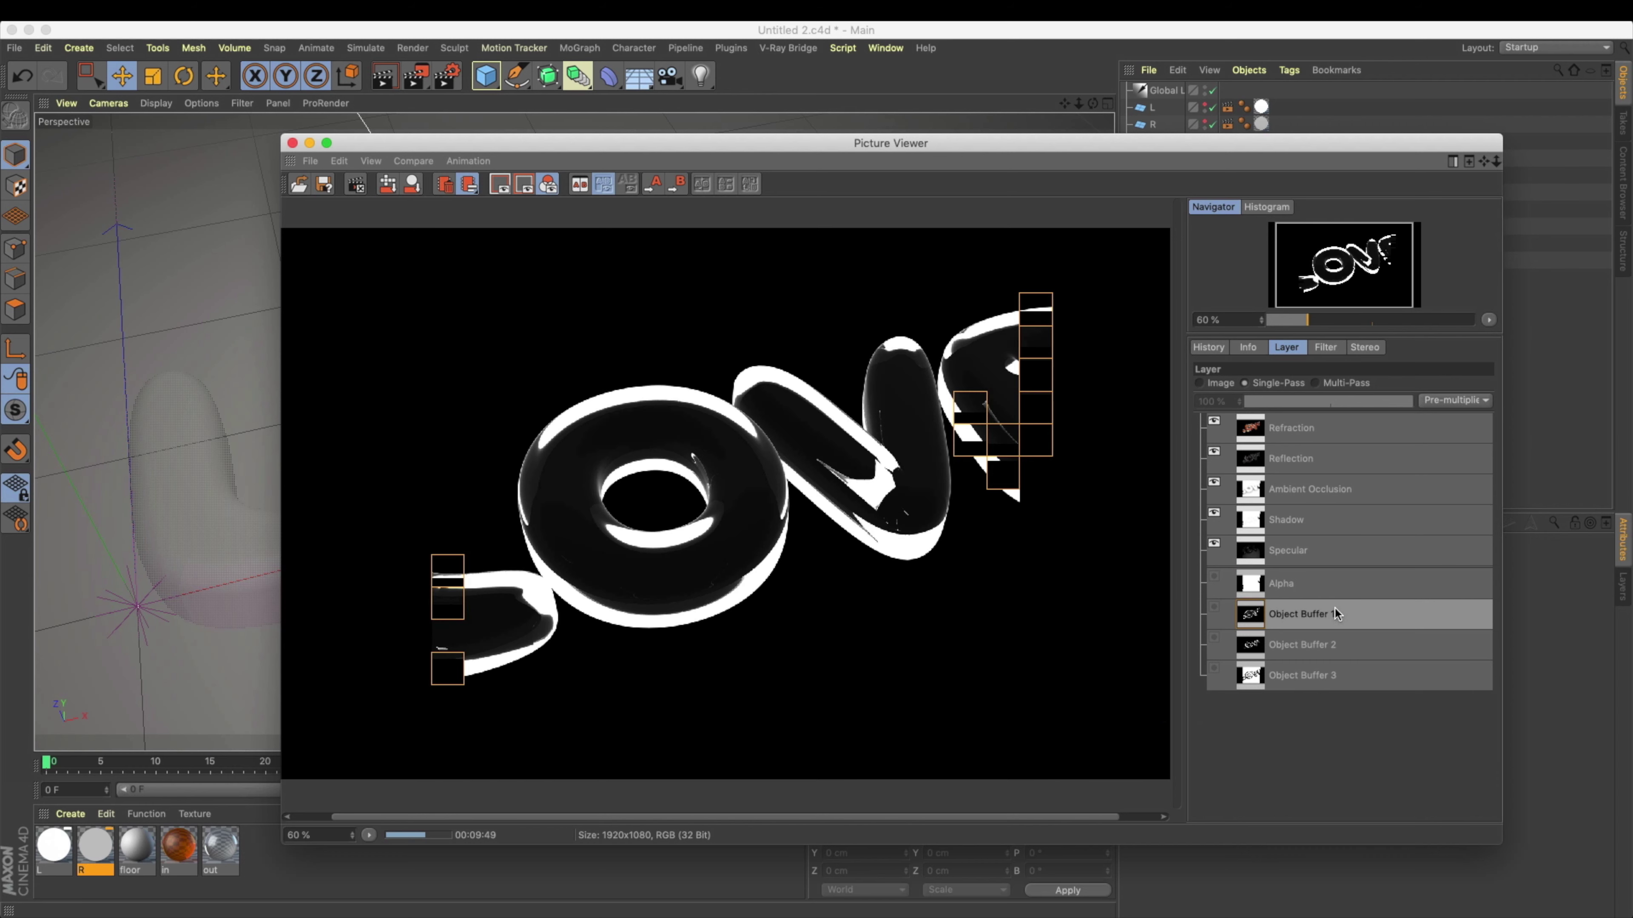
click(1341, 646)
click(1339, 675)
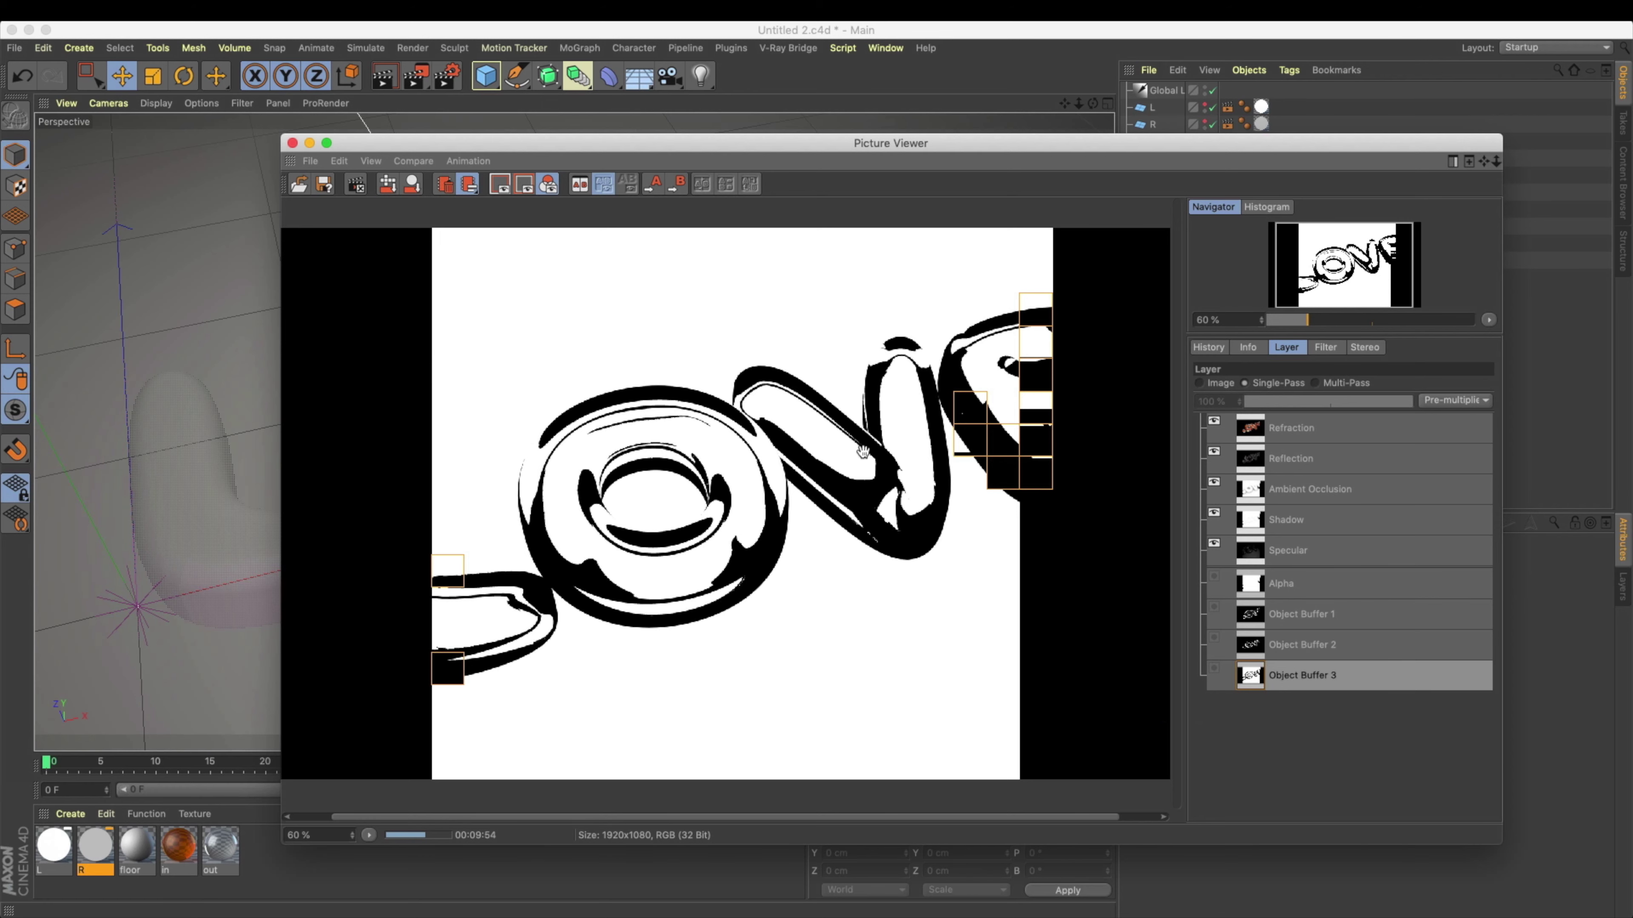
Step: Reposition the Picture Viewer, show the full image instead of single passes, and return to the render history
drag(1194, 144, 1227, 198)
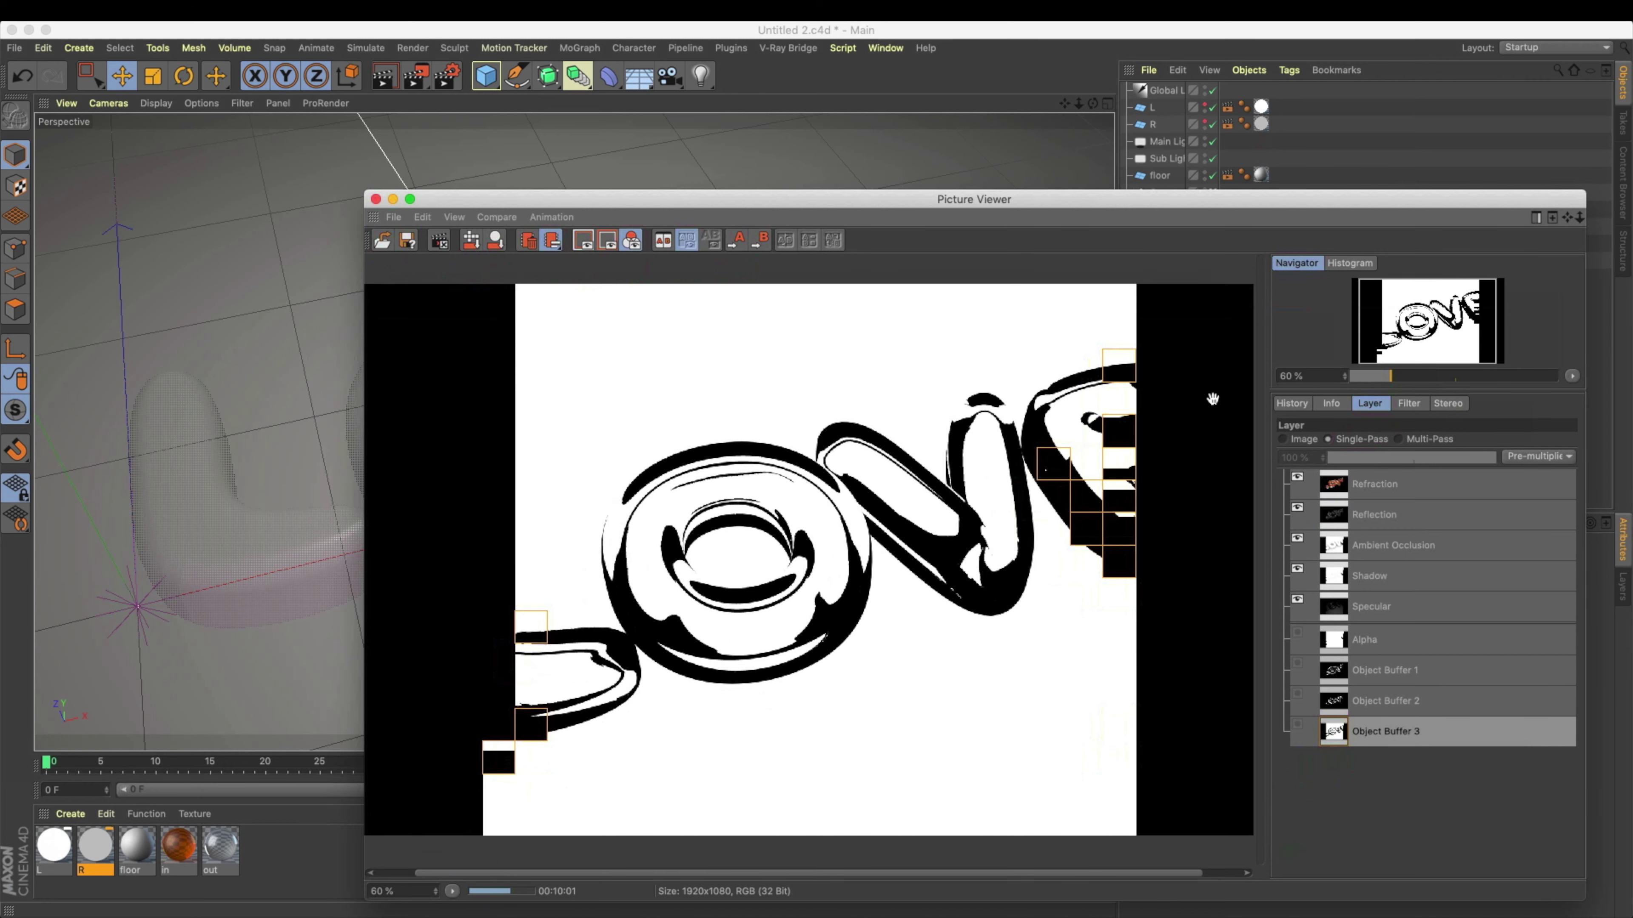
drag(1208, 200, 1189, 498)
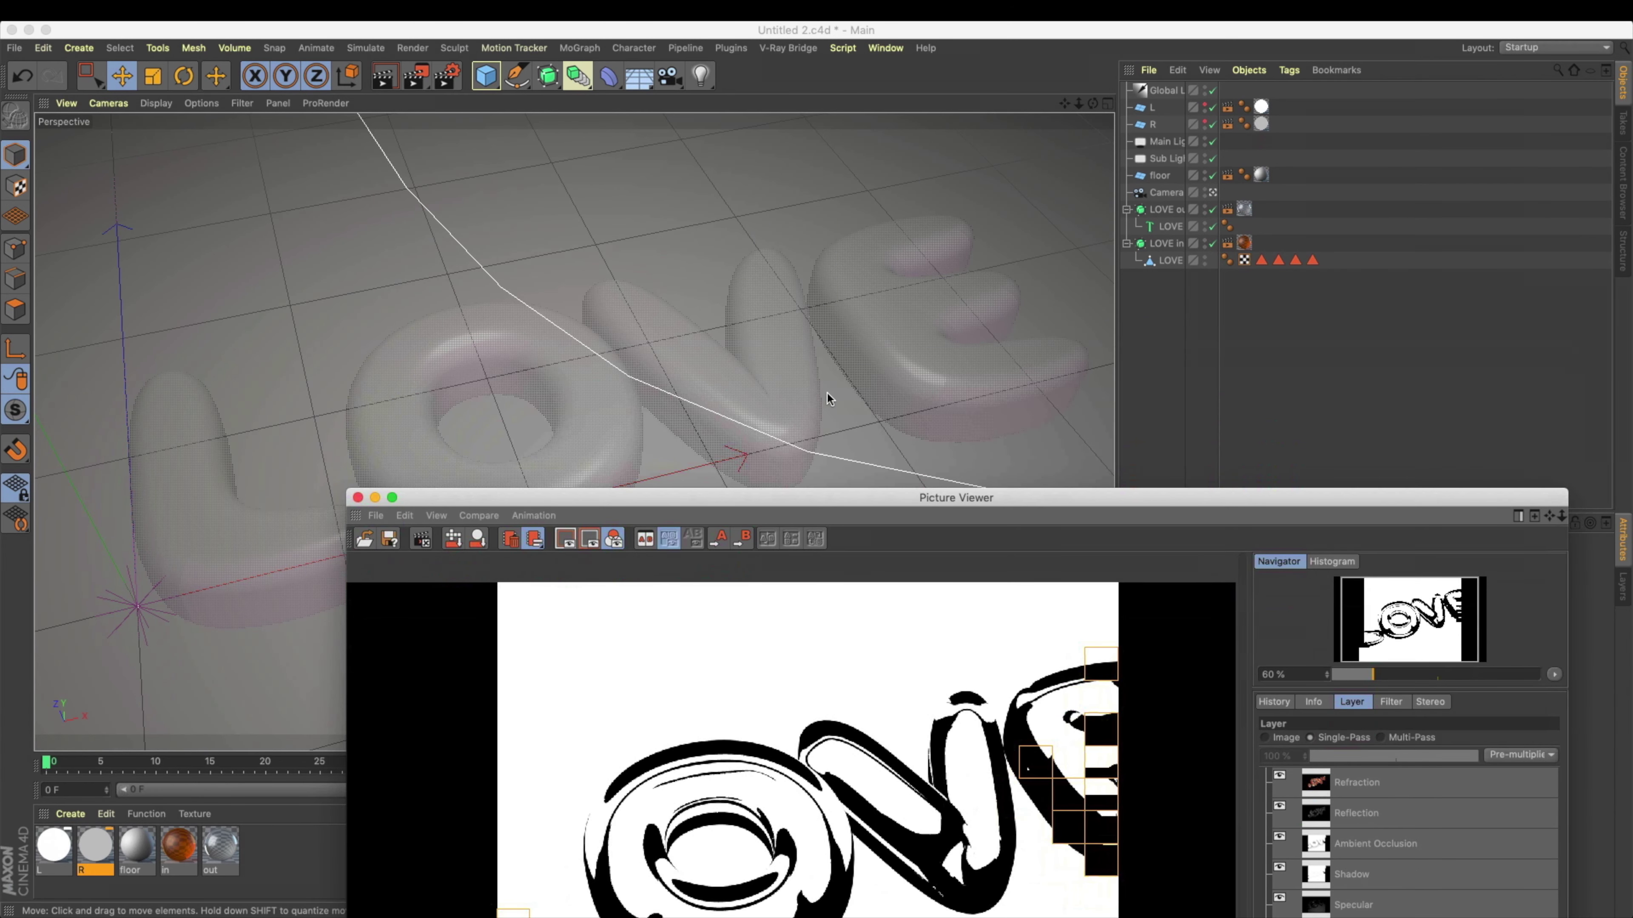
drag(818, 500, 626, 289)
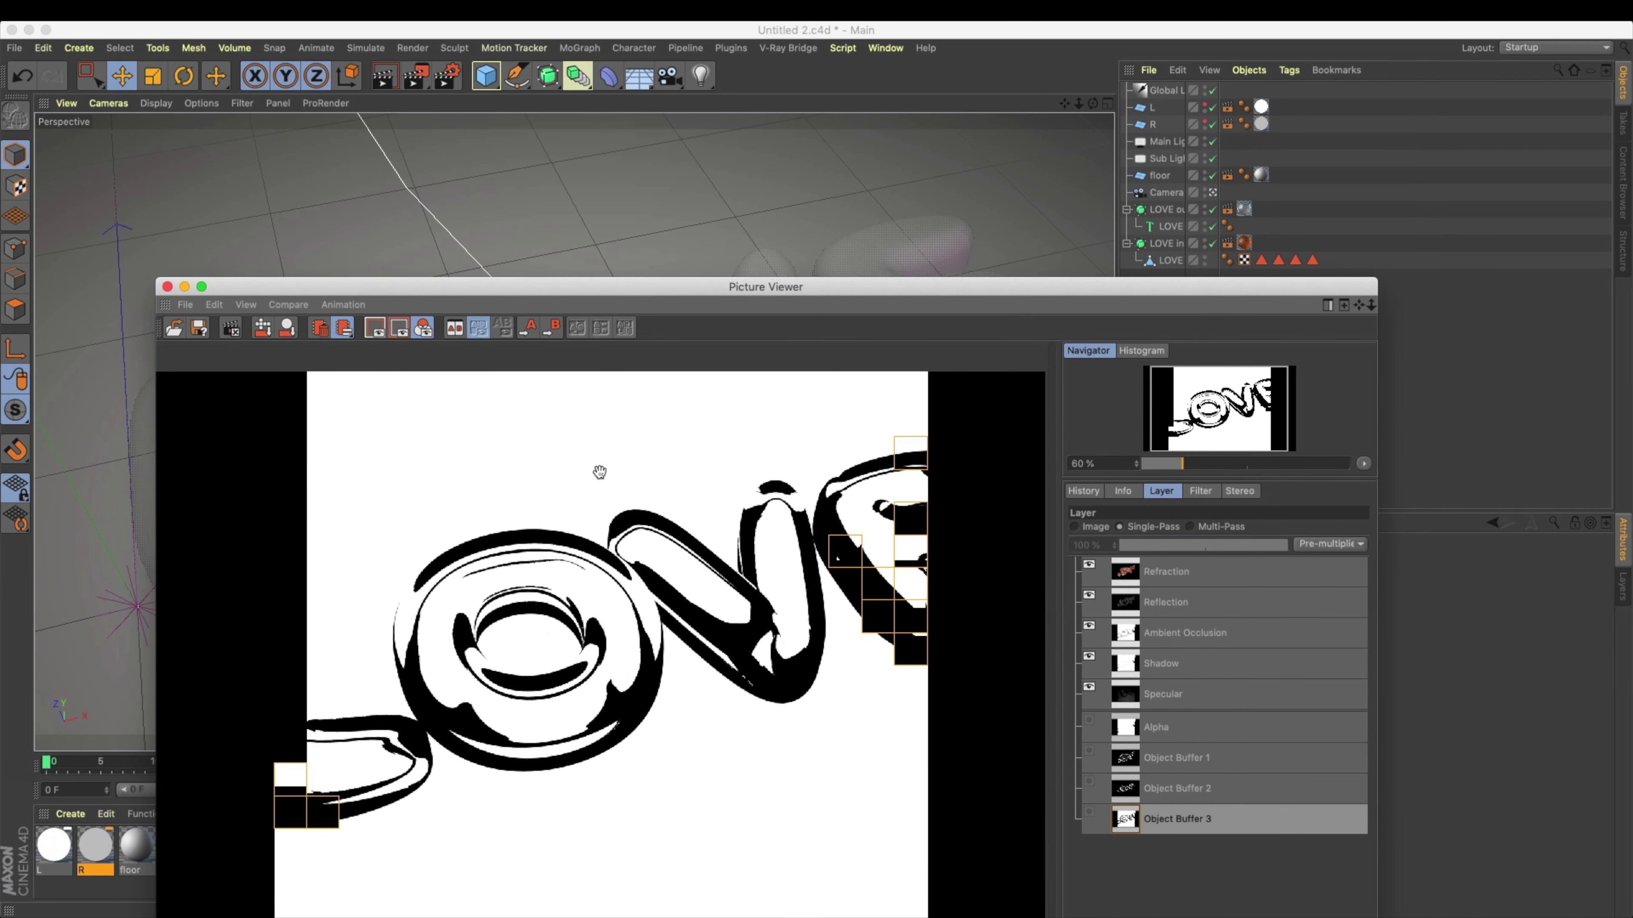
drag(1079, 287, 1232, 181)
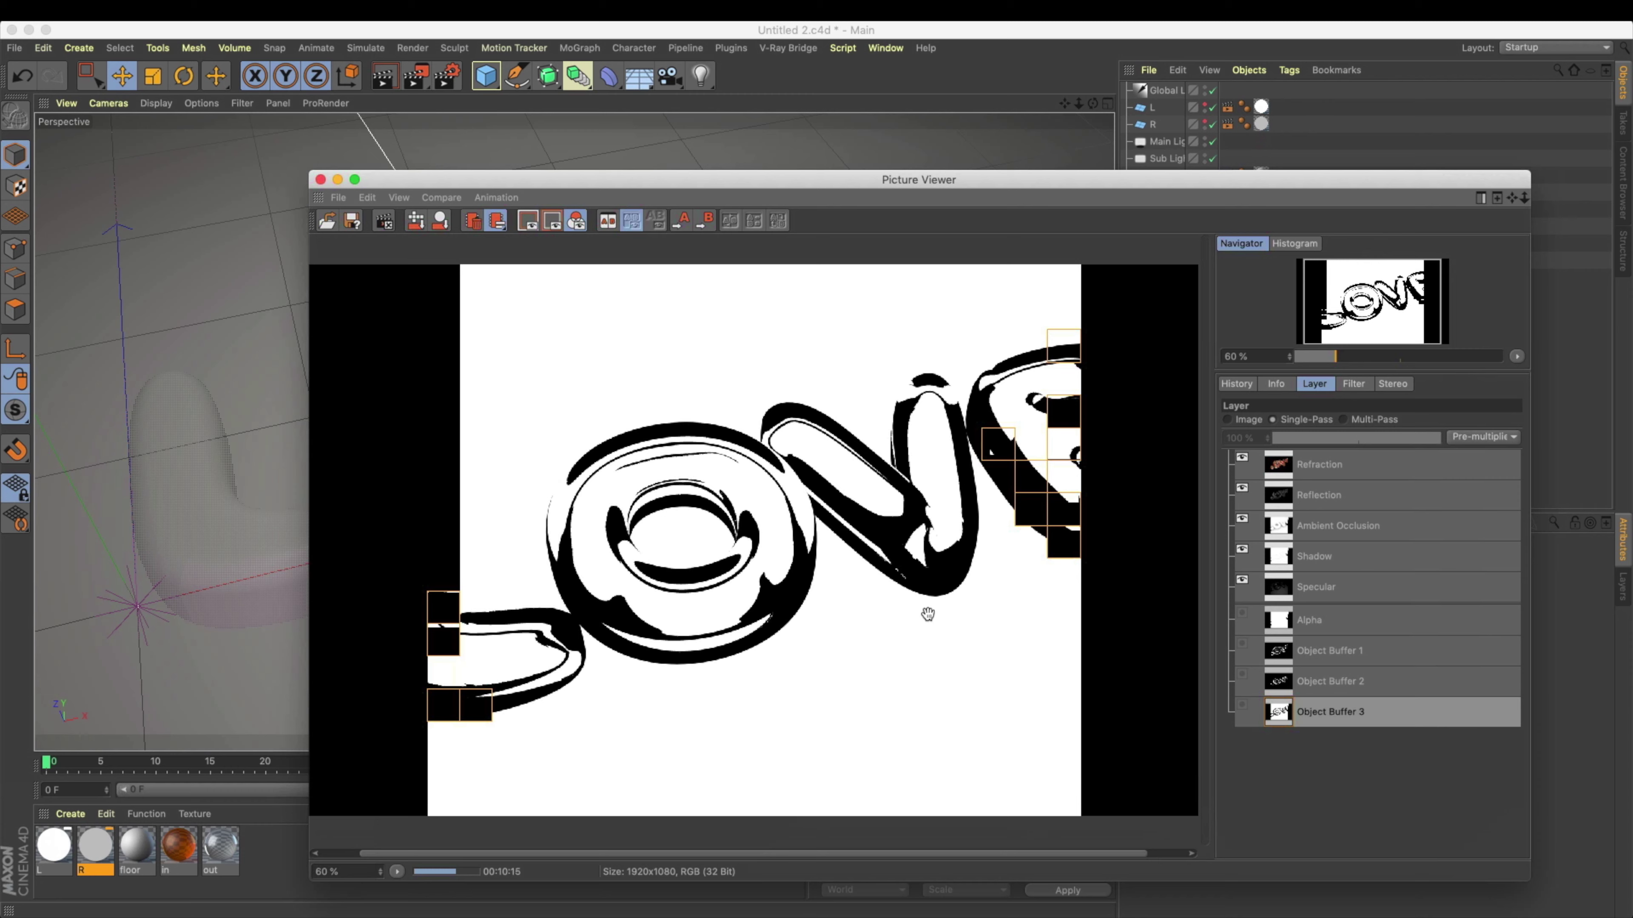
click(1248, 419)
click(1238, 384)
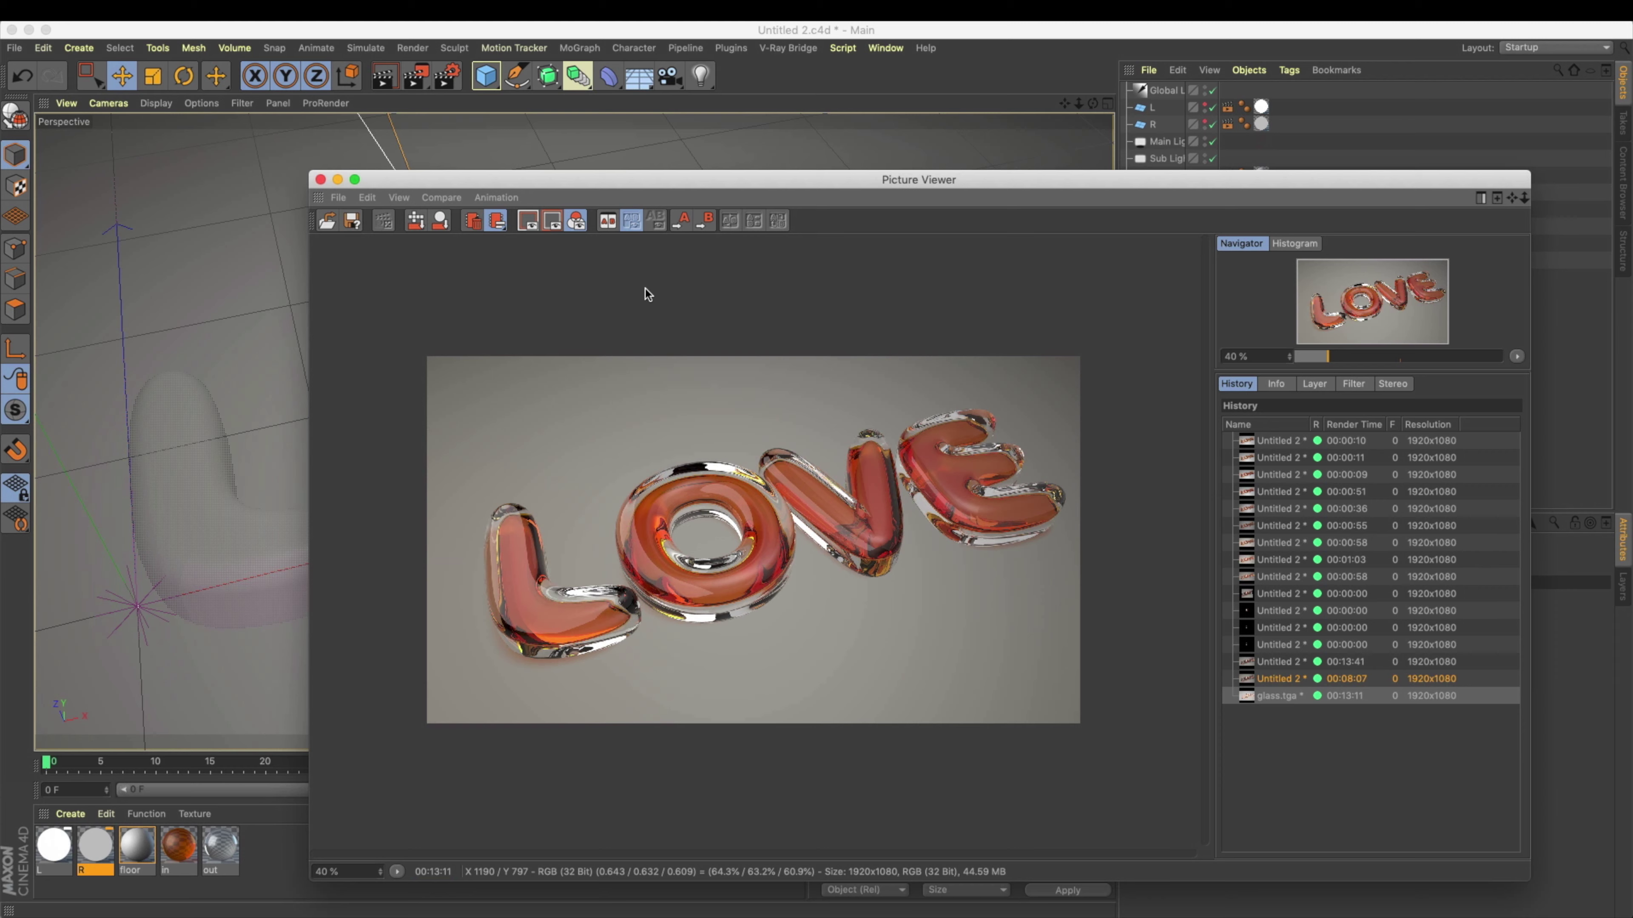
Step: Switch to After Effects and import all the glass TGA pass files from the ren folder, with Straight – Unmatted alpha for glass.tga
key(super+Tab)
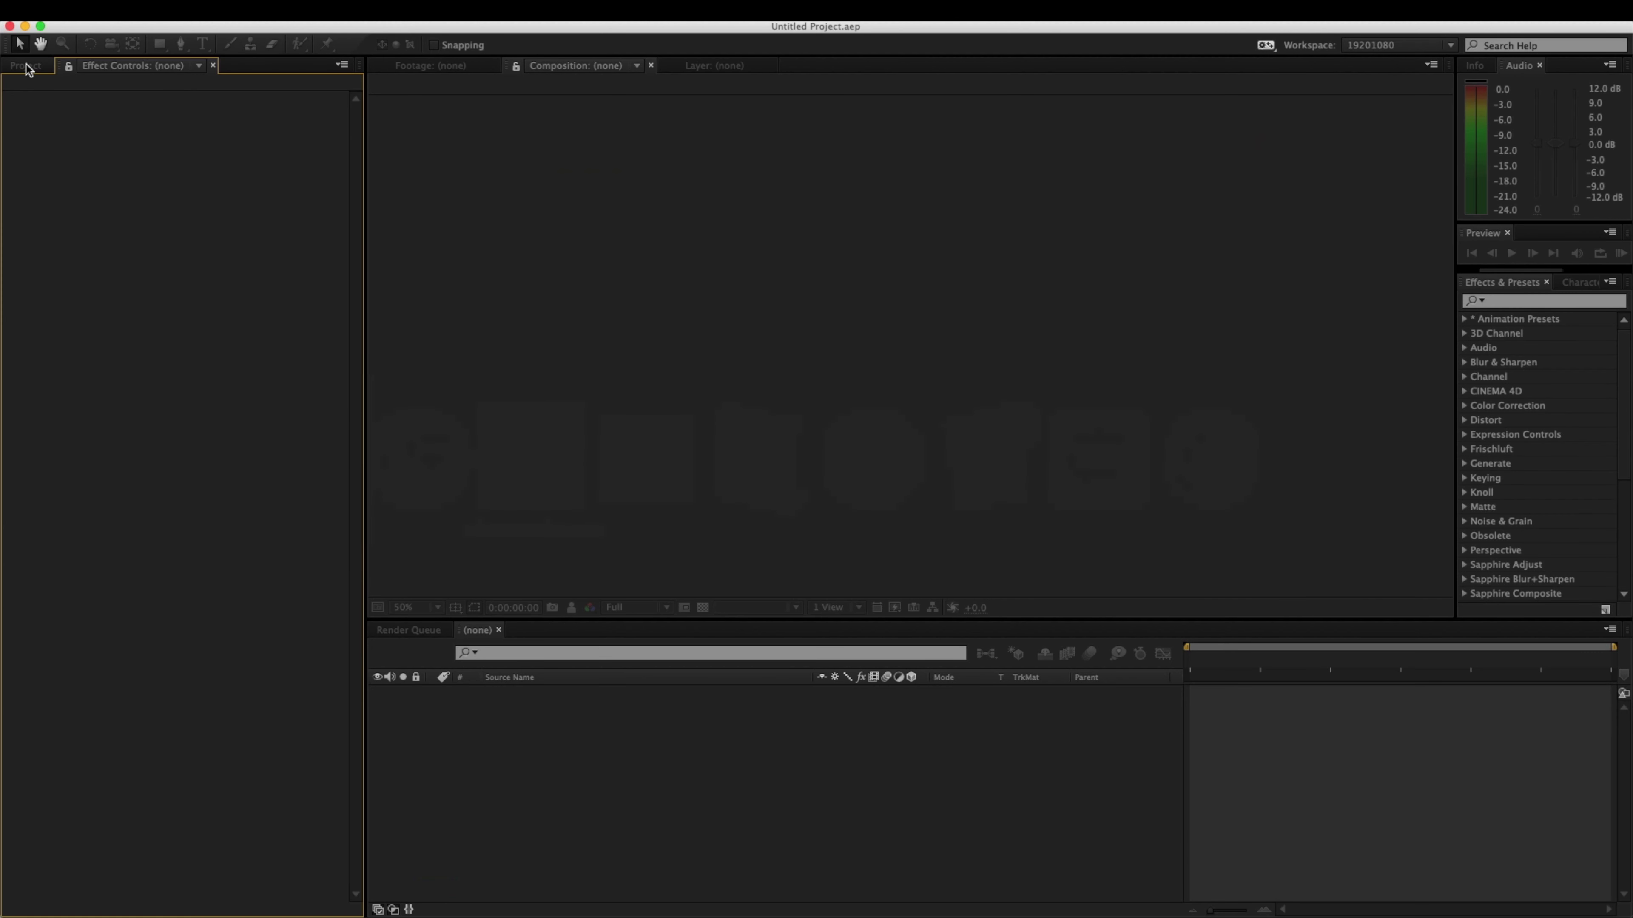
click(25, 65)
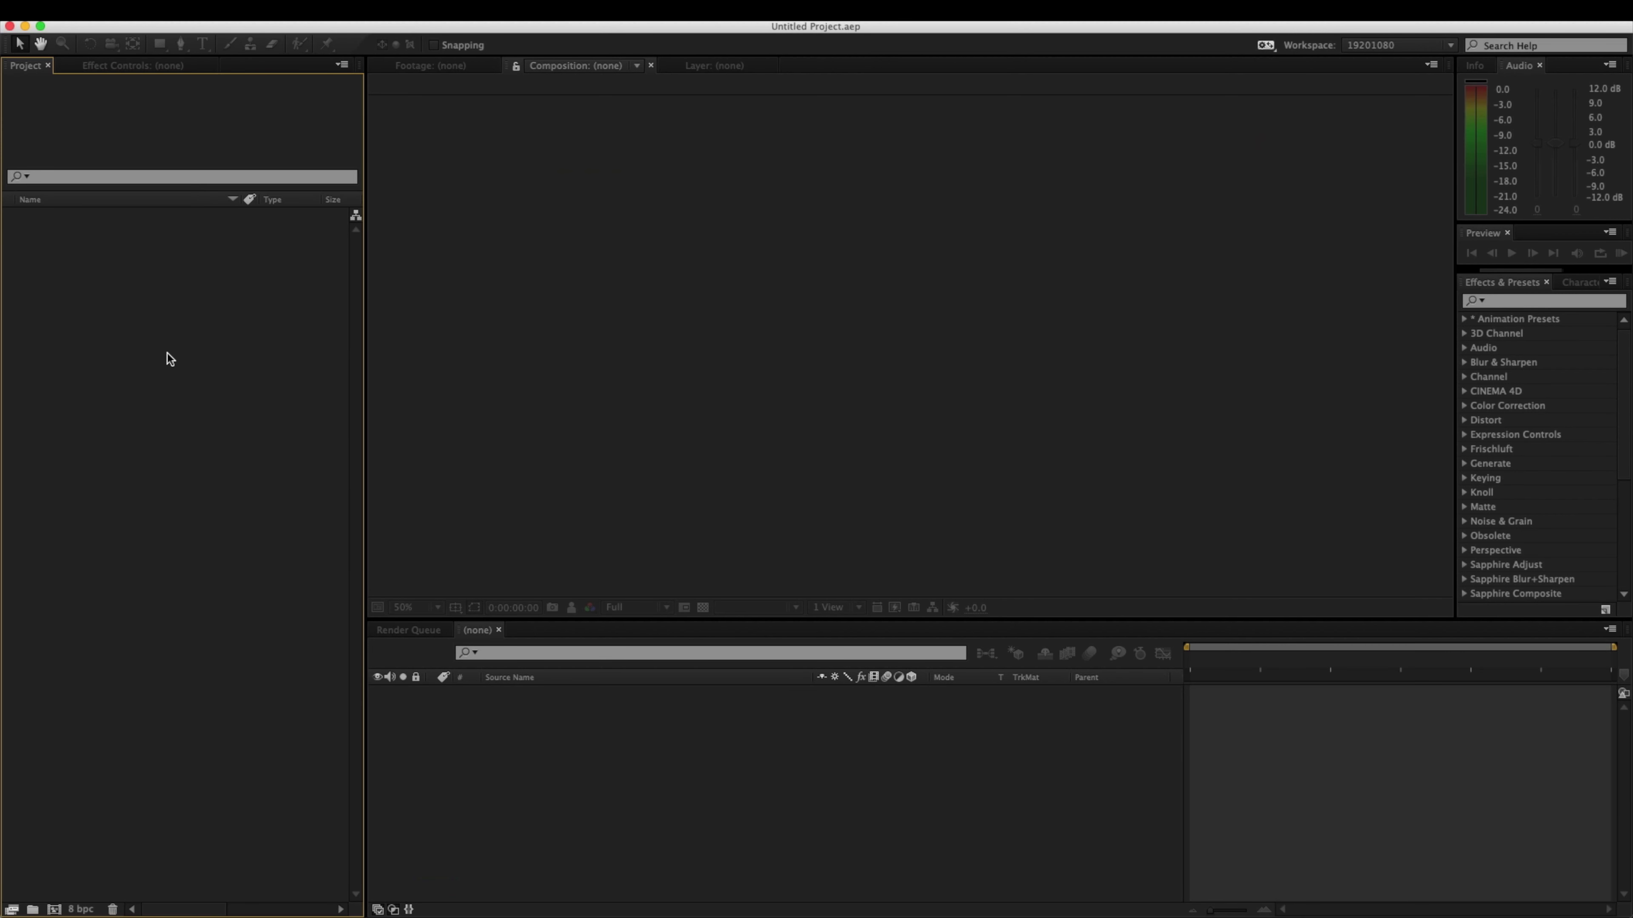
double_click(141, 347)
key(super+a)
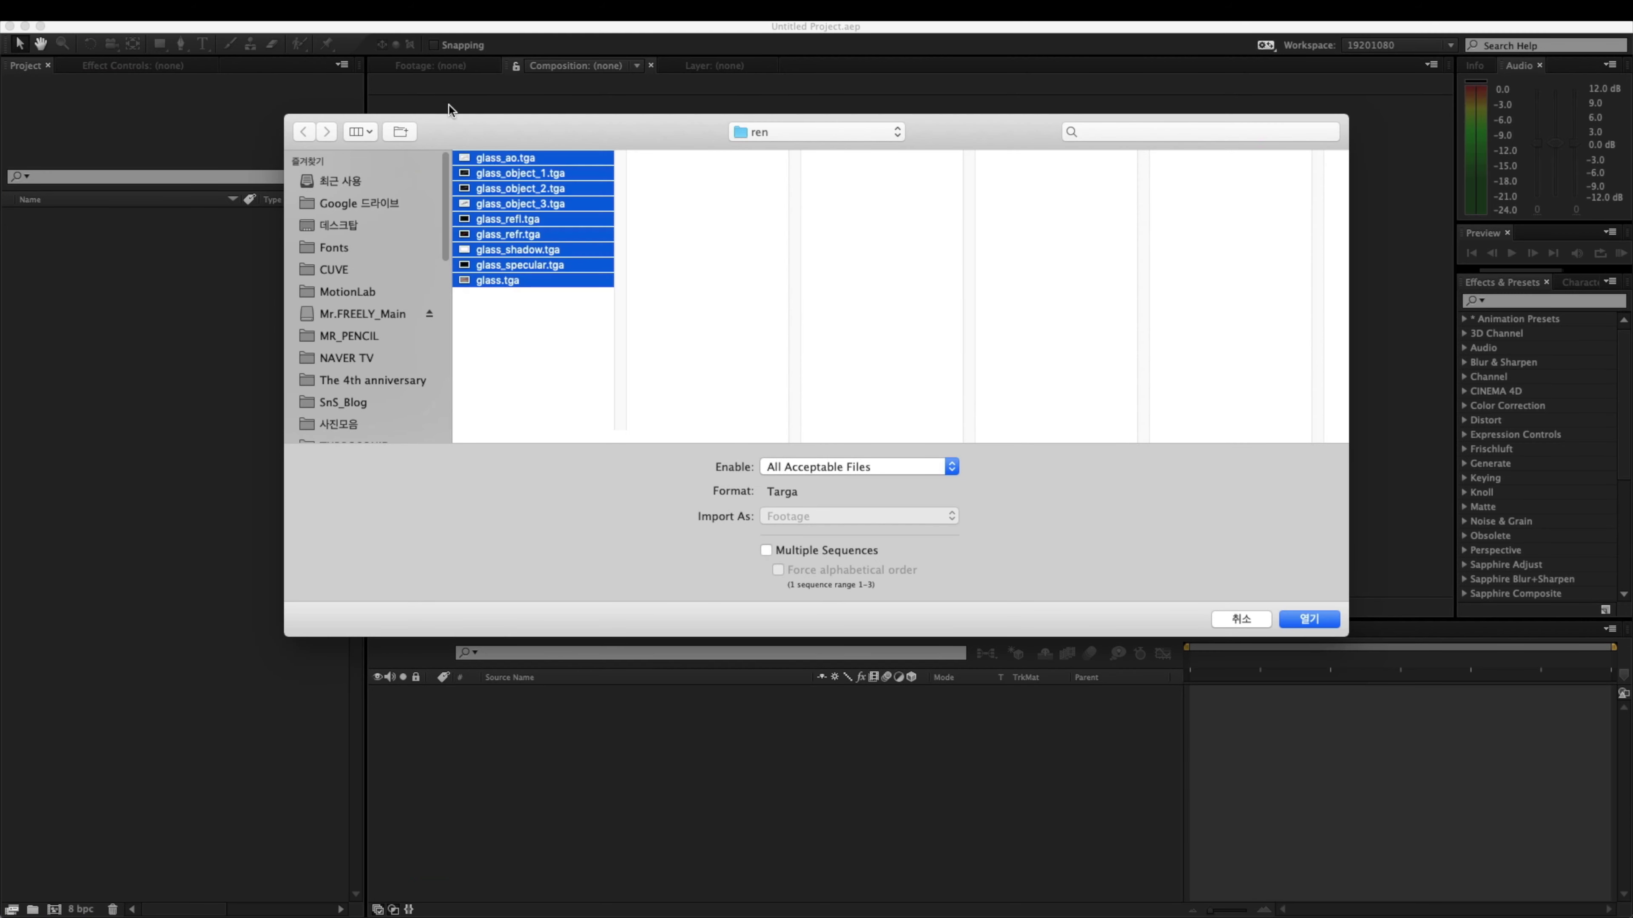
click(1309, 619)
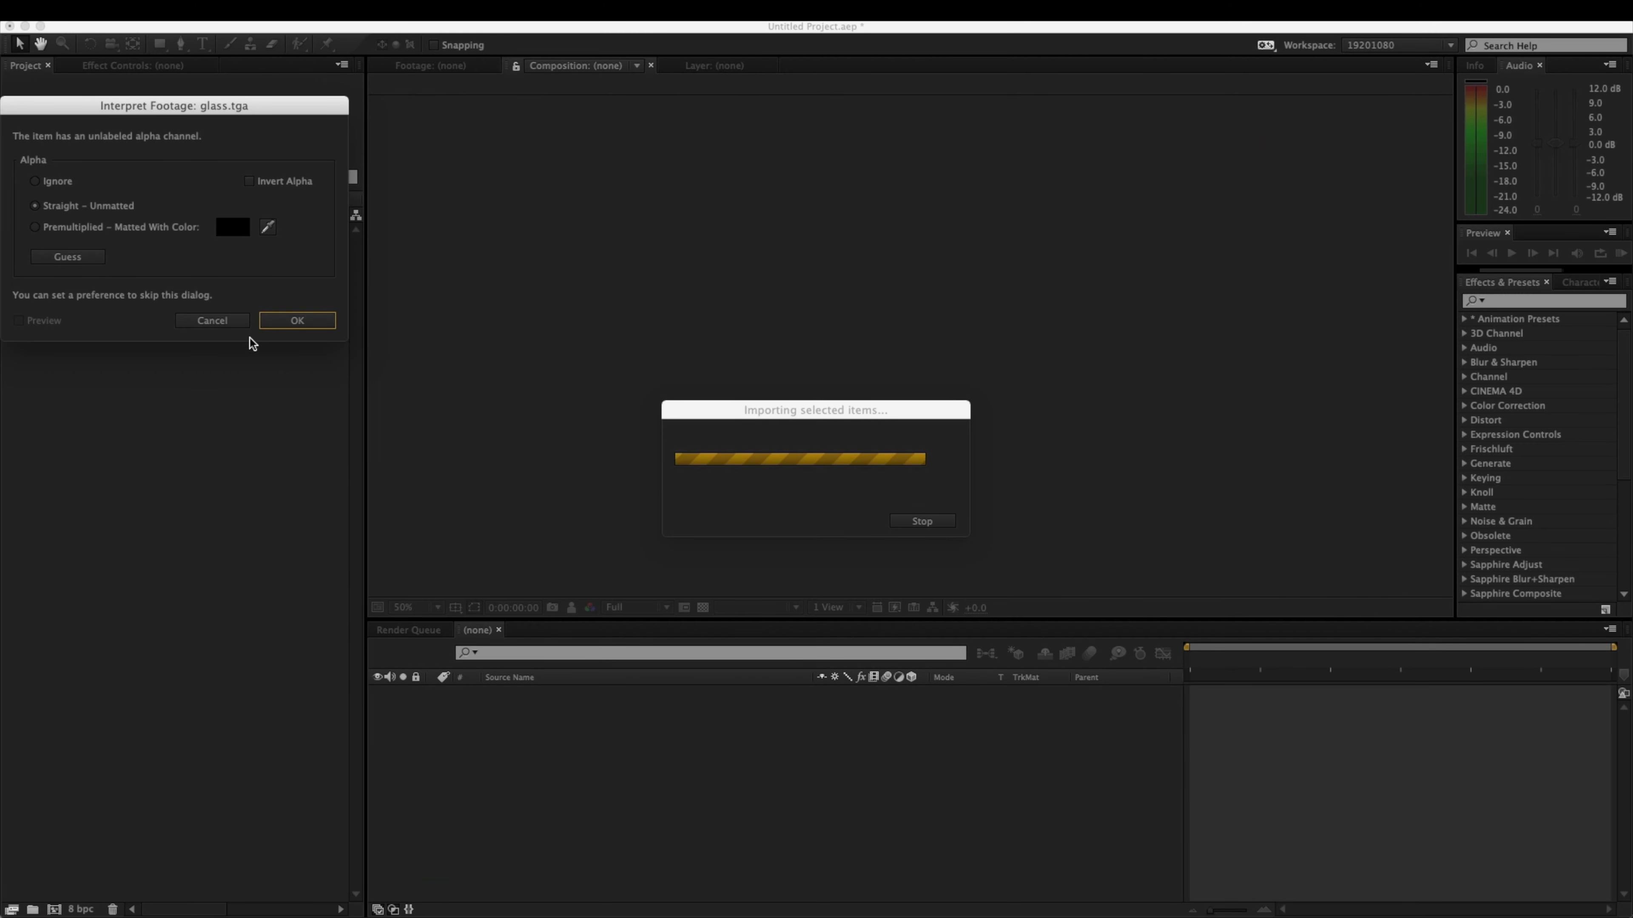
click(283, 321)
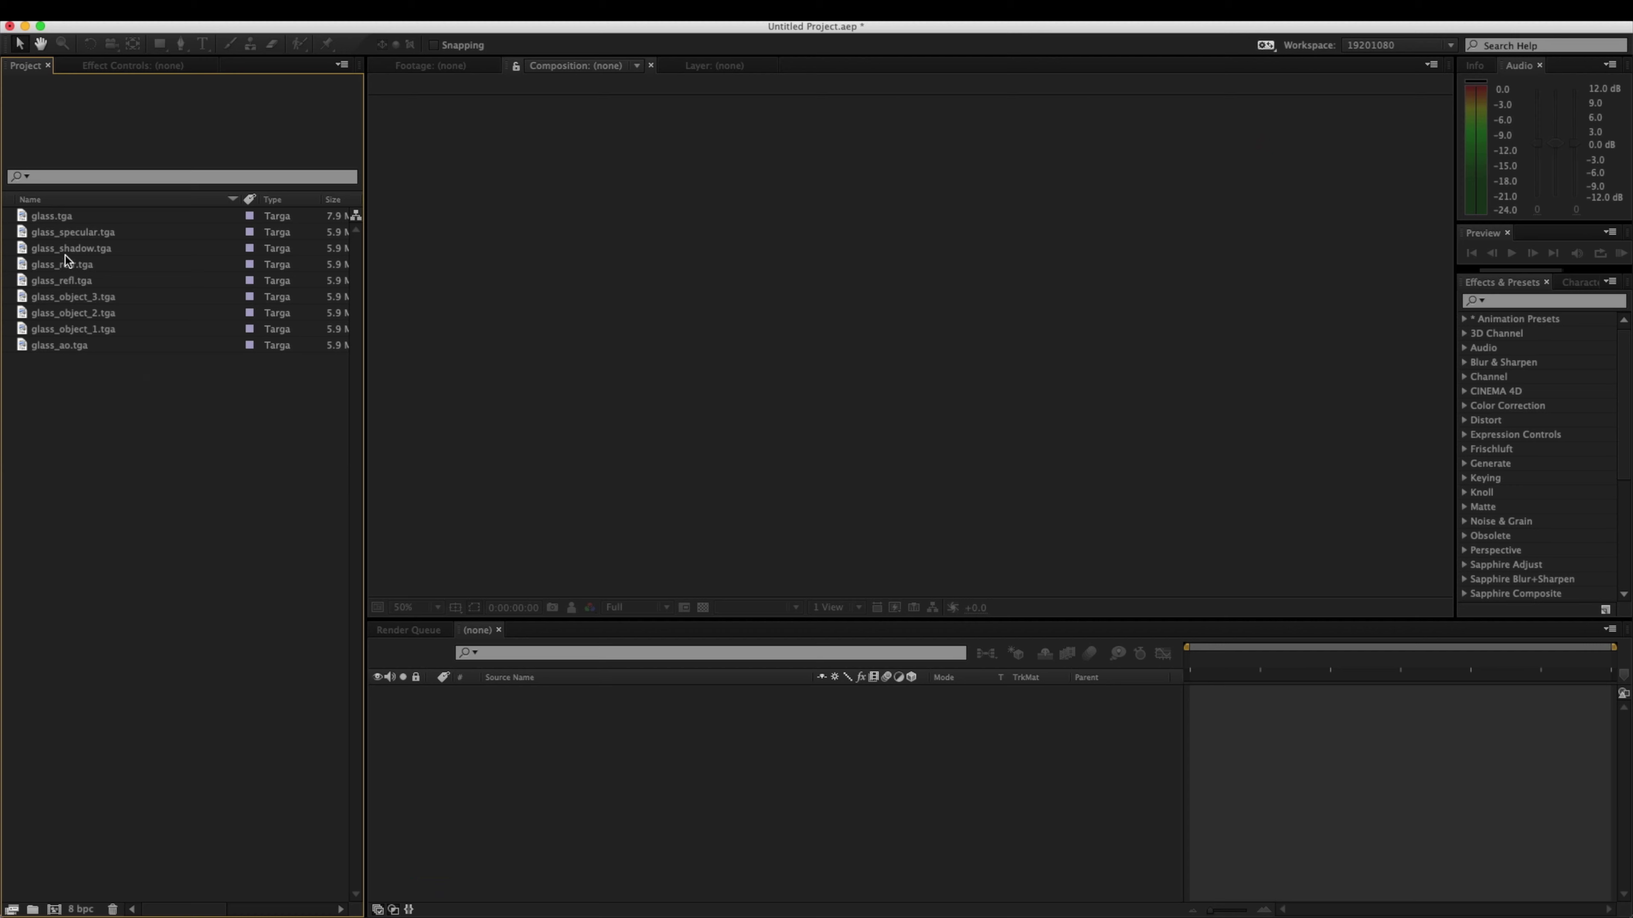
Step: Create a composition from glass.tga, keeping the layer at its original position
click(64, 222)
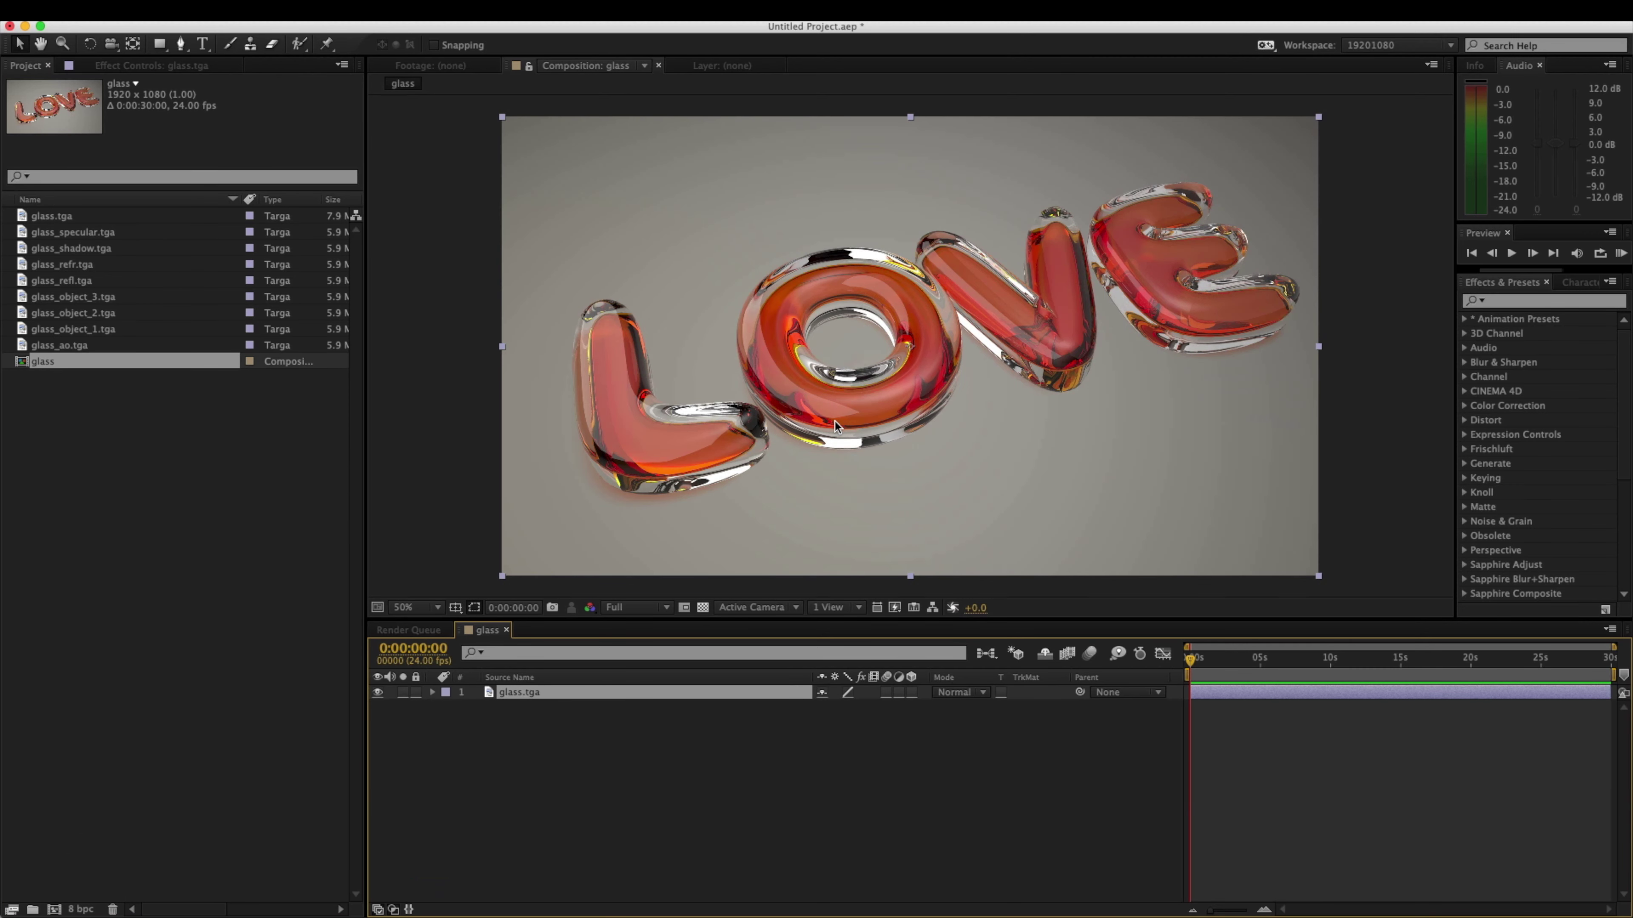
drag(787, 374, 790, 361)
key(super+z)
key(space)
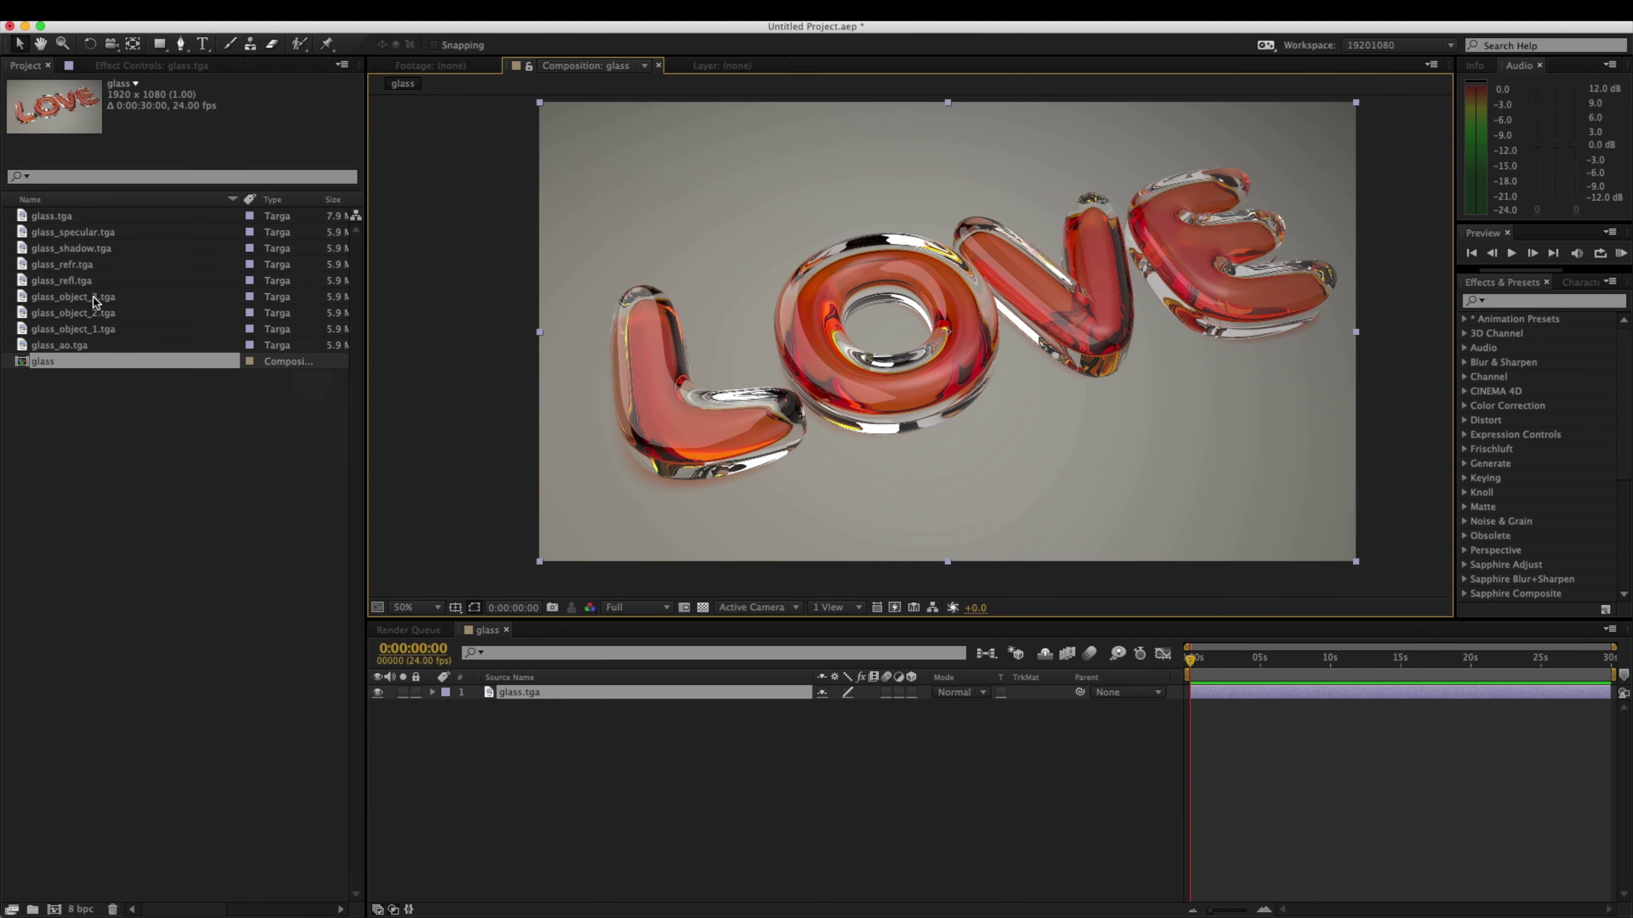
Step: Duplicate the glass.tga layer twice in the composition
click(536, 694)
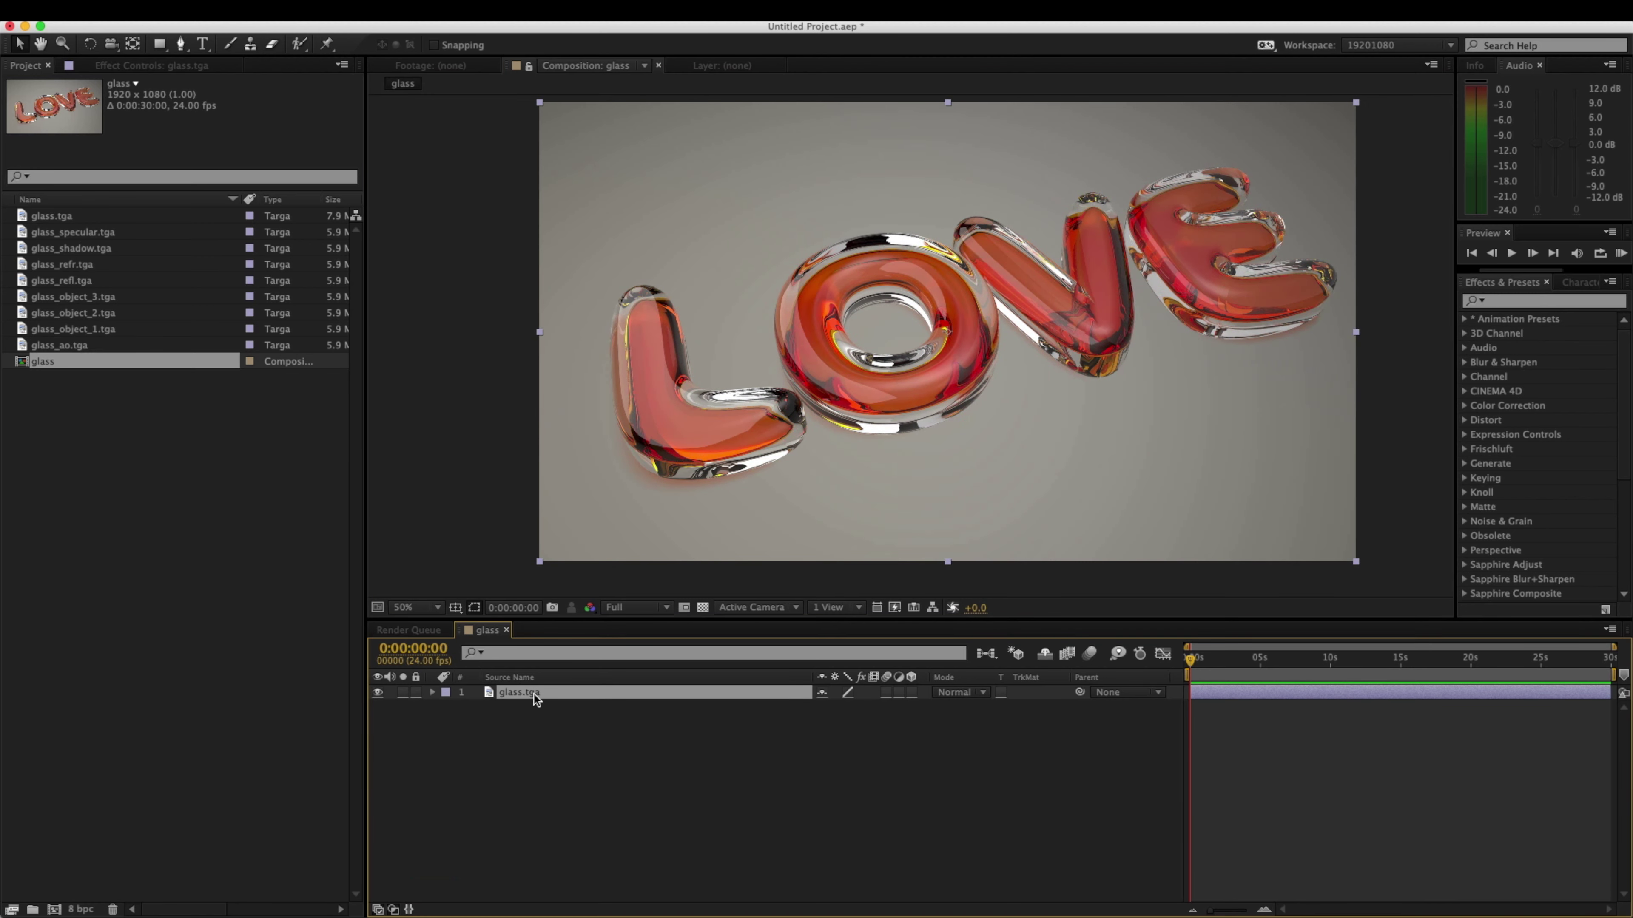
key(super+d)
key(super+d)
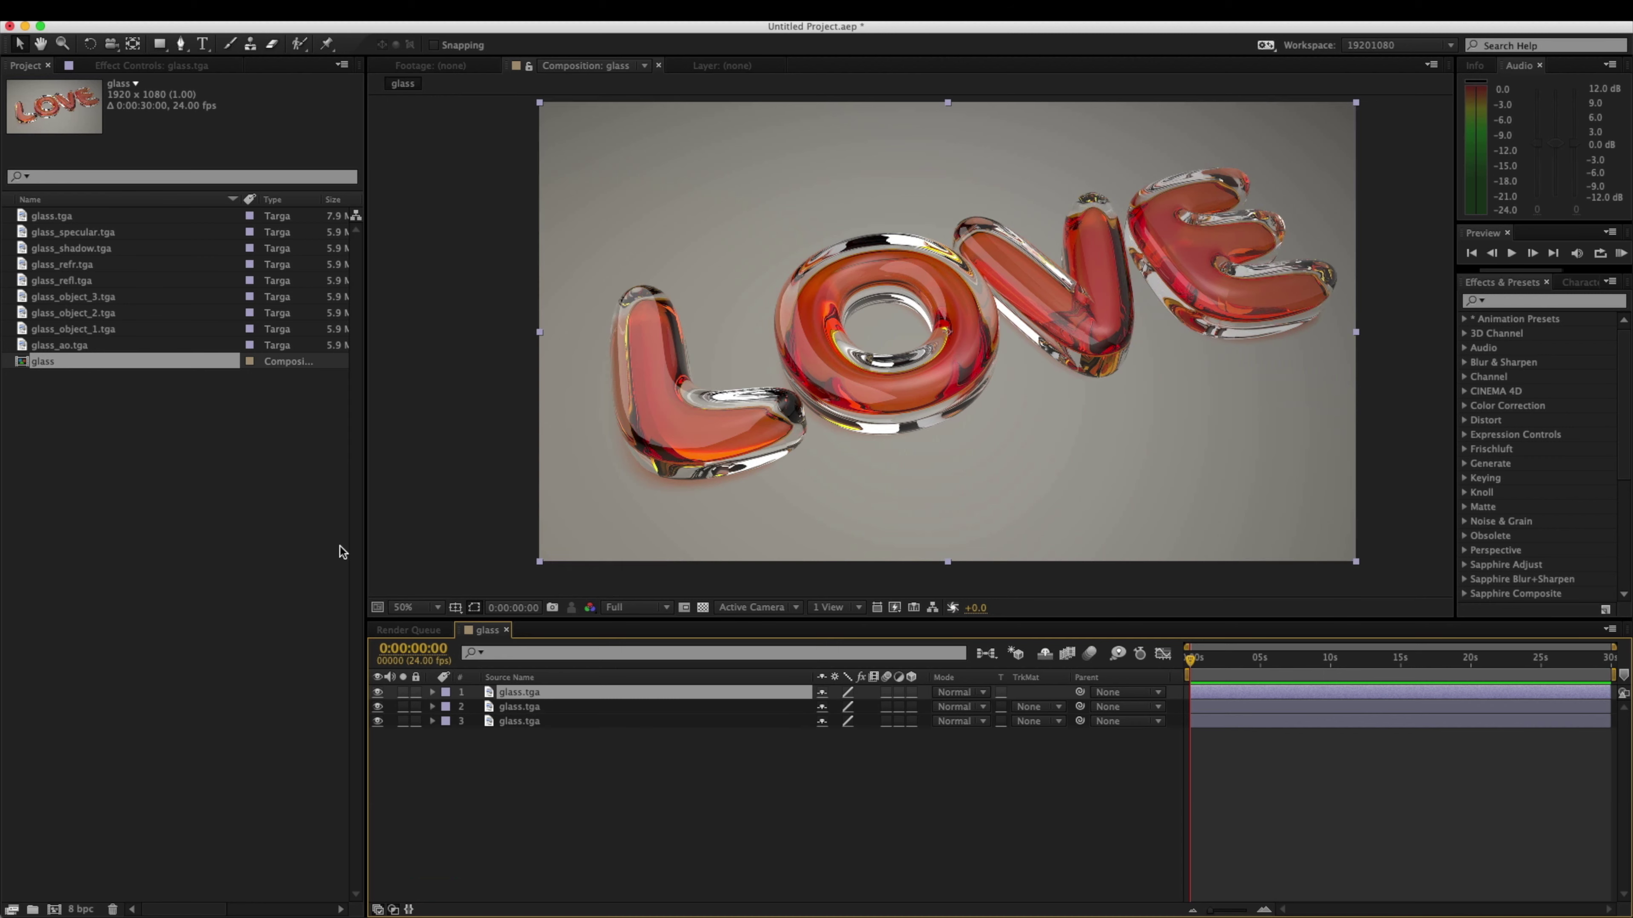
Step: Add glass_object_1.tga, glass_object_2.tga and glass_object_3.tga beneath the top glass.tga layer and give them a red label
click(76, 328)
shift+click(101, 297)
drag(105, 331, 505, 698)
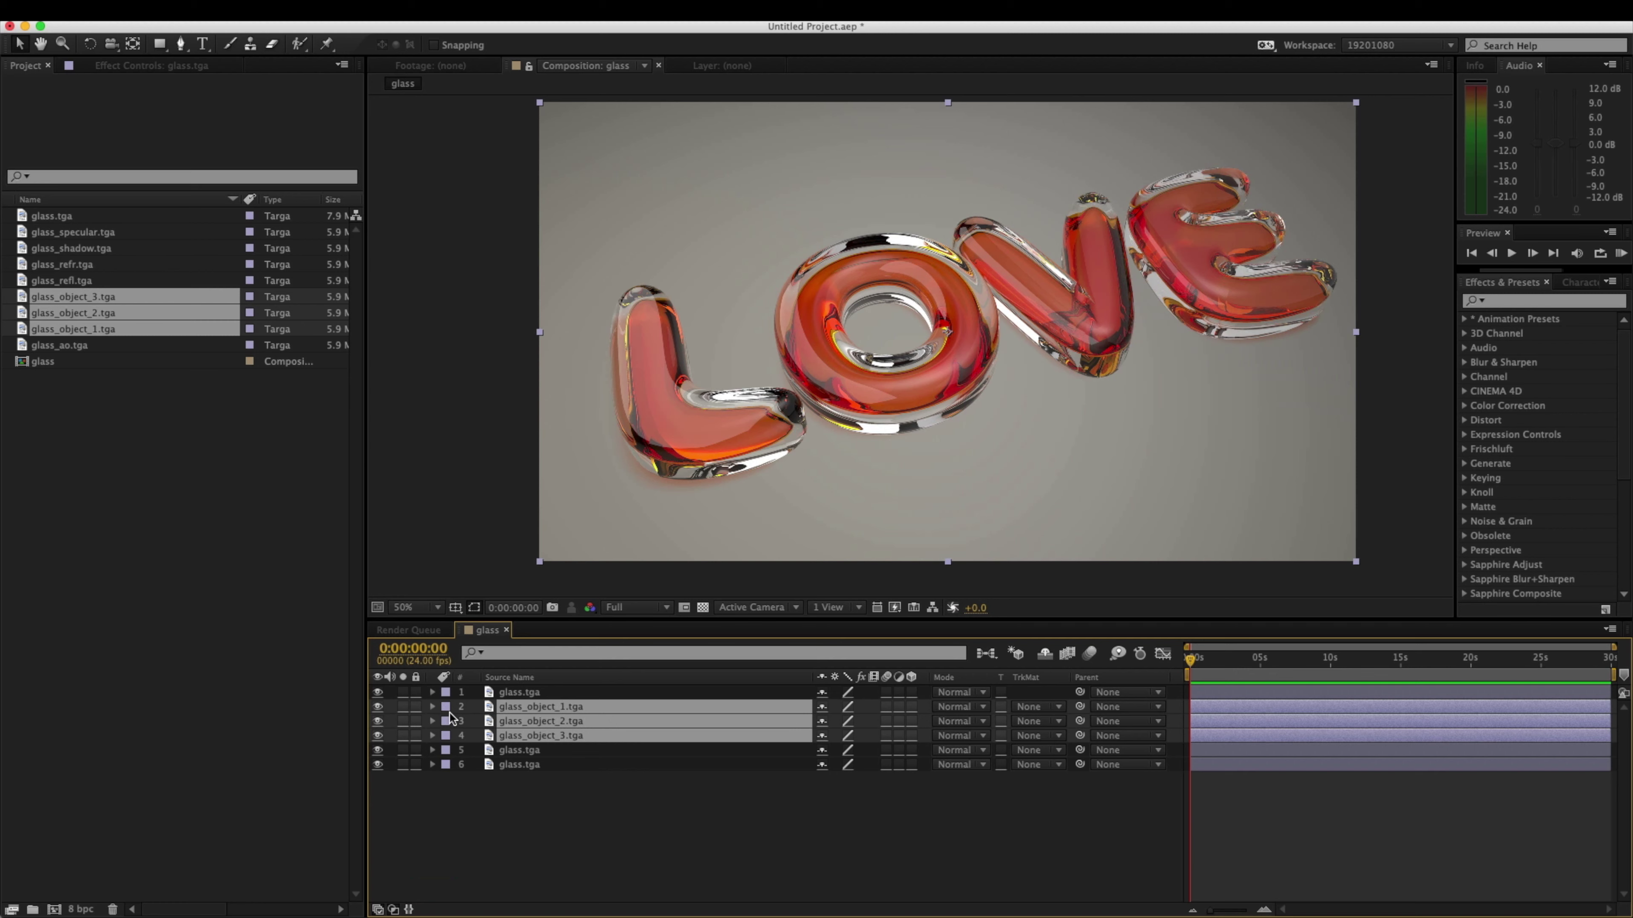
click(447, 721)
click(469, 659)
click(543, 799)
Step: Reorder the layers so each glass_object buffer, 1 to 3, sits directly above its own glass.tga copy
click(561, 735)
drag(561, 769, 550, 745)
click(563, 707)
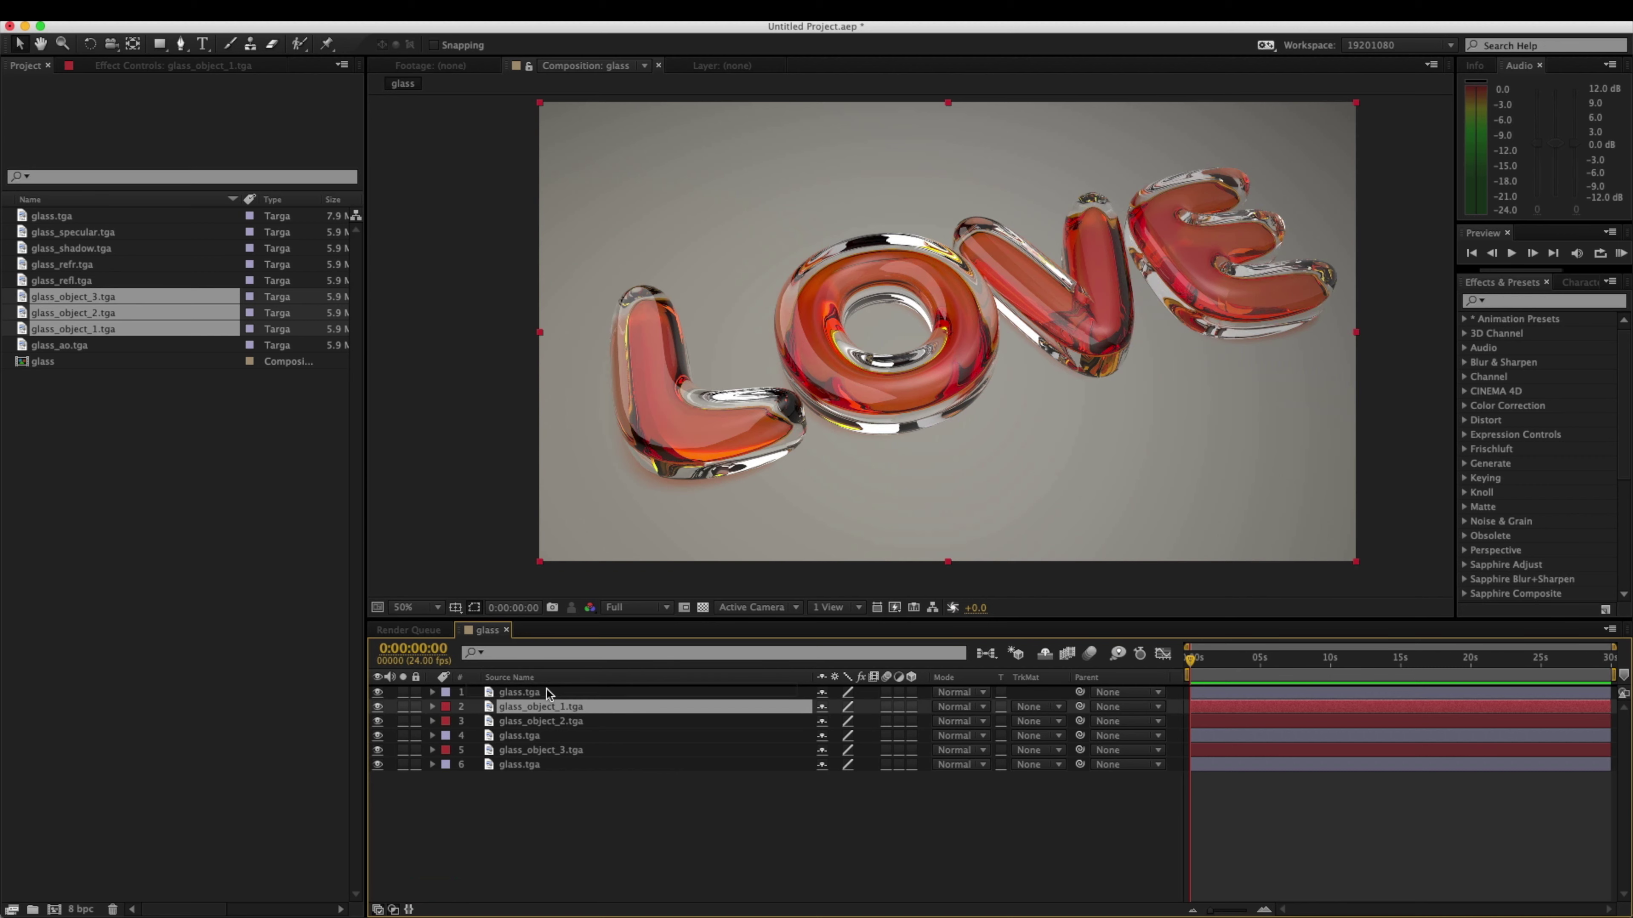
drag(548, 689, 547, 691)
Step: Set all three glass.tga layers to use the glass_object buffer directly above each one as a Luma Matte
click(560, 721)
super+click(570, 749)
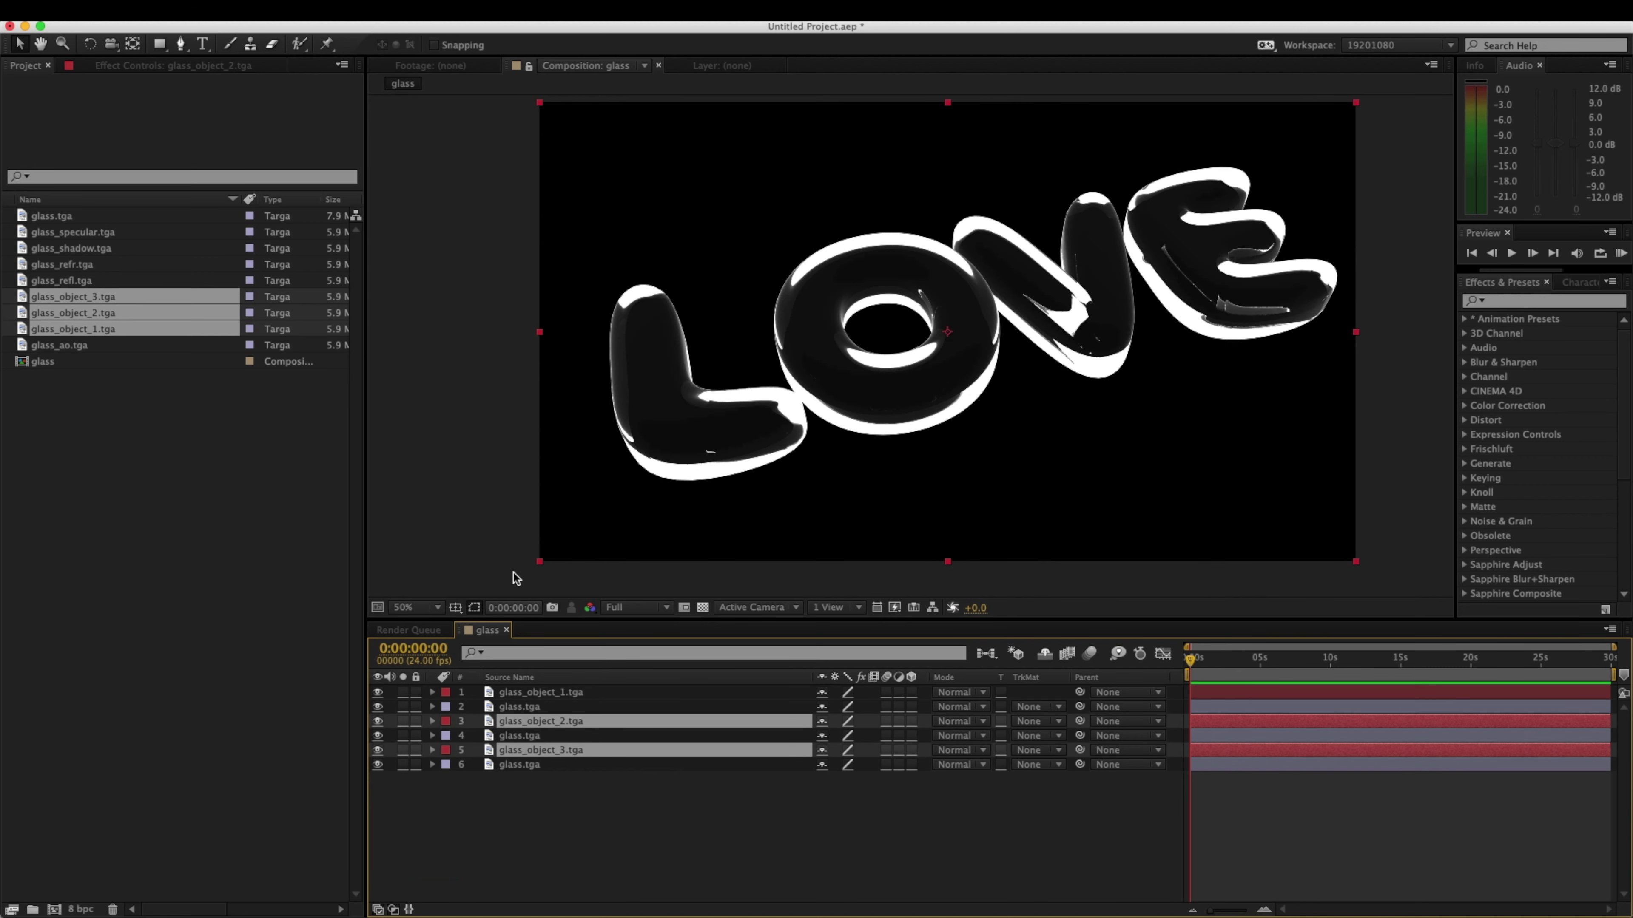
super+click(572, 694)
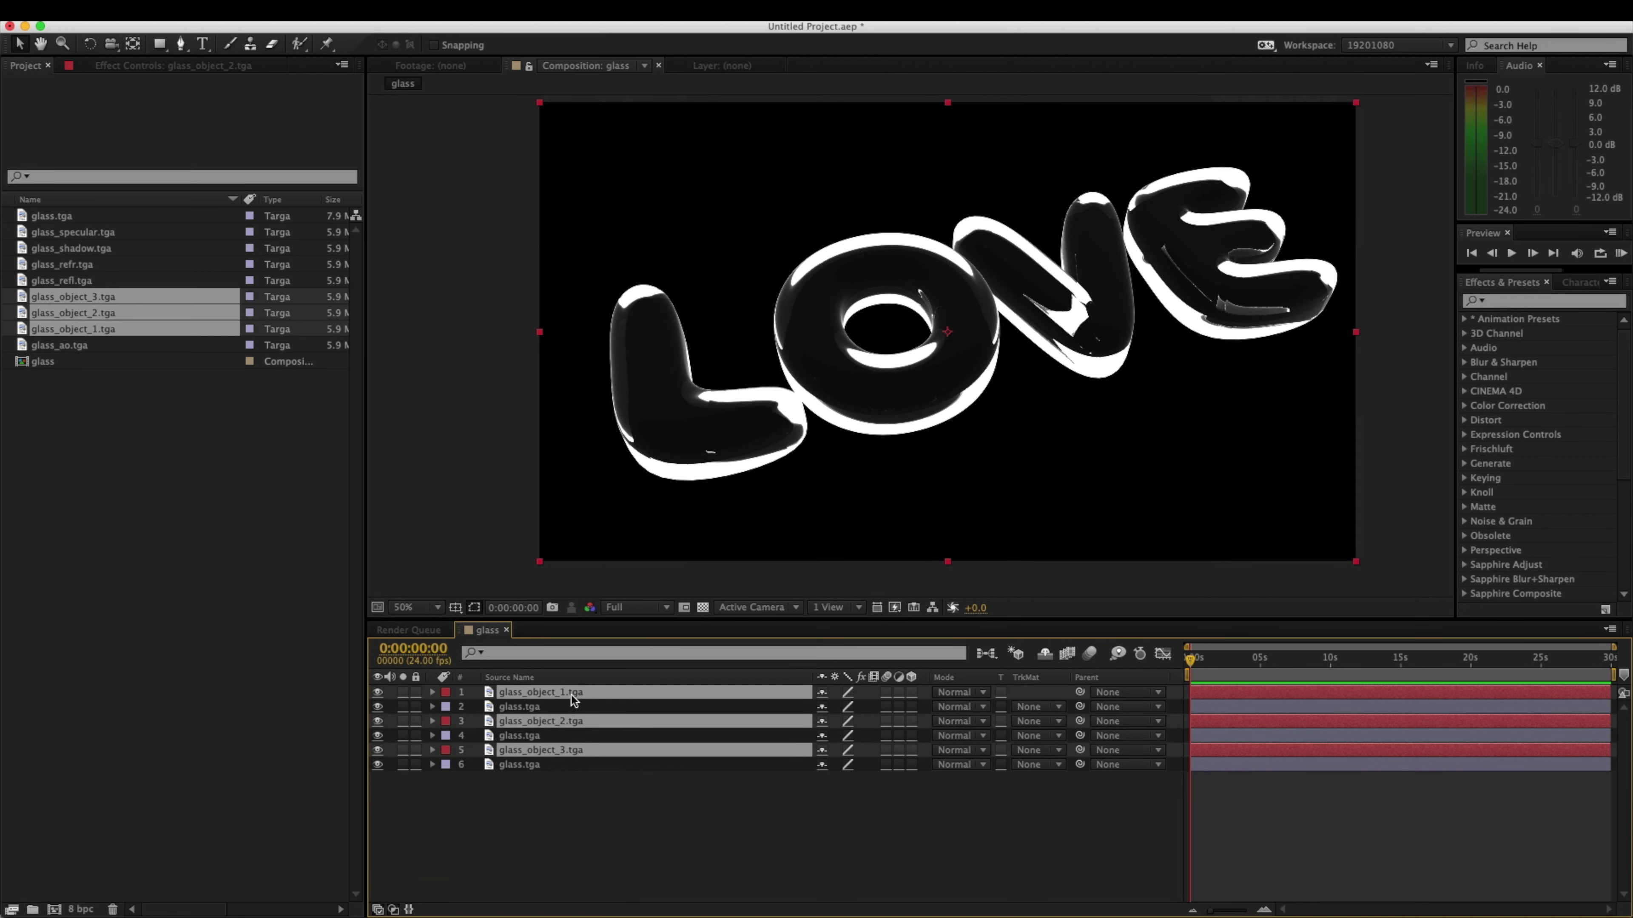
click(560, 708)
super+click(543, 737)
super+click(557, 765)
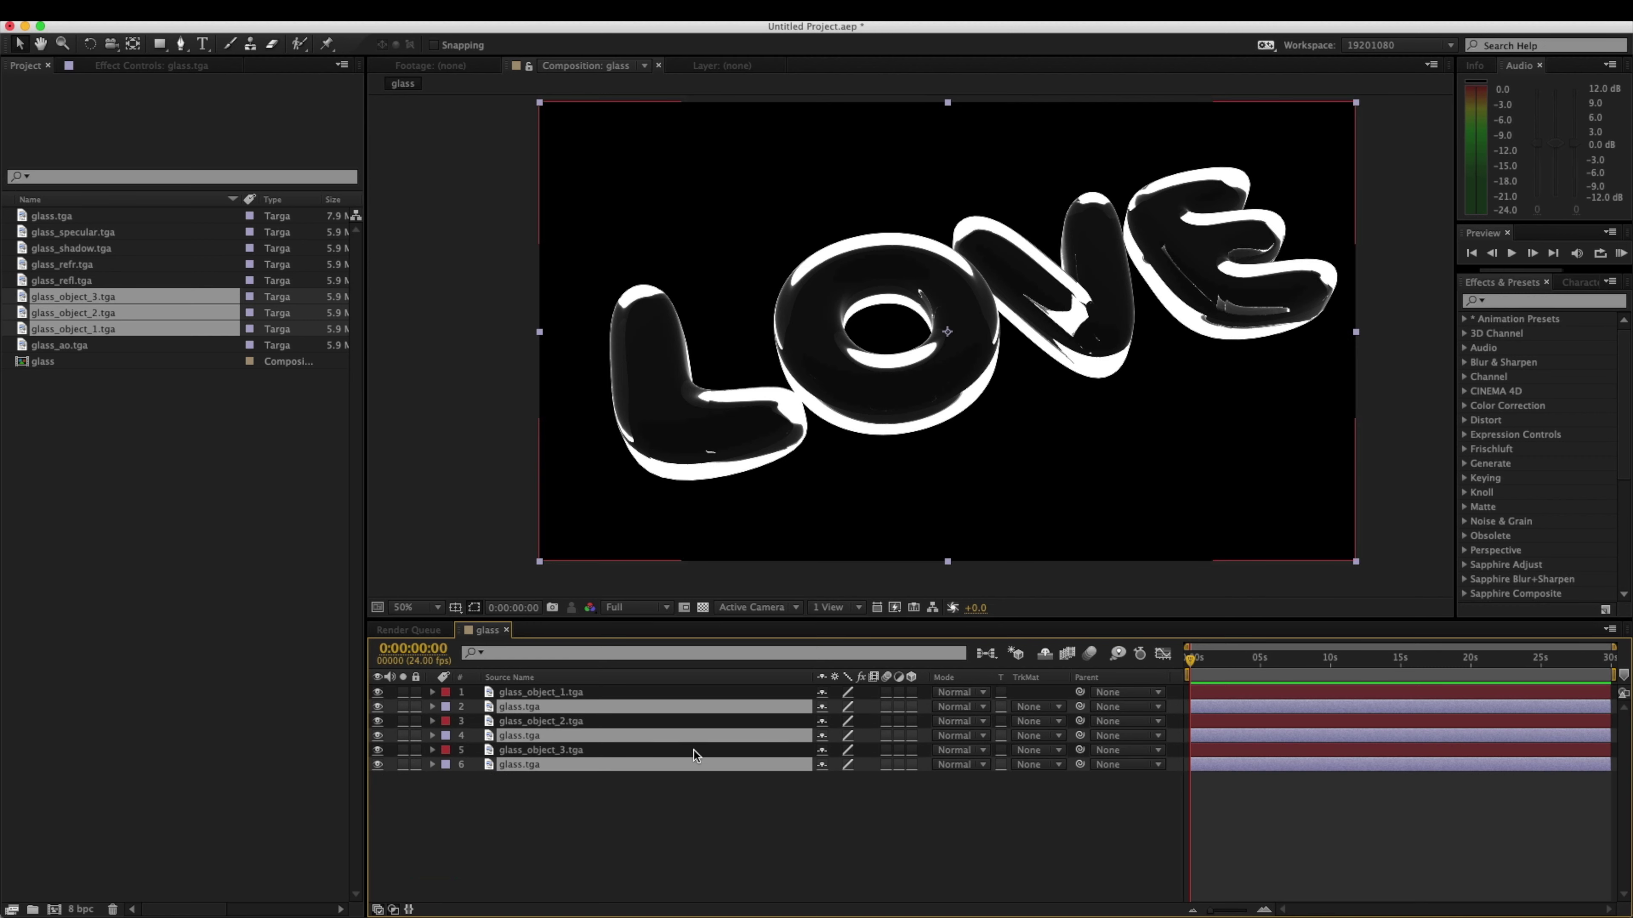
click(1046, 764)
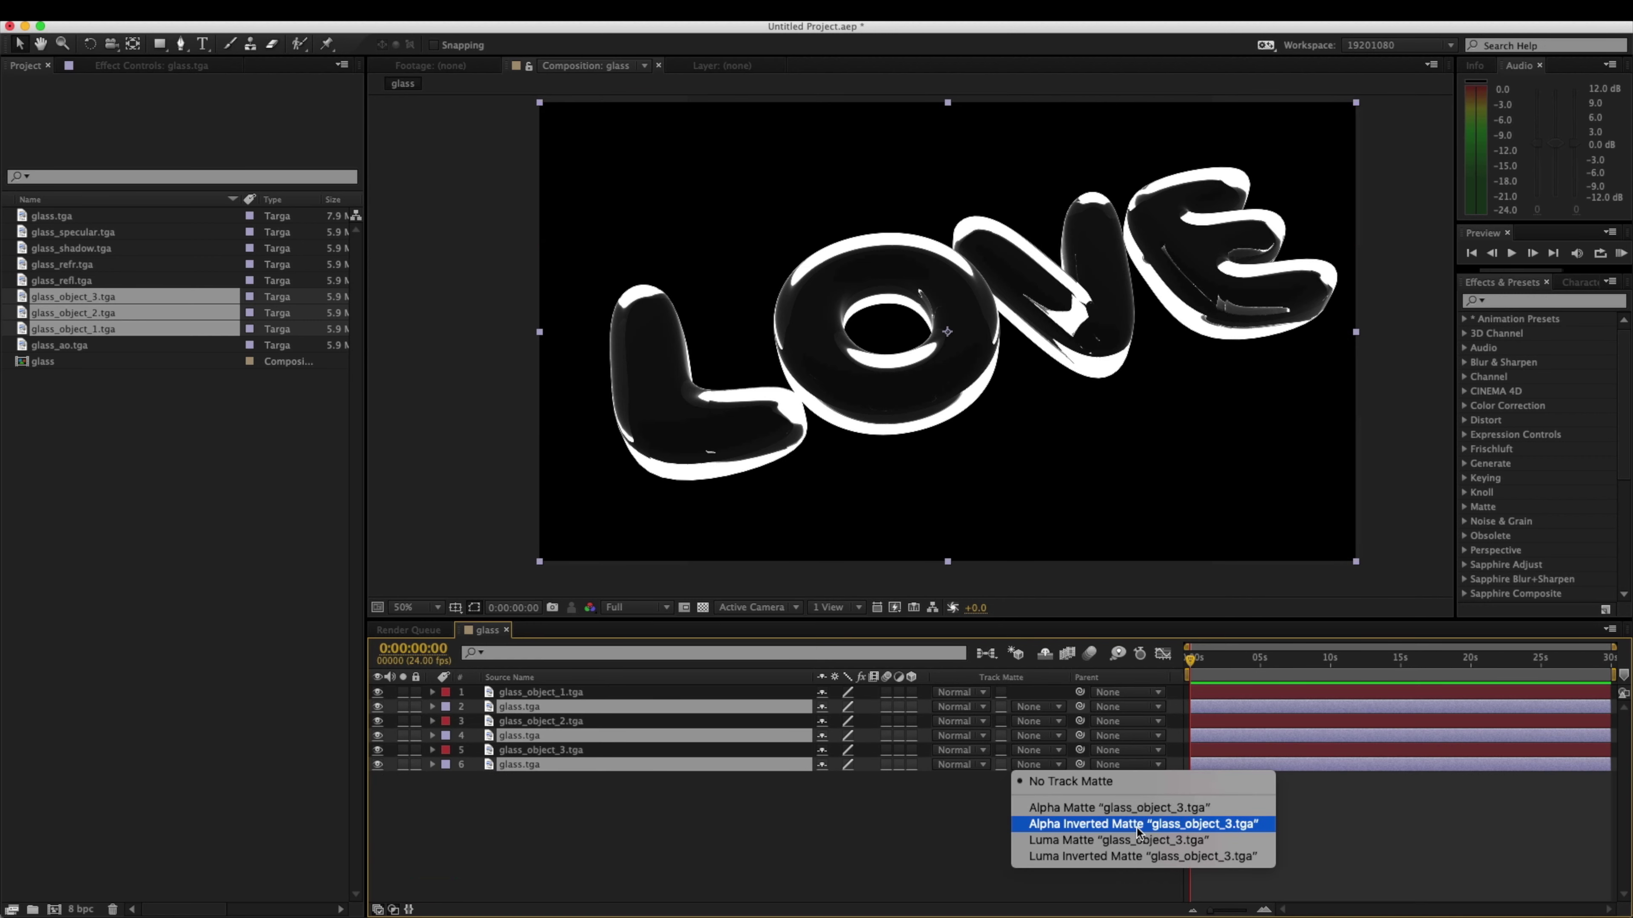
click(1140, 840)
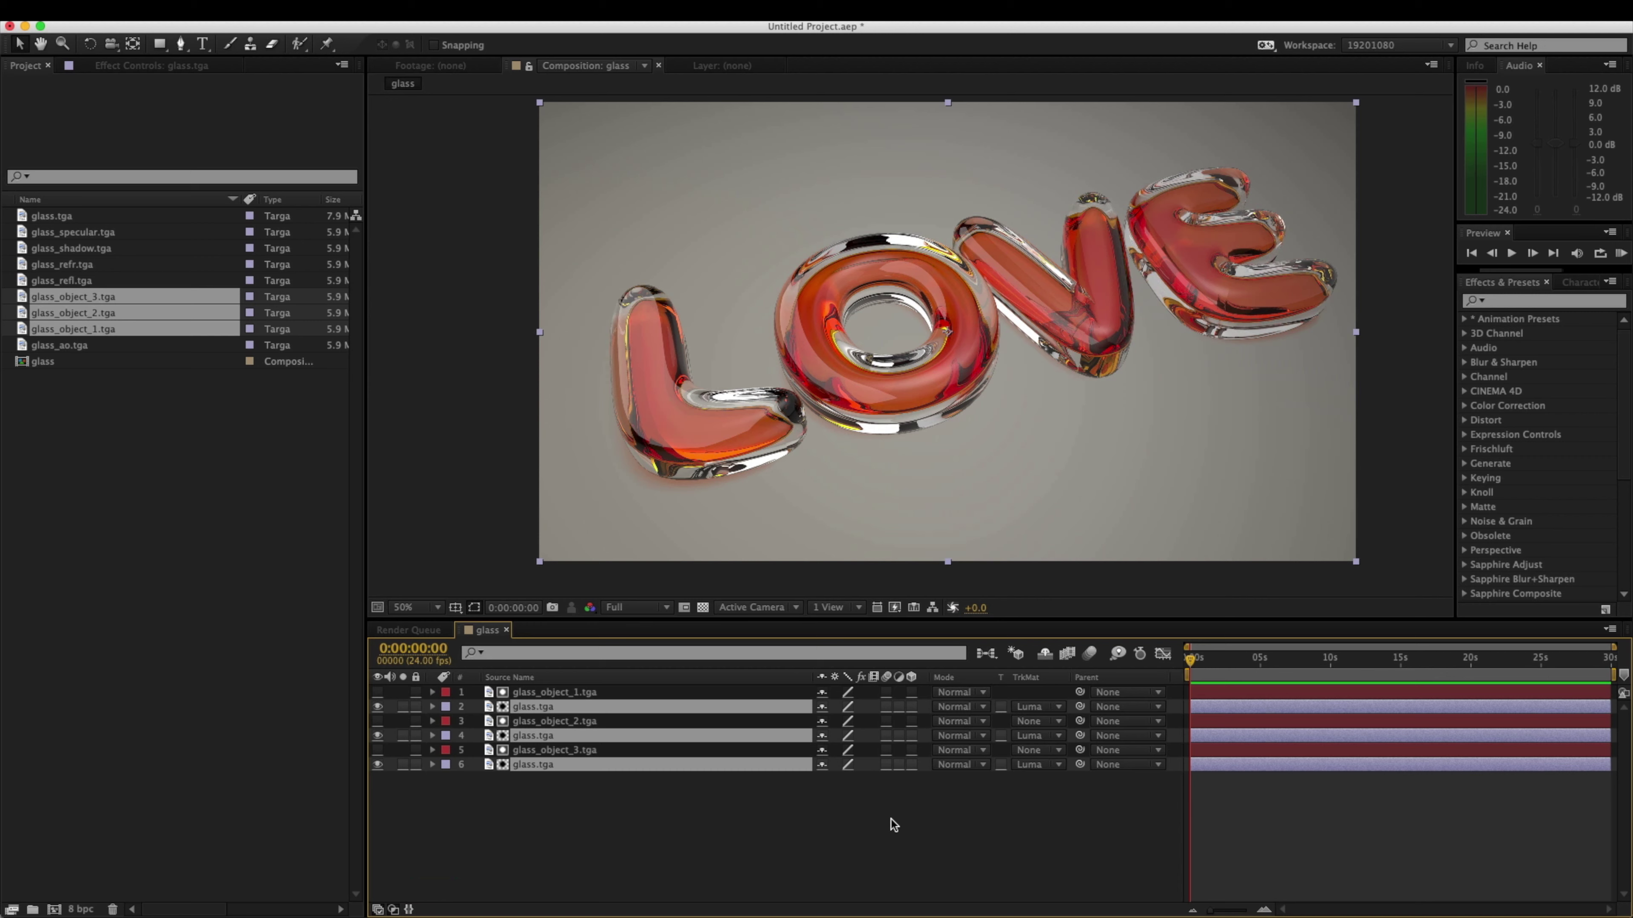
click(588, 836)
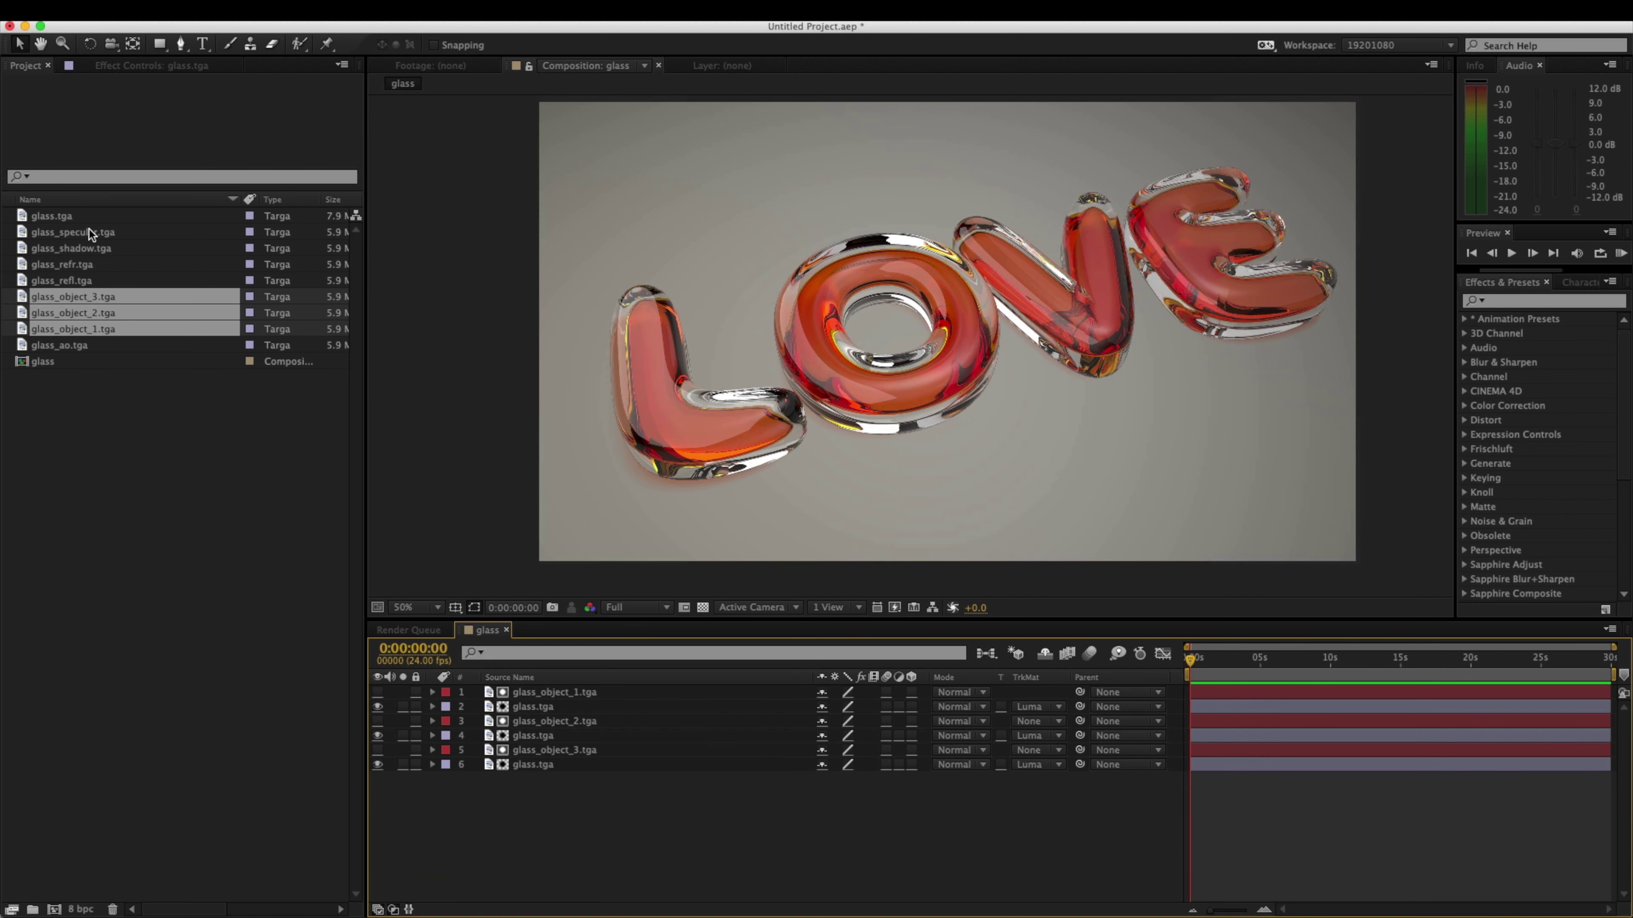
Step: Add another glass.tga as the topmost layer with an orange label and hide it
click(50, 217)
drag(47, 222, 434, 693)
click(445, 693)
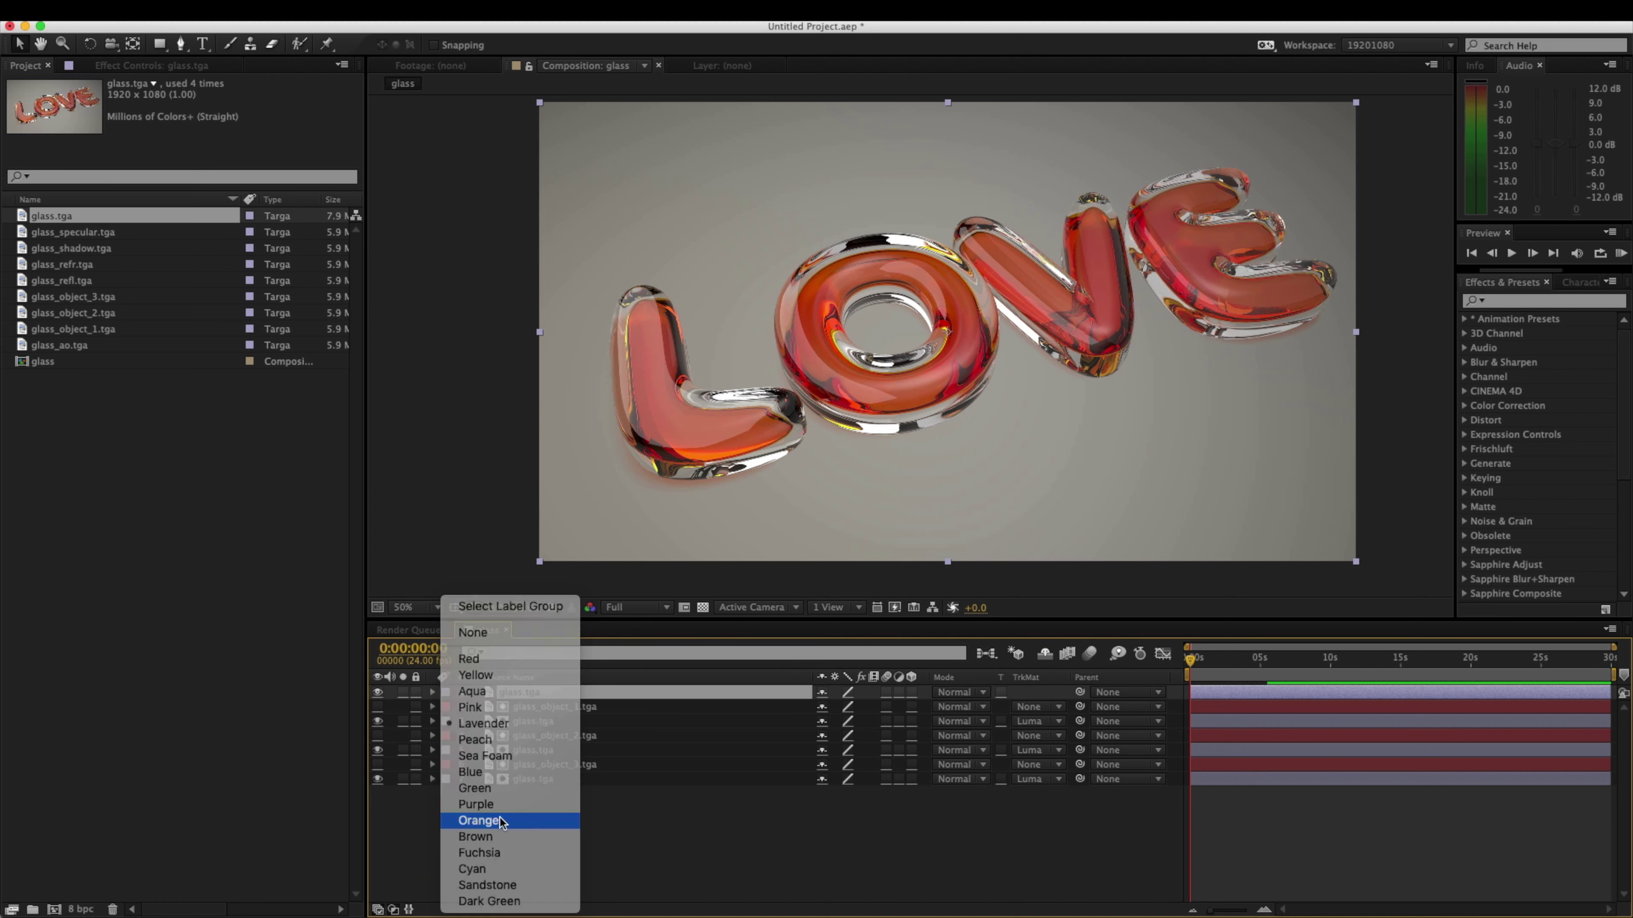
click(475, 821)
click(378, 692)
click(378, 693)
click(378, 693)
click(378, 692)
click(551, 815)
Step: Toggle the visibility of each matted glass.tga layer to examine which part of the image it contributes
click(546, 780)
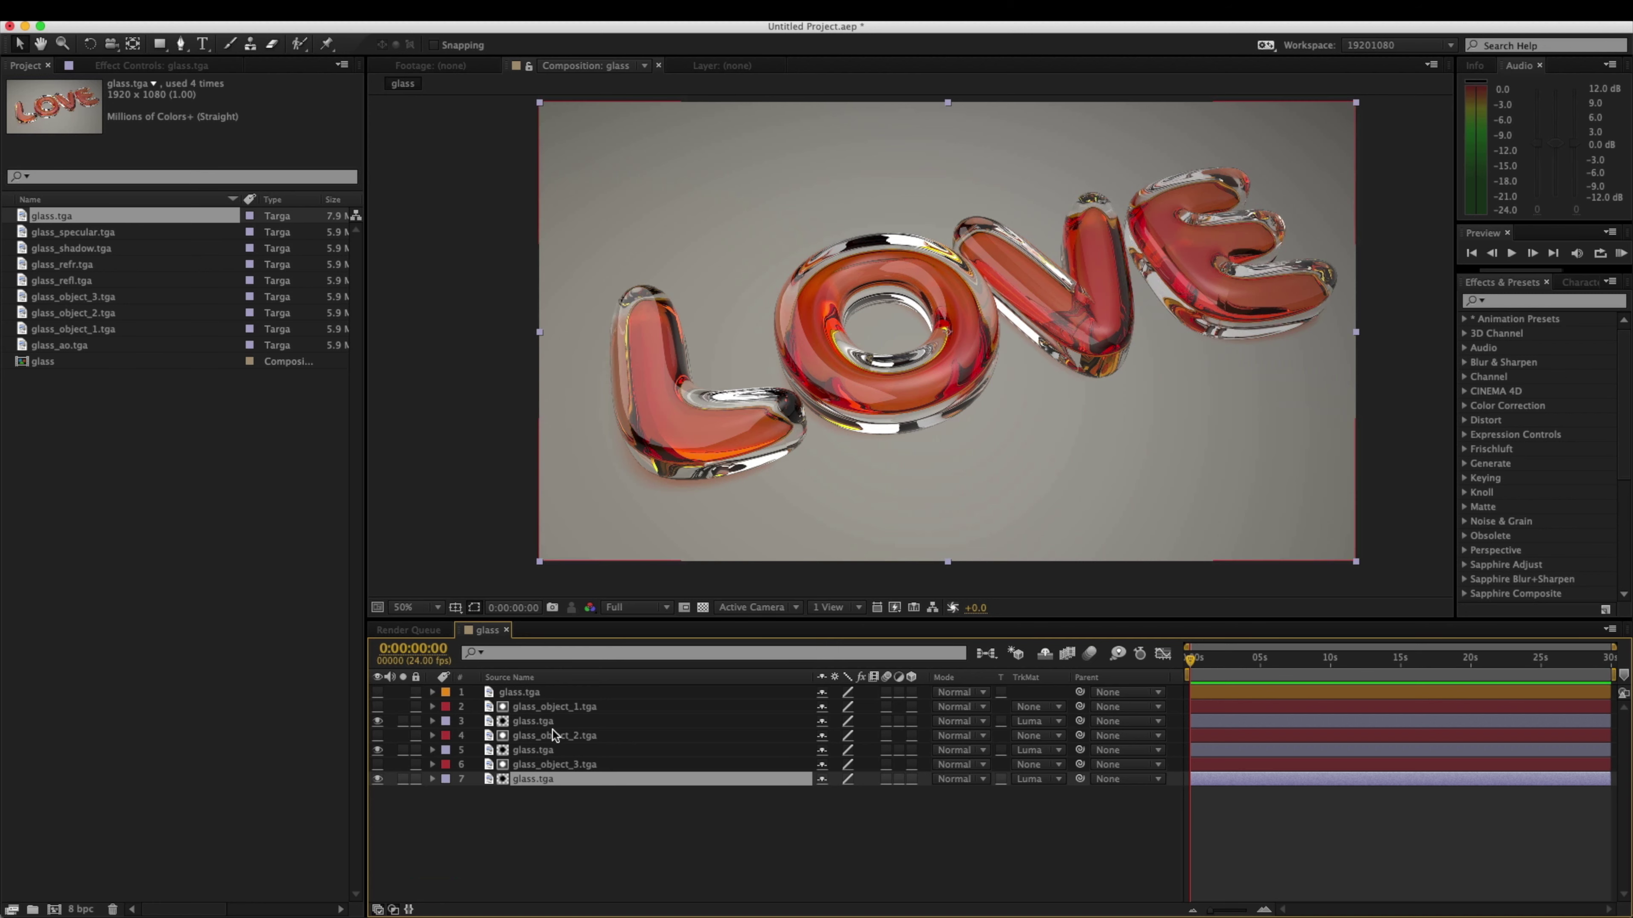
click(545, 735)
click(534, 750)
click(379, 751)
click(379, 751)
click(378, 751)
click(378, 750)
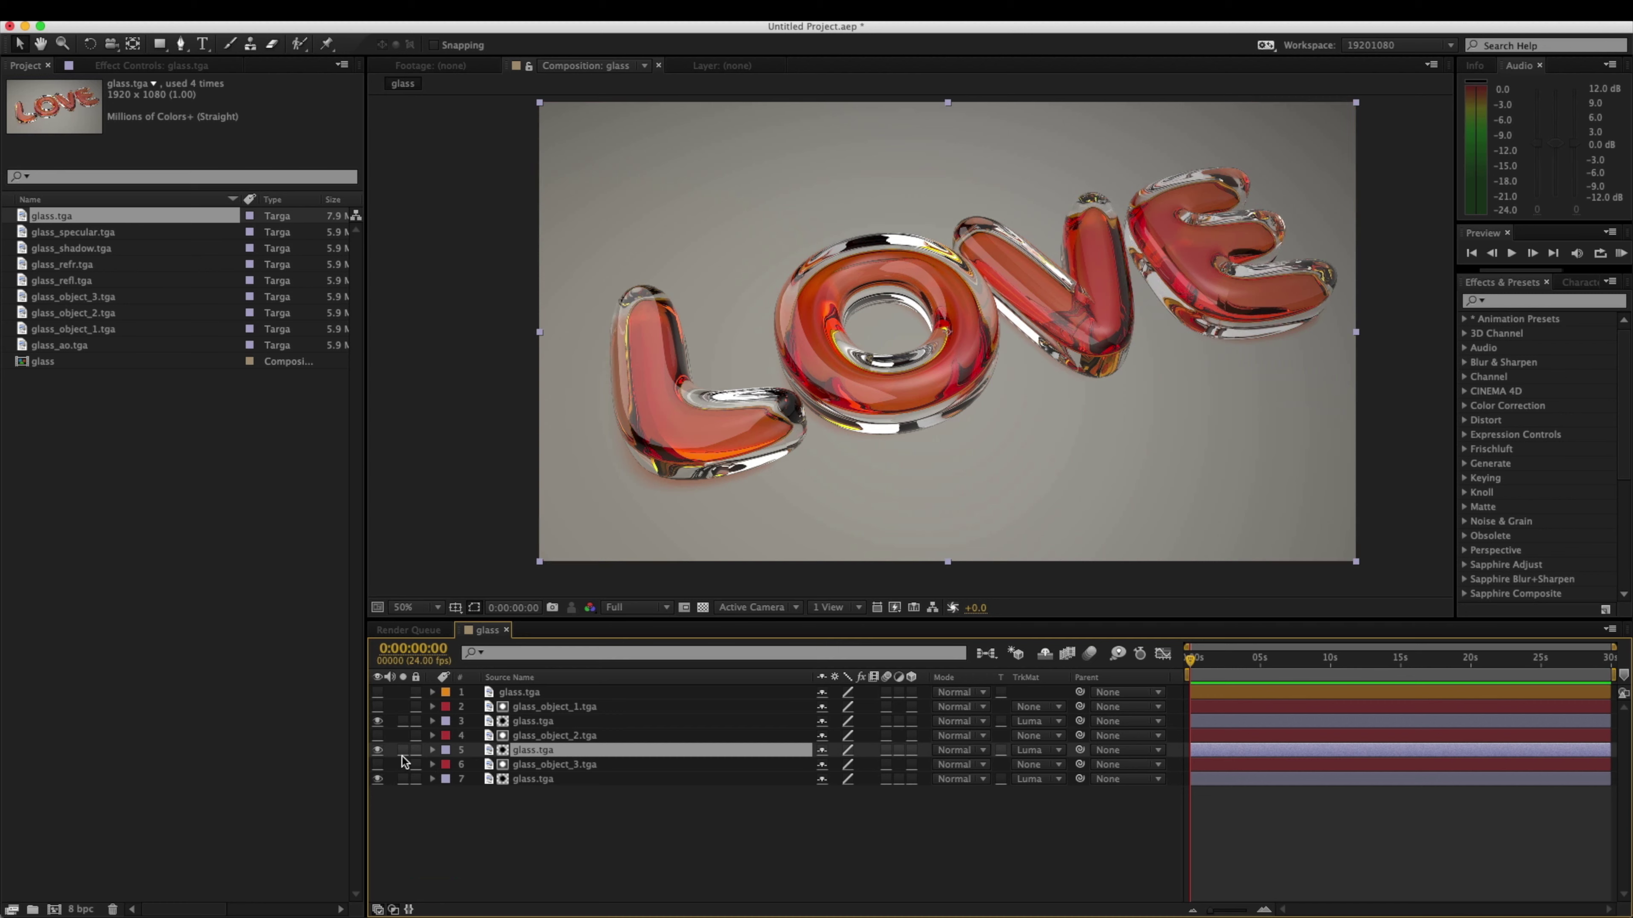
click(379, 750)
click(379, 751)
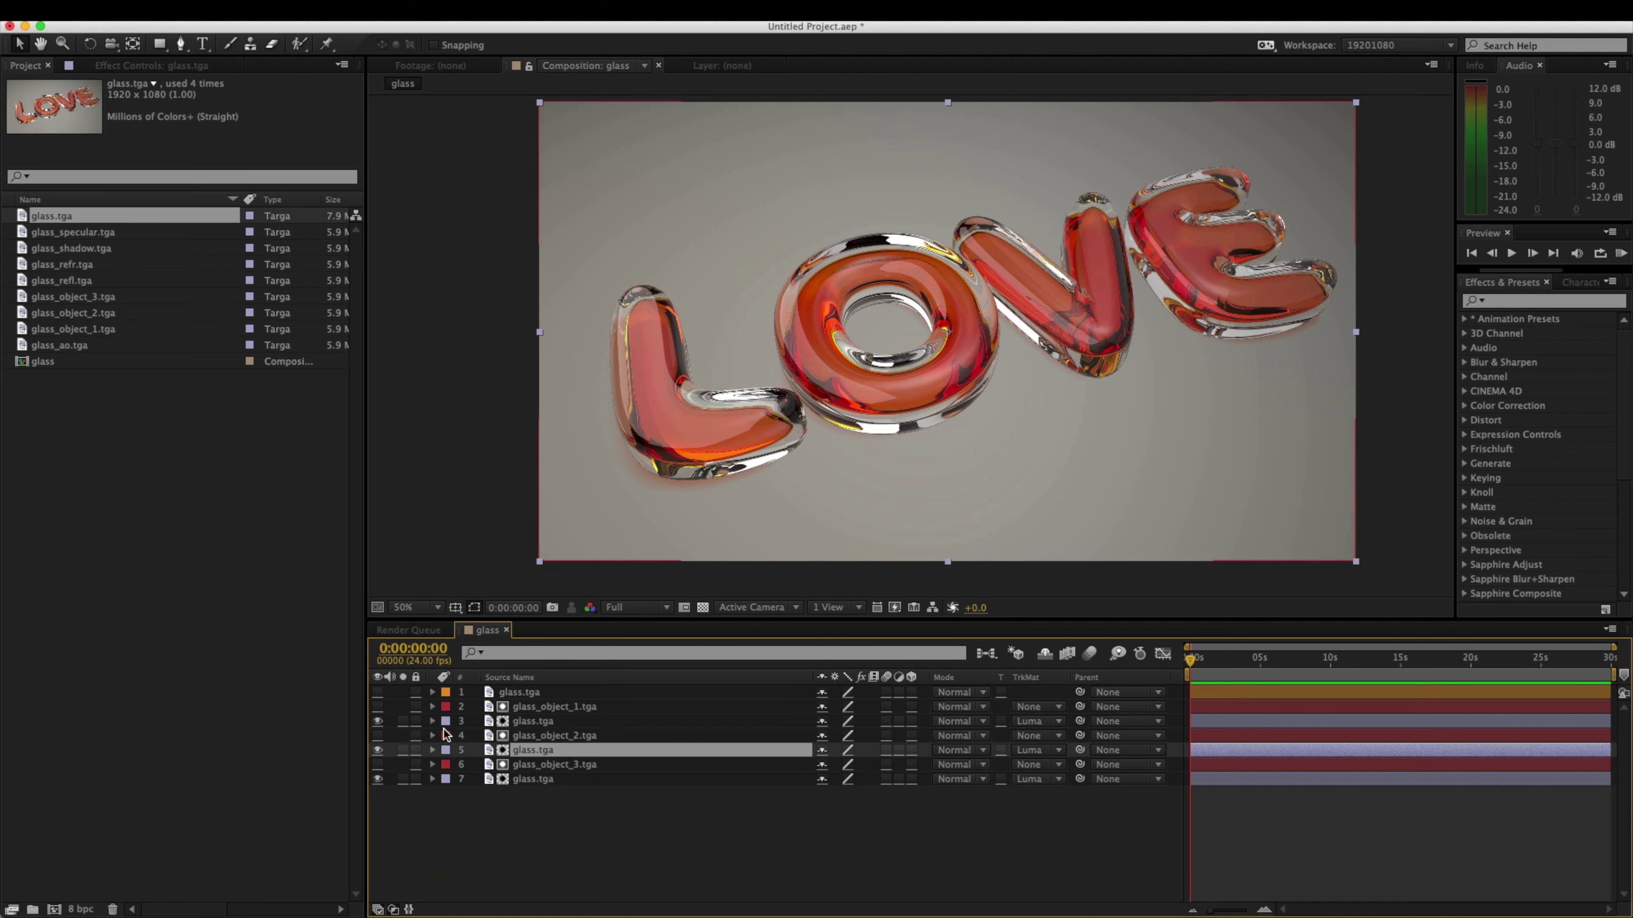
click(379, 721)
click(378, 721)
click(378, 721)
click(379, 721)
click(378, 721)
click(378, 779)
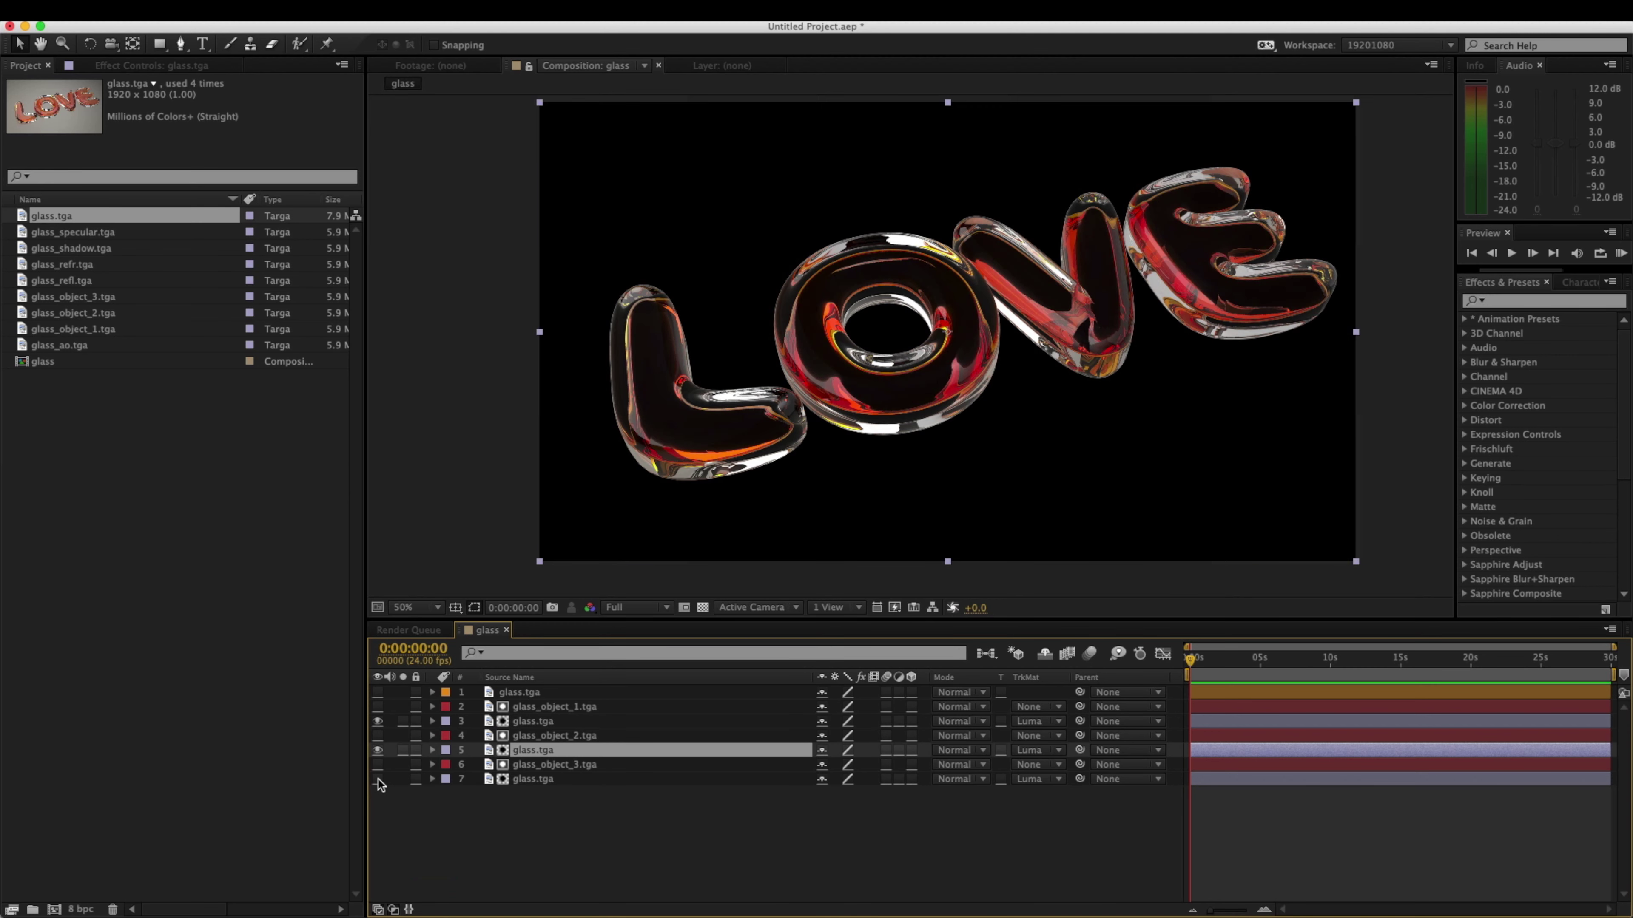
click(379, 779)
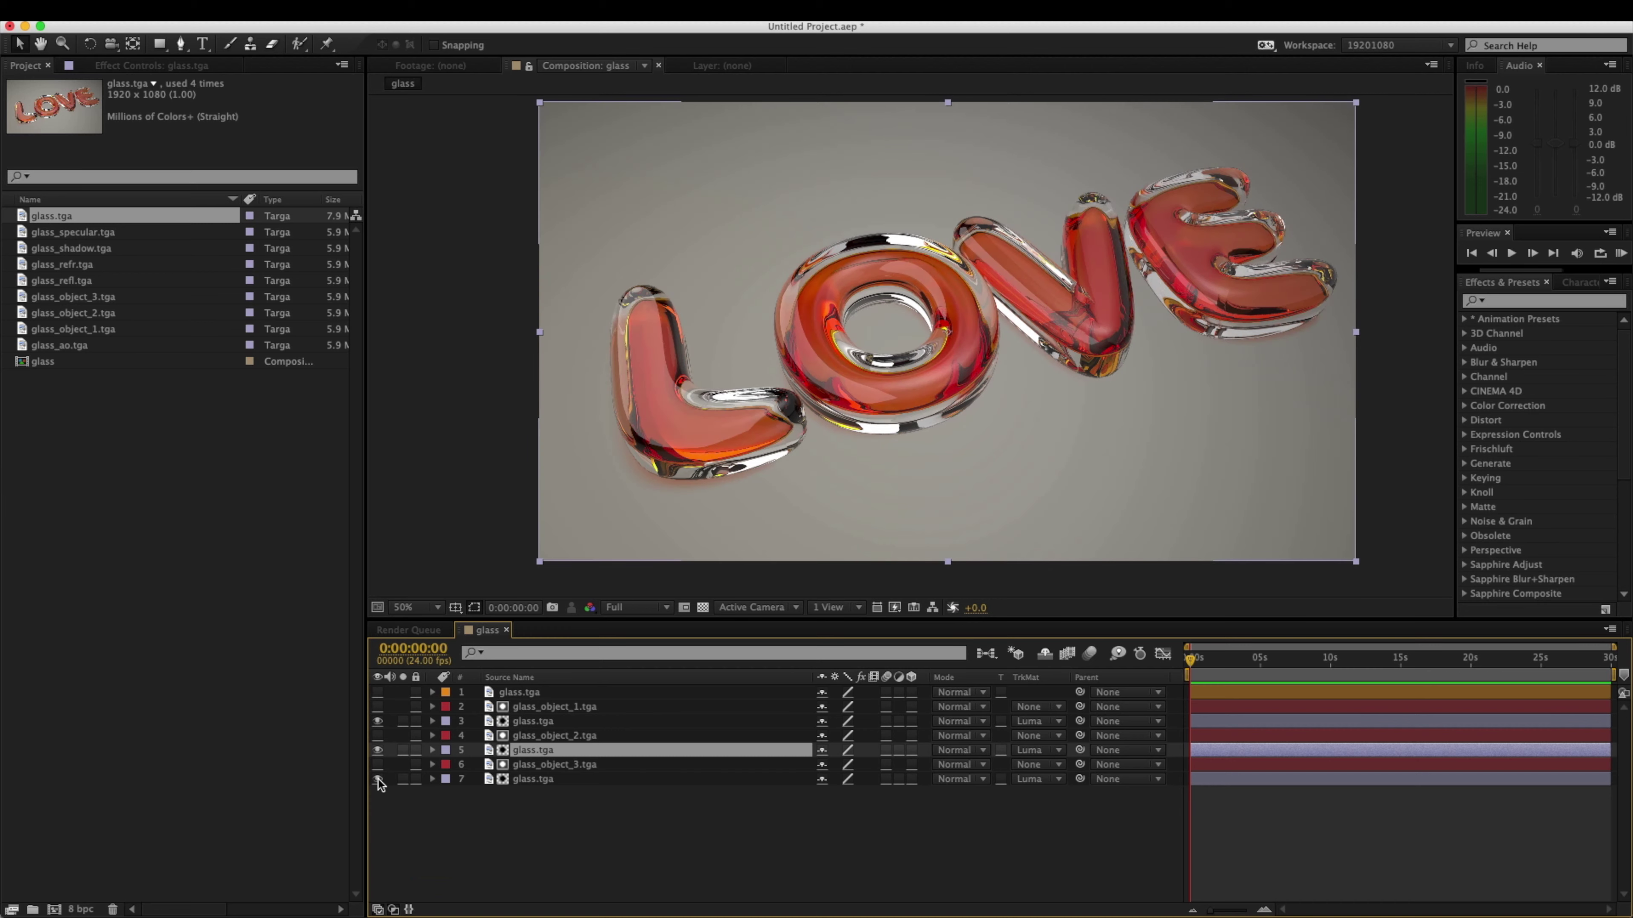
Step: Apply Hue/Saturation to the bottom glass.tga layer and set its Master Hue to +169°
click(559, 779)
click(1504, 301)
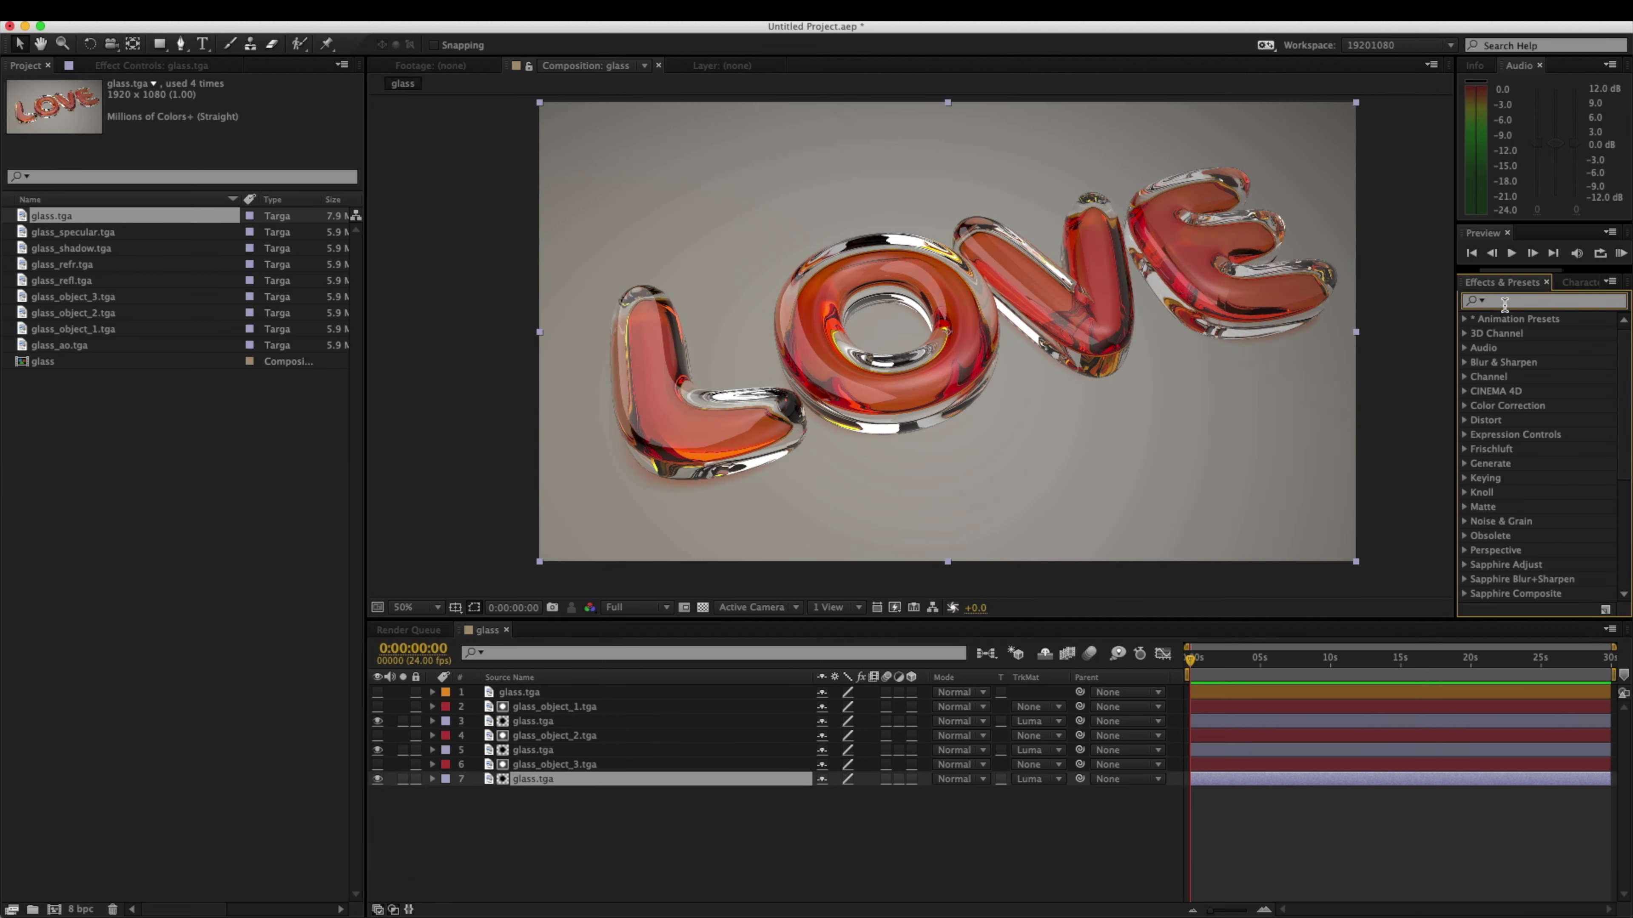
text(ㅗㅕ)
key(BackSpace)
key(BackSpace)
text(hue)
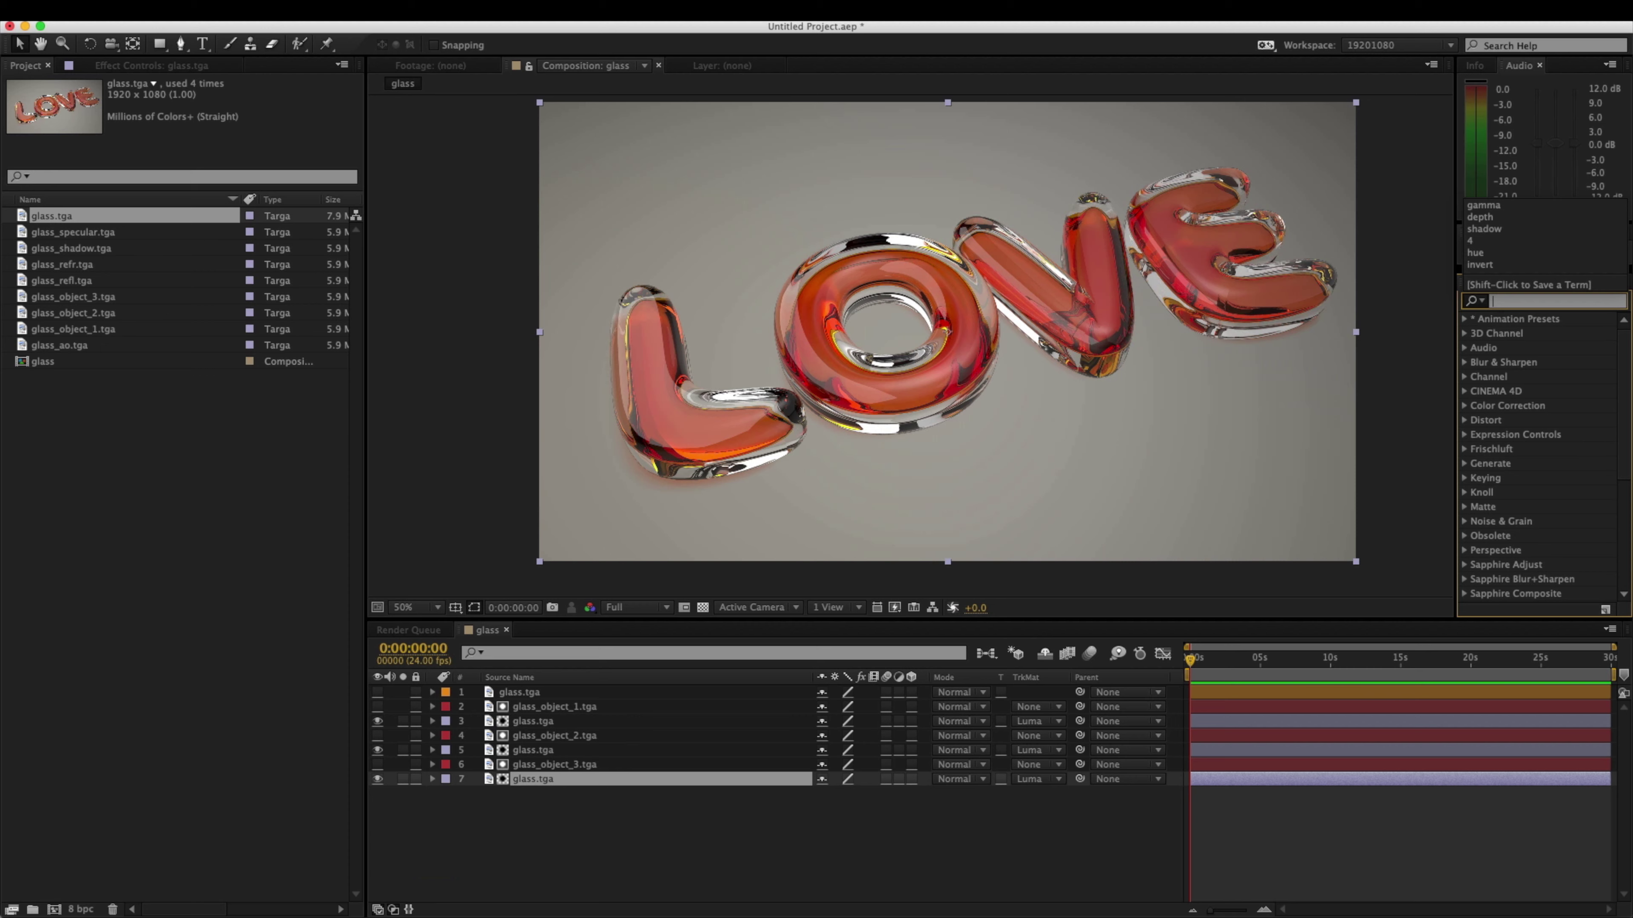
double_click(1549, 391)
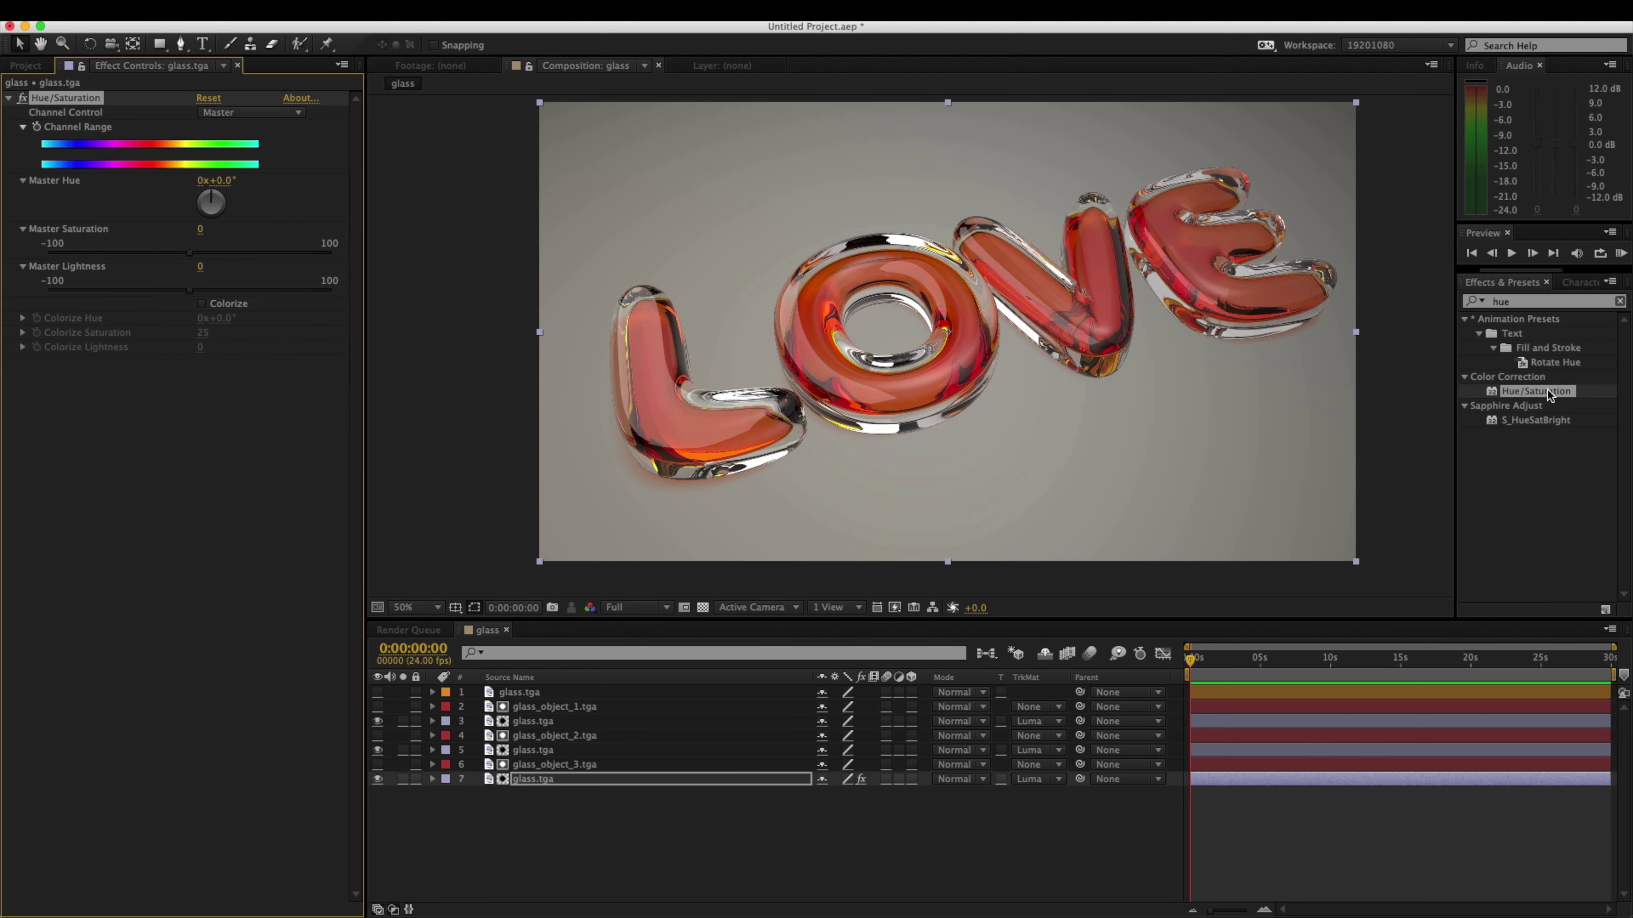
drag(213, 191, 218, 233)
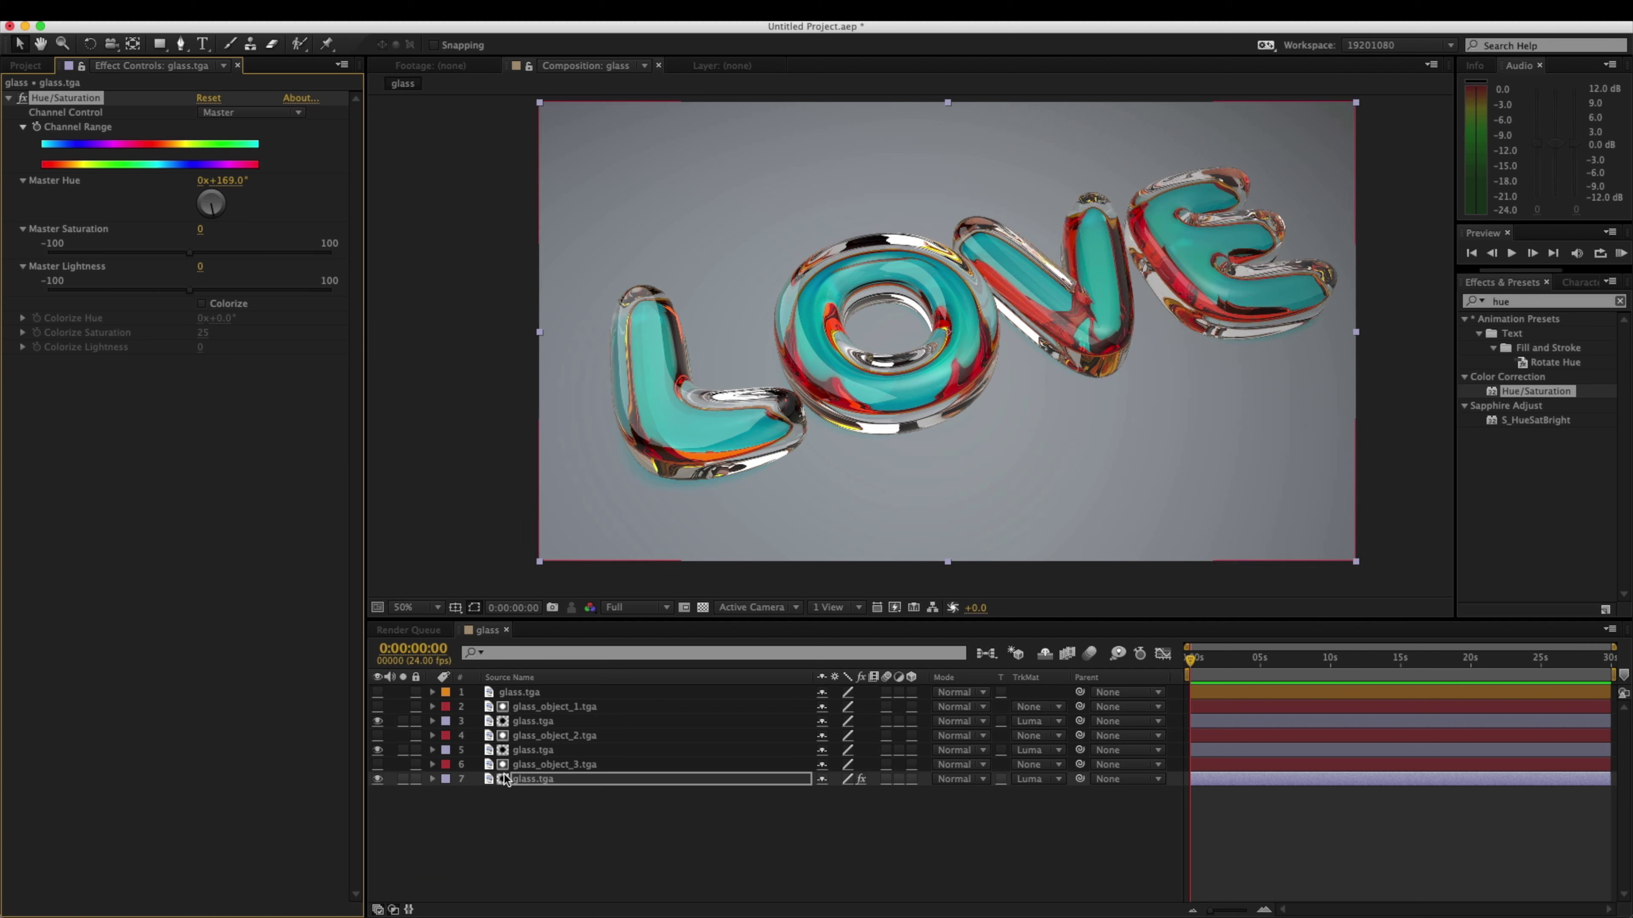
Step: Paste the Hue/Saturation effect onto the other two matted glass.tga layers, undoing the stray paste on glass_object_1.tga
click(532, 750)
key(ctrl+v)
click(550, 708)
key(ctrl+v)
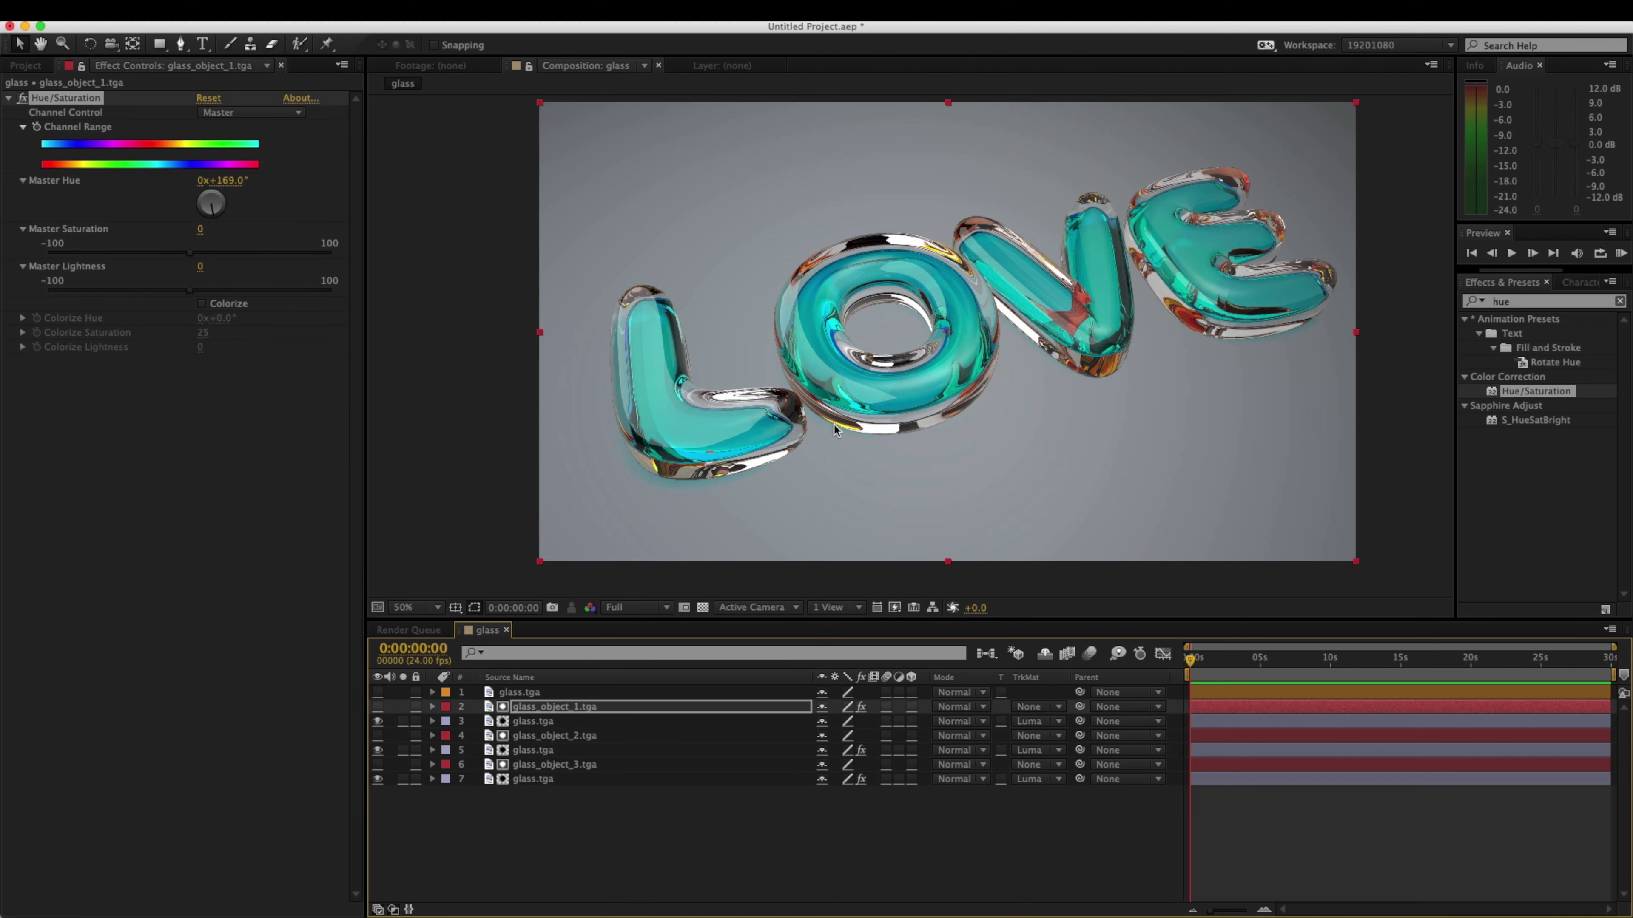
key(super+z)
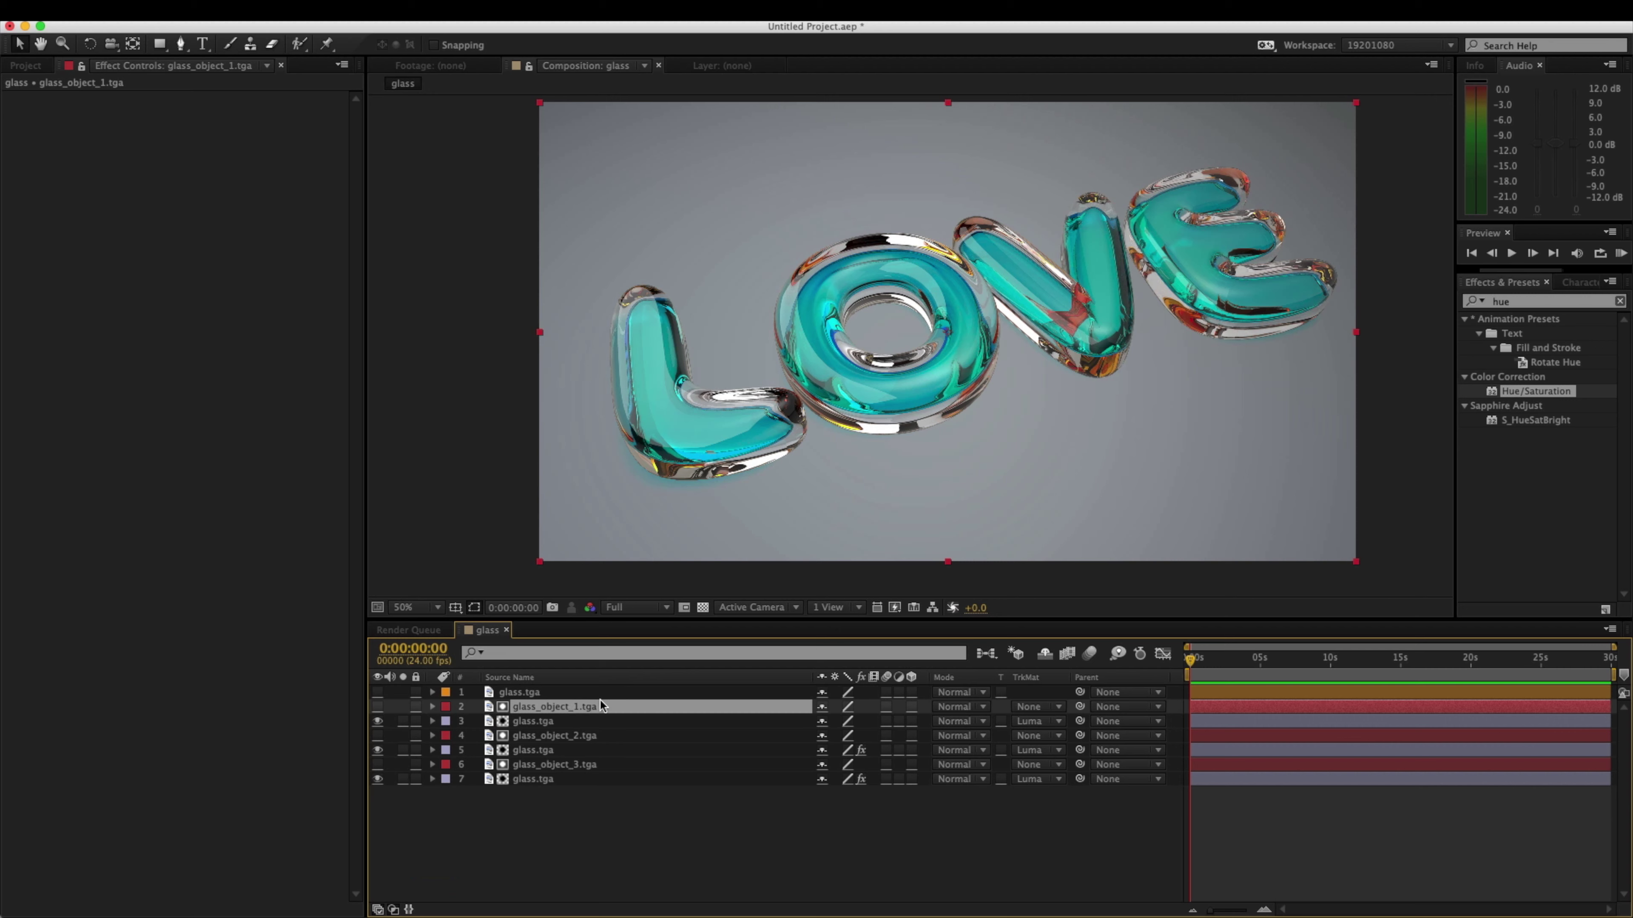
click(532, 722)
click(533, 738)
click(533, 750)
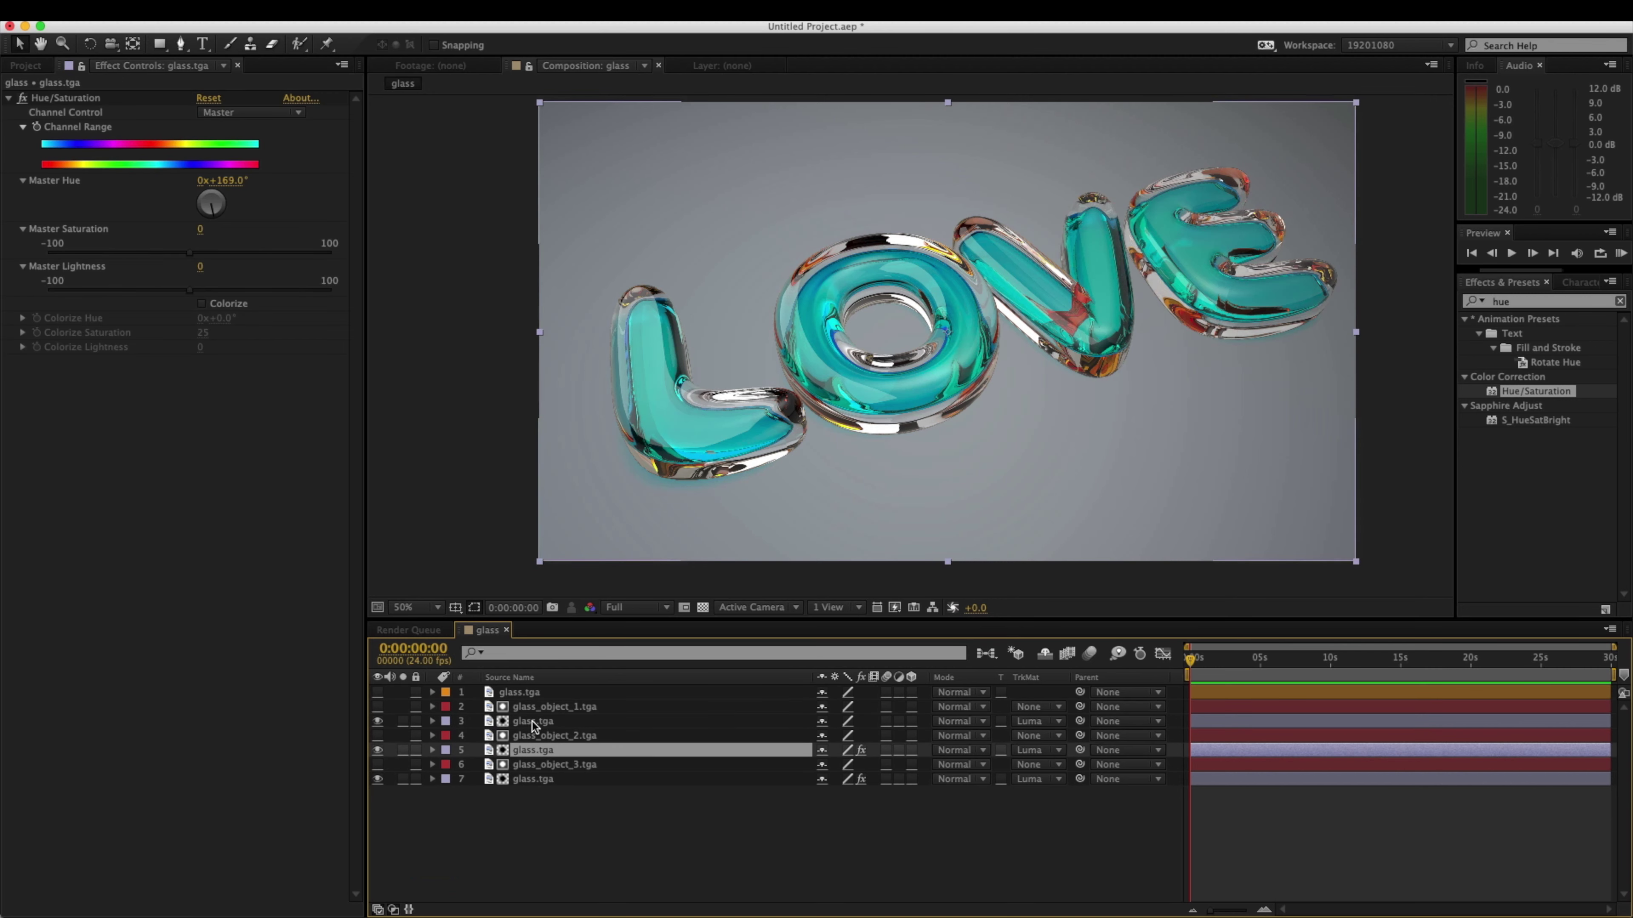
click(531, 723)
key(super+v)
scroll(835, 491, down, 1)
scroll(824, 489, up, 1)
Step: Undo all the Hue/Saturation changes and make the bottom glass.tga layer visible
key(super+z)
key(super+z)
key(super+z)
key(super+z)
key(super+z)
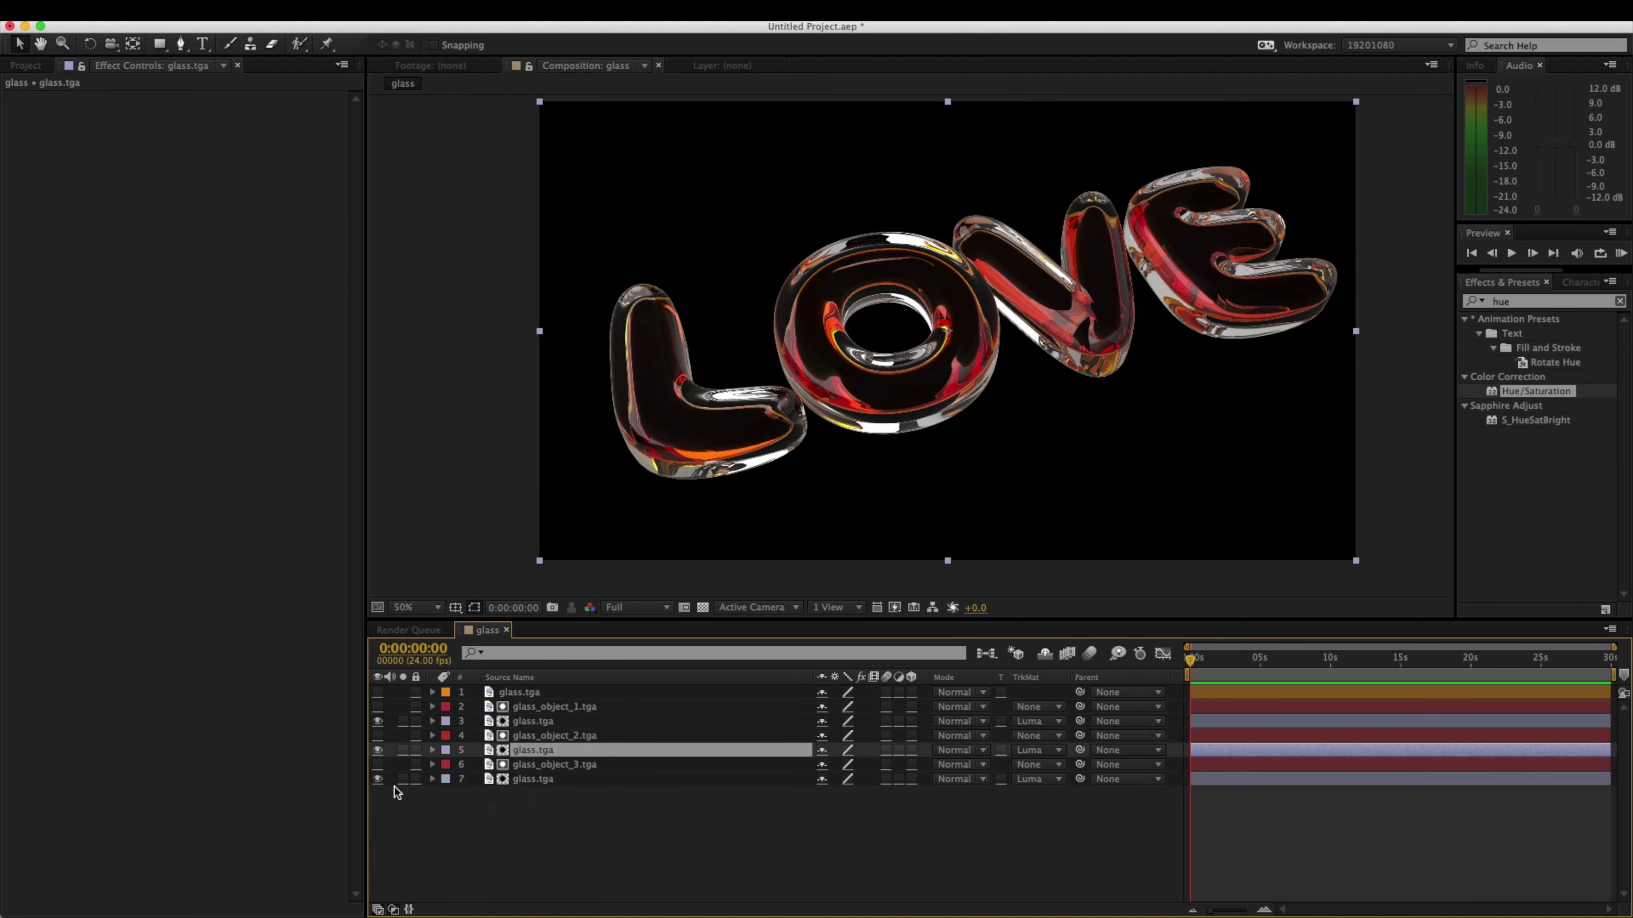
click(378, 779)
Step: Add glass_shadow.tga and glass_ao.tga beneath the top glass.tga layer and give them a yellow label
click(26, 65)
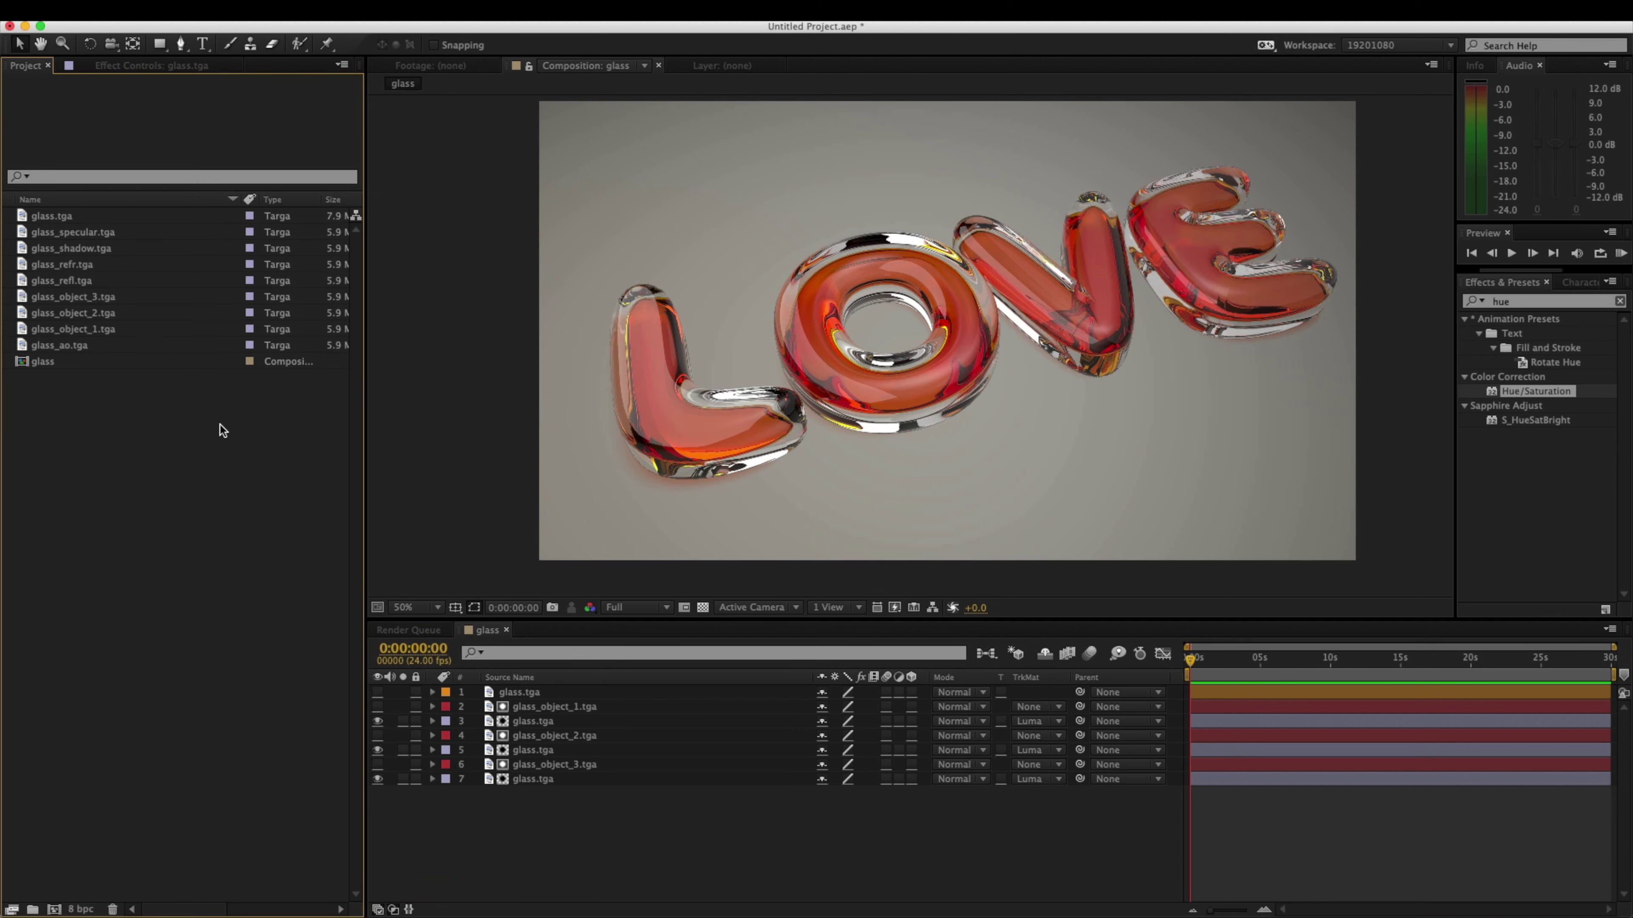
click(97, 251)
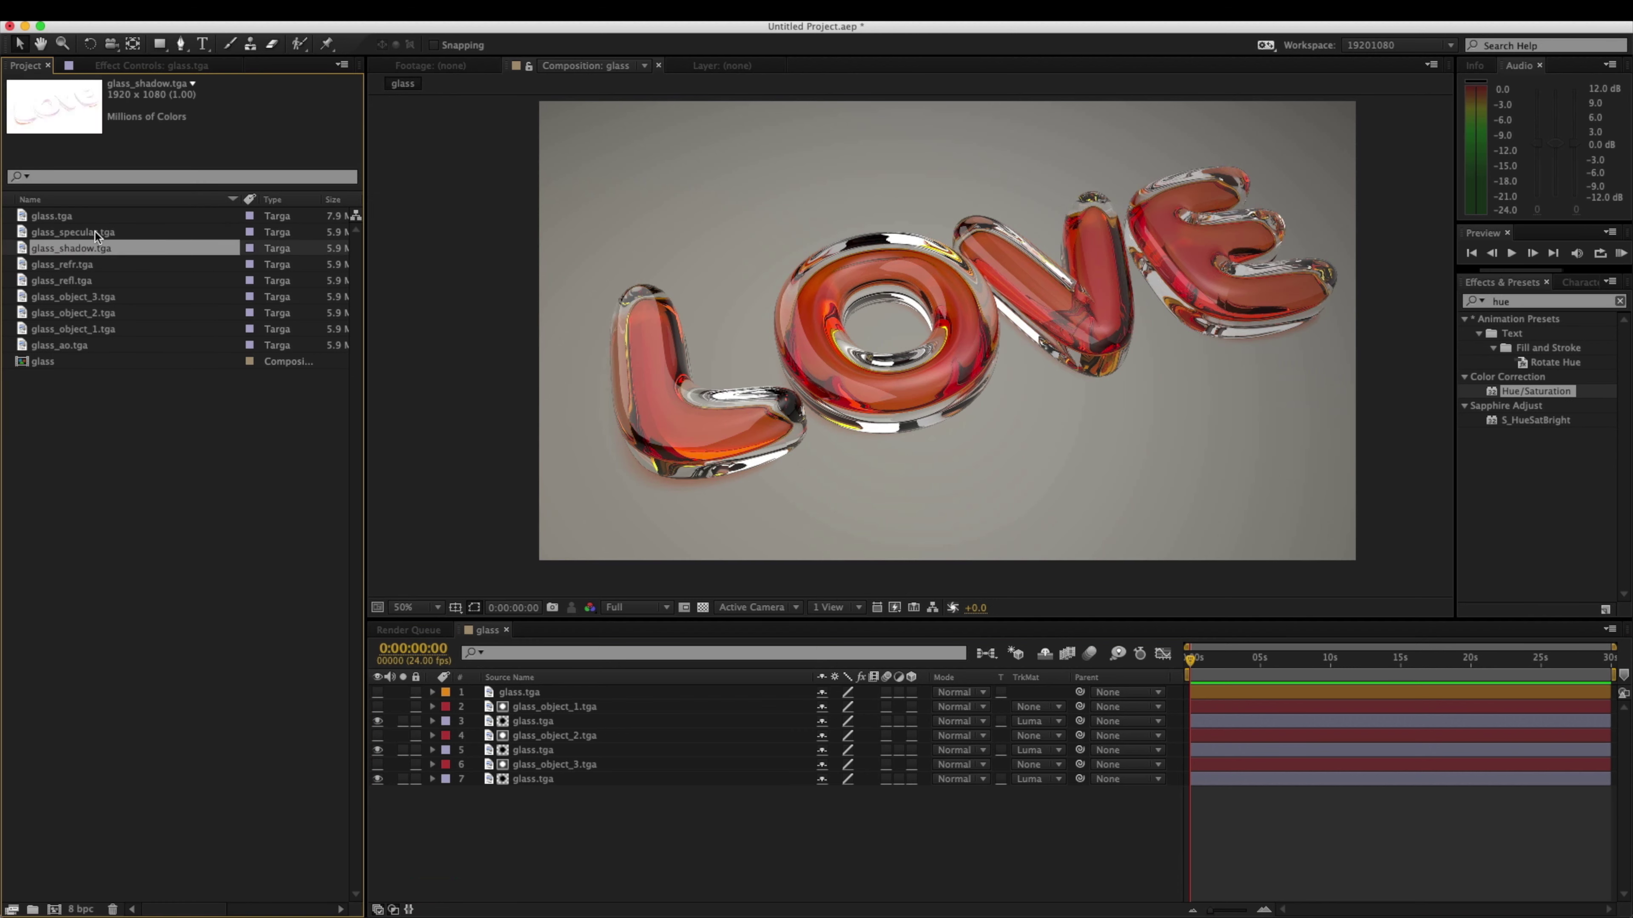
super+click(96, 348)
drag(96, 347, 499, 698)
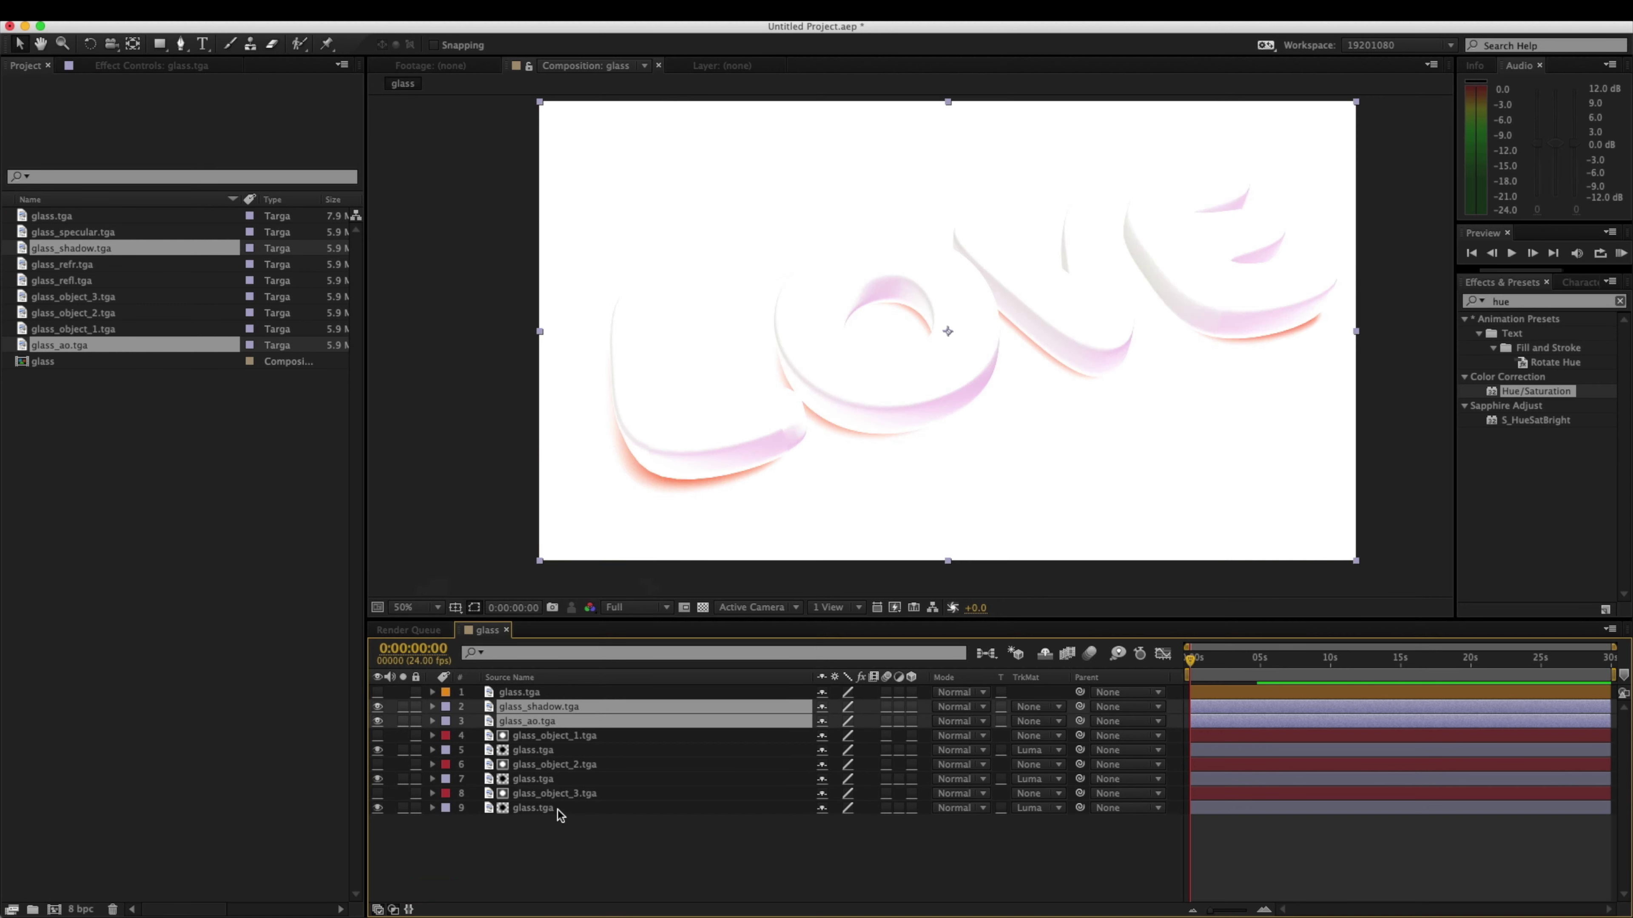
click(450, 723)
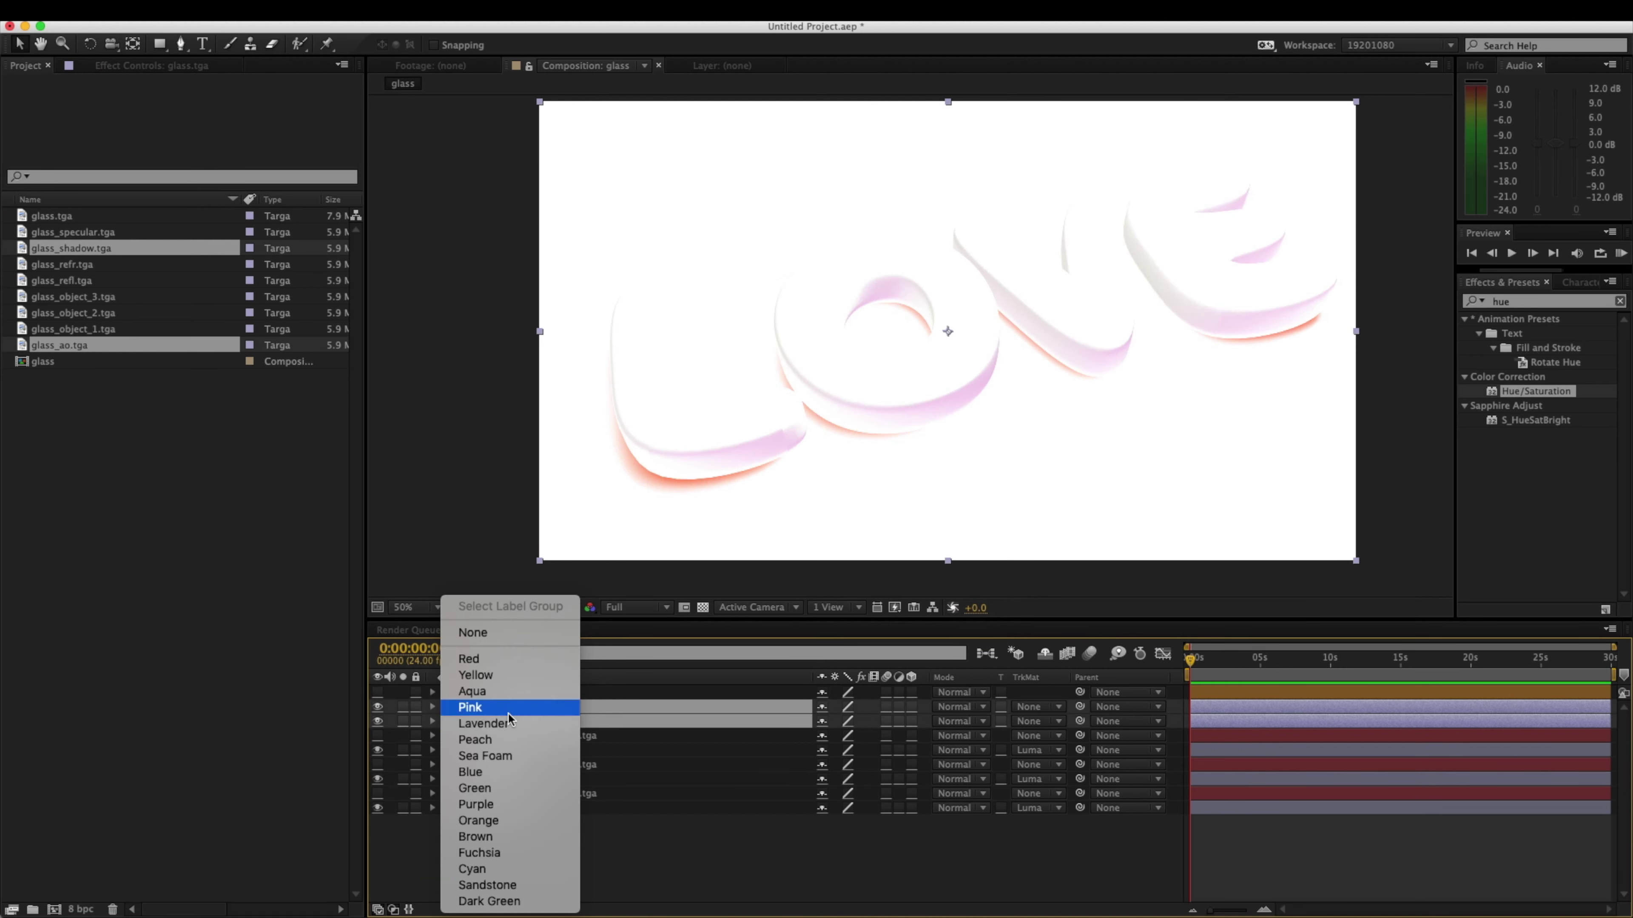
click(514, 686)
click(627, 861)
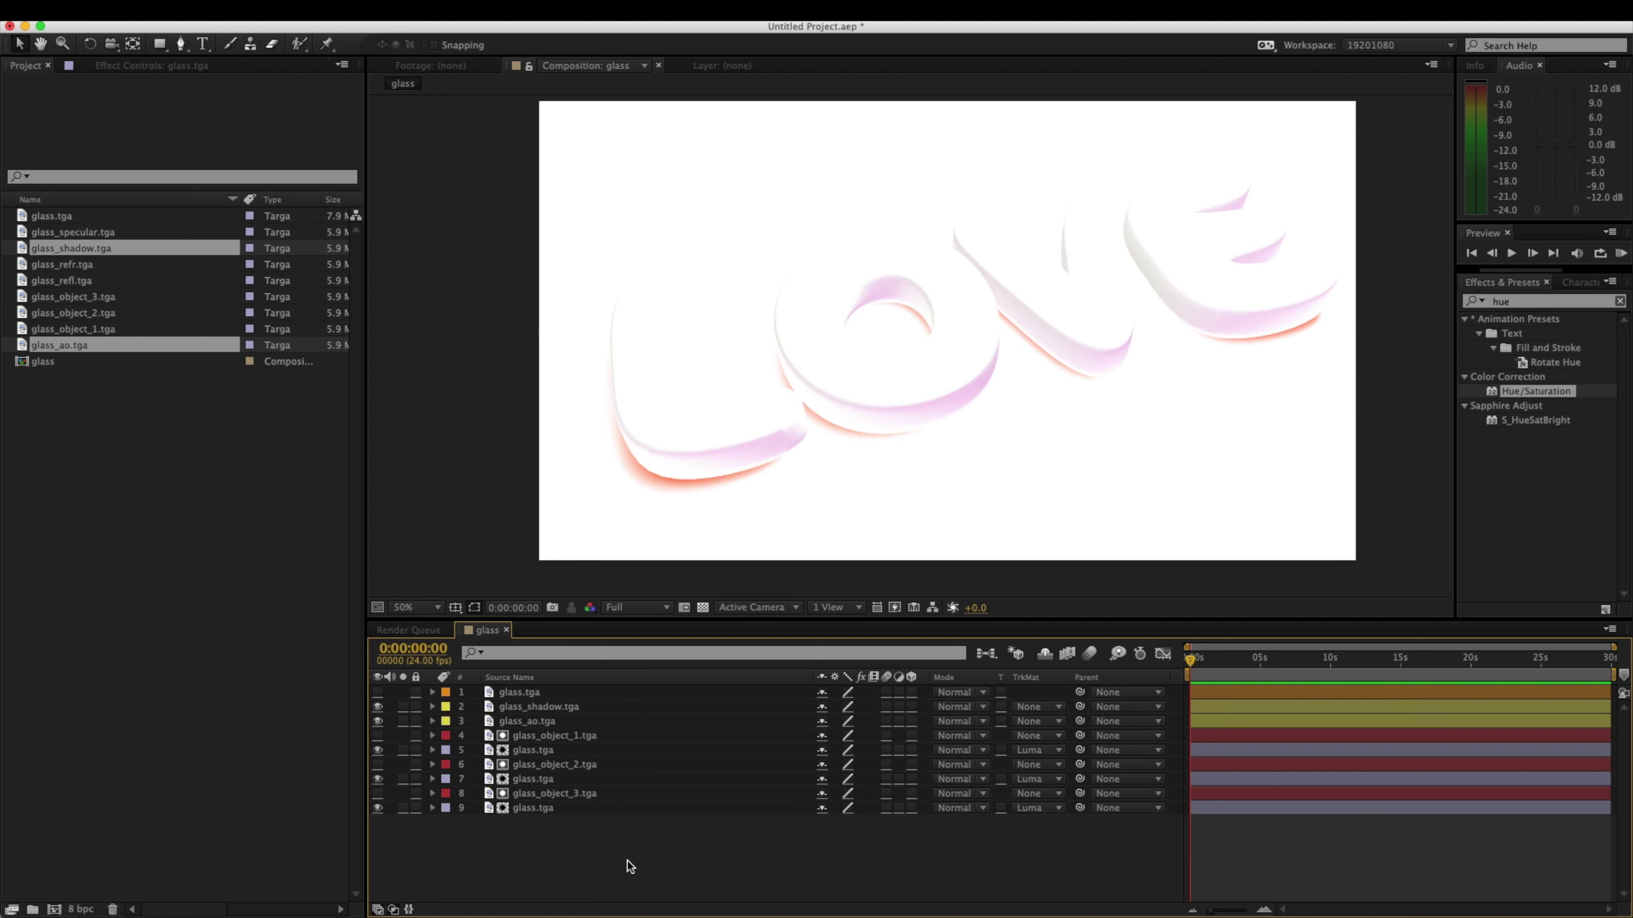
Step: Hide the glass_shadow.tga layer and set the glass_ao.tga layer's blending mode to Multiply
click(562, 720)
click(377, 706)
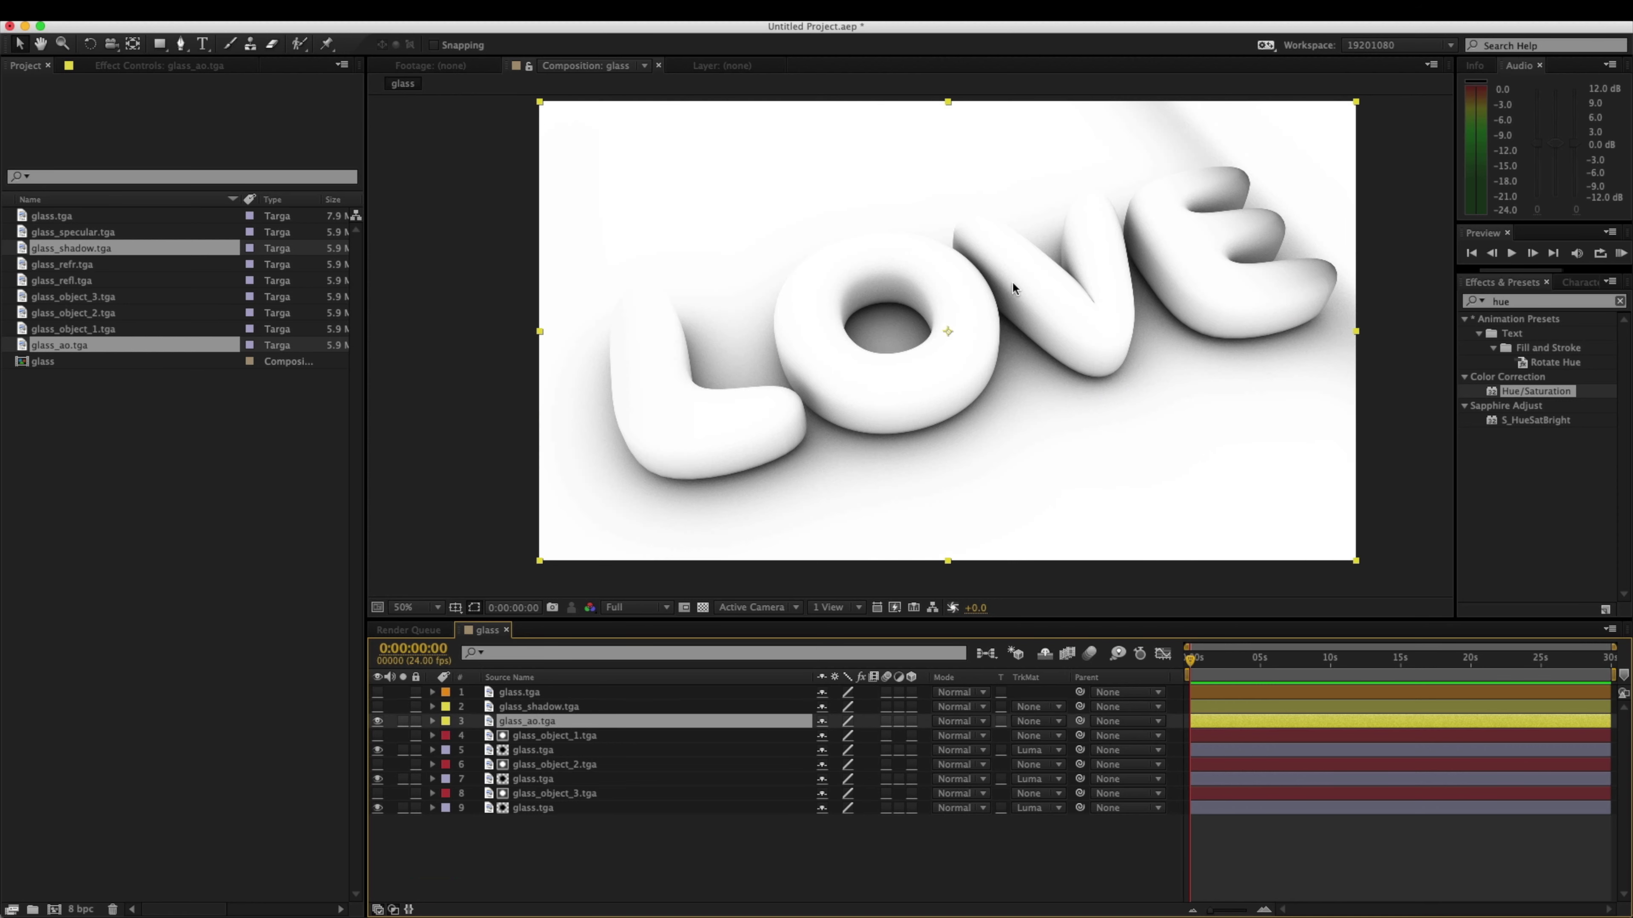
click(704, 605)
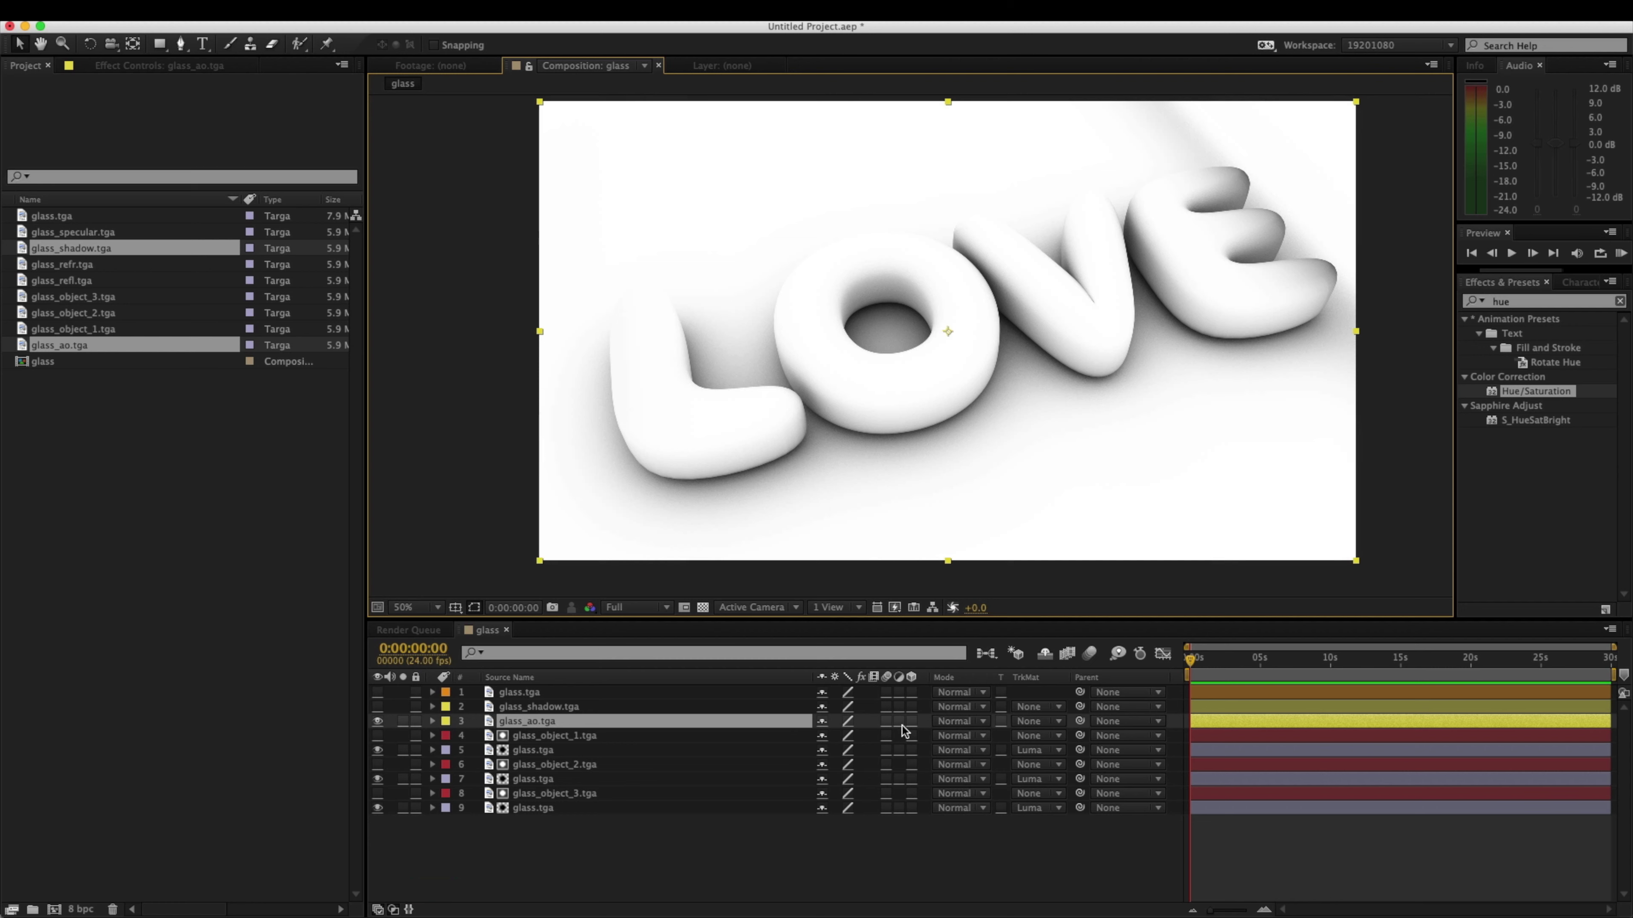
click(954, 722)
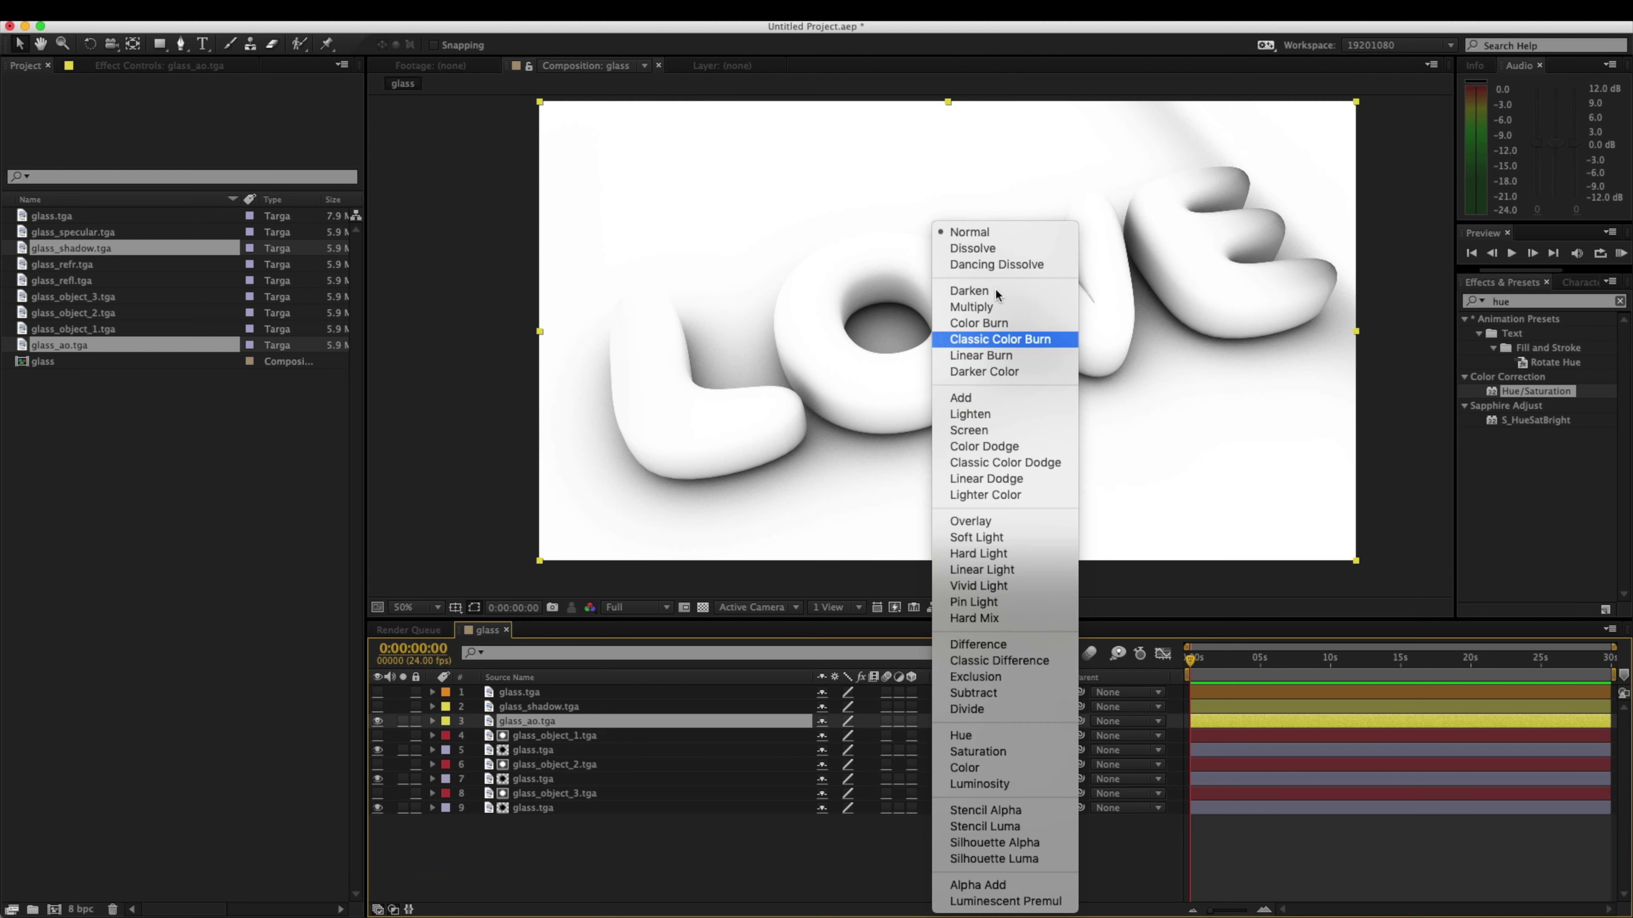
click(1002, 308)
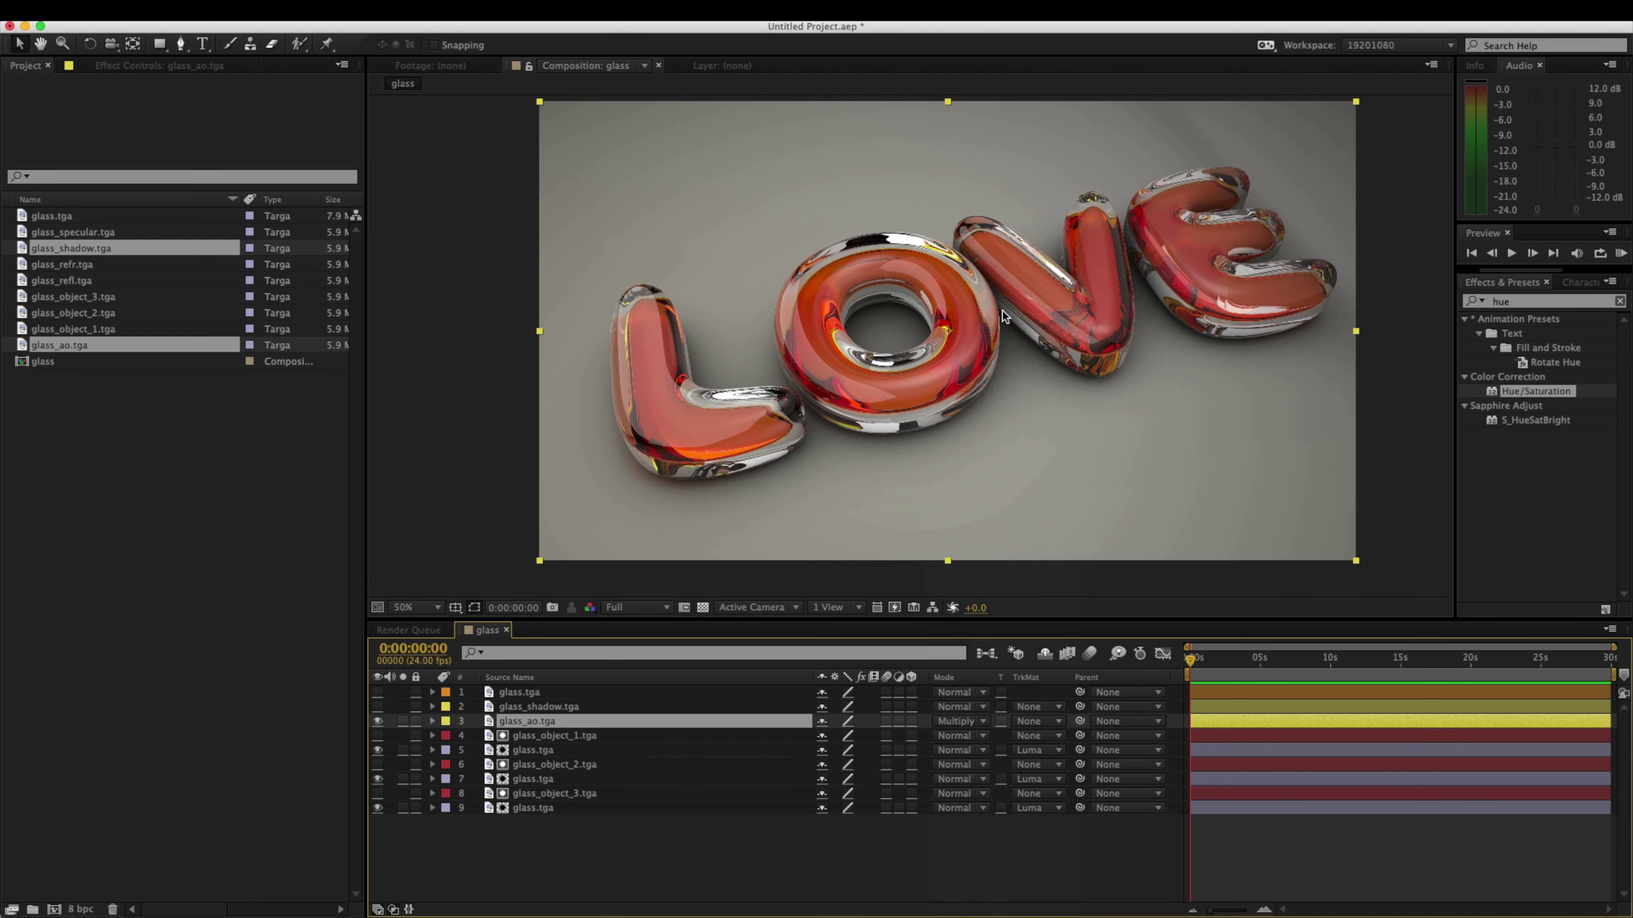
Step: Toggle the glass_ao.tga layer on and off to compare the image with and without ambient occlusion
click(377, 721)
click(378, 722)
click(377, 722)
click(377, 722)
click(377, 722)
click(377, 723)
click(377, 723)
click(377, 722)
click(377, 723)
click(377, 722)
click(378, 722)
click(377, 722)
click(378, 723)
click(377, 722)
click(377, 722)
Step: Apply Levels to the glass_ao.tga layer with Input White 220 and Gamma 1.57
click(1550, 302)
text(level)
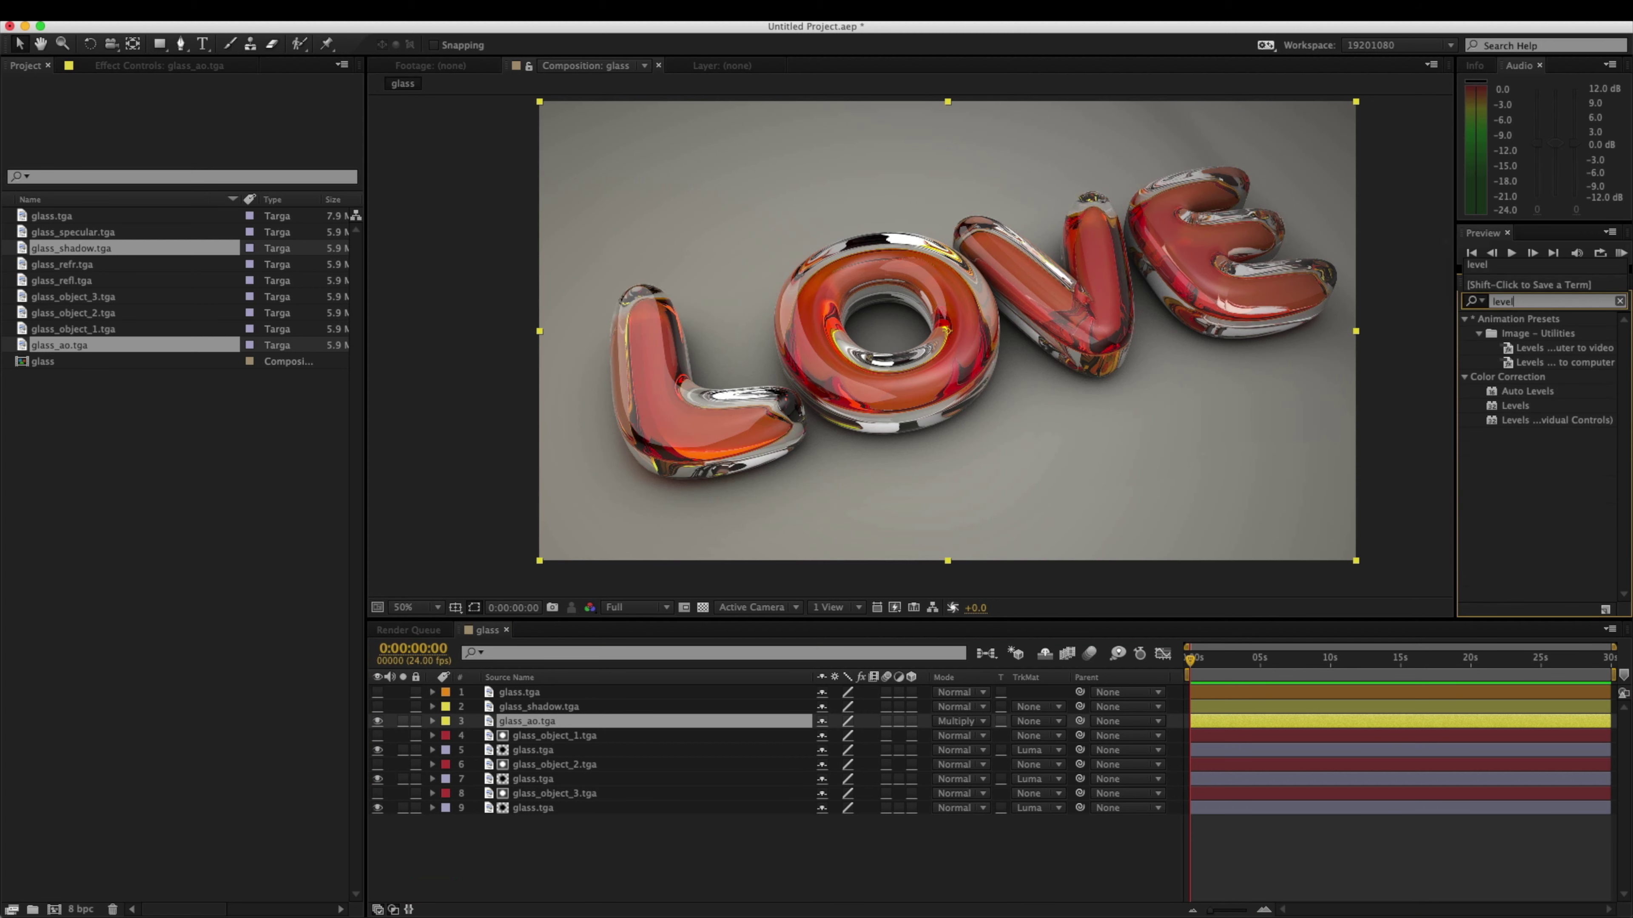
double_click(1515, 406)
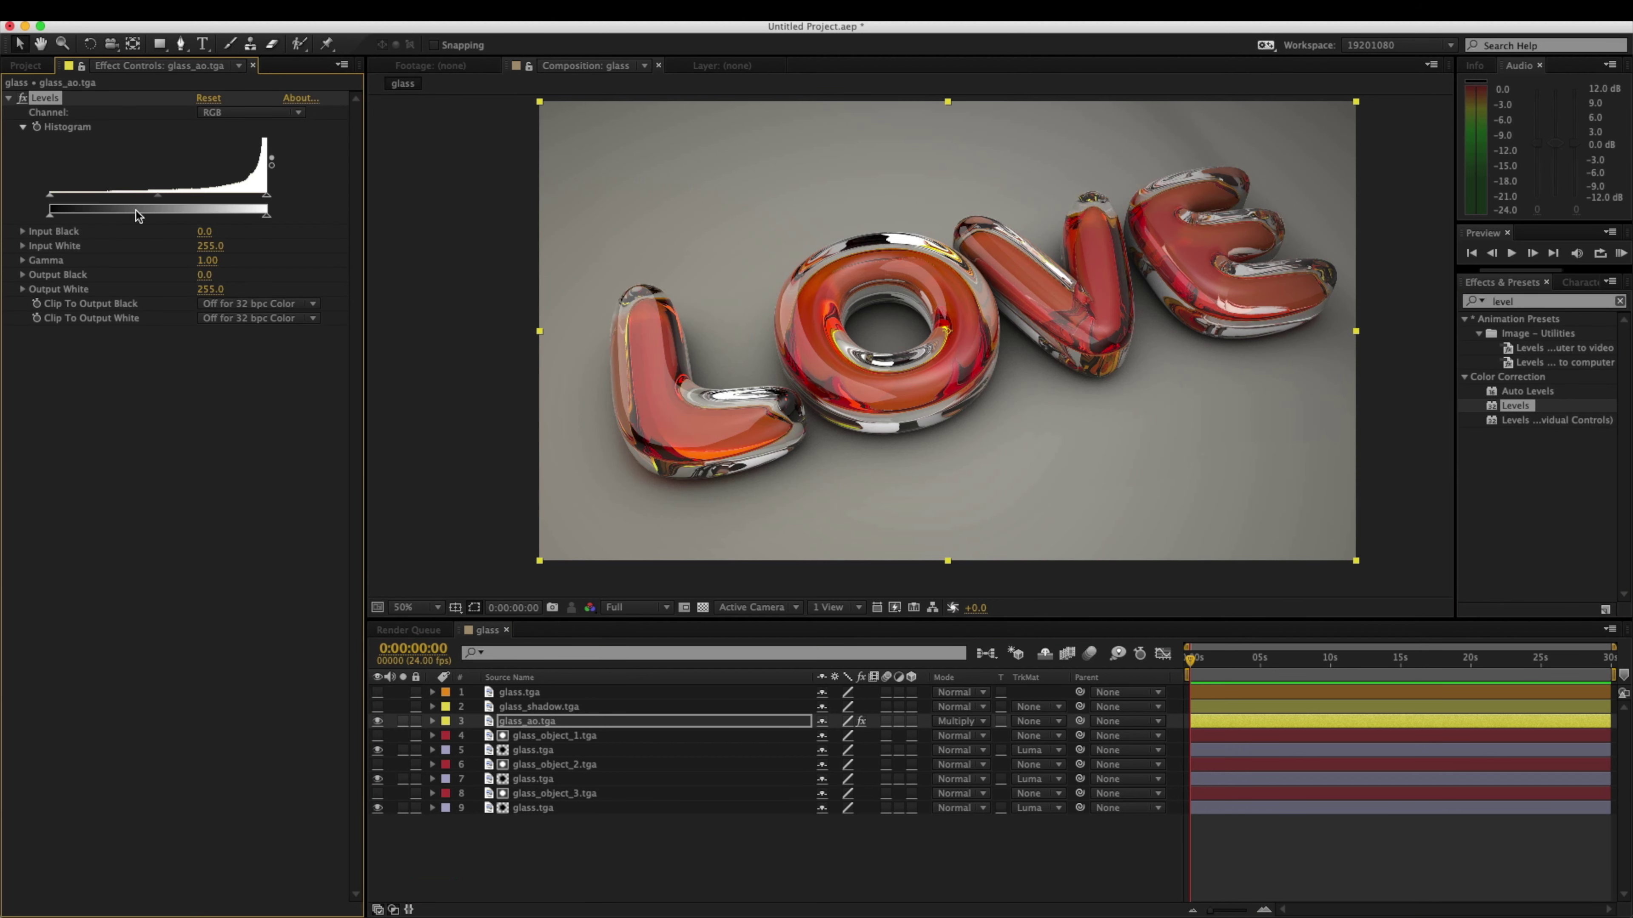
drag(262, 209, 114, 202)
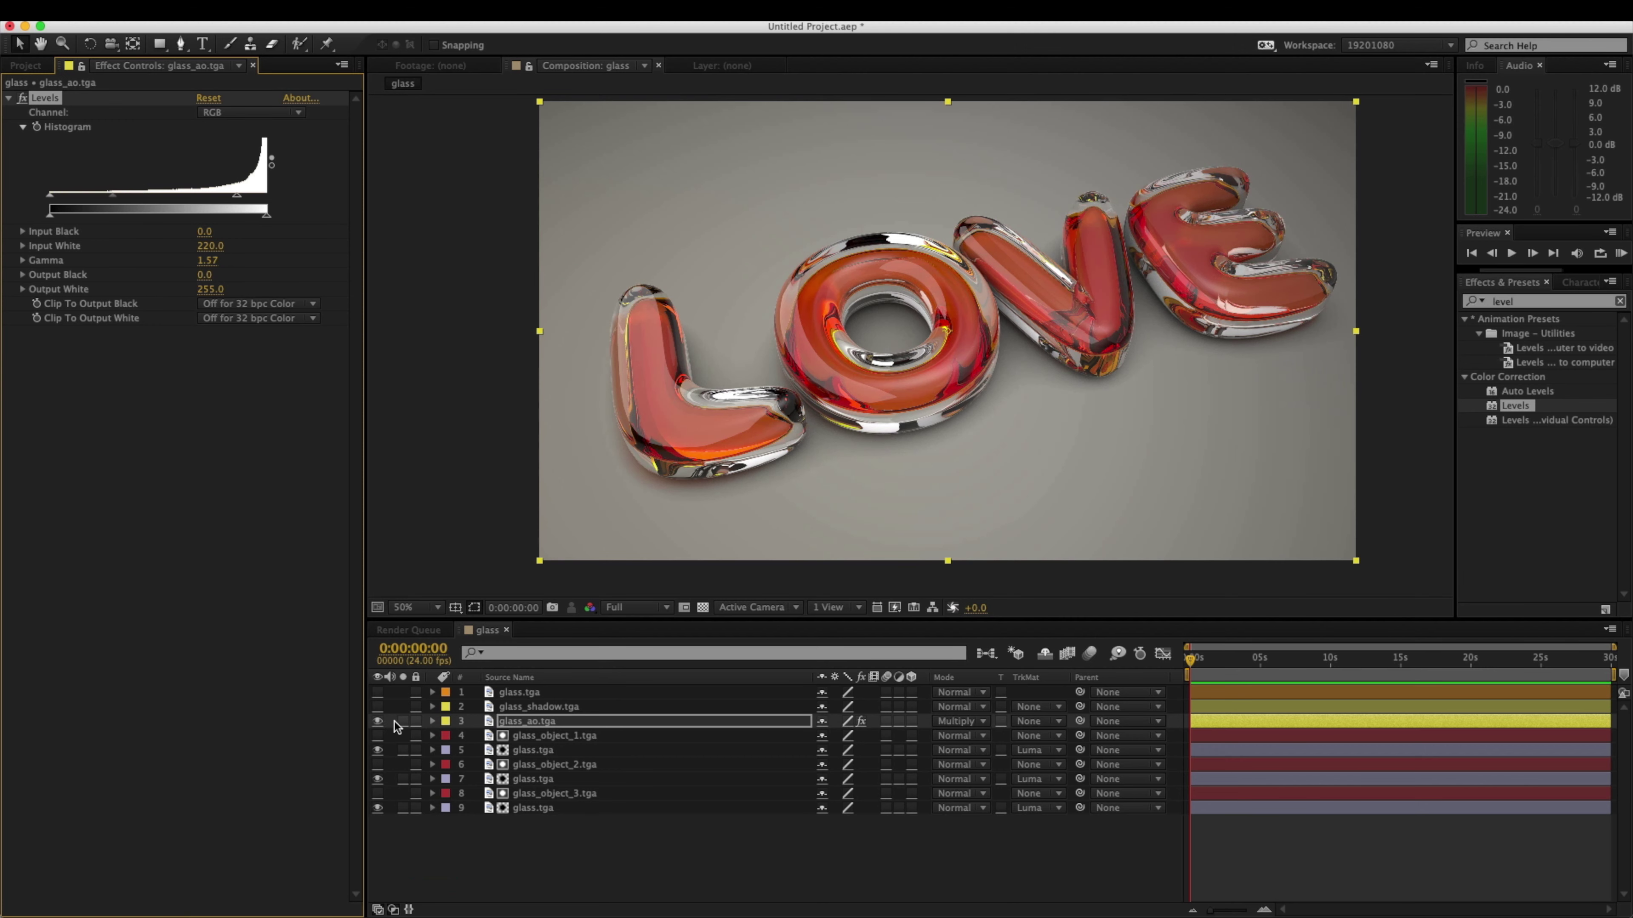
Step: Show the glass_shadow.tga layer and set its blending mode to Multiply
click(378, 706)
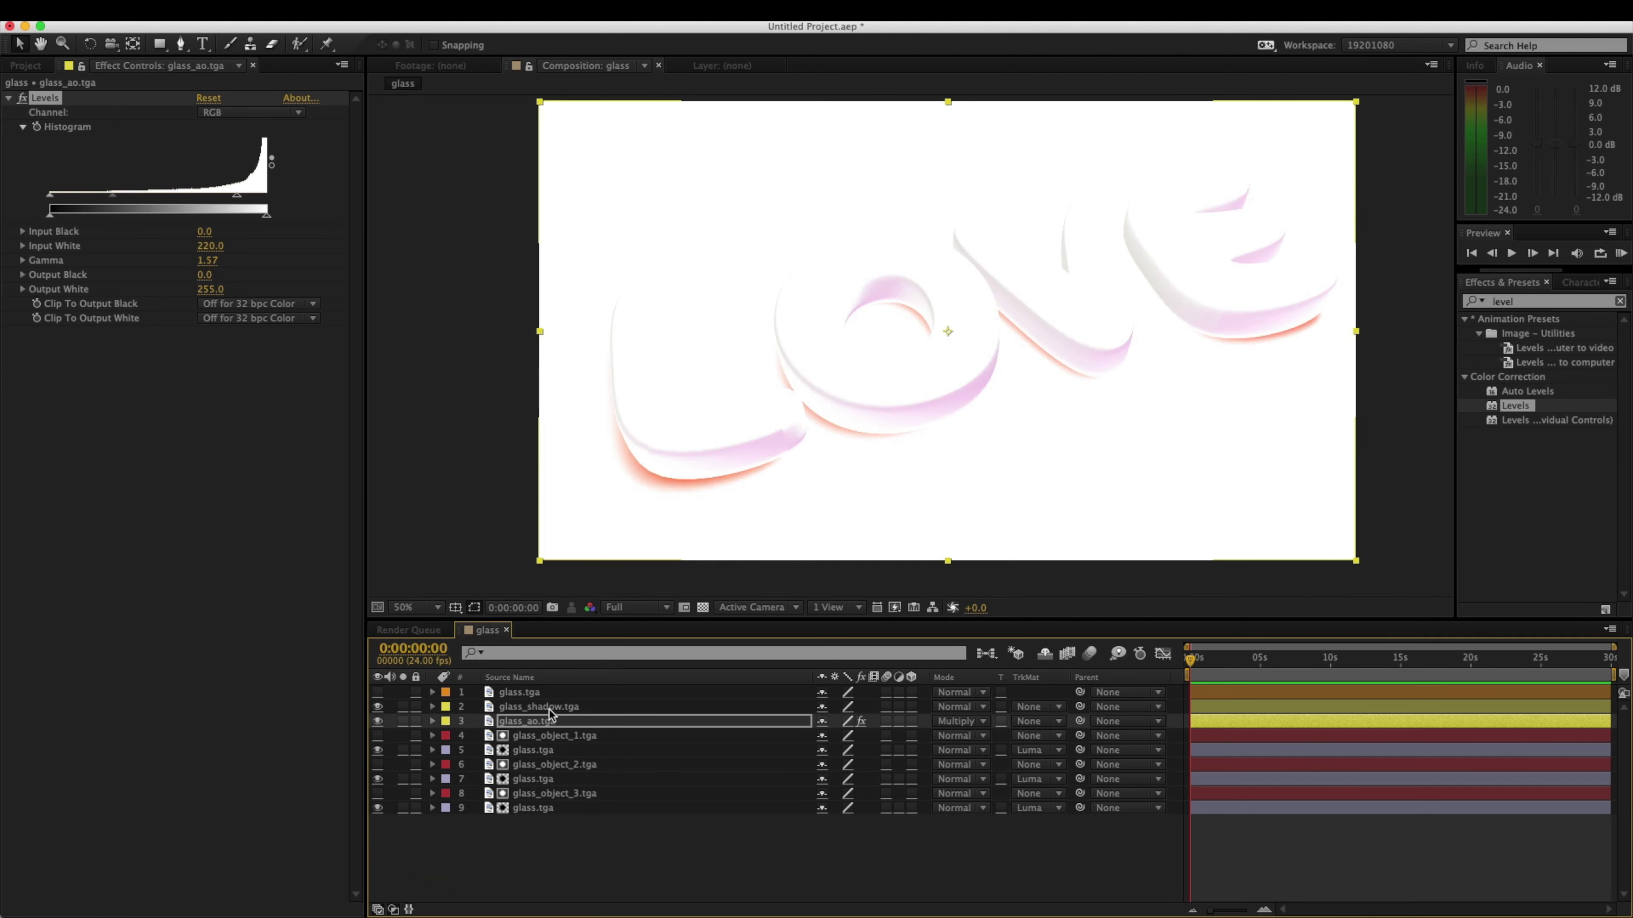
click(538, 706)
click(960, 706)
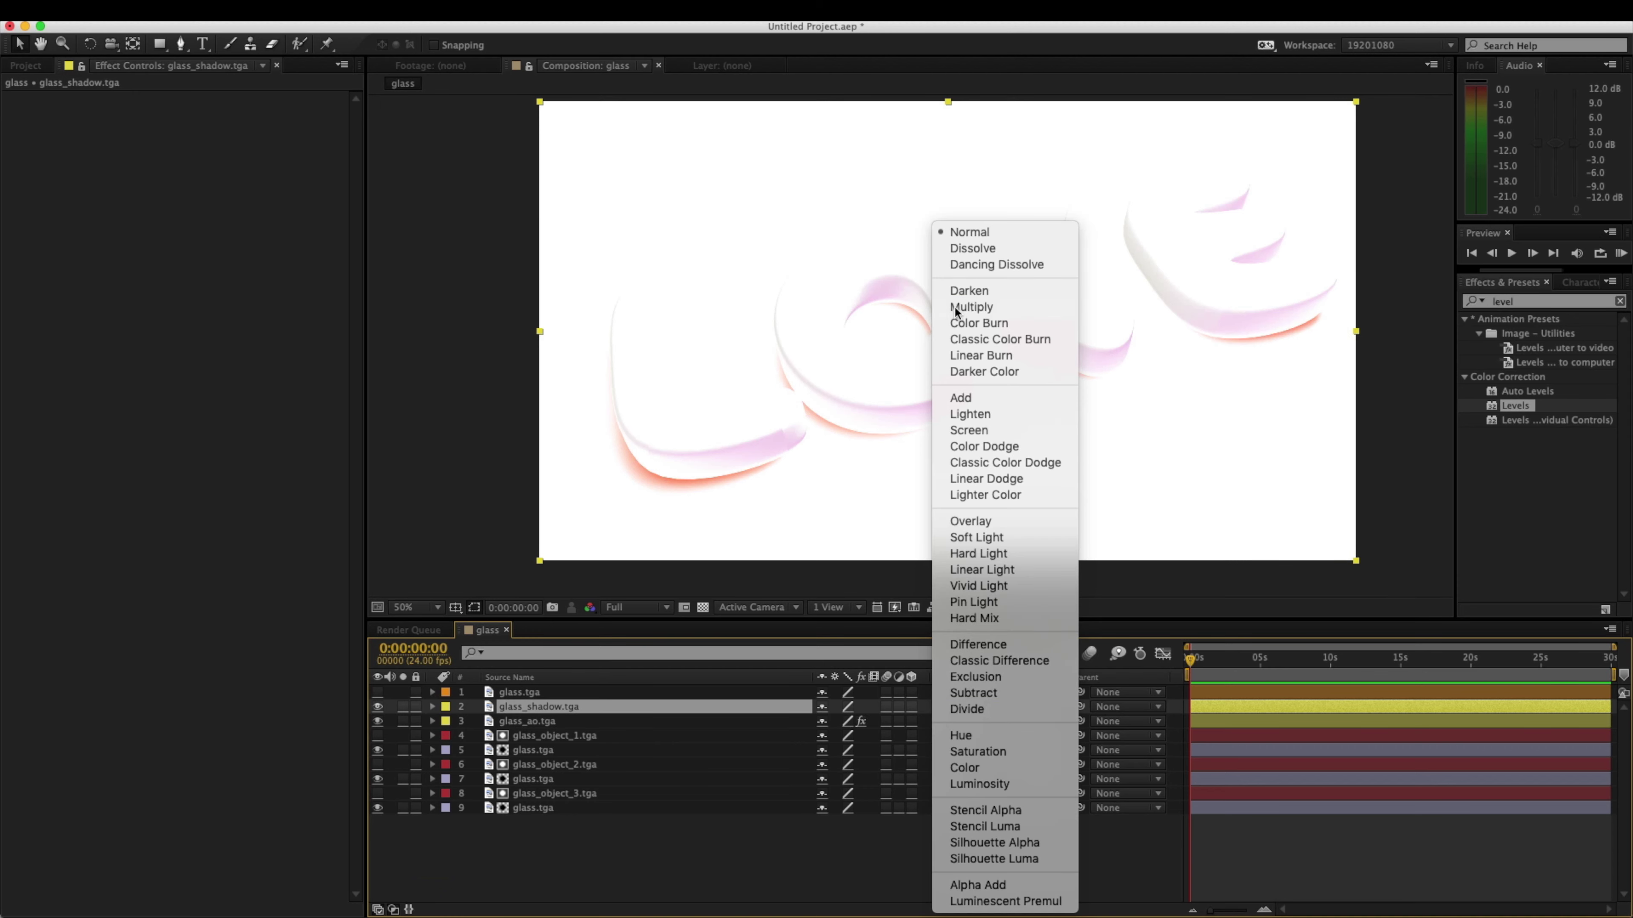
click(971, 307)
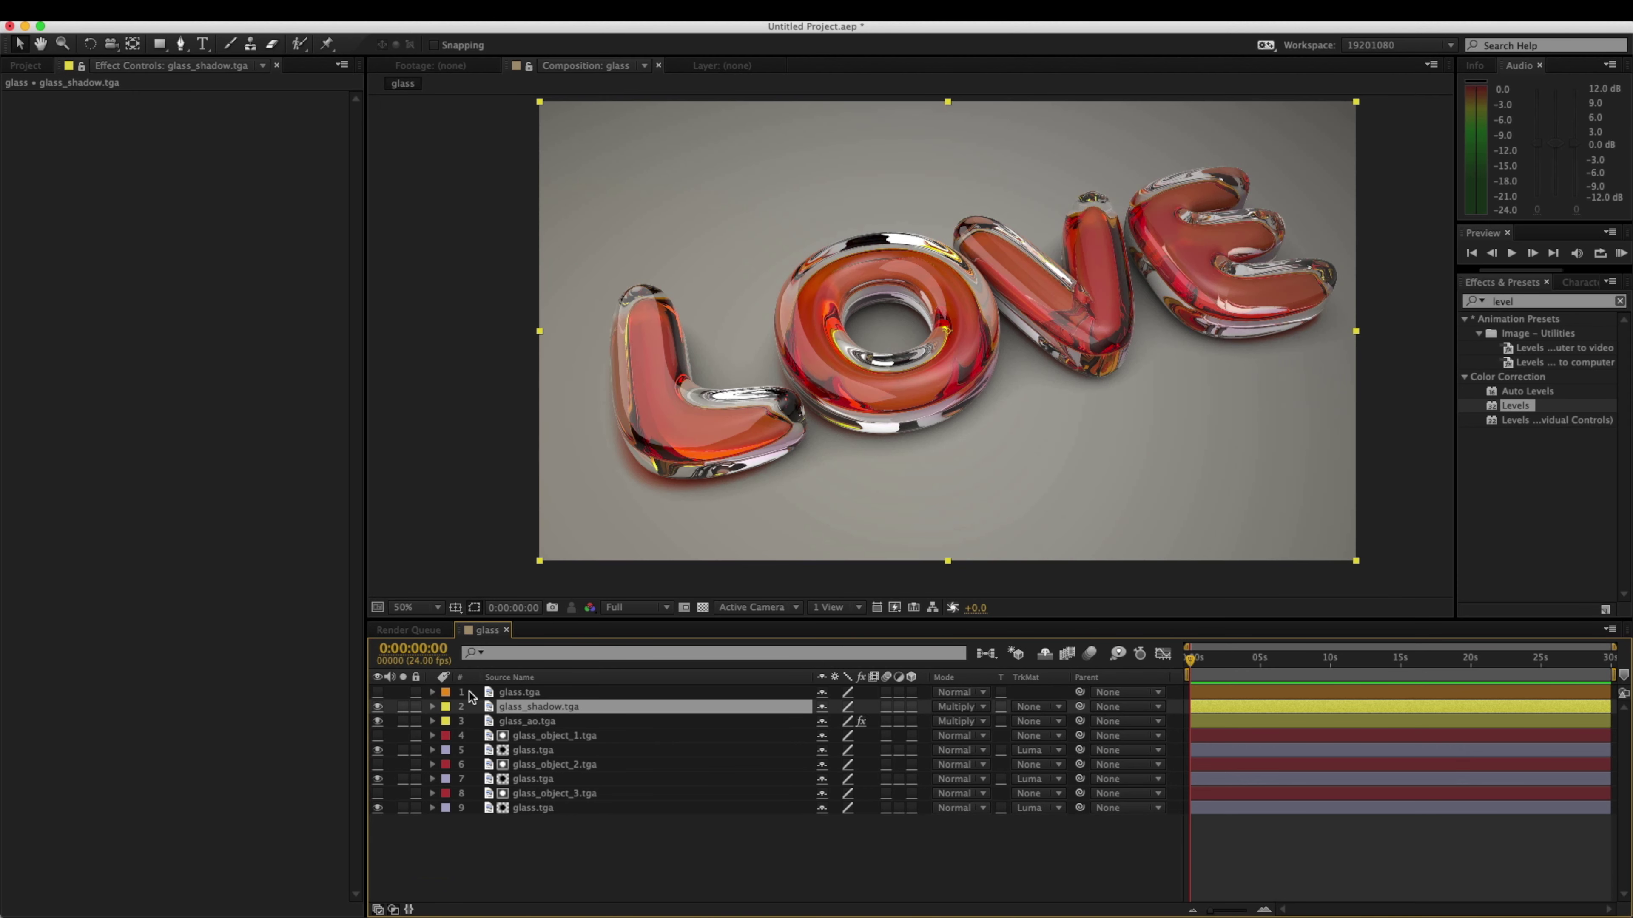
Step: Apply Hue/Saturation to the glass_ao.tga layer with Colorize enabled, hue 24°, saturation 30 and lightness 12
click(526, 721)
click(1529, 301)
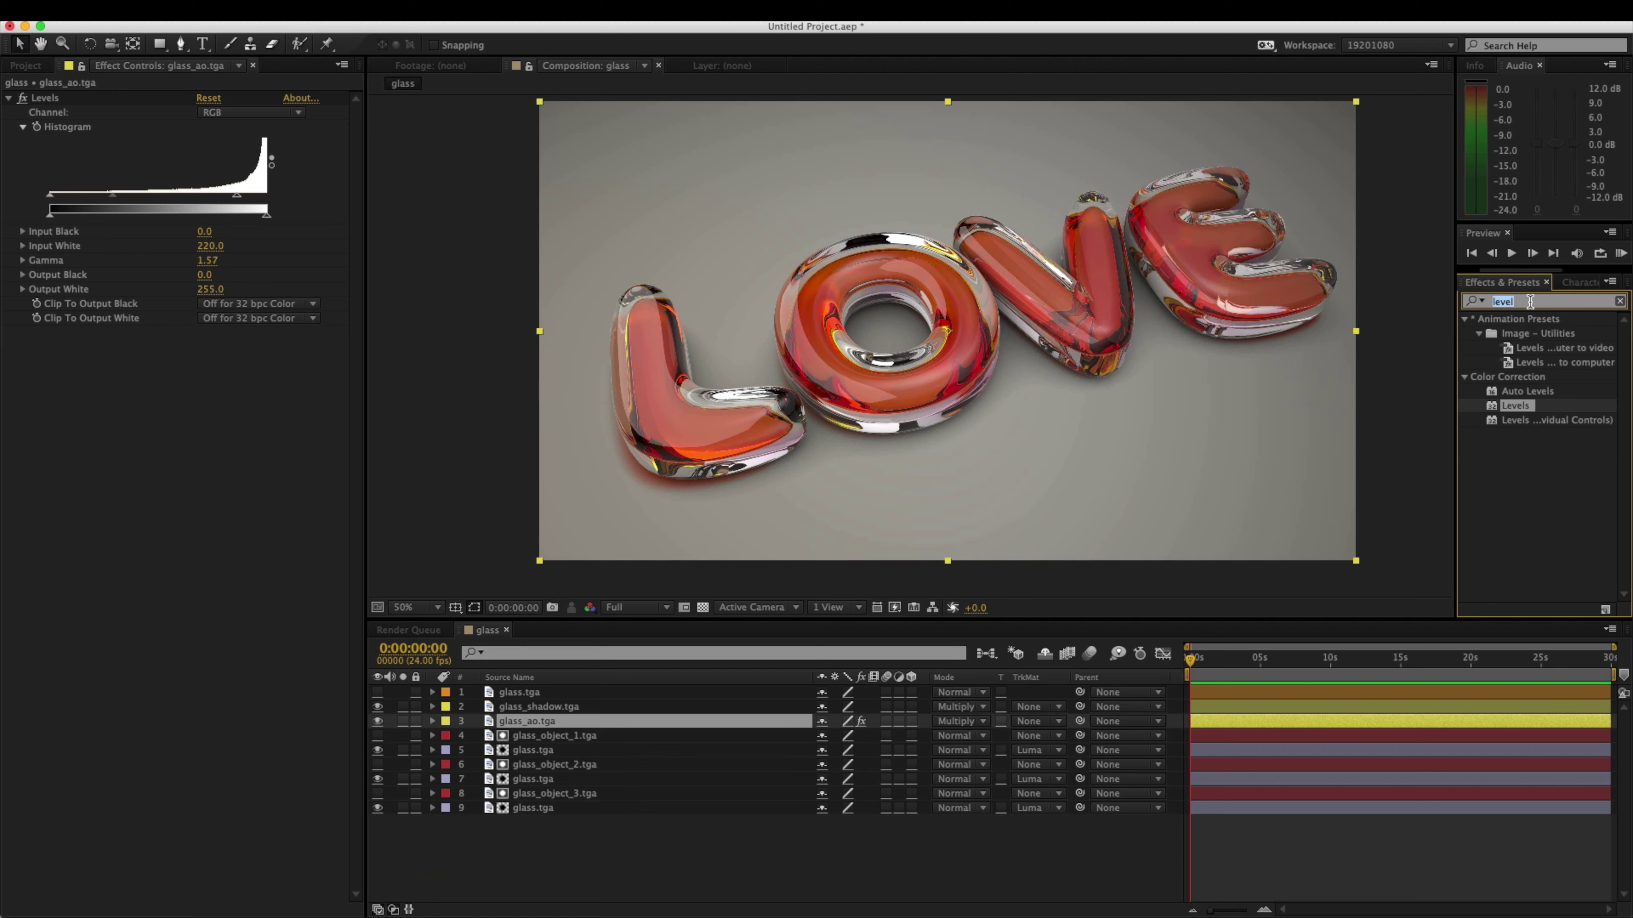
text(hue)
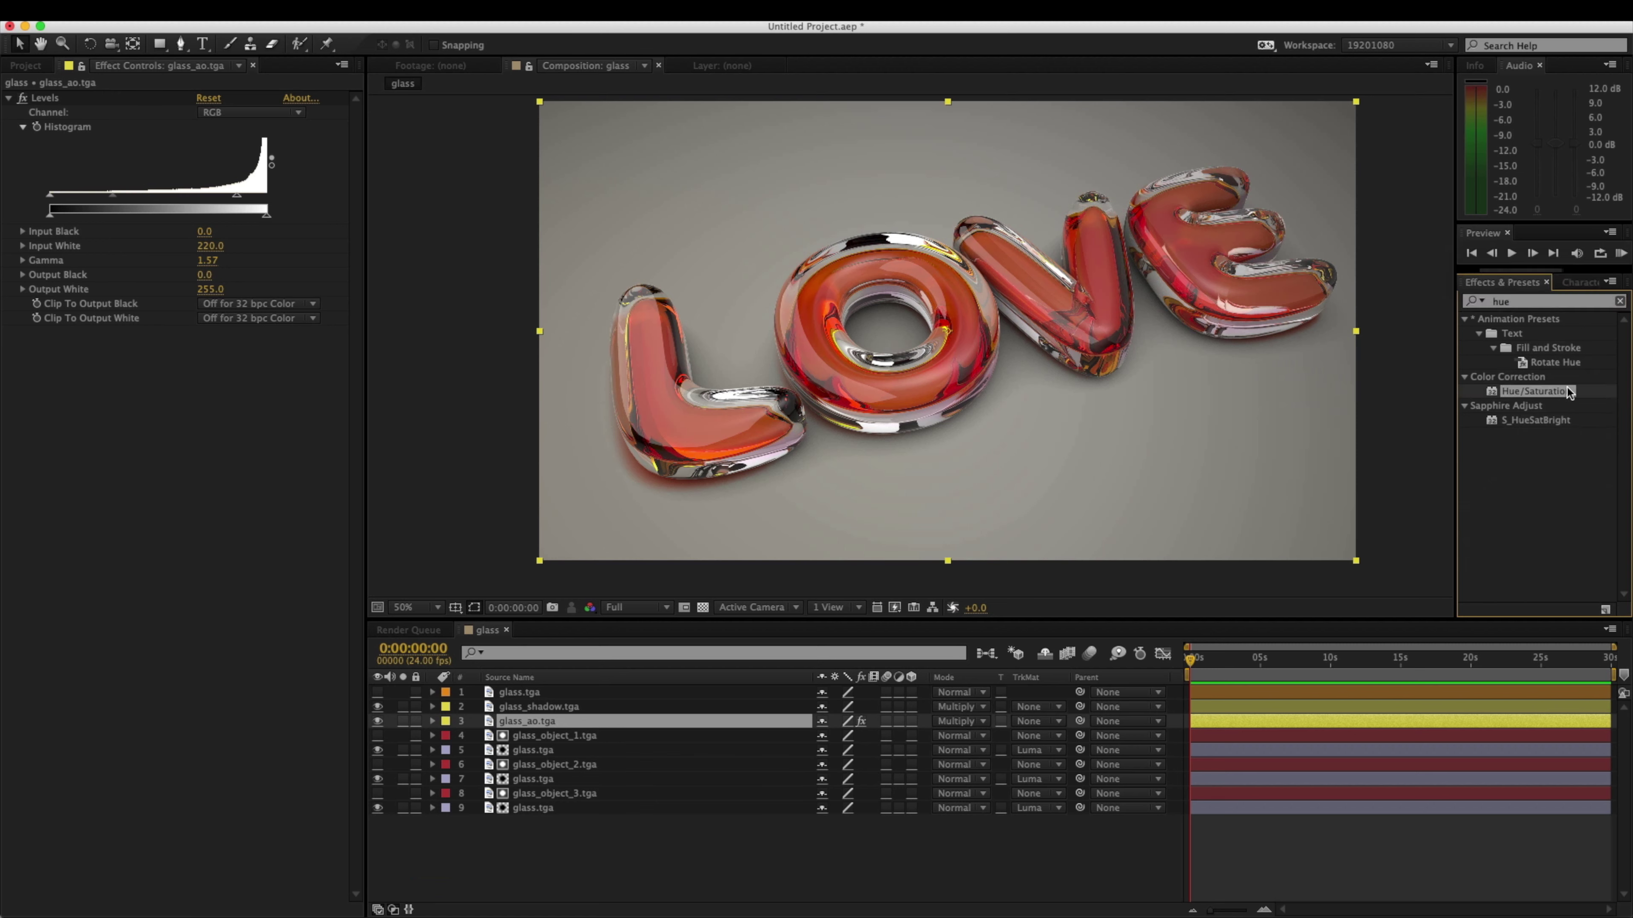
double_click(1536, 391)
click(204, 539)
drag(201, 582, 216, 582)
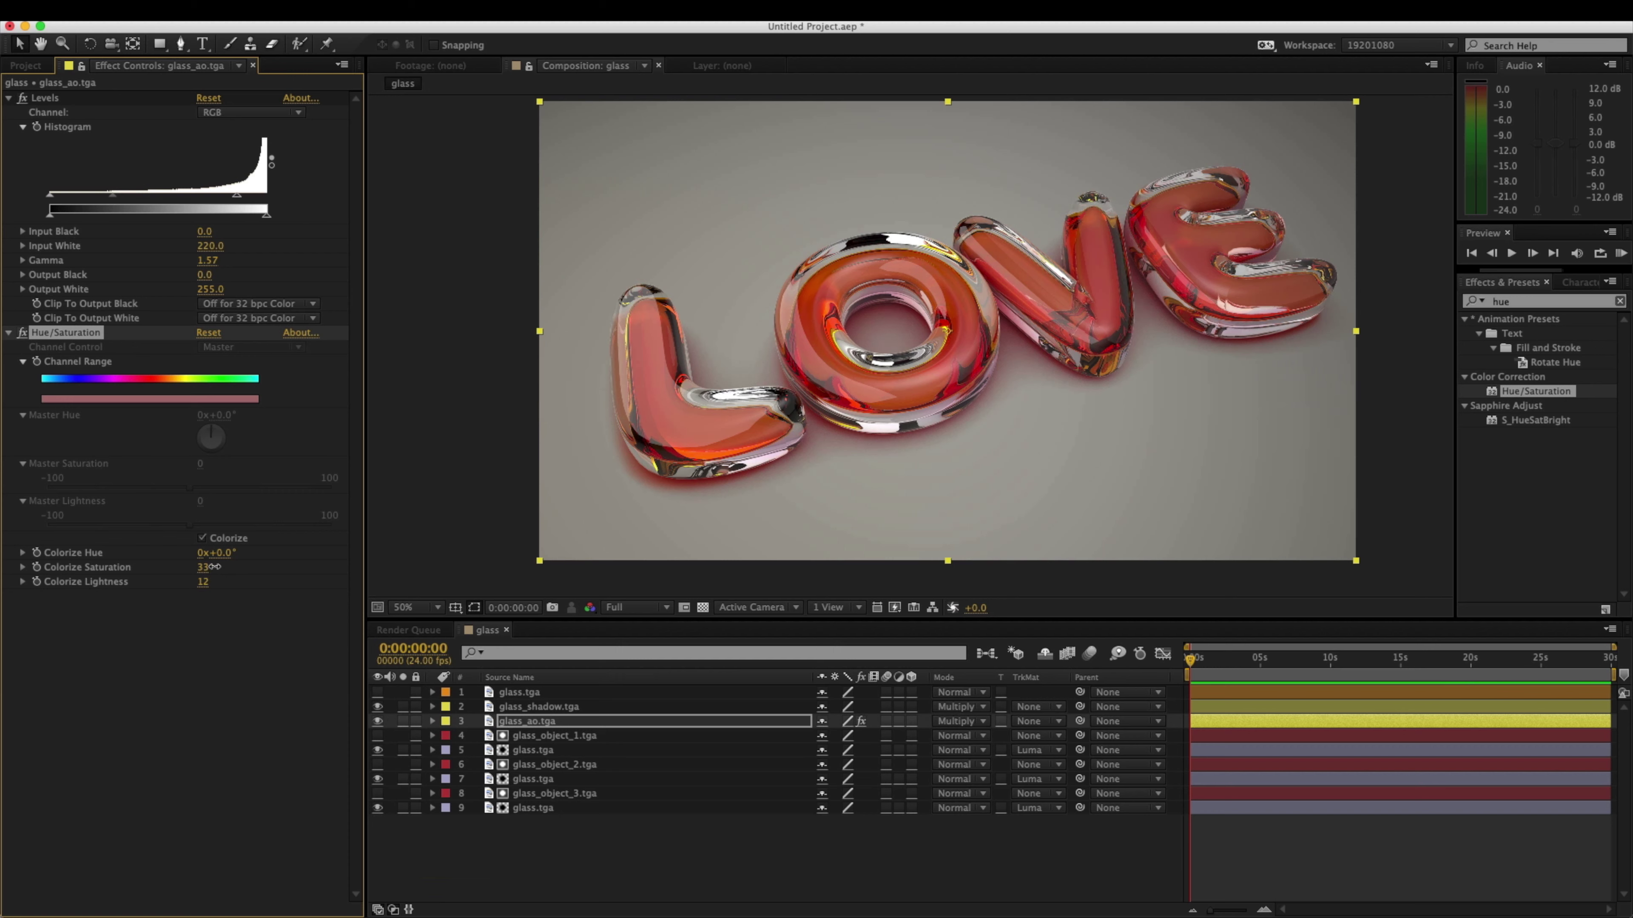
mouse_move(216, 554)
mouse_down()
mouse_move(308, 558)
mouse_move(242, 557)
mouse_up()
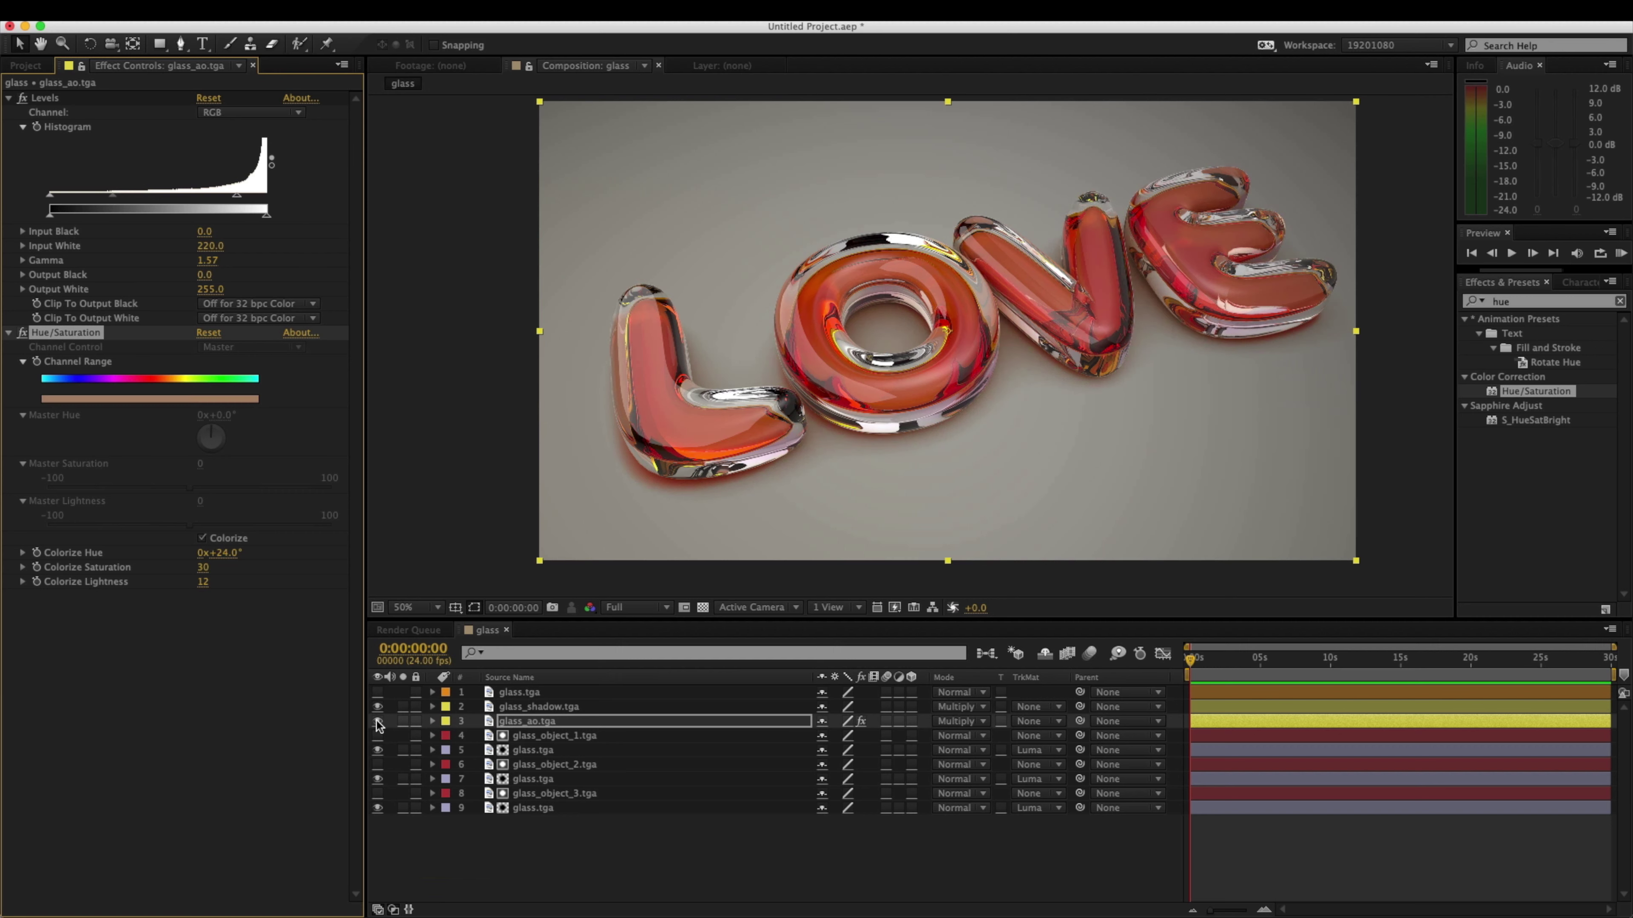
Step: Add the glass_specular, glass_refr and glass_refl passes above the shadow layer, leaving only glass_refl.tga of the three visible
click(19, 64)
click(143, 387)
click(83, 233)
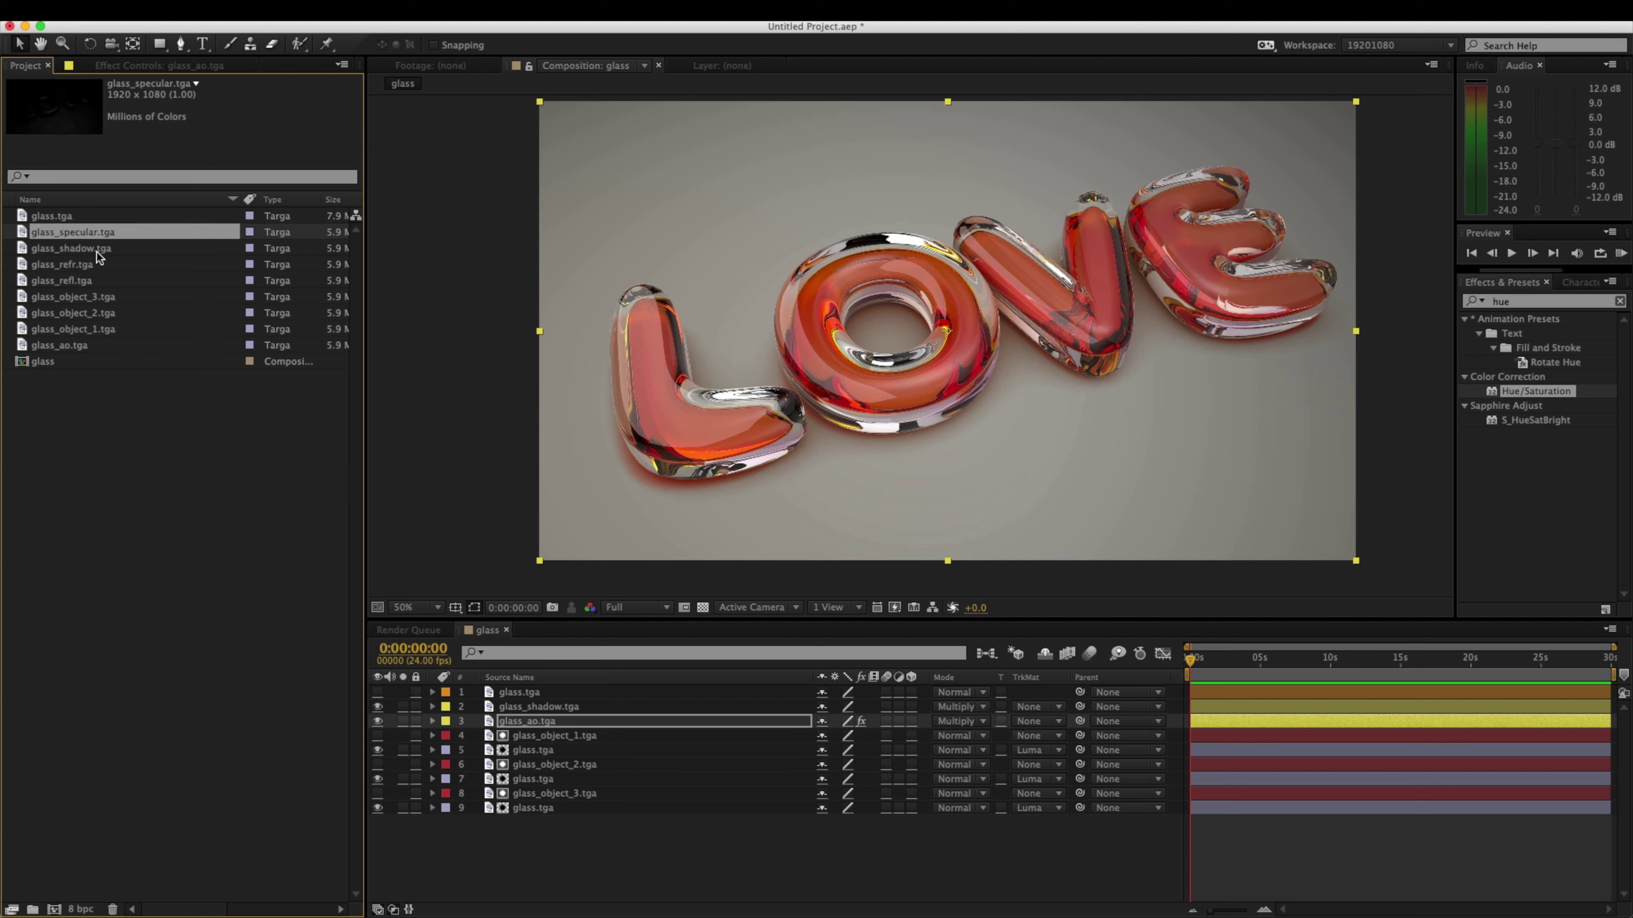
super+click(95, 264)
super+click(89, 280)
drag(90, 280, 514, 702)
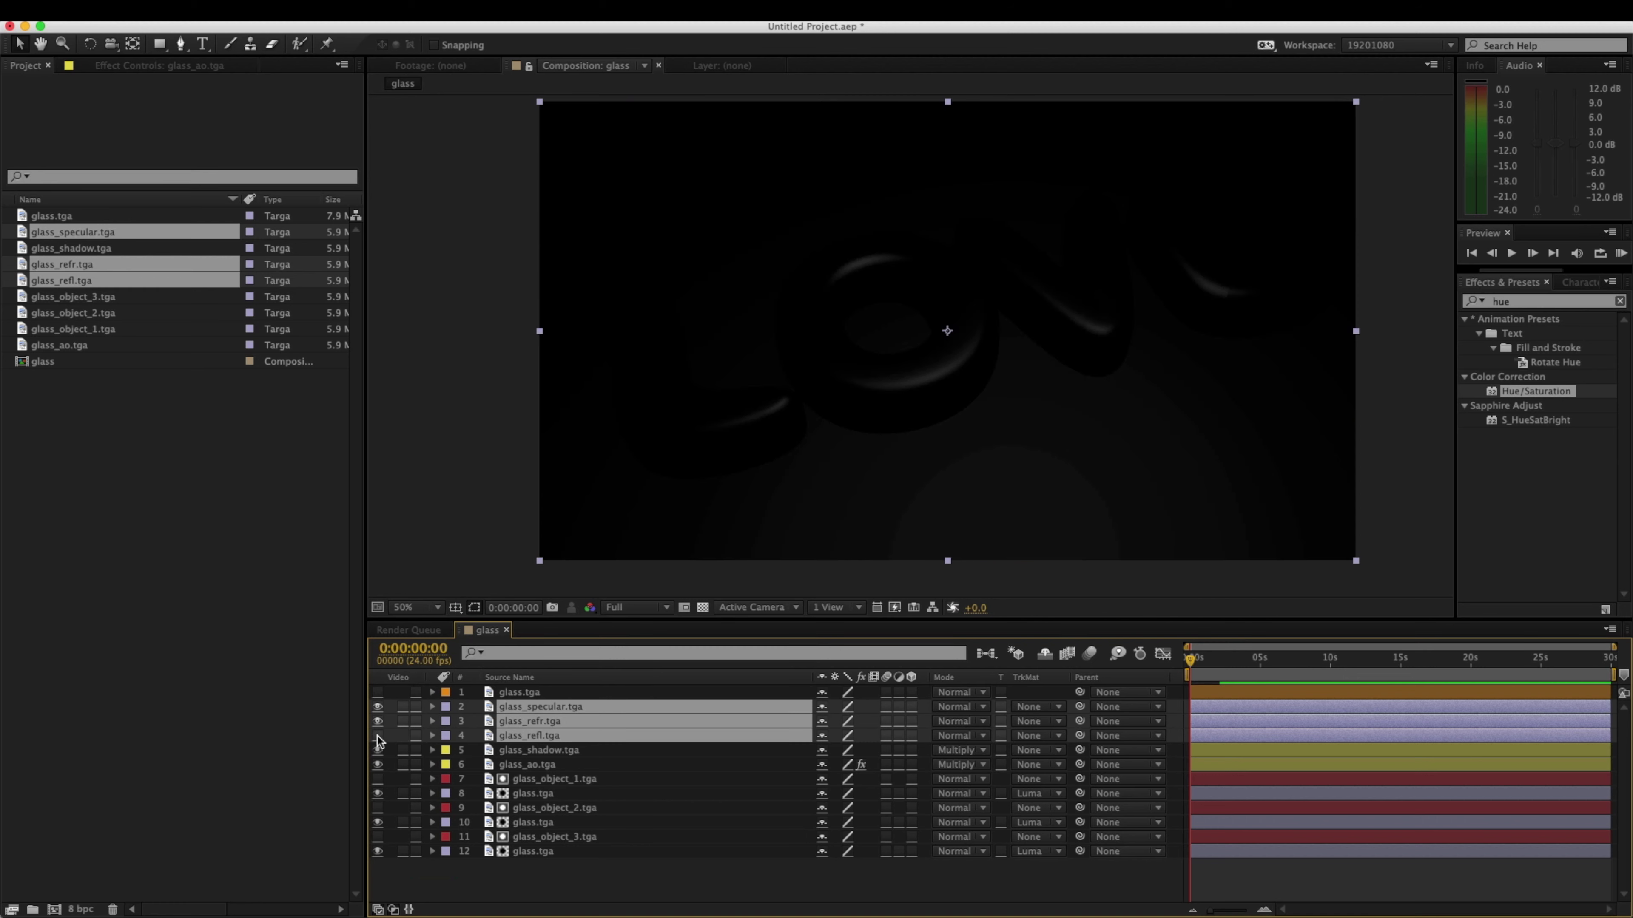
click(378, 735)
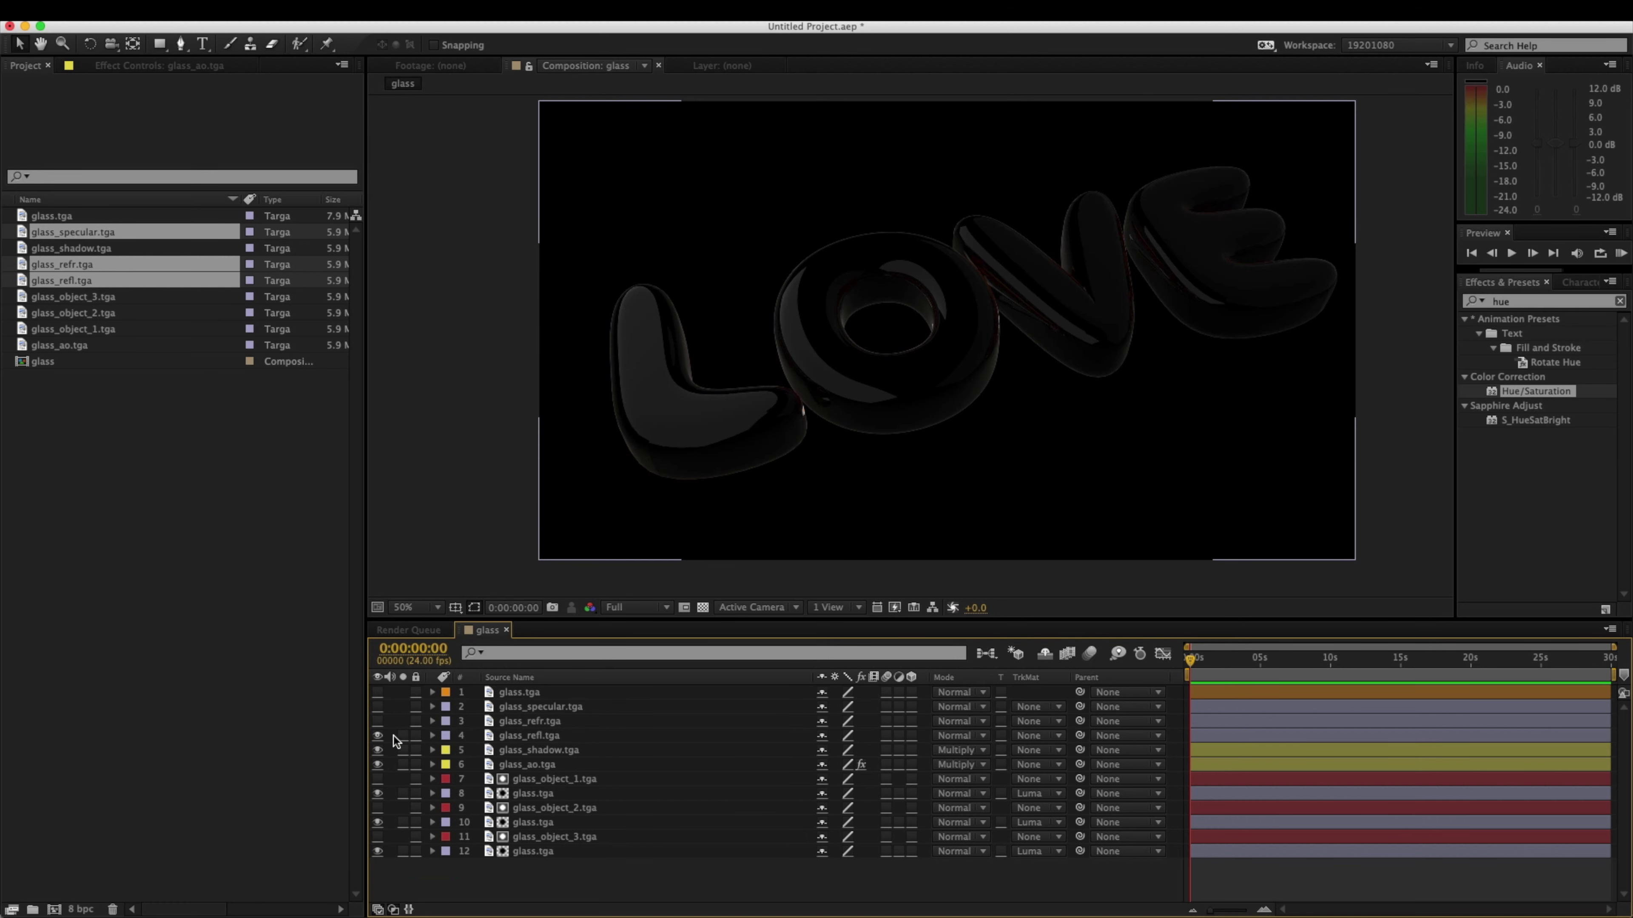
Step: Give the glass_specular, glass_refr and glass_refl layers a green label colour
click(621, 737)
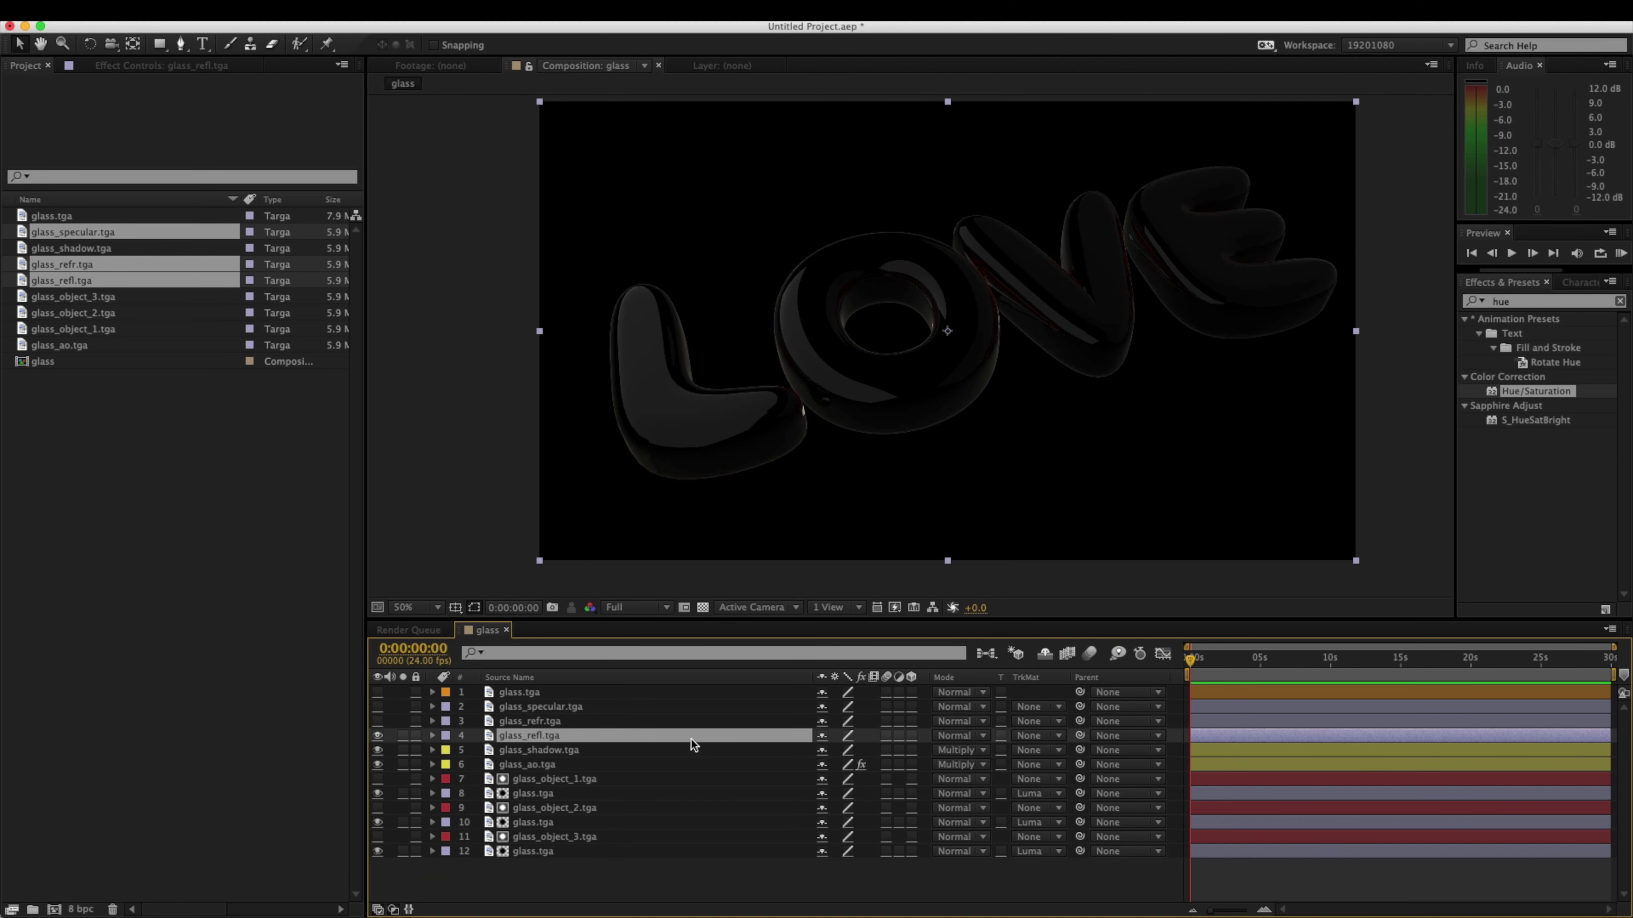
super+click(524, 719)
super+click(538, 709)
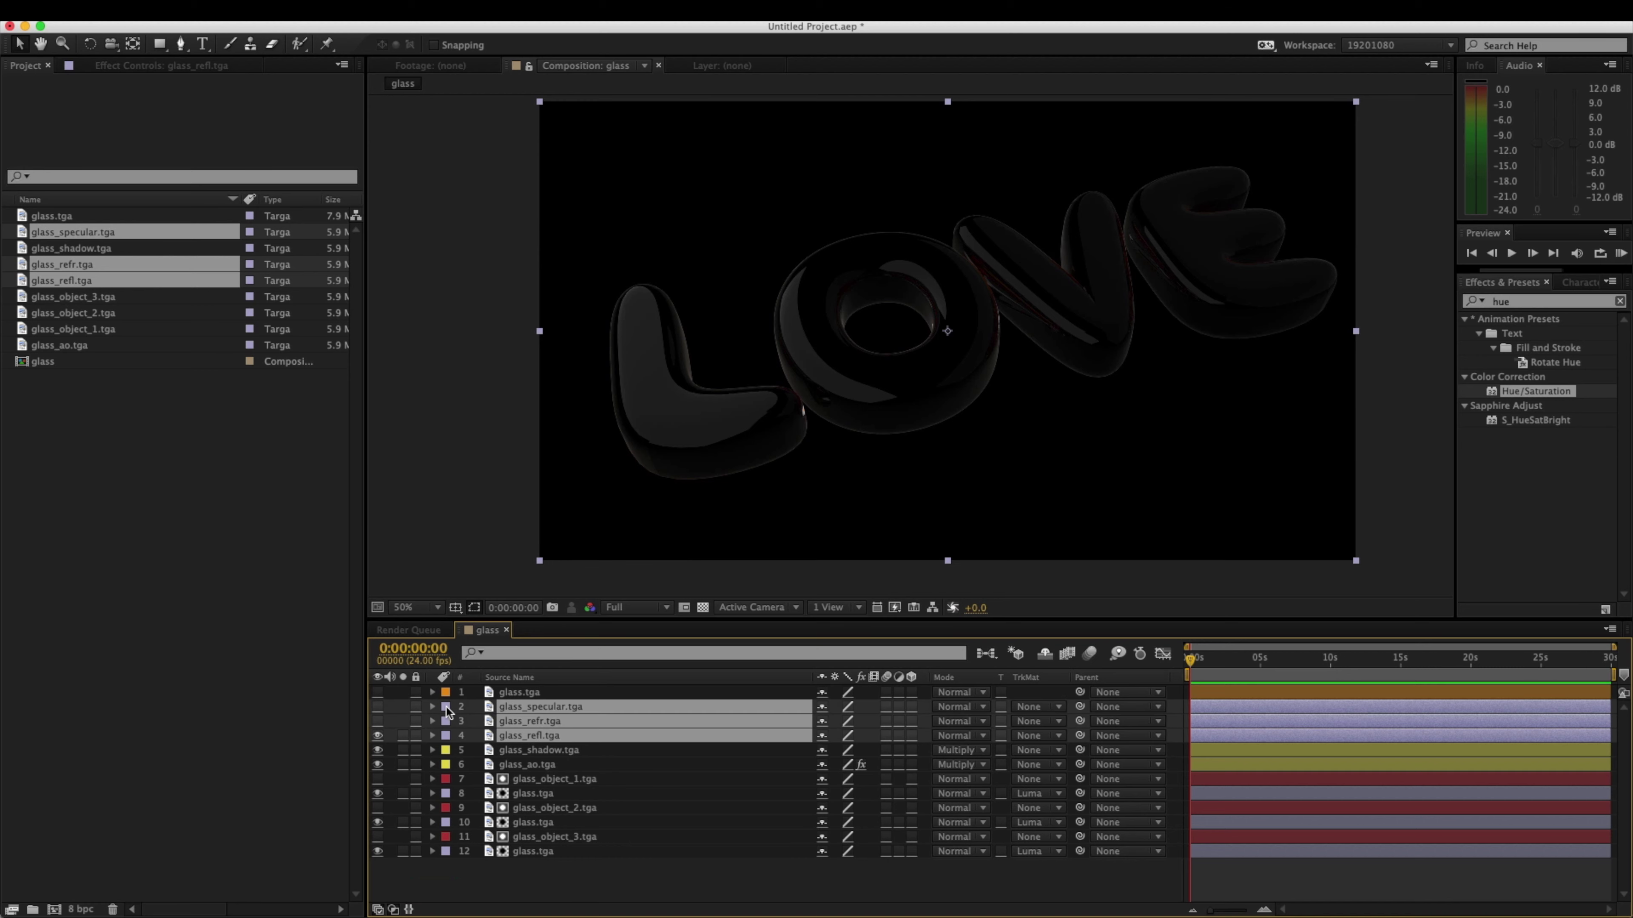
click(448, 711)
click(503, 786)
click(601, 750)
Step: Try the Screen blending mode on the glass_refl.tga layer and toggle its visibility to compare
click(593, 735)
click(958, 735)
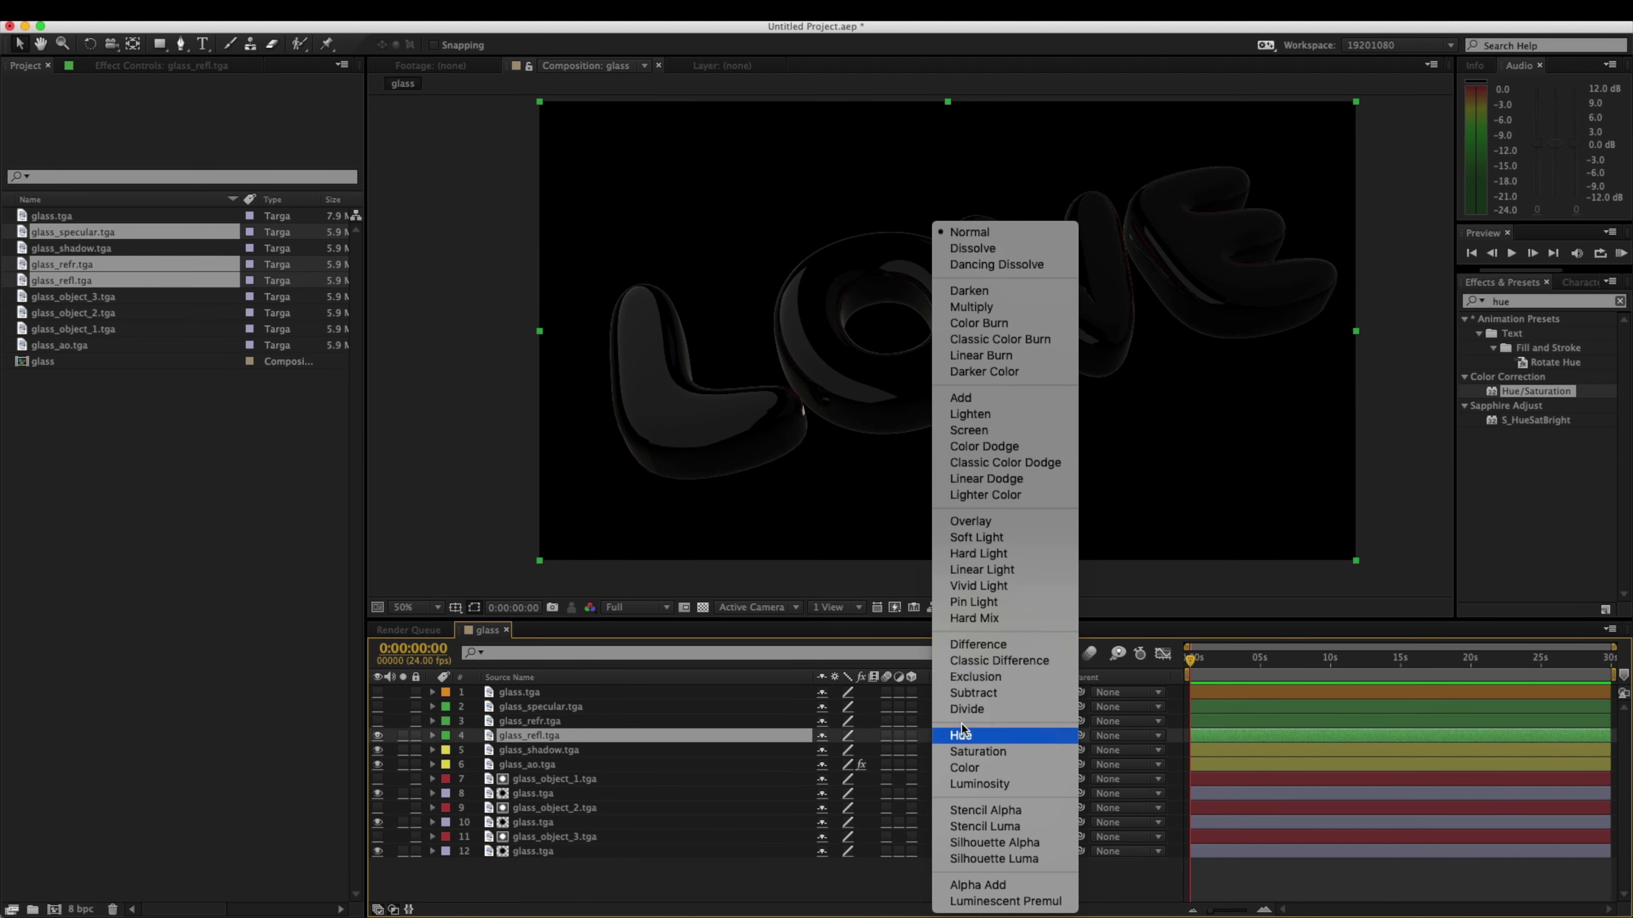
click(1017, 430)
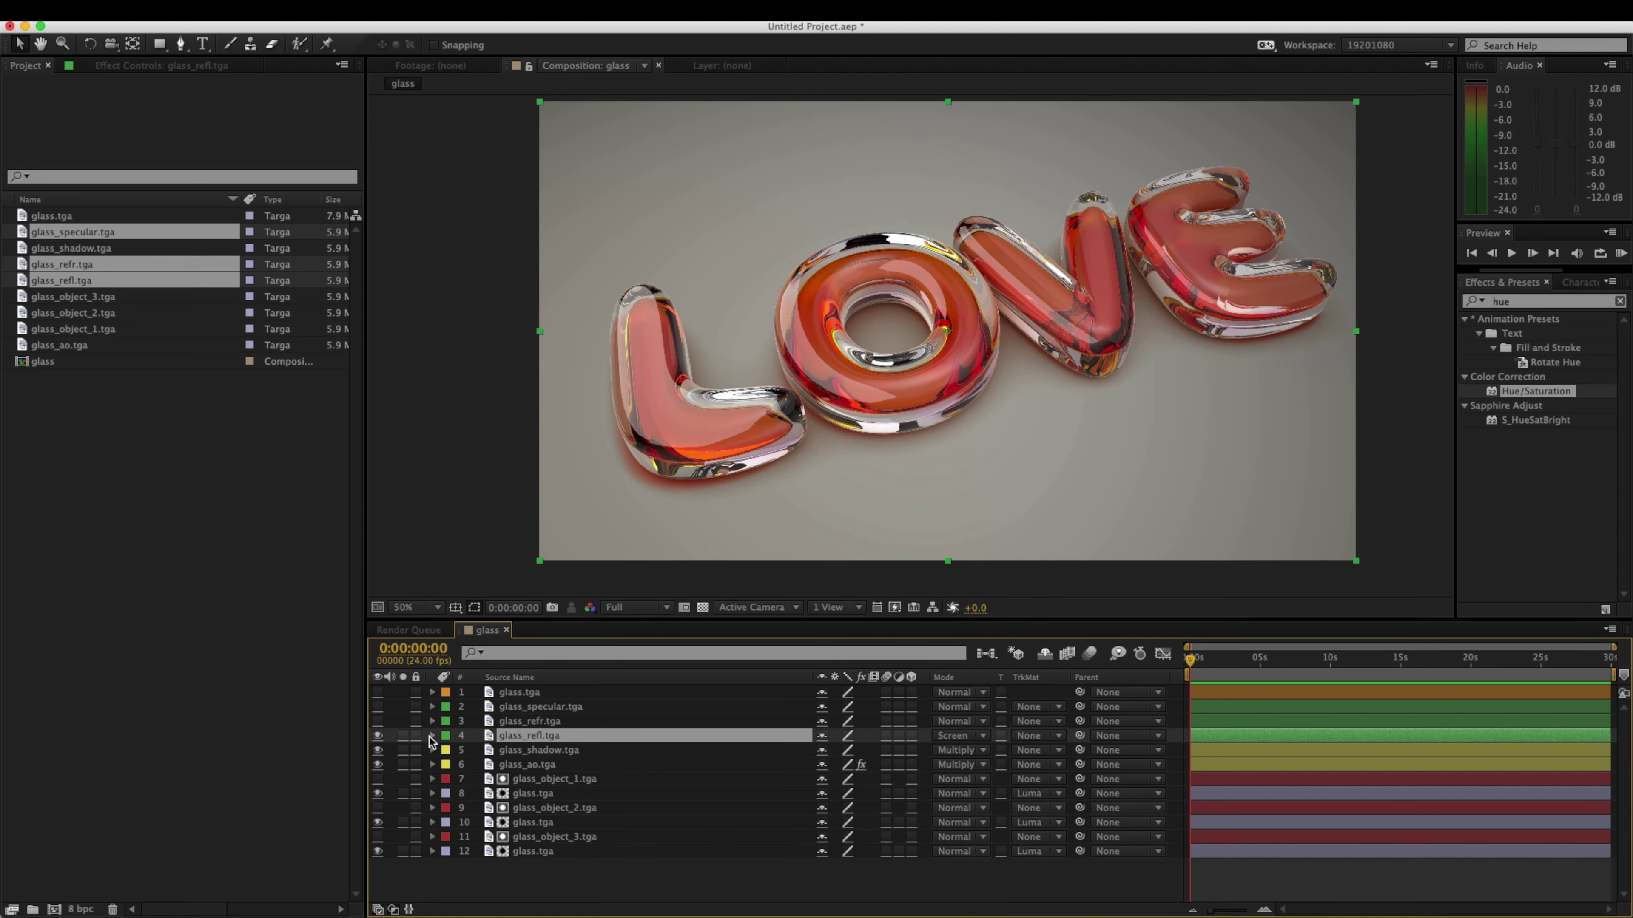
click(378, 735)
click(378, 735)
click(378, 736)
click(378, 736)
Step: Set the glass_refl.tga layer's blending mode to Add and its opacity to 23%
click(954, 739)
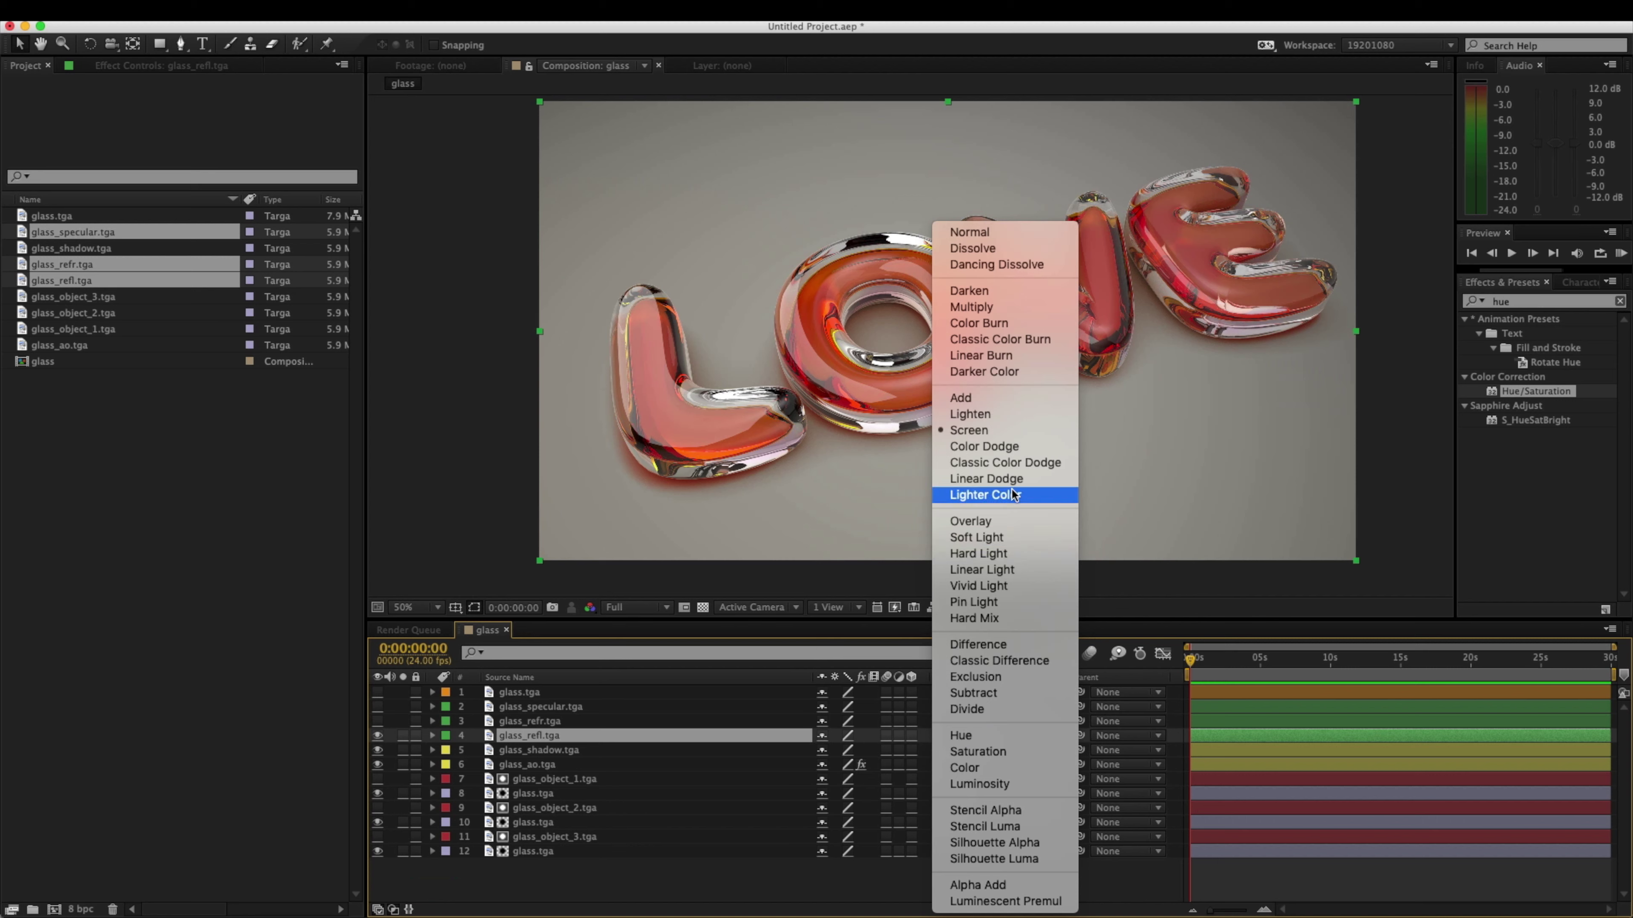
click(1006, 398)
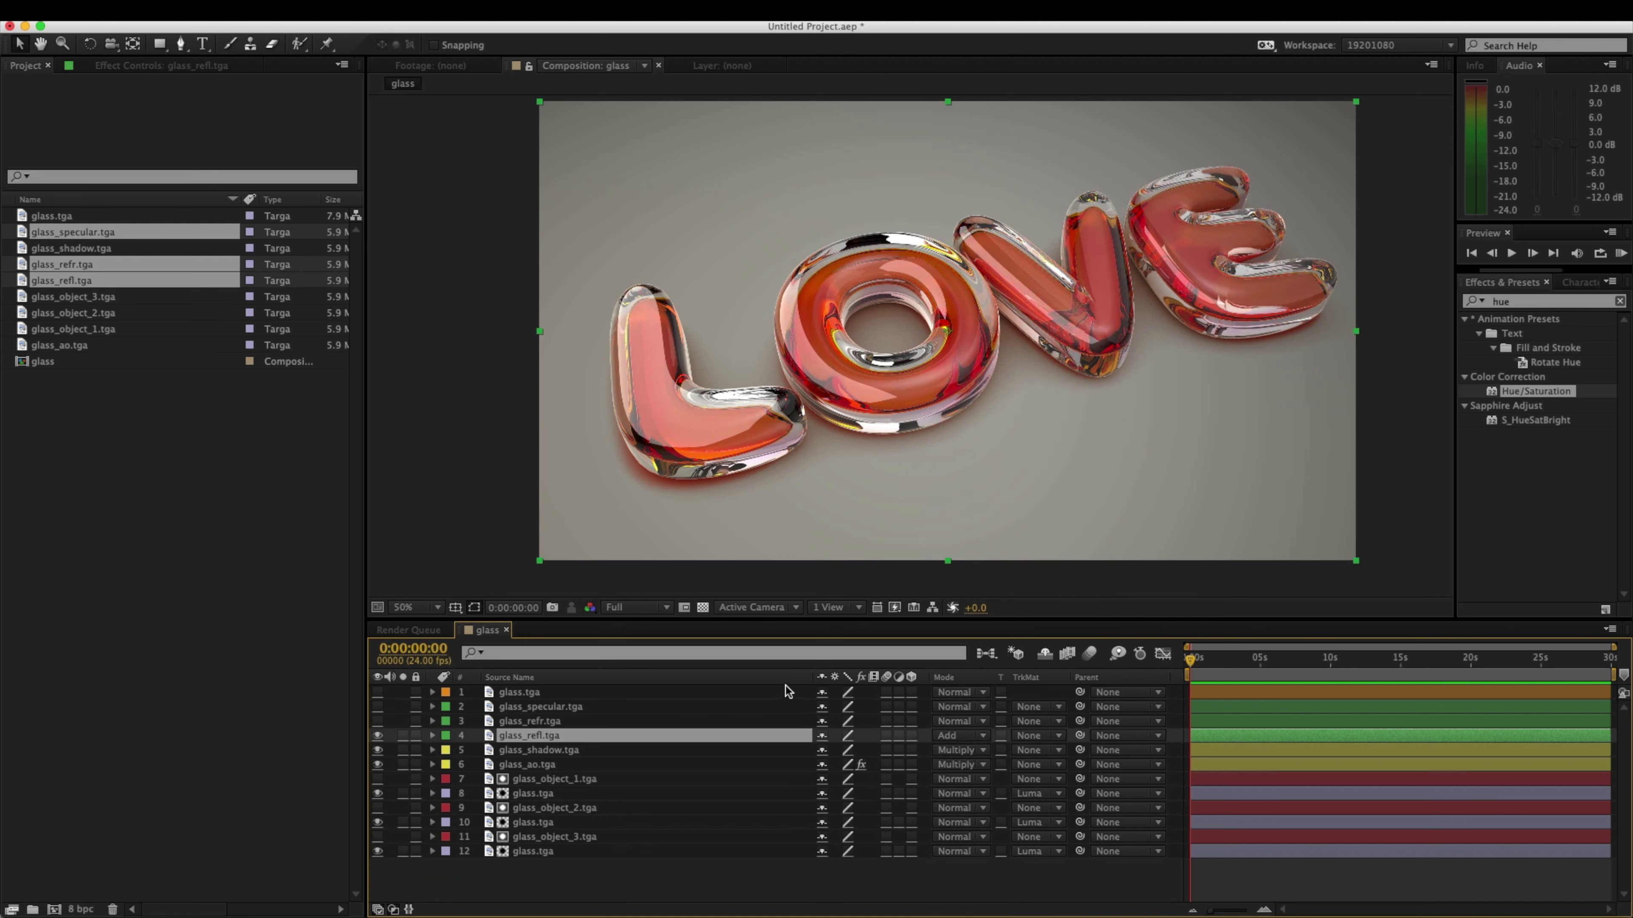
key(t)
drag(824, 750, 663, 755)
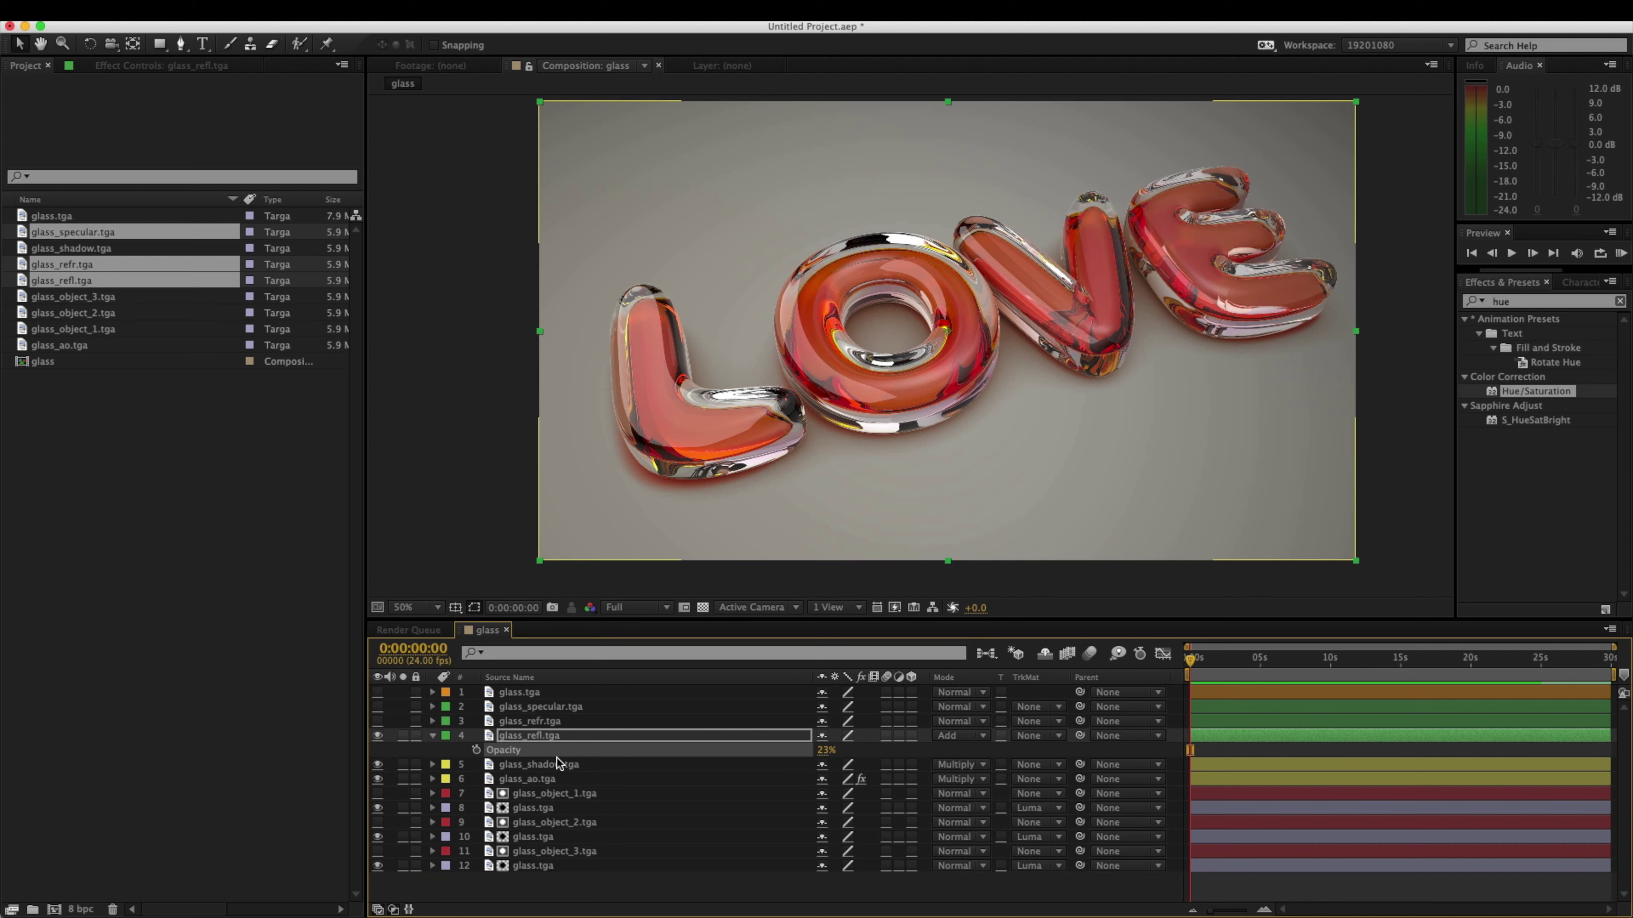
Step: Apply Hue/Saturation to the glass_refl.tga layer with Colorize enabled, hue -48°, saturation 65 and lightness 26
click(580, 737)
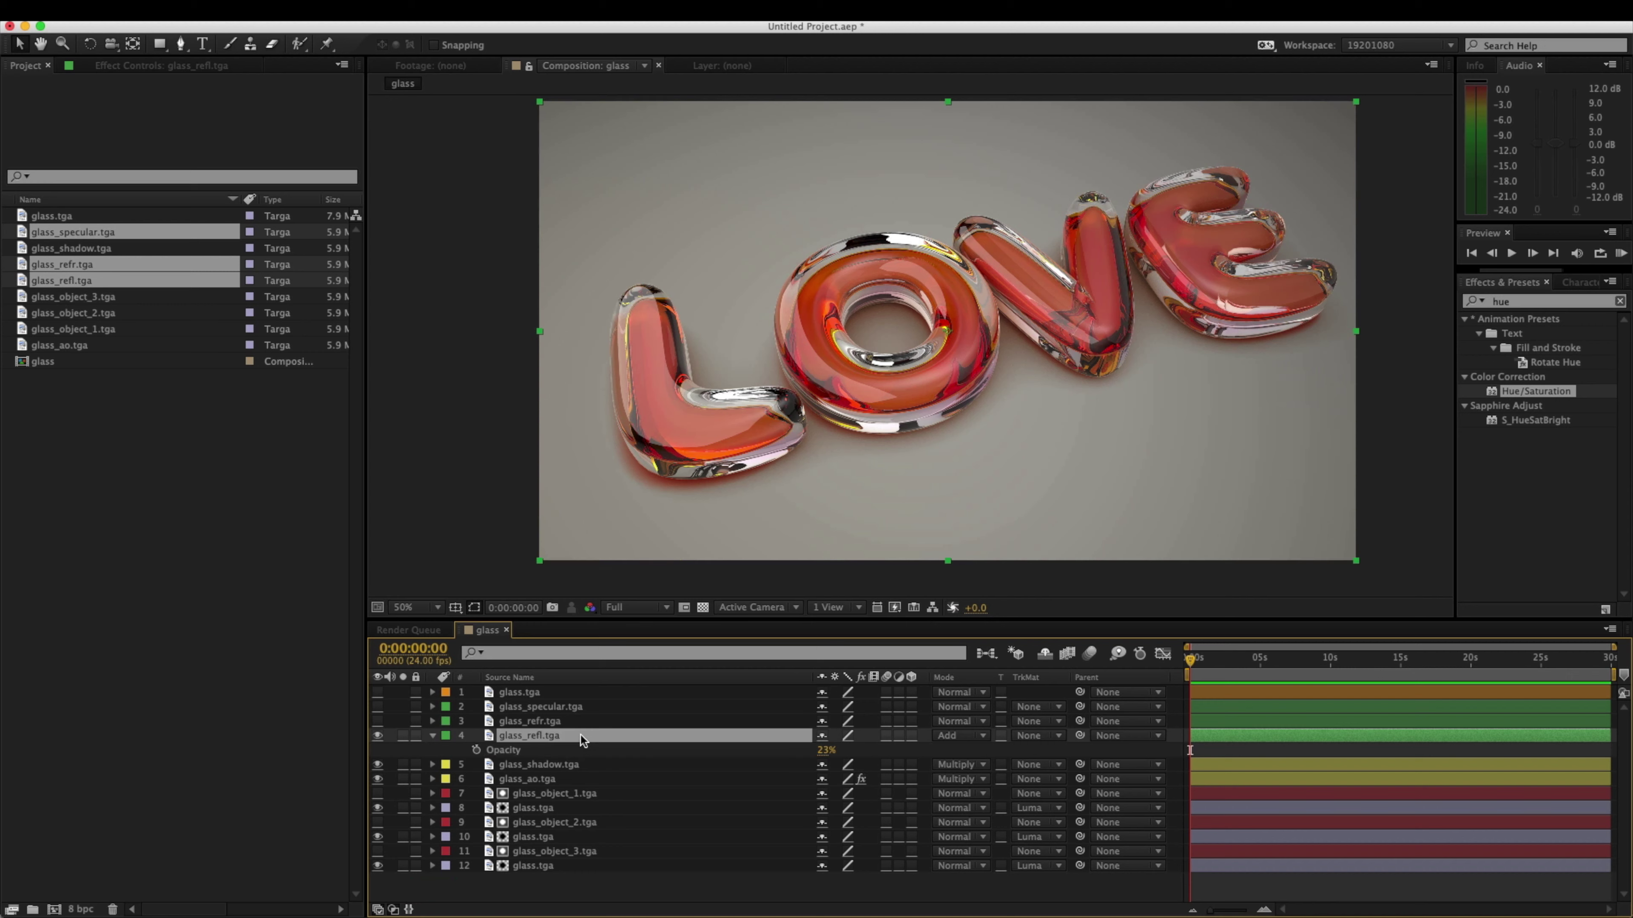
double_click(1523, 391)
click(204, 304)
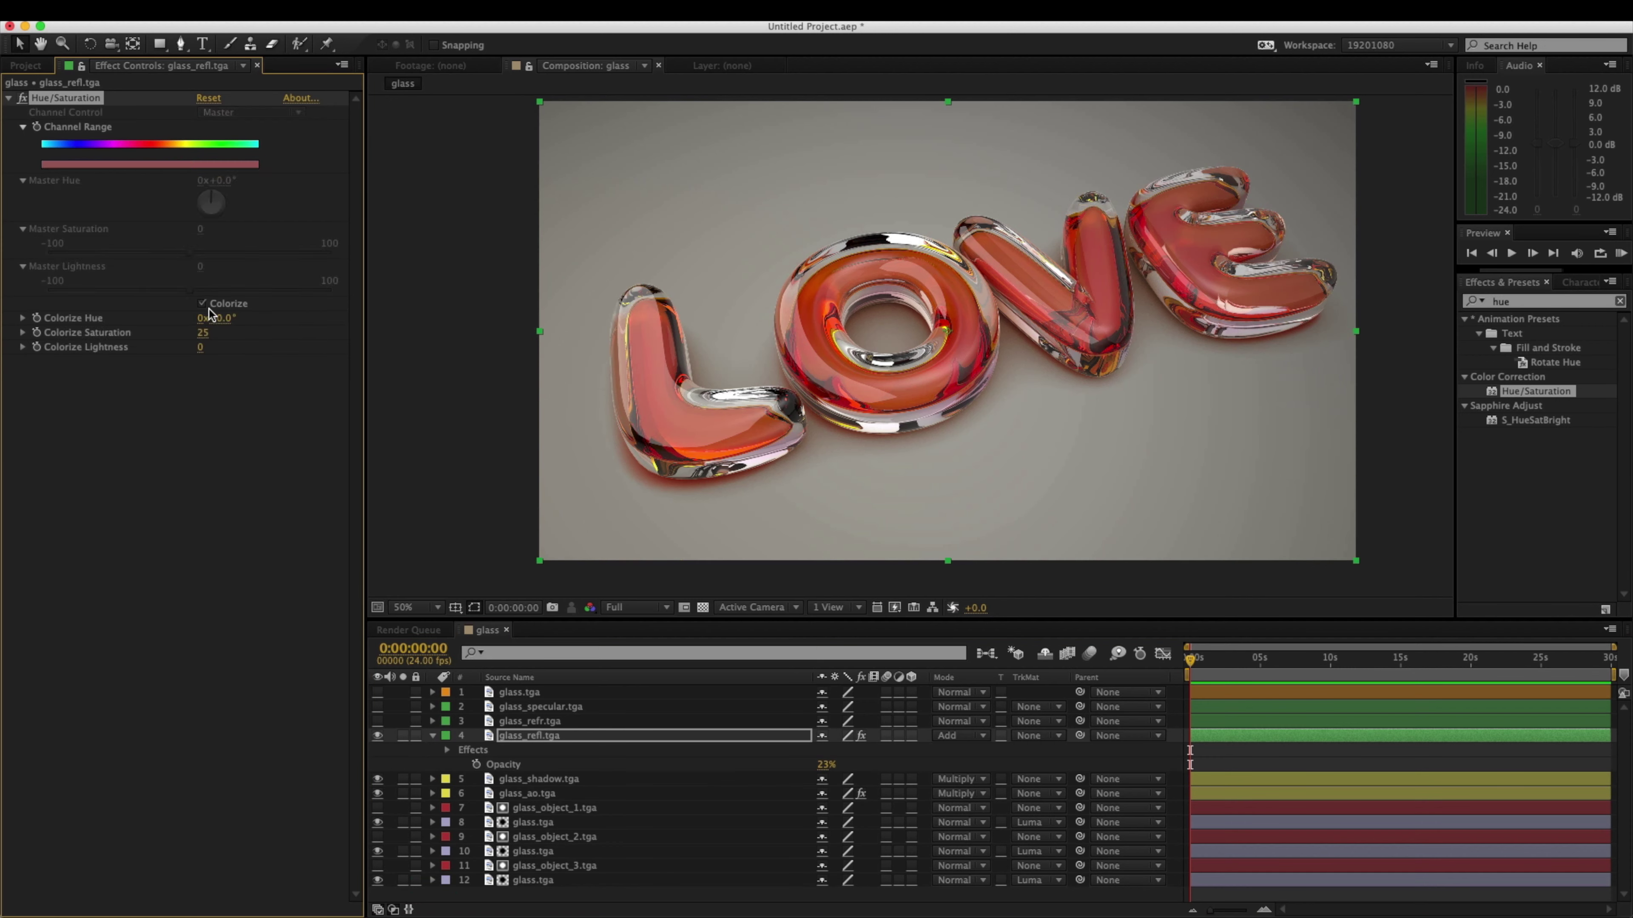
mouse_move(191, 350)
mouse_down()
mouse_move(223, 352)
mouse_move(251, 323)
mouse_move(192, 323)
mouse_up()
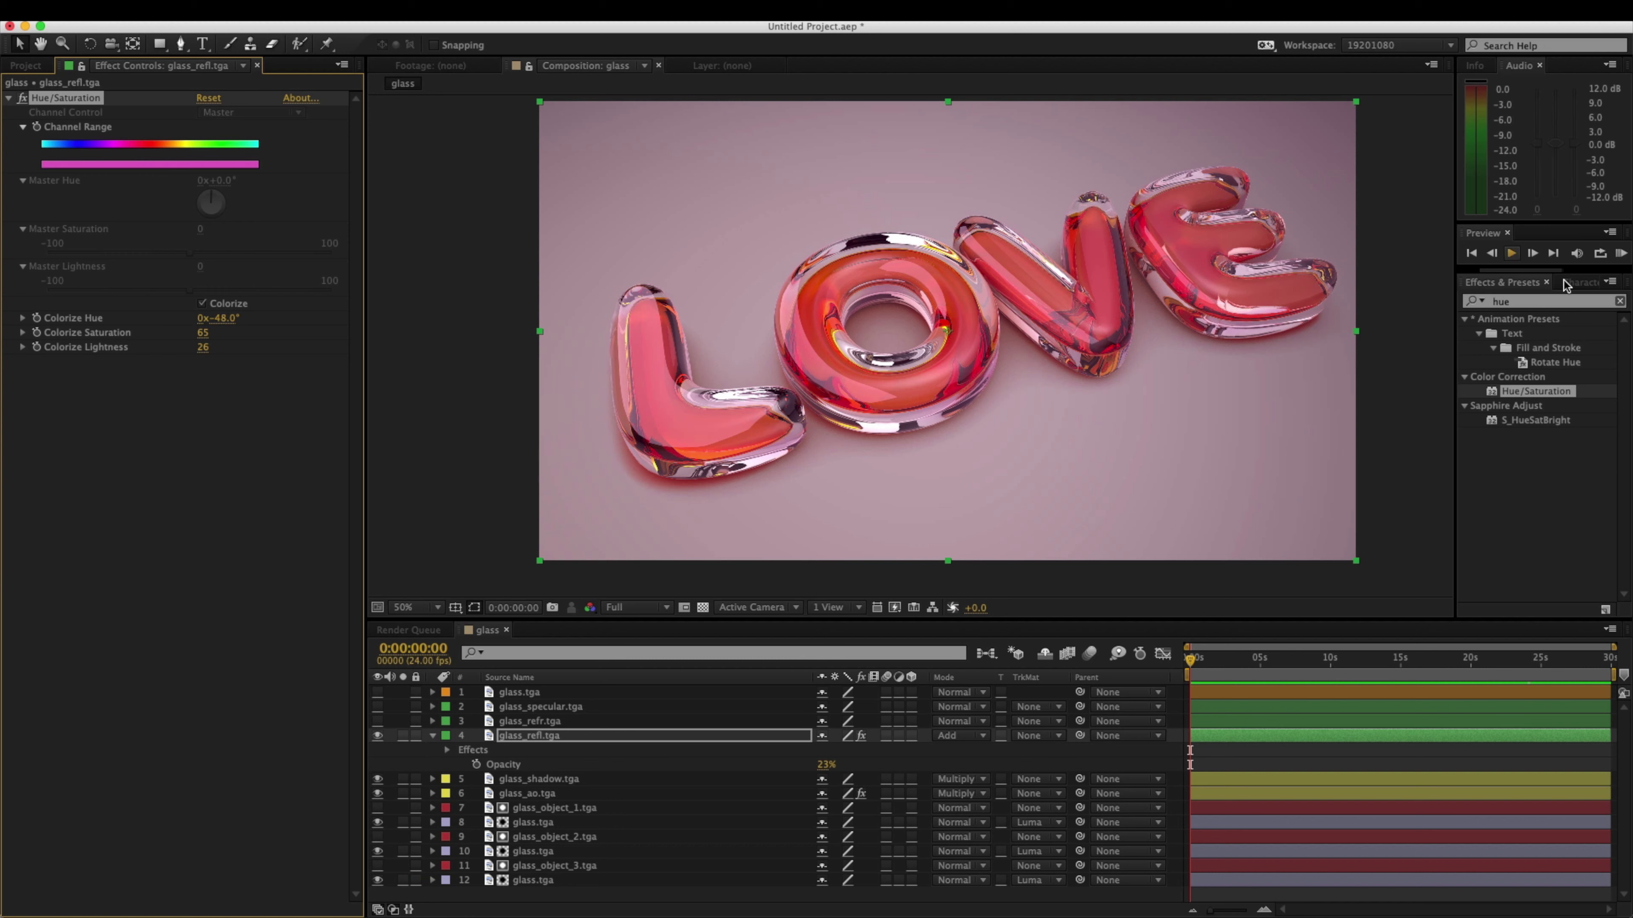
Step: Apply UnMult to the glass_refl.tga layer and place it before Hue/Saturation in the effect order
click(1542, 302)
text(unmu)
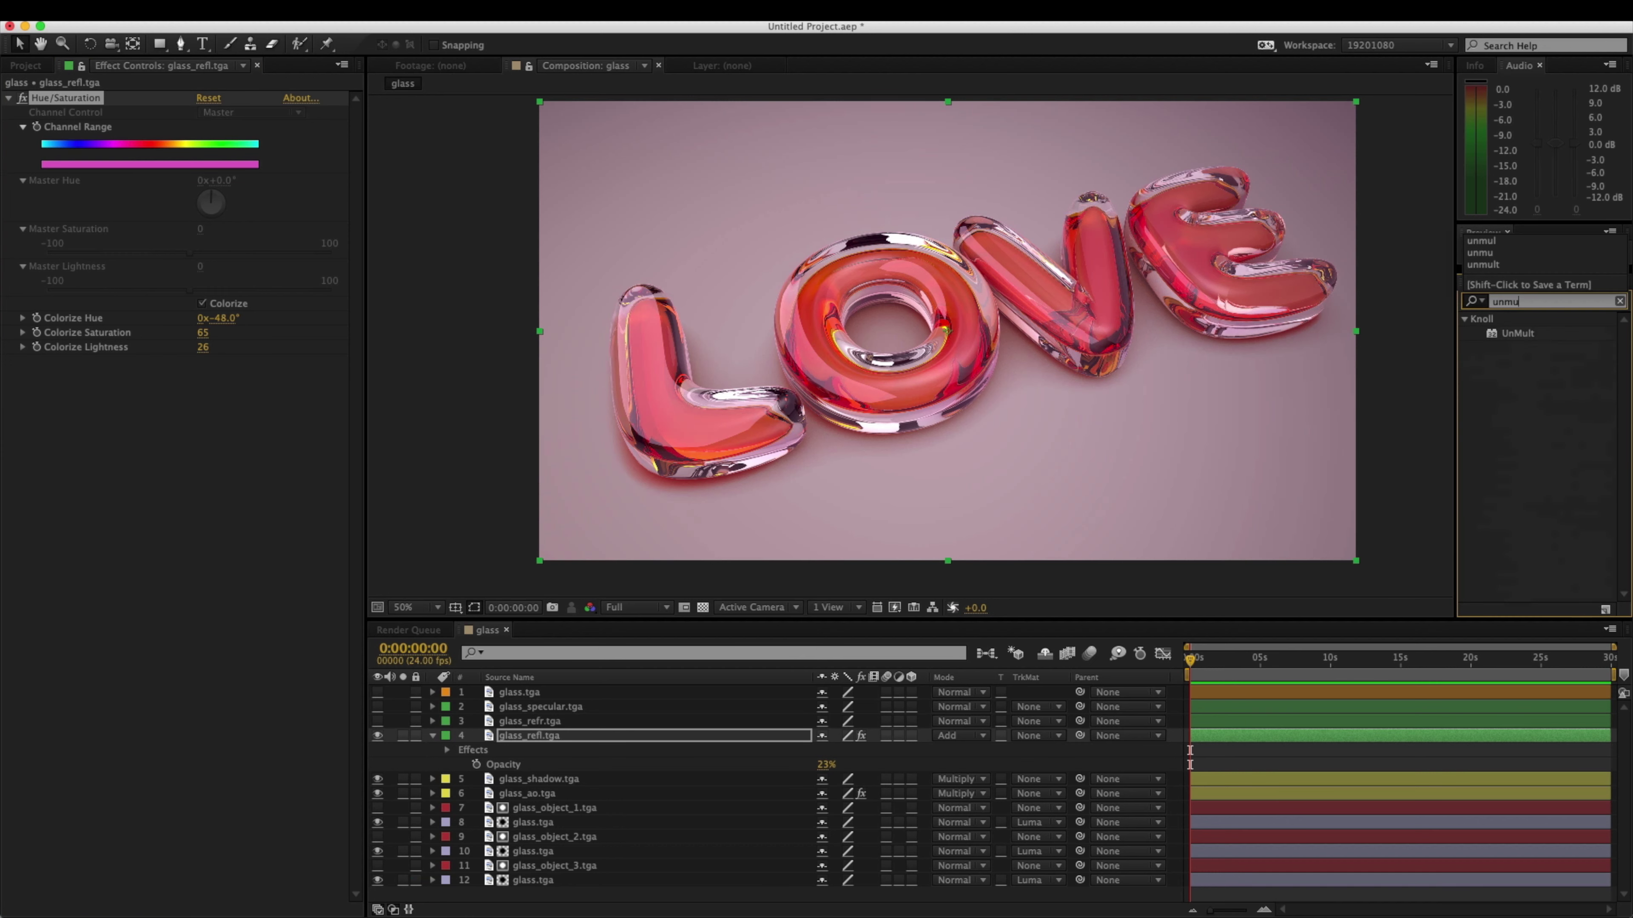
double_click(1517, 333)
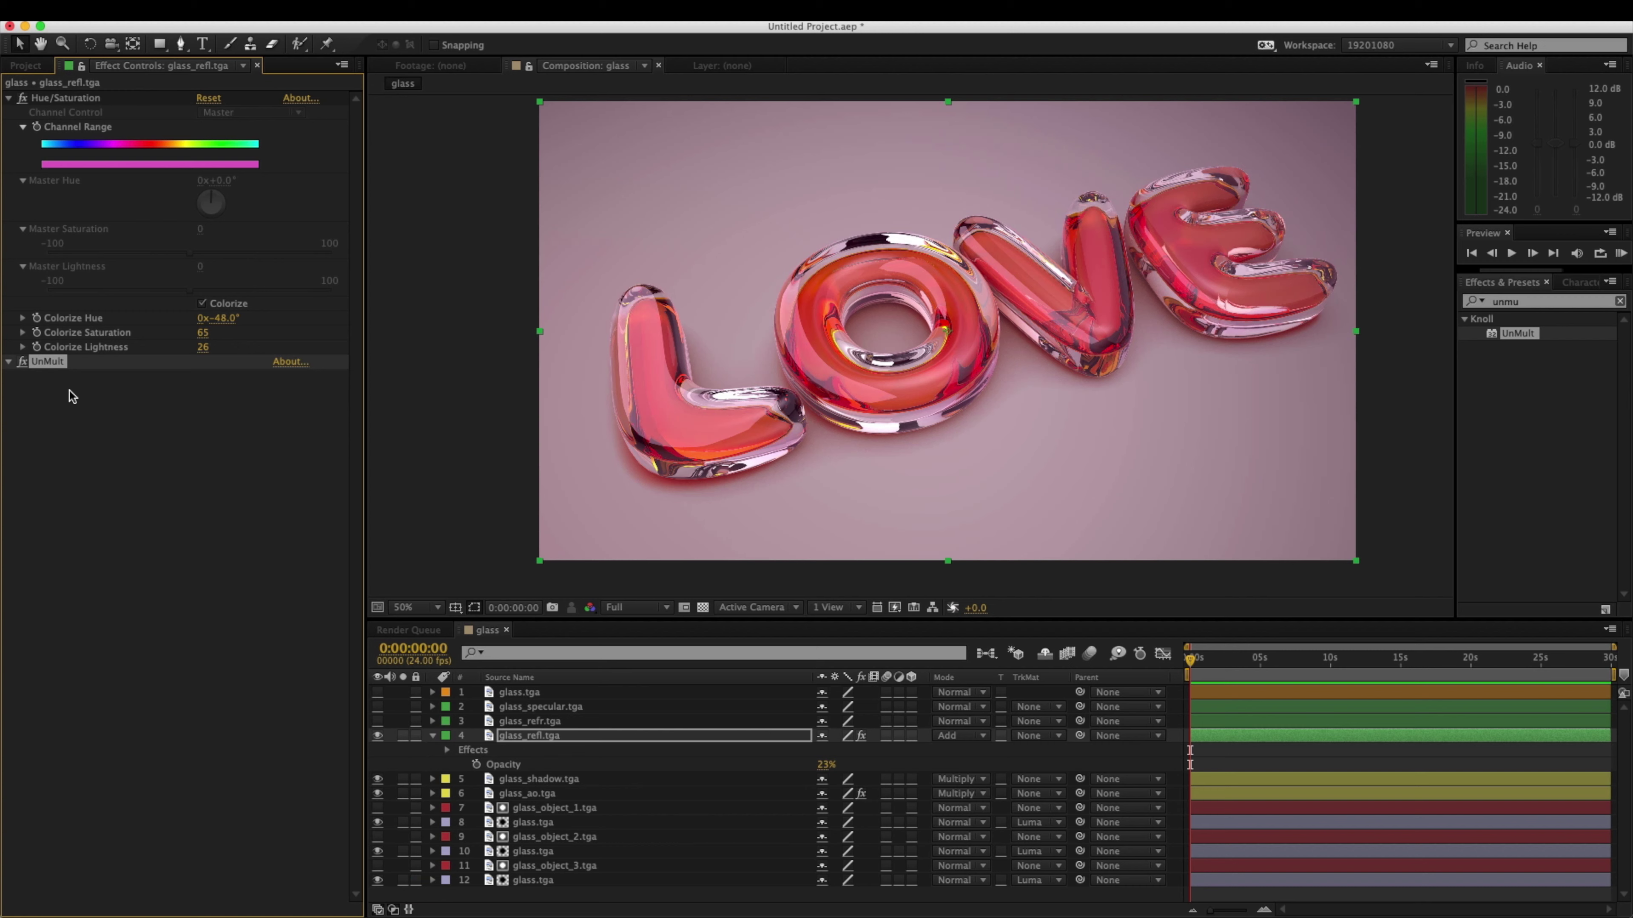
drag(46, 362, 60, 97)
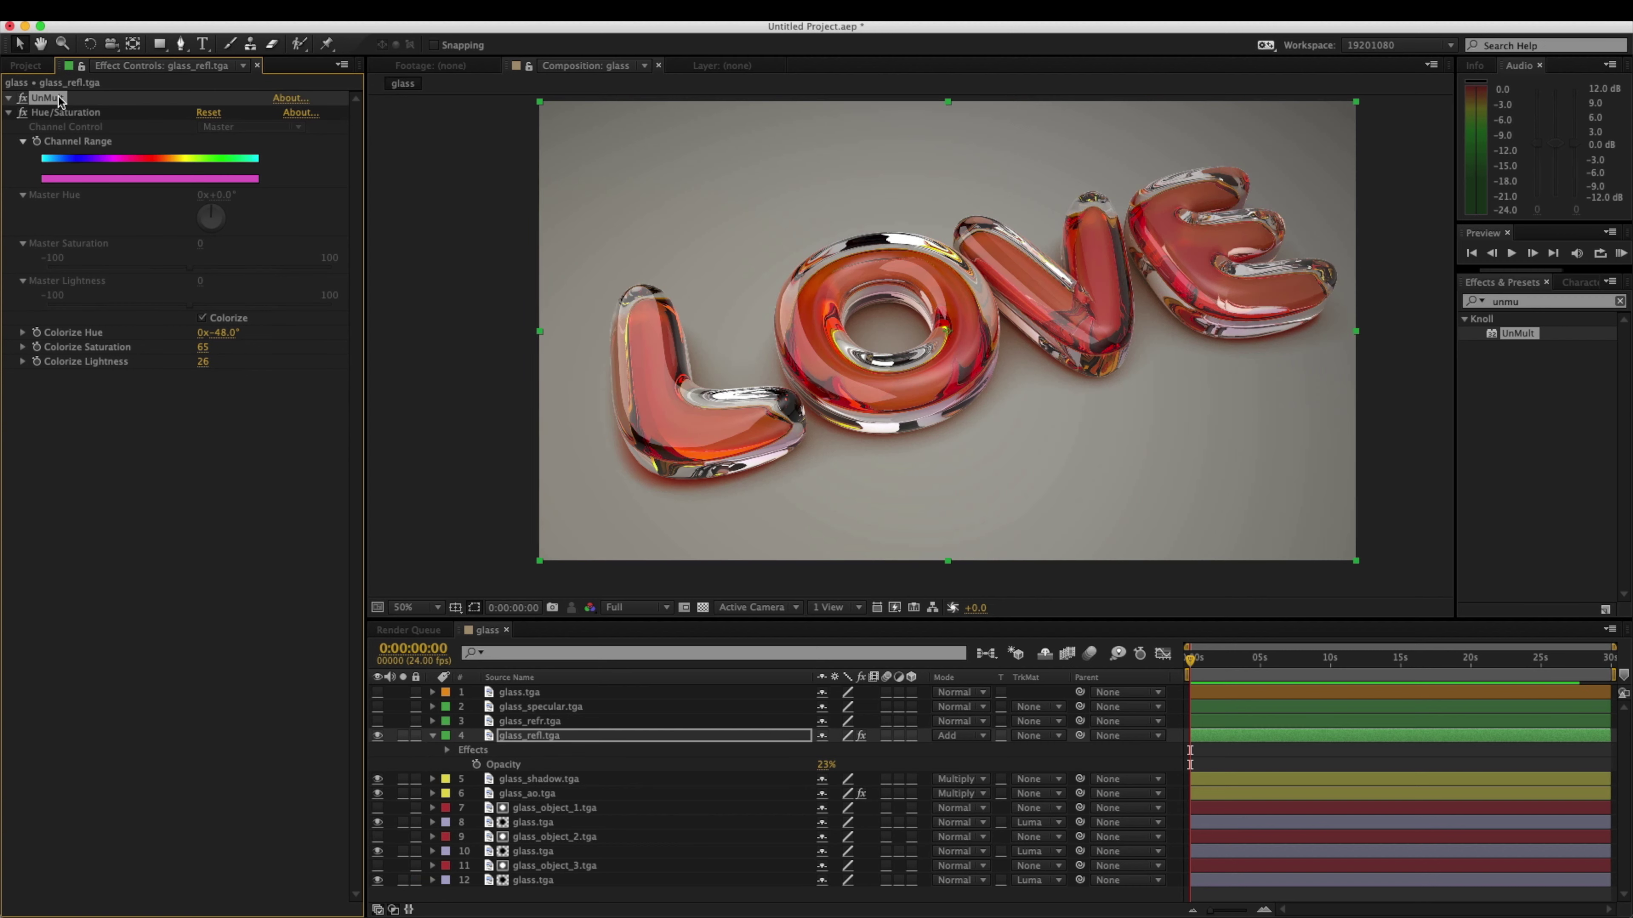
Step: Adjust the reflection layer's Hue/Saturation to Colorize Hue -289°, Saturation 100 and Lightness -49
drag(205, 362, 135, 368)
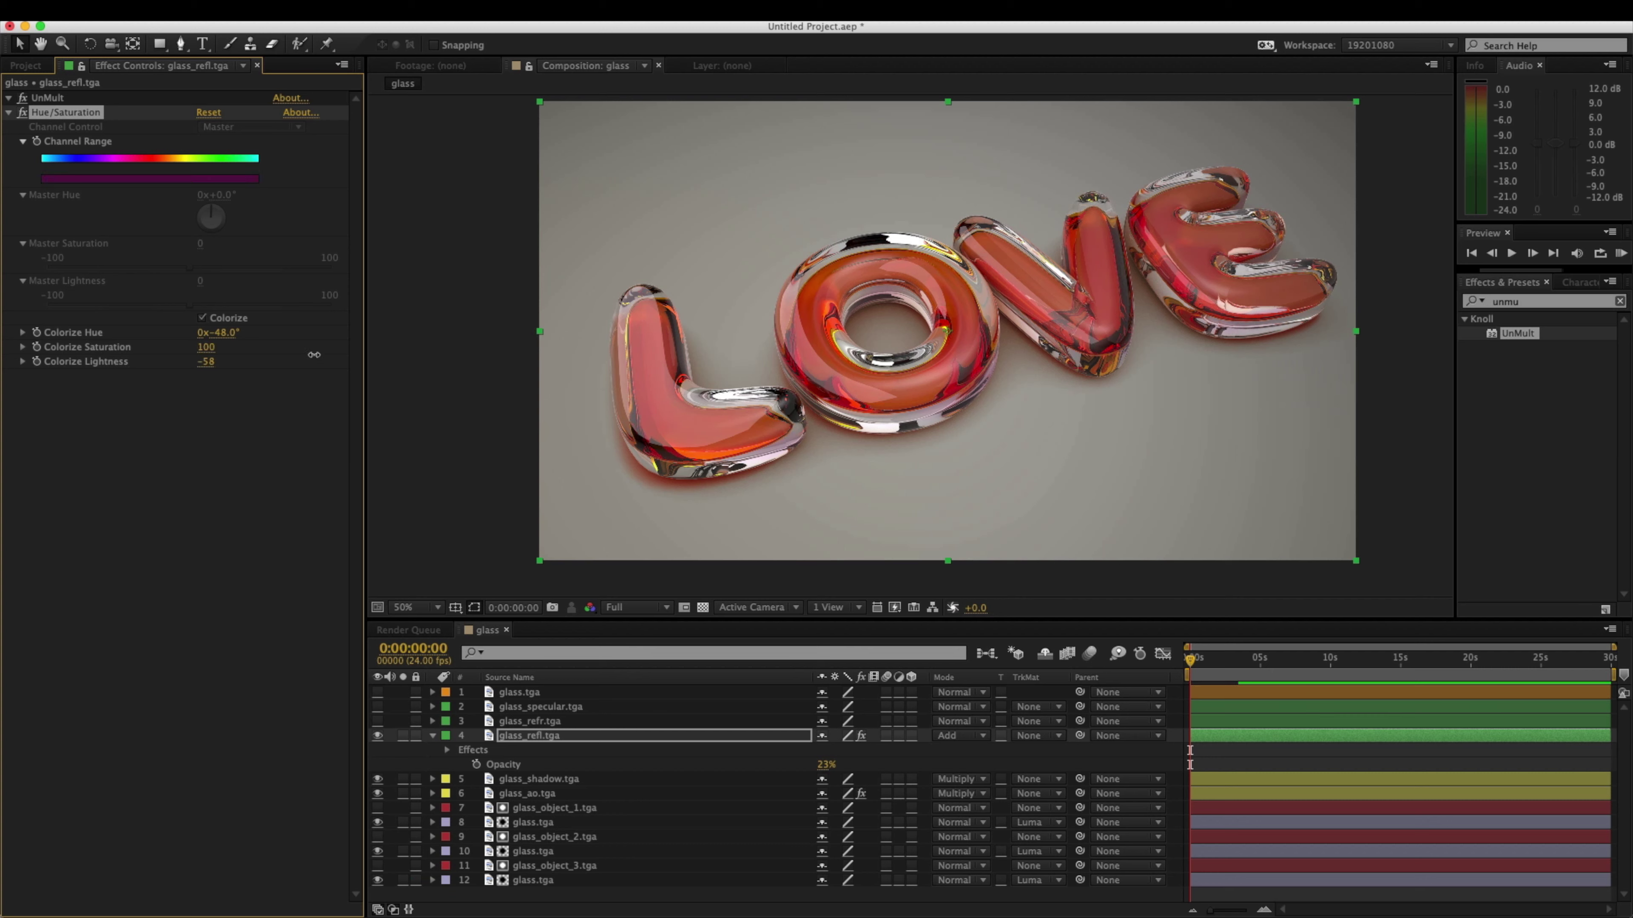
drag(222, 336, 176, 368)
drag(440, 381, 432, 380)
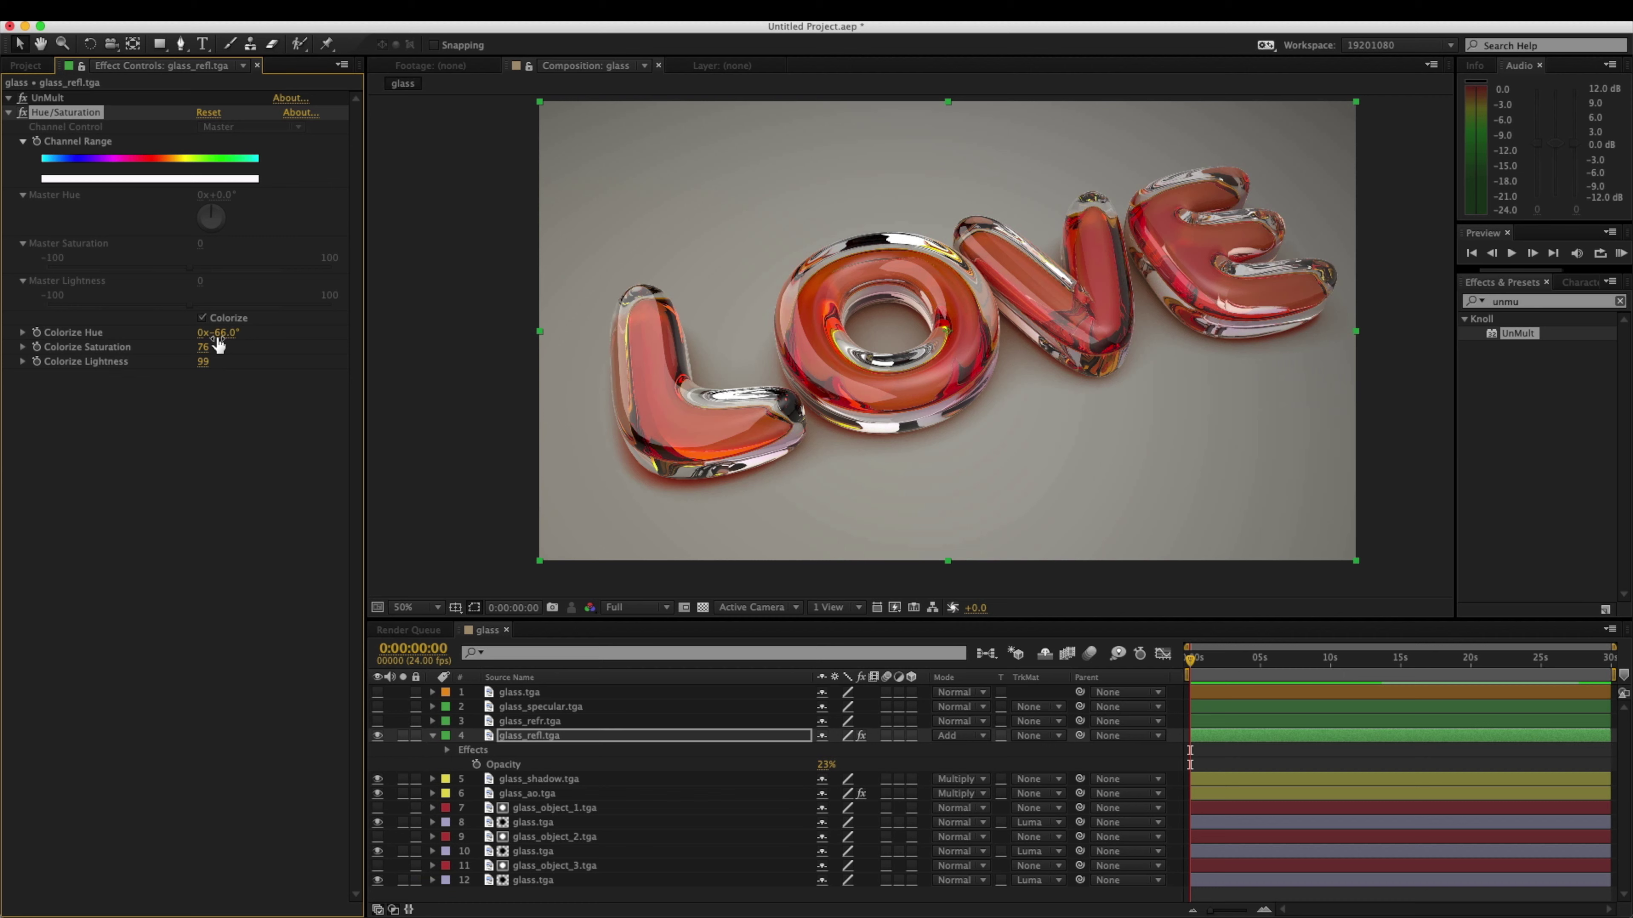
drag(208, 365, 188, 363)
drag(75, 364, 78, 363)
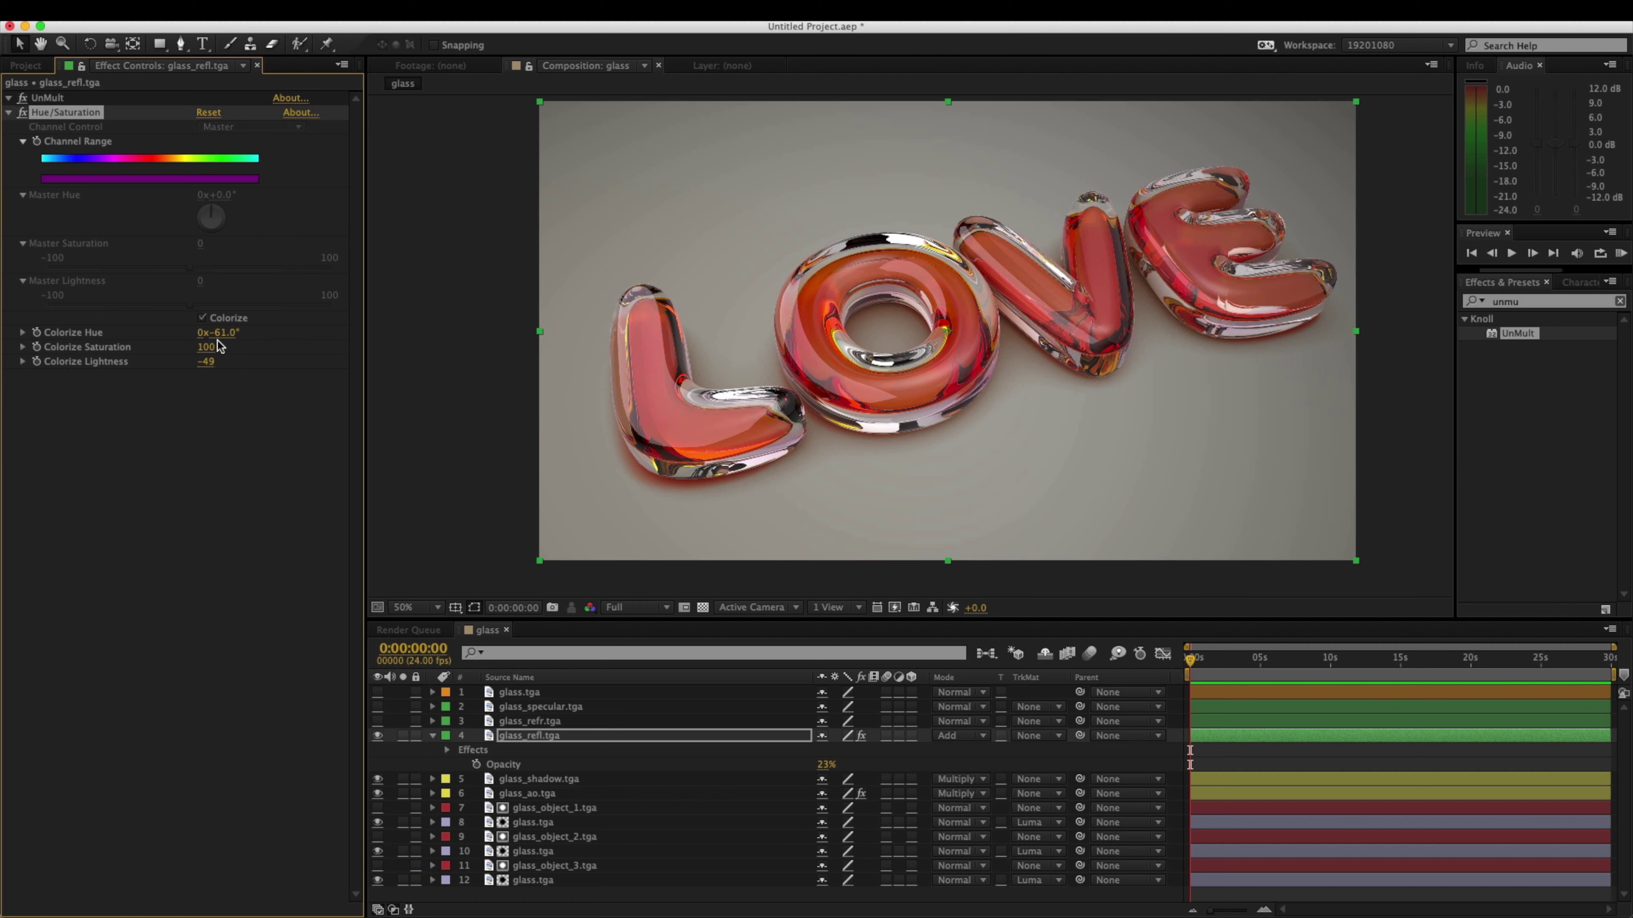
drag(222, 333, 84, 341)
Step: Toggle the glass_refl.tga layer to compare the image with and without it, and set its opacity to 33%
click(512, 738)
click(377, 736)
click(377, 736)
click(377, 736)
click(377, 737)
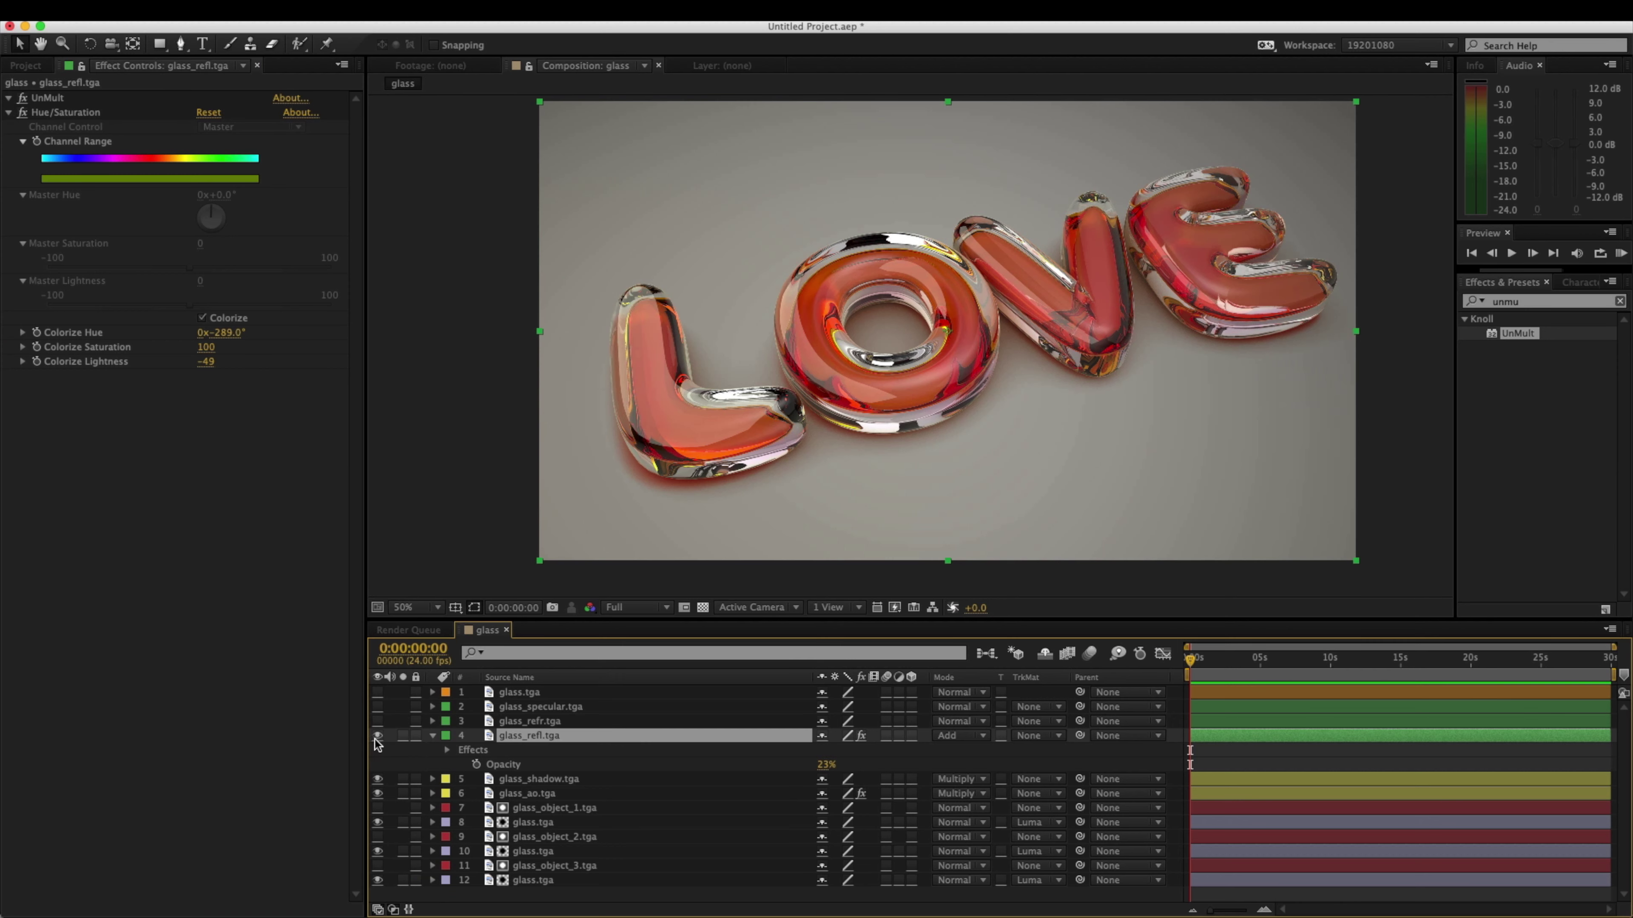
mouse_move(827, 764)
mouse_down()
mouse_move(862, 764)
mouse_move(829, 764)
mouse_up()
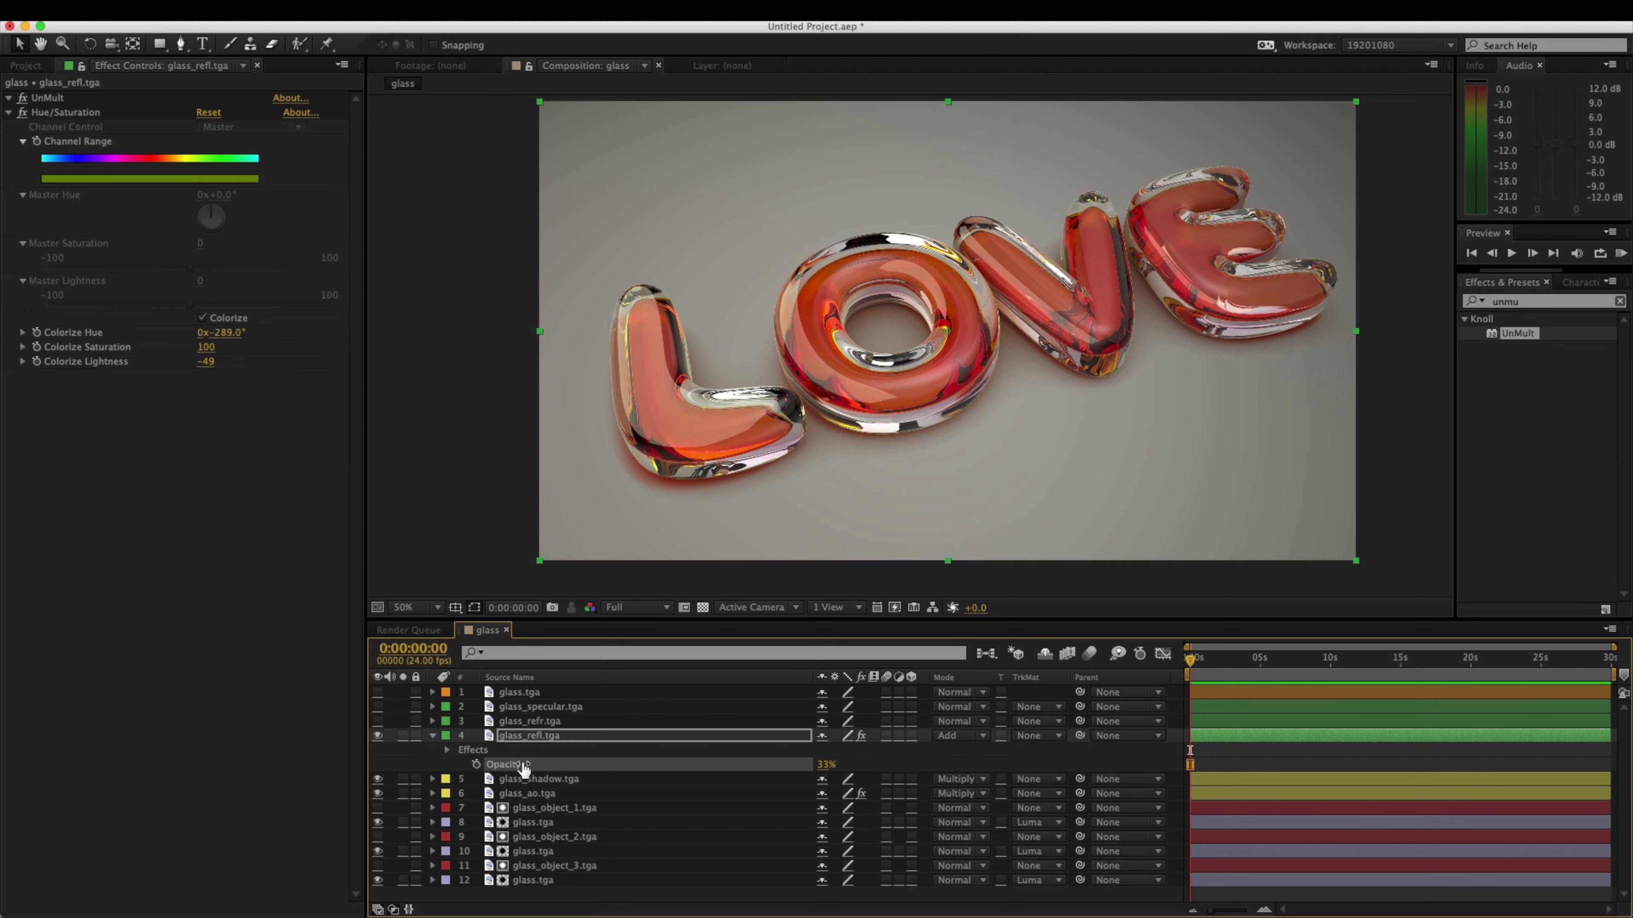
Step: Show the glass_refr.tga layer and bring the glass composition back into the viewer
click(378, 721)
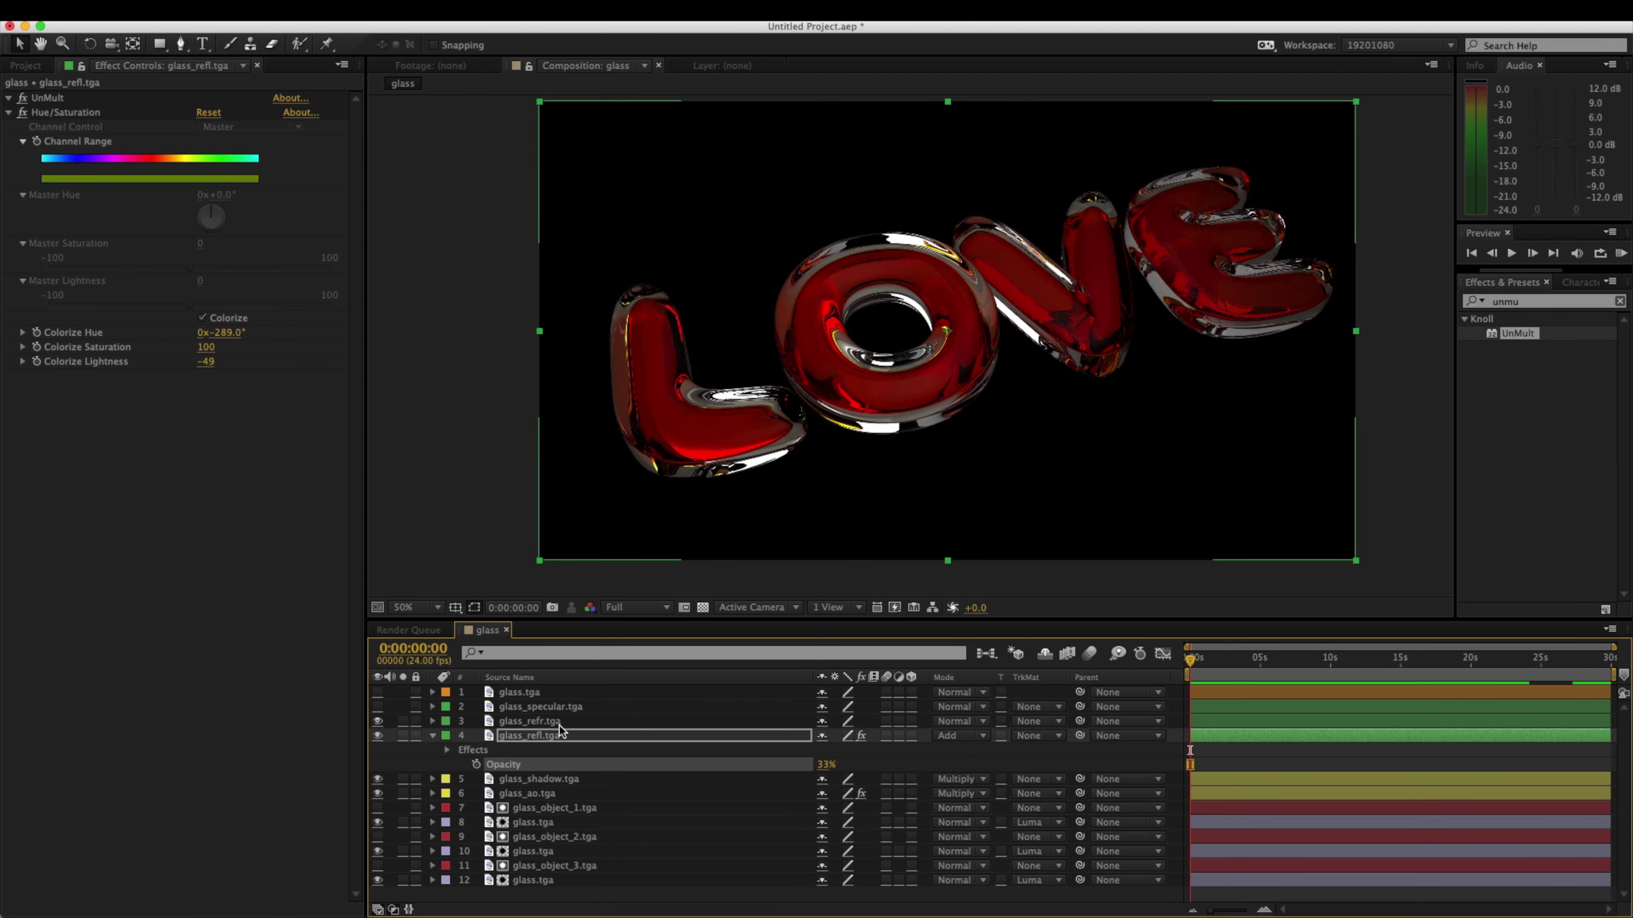
double_click(543, 722)
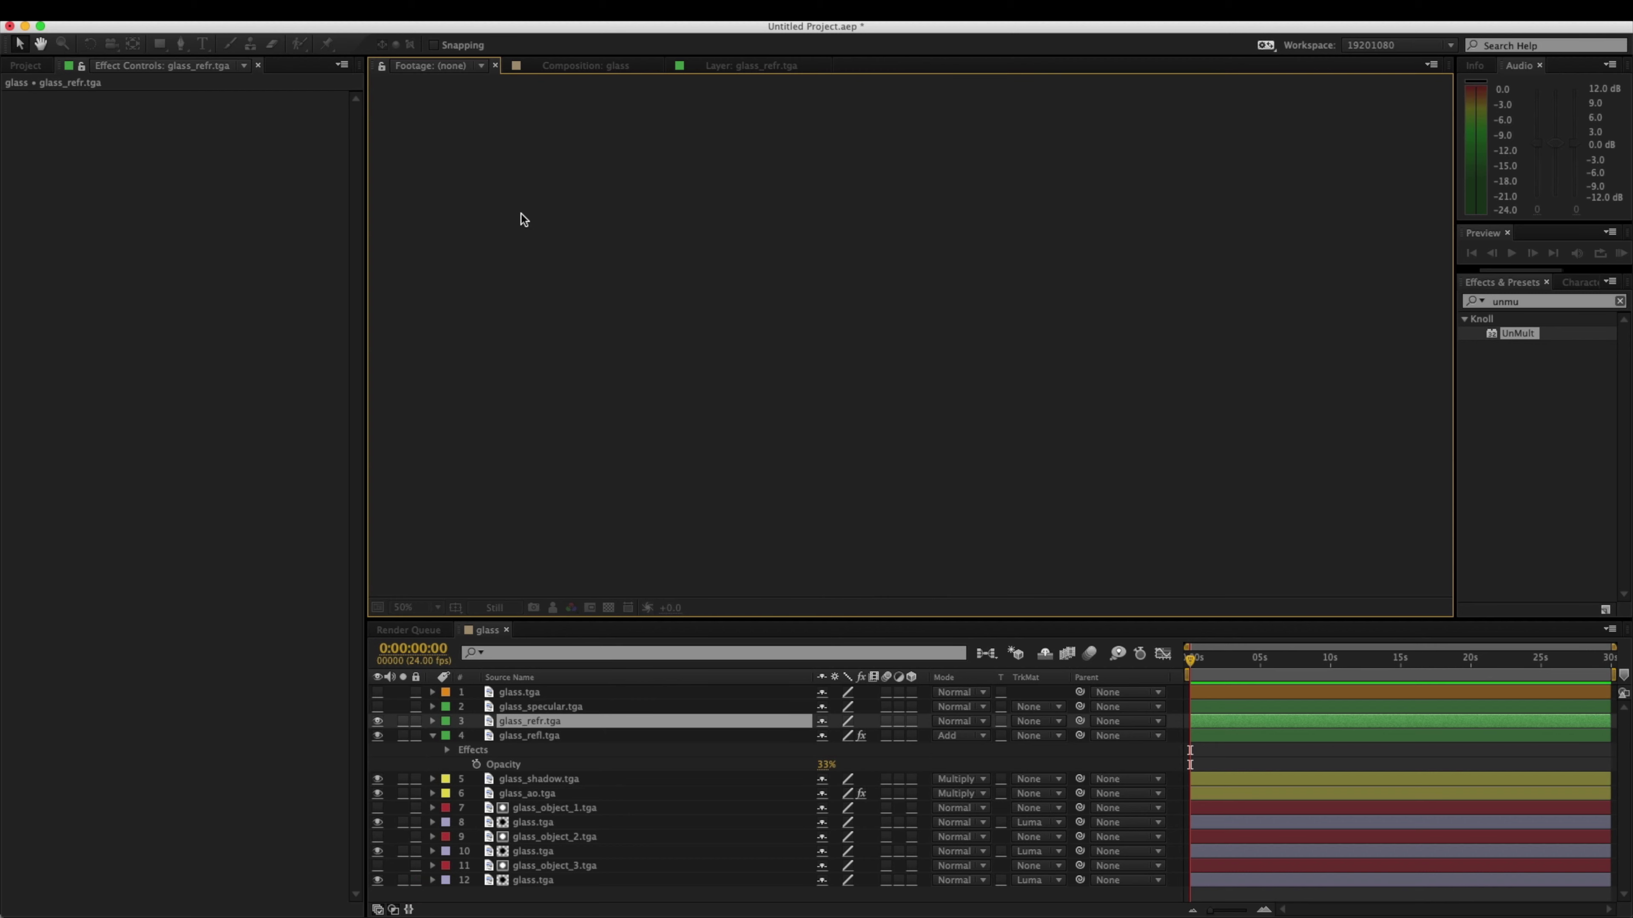
click(592, 66)
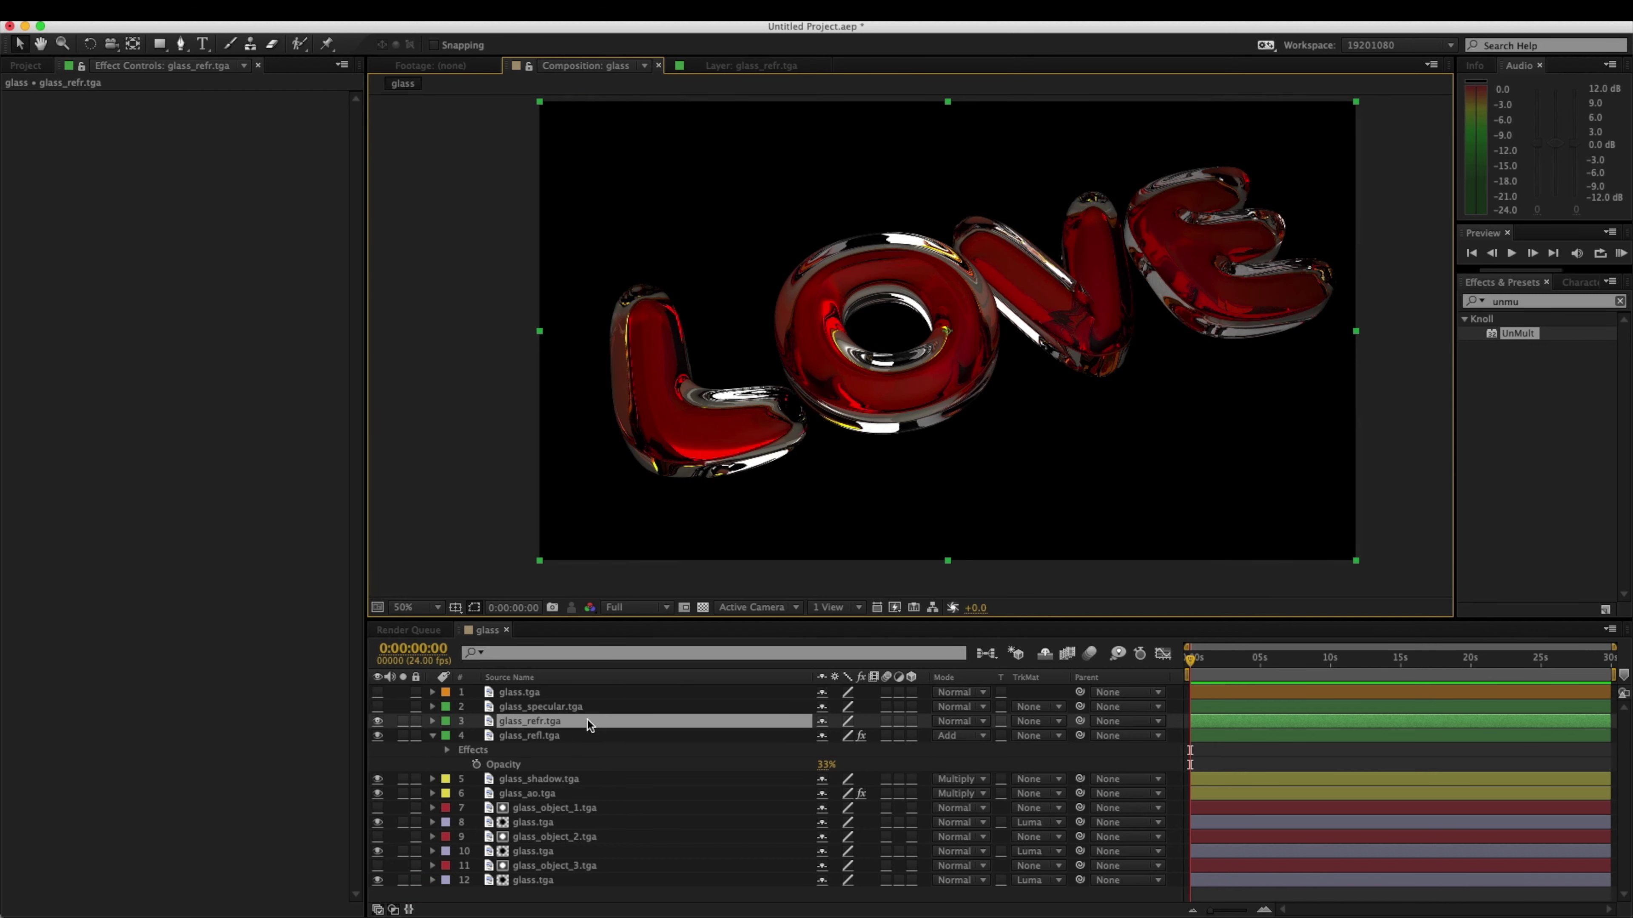
click(398, 66)
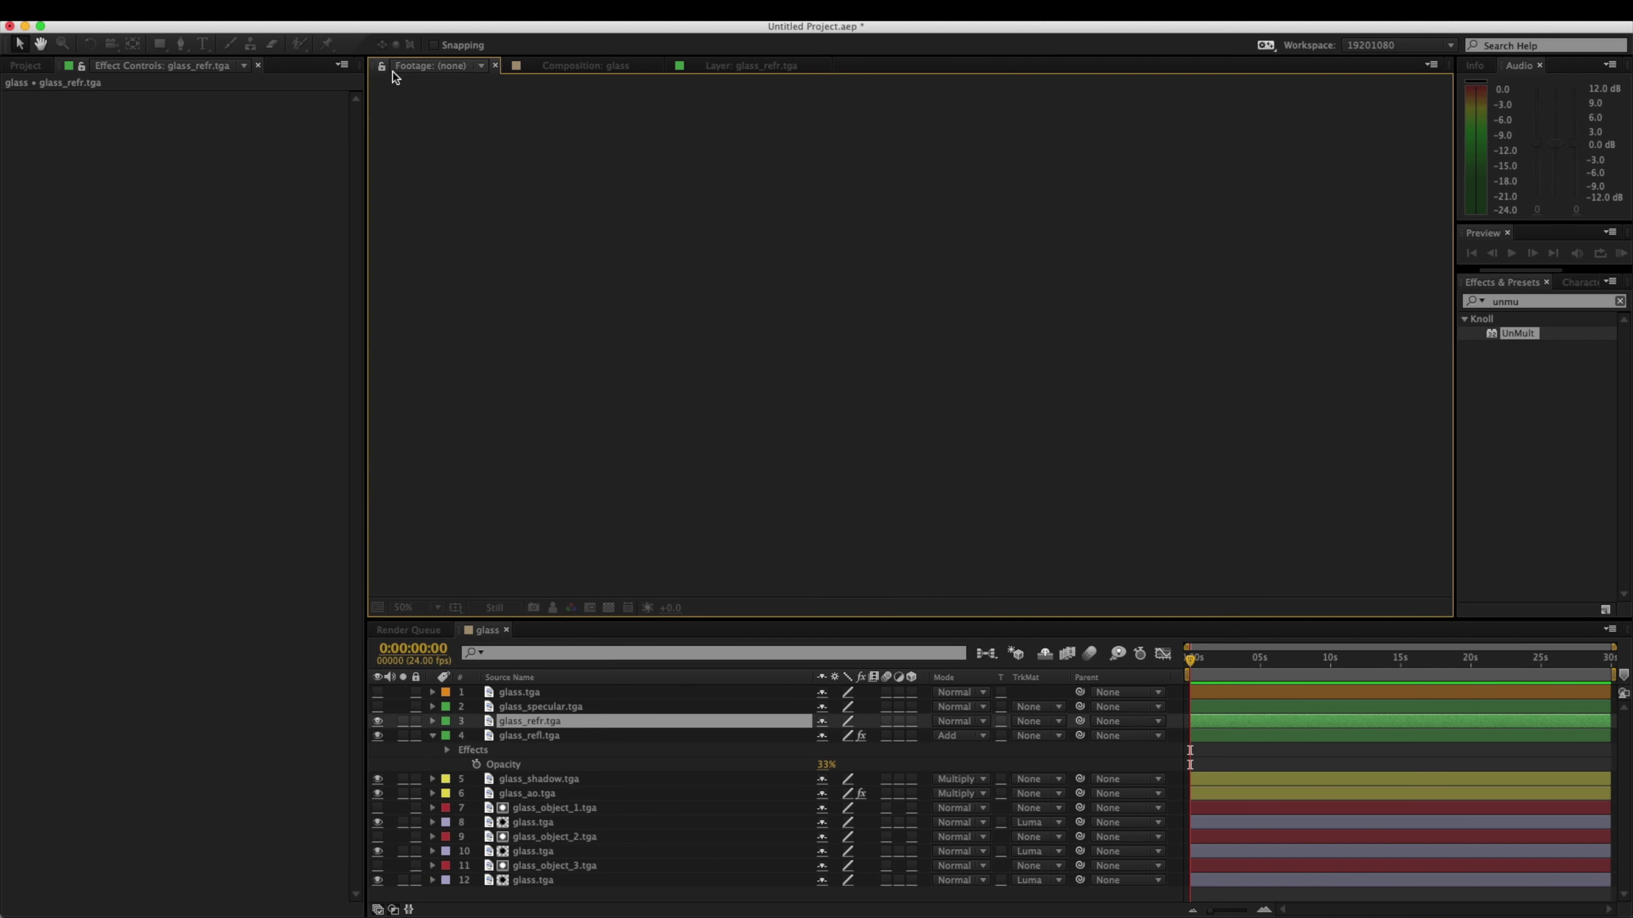
click(24, 65)
click(97, 361)
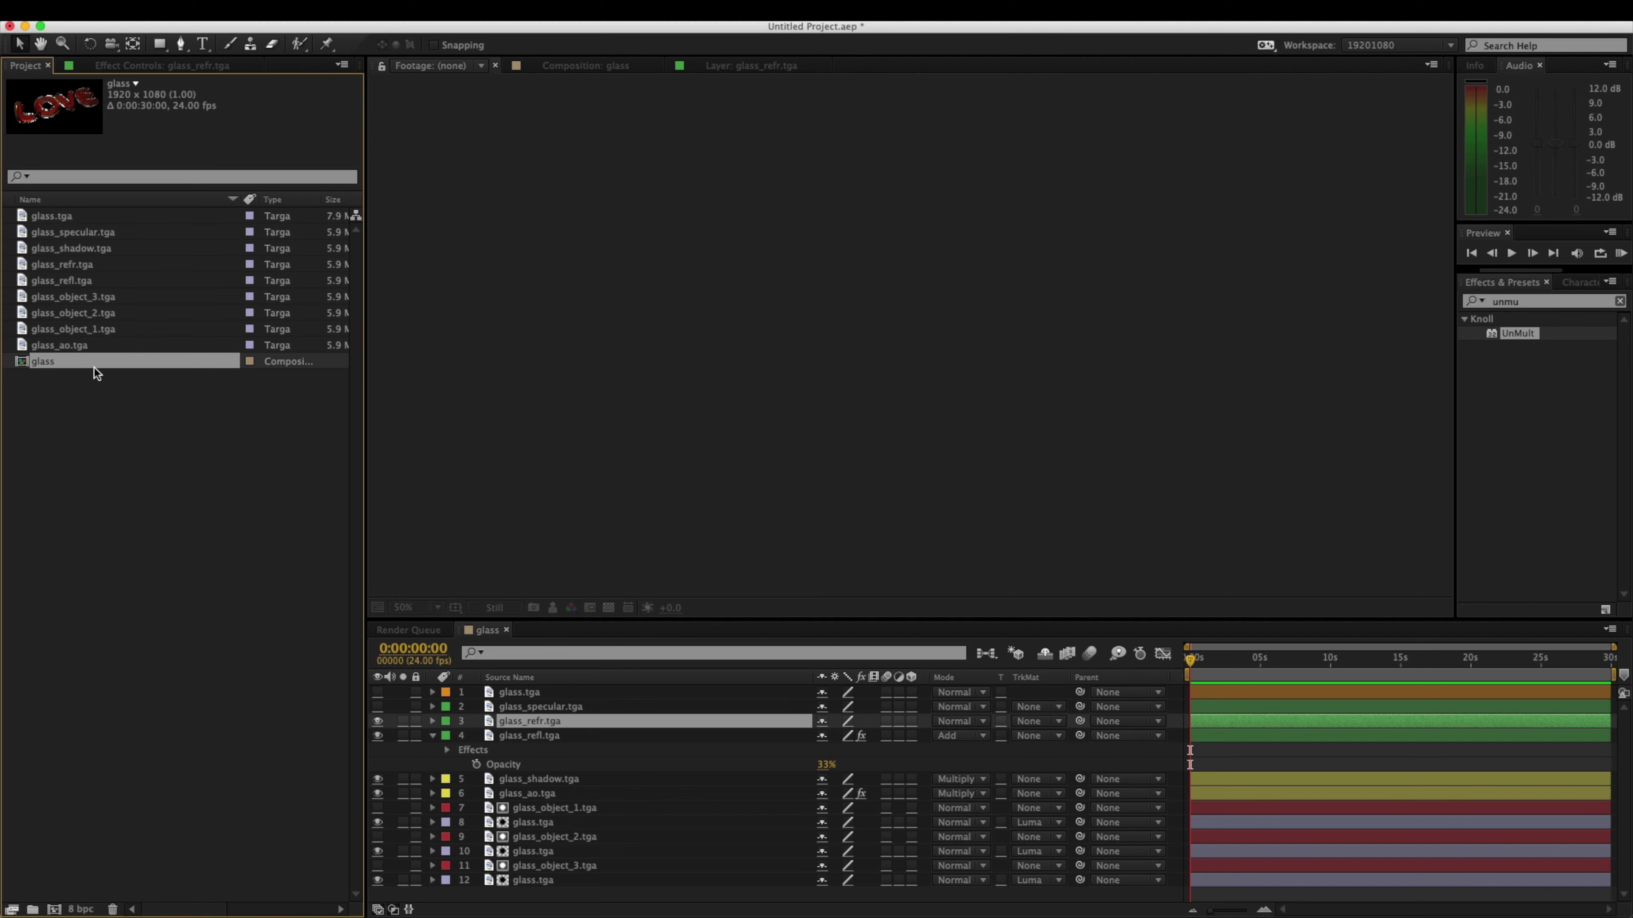
double_click(95, 362)
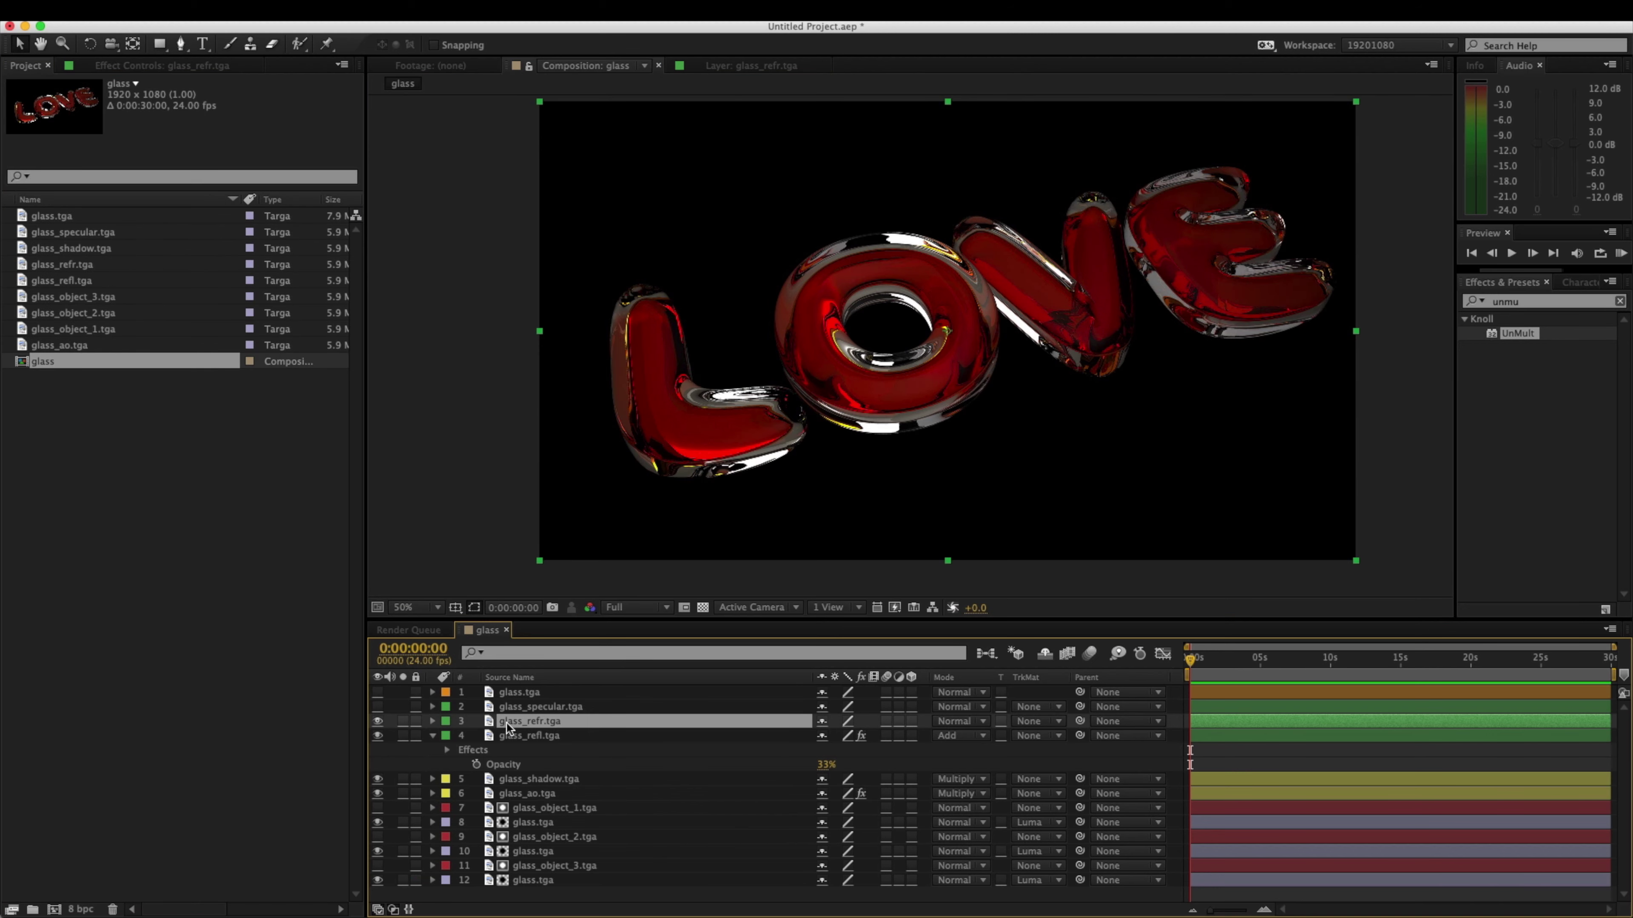
Step: Set the glass_refr.tga layer's blending mode to Add and toggle its visibility to compare
click(944, 721)
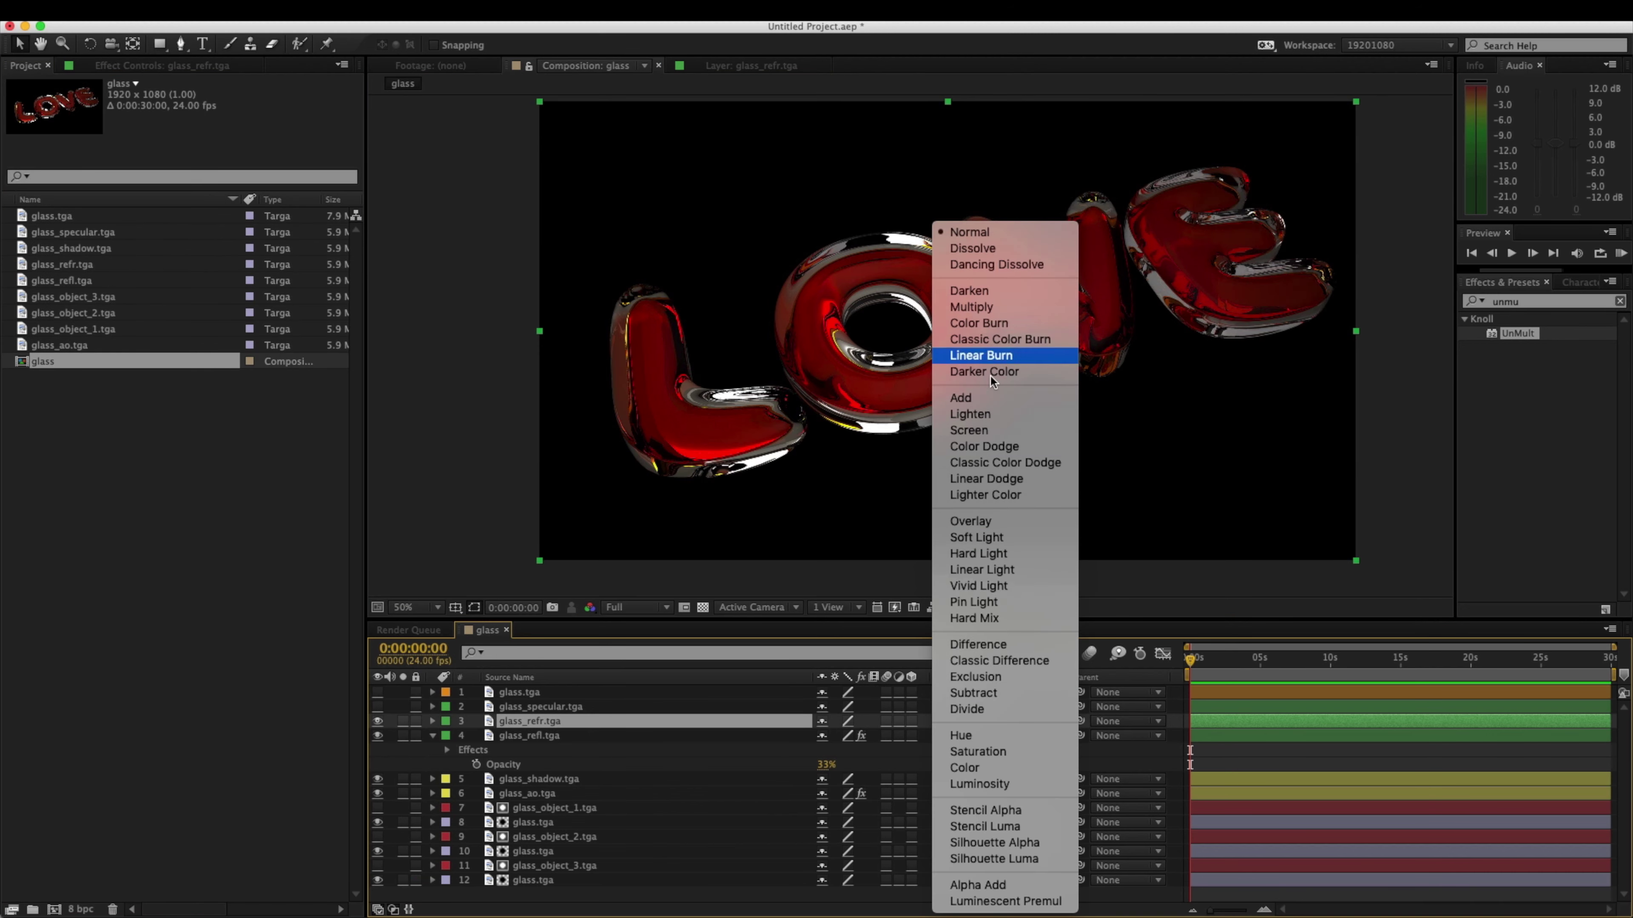
click(960, 398)
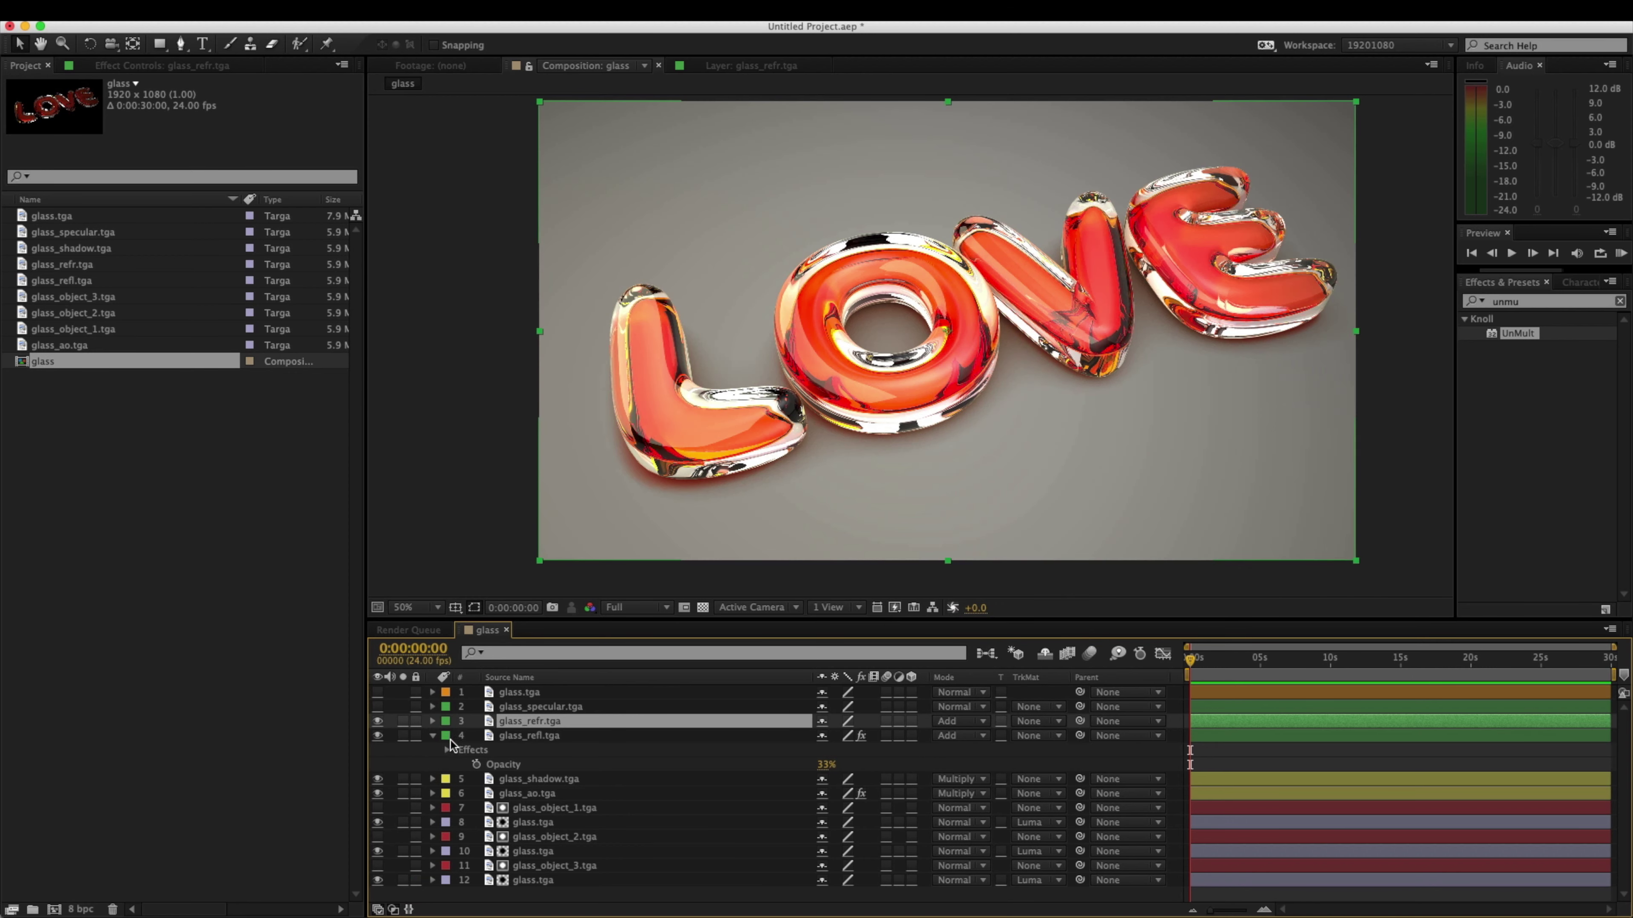
click(377, 721)
click(377, 721)
click(377, 721)
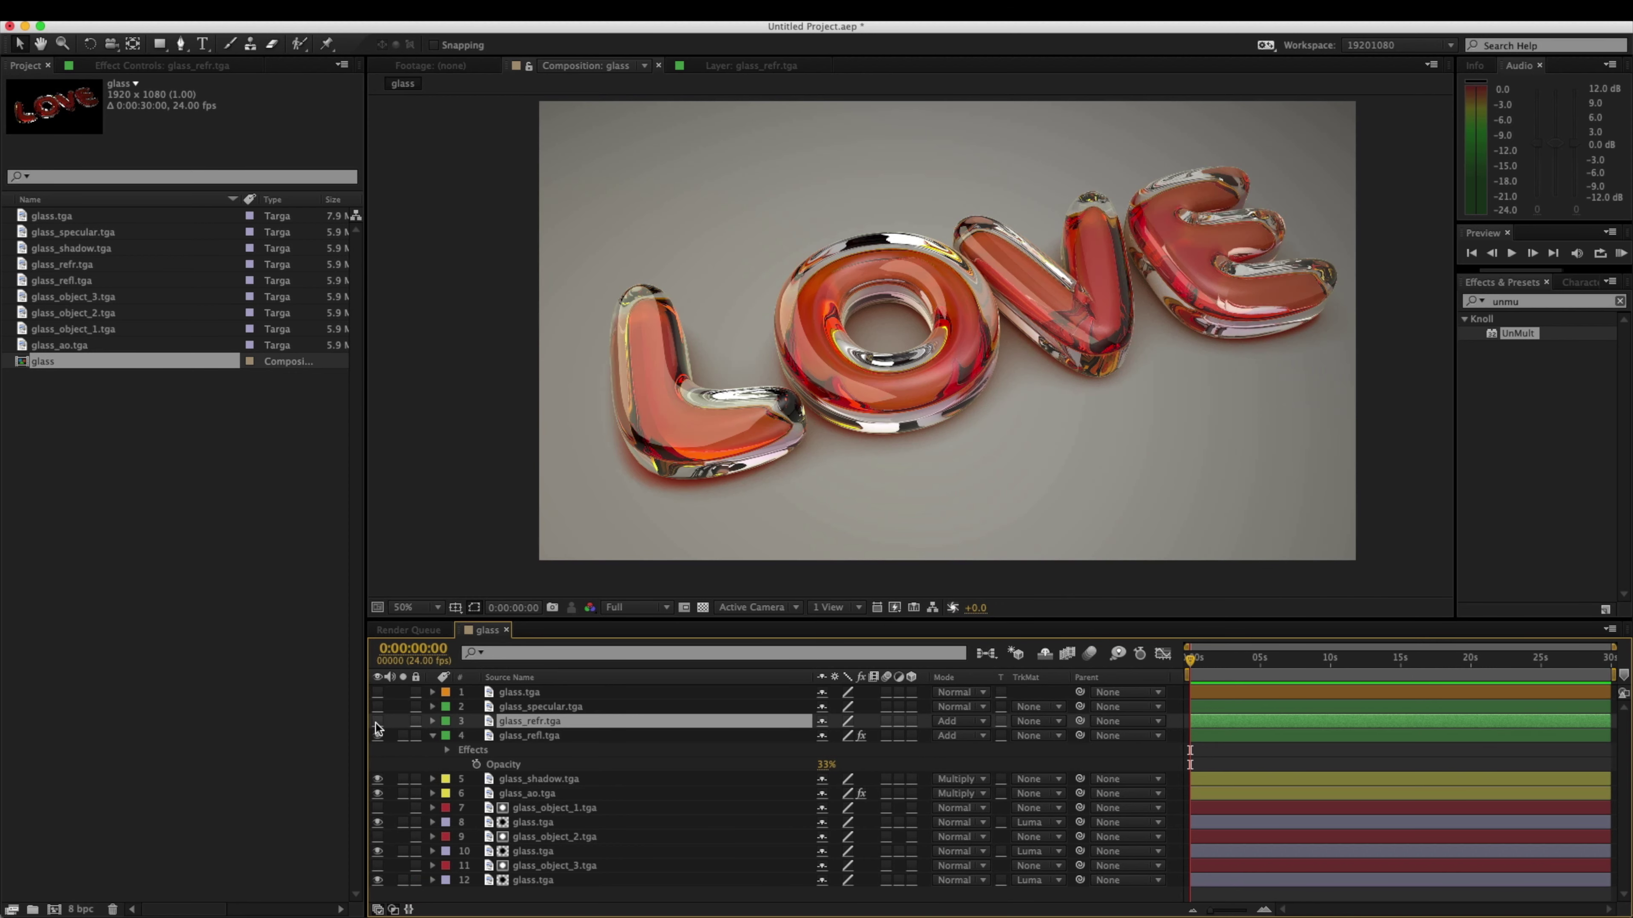
click(377, 722)
Step: Set the glass_refr.tga layer's blending mode to Soft Light and apply the UnMult effect to it
click(971, 723)
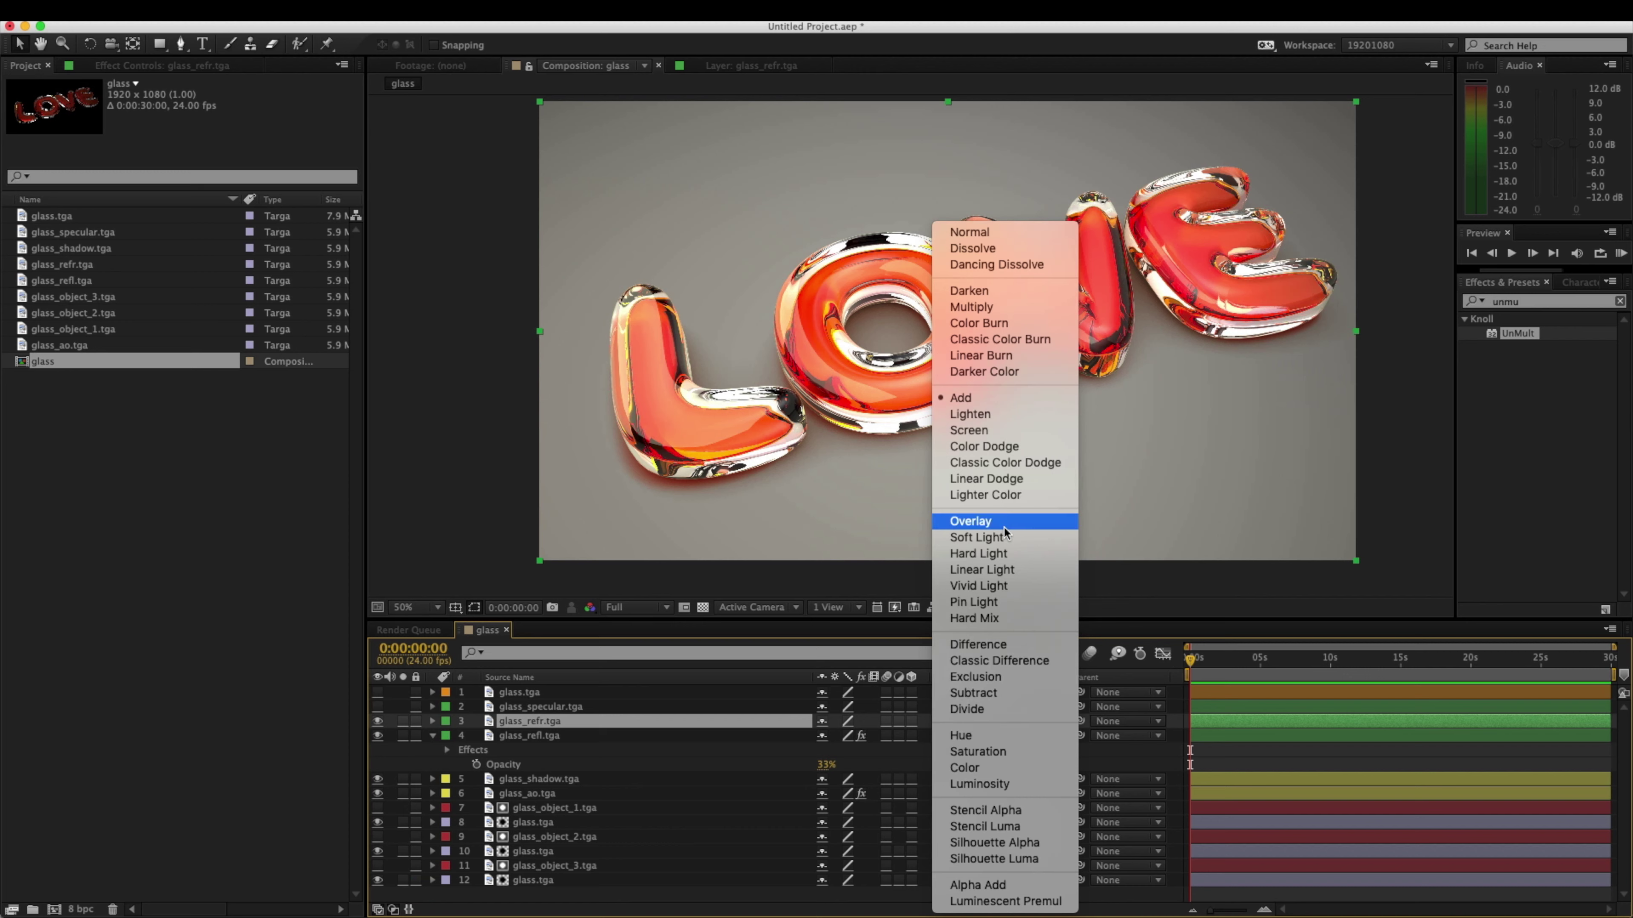
click(977, 537)
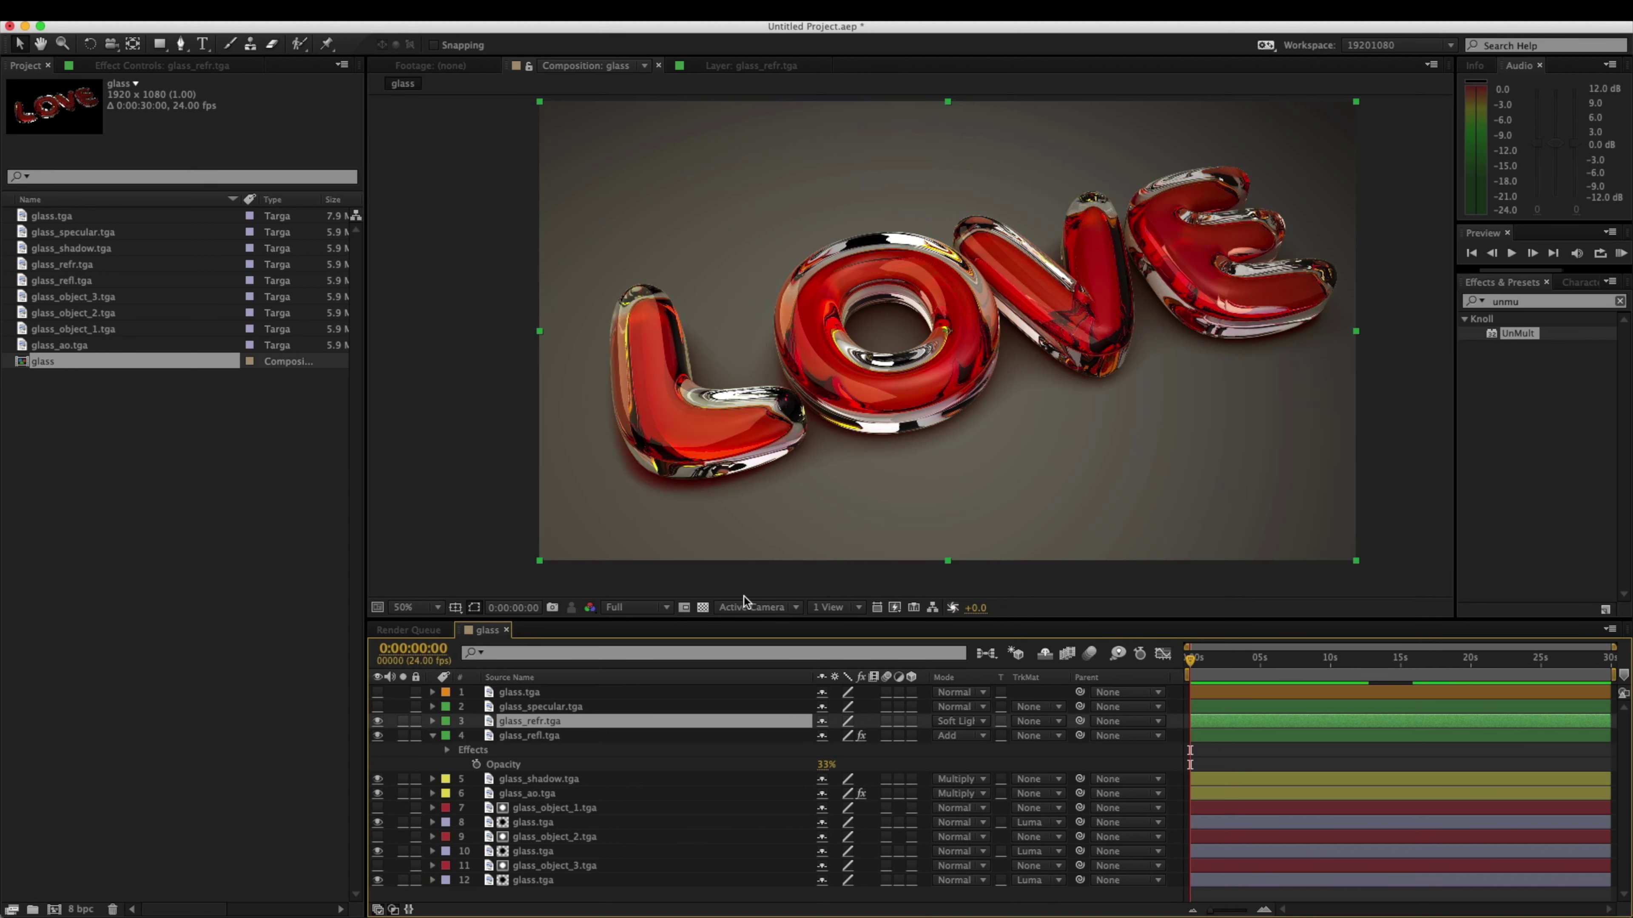
click(1517, 333)
double_click(1515, 332)
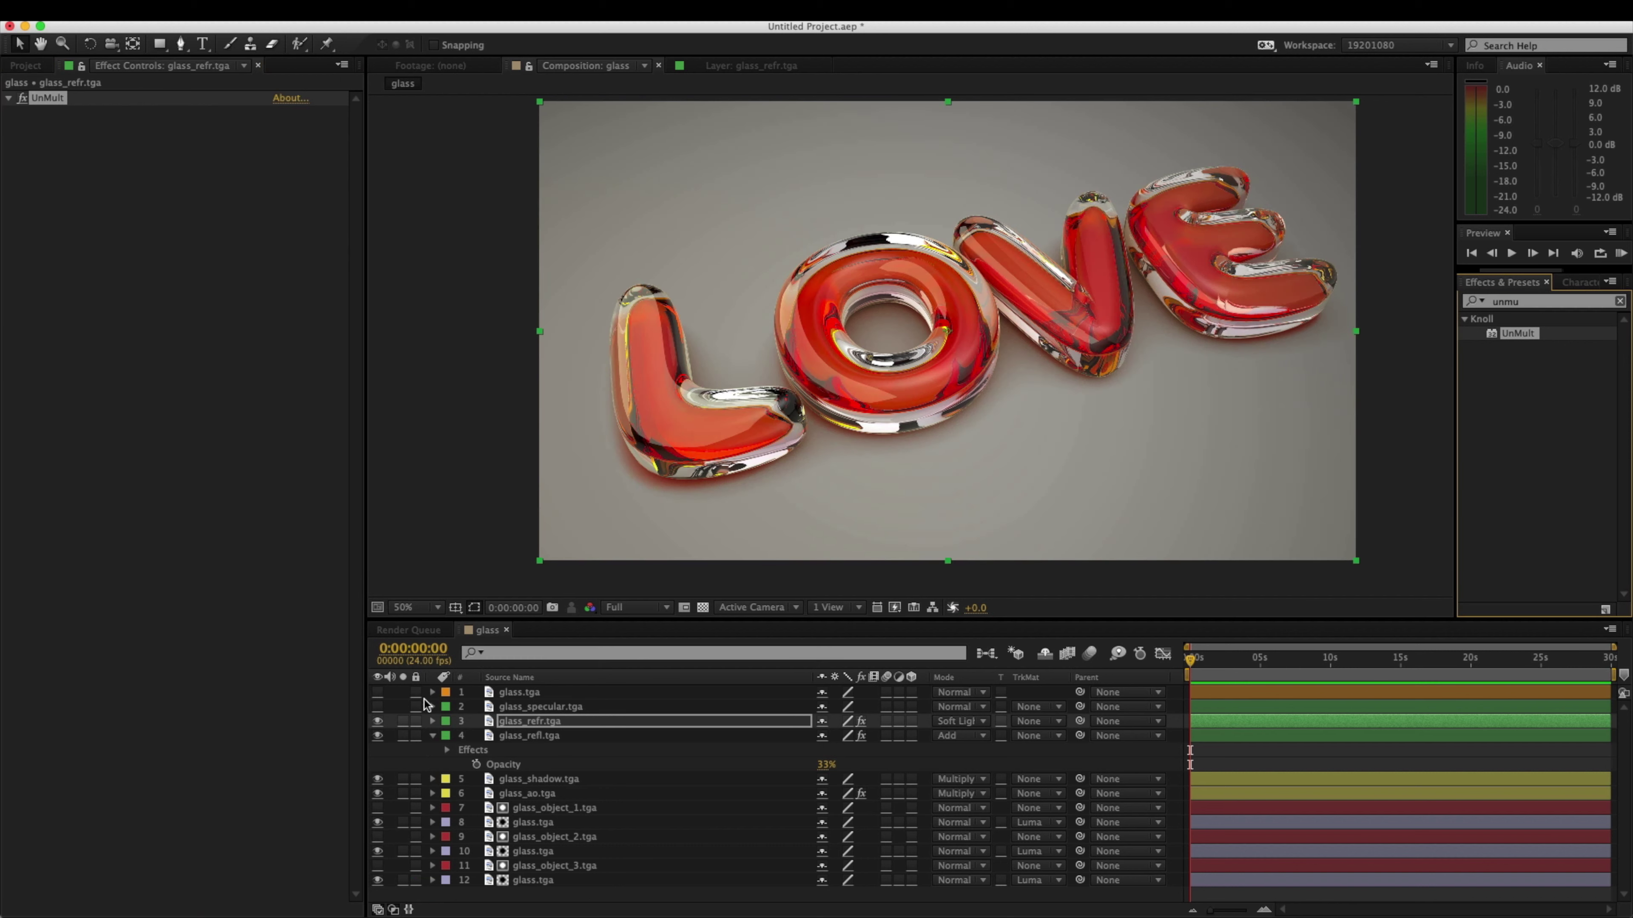
Step: Toggle the glass_refr.tga layer's visibility to compare the image with and without the refraction pass
click(378, 722)
click(377, 721)
click(377, 721)
click(377, 721)
click(377, 721)
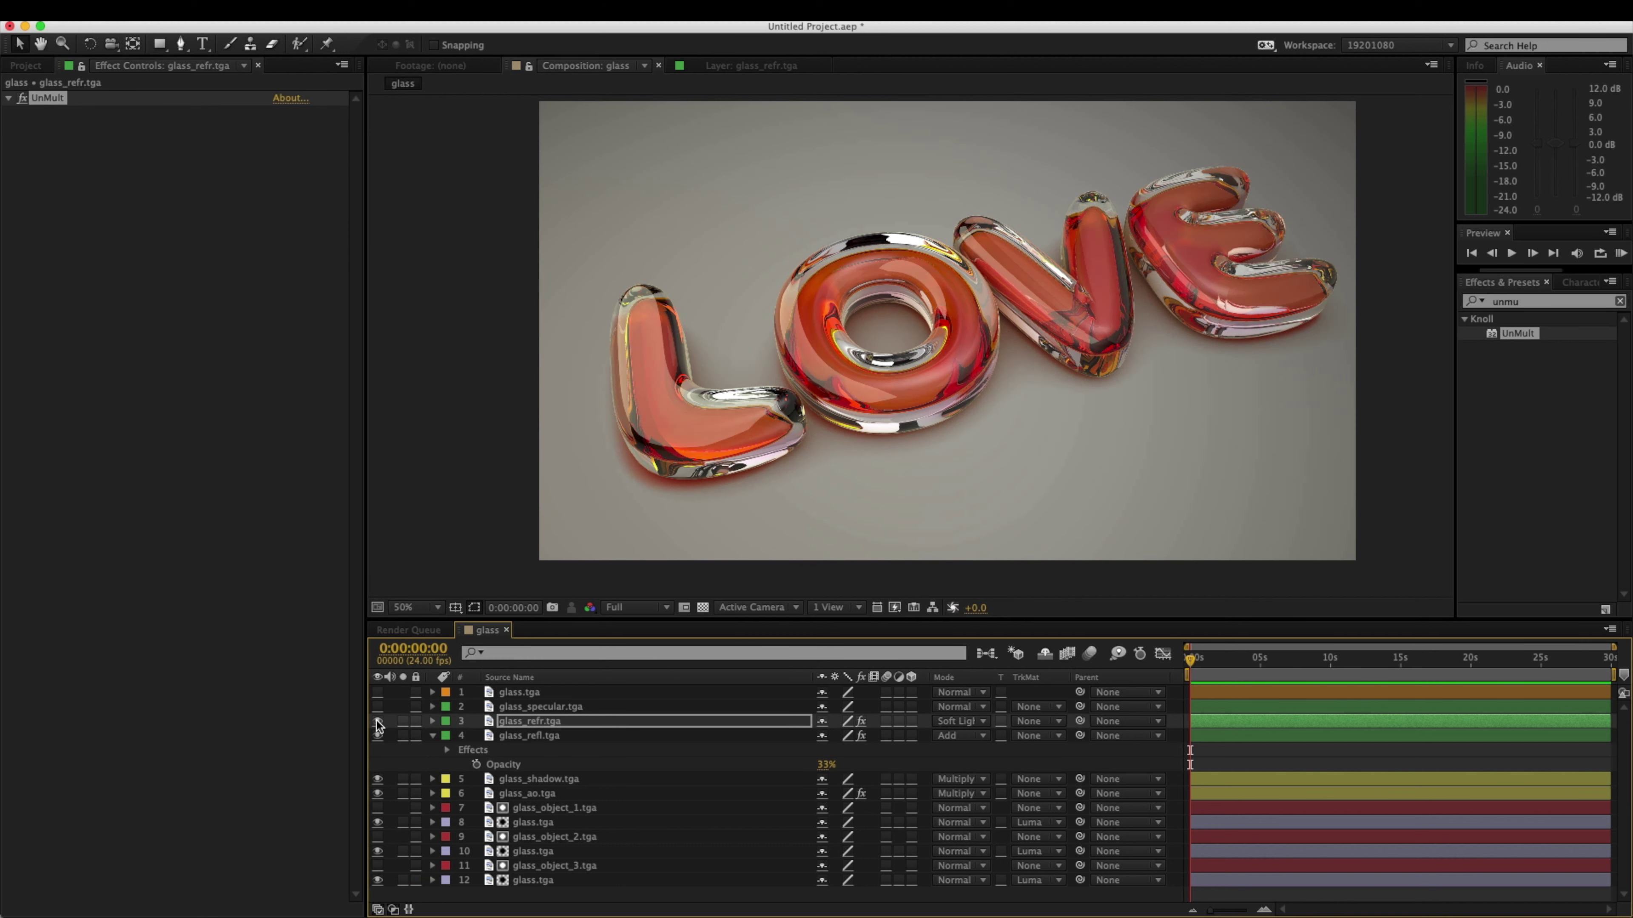
click(377, 721)
click(377, 721)
click(377, 722)
scroll(780, 473, down, 2)
scroll(780, 474, up, 2)
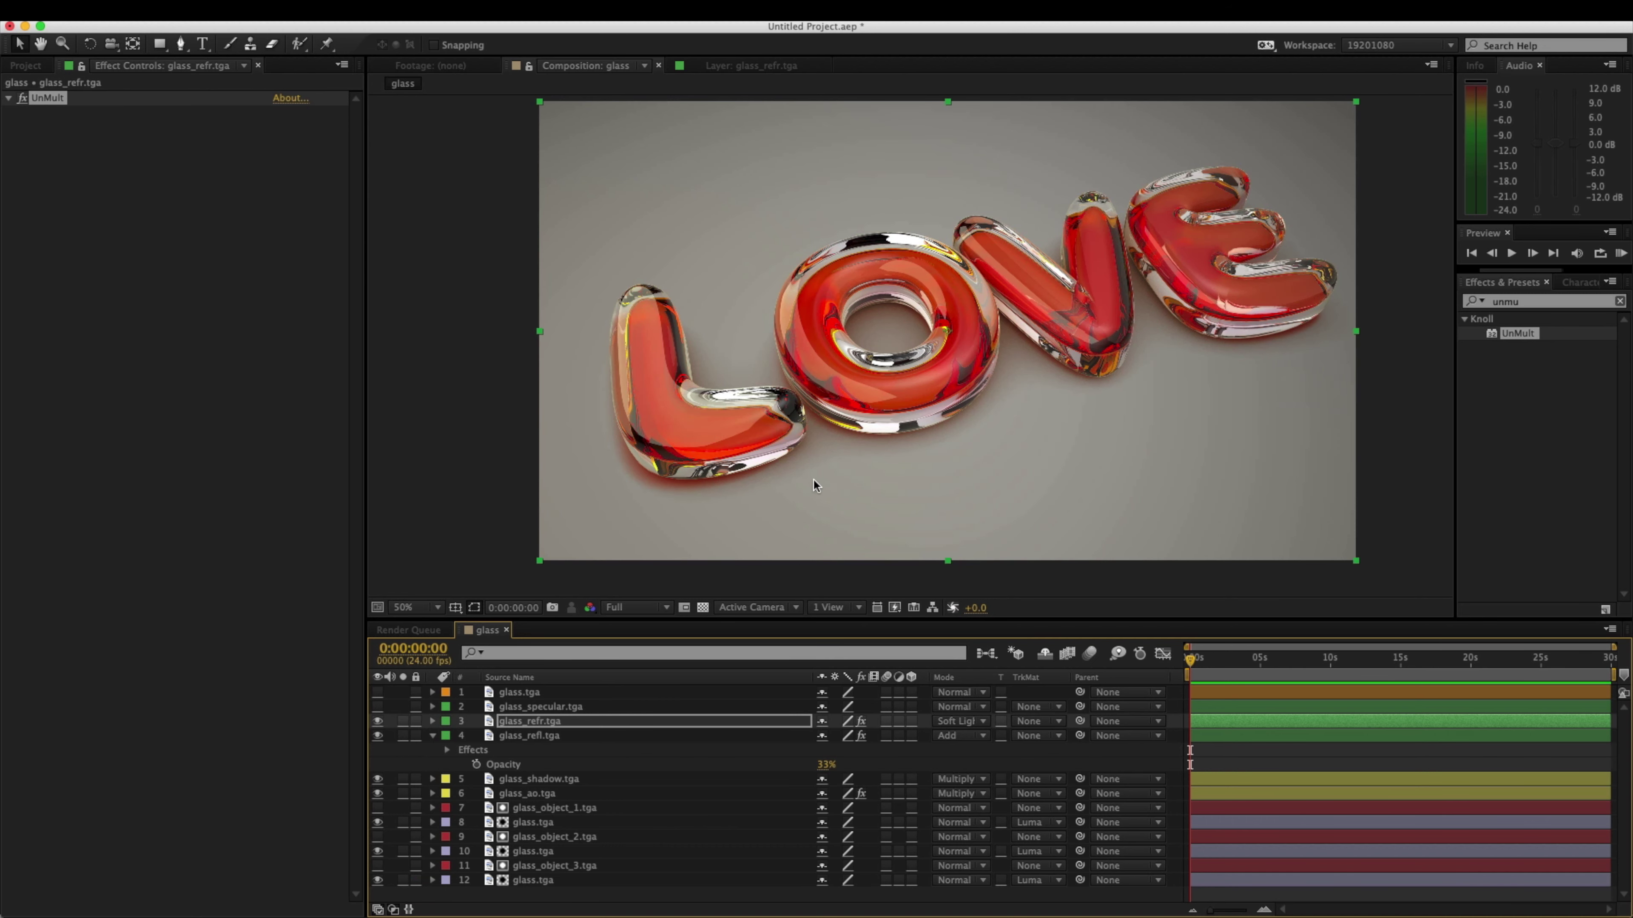
Step: Apply Hue/Saturation to the glass_refr.tga layer, set Master Hue to 30°, and compare the image with and without the layer
click(1523, 303)
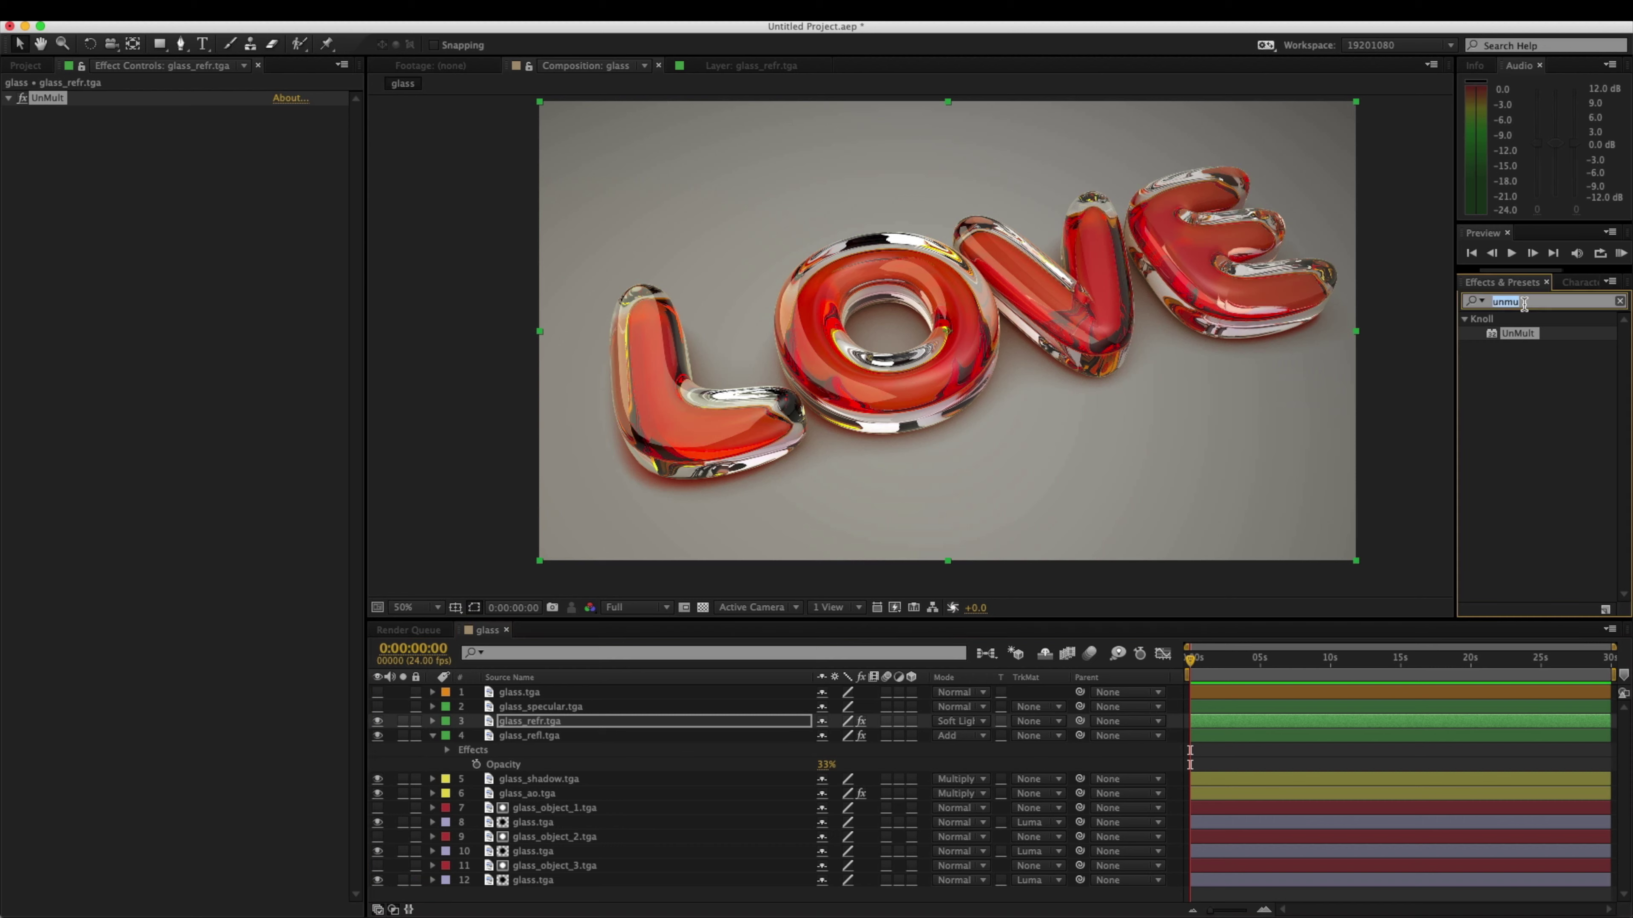
text(hue)
double_click(1553, 391)
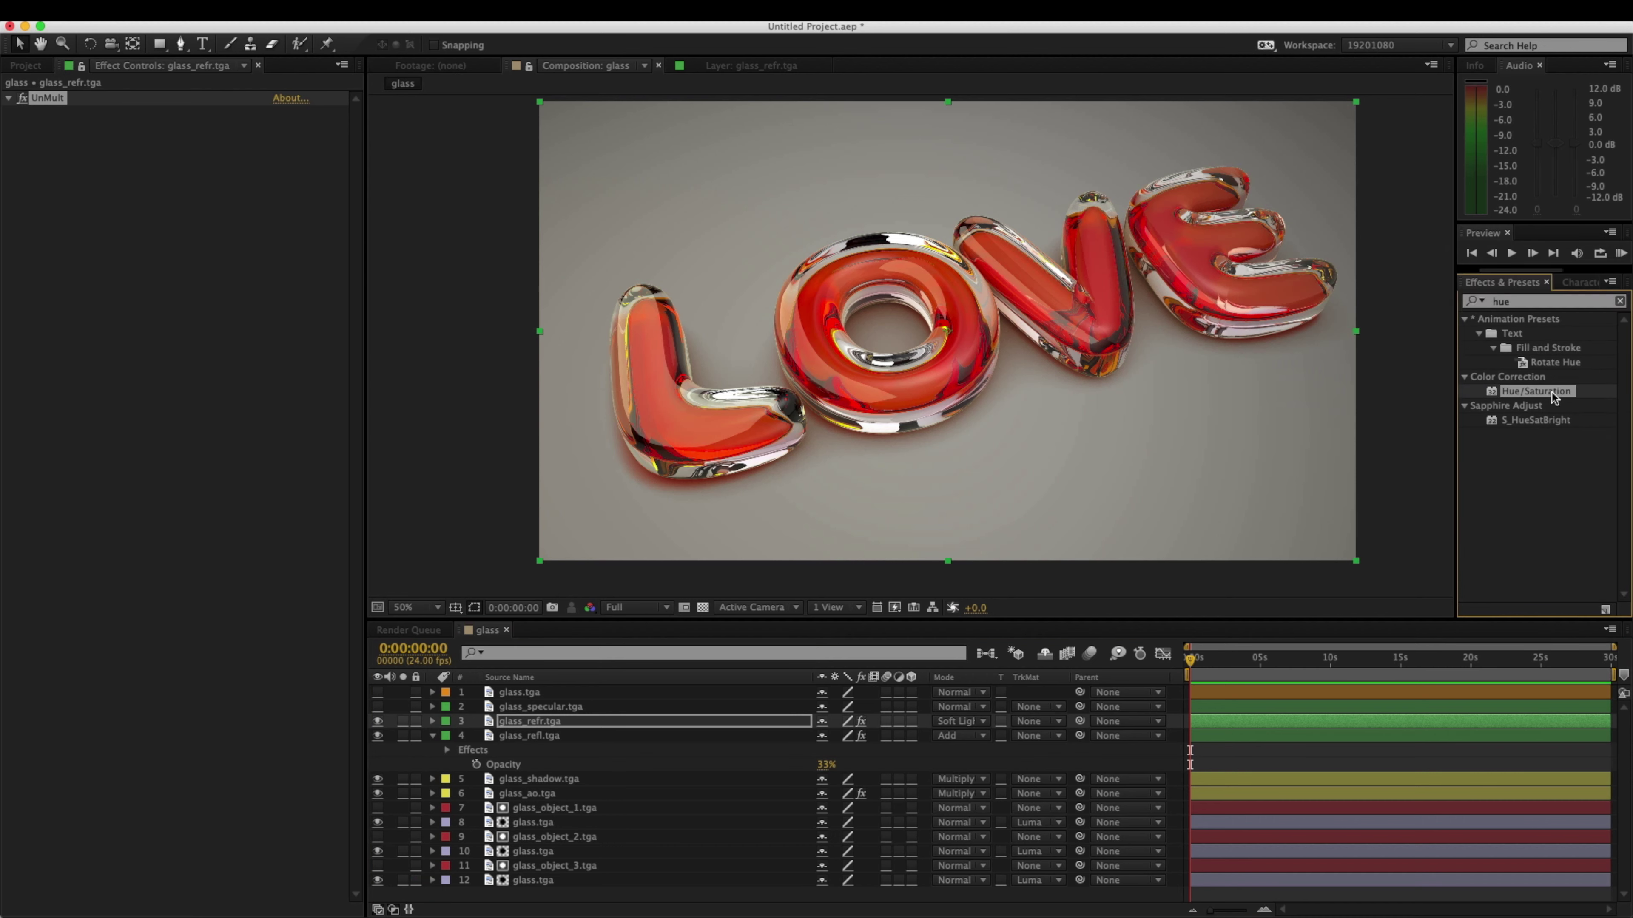
drag(213, 219, 206, 218)
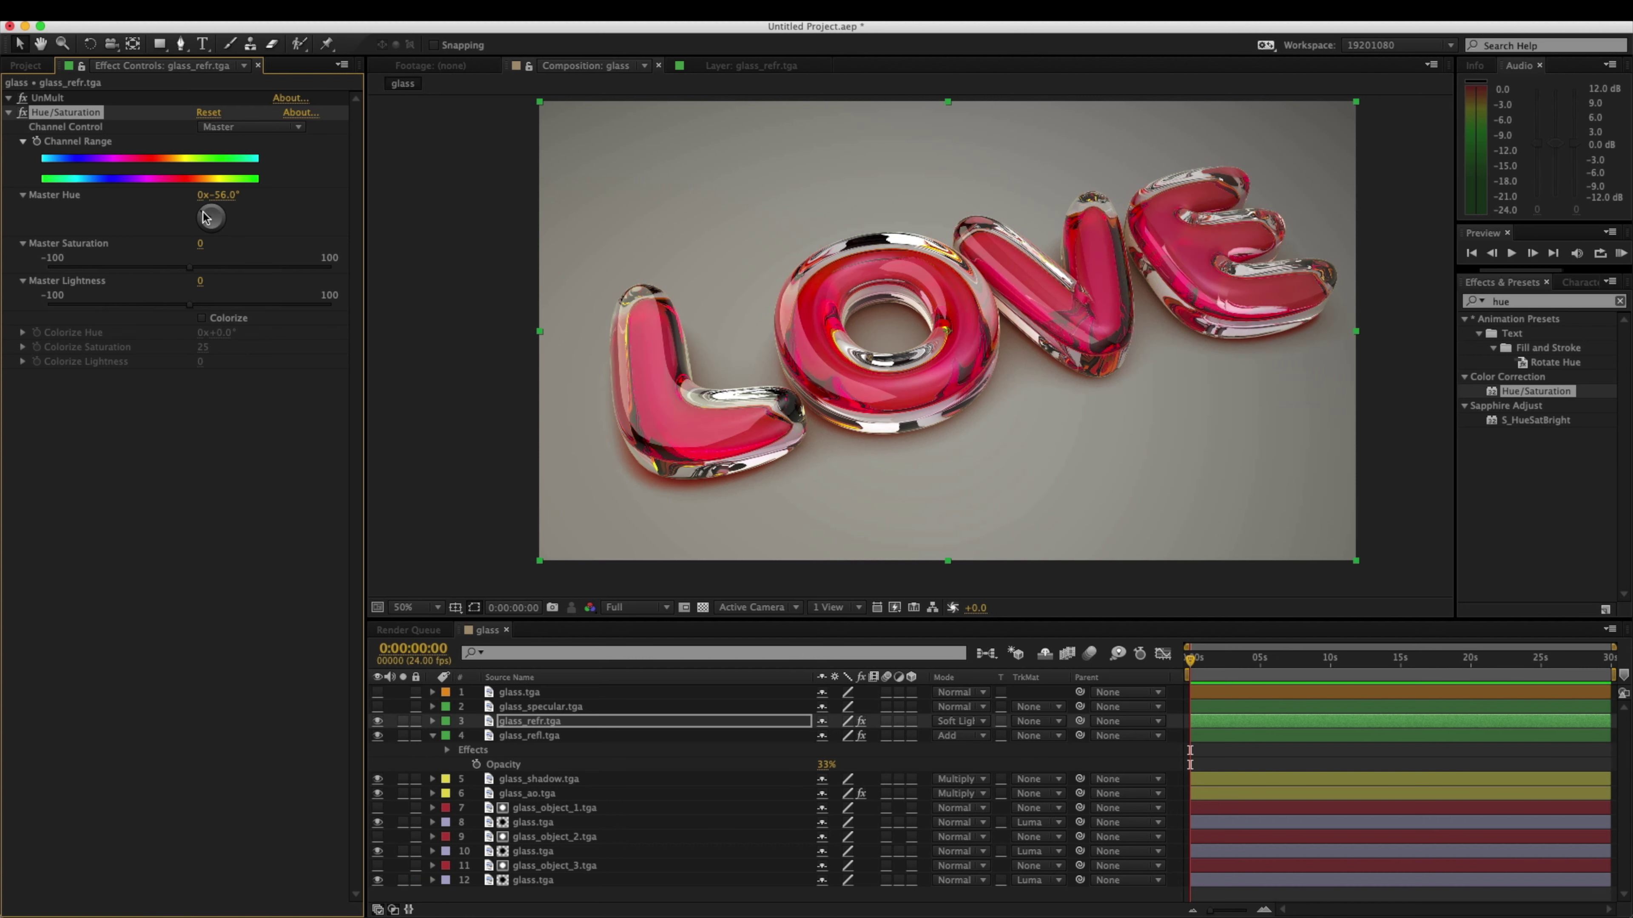
drag(206, 217, 212, 216)
click(378, 723)
click(378, 722)
scroll(826, 396, down, 2)
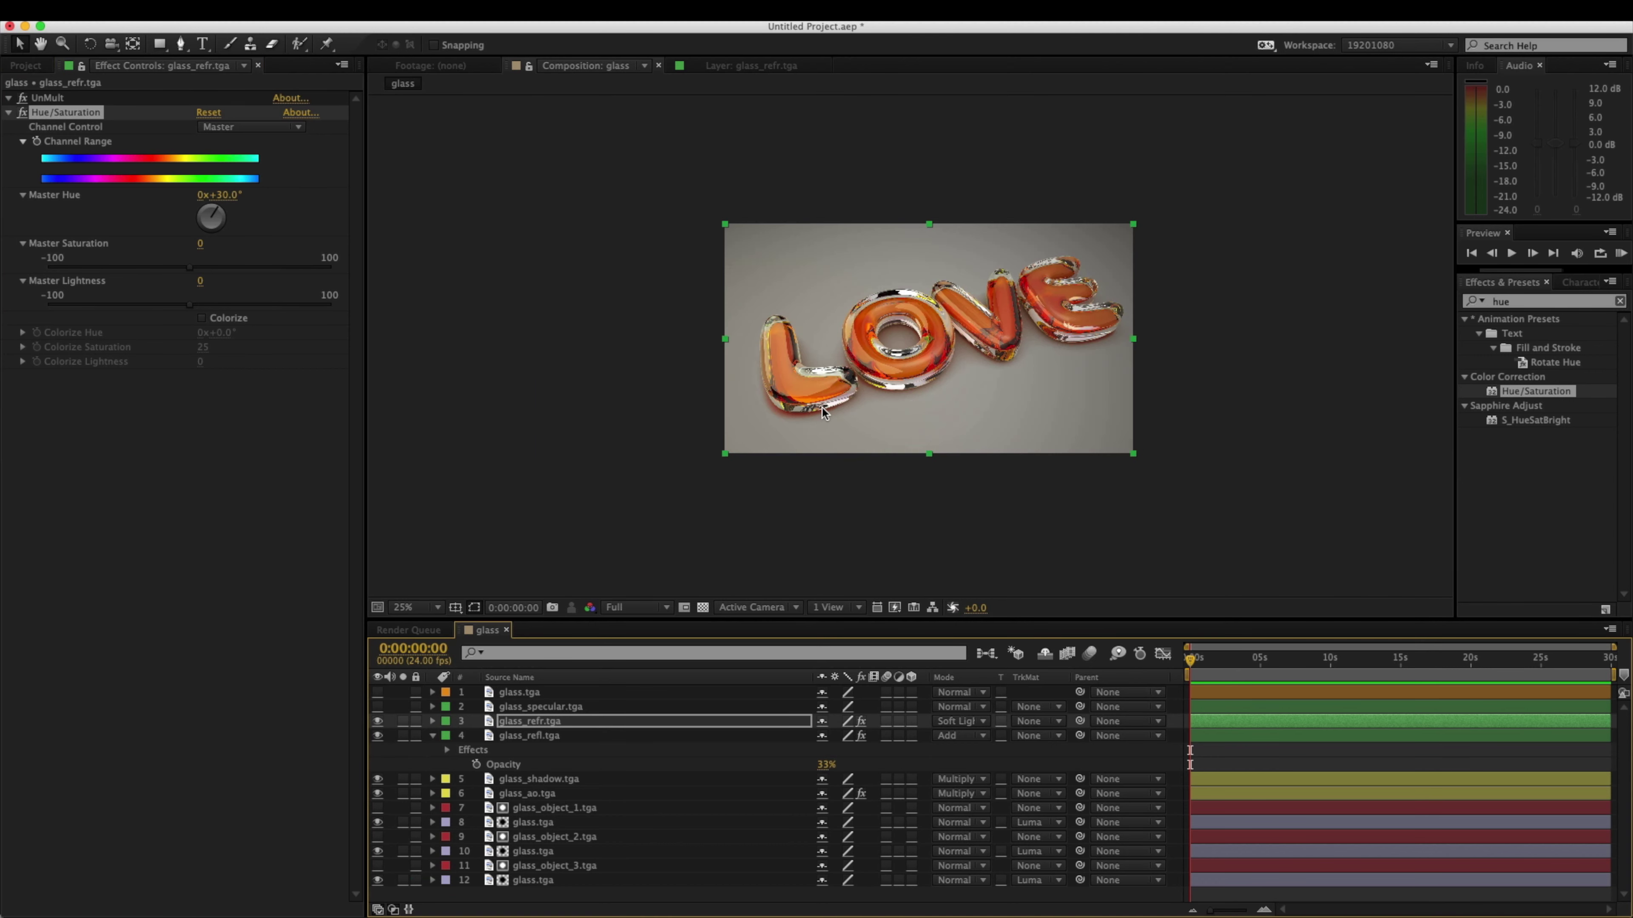
scroll(822, 406, up, 2)
Step: Show the glass_specular.tga layer, set its blending mode to Add, and toggle its visibility to compare
click(26, 65)
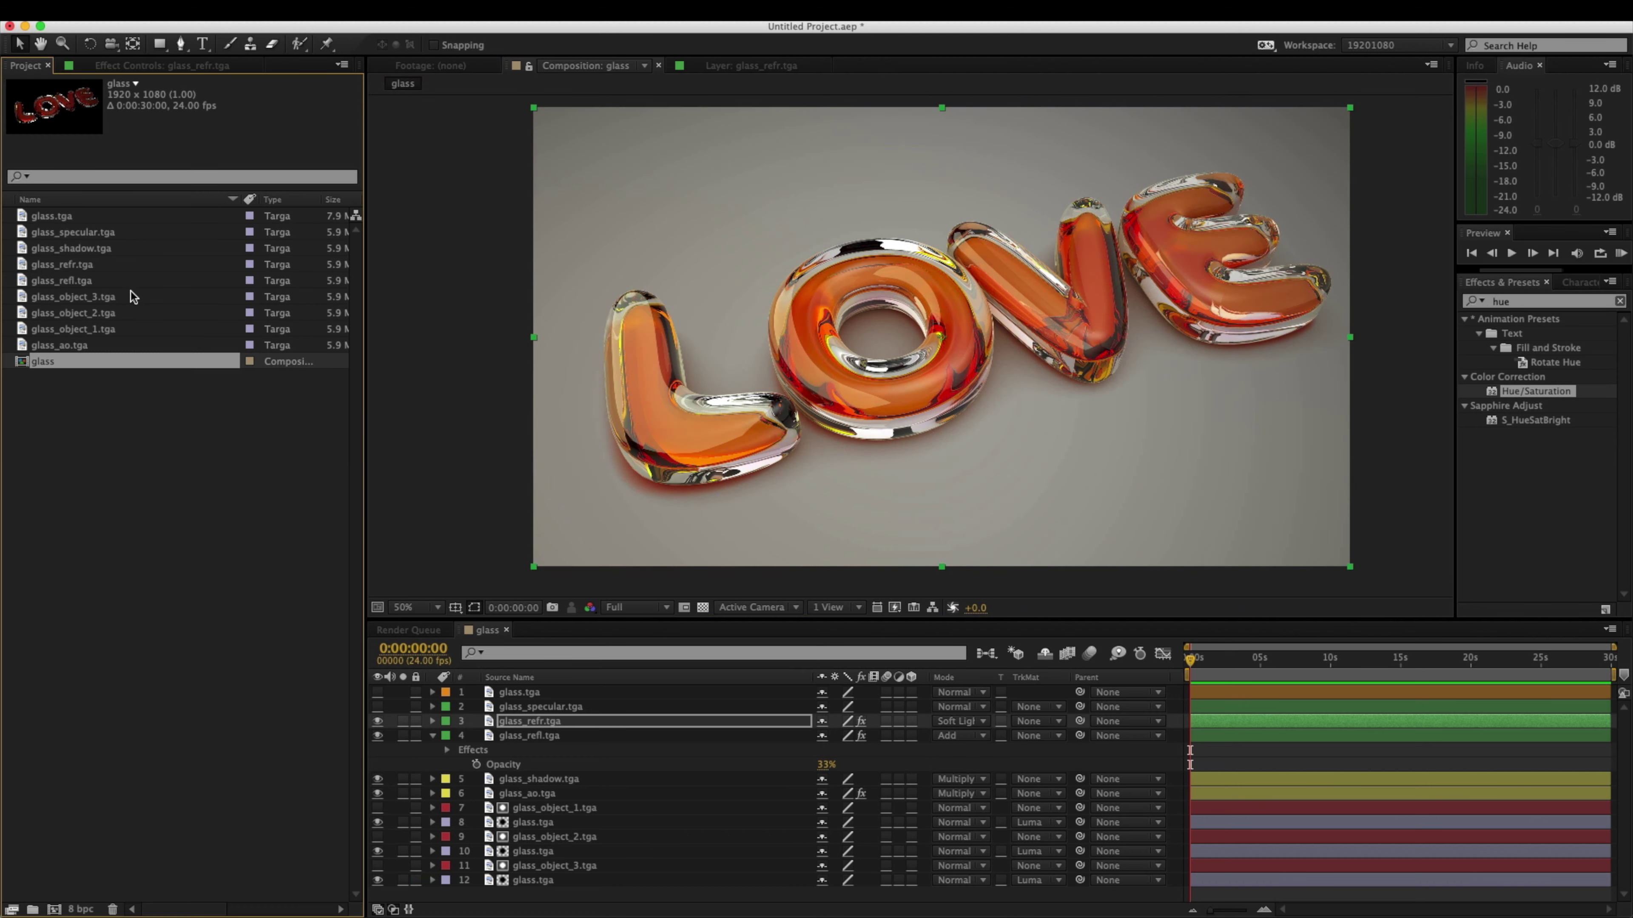
click(378, 707)
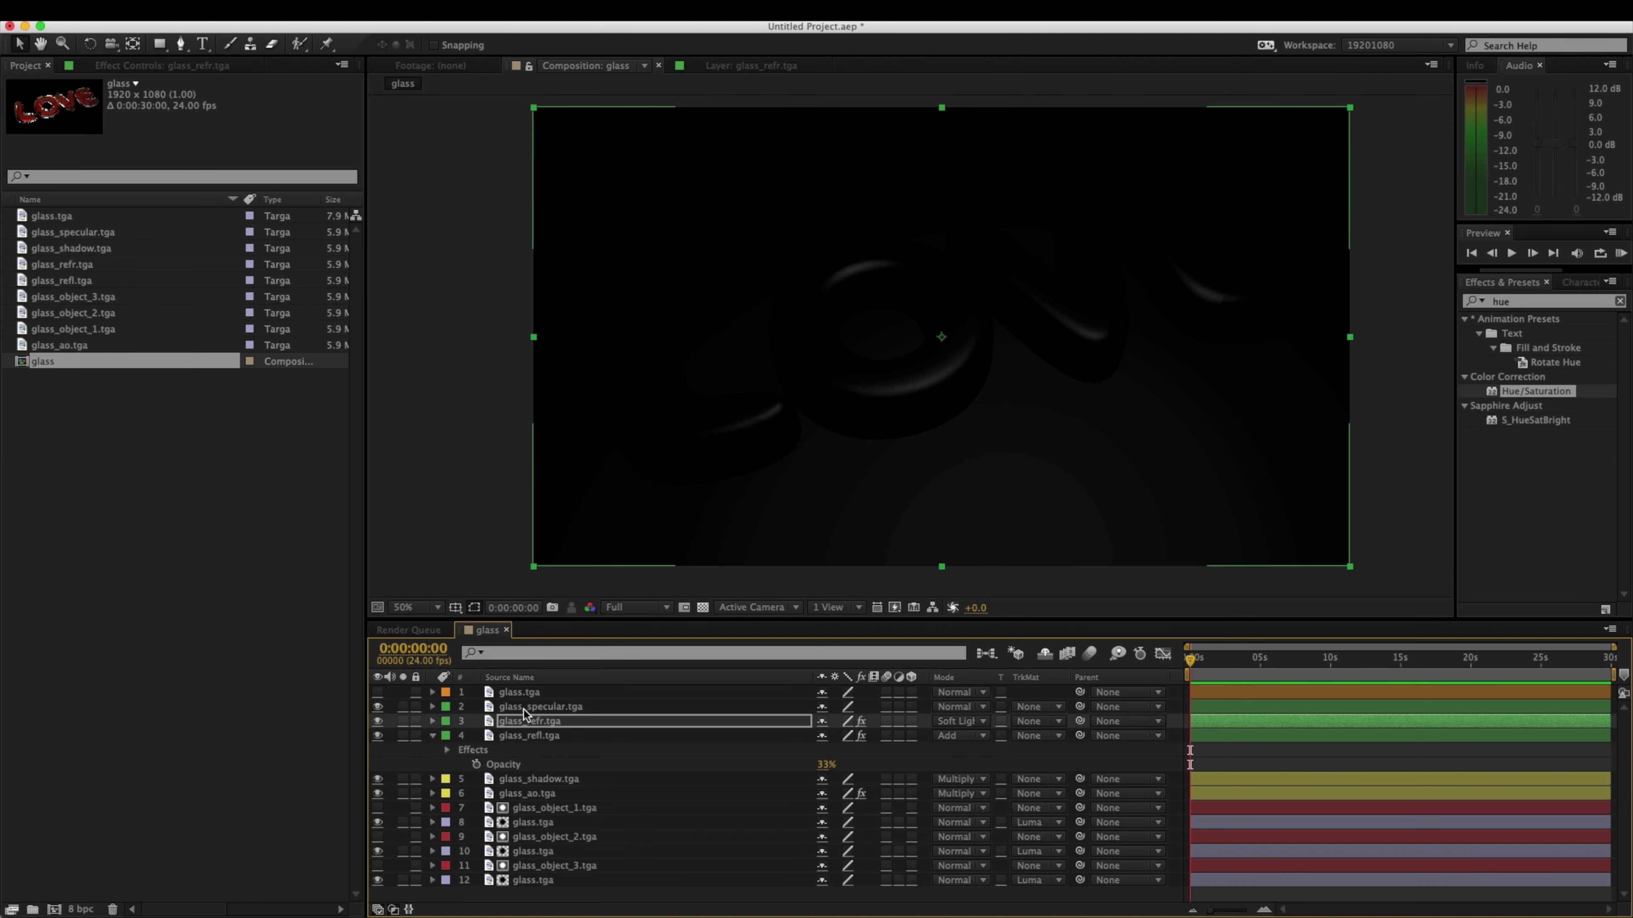
click(524, 708)
click(953, 706)
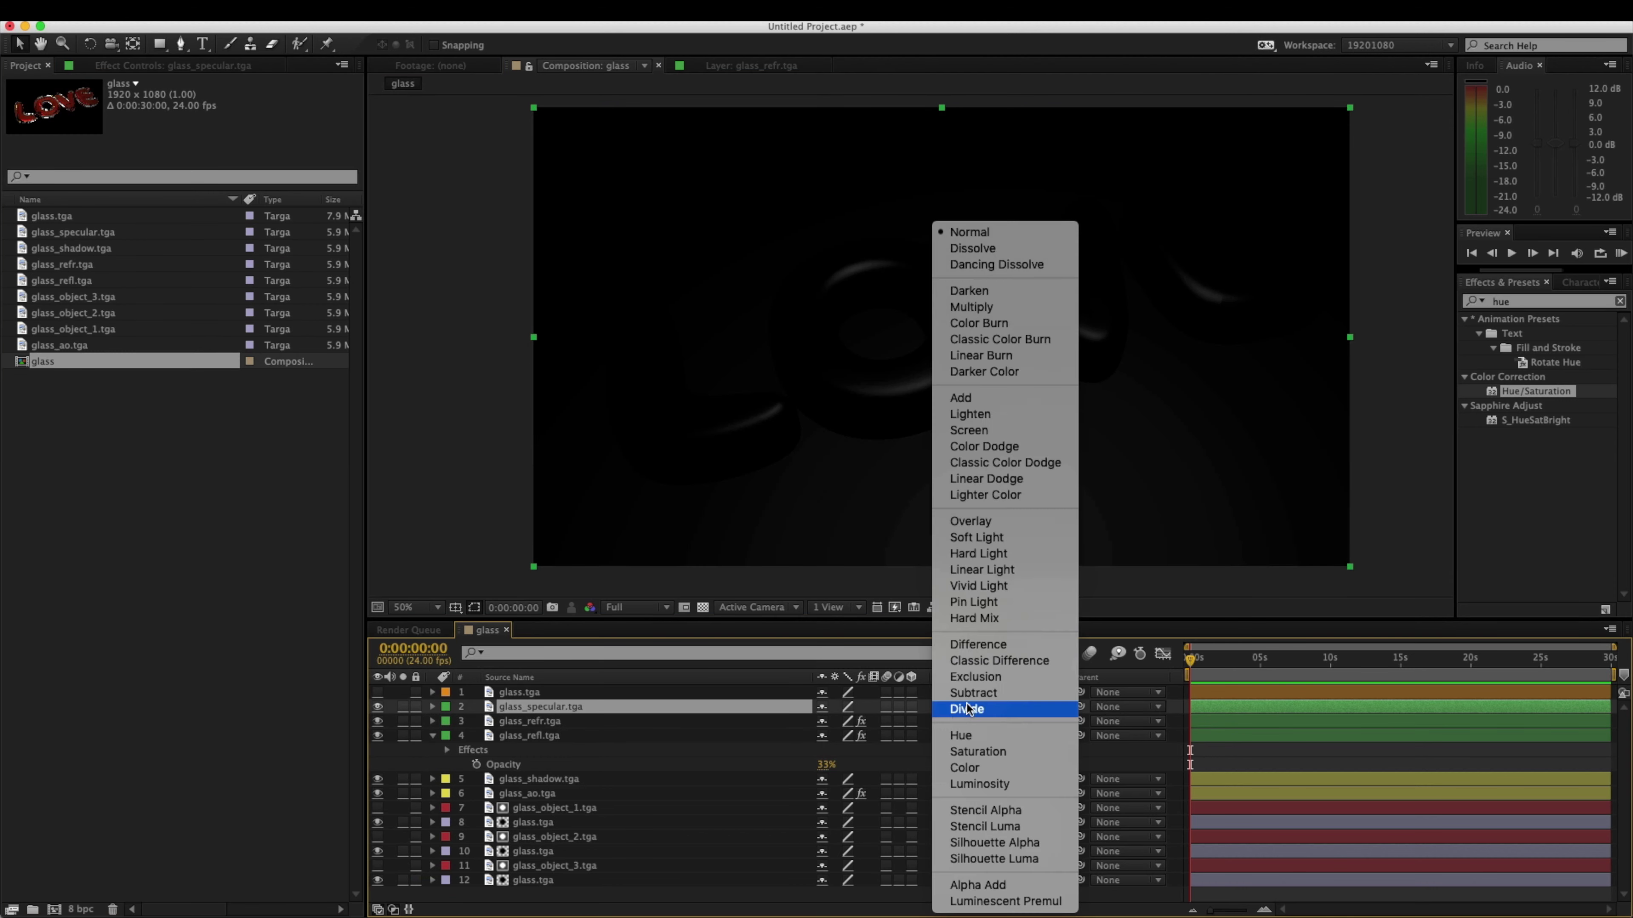
click(965, 397)
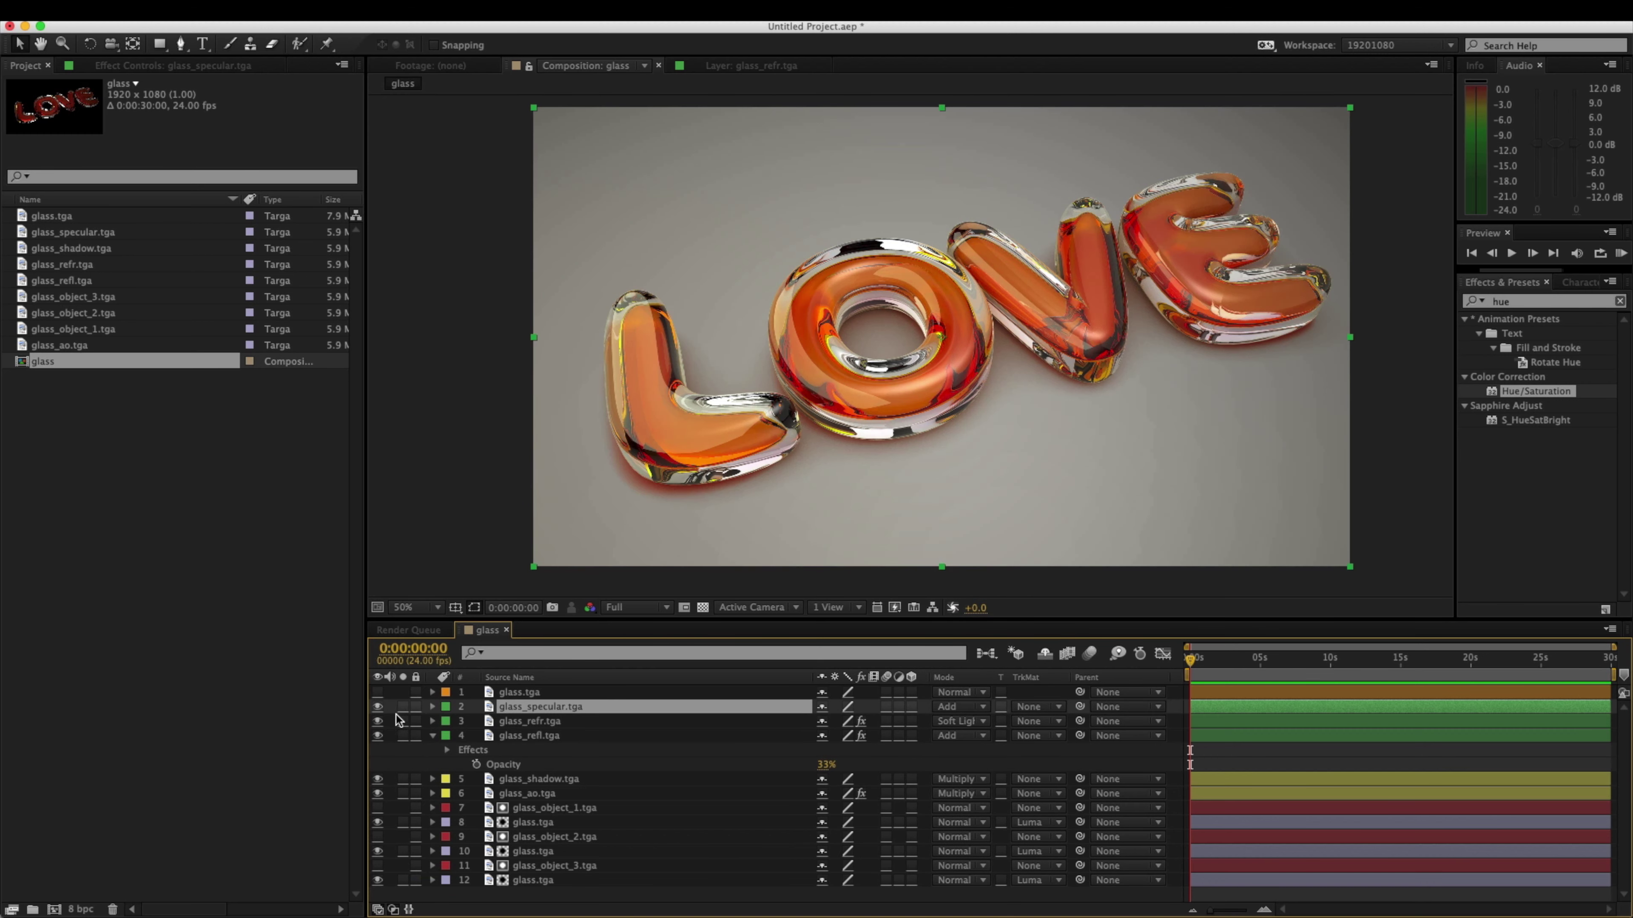
click(381, 705)
click(381, 705)
click(378, 707)
click(378, 707)
click(378, 707)
Step: Toggle the topmost glass.tga layer to compare the original render with the composited passes
click(529, 793)
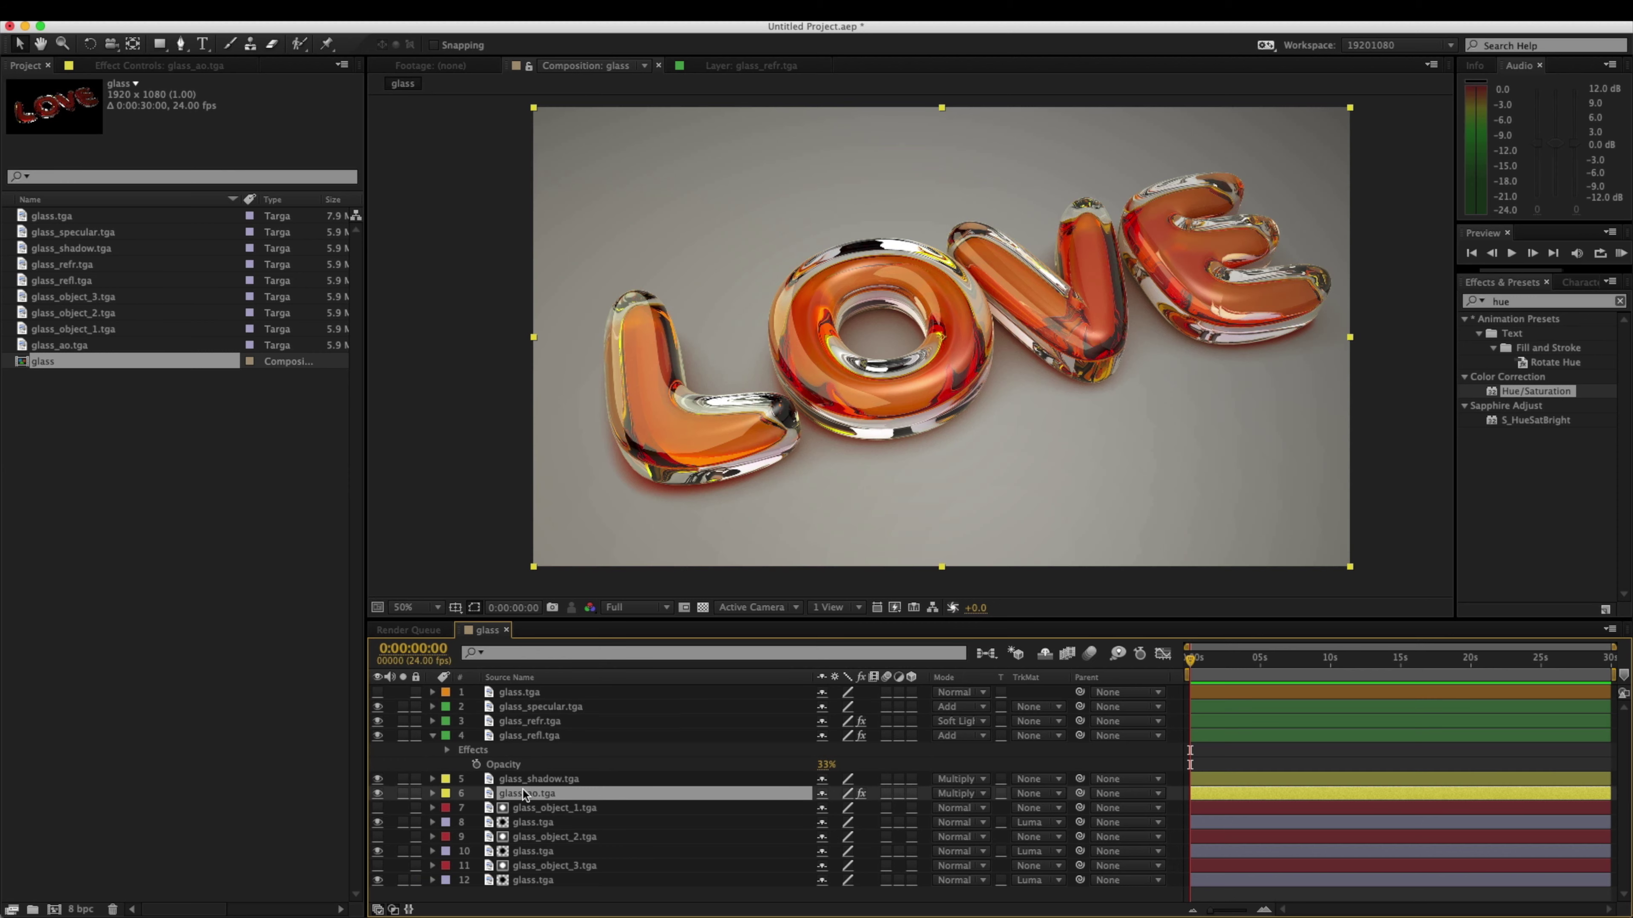
click(504, 693)
click(376, 691)
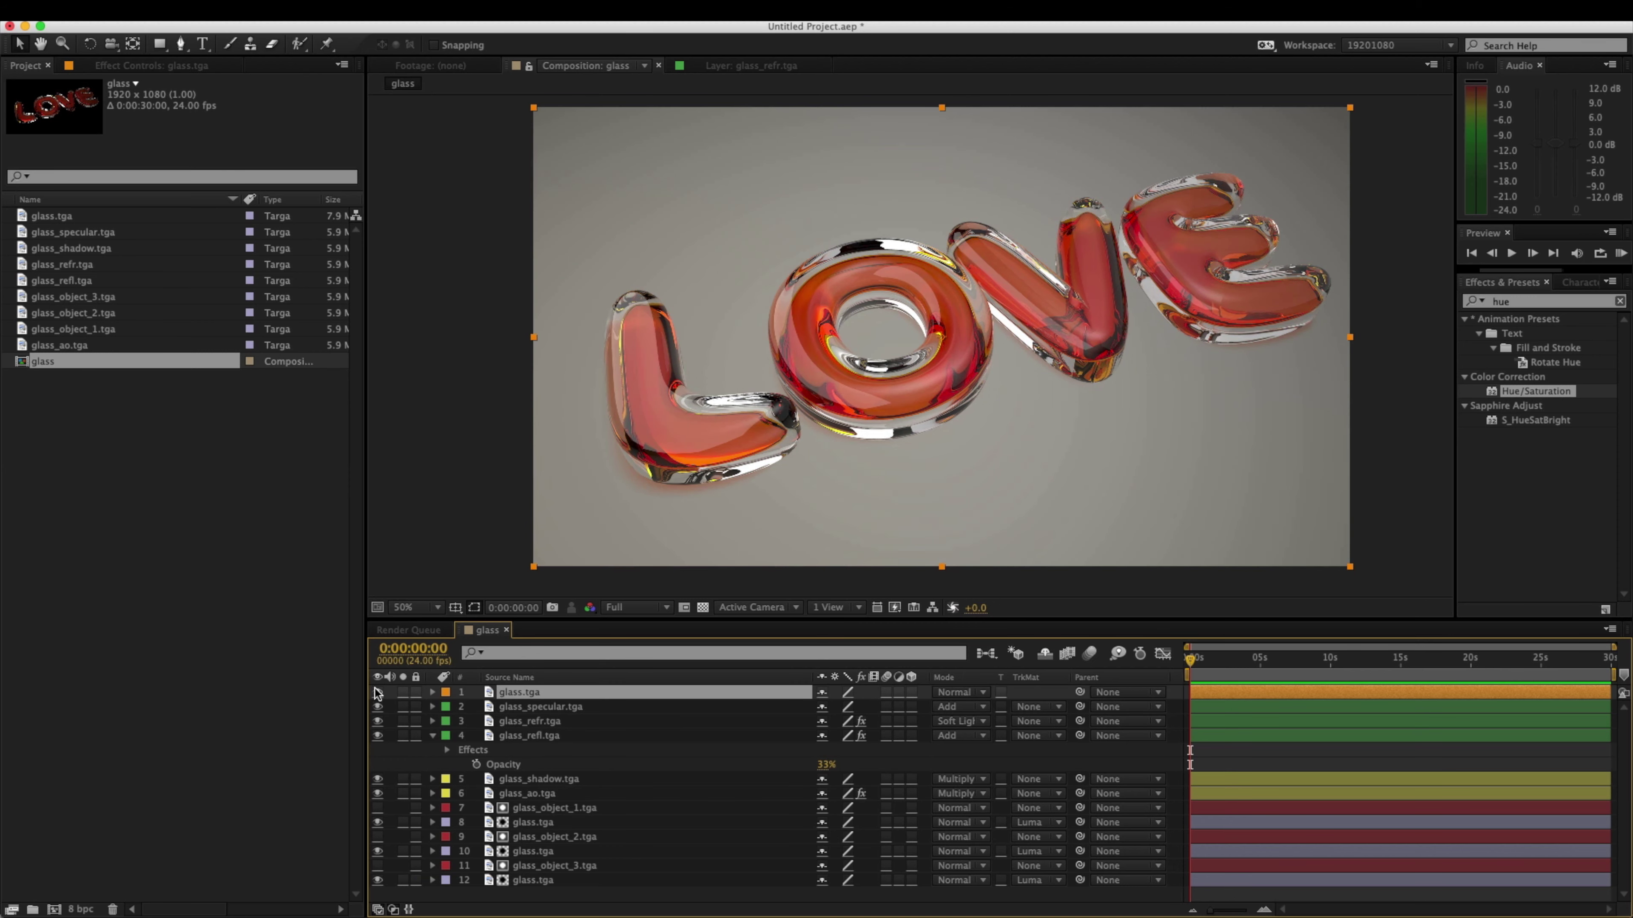
click(375, 691)
click(376, 692)
click(375, 691)
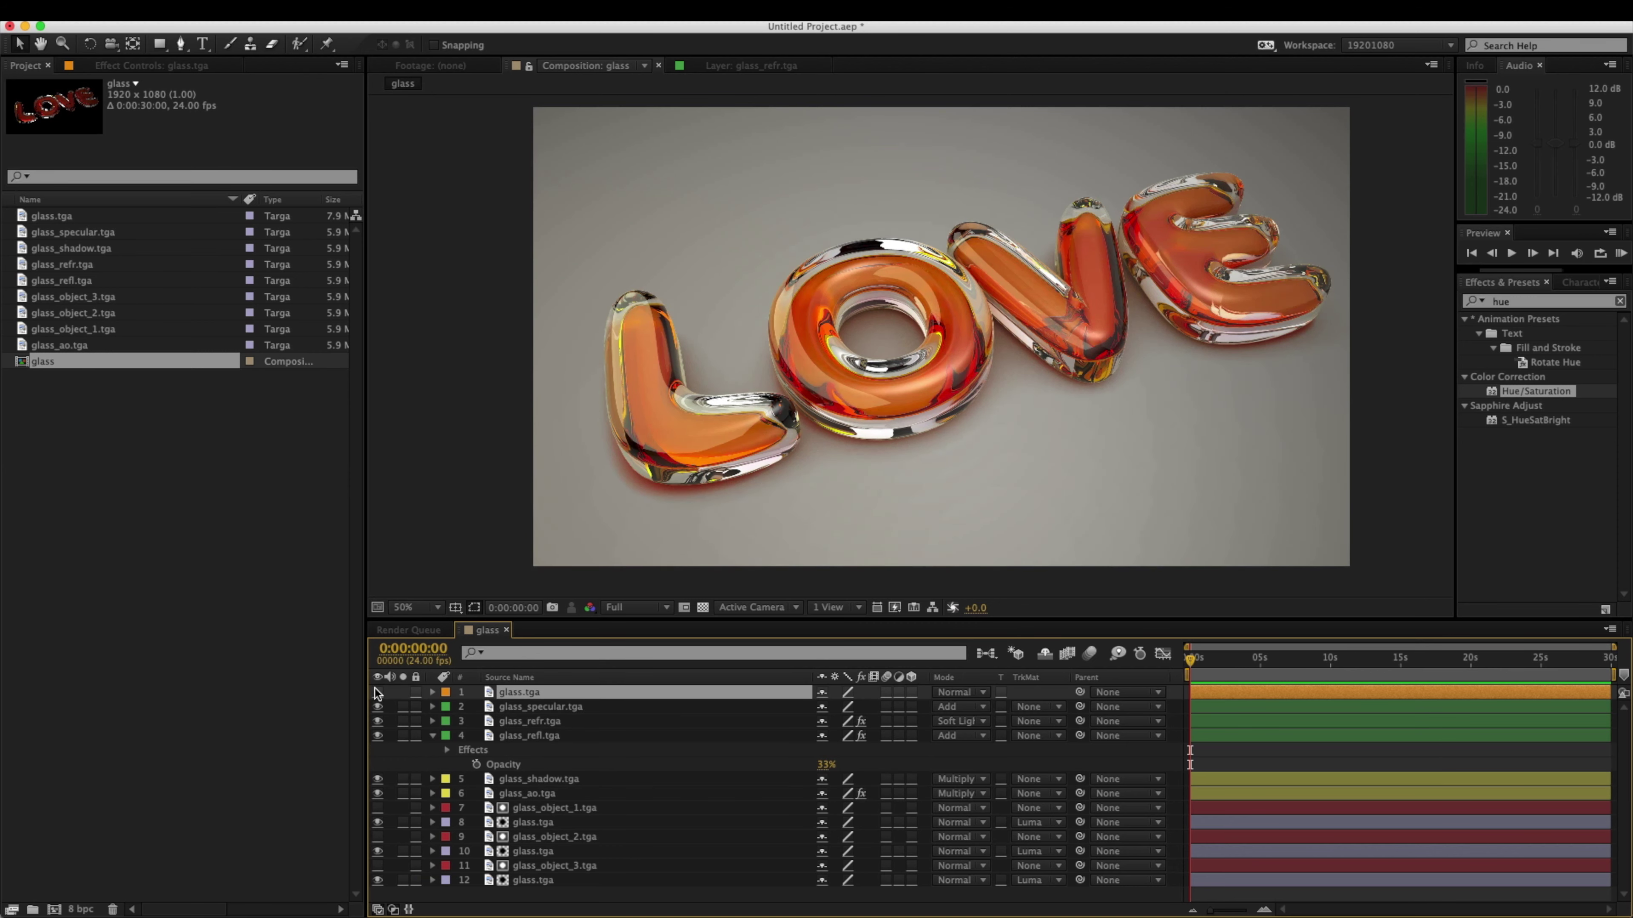
click(375, 692)
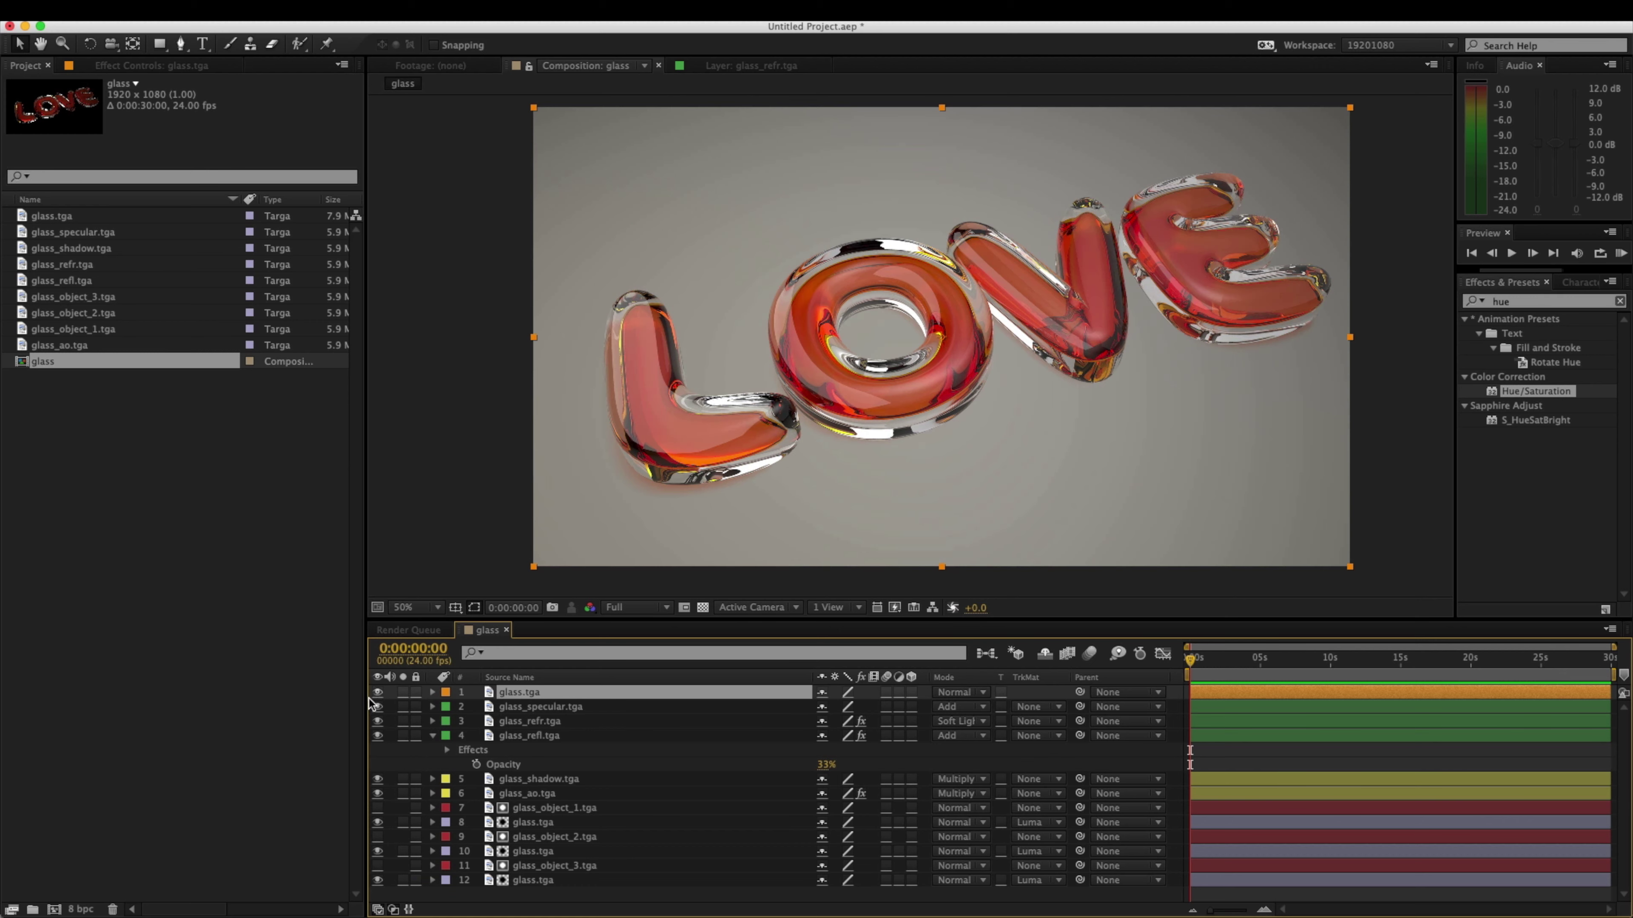
click(377, 692)
click(377, 692)
click(377, 692)
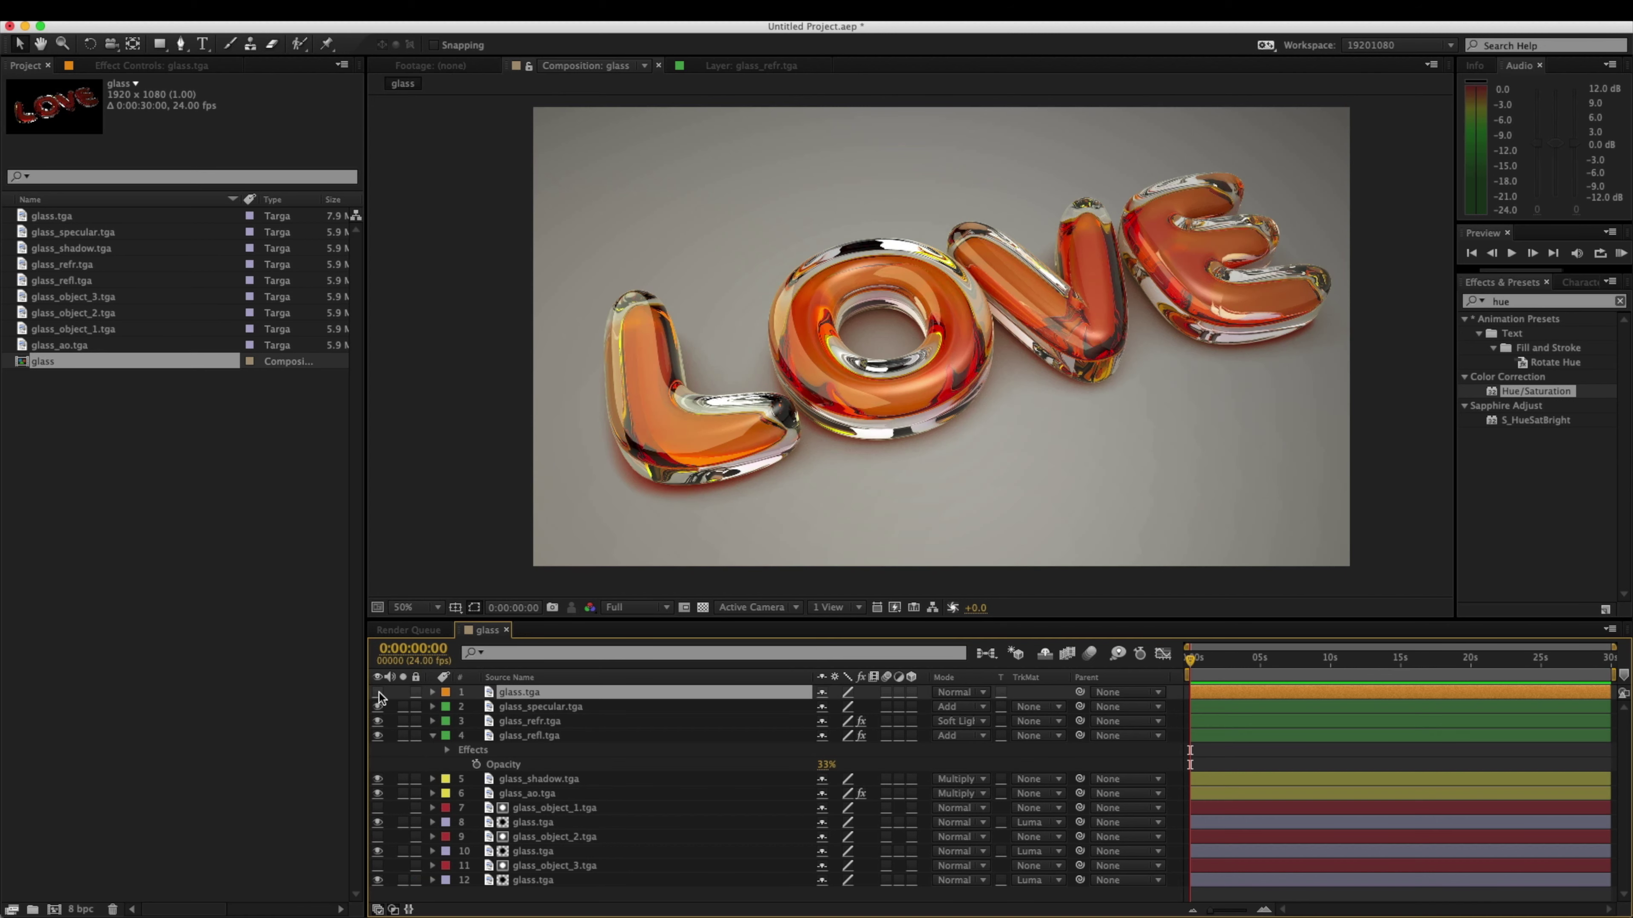
Step: Set the glass_refr.tga layer's Master Hue to -72° and compare the result with the original render
click(560, 712)
click(561, 721)
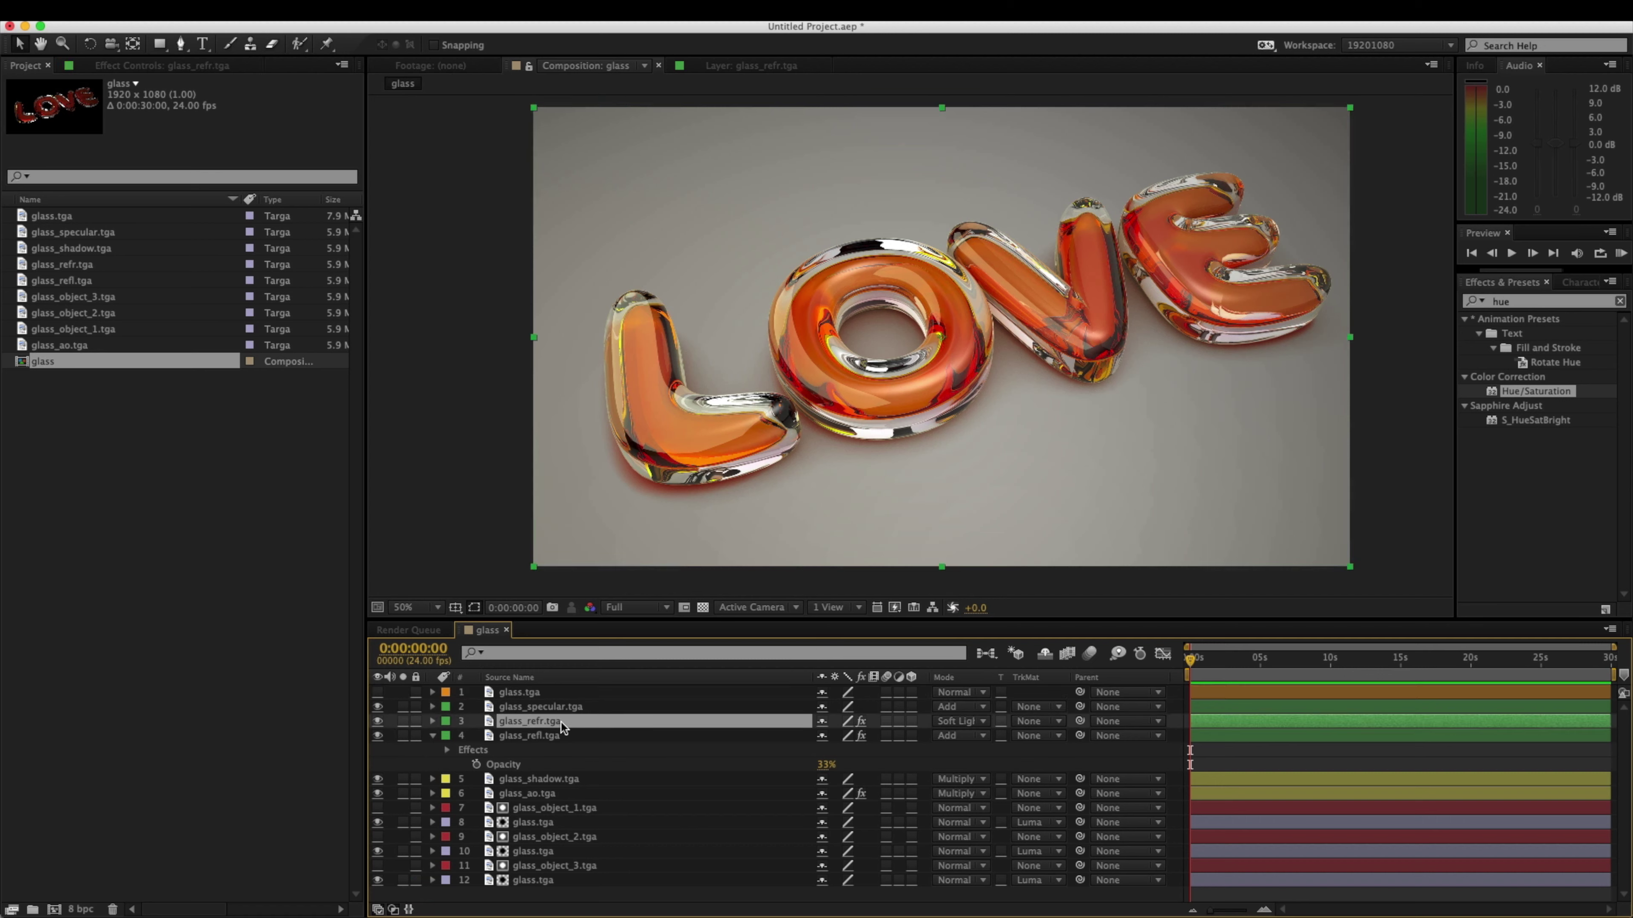
click(158, 69)
drag(207, 215, 199, 213)
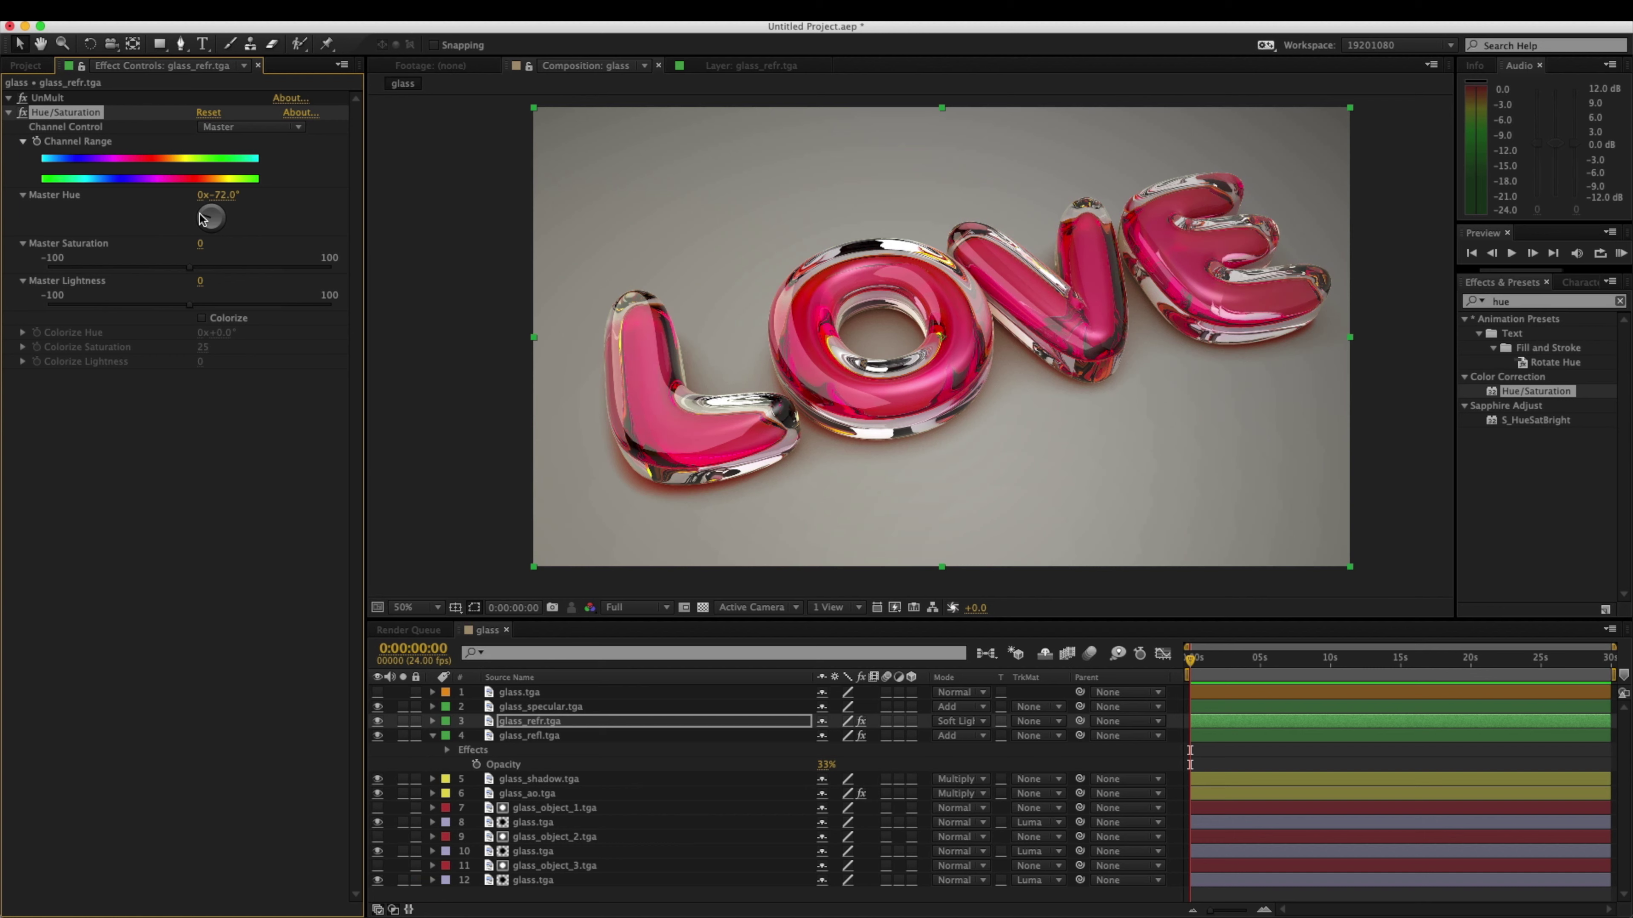
click(377, 693)
click(377, 692)
scroll(843, 424, down, 2)
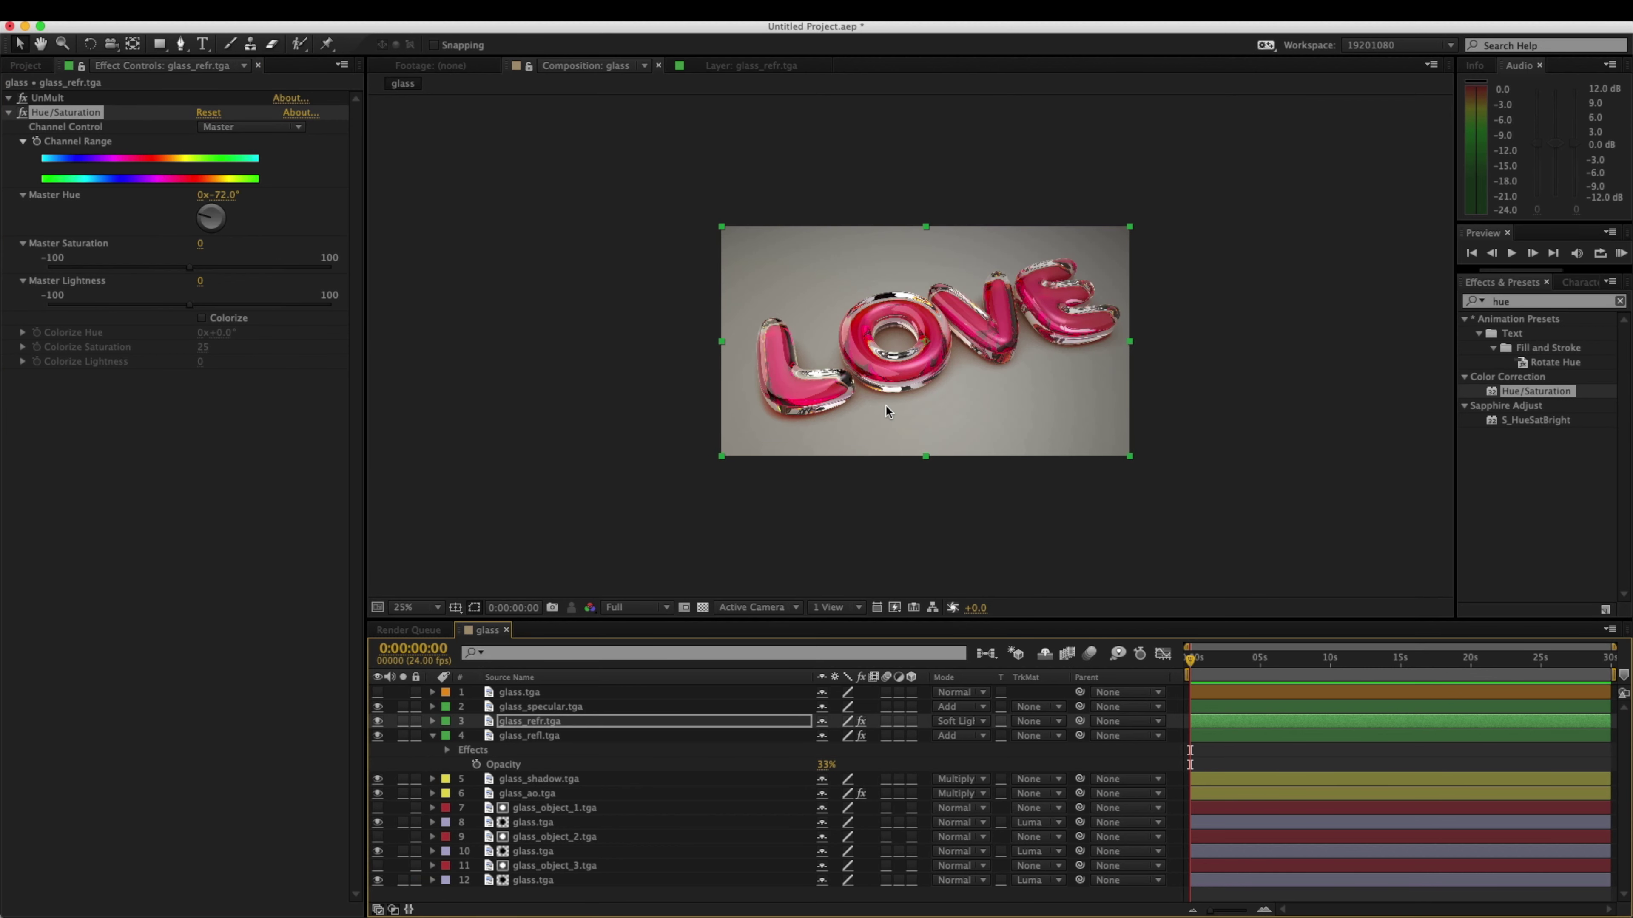
scroll(886, 406, up, 2)
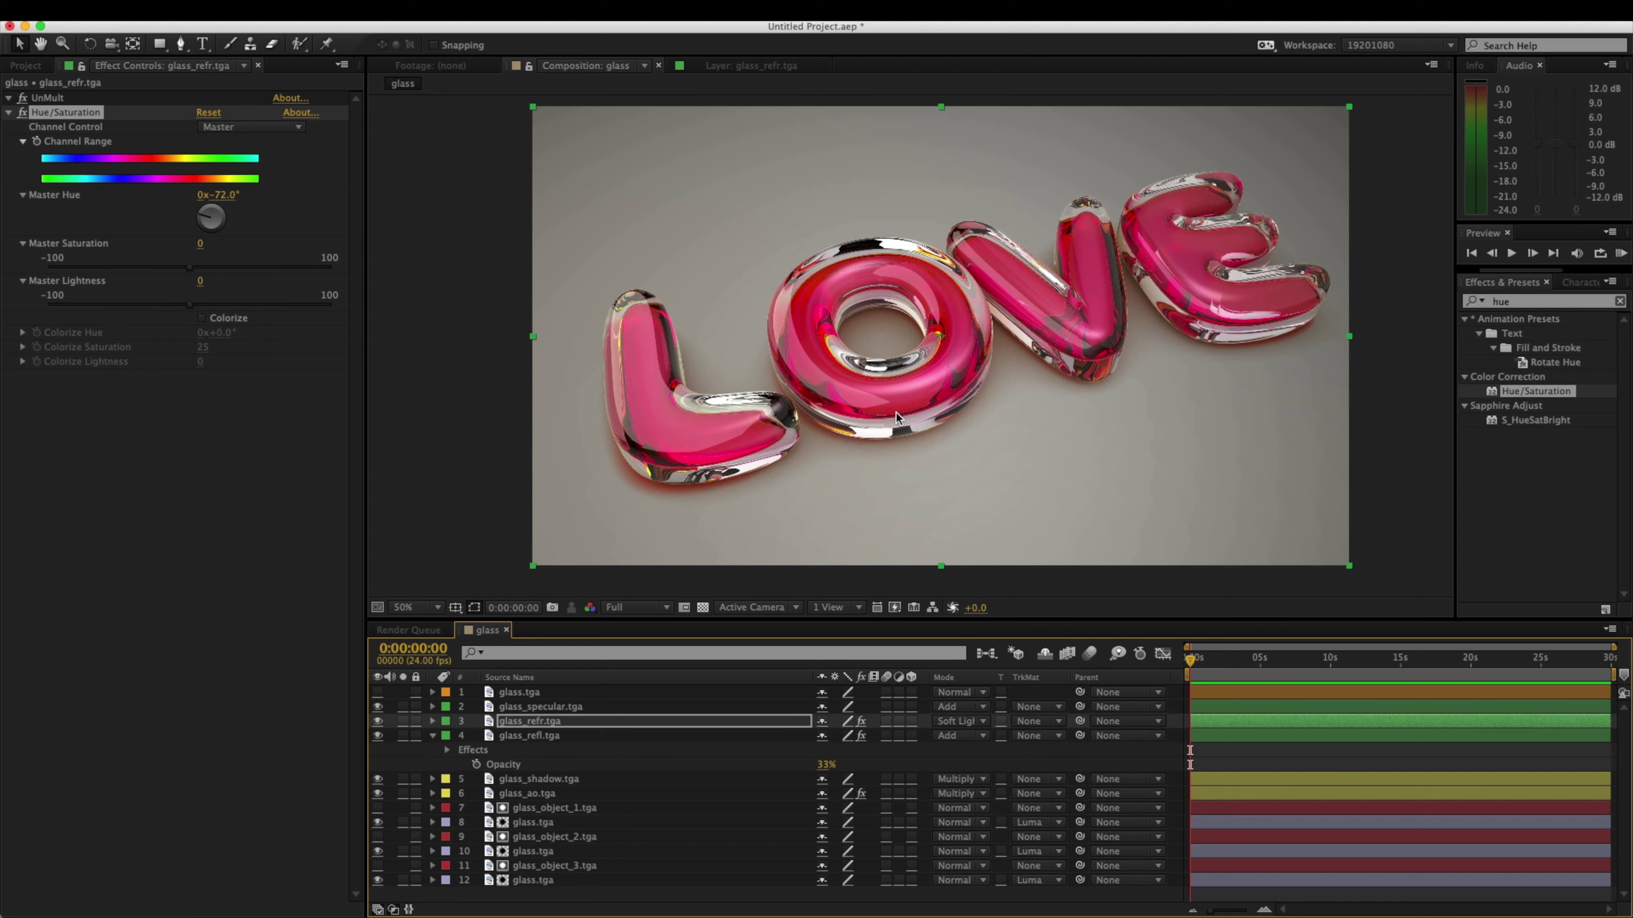
Step: Apply Hue/Saturation to the bottommost glass.tga layer and enable Colorize to tint the background
drag(597, 897, 526, 691)
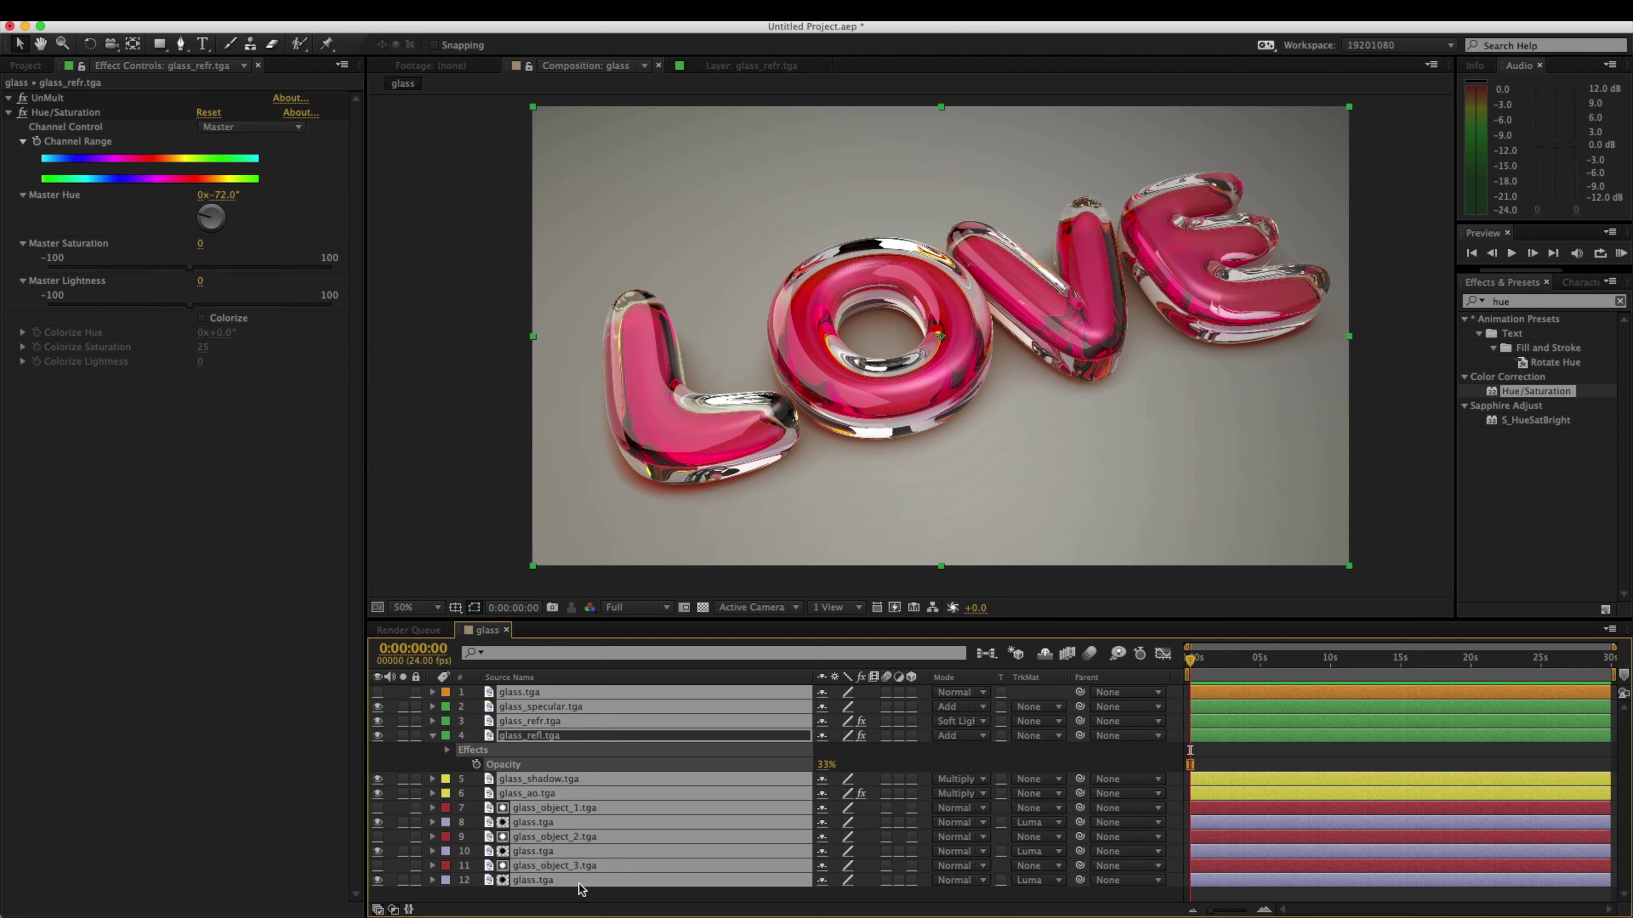
click(567, 898)
click(563, 881)
double_click(1556, 391)
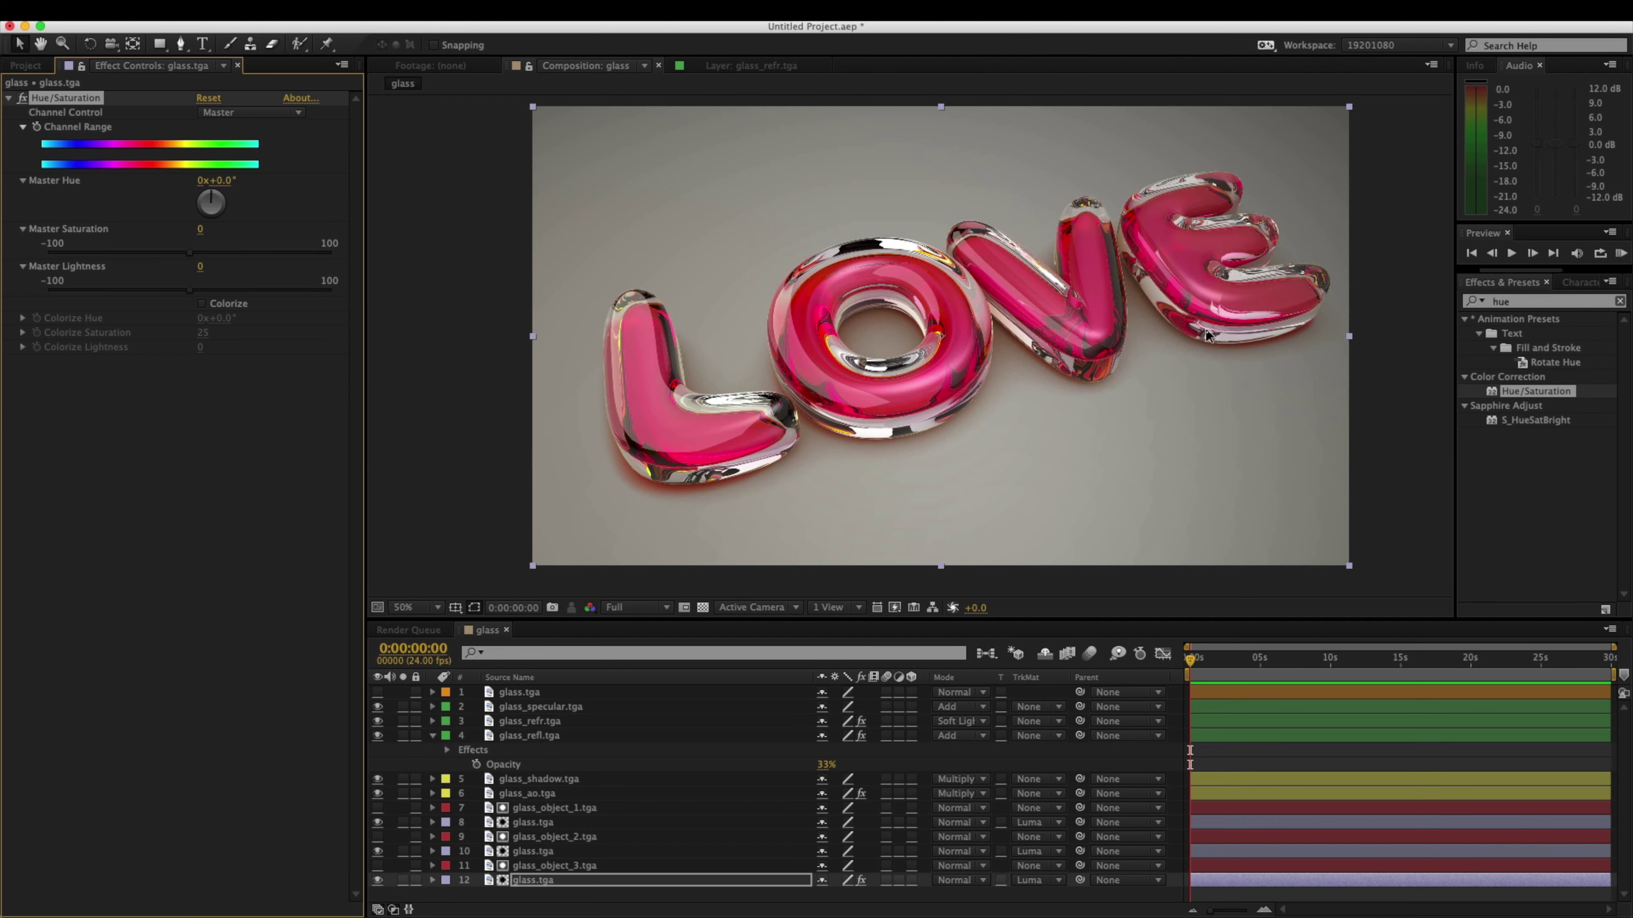
click(202, 304)
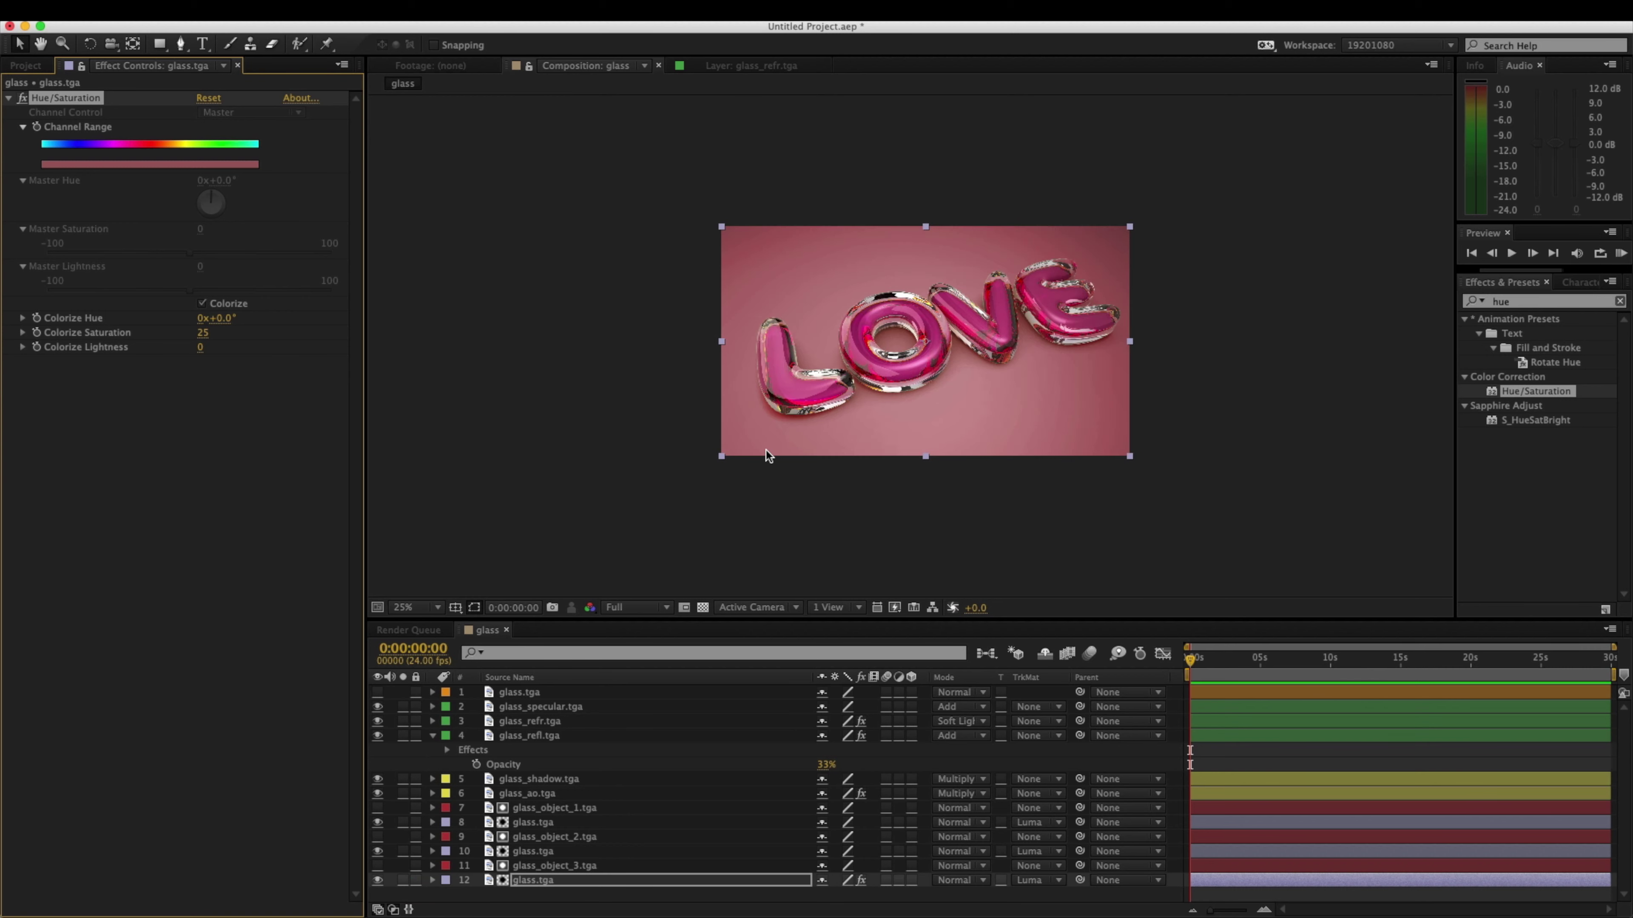
Step: Set the glass_refr.tga layer's Master Hue to -26° and compare the result with the original render
click(582, 708)
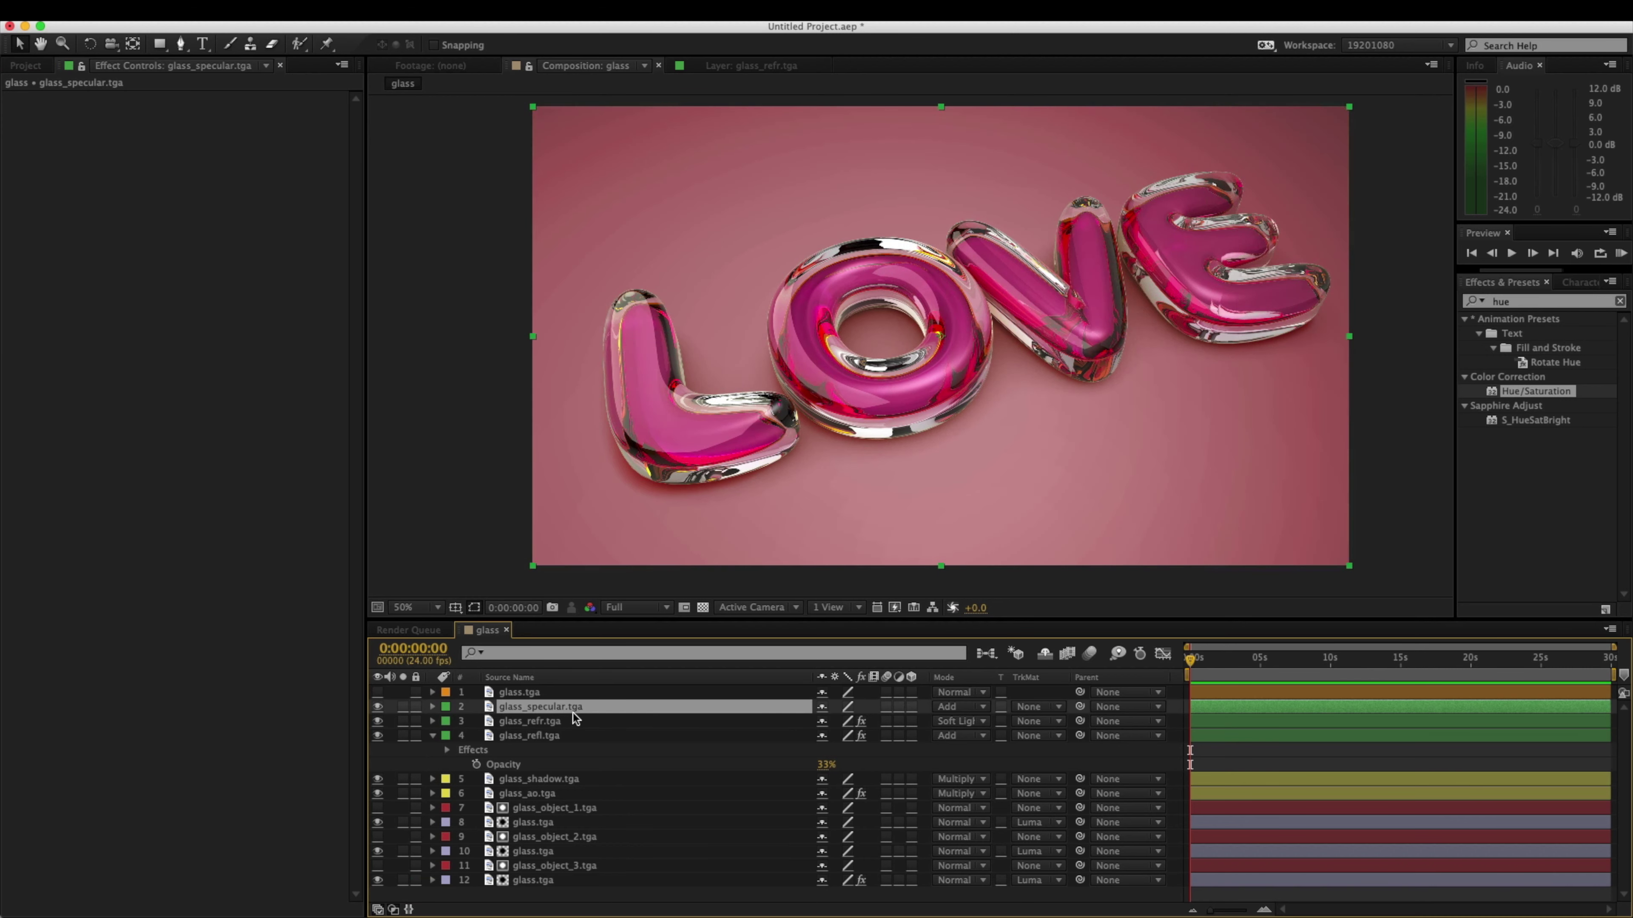
click(572, 718)
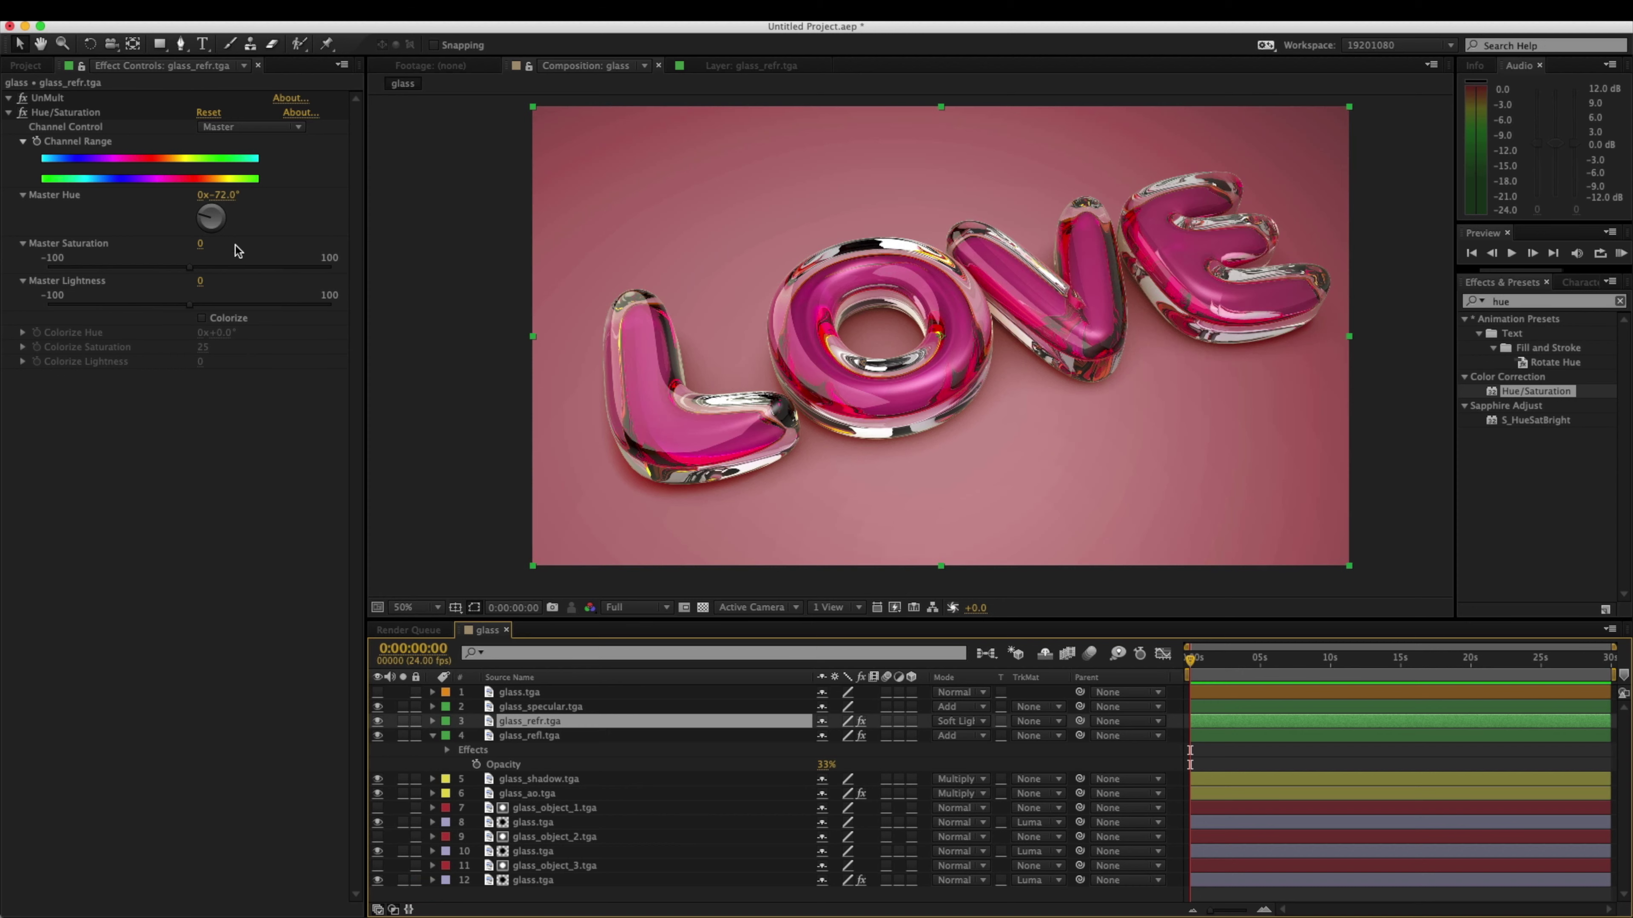
click(209, 215)
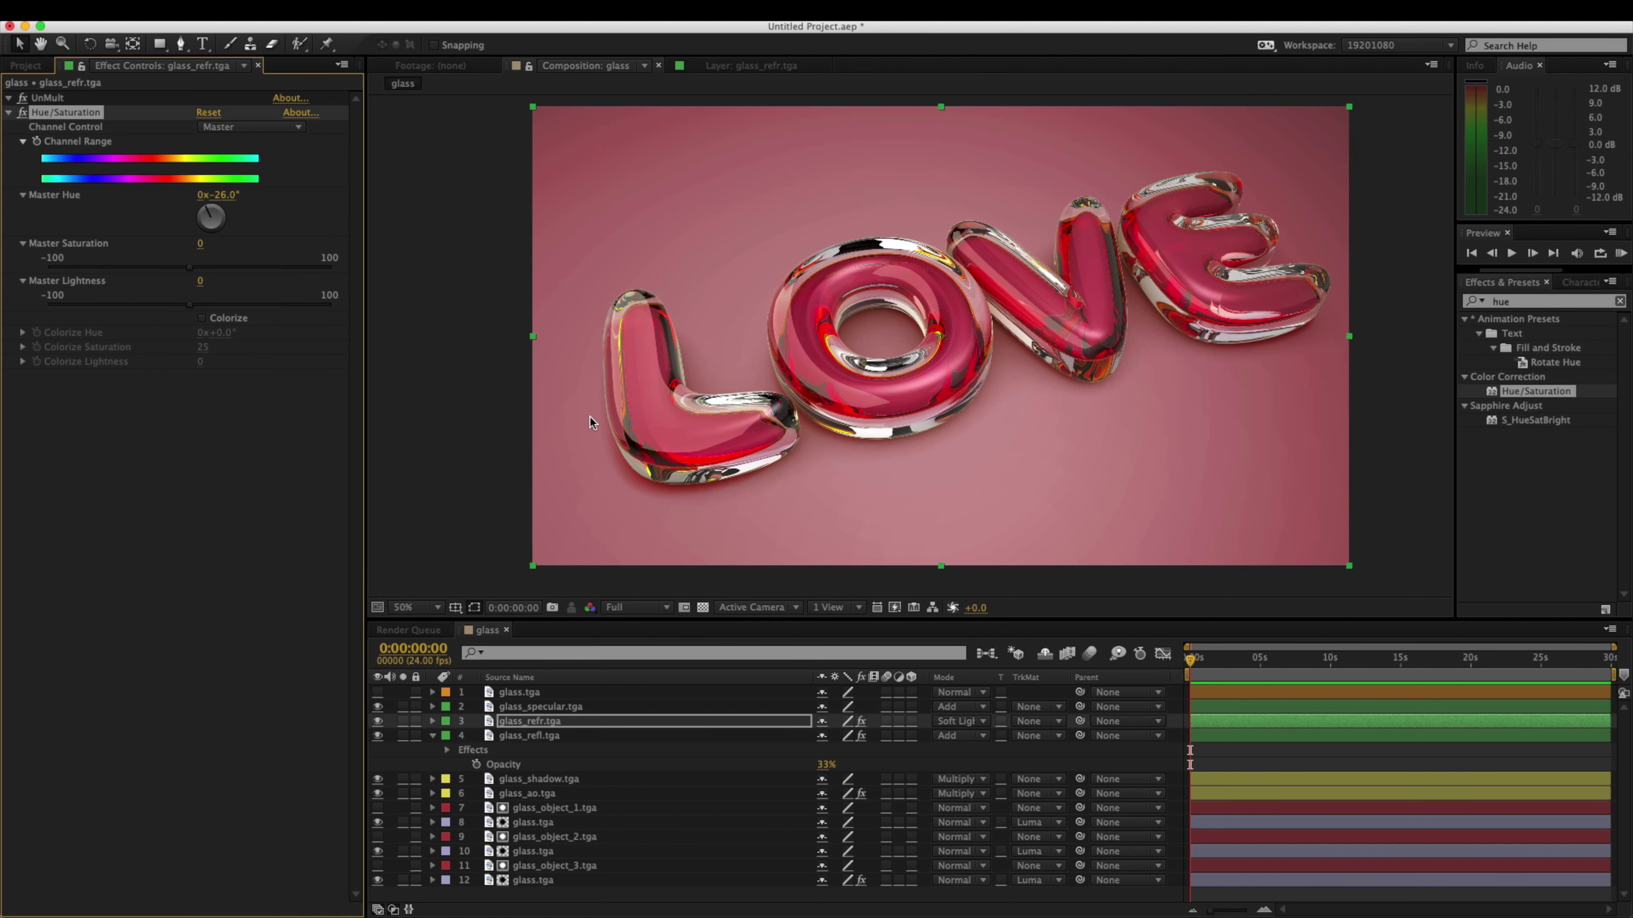
click(378, 693)
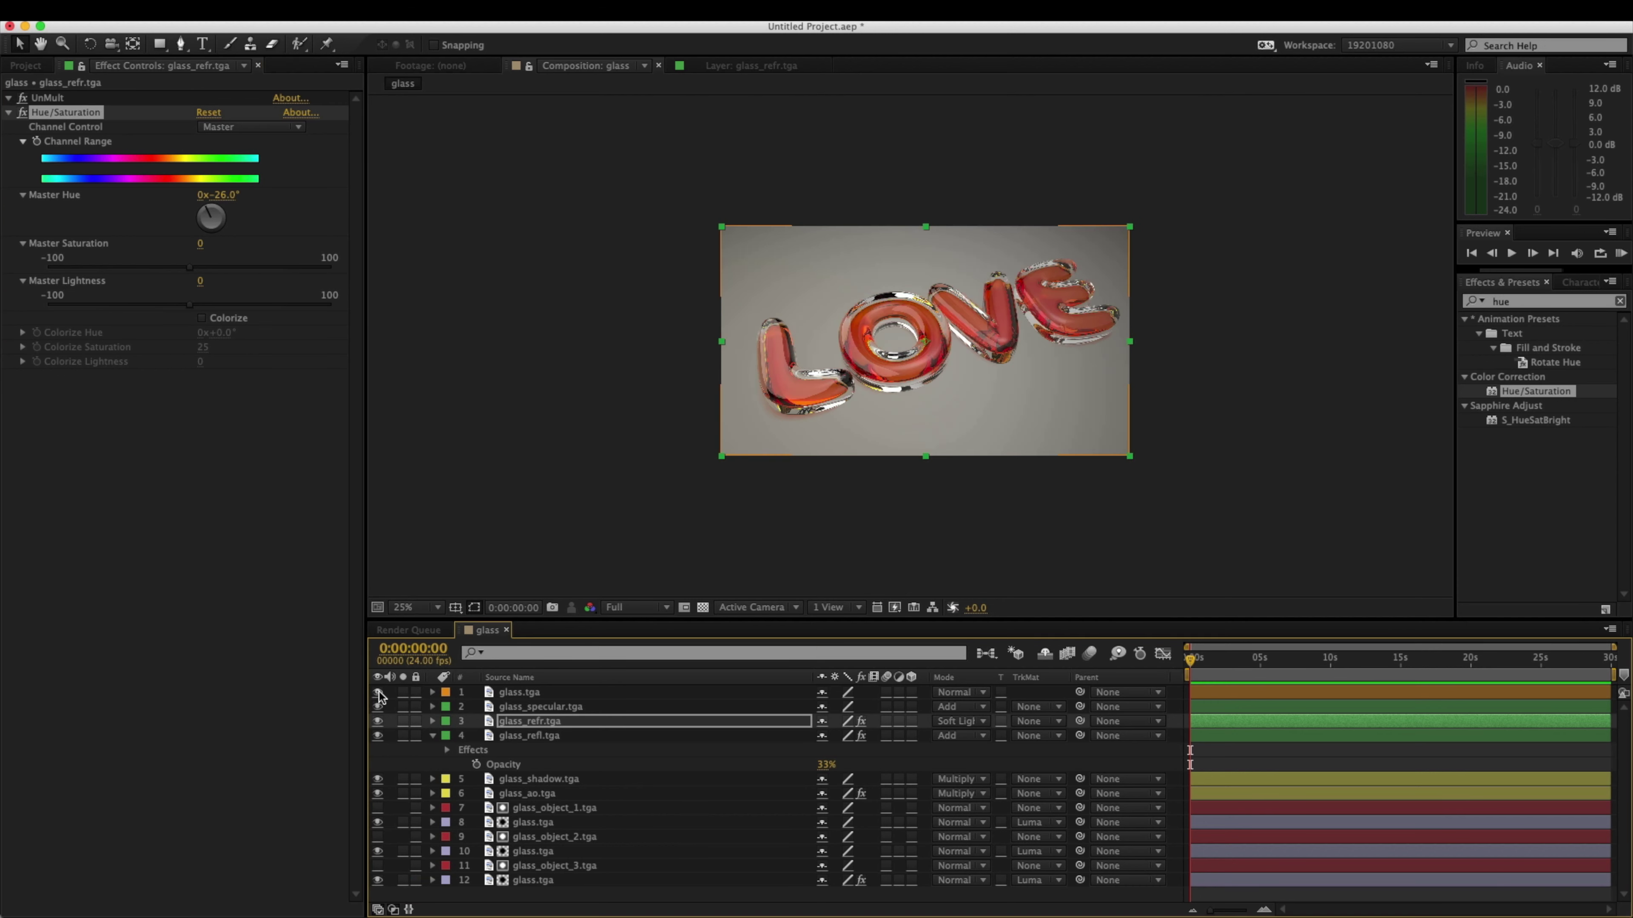
click(378, 693)
key(.)
middle_drag(799, 415, 802, 429)
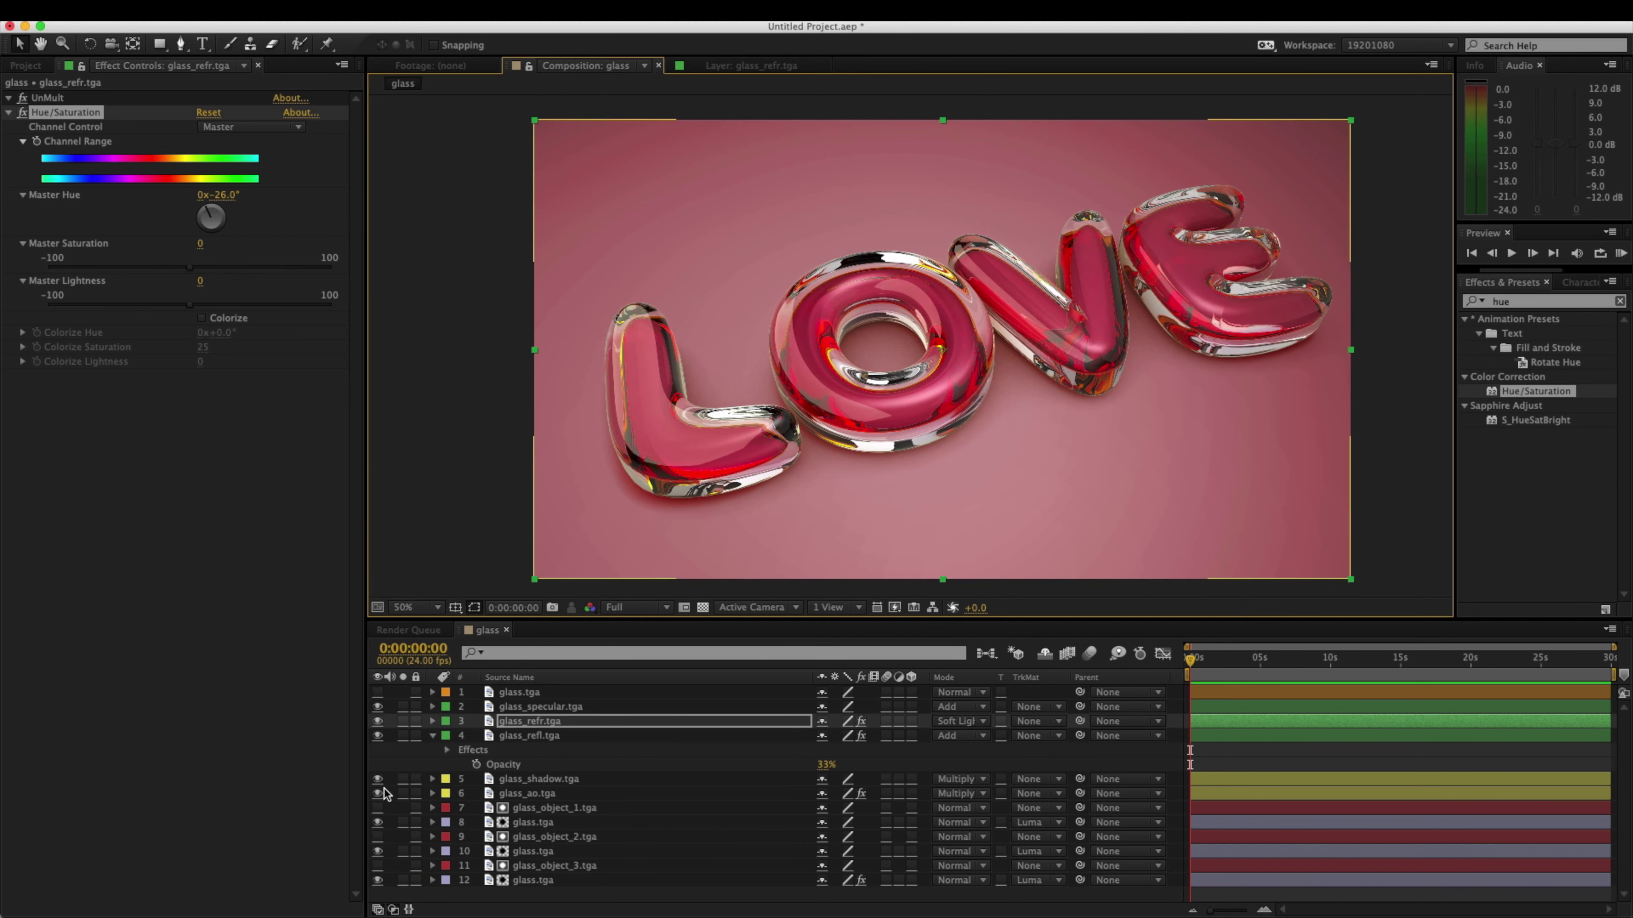
Step: Toggle the glass.tga layers matted by glass_object_1.tga and glass_object_2.tga to check which part of the image each controls
click(378, 823)
click(378, 823)
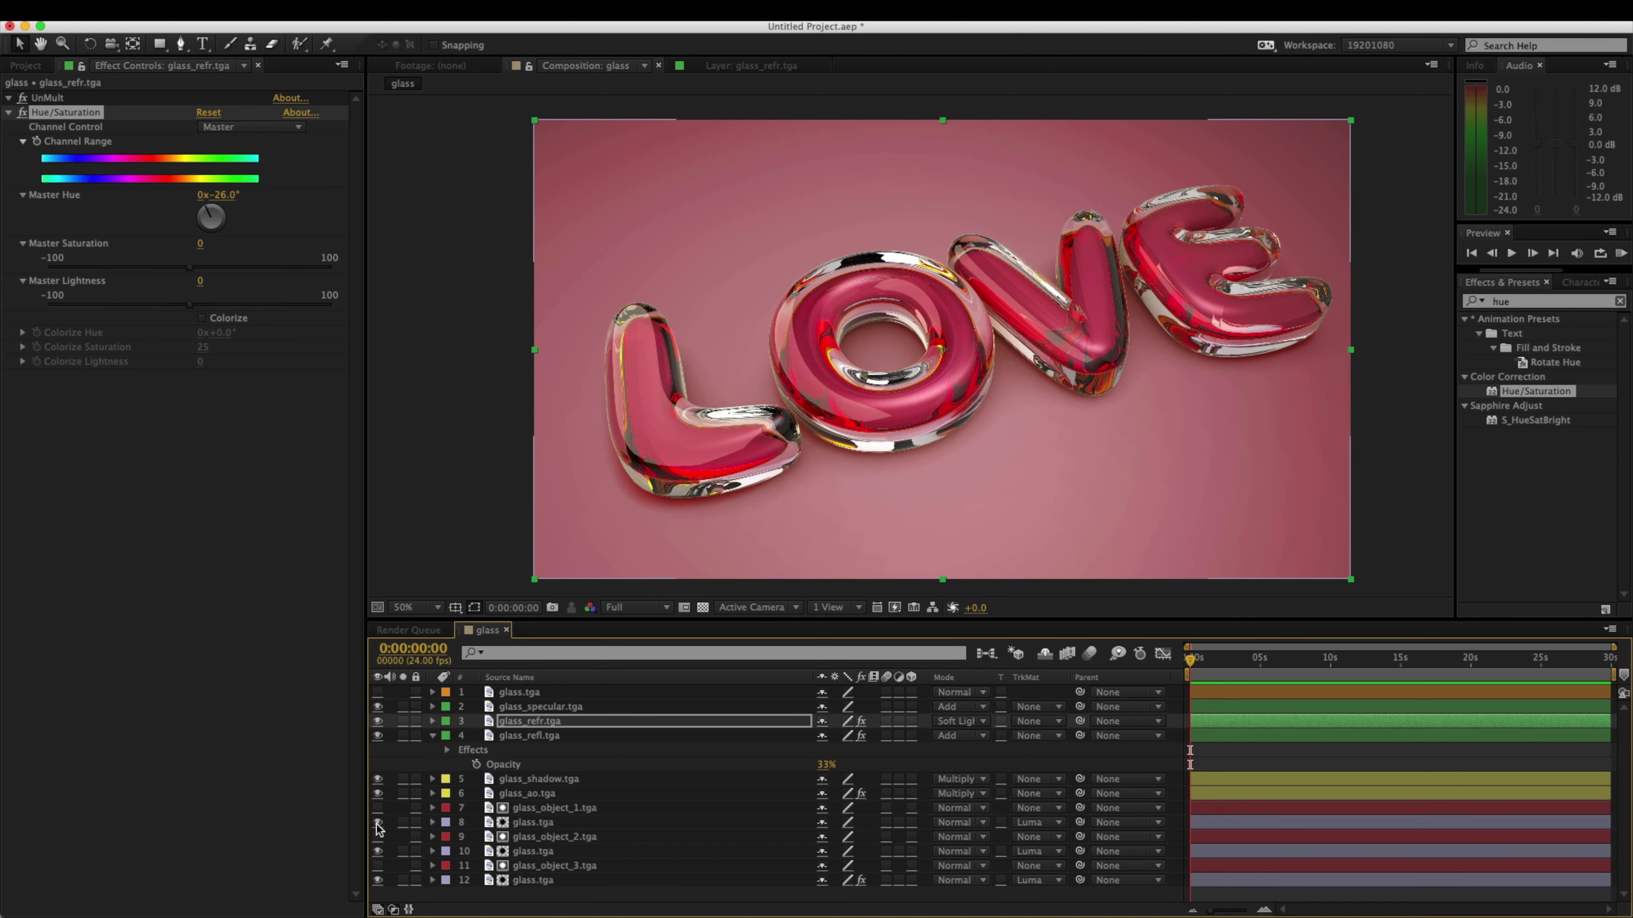
click(378, 852)
click(379, 852)
click(378, 852)
click(378, 852)
Step: Apply Levels to the glass.tga layer matted by glass_object_2.tga and set its RGB Gamma to 1.47
click(511, 852)
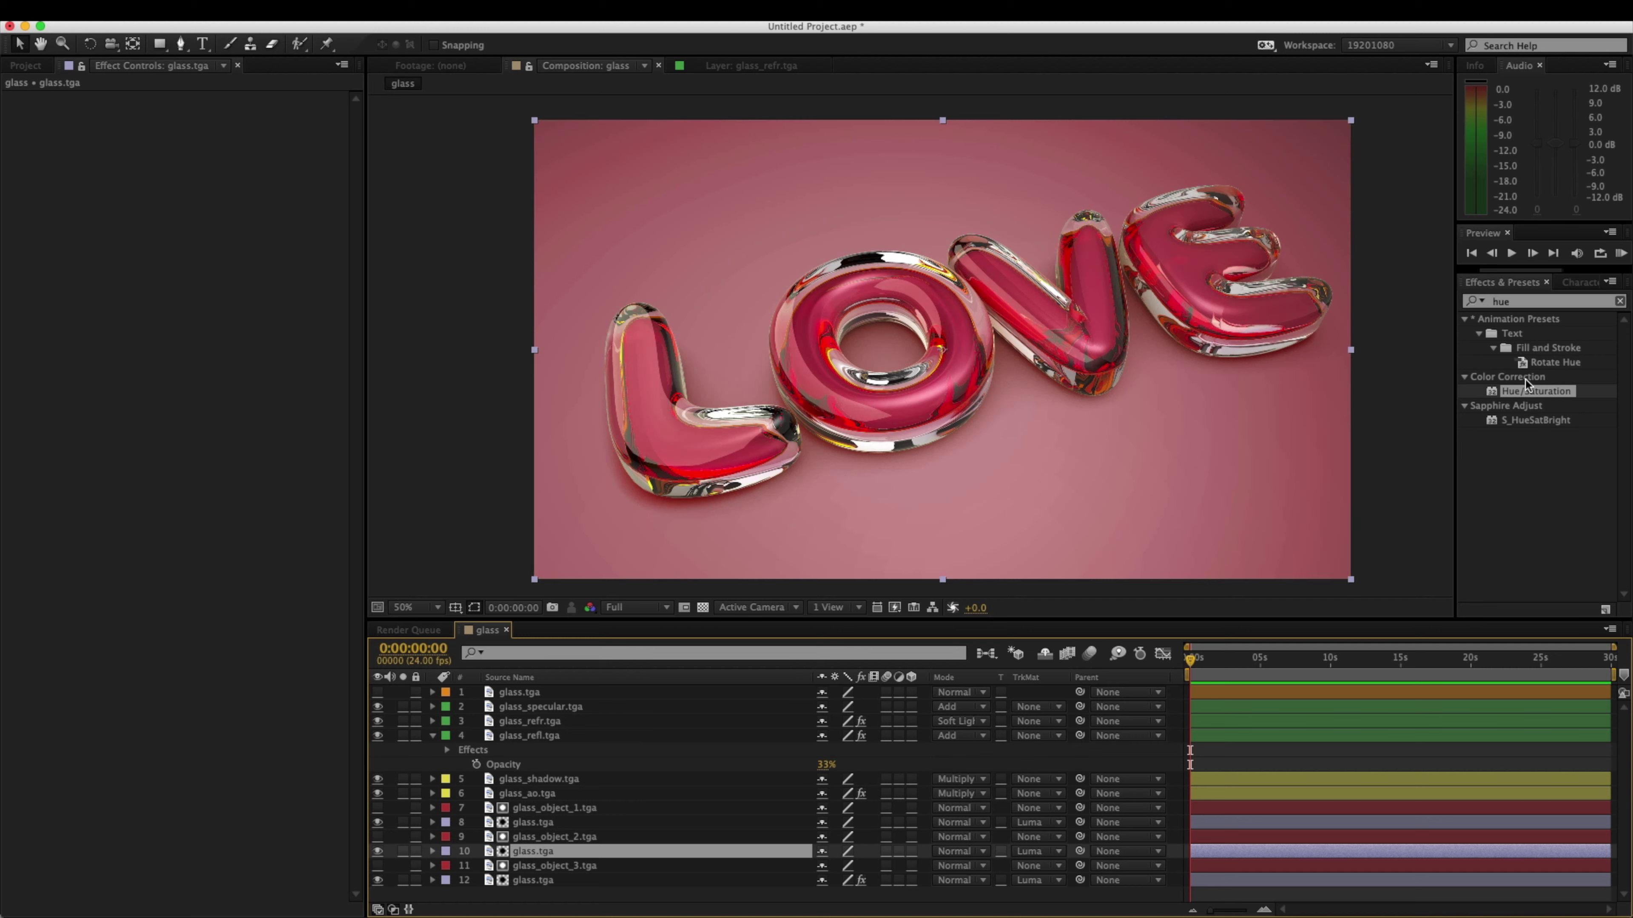
click(1527, 304)
text(level)
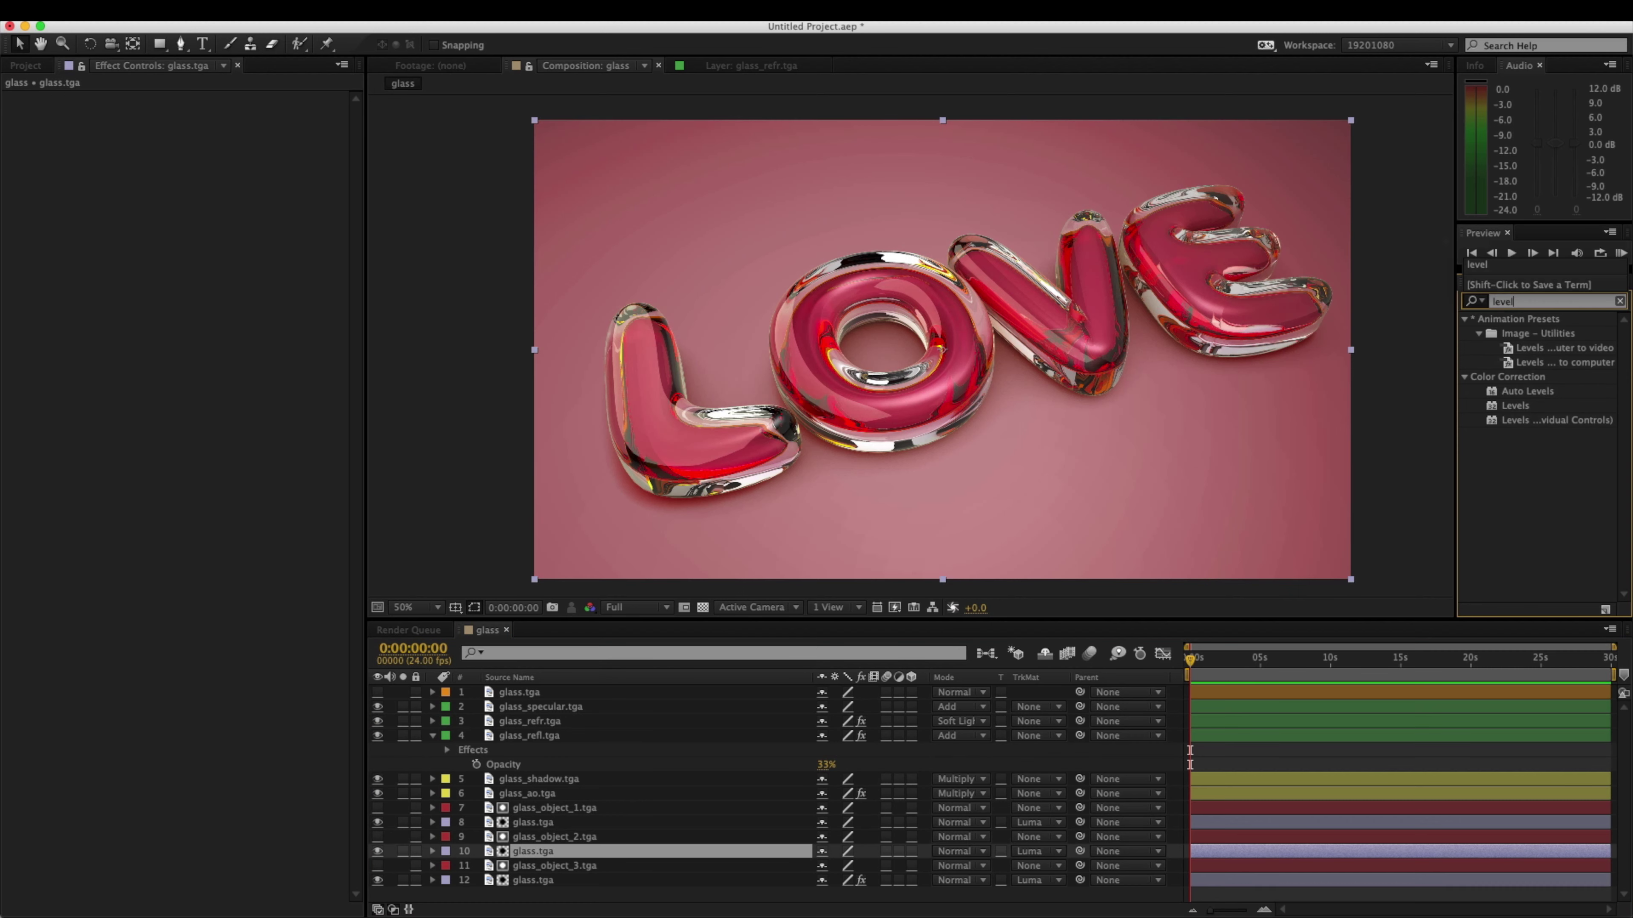
double_click(1515, 406)
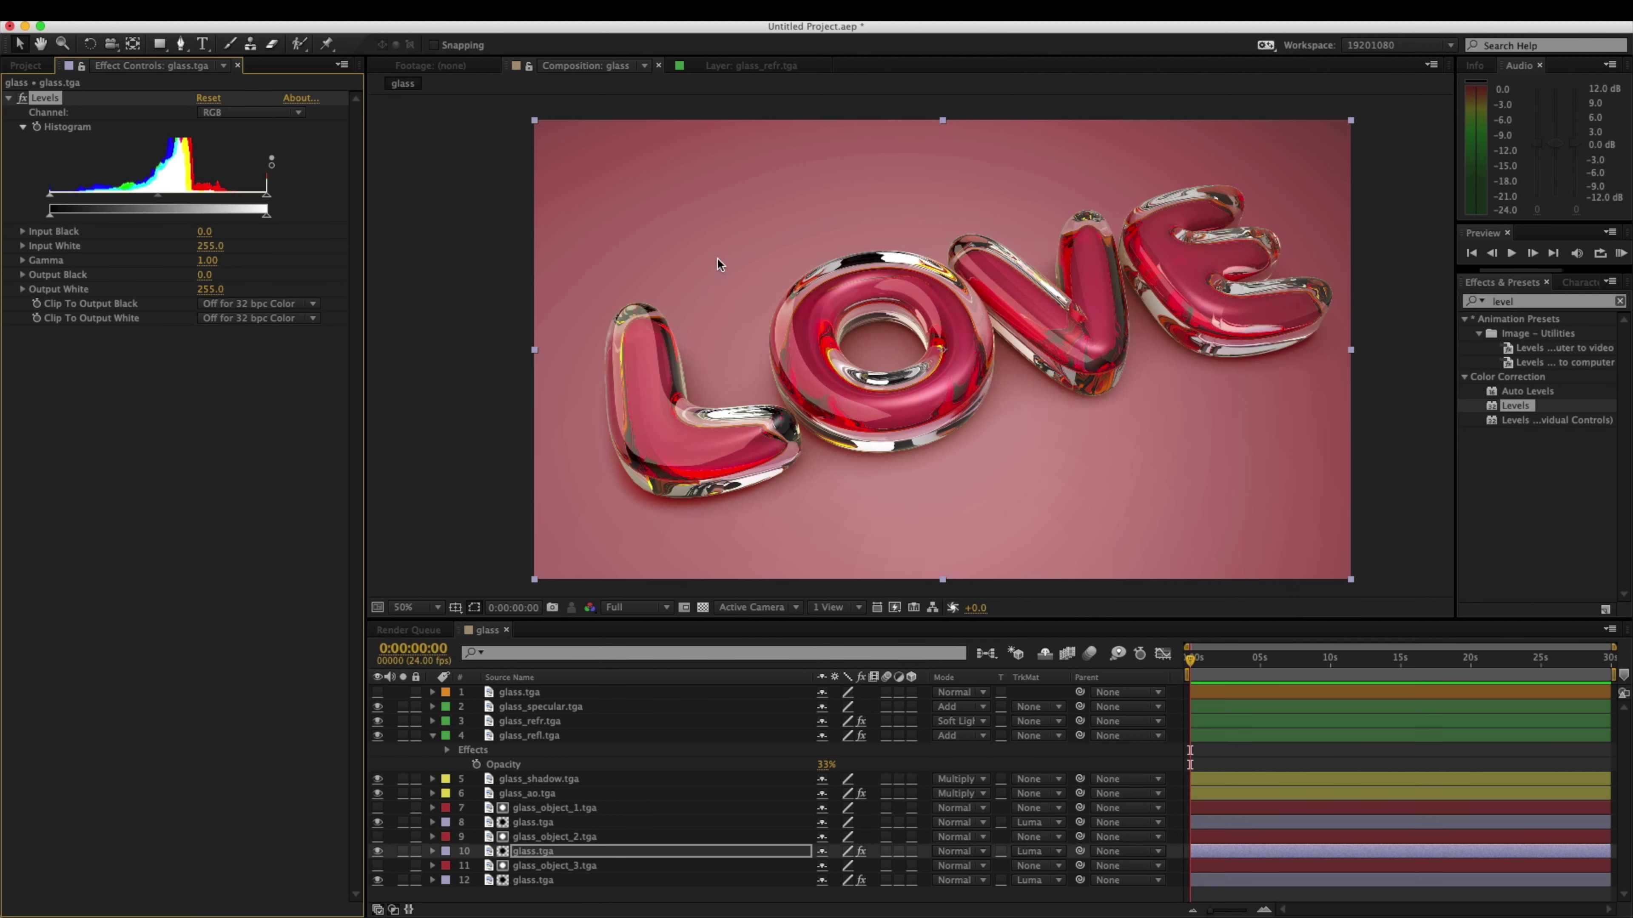
mouse_move(157, 196)
mouse_down()
mouse_move(130, 200)
mouse_move(169, 201)
mouse_move(131, 200)
mouse_up()
Step: Adjust the Red channel's gamma, input black and input white in the Levels effect
click(244, 113)
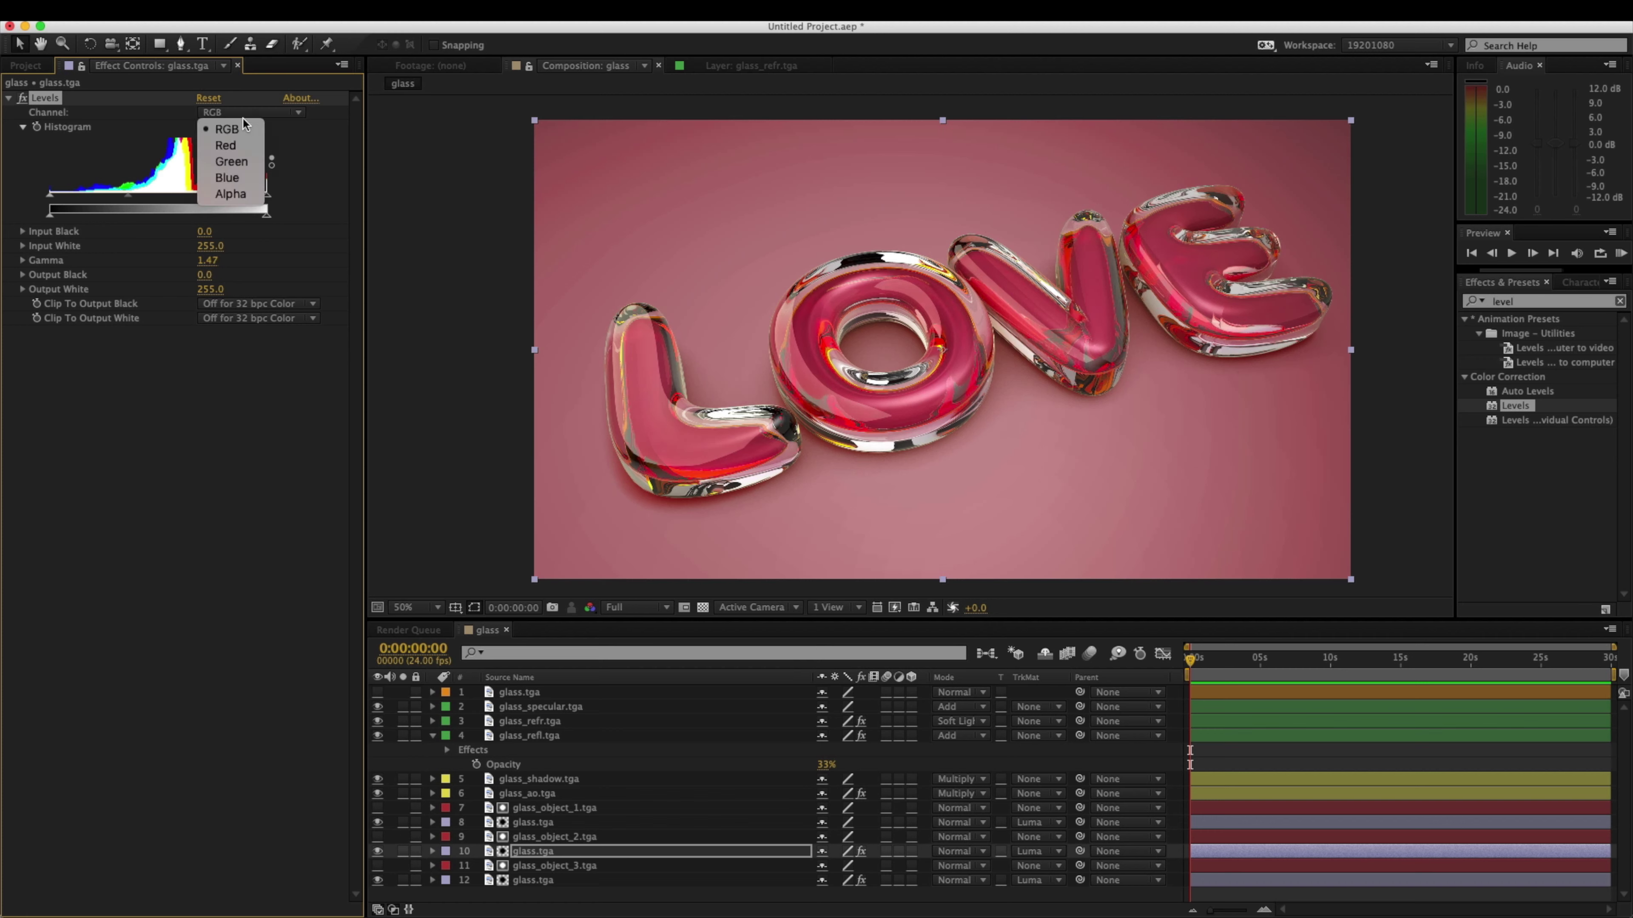
click(227, 146)
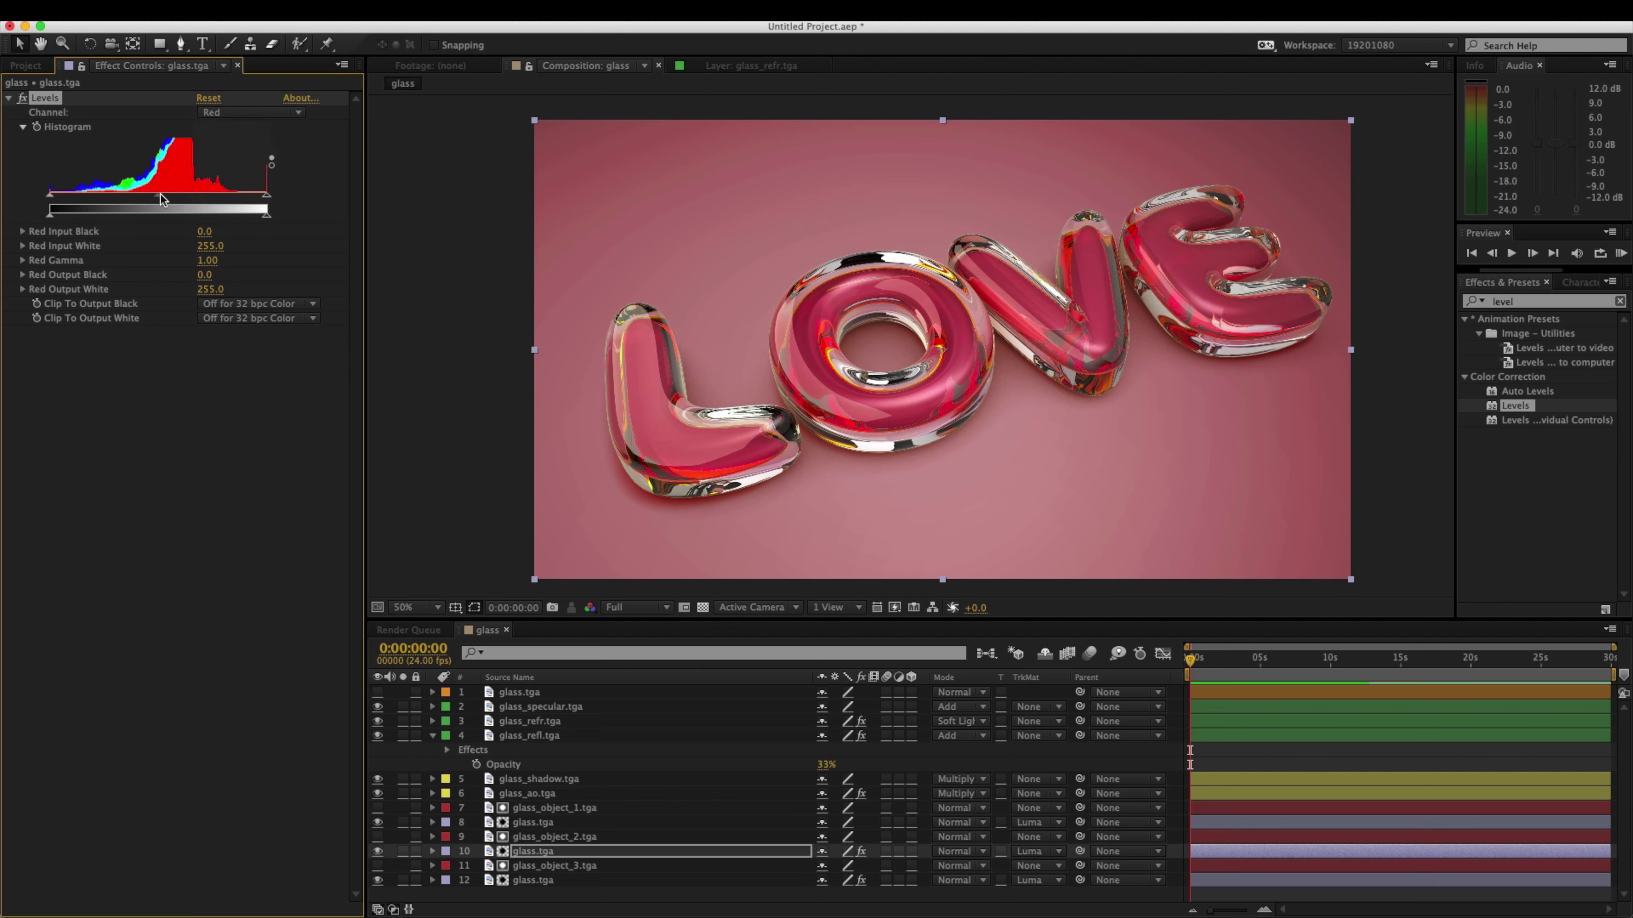
drag(201, 206, 157, 197)
mouse_move(54, 196)
mouse_down()
mouse_move(81, 196)
mouse_move(31, 197)
mouse_up()
drag(266, 194, 229, 201)
Step: Set the Levels Green channel to Input Black 47 and Gamma 0.99
click(250, 112)
click(224, 158)
mouse_move(154, 197)
mouse_down()
mouse_move(128, 198)
mouse_move(217, 201)
mouse_move(122, 200)
mouse_move(158, 201)
mouse_up()
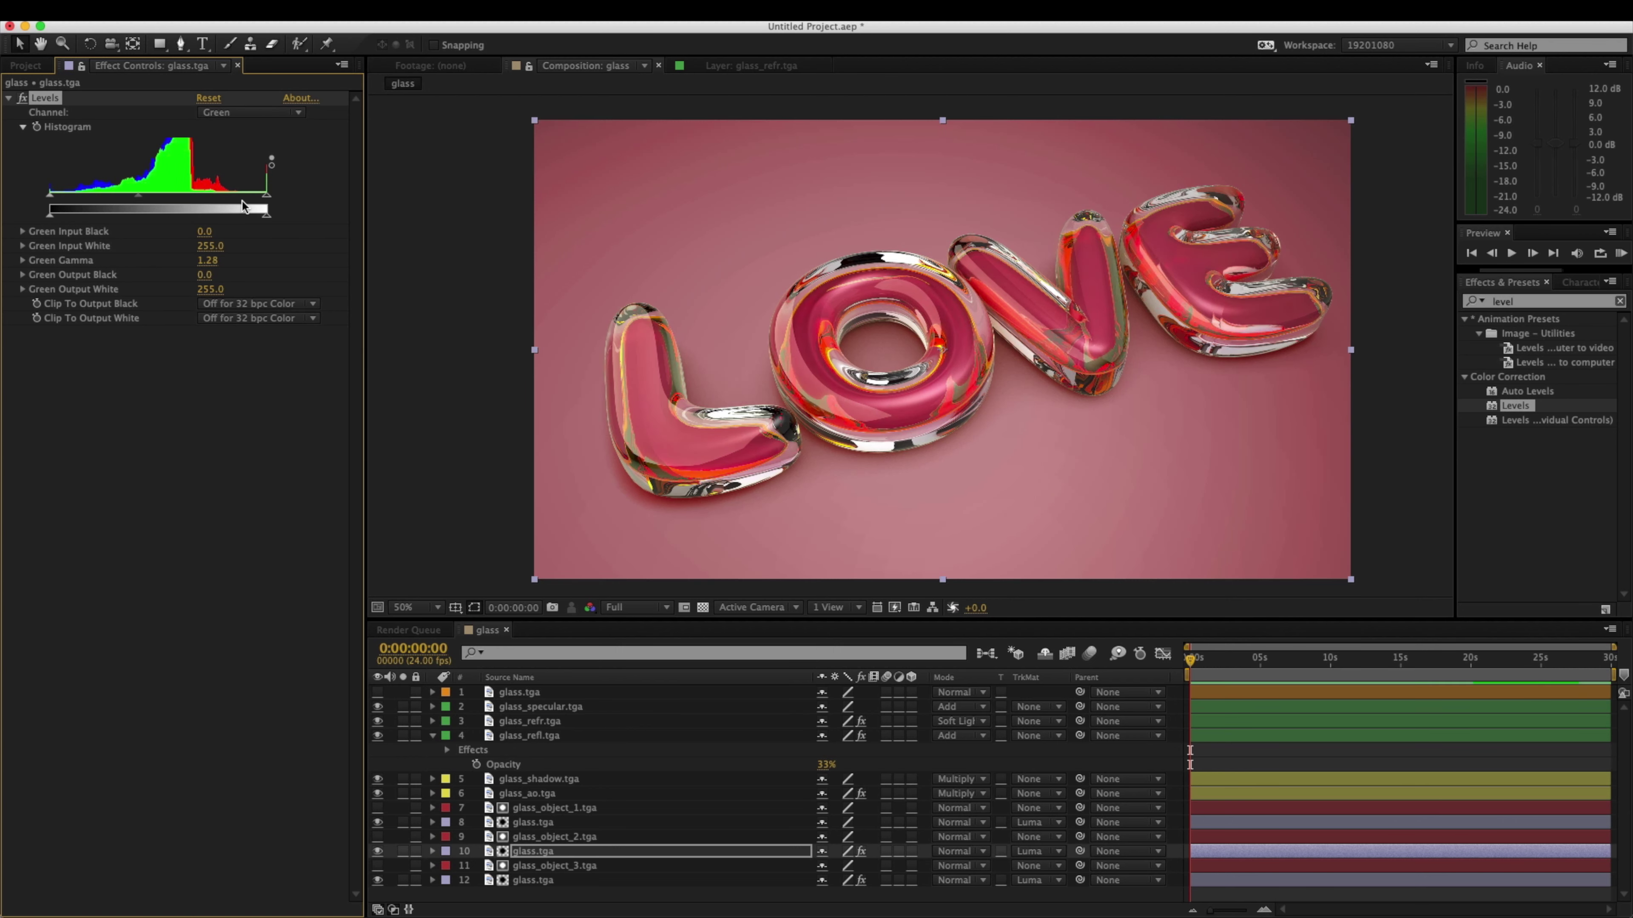
drag(62, 194, 91, 200)
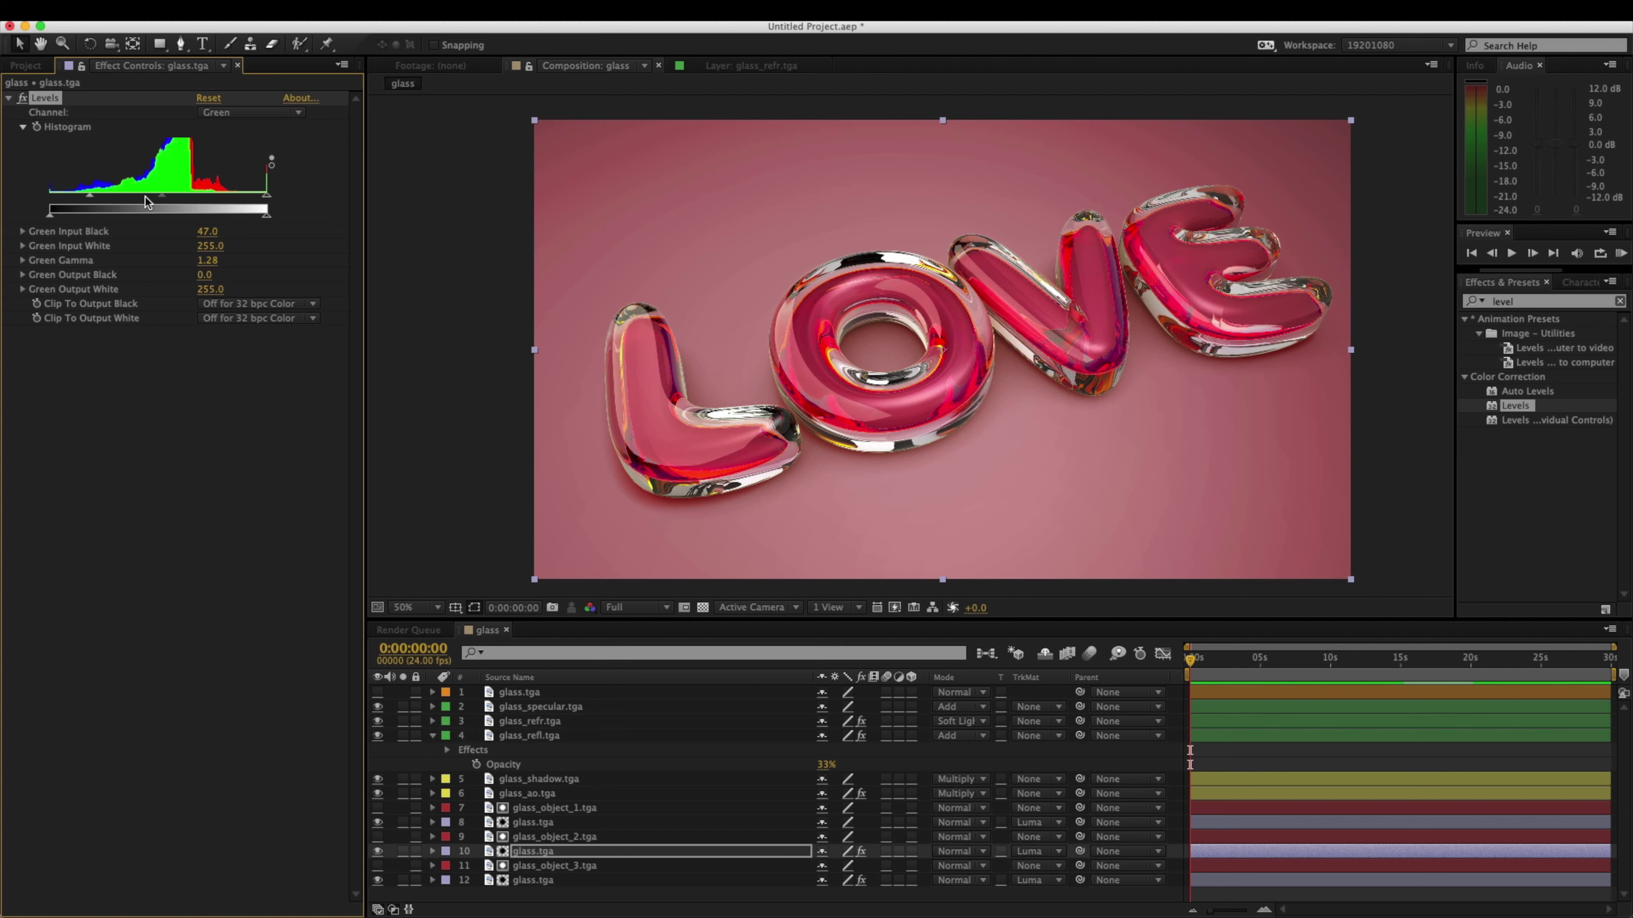
drag(162, 197, 179, 197)
Step: Set the Levels Blue channel to Input Black 31 and Gamma 1.09
click(249, 112)
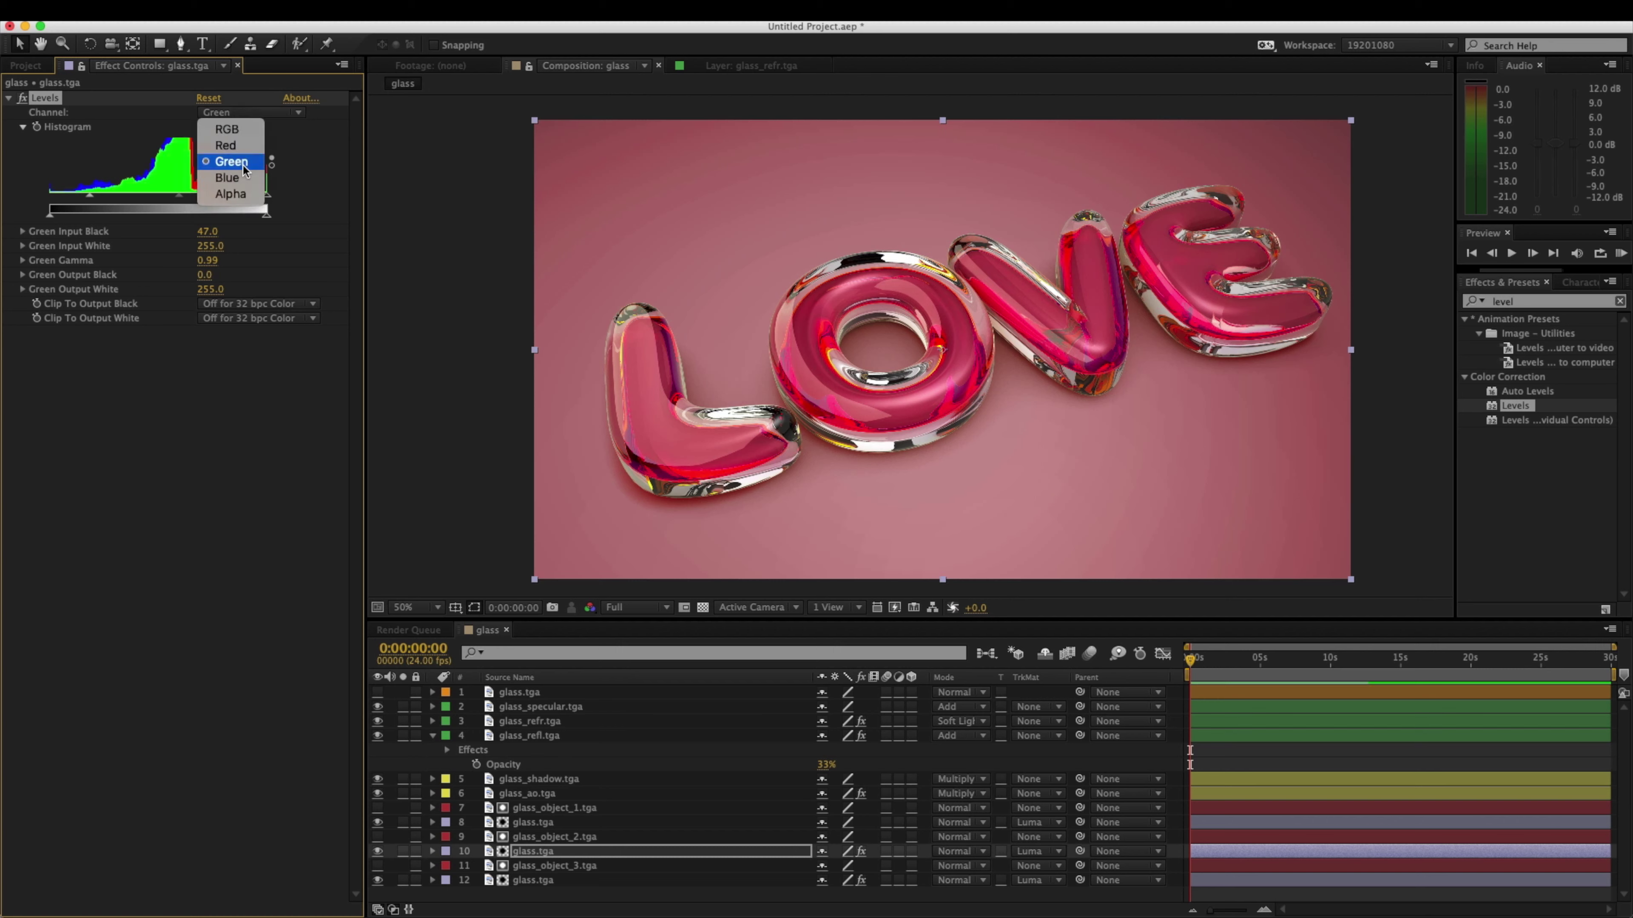
click(233, 178)
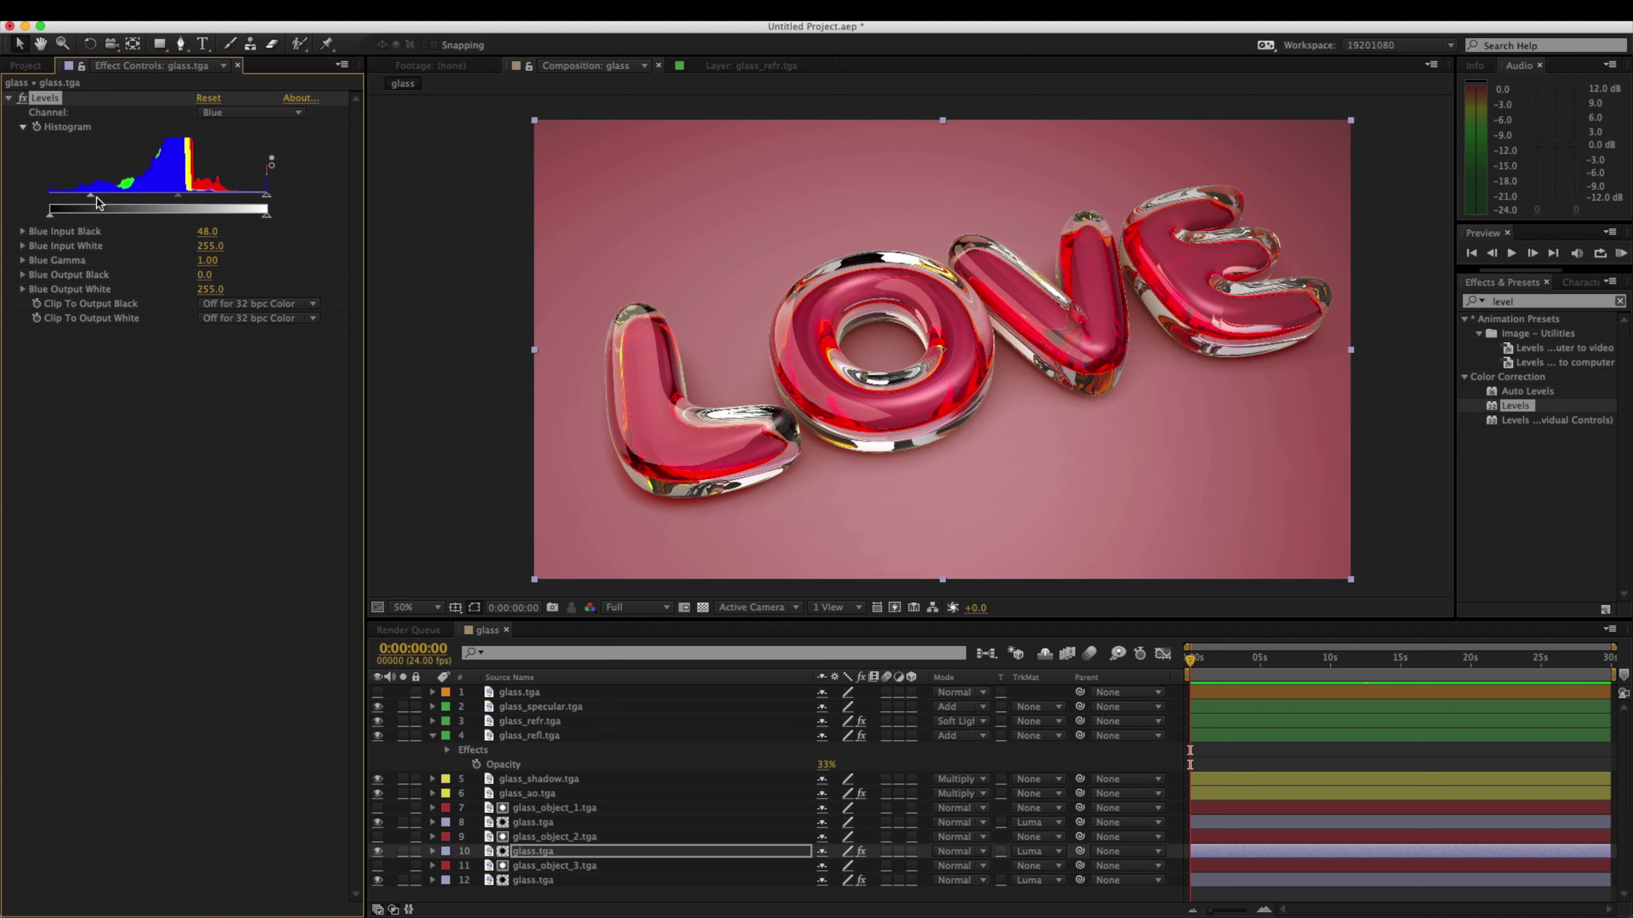
drag(98, 202, 166, 201)
Step: Add Hue/Saturation to the same glass.tga layer with Master Hue +16° and Master Saturation -11, and compare with the effect off
click(1456, 301)
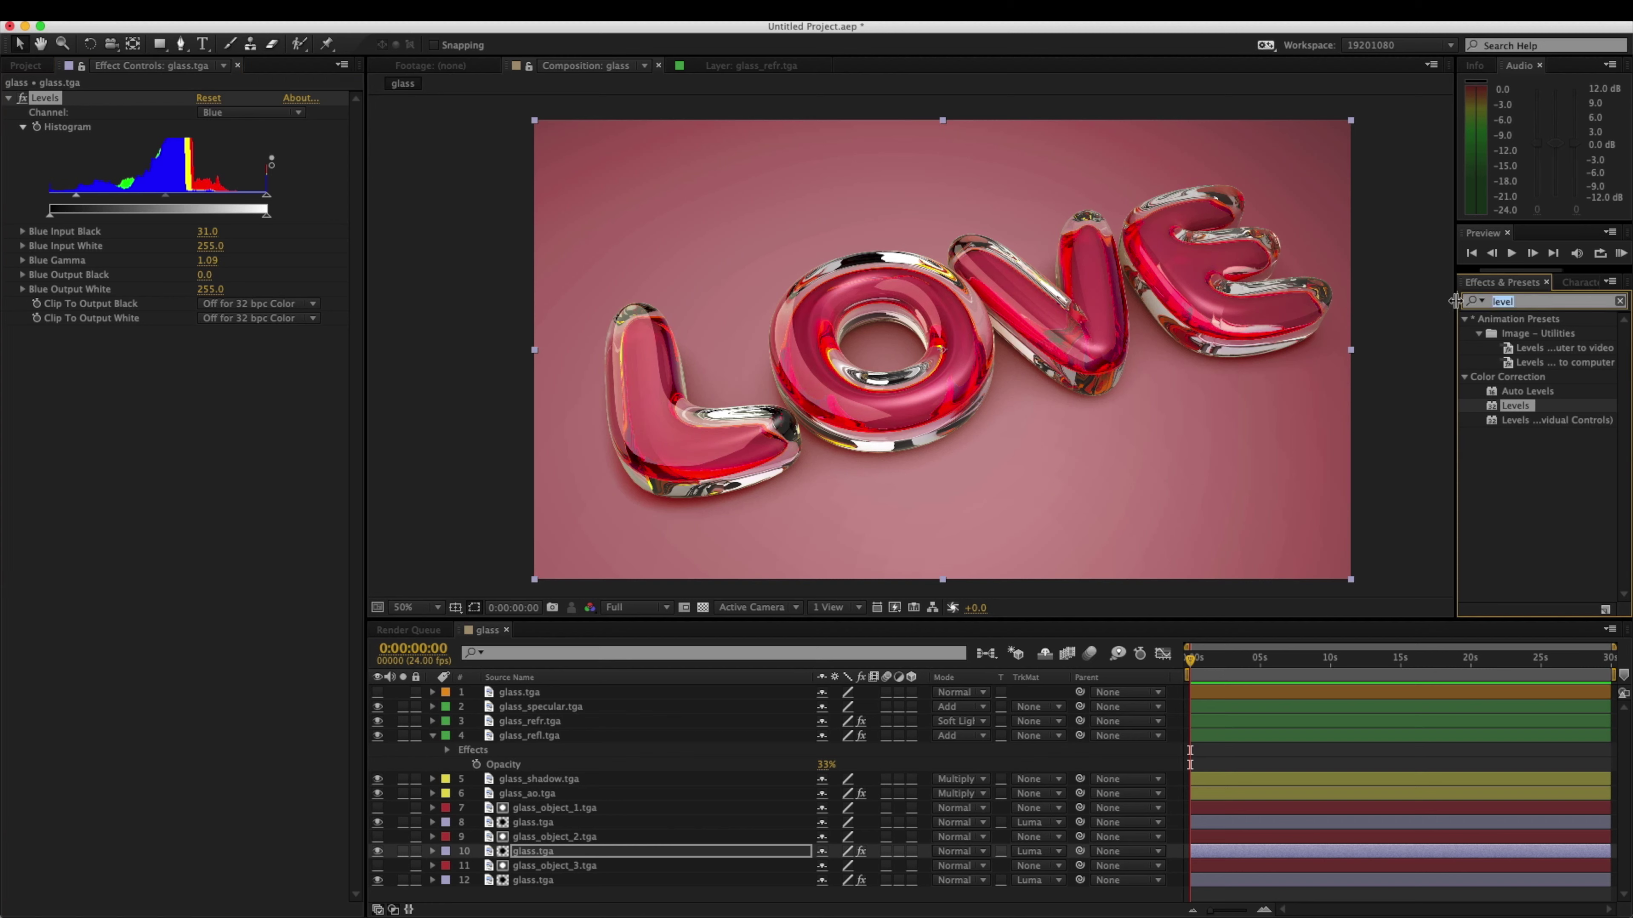
text(hue)
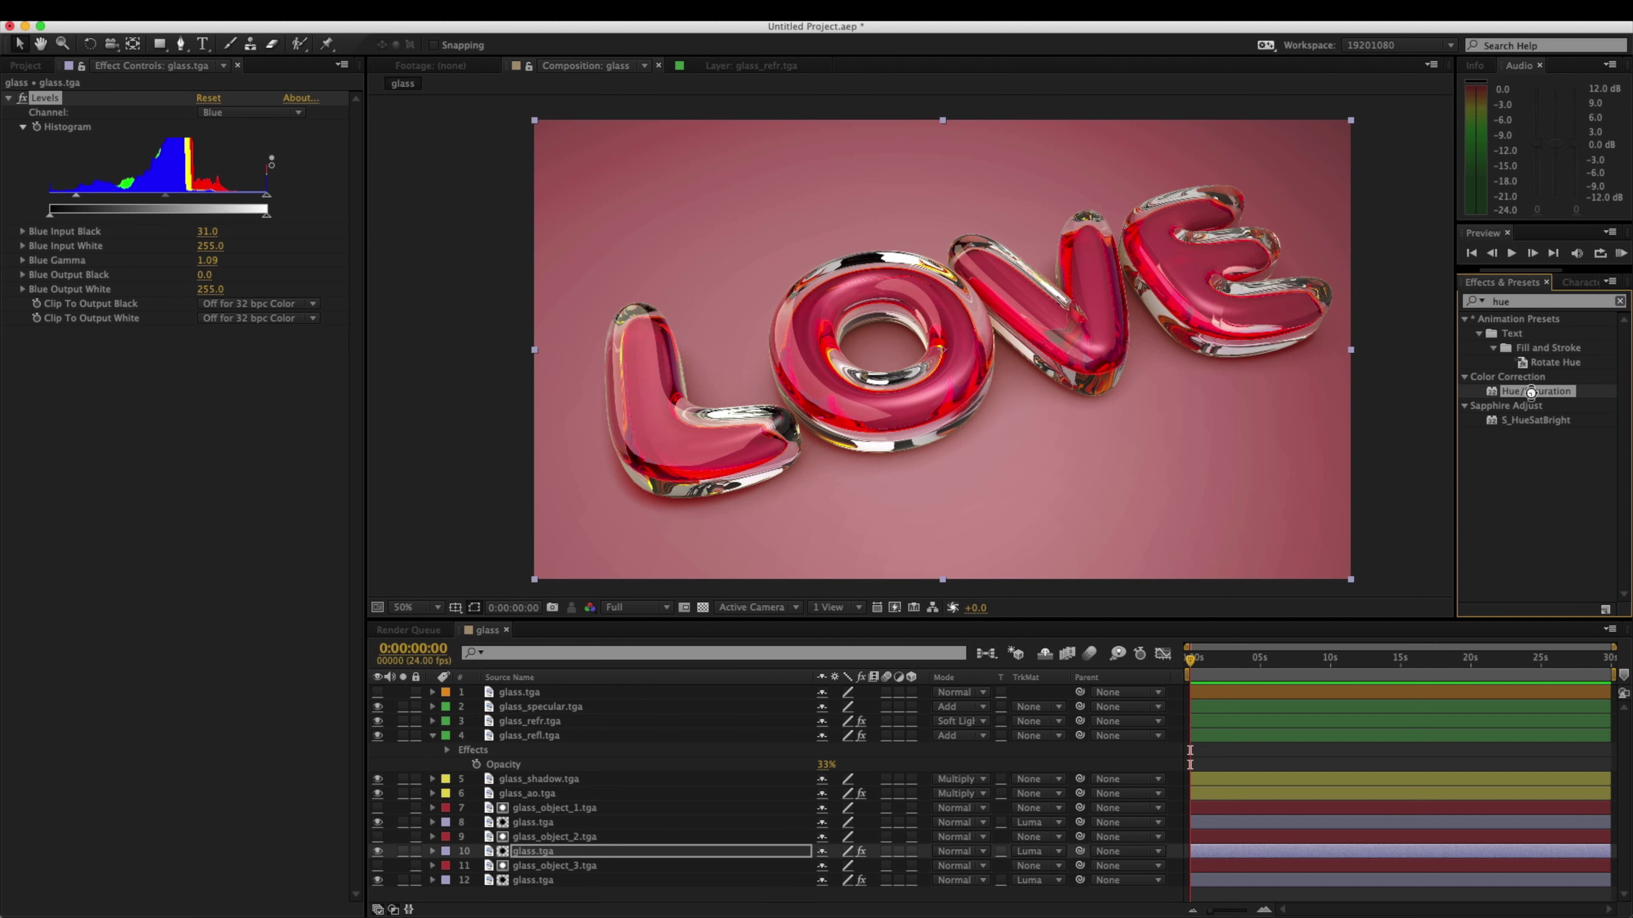
double_click(1534, 391)
drag(231, 432, 217, 433)
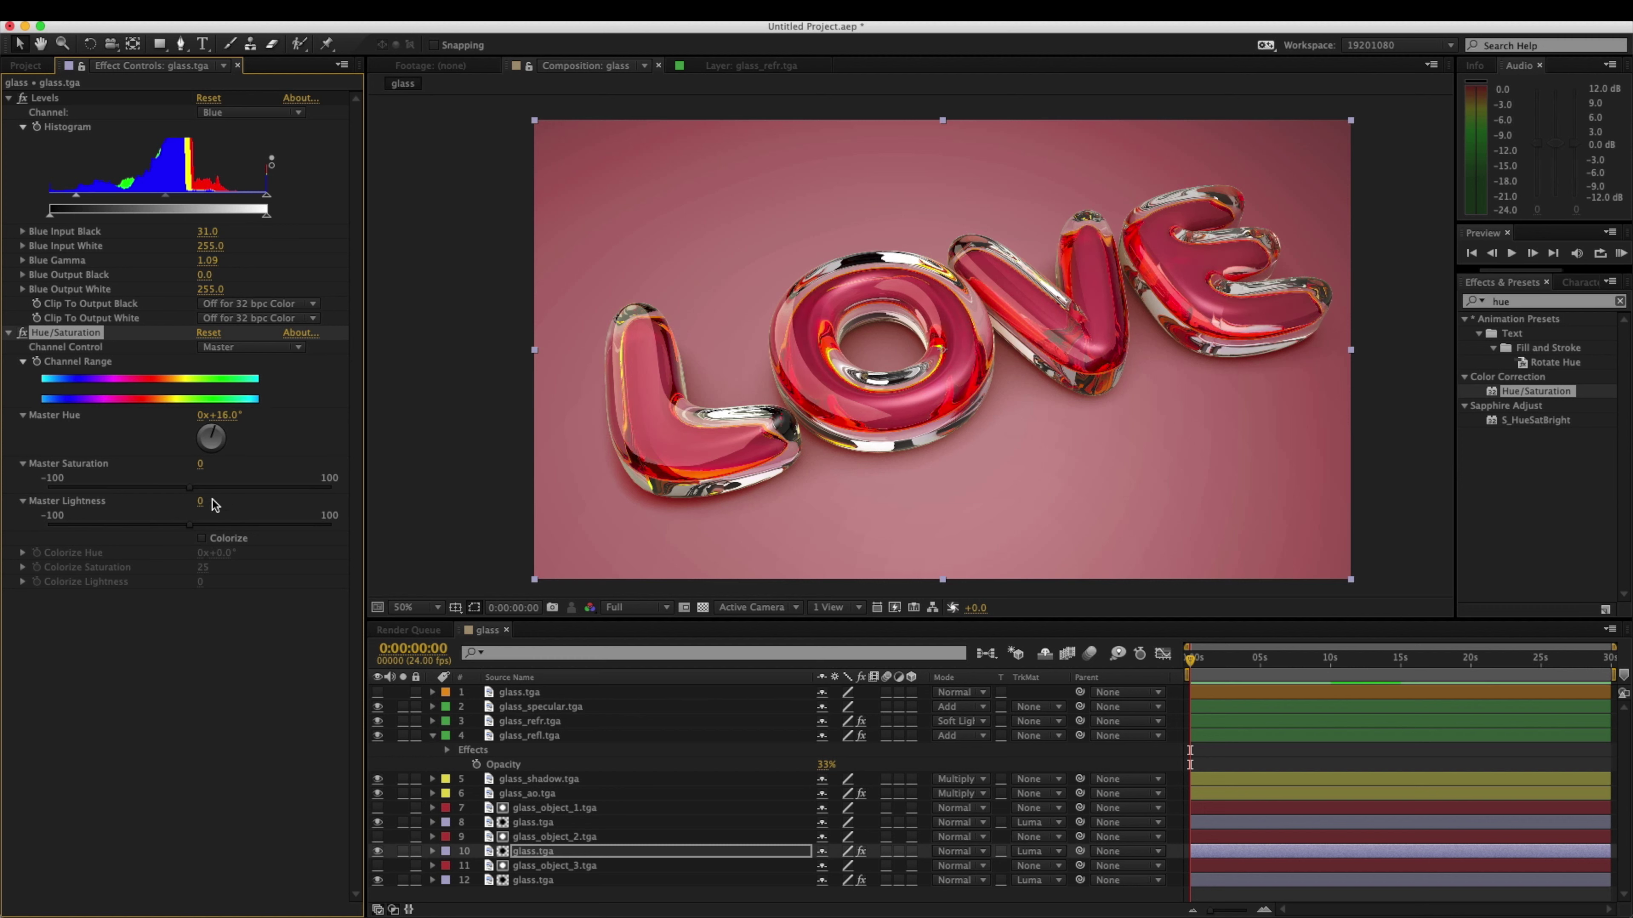
mouse_move(189, 488)
mouse_down()
mouse_move(152, 486)
mouse_move(175, 487)
mouse_up()
click(22, 333)
click(22, 334)
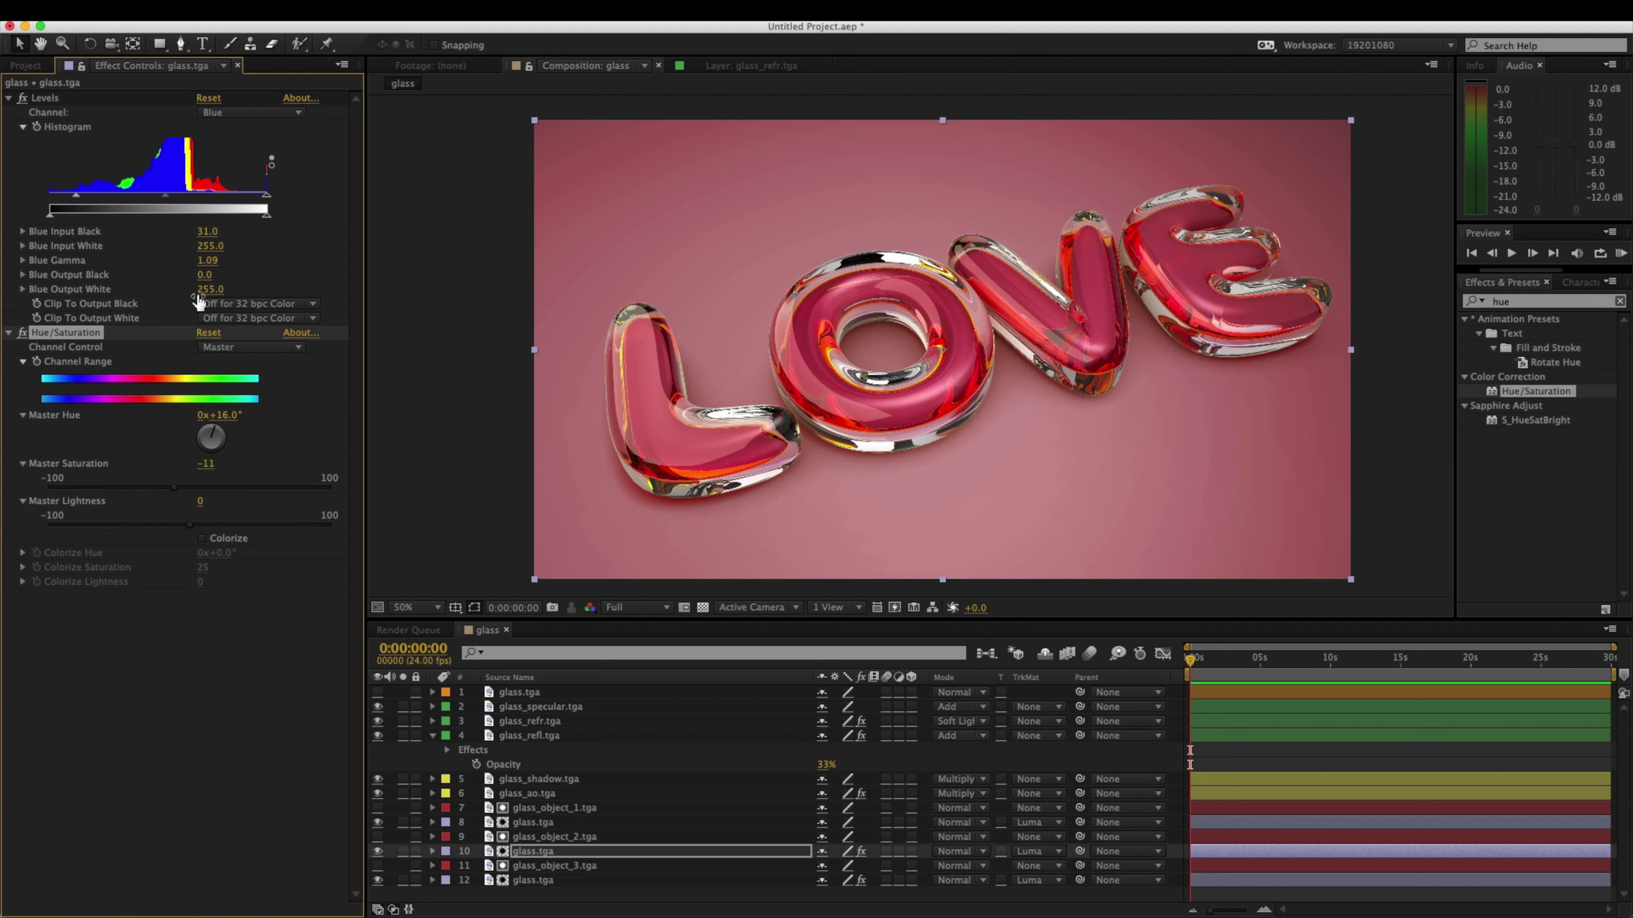
Step: Restrict Hue/Saturation to the Yellows channel, lower the Yellow Hue and set Yellow Saturation to -99
click(237, 348)
click(252, 386)
click(251, 348)
click(235, 396)
drag(217, 439, 151, 454)
drag(159, 514, 275, 517)
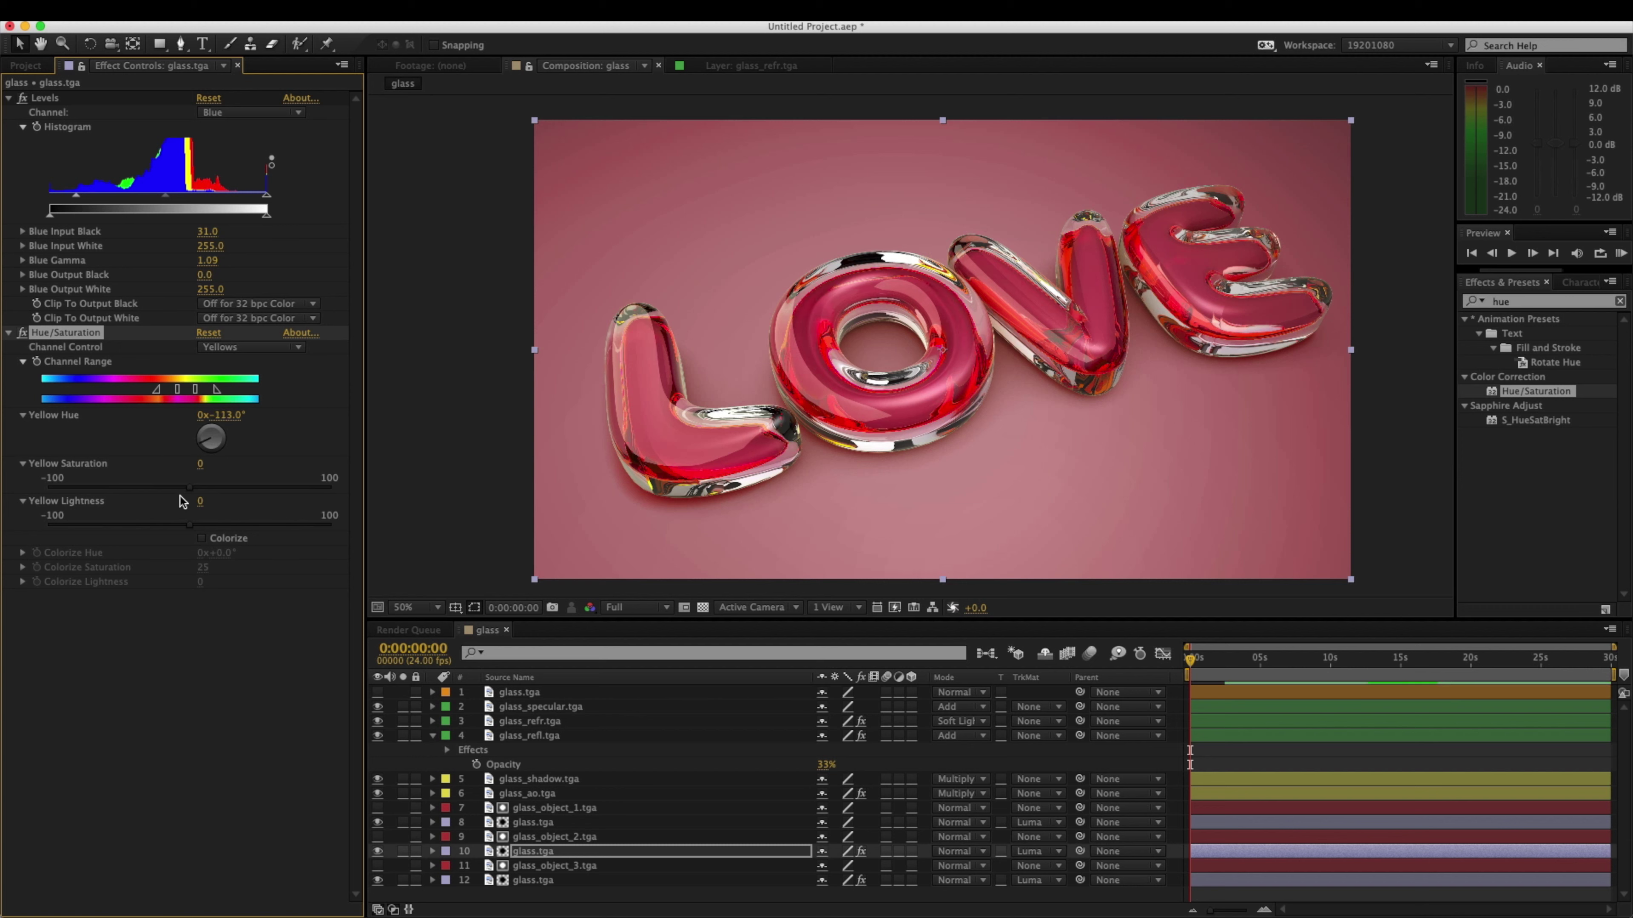
click(49, 487)
drag(208, 444, 194, 419)
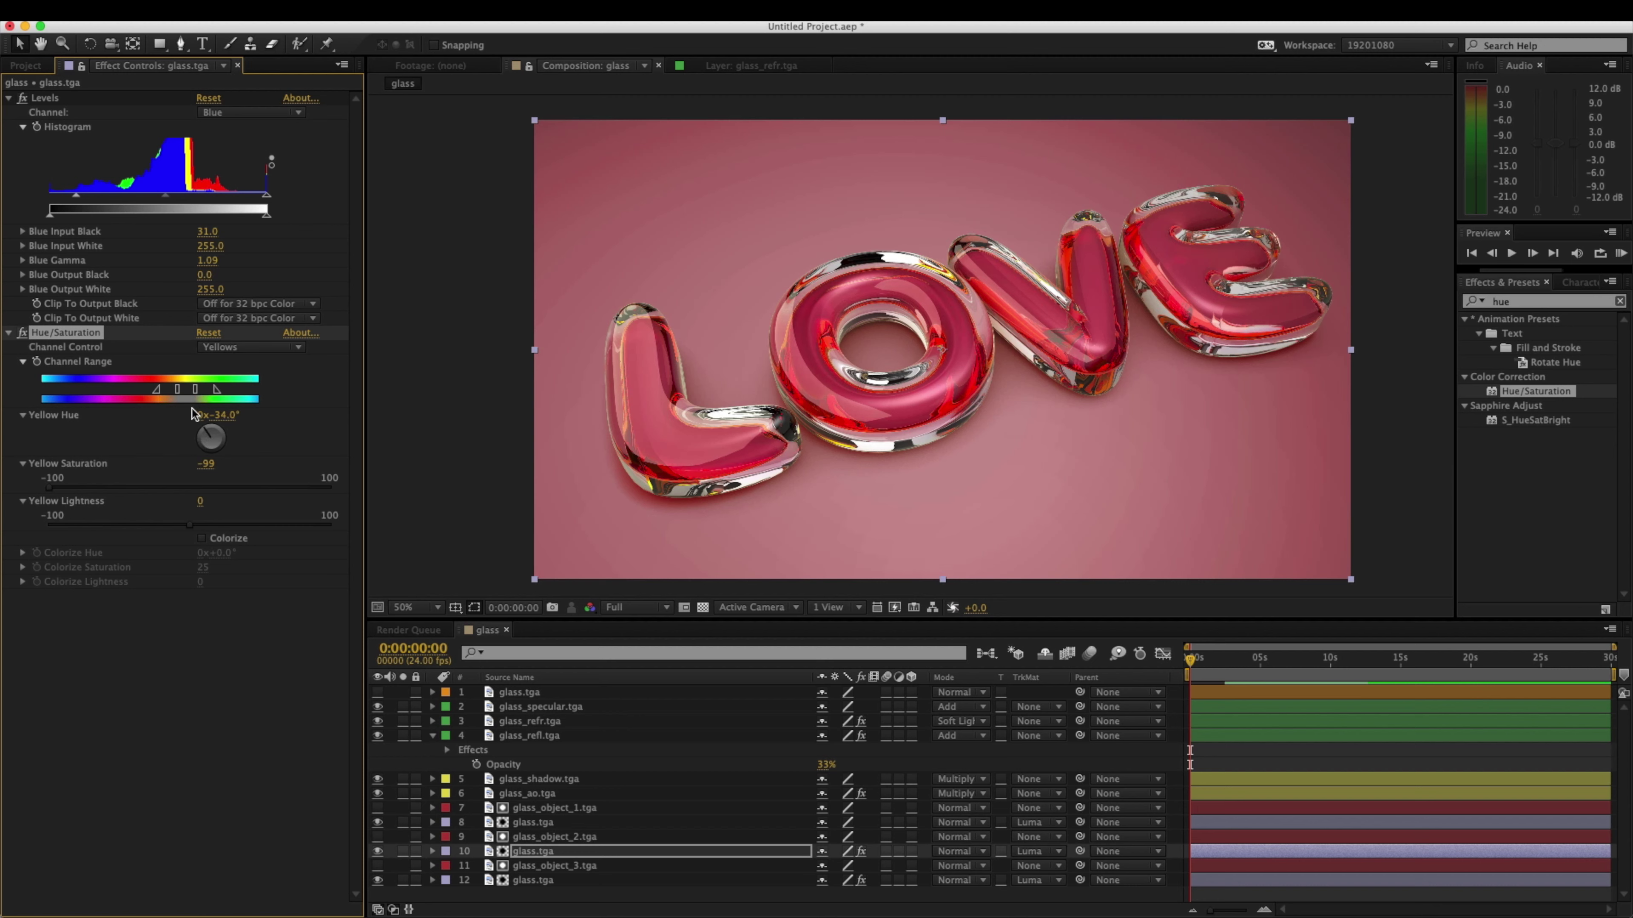
drag(177, 429, 178, 427)
Step: Apply Hue/Saturation to the glass.tga layer matted by glass_object_1.tga and set its Master Hue to -5°
click(378, 881)
click(378, 823)
click(378, 823)
click(532, 823)
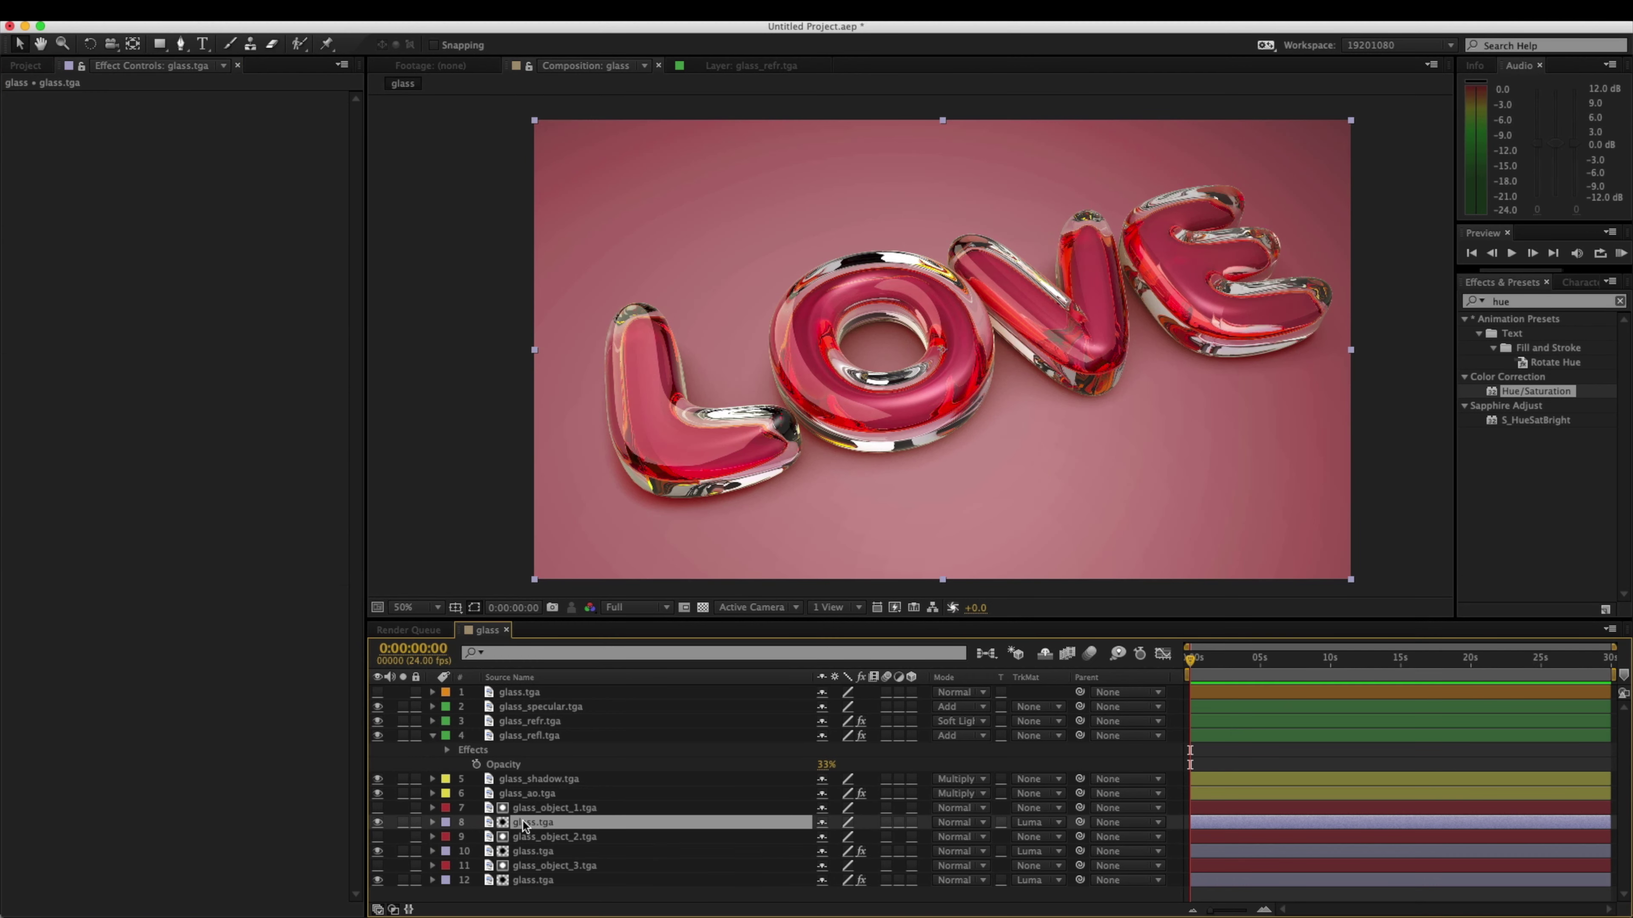
double_click(1555, 394)
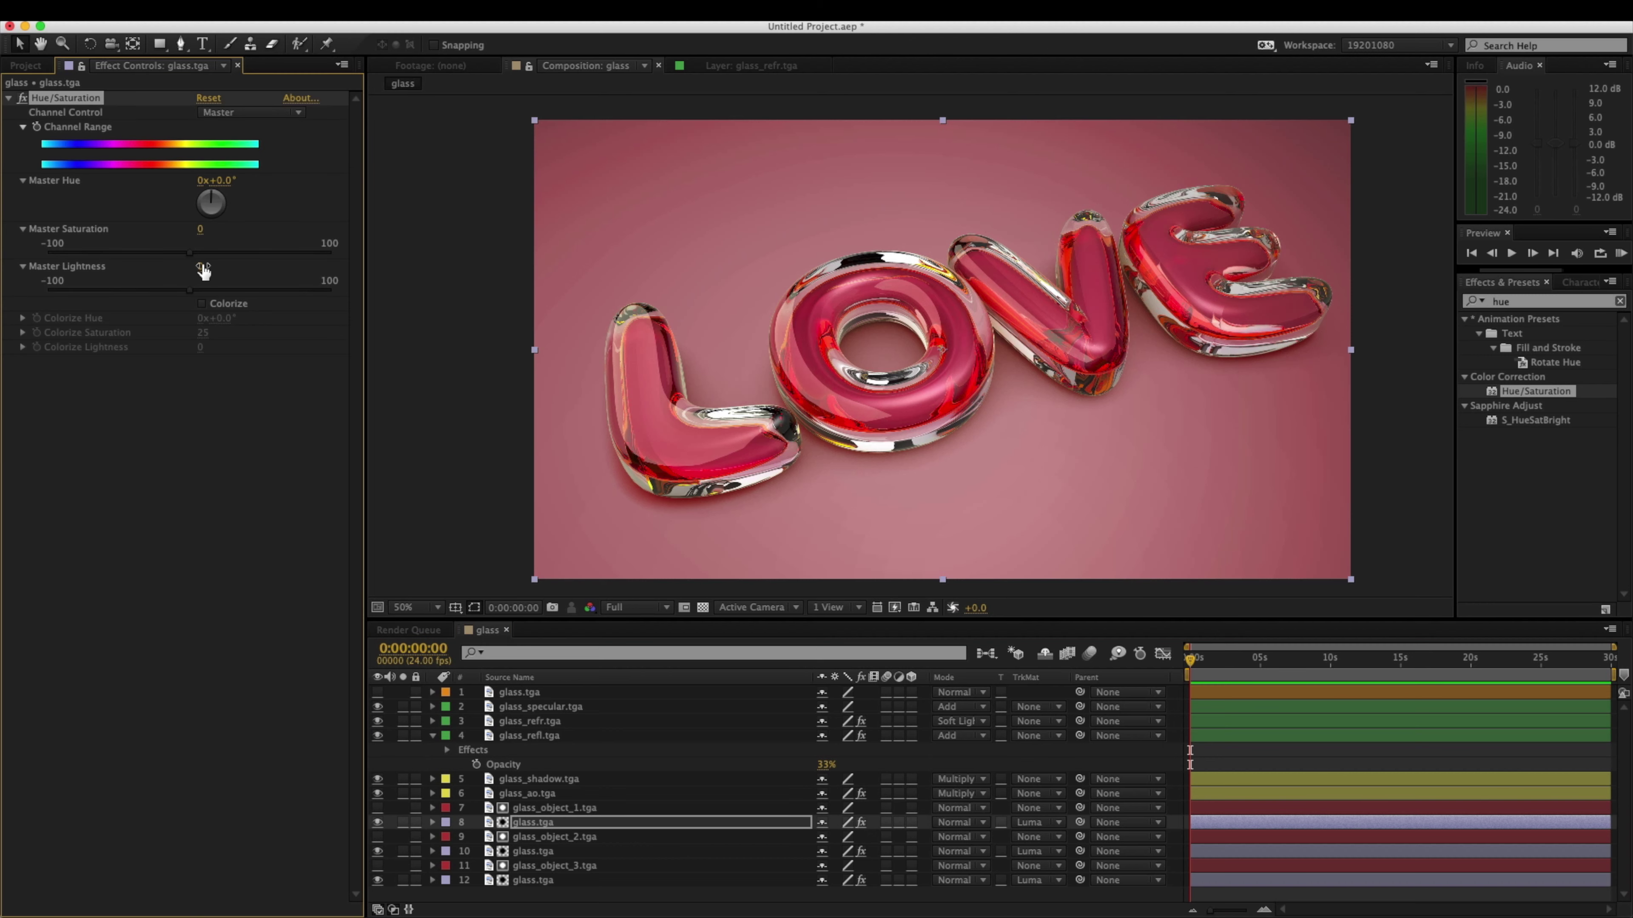
drag(210, 207, 206, 153)
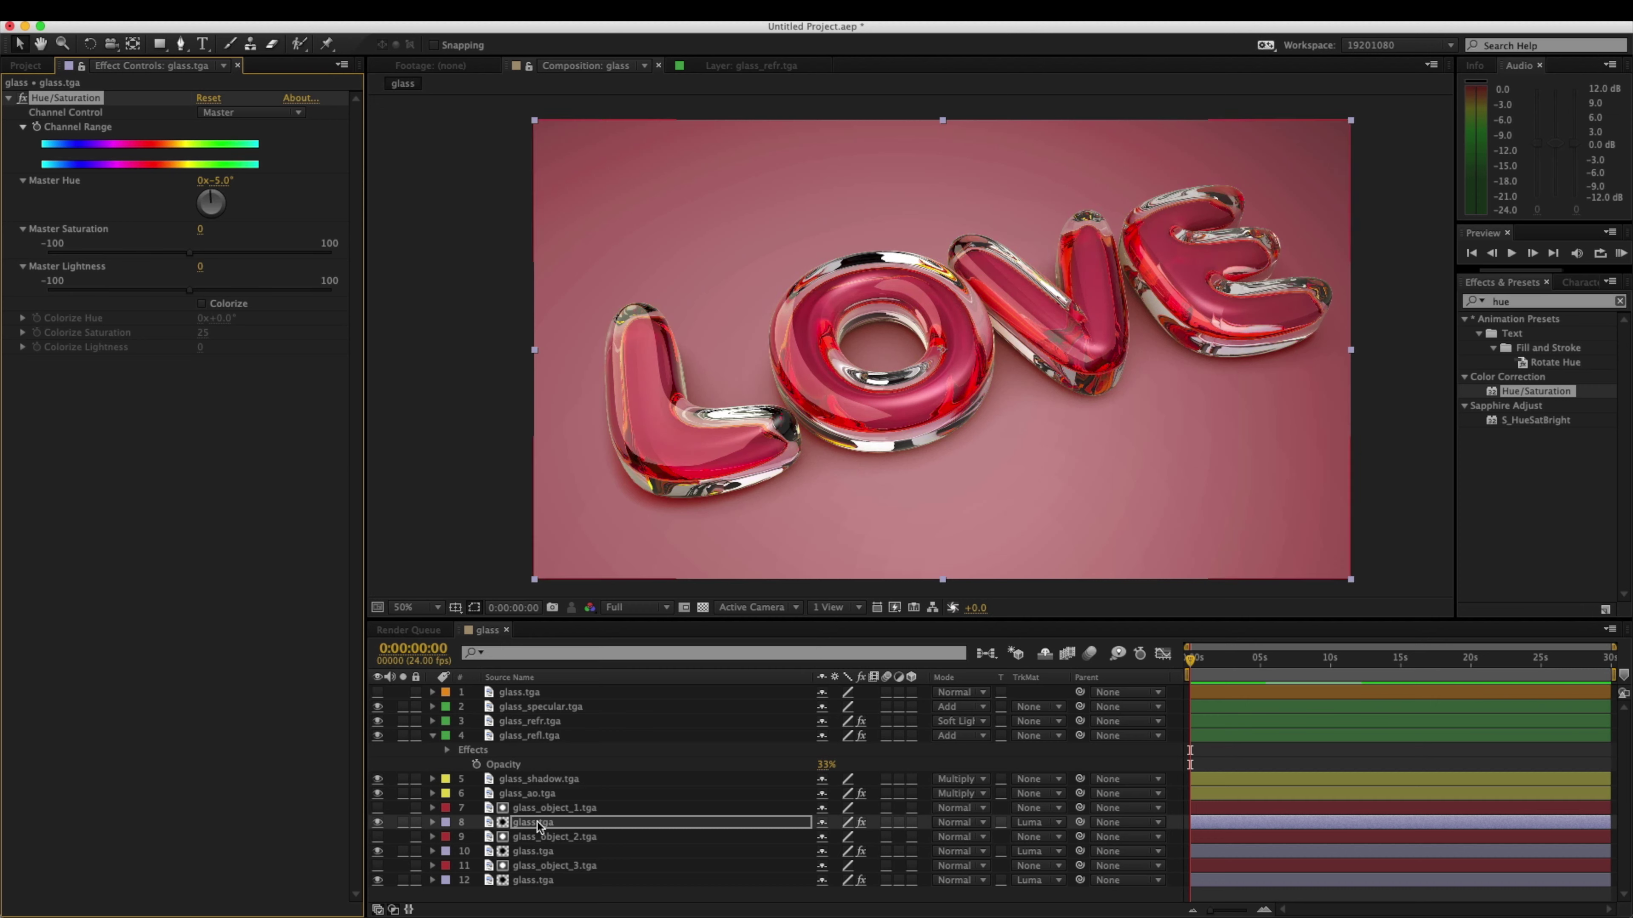
Step: Toggle the visibility of the bottommost glass.tga layer and the one matted by glass_object_1.tga to check their areas
click(378, 881)
click(377, 881)
click(378, 823)
click(378, 823)
Step: Set the Yellow Hue to -50° in the Hue/Saturation effect of the glass.tga layer matted by glass_object_1.tga
click(548, 824)
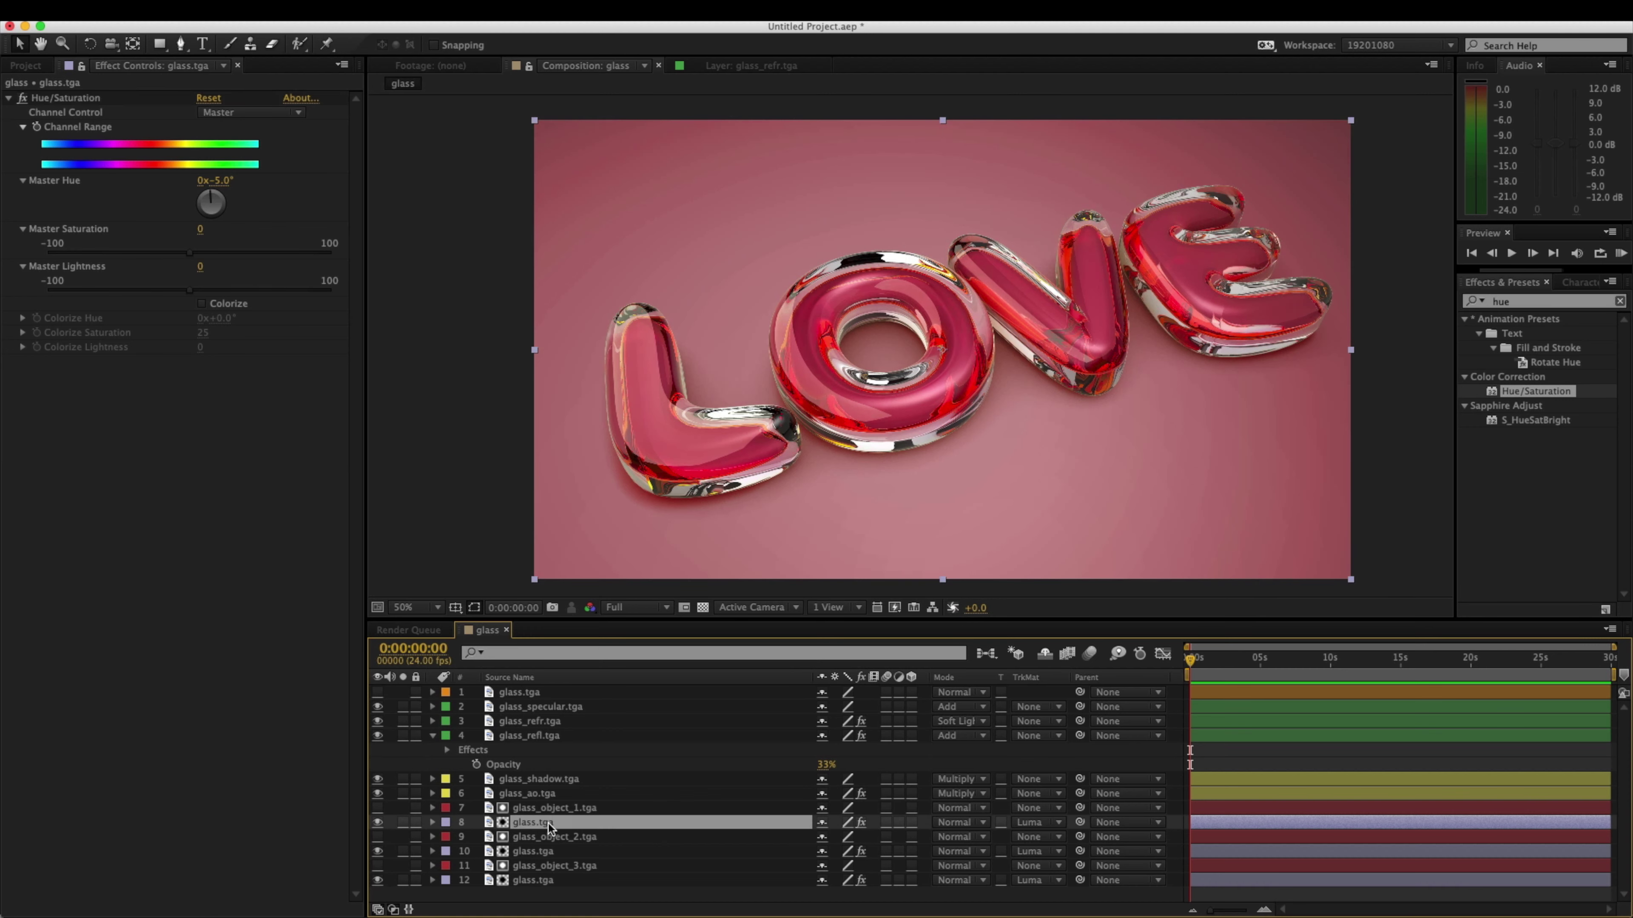
click(235, 114)
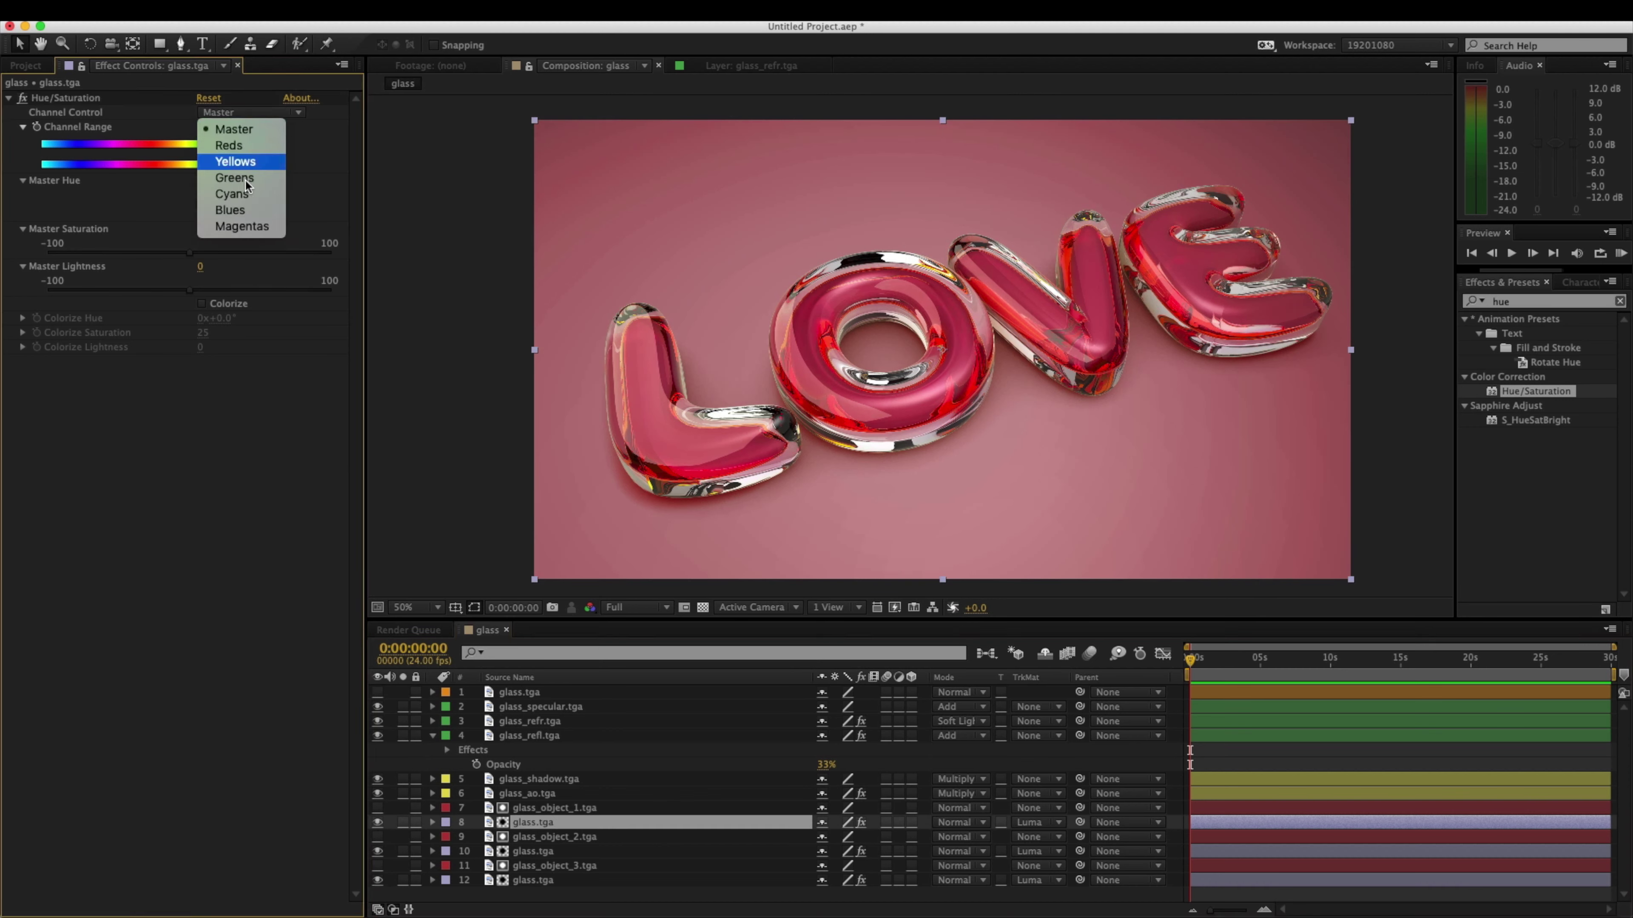
click(236, 162)
drag(211, 197, 203, 199)
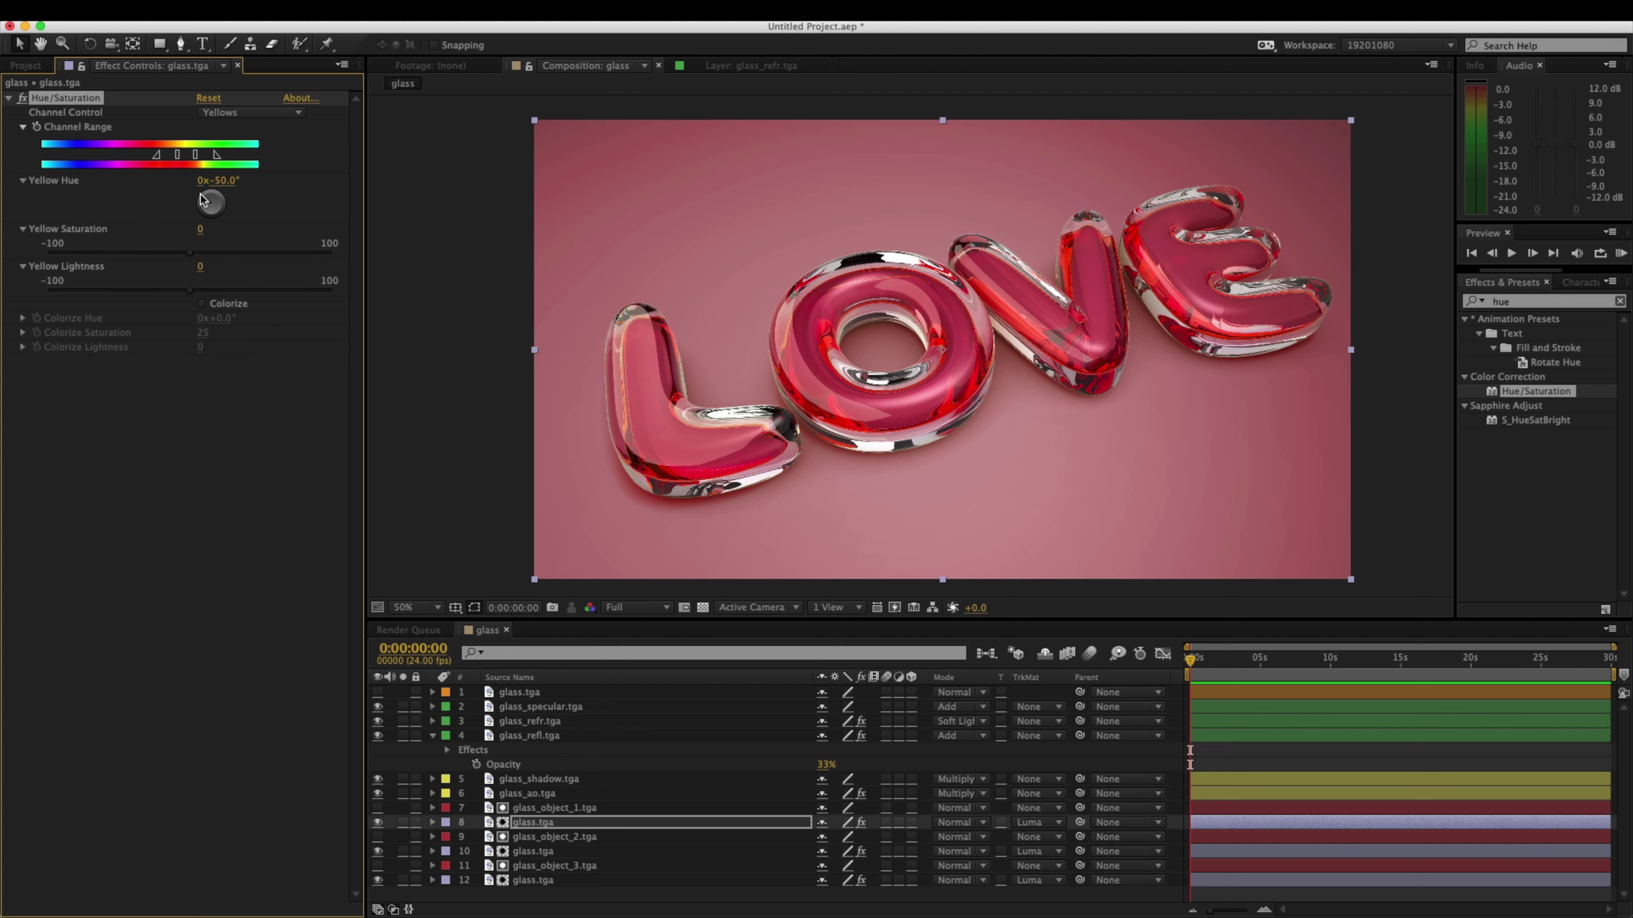